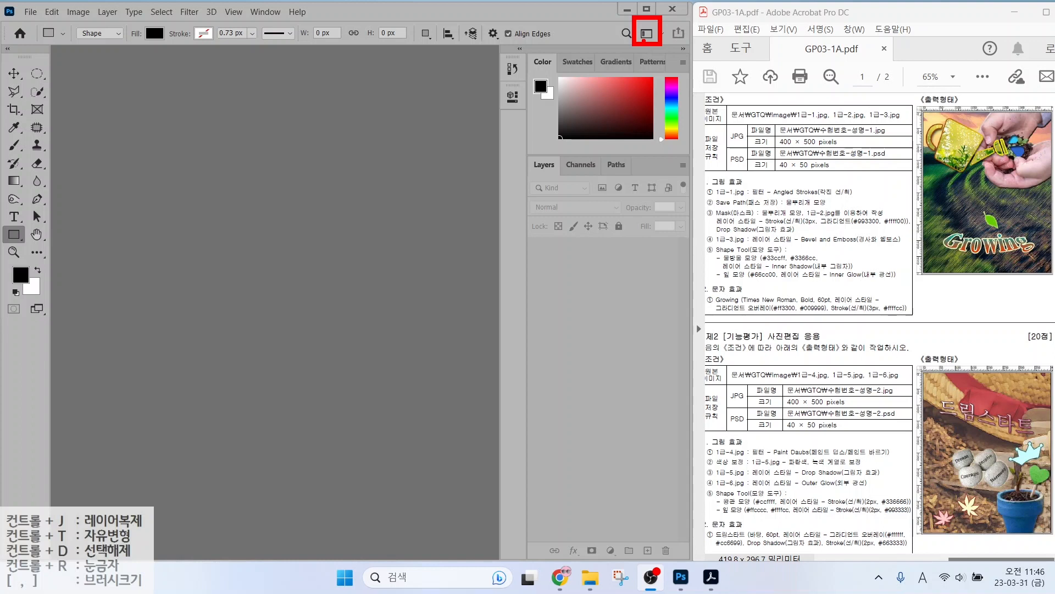
Check the workspace layouts list and toggle the toolbox between one and two columns.
{"action": "left_click", "coordinate": [644, 36]}
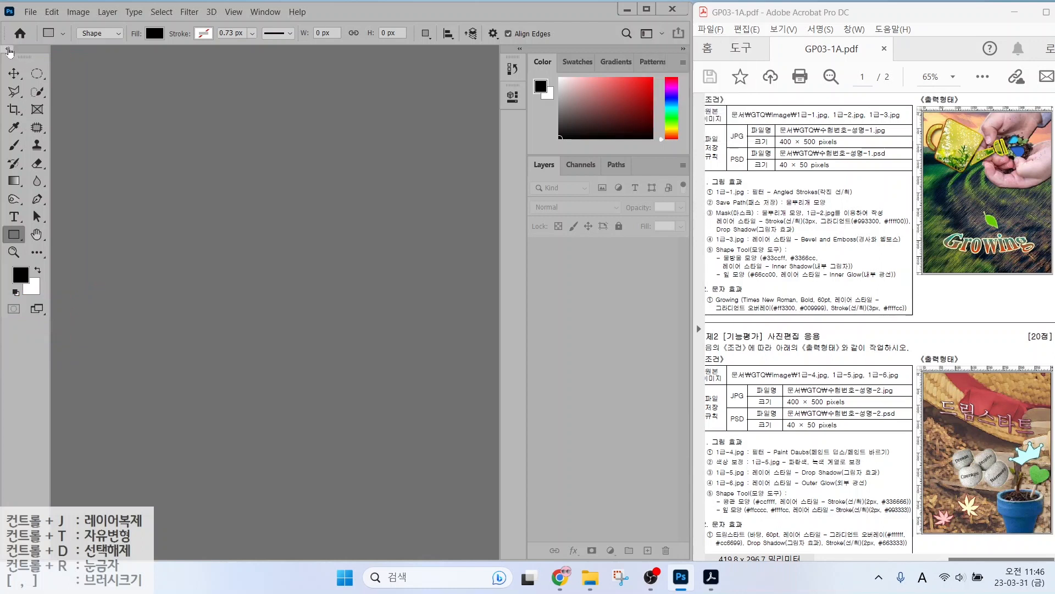
{"action": "left_click", "coordinate": [9, 49]}
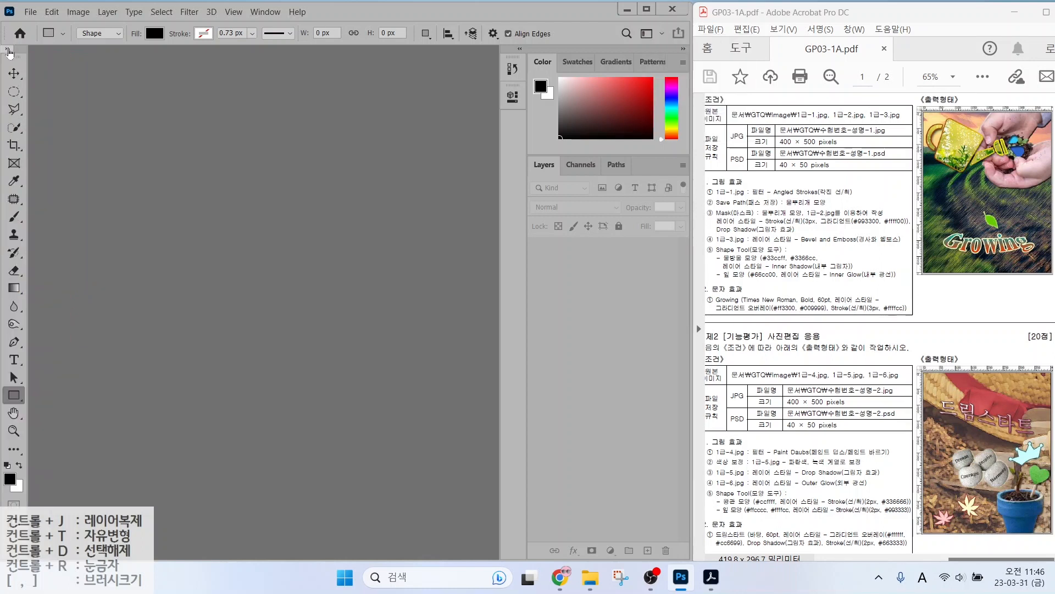
{"action": "left_click", "coordinate": [10, 50]}
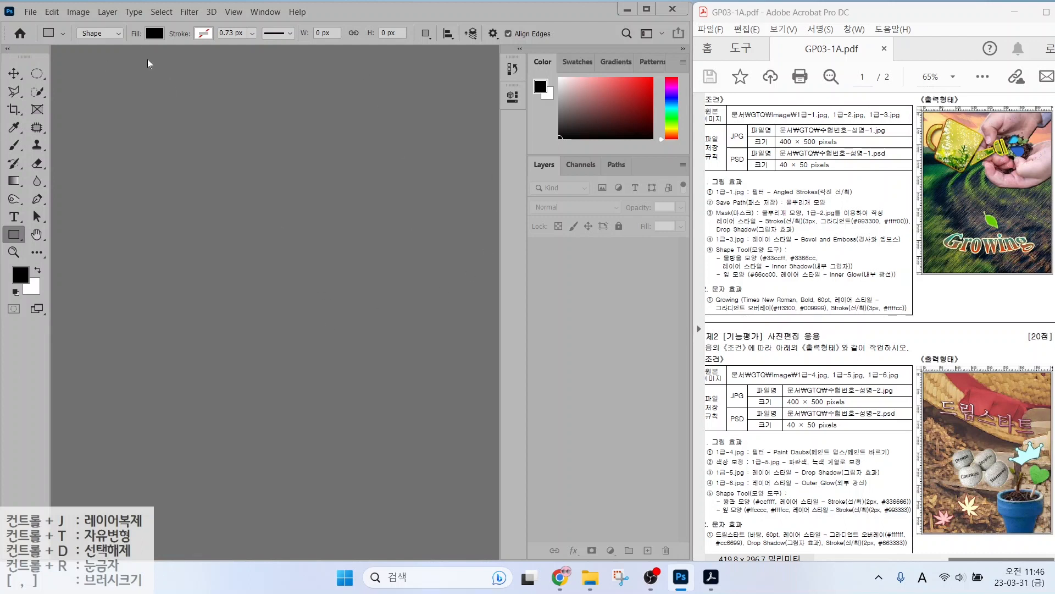
Open Preferences and browse General, Interface and Workspace, ending on Interface's colour themes.
{"action": "left_click", "coordinate": [48, 17]}
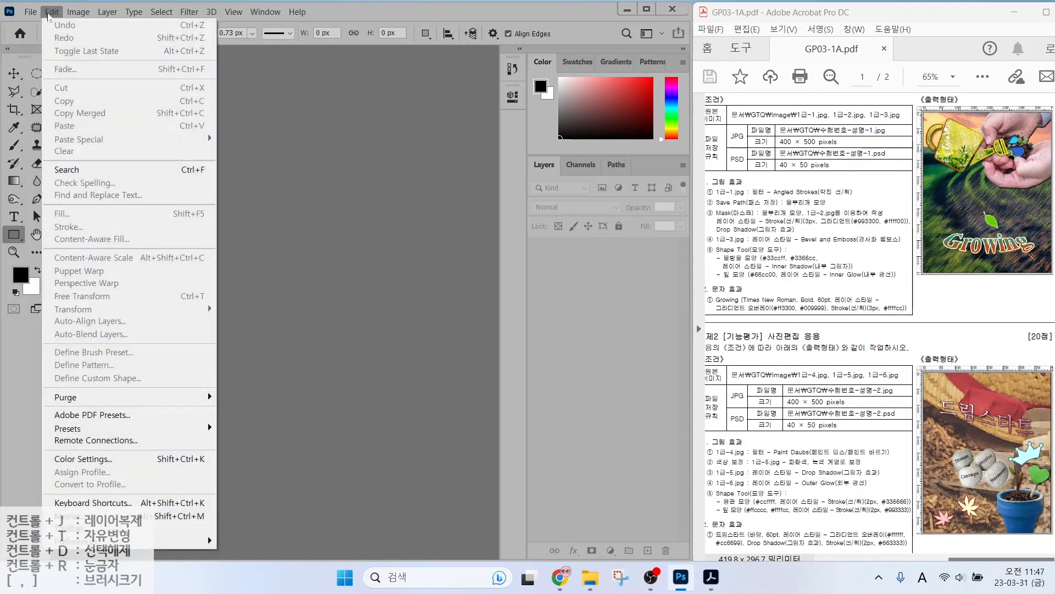
{"action": "mouse_move", "coordinate": [181, 540]}
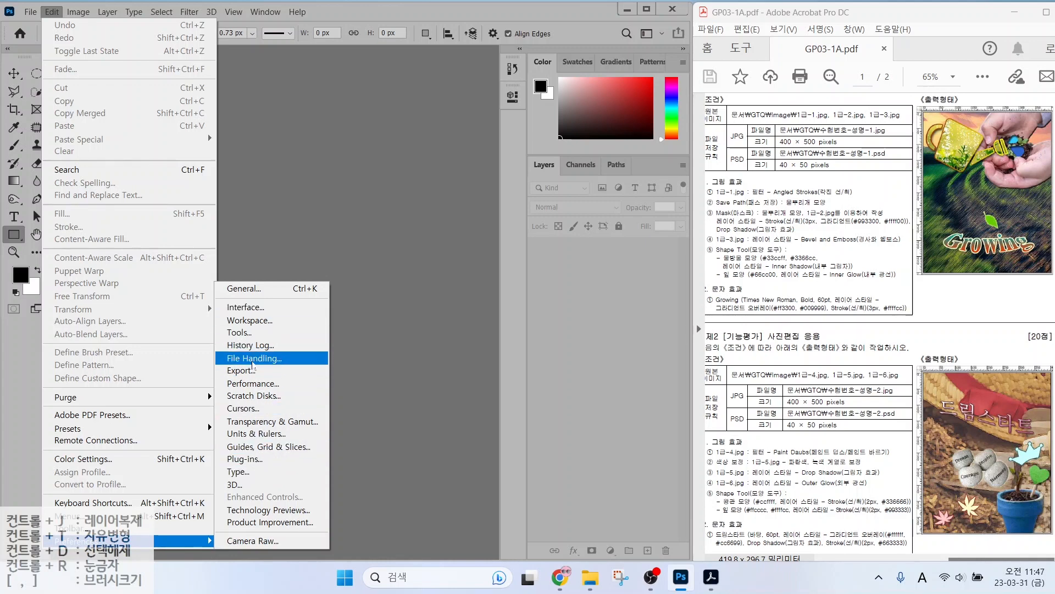
{"action": "left_click", "coordinate": [253, 359]}
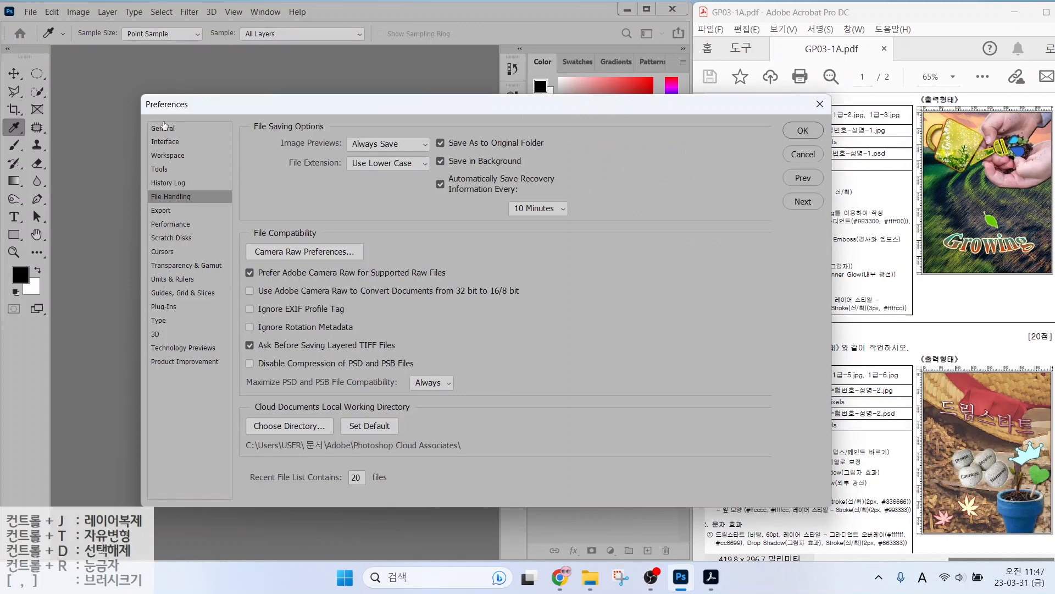
{"action": "left_click", "coordinate": [163, 130]}
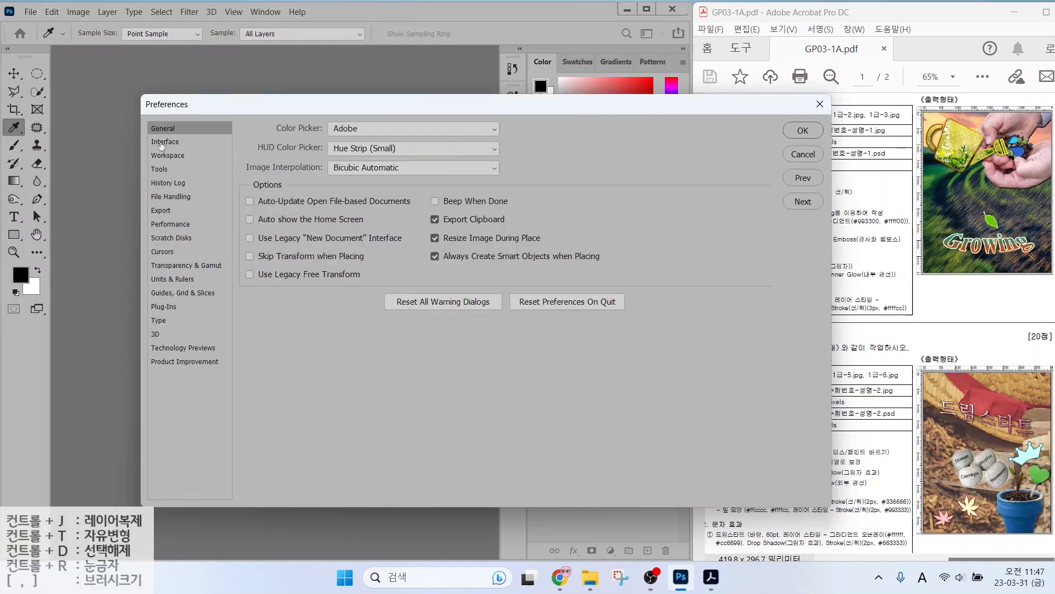
{"action": "left_click", "coordinate": [161, 143]}
{"action": "left_click", "coordinate": [162, 156]}
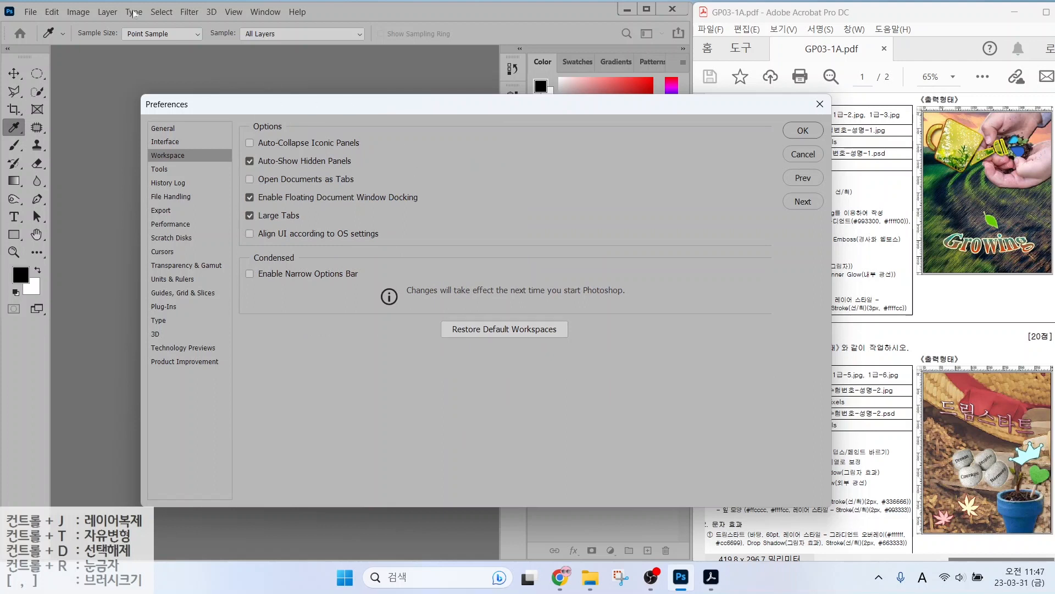
{"action": "left_click", "coordinate": [161, 128]}
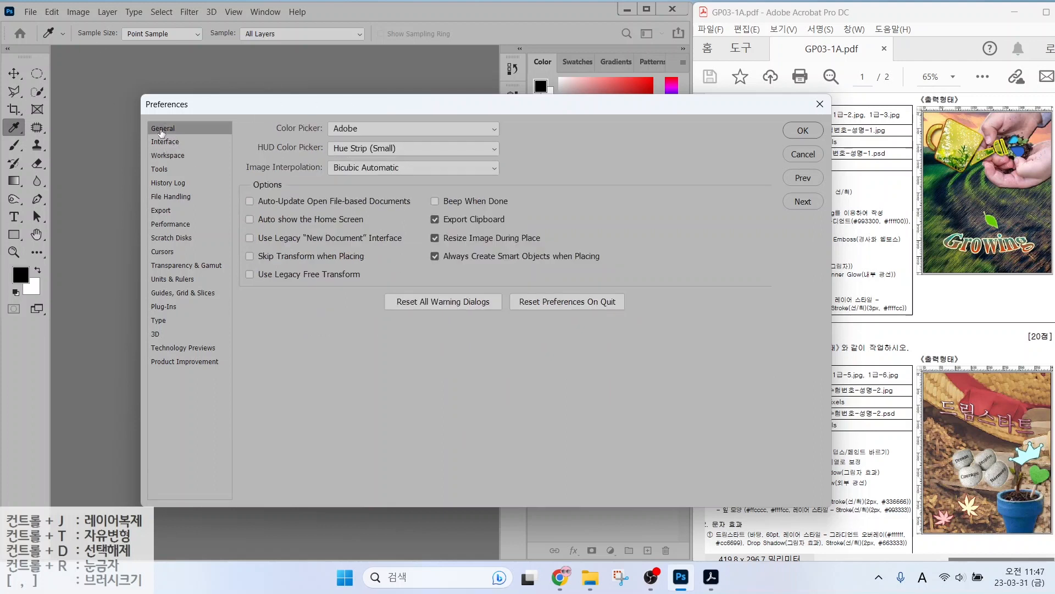
{"action": "left_click", "coordinate": [165, 143]}
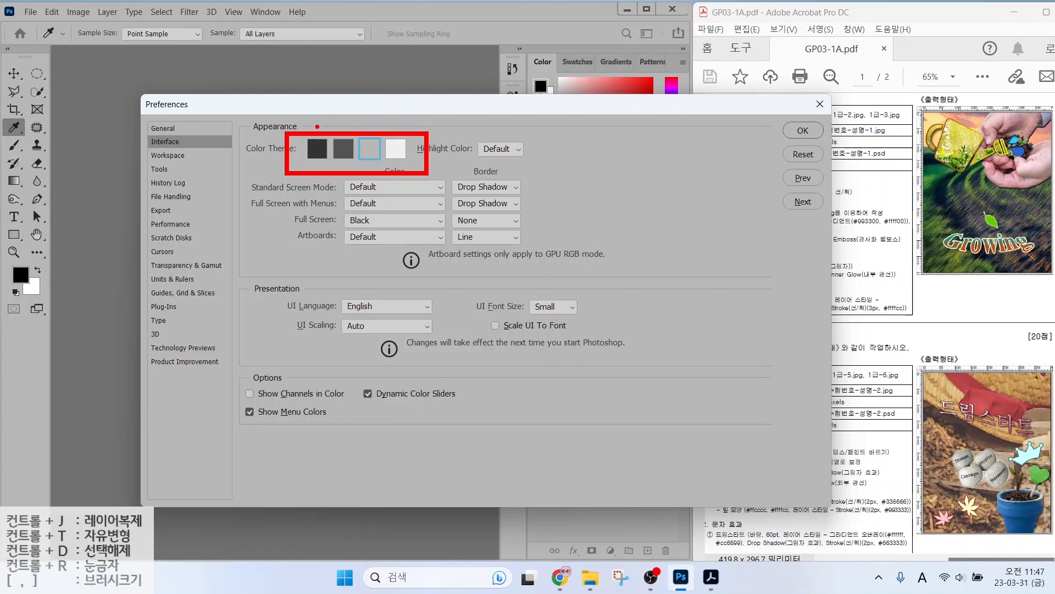
{"action": "left_click_drag", "start_coordinate": [315, 131], "coordinate": [279, 82]}
{"action": "left_click_drag", "start_coordinate": [373, 131], "coordinate": [406, 94]}
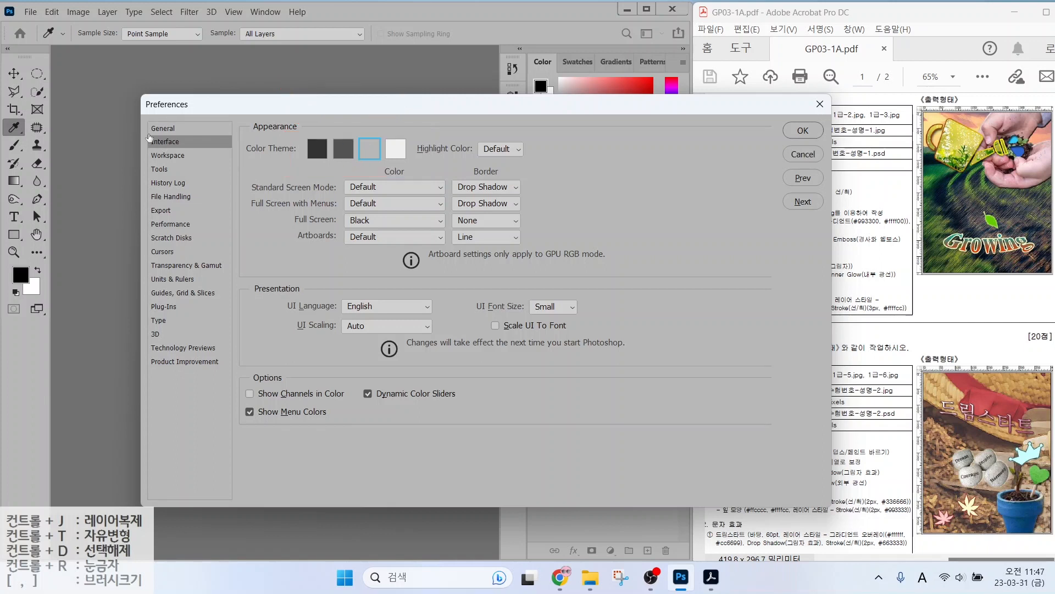
Review the Workspace page's Open Documents as Tabs option, then switch to the Cursors page.
{"action": "left_click", "coordinate": [166, 157]}
{"action": "key", "text": "alt"}
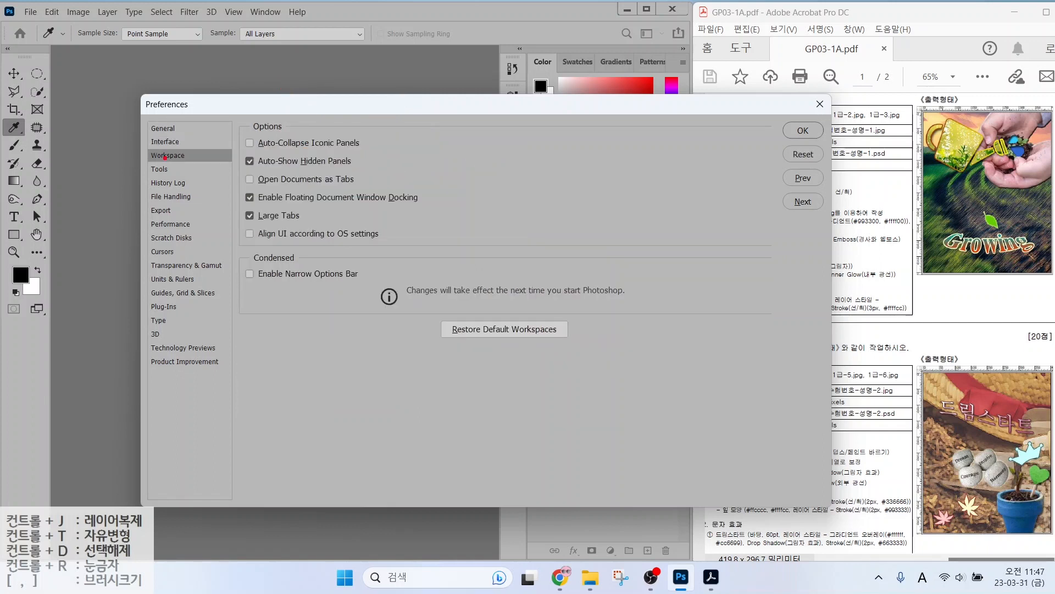
{"action": "left_click_drag", "start_coordinate": [239, 167], "coordinate": [373, 192]}
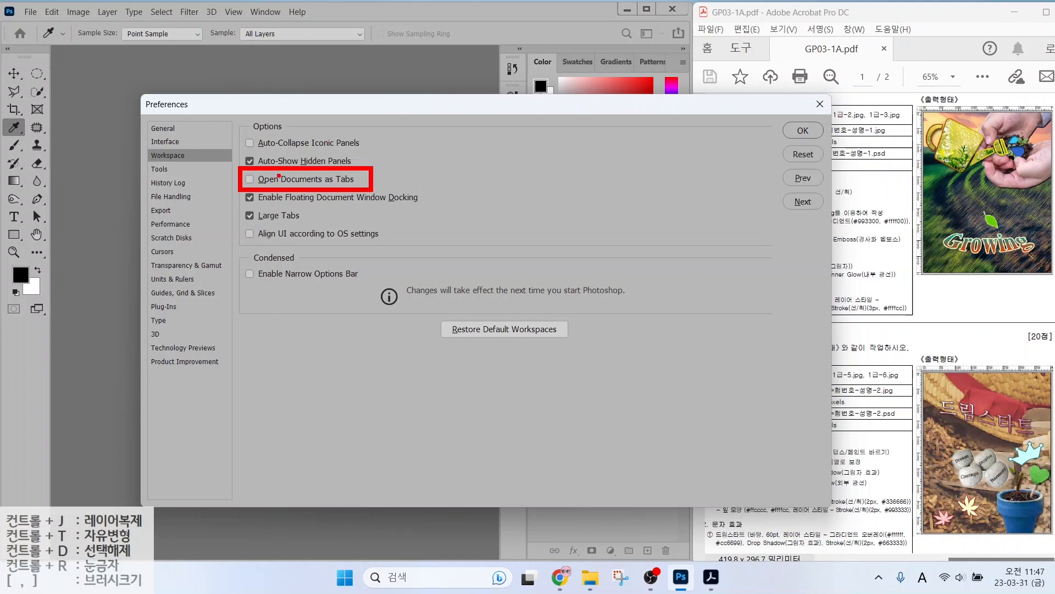
{"action": "left_click_drag", "start_coordinate": [242, 175], "coordinate": [261, 172]}
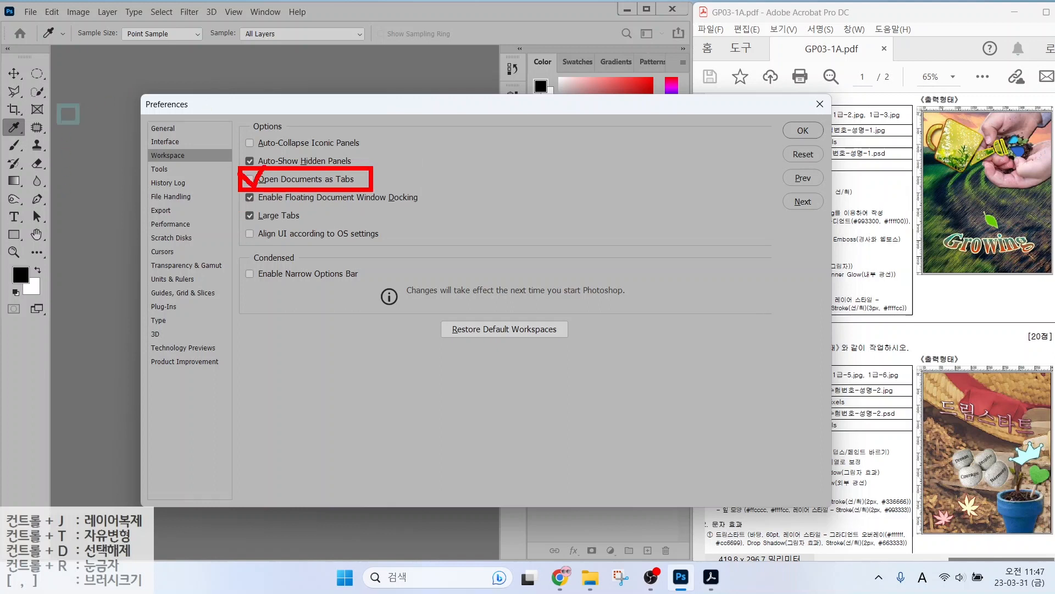
{"action": "left_click_drag", "start_coordinate": [58, 105], "coordinate": [195, 276]}
{"action": "left_click_drag", "start_coordinate": [259, 108], "coordinate": [412, 282]}
{"action": "mouse_move", "coordinate": [366, 126]}
{"action": "left_mouse_down"}
{"action": "mouse_move", "coordinate": [374, 96]}
{"action": "mouse_move", "coordinate": [357, 132]}
{"action": "mouse_move", "coordinate": [282, 40]}
{"action": "mouse_move", "coordinate": [155, 110]}
{"action": "mouse_move", "coordinate": [164, 76]}
{"action": "mouse_move", "coordinate": [155, 122]}
{"action": "mouse_move", "coordinate": [188, 108]}
{"action": "left_mouse_up"}
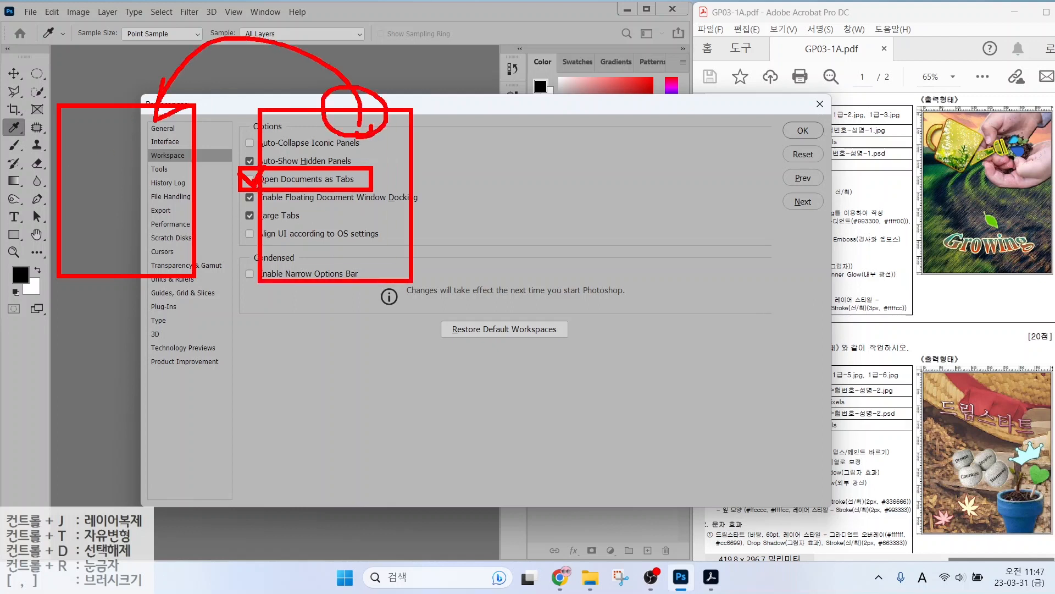
{"action": "key", "text": "e"}
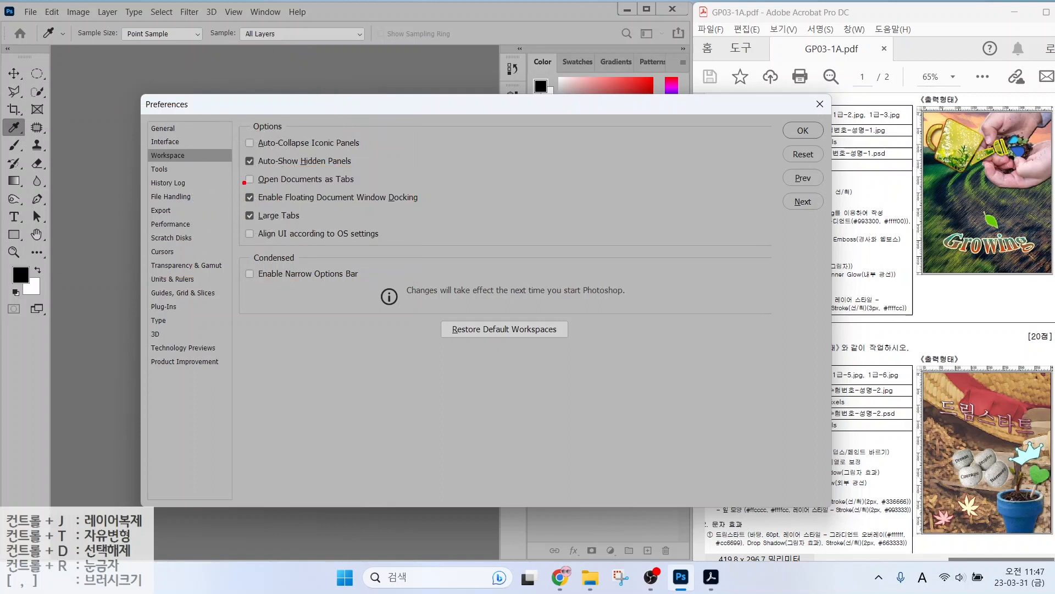
{"action": "left_click", "coordinate": [163, 252]}
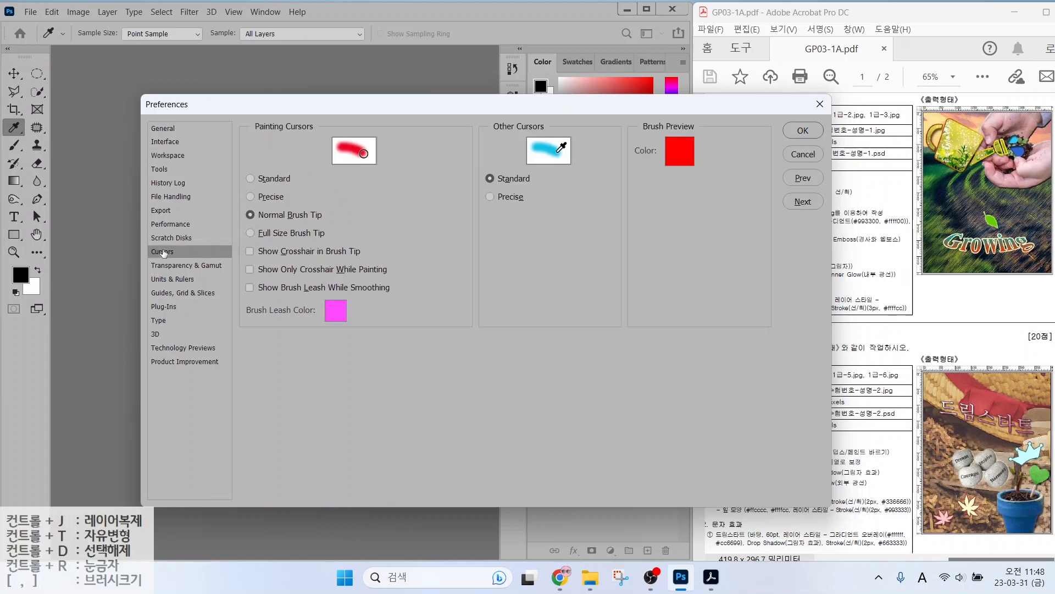
{"action": "key", "text": "alt"}
{"action": "mouse_move", "coordinate": [356, 183]}
{"action": "left_mouse_down"}
{"action": "mouse_move", "coordinate": [481, 300]}
{"action": "mouse_move", "coordinate": [544, 307]}
{"action": "left_mouse_up"}
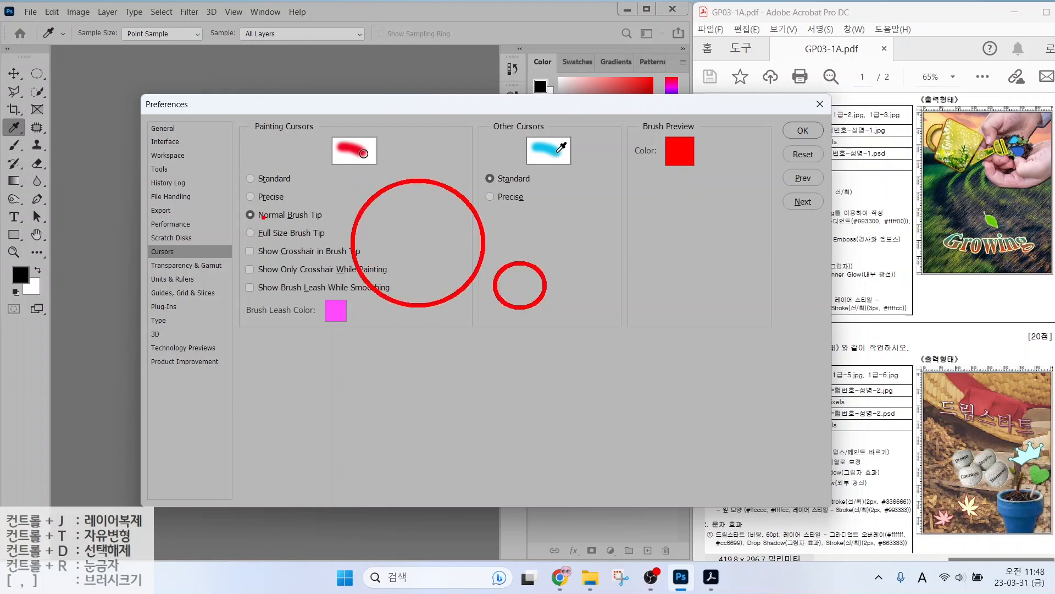
{"action": "left_click_drag", "start_coordinate": [237, 204], "coordinate": [336, 228]}
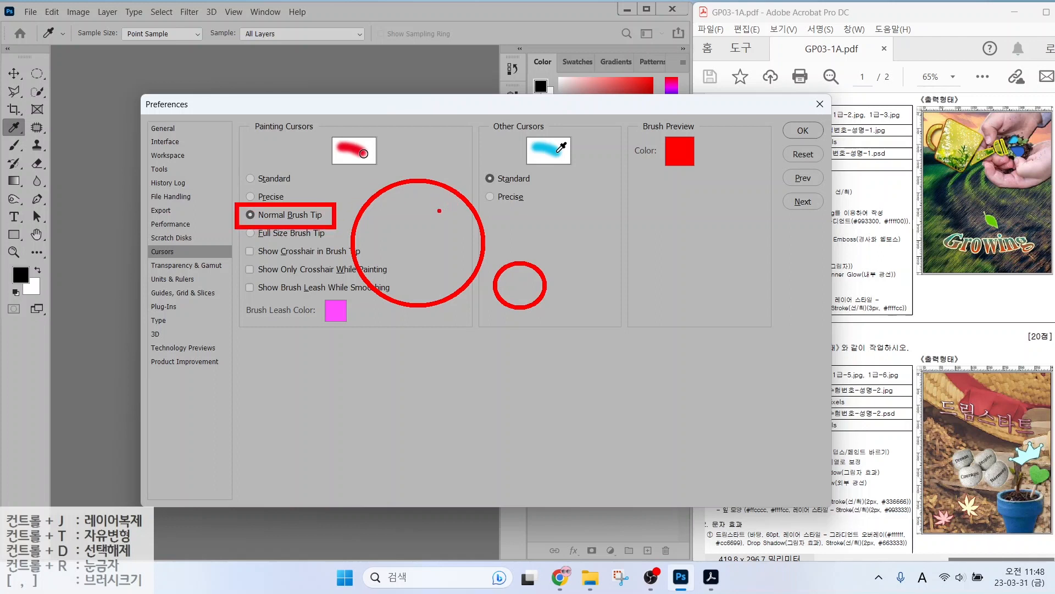
{"action": "key", "text": "Escape"}
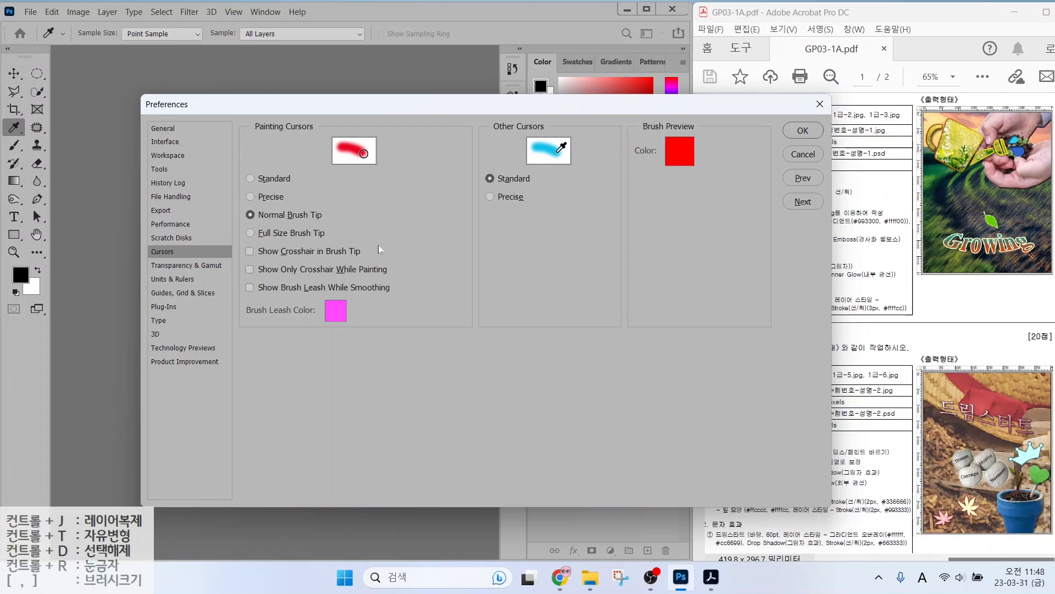
{"action": "key", "text": "Caps_Lock"}
{"action": "key", "text": "alt+2"}
{"action": "left_click_drag", "start_coordinate": [332, 206], "coordinate": [399, 209]}
{"action": "left_click_drag", "start_coordinate": [369, 175], "coordinate": [366, 237]}
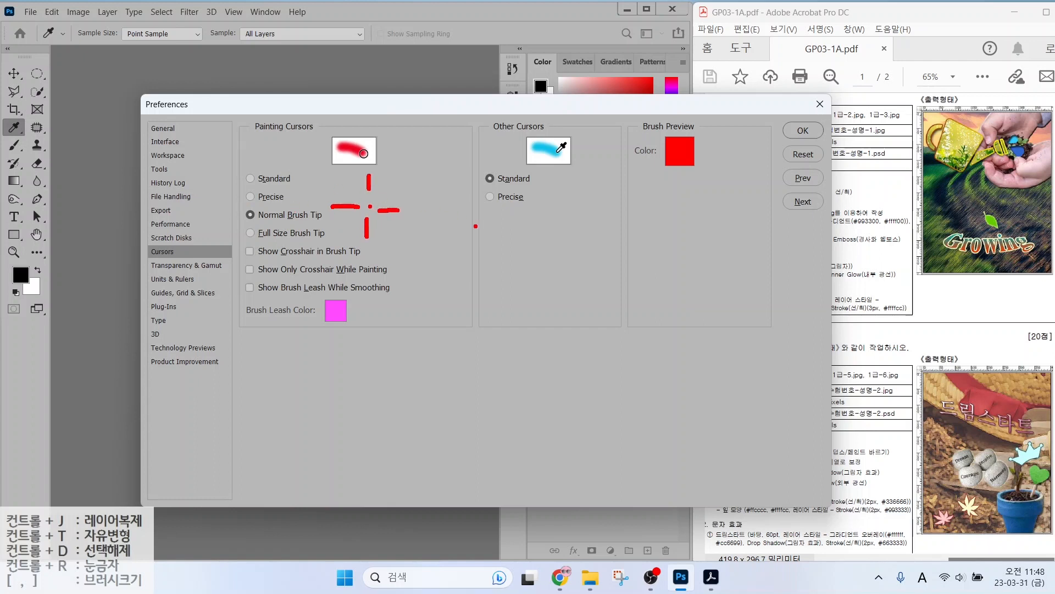
{"action": "mouse_move", "coordinate": [536, 194]}
{"action": "left_mouse_down"}
{"action": "mouse_move", "coordinate": [608, 247]}
{"action": "mouse_move", "coordinate": [544, 194]}
{"action": "left_mouse_up"}
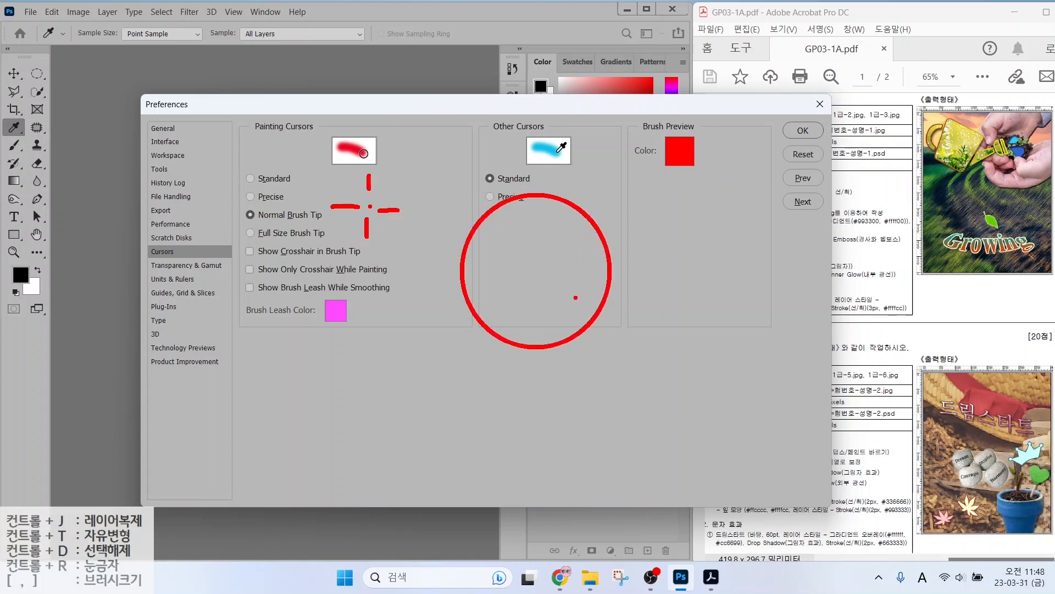
{"action": "key", "text": "Escape"}
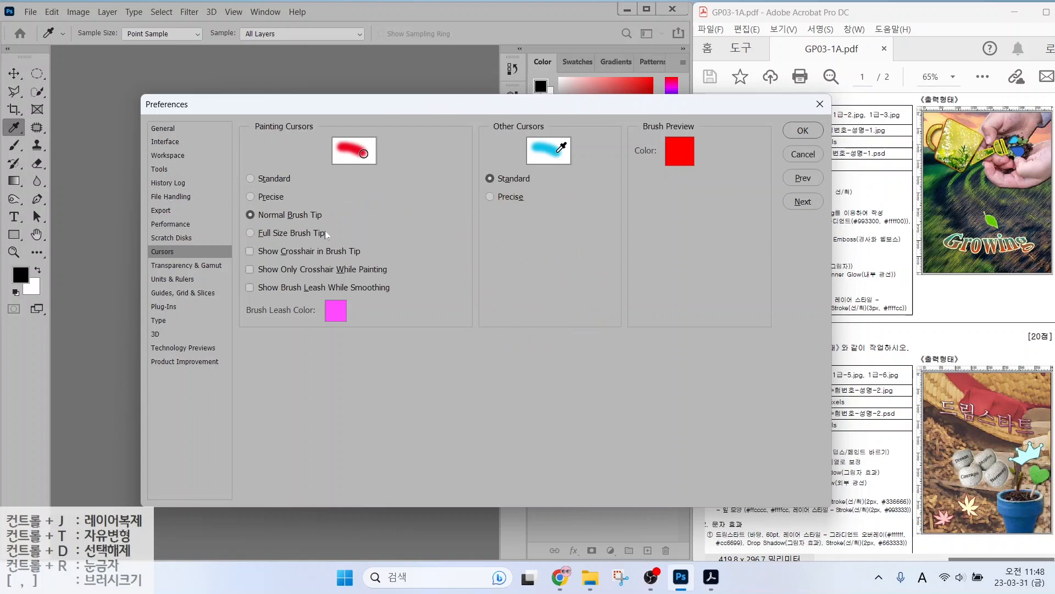
{"action": "key", "text": "Caps_Lock"}
{"action": "left_click", "coordinate": [175, 294]}
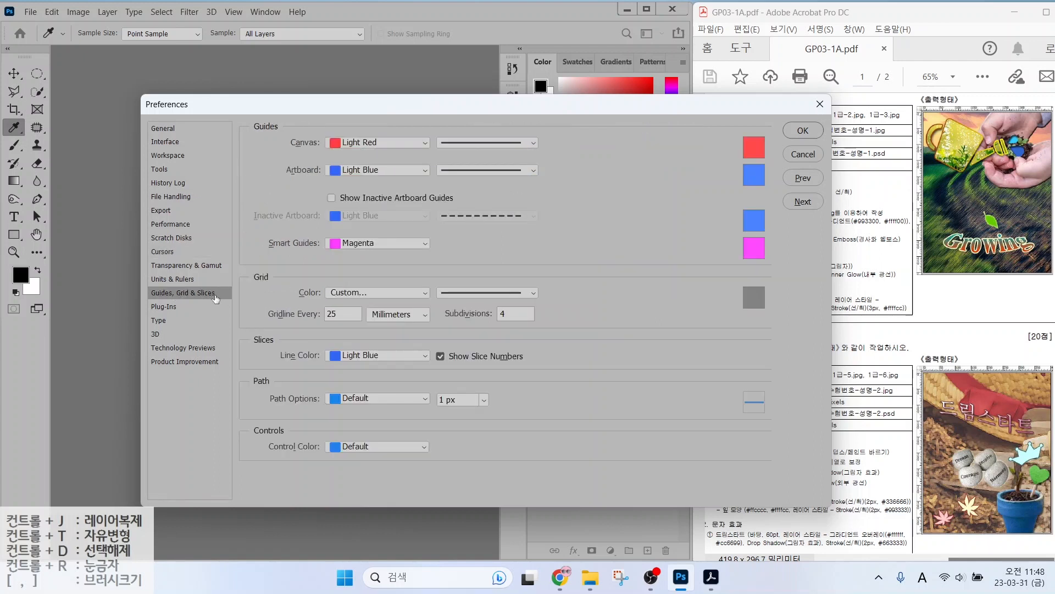
{"action": "key", "text": "alt+2"}
{"action": "left_click_drag", "start_coordinate": [298, 119], "coordinate": [444, 189]}
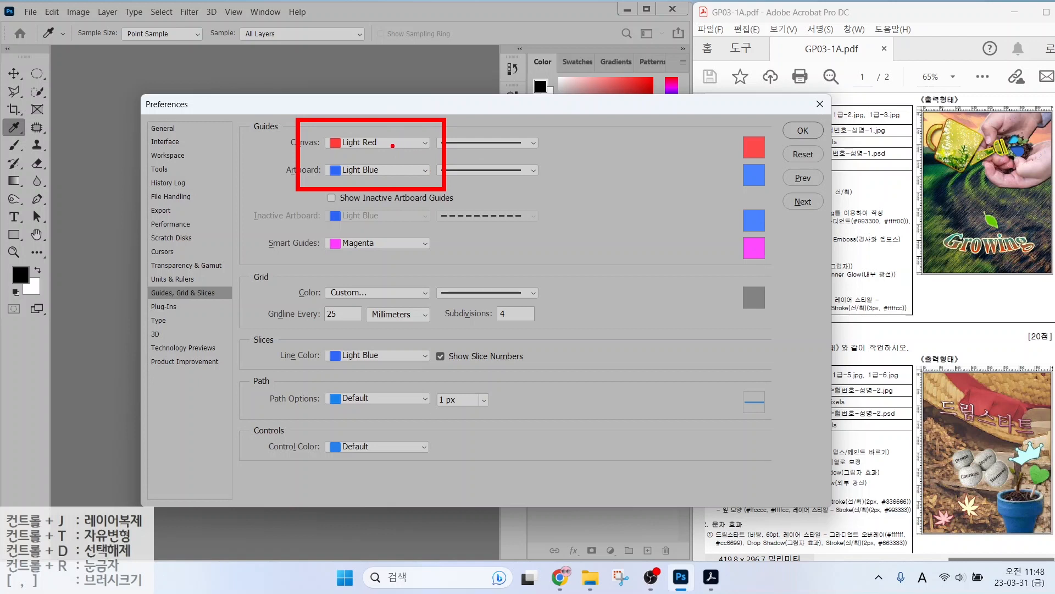
{"action": "key", "text": "Escape"}
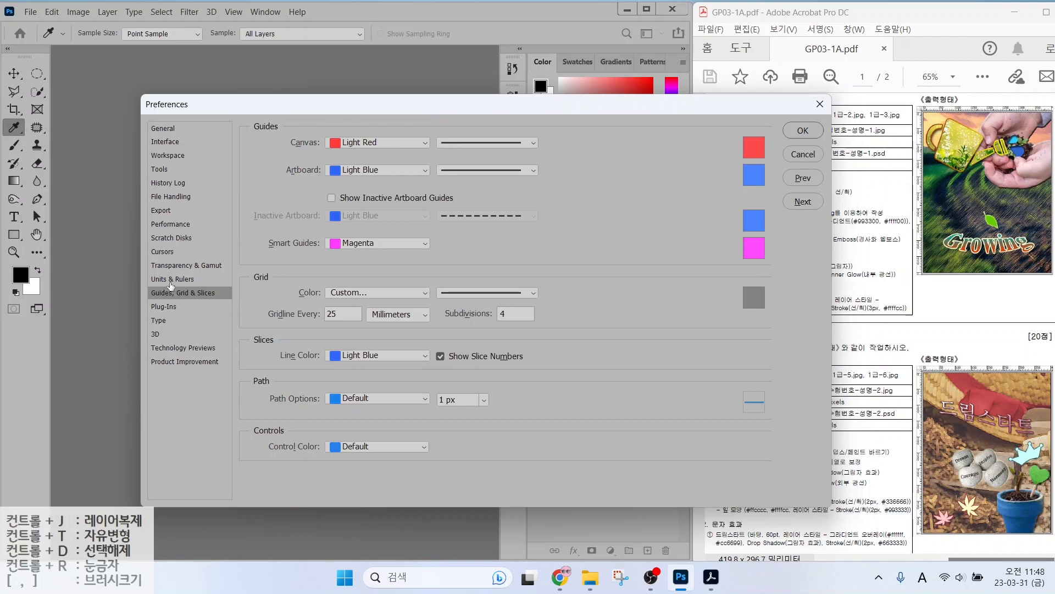
{"action": "left_click", "coordinate": [172, 281]}
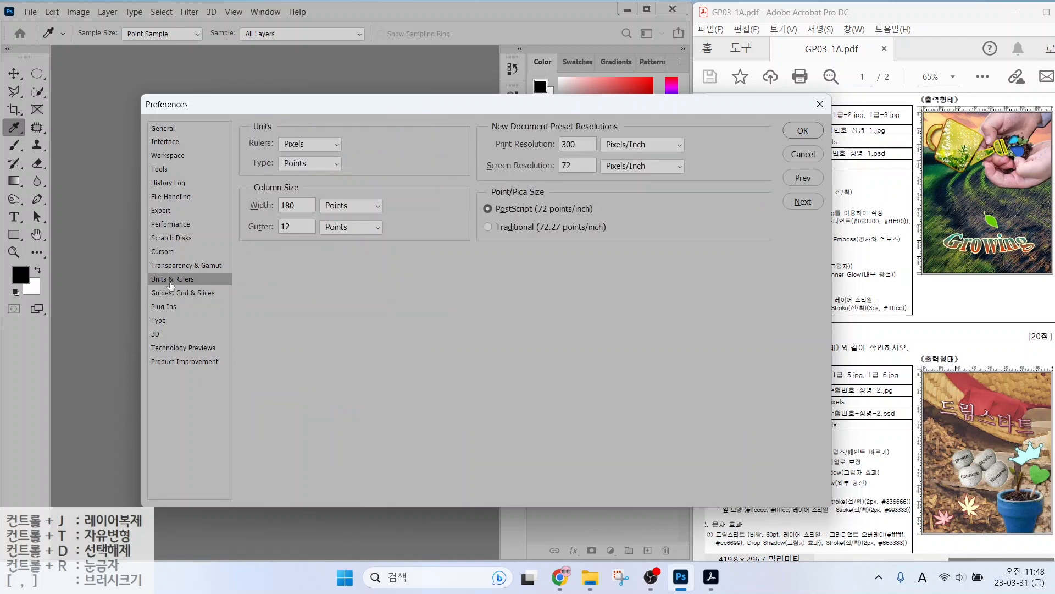
{"action": "key", "text": "alt+2"}
{"action": "left_click_drag", "start_coordinate": [874, 180], "coordinate": [1054, 180]}
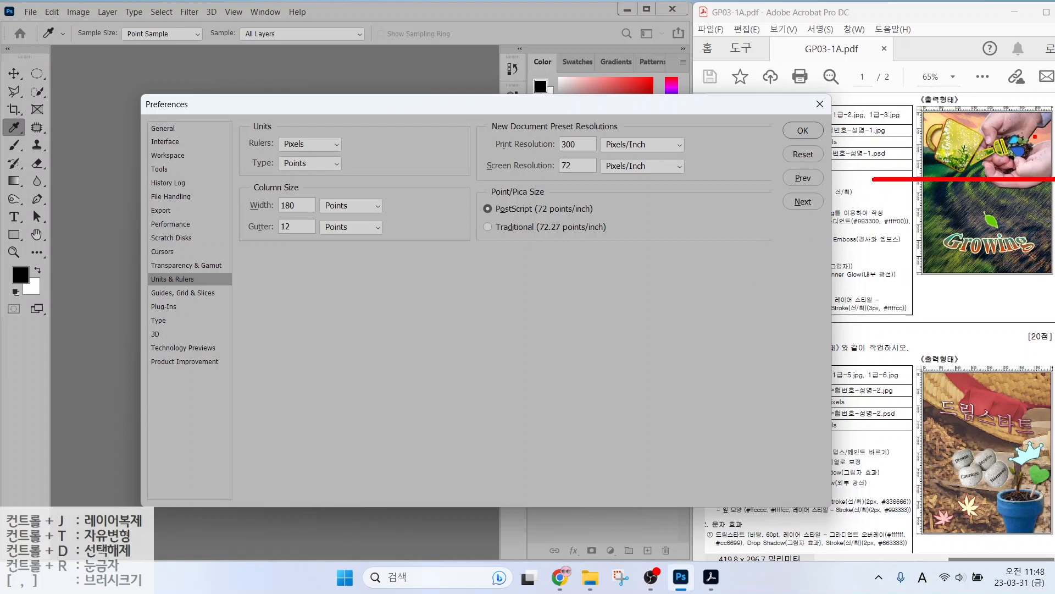
{"action": "left_click_drag", "start_coordinate": [1008, 88], "coordinate": [1008, 235]}
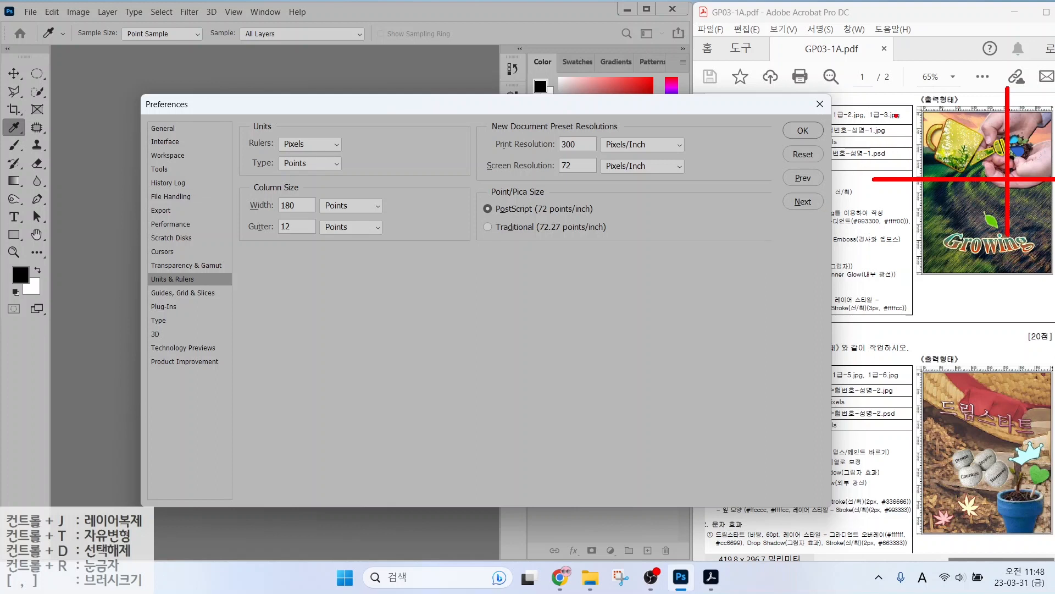
{"action": "left_click_drag", "start_coordinate": [874, 75], "coordinate": [920, 123]}
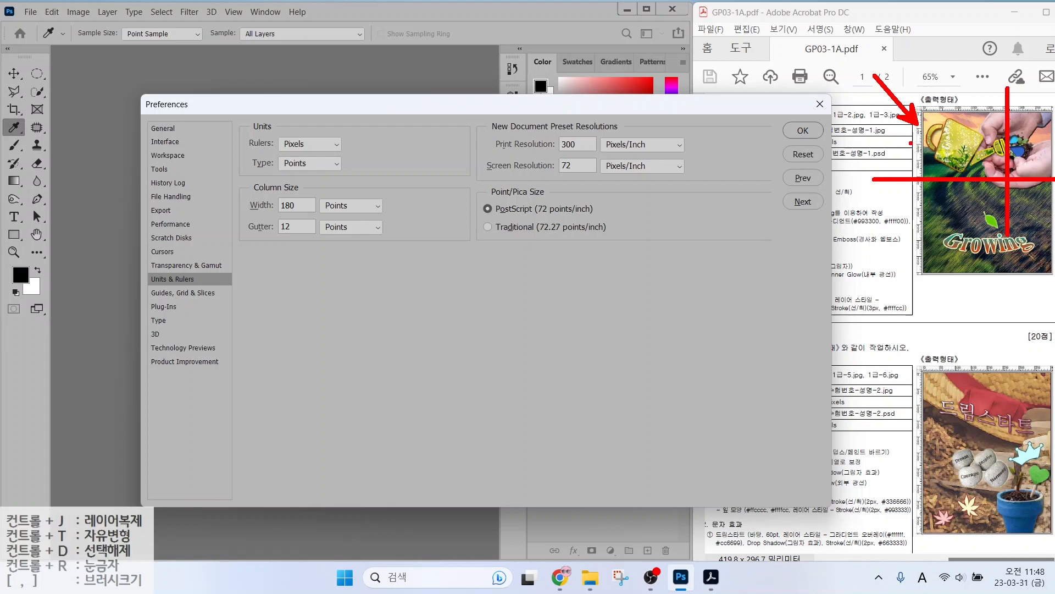
{"action": "mouse_move", "coordinate": [921, 131]}
{"action": "left_mouse_down"}
{"action": "mouse_move", "coordinate": [926, 142]}
{"action": "mouse_move", "coordinate": [905, 127]}
{"action": "mouse_move", "coordinate": [934, 144]}
{"action": "left_mouse_up"}
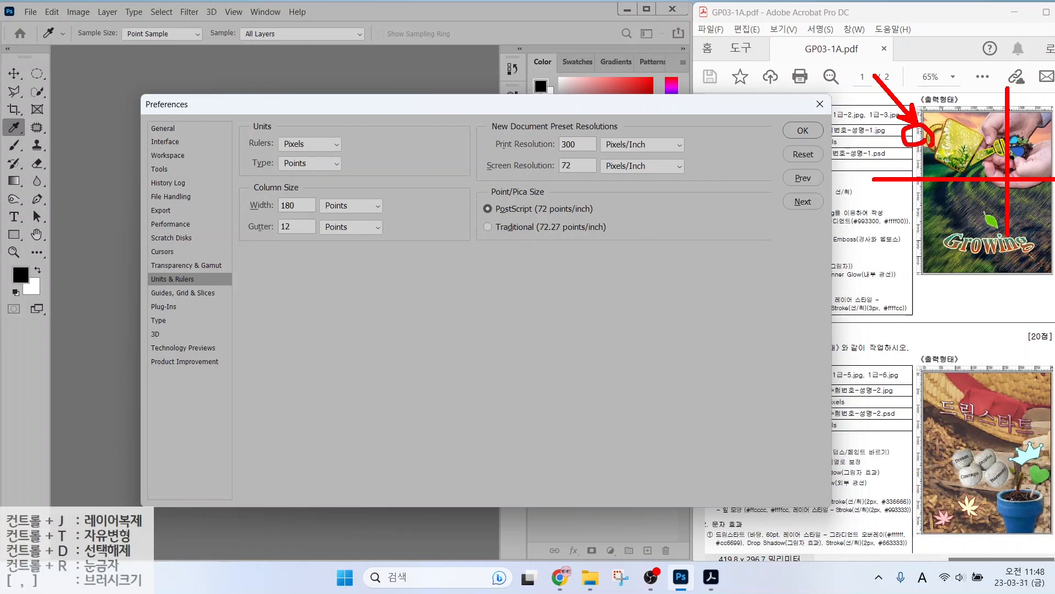
{"action": "mouse_move", "coordinate": [281, 132]}
{"action": "left_mouse_down"}
{"action": "mouse_move", "coordinate": [331, 156]}
{"action": "mouse_move", "coordinate": [271, 134]}
{"action": "left_mouse_up"}
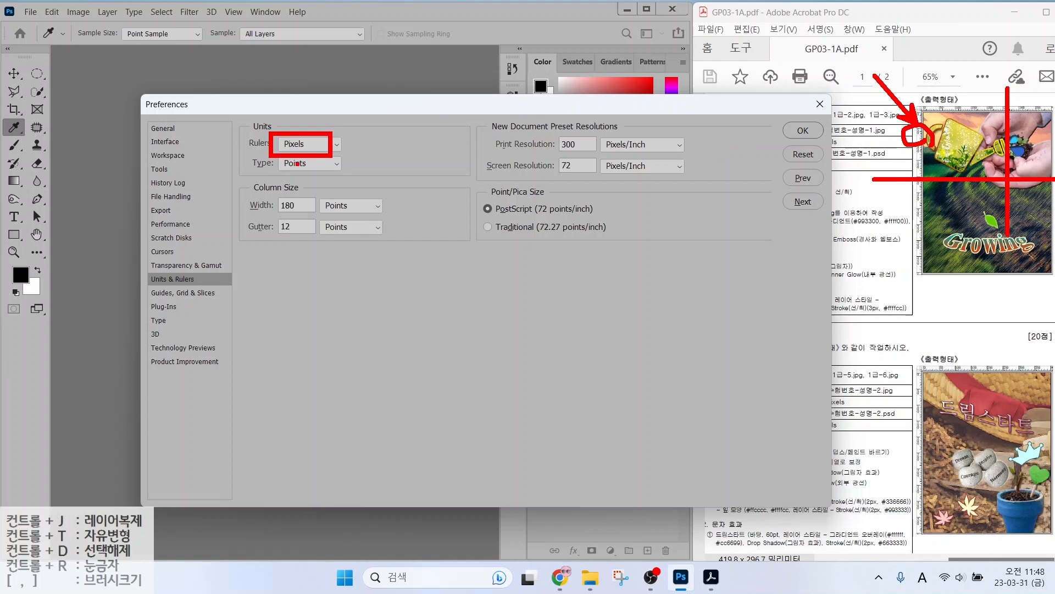
{"action": "left_click_drag", "start_coordinate": [299, 173], "coordinate": [346, 223]}
{"action": "key", "text": "Escape"}
On the Type page, leave Show Font Names in English unchecked and confirm with OK.
{"action": "left_click", "coordinate": [165, 320]}
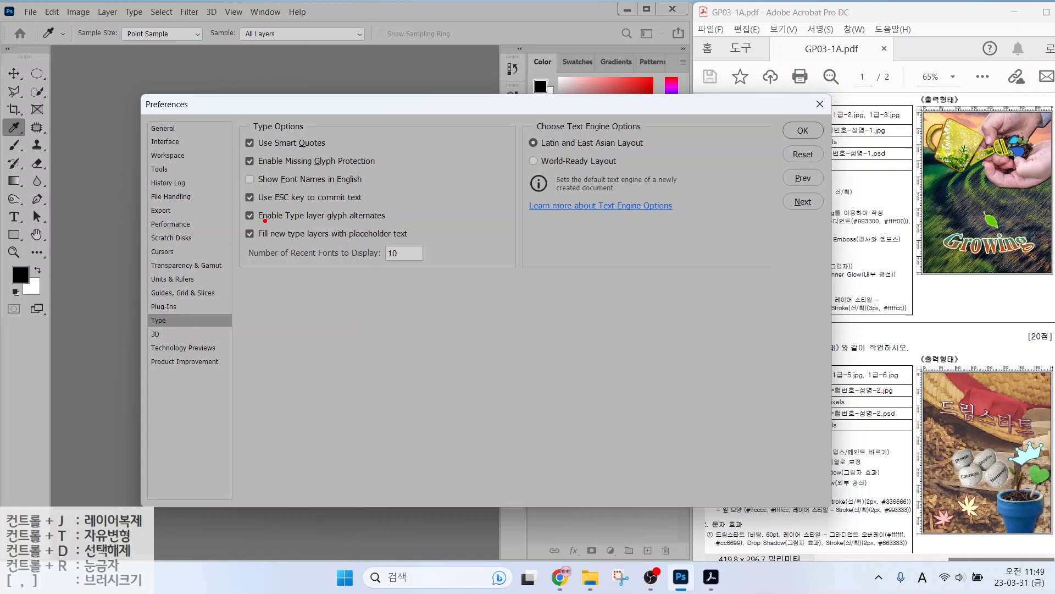
{"action": "left_click_drag", "start_coordinate": [237, 169], "coordinate": [374, 186]}
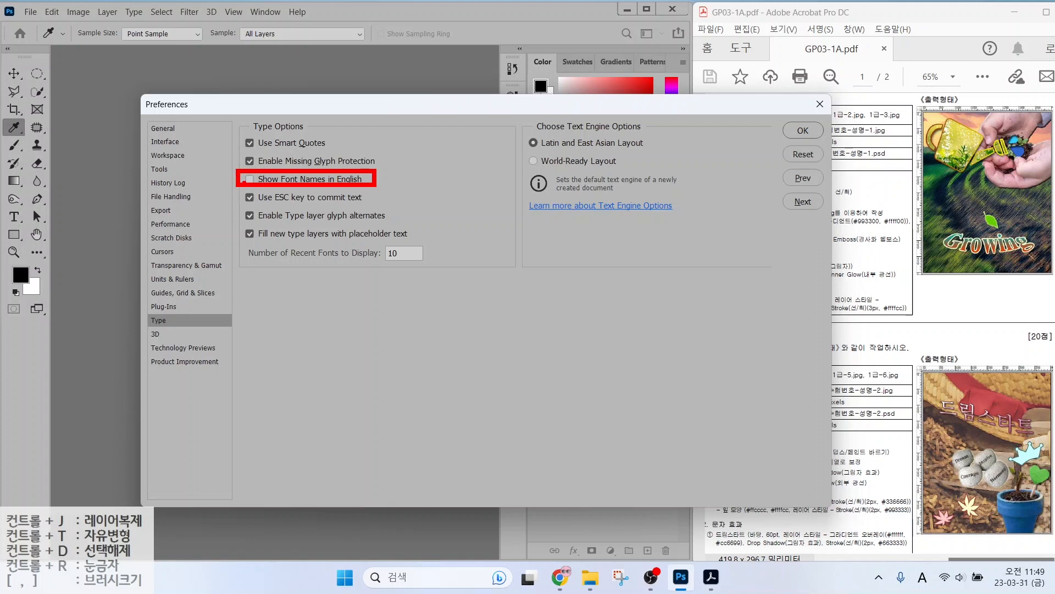
{"action": "key", "text": "Escape"}
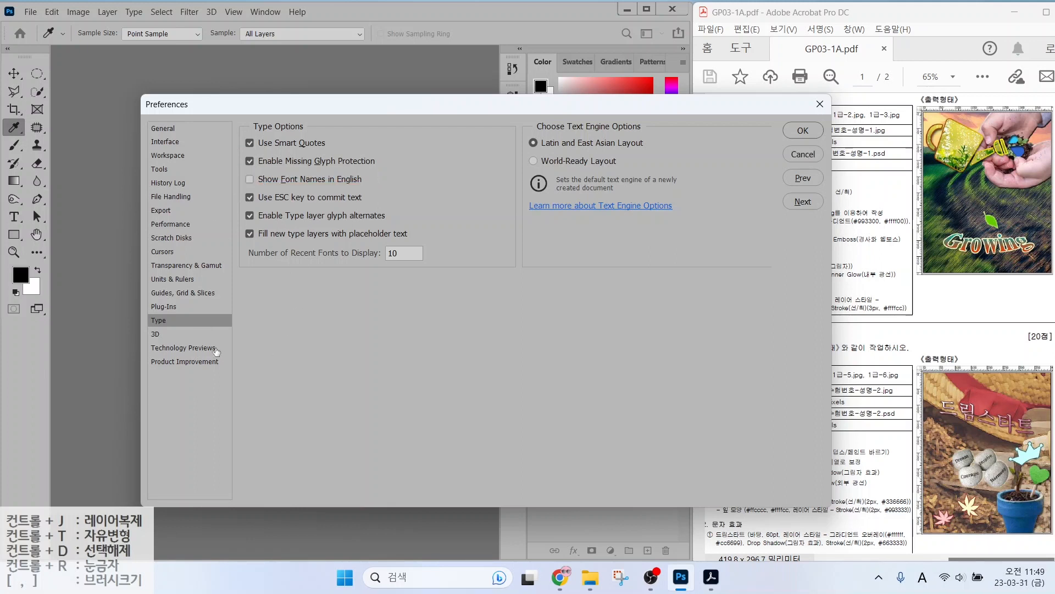
{"action": "left_click", "coordinate": [791, 129]}
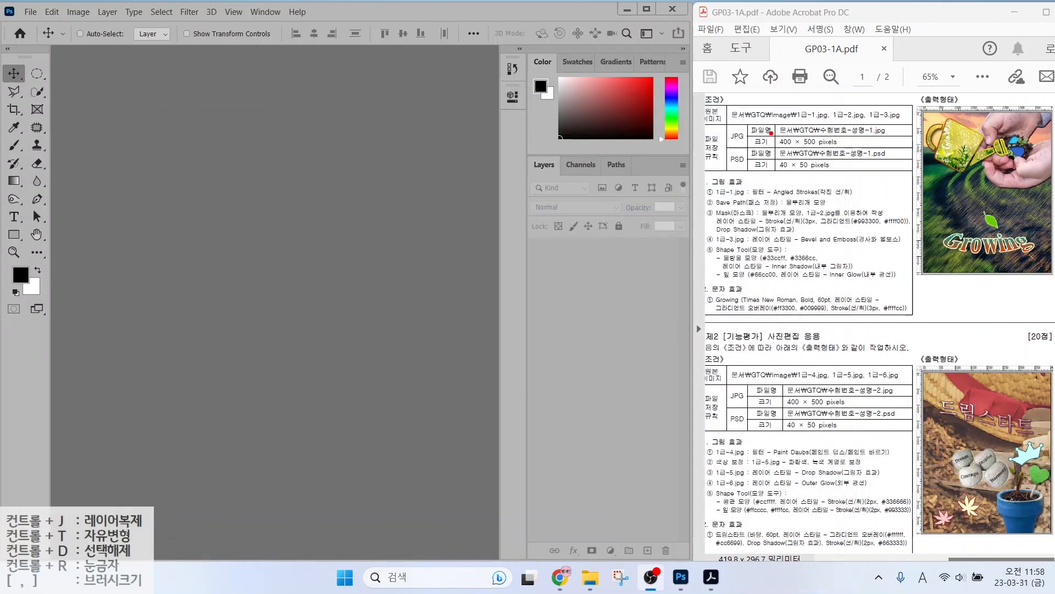
Note the required JPG name and 400 × 500 size, then start a new document named with the candidate's number and name.
{"action": "left_click_drag", "start_coordinate": [771, 135], "coordinate": [915, 134]}
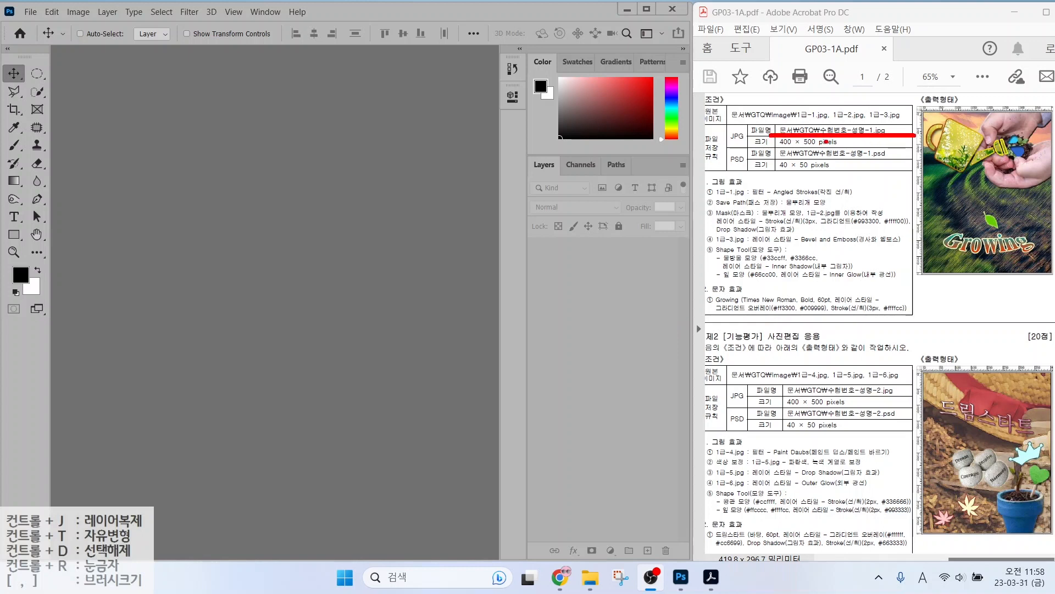
{"action": "mouse_move", "coordinate": [770, 148]}
{"action": "left_mouse_down"}
{"action": "mouse_move", "coordinate": [867, 148]}
{"action": "mouse_move", "coordinate": [861, 97]}
{"action": "left_mouse_up"}
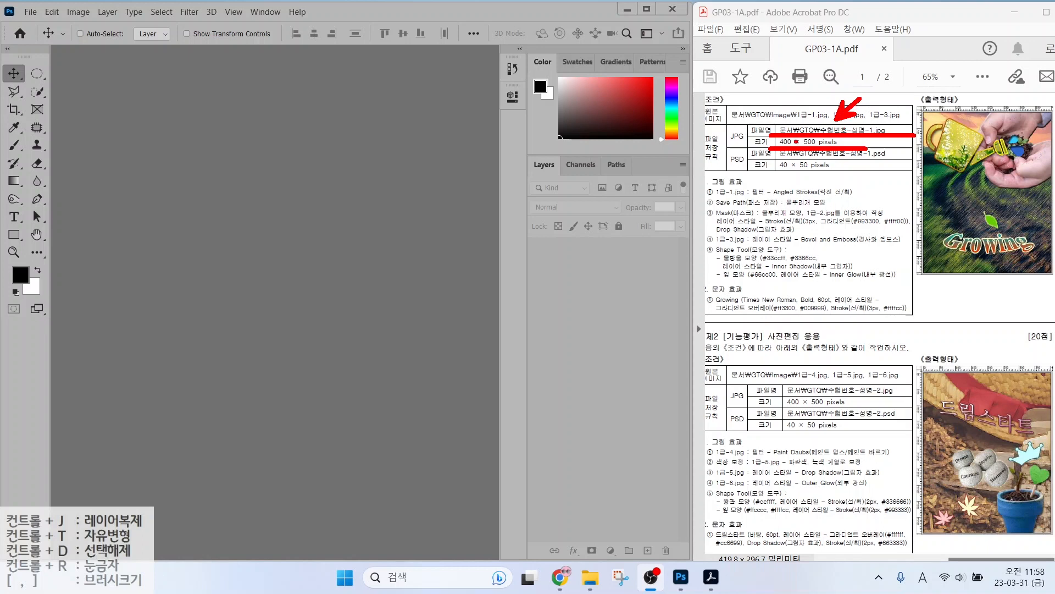
{"action": "key", "text": "Escape"}
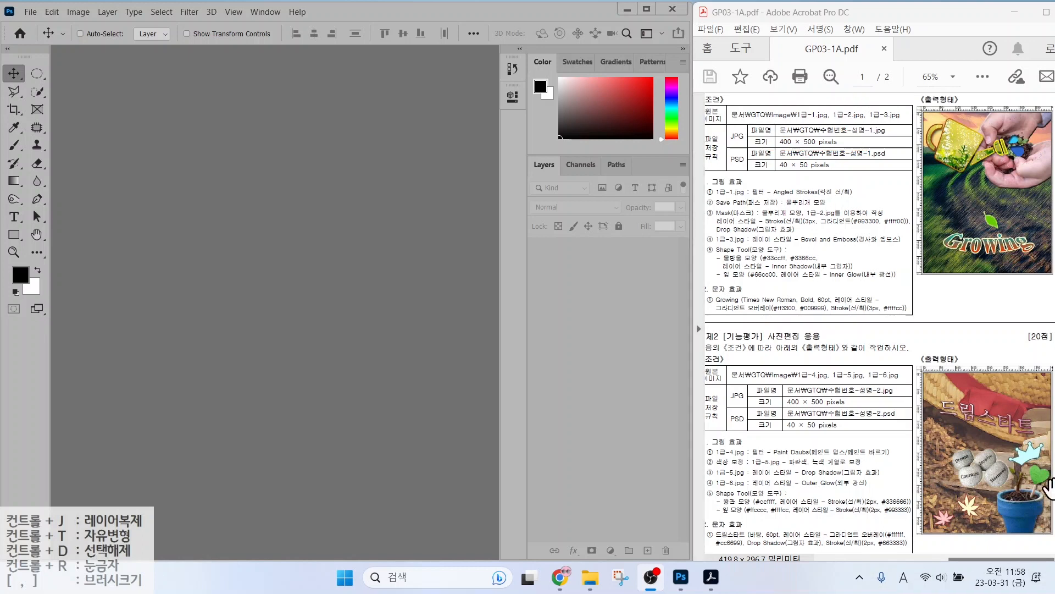
{"action": "left_click", "coordinate": [30, 11]}
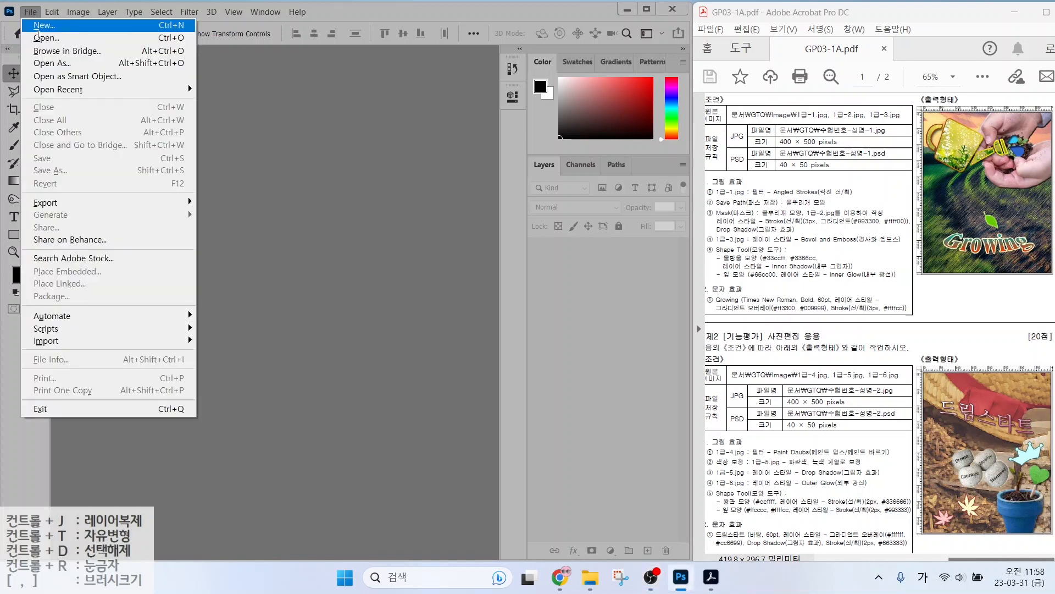
{"action": "left_click", "coordinate": [36, 22]}
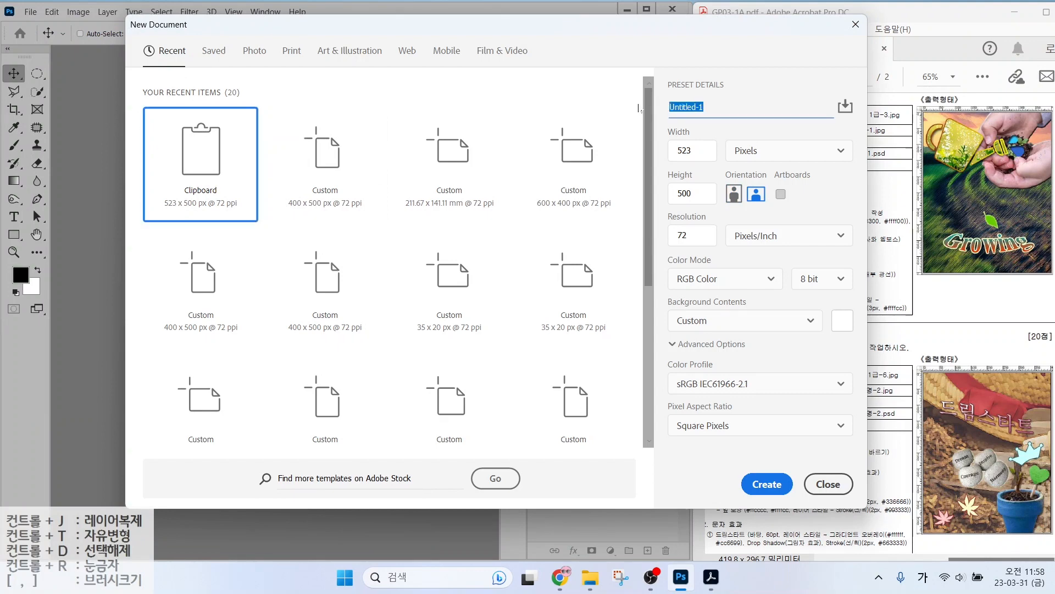
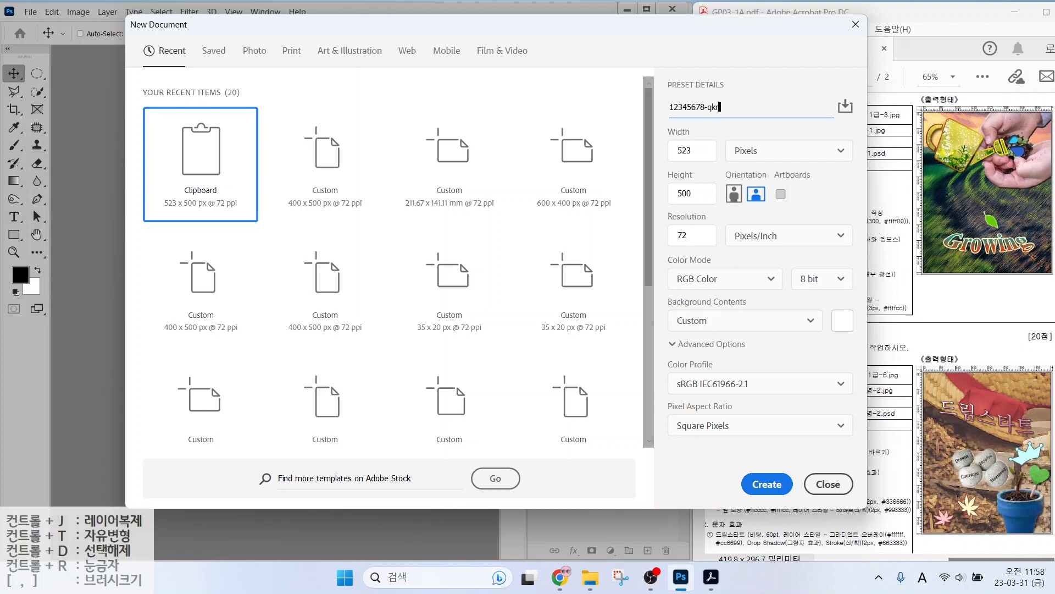
{"action": "key", "text": "Hangul"}
{"action": "type", "text": "-1"}
{"action": "mouse_move", "coordinate": [773, 156]}
{"action": "left_mouse_down"}
{"action": "mouse_move", "coordinate": [723, 145]}
{"action": "mouse_move", "coordinate": [757, 131]}
{"action": "mouse_move", "coordinate": [771, 157]}
{"action": "left_mouse_up"}
{"action": "key", "text": "Escape"}
Set width 400, height 500 px, resolution 72 and a White background, then create the document.
{"action": "key", "text": "Tab"}
{"action": "type", "text": "400"}
{"action": "key", "text": "Tab"}
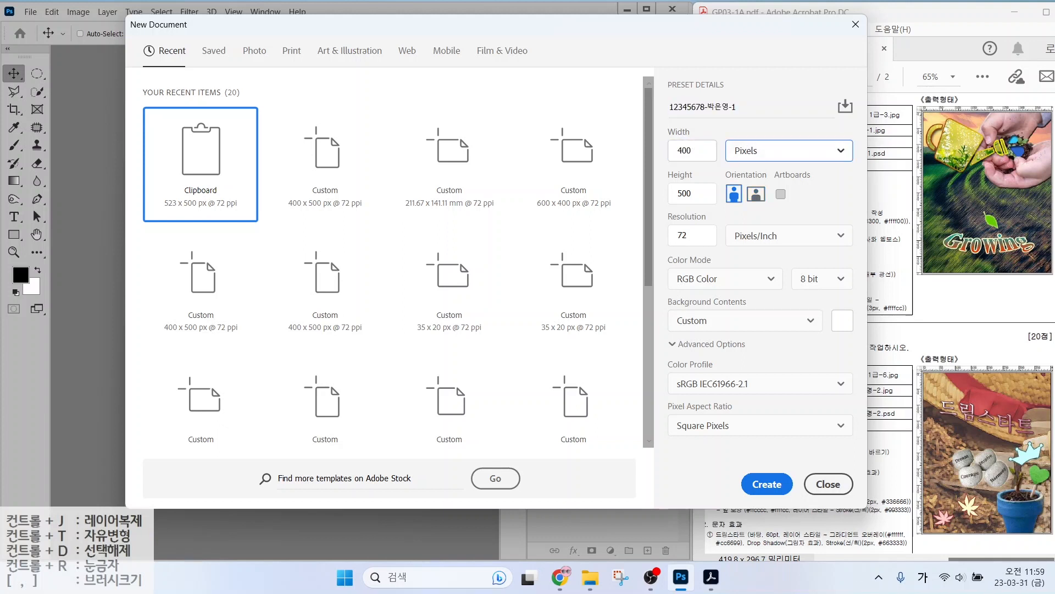
{"action": "key", "text": "Tab"}
{"action": "type", "text": "5"}
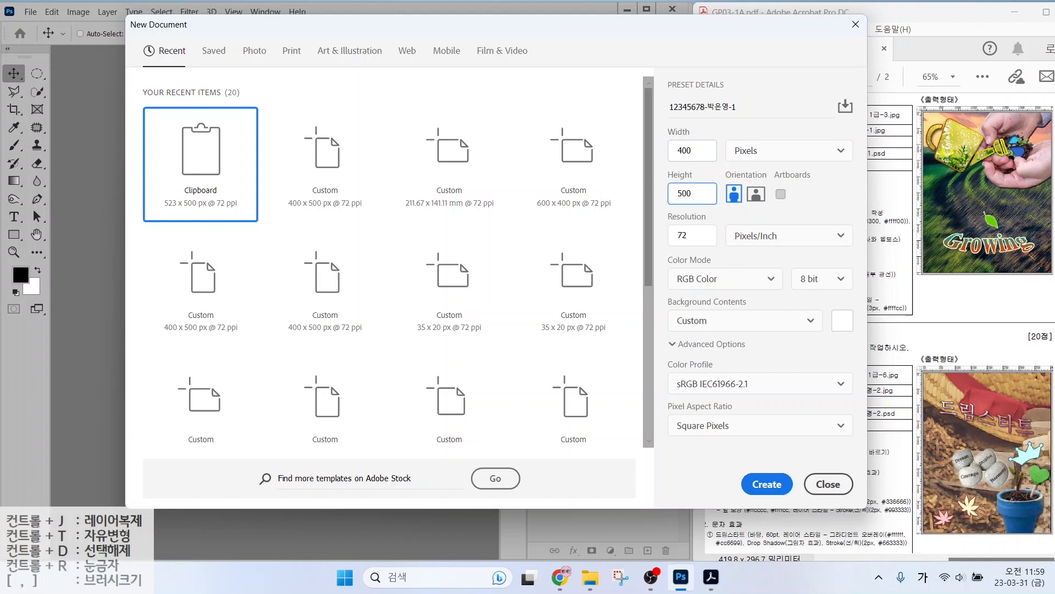
{"action": "key", "text": "ctrl+2"}
{"action": "mouse_move", "coordinate": [665, 224]}
{"action": "left_mouse_down"}
{"action": "mouse_move", "coordinate": [698, 242]}
{"action": "mouse_move", "coordinate": [711, 282]}
{"action": "mouse_move", "coordinate": [726, 289]}
{"action": "left_mouse_up"}
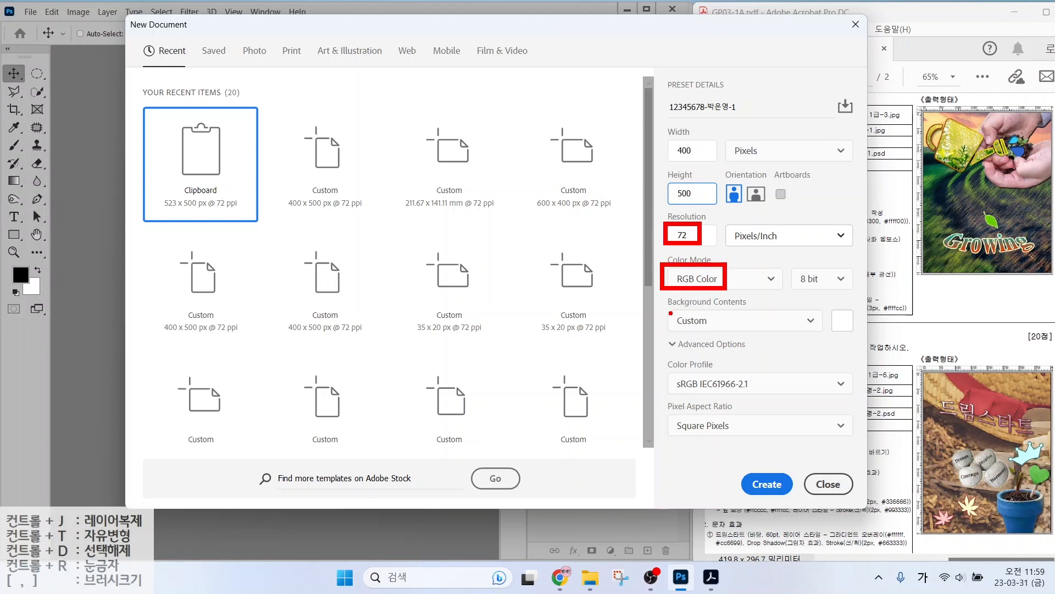
{"action": "left_click_drag", "start_coordinate": [668, 310], "coordinate": [726, 334]}
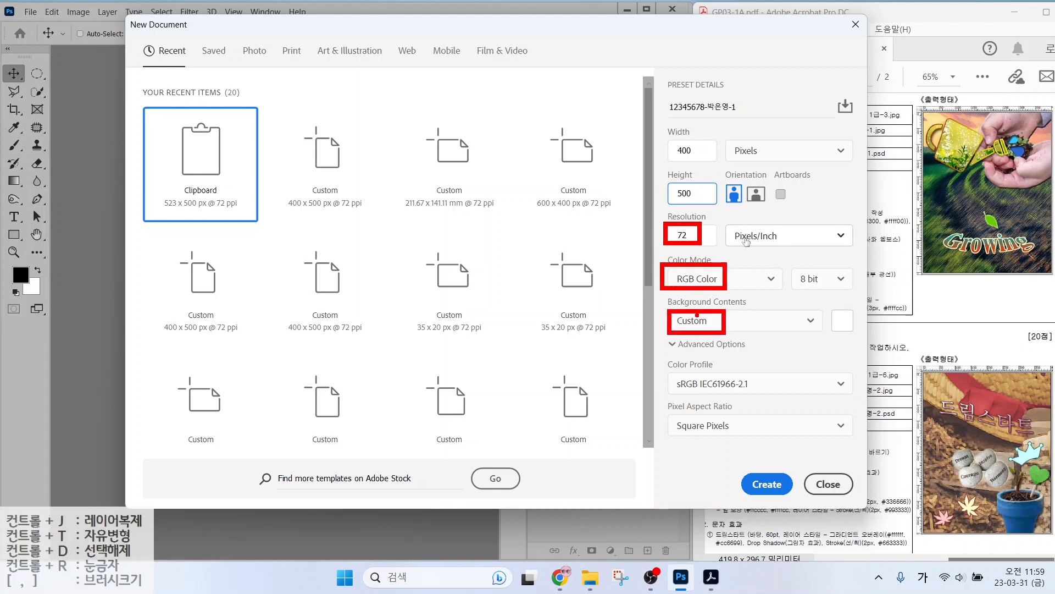
{"action": "key", "text": "Escape"}
{"action": "left_click", "coordinate": [745, 324]}
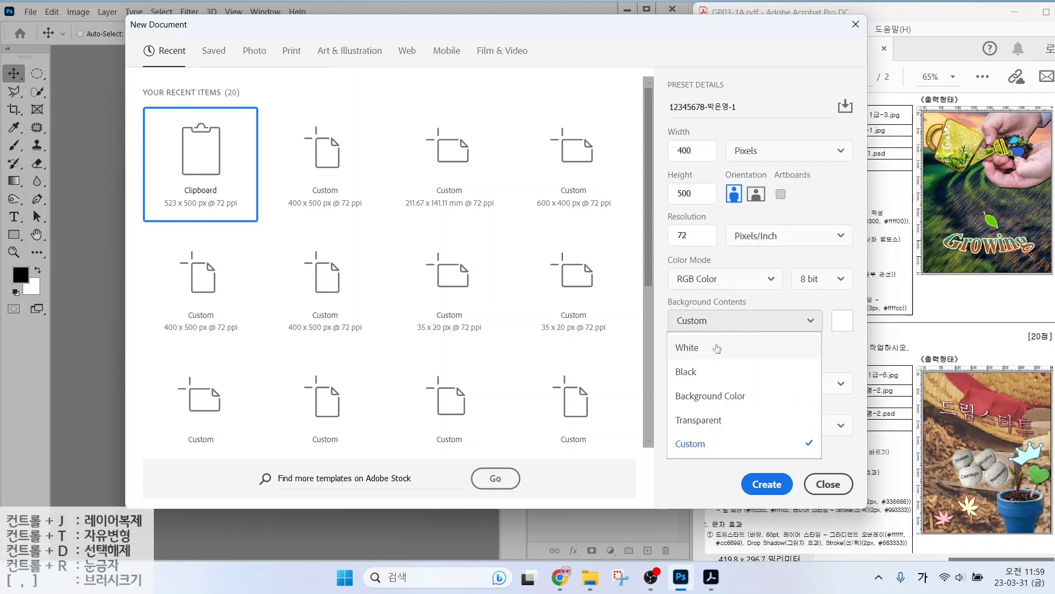
{"action": "left_click", "coordinate": [717, 348]}
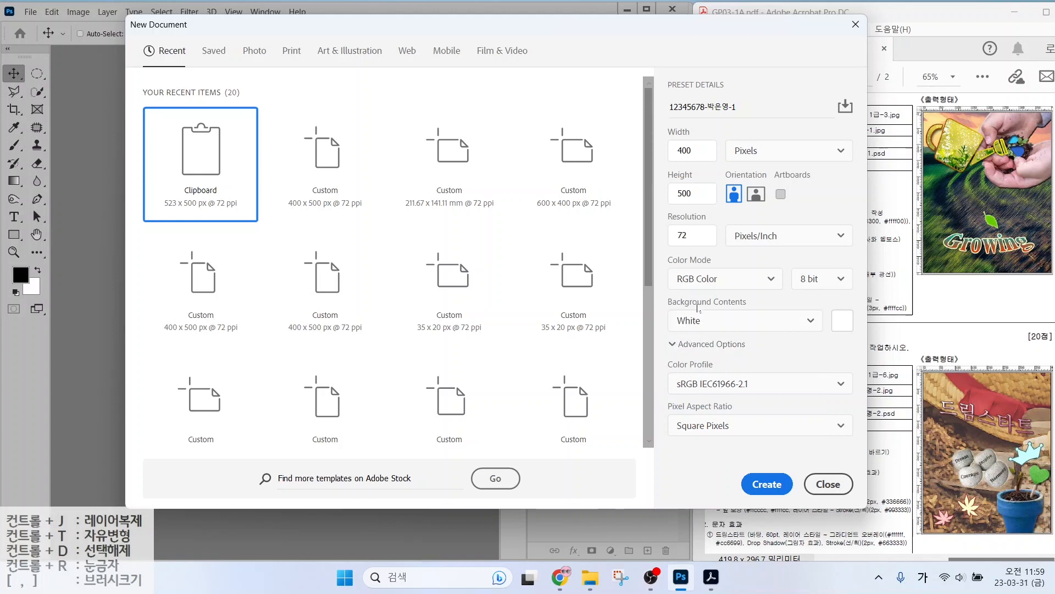
{"action": "left_click", "coordinate": [765, 486]}
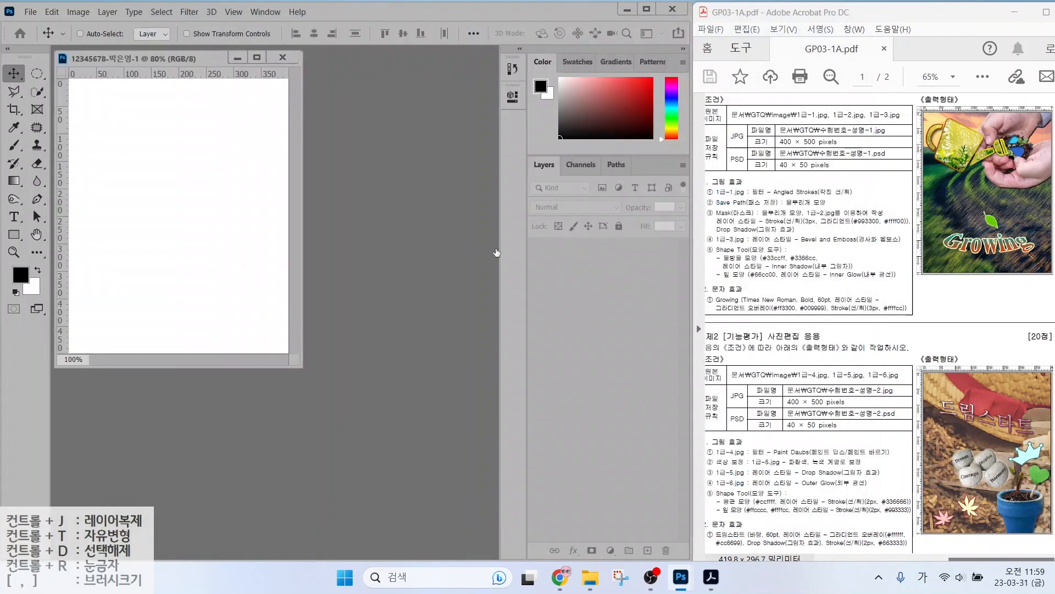
Fit the new canvas to the screen and compare its ruler with the sample image.
{"action": "double_click", "coordinate": [37, 234]}
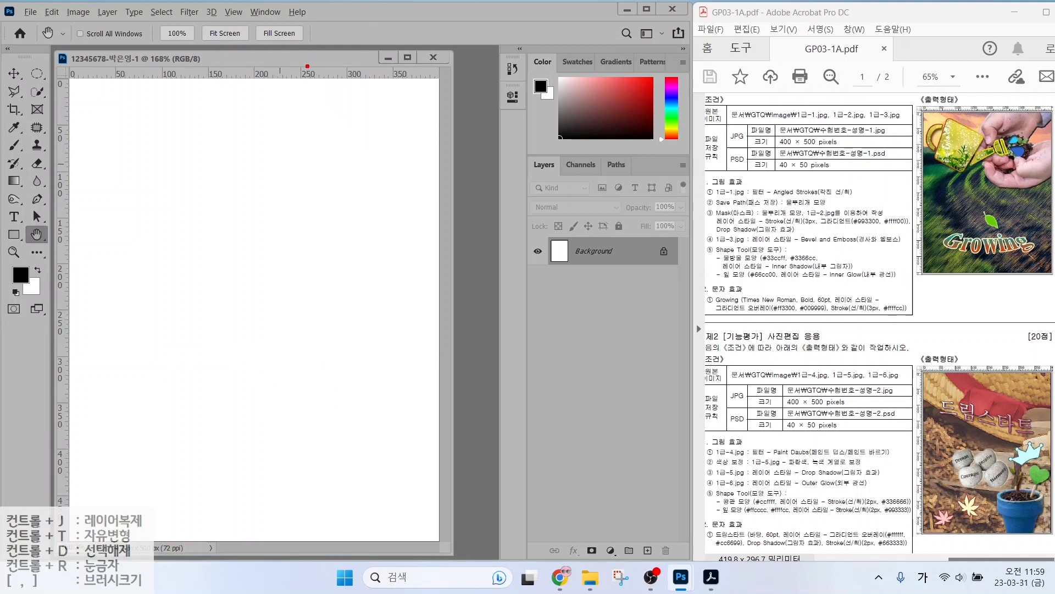
{"action": "left_click_drag", "start_coordinate": [313, 67], "coordinate": [343, 30]}
{"action": "mouse_move", "coordinate": [980, 110]}
{"action": "left_mouse_down"}
{"action": "mouse_move", "coordinate": [1013, 85]}
{"action": "mouse_move", "coordinate": [1006, 207]}
{"action": "left_mouse_up"}
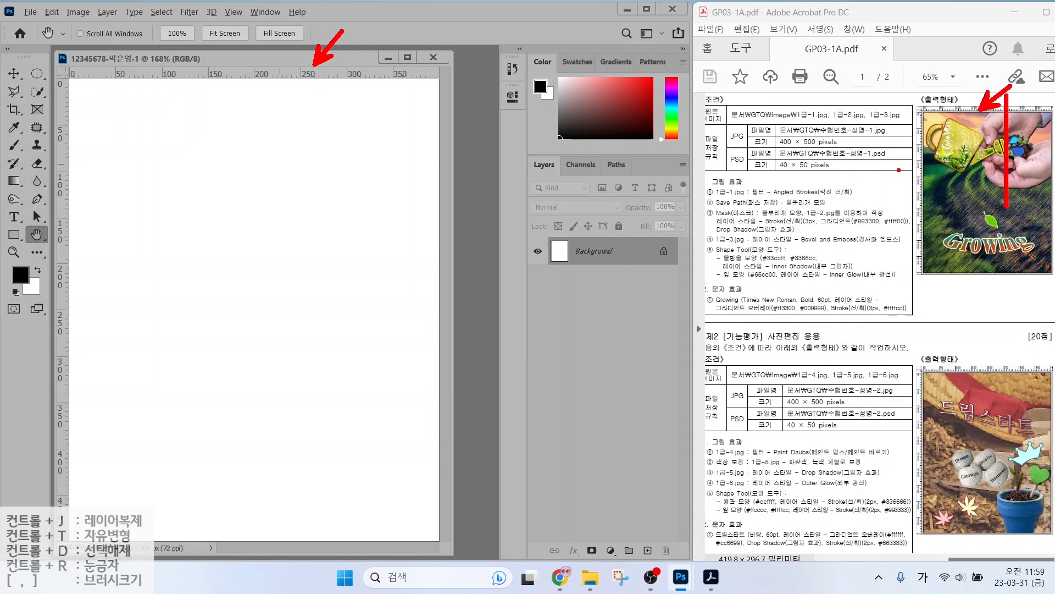
{"action": "left_click_drag", "start_coordinate": [892, 168], "coordinate": [1043, 168]}
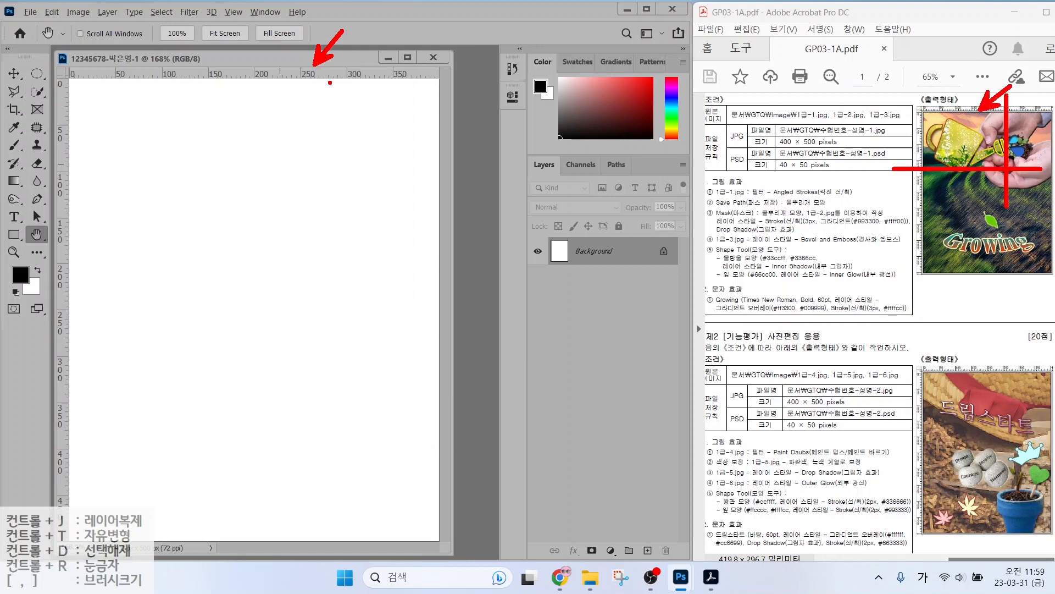
{"action": "left_click", "coordinate": [228, 15]}
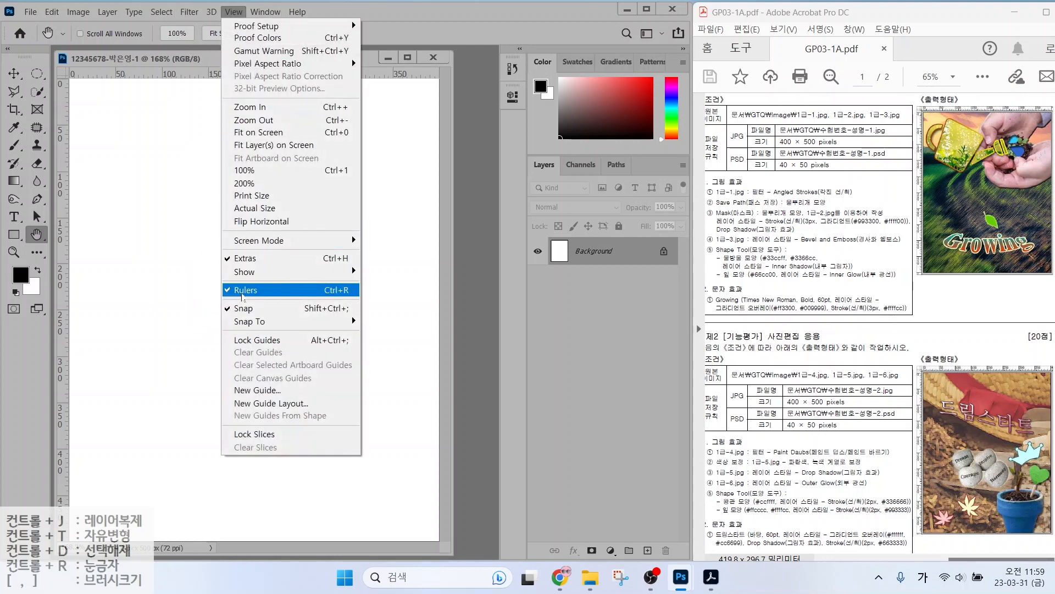
{"action": "left_click", "coordinate": [186, 68]}
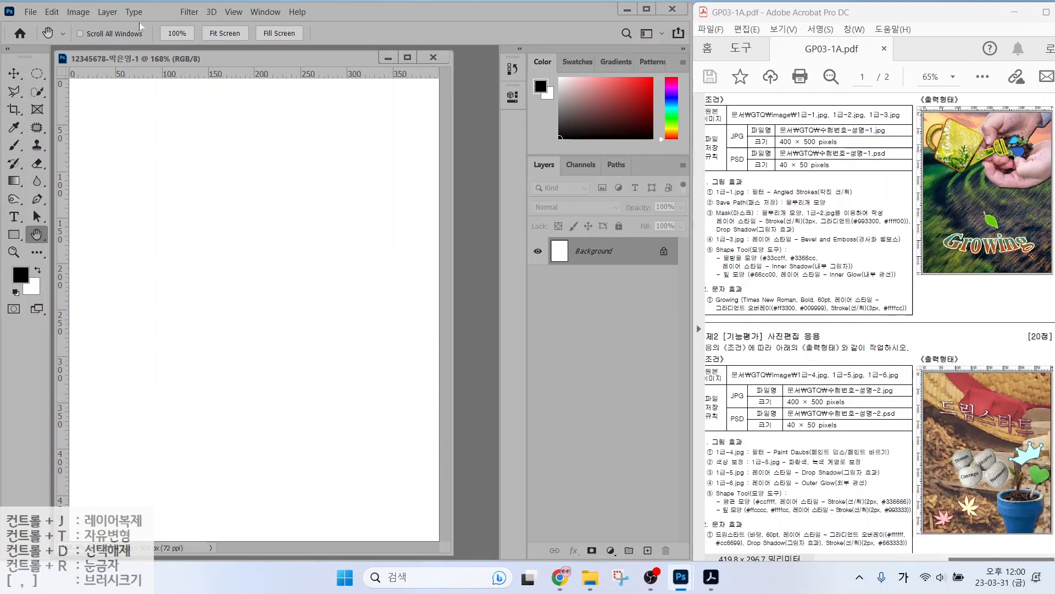
{"action": "left_click", "coordinate": [30, 12]}
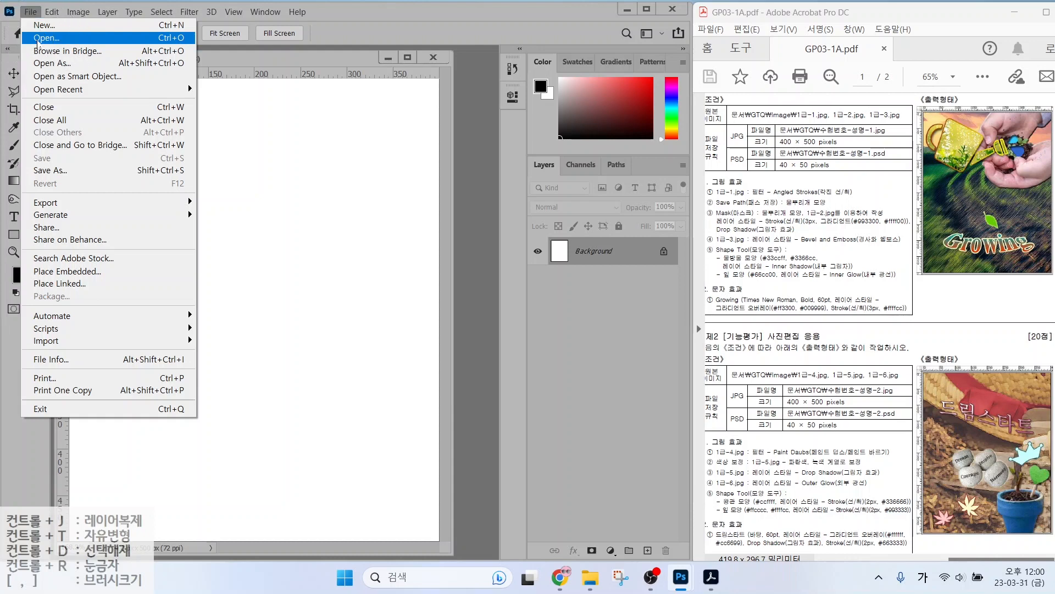
Open 1급-1.jpg from the Documents > GTQ > image folder.
{"action": "left_click", "coordinate": [37, 40]}
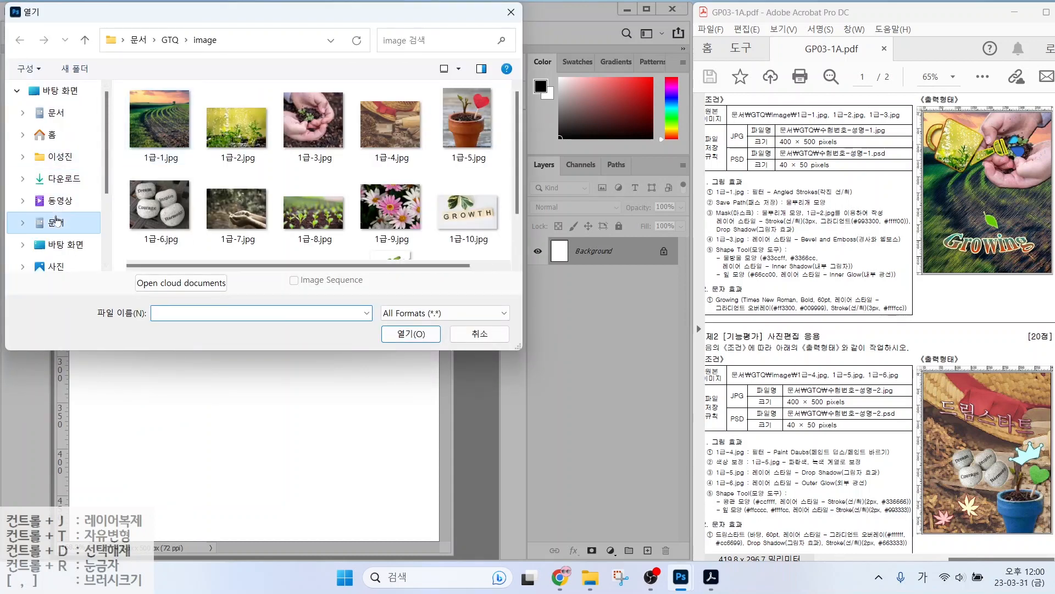
{"action": "left_click", "coordinate": [56, 220]}
{"action": "double_click", "coordinate": [163, 132]}
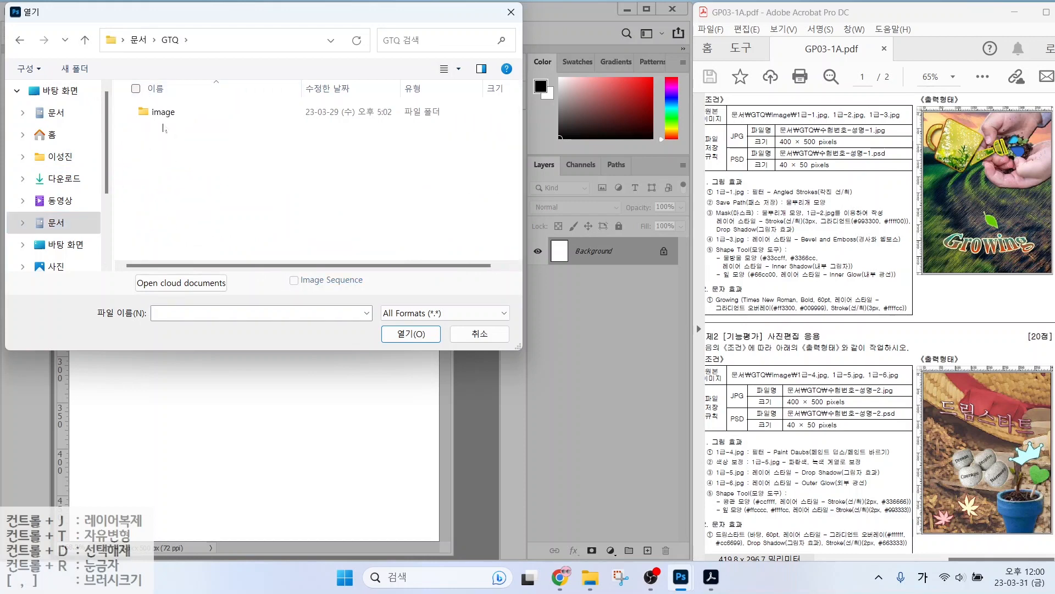
{"action": "double_click", "coordinate": [165, 113]}
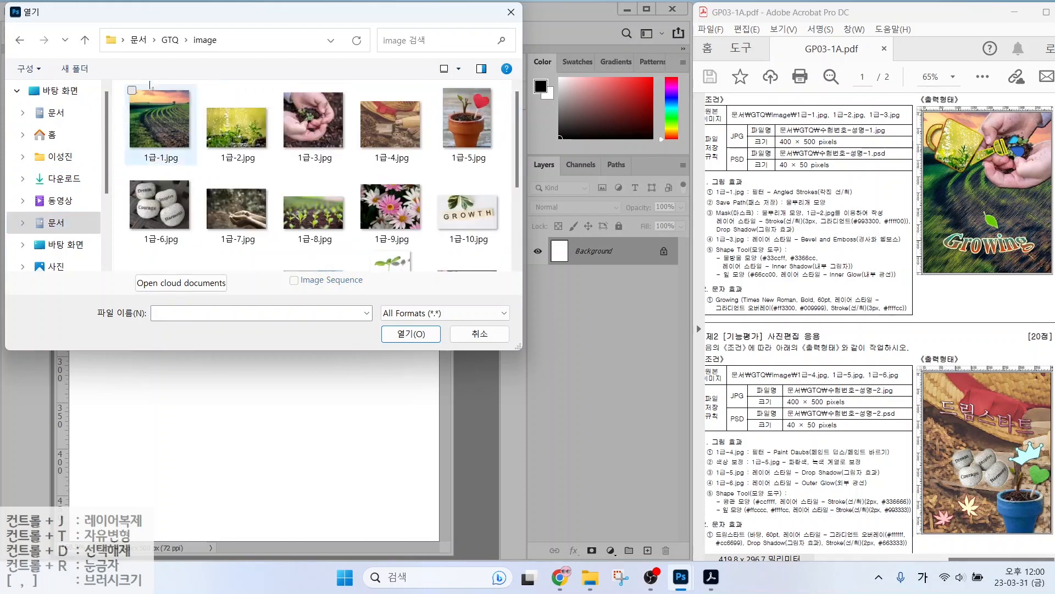
{"action": "left_click", "coordinate": [164, 152]}
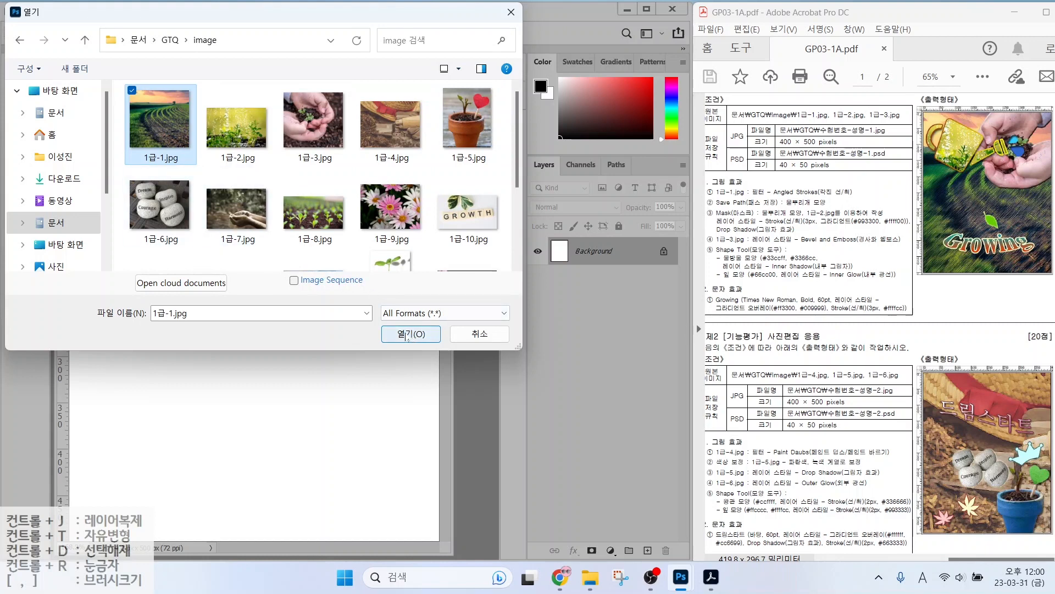
{"action": "left_click", "coordinate": [407, 335]}
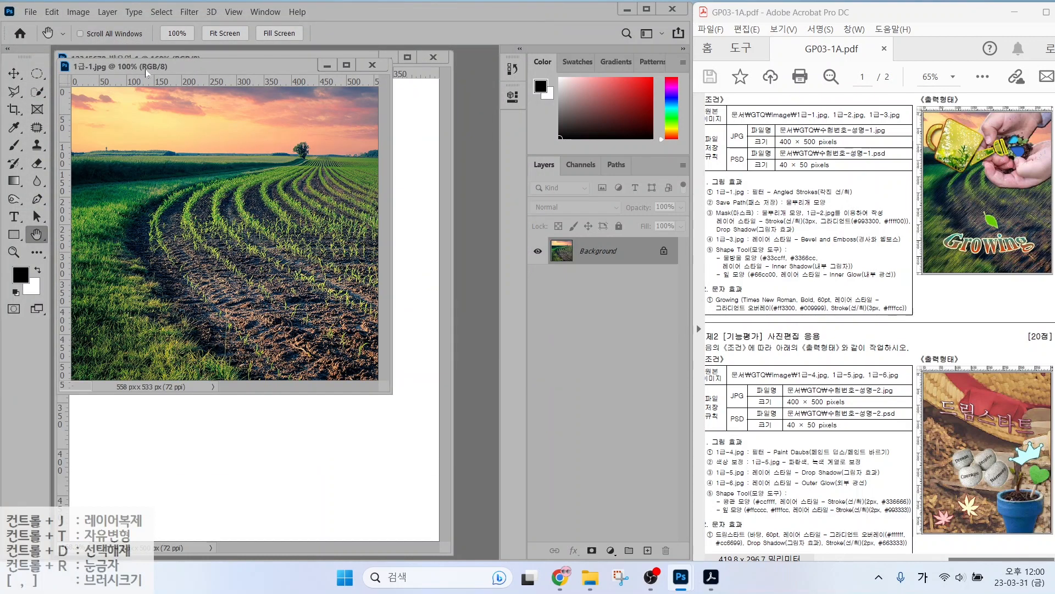
Drag the 1급-1.jpg window over the exam document and mark up the screen.
{"action": "left_click_drag", "start_coordinate": [162, 70], "coordinate": [352, 132]}
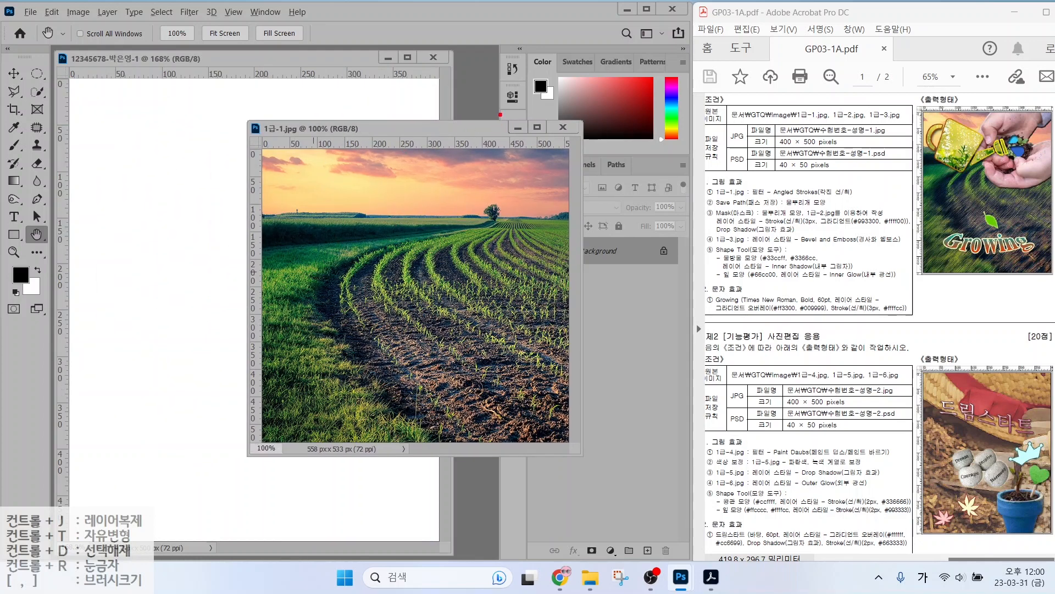
{"action": "left_click_drag", "start_coordinate": [490, 94], "coordinate": [490, 480]}
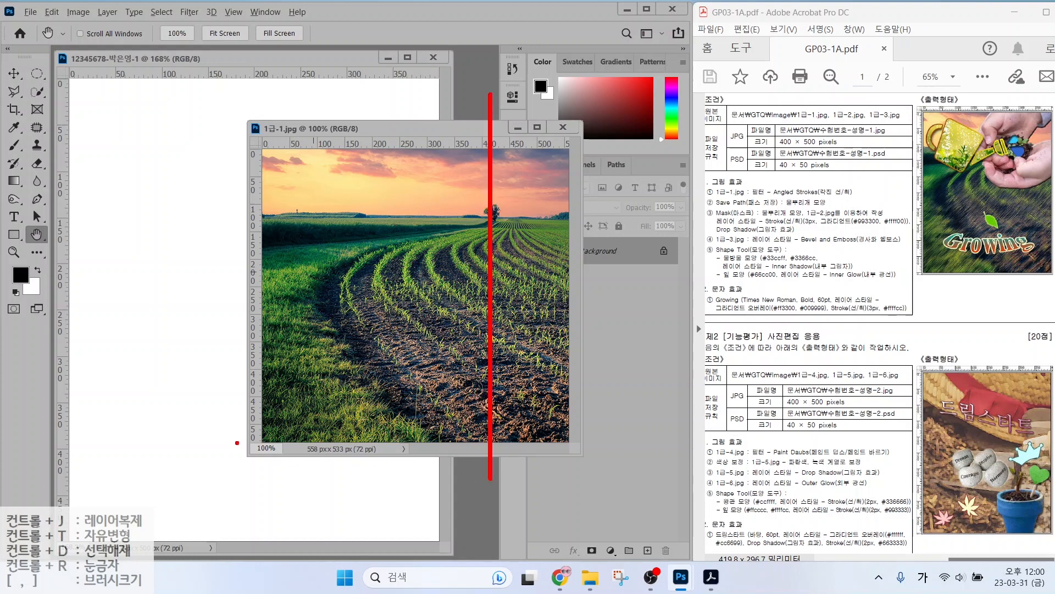
{"action": "left_click_drag", "start_coordinate": [204, 446], "coordinate": [354, 445]}
{"action": "mouse_move", "coordinate": [256, 449]}
{"action": "left_mouse_down"}
{"action": "mouse_move", "coordinate": [254, 420]}
{"action": "mouse_move", "coordinate": [258, 442]}
{"action": "left_mouse_up"}
{"action": "key", "text": "Escape"}
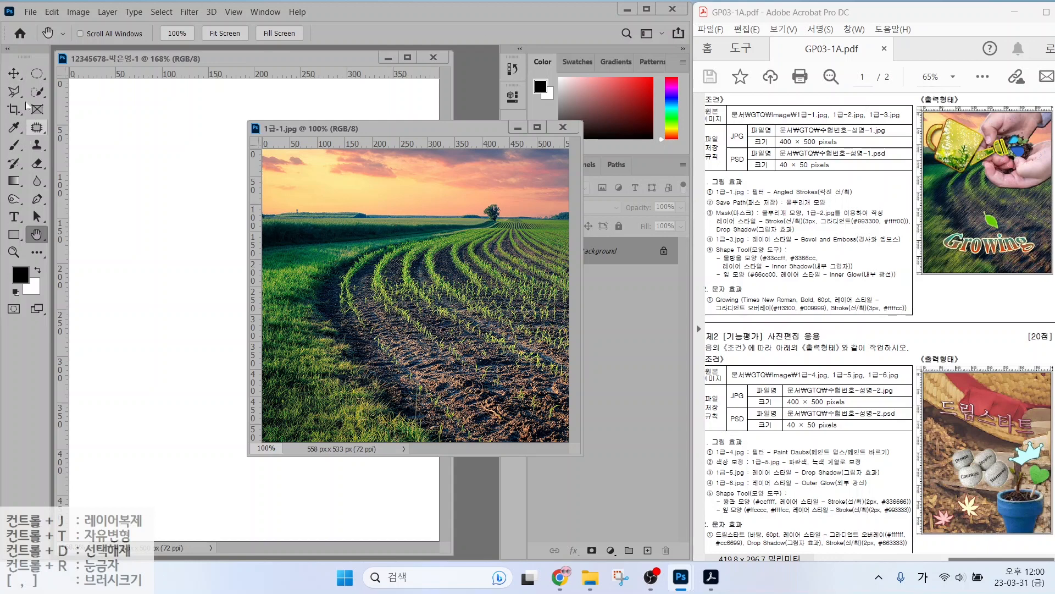
With the Move tool, paste into the exam document and undo a leftward shift of the photo.
{"action": "left_click", "coordinate": [13, 73]}
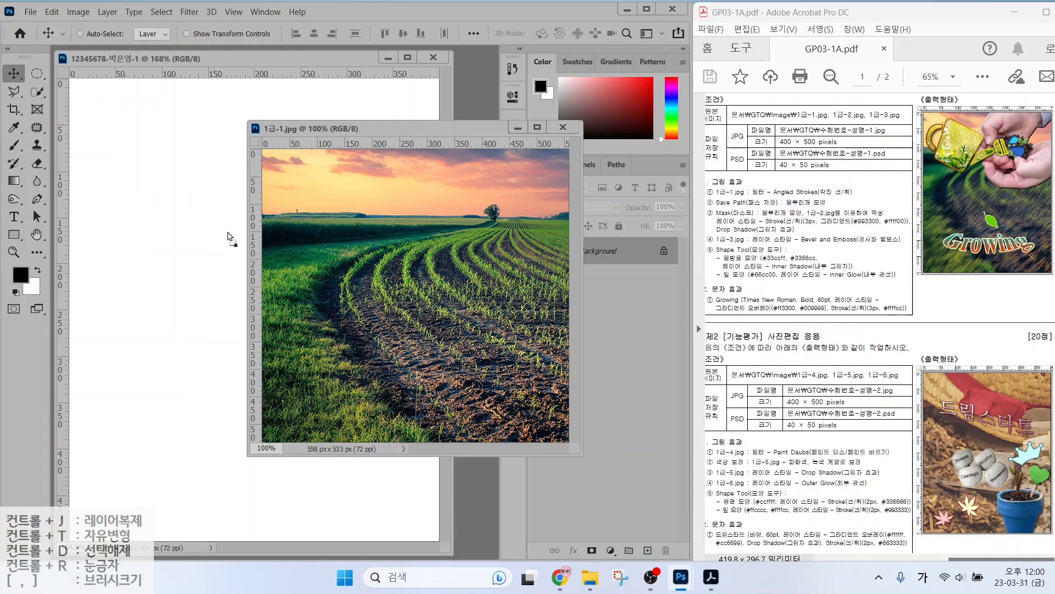
{"action": "left_click", "coordinate": [184, 281]}
{"action": "key", "text": "ctrl+v"}
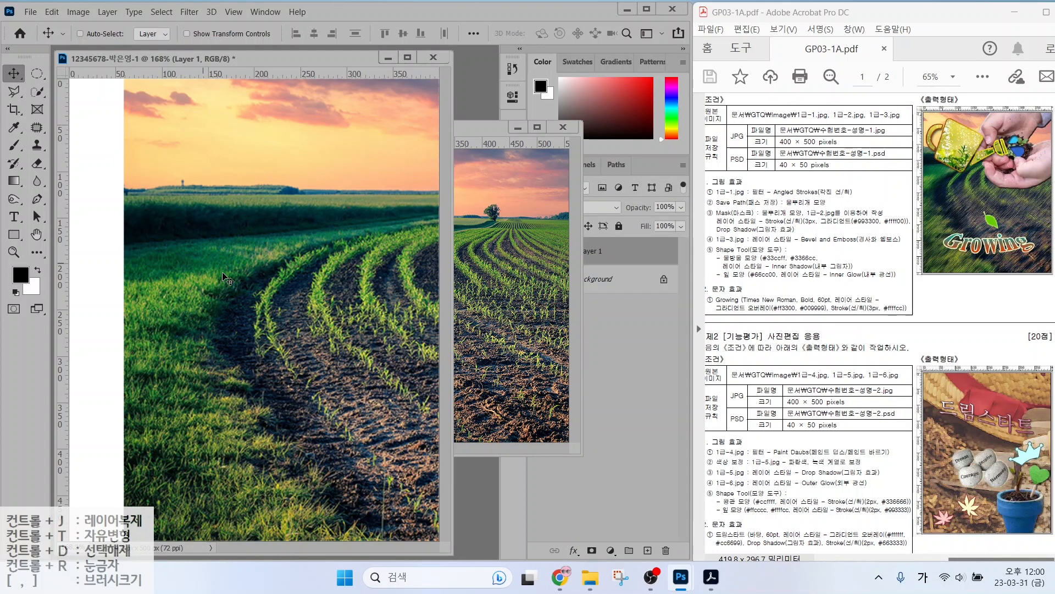
{"action": "left_click_drag", "start_coordinate": [222, 273], "coordinate": [164, 275]}
{"action": "key", "text": "ctrl+z"}
{"action": "key", "text": "ctrl+z"}
Dock the exam document as a tab, copy the whole 1급-1 photo and paste it in.
{"action": "left_click_drag", "start_coordinate": [195, 61], "coordinate": [194, 45]}
{"action": "left_click_drag", "start_coordinate": [281, 128], "coordinate": [205, 55]}
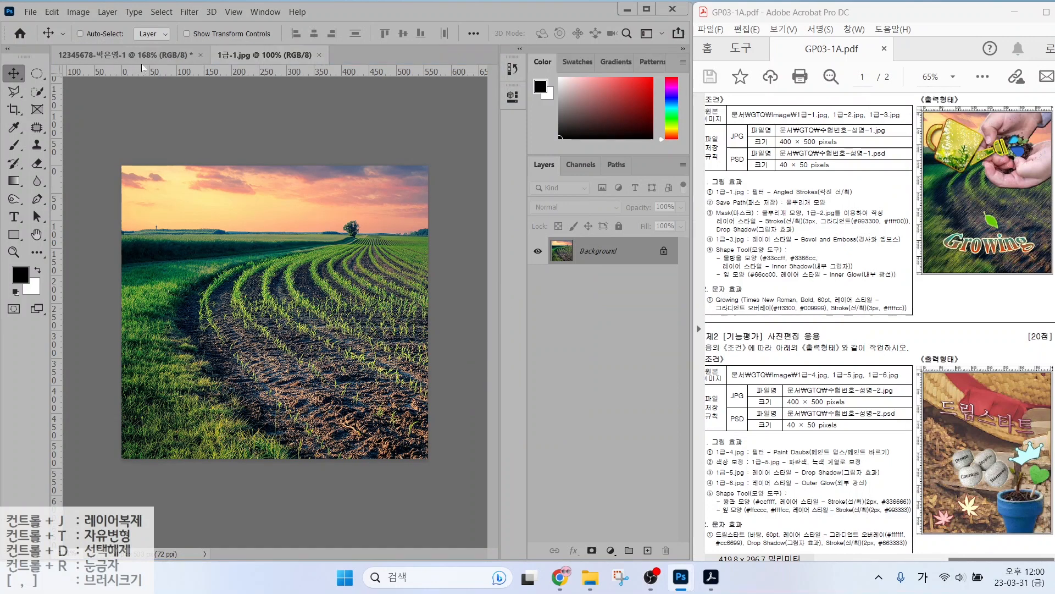
{"action": "left_click", "coordinate": [160, 51]}
{"action": "left_click", "coordinate": [253, 55]}
{"action": "left_click", "coordinate": [162, 55]}
{"action": "left_click", "coordinate": [257, 54]}
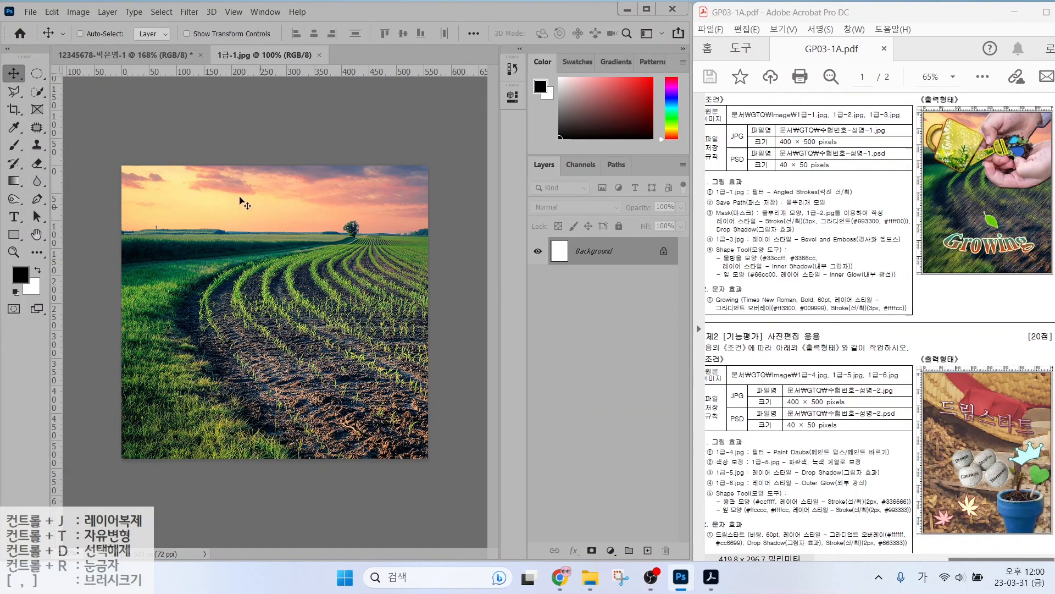
{"action": "key", "text": "ctrl+a"}
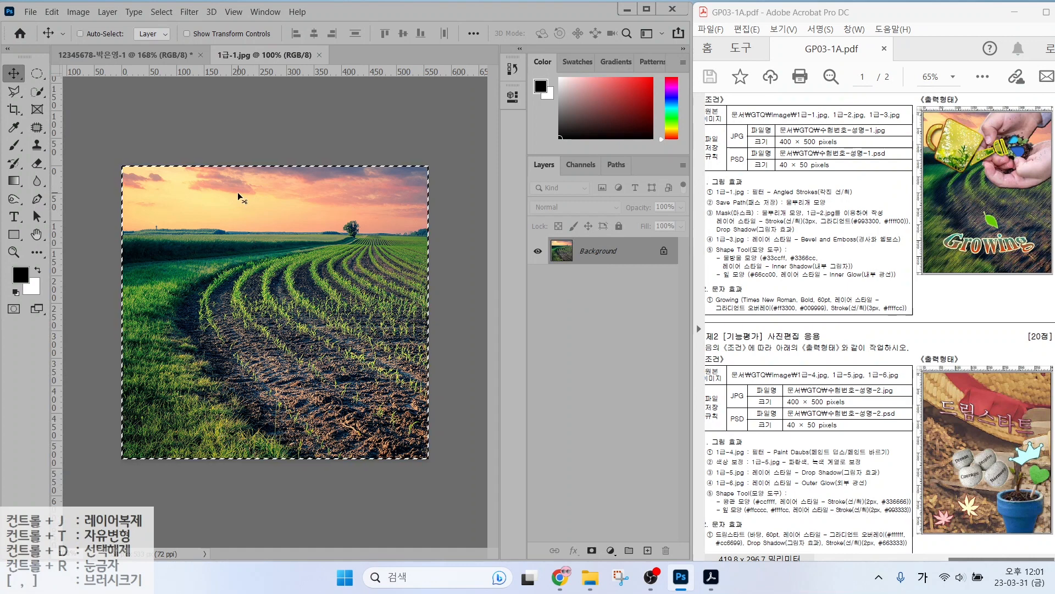
{"action": "key", "text": "ctrl+c"}
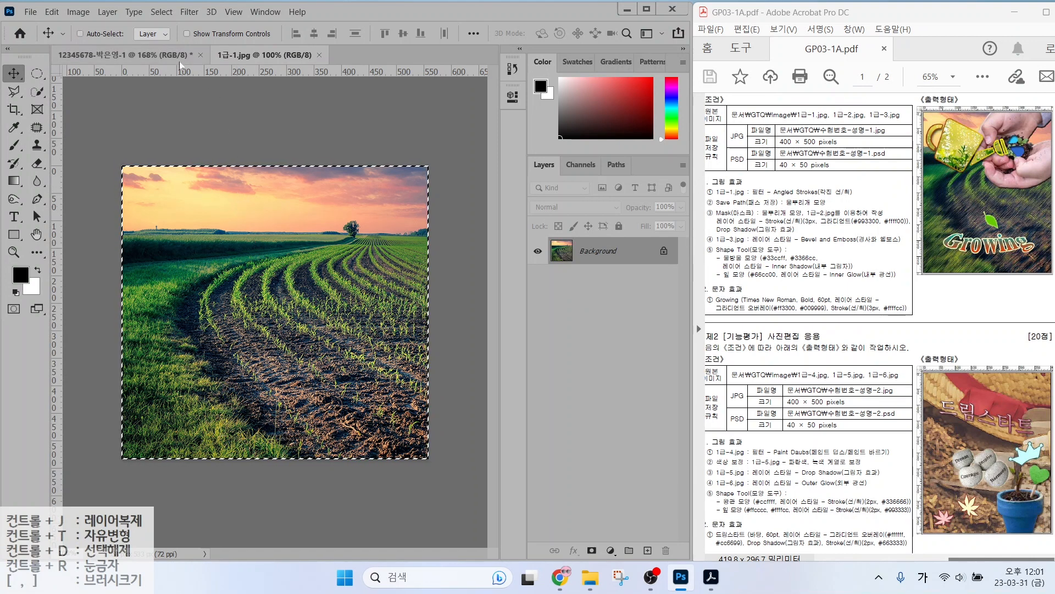
{"action": "left_click", "coordinate": [160, 54]}
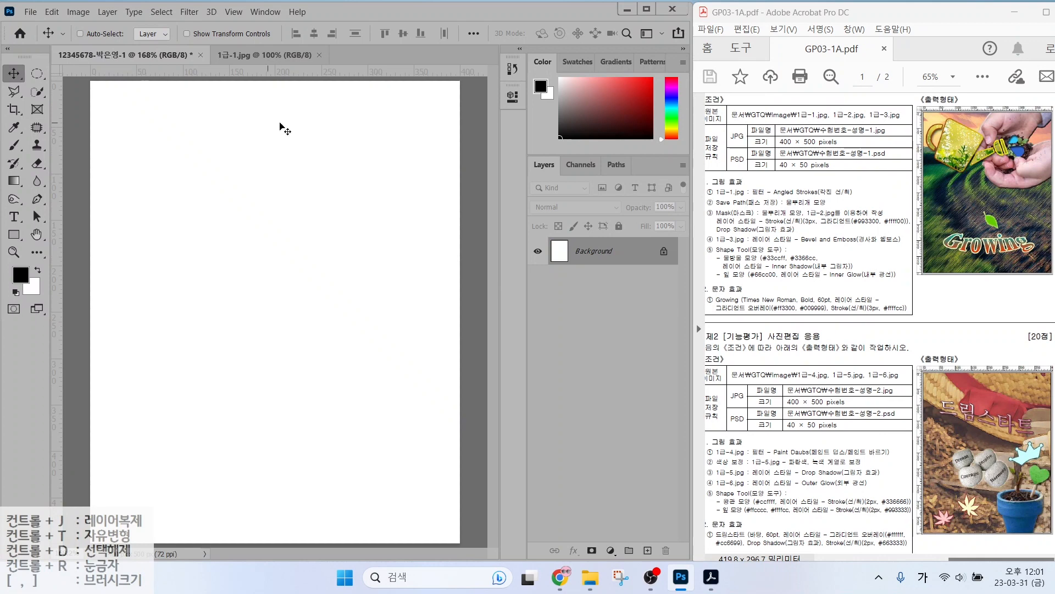
{"action": "key", "text": "ctrl+v"}
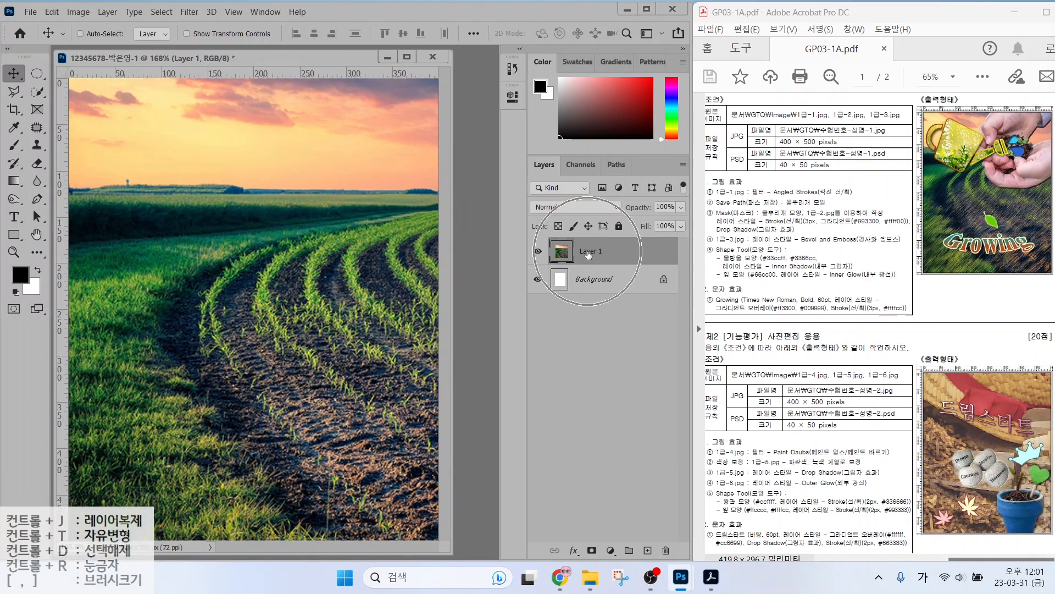
Rename Layer 1 to 1-1 and drag the photo about 79 px left.
{"action": "key", "text": "ctrl"}
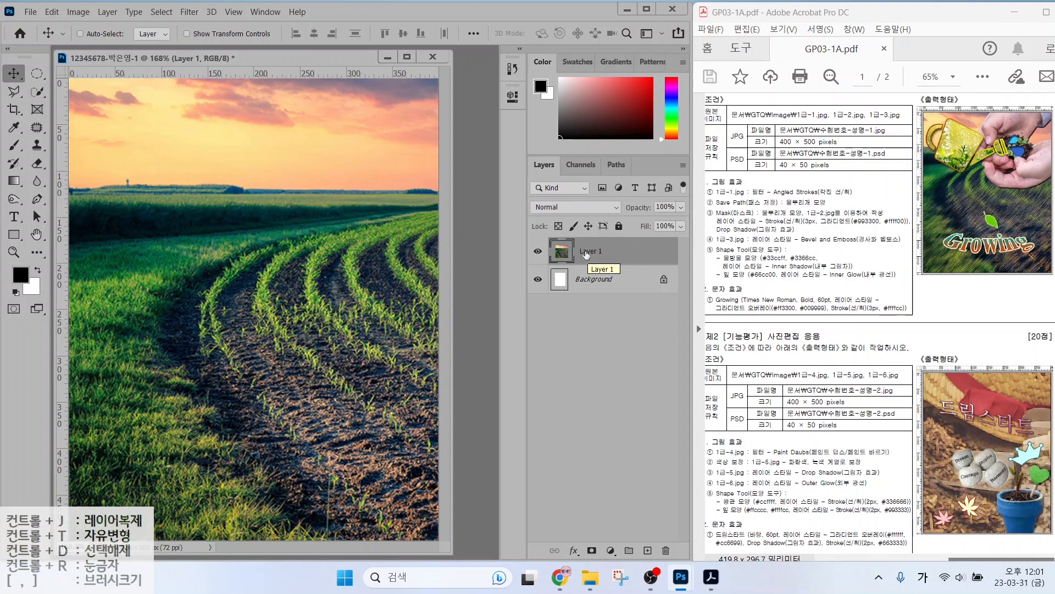
{"action": "double_click", "coordinate": [588, 251]}
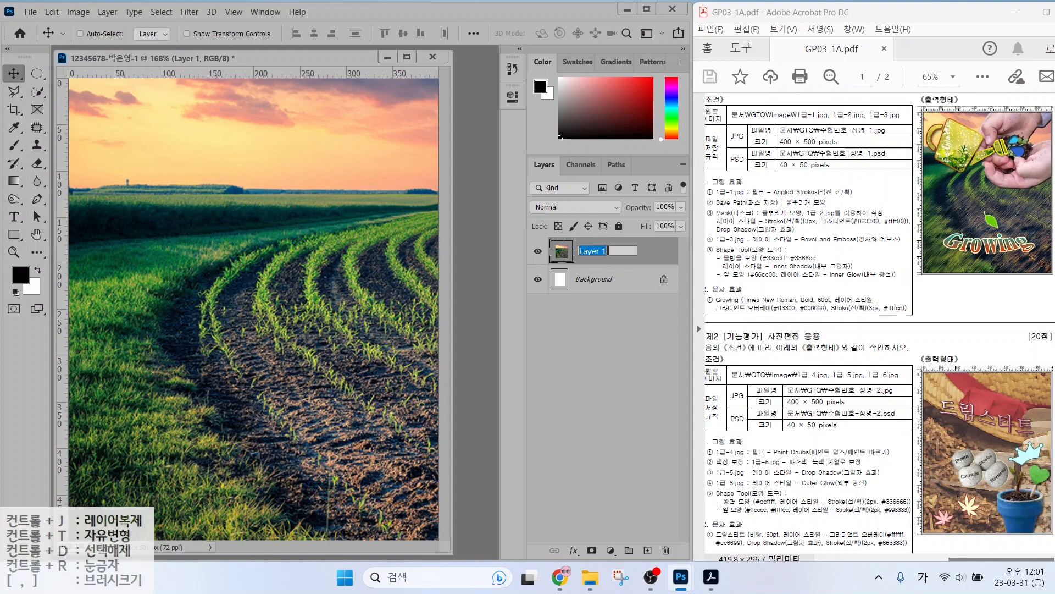
{"action": "type", "text": "1-1"}
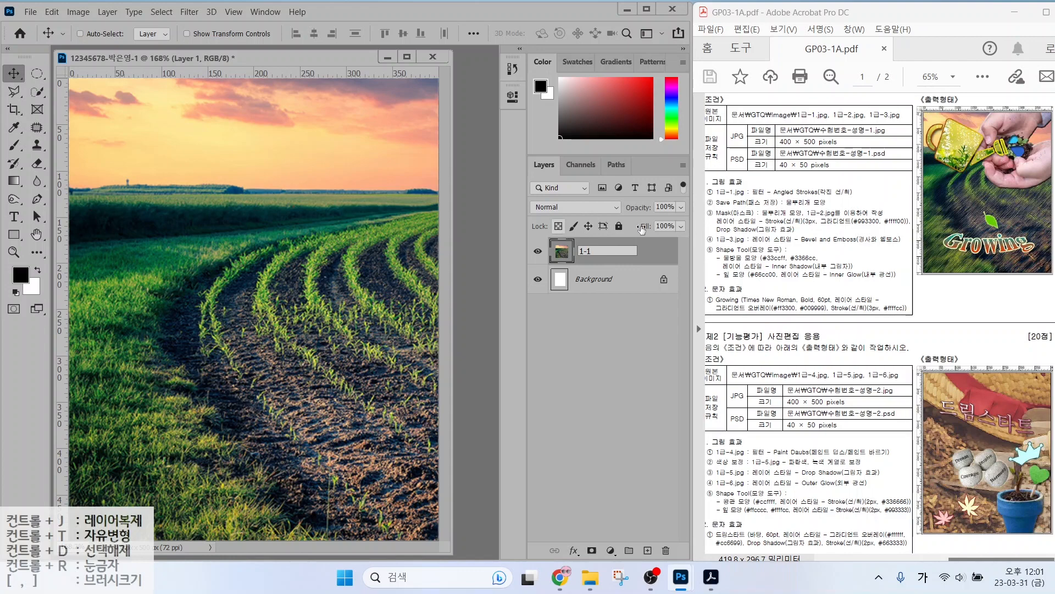
{"action": "key", "text": "Return"}
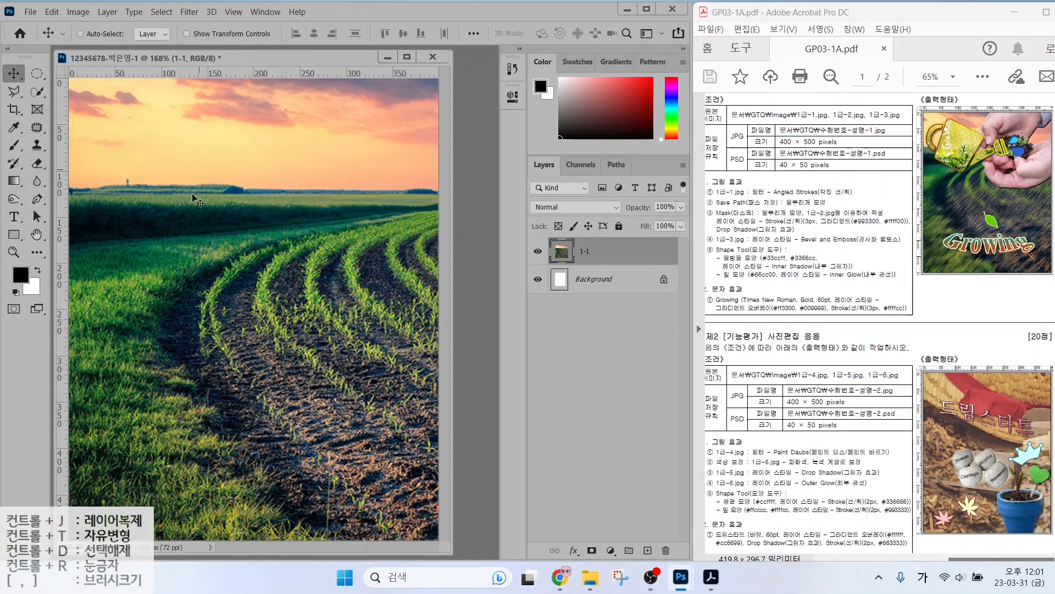
{"action": "left_click_drag", "start_coordinate": [301, 278], "coordinate": [236, 275]}
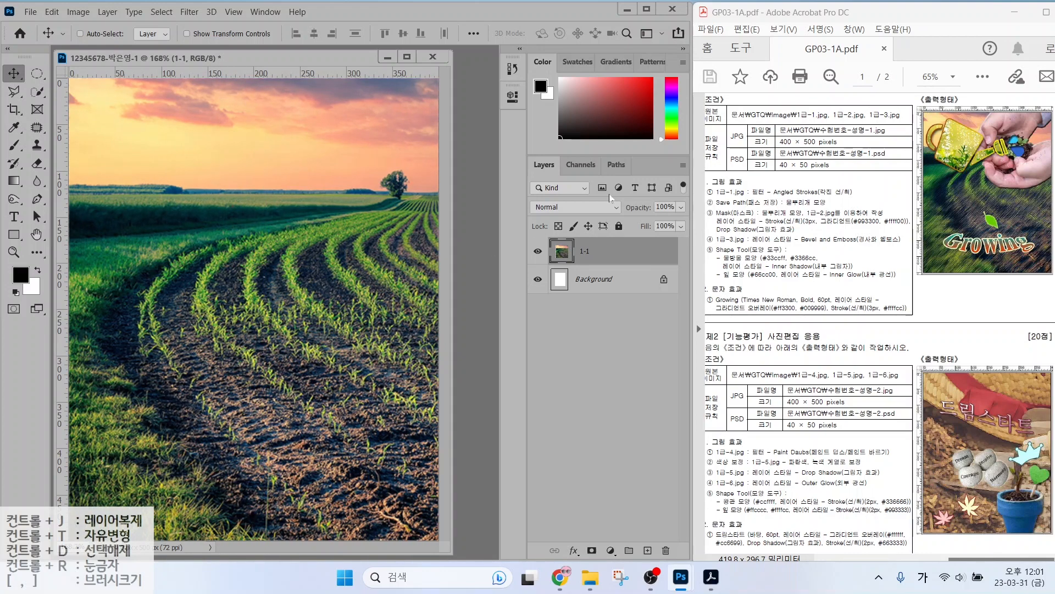
{"action": "left_click_drag", "start_coordinate": [741, 202], "coordinate": [856, 202]}
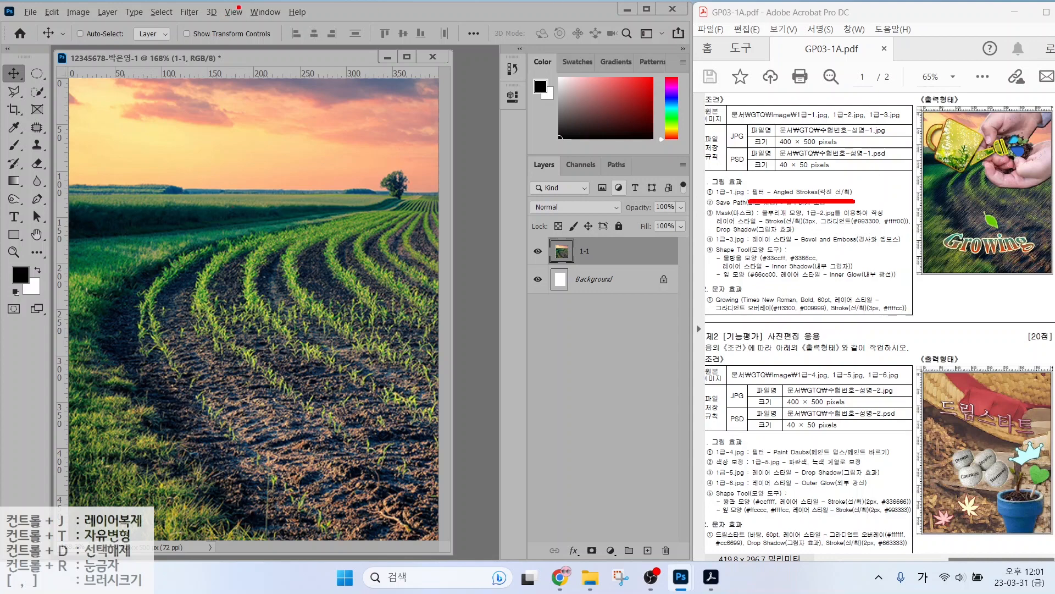
Apply Filter Gallery's Angled Strokes (Direction Balance 50, Stroke Length 15, Sharpness 3) to the 1-1 photo.
{"action": "left_click", "coordinate": [188, 12]}
{"action": "left_click", "coordinate": [199, 62]}
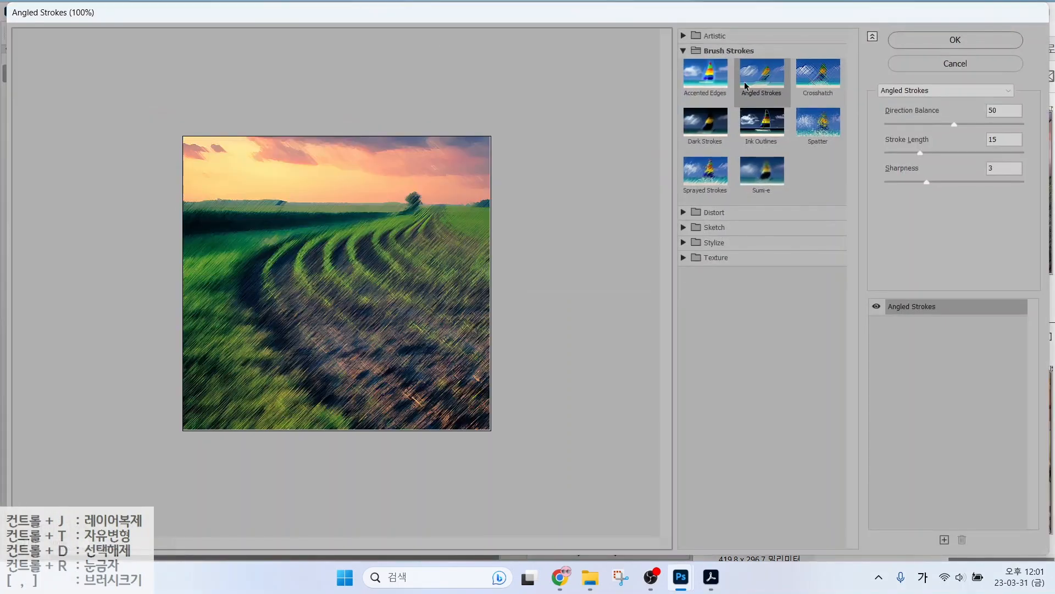
{"action": "left_click", "coordinate": [683, 36]}
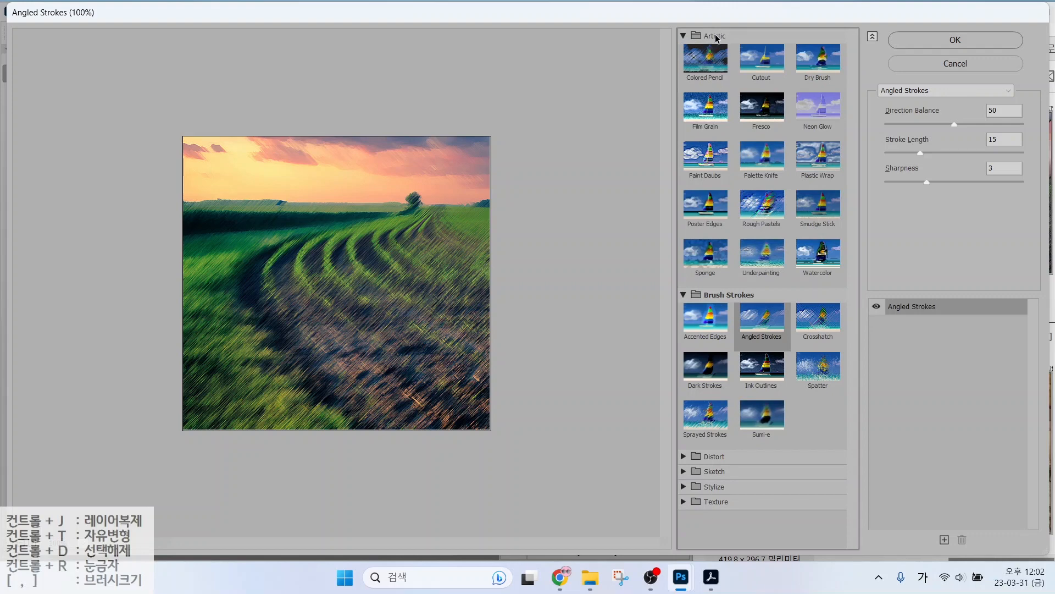
{"action": "key", "text": "ctrl"}
{"action": "key", "text": "ctrl"}
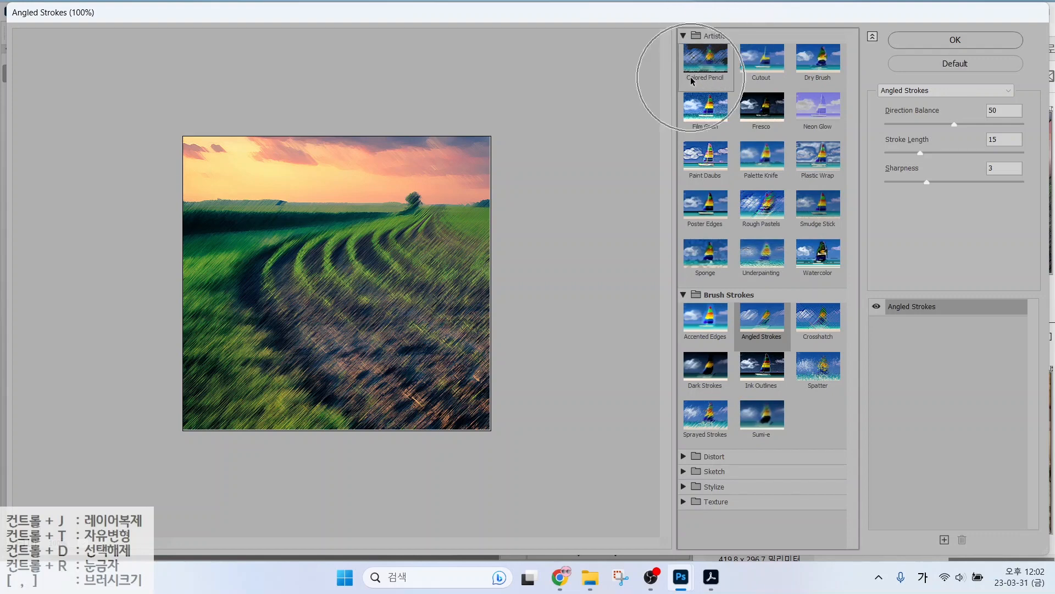
{"action": "left_click", "coordinate": [683, 36]}
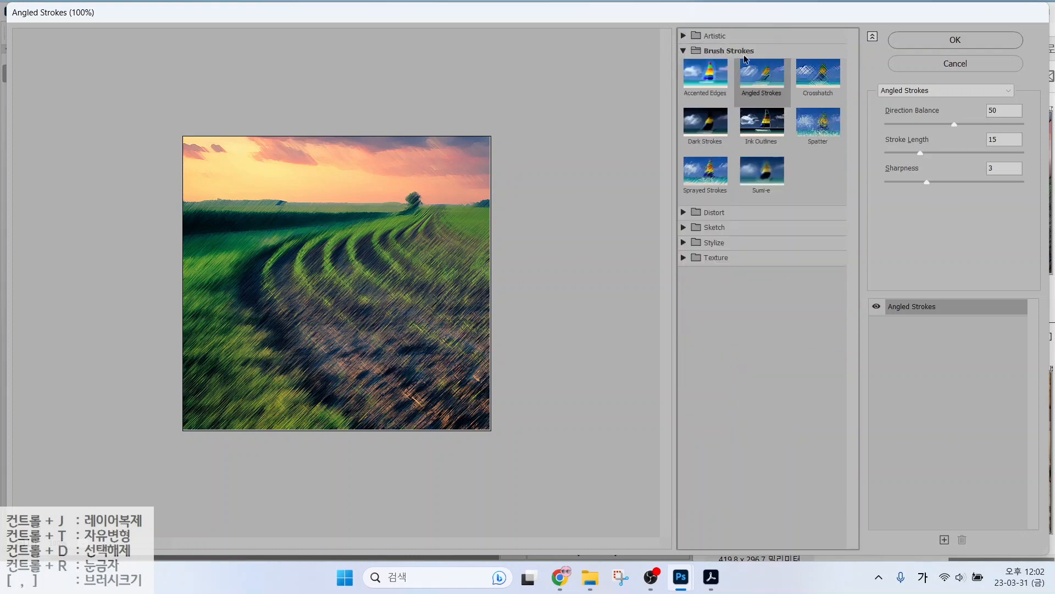
{"action": "key", "text": "ctrl"}
{"action": "left_click", "coordinate": [955, 39]}
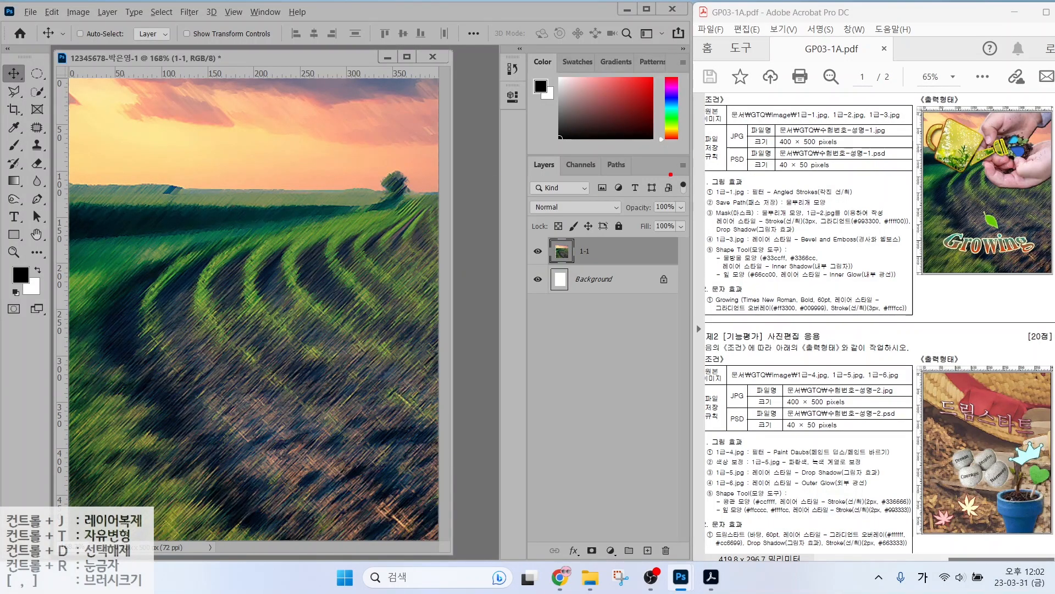
Mark reference lines over the sample image to locate the guide positions.
{"action": "mouse_move", "coordinate": [710, 213]}
{"action": "left_mouse_down"}
{"action": "mouse_move", "coordinate": [756, 197]}
{"action": "mouse_move", "coordinate": [858, 210]}
{"action": "mouse_move", "coordinate": [797, 213]}
{"action": "mouse_move", "coordinate": [826, 210]}
{"action": "left_mouse_up"}
{"action": "mouse_move", "coordinate": [979, 172]}
{"action": "left_mouse_down"}
{"action": "mouse_move", "coordinate": [914, 144]}
{"action": "mouse_move", "coordinate": [989, 134]}
{"action": "mouse_move", "coordinate": [964, 169]}
{"action": "left_mouse_up"}
{"action": "mouse_move", "coordinate": [884, 172]}
{"action": "left_mouse_down"}
{"action": "mouse_move", "coordinate": [1054, 175]}
{"action": "mouse_move", "coordinate": [980, 217]}
{"action": "mouse_move", "coordinate": [1038, 172]}
{"action": "left_mouse_up"}
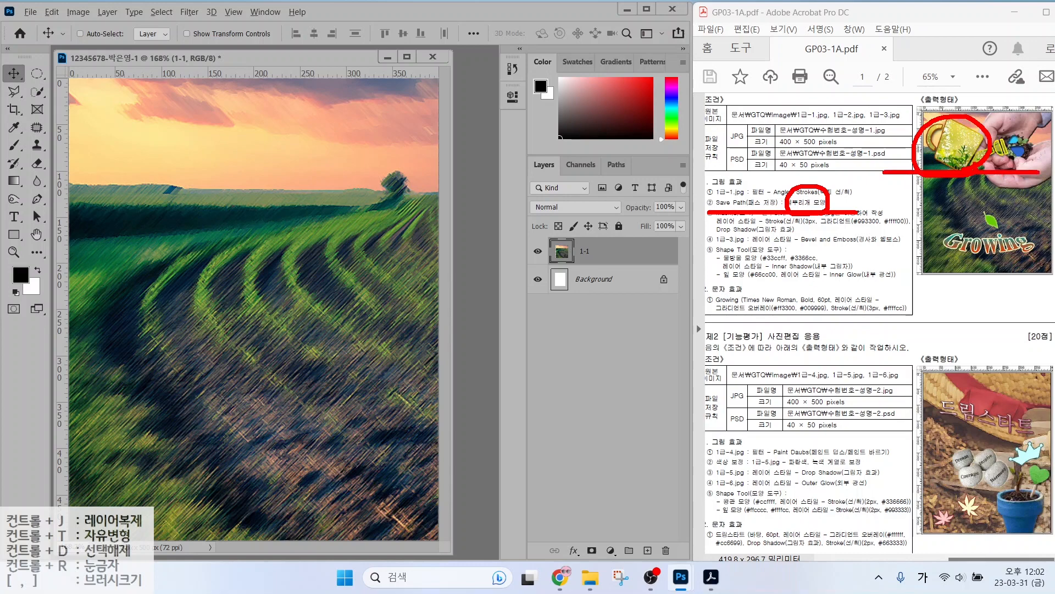
{"action": "key", "text": "Escape"}
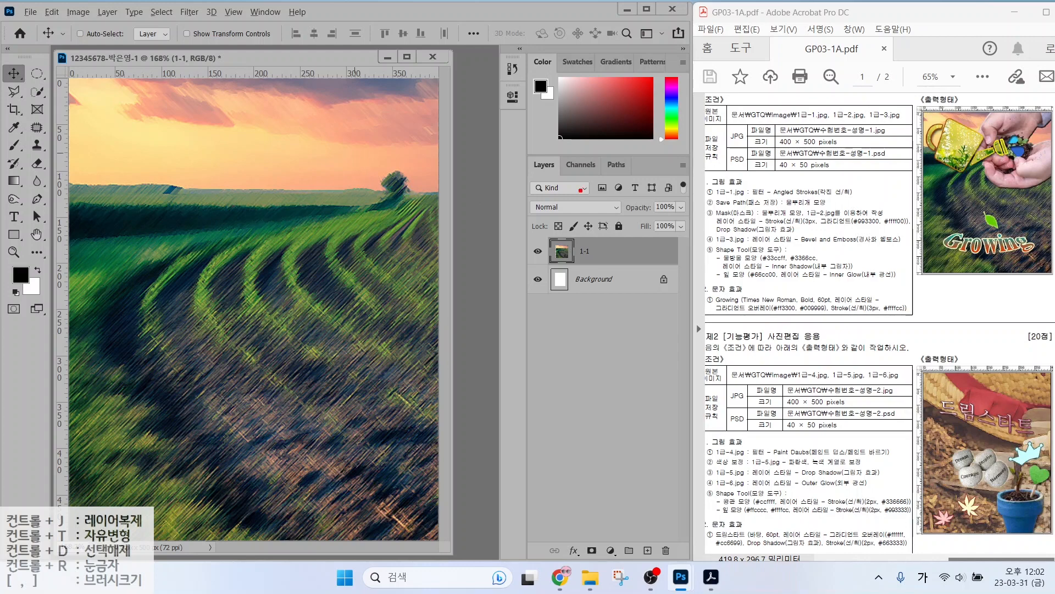
{"action": "left_click_drag", "start_coordinate": [888, 172], "coordinate": [1053, 172]}
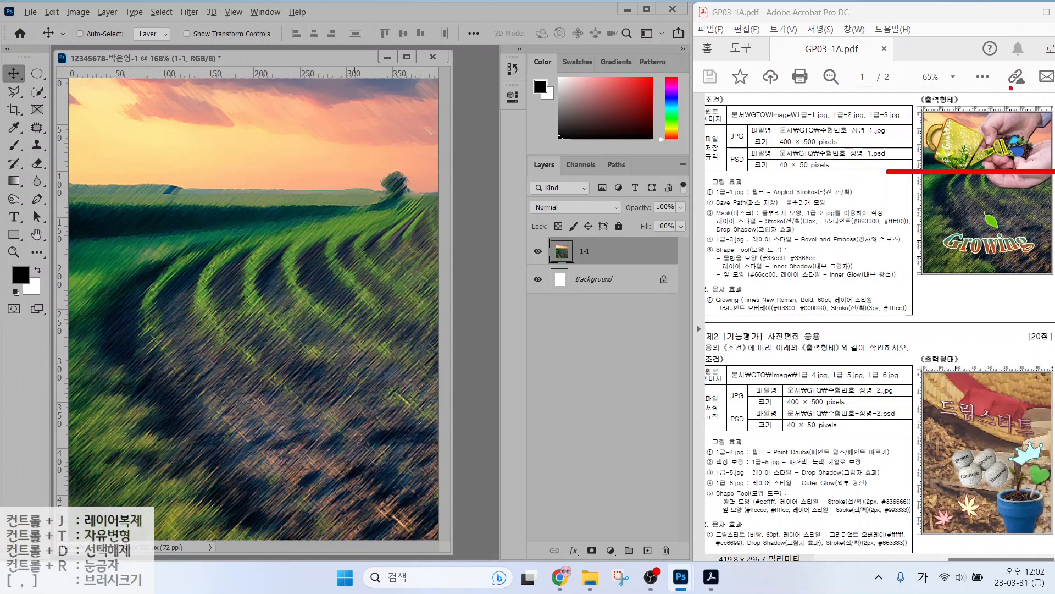
{"action": "left_click_drag", "start_coordinate": [1011, 83], "coordinate": [1012, 218]}
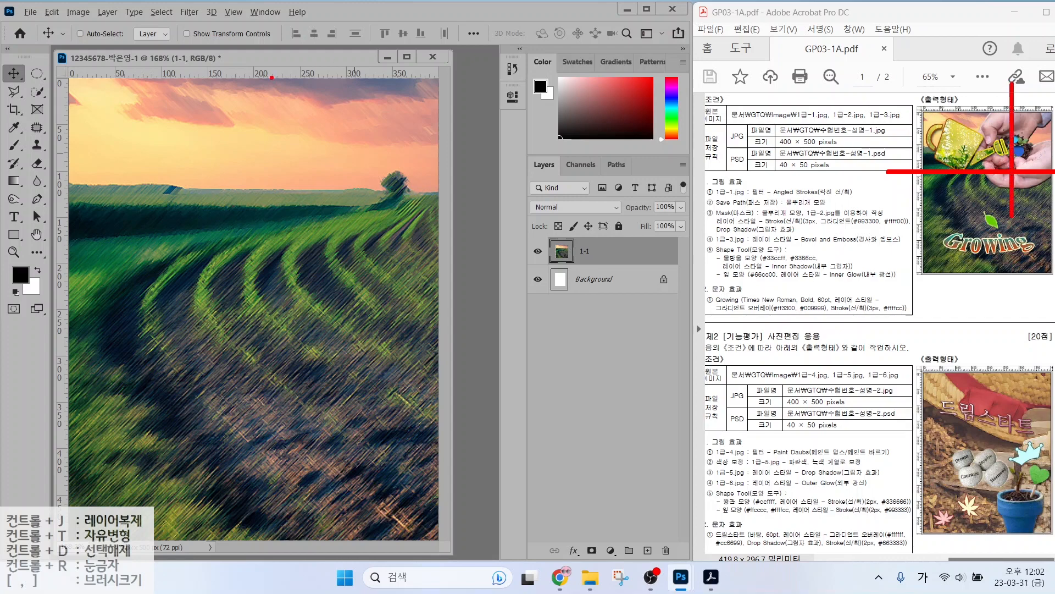
{"action": "key", "text": "Escape"}
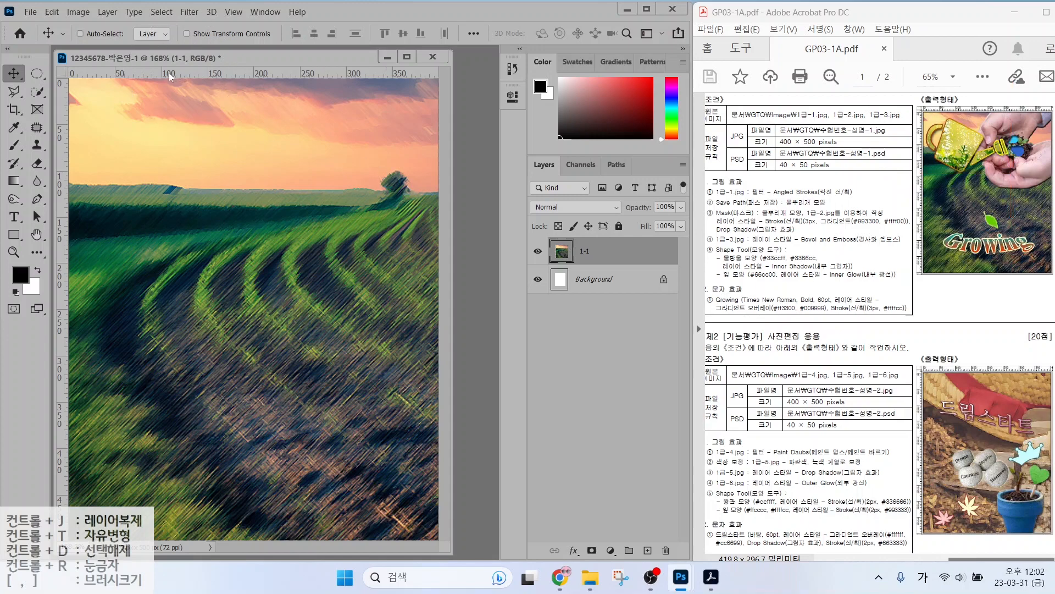
Add a horizontal guide near 175 px and a vertical guide near 279 px.
{"action": "left_click_drag", "start_coordinate": [171, 72], "coordinate": [154, 263]}
{"action": "key", "text": "ctrl"}
{"action": "left_click_drag", "start_coordinate": [60, 133], "coordinate": [327, 157]}
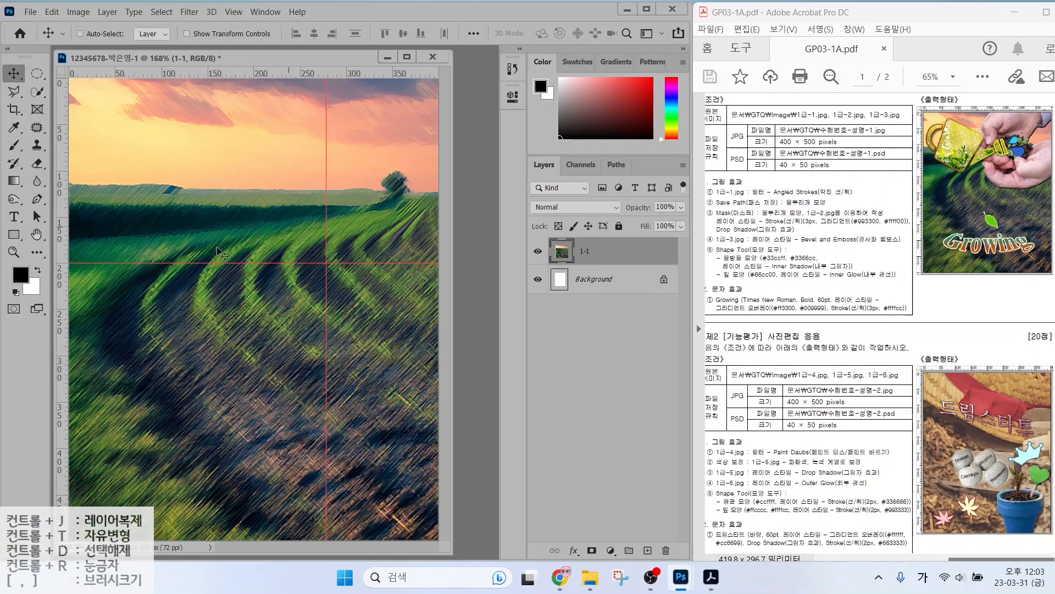
Hide the 1-1 photo layer so only the white background shows.
{"action": "key", "text": "ctrl"}
{"action": "left_click", "coordinate": [539, 253]}
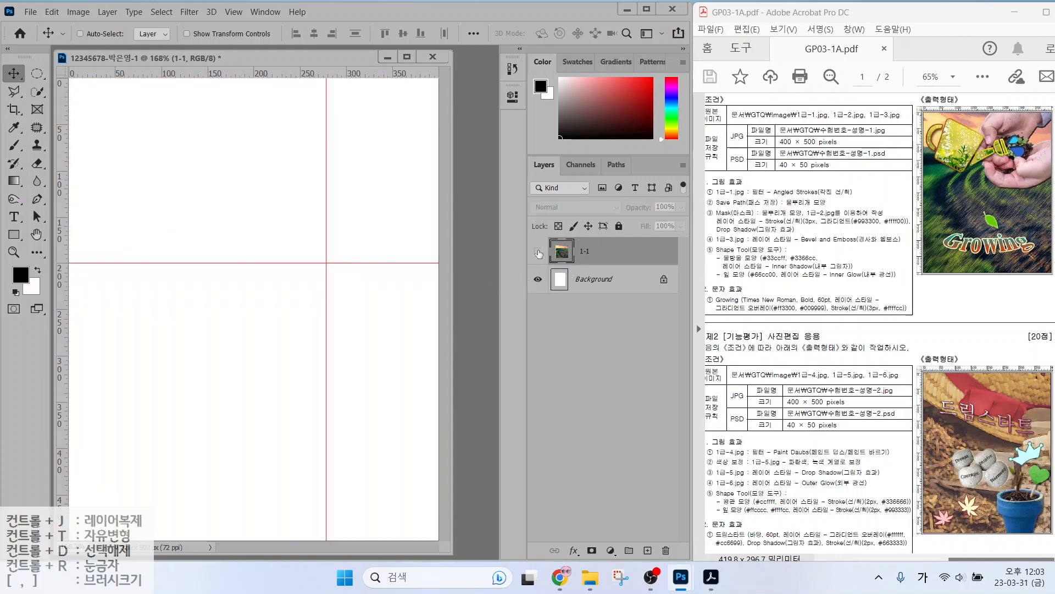
{"action": "mouse_move", "coordinate": [283, 242]}
{"action": "left_mouse_down"}
{"action": "mouse_move", "coordinate": [227, 250]}
{"action": "mouse_move", "coordinate": [98, 213]}
{"action": "mouse_move", "coordinate": [127, 122]}
{"action": "mouse_move", "coordinate": [266, 117]}
{"action": "mouse_move", "coordinate": [301, 215]}
{"action": "mouse_move", "coordinate": [237, 255]}
{"action": "left_mouse_up"}
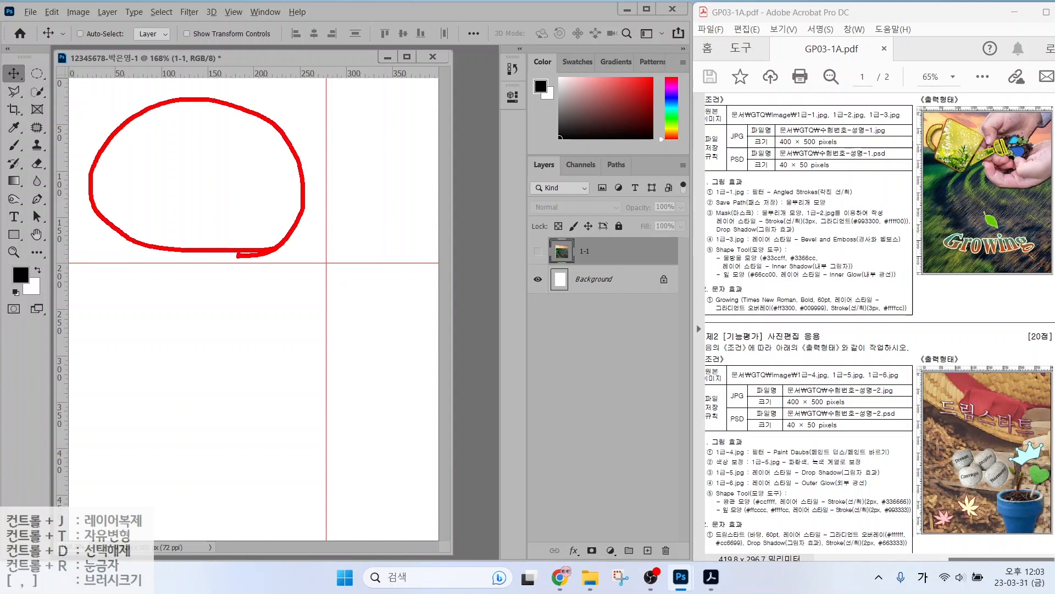
{"action": "key", "text": "Escape"}
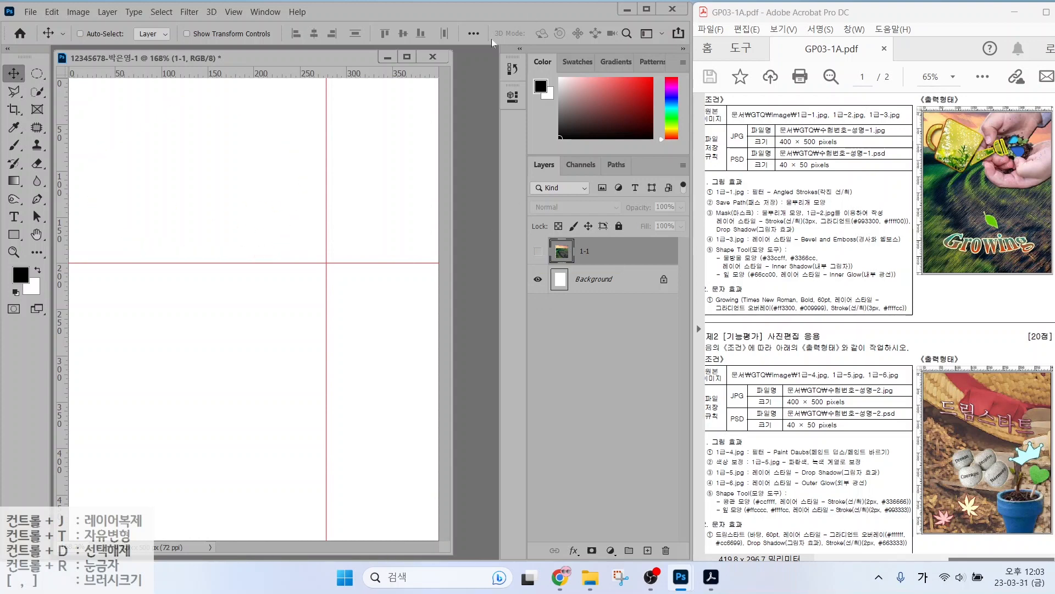
Select the Pen tool and view its other pen variants.
{"action": "left_click", "coordinate": [13, 235]}
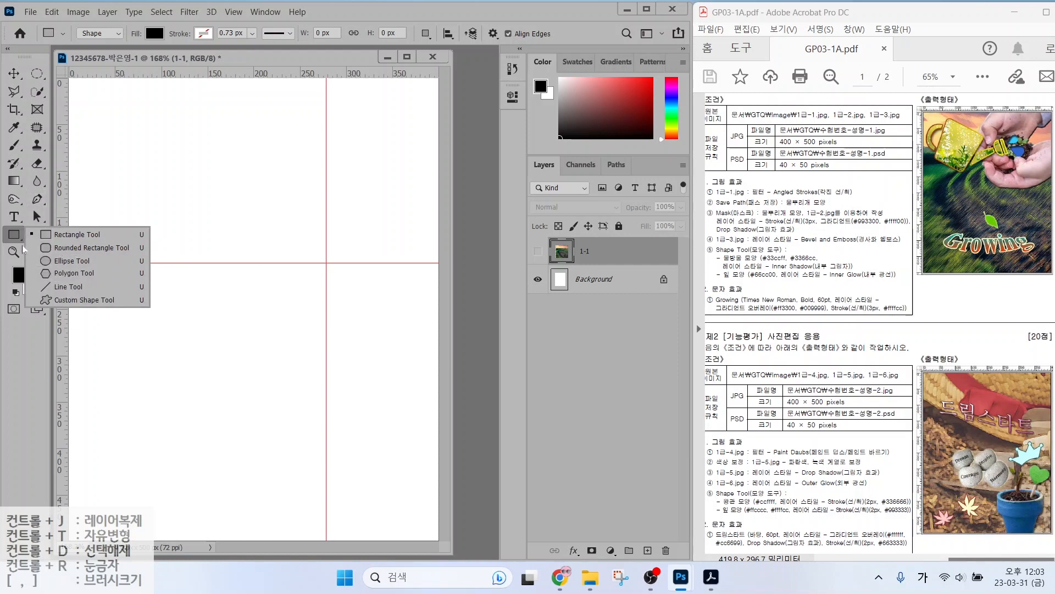
{"action": "left_click", "coordinate": [39, 205]}
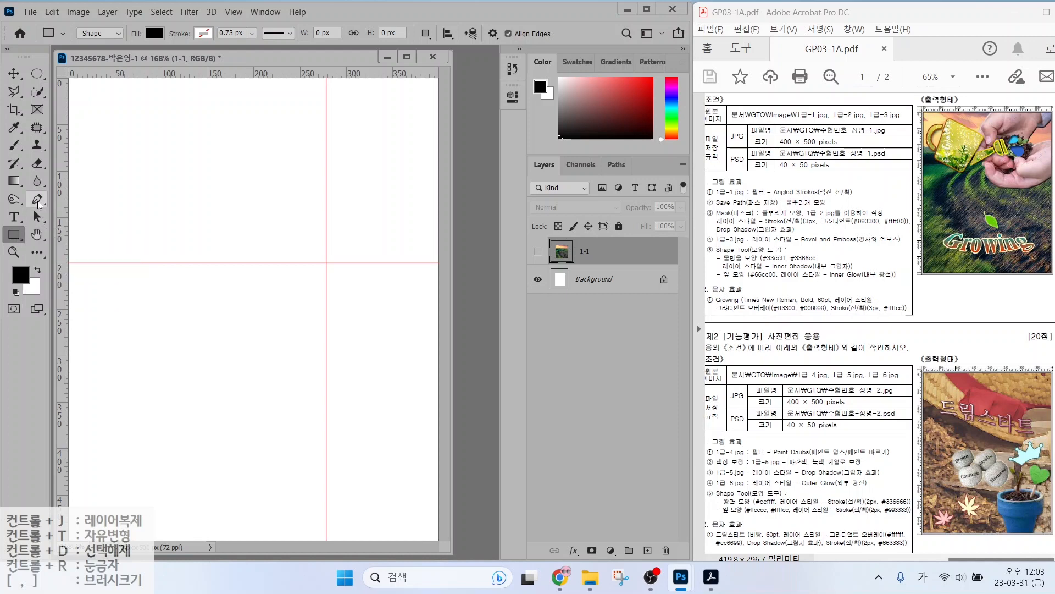
{"action": "right_click", "coordinate": [39, 205]}
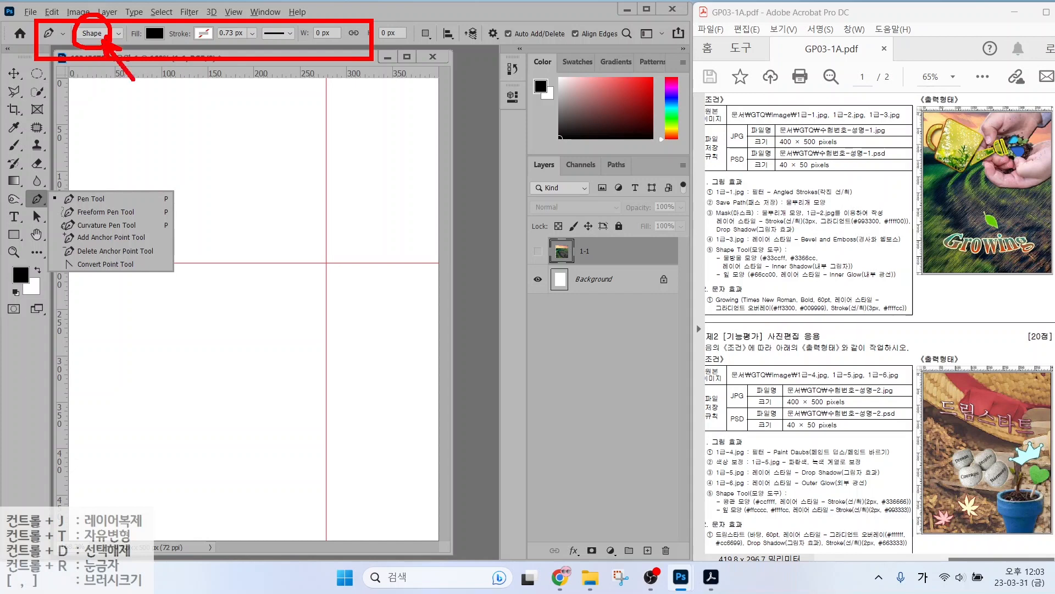
Draw a closed four-corner orange shape near the top-left using the Pen in Shape mode.
{"action": "key", "text": "Escape"}
{"action": "left_click", "coordinate": [95, 35]}
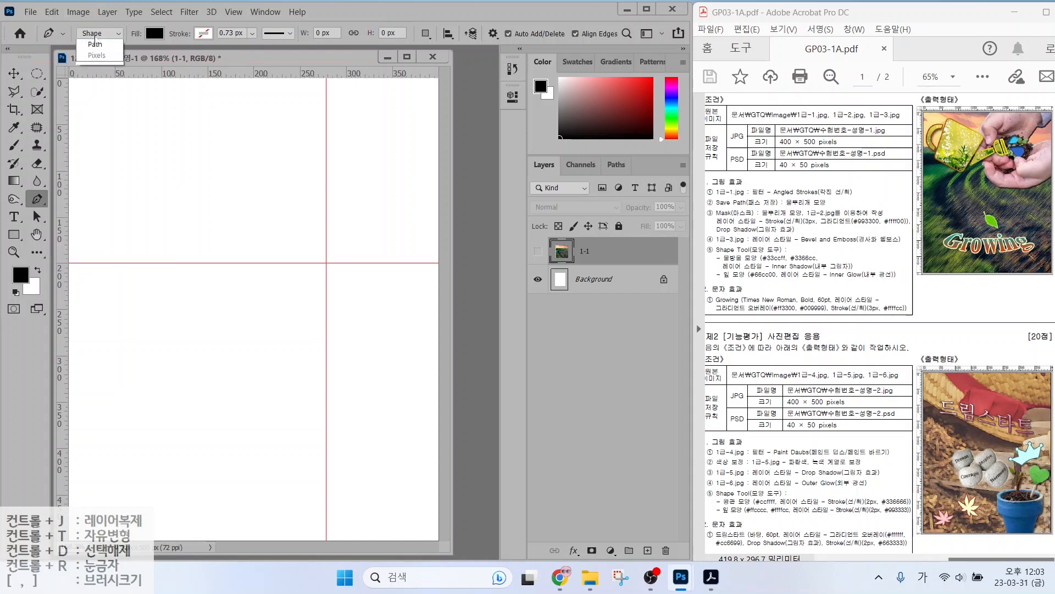
{"action": "left_click", "coordinate": [94, 45]}
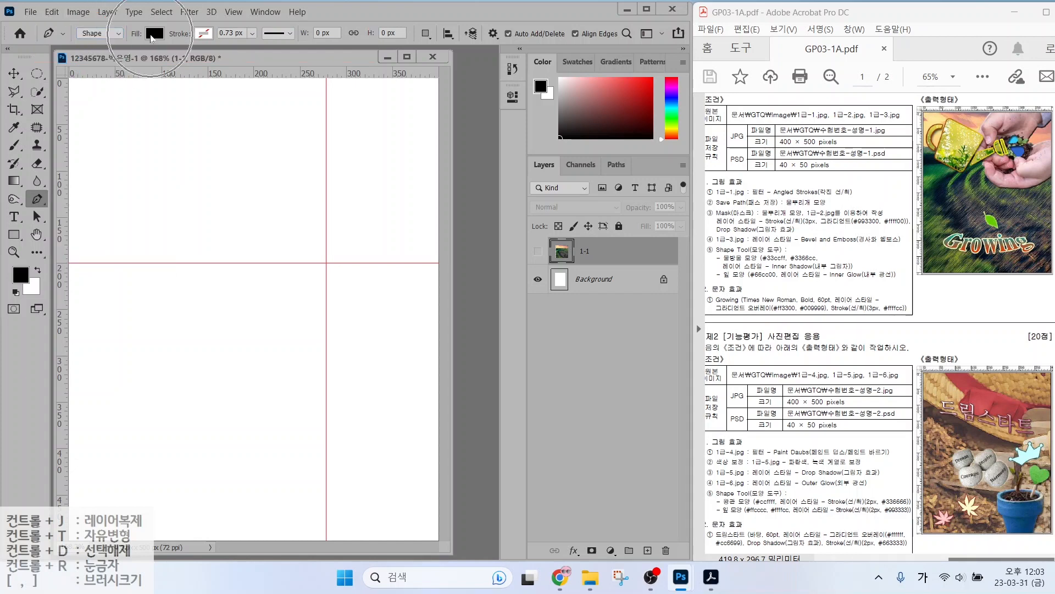
{"action": "left_click", "coordinate": [154, 34]}
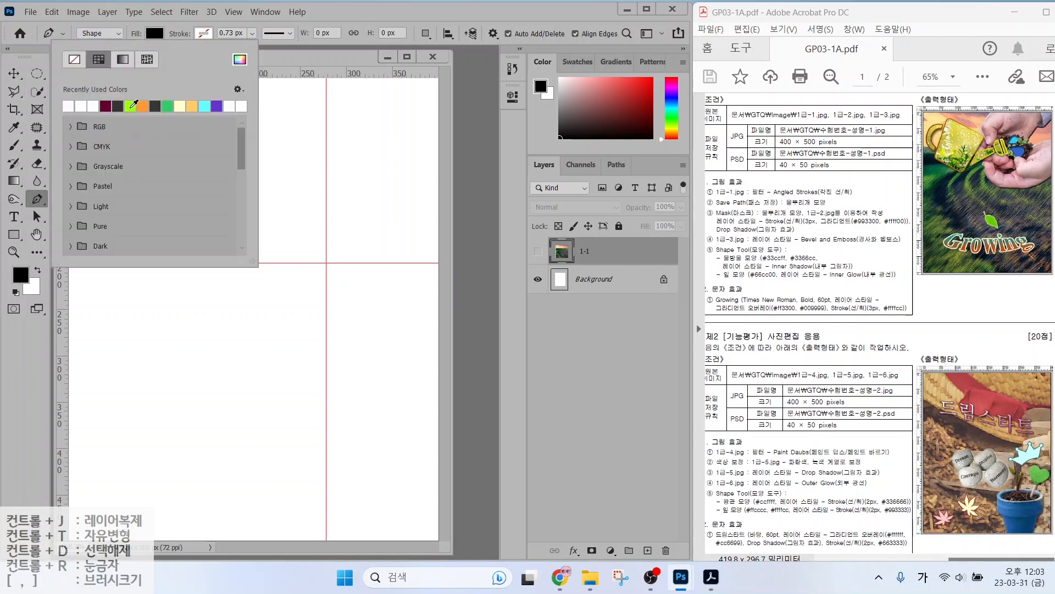
{"action": "left_click", "coordinate": [144, 106]}
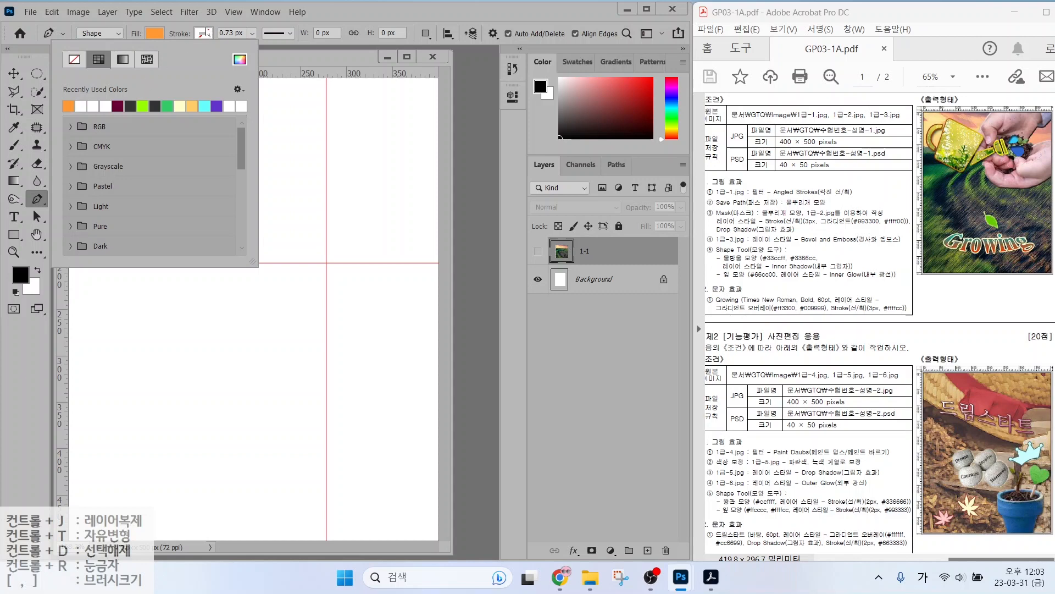
{"action": "left_click", "coordinate": [187, 33]}
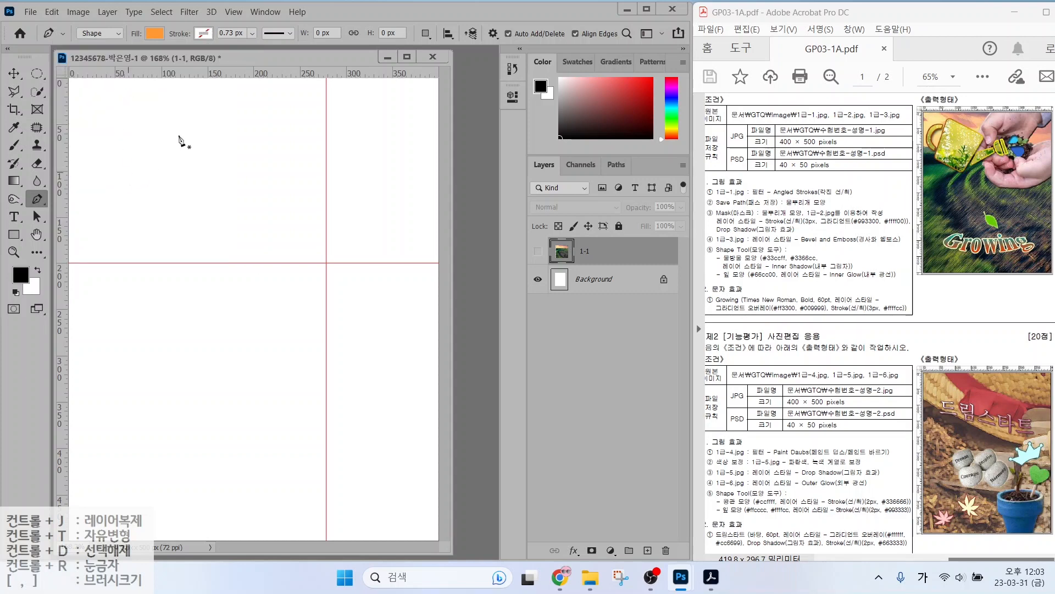
{"action": "left_click", "coordinate": [134, 132]}
{"action": "left_click", "coordinate": [226, 130]}
{"action": "left_click", "coordinate": [198, 230]}
{"action": "left_click", "coordinate": [142, 226]}
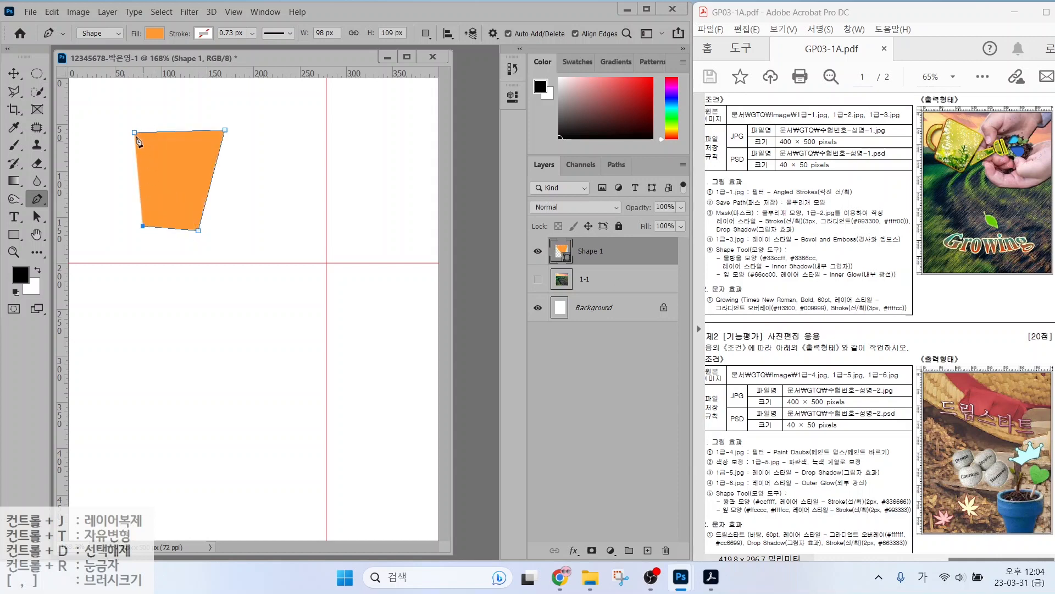
{"action": "left_click", "coordinate": [134, 133]}
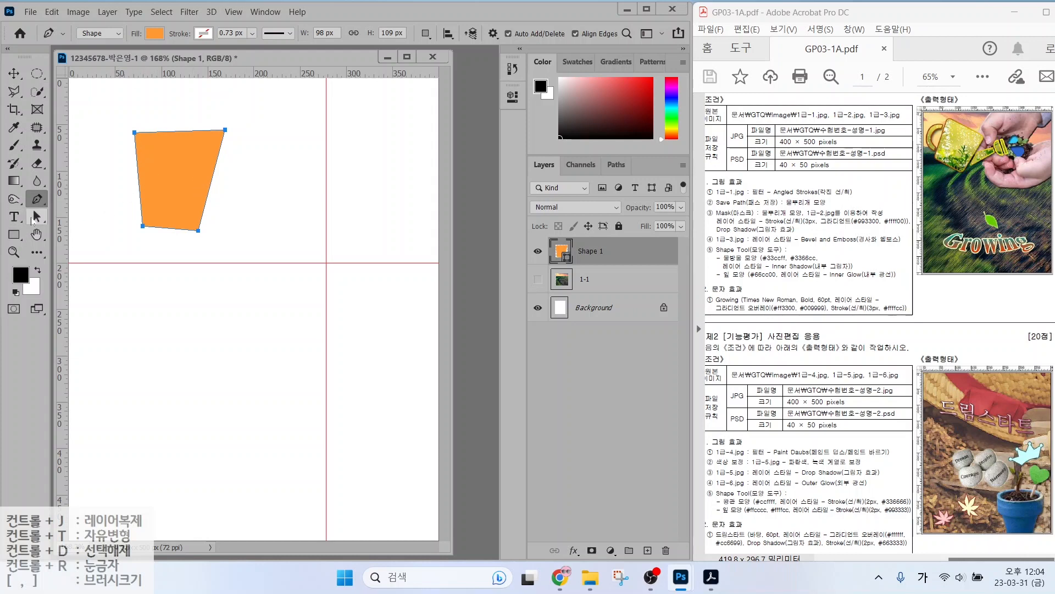
Shift the orange shape slightly right and pull its bottom-left corner further left.
{"action": "left_click", "coordinate": [37, 219]}
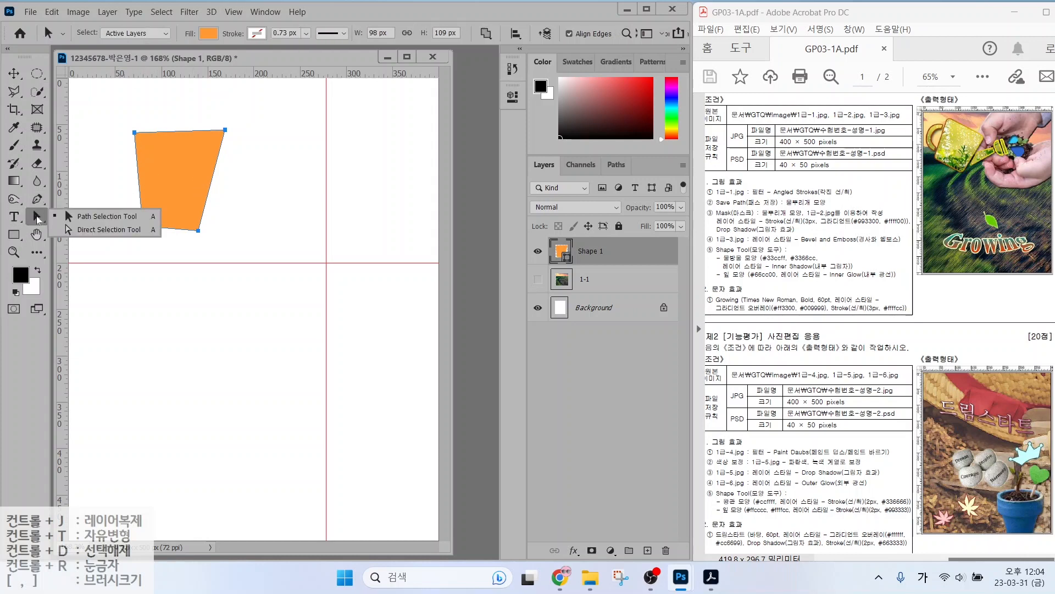
{"action": "left_click", "coordinate": [93, 218]}
{"action": "left_click_drag", "start_coordinate": [152, 171], "coordinate": [196, 181]}
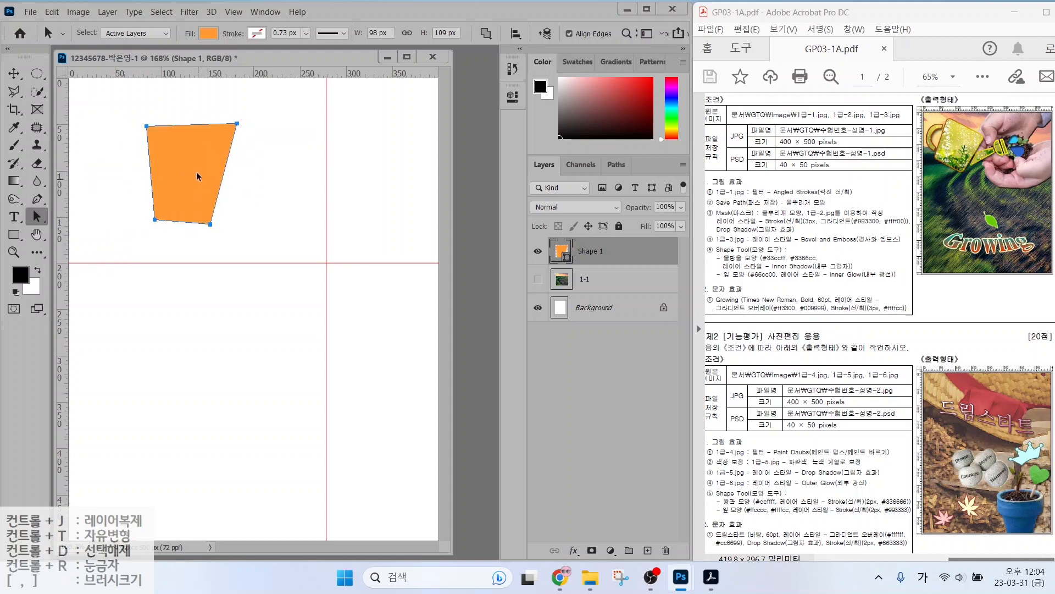
{"action": "right_click", "coordinate": [44, 221]}
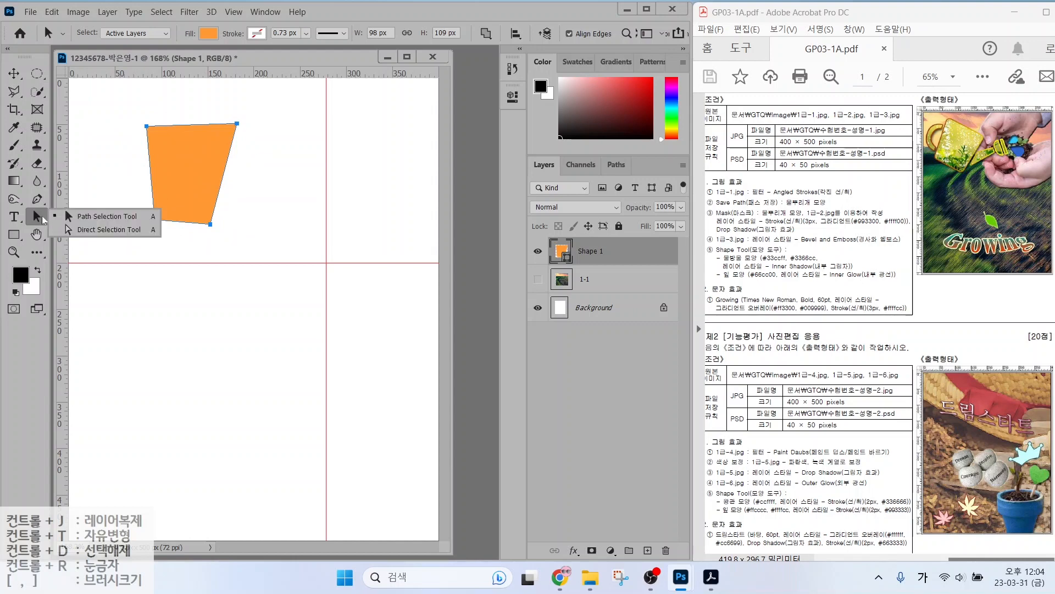
{"action": "left_click", "coordinate": [101, 230]}
{"action": "left_click", "coordinate": [146, 229]}
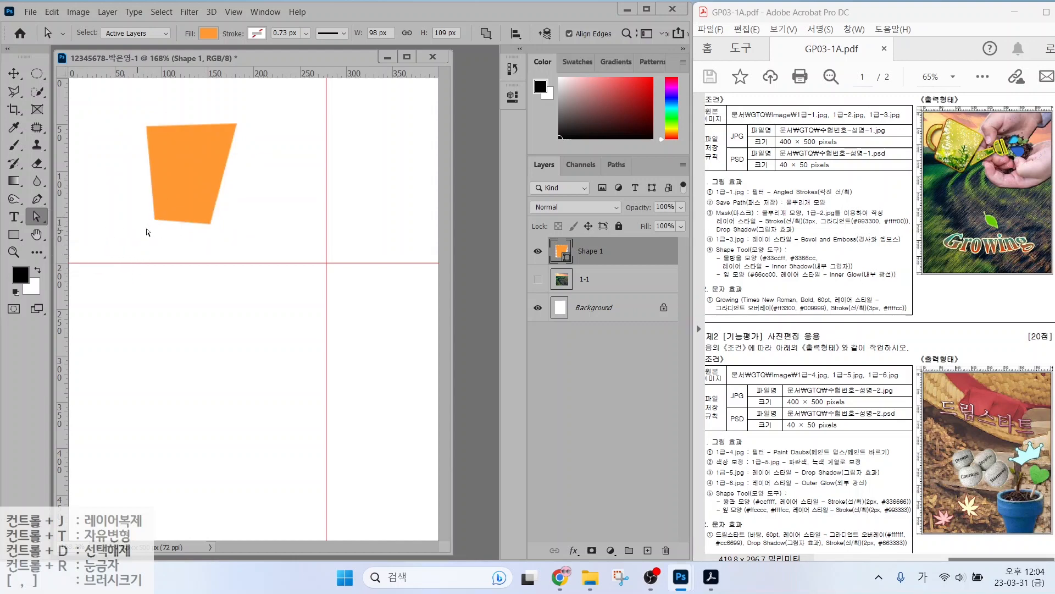
{"action": "left_click", "coordinate": [154, 220]}
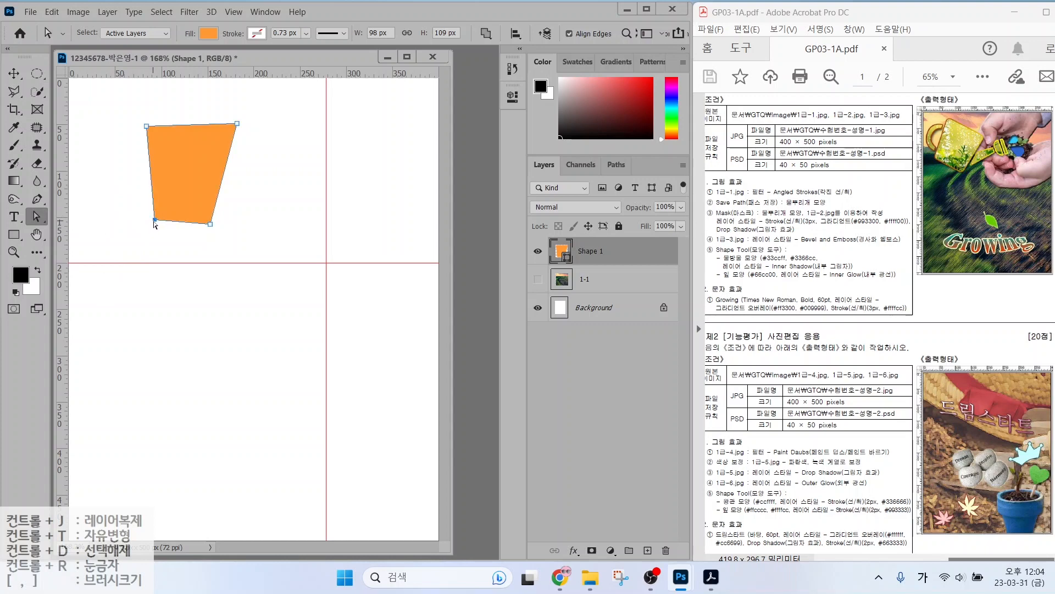
{"action": "mouse_move", "coordinate": [154, 221]}
{"action": "left_mouse_down"}
{"action": "mouse_move", "coordinate": [95, 228]}
{"action": "mouse_move", "coordinate": [145, 223]}
{"action": "left_mouse_up"}
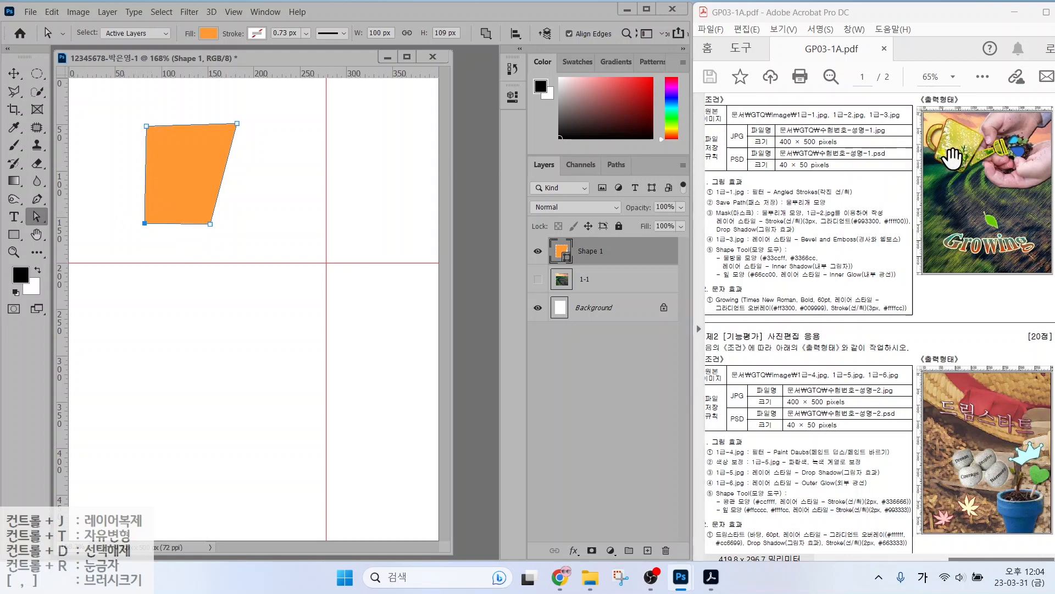
Curve the bottom-left and bottom-right corners with Convert Point, then delete the Shape 1 layer.
{"action": "left_click", "coordinate": [43, 202]}
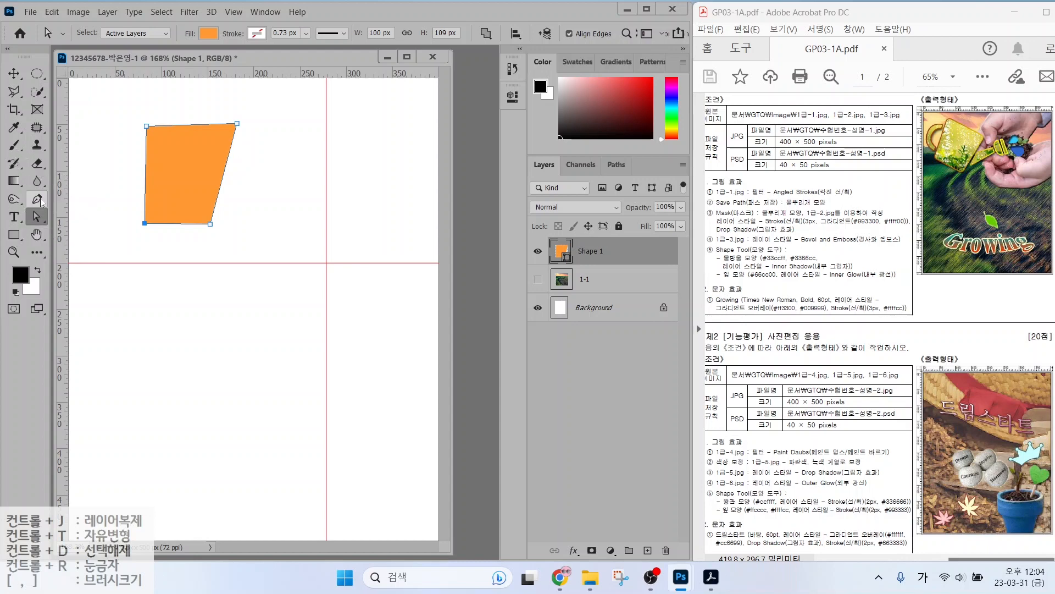
{"action": "left_click", "coordinate": [43, 202]}
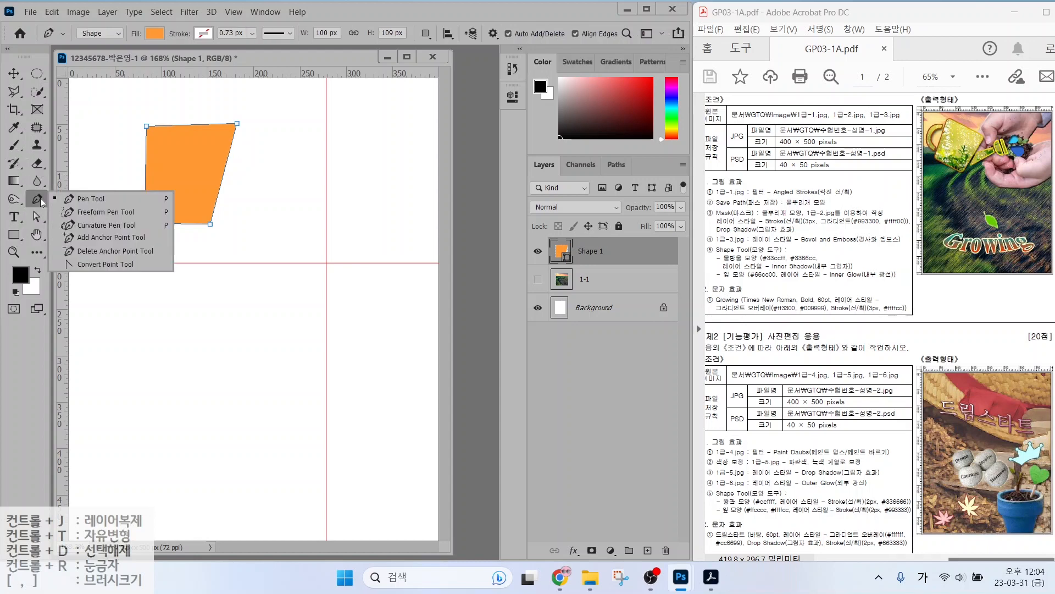
{"action": "left_click", "coordinate": [87, 265]}
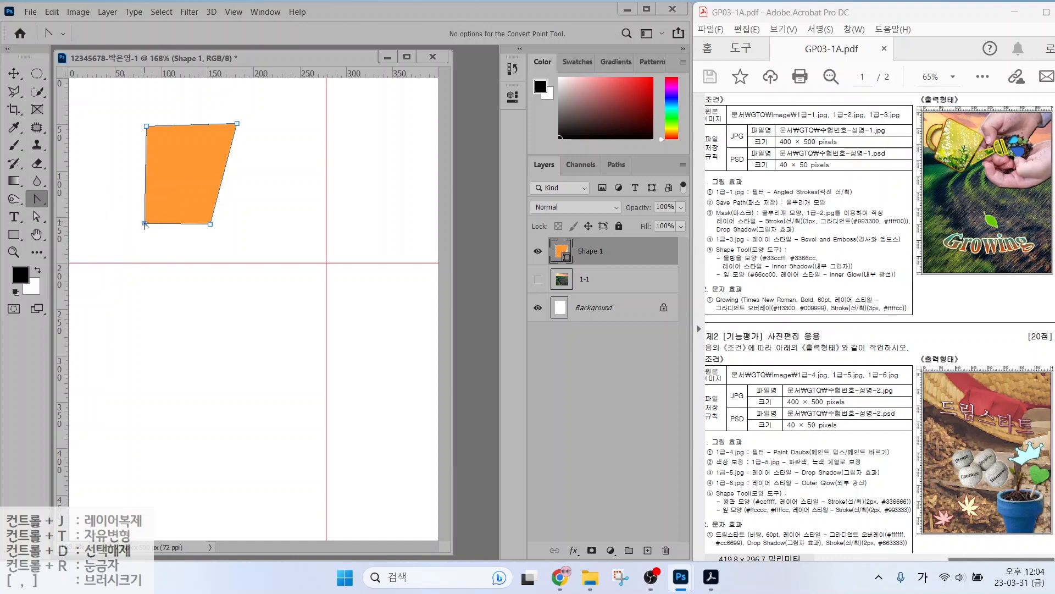
{"action": "mouse_move", "coordinate": [145, 224]}
{"action": "left_mouse_down"}
{"action": "mouse_move", "coordinate": [161, 245]}
{"action": "mouse_move", "coordinate": [134, 209]}
{"action": "mouse_move", "coordinate": [133, 225]}
{"action": "left_mouse_up"}
{"action": "left_click_drag", "start_coordinate": [210, 224], "coordinate": [221, 225]}
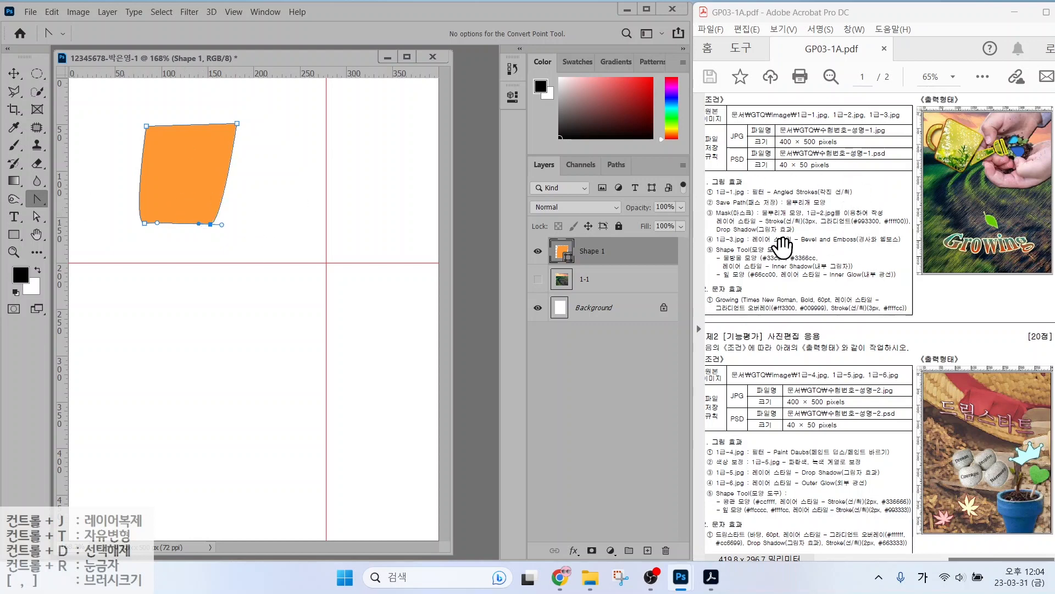
{"action": "key", "text": "Delete"}
Draw an orange rounded rectangle of about 111 × 122 px near the top-left.
{"action": "key", "text": "a"}
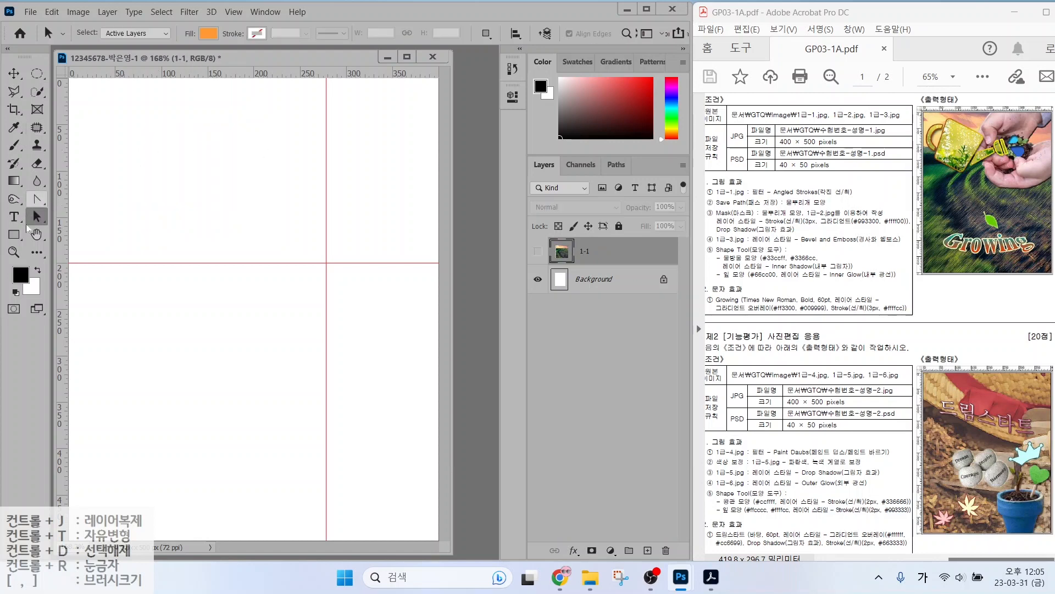
{"action": "left_click", "coordinate": [14, 233]}
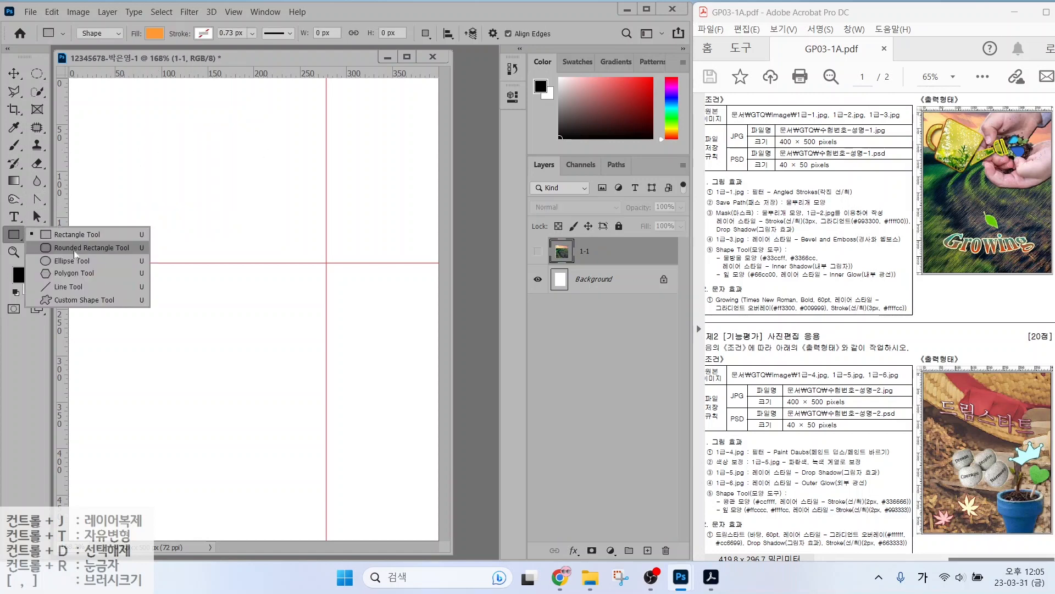
{"action": "left_click", "coordinate": [75, 248]}
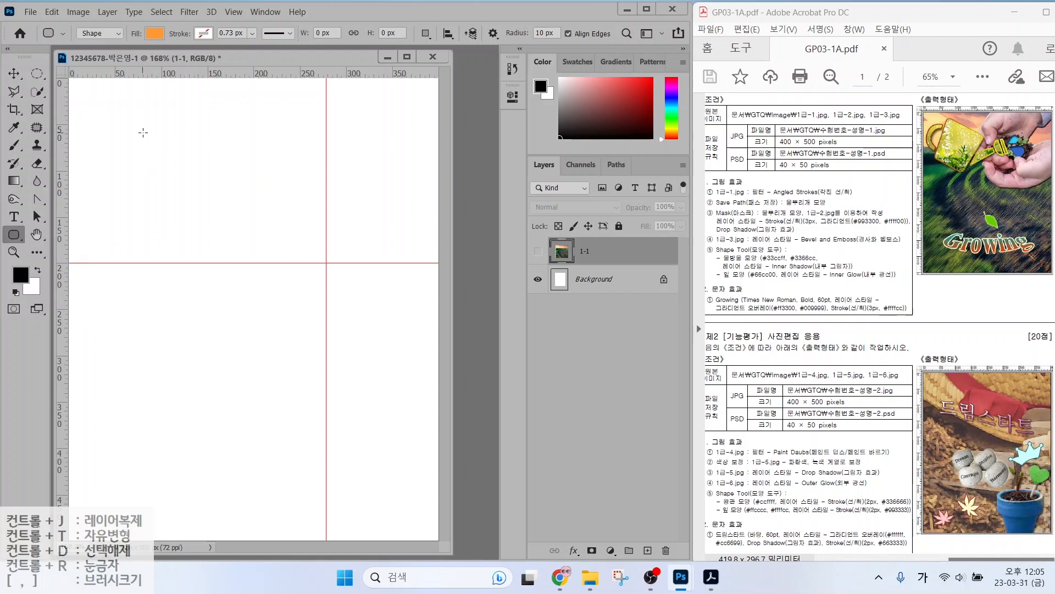
{"action": "left_click_drag", "start_coordinate": [143, 133], "coordinate": [246, 244]}
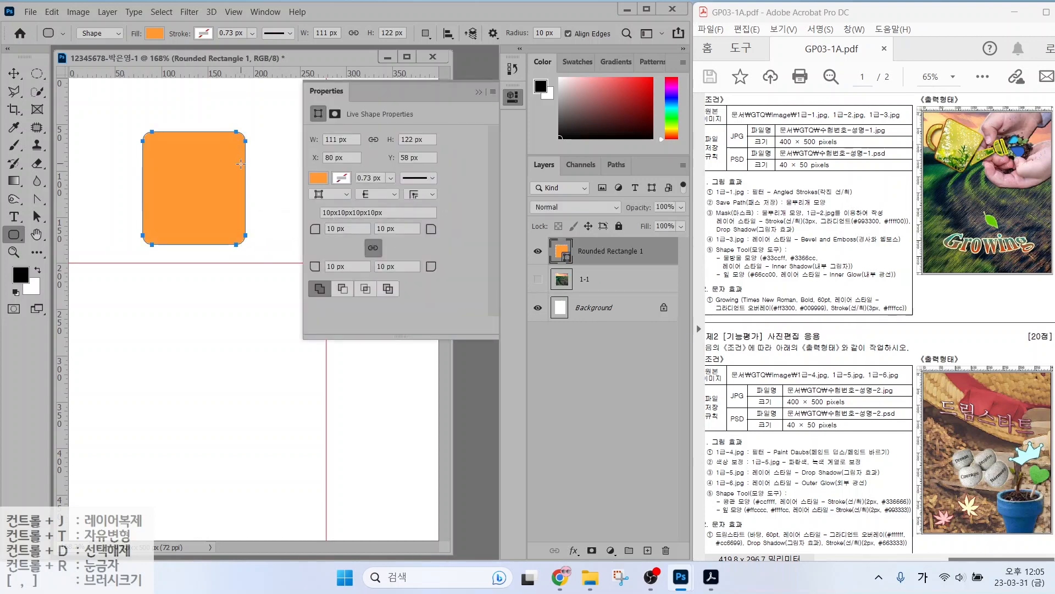
{"action": "mouse_move", "coordinate": [357, 95]}
{"action": "left_mouse_down"}
{"action": "mouse_move", "coordinate": [342, 108]}
{"action": "mouse_move", "coordinate": [292, 86]}
{"action": "mouse_move", "coordinate": [358, 82]}
{"action": "mouse_move", "coordinate": [356, 107]}
{"action": "left_mouse_up"}
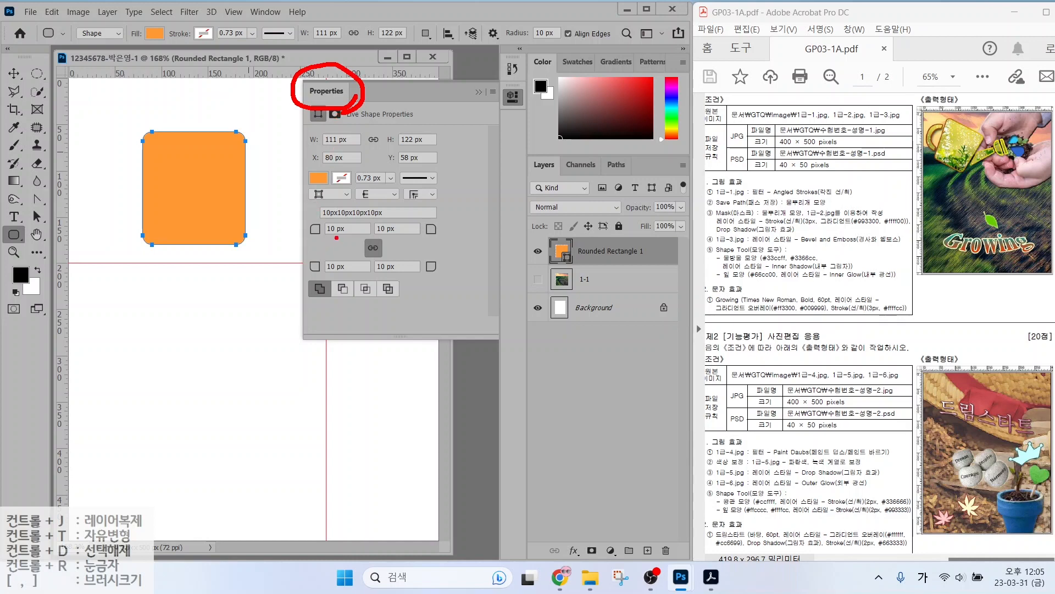
{"action": "mouse_move", "coordinate": [336, 237]}
{"action": "left_mouse_down"}
{"action": "mouse_move", "coordinate": [323, 214]}
{"action": "mouse_move", "coordinate": [354, 215]}
{"action": "mouse_move", "coordinate": [353, 238]}
{"action": "left_mouse_up"}
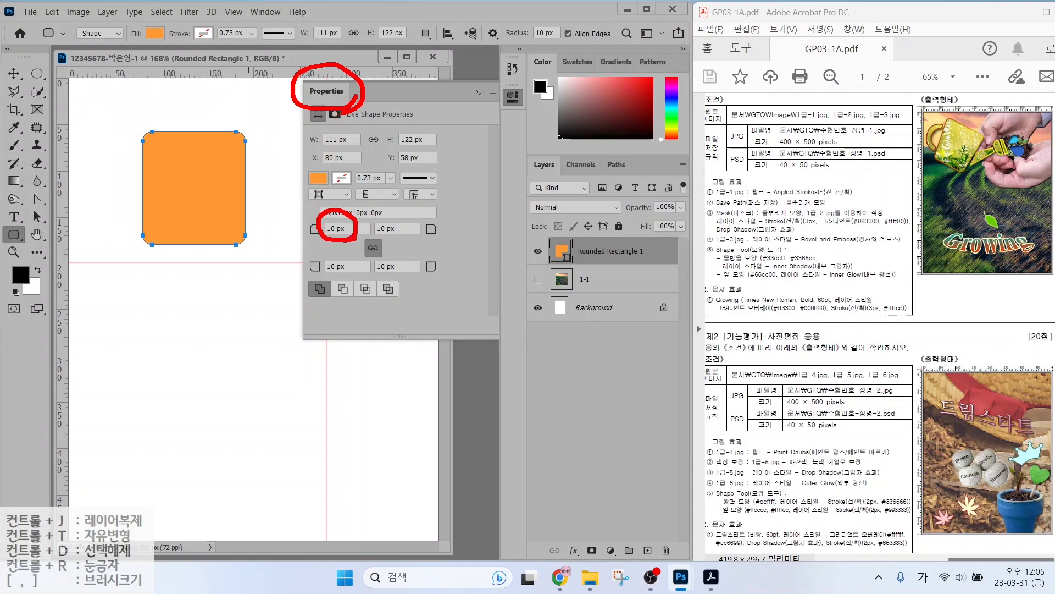
{"action": "key", "text": "Escape"}
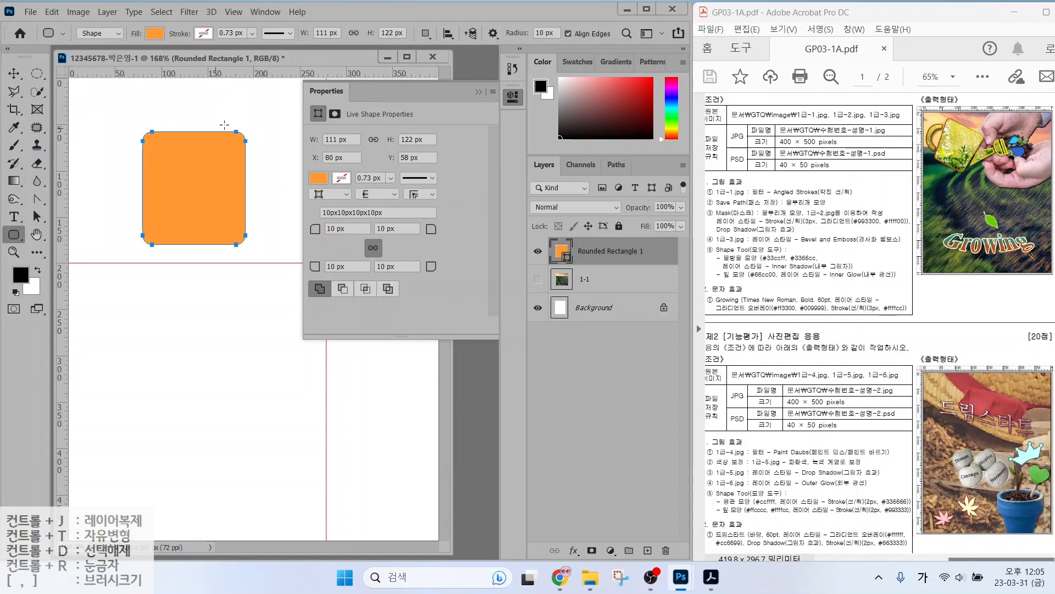
Set all corner radii to 5 px and collapse the Properties panel.
{"action": "left_click_drag", "start_coordinate": [349, 228], "coordinate": [325, 229]}
{"action": "type", "text": "5"}
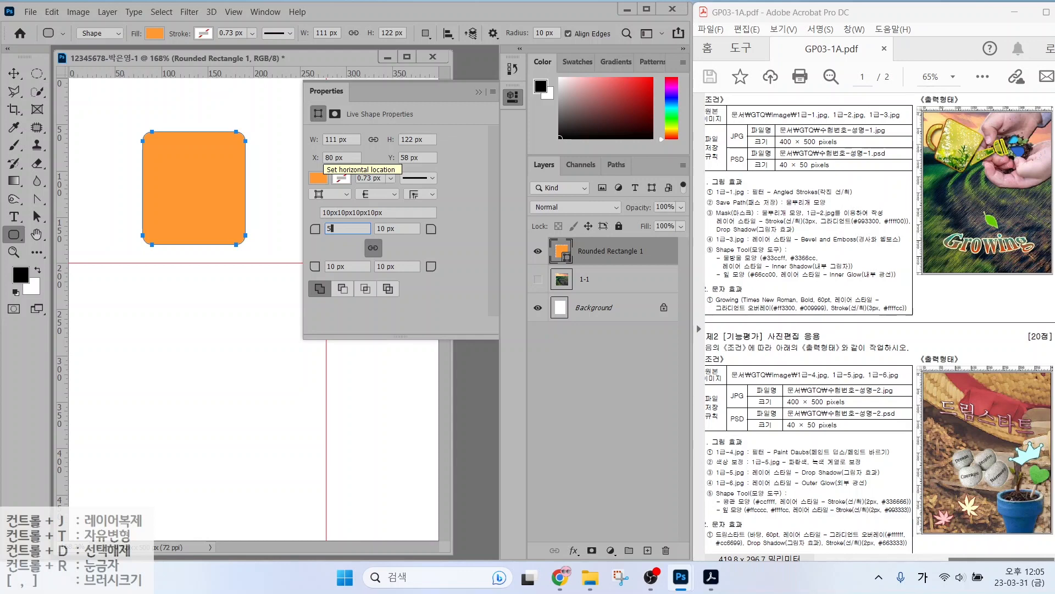
{"action": "key", "text": "Return"}
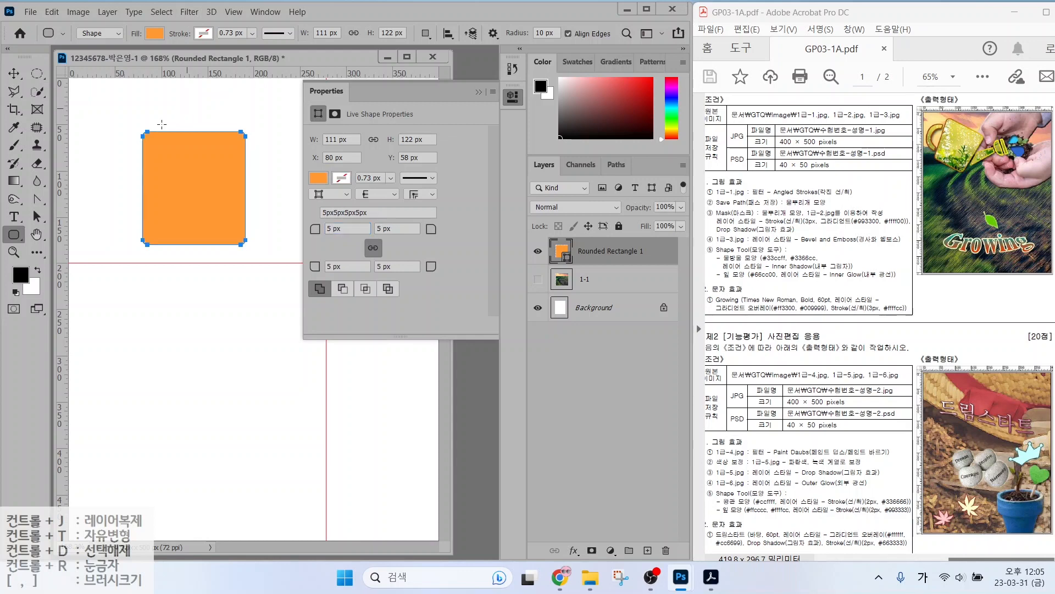
{"action": "left_click", "coordinate": [479, 92]}
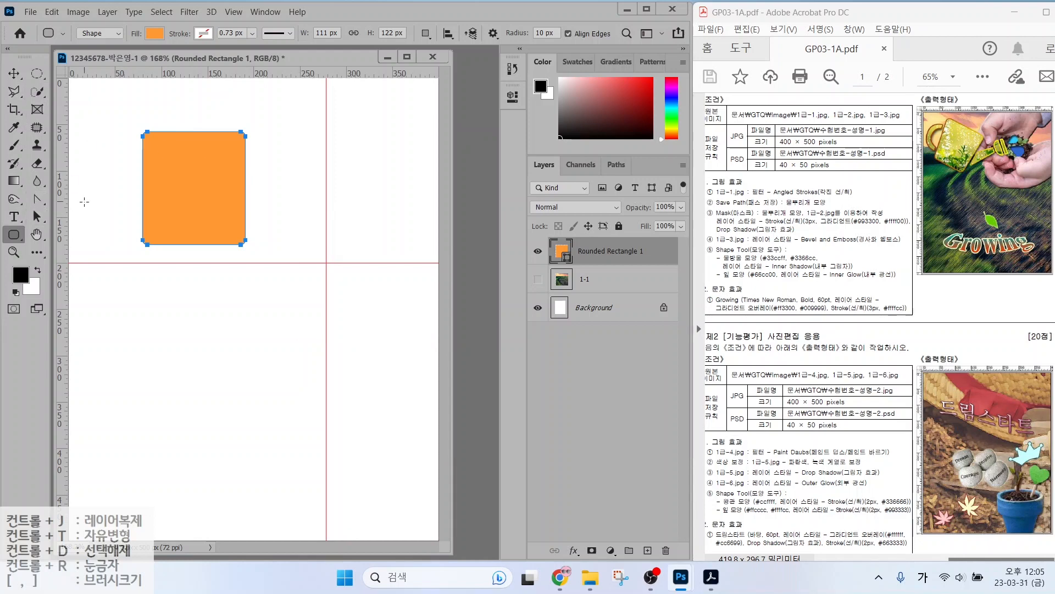
{"action": "mouse_move", "coordinate": [147, 246]}
{"action": "left_mouse_down"}
{"action": "mouse_move", "coordinate": [128, 131]}
{"action": "mouse_move", "coordinate": [271, 133]}
{"action": "mouse_move", "coordinate": [230, 250]}
{"action": "left_mouse_up"}
{"action": "key", "text": "Escape"}
Drag the rectangle's top corner anchors outward to make a tapered shape about 129 × 122 px.
{"action": "left_click", "coordinate": [36, 221]}
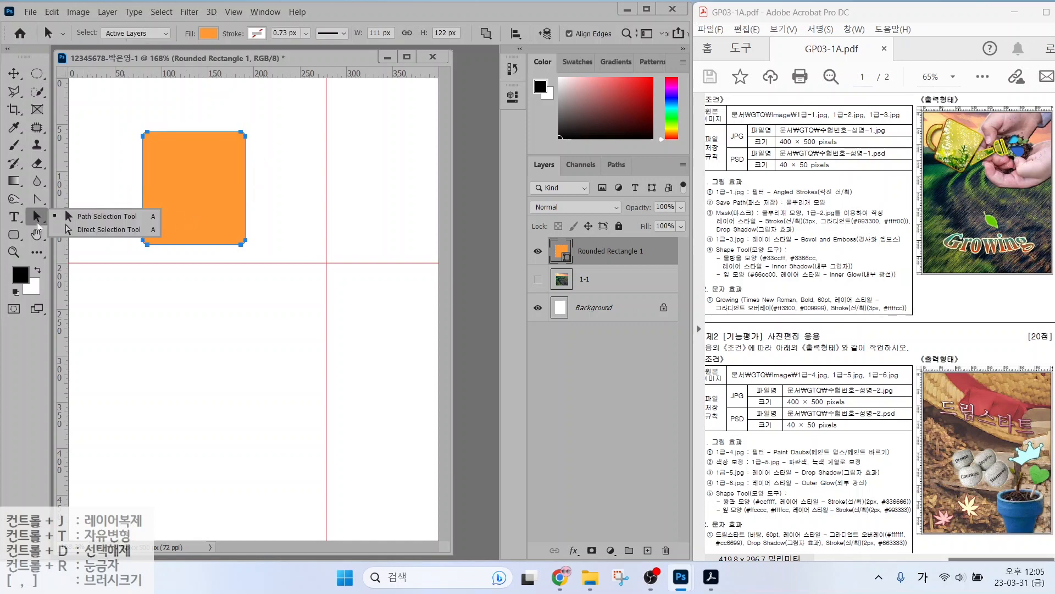
{"action": "left_click", "coordinate": [72, 229]}
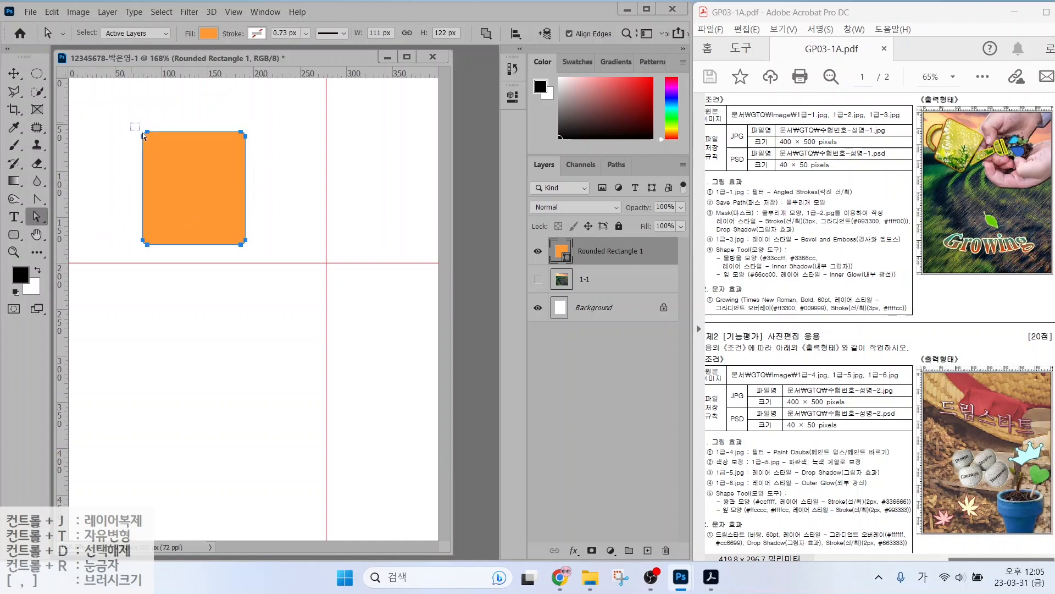
{"action": "mouse_move", "coordinate": [143, 133]}
{"action": "left_mouse_down"}
{"action": "mouse_move", "coordinate": [159, 148]}
{"action": "mouse_move", "coordinate": [138, 132]}
{"action": "left_mouse_up"}
{"action": "left_click_drag", "start_coordinate": [236, 144], "coordinate": [259, 139]}
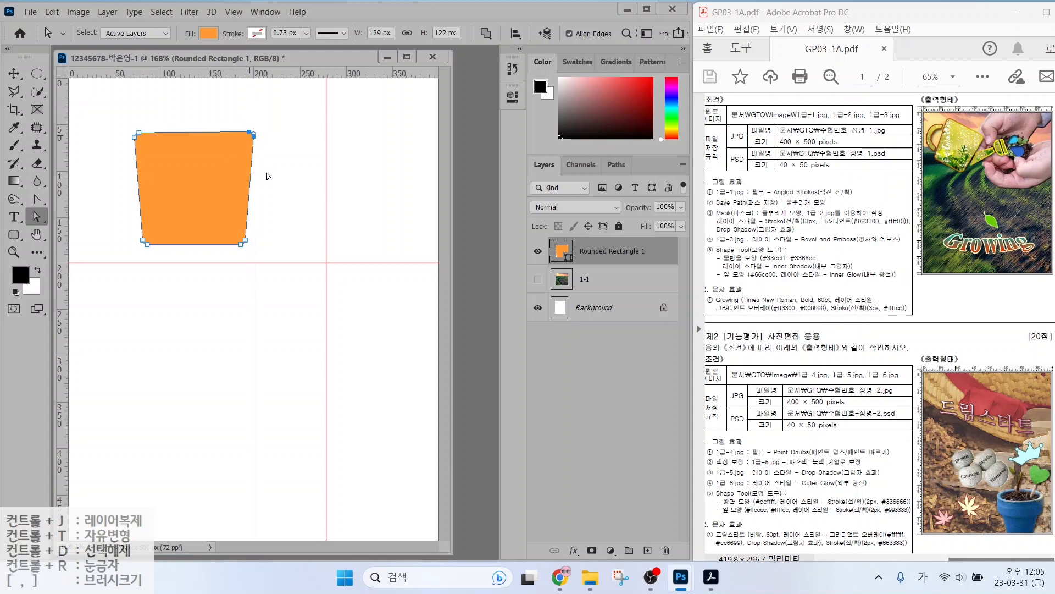
{"action": "left_click", "coordinate": [266, 174]}
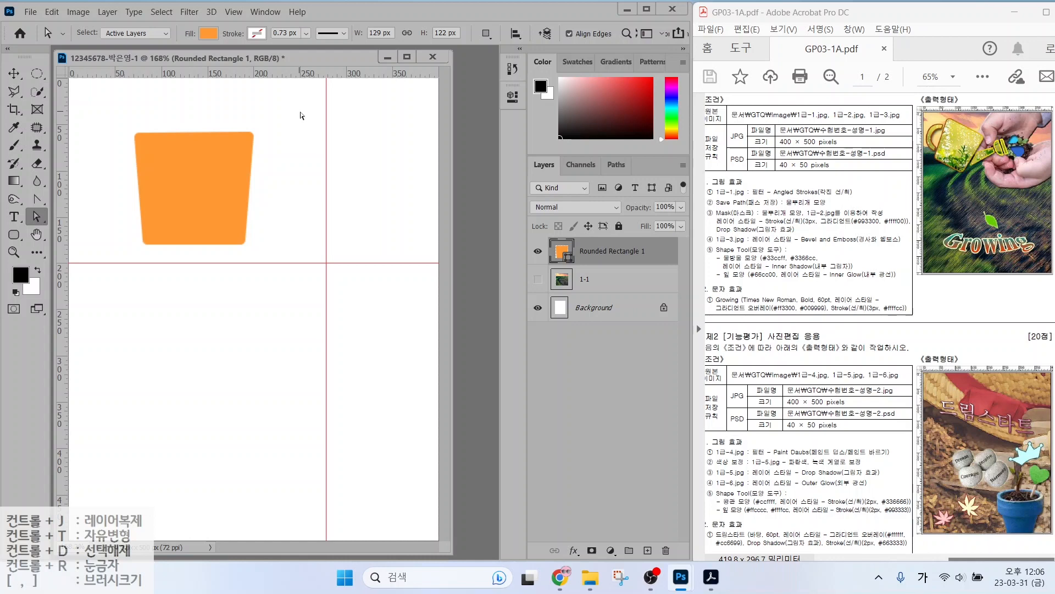
{"action": "left_click", "coordinate": [34, 200]}
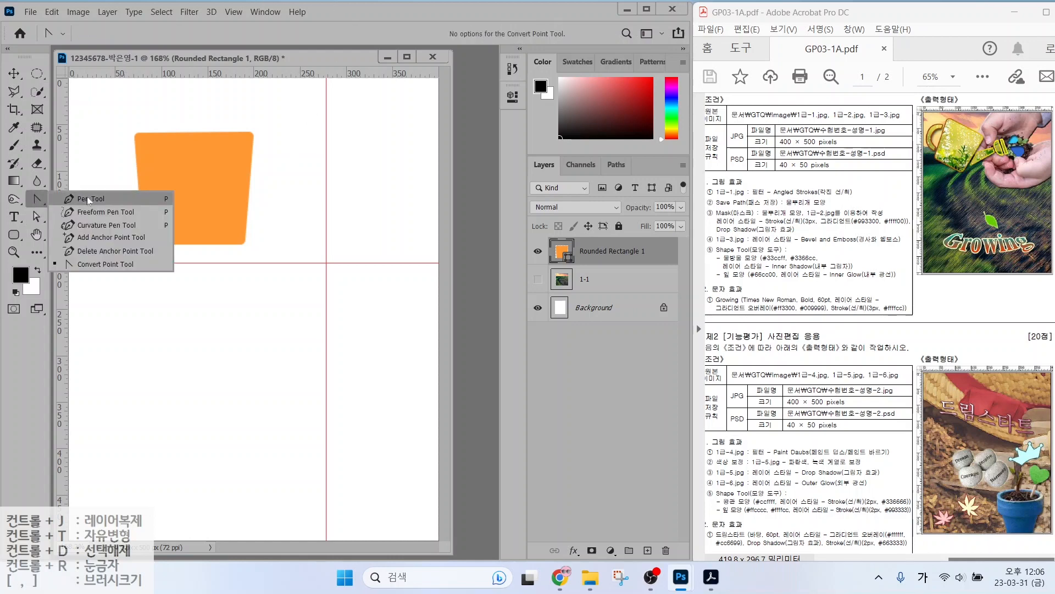
Draw three orange spout pieces right of the body: a four-corner piece, a triangle and a slanted tip bar.
{"action": "left_click", "coordinate": [89, 199]}
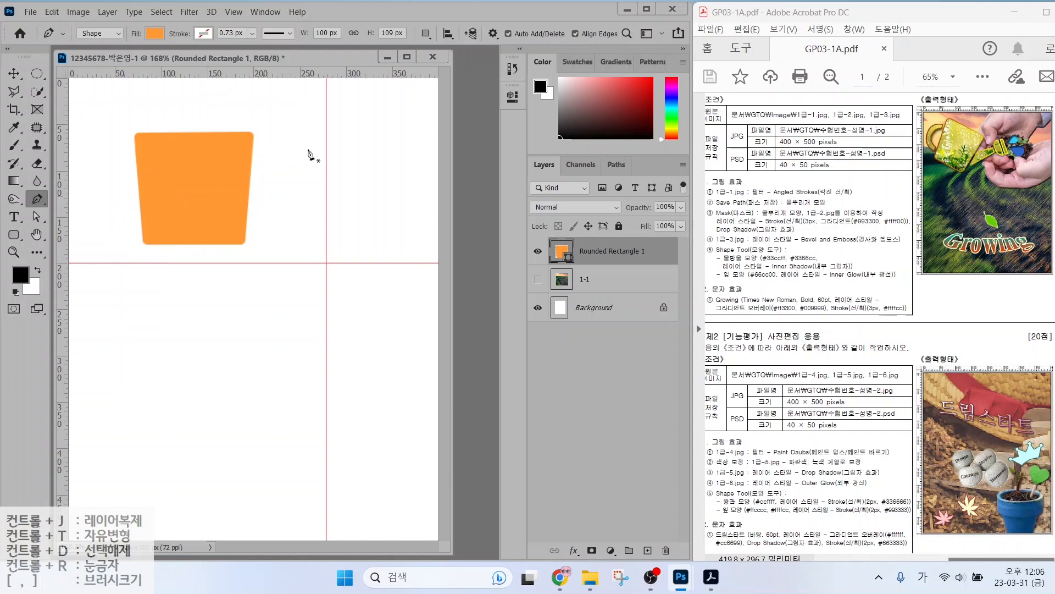
{"action": "left_click", "coordinate": [255, 180]}
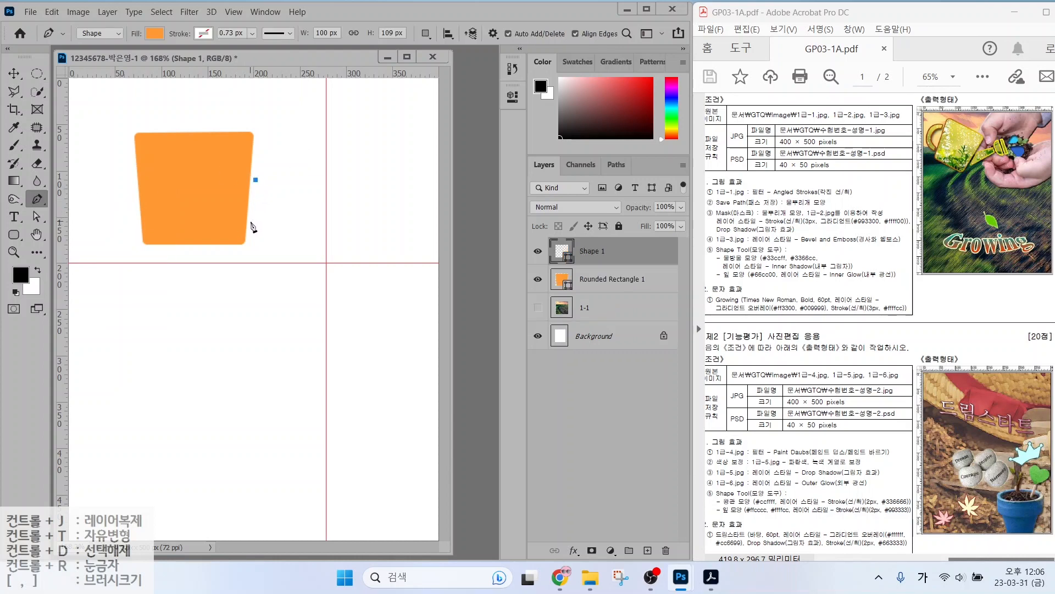
{"action": "left_click", "coordinate": [251, 221]}
{"action": "left_click", "coordinate": [301, 180]}
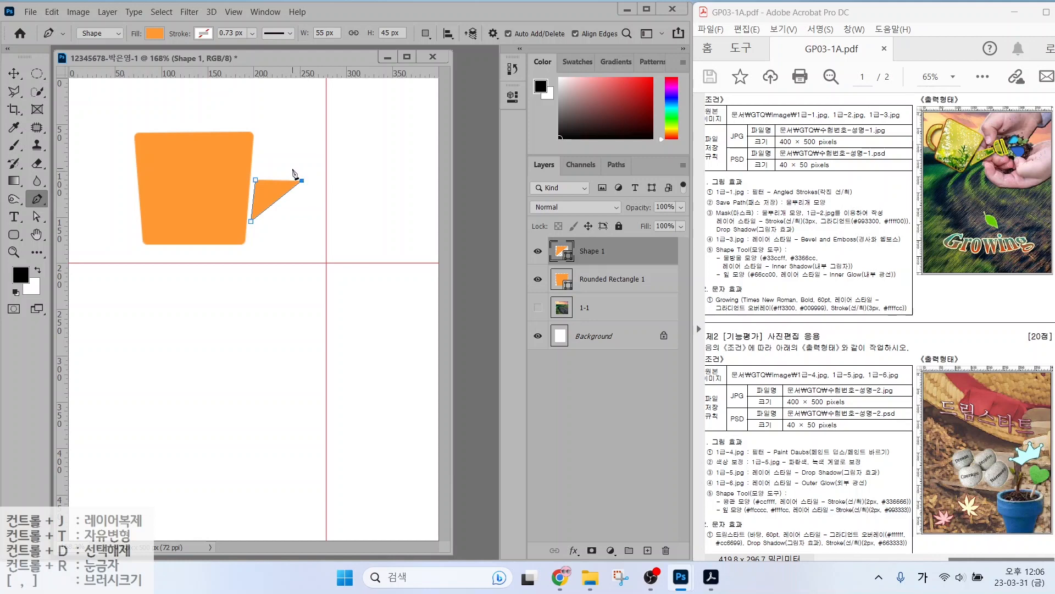
{"action": "left_click", "coordinate": [293, 166]}
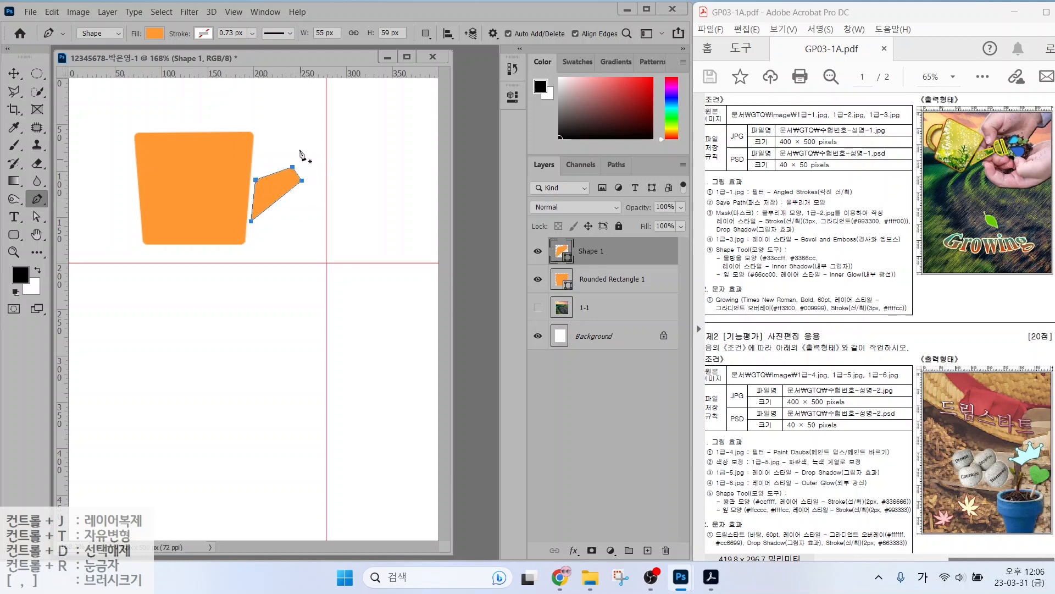
{"action": "left_click", "coordinate": [304, 142]}
{"action": "left_click", "coordinate": [301, 169]}
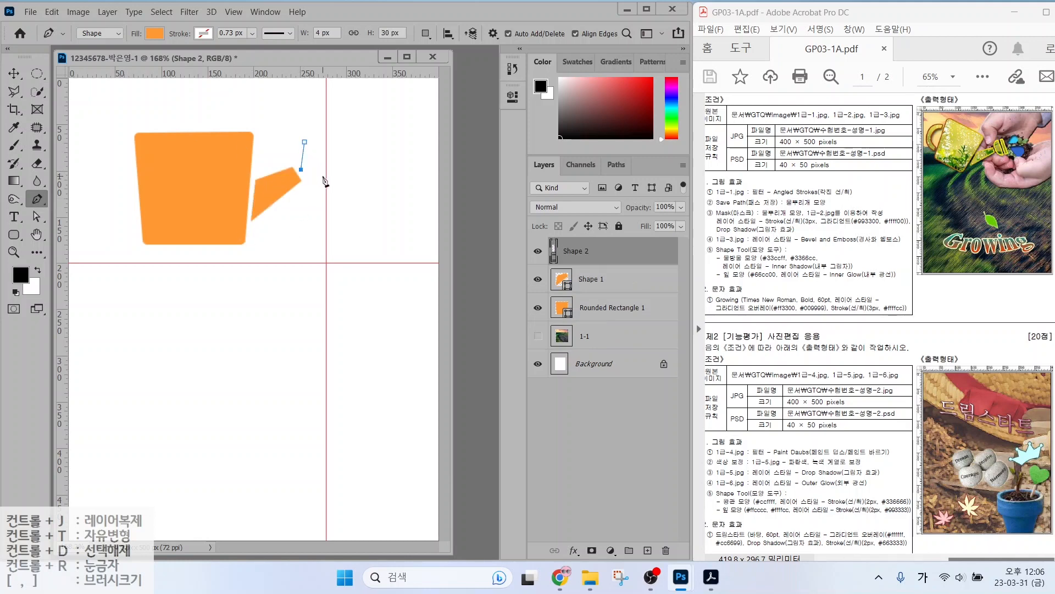
{"action": "left_click", "coordinate": [327, 175]}
{"action": "left_click", "coordinate": [305, 142]}
{"action": "left_click", "coordinate": [312, 138]}
{"action": "left_click", "coordinate": [334, 168]}
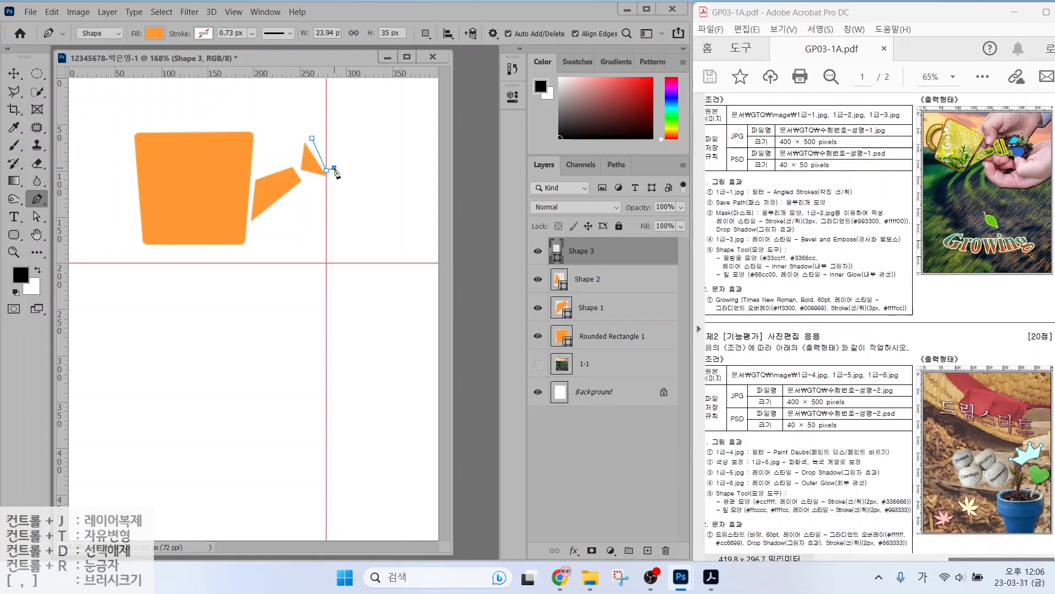
{"action": "left_click", "coordinate": [326, 170]}
{"action": "left_click", "coordinate": [318, 133]}
{"action": "left_click", "coordinate": [312, 138]}
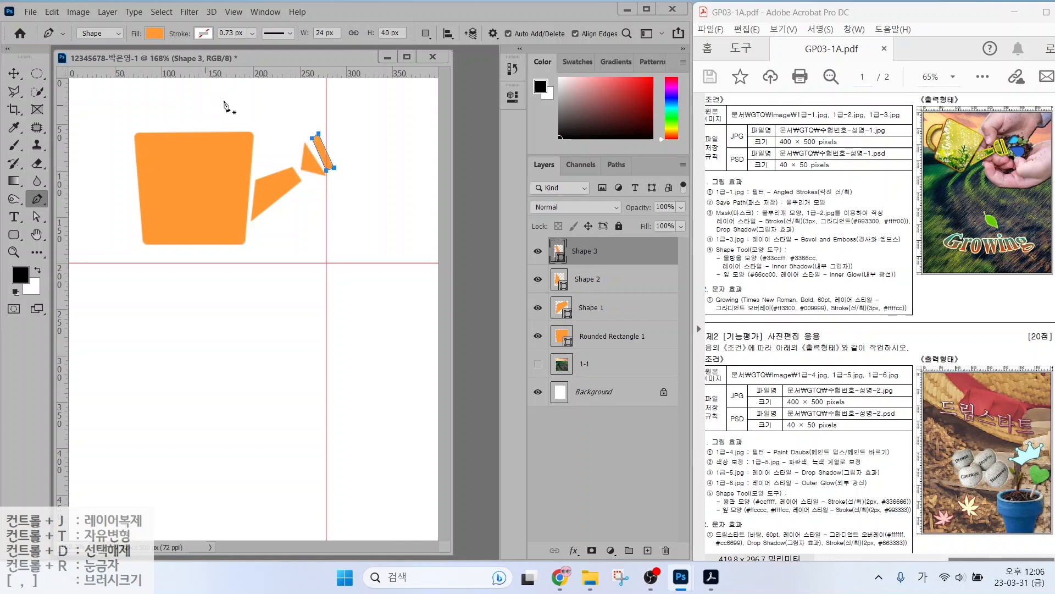
Draw an angular chevron handle shape on the left of the body.
{"action": "left_click", "coordinate": [129, 148]}
{"action": "left_click", "coordinate": [130, 168]}
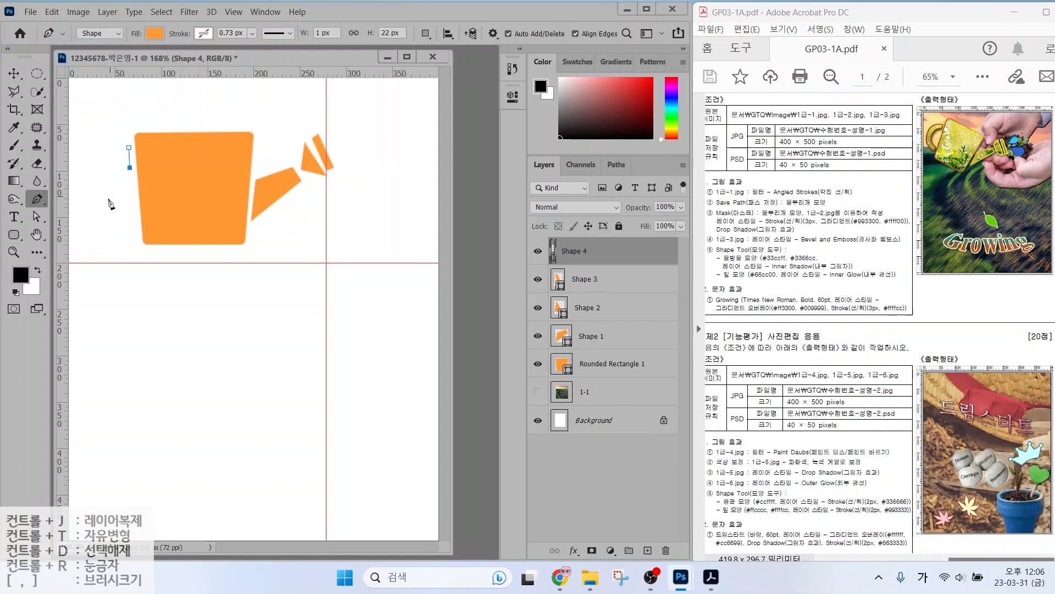
{"action": "left_click", "coordinate": [107, 198]}
{"action": "left_click", "coordinate": [134, 218]}
{"action": "left_click", "coordinate": [137, 234]}
{"action": "left_click", "coordinate": [83, 199]}
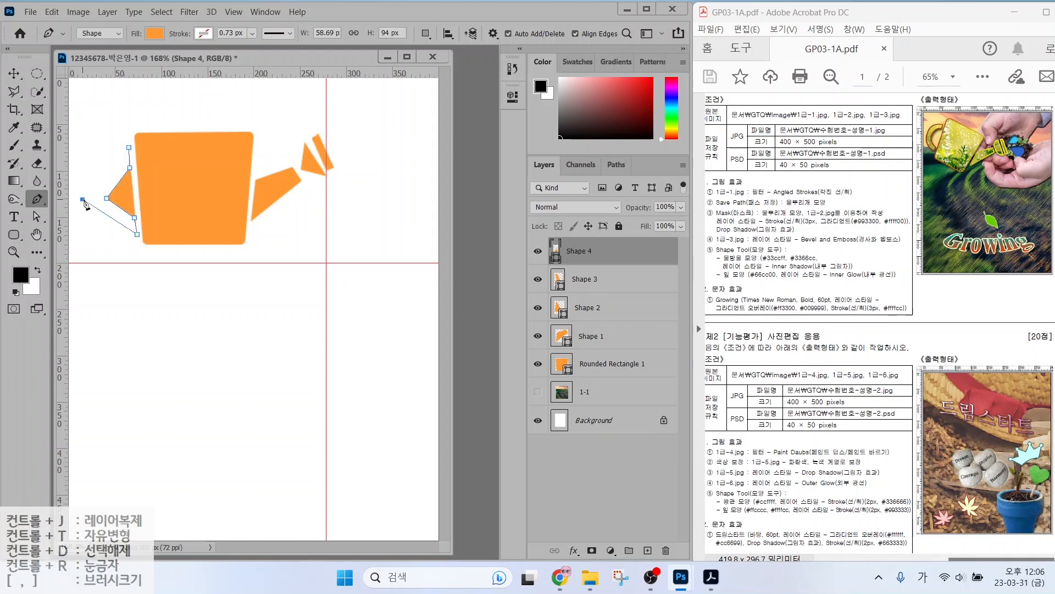
{"action": "left_click", "coordinate": [129, 148]}
{"action": "left_click", "coordinate": [125, 152]}
{"action": "key", "text": "ctrl+z"}
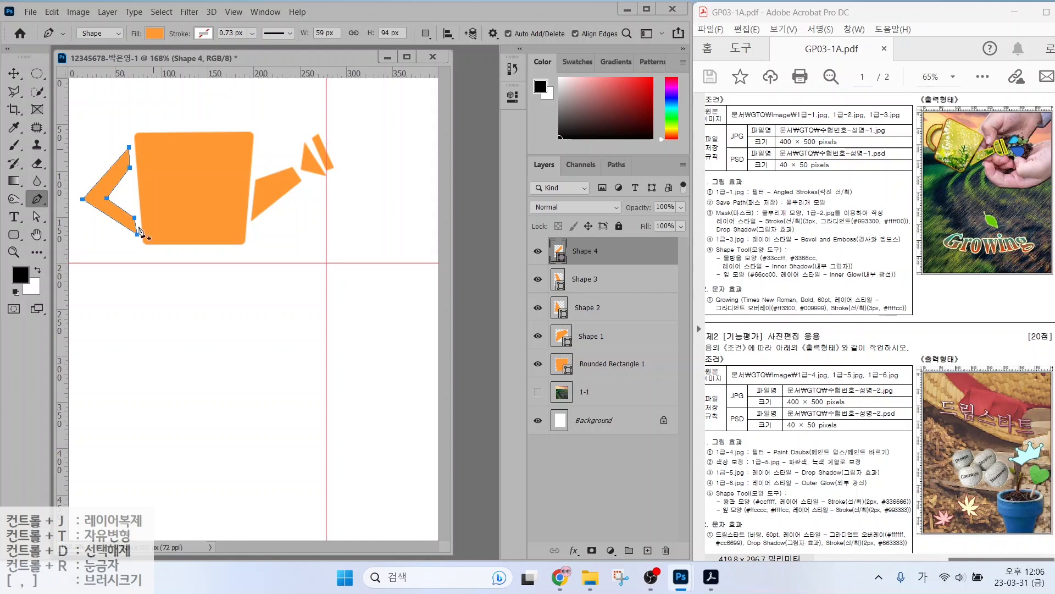
Move the handle's inner anchor point outward to the left with Direct Selection.
{"action": "left_click", "coordinate": [36, 217]}
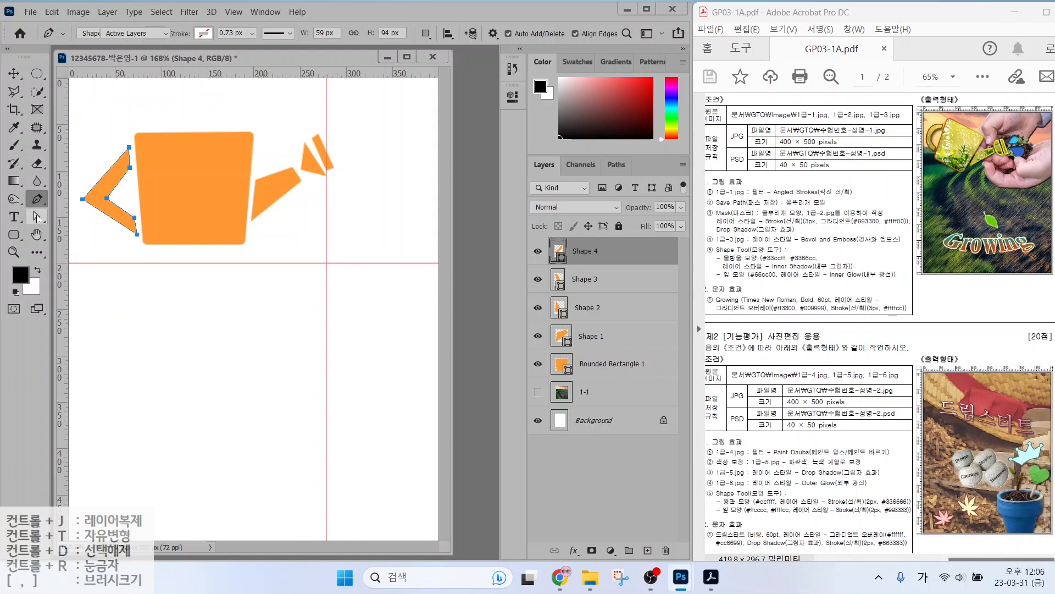
{"action": "left_click", "coordinate": [108, 198]}
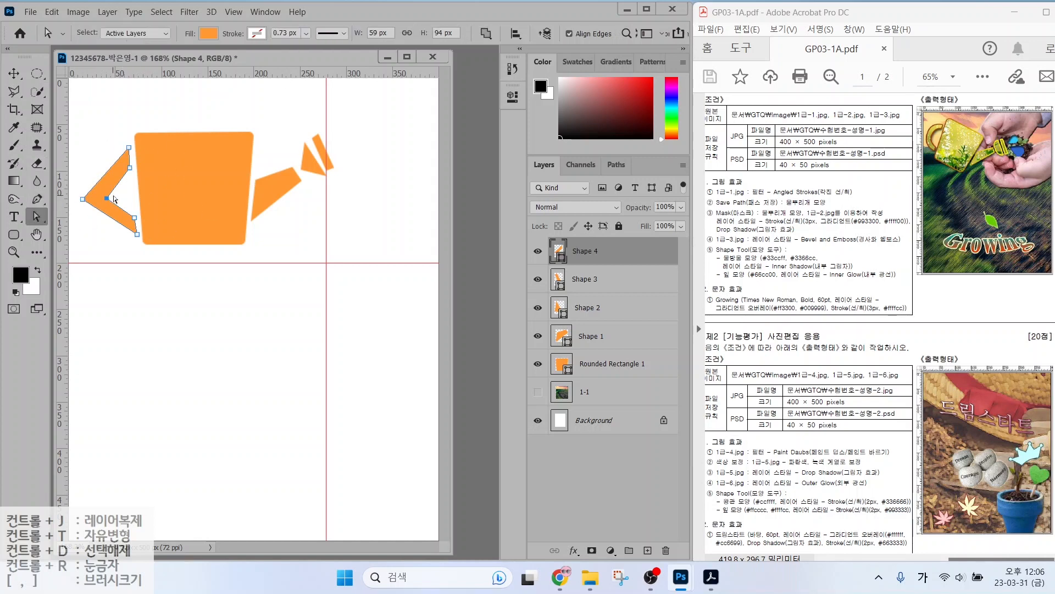
{"action": "left_click_drag", "start_coordinate": [106, 198], "coordinate": [82, 192]}
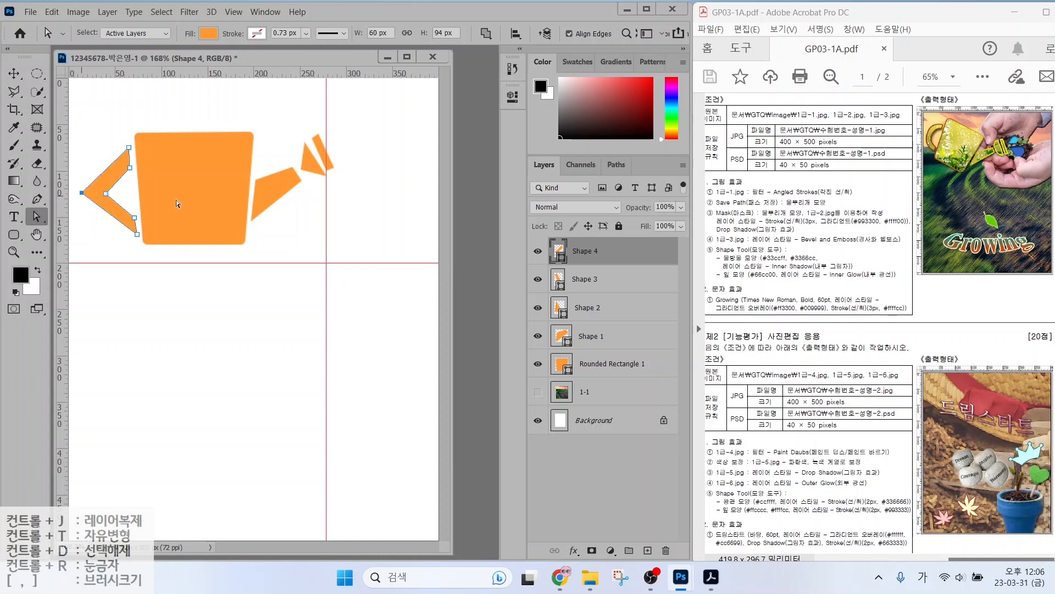
{"action": "left_click", "coordinate": [336, 169]}
Curve the handle's inner anchor into a smooth arc with the Convert Point Tool.
{"action": "left_click", "coordinate": [106, 194]}
{"action": "left_click", "coordinate": [33, 199]}
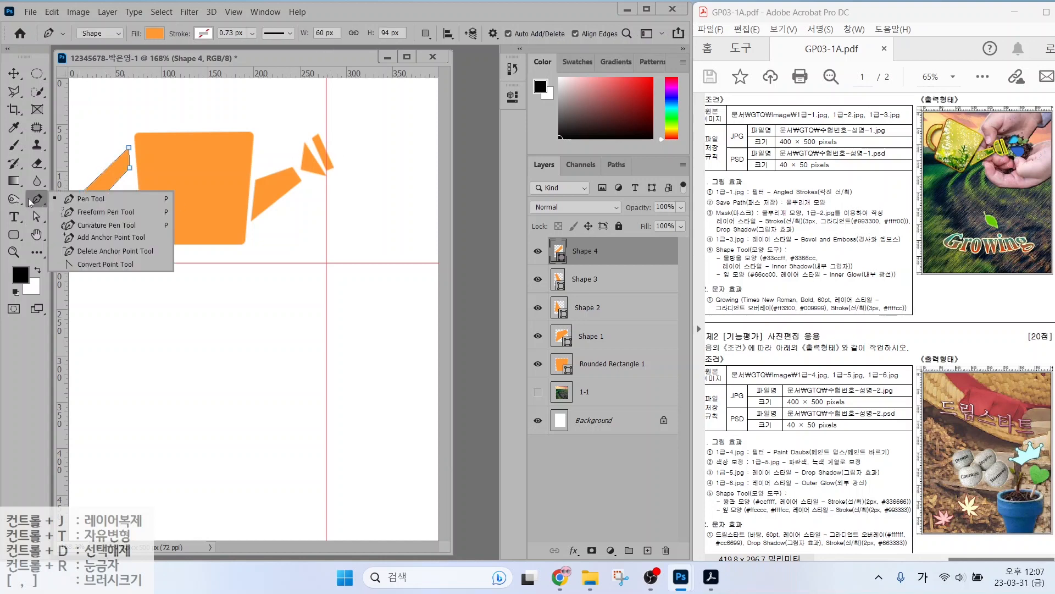
{"action": "left_click", "coordinate": [99, 264]}
{"action": "left_click_drag", "start_coordinate": [105, 193], "coordinate": [84, 152]}
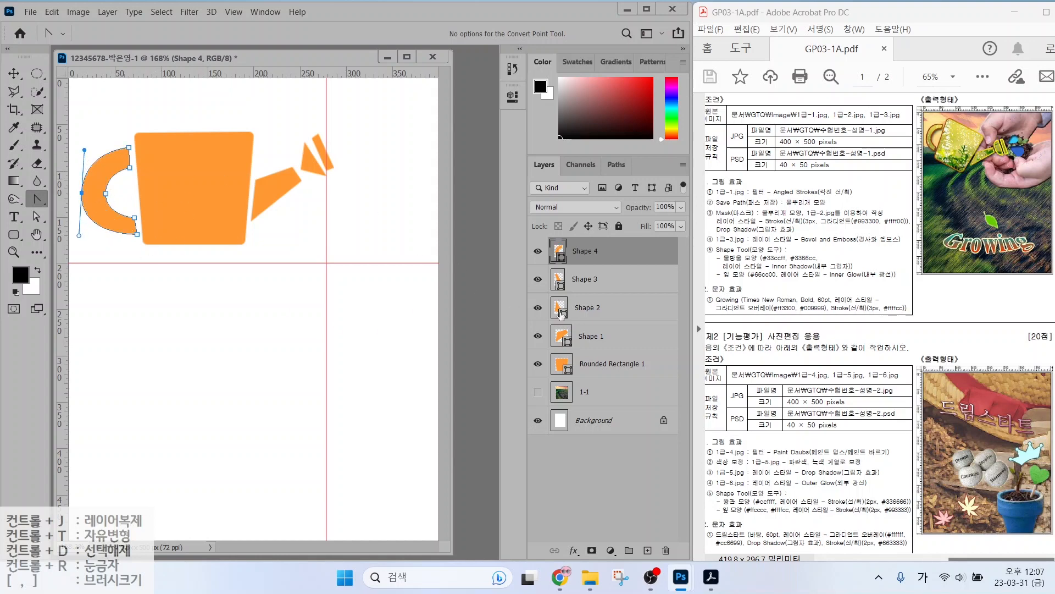
Drag through the shape layers in the Layers panel.
{"action": "key", "text": "alt+2"}
{"action": "left_click_drag", "start_coordinate": [604, 253], "coordinate": [645, 222]}
{"action": "left_click_drag", "start_coordinate": [610, 278], "coordinate": [651, 256]}
{"action": "left_click_drag", "start_coordinate": [612, 316], "coordinate": [653, 287]}
{"action": "left_click_drag", "start_coordinate": [612, 340], "coordinate": [647, 316]}
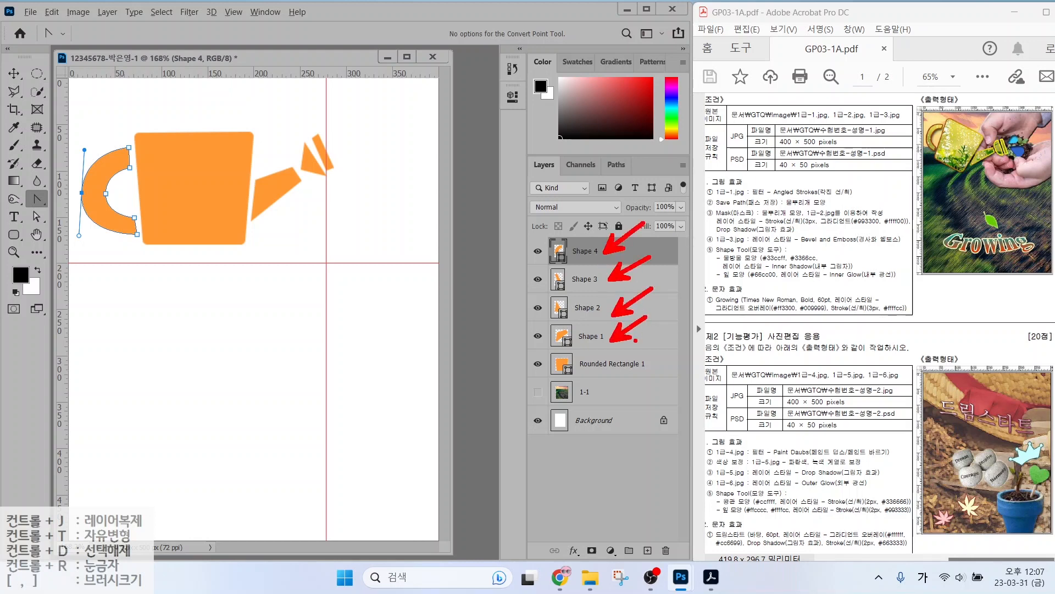
{"action": "mouse_move", "coordinate": [620, 365]}
{"action": "left_mouse_down"}
{"action": "mouse_move", "coordinate": [543, 364]}
{"action": "mouse_move", "coordinate": [511, 228]}
{"action": "mouse_move", "coordinate": [601, 199]}
{"action": "mouse_move", "coordinate": [664, 294]}
{"action": "mouse_move", "coordinate": [616, 384]}
{"action": "left_mouse_up"}
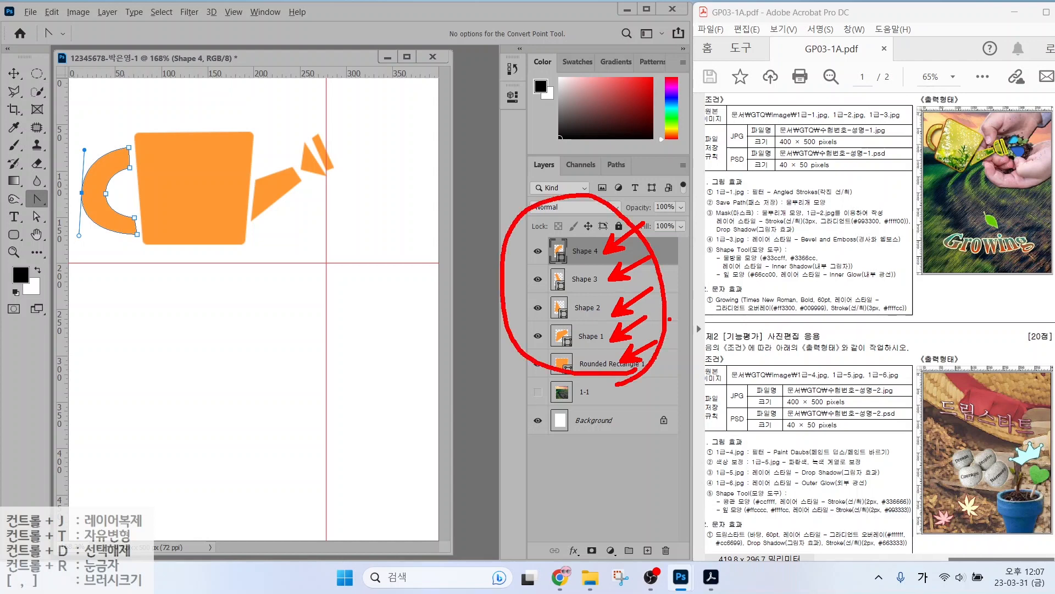
Select layers Shape 4 through Rounded Rectangle 1 and merge them with Merge Shapes.
{"action": "key", "text": "Escape"}
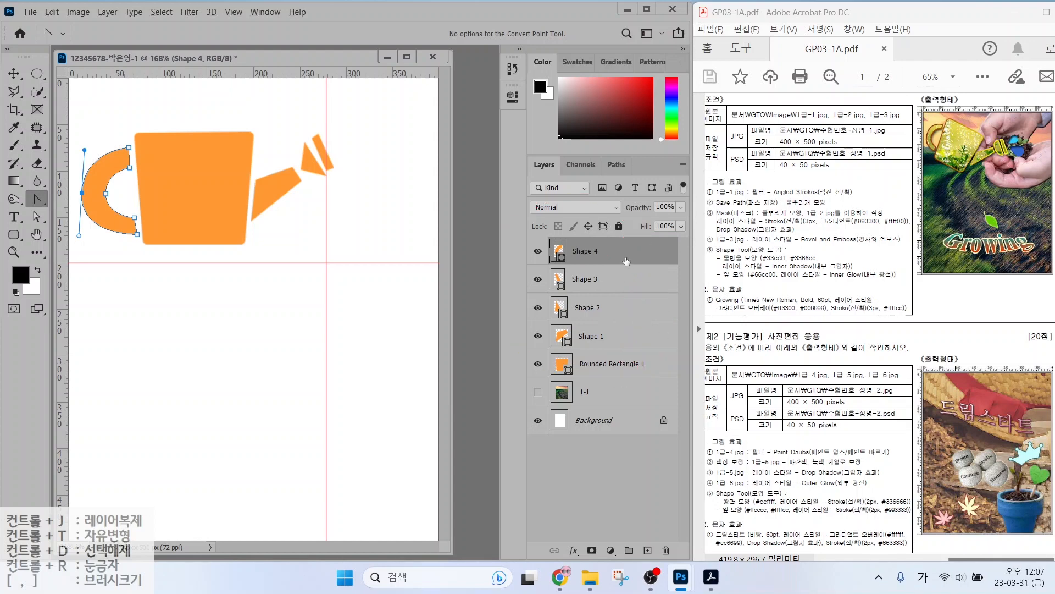
{"action": "key", "text": "ctrl"}
{"action": "left_click", "coordinate": [611, 364], "text": "shift"}
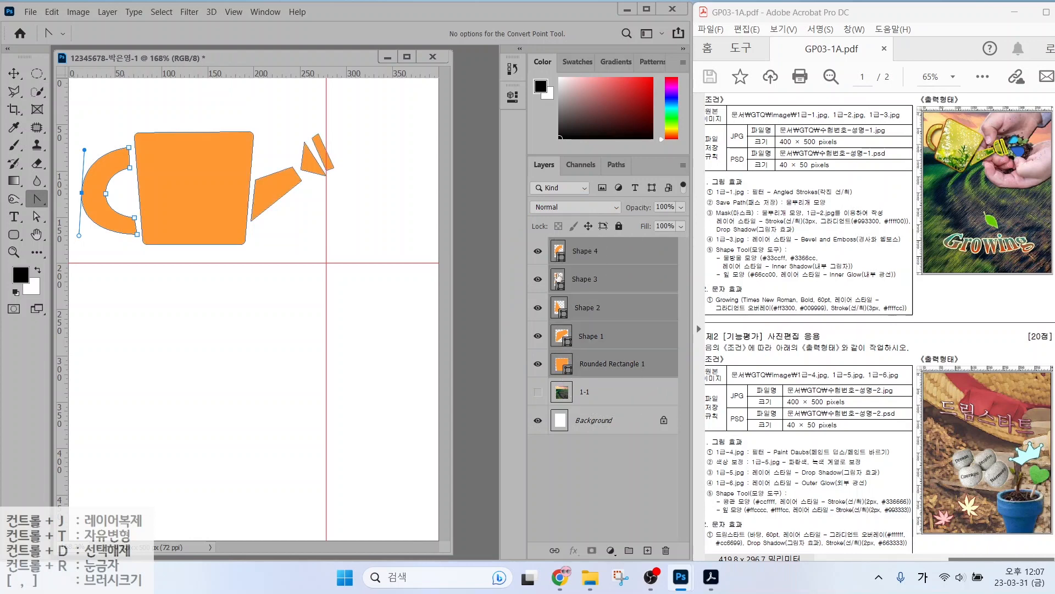
{"action": "left_click_drag", "start_coordinate": [653, 243], "coordinate": [653, 275]}
{"action": "right_click", "coordinate": [618, 252]}
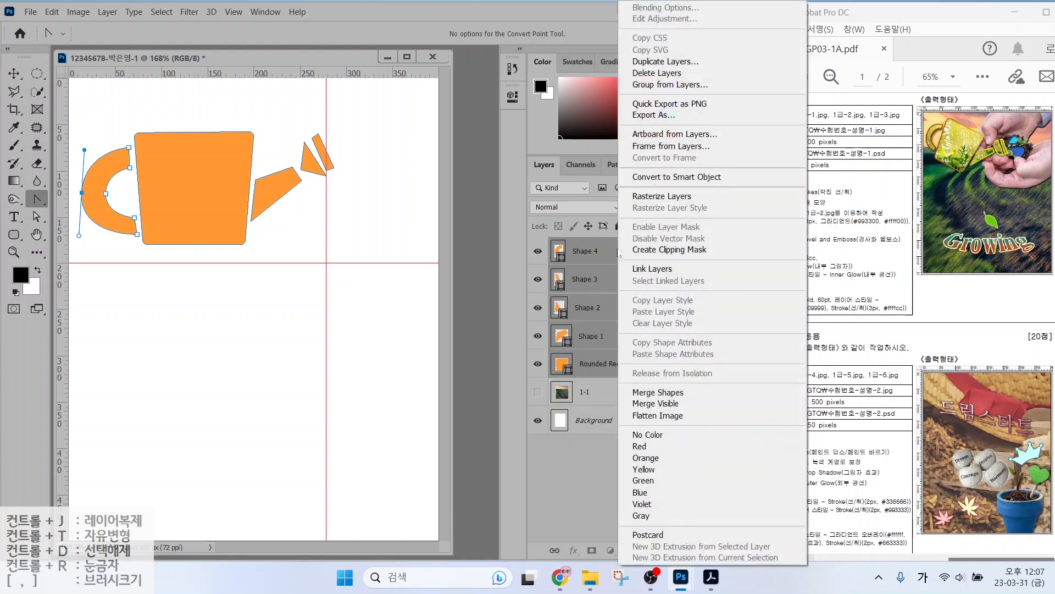
{"action": "left_click", "coordinate": [657, 394]}
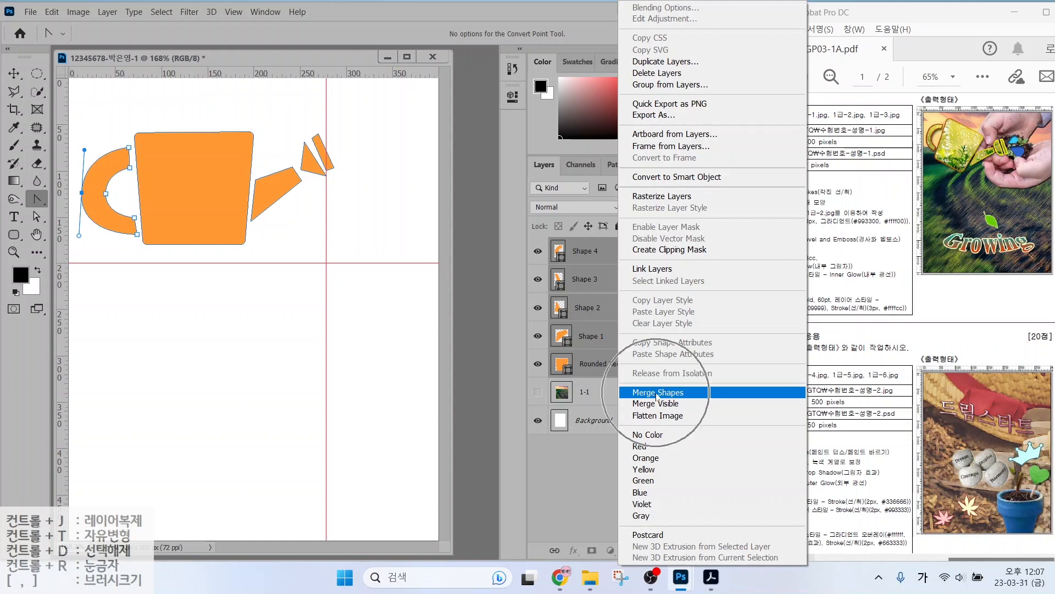
{"action": "left_click", "coordinate": [658, 394]}
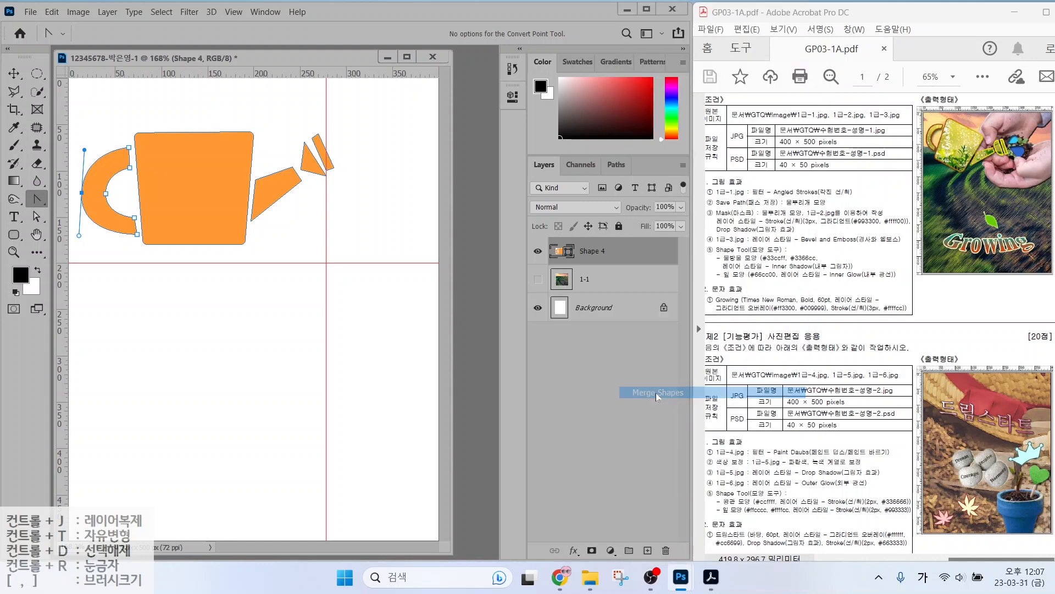
{"action": "left_click", "coordinate": [538, 256]}
Bend the spout piece's edge into a curve with the Convert Point Tool.
{"action": "left_click", "coordinate": [538, 257]}
{"action": "left_click", "coordinate": [538, 256]}
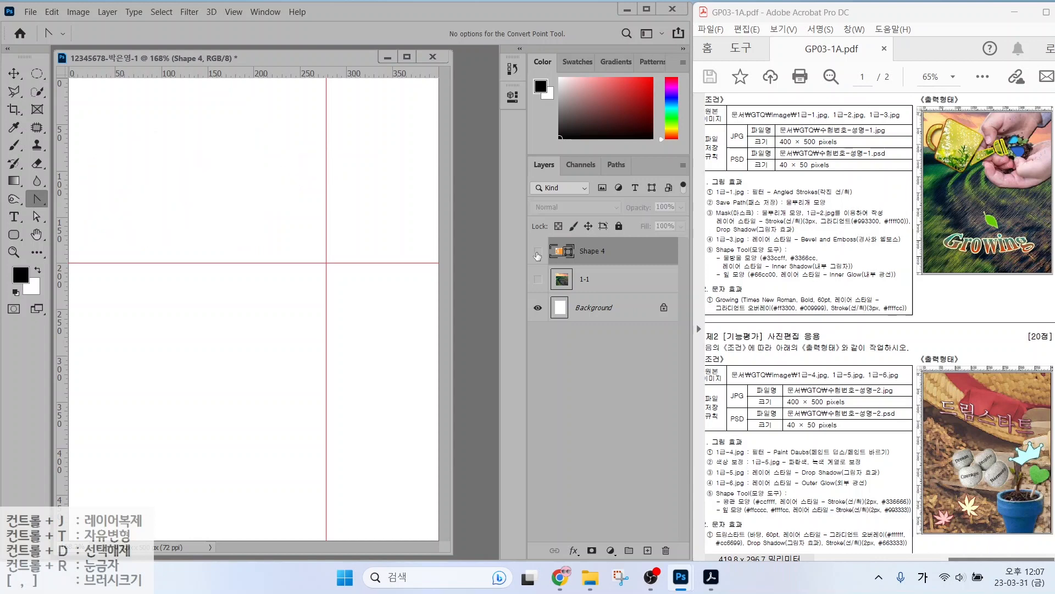
{"action": "left_click", "coordinate": [538, 256]}
{"action": "right_click", "coordinate": [38, 201]}
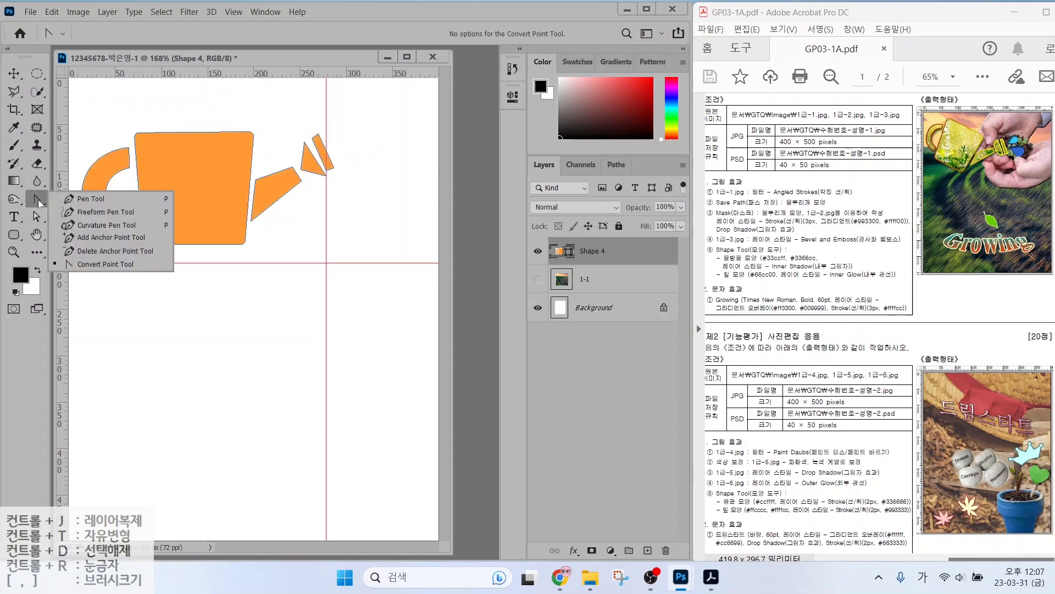
{"action": "left_click", "coordinate": [77, 261]}
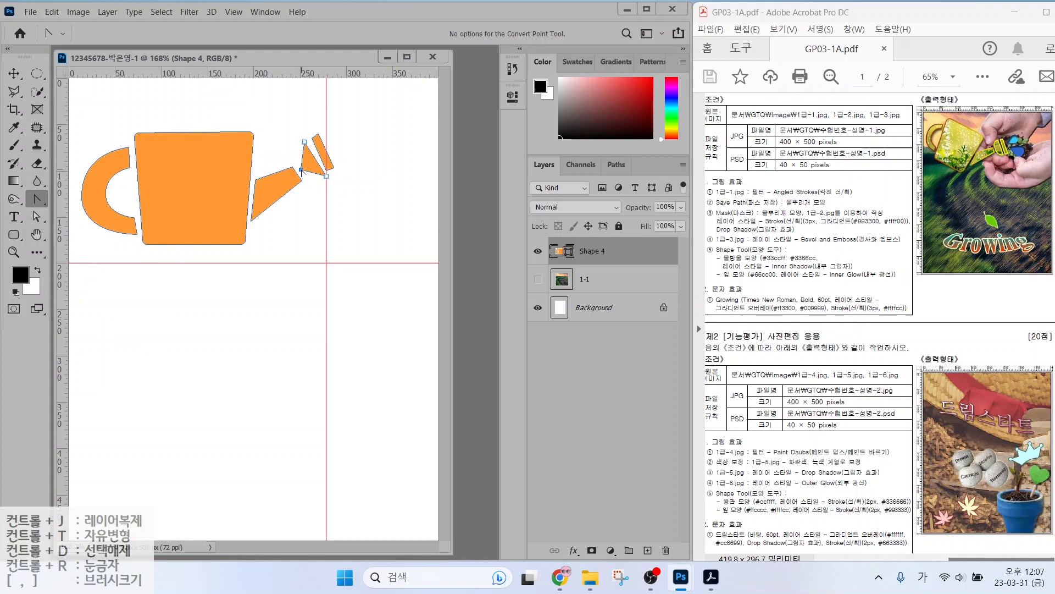
{"action": "left_click_drag", "start_coordinate": [301, 170], "coordinate": [310, 181]}
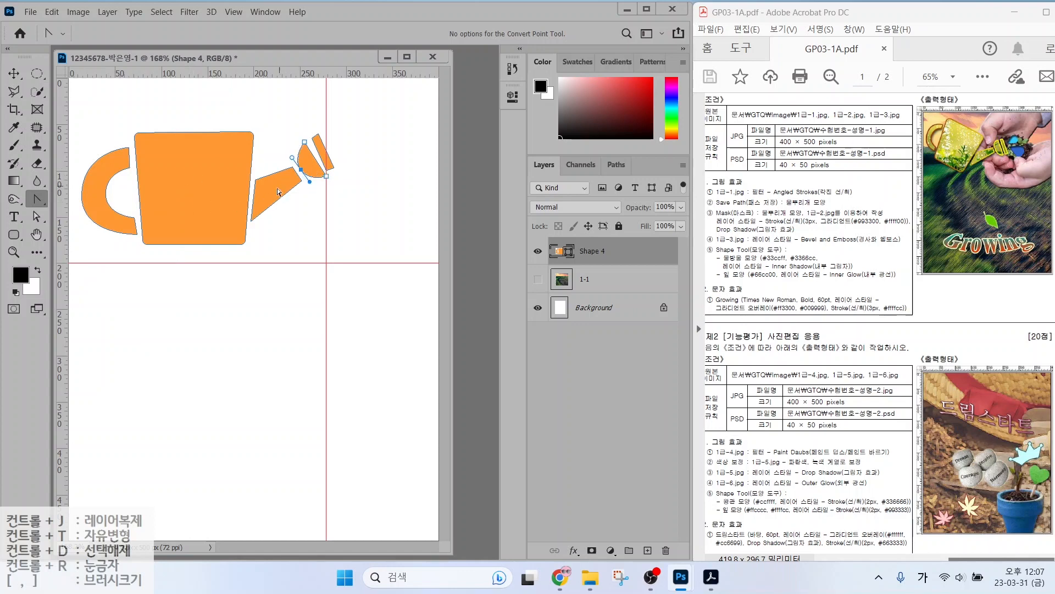
Stretch the slanted spout strip's lower corner to the right with Direct Selection.
{"action": "left_click", "coordinate": [38, 221]}
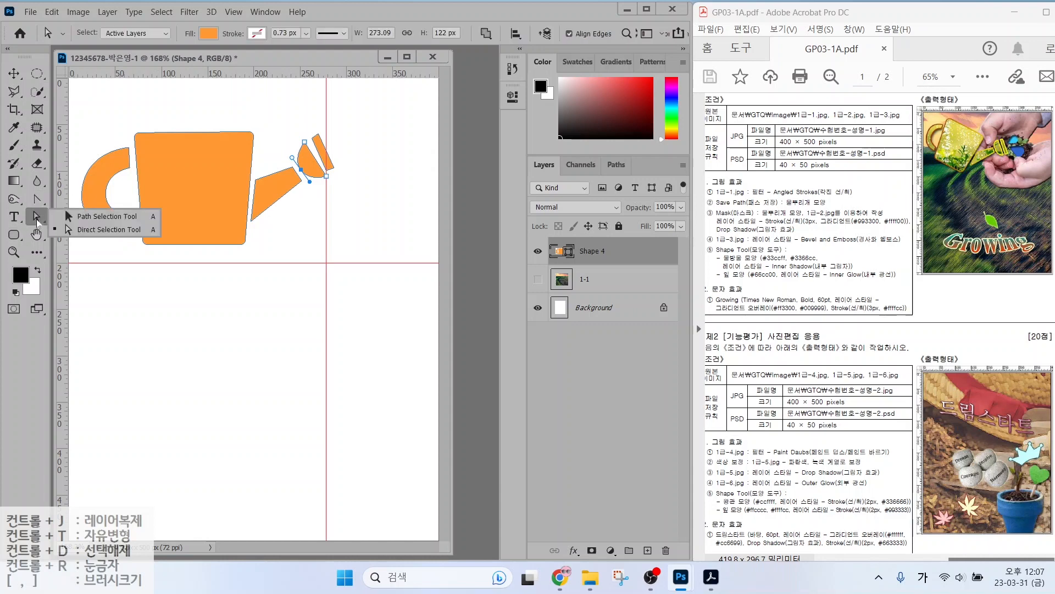
{"action": "left_click", "coordinate": [81, 230]}
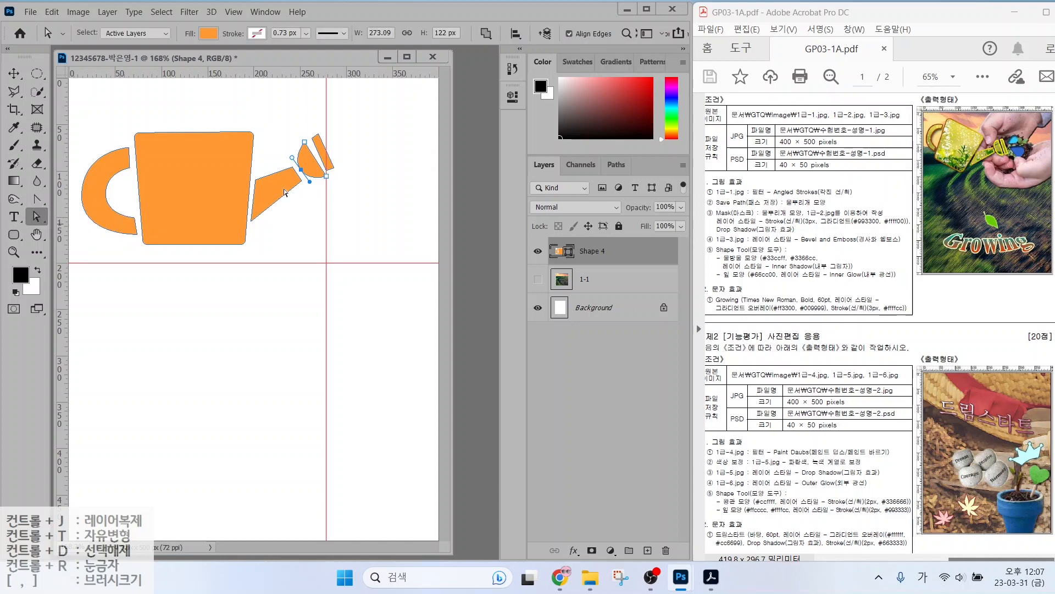
{"action": "left_click", "coordinate": [333, 168]}
{"action": "left_click_drag", "start_coordinate": [336, 172], "coordinate": [344, 171]}
{"action": "left_click", "coordinate": [351, 208]}
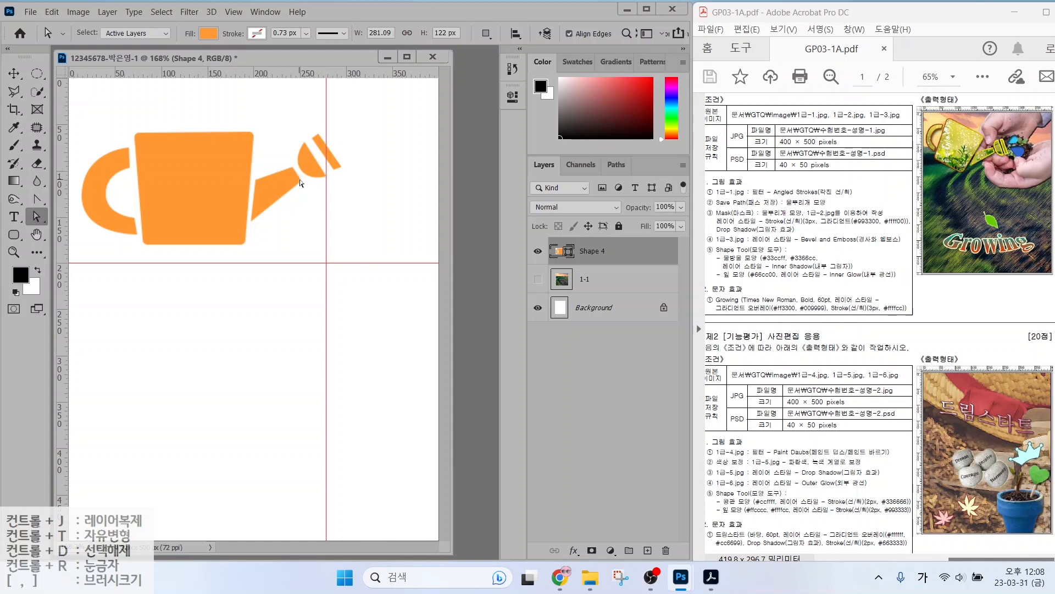
Reselect the Shape 4 layer and toggle its visibility to check the silhouette.
{"action": "left_click", "coordinate": [596, 278]}
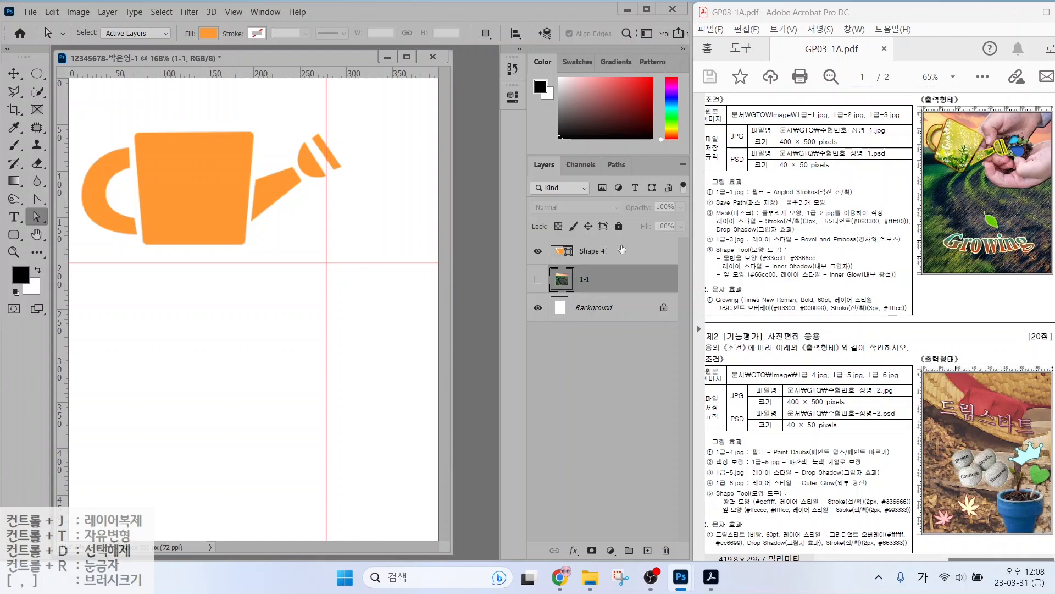
{"action": "left_click", "coordinate": [613, 253]}
{"action": "left_click", "coordinate": [538, 251]}
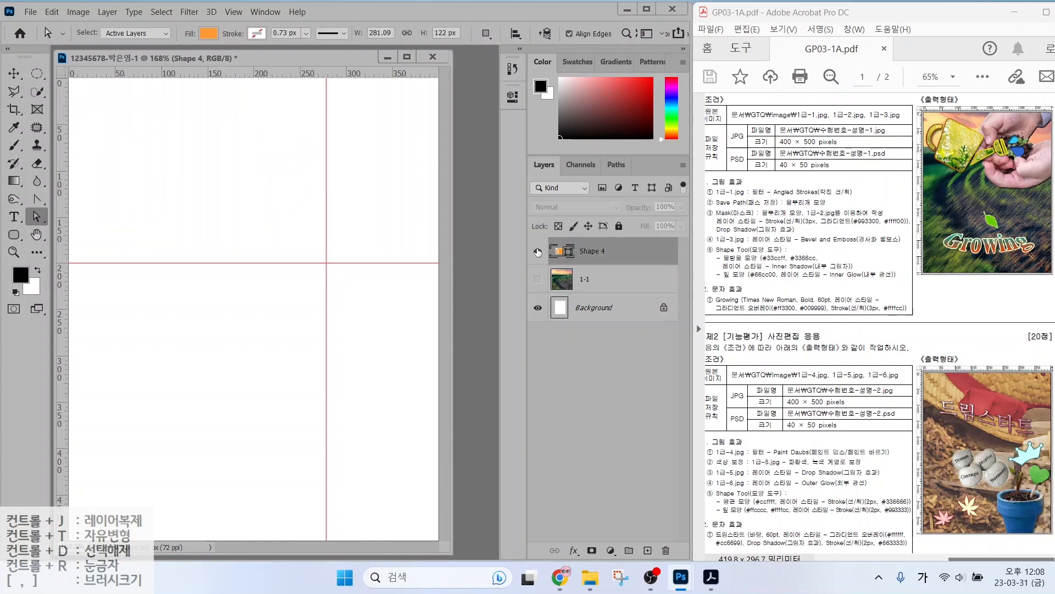
{"action": "left_click", "coordinate": [538, 252]}
{"action": "left_click", "coordinate": [538, 252]}
{"action": "left_click", "coordinate": [538, 251]}
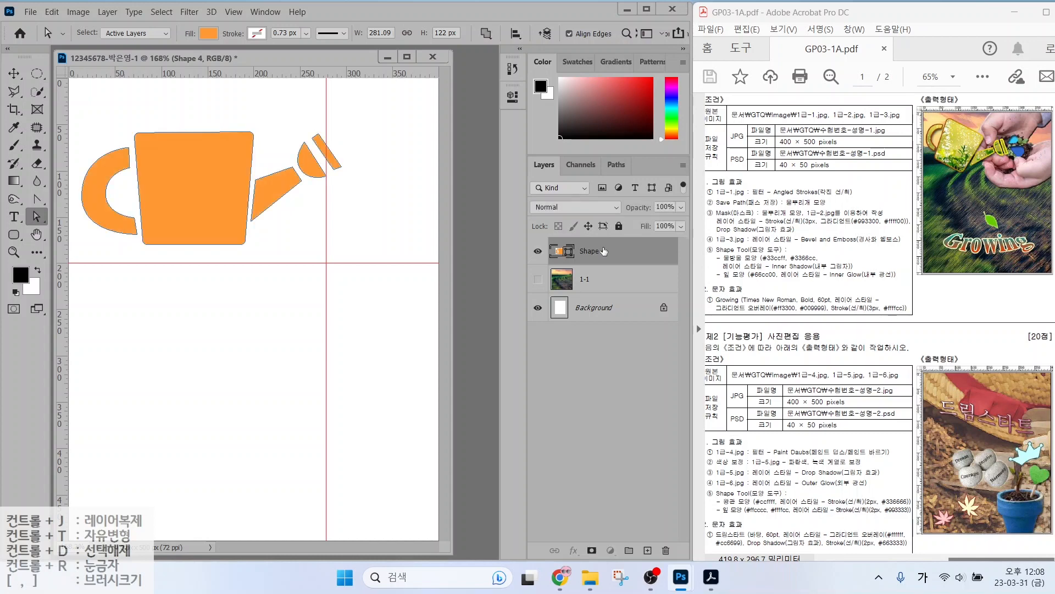
{"action": "left_click", "coordinate": [51, 12]}
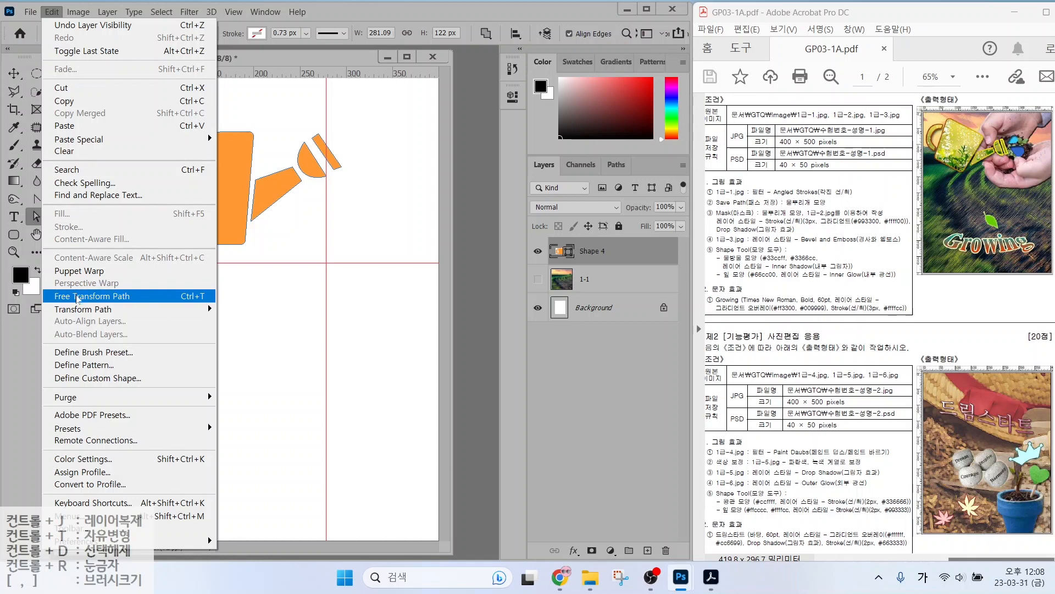
Scale the watering can to 89.16%, rotate it 28.67°, and move it down about 19 px.
{"action": "left_click", "coordinate": [189, 297]}
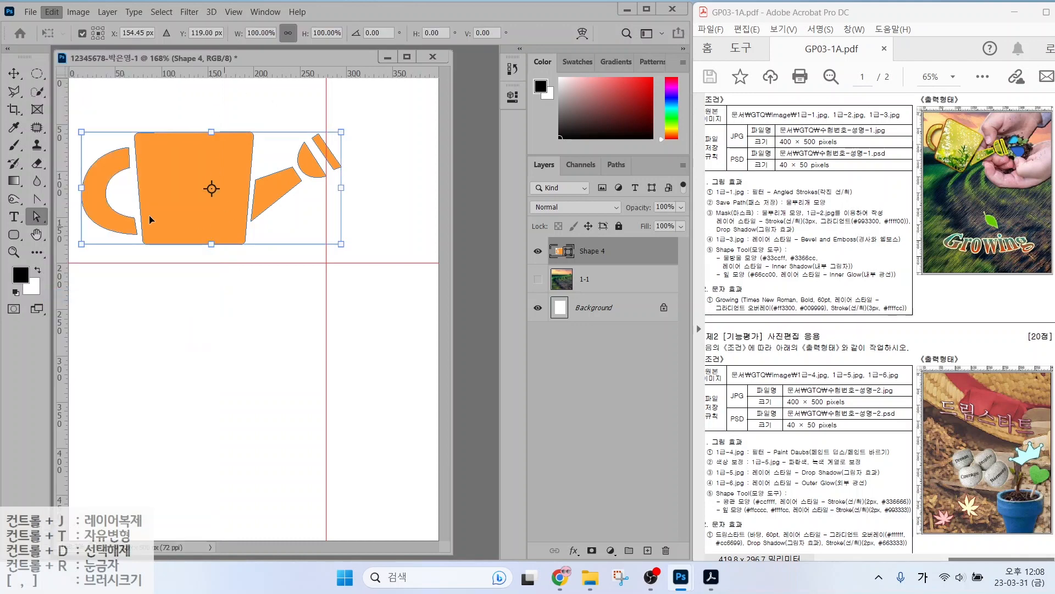
{"action": "left_click_drag", "start_coordinate": [342, 133], "coordinate": [317, 155]}
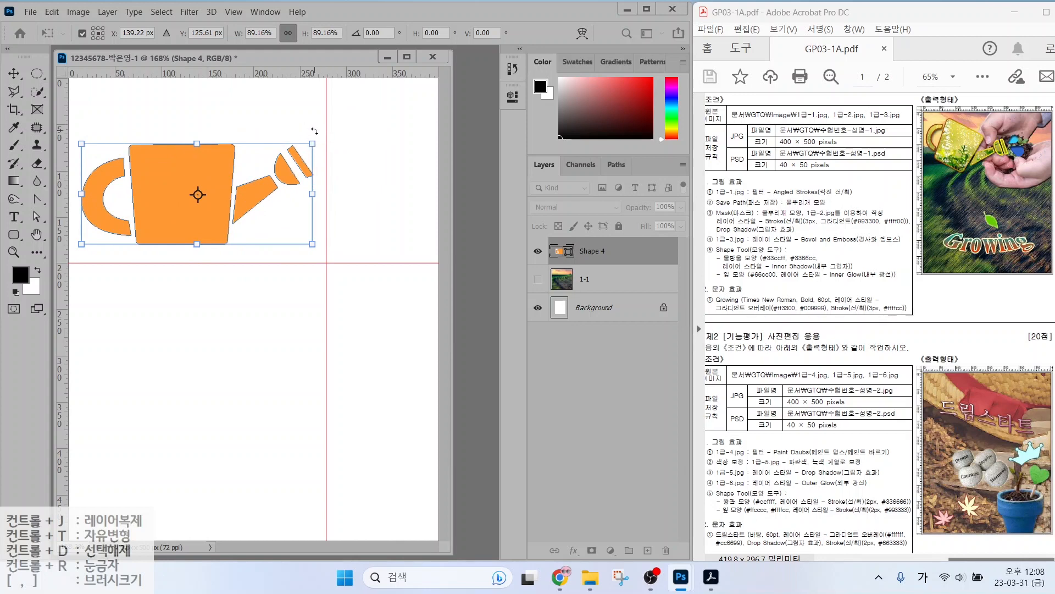
{"action": "left_click_drag", "start_coordinate": [314, 131], "coordinate": [307, 195]}
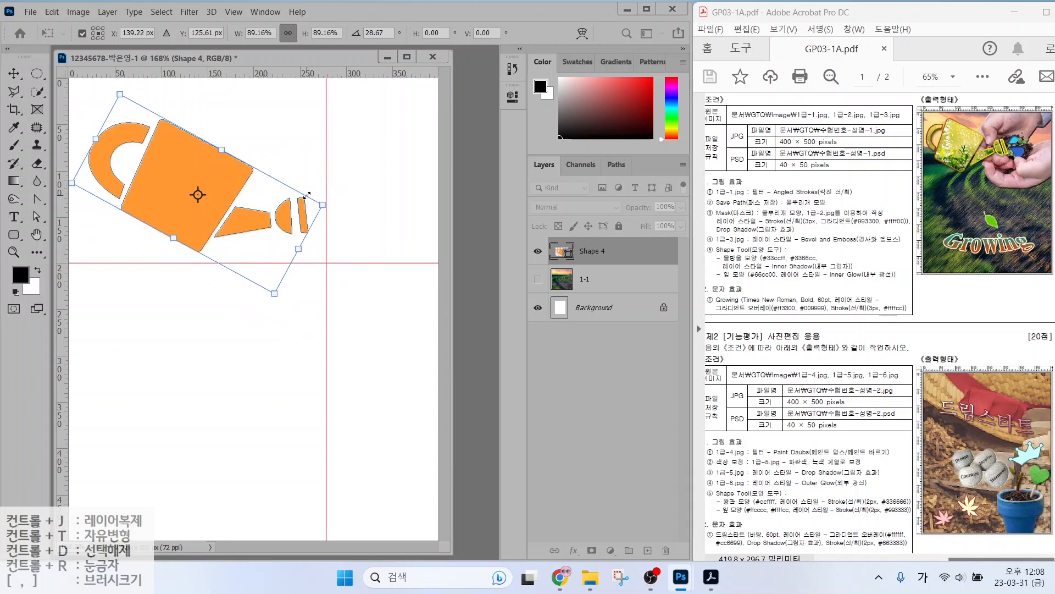
{"action": "left_click_drag", "start_coordinate": [224, 181], "coordinate": [256, 182]}
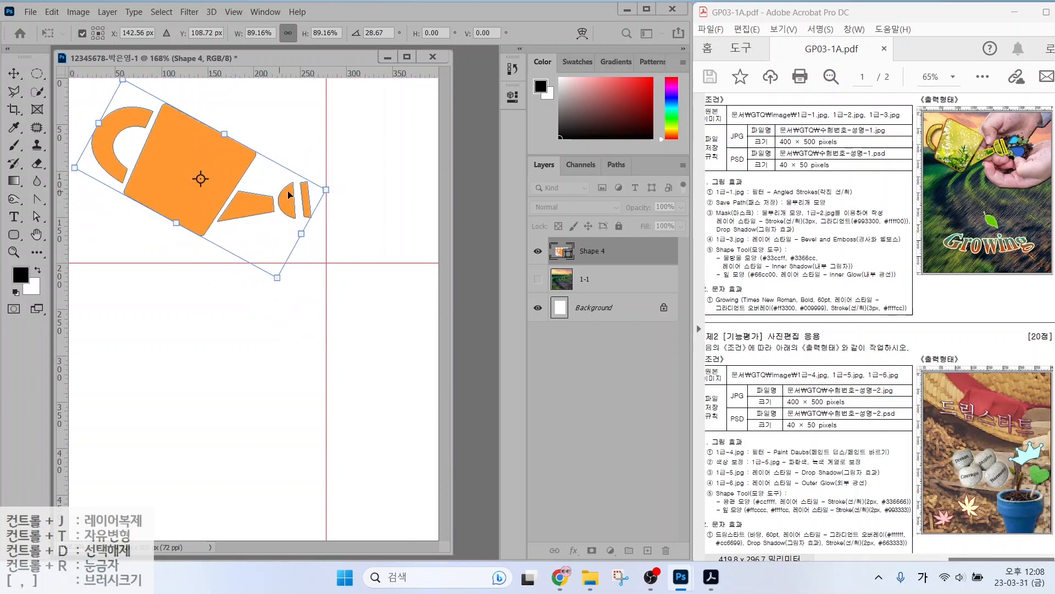
{"action": "key", "text": "Return"}
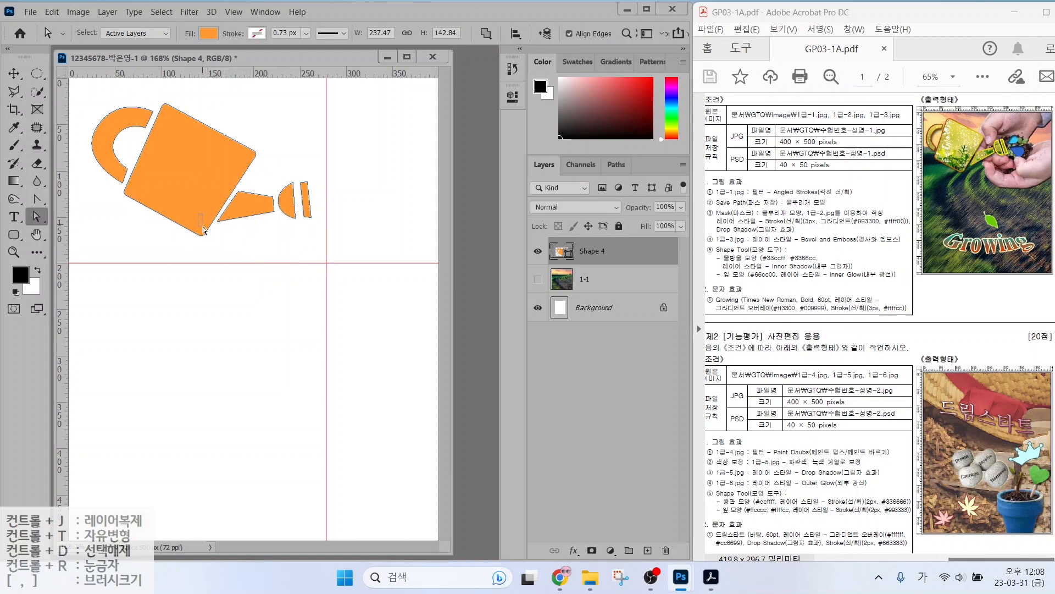
{"action": "key", "text": "Return"}
{"action": "key", "text": "v"}
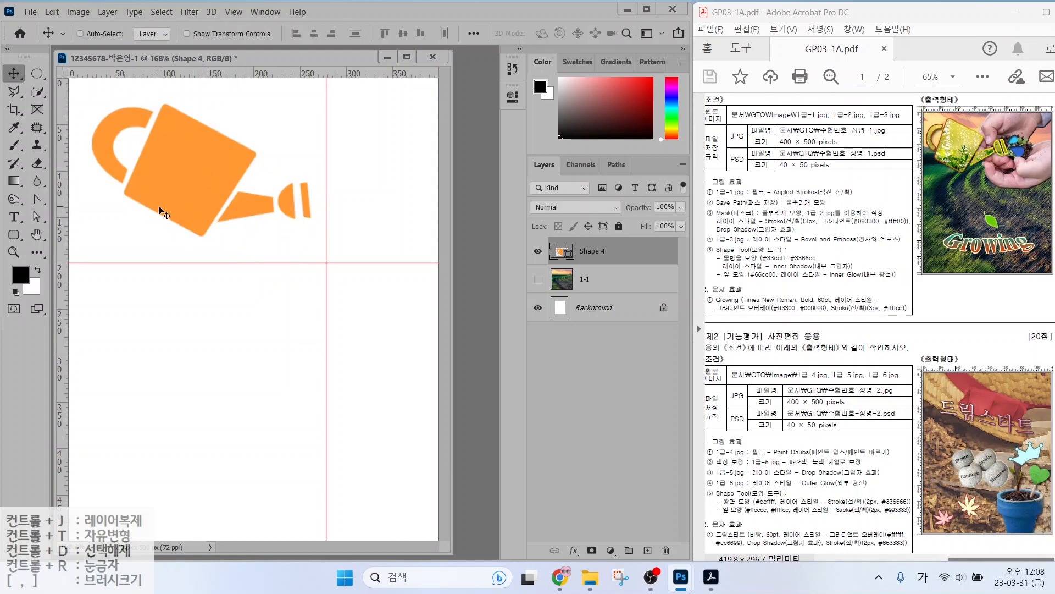
{"action": "left_click_drag", "start_coordinate": [173, 213], "coordinate": [174, 228]}
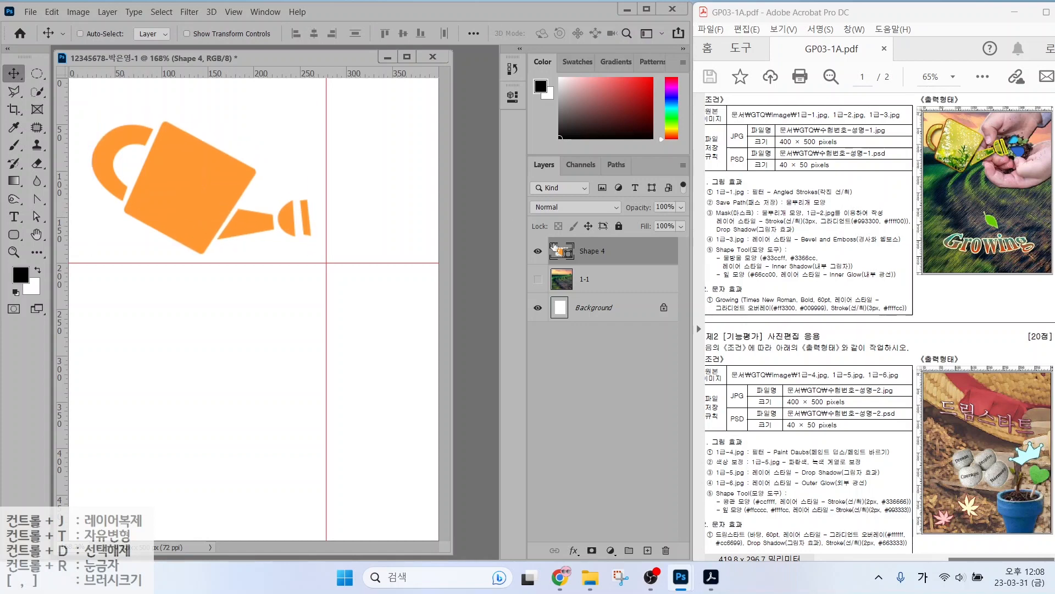
{"action": "left_click", "coordinate": [615, 164]}
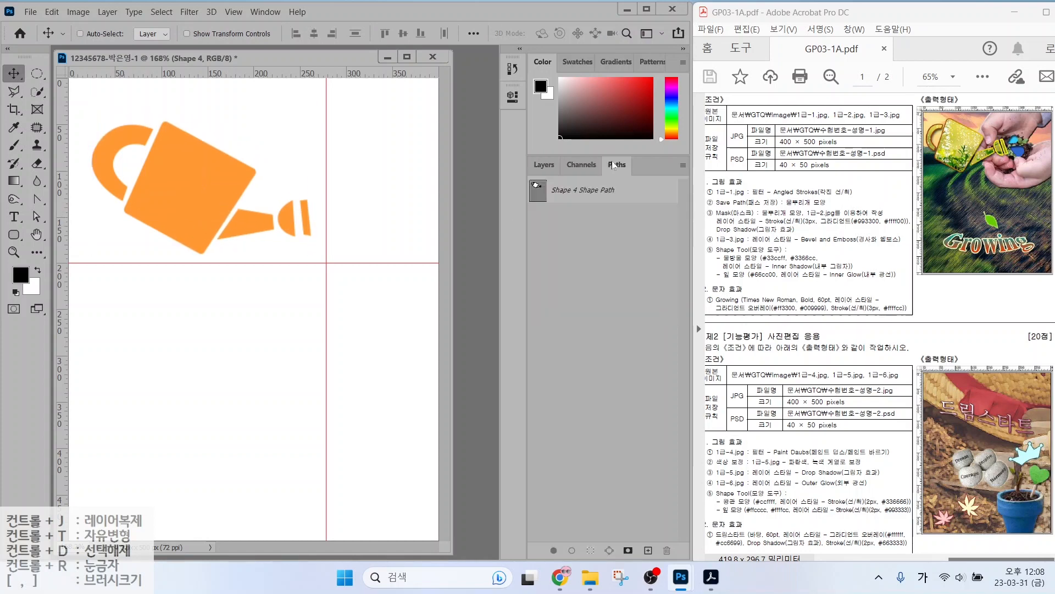
{"action": "left_click", "coordinate": [617, 199]}
{"action": "key", "text": "alt+2"}
{"action": "mouse_move", "coordinate": [634, 166]}
{"action": "left_mouse_down"}
{"action": "mouse_move", "coordinate": [601, 172]}
{"action": "mouse_move", "coordinate": [617, 146]}
{"action": "mouse_move", "coordinate": [634, 168]}
{"action": "mouse_move", "coordinate": [672, 174]}
{"action": "mouse_move", "coordinate": [693, 174]}
{"action": "left_mouse_up"}
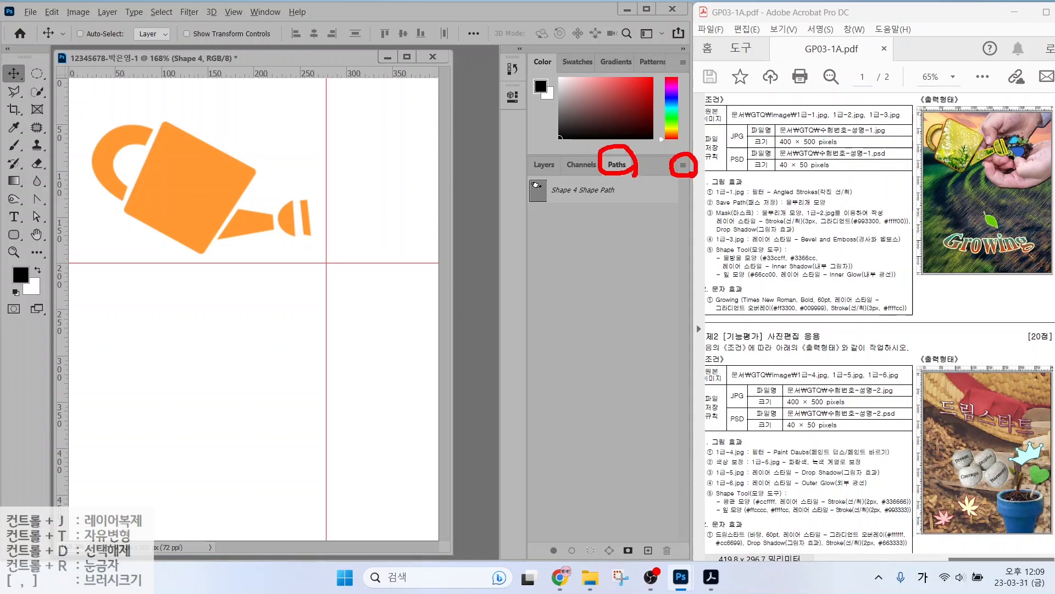
{"action": "key", "text": "Escape"}
{"action": "left_click", "coordinate": [684, 166]}
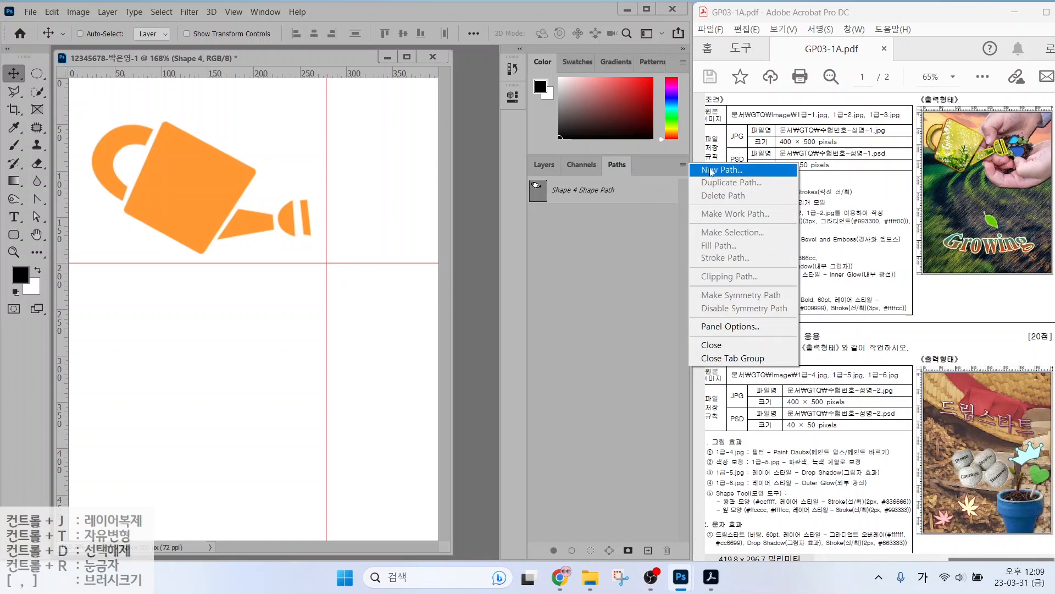
{"action": "left_click", "coordinate": [643, 191]}
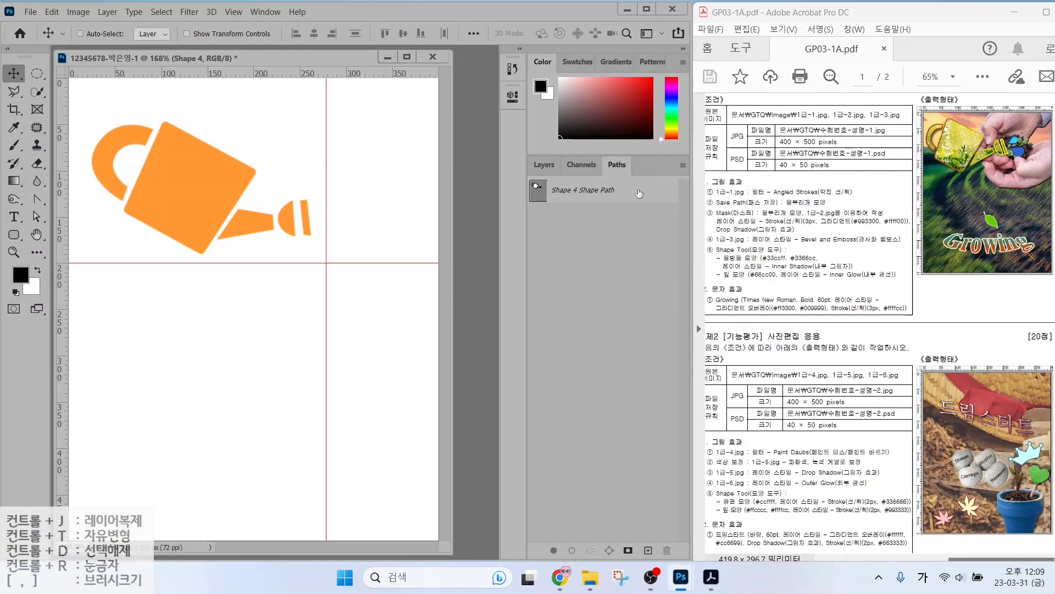
{"action": "left_click", "coordinate": [637, 193]}
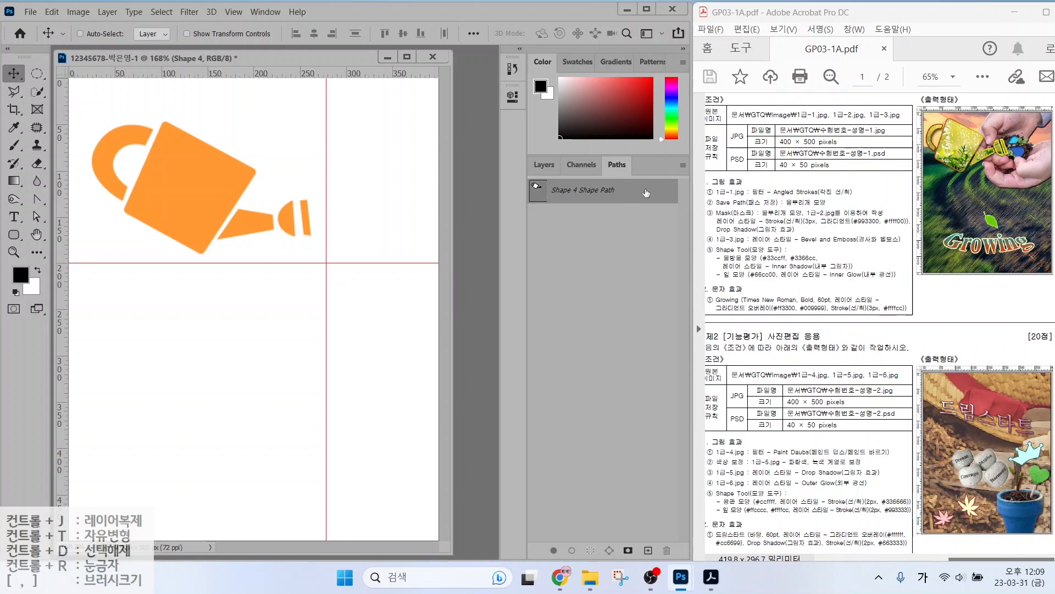
{"action": "key", "text": "ctrl"}
{"action": "double_click", "coordinate": [640, 192]}
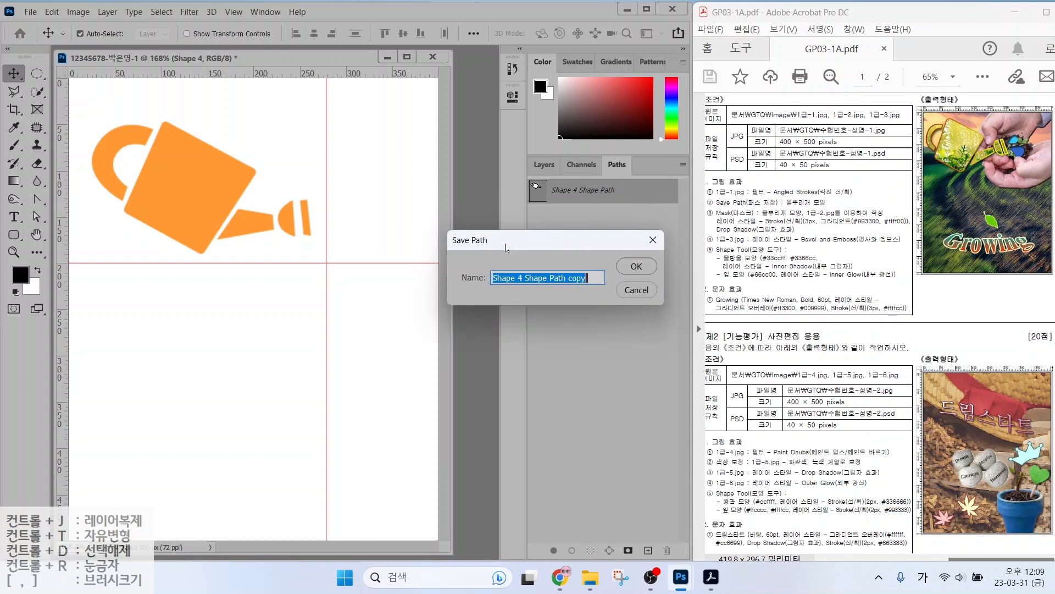
{"action": "left_click", "coordinate": [653, 239]}
Save the Shape 4 path in the Paths panel under the name '물뿌리개 모양'.
{"action": "left_click", "coordinate": [542, 165]}
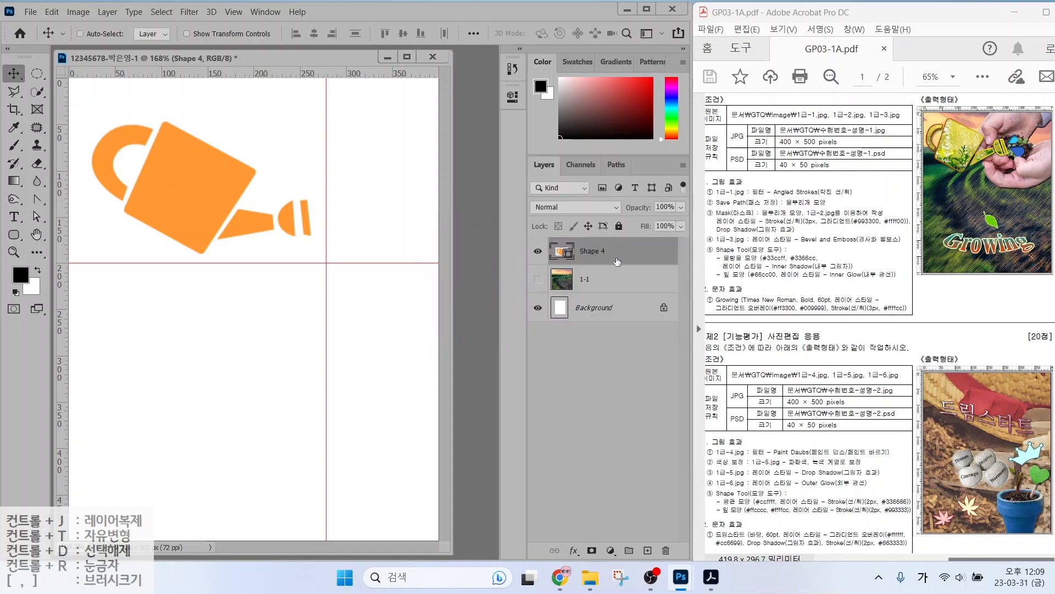
{"action": "left_click", "coordinate": [626, 281]}
{"action": "left_click", "coordinate": [617, 253]}
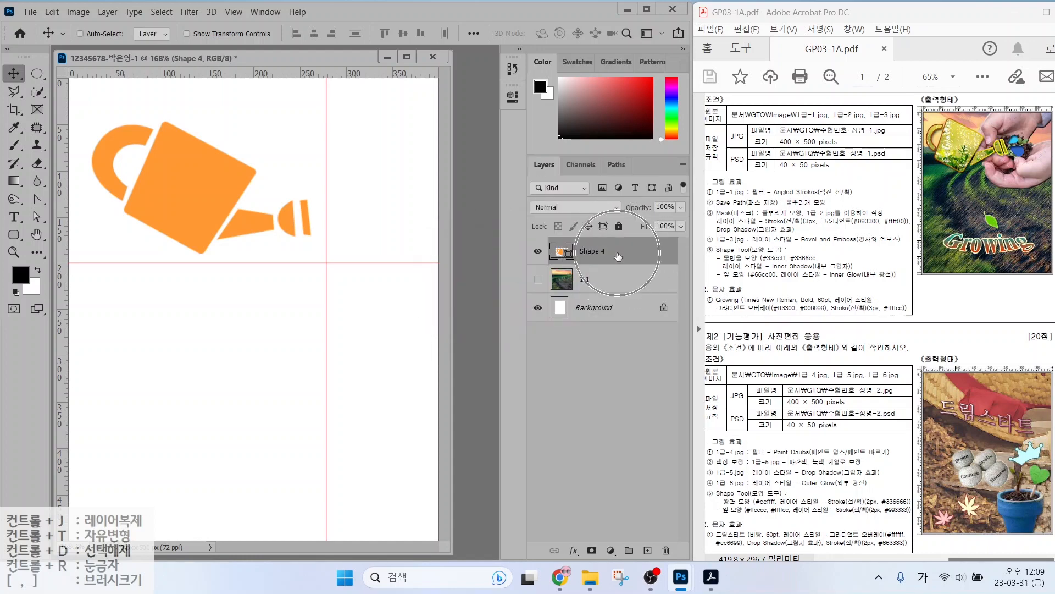
{"action": "left_click", "coordinate": [614, 166]}
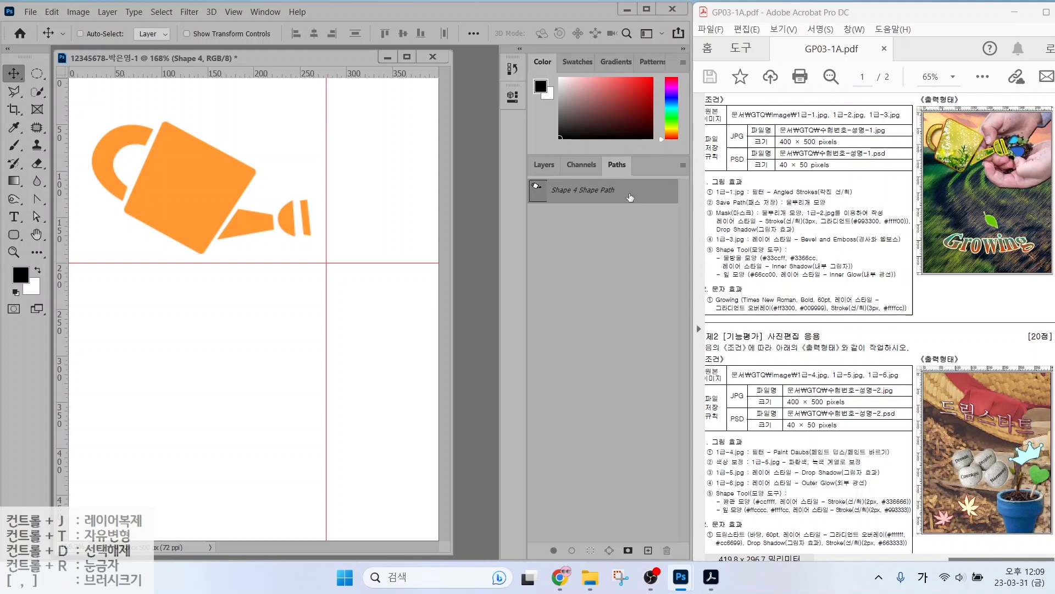
{"action": "left_click", "coordinate": [683, 165]}
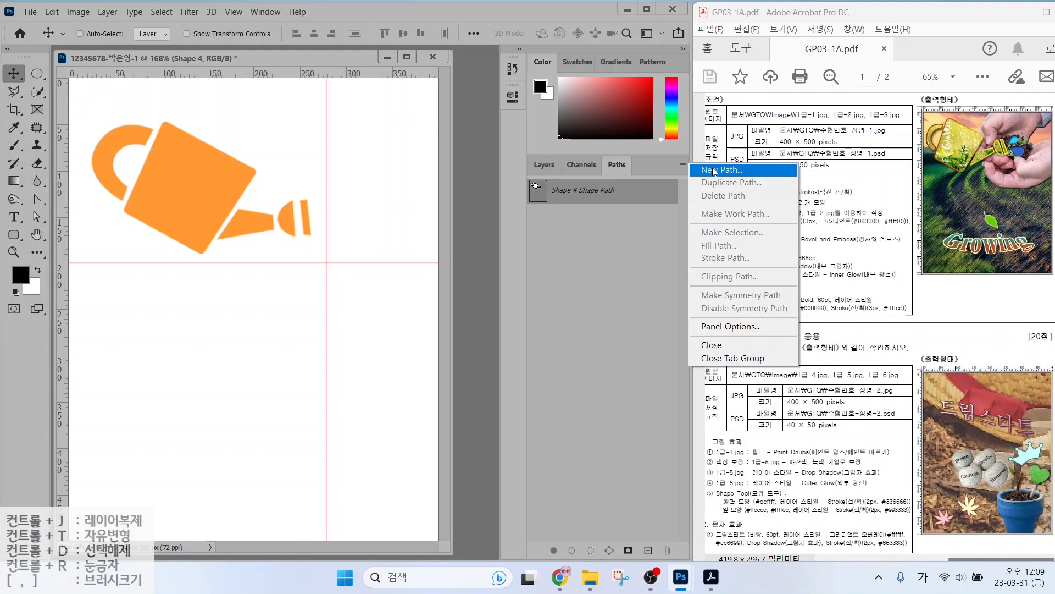
{"action": "left_click", "coordinate": [640, 194]}
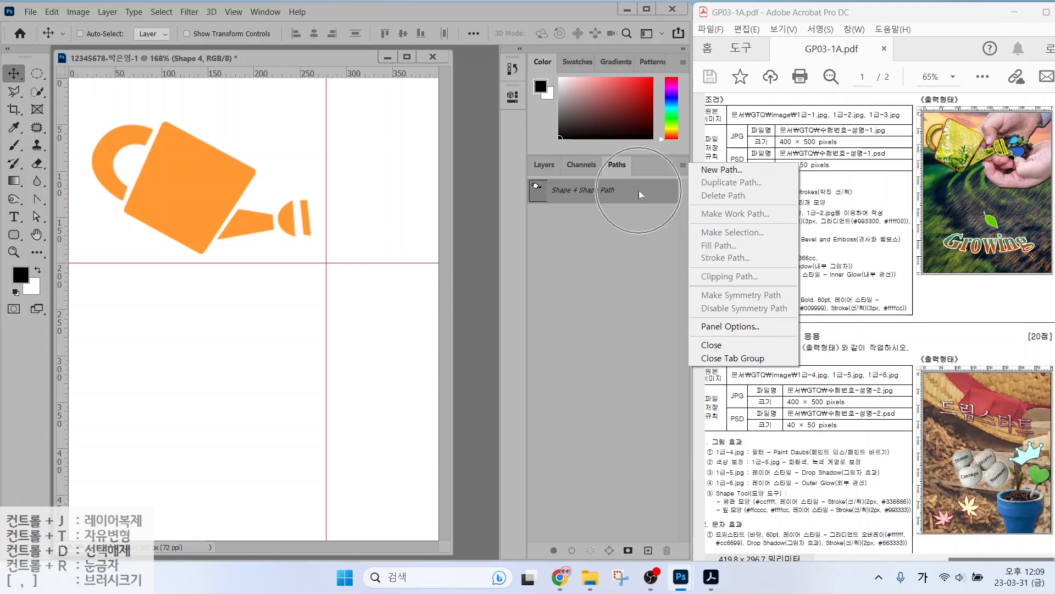
{"action": "left_click", "coordinate": [642, 192]}
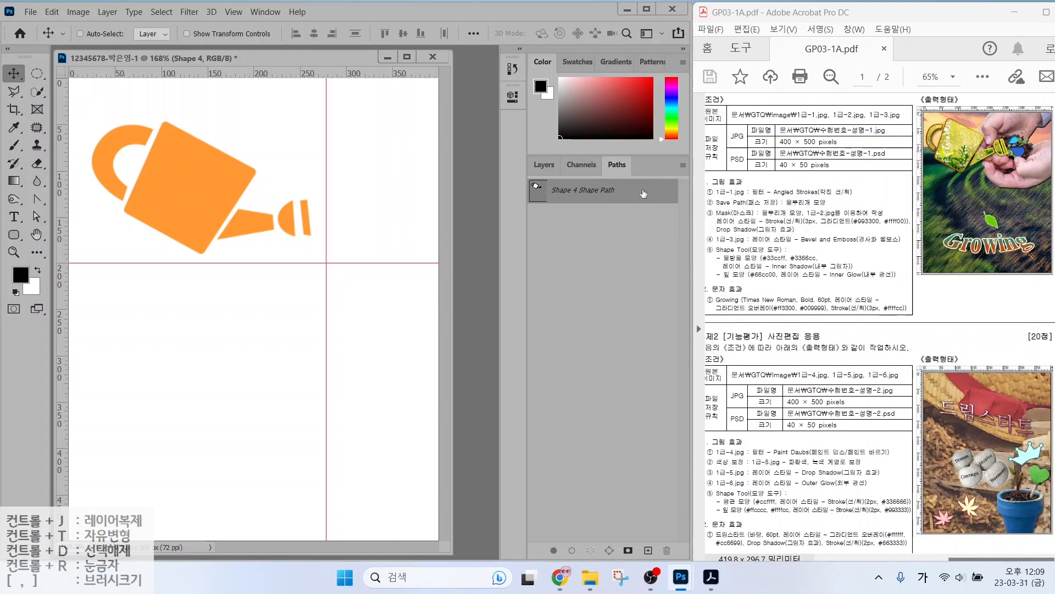
{"action": "double_click", "coordinate": [644, 193]}
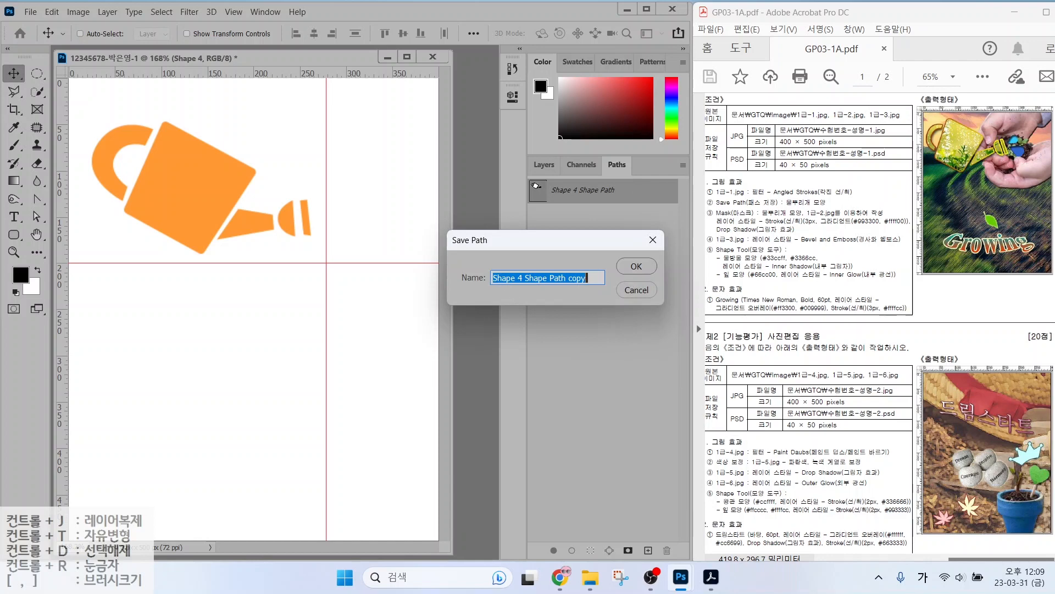
{"action": "type", "text": "물뿌리개 모양"}
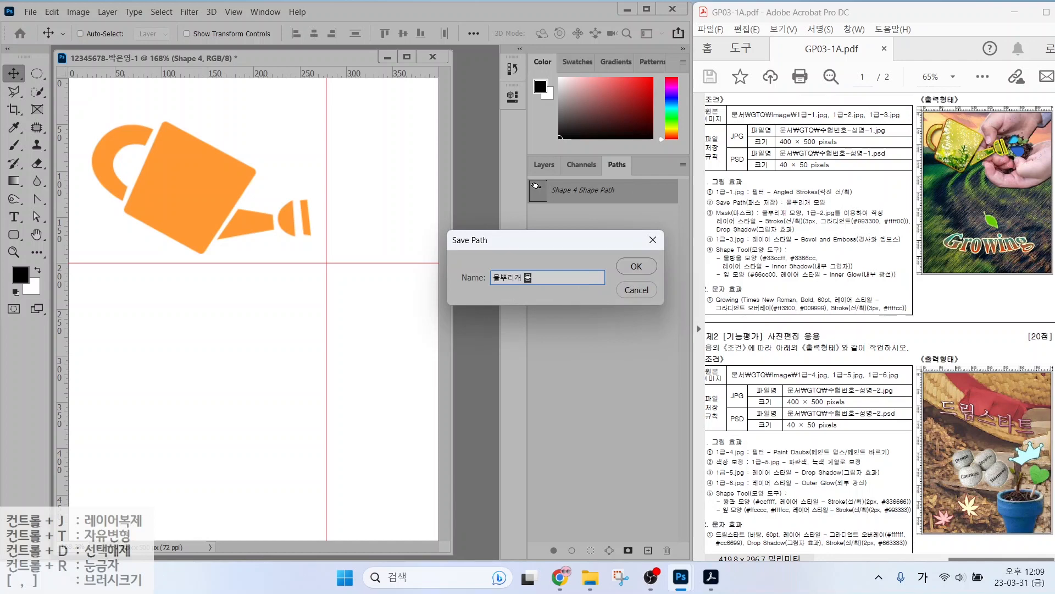
{"action": "key", "text": "Return"}
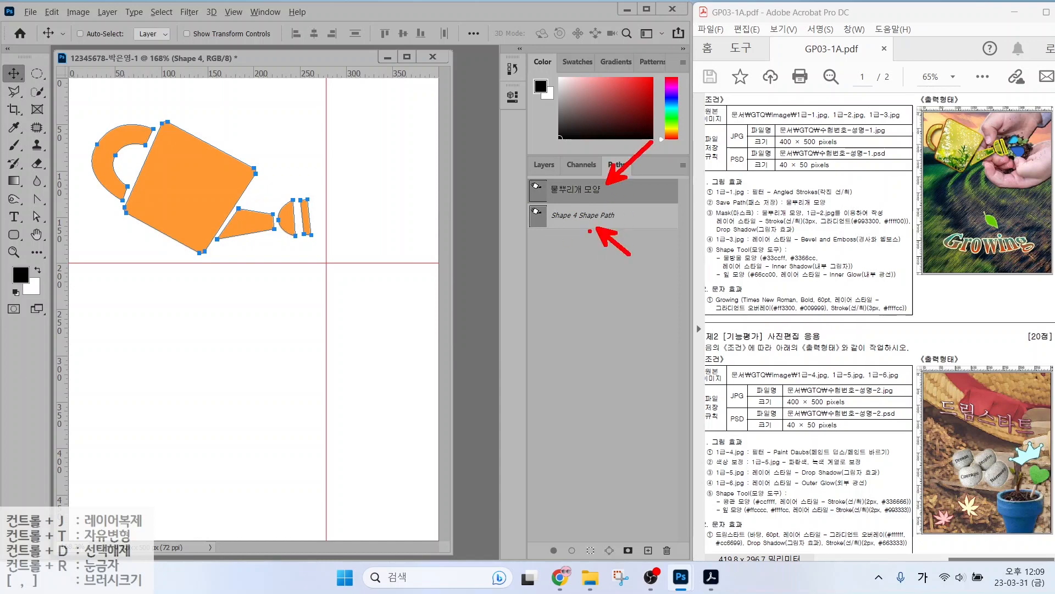
Deselect the 물뿌리개 모양 path to hide its outline and return to Layers.
{"action": "left_click", "coordinate": [575, 272]}
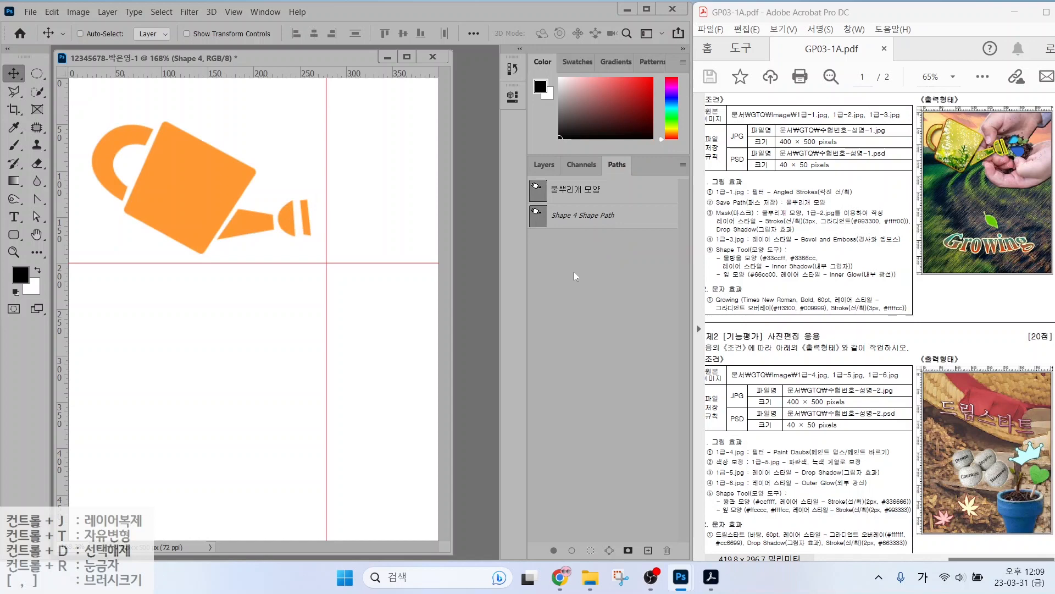
{"action": "left_click", "coordinate": [610, 194]}
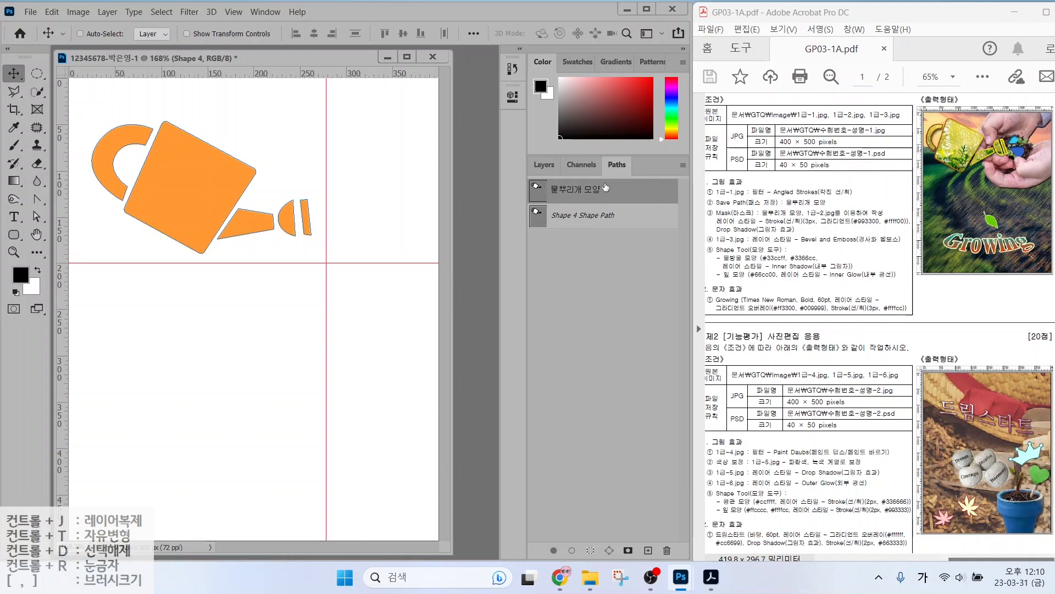
{"action": "left_click", "coordinate": [618, 193]}
{"action": "left_click", "coordinate": [598, 254]}
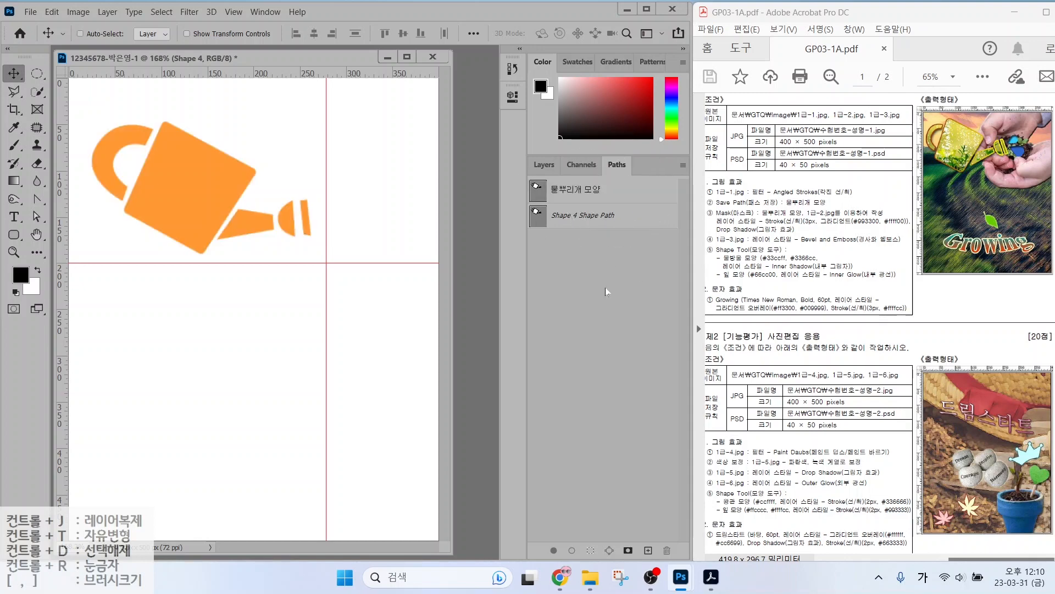
{"action": "left_click", "coordinate": [545, 164]}
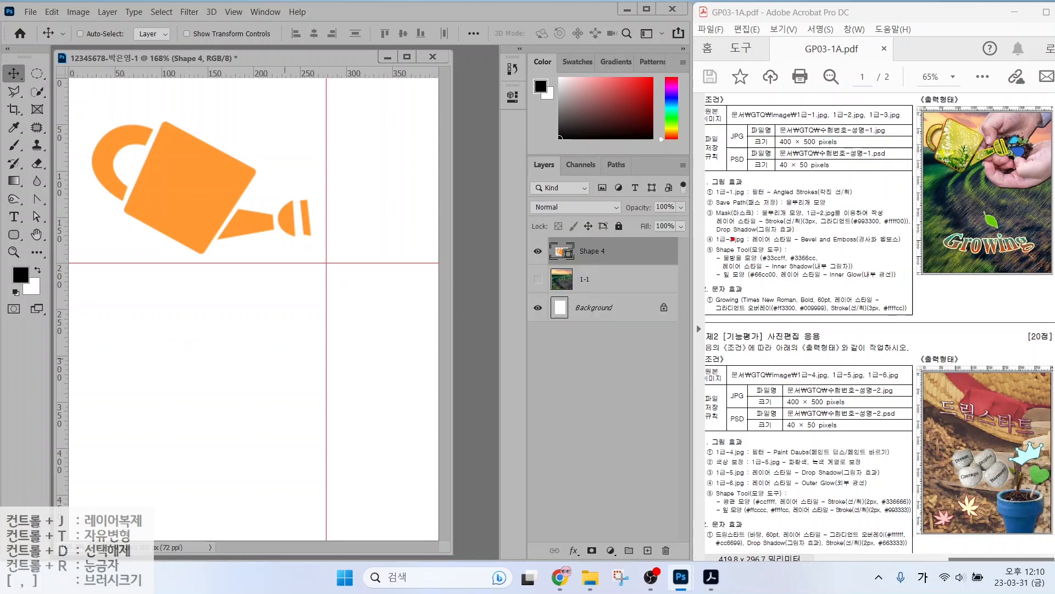
Underline the layer style requirement on the task sheet, clear the marks, and show the File menu.
{"action": "left_click_drag", "start_coordinate": [719, 218], "coordinate": [781, 219]}
{"action": "key", "text": "Escape"}
{"action": "key", "text": "ctrl"}
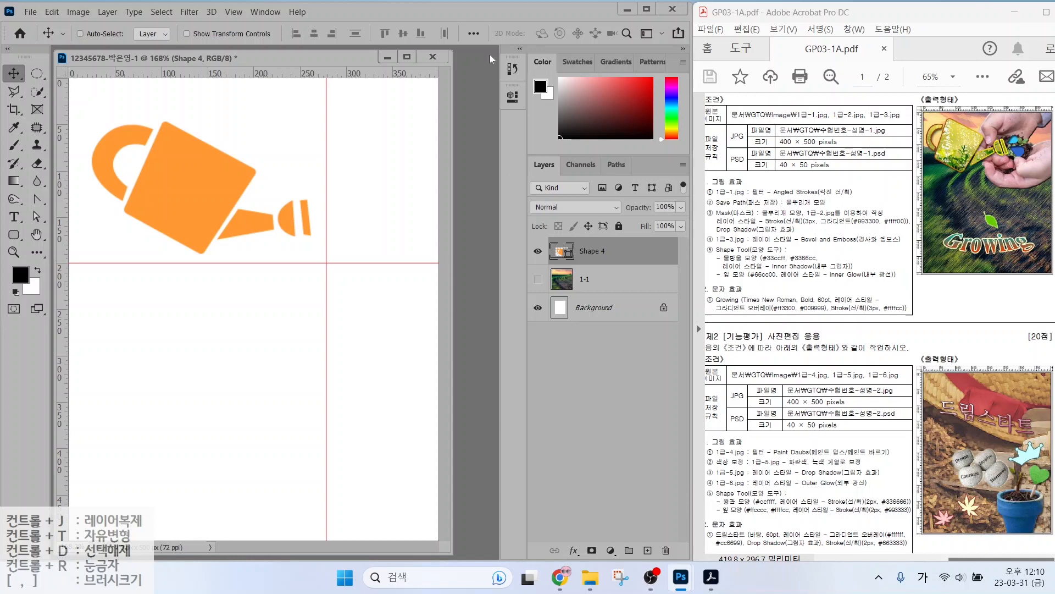
{"action": "left_click", "coordinate": [30, 12]}
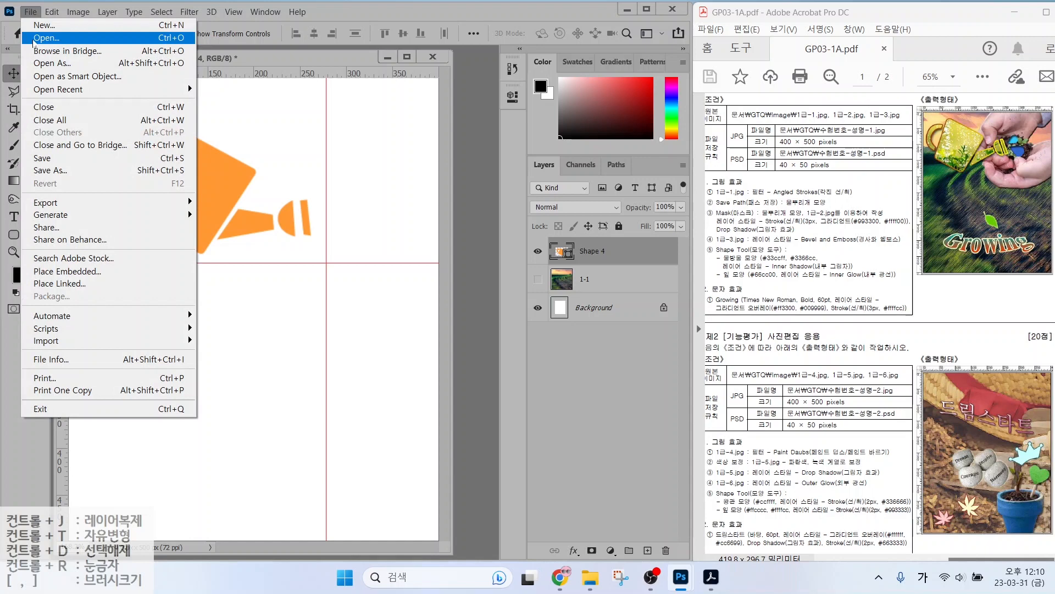
Reposition the document window and open the 1급-2.jpg photo.
{"action": "left_click", "coordinate": [261, 52]}
{"action": "mouse_move", "coordinate": [259, 58]}
{"action": "left_mouse_down"}
{"action": "mouse_move", "coordinate": [313, 97]}
{"action": "mouse_move", "coordinate": [290, 68]}
{"action": "mouse_move", "coordinate": [264, 59]}
{"action": "left_mouse_up"}
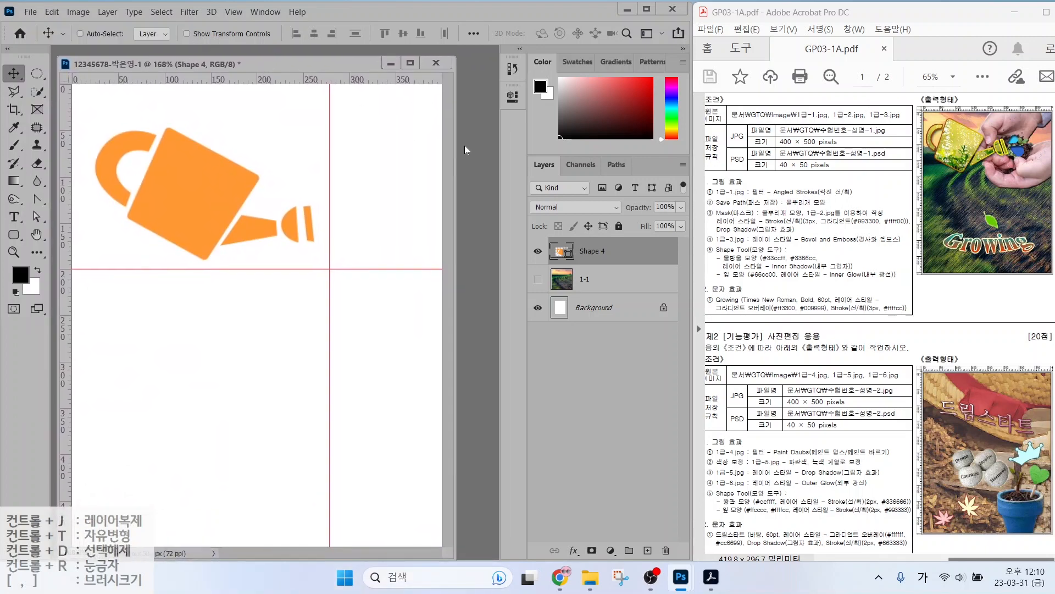
{"action": "key", "text": "ctrl"}
{"action": "double_click", "coordinate": [470, 142]}
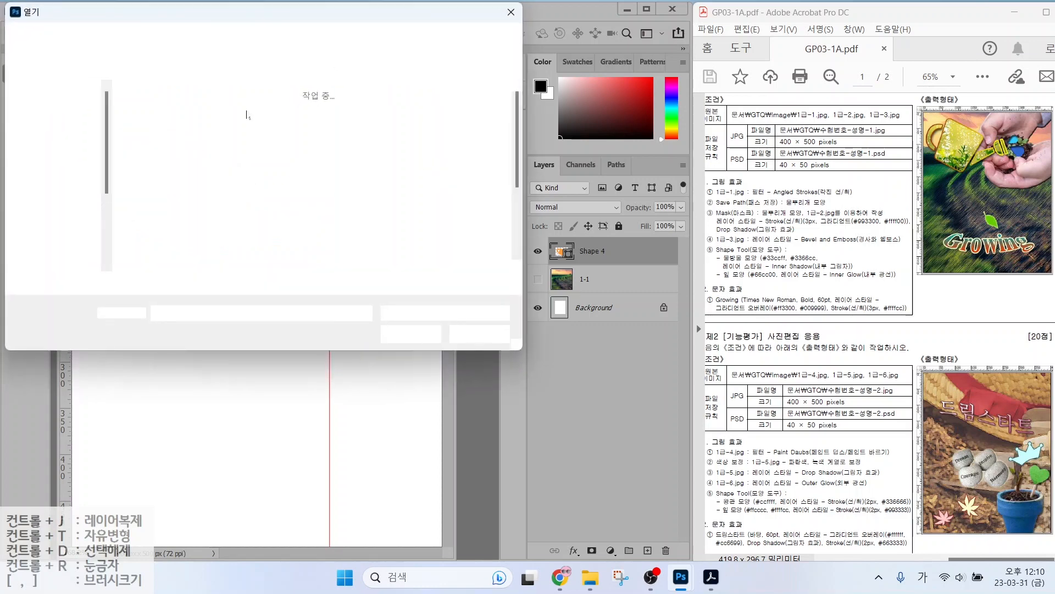
{"action": "left_click", "coordinate": [254, 130]}
{"action": "double_click", "coordinate": [253, 129]}
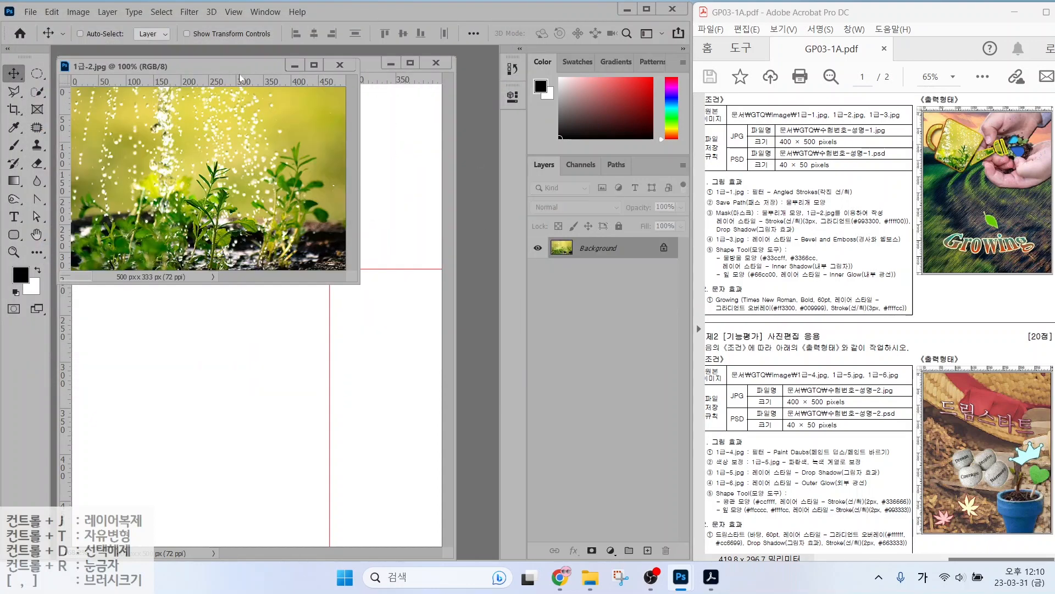
Drag the 1급-2.jpg photo into the watering-can document and close its window.
{"action": "left_click_drag", "start_coordinate": [212, 75], "coordinate": [364, 147]}
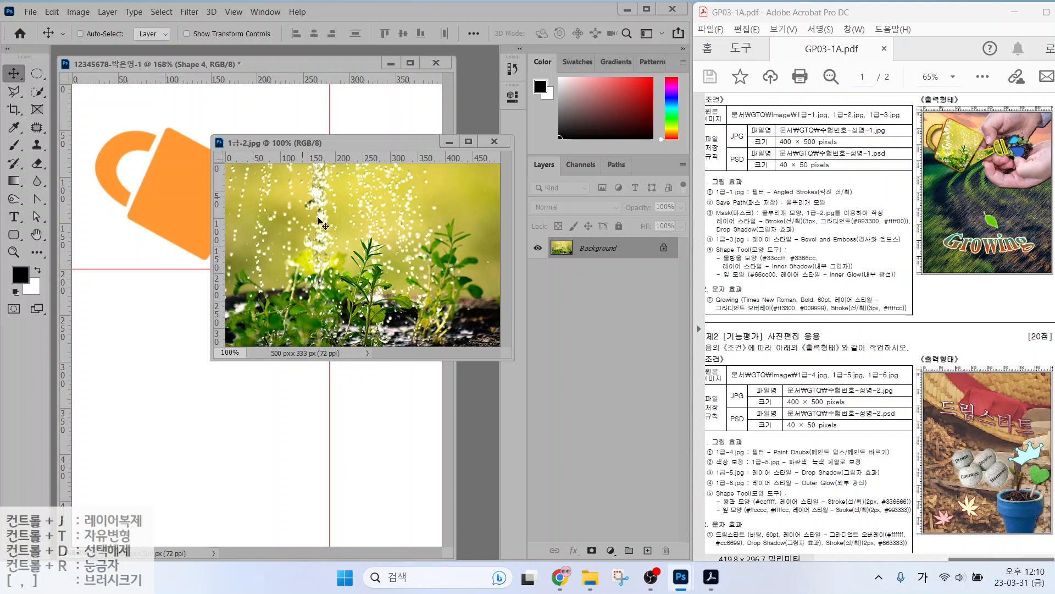
{"action": "left_click_drag", "start_coordinate": [374, 266], "coordinate": [273, 226]}
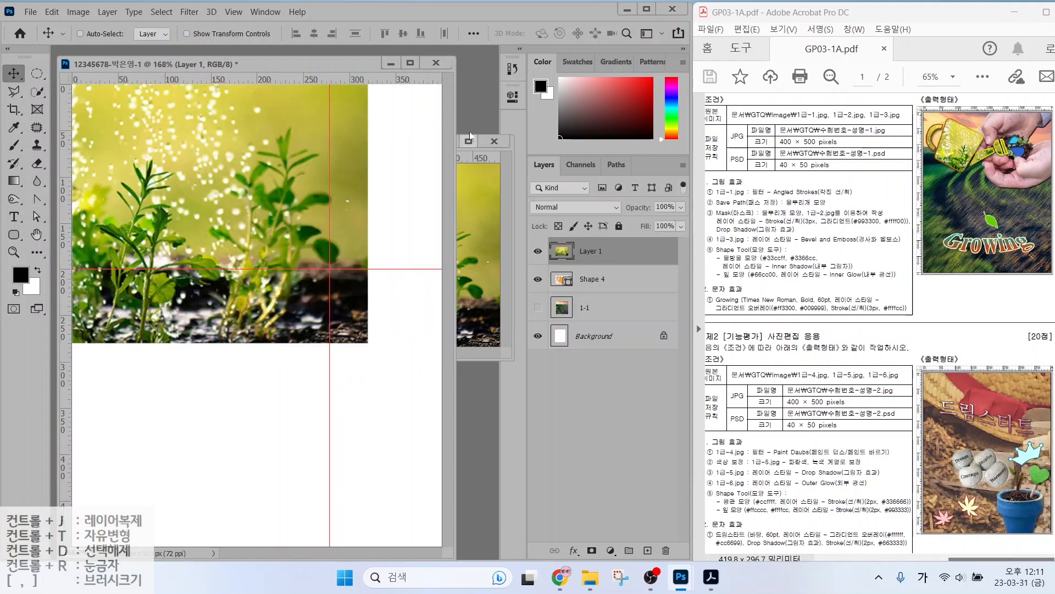
{"action": "left_click", "coordinate": [493, 143]}
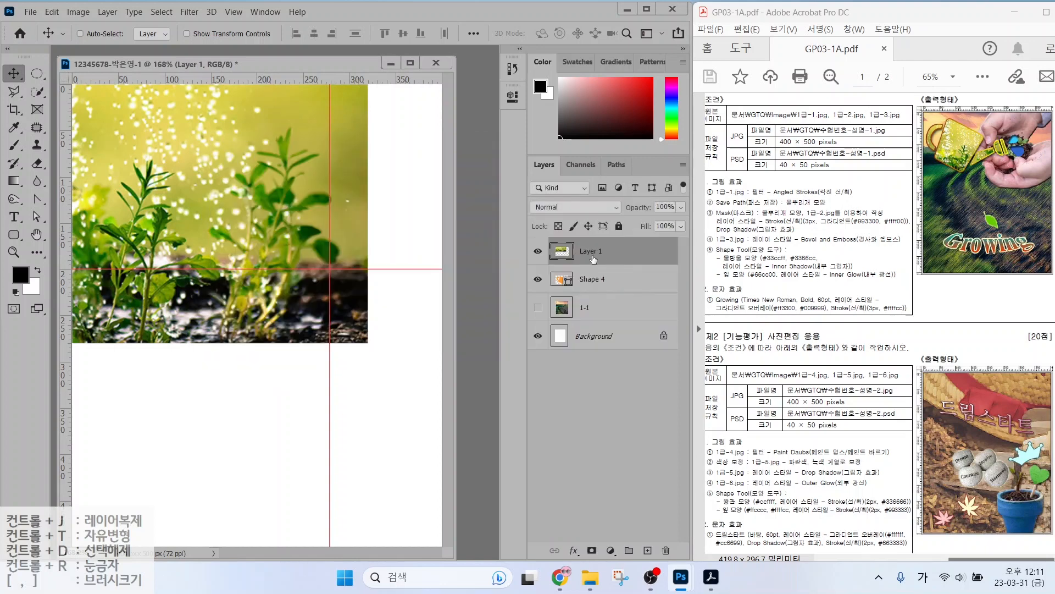
Rename Layer 1 to '1-2'.
{"action": "double_click", "coordinate": [592, 252]}
{"action": "type", "text": "1-2"}
{"action": "key", "text": "Return"}
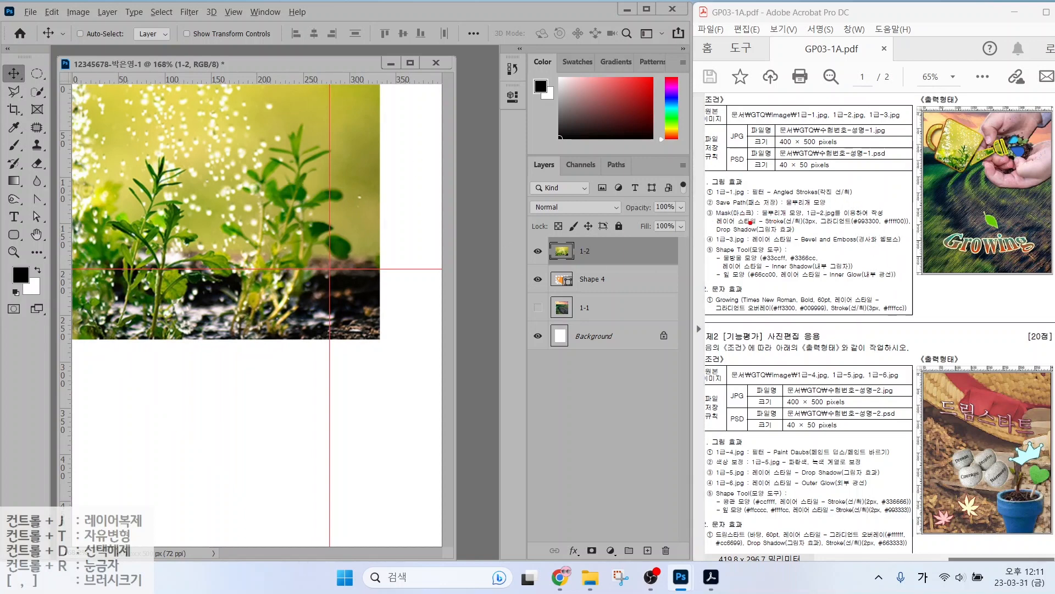
Mark the Shape 4 and 1-2 layers on screen, then clear the annotations.
{"action": "left_click_drag", "start_coordinate": [536, 268], "coordinate": [660, 300]}
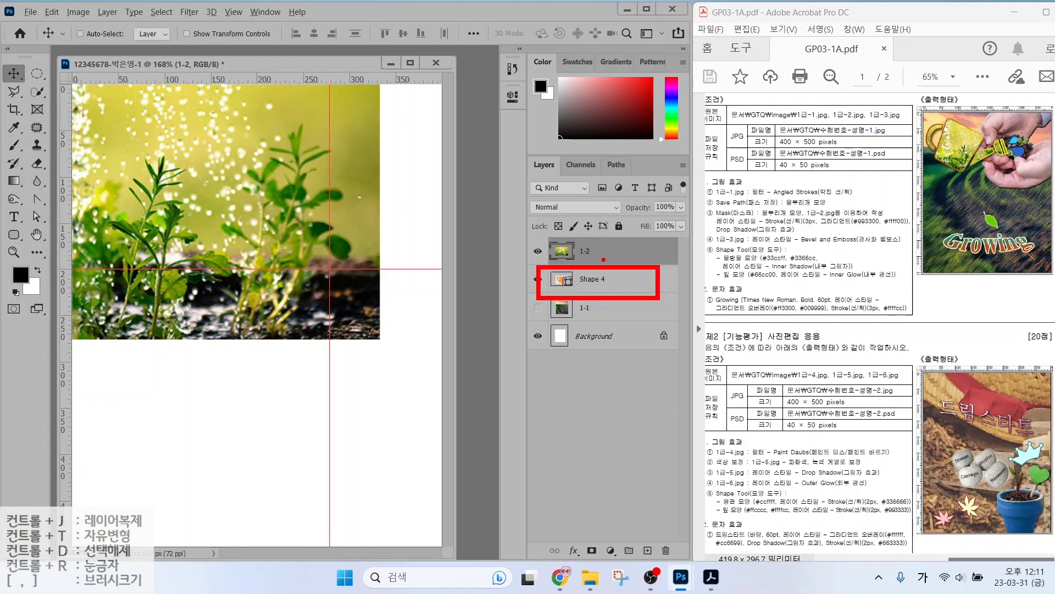
{"action": "mouse_move", "coordinate": [536, 231]}
{"action": "left_mouse_down"}
{"action": "mouse_move", "coordinate": [640, 260]}
{"action": "mouse_move", "coordinate": [675, 254]}
{"action": "left_mouse_up"}
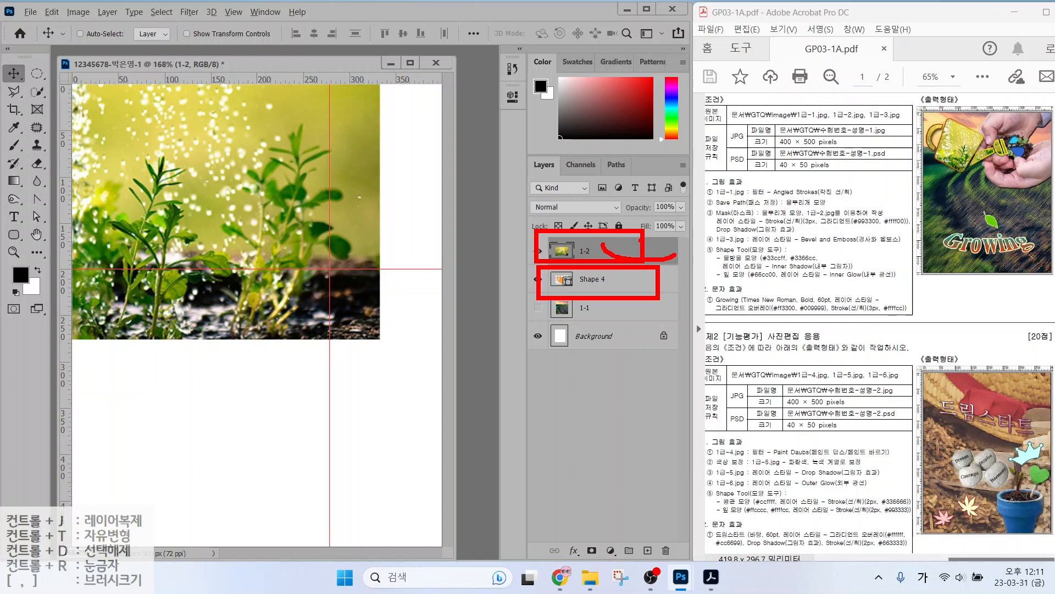
{"action": "key", "text": "Escape"}
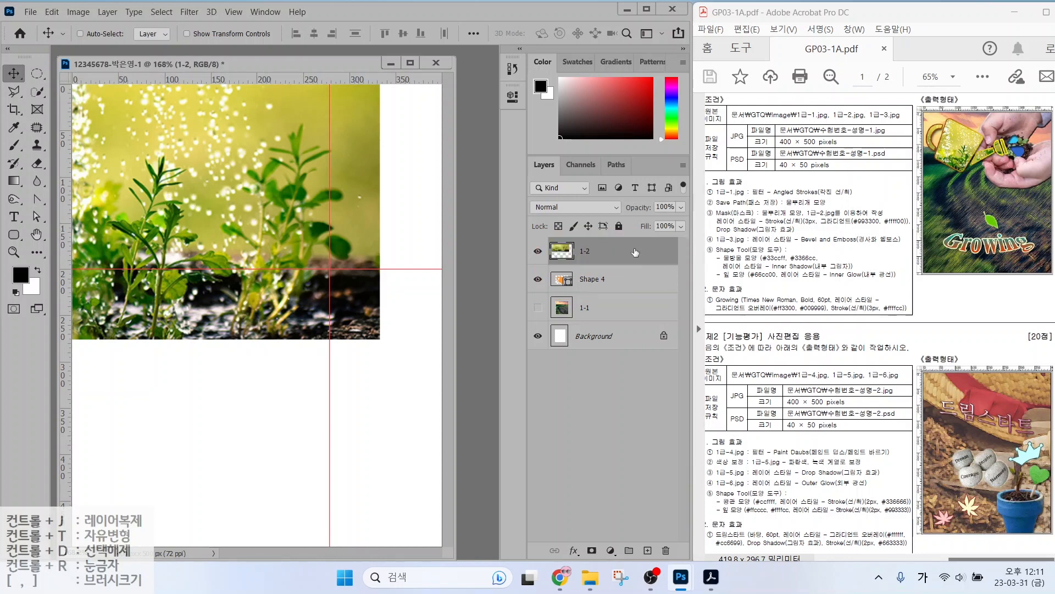
Create a clipping mask for layer 1-2 and shift the photo so the plant sits inside the can.
{"action": "right_click", "coordinate": [635, 251]}
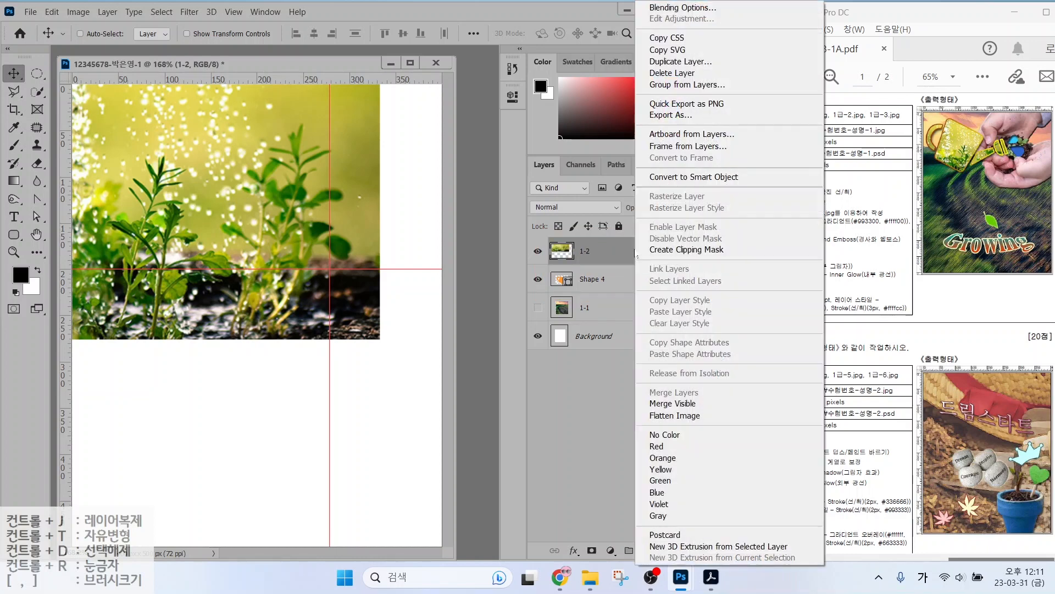
{"action": "left_click", "coordinate": [678, 251]}
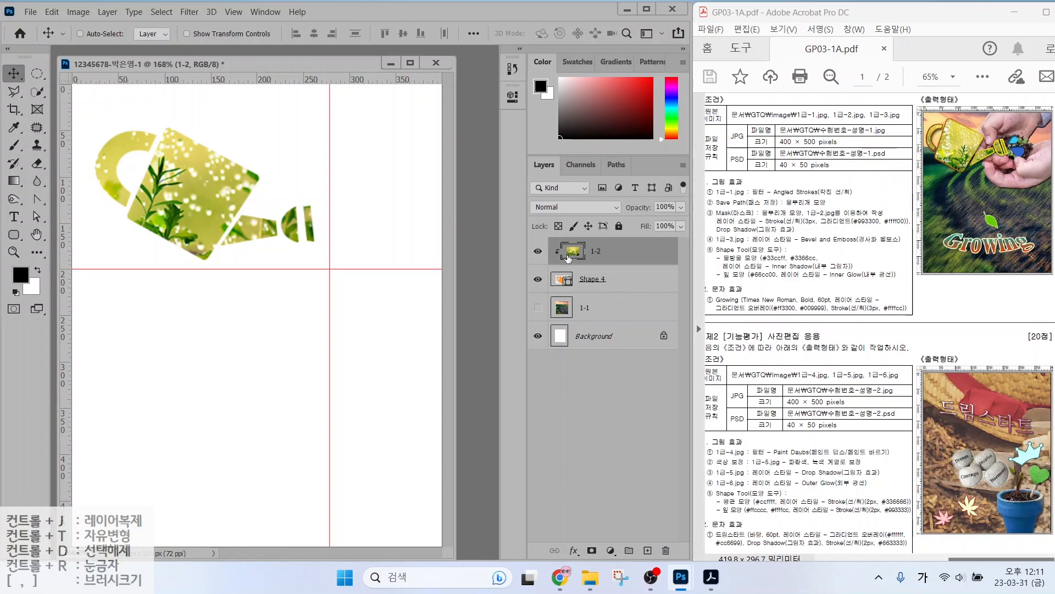
{"action": "left_click_drag", "start_coordinate": [162, 188], "coordinate": [206, 200]}
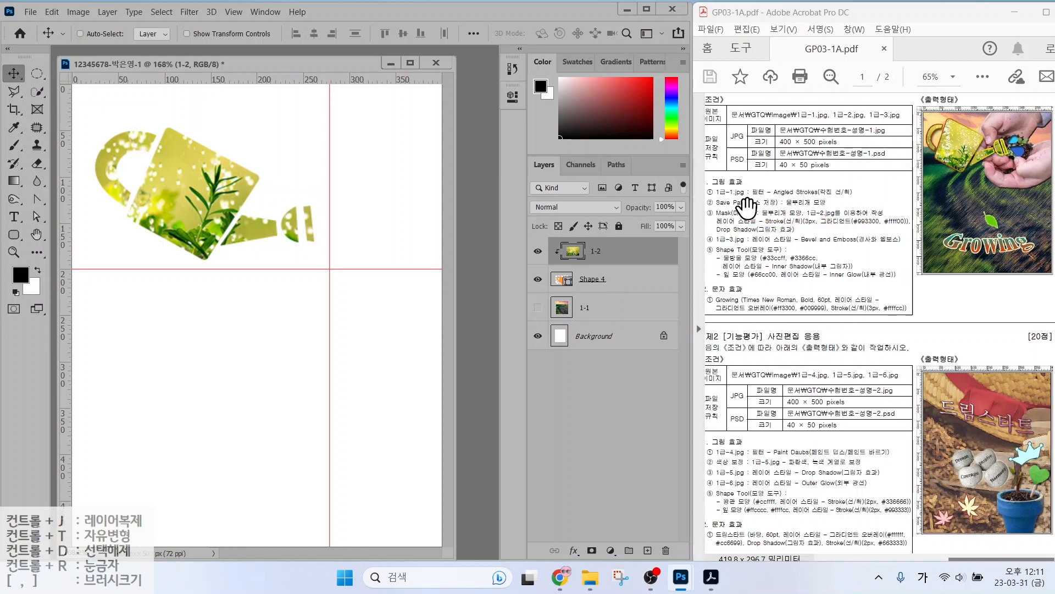
Point out the can outline and gradient stroke colours on the task sheet, then select Shape 4.
{"action": "key", "text": "ctrl"}
{"action": "left_click_drag", "start_coordinate": [935, 119], "coordinate": [896, 82]}
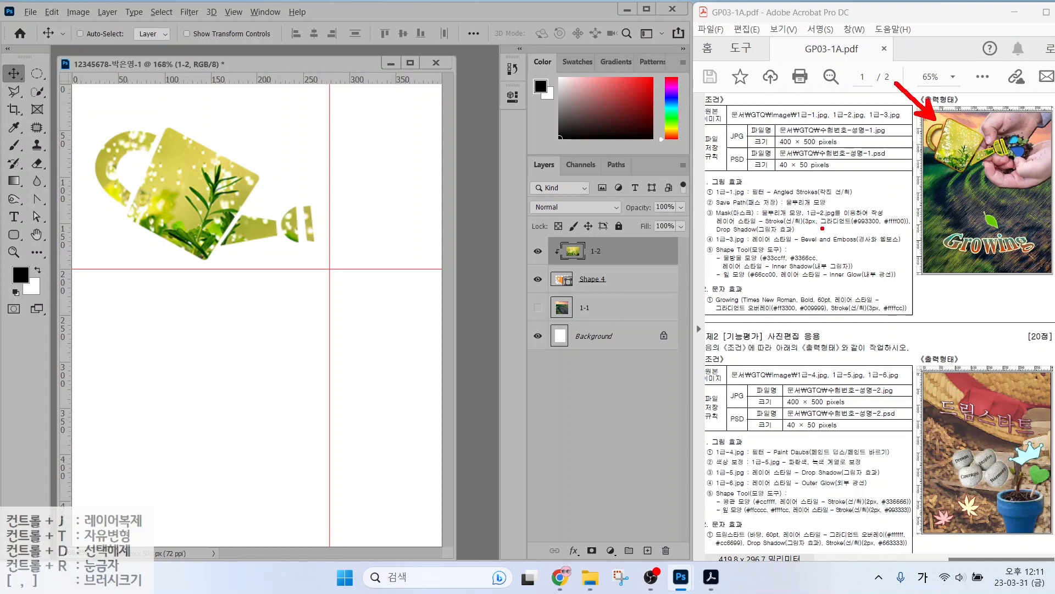
{"action": "left_click_drag", "start_coordinate": [835, 225], "coordinate": [913, 227]}
{"action": "left_click", "coordinate": [614, 281]}
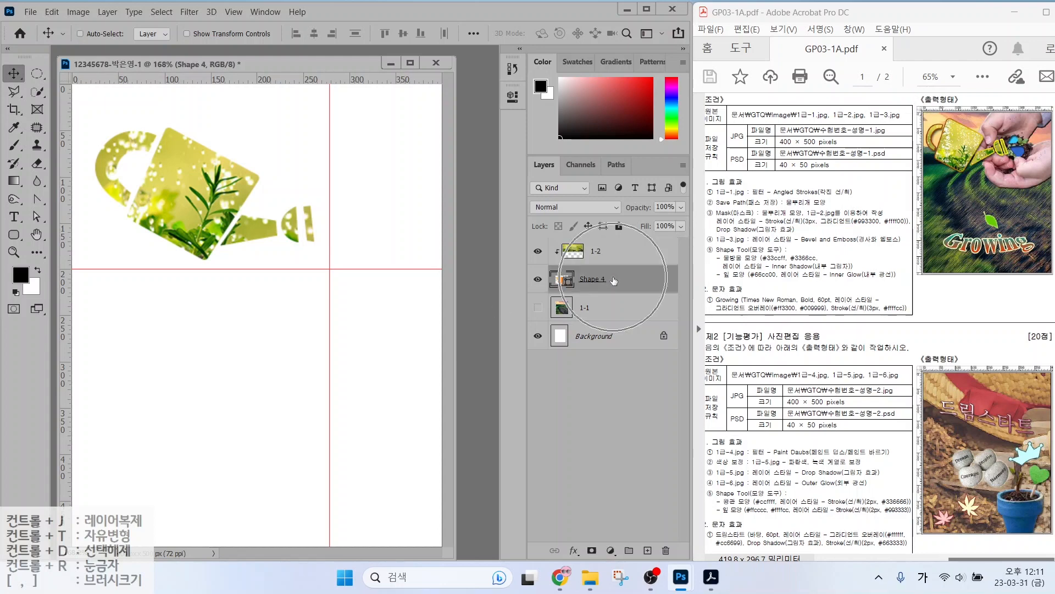
{"action": "left_click", "coordinate": [614, 279]}
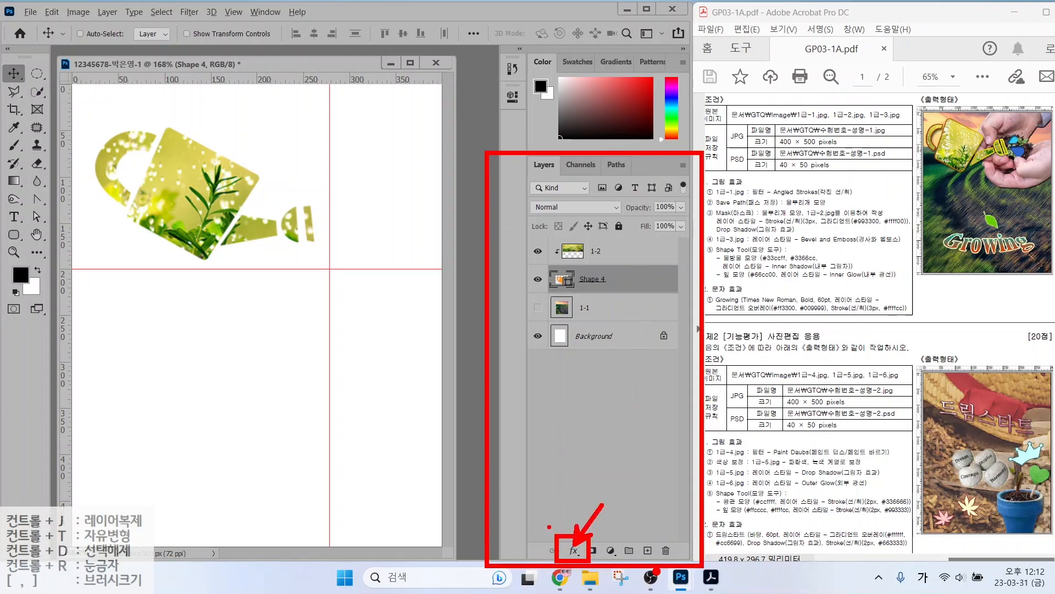
{"action": "left_click", "coordinate": [575, 551]}
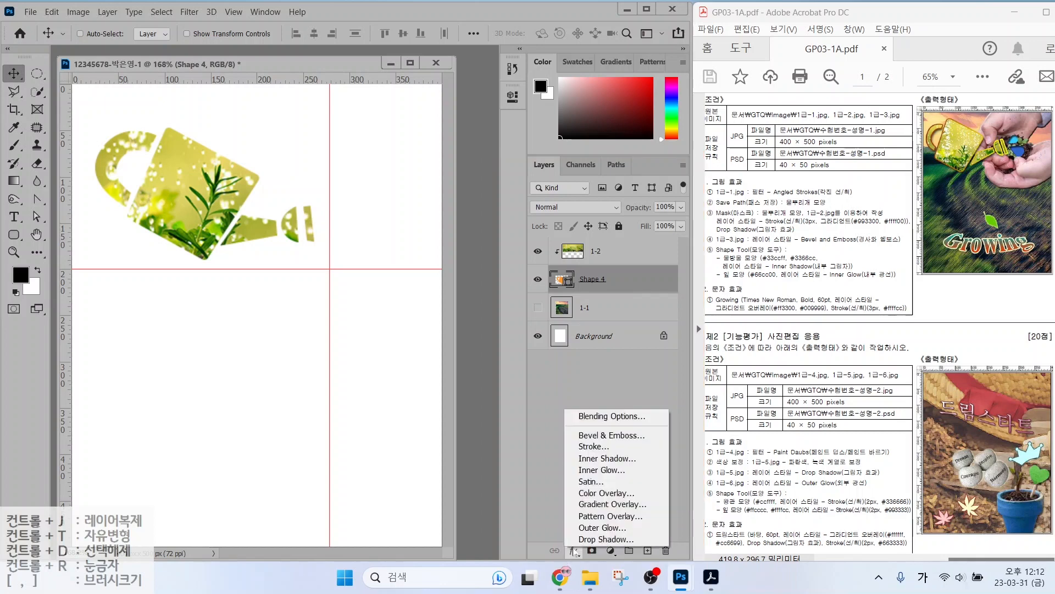
{"action": "left_click", "coordinate": [594, 446]}
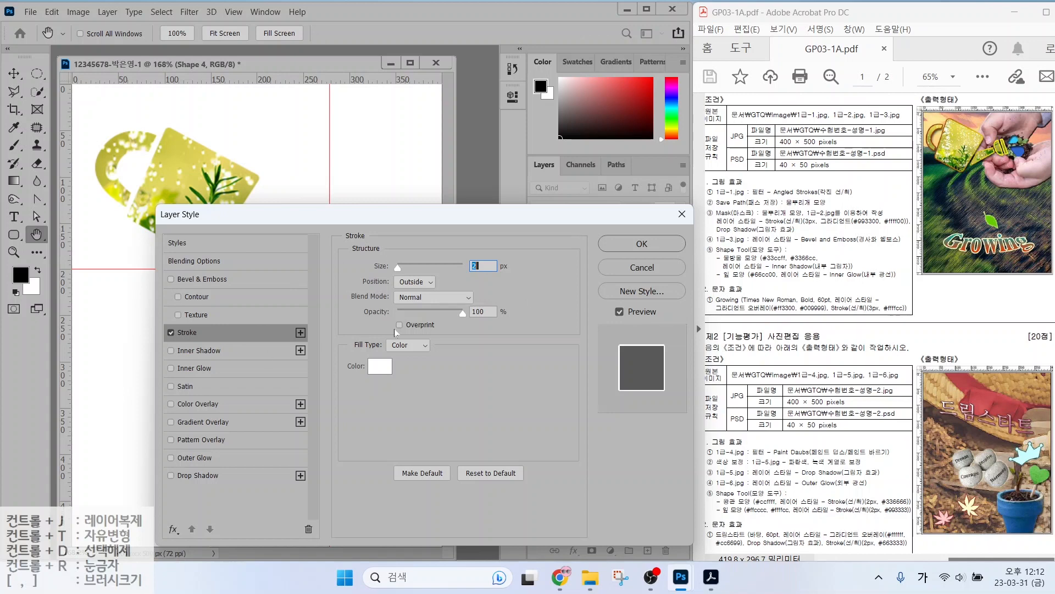
{"action": "left_click_drag", "start_coordinate": [310, 211], "coordinate": [554, 408]}
{"action": "left_click_drag", "start_coordinate": [479, 258], "coordinate": [538, 214]}
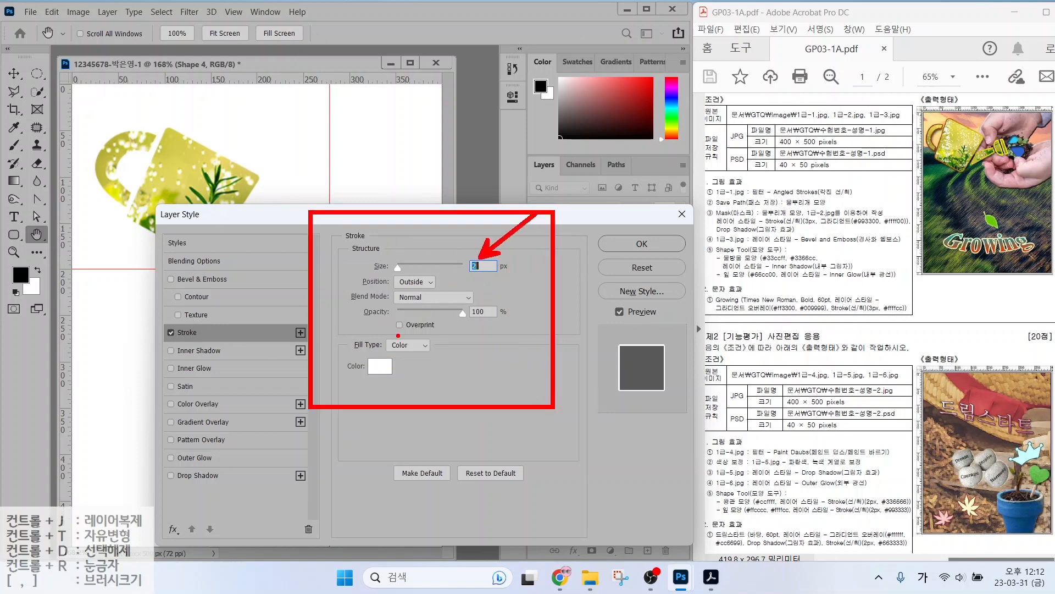
{"action": "left_click_drag", "start_coordinate": [401, 341], "coordinate": [447, 316]}
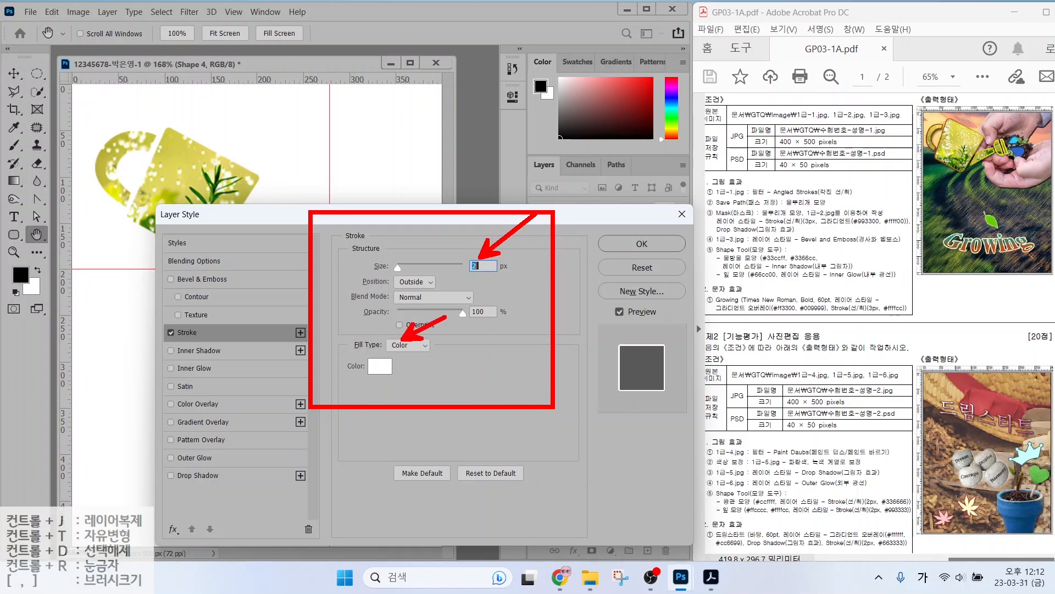
{"action": "key", "text": "Escape"}
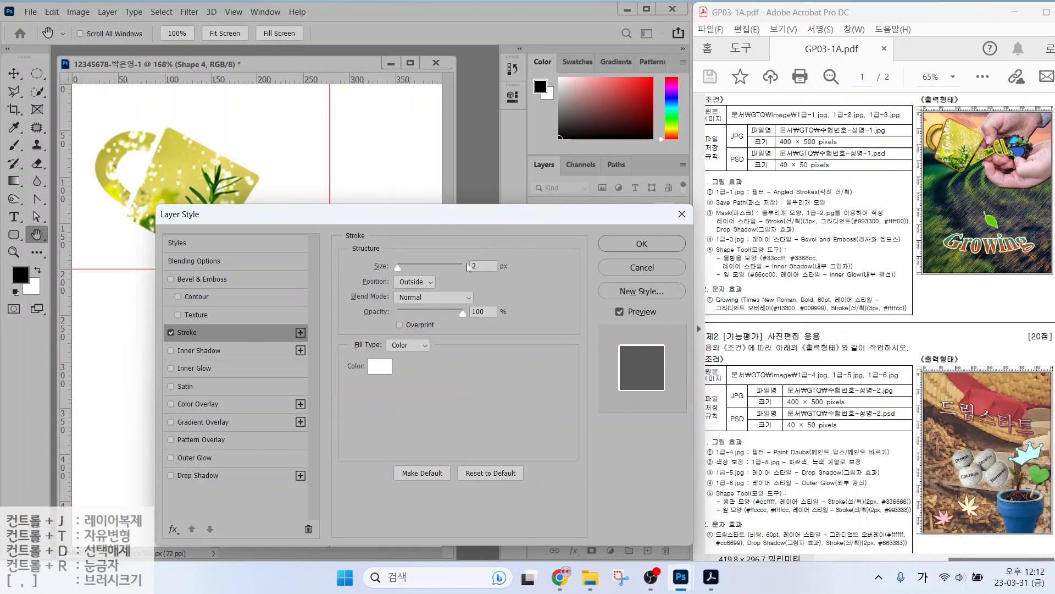
{"action": "left_click_drag", "start_coordinate": [484, 266], "coordinate": [425, 260]}
{"action": "type", "text": "3"}
{"action": "left_click", "coordinate": [410, 346]}
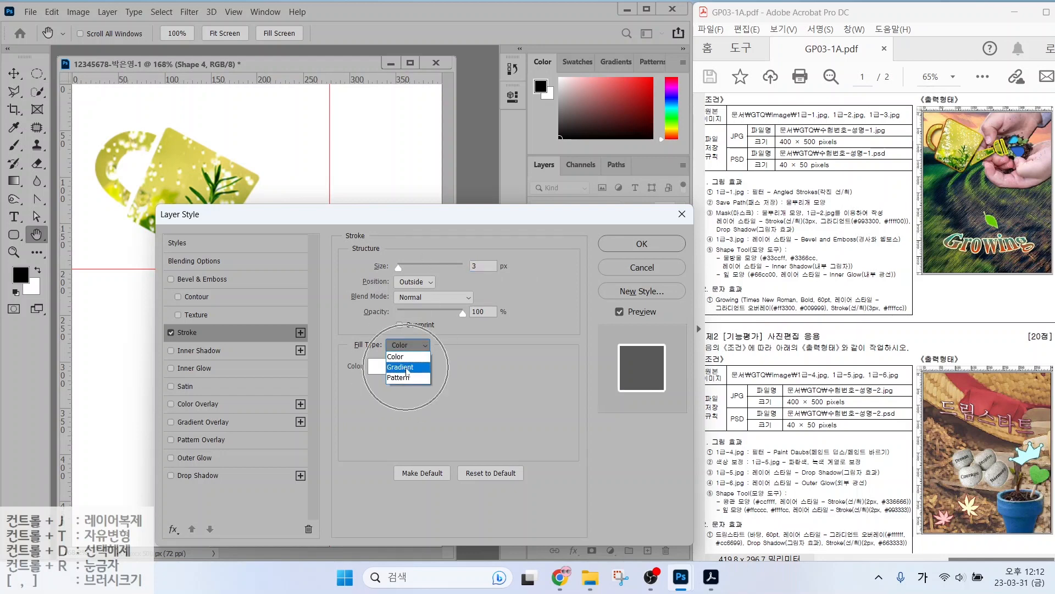
{"action": "left_click", "coordinate": [407, 367]}
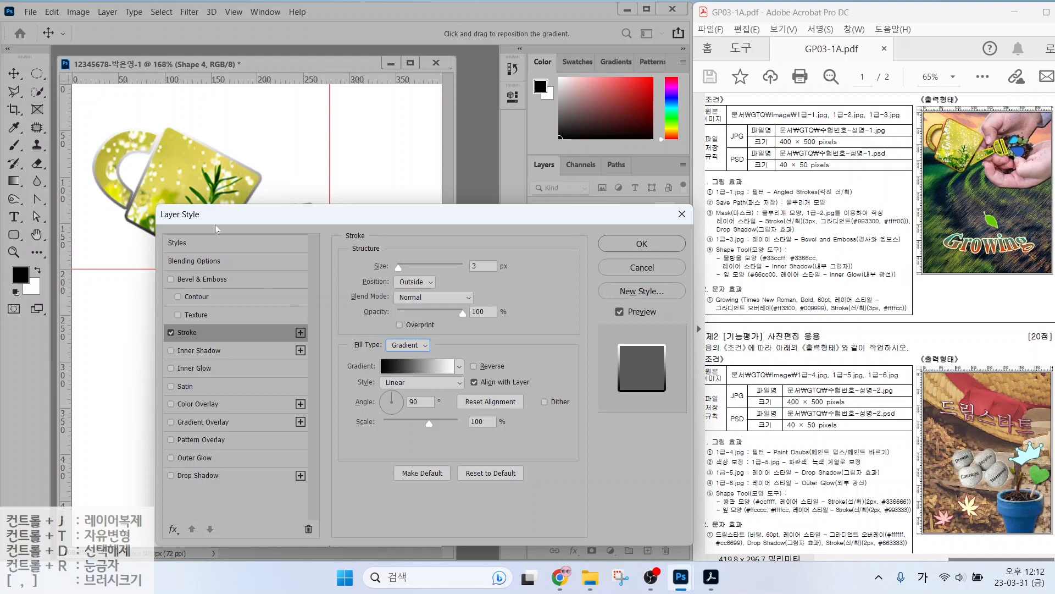
{"action": "key", "text": "alt"}
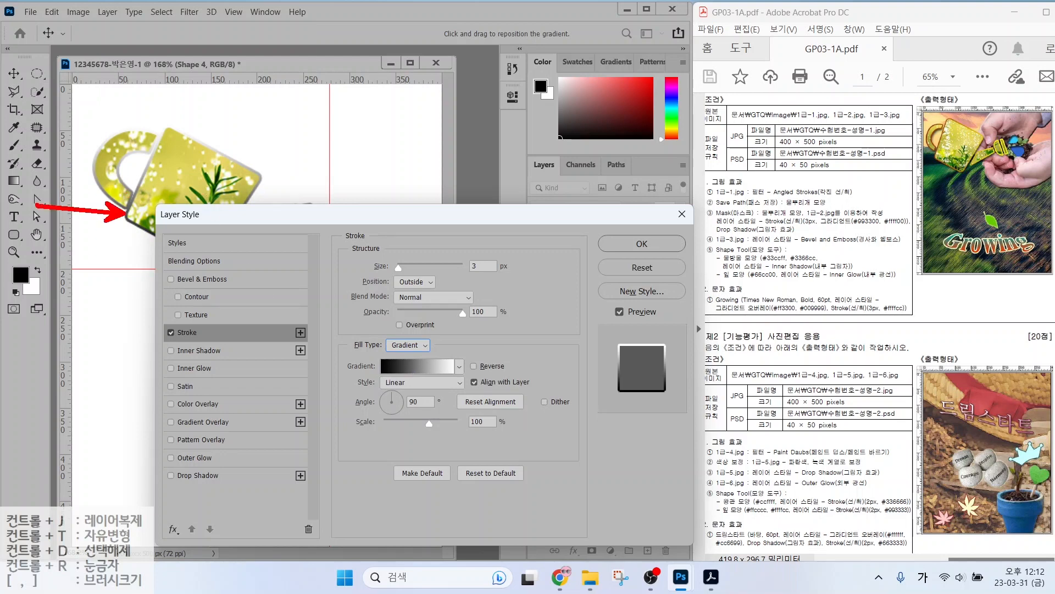
{"action": "left_click_drag", "start_coordinate": [140, 121], "coordinate": [86, 50]}
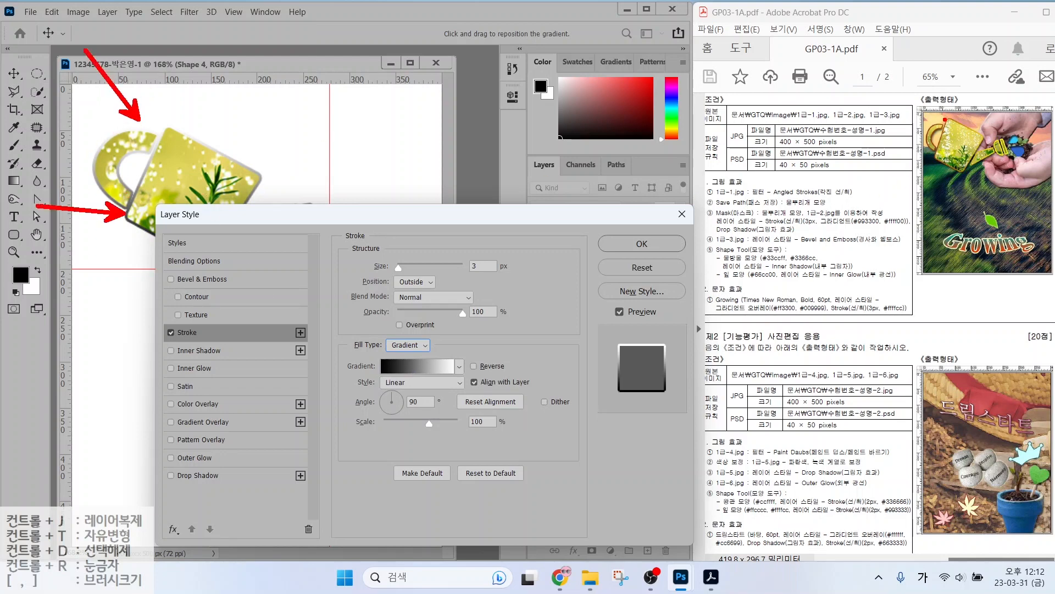
{"action": "left_click_drag", "start_coordinate": [838, 229], "coordinate": [925, 225]}
{"action": "mouse_move", "coordinate": [441, 378]}
{"action": "left_mouse_down"}
{"action": "mouse_move", "coordinate": [420, 382]}
{"action": "mouse_move", "coordinate": [399, 357]}
{"action": "mouse_move", "coordinate": [425, 347]}
{"action": "mouse_move", "coordinate": [437, 367]}
{"action": "left_mouse_up"}
{"action": "key", "text": "Escape"}
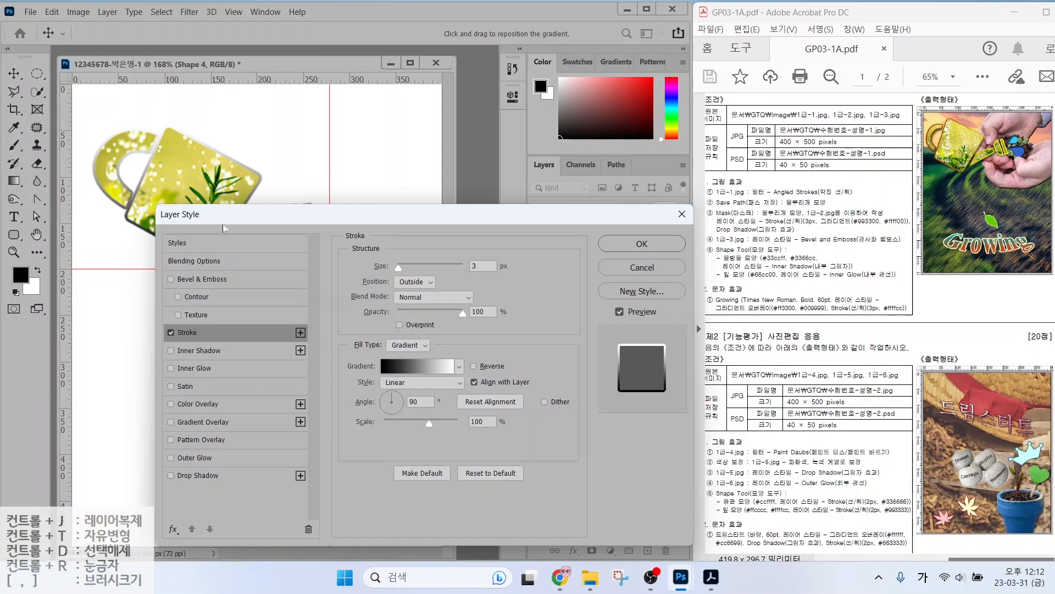
Open the stroke gradient editor and annotate its colour and opacity stops against #993300 and #ffff00.
{"action": "left_click", "coordinate": [414, 366]}
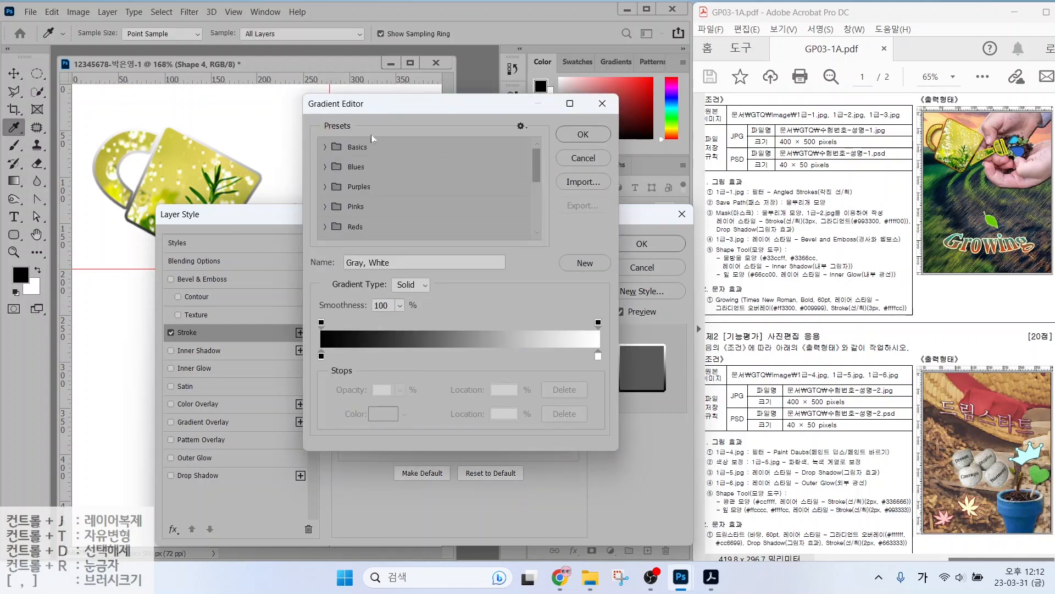
{"action": "mouse_move", "coordinate": [352, 369]}
{"action": "left_mouse_down"}
{"action": "mouse_move", "coordinate": [303, 370]}
{"action": "mouse_move", "coordinate": [314, 343]}
{"action": "mouse_move", "coordinate": [342, 367]}
{"action": "left_mouse_up"}
{"action": "mouse_move", "coordinate": [609, 377]}
{"action": "left_mouse_down"}
{"action": "mouse_move", "coordinate": [585, 346]}
{"action": "mouse_move", "coordinate": [604, 348]}
{"action": "mouse_move", "coordinate": [613, 371]}
{"action": "left_mouse_up"}
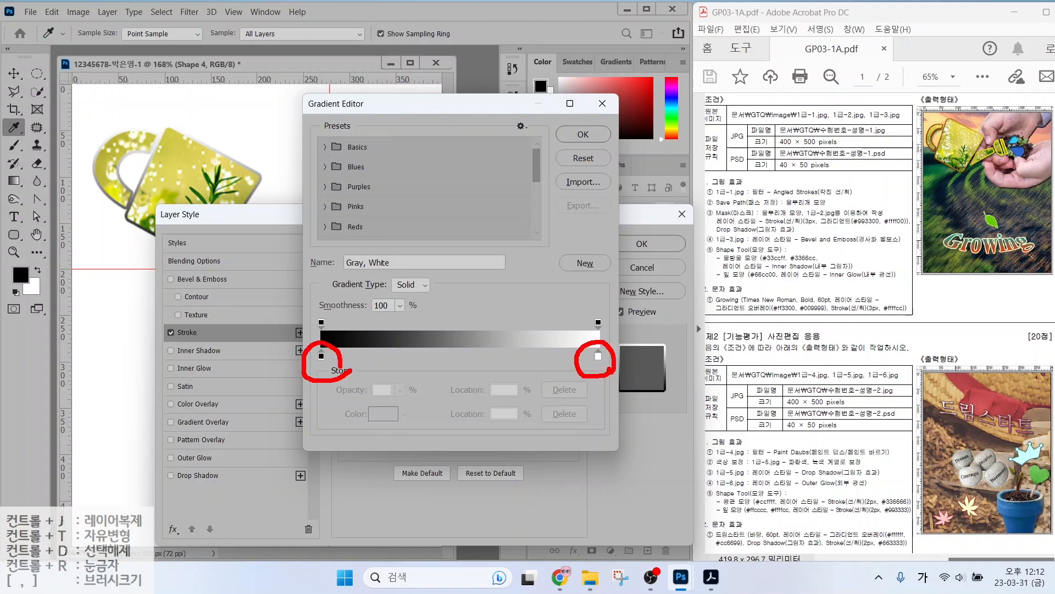
{"action": "left_click_drag", "start_coordinate": [317, 335], "coordinate": [340, 329]}
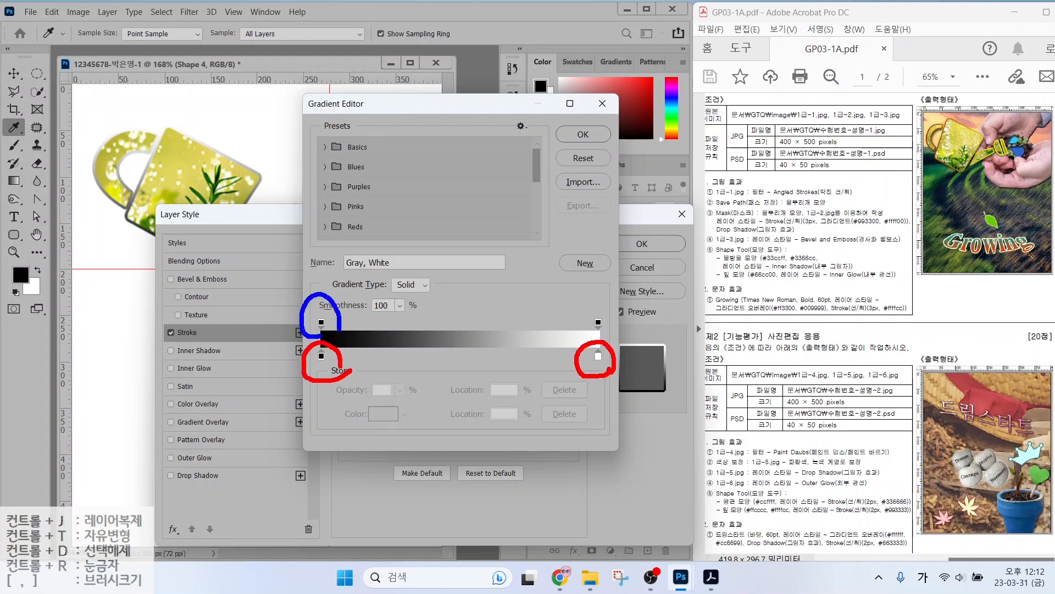
{"action": "mouse_move", "coordinate": [582, 335]}
{"action": "left_mouse_down"}
{"action": "mouse_move", "coordinate": [599, 303]}
{"action": "mouse_move", "coordinate": [612, 334]}
{"action": "left_mouse_up"}
{"action": "mouse_move", "coordinate": [867, 230]}
{"action": "left_mouse_down"}
{"action": "mouse_move", "coordinate": [850, 255]}
{"action": "mouse_move", "coordinate": [864, 238]}
{"action": "mouse_move", "coordinate": [900, 230]}
{"action": "left_mouse_up"}
{"action": "left_click_drag", "start_coordinate": [628, 298], "coordinate": [585, 331]}
{"action": "left_click_drag", "start_coordinate": [352, 298], "coordinate": [290, 344]}
{"action": "left_click", "coordinate": [327, 377]}
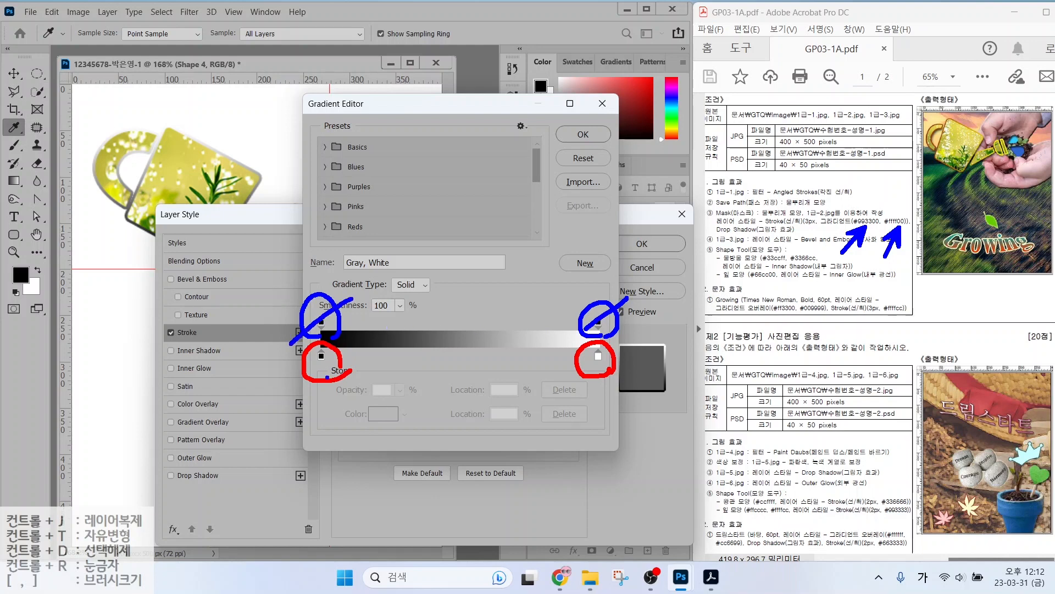
{"action": "mouse_move", "coordinate": [369, 410]}
{"action": "left_mouse_down"}
{"action": "mouse_move", "coordinate": [331, 366]}
{"action": "mouse_move", "coordinate": [350, 370]}
{"action": "left_mouse_up"}
{"action": "mouse_move", "coordinate": [638, 396]}
{"action": "left_mouse_down"}
{"action": "mouse_move", "coordinate": [603, 368]}
{"action": "mouse_move", "coordinate": [621, 373]}
{"action": "left_mouse_up"}
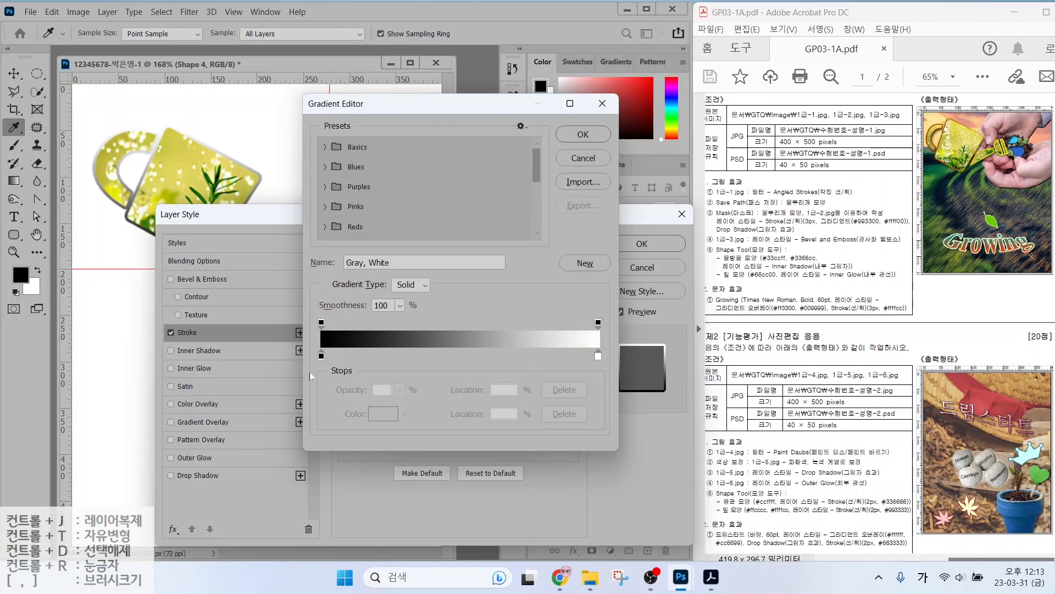
Set the left colour stop to #993300 and the right stop to #ffff00.
{"action": "double_click", "coordinate": [321, 356]}
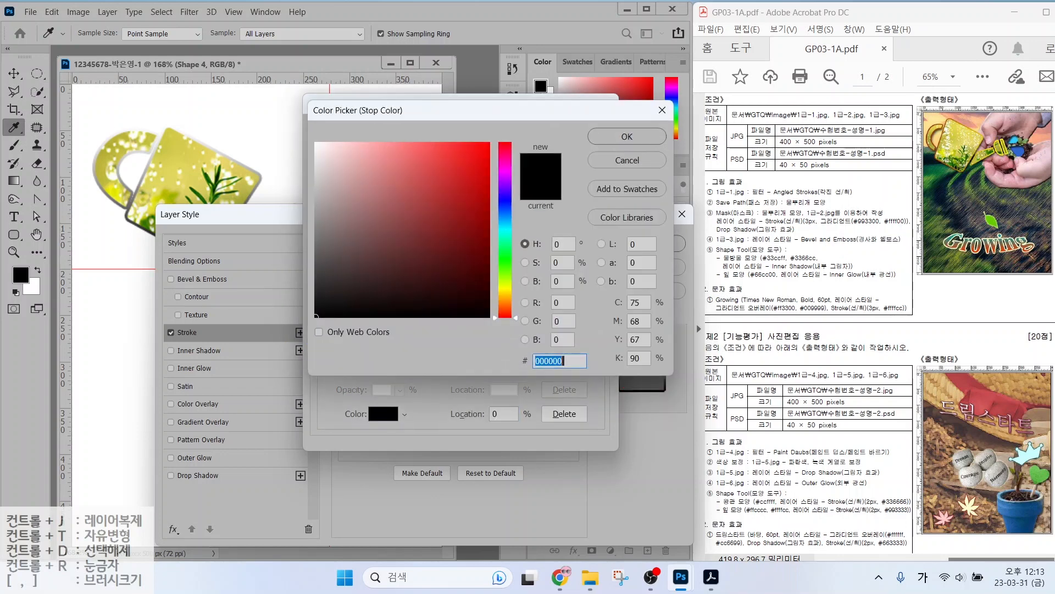
{"action": "type", "text": "993300"}
{"action": "key", "text": "Return"}
{"action": "double_click", "coordinate": [600, 363]}
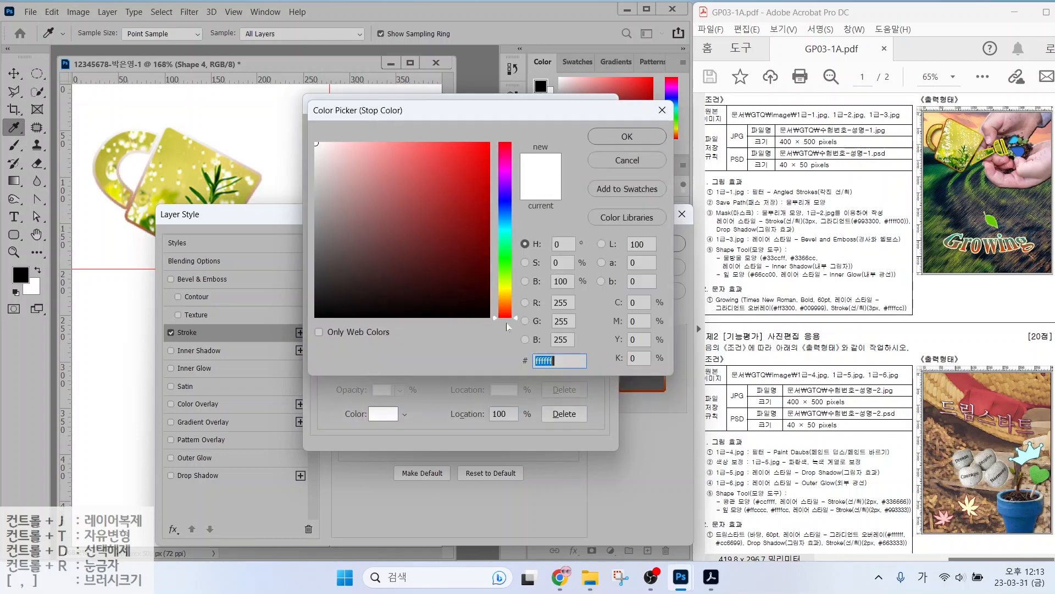
{"action": "type", "text": "ffff00"}
{"action": "key", "text": "Return"}
{"action": "key", "text": "Return"}
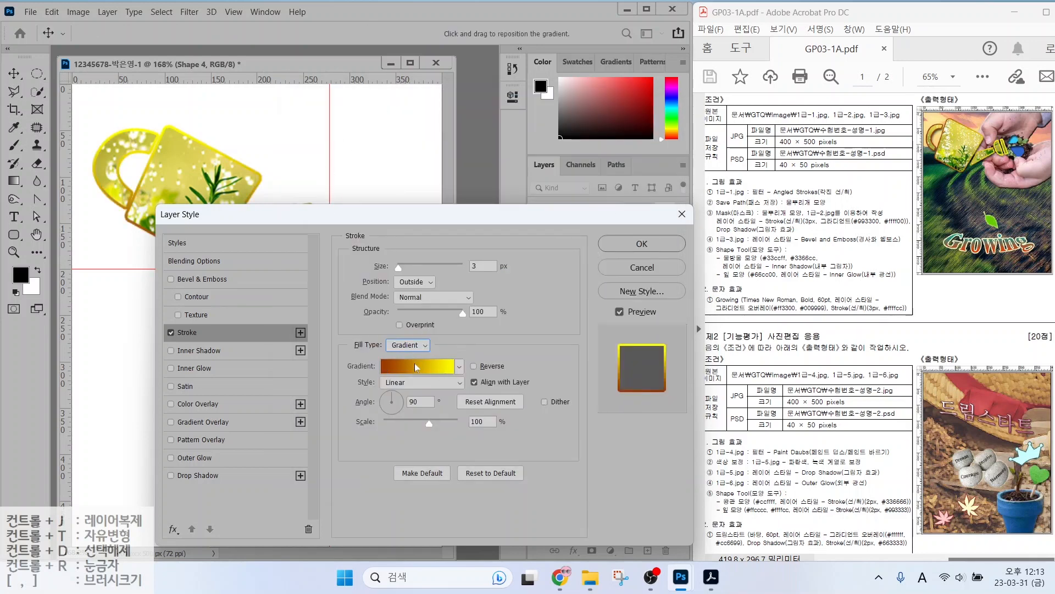
Angle the stroke gradient horizontally, add a Multiply 74% drop shadow, and apply the style.
{"action": "key", "text": "alt"}
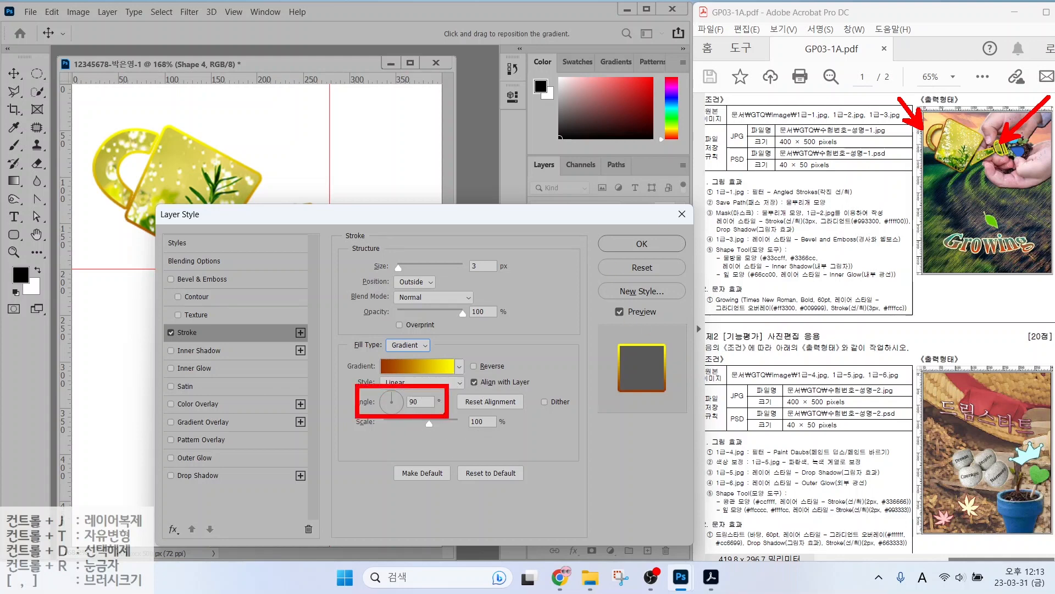
{"action": "key", "text": "Escape"}
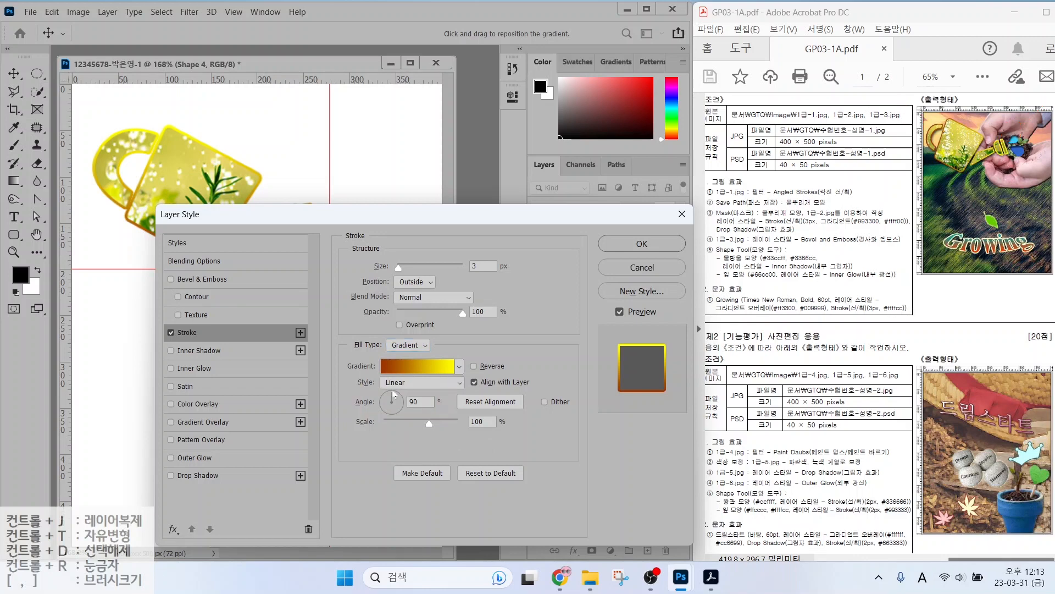
{"action": "left_click_drag", "start_coordinate": [392, 395], "coordinate": [402, 403]}
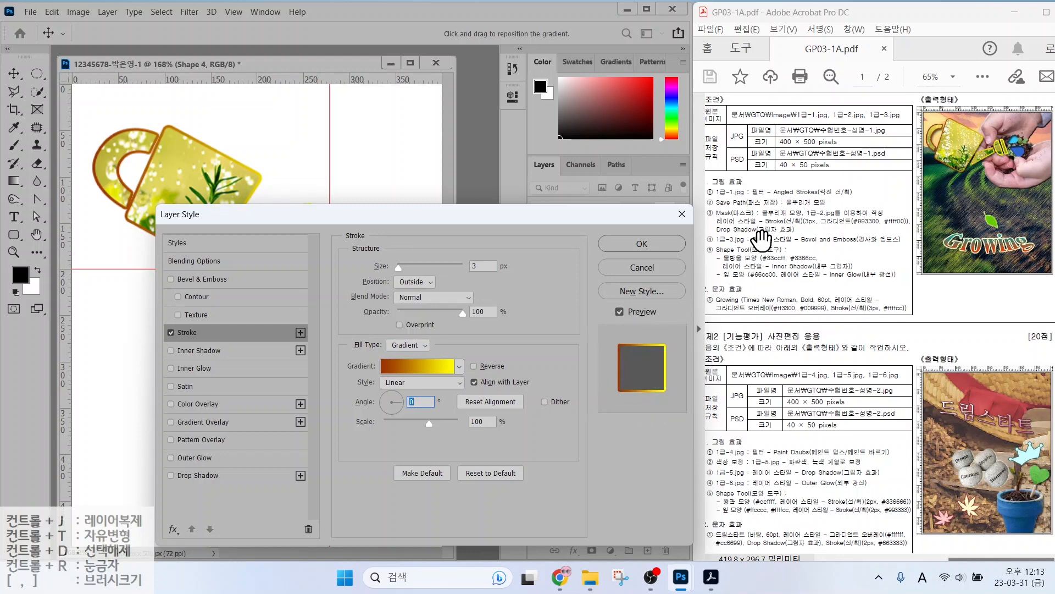
{"action": "left_click", "coordinate": [198, 475]}
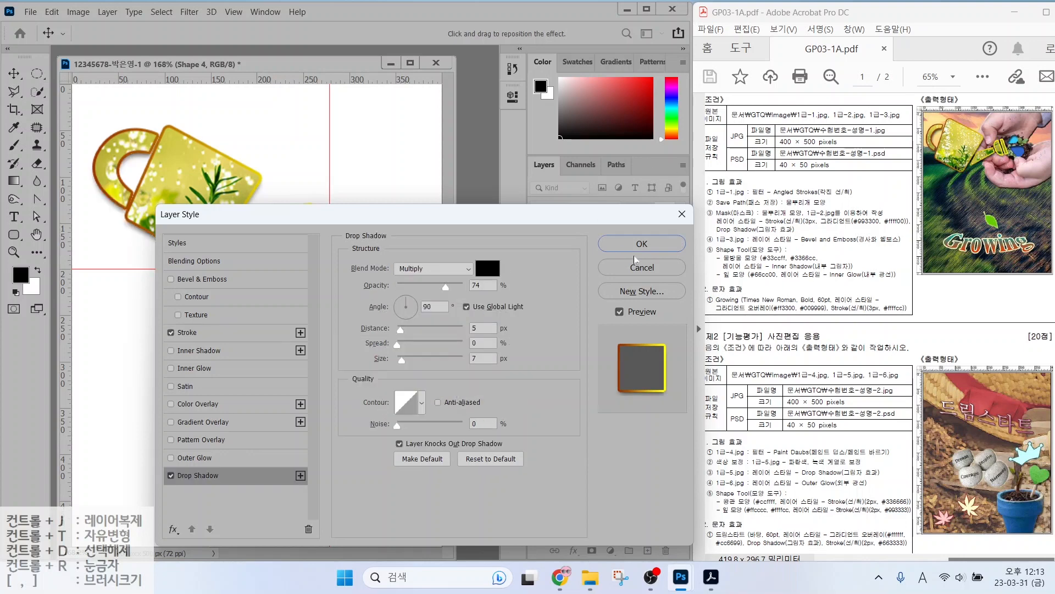
{"action": "left_click", "coordinate": [642, 244]}
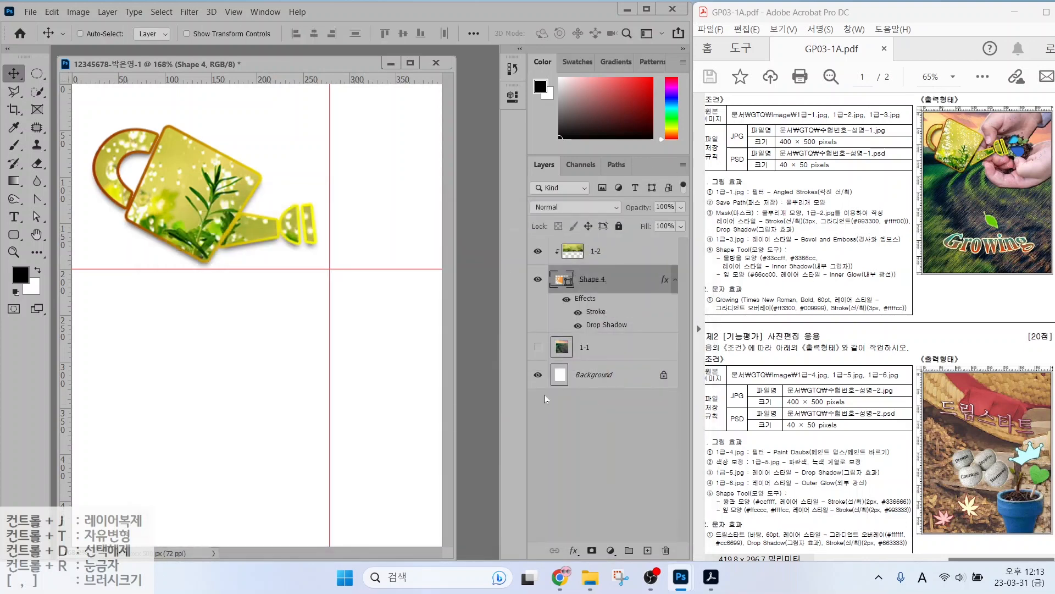
Make the brush-stroked field photo layer 1-1 visible.
{"action": "left_click_drag", "start_coordinate": [523, 358], "coordinate": [643, 357]}
{"action": "key", "text": "Escape"}
{"action": "left_click", "coordinate": [537, 347]}
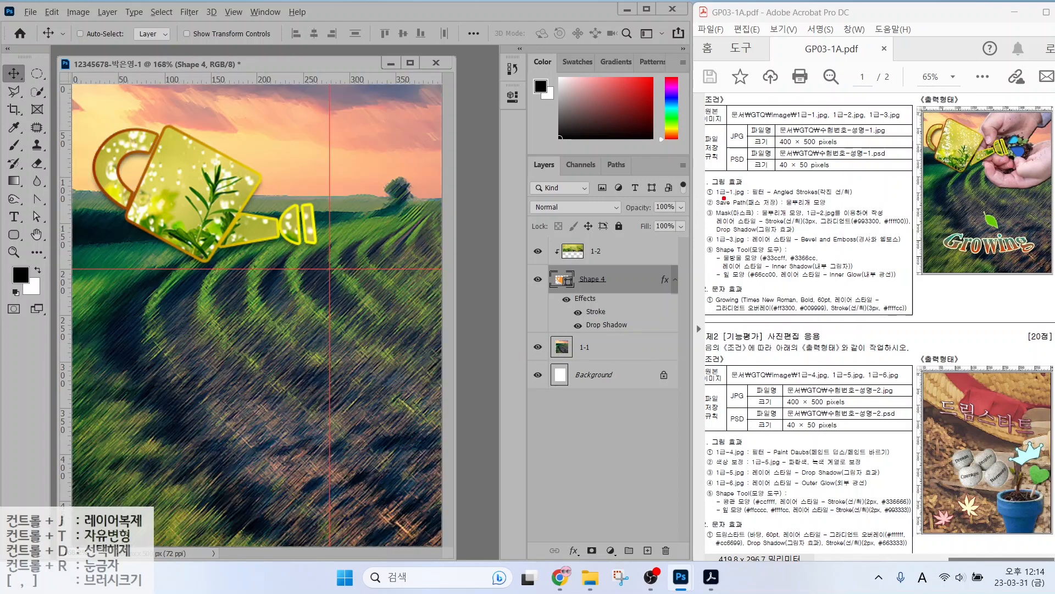
Annotate the task sheet and Layers panel to show 1-2 clipped to Shape 4, then clear the marks.
{"action": "left_click_drag", "start_coordinate": [709, 242], "coordinate": [881, 248]}
{"action": "mouse_move", "coordinate": [607, 293]}
{"action": "left_mouse_down"}
{"action": "mouse_move", "coordinate": [555, 259]}
{"action": "mouse_move", "coordinate": [608, 257]}
{"action": "mouse_move", "coordinate": [620, 284]}
{"action": "left_mouse_up"}
{"action": "mouse_move", "coordinate": [626, 256]}
{"action": "left_mouse_down"}
{"action": "mouse_move", "coordinate": [558, 261]}
{"action": "mouse_move", "coordinate": [583, 224]}
{"action": "mouse_move", "coordinate": [633, 255]}
{"action": "left_mouse_up"}
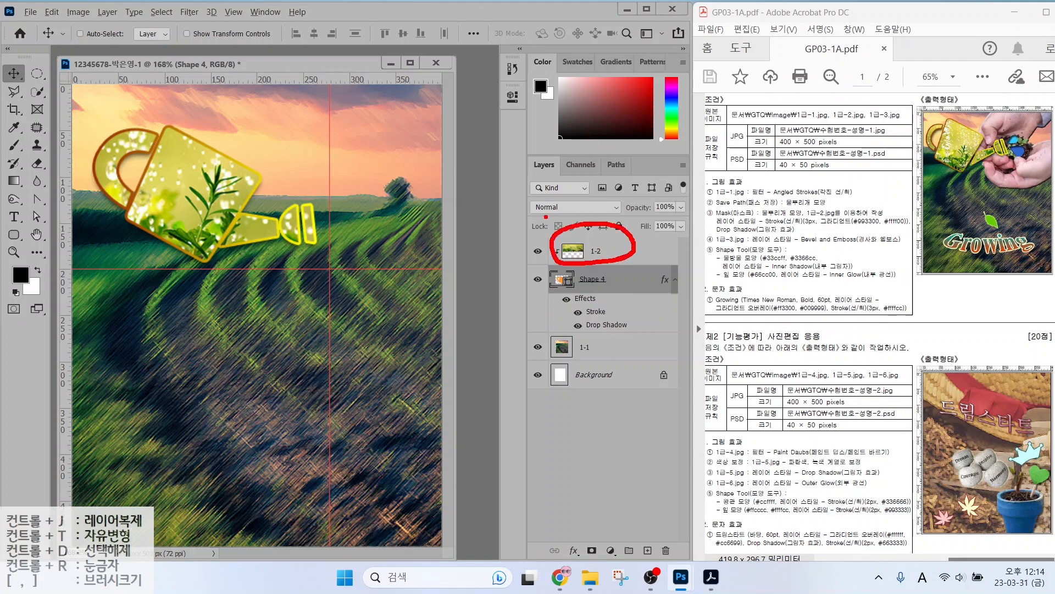
{"action": "mouse_move", "coordinate": [490, 292]}
{"action": "left_mouse_down"}
{"action": "mouse_move", "coordinate": [499, 262]}
{"action": "mouse_move", "coordinate": [559, 214]}
{"action": "mouse_move", "coordinate": [540, 199]}
{"action": "mouse_move", "coordinate": [555, 226]}
{"action": "left_mouse_up"}
{"action": "mouse_move", "coordinate": [487, 248]}
{"action": "left_mouse_down"}
{"action": "mouse_move", "coordinate": [564, 186]}
{"action": "mouse_move", "coordinate": [555, 198]}
{"action": "left_mouse_up"}
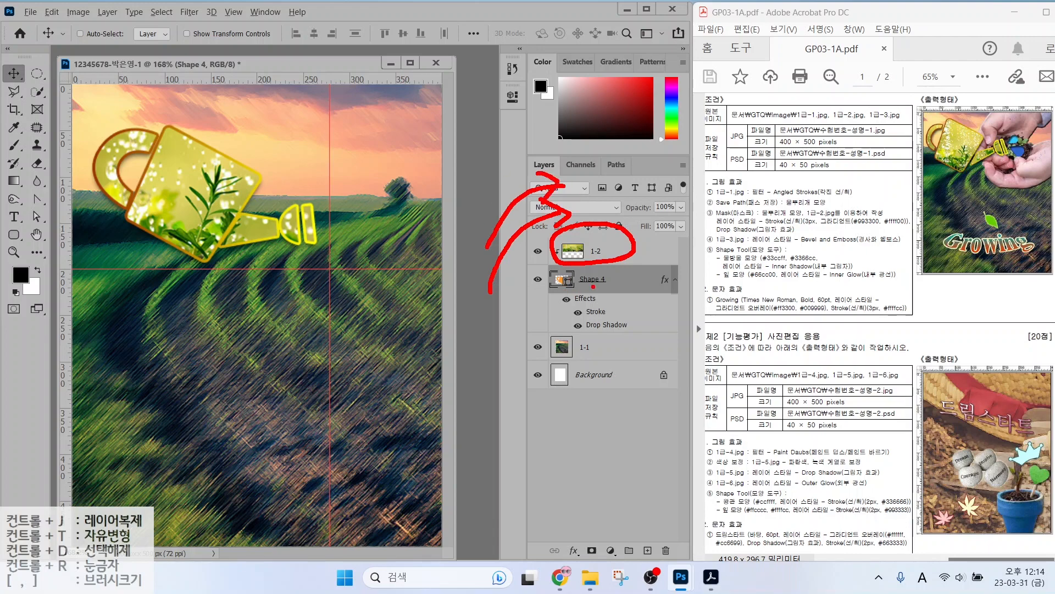
{"action": "key", "text": "b"}
{"action": "mouse_move", "coordinate": [615, 297]}
{"action": "left_mouse_down"}
{"action": "mouse_move", "coordinate": [575, 283]}
{"action": "mouse_move", "coordinate": [603, 271]}
{"action": "mouse_move", "coordinate": [622, 289]}
{"action": "left_mouse_up"}
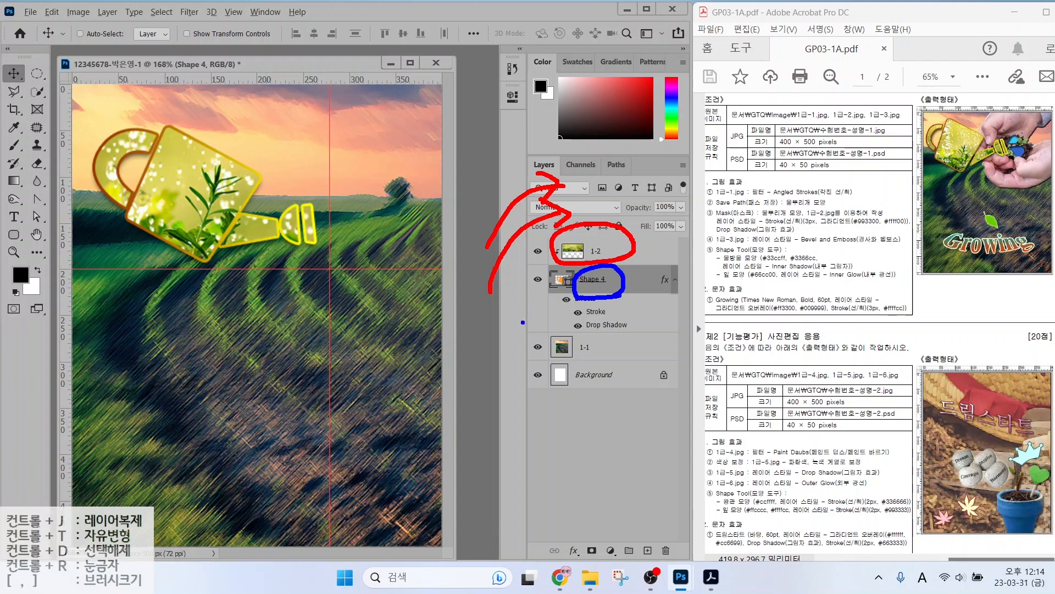
{"action": "mouse_move", "coordinate": [521, 326]}
{"action": "left_mouse_down"}
{"action": "mouse_move", "coordinate": [560, 267]}
{"action": "mouse_move", "coordinate": [550, 263]}
{"action": "mouse_move", "coordinate": [571, 262]}
{"action": "left_mouse_up"}
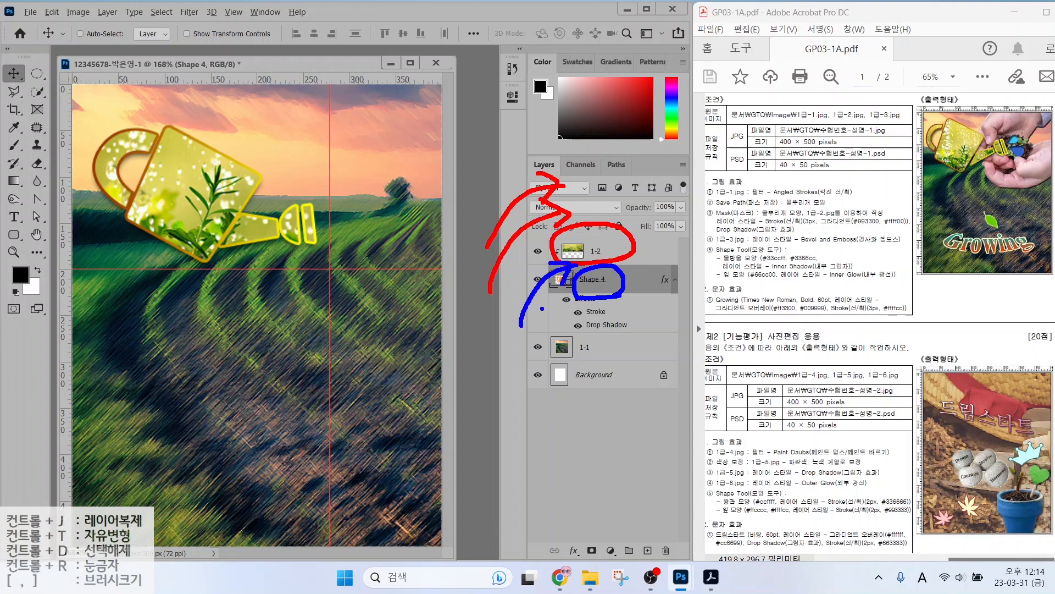
{"action": "key", "text": "Escape"}
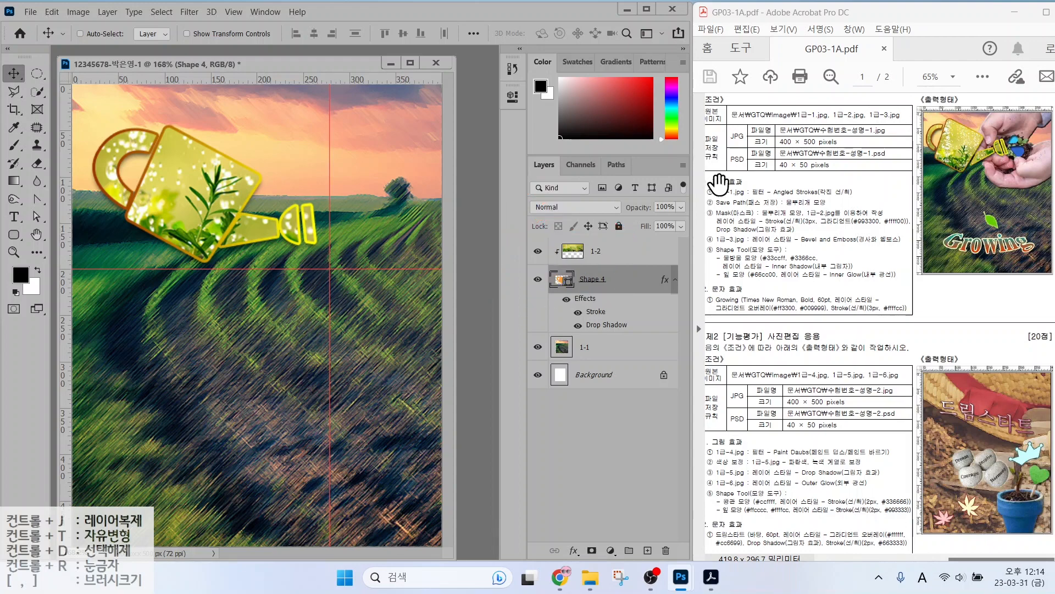
Select layer 1-2 and pick 1급-3.jpg in the Open dialog.
{"action": "left_click", "coordinate": [627, 253]}
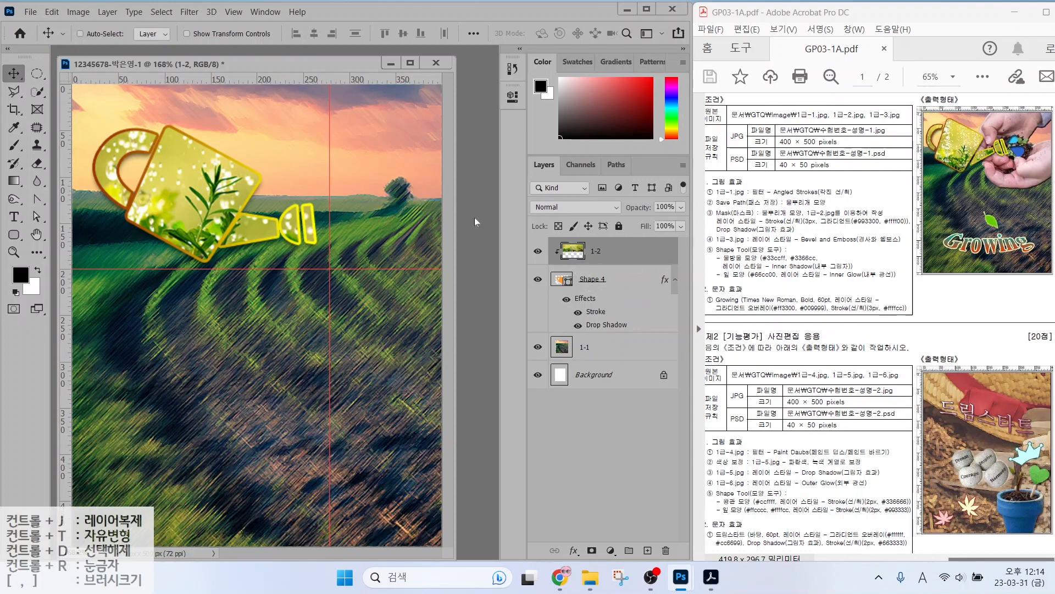
{"action": "key", "text": "ctrl+o"}
{"action": "left_click", "coordinate": [313, 118]}
Open 1급-3.jpg, choose the Quick Selection tool and reveal its Magic Wand flyout.
{"action": "left_click", "coordinate": [412, 333]}
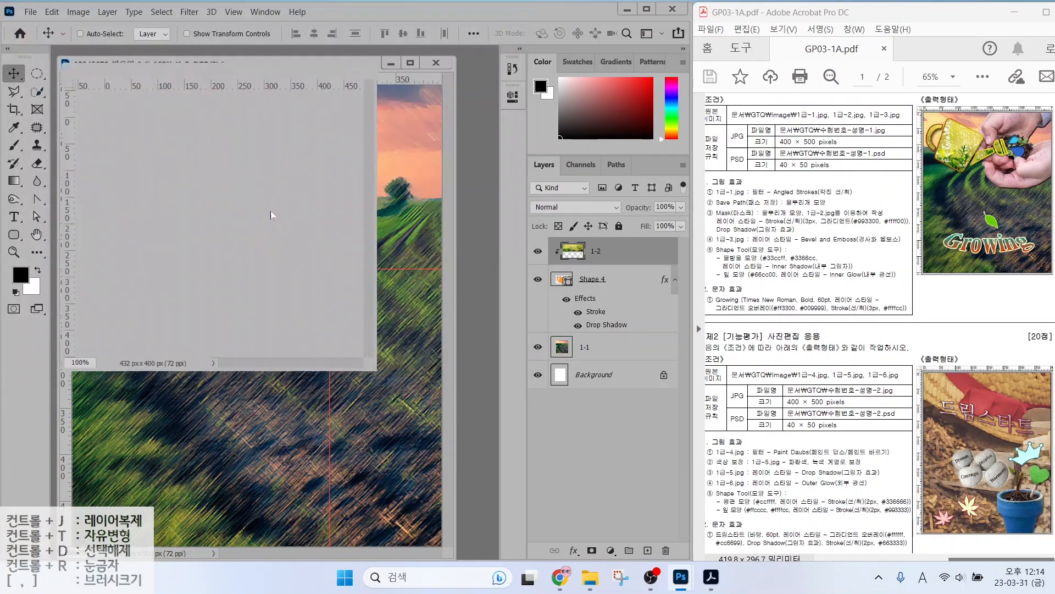
{"action": "left_click", "coordinate": [37, 92]}
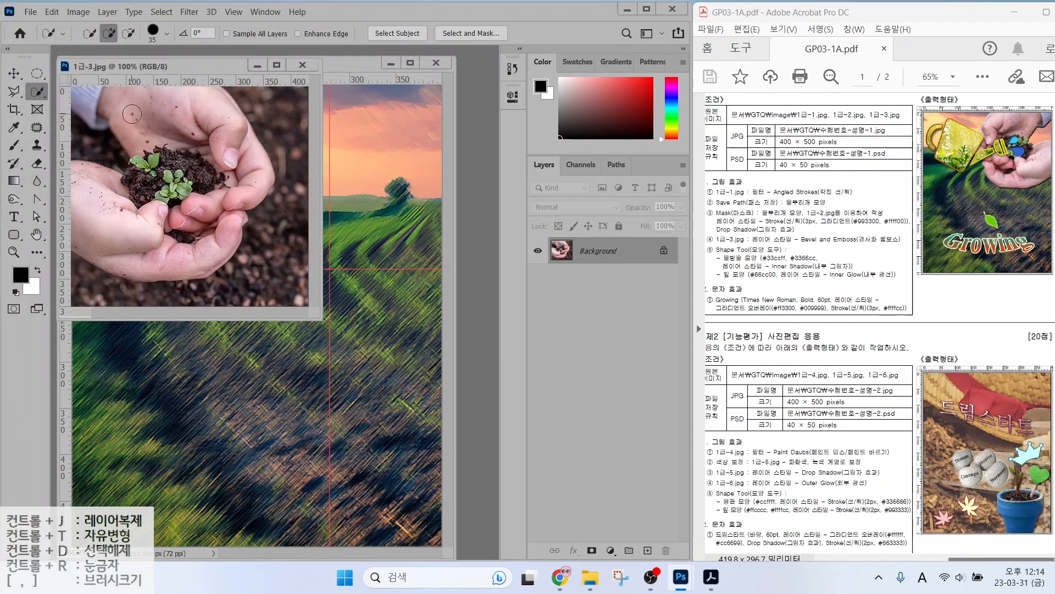
{"action": "right_click", "coordinate": [38, 90]}
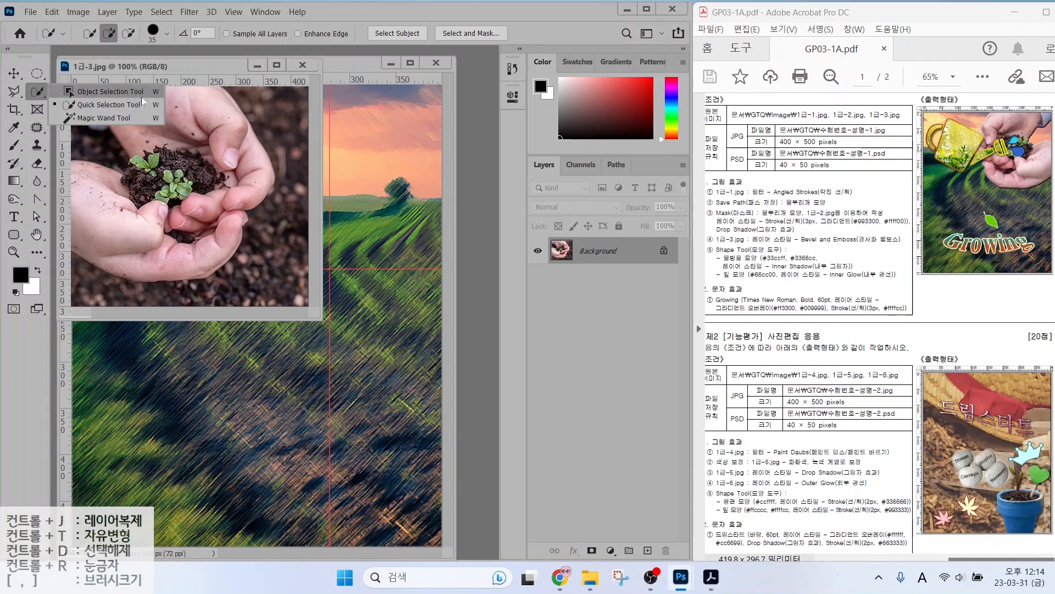
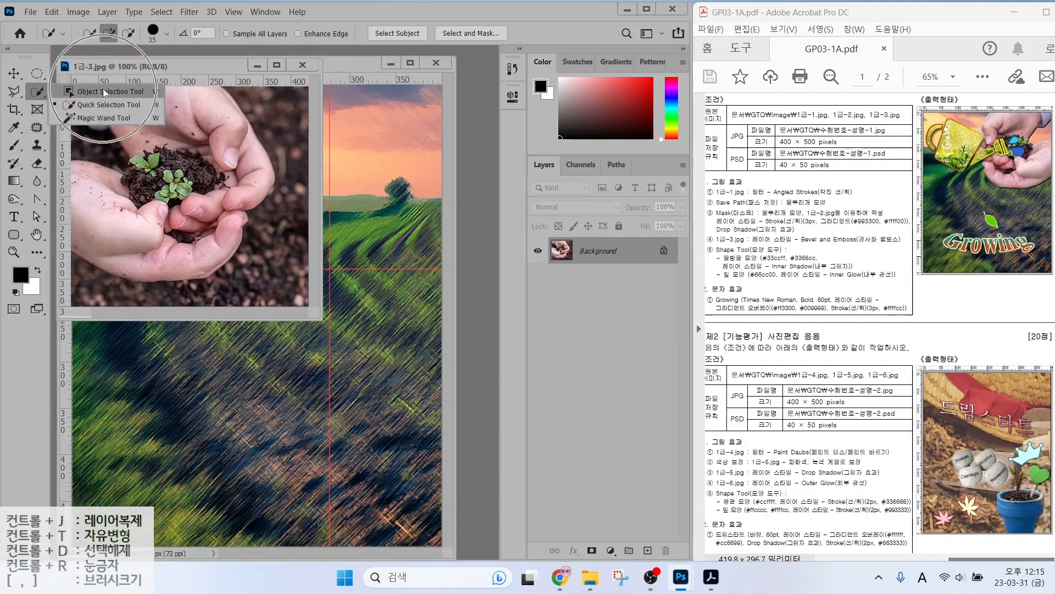
Select the cupped hands in 1급-3.jpg with Quick Selection, subtracting the extra dark soil.
{"action": "left_click", "coordinate": [104, 92]}
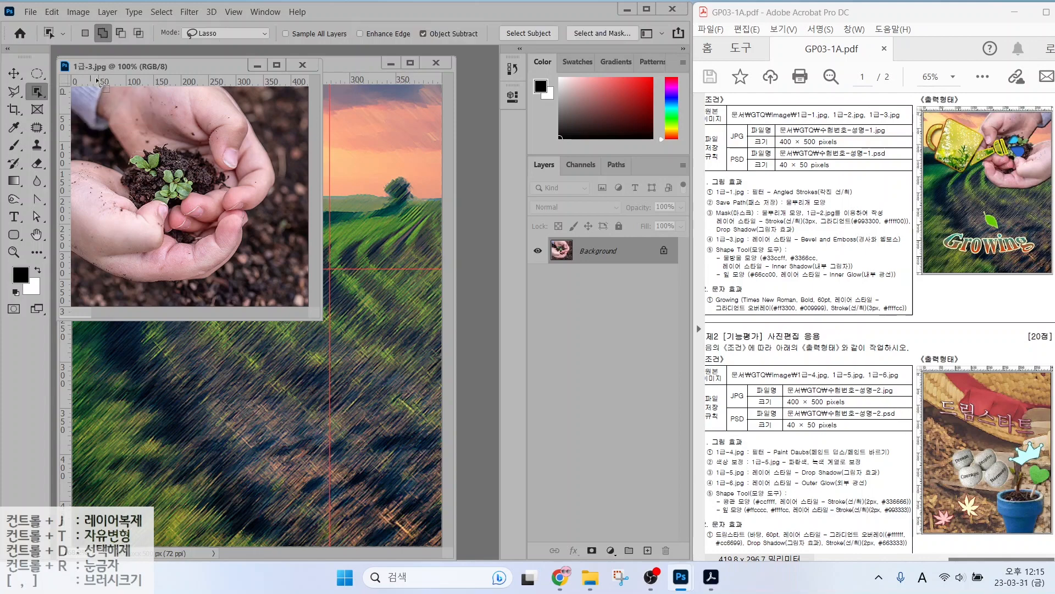
{"action": "mouse_move", "coordinate": [81, 129]}
{"action": "left_mouse_down"}
{"action": "mouse_move", "coordinate": [97, 161]}
{"action": "mouse_move", "coordinate": [63, 167]}
{"action": "mouse_move", "coordinate": [59, 230]}
{"action": "mouse_move", "coordinate": [93, 277]}
{"action": "mouse_move", "coordinate": [192, 297]}
{"action": "mouse_move", "coordinate": [253, 263]}
{"action": "mouse_move", "coordinate": [283, 167]}
{"action": "mouse_move", "coordinate": [259, 104]}
{"action": "mouse_move", "coordinate": [194, 68]}
{"action": "mouse_move", "coordinate": [130, 72]}
{"action": "mouse_move", "coordinate": [91, 92]}
{"action": "mouse_move", "coordinate": [82, 135]}
{"action": "mouse_move", "coordinate": [88, 162]}
{"action": "left_mouse_up"}
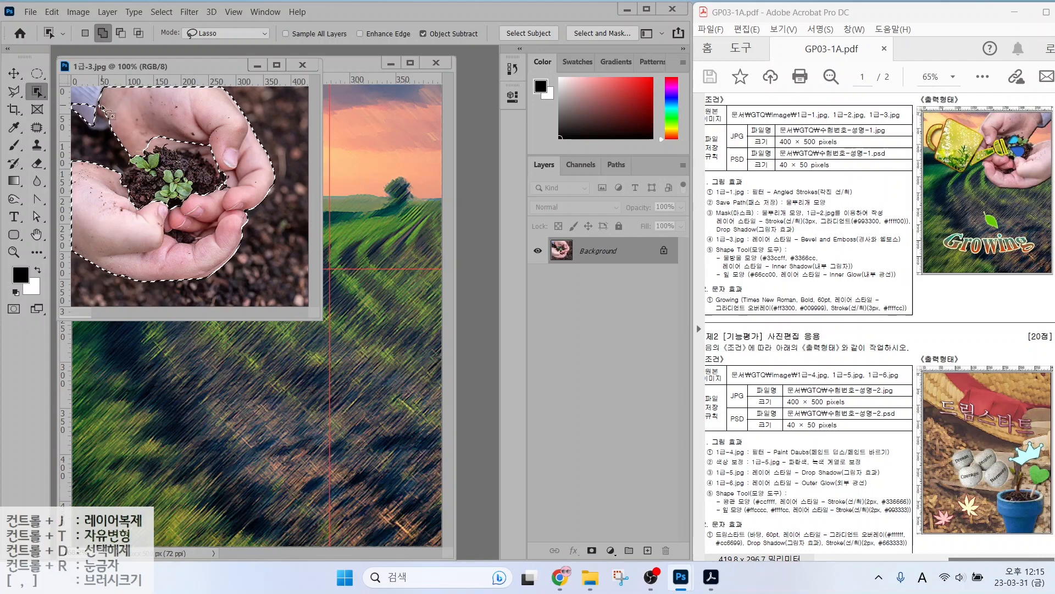
{"action": "key", "text": "ctrl+d"}
{"action": "right_click", "coordinate": [33, 95]}
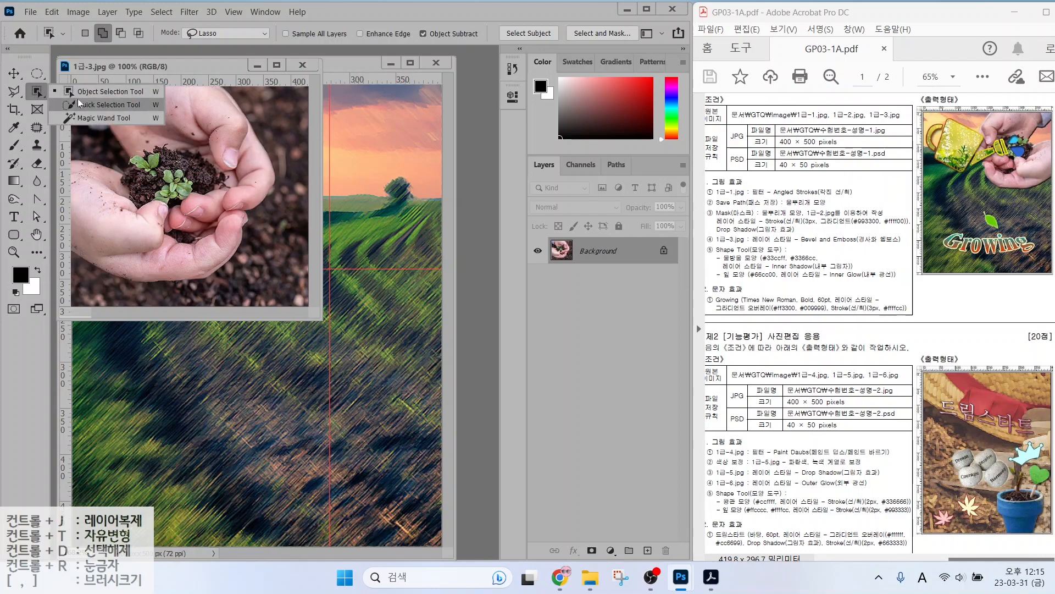
{"action": "left_click", "coordinate": [81, 104]}
{"action": "mouse_move", "coordinate": [166, 118]}
{"action": "left_mouse_down"}
{"action": "mouse_move", "coordinate": [228, 165]}
{"action": "mouse_move", "coordinate": [145, 236]}
{"action": "mouse_move", "coordinate": [221, 166]}
{"action": "left_mouse_up"}
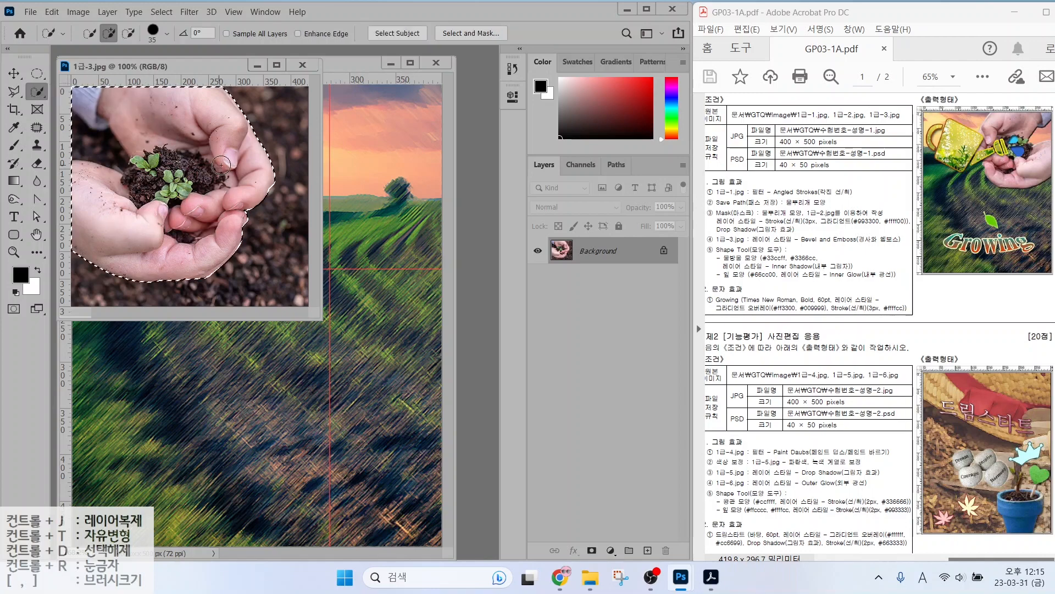
{"action": "left_click", "coordinate": [128, 33]}
{"action": "mouse_move", "coordinate": [91, 142]}
{"action": "left_mouse_down"}
{"action": "mouse_move", "coordinate": [117, 142]}
{"action": "mouse_move", "coordinate": [371, 231]}
{"action": "mouse_move", "coordinate": [250, 168]}
{"action": "mouse_move", "coordinate": [257, 174]}
{"action": "left_mouse_up"}
{"action": "left_click", "coordinate": [95, 35]}
Move the hands selection into the composition and name the new layer 1-3.
{"action": "left_click", "coordinate": [14, 73]}
{"action": "double_click", "coordinate": [592, 251]}
{"action": "type", "text": "1-3"}
{"action": "key", "text": "Return"}
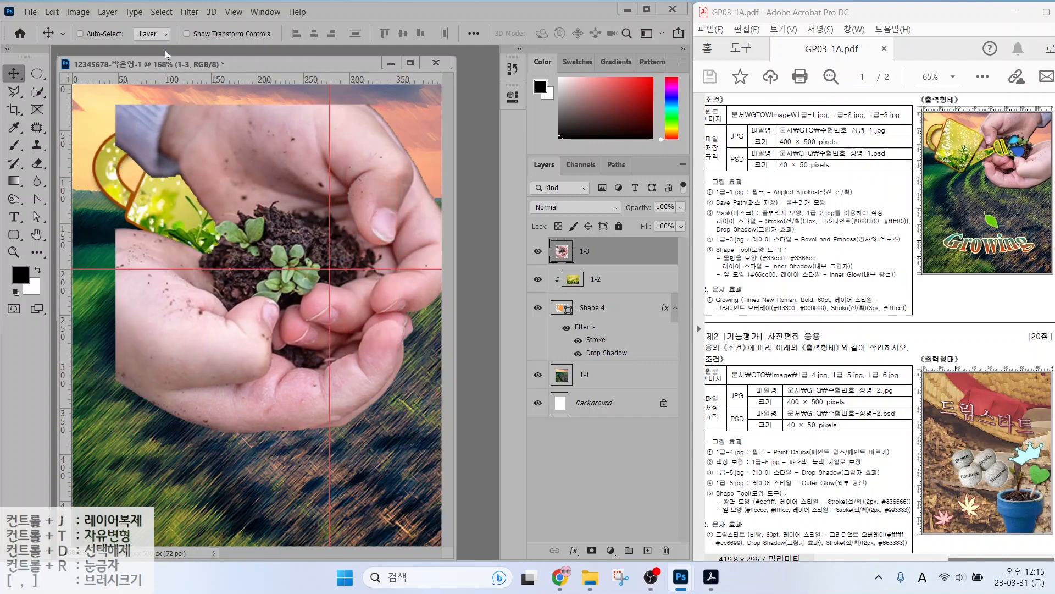
Free Transform the hands: scale to about 67%, rotate about 35°, and flip horizontally.
{"action": "left_click", "coordinate": [57, 15]}
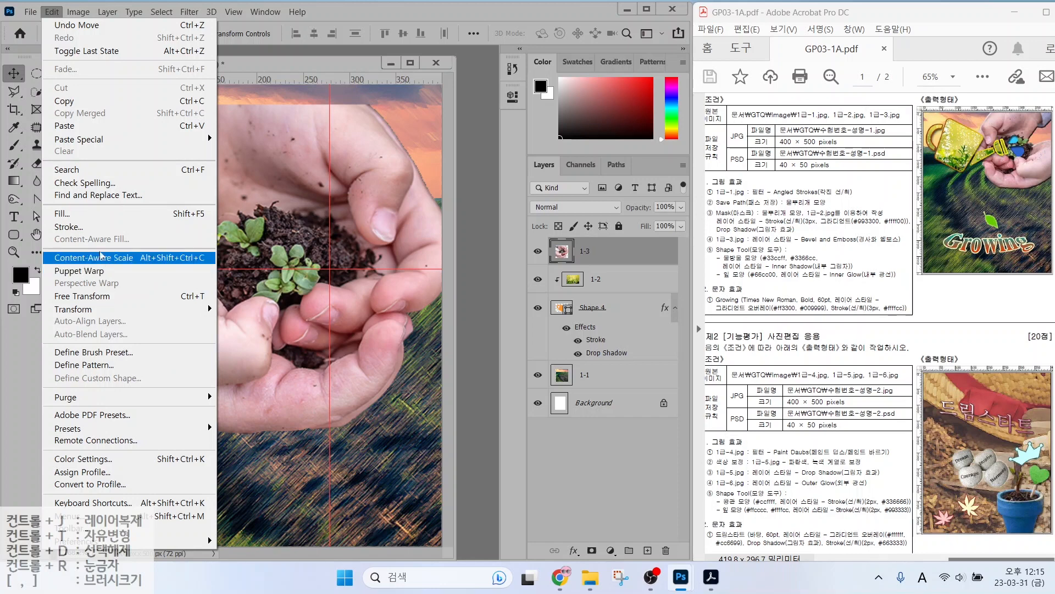
{"action": "left_click", "coordinate": [197, 299]}
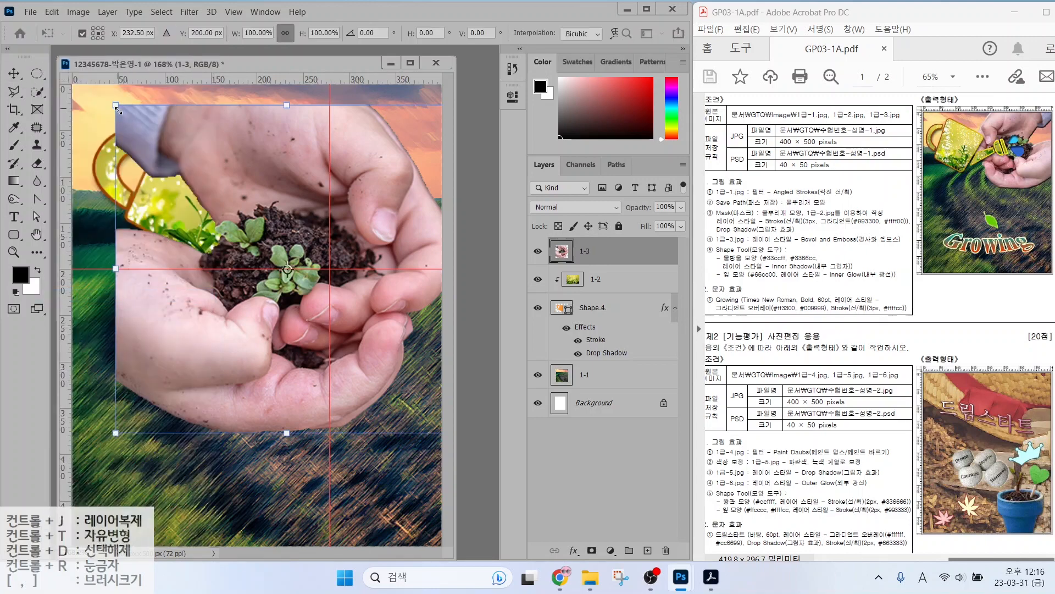
{"action": "left_click_drag", "start_coordinate": [116, 106], "coordinate": [284, 95]}
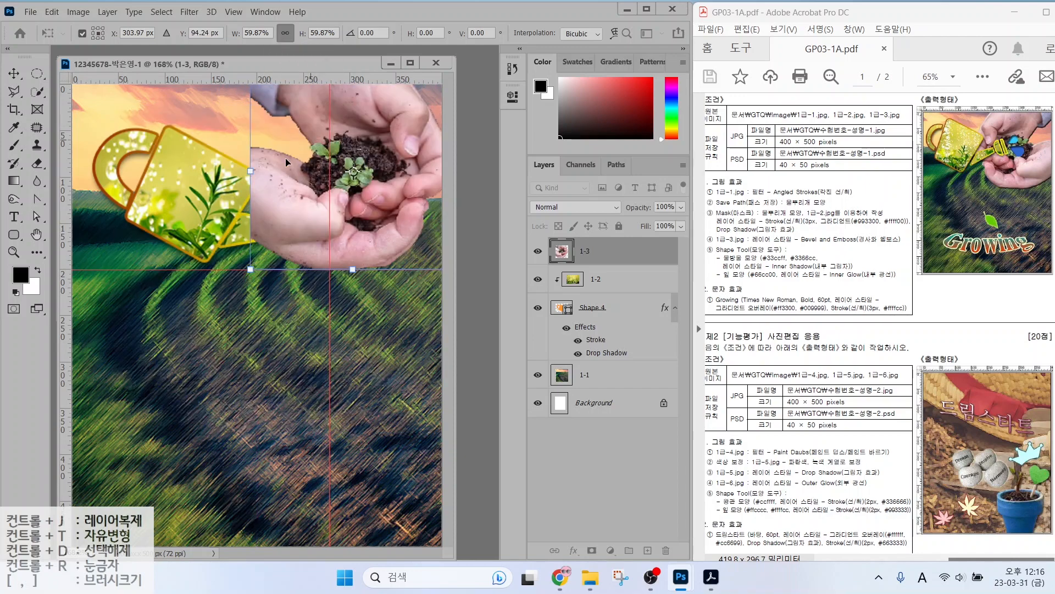
{"action": "left_click_drag", "start_coordinate": [225, 242], "coordinate": [301, 190]}
{"action": "right_click", "coordinate": [284, 181]}
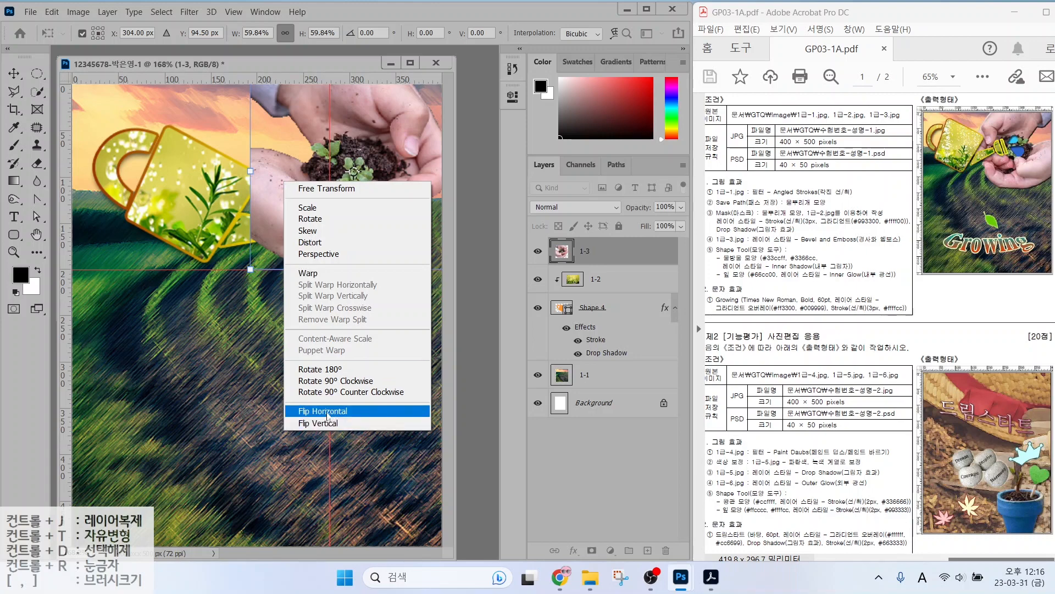
{"action": "left_click", "coordinate": [328, 416]}
{"action": "left_click_drag", "start_coordinate": [224, 291], "coordinate": [225, 298]}
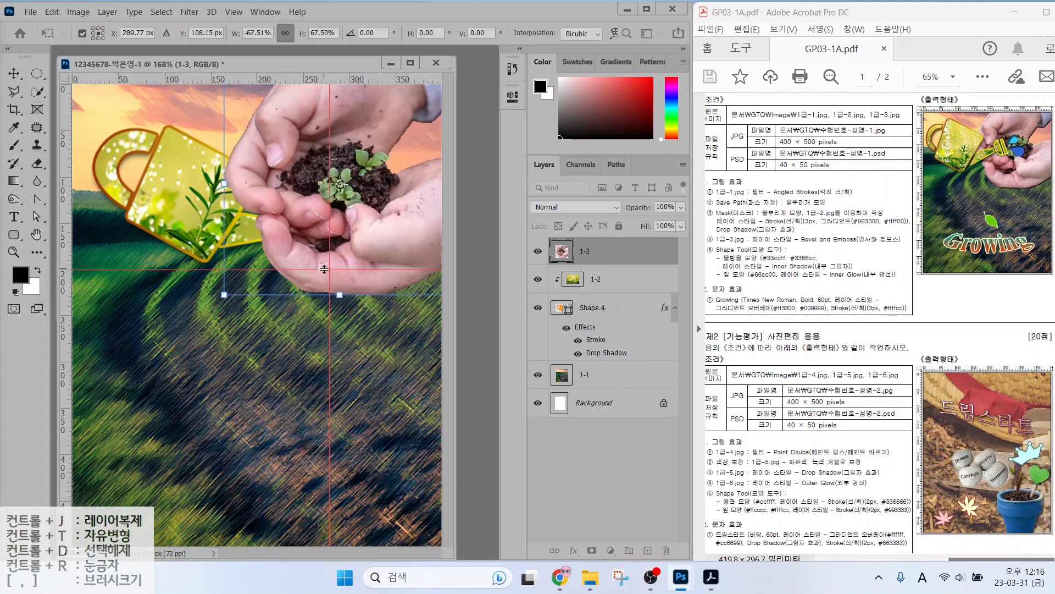
{"action": "key", "text": "Return"}
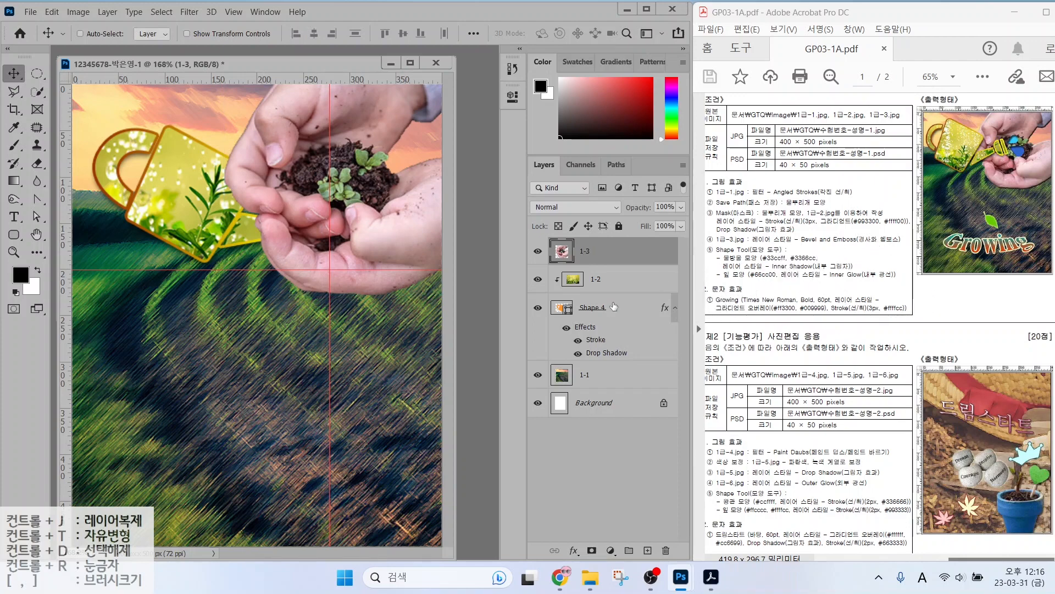
Apply a Bevel & Emboss layer style to layer 1-3.
{"action": "left_click", "coordinate": [575, 550]}
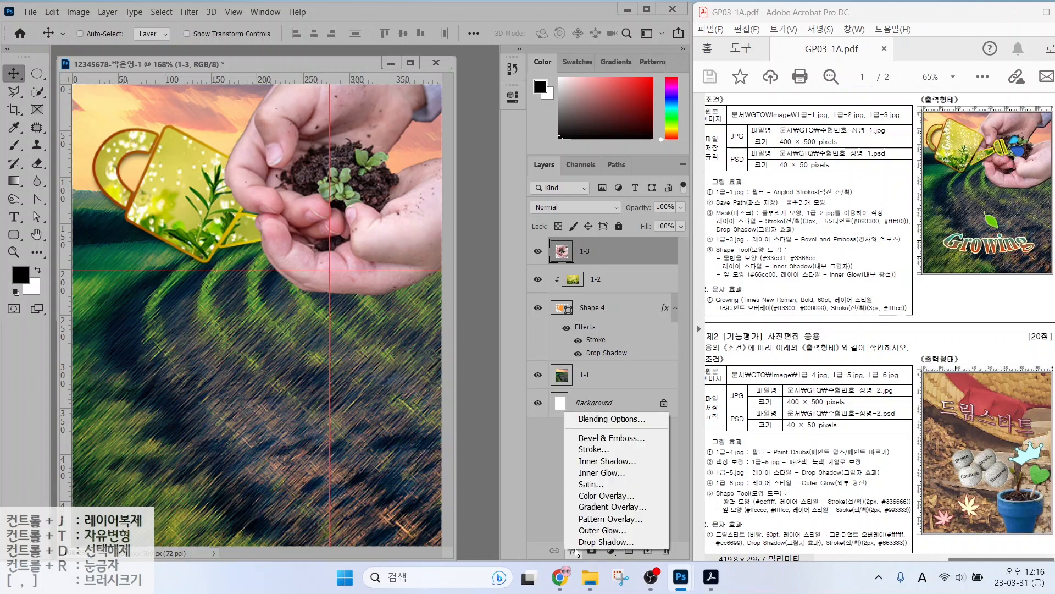
{"action": "left_click", "coordinate": [593, 438]}
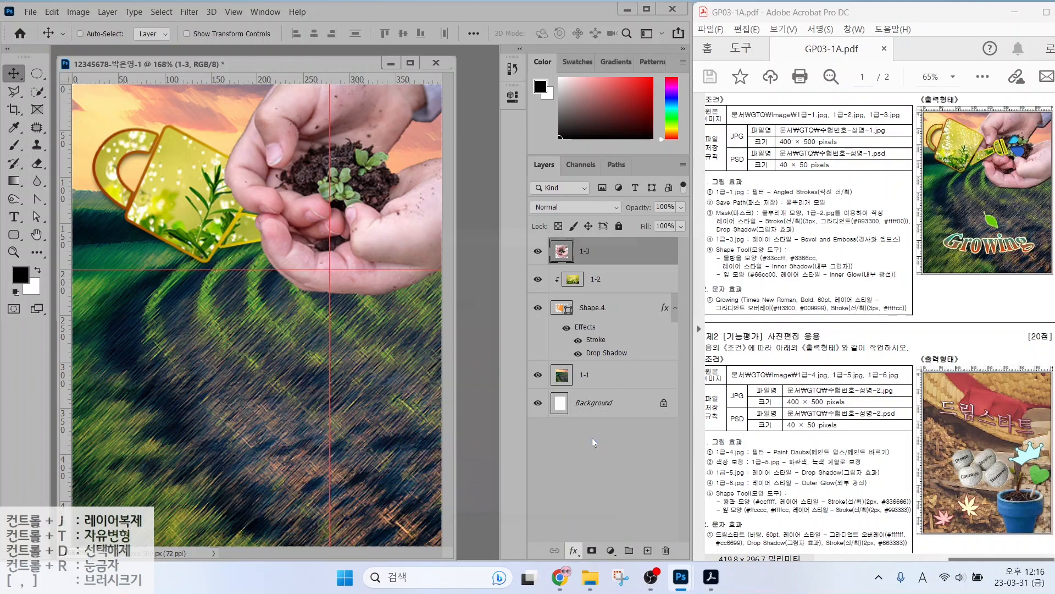
{"action": "left_click", "coordinate": [632, 243]}
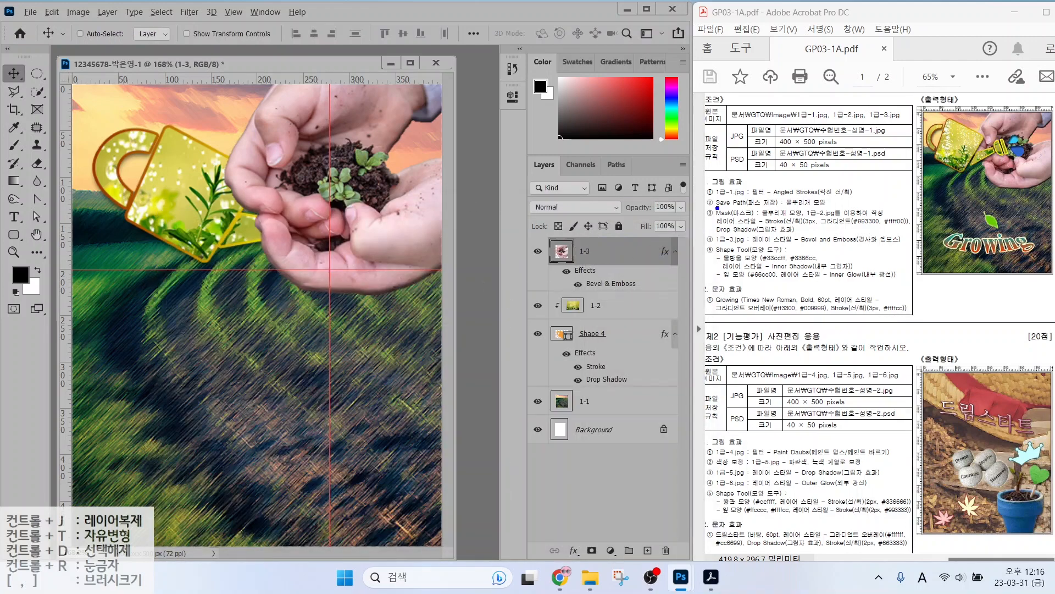
{"action": "mouse_move", "coordinate": [662, 155]}
{"action": "left_mouse_down"}
{"action": "mouse_move", "coordinate": [697, 187]}
{"action": "mouse_move", "coordinate": [701, 239]}
{"action": "left_mouse_up"}
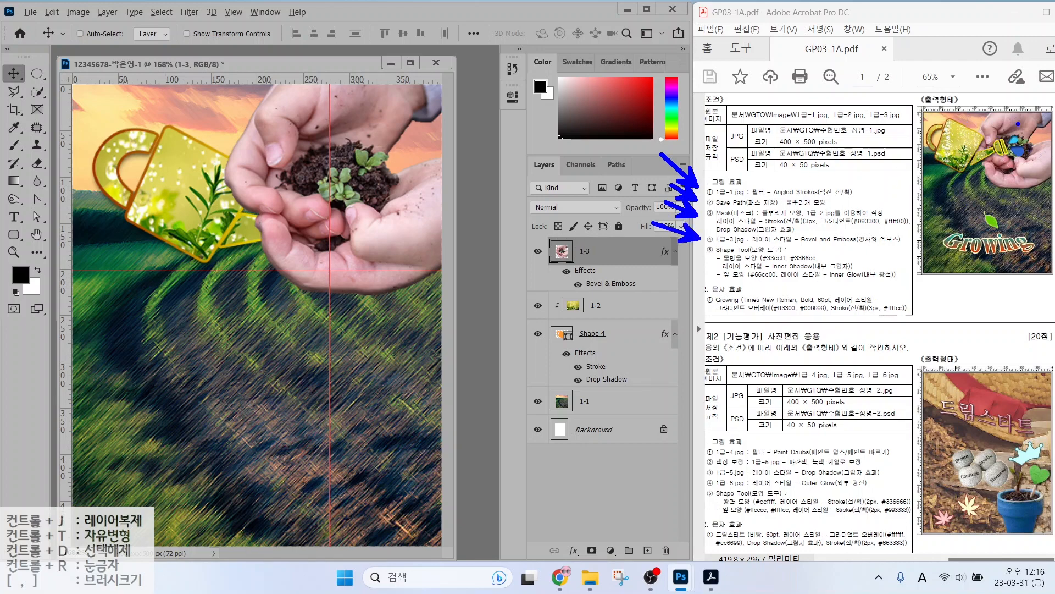
{"action": "key", "text": "Escape"}
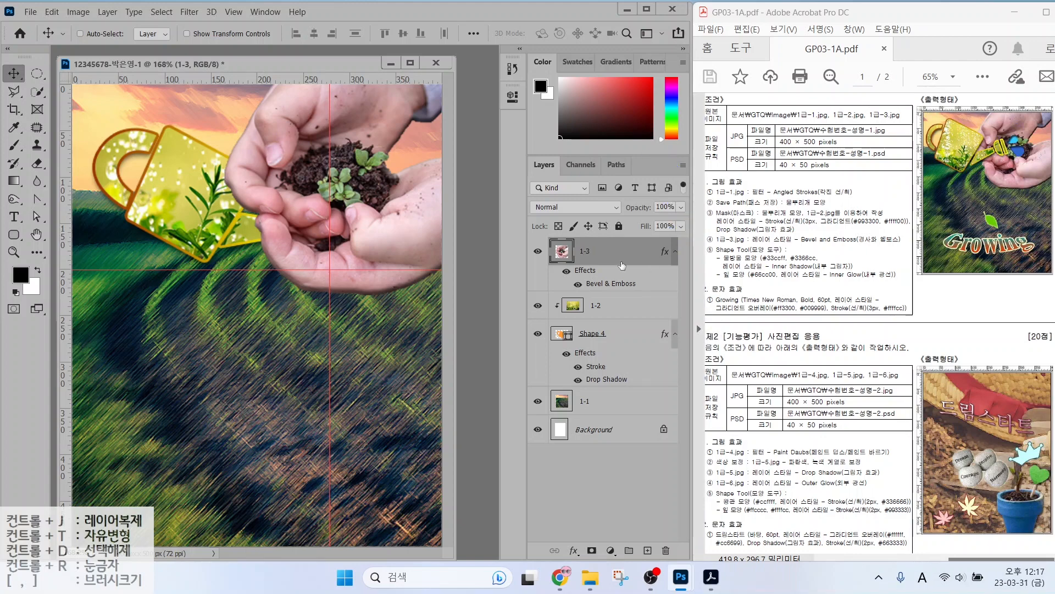
Move layer 1-3 below Shape 4 so the watering can overlaps the hands, and annotate it.
{"action": "left_click_drag", "start_coordinate": [603, 256], "coordinate": [603, 388]}
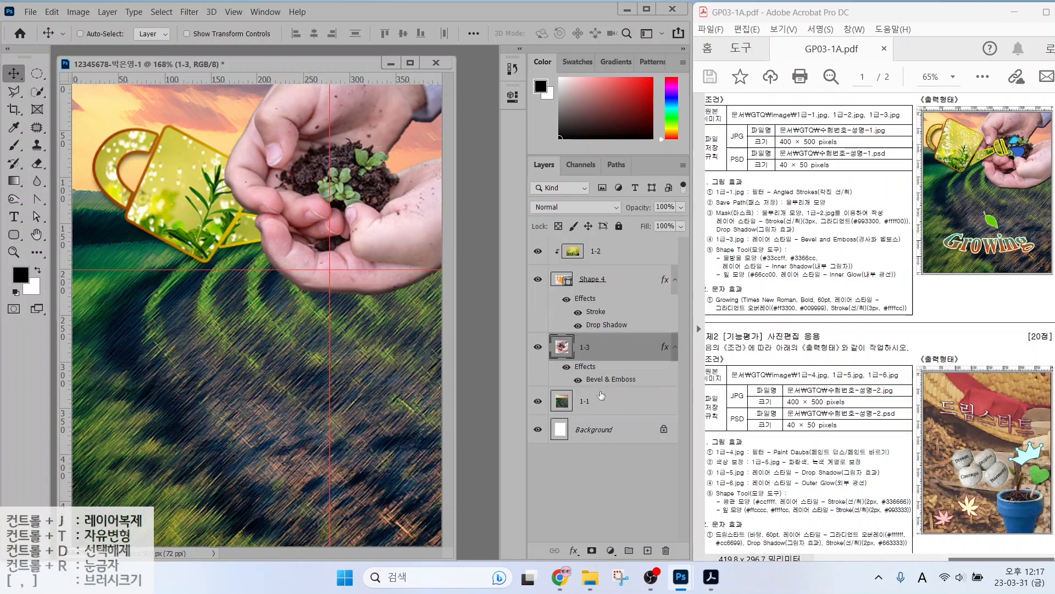
{"action": "key", "text": "alt+2"}
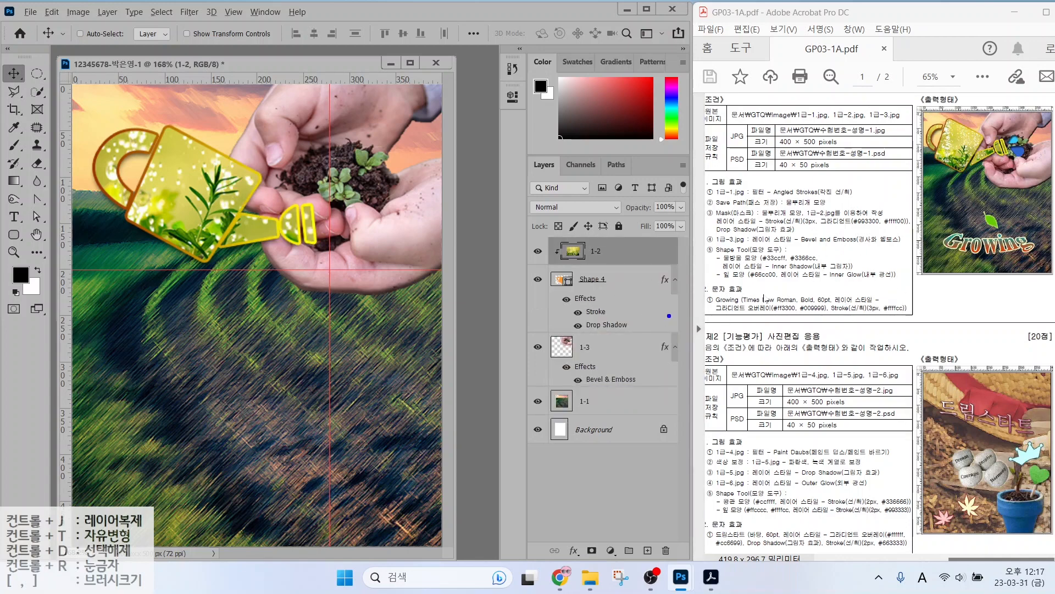
{"action": "left_click_drag", "start_coordinate": [706, 238], "coordinate": [867, 284]}
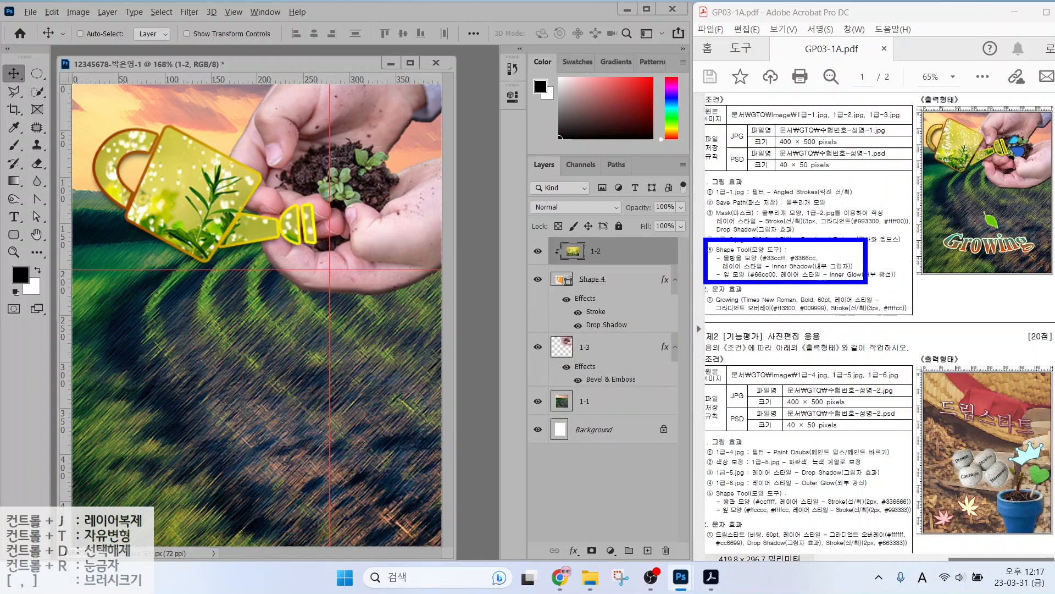
{"action": "left_click_drag", "start_coordinate": [700, 219], "coordinate": [730, 251]}
{"action": "left_click_drag", "start_coordinate": [727, 236], "coordinate": [709, 251]}
{"action": "mouse_move", "coordinate": [685, 325]}
{"action": "left_mouse_down"}
{"action": "mouse_move", "coordinate": [726, 278]}
{"action": "mouse_move", "coordinate": [726, 291]}
{"action": "left_mouse_up"}
{"action": "left_click_drag", "start_coordinate": [760, 226], "coordinate": [770, 251]}
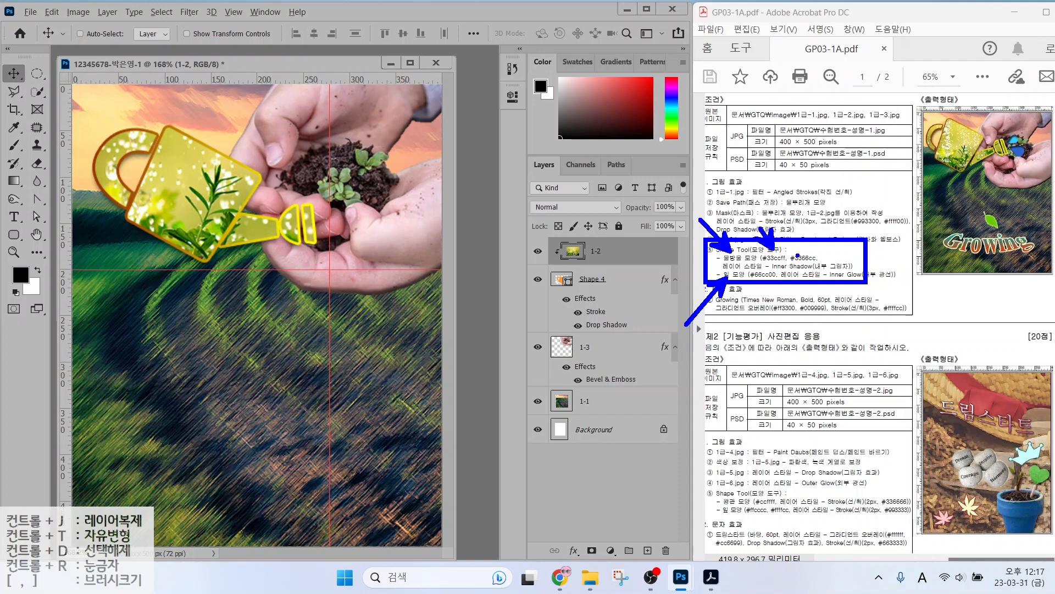
{"action": "left_click_drag", "start_coordinate": [826, 232], "coordinate": [797, 255]}
{"action": "left_click_drag", "start_coordinate": [804, 242], "coordinate": [798, 255]}
{"action": "left_click_drag", "start_coordinate": [966, 91], "coordinate": [1011, 128]}
{"action": "left_click_drag", "start_coordinate": [1007, 196], "coordinate": [1012, 132]}
{"action": "key", "text": "Escape"}
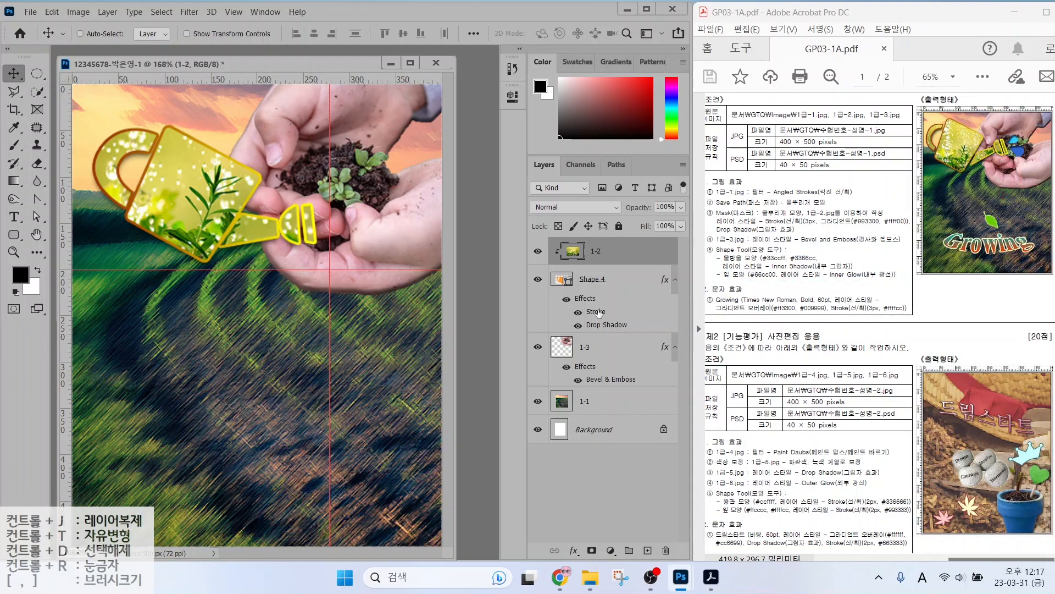
Switch to the Custom Shape tool.
{"action": "left_click", "coordinate": [13, 236]}
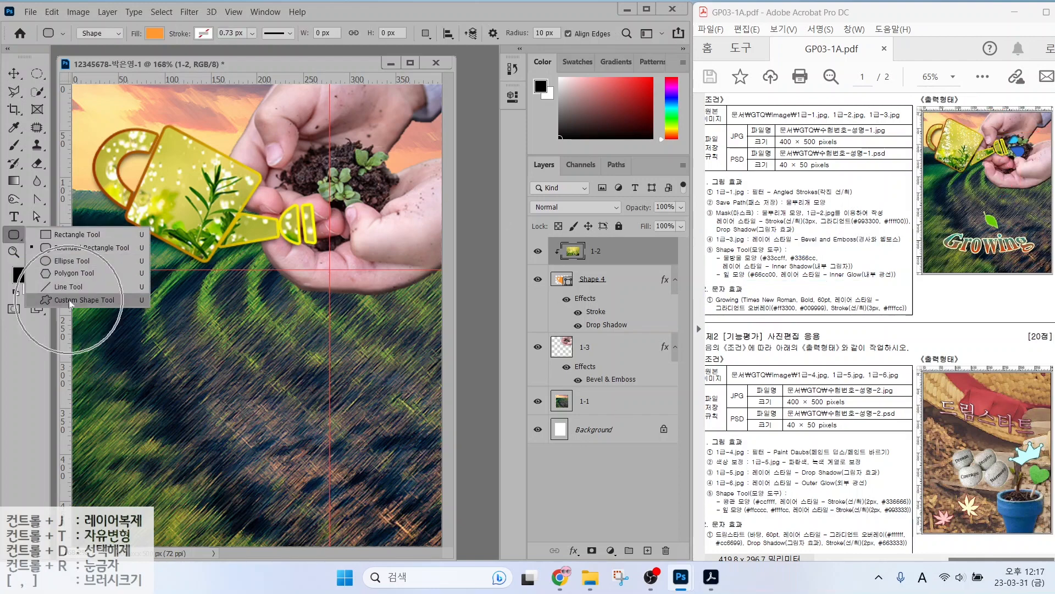
{"action": "left_click", "coordinate": [68, 299]}
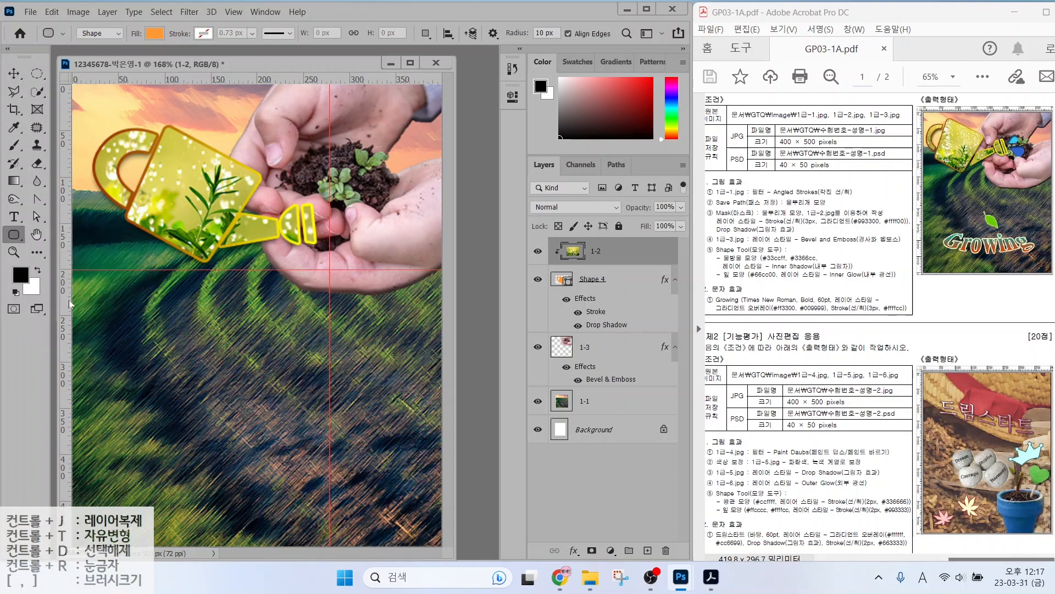
{"action": "mouse_move", "coordinate": [103, 55]}
{"action": "left_mouse_down"}
{"action": "mouse_move", "coordinate": [65, 32]}
{"action": "mouse_move", "coordinate": [102, 13]}
{"action": "left_mouse_up"}
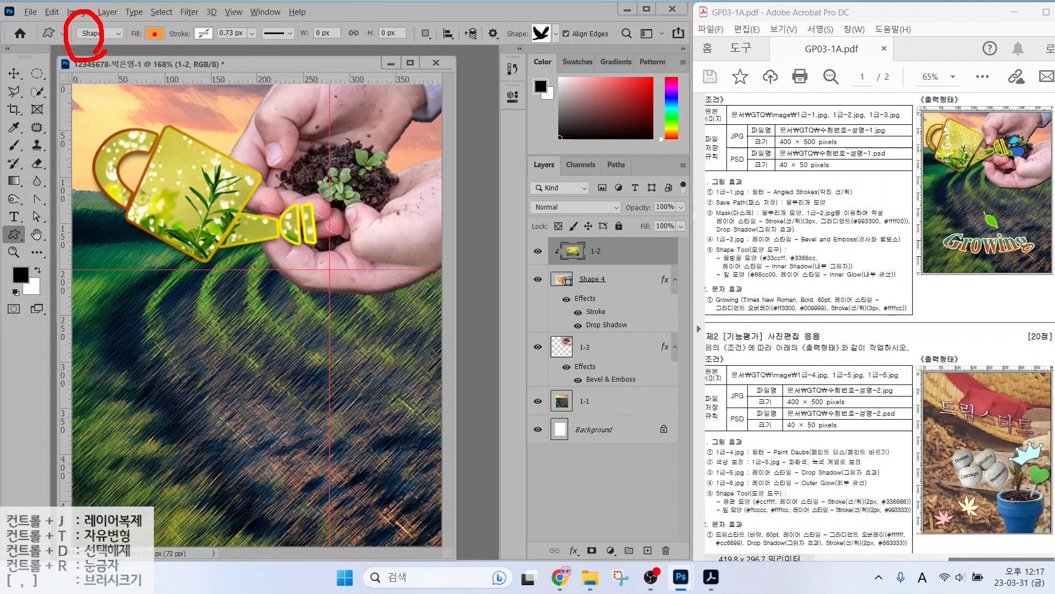
{"action": "mouse_move", "coordinate": [160, 56]}
{"action": "left_mouse_down"}
{"action": "mouse_move", "coordinate": [128, 49]}
{"action": "mouse_move", "coordinate": [166, 23]}
{"action": "mouse_move", "coordinate": [157, 61]}
{"action": "left_mouse_up"}
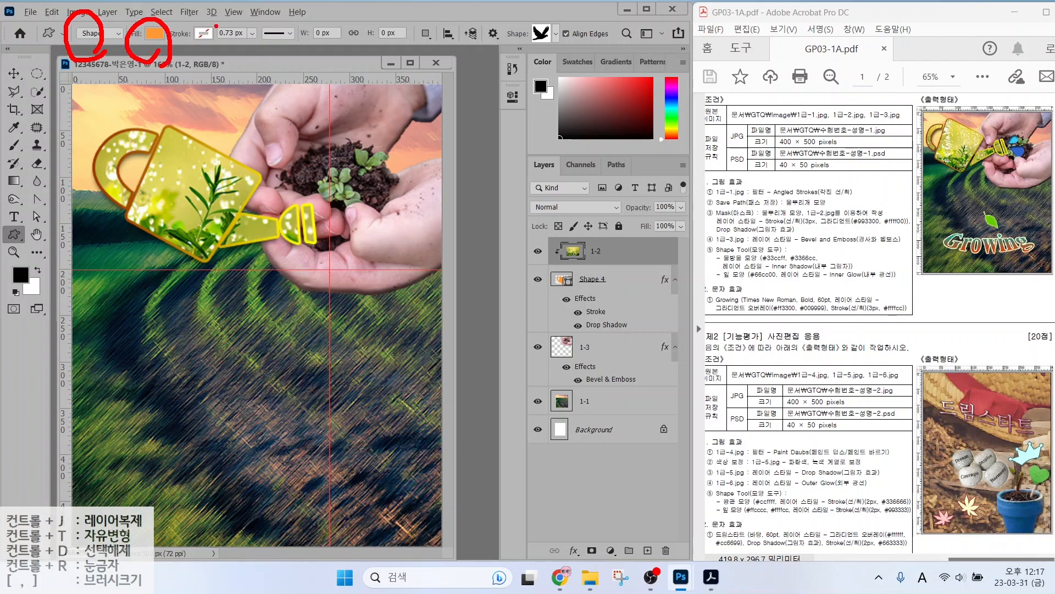
{"action": "left_click_drag", "start_coordinate": [221, 14], "coordinate": [176, 54]}
{"action": "mouse_move", "coordinate": [564, 44]}
{"action": "left_mouse_down"}
{"action": "mouse_move", "coordinate": [493, 31]}
{"action": "mouse_move", "coordinate": [557, 8]}
{"action": "mouse_move", "coordinate": [560, 33]}
{"action": "left_mouse_up"}
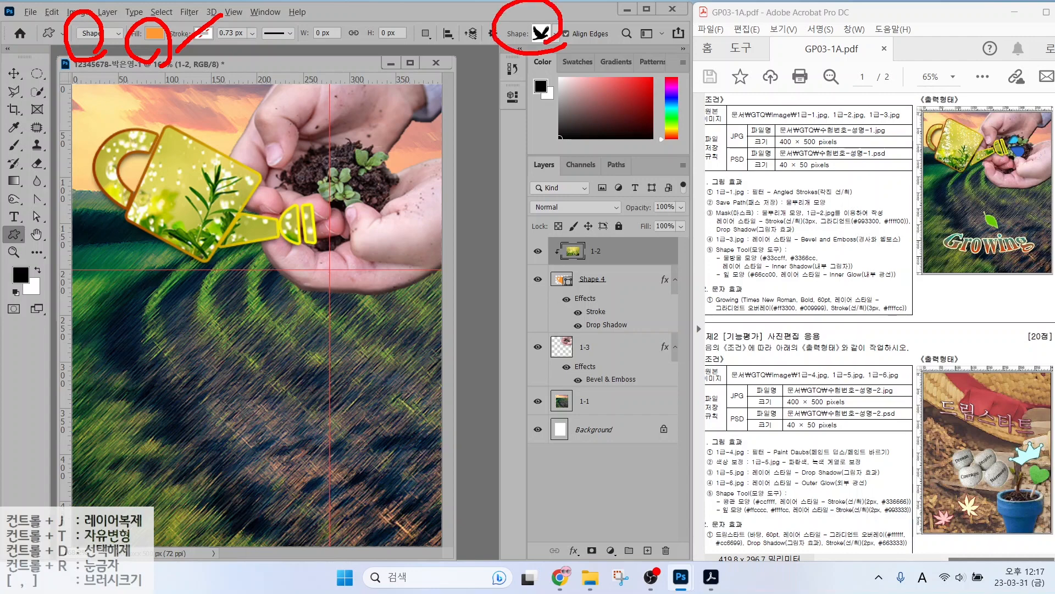
{"action": "key", "text": "Escape"}
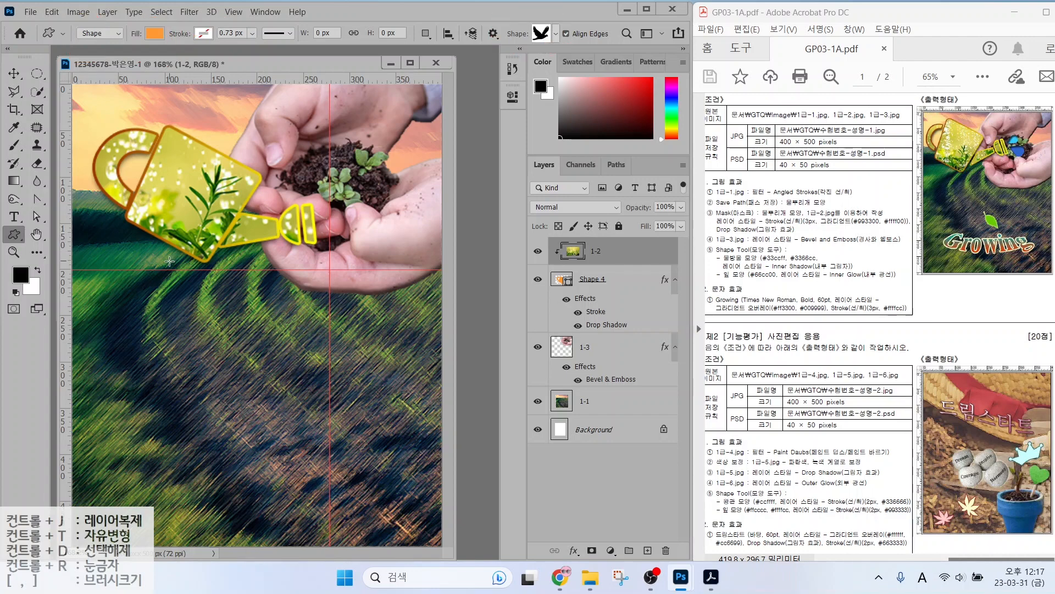
Collapse the Leaf Trees, Wild Animals and Legacy Shapes folders in the shape picker, then close it.
{"action": "left_click", "coordinate": [556, 35]}
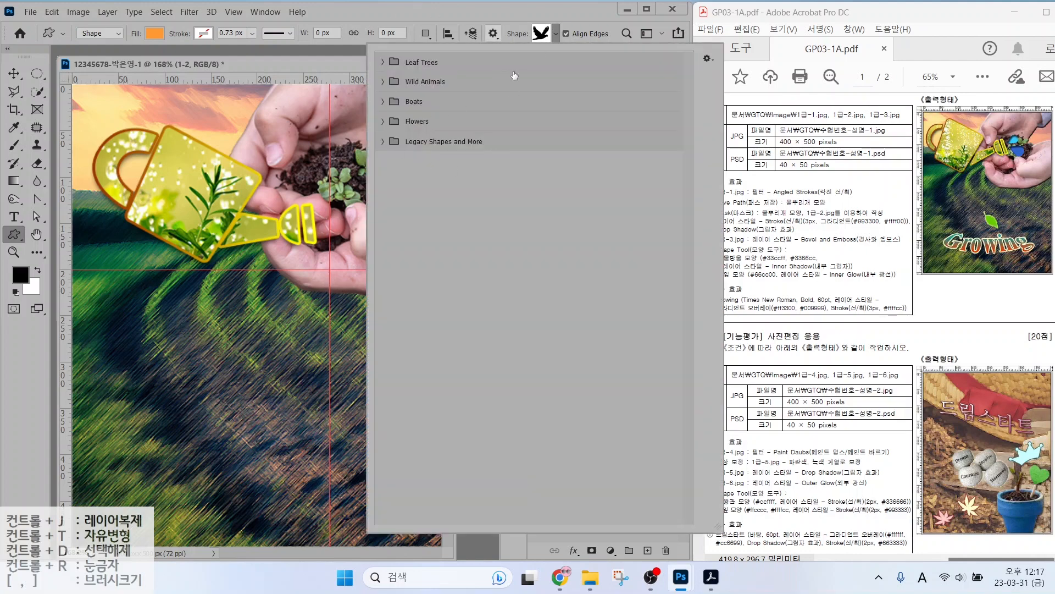
{"action": "left_click", "coordinate": [383, 63]}
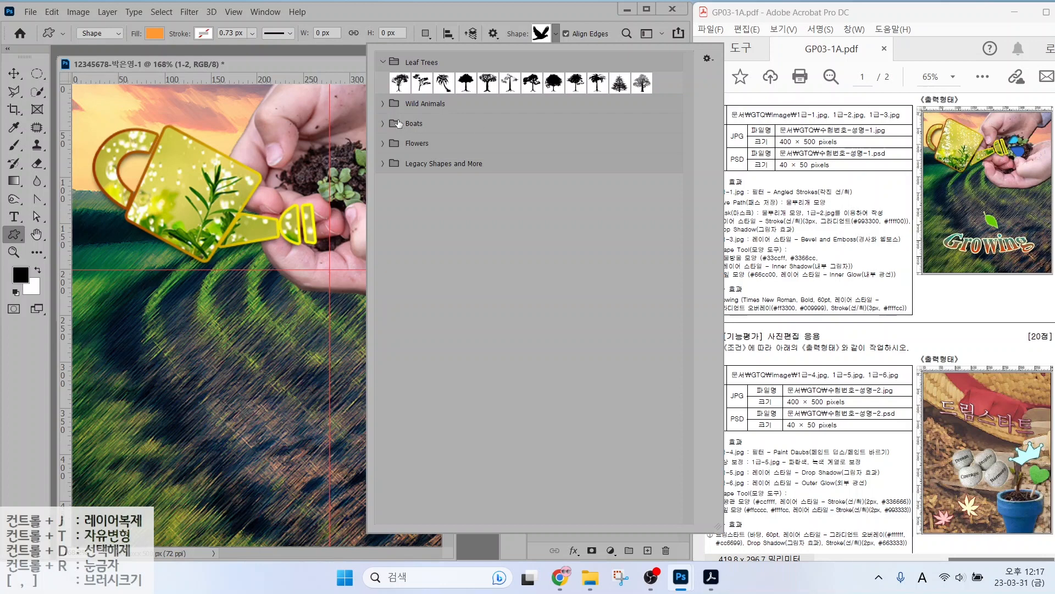
{"action": "left_click", "coordinate": [384, 104]}
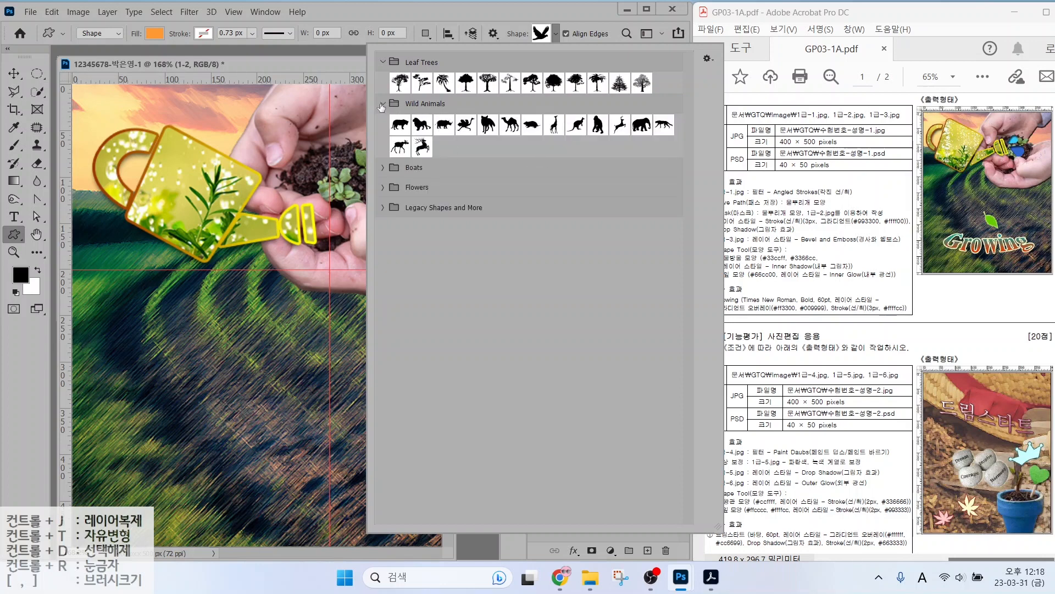
{"action": "left_click", "coordinate": [383, 104]}
{"action": "left_click", "coordinate": [384, 62]}
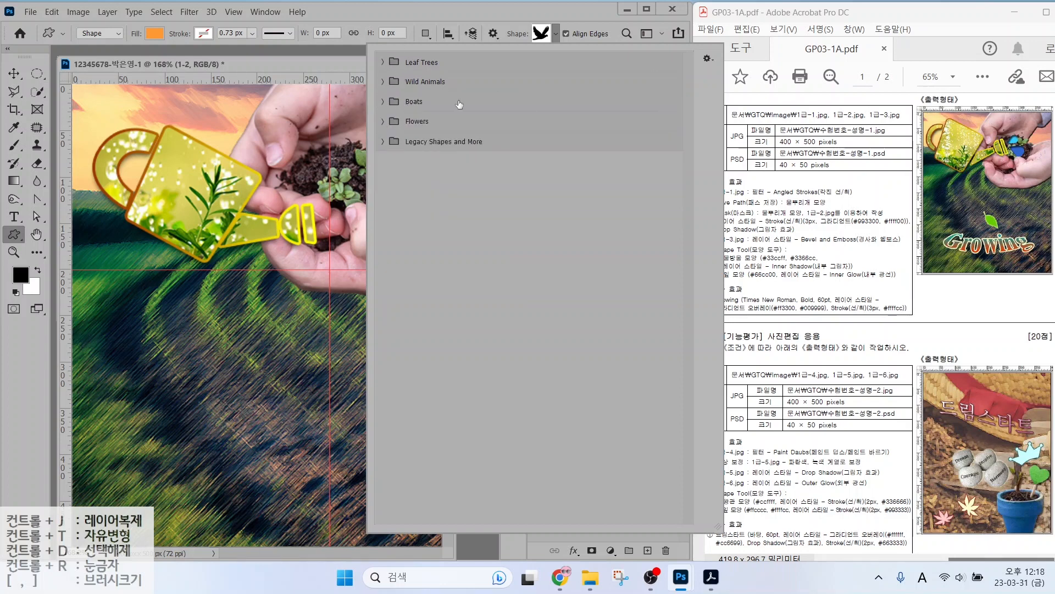
{"action": "left_click", "coordinate": [382, 141]}
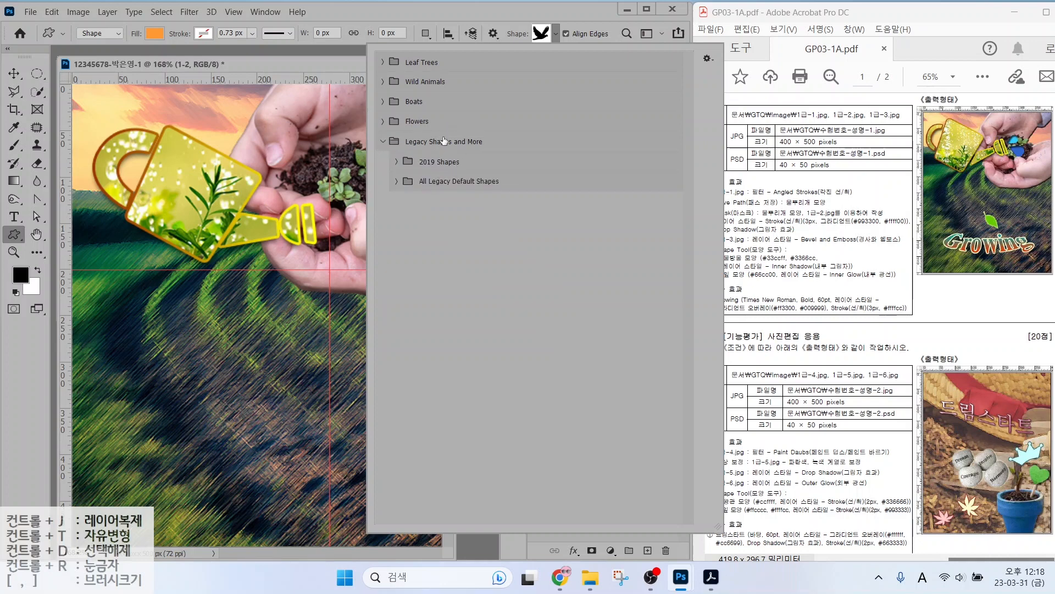
{"action": "left_click", "coordinate": [384, 141]}
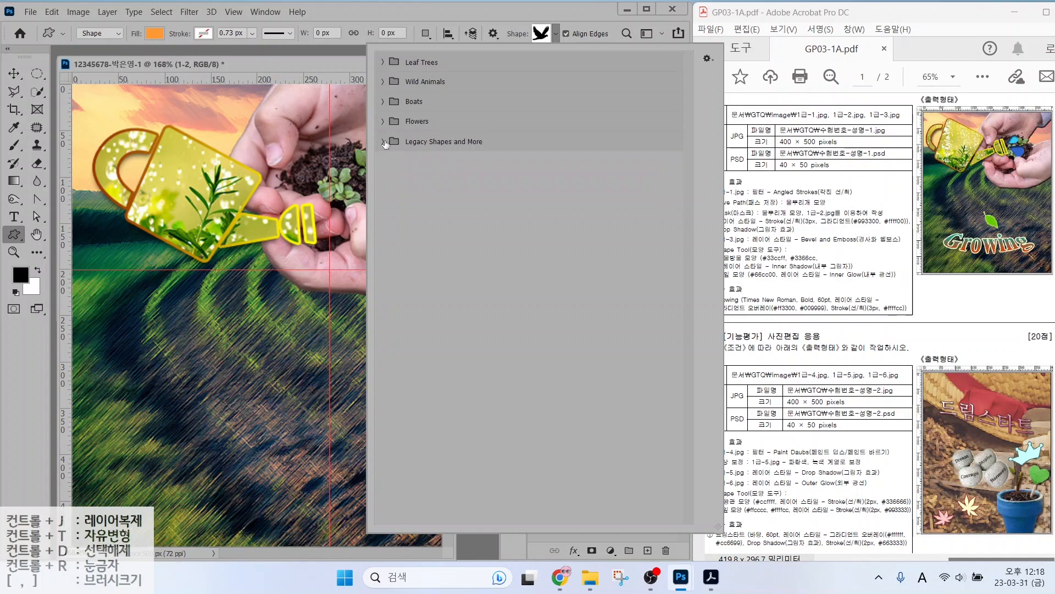
{"action": "left_click", "coordinate": [377, 15]}
{"action": "left_click", "coordinate": [263, 12]}
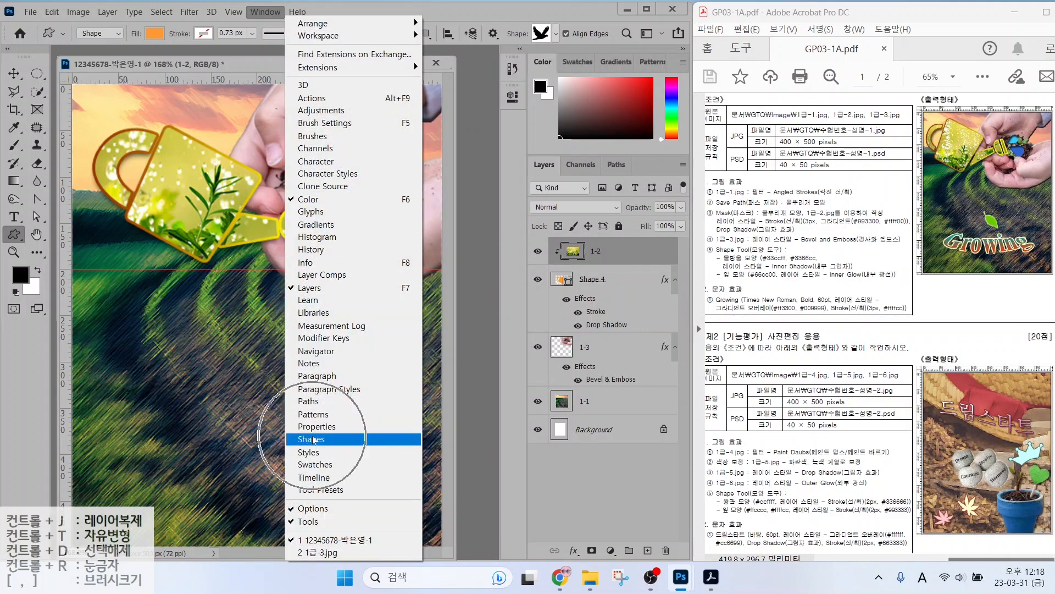
Open the Shapes panel and look through its options menu without changes.
{"action": "left_click", "coordinate": [312, 438]}
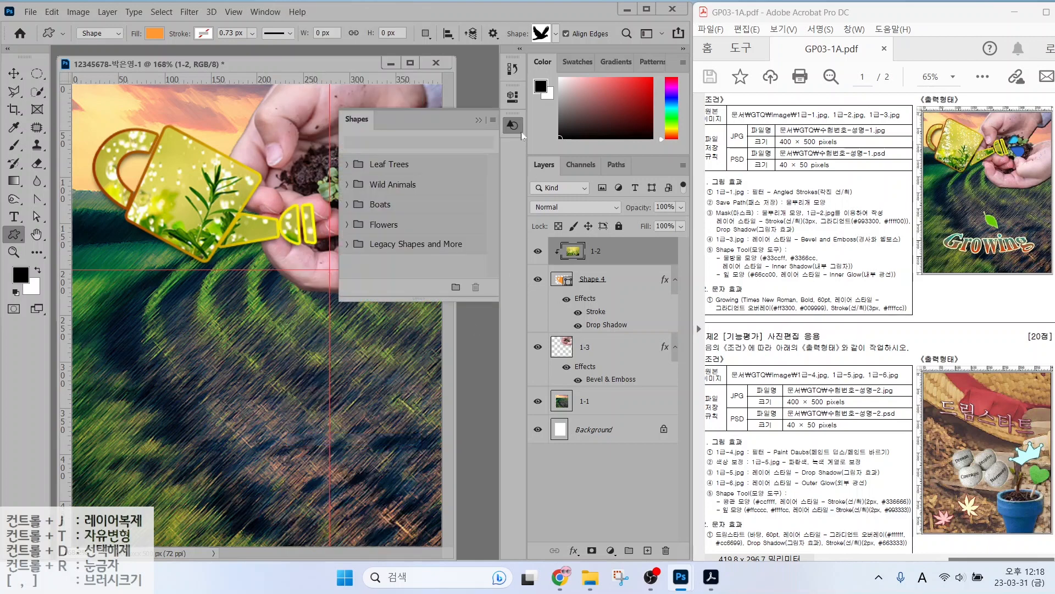
{"action": "key", "text": "ctrl+2"}
{"action": "mouse_move", "coordinate": [531, 129]}
{"action": "left_mouse_down"}
{"action": "mouse_move", "coordinate": [502, 139]}
{"action": "mouse_move", "coordinate": [533, 131]}
{"action": "left_mouse_up"}
{"action": "left_click_drag", "start_coordinate": [328, 235], "coordinate": [482, 259]}
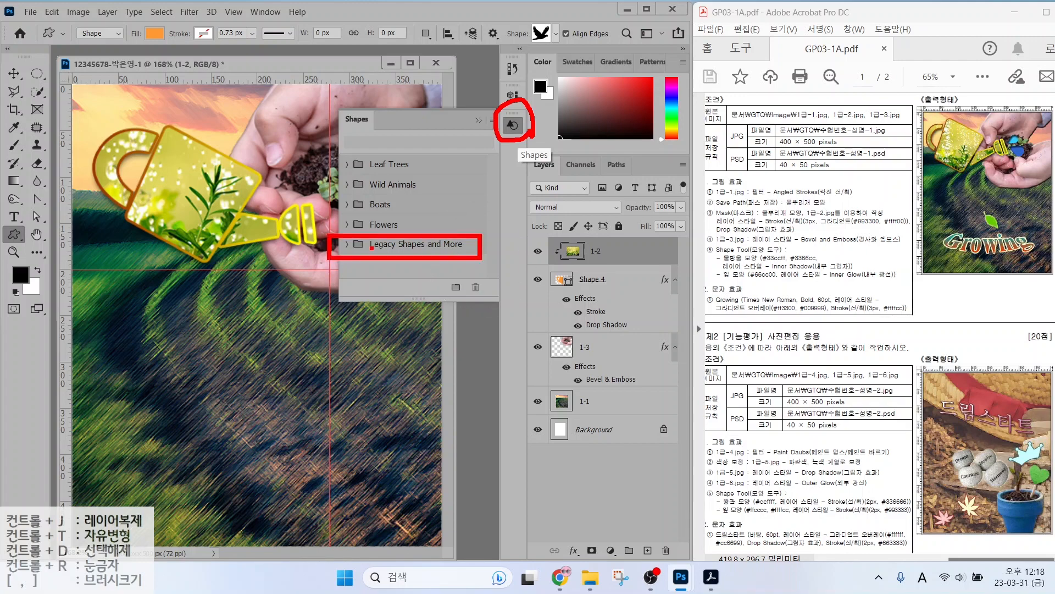
{"action": "key", "text": "Escape"}
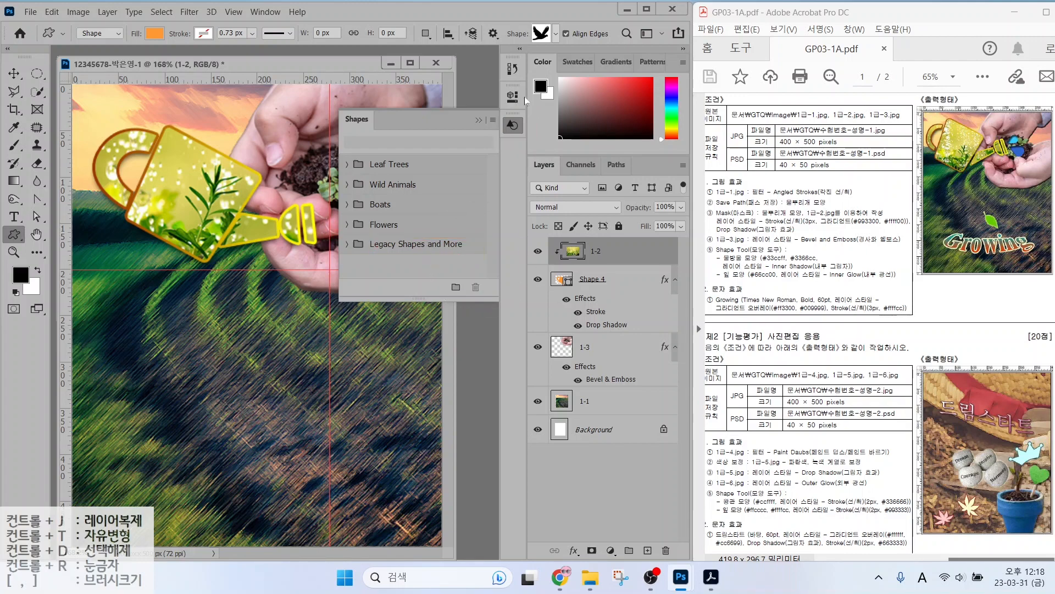
{"action": "left_click", "coordinate": [493, 120]}
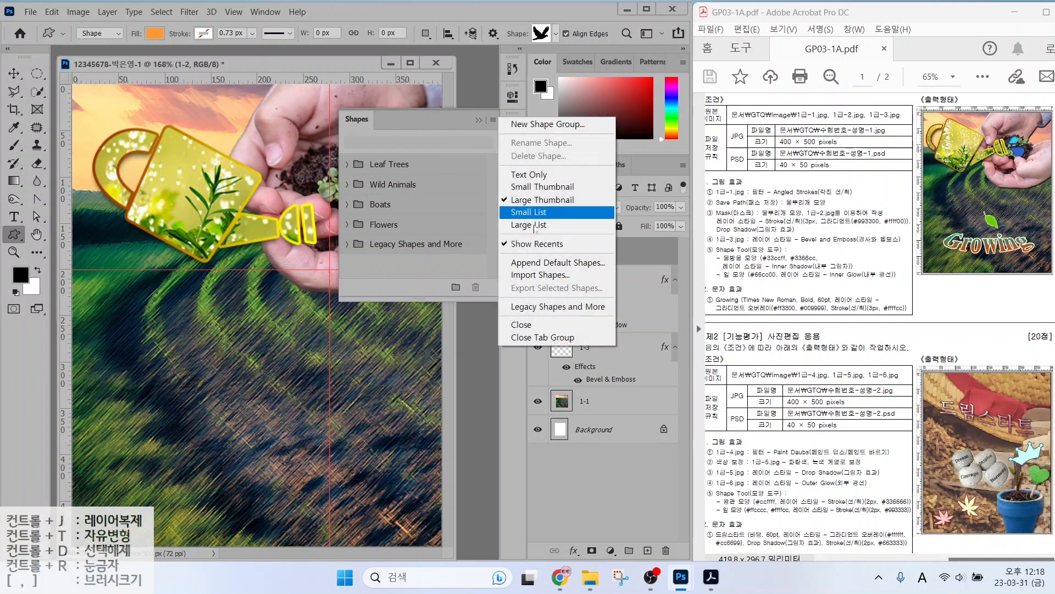
{"action": "key", "text": "ctrl"}
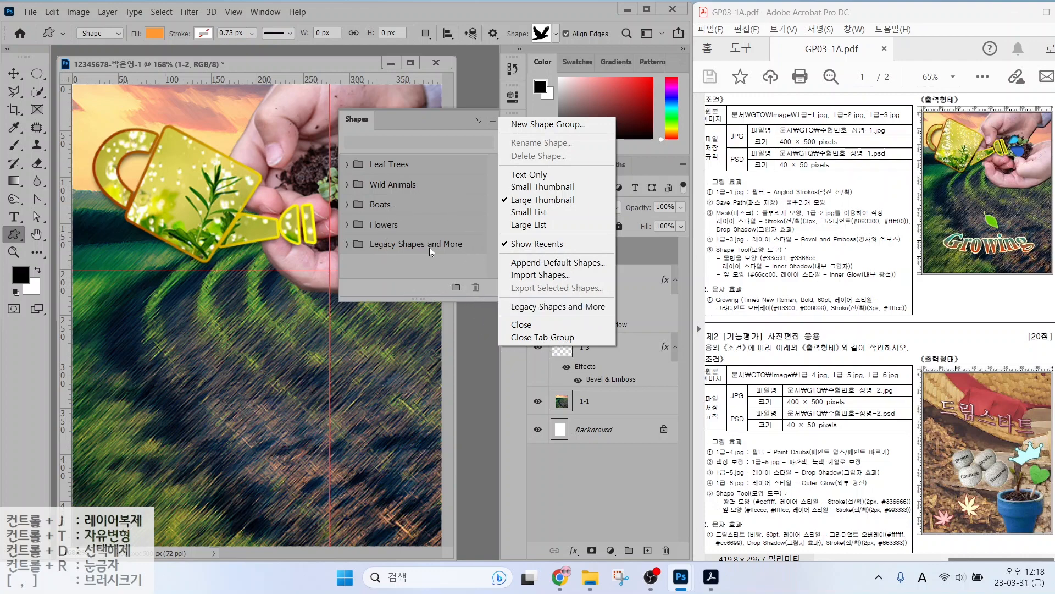
{"action": "left_click", "coordinate": [500, 7]}
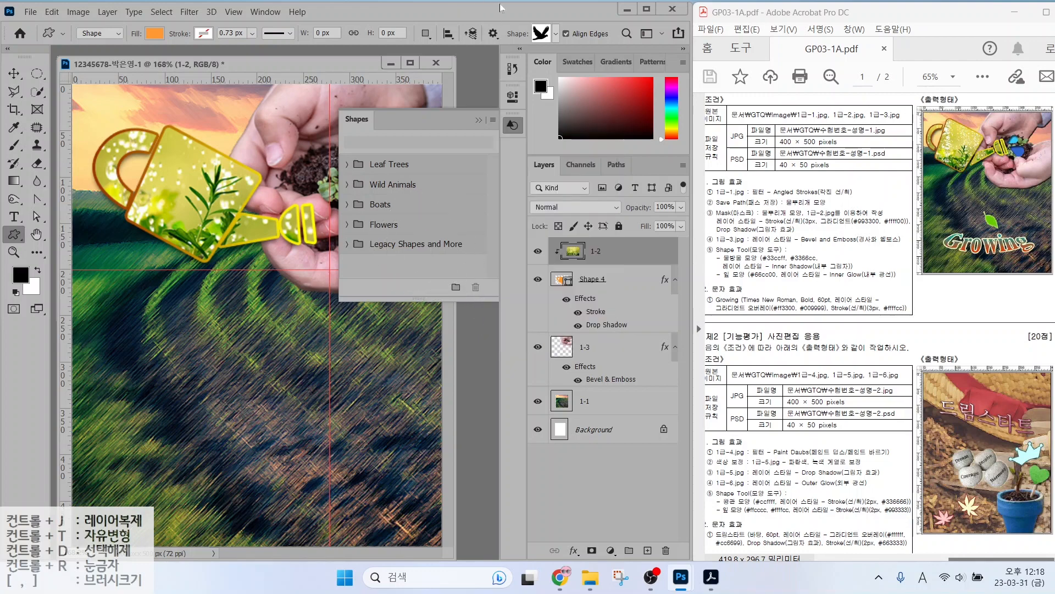
Expand Legacy Shapes and More > All Legacy Default Shapes in the shape picker.
{"action": "left_click", "coordinate": [556, 36]}
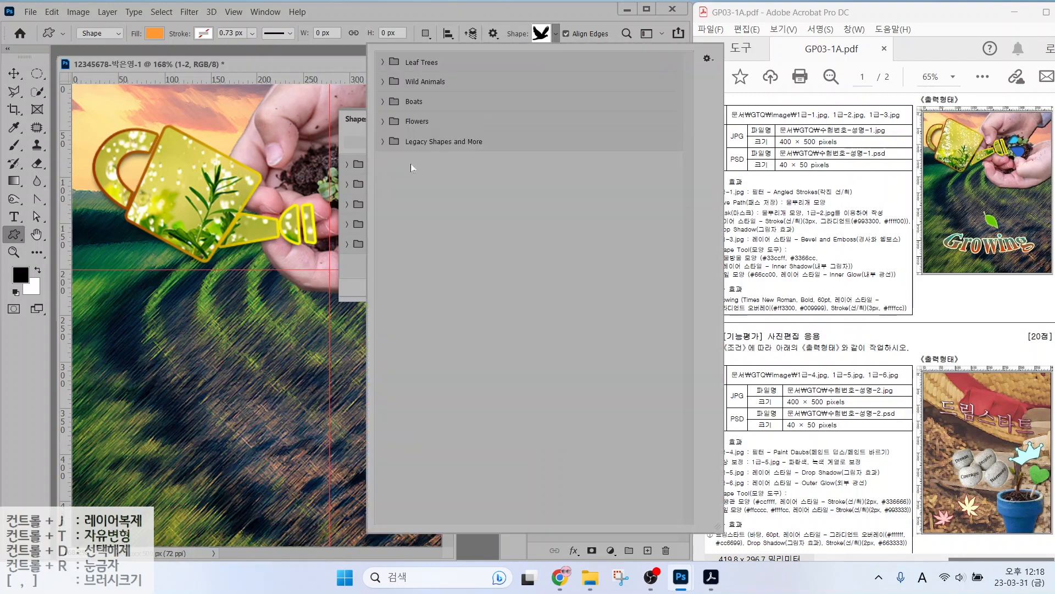
{"action": "left_click", "coordinate": [383, 142]}
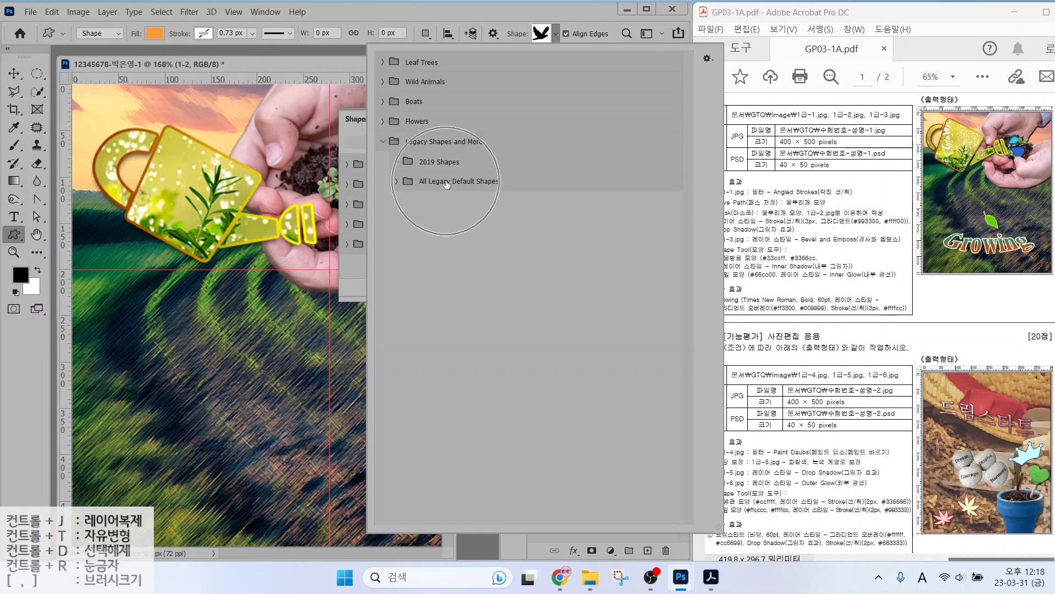
{"action": "left_click", "coordinate": [397, 181]}
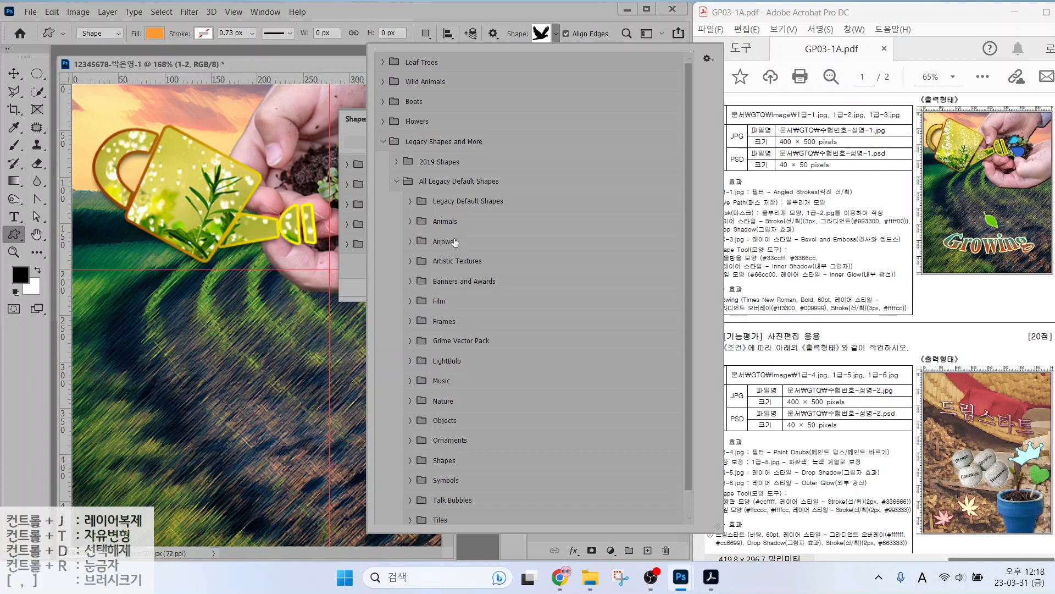
{"action": "scroll", "coordinate": [472, 349], "scroll_direction": "down", "scroll_amount": 1}
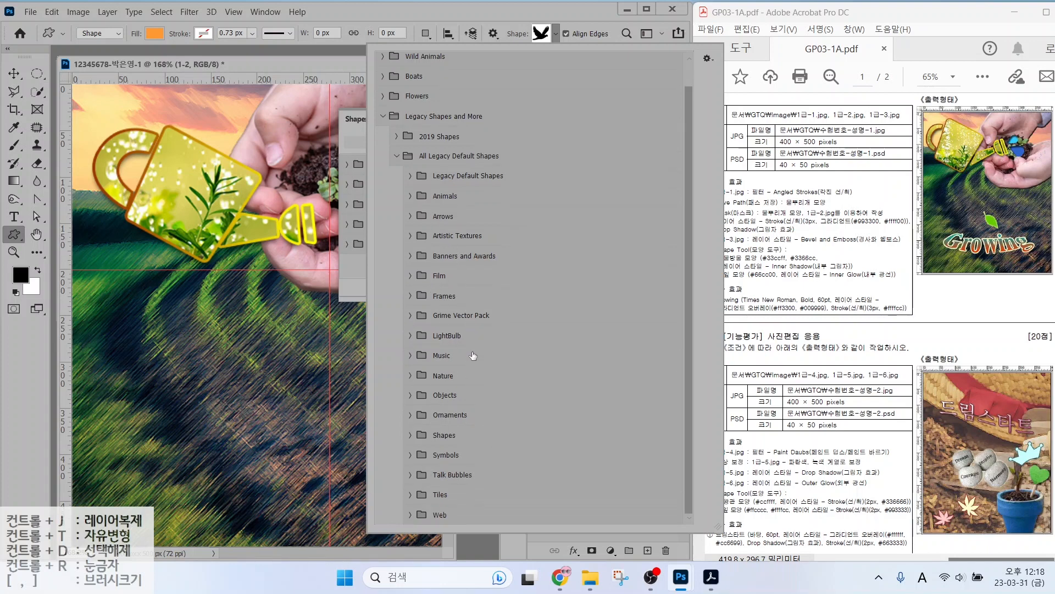
Expand the legacy shape sets and pick the Raindrop from the Nature set.
{"action": "left_click", "coordinate": [411, 516]}
{"action": "left_click", "coordinate": [410, 495]}
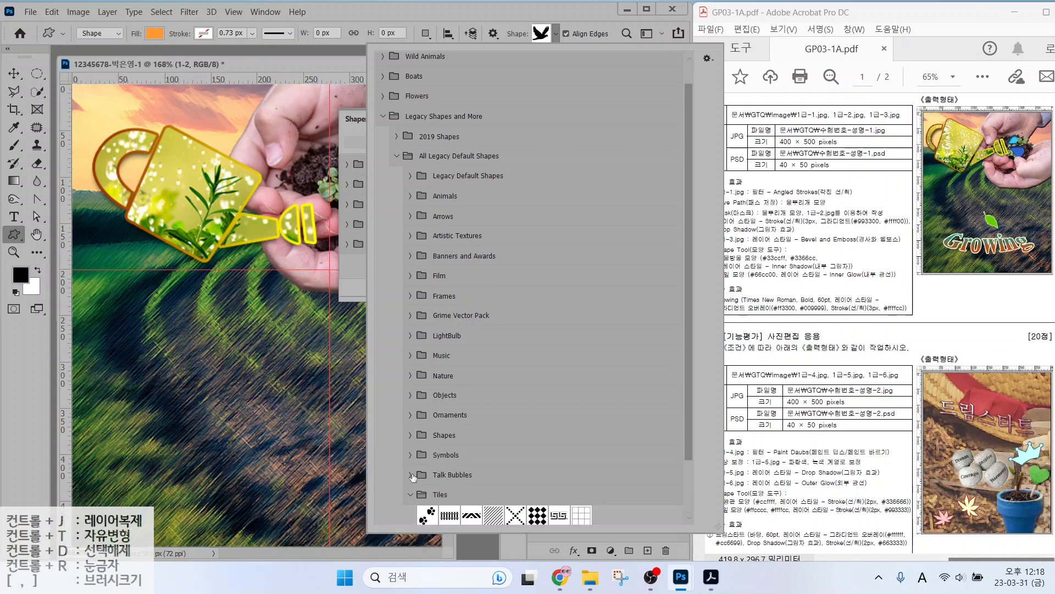
{"action": "left_click", "coordinate": [411, 475]}
{"action": "left_click", "coordinate": [411, 454]}
{"action": "left_click", "coordinate": [411, 435]}
{"action": "left_click", "coordinate": [410, 395]}
{"action": "left_click", "coordinate": [410, 375]}
{"action": "left_click", "coordinate": [411, 356]}
{"action": "left_click", "coordinate": [410, 336]}
{"action": "left_click", "coordinate": [411, 316]}
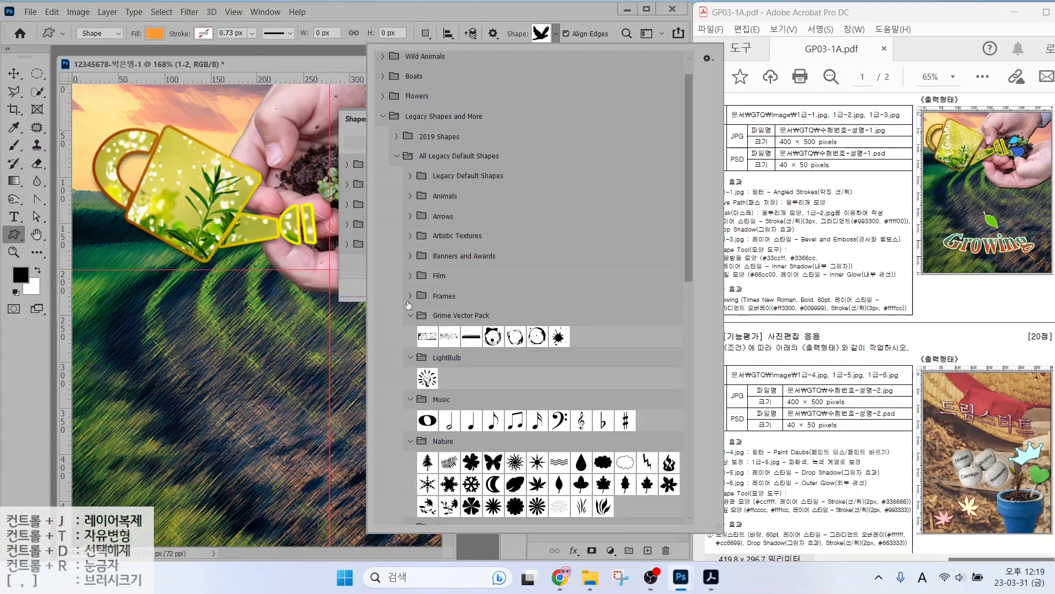
{"action": "left_click", "coordinate": [410, 295]}
{"action": "left_click", "coordinate": [410, 275]}
{"action": "left_click", "coordinate": [411, 256]}
{"action": "left_click", "coordinate": [411, 235]}
{"action": "left_click", "coordinate": [410, 216]}
{"action": "left_click", "coordinate": [410, 196]}
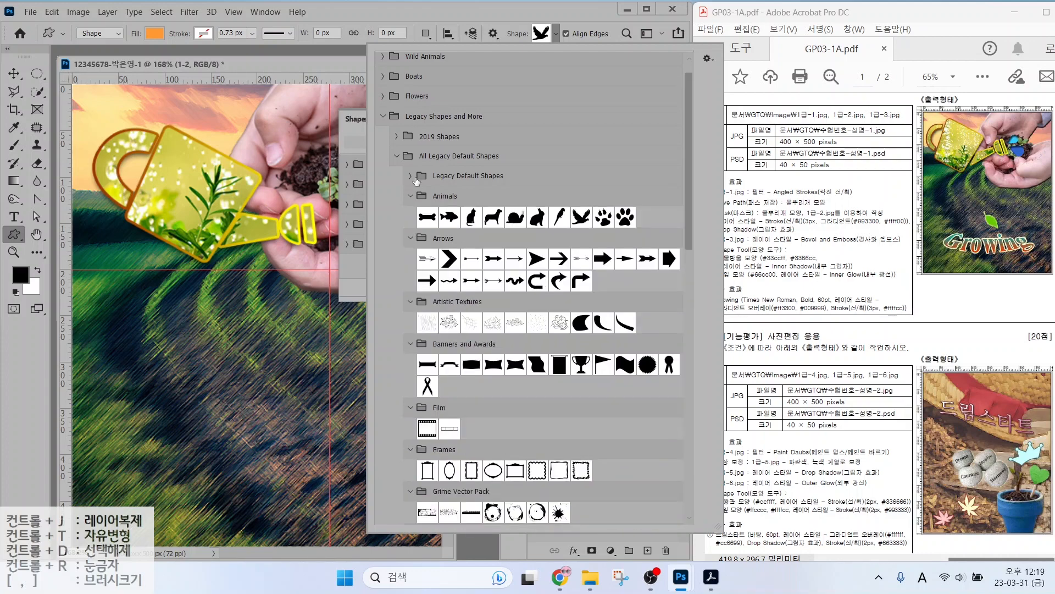
{"action": "left_click", "coordinate": [410, 176]}
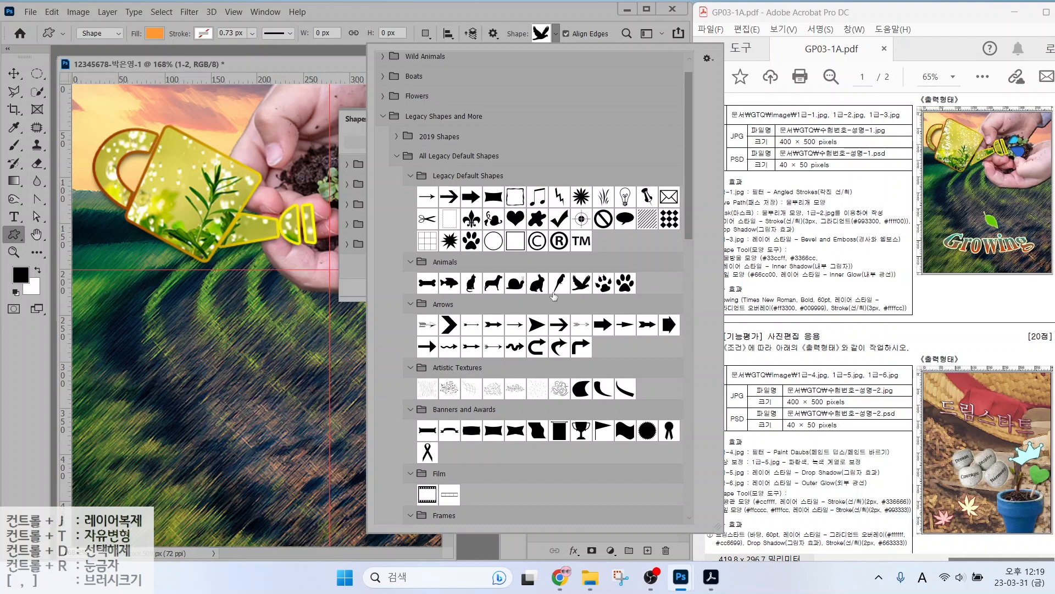
{"action": "scroll", "coordinate": [603, 321], "scroll_direction": "down", "scroll_amount": 8}
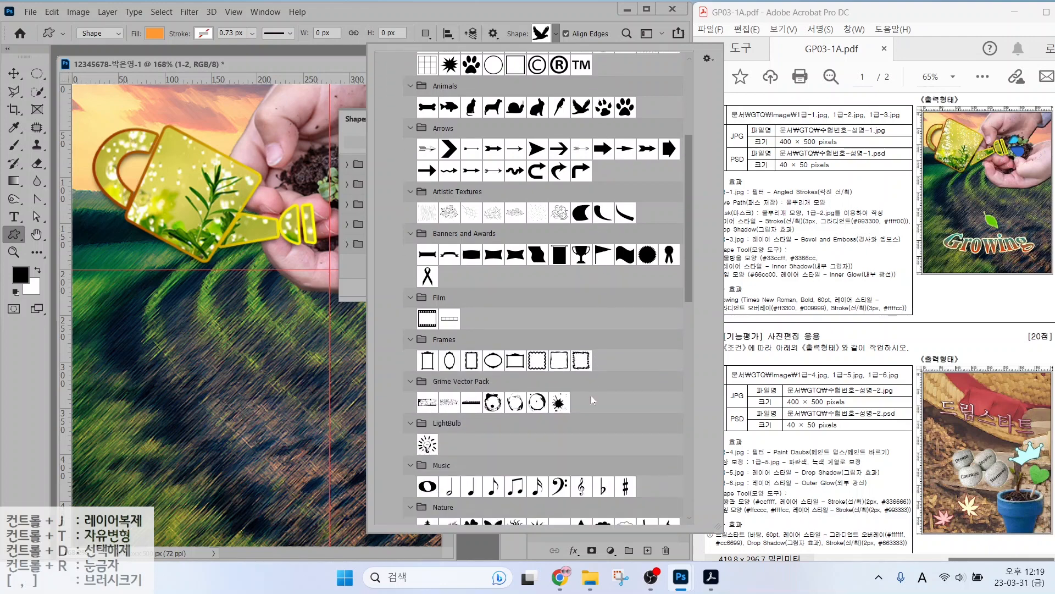
{"action": "scroll", "coordinate": [588, 411], "scroll_direction": "down", "scroll_amount": 3}
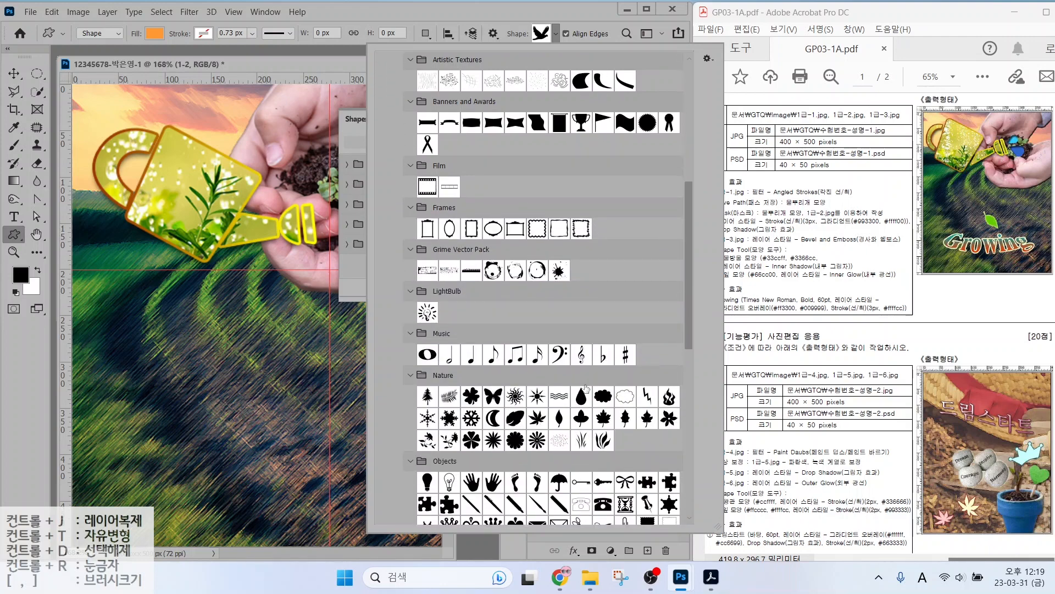
{"action": "left_click", "coordinate": [588, 393]}
Draw a raindrop shape near the top of the image, above the hands.
{"action": "left_click", "coordinate": [251, 100]}
{"action": "left_click_drag", "start_coordinate": [250, 99], "coordinate": [272, 143]}
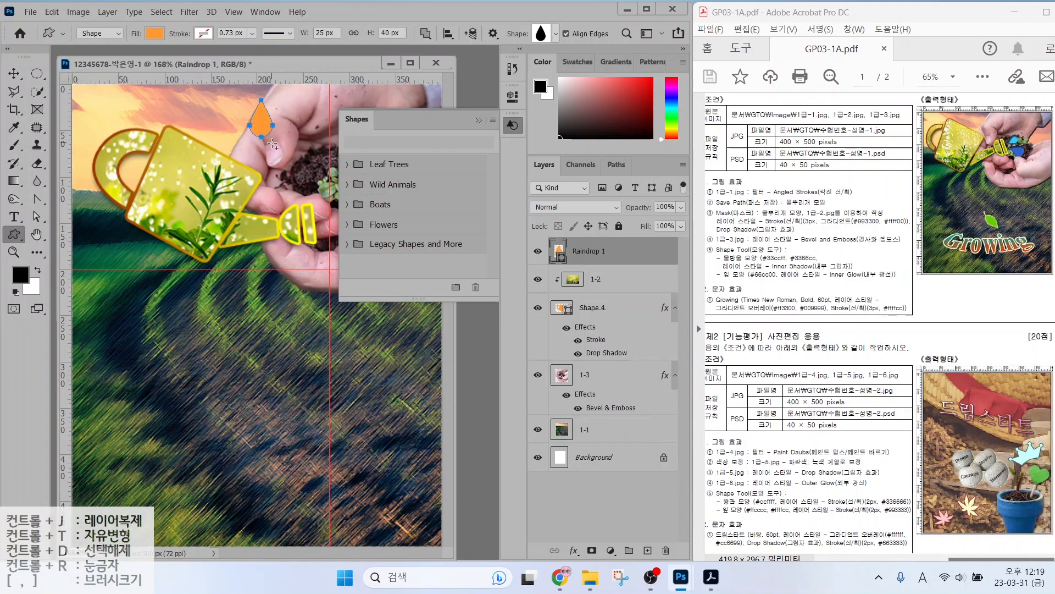
{"action": "left_click", "coordinate": [479, 119]}
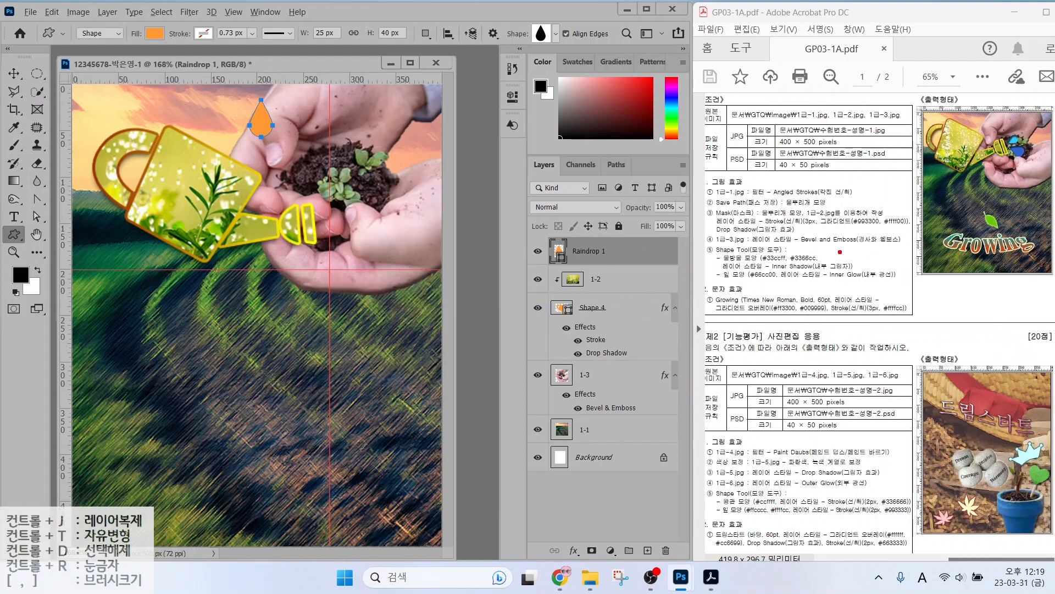
{"action": "left_click_drag", "start_coordinate": [773, 253], "coordinate": [746, 210]}
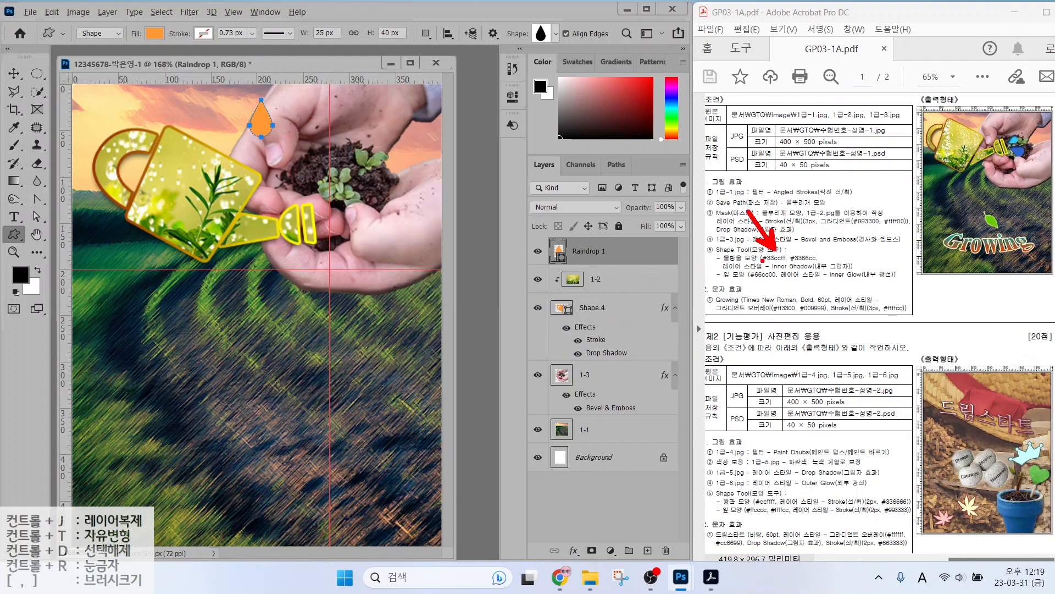
{"action": "mouse_move", "coordinate": [541, 233]}
{"action": "left_mouse_down"}
{"action": "mouse_move", "coordinate": [621, 271]}
{"action": "mouse_move", "coordinate": [665, 271]}
{"action": "left_mouse_up"}
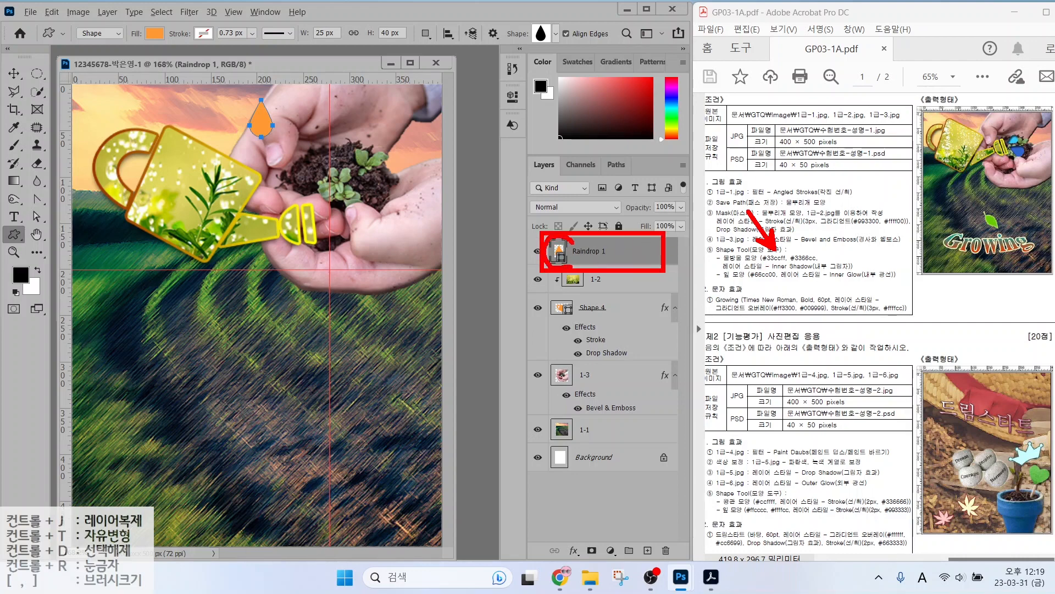
{"action": "key", "text": "Escape"}
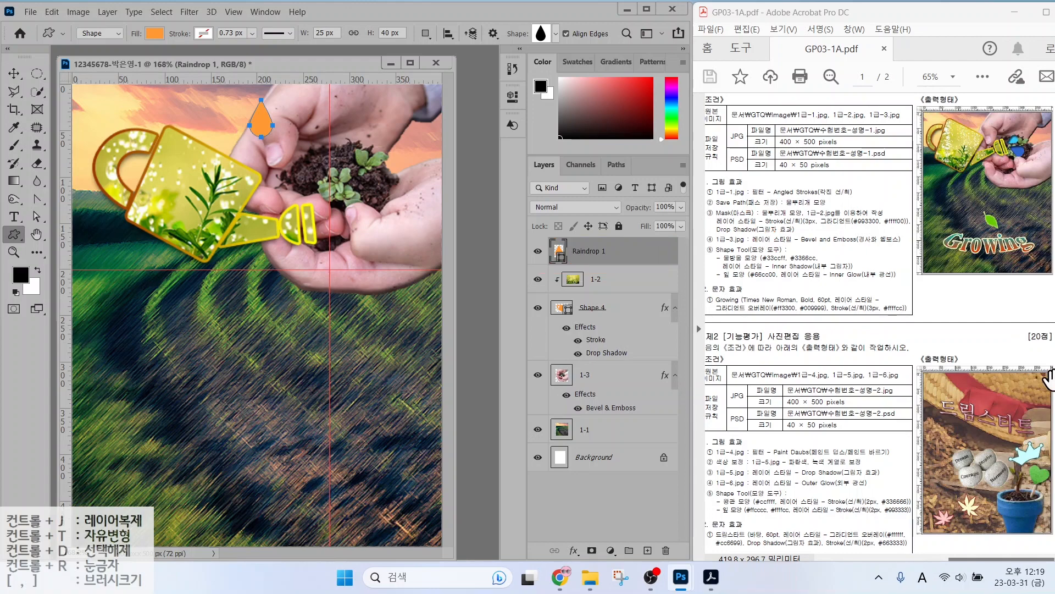
Fill the Raindrop 1 shape with light blue #33ccff.
{"action": "double_click", "coordinate": [559, 250]}
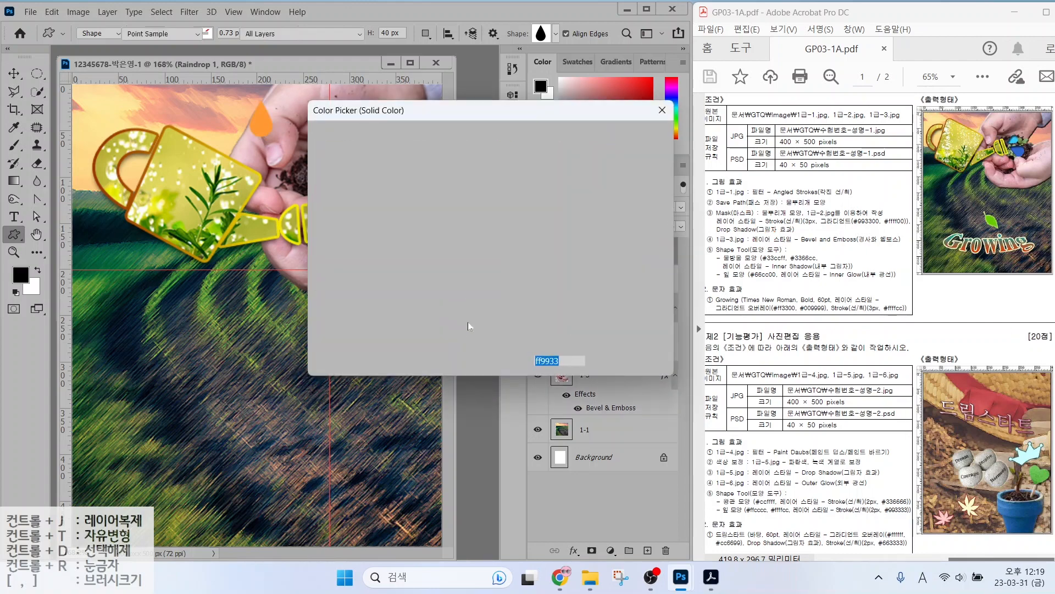
{"action": "type", "text": "33ccff"}
{"action": "key", "text": "Return"}
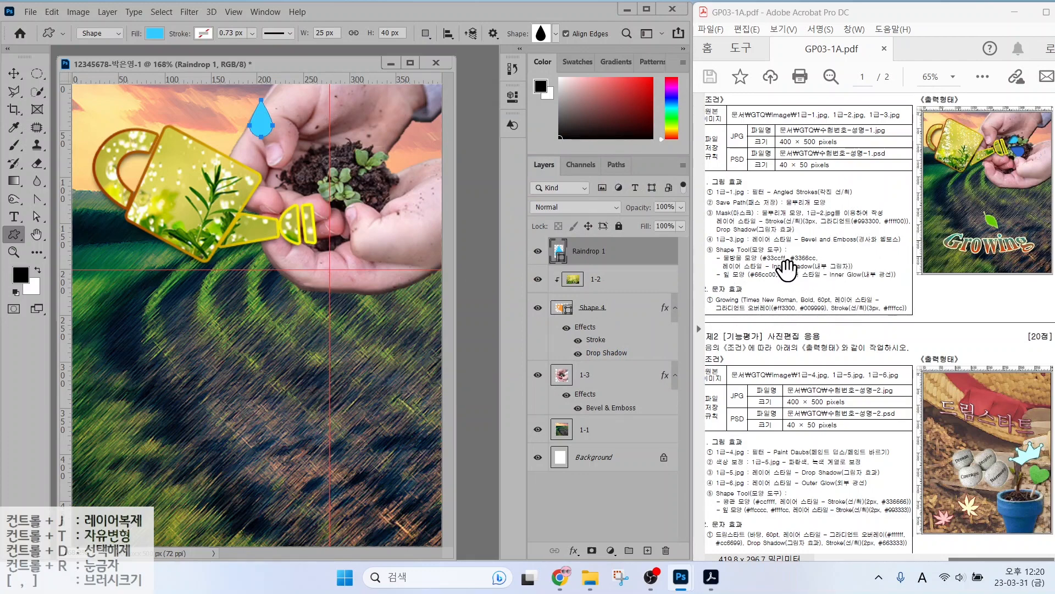
Add an Inner Shadow effect to Raindrop 1.
{"action": "left_click", "coordinate": [571, 550]}
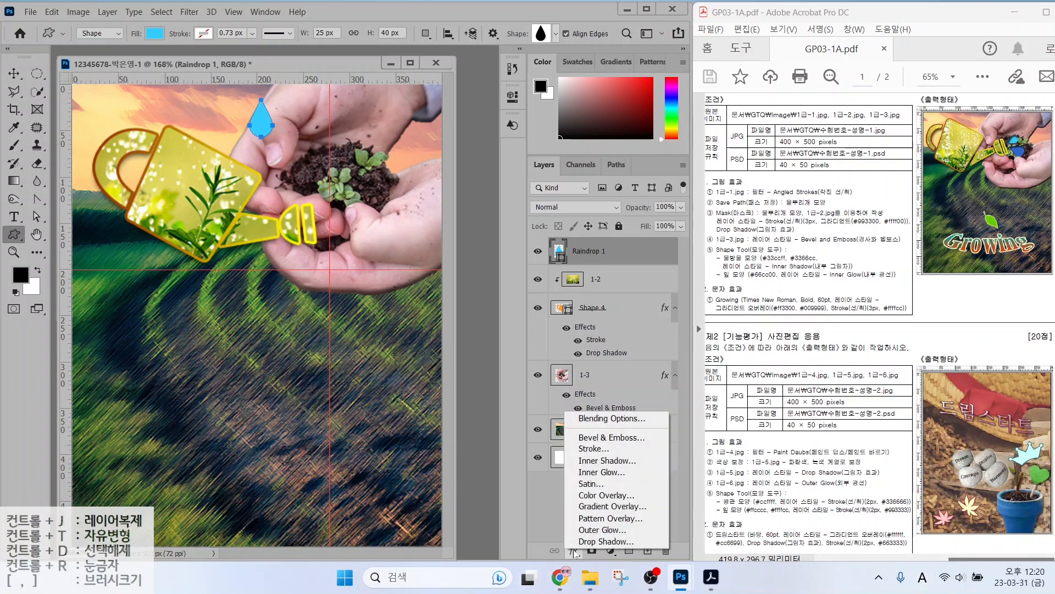
{"action": "left_click", "coordinate": [603, 462]}
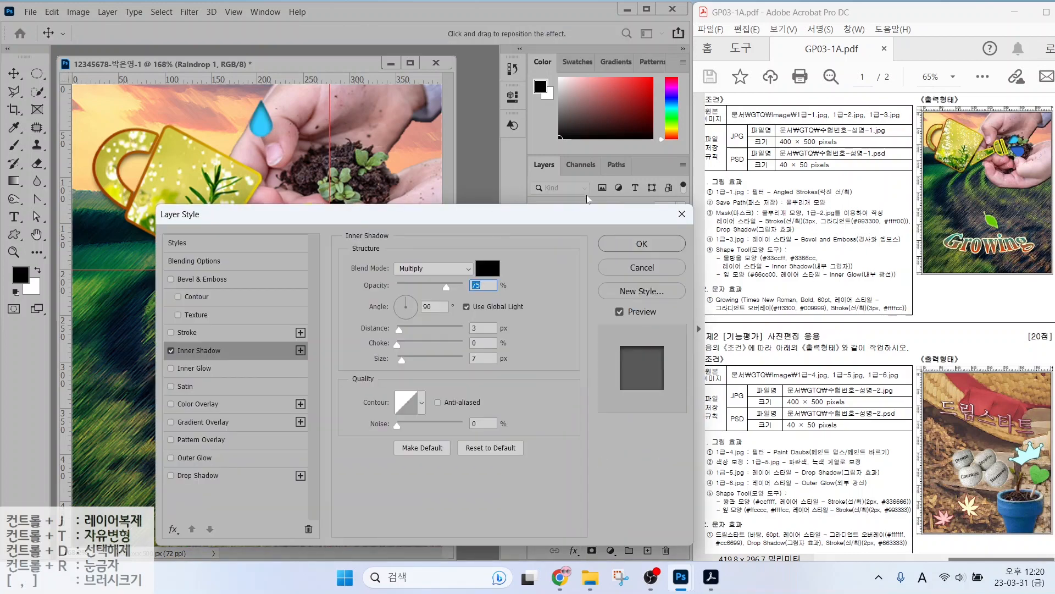
{"action": "left_click", "coordinate": [628, 245]}
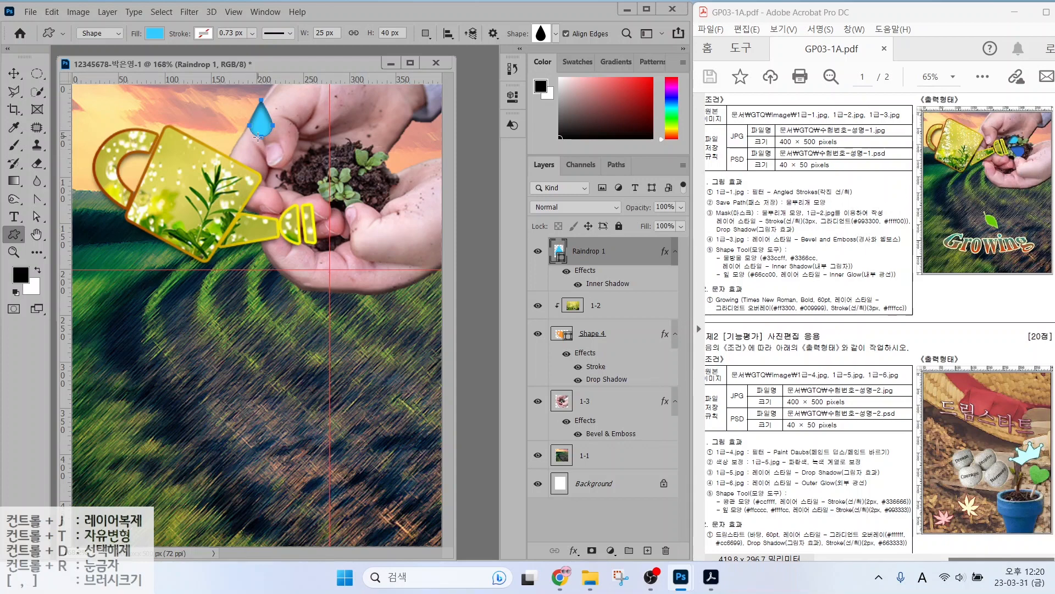
Rotate and shrink the raindrop, set it on the soil between the hands, and duplicate it.
{"action": "key", "text": "ctrl+t"}
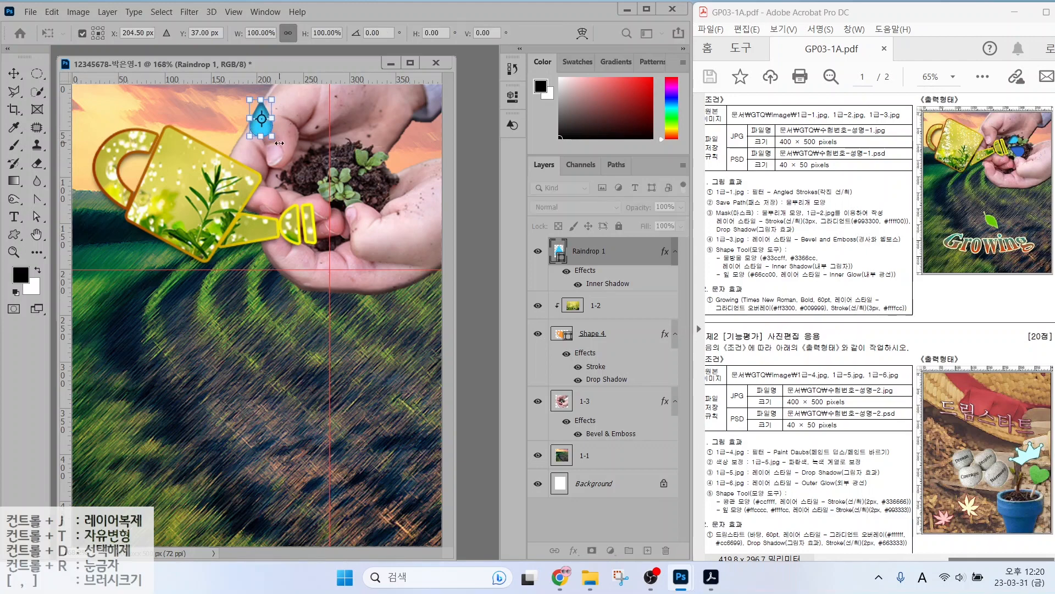
{"action": "left_click_drag", "start_coordinate": [282, 141], "coordinate": [343, 203]}
{"action": "key", "text": "Return"}
{"action": "key", "text": "v"}
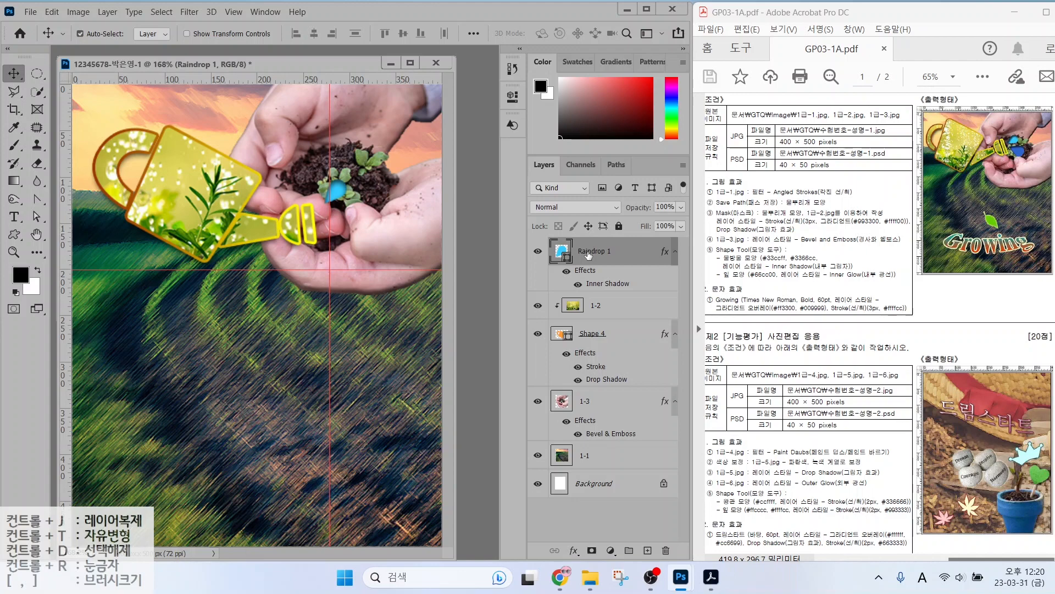
{"action": "key", "text": "ctrl+j"}
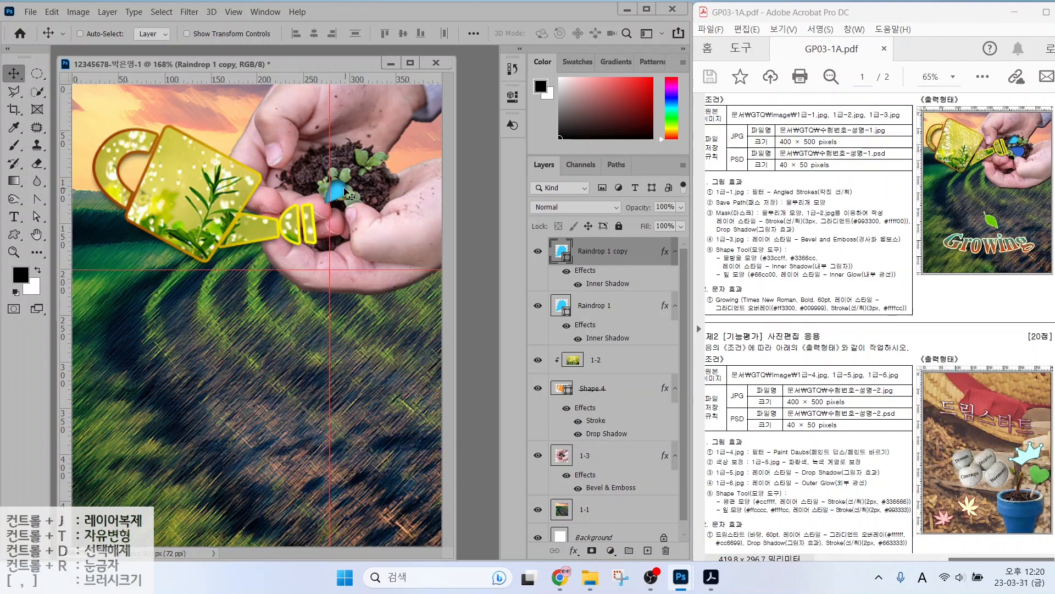
Move the raindrop copy onto the lower thumb and recolour it blue #3366cc.
{"action": "left_click_drag", "start_coordinate": [343, 189], "coordinate": [373, 224]}
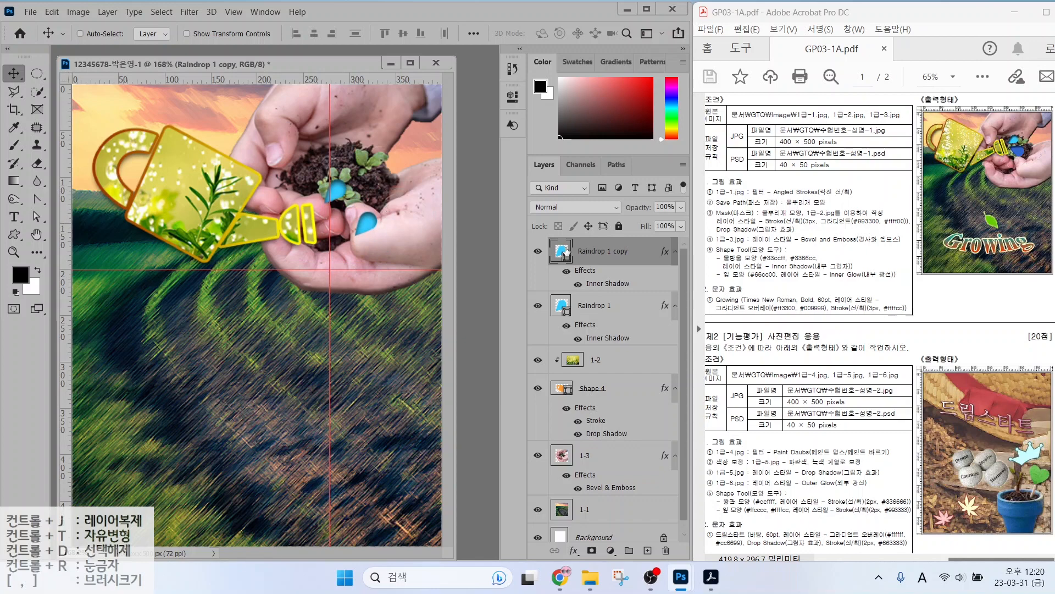
{"action": "double_click", "coordinate": [562, 249]}
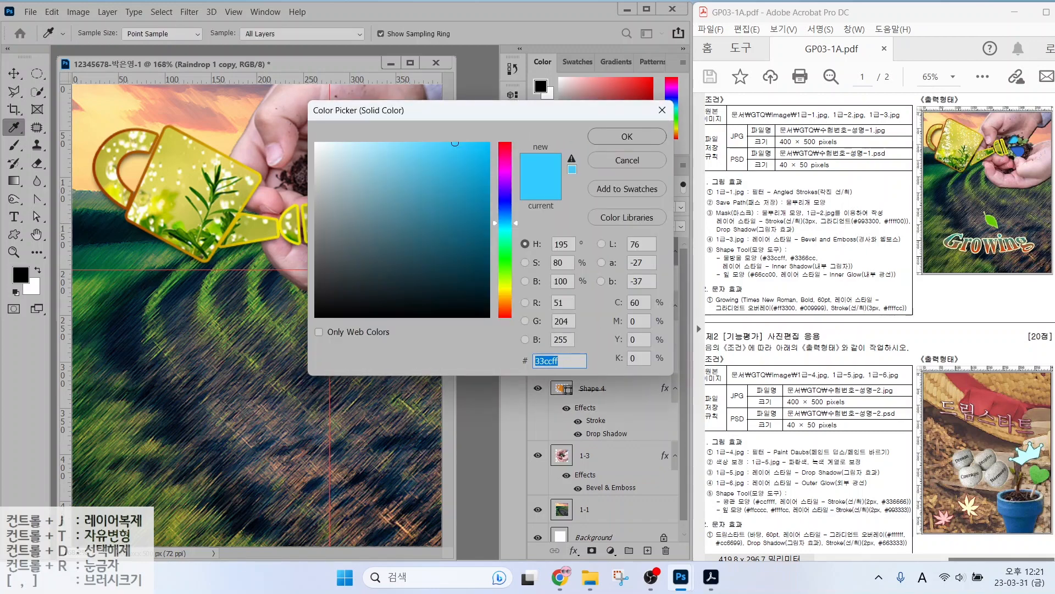
{"action": "type", "text": "3366cc"}
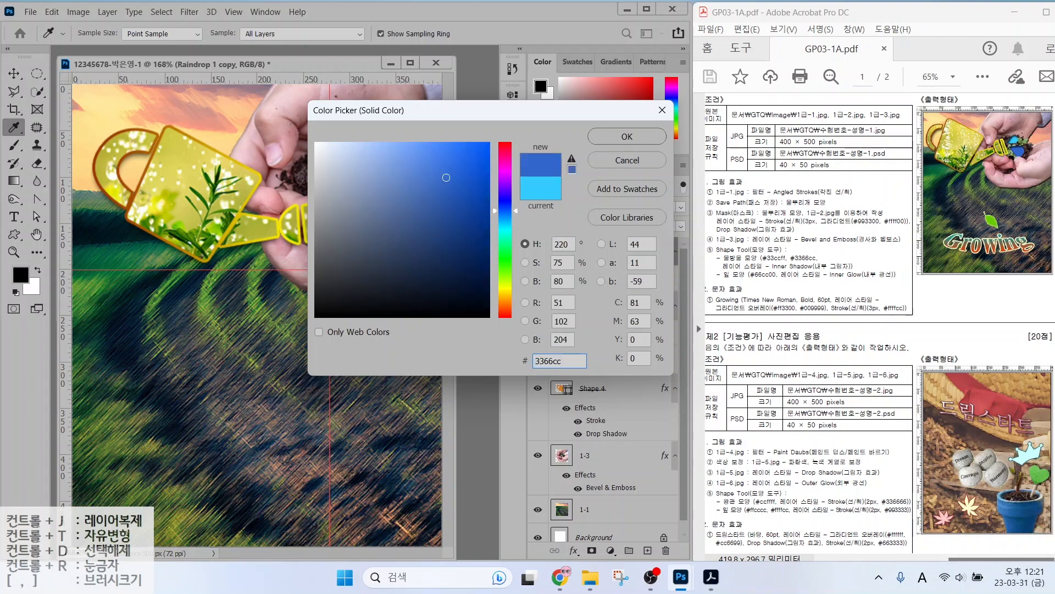
{"action": "key", "text": "Return"}
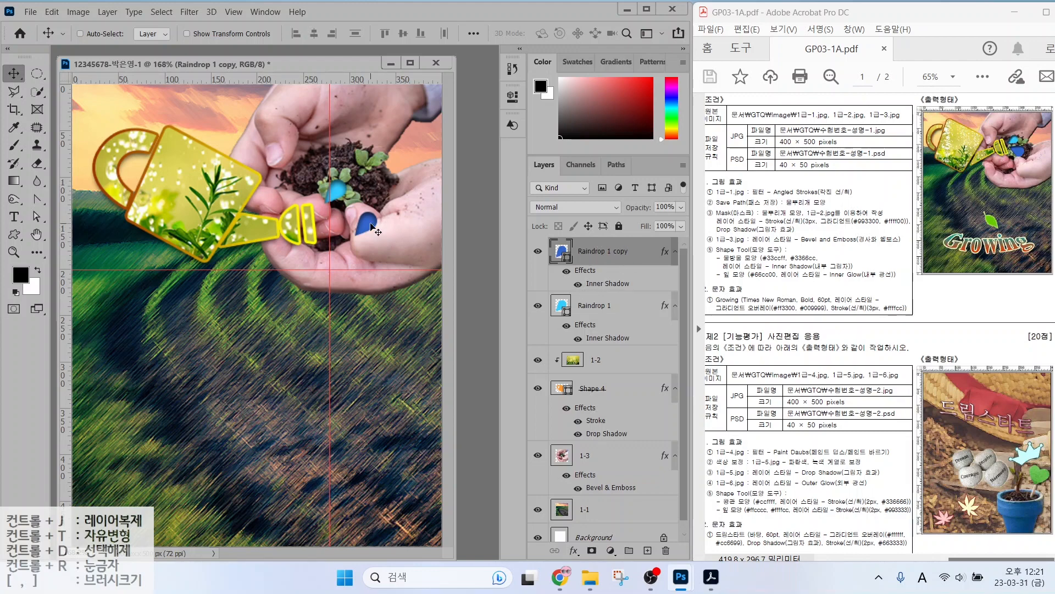
Resize and rotate the blue copy about 67°, then nudge the cyan Raindrop 1 down.
{"action": "key", "text": "ctrl+t"}
{"action": "left_click_drag", "start_coordinate": [384, 230], "coordinate": [353, 232]}
{"action": "key", "text": "Return"}
{"action": "left_click", "coordinate": [584, 305]}
{"action": "key", "text": "Down"}
{"action": "key", "text": "Down"}
{"action": "key", "text": "Down"}
{"action": "key", "text": "Down"}
{"action": "key", "text": "Down"}
{"action": "key", "text": "Down"}
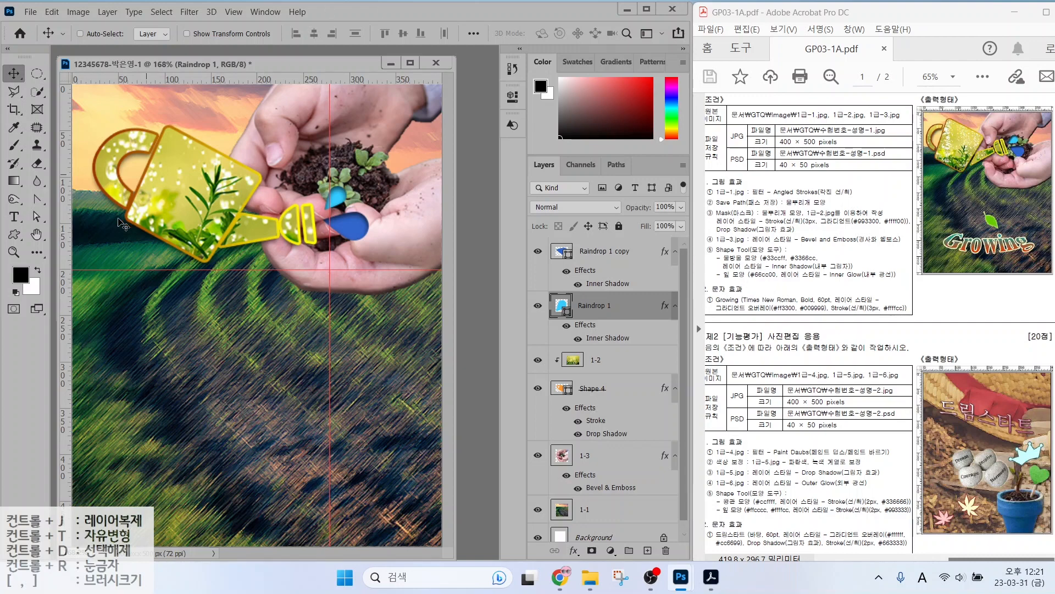
Draw the leaf shape from the Nature set on the field below the hands.
{"action": "left_click", "coordinate": [13, 235]}
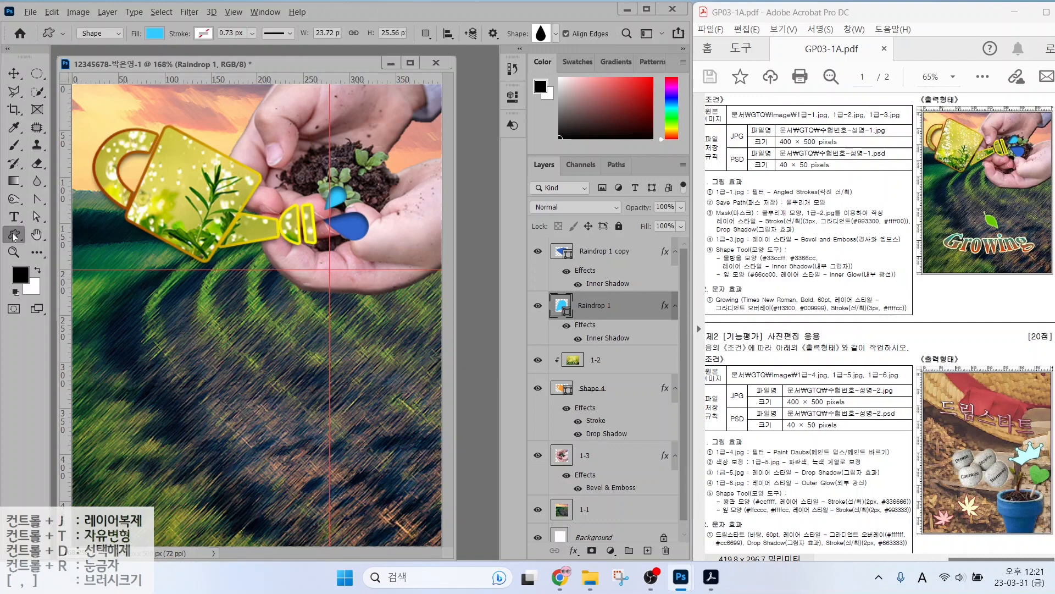
{"action": "mouse_move", "coordinate": [113, 48]}
{"action": "left_mouse_down"}
{"action": "mouse_move", "coordinate": [83, 51]}
{"action": "mouse_move", "coordinate": [136, 8]}
{"action": "mouse_move", "coordinate": [160, 43]}
{"action": "left_mouse_up"}
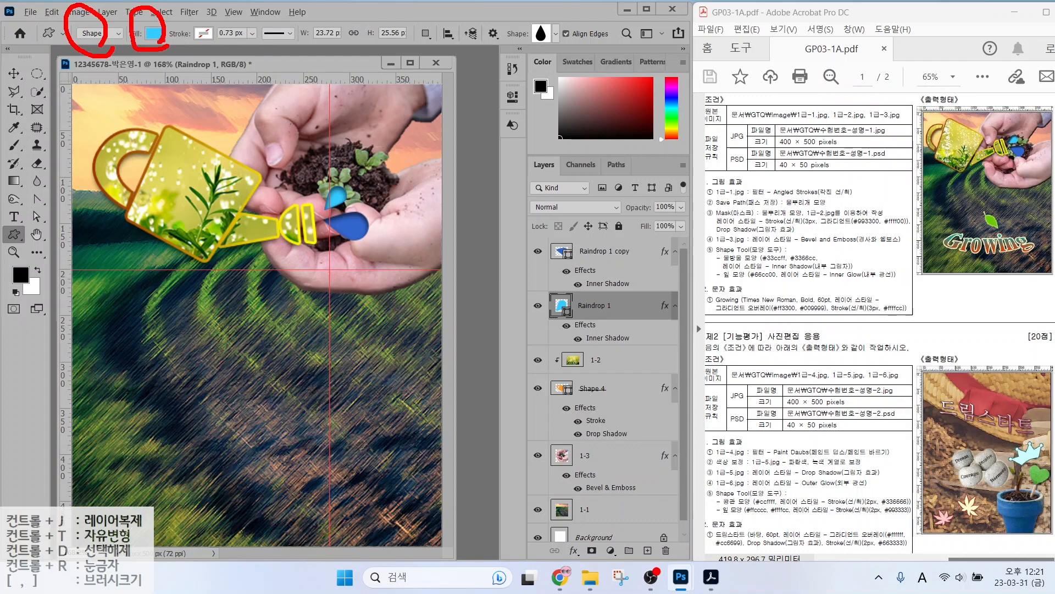
{"action": "left_click_drag", "start_coordinate": [235, 13], "coordinate": [201, 42]}
{"action": "mouse_move", "coordinate": [570, 47]}
{"action": "left_mouse_down"}
{"action": "mouse_move", "coordinate": [508, 29]}
{"action": "mouse_move", "coordinate": [559, 55]}
{"action": "left_mouse_up"}
{"action": "key", "text": "Escape"}
{"action": "left_click", "coordinate": [555, 37]}
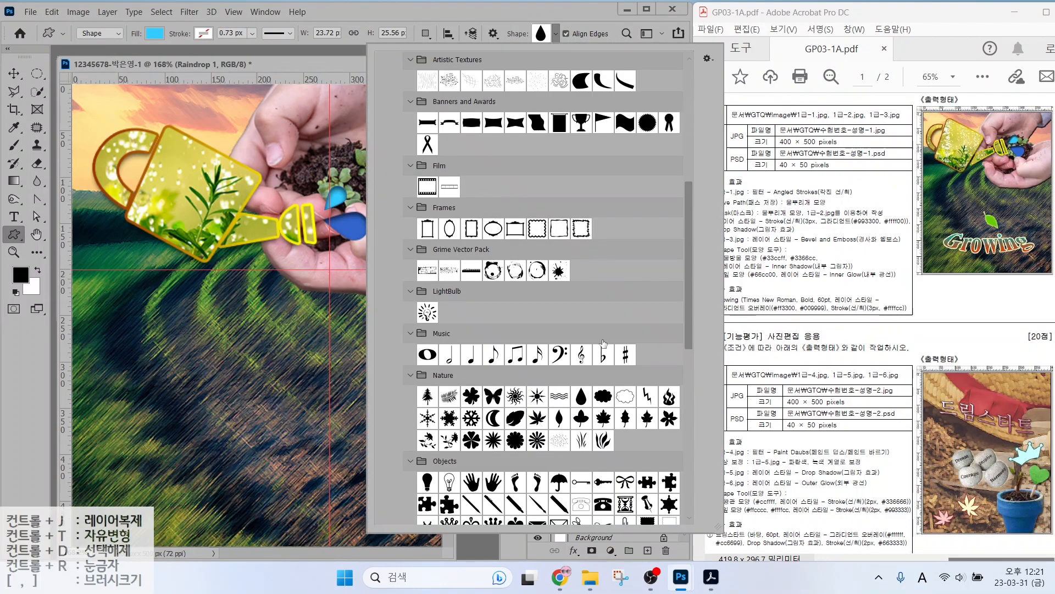
{"action": "left_click", "coordinate": [560, 418]}
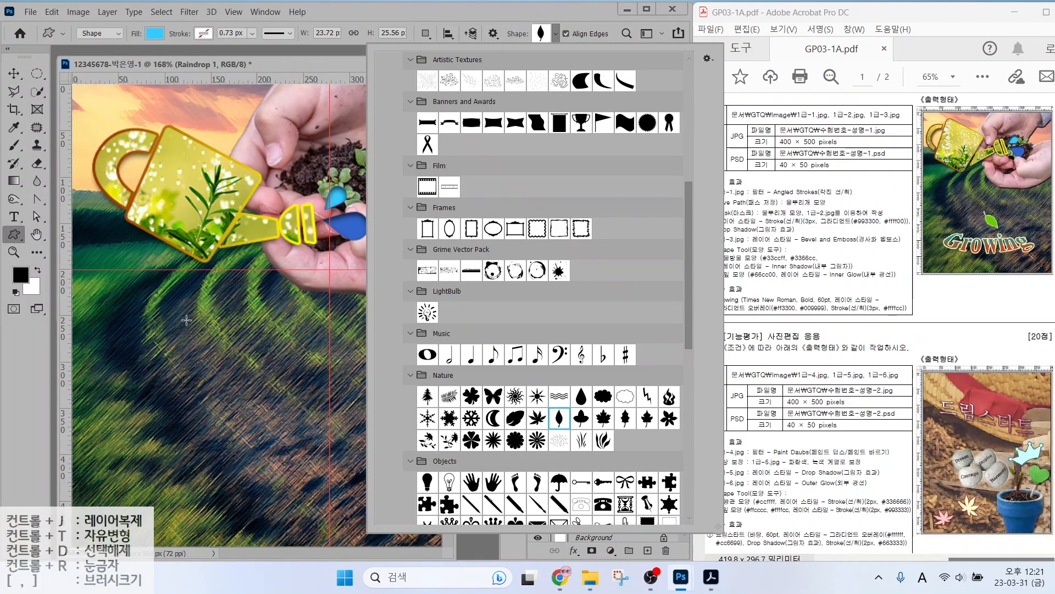
{"action": "left_click_drag", "start_coordinate": [270, 349], "coordinate": [289, 398]}
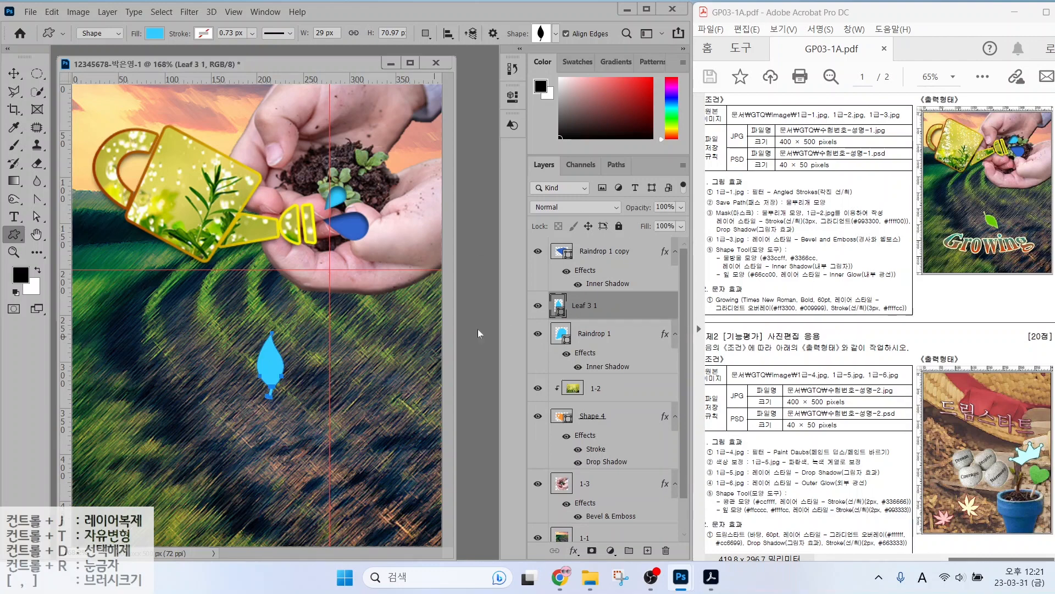
Delete the misdrawn Leaf 3 1 shape and draw the leaf again on the field.
{"action": "left_click", "coordinate": [580, 333]}
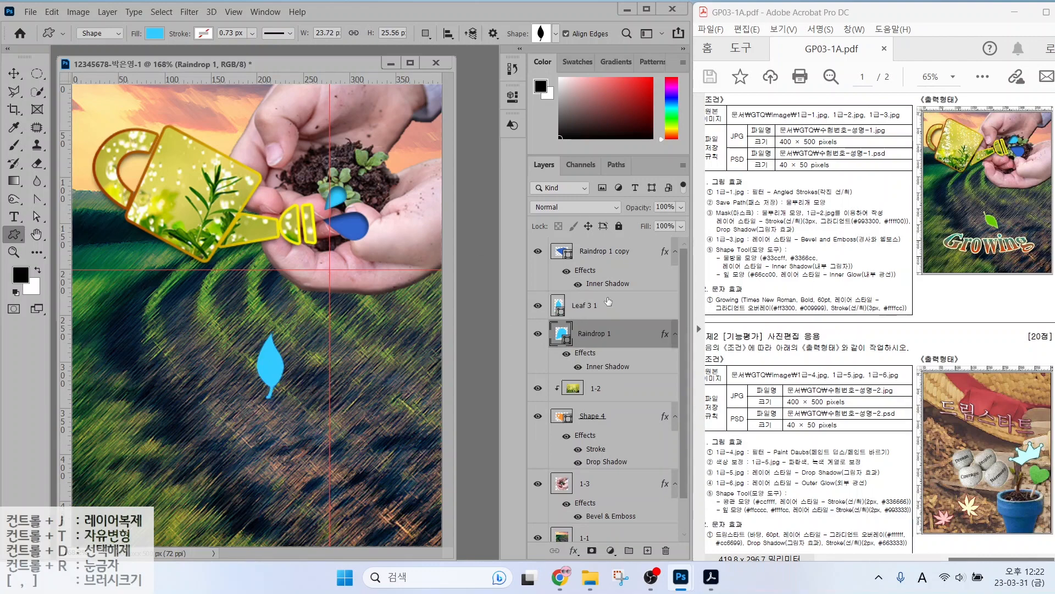
{"action": "left_click", "coordinate": [603, 306]}
{"action": "key", "text": "Delete"}
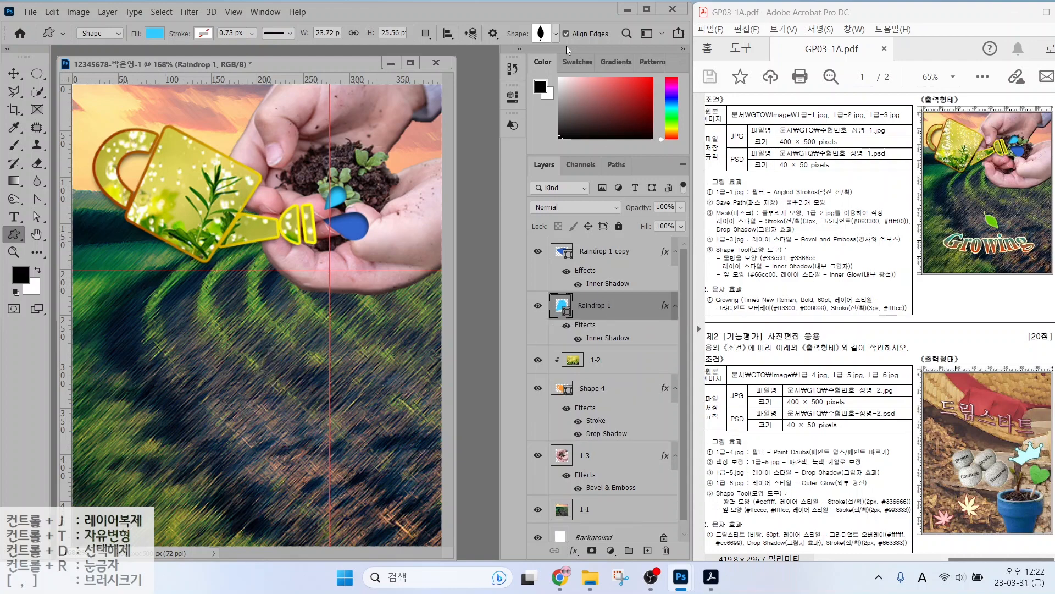
{"action": "left_click", "coordinate": [594, 252]}
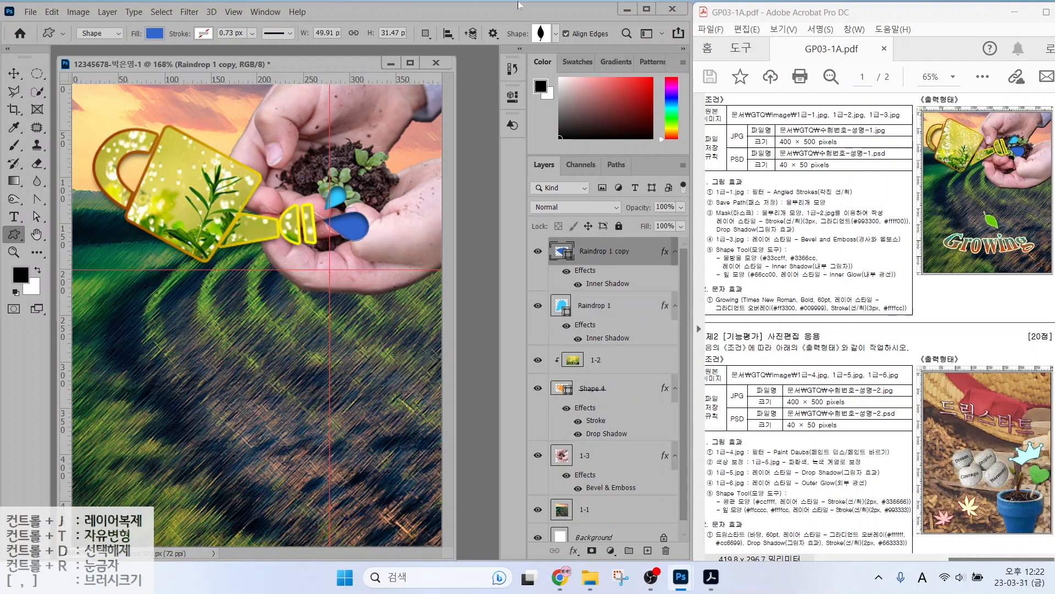
{"action": "left_click", "coordinate": [541, 33]}
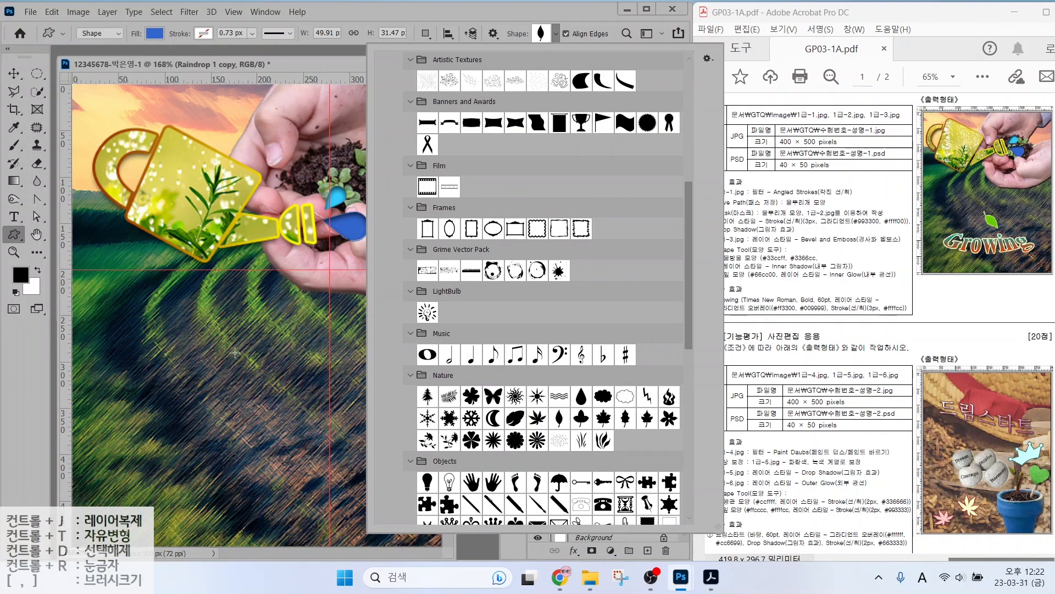
{"action": "mouse_move", "coordinate": [235, 352]}
{"action": "left_mouse_down"}
{"action": "mouse_move", "coordinate": [233, 361]}
{"action": "mouse_move", "coordinate": [295, 339]}
{"action": "mouse_move", "coordinate": [287, 329]}
{"action": "mouse_move", "coordinate": [244, 362]}
{"action": "mouse_move", "coordinate": [259, 330]}
{"action": "mouse_move", "coordinate": [246, 358]}
{"action": "mouse_move", "coordinate": [243, 338]}
{"action": "left_mouse_up"}
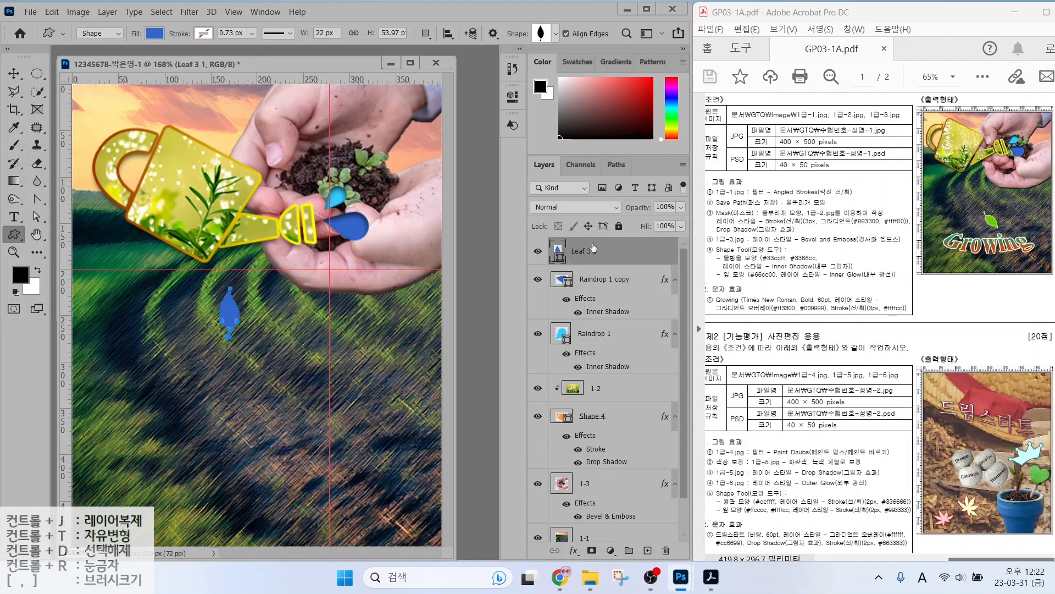
{"action": "left_click_drag", "start_coordinate": [591, 282], "coordinate": [652, 238]}
Fill the leaf green #66cc00 and rotate it about 145°.
{"action": "double_click", "coordinate": [558, 253]}
{"action": "type", "text": "66cc00"}
{"action": "key", "text": "Return"}
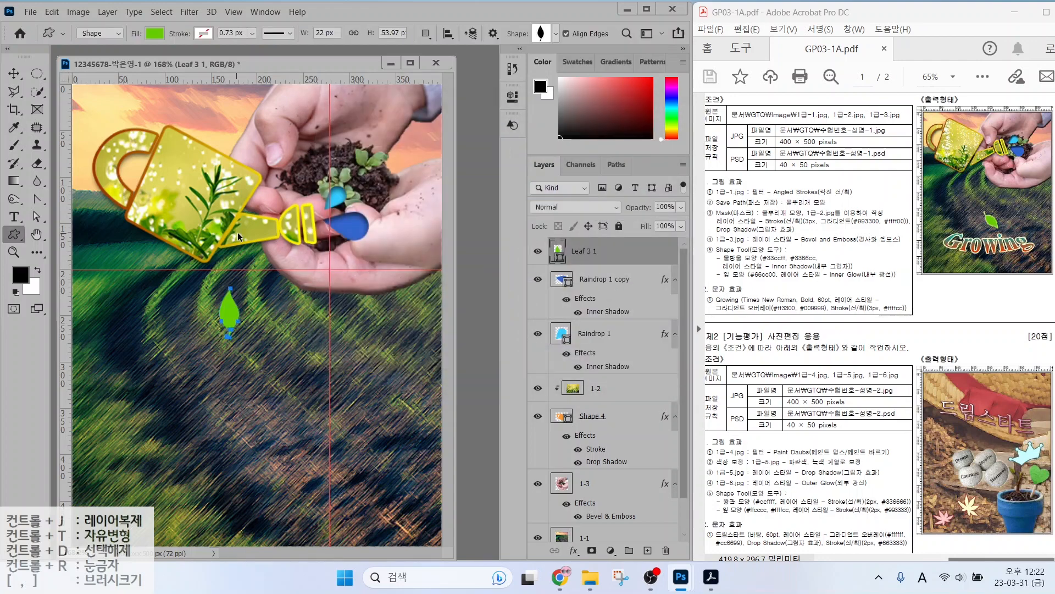
{"action": "key", "text": "ctrl+t"}
{"action": "left_click_drag", "start_coordinate": [248, 282], "coordinate": [235, 355]}
{"action": "key", "text": "Return"}
Add an Inner Glow to the leaf and move it down and to the right.
{"action": "left_click", "coordinate": [574, 551]}
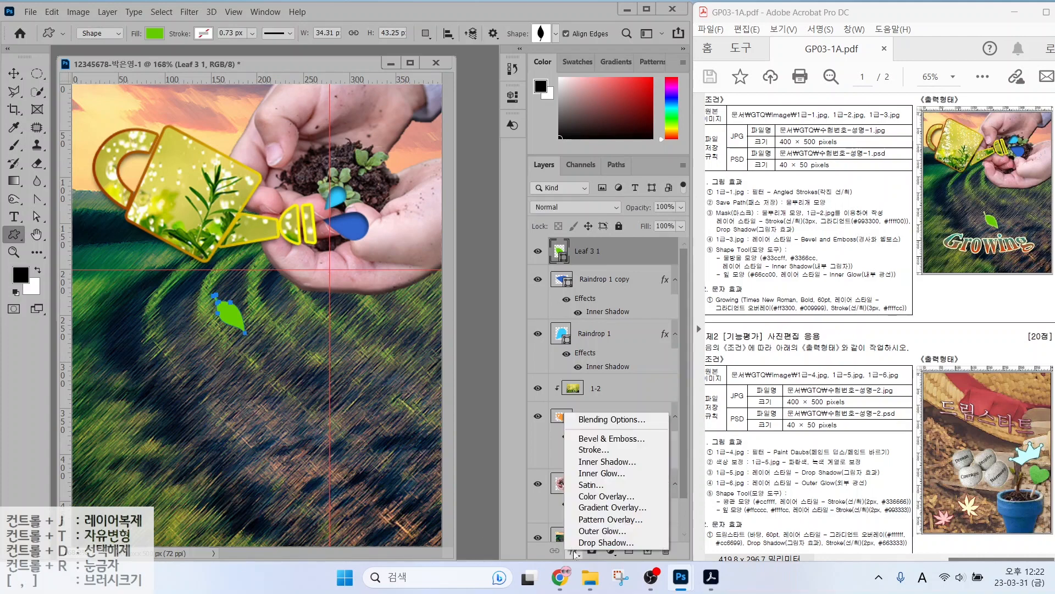
{"action": "left_click", "coordinate": [598, 472]}
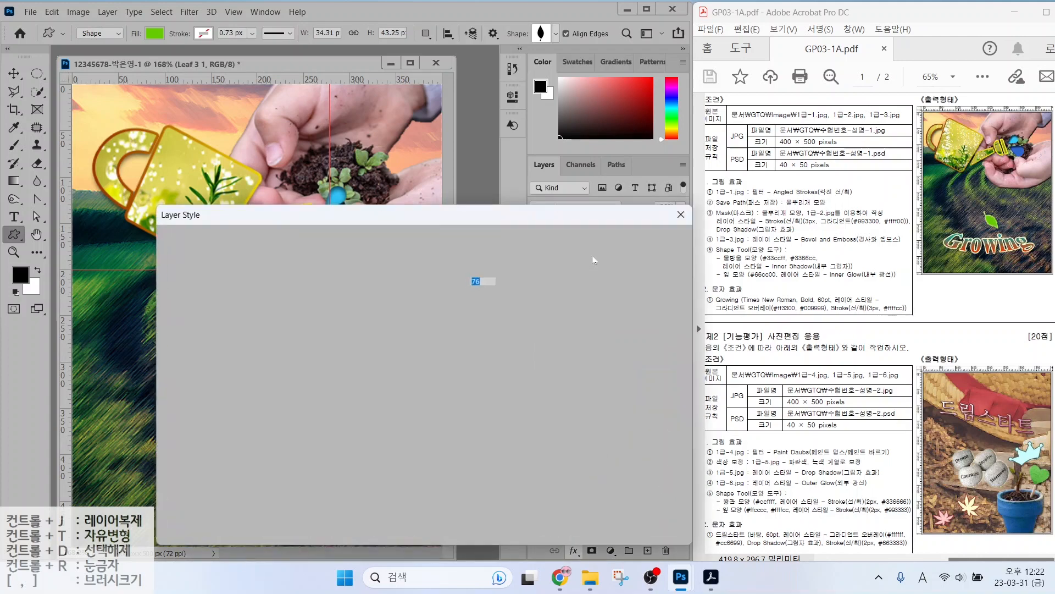
{"action": "key", "text": "v"}
{"action": "left_click_drag", "start_coordinate": [228, 318], "coordinate": [269, 400]}
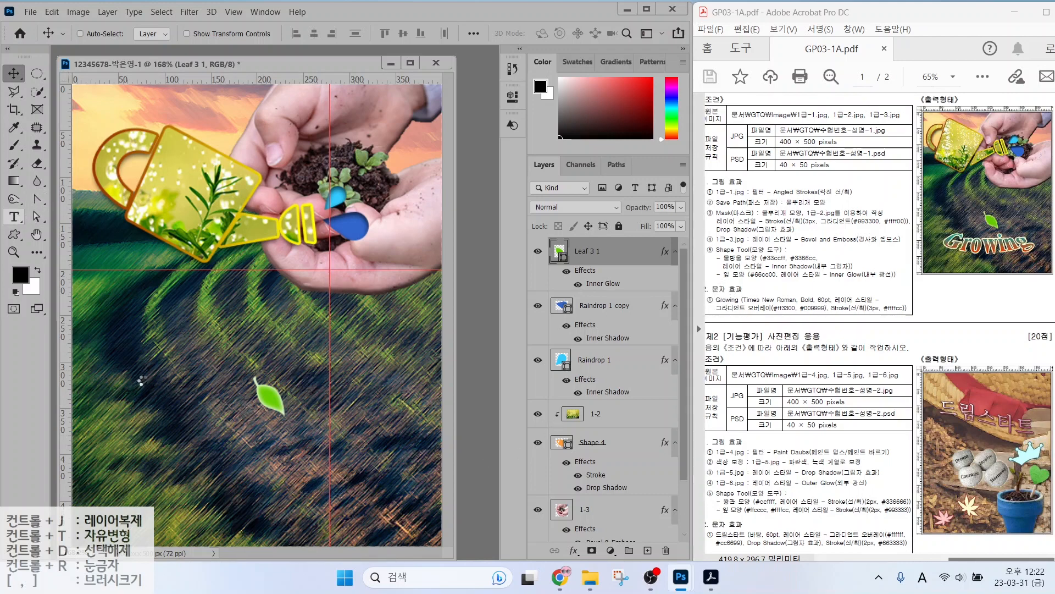
Place a new horizontal text layer on the field.
{"action": "key", "text": "t"}
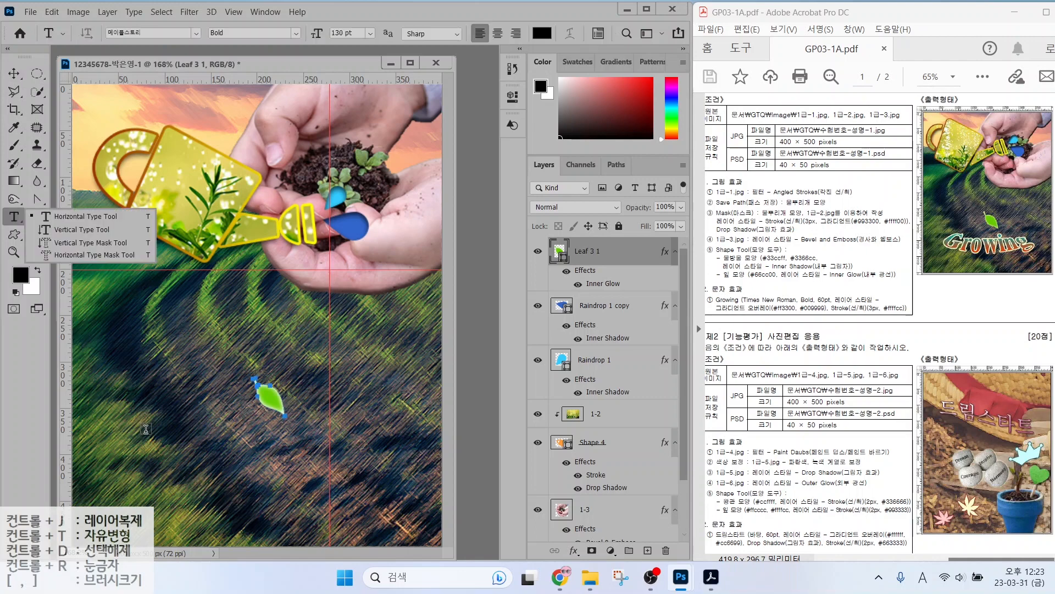
{"action": "left_click", "coordinate": [146, 429]}
{"action": "left_click", "coordinate": [146, 429]}
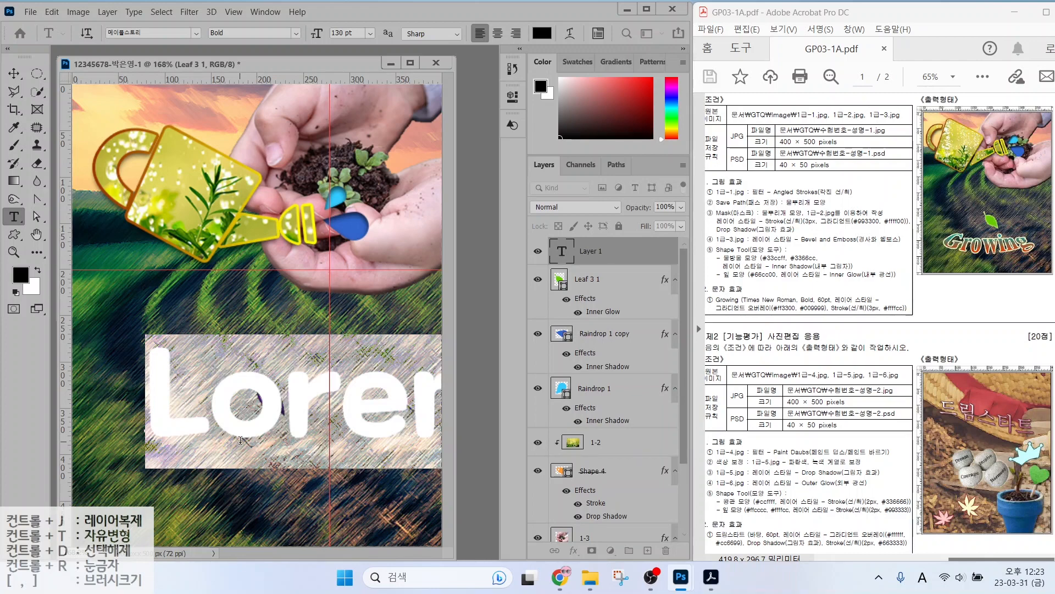
Type 'Growing' in Times New Roman at 60 pt and add a Gradient Overlay layer effect.
{"action": "type", "text": "Growing"}
{"action": "key", "text": "ctrl+Return"}
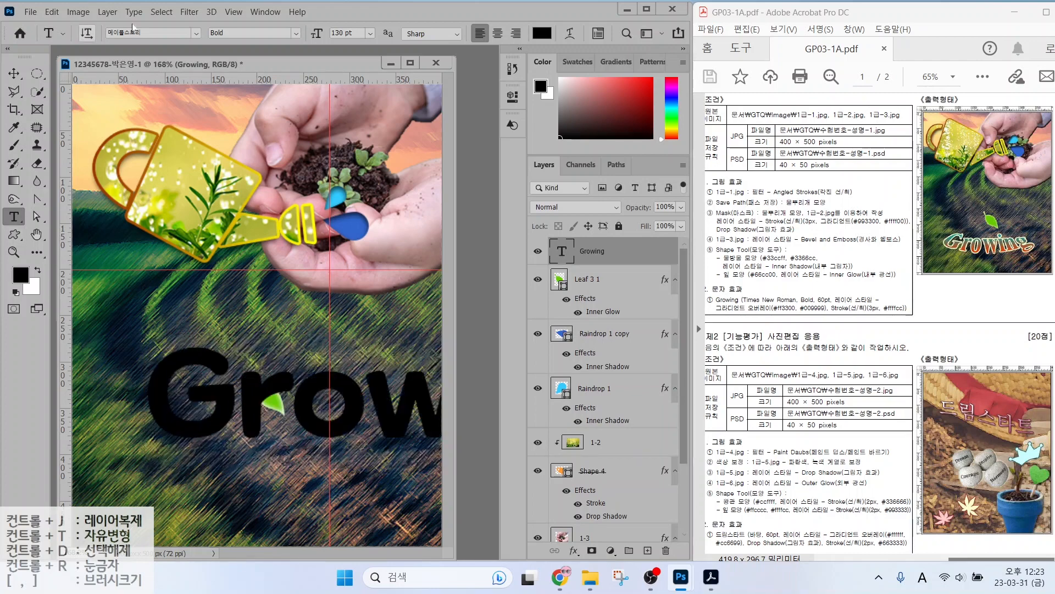
{"action": "left_click", "coordinate": [196, 33]}
{"action": "left_click", "coordinate": [171, 114]}
{"action": "left_click", "coordinate": [347, 33]}
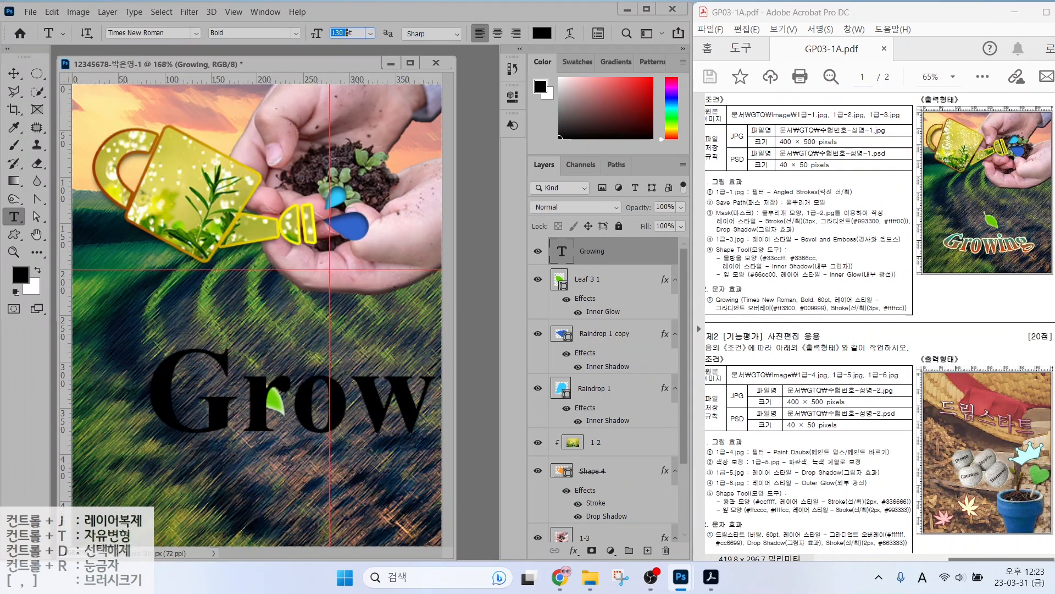
{"action": "type", "text": "60"}
{"action": "key", "text": "Return"}
{"action": "left_click", "coordinate": [574, 550]}
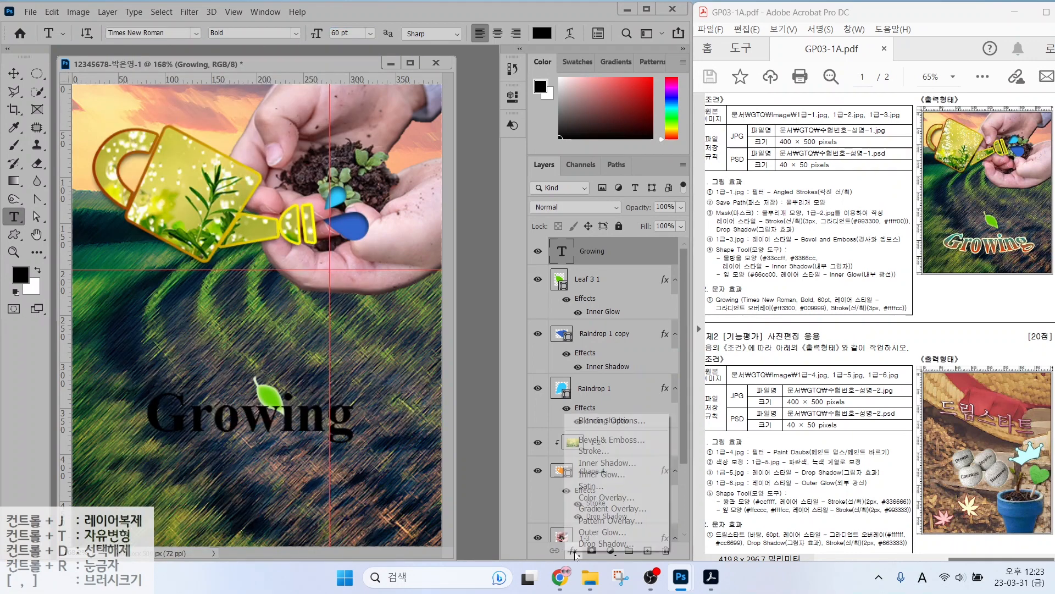
{"action": "left_click", "coordinate": [612, 508]}
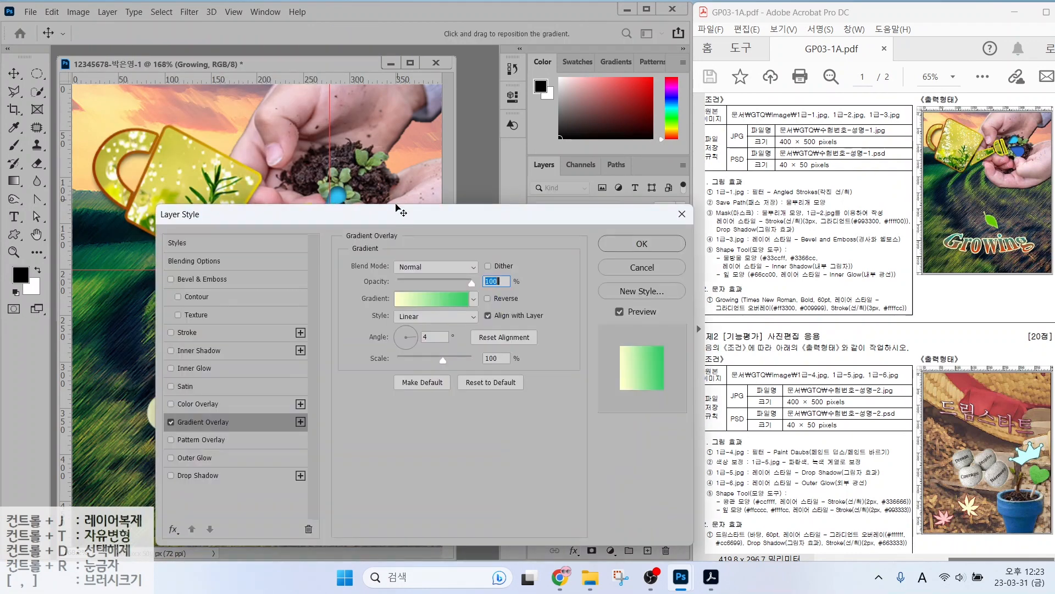
Set the gradient overlay to run from orange #ff3300 to teal #009999 at a 90° angle.
{"action": "left_click_drag", "start_coordinate": [395, 207], "coordinate": [344, 38]}
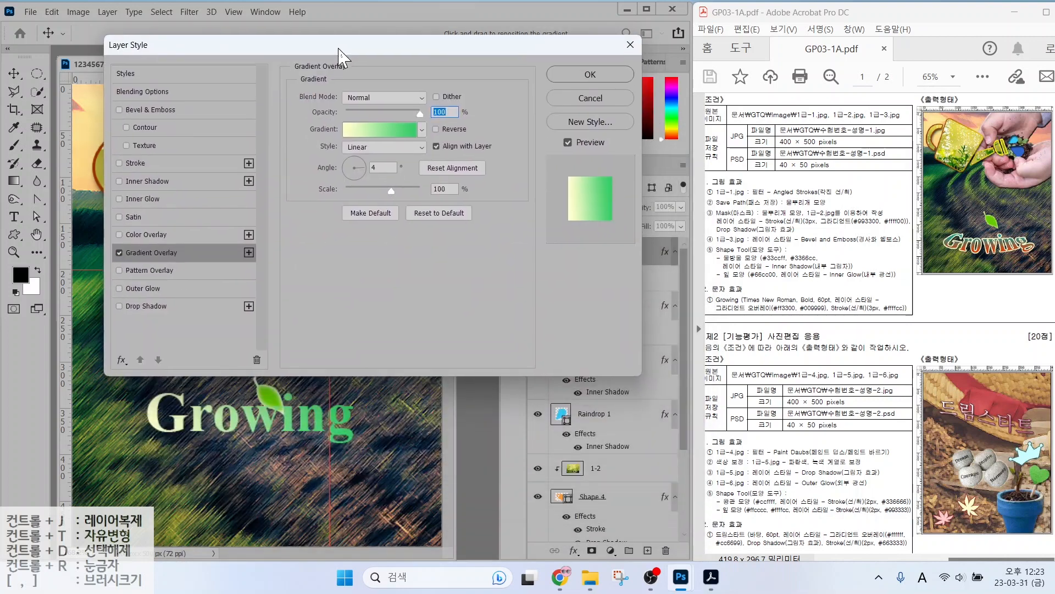
{"action": "left_click", "coordinate": [371, 131]}
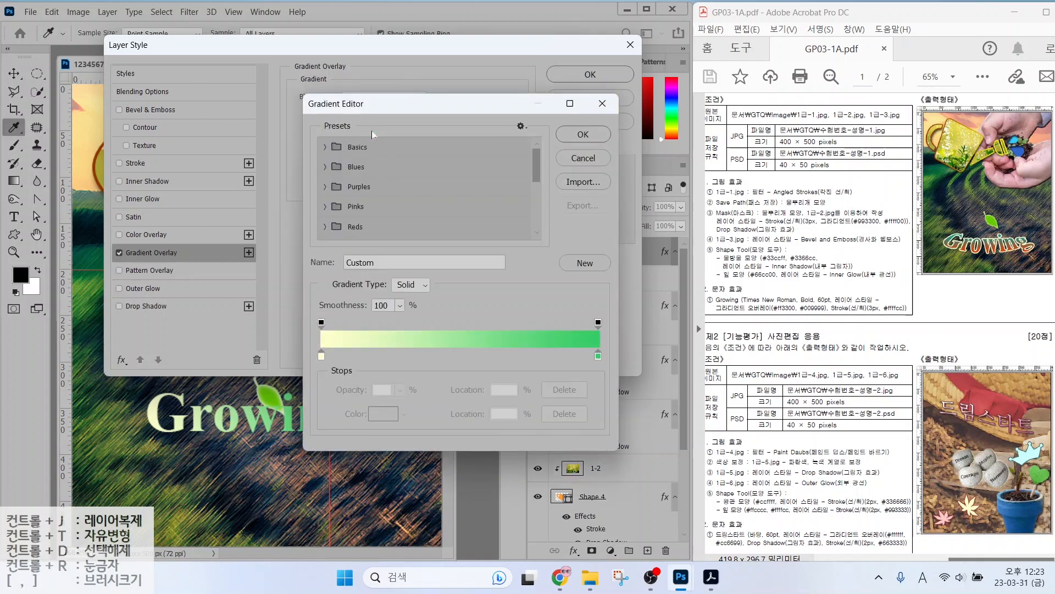
{"action": "left_click", "coordinate": [321, 356]}
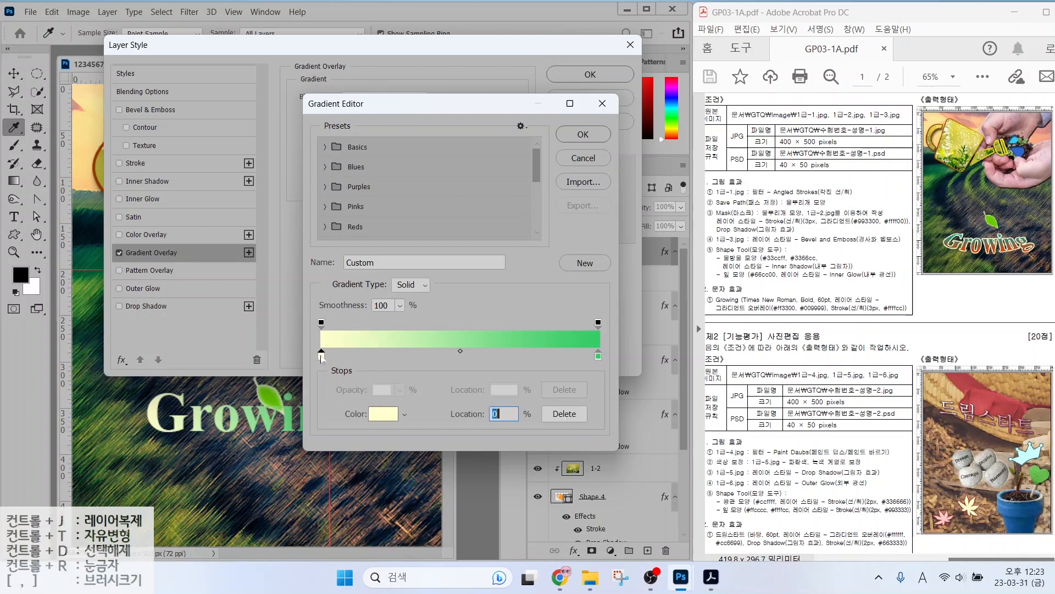
{"action": "double_click", "coordinate": [322, 356]}
{"action": "type", "text": "ff3"}
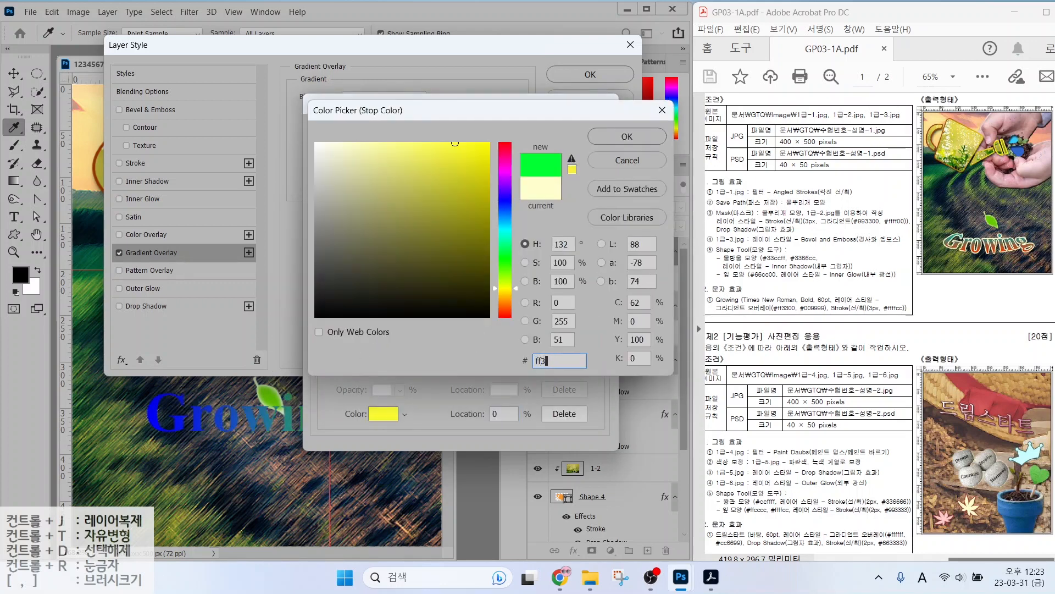
{"action": "type", "text": "300"}
{"action": "key", "text": "Return"}
{"action": "double_click", "coordinate": [600, 358]}
{"action": "type", "text": "009999"}
{"action": "key", "text": "Return"}
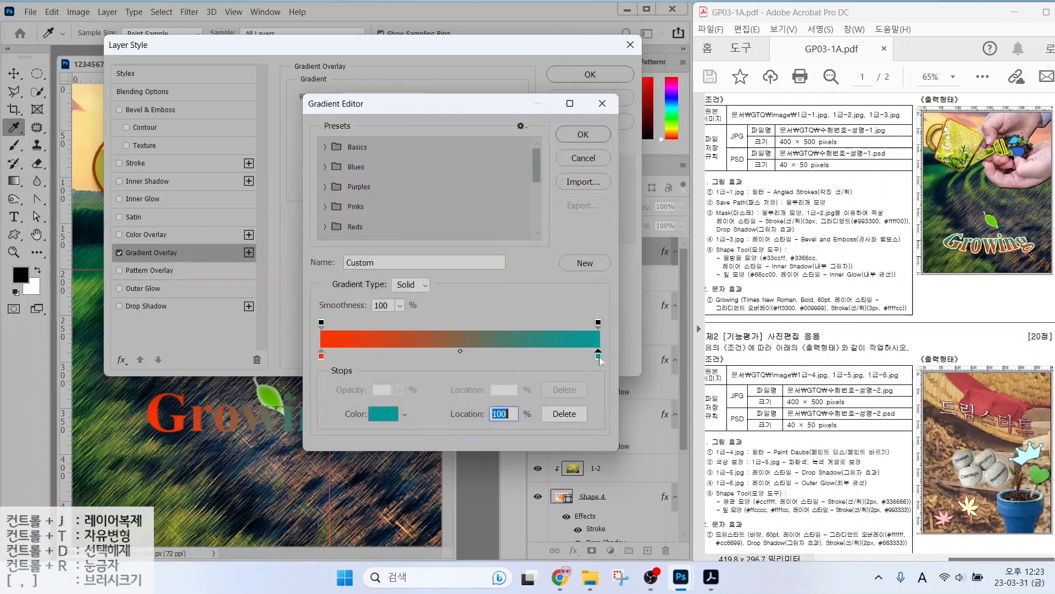
{"action": "left_click", "coordinate": [583, 134]}
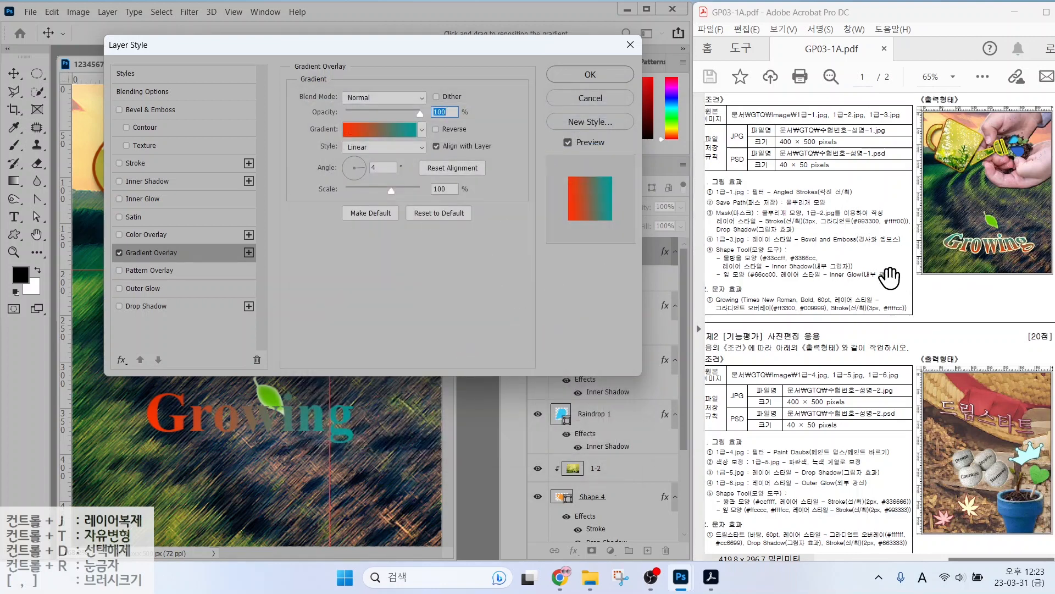
{"action": "left_click_drag", "start_coordinate": [354, 172], "coordinate": [355, 162]}
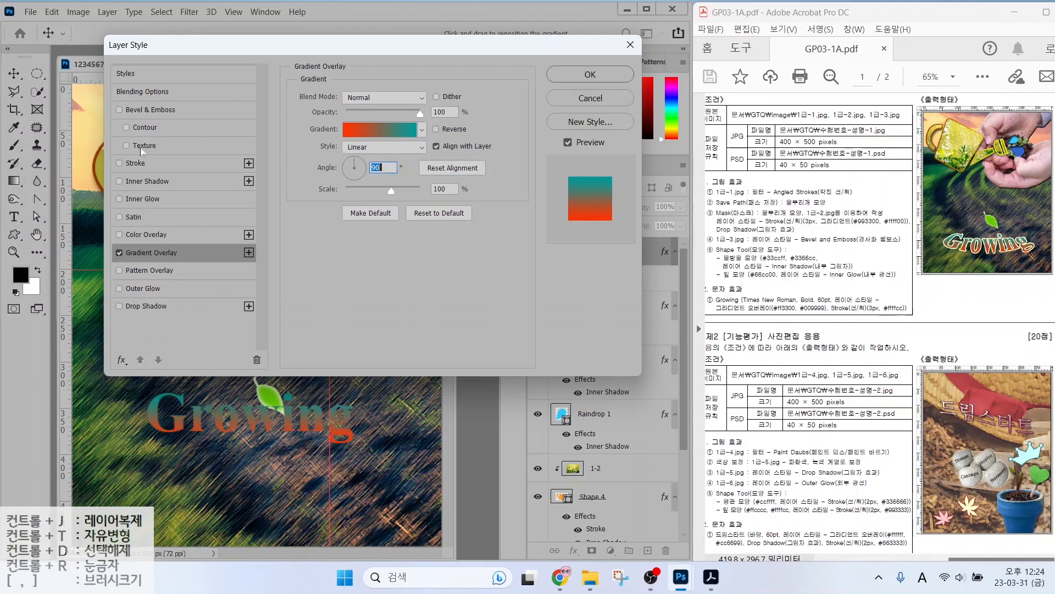
Add a 3 px solid-colour stroke in pale yellow #ffffcc and apply the layer styles.
{"action": "left_click", "coordinate": [134, 163]}
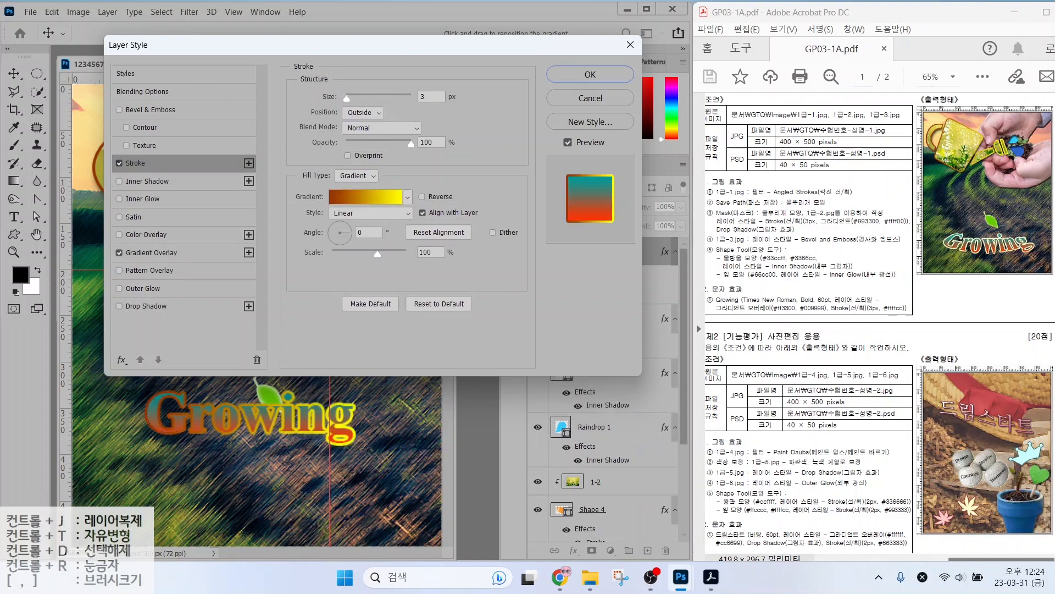
{"action": "left_click", "coordinate": [428, 97]}
{"action": "key", "text": "alt"}
{"action": "mouse_move", "coordinate": [901, 321]}
{"action": "left_mouse_down"}
{"action": "mouse_move", "coordinate": [878, 293]}
{"action": "mouse_move", "coordinate": [874, 330]}
{"action": "left_mouse_up"}
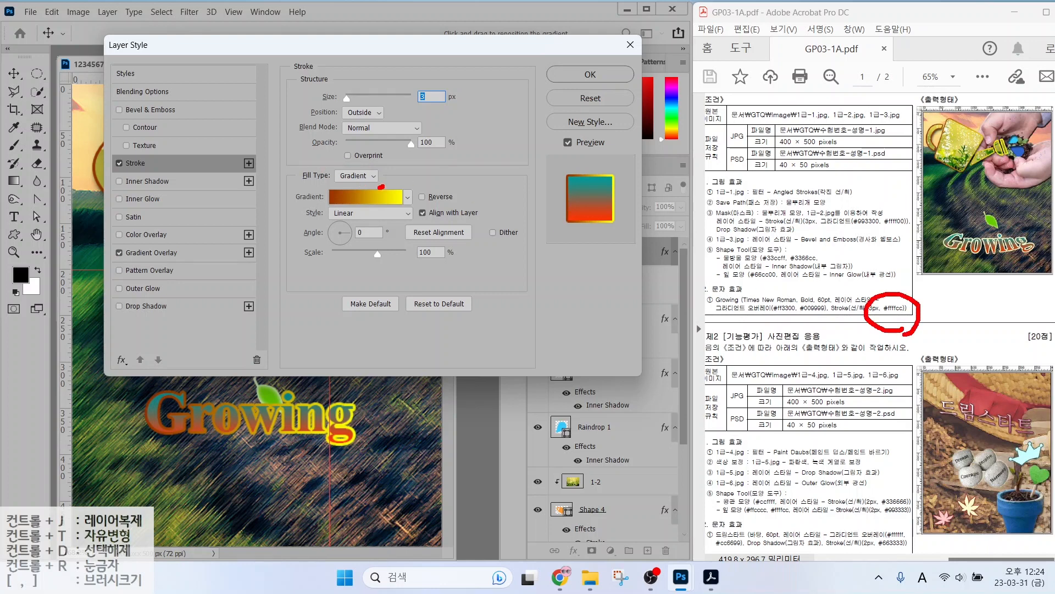
{"action": "mouse_move", "coordinate": [381, 186]}
{"action": "left_mouse_down"}
{"action": "mouse_move", "coordinate": [314, 169]}
{"action": "mouse_move", "coordinate": [383, 147]}
{"action": "left_mouse_up"}
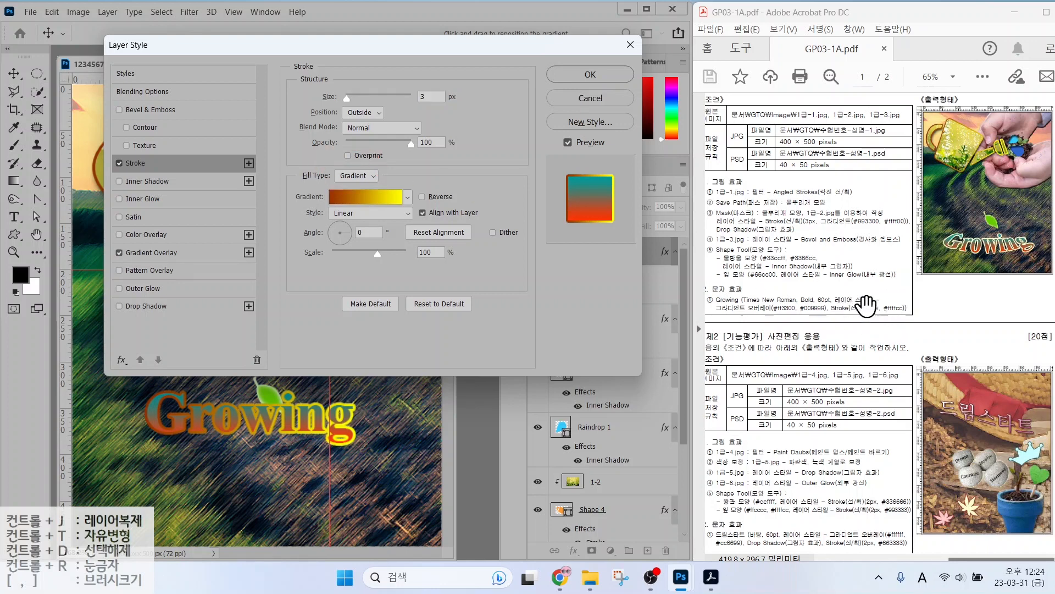
{"action": "left_click", "coordinate": [357, 176]}
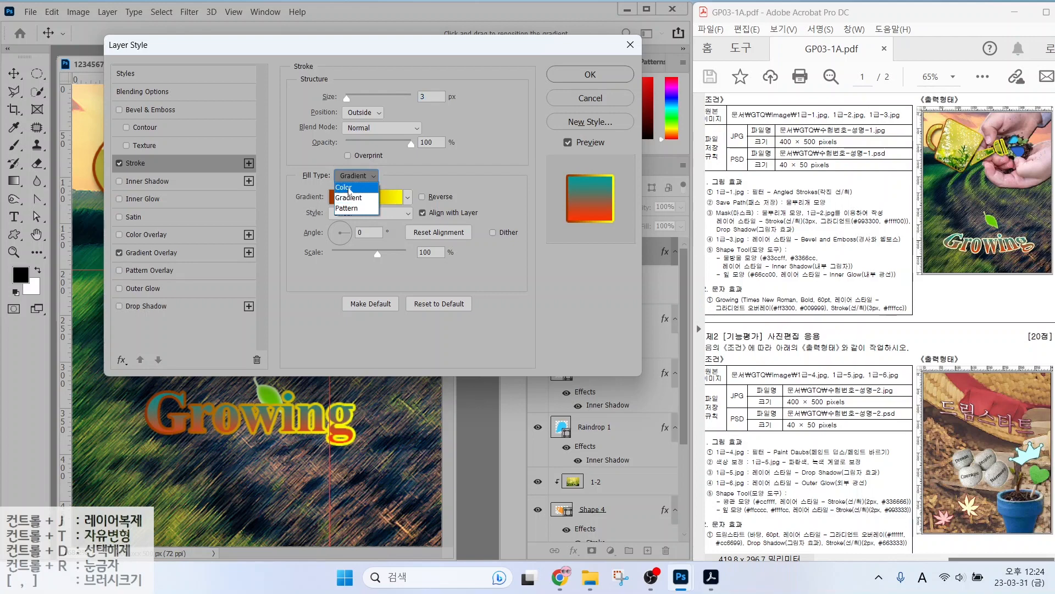
{"action": "left_click", "coordinate": [344, 188]}
{"action": "left_click", "coordinate": [342, 196]}
{"action": "type", "text": "ffffcc"}
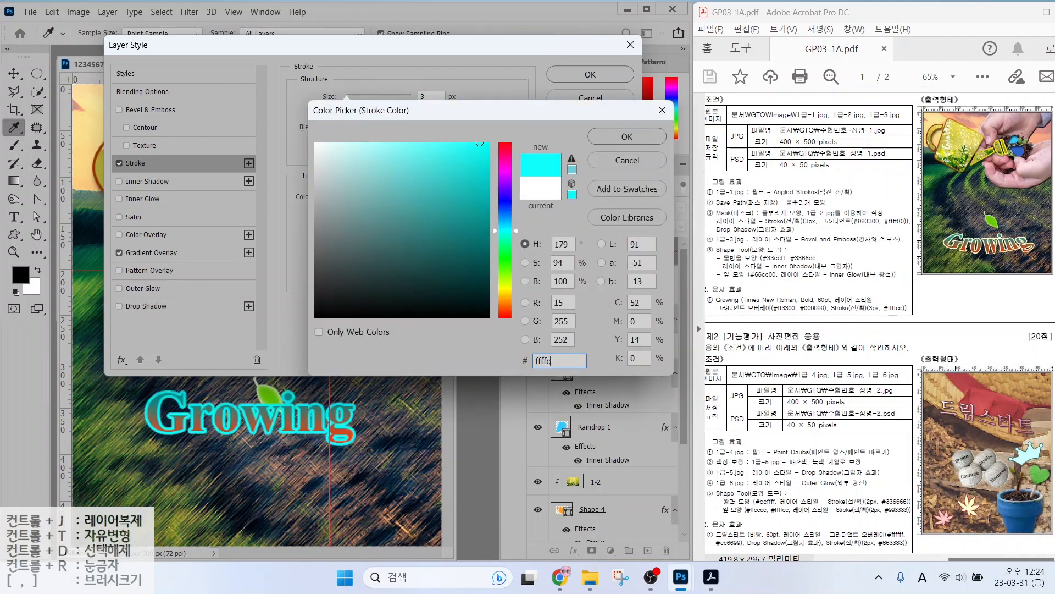
{"action": "key", "text": "Return"}
{"action": "left_click", "coordinate": [591, 75]}
{"action": "left_click", "coordinate": [14, 74]}
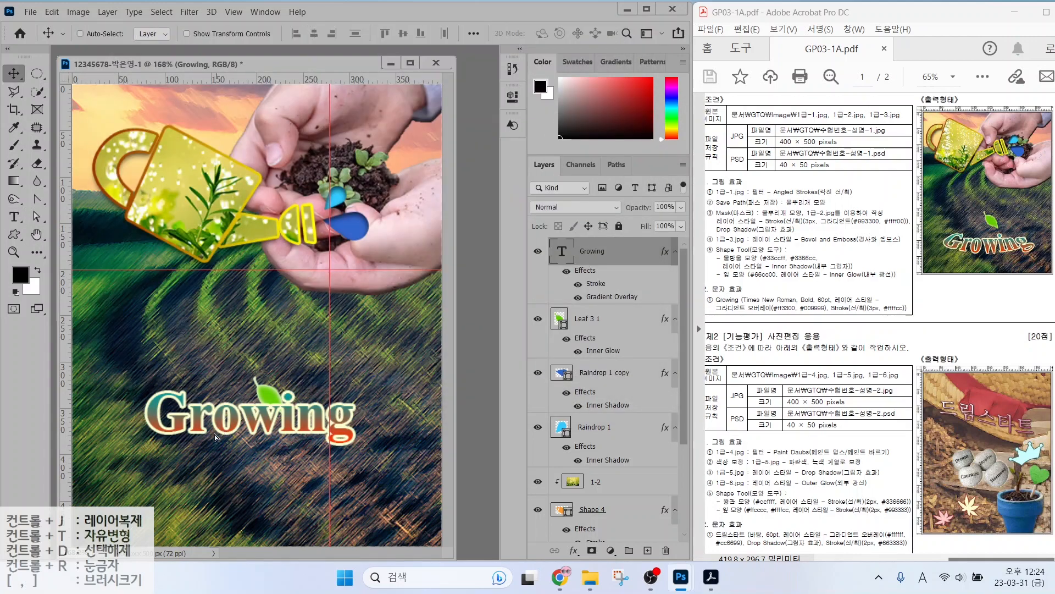
Drag the Growing text down so it sits below the green leaf.
{"action": "left_click_drag", "start_coordinate": [223, 429], "coordinate": [229, 450]}
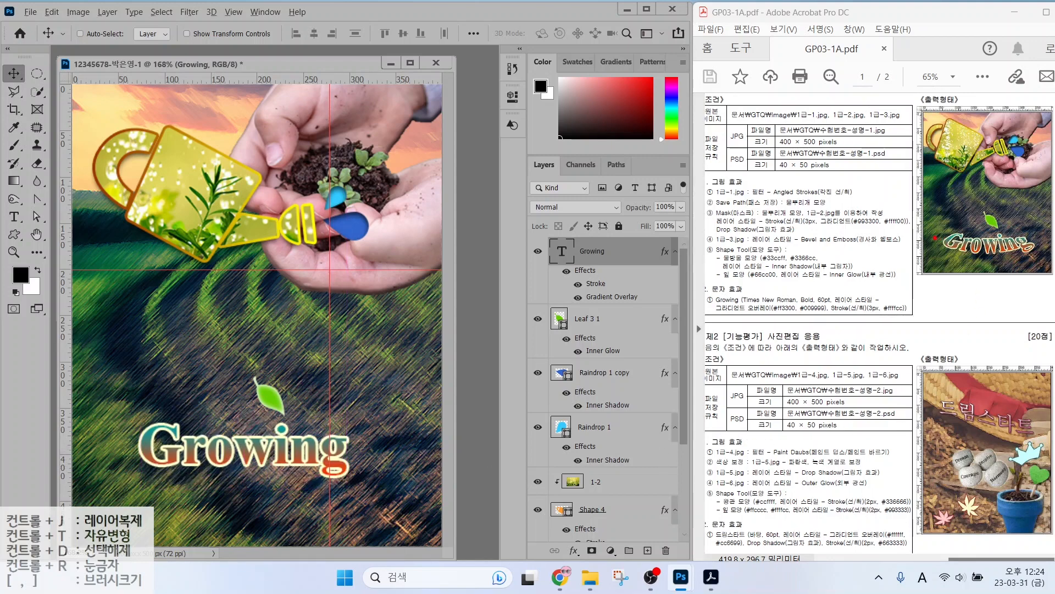
{"action": "mouse_move", "coordinate": [935, 238]}
{"action": "left_mouse_down"}
{"action": "mouse_move", "coordinate": [992, 263]}
{"action": "mouse_move", "coordinate": [1039, 249]}
{"action": "mouse_move", "coordinate": [1018, 234]}
{"action": "mouse_move", "coordinate": [967, 233]}
{"action": "left_mouse_up"}
{"action": "left_click_drag", "start_coordinate": [877, 347], "coordinate": [851, 315]}
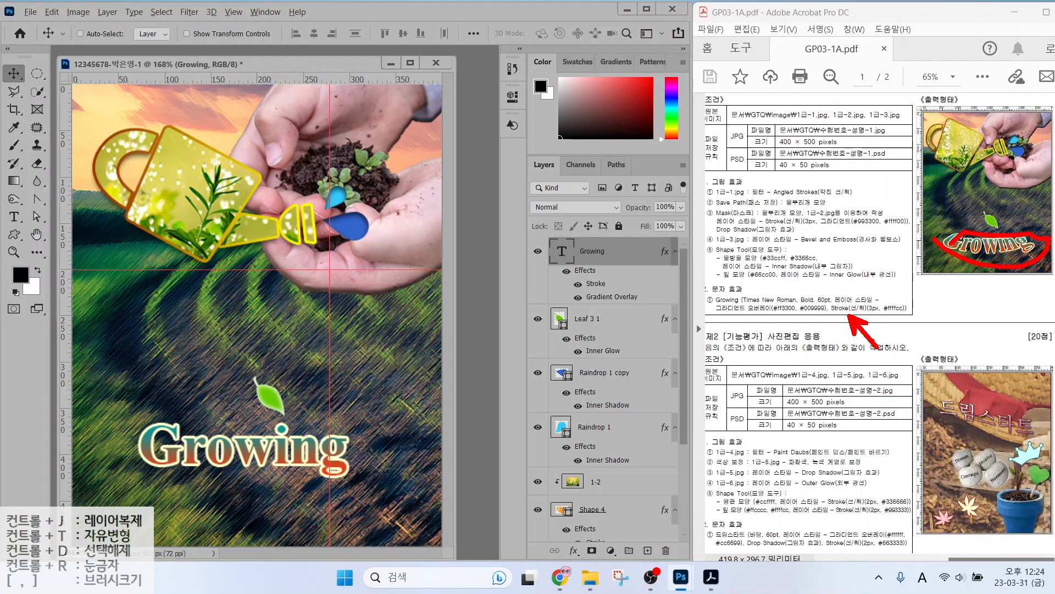
{"action": "key", "text": "Escape"}
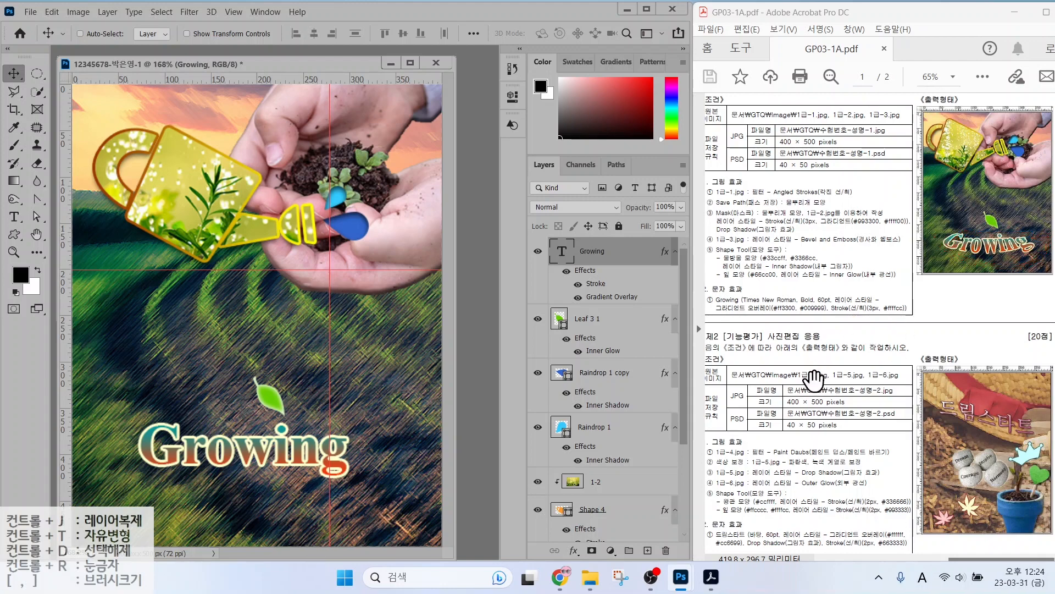
{"action": "left_click_drag", "start_coordinate": [526, 230], "coordinate": [680, 293]}
{"action": "key", "text": "Escape"}
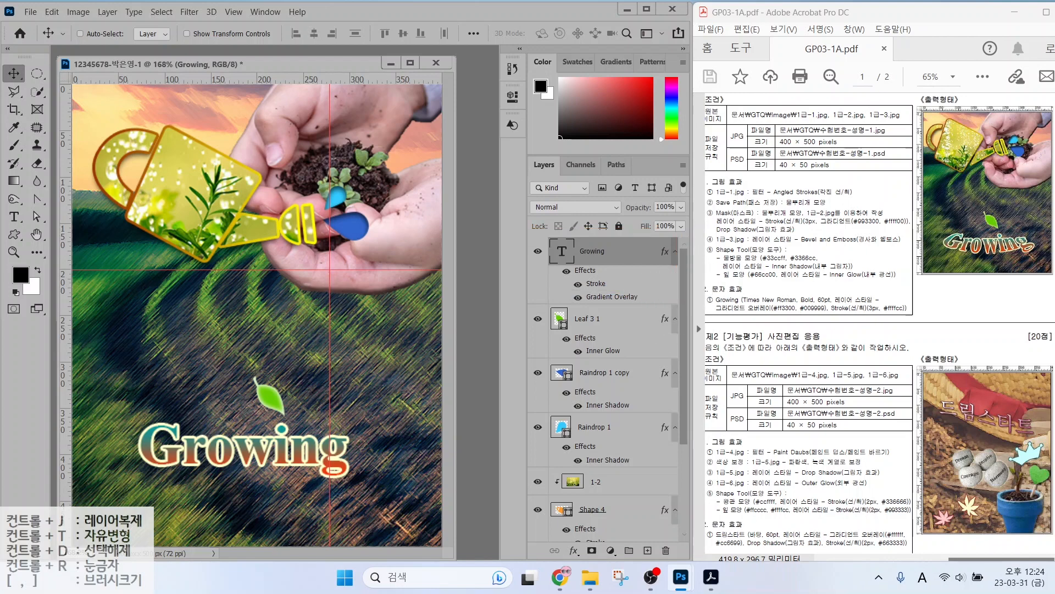
Switch to the Type tool and review the Growing text's font settings in the options bar.
{"action": "left_click", "coordinate": [15, 219]}
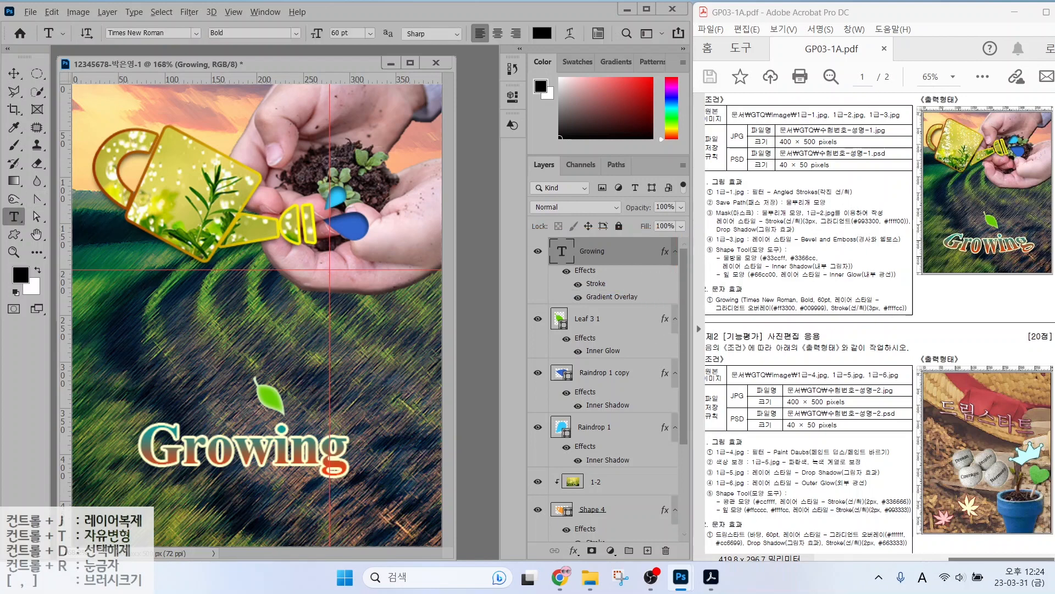
{"action": "left_click_drag", "start_coordinate": [1, 194], "coordinate": [40, 229]}
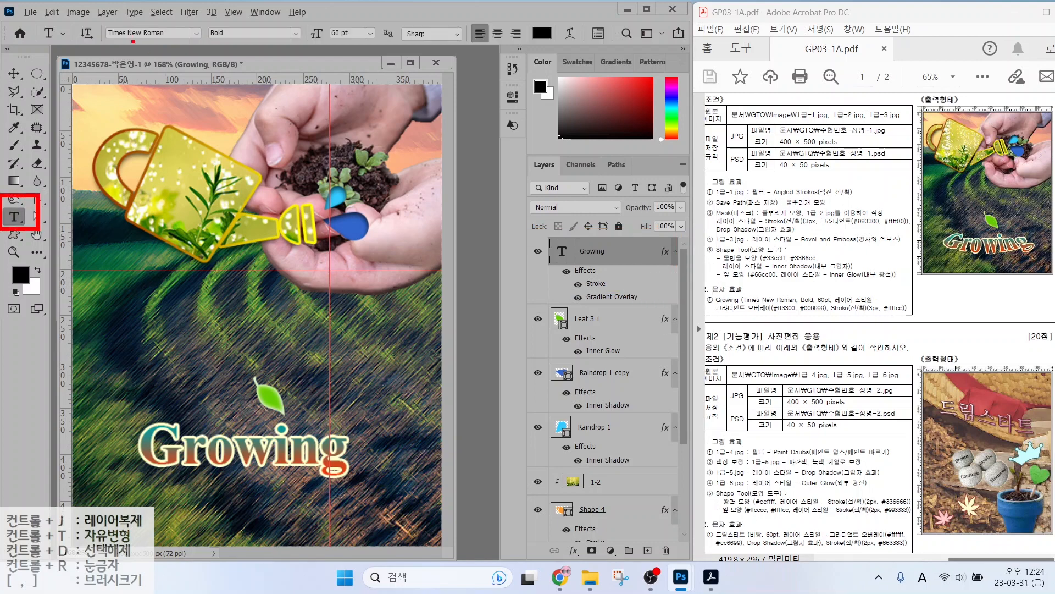
{"action": "left_click_drag", "start_coordinate": [144, 43], "coordinate": [193, 93]}
{"action": "left_click_drag", "start_coordinate": [226, 43], "coordinate": [291, 85]}
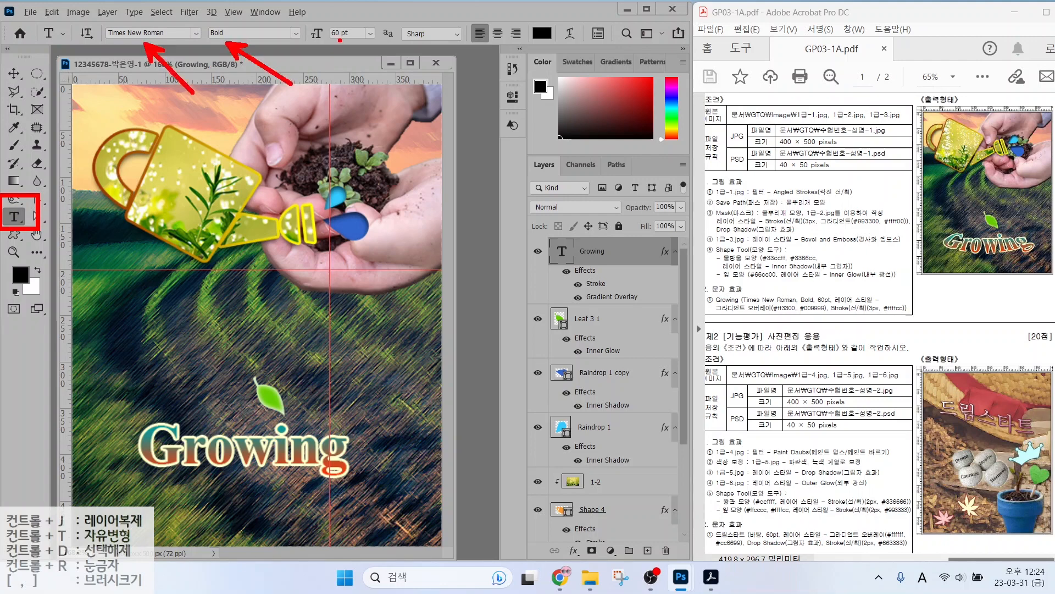
{"action": "left_click_drag", "start_coordinate": [340, 40], "coordinate": [380, 73]}
{"action": "mouse_move", "coordinate": [530, 41]}
{"action": "left_mouse_down"}
{"action": "mouse_move", "coordinate": [561, 70]}
{"action": "mouse_move", "coordinate": [560, 49]}
{"action": "left_mouse_up"}
{"action": "left_click_drag", "start_coordinate": [575, 21], "coordinate": [582, 47]}
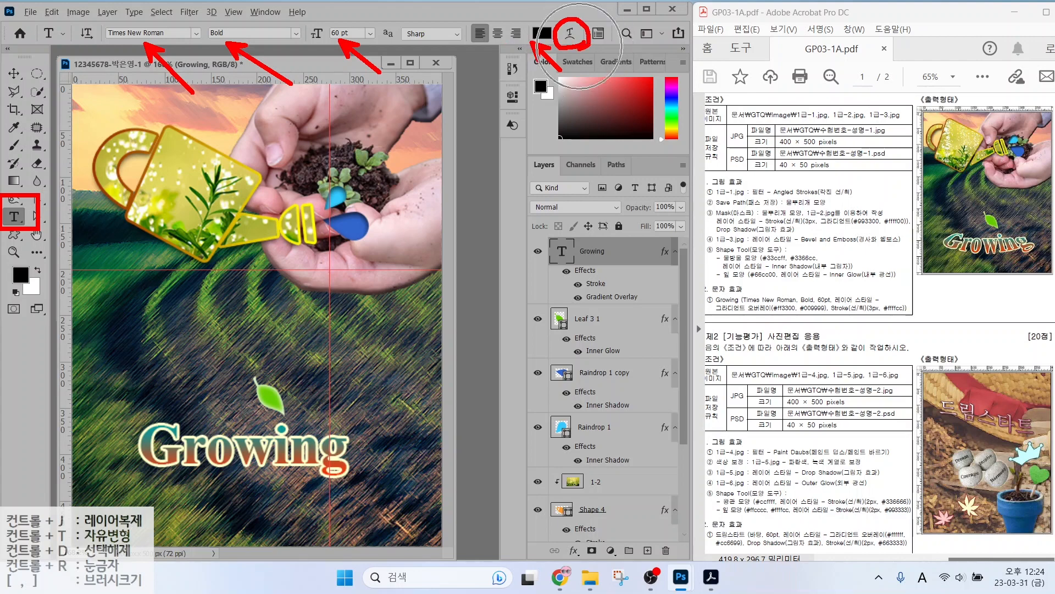
{"action": "key", "text": "Escape"}
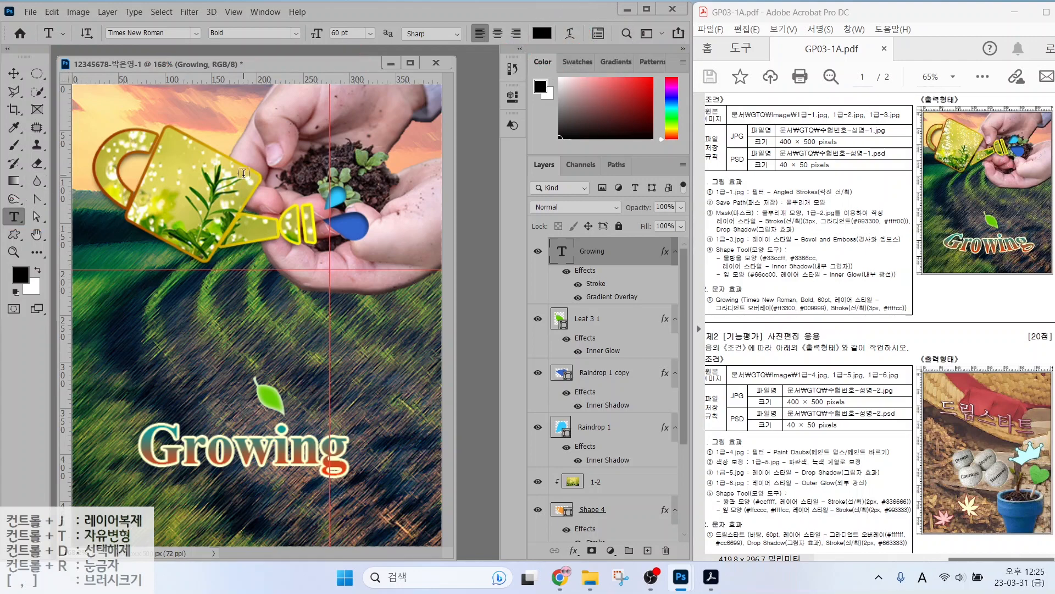
Warp the Growing text with the Shell Lower style at a +57% bend.
{"action": "left_click", "coordinate": [569, 34]}
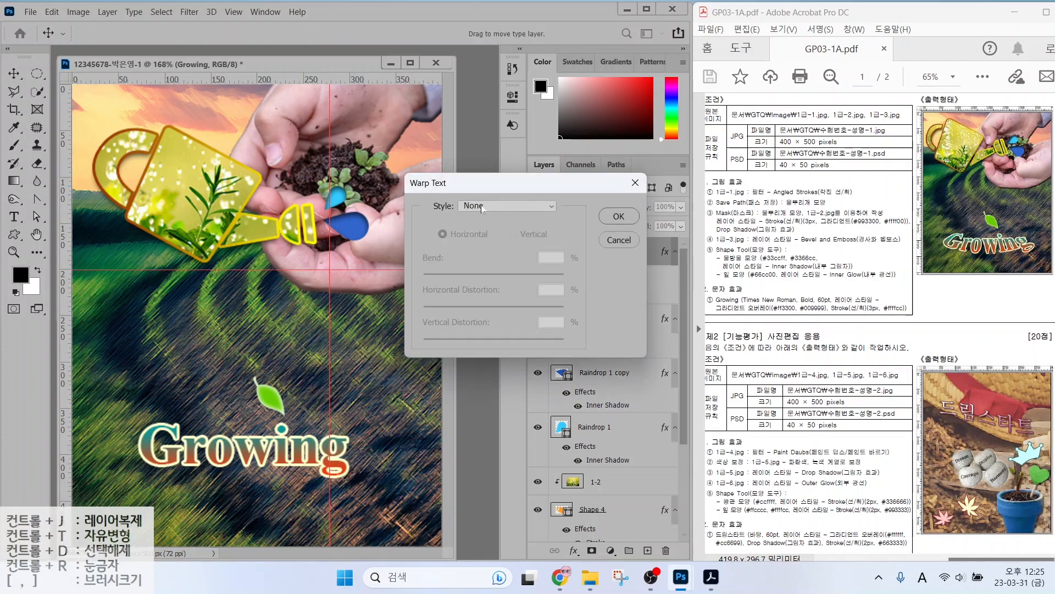
{"action": "left_click", "coordinate": [482, 207]}
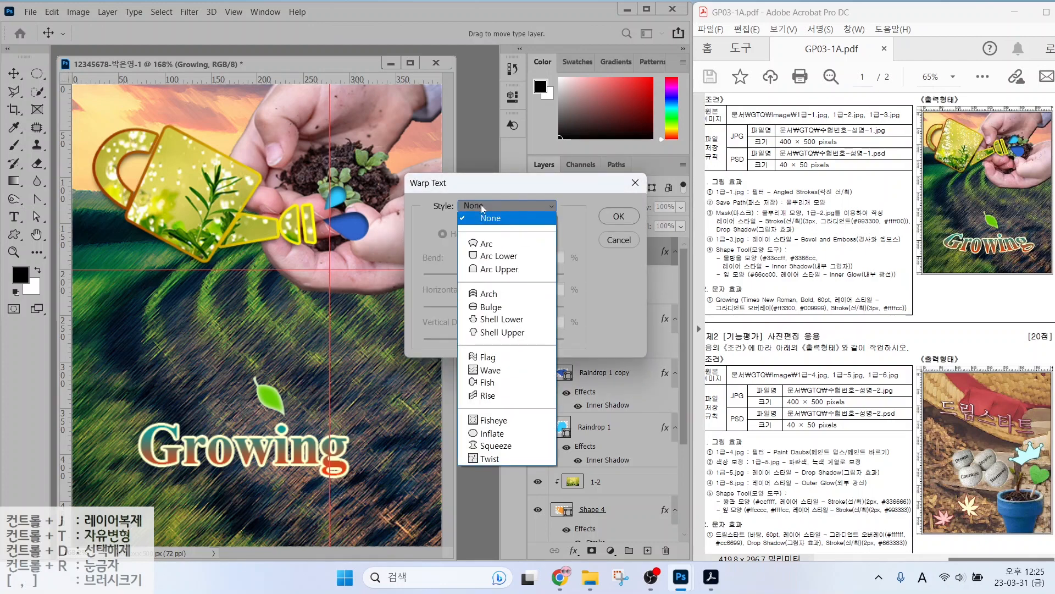
{"action": "key", "text": "alt"}
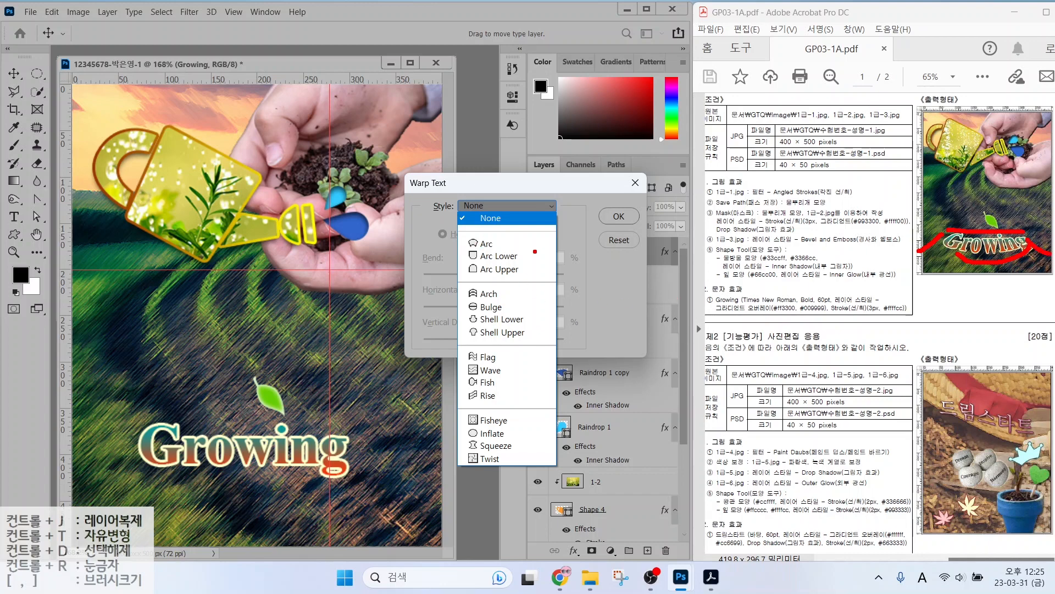
{"action": "mouse_move", "coordinate": [530, 250]}
{"action": "left_mouse_down"}
{"action": "mouse_move", "coordinate": [573, 249]}
{"action": "mouse_move", "coordinate": [541, 278]}
{"action": "mouse_move", "coordinate": [569, 269]}
{"action": "mouse_move", "coordinate": [571, 251]}
{"action": "mouse_move", "coordinate": [484, 264]}
{"action": "mouse_move", "coordinate": [510, 271]}
{"action": "left_mouse_up"}
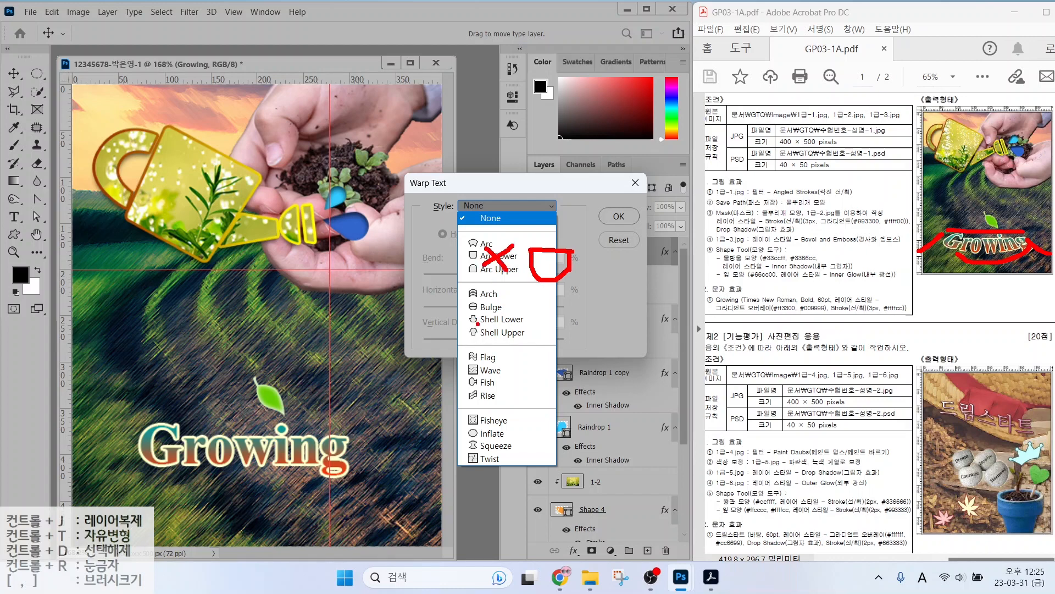
{"action": "left_click_drag", "start_coordinate": [467, 327], "coordinate": [531, 328]}
{"action": "key", "text": "Escape"}
{"action": "left_click", "coordinate": [477, 206]}
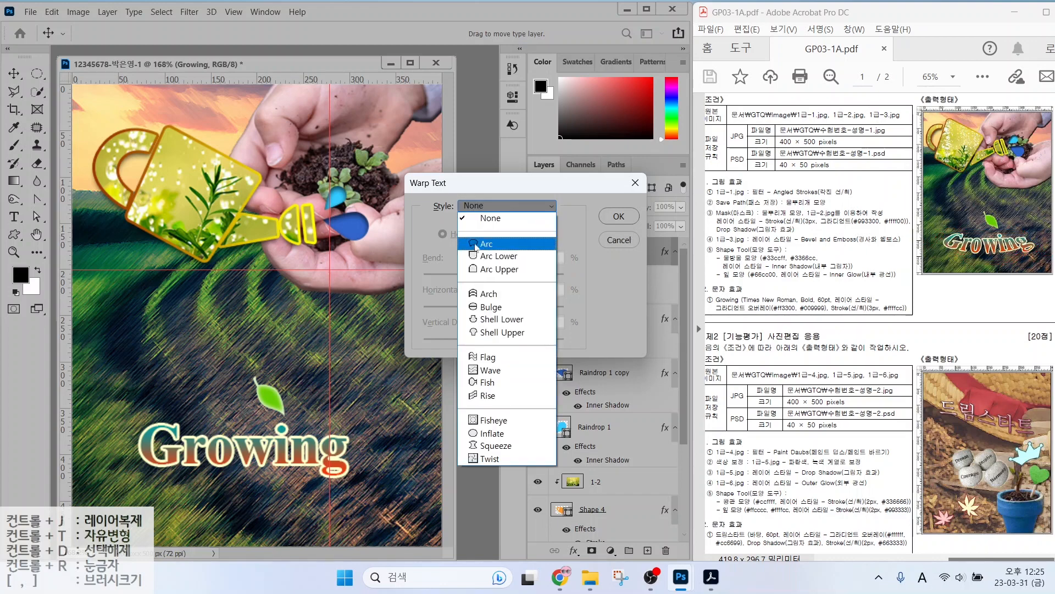
{"action": "left_click", "coordinate": [488, 320]}
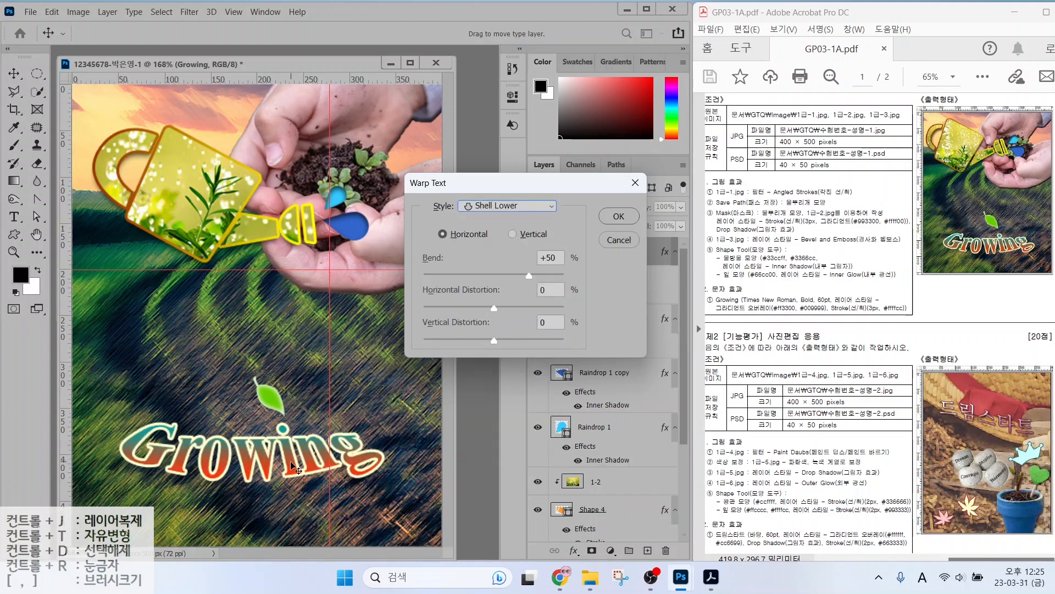
{"action": "left_click", "coordinate": [515, 275]}
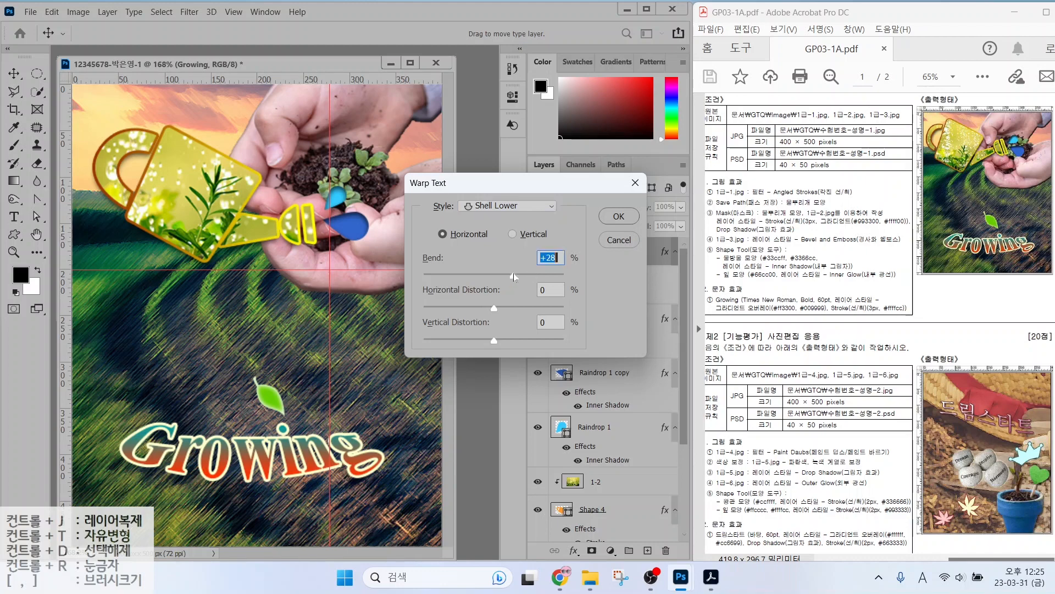
{"action": "left_click", "coordinate": [542, 276]}
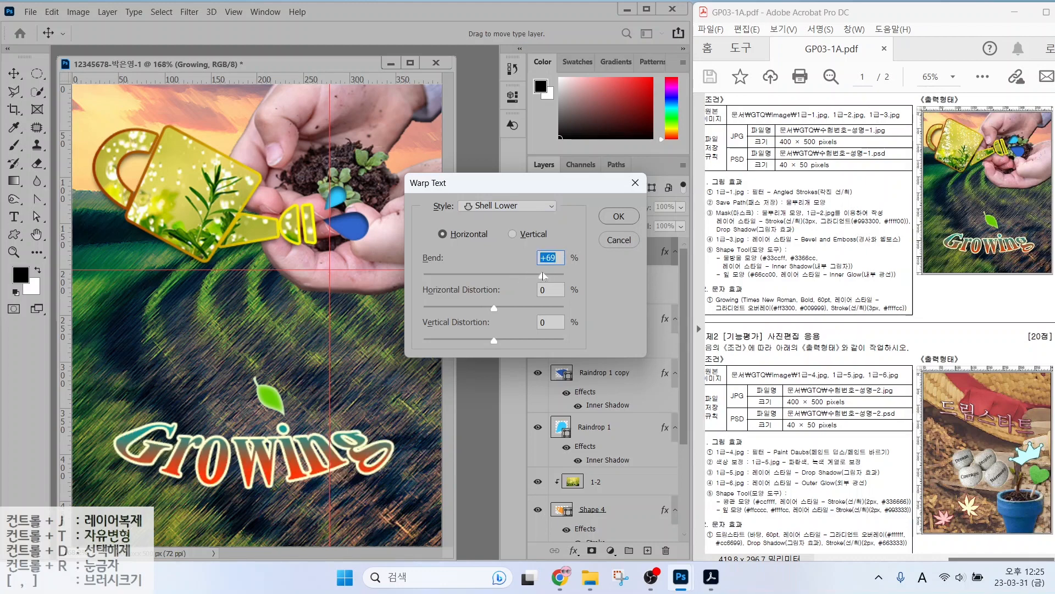
{"action": "left_click_drag", "start_coordinate": [543, 276], "coordinate": [534, 276]}
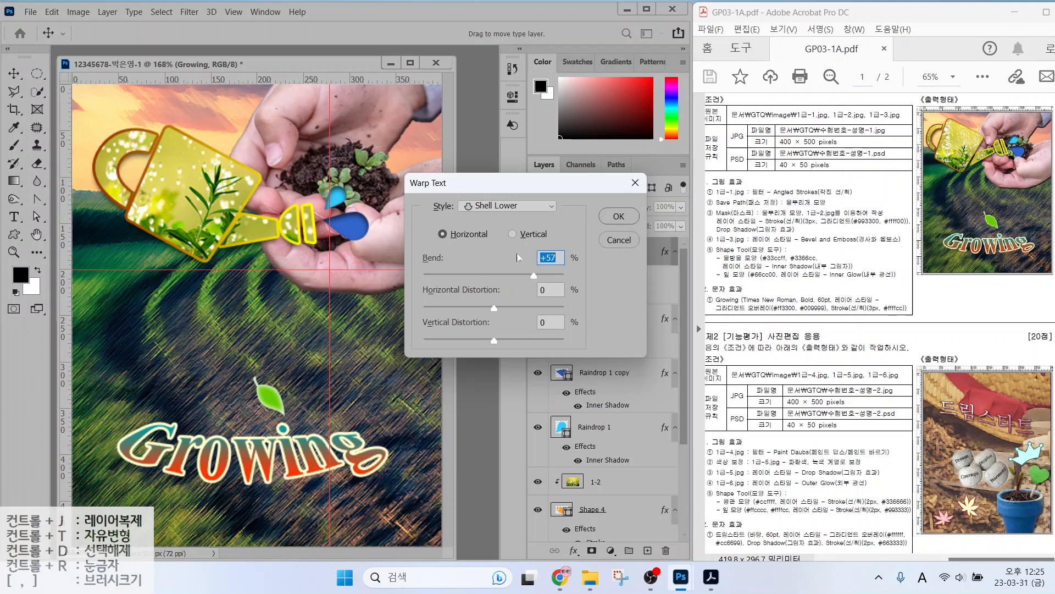
{"action": "left_click", "coordinate": [619, 216]}
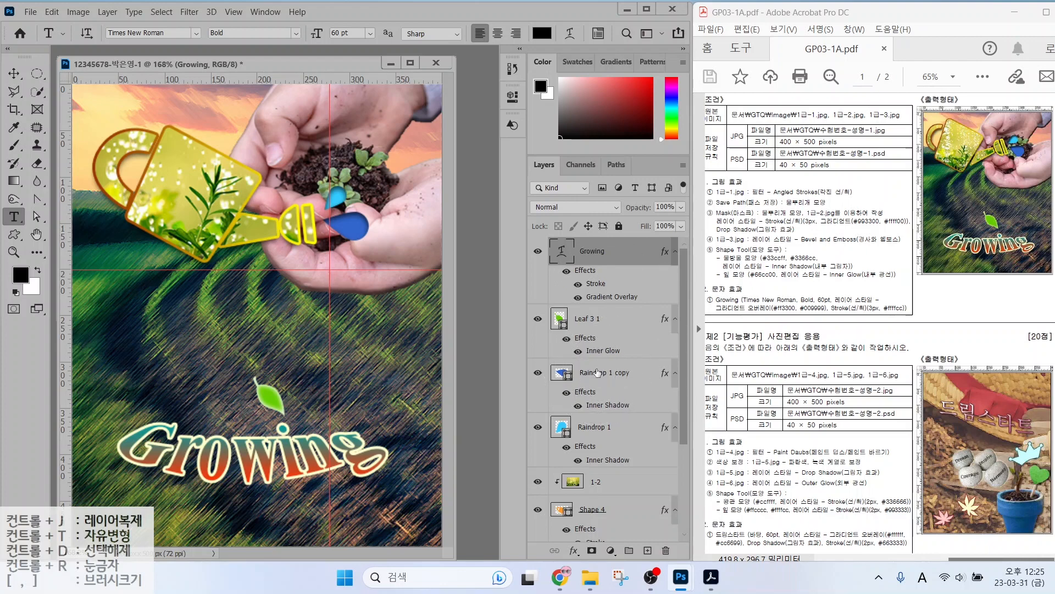
Clear all the guides from the canvas via the View menu.
{"action": "left_click", "coordinate": [333, 113]}
{"action": "left_click", "coordinate": [231, 13]}
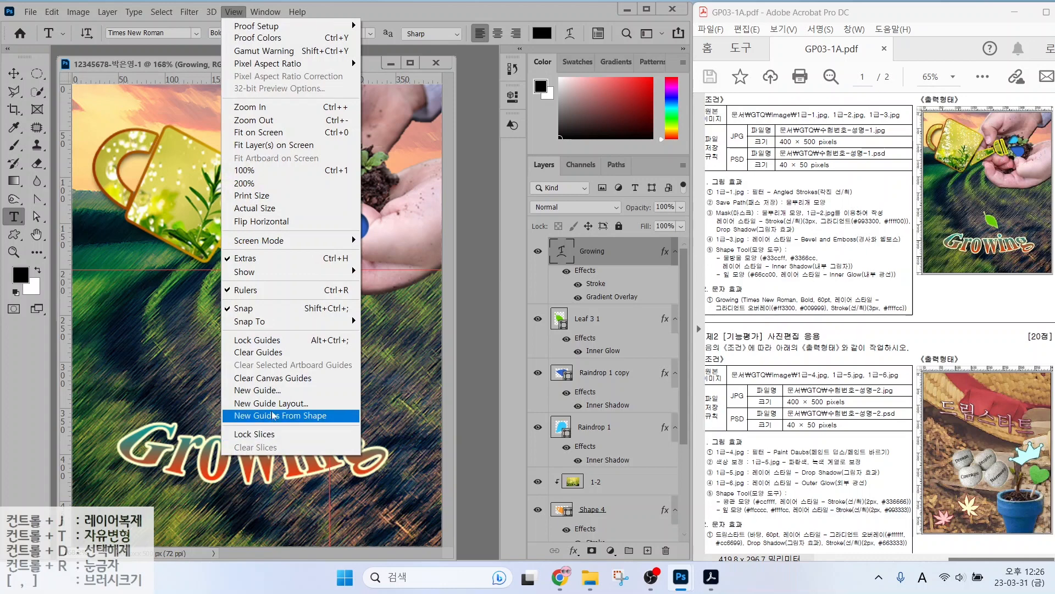
{"action": "left_click", "coordinate": [268, 353]}
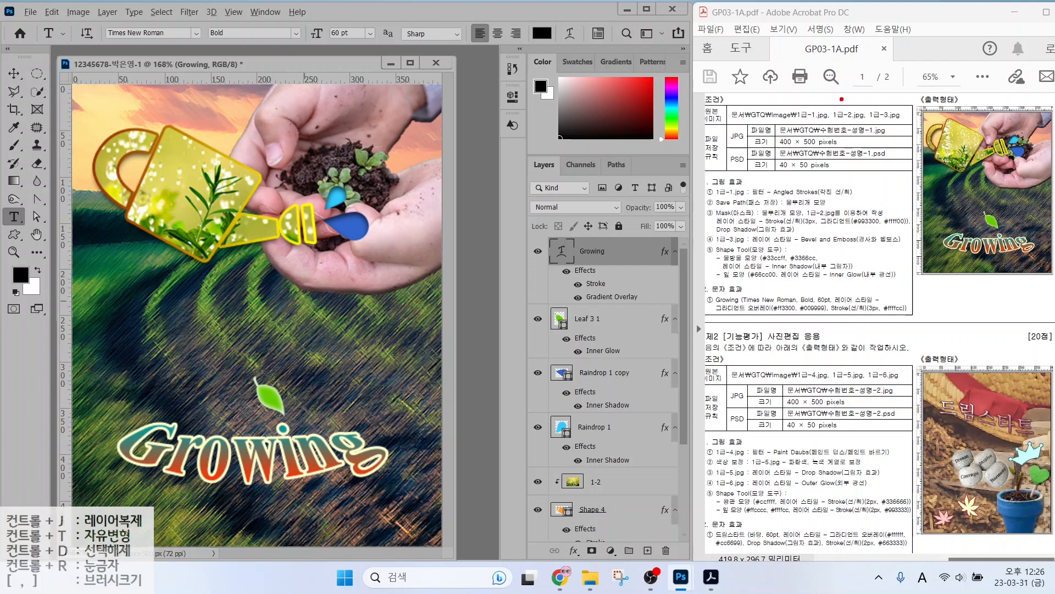
Mark the JPG 400 × 500 and PSD 40 × 50 pixel requirements on the task sheet.
{"action": "left_click_drag", "start_coordinate": [740, 132], "coordinate": [667, 80]}
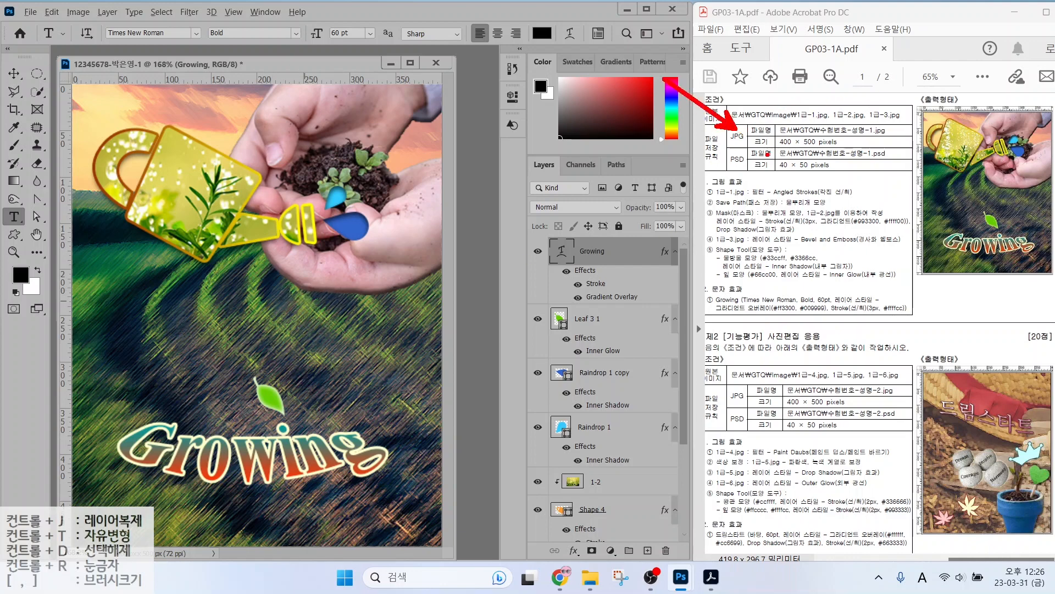
{"action": "left_click_drag", "start_coordinate": [754, 151], "coordinate": [868, 149]}
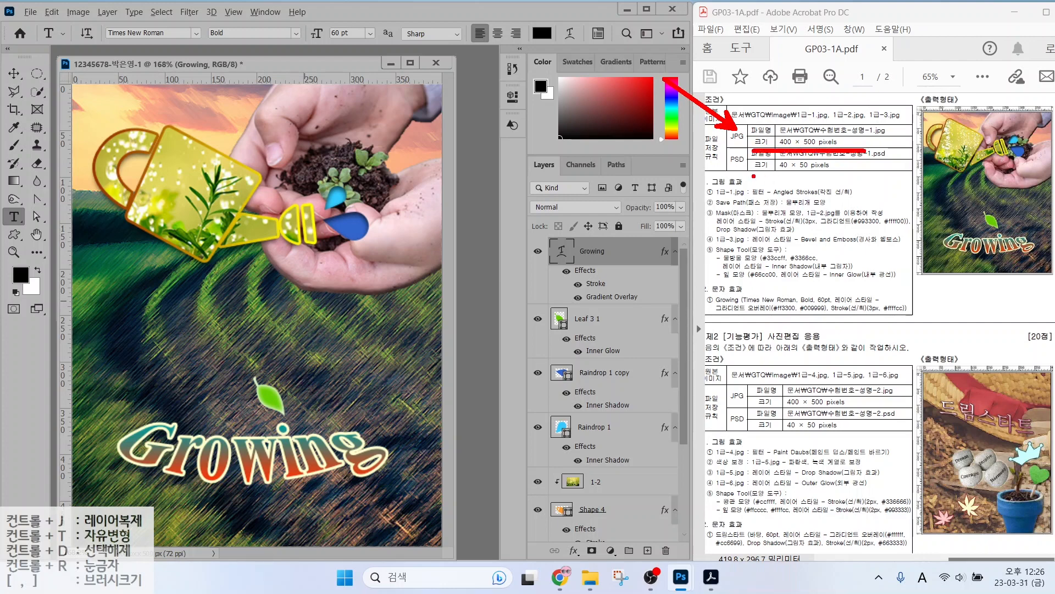
{"action": "mouse_move", "coordinate": [743, 177]}
{"action": "left_mouse_down"}
{"action": "mouse_move", "coordinate": [705, 213]}
{"action": "mouse_move", "coordinate": [851, 176]}
{"action": "left_mouse_up"}
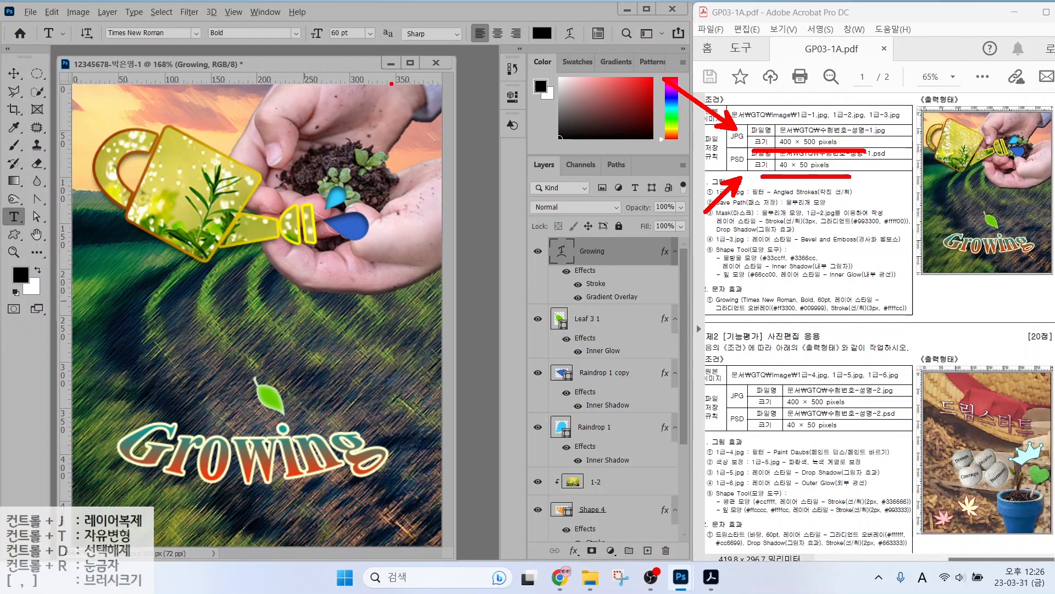
{"action": "key", "text": "Escape"}
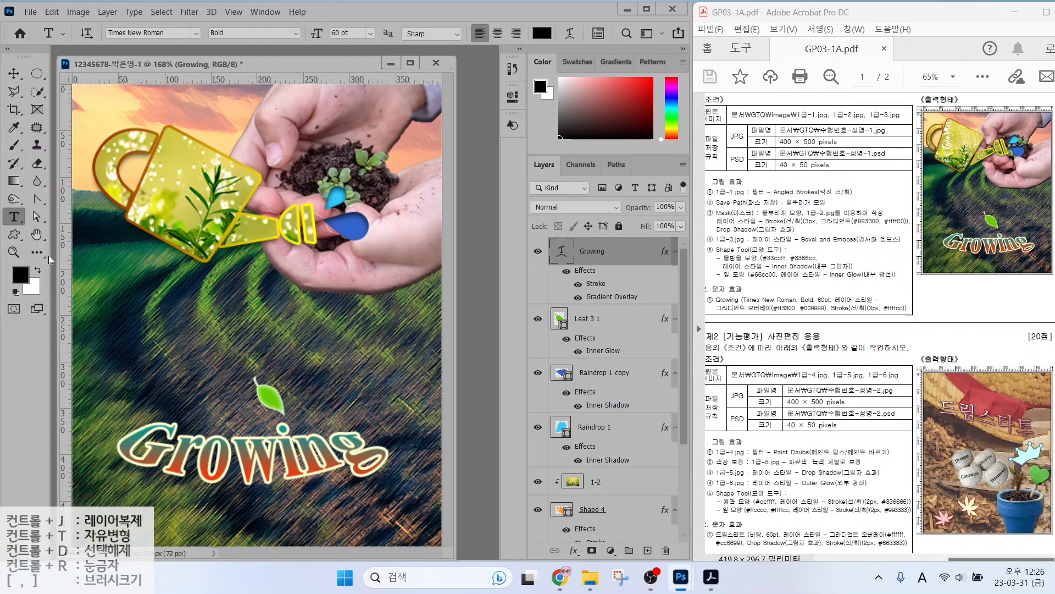
Save the document as a PSD file into the GTQ folder with File > Save.
{"action": "left_click", "coordinate": [29, 12]}
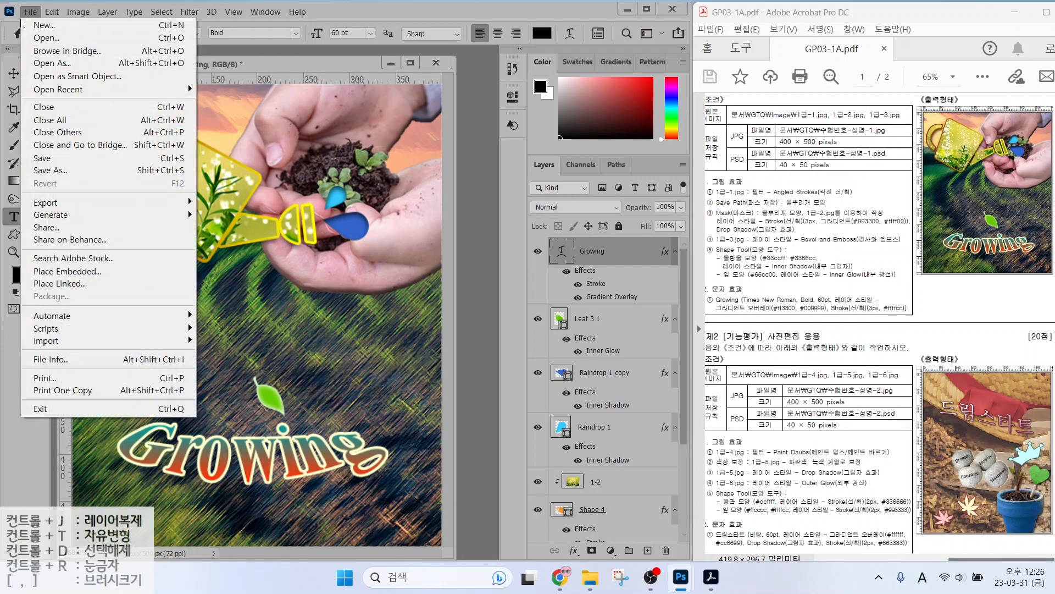
{"action": "left_click", "coordinate": [52, 159]}
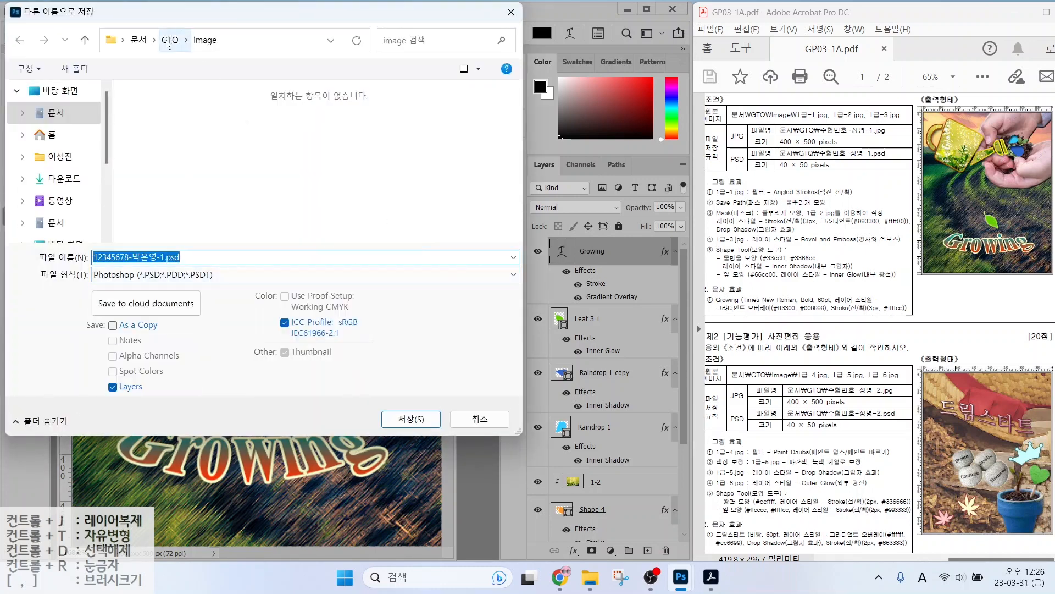
{"action": "left_click", "coordinate": [171, 40]}
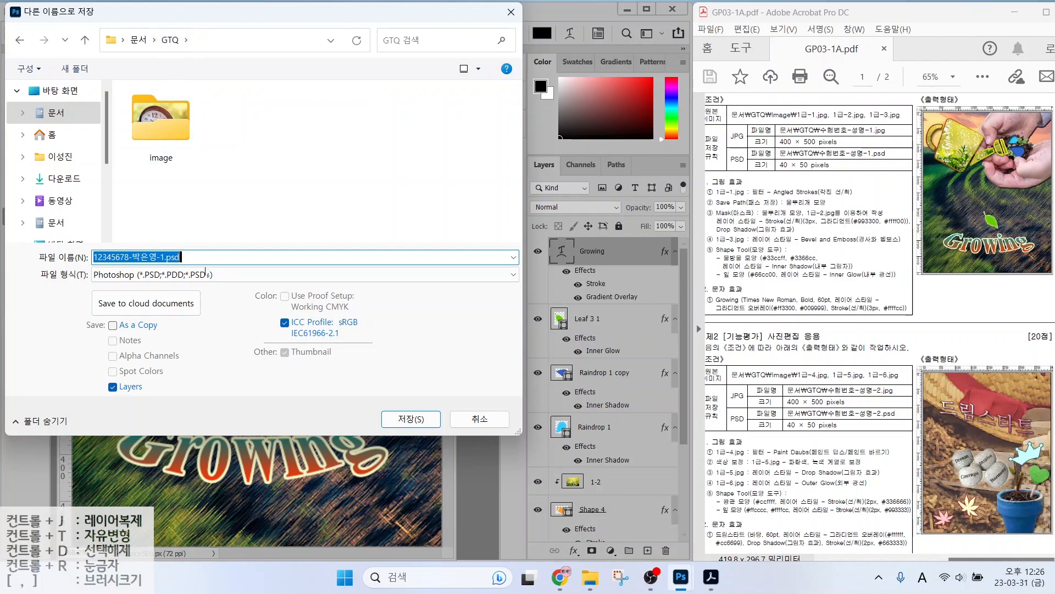
{"action": "left_click", "coordinate": [401, 414]}
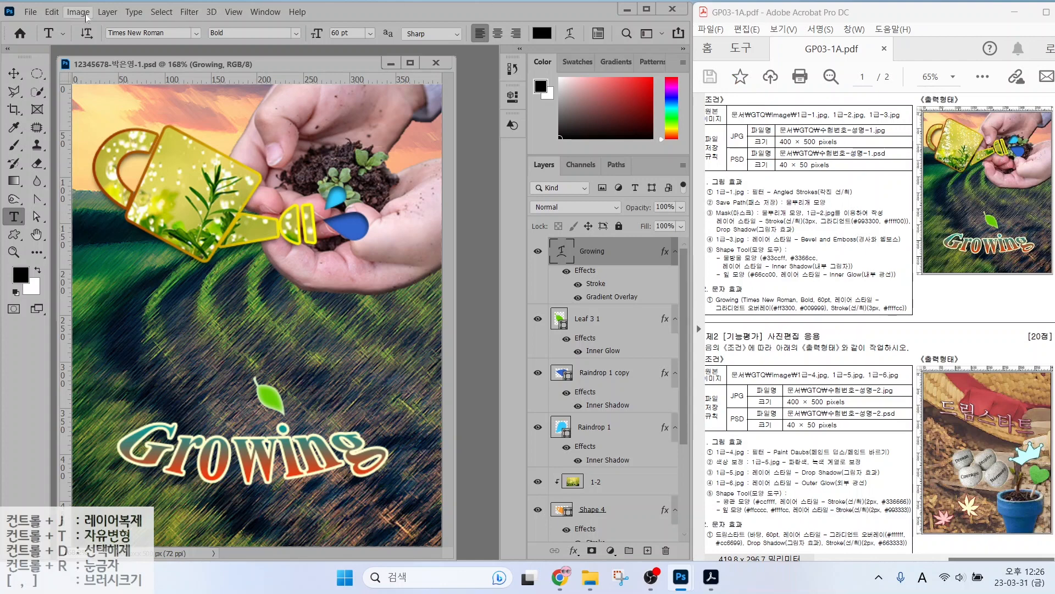
Save a JPEG copy into the GTQ folder at Quality 12 (Maximum).
{"action": "left_click", "coordinate": [30, 12]}
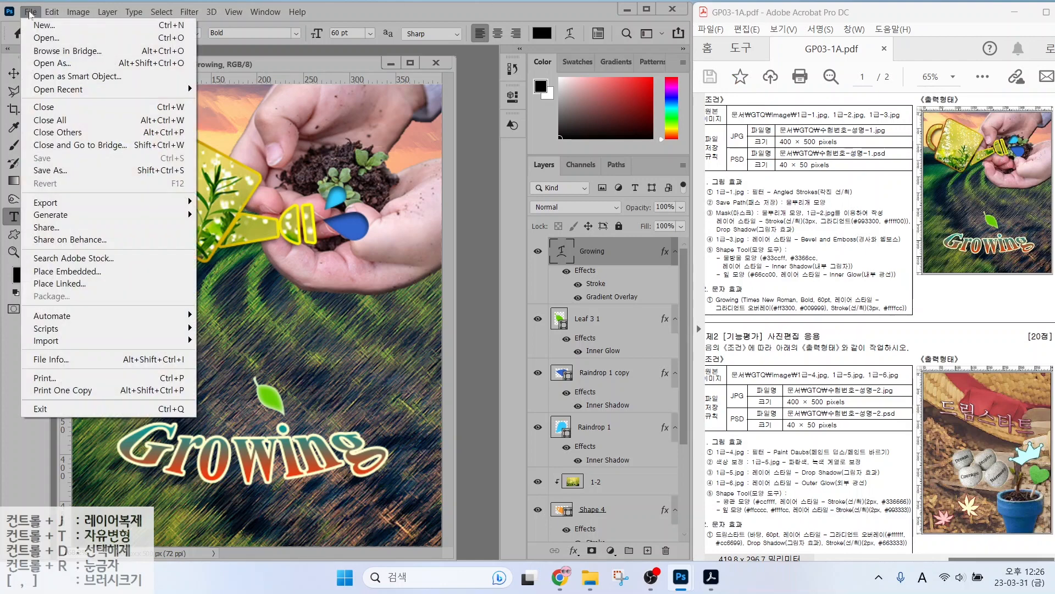
{"action": "left_click", "coordinate": [51, 171]}
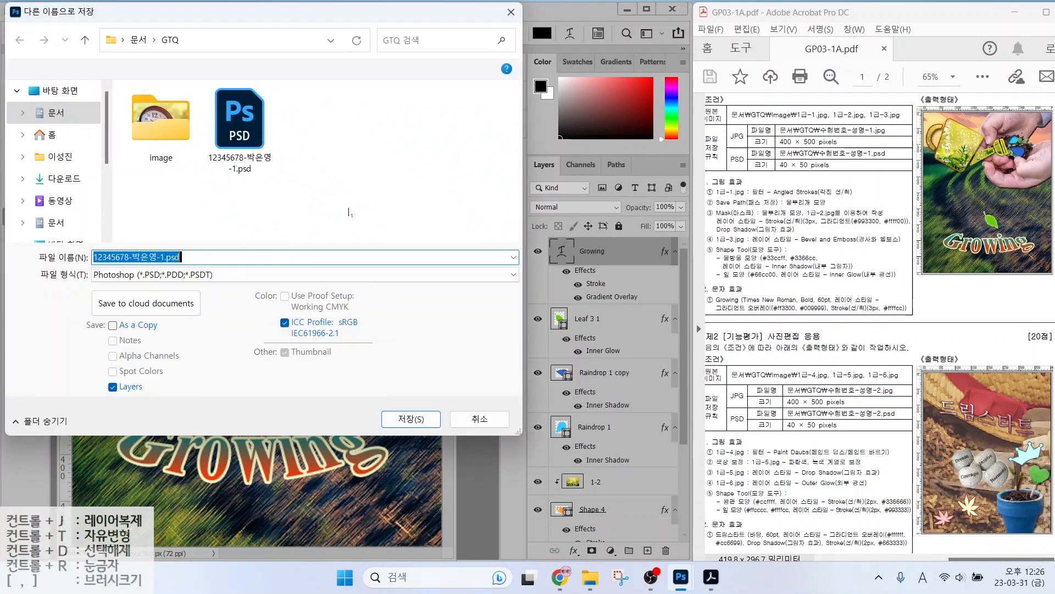
{"action": "left_click", "coordinate": [138, 274]}
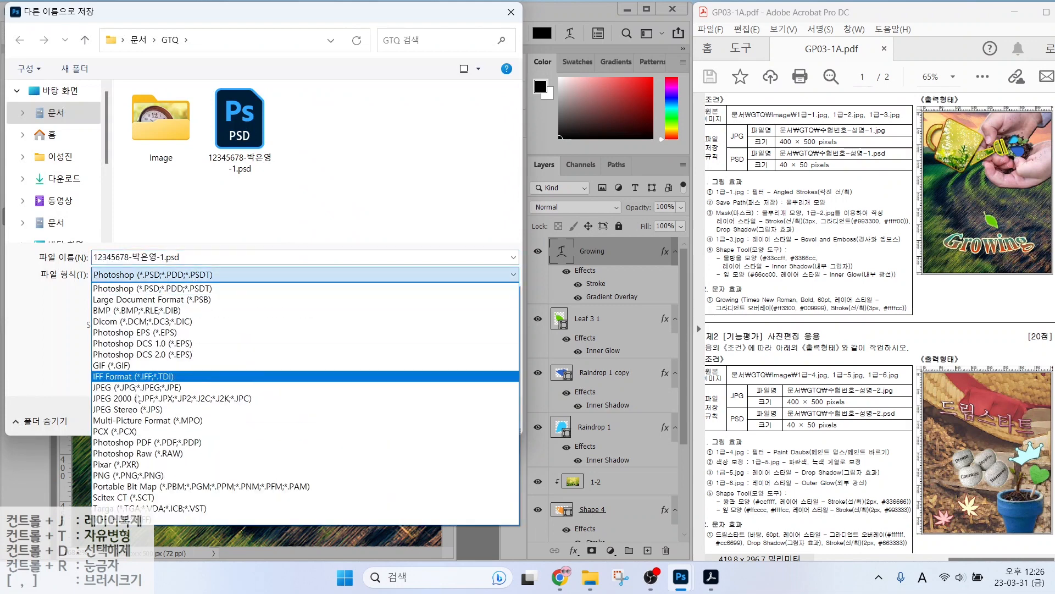
{"action": "left_click", "coordinate": [124, 388]}
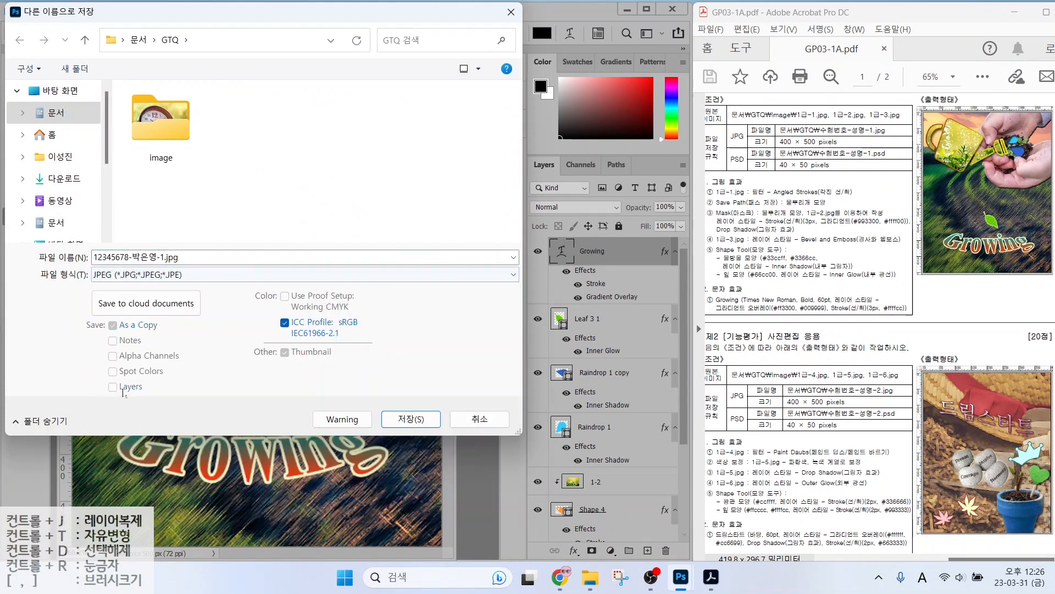
{"action": "key", "text": "ctrl"}
{"action": "key", "text": "ctrl"}
{"action": "left_click", "coordinate": [403, 421]}
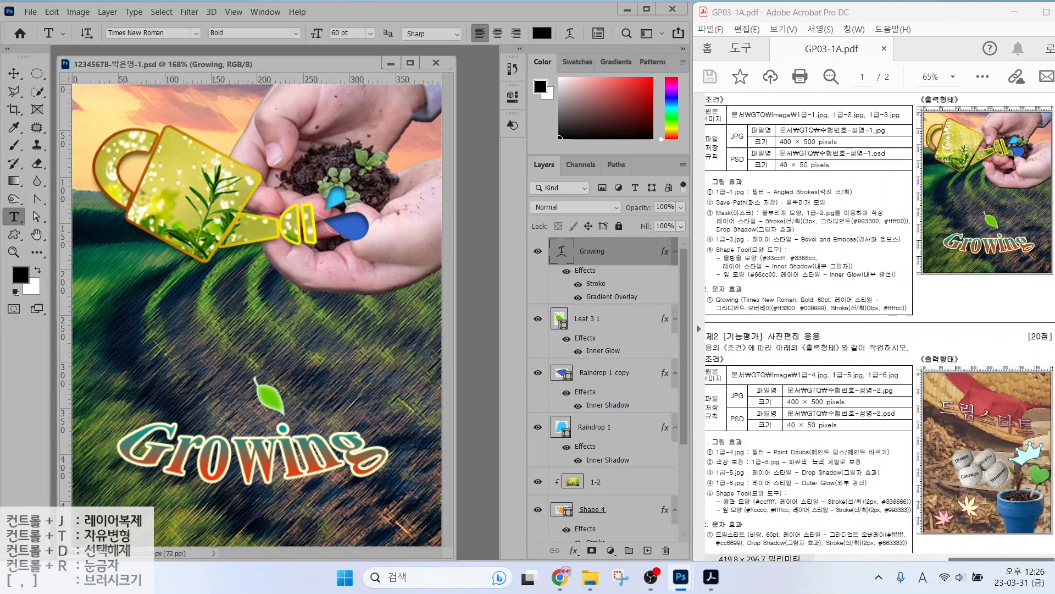
{"action": "left_click", "coordinate": [604, 131]}
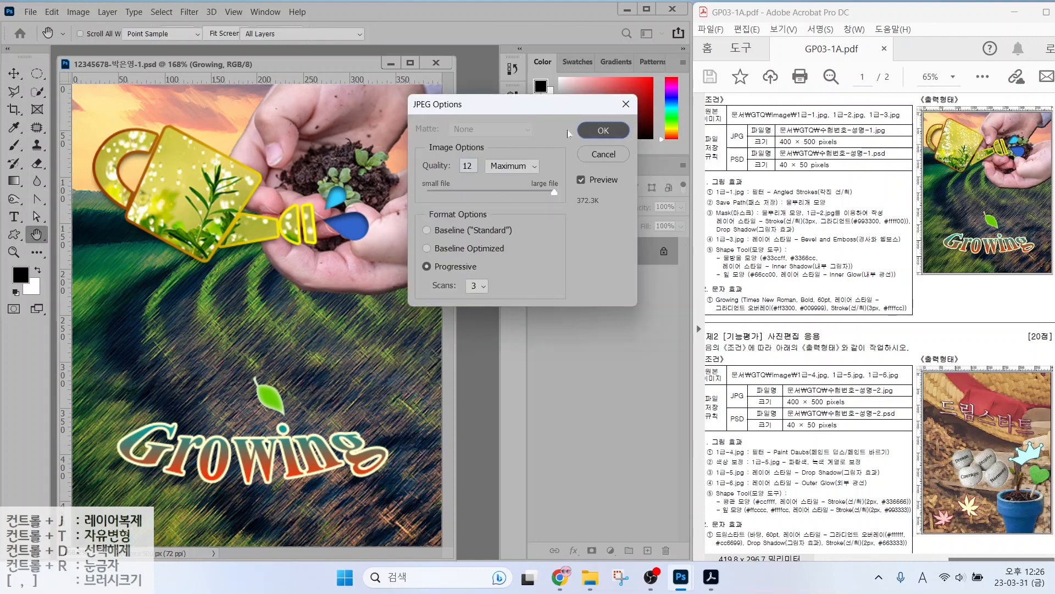
Browse the File menu and underline the 40 × 50 pixels requirement on the task sheet.
{"action": "left_click", "coordinate": [31, 12]}
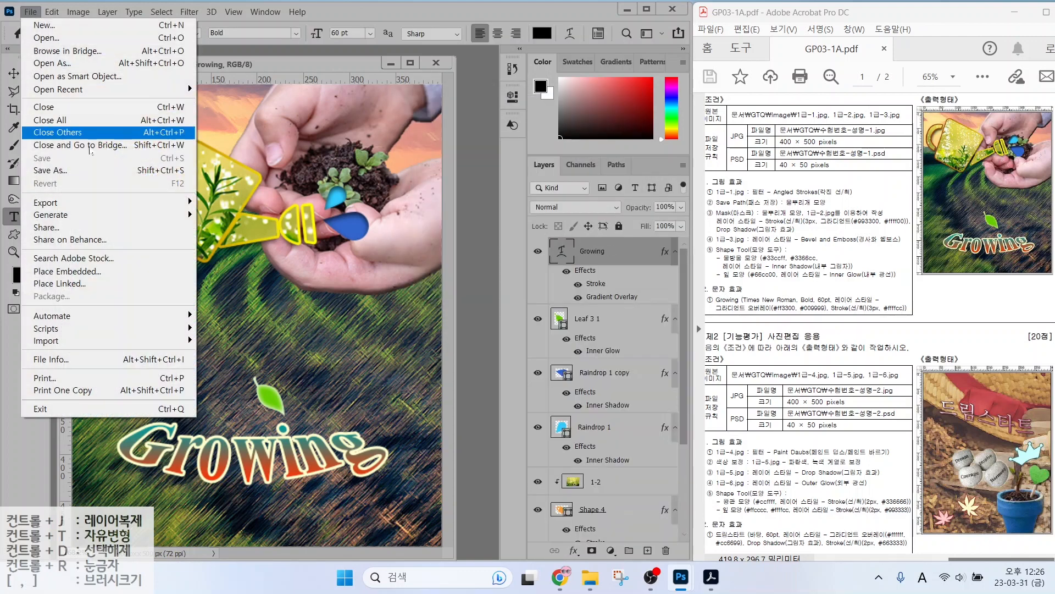
{"action": "mouse_move", "coordinate": [105, 207]}
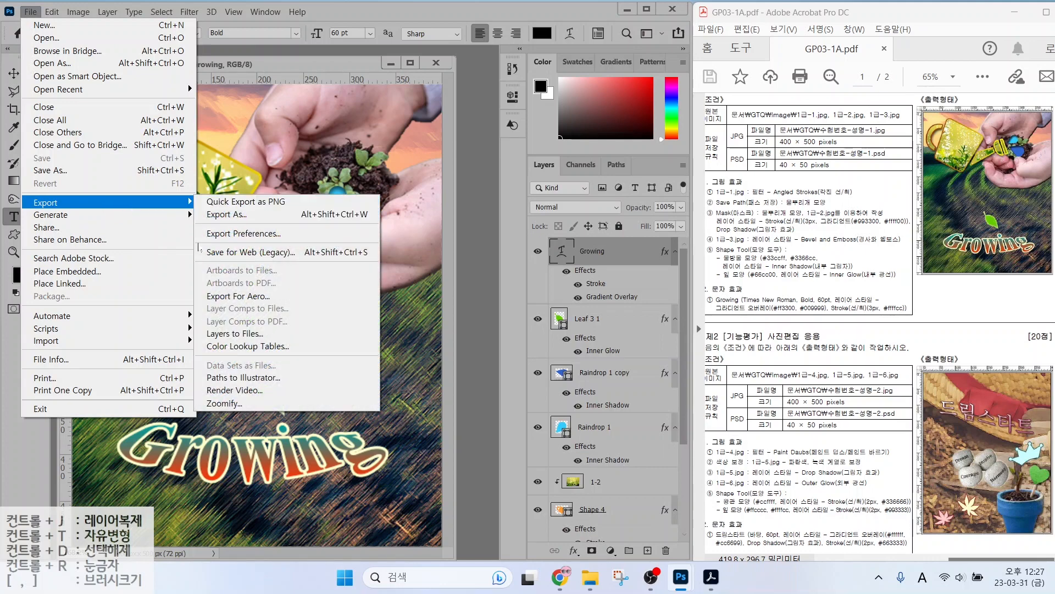
{"action": "left_click", "coordinate": [232, 251]}
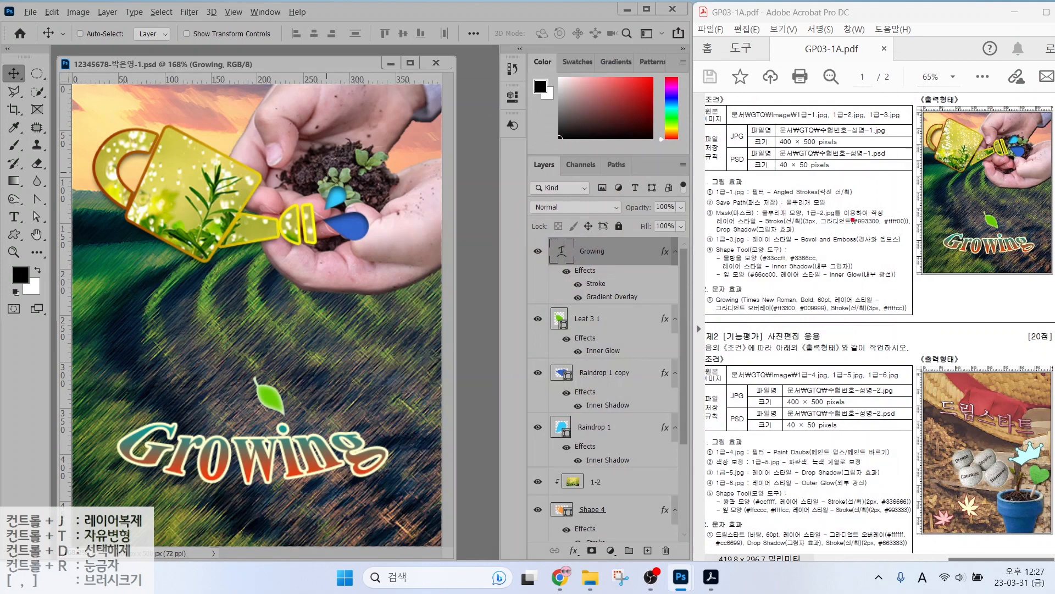
{"action": "left_click_drag", "start_coordinate": [766, 172], "coordinate": [841, 174]}
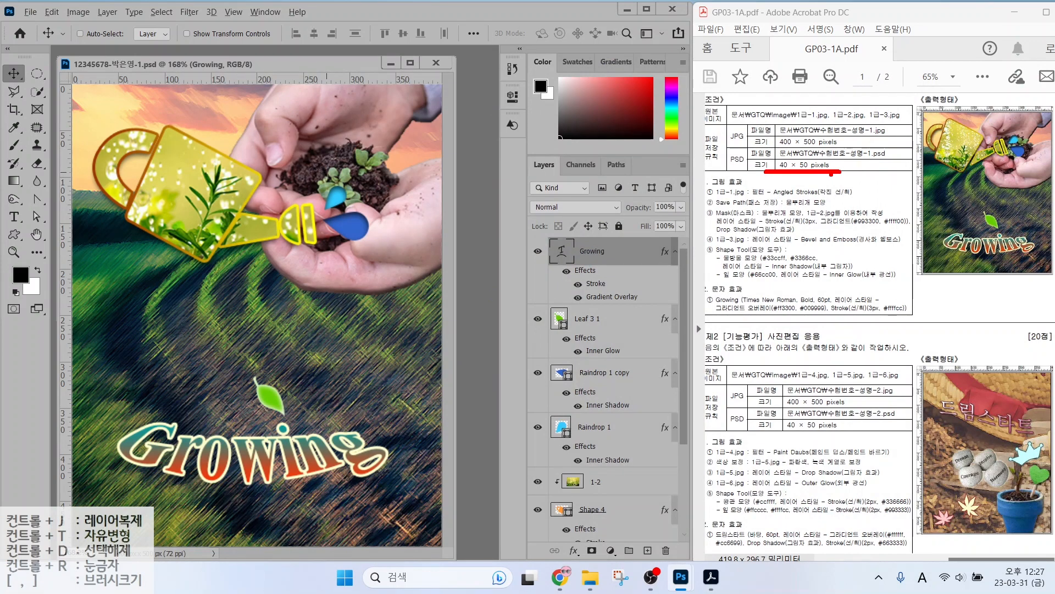
Resize the image to 40 pixels wide, with height following to 50, in Image Size.
{"action": "left_click", "coordinate": [76, 12]}
{"action": "left_click", "coordinate": [99, 106]}
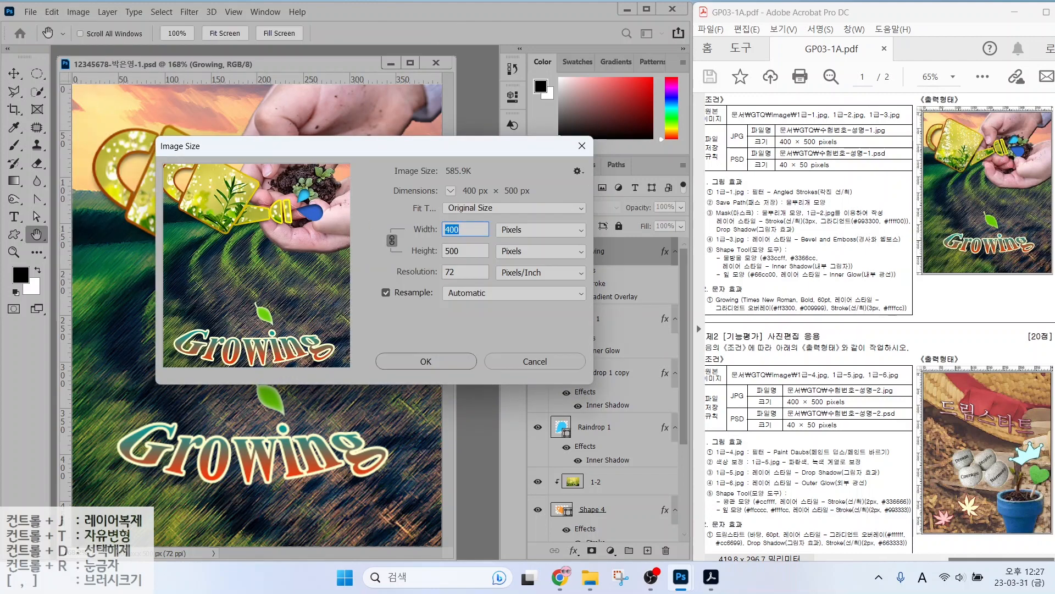
{"action": "type", "text": "40"}
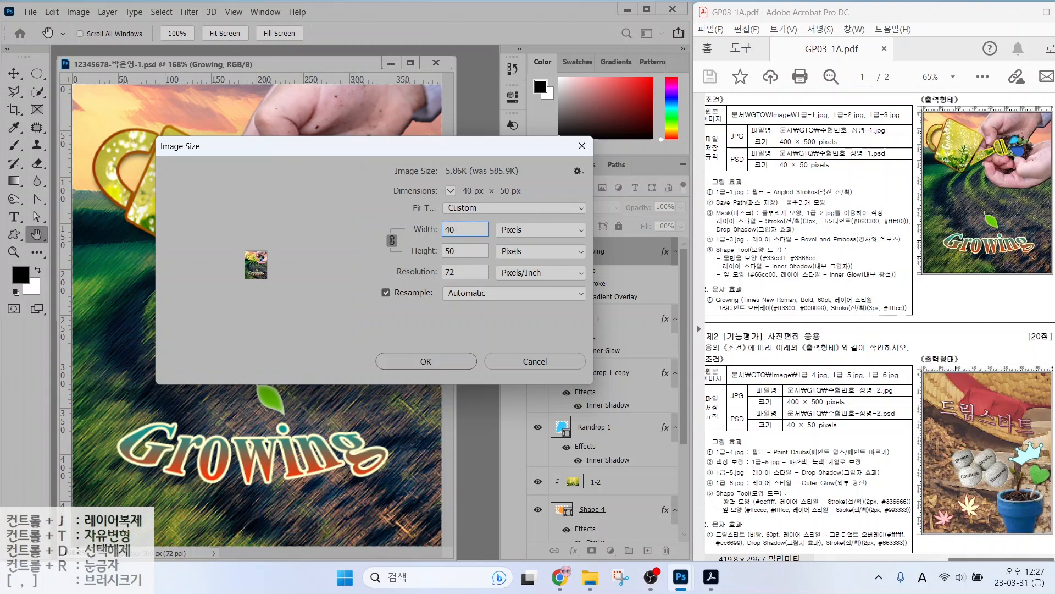
{"action": "left_click", "coordinate": [463, 361]}
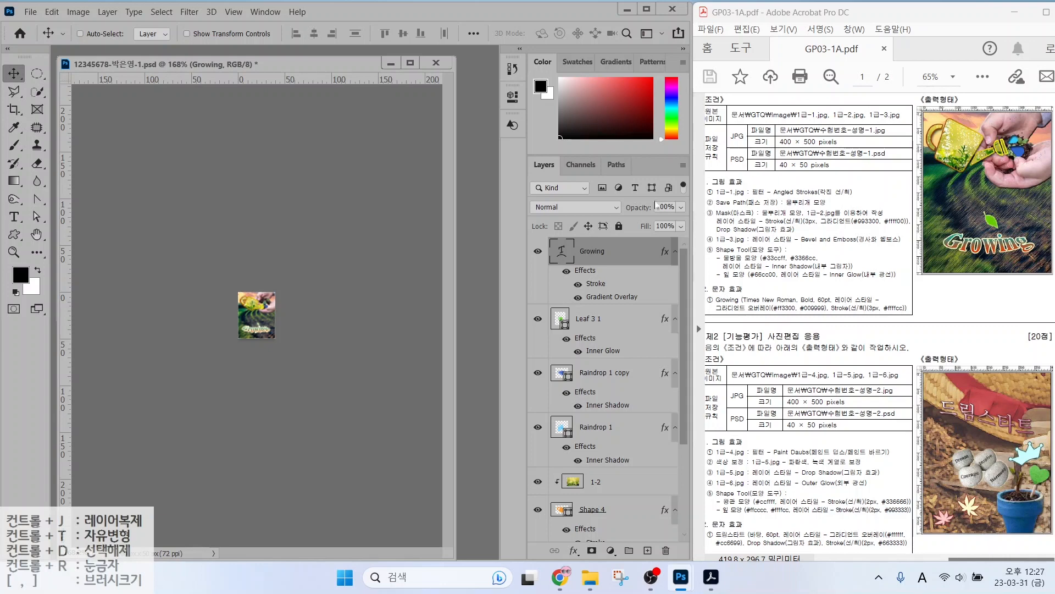
Save the 40 × 50 image as PSD in the GTQ folder, replacing the existing file.
{"action": "left_click", "coordinate": [31, 12]}
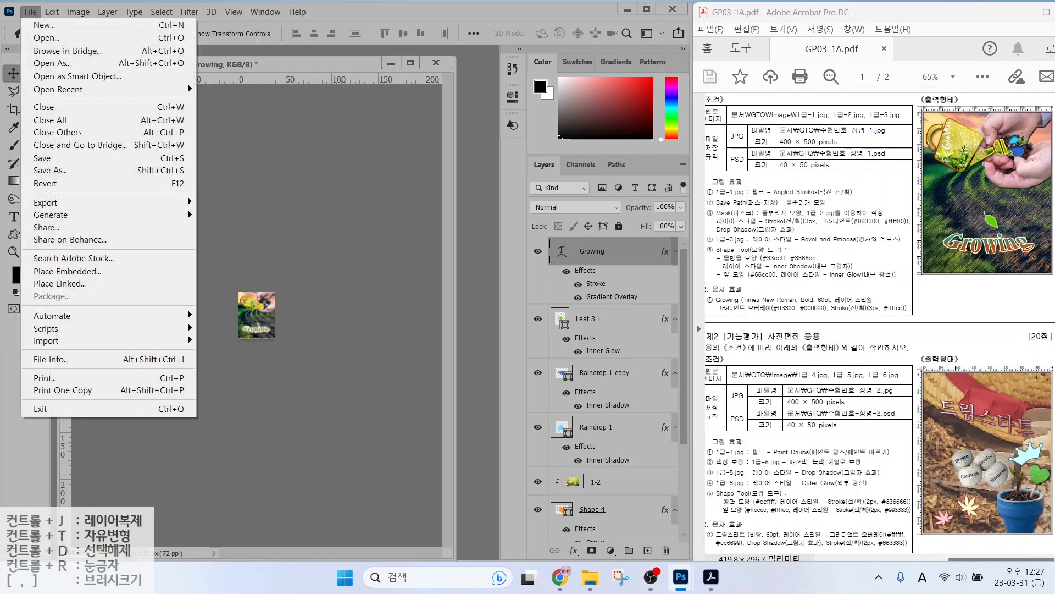
{"action": "left_click", "coordinate": [57, 171]}
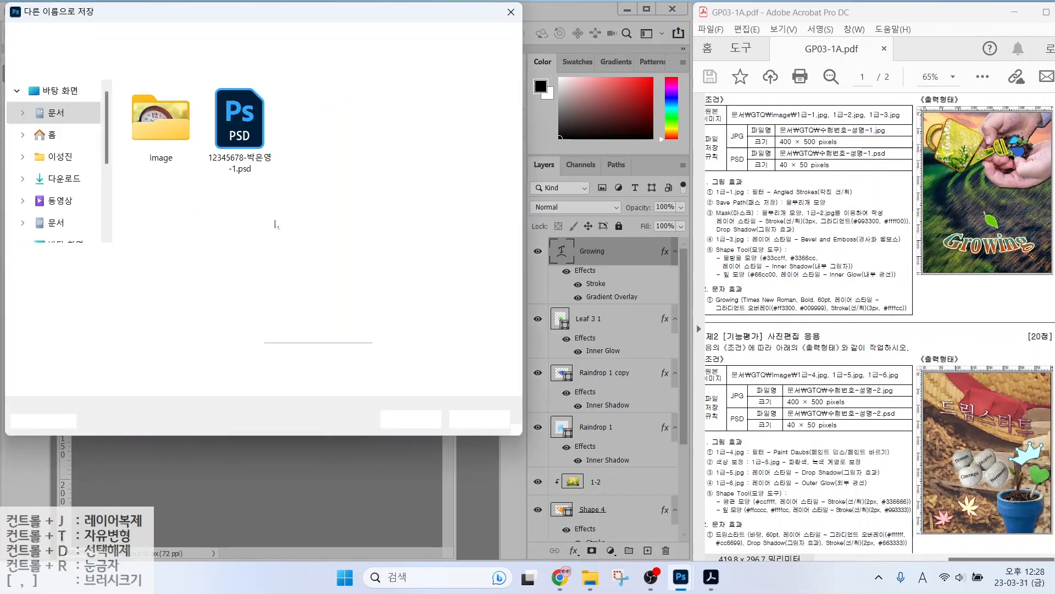
{"action": "left_click", "coordinate": [171, 44]}
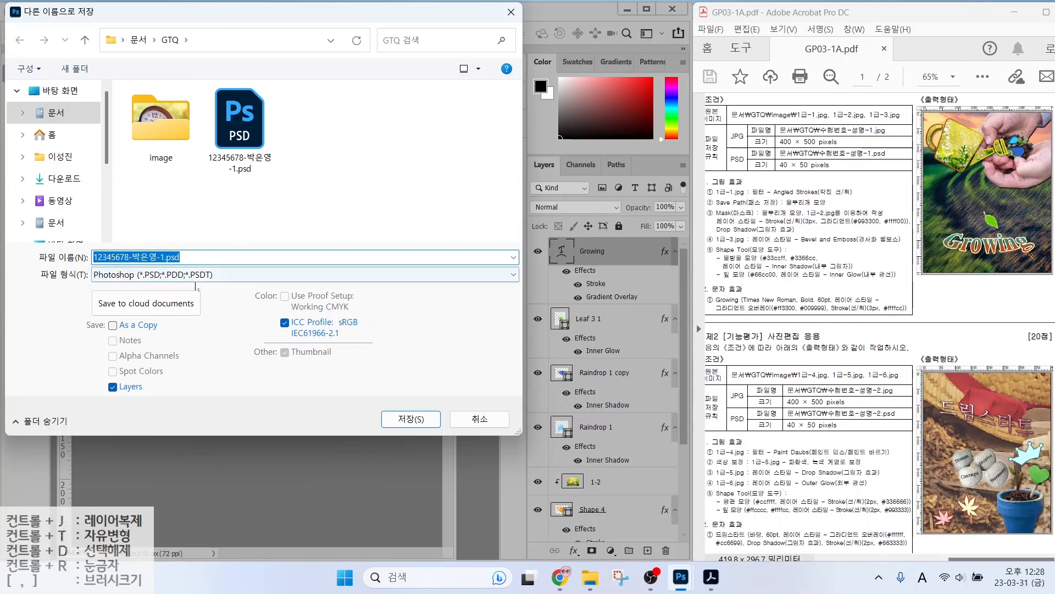
{"action": "key", "text": "ctrl"}
{"action": "left_click", "coordinate": [399, 421]}
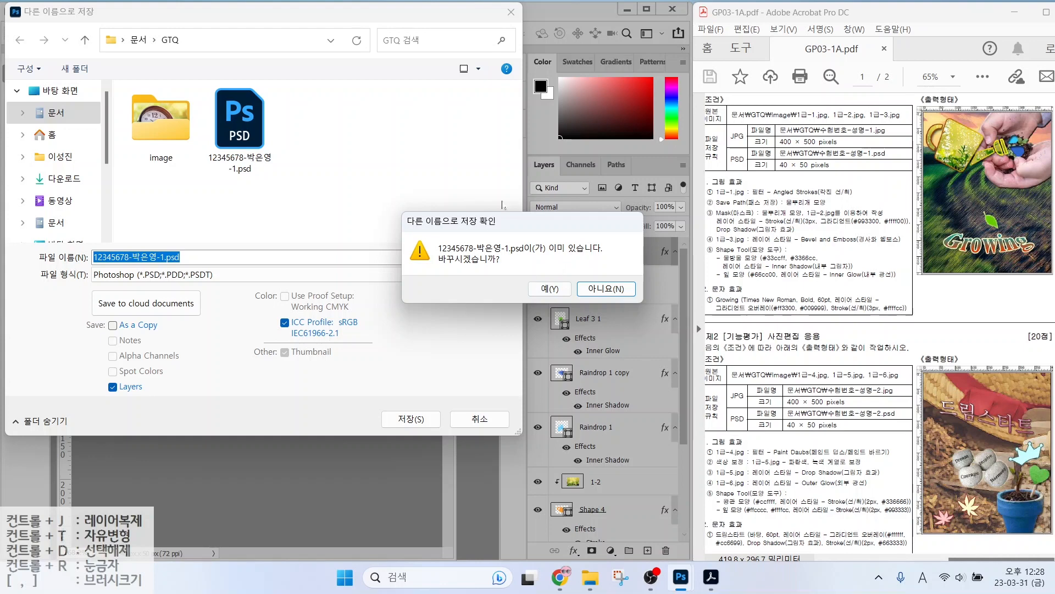
{"action": "key", "text": "ctrl"}
{"action": "left_click", "coordinate": [550, 290]}
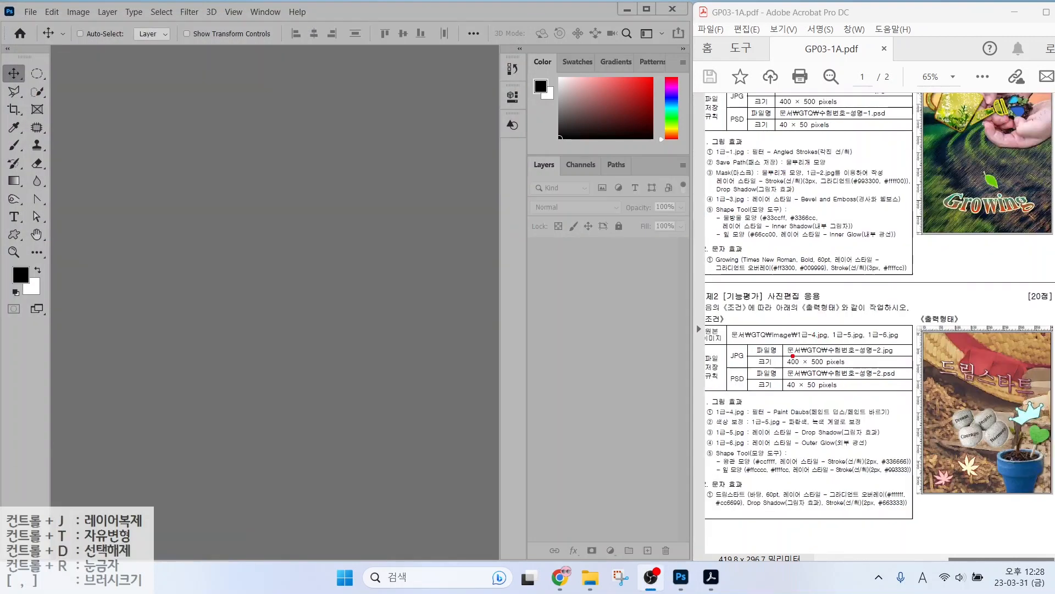
Underline the task 2 JPG file name and 400 × 500 pixels requirements.
{"action": "left_click_drag", "start_coordinate": [792, 355], "coordinate": [901, 356]}
{"action": "left_click_drag", "start_coordinate": [781, 368], "coordinate": [859, 368]}
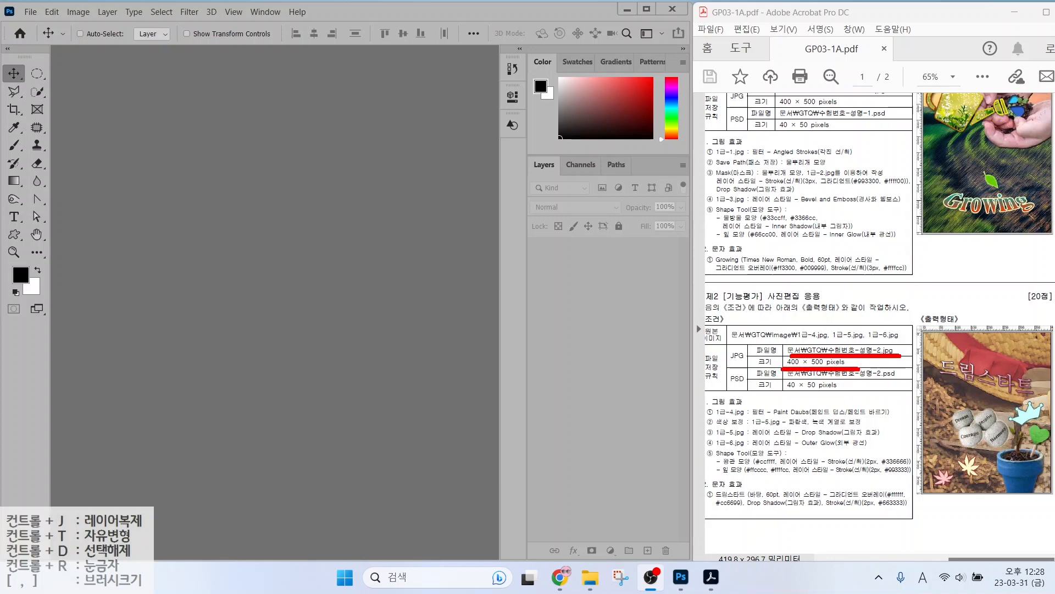
{"action": "key", "text": "Escape"}
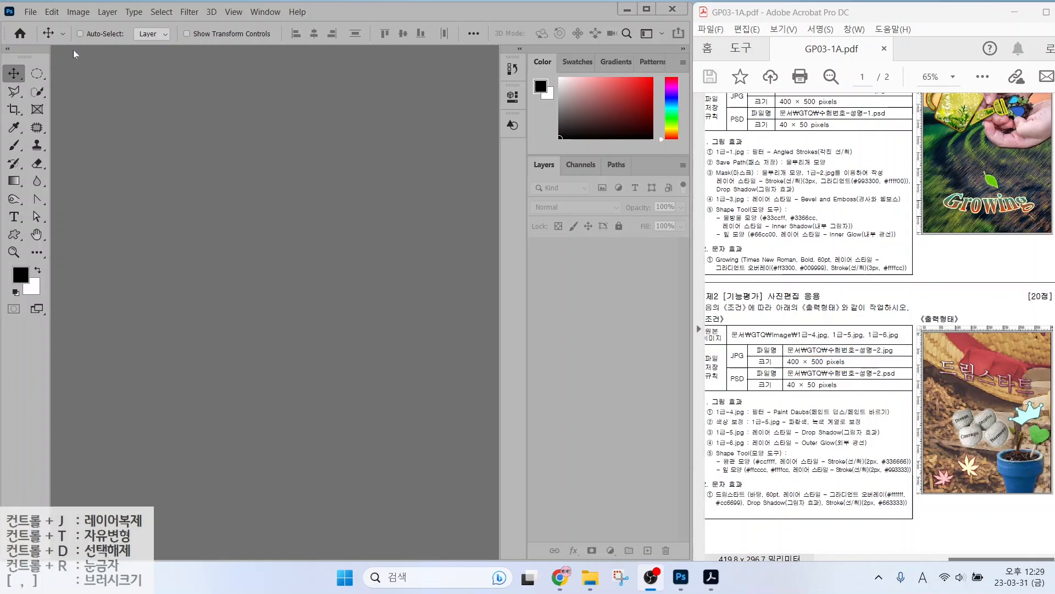
Start a new document named with the examinee's ID number and name followed by '-2'.
{"action": "left_click", "coordinate": [30, 12]}
{"action": "left_click", "coordinate": [39, 26]}
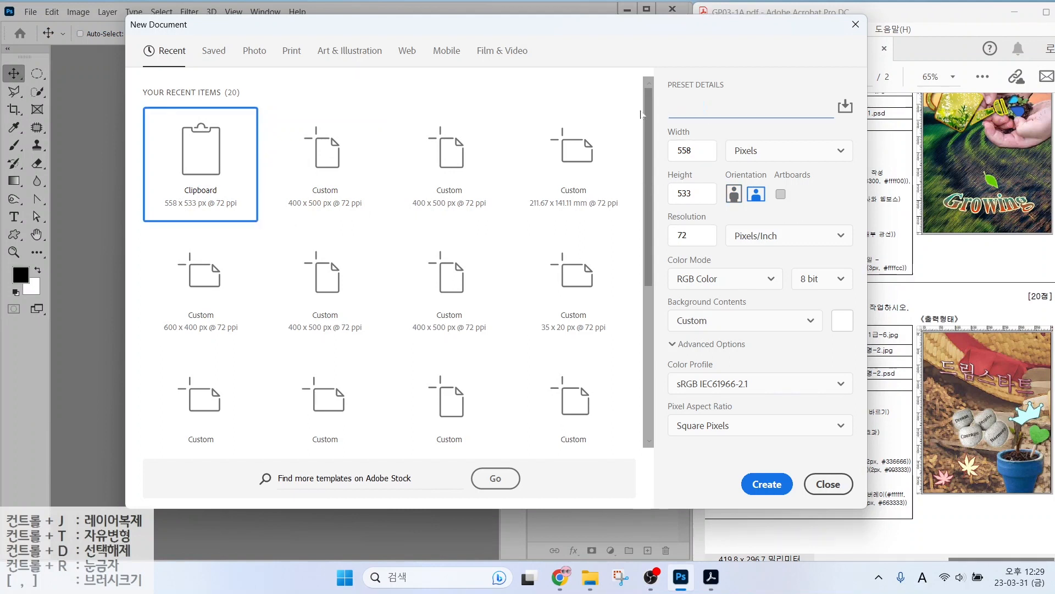
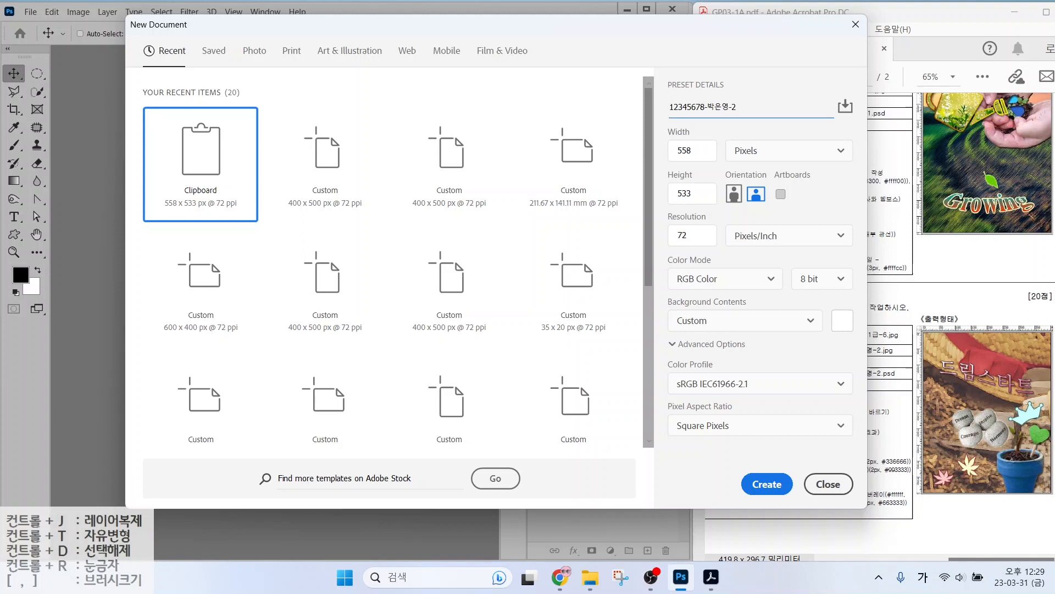
{"action": "mouse_move", "coordinate": [765, 164]}
{"action": "left_mouse_down"}
{"action": "mouse_move", "coordinate": [713, 153]}
{"action": "mouse_move", "coordinate": [757, 127]}
{"action": "mouse_move", "coordinate": [781, 148]}
{"action": "mouse_move", "coordinate": [755, 160]}
{"action": "left_mouse_up"}
{"action": "key", "text": "Escape"}
Set the size to 400 × 500 pixels at 72 ppi RGB and create the document.
{"action": "left_click", "coordinate": [692, 151]}
{"action": "type", "text": "400"}
{"action": "key", "text": "Tab"}
{"action": "key", "text": "Tab"}
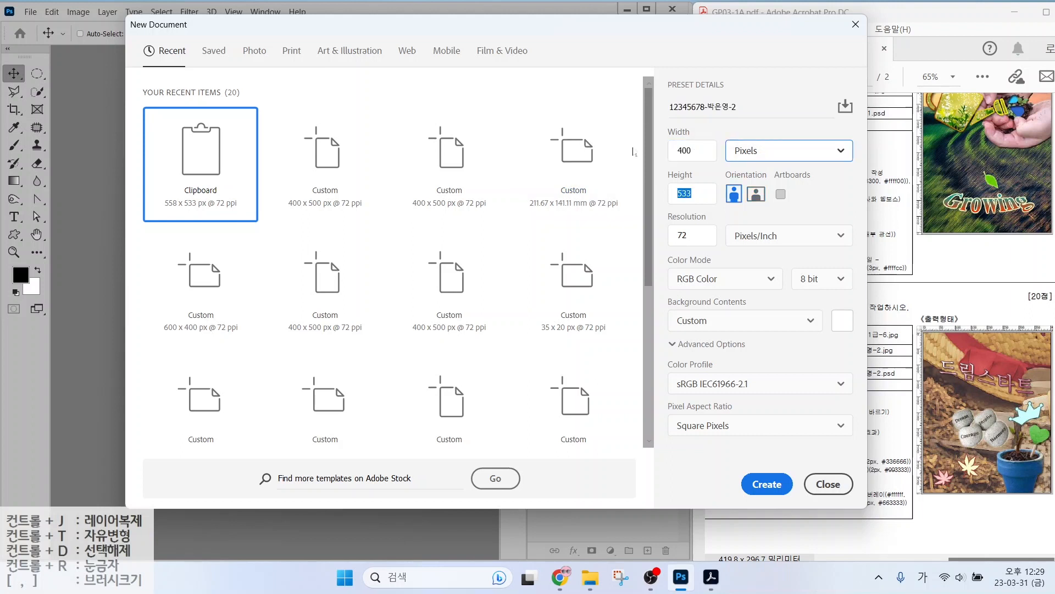
{"action": "type", "text": "500"}
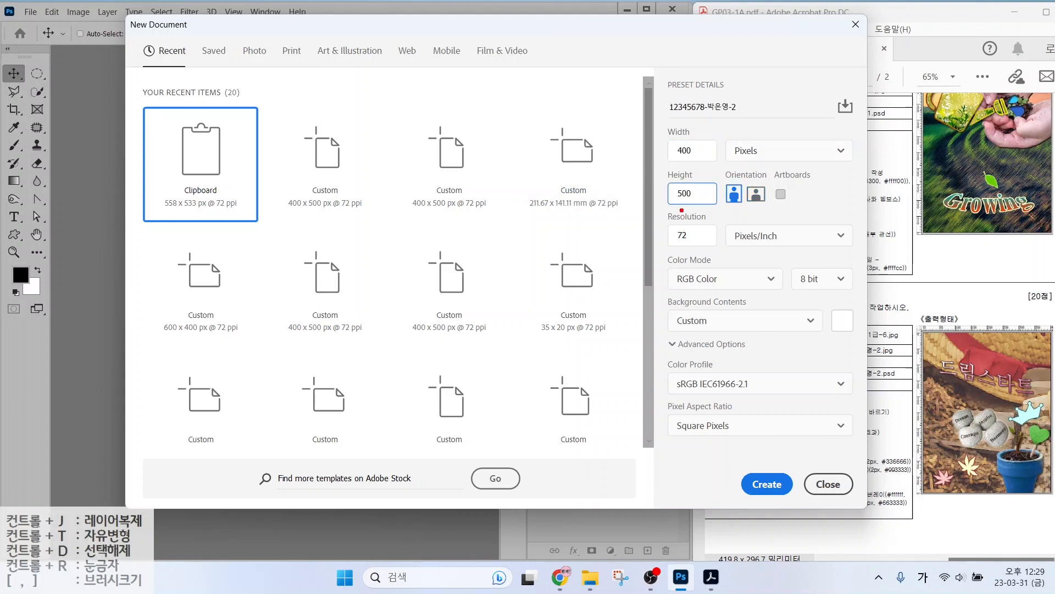
{"action": "mouse_move", "coordinate": [666, 223]}
{"action": "left_mouse_down"}
{"action": "mouse_move", "coordinate": [706, 247]}
{"action": "mouse_move", "coordinate": [632, 220]}
{"action": "mouse_move", "coordinate": [640, 232]}
{"action": "left_mouse_up"}
{"action": "left_click_drag", "start_coordinate": [681, 267], "coordinate": [729, 286]}
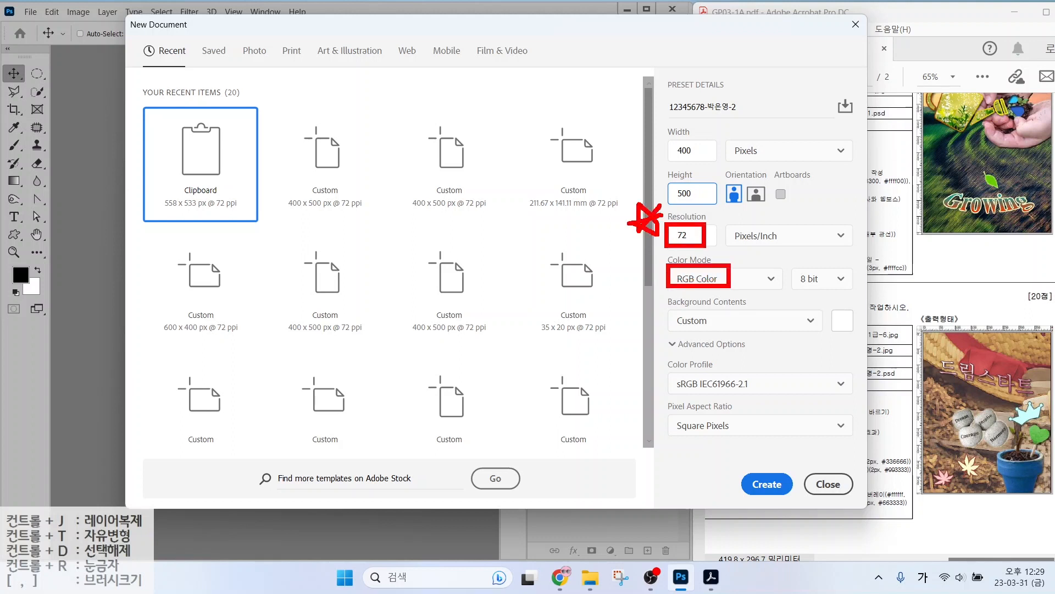
{"action": "mouse_move", "coordinate": [677, 312]}
{"action": "left_mouse_down"}
{"action": "mouse_move", "coordinate": [716, 333]}
{"action": "mouse_move", "coordinate": [727, 311]}
{"action": "left_mouse_up"}
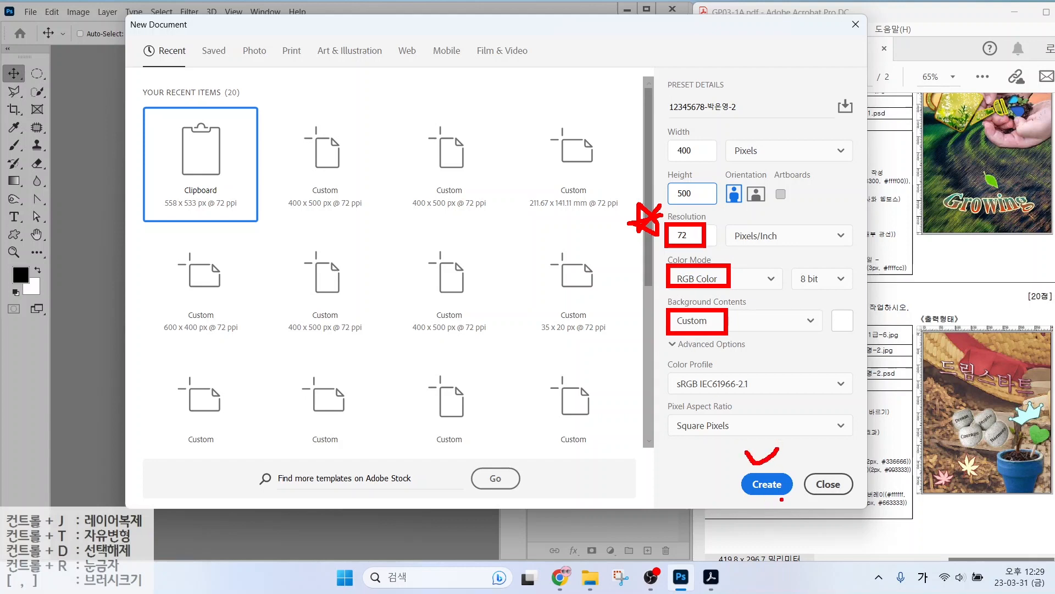
{"action": "key", "text": "Escape"}
{"action": "key", "text": "Return"}
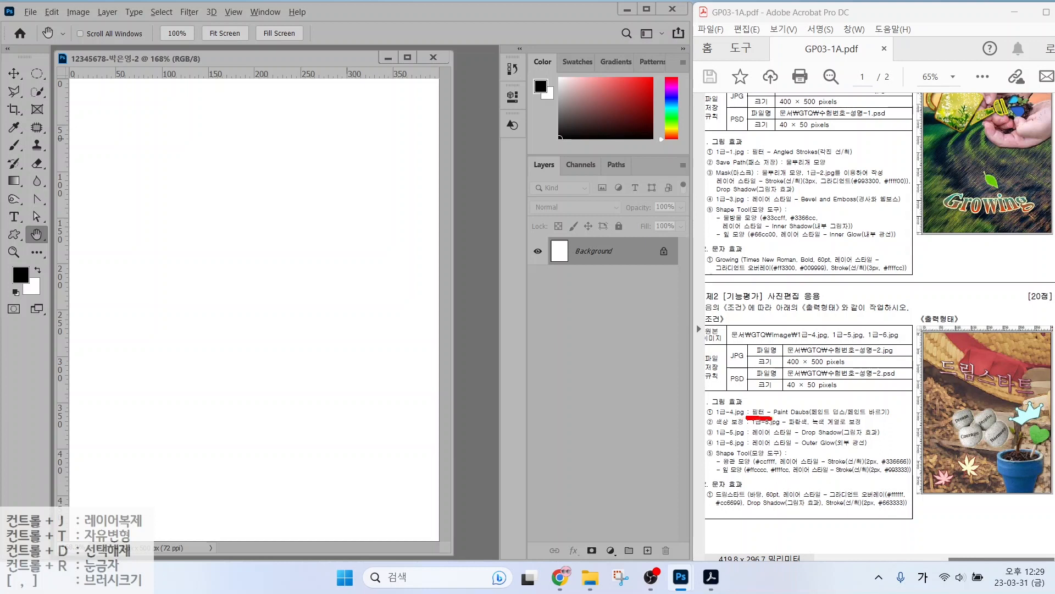
Open the 1급-4.jpg trowel photo from the image folder.
{"action": "left_click_drag", "start_coordinate": [850, 419], "coordinate": [862, 418]}
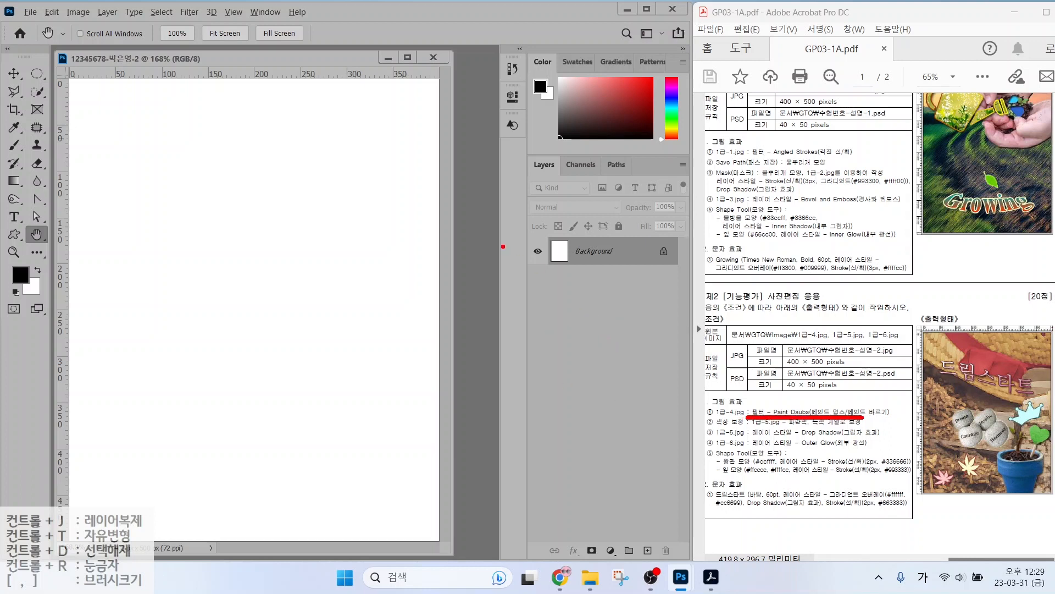
{"action": "key", "text": "Escape"}
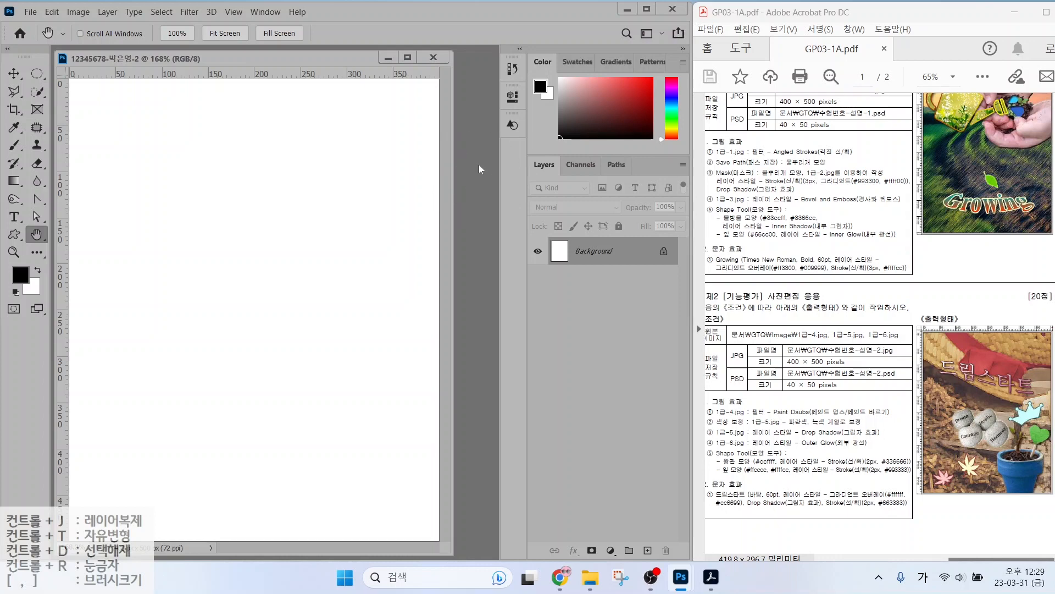
{"action": "key", "text": "ctrl+o"}
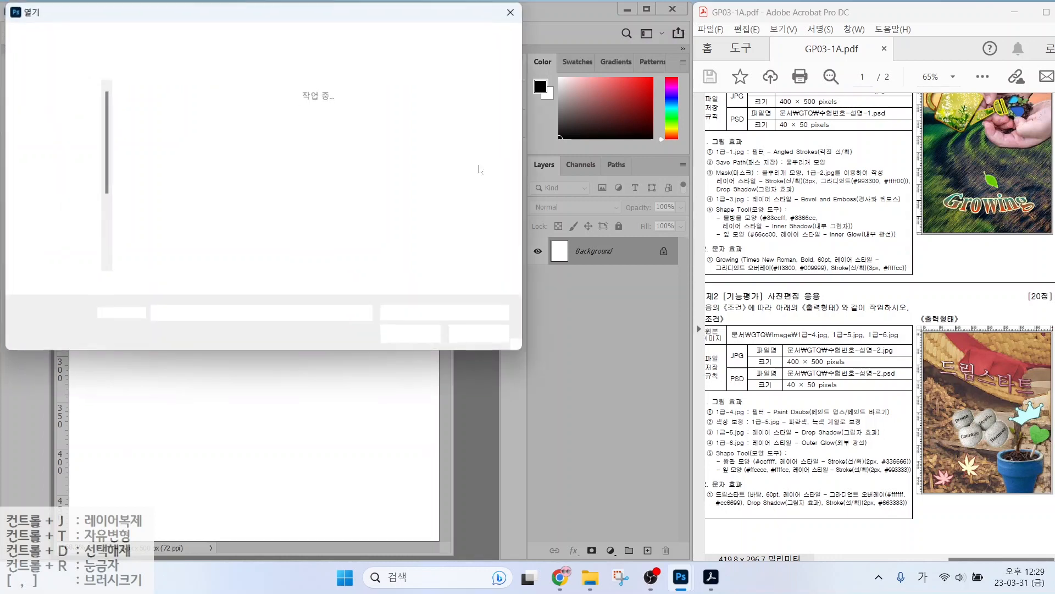
{"action": "left_click", "coordinate": [173, 127]}
{"action": "key", "text": "Return"}
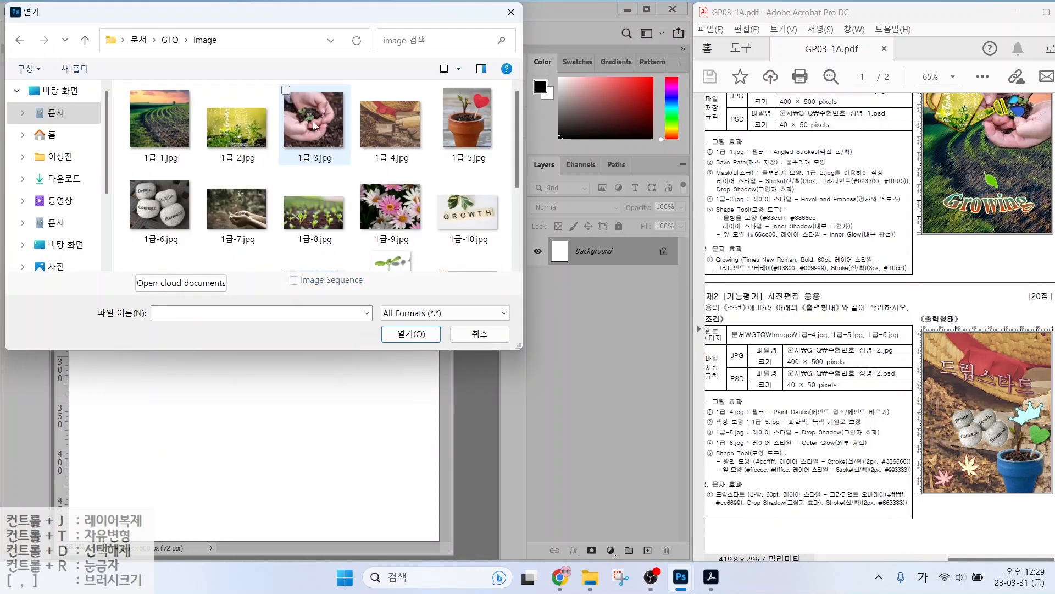
{"action": "left_click", "coordinate": [381, 127]}
{"action": "left_click", "coordinate": [399, 334]}
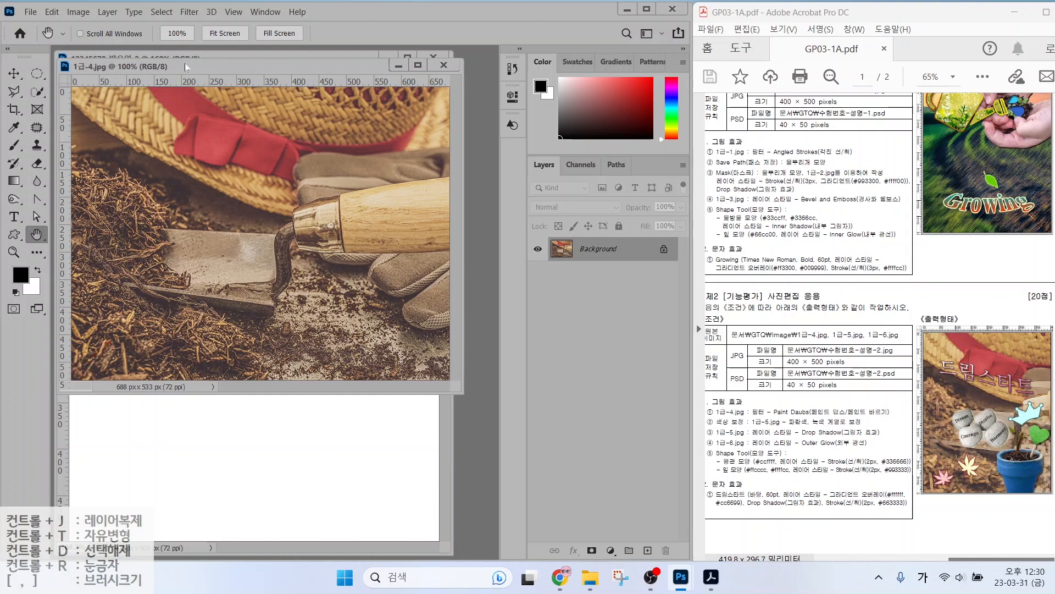
Copy the trowel photo into the new document, close the original, and name the layer 1-4.
{"action": "left_click_drag", "start_coordinate": [185, 64], "coordinate": [264, 80]}
{"action": "left_click", "coordinate": [14, 73]}
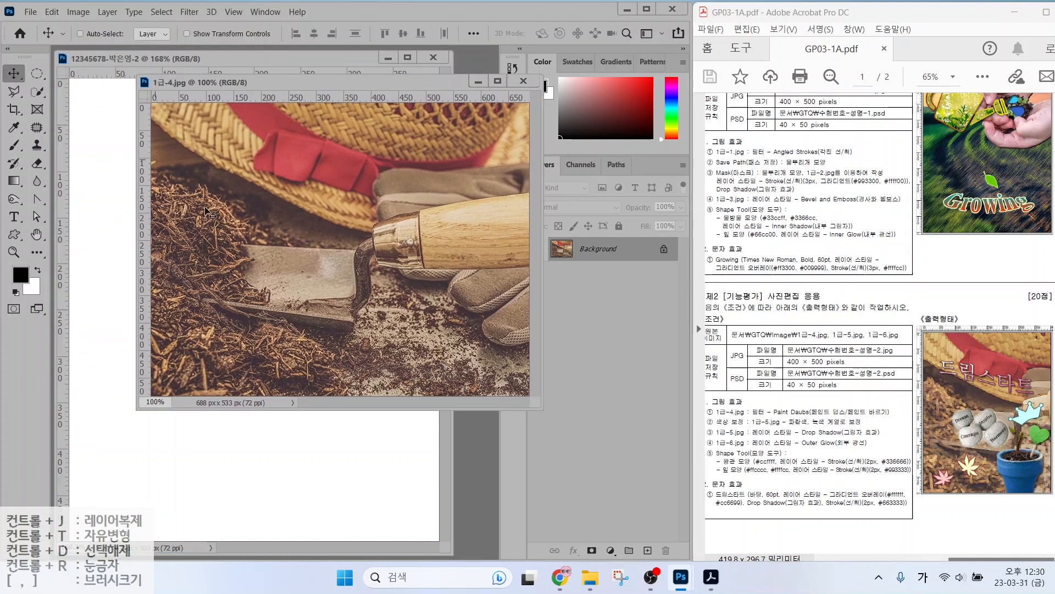
{"action": "left_click_drag", "start_coordinate": [211, 213], "coordinate": [199, 266]}
{"action": "left_click", "coordinate": [487, 107]}
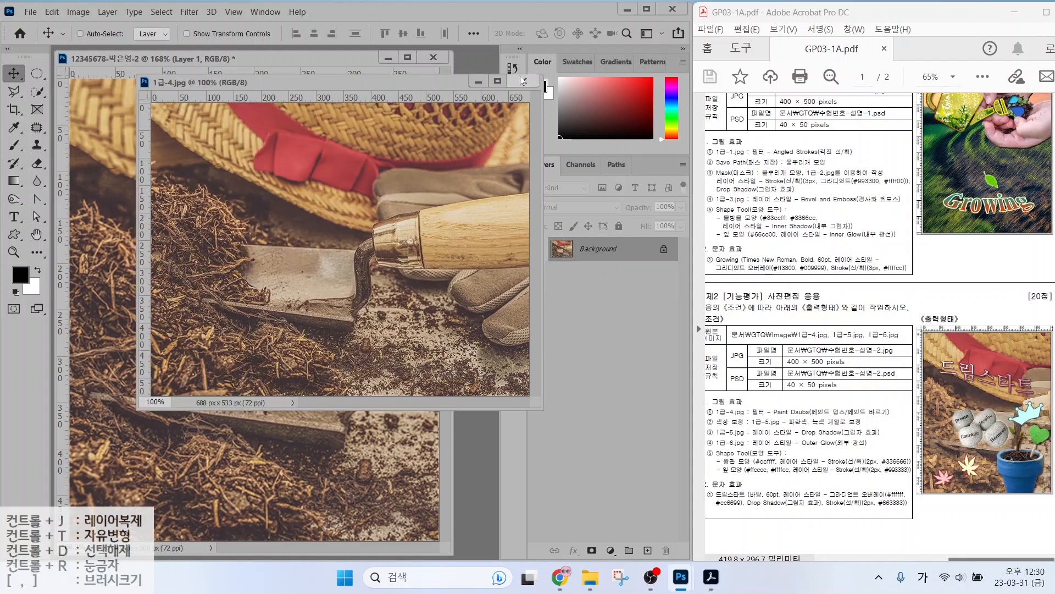
{"action": "left_click", "coordinate": [523, 82]}
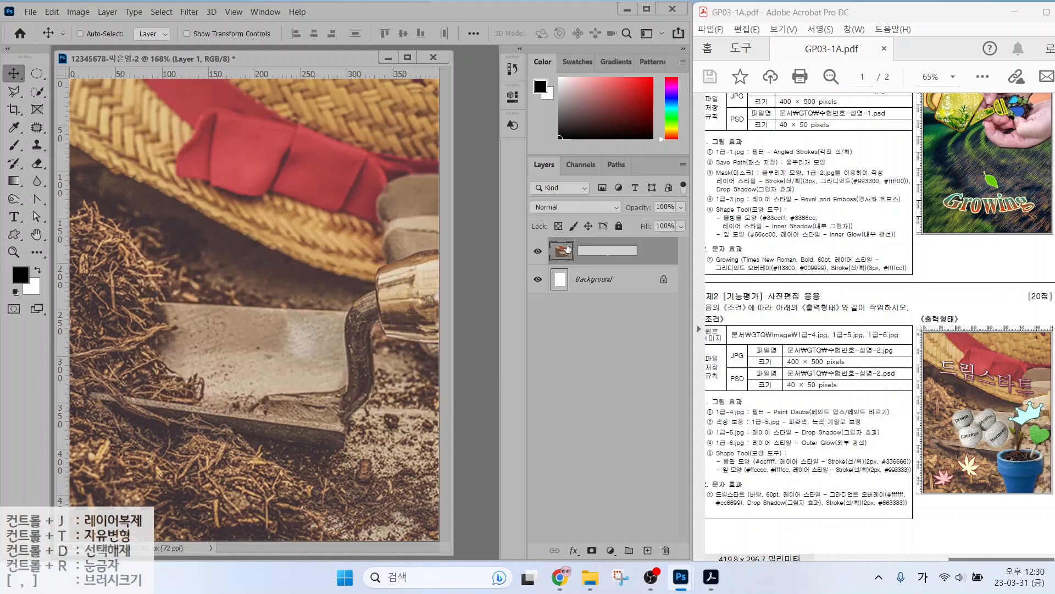
{"action": "type", "text": "1-4"}
{"action": "key", "text": "Return"}
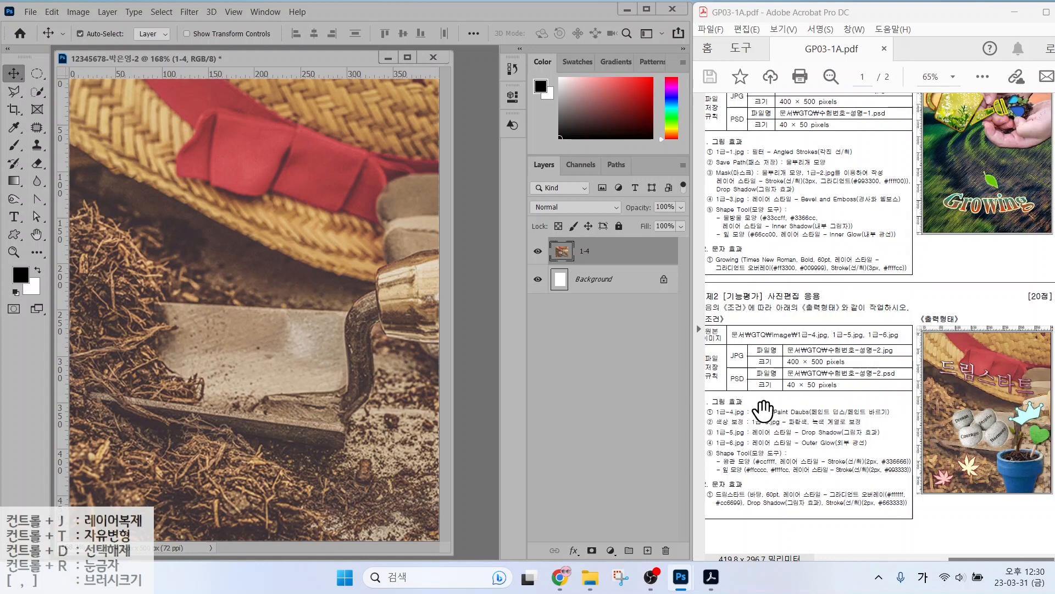
Apply the Artistic Paint Daubs filter (brush size 8, sharpness 7, Simple) via the Filter Gallery.
{"action": "left_click", "coordinate": [189, 12]}
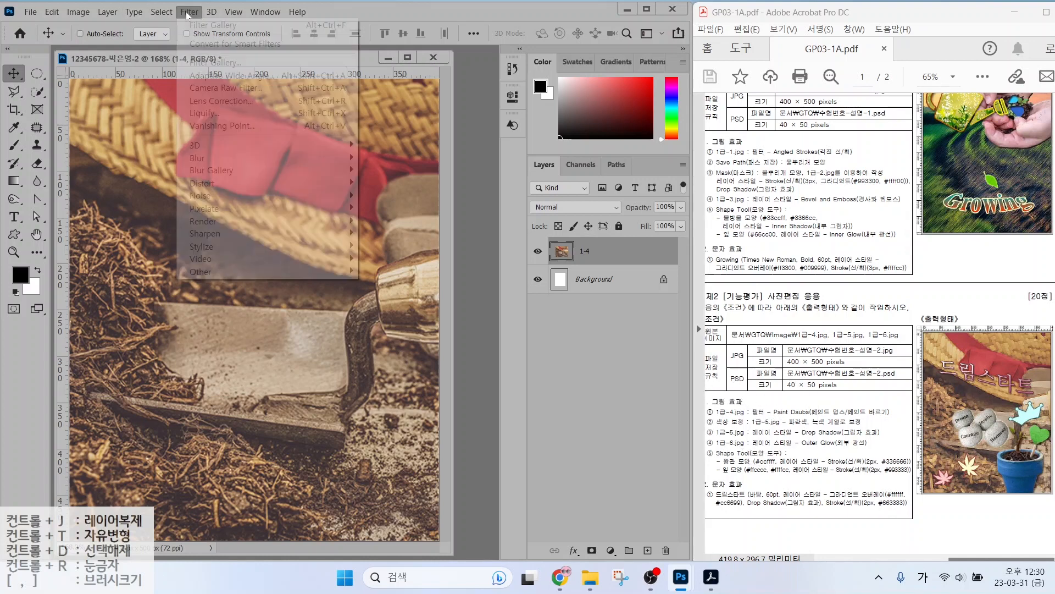
{"action": "left_click", "coordinate": [200, 63]}
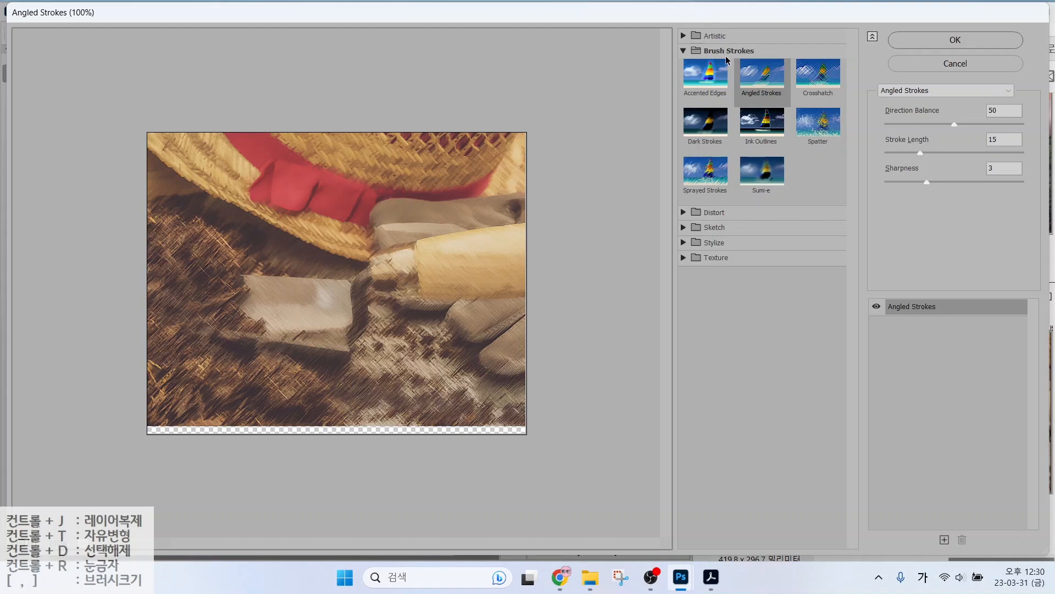
{"action": "left_click", "coordinate": [682, 37]}
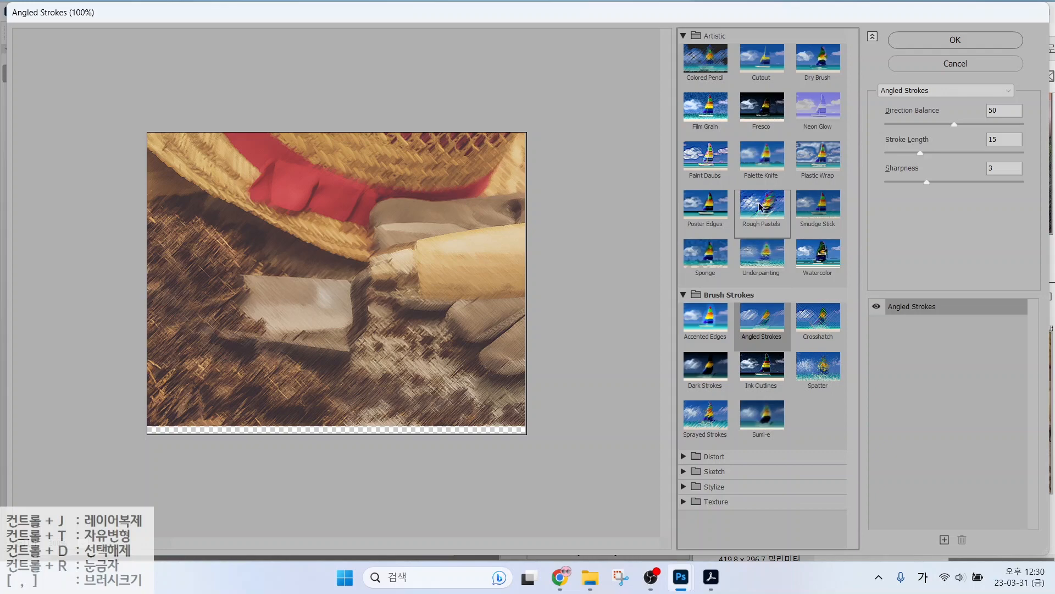
{"action": "left_click", "coordinate": [702, 167]}
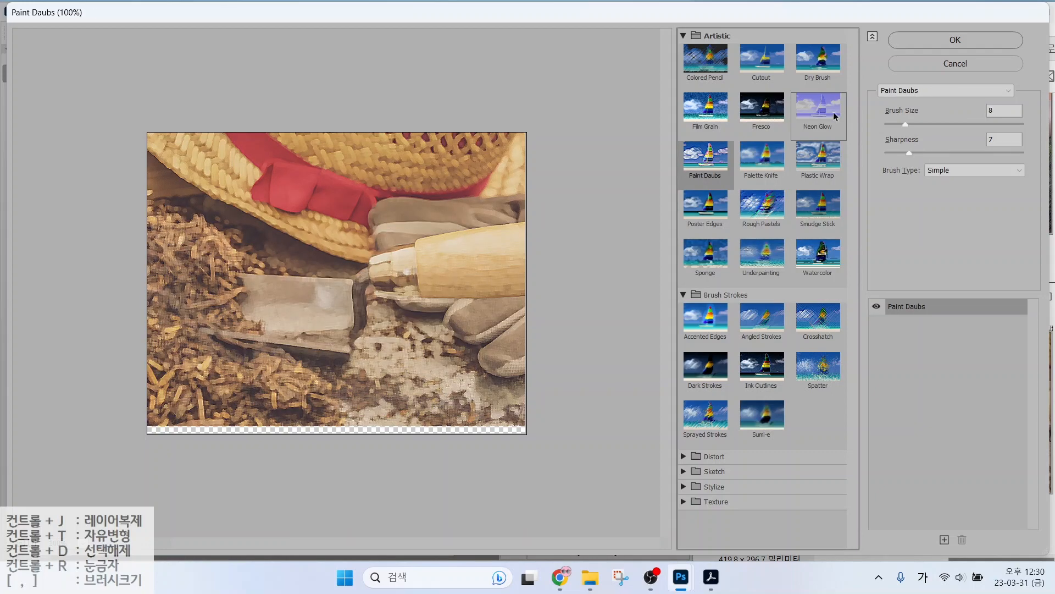
{"action": "left_click", "coordinate": [948, 41]}
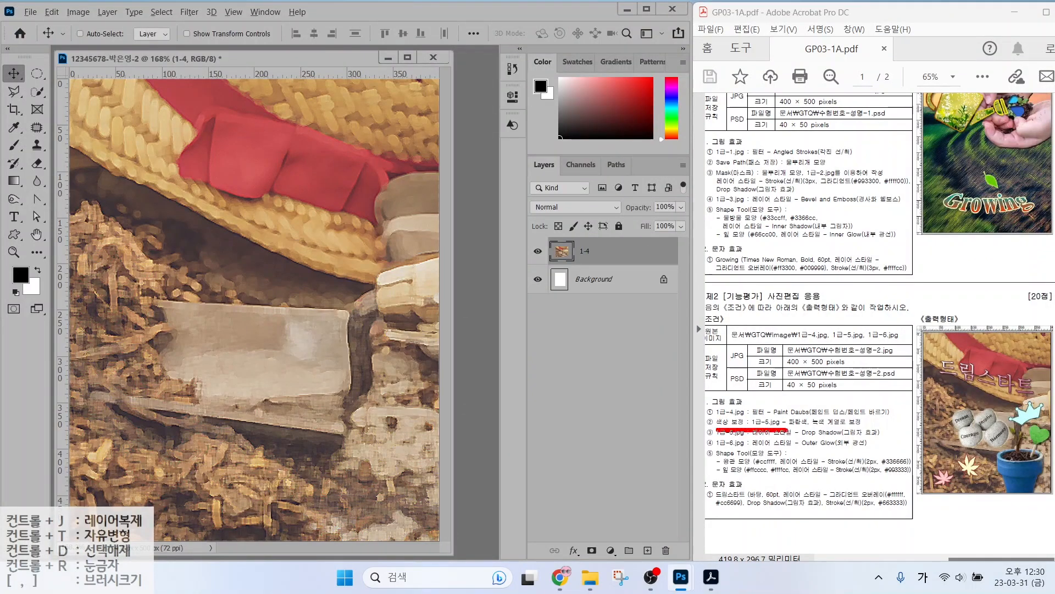
Open the 1급-5.jpg plant pot photo from the image folder.
{"action": "left_click_drag", "start_coordinate": [787, 431], "coordinate": [872, 429]}
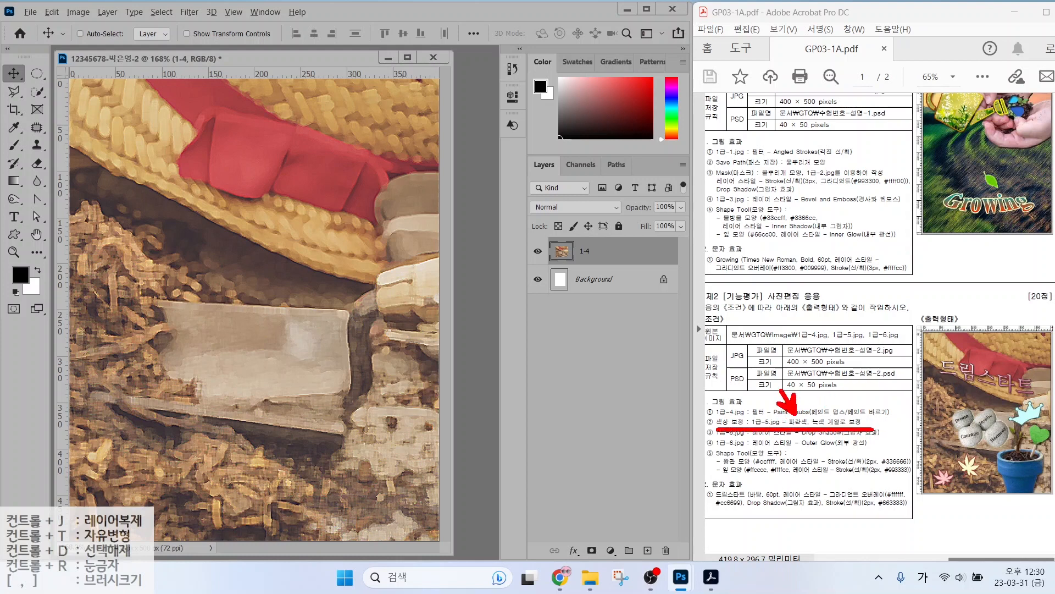
{"action": "left_click_drag", "start_coordinate": [820, 415], "coordinate": [847, 381]}
{"action": "mouse_move", "coordinate": [1043, 495]}
{"action": "left_mouse_down"}
{"action": "mouse_move", "coordinate": [996, 448]}
{"action": "mouse_move", "coordinate": [1053, 426]}
{"action": "left_mouse_up"}
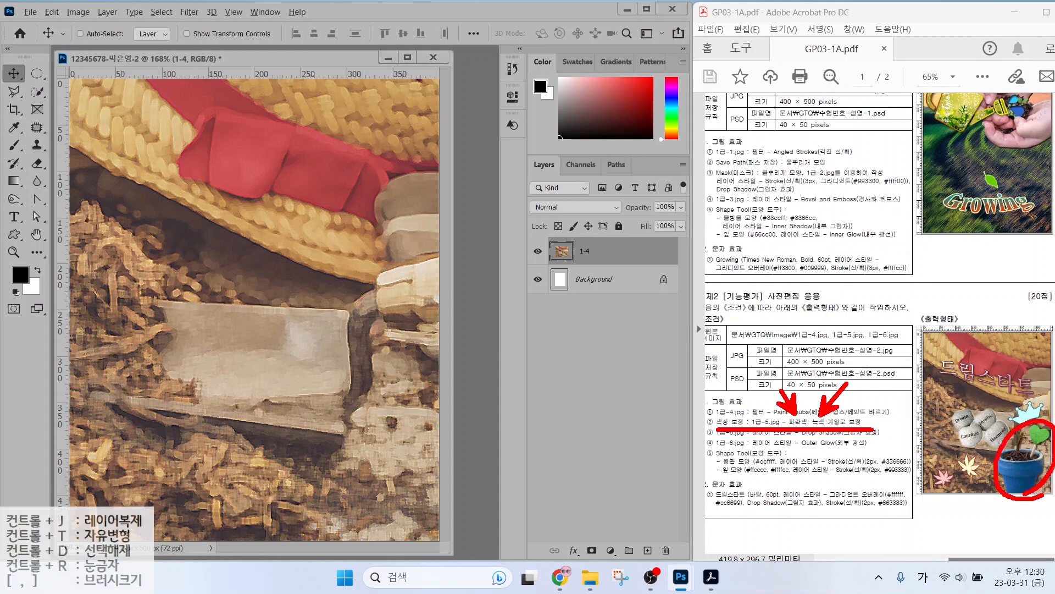
{"action": "key", "text": "Escape"}
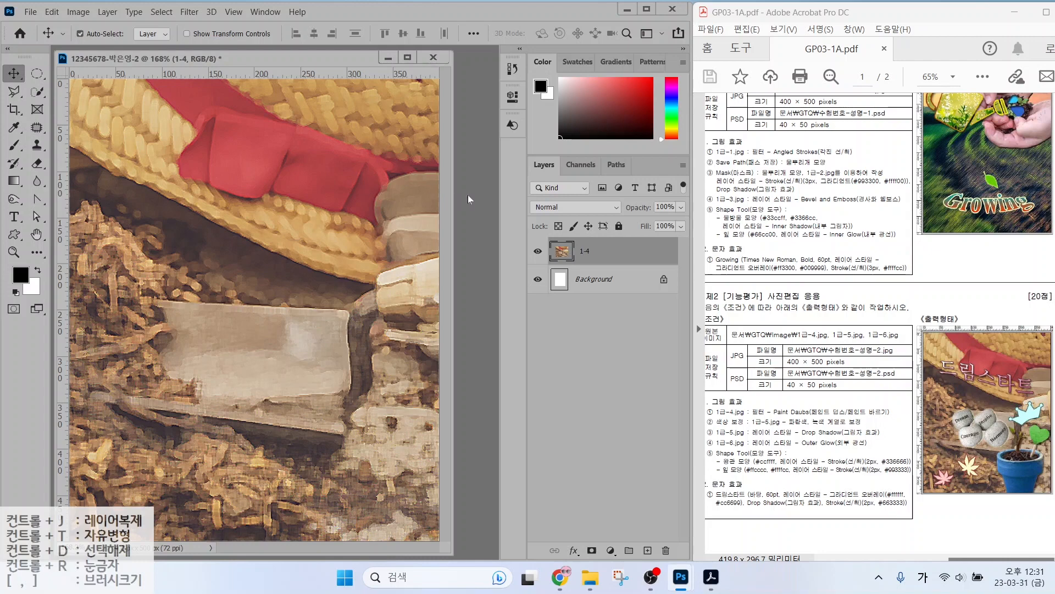
{"action": "double_click", "coordinate": [467, 196]}
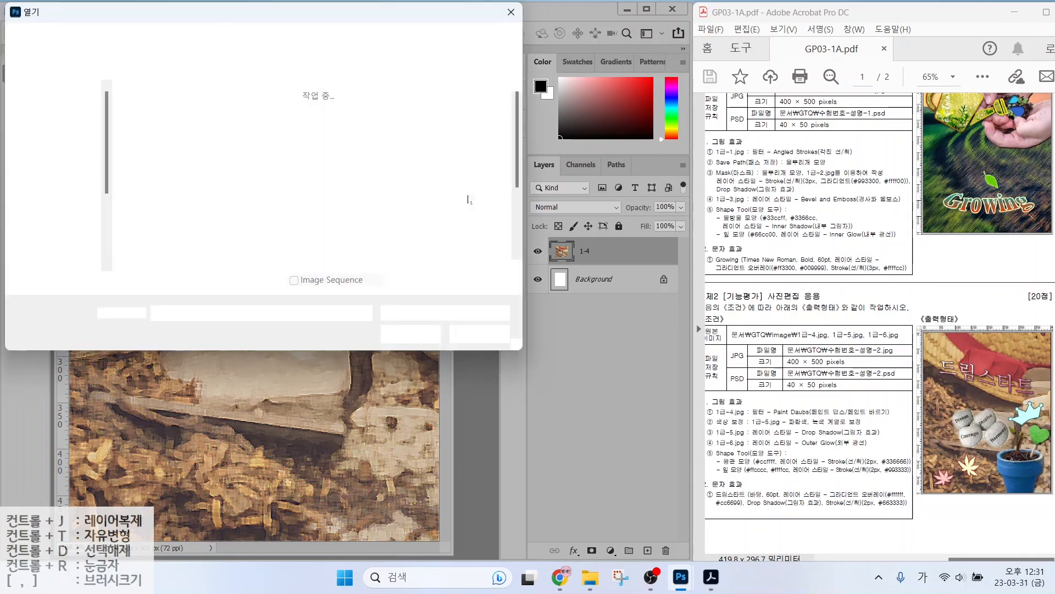
{"action": "left_click", "coordinate": [401, 131]}
{"action": "left_click", "coordinate": [467, 132]}
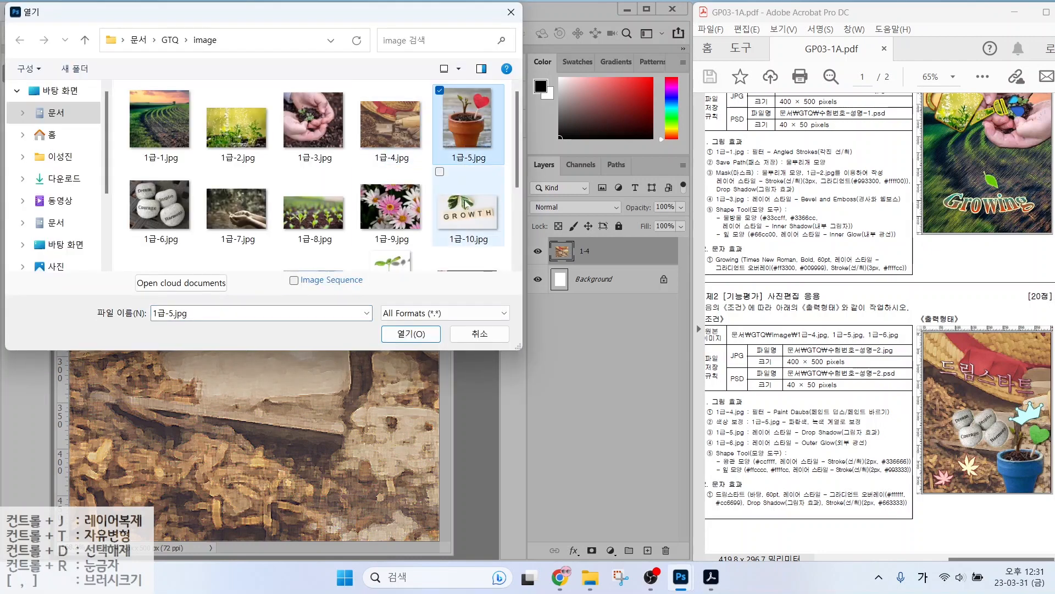
{"action": "left_click", "coordinate": [411, 334]}
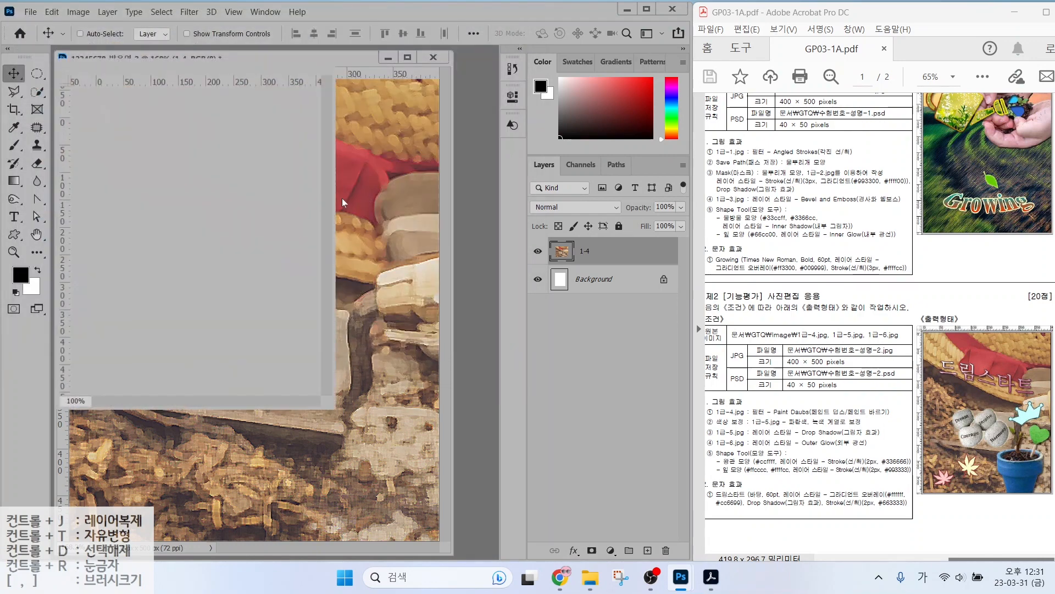
Quick-select the pot, its soil, the heart and its stick in 1급-5.jpg.
{"action": "key", "text": "w"}
{"action": "mouse_move", "coordinate": [164, 278]}
{"action": "left_mouse_down"}
{"action": "mouse_move", "coordinate": [139, 229]}
{"action": "mouse_move", "coordinate": [163, 207]}
{"action": "mouse_move", "coordinate": [211, 205]}
{"action": "left_mouse_up"}
{"action": "mouse_move", "coordinate": [216, 158]}
{"action": "left_mouse_down"}
{"action": "mouse_move", "coordinate": [222, 141]}
{"action": "mouse_move", "coordinate": [192, 141]}
{"action": "left_mouse_up"}
{"action": "mouse_move", "coordinate": [188, 204]}
{"action": "left_mouse_down"}
{"action": "mouse_move", "coordinate": [227, 210]}
{"action": "mouse_move", "coordinate": [163, 205]}
{"action": "mouse_move", "coordinate": [124, 200]}
{"action": "left_mouse_up"}
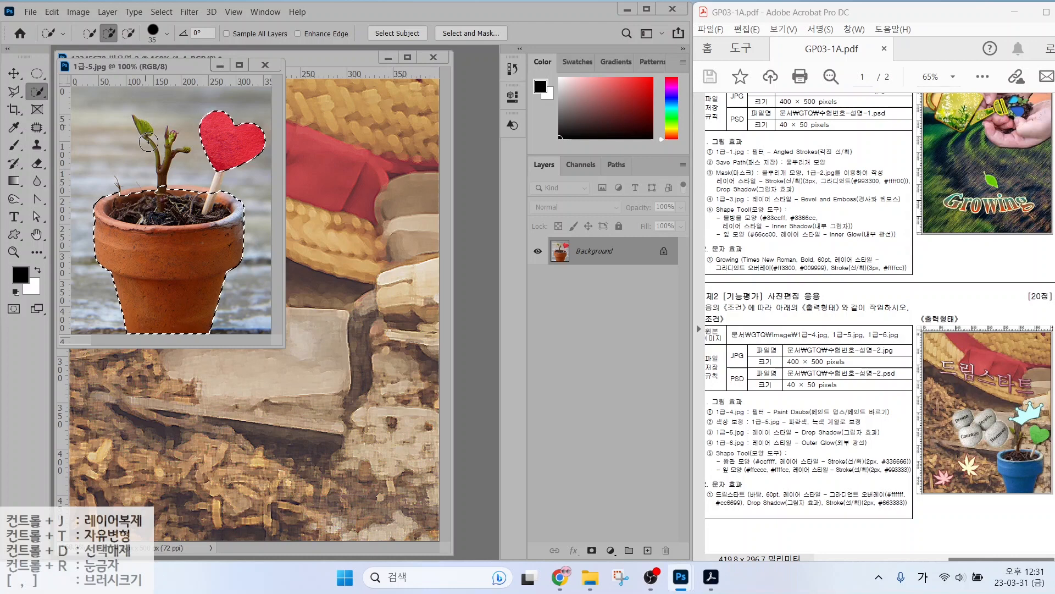
Shrink the selection brush to 8 and add the upper-left leaf and stem top.
{"action": "key", "text": "alt"}
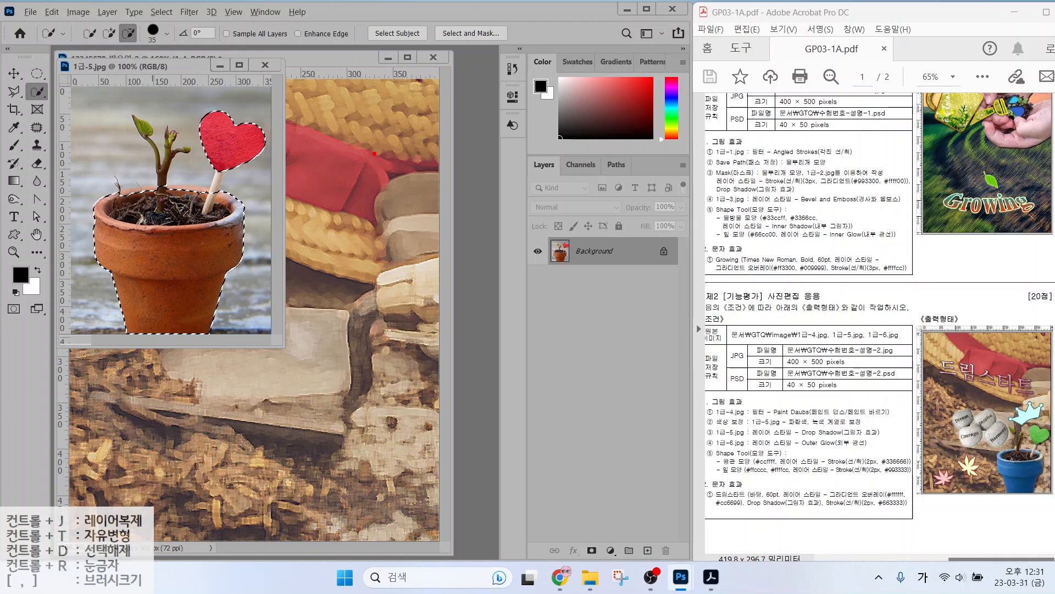
{"action": "left_click_drag", "start_coordinate": [548, 152], "coordinate": [455, 293]}
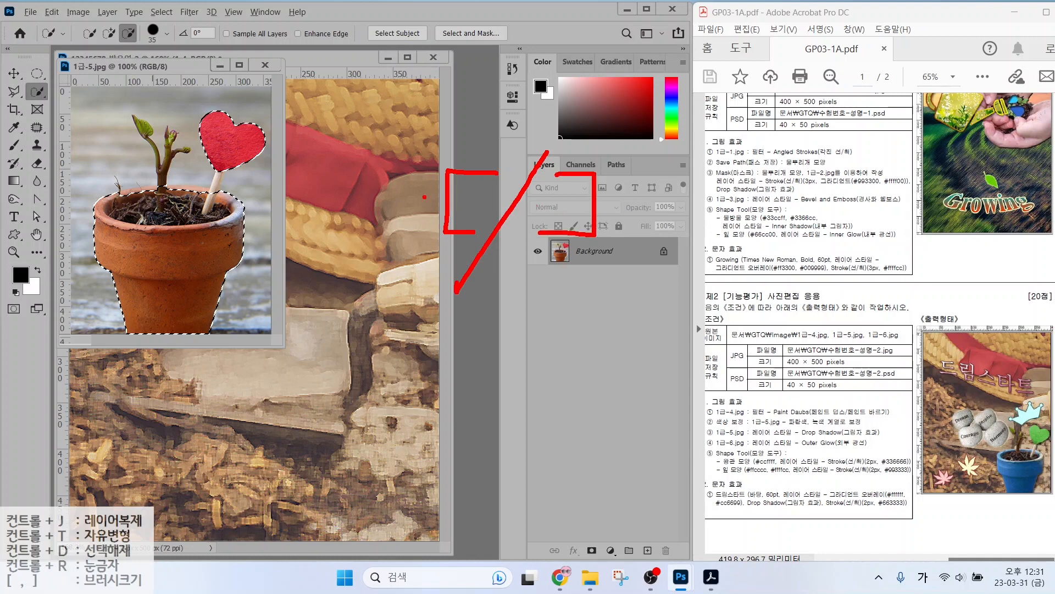
{"action": "key", "text": "Escape"}
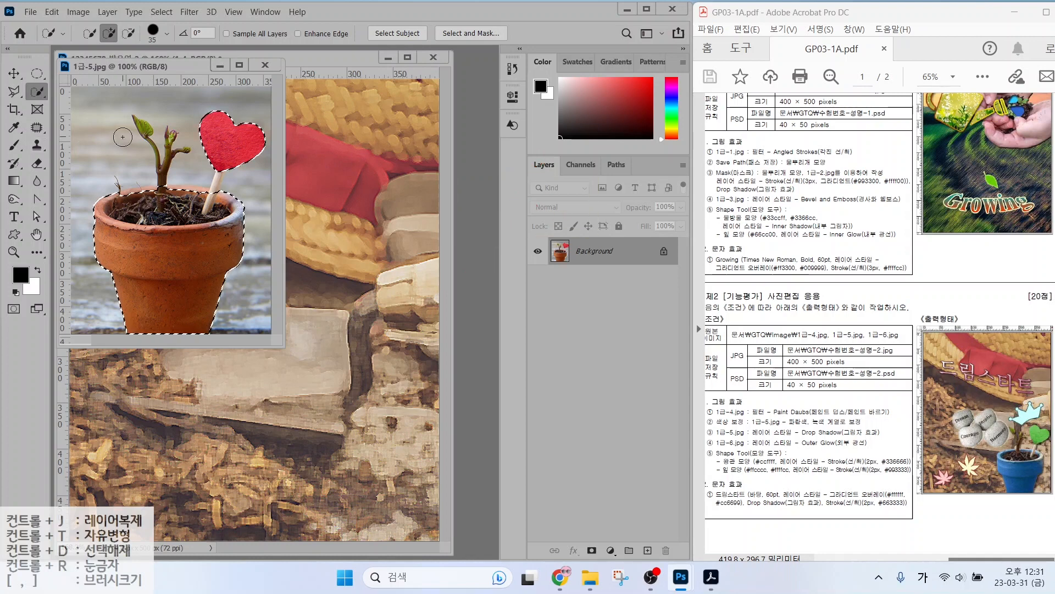
{"action": "key", "text": "bracketright"}
{"action": "key", "text": "bracketright"}
{"action": "key", "text": "bracketright"}
{"action": "key", "text": "bracketright"}
{"action": "key", "text": "bracketright"}
{"action": "key", "text": "bracketright"}
{"action": "key", "text": "bracketright"}
{"action": "key", "text": "bracketright"}
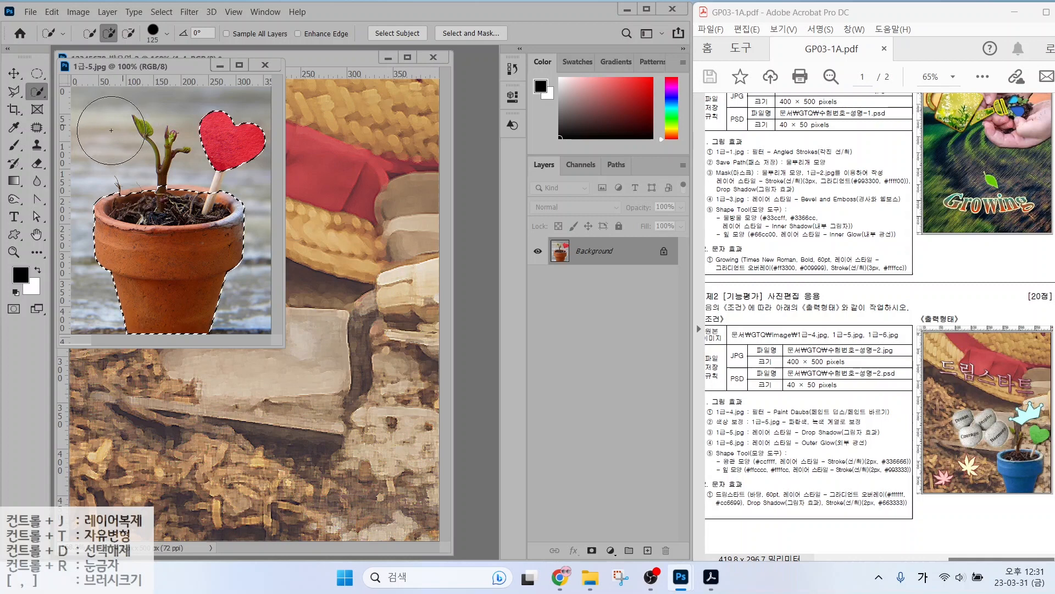
{"action": "key", "text": "bracketleft"}
{"action": "key", "text": "bracketleft"}
{"action": "key", "text": "bracketleft"}
{"action": "key", "text": "bracketleft"}
{"action": "key", "text": "bracketleft"}
{"action": "key", "text": "bracketleft"}
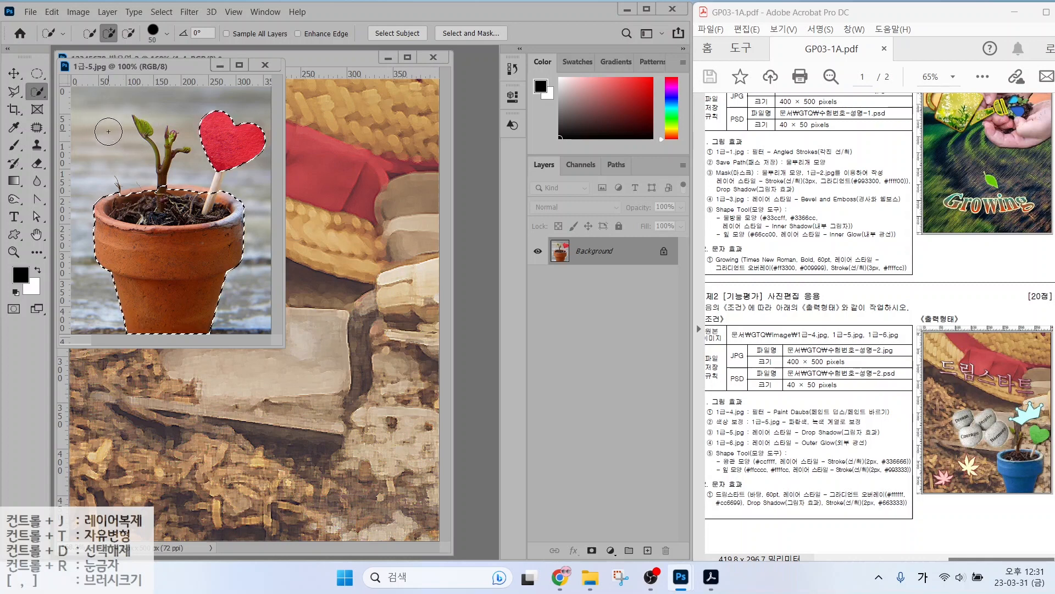
{"action": "key", "text": "bracketleft"}
{"action": "key", "text": "bracketleft"}
{"action": "key", "text": "bracketleft"}
{"action": "key", "text": "bracketleft"}
{"action": "key", "text": "bracketleft"}
{"action": "key", "text": "bracketleft"}
{"action": "mouse_move", "coordinate": [142, 127]}
{"action": "left_mouse_down"}
{"action": "mouse_move", "coordinate": [187, 147]}
{"action": "mouse_move", "coordinate": [156, 195]}
{"action": "mouse_move", "coordinate": [126, 195]}
{"action": "mouse_move", "coordinate": [150, 192]}
{"action": "mouse_move", "coordinate": [338, 266]}
{"action": "mouse_move", "coordinate": [481, 150]}
{"action": "left_mouse_up"}
Drag the selected pot into the composition and name its layer 1-5.
{"action": "key", "text": "v"}
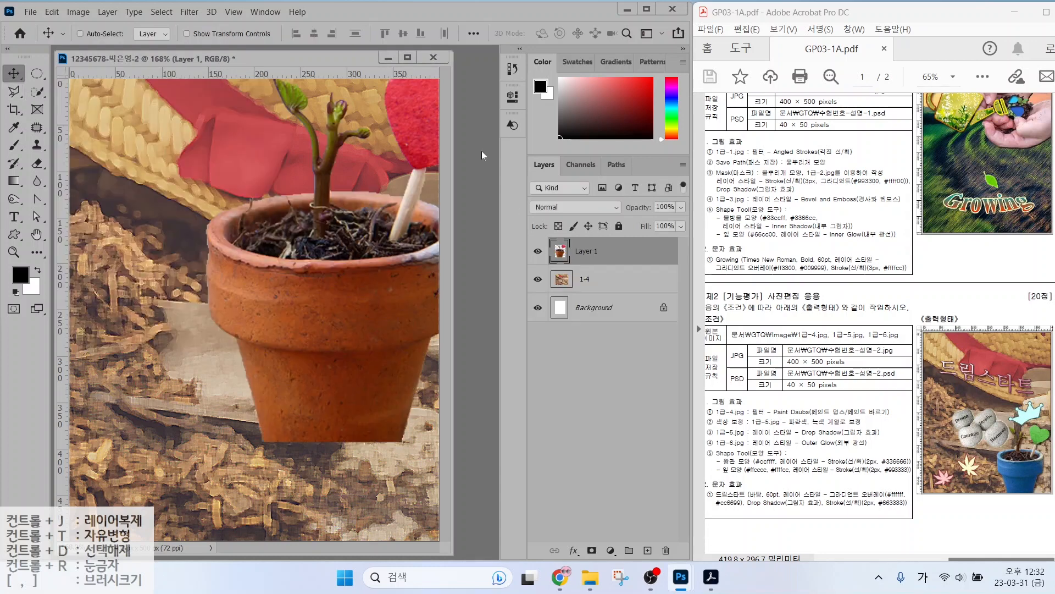
{"action": "left_click_drag", "start_coordinate": [351, 307], "coordinate": [318, 400]}
{"action": "double_click", "coordinate": [586, 251]}
{"action": "type", "text": "1-"}
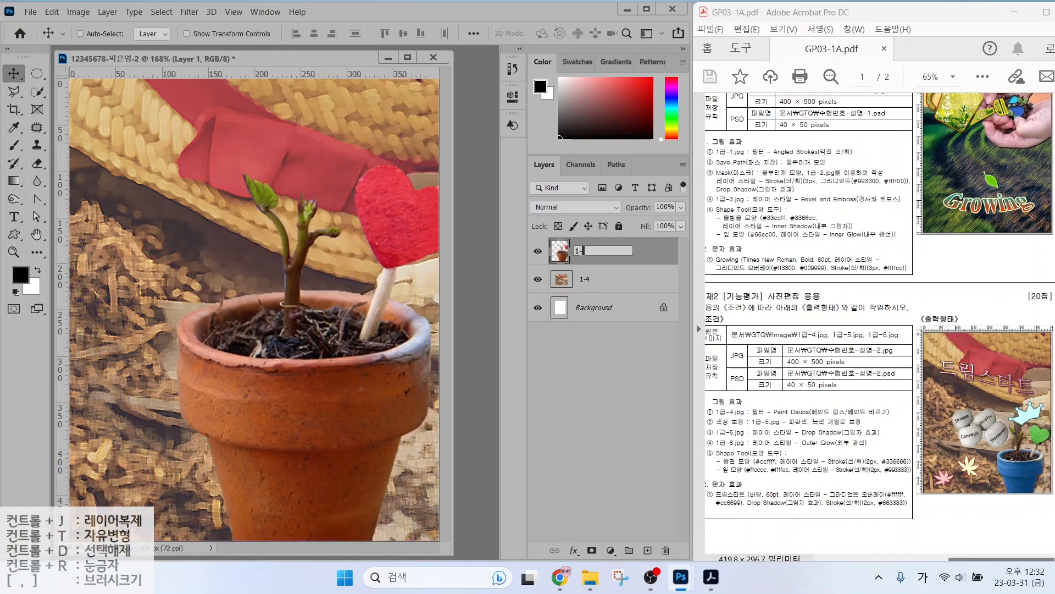
{"action": "type", "text": "5"}
{"action": "key", "text": "Return"}
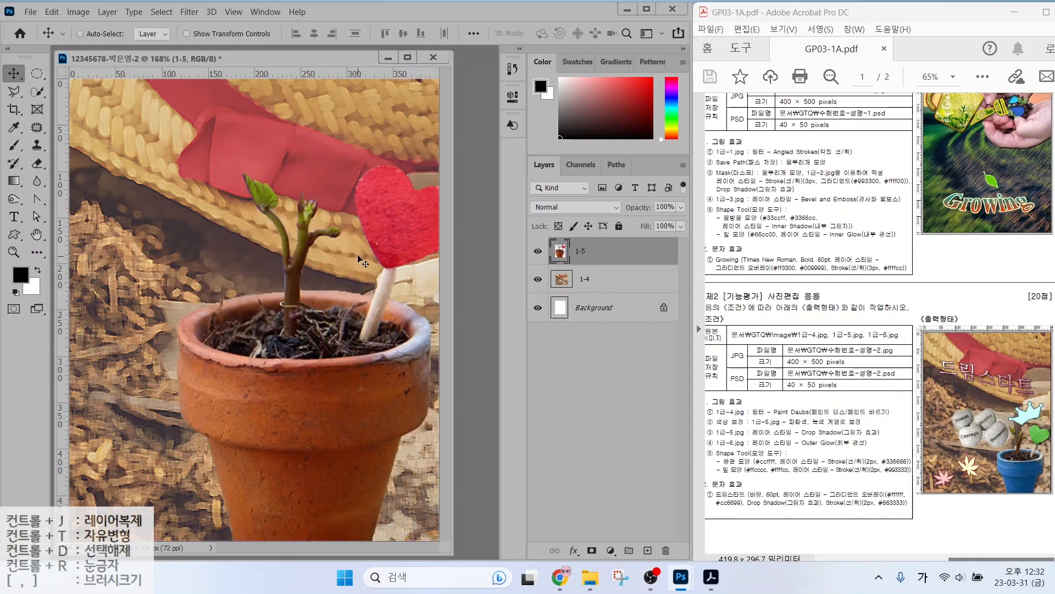
Scale the pot down to about 52% and place it in the lower right corner.
{"action": "key", "text": "ctrl+t"}
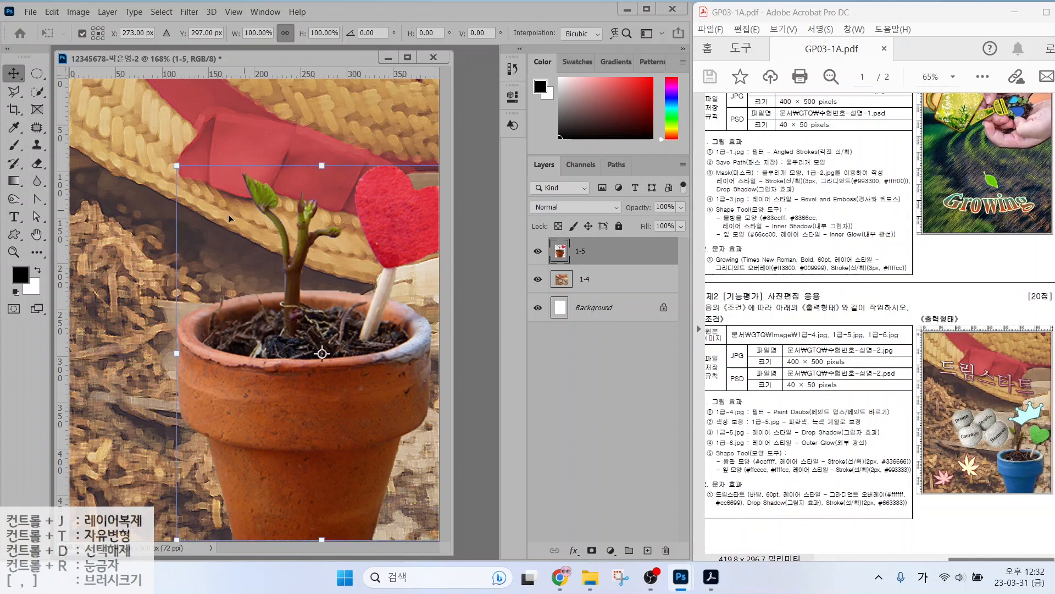
{"action": "left_click_drag", "start_coordinate": [177, 165], "coordinate": [277, 297]}
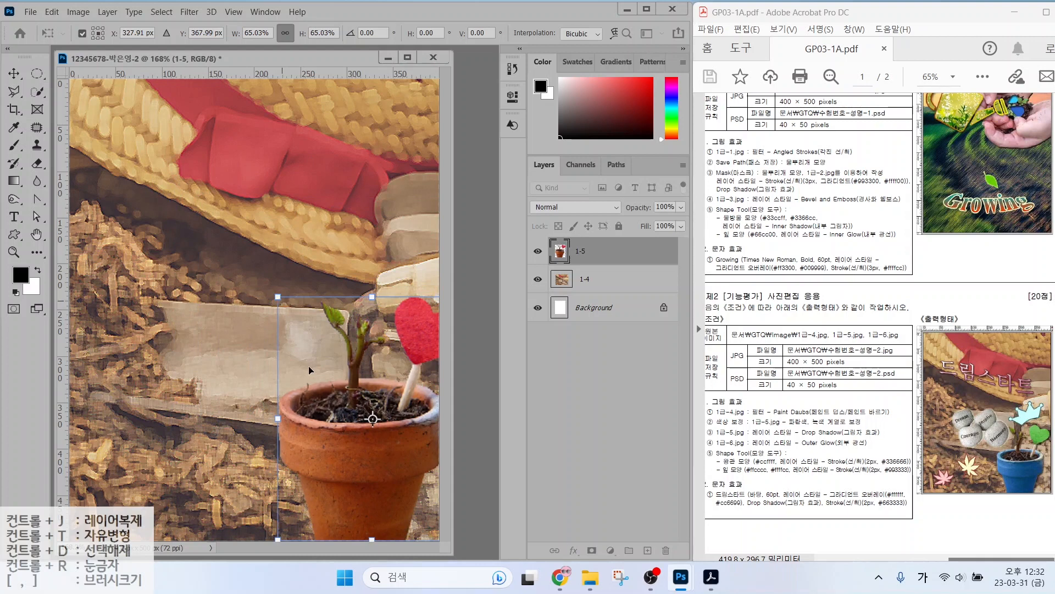
{"action": "left_click_drag", "start_coordinate": [304, 396], "coordinate": [272, 387]}
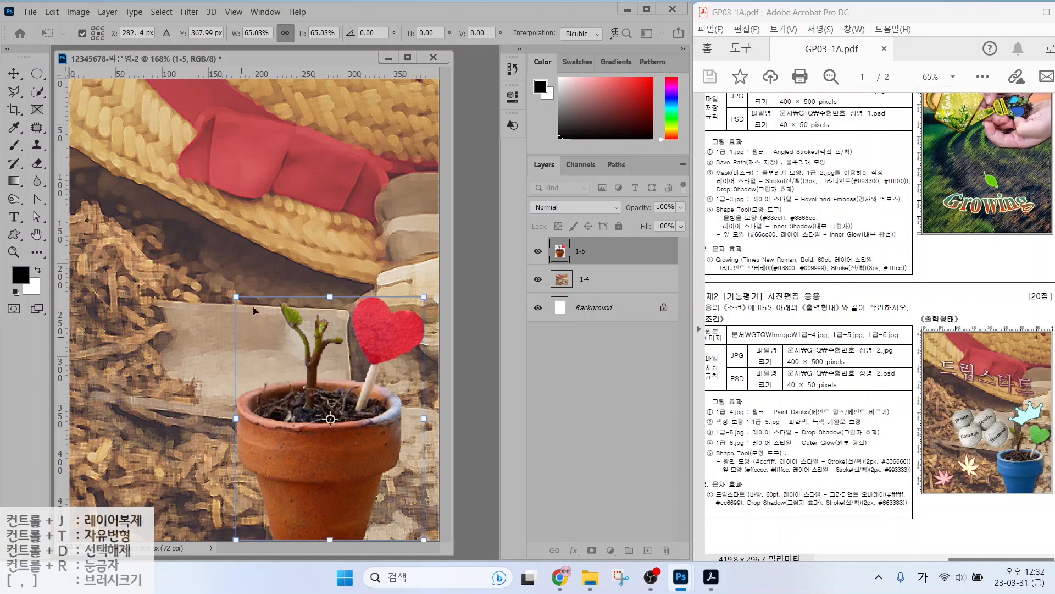
{"action": "left_click_drag", "start_coordinate": [236, 298], "coordinate": [273, 346]}
{"action": "key", "text": "Return"}
{"action": "left_click_drag", "start_coordinate": [328, 452], "coordinate": [337, 451]}
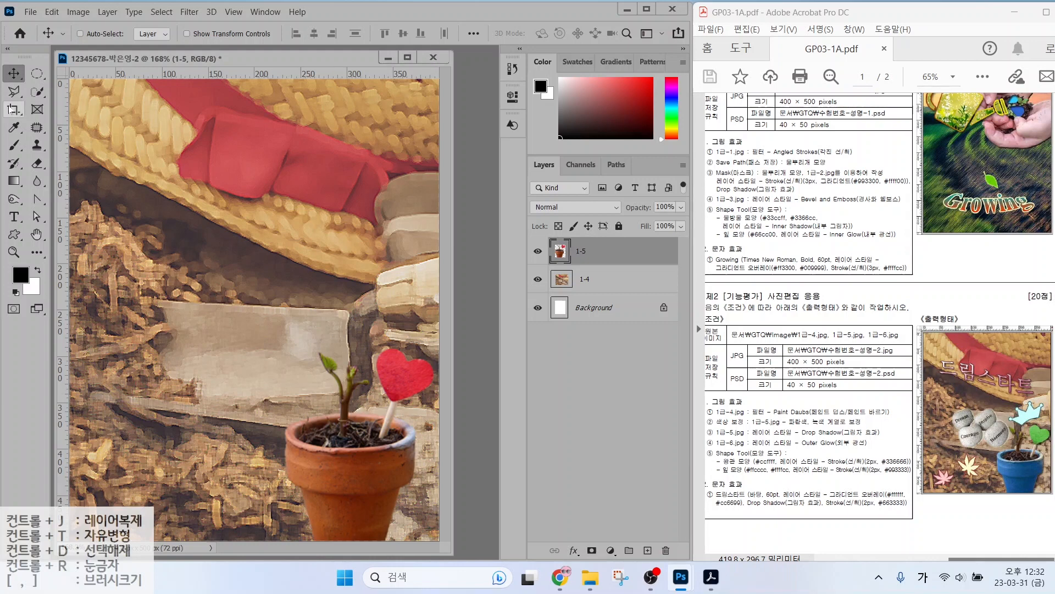
Quick-select the clay pot and subtract the soil from the selection.
{"action": "left_click", "coordinate": [37, 92]}
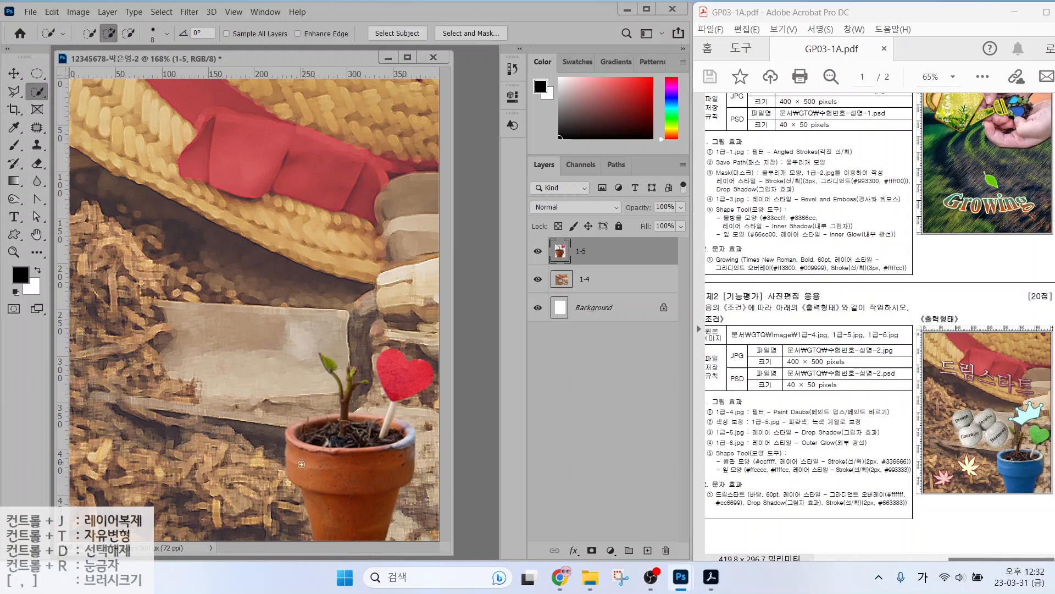
{"action": "mouse_move", "coordinate": [301, 464]}
{"action": "left_mouse_down"}
{"action": "mouse_move", "coordinate": [335, 489]}
{"action": "mouse_move", "coordinate": [389, 487]}
{"action": "mouse_move", "coordinate": [397, 459]}
{"action": "mouse_move", "coordinate": [383, 460]}
{"action": "mouse_move", "coordinate": [403, 450]}
{"action": "mouse_move", "coordinate": [402, 423]}
{"action": "mouse_move", "coordinate": [278, 434]}
{"action": "mouse_move", "coordinate": [397, 446]}
{"action": "mouse_move", "coordinate": [414, 432]}
{"action": "left_mouse_up"}
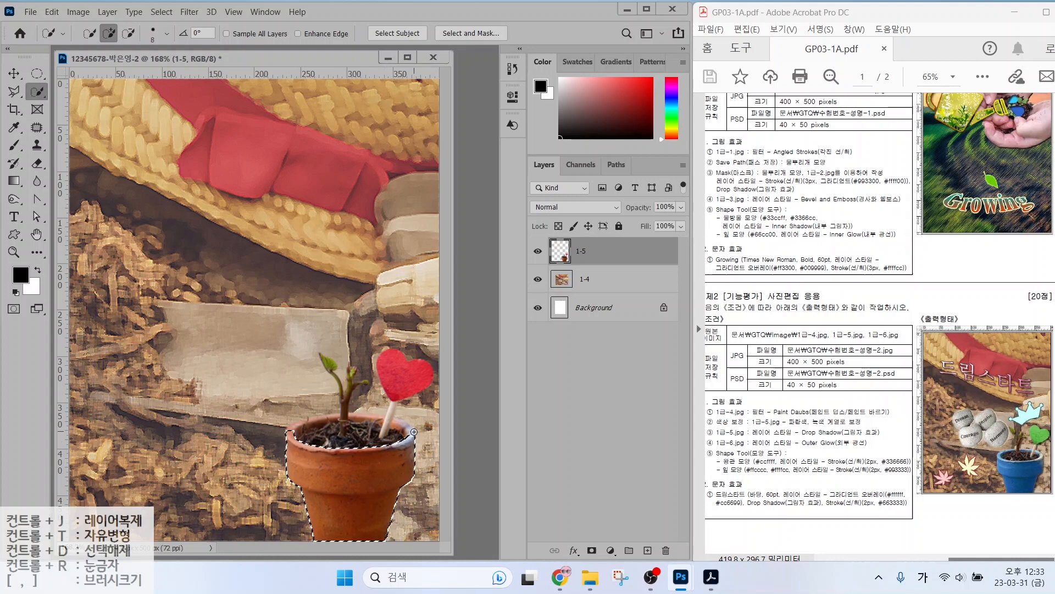
{"action": "left_click_drag", "start_coordinate": [287, 438], "coordinate": [369, 437]}
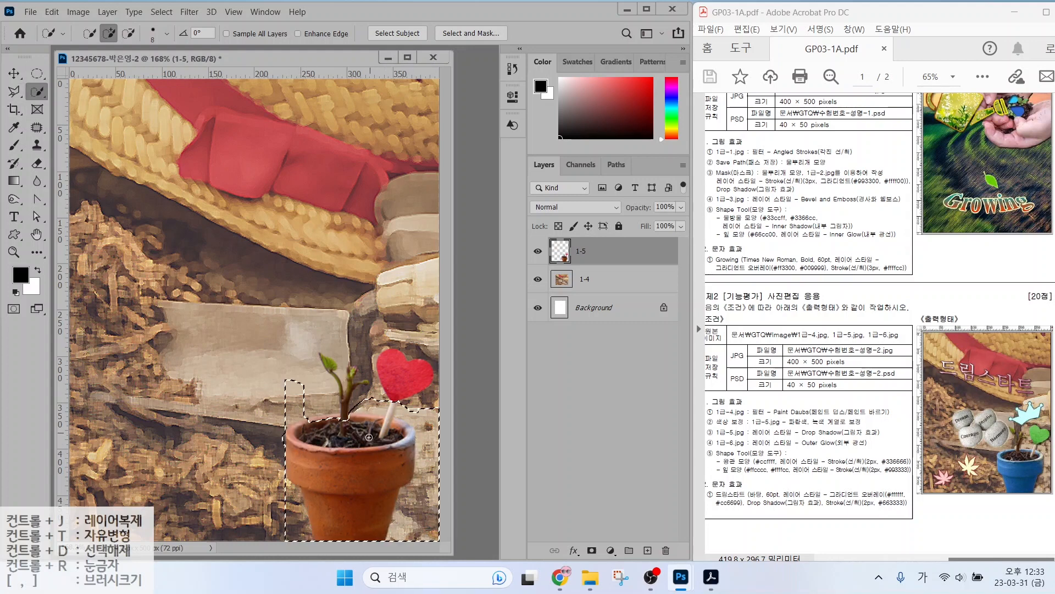
{"action": "key", "text": "ctrl+z"}
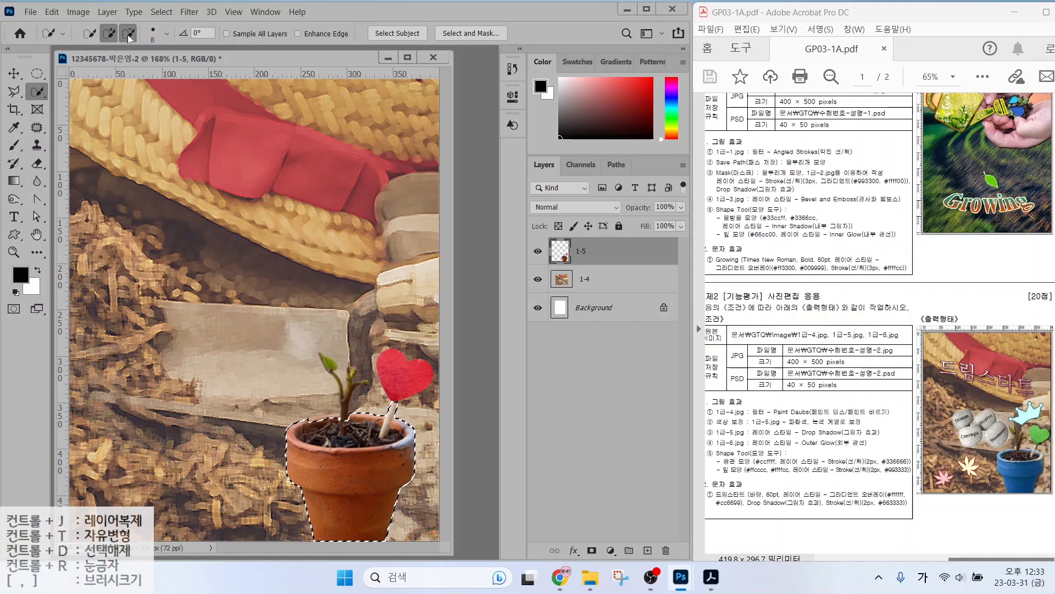
{"action": "left_click", "coordinate": [128, 34]}
{"action": "mouse_move", "coordinate": [369, 422]}
{"action": "left_mouse_down"}
{"action": "mouse_move", "coordinate": [334, 431]}
{"action": "mouse_move", "coordinate": [392, 433]}
{"action": "mouse_move", "coordinate": [308, 438]}
{"action": "mouse_move", "coordinate": [331, 428]}
{"action": "left_mouse_up"}
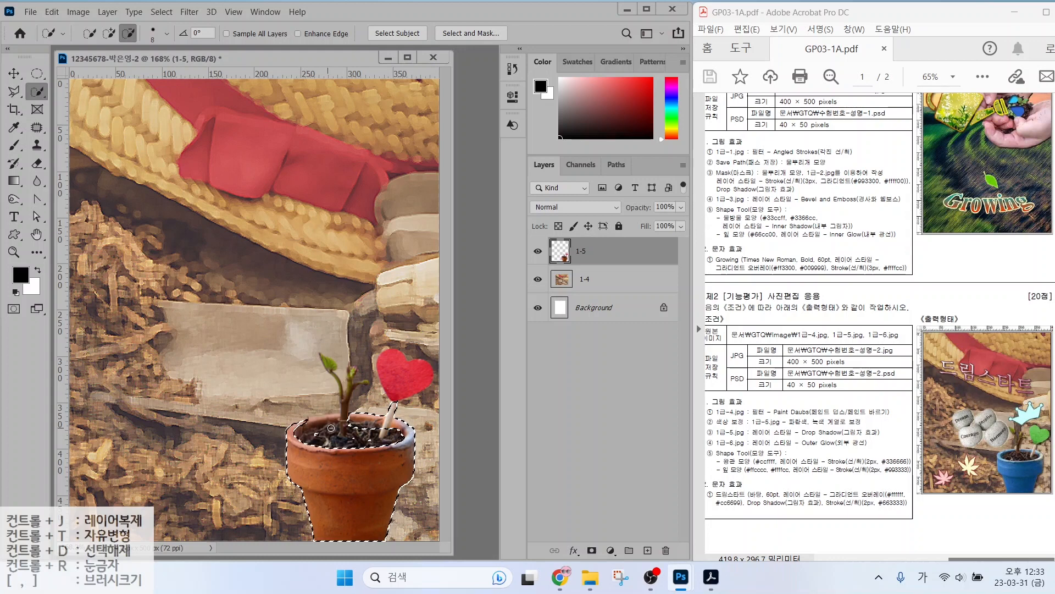
Add the pot's back rim to the selection with the Polygonal Lasso.
{"action": "left_click", "coordinate": [15, 91]}
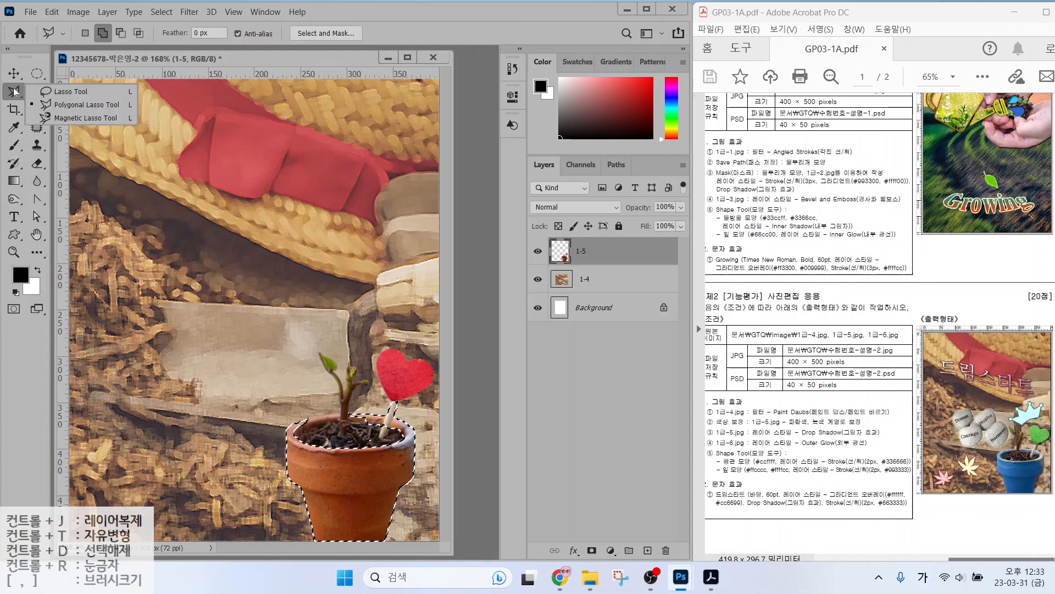
{"action": "left_click", "coordinate": [73, 108]}
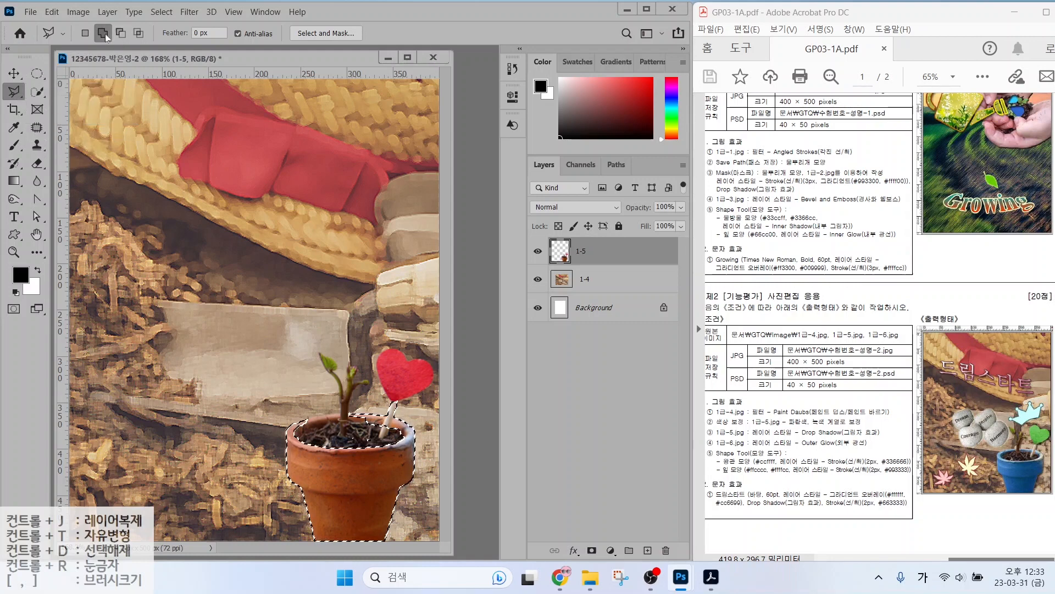
{"action": "key", "text": "ctrl"}
{"action": "key", "text": "ctrl"}
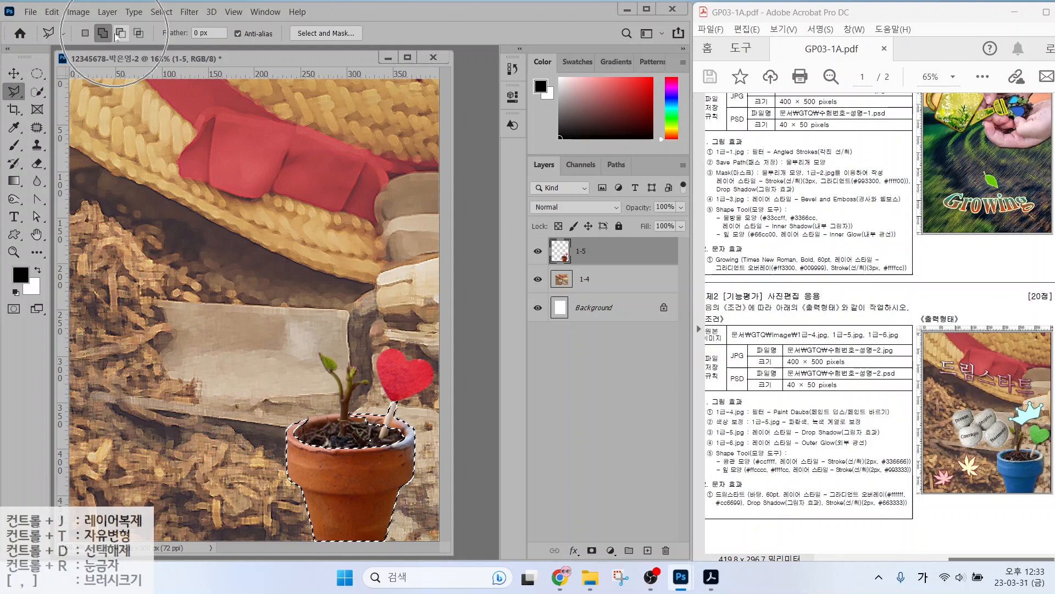
{"action": "left_click", "coordinate": [293, 424]}
{"action": "left_click", "coordinate": [308, 417]}
{"action": "left_click", "coordinate": [349, 411]}
{"action": "left_click", "coordinate": [370, 416]}
{"action": "left_click", "coordinate": [370, 422]}
{"action": "left_click", "coordinate": [349, 419]}
{"action": "left_click", "coordinate": [325, 420]}
{"action": "left_click", "coordinate": [308, 424]}
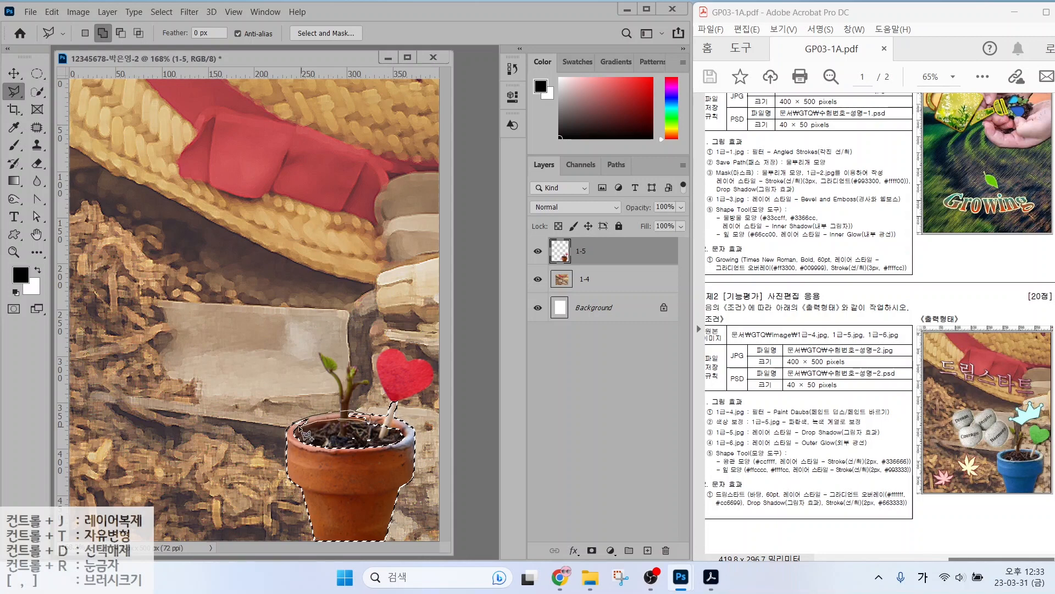
{"action": "left_click", "coordinate": [299, 426]}
{"action": "left_click", "coordinate": [294, 434]}
{"action": "left_click", "coordinate": [287, 430]}
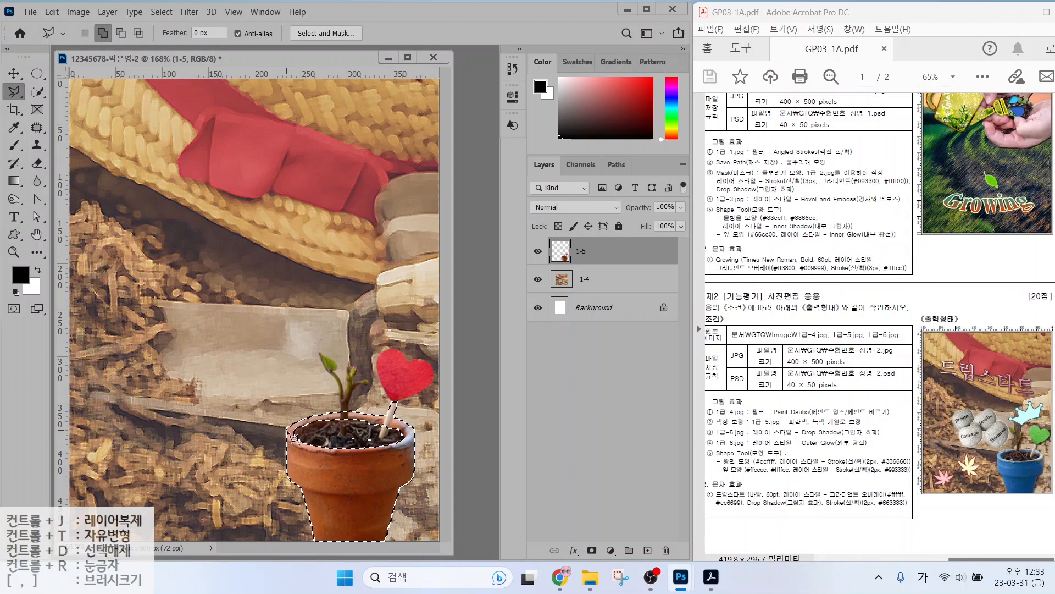
Exclude the heart's stick from the pot selection.
{"action": "left_click", "coordinate": [393, 401], "text": "alt"}
{"action": "left_click", "coordinate": [377, 437]}
{"action": "left_click", "coordinate": [383, 438]}
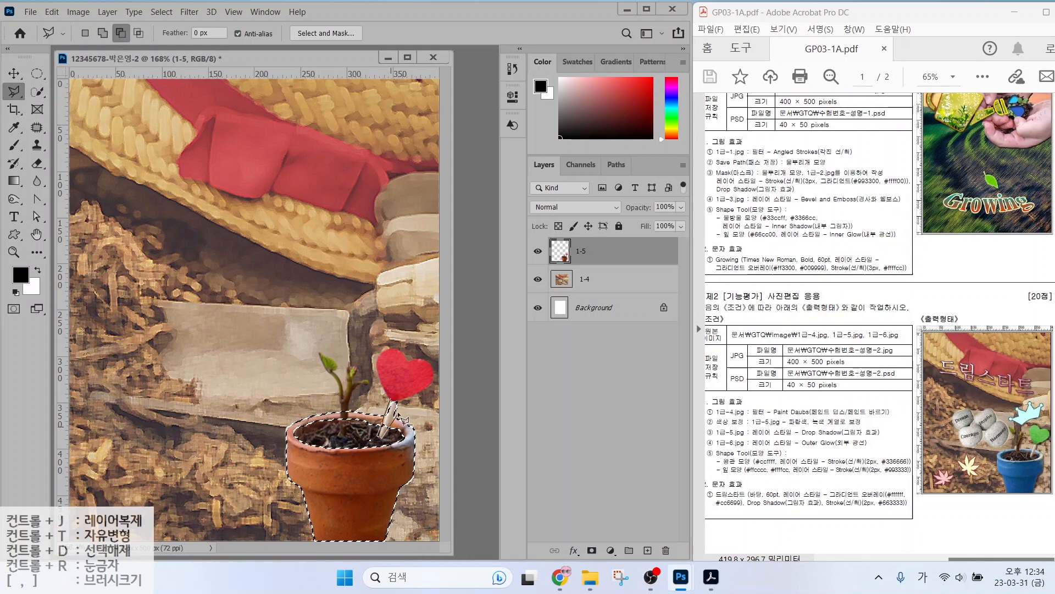
{"action": "double_click", "coordinate": [398, 412]}
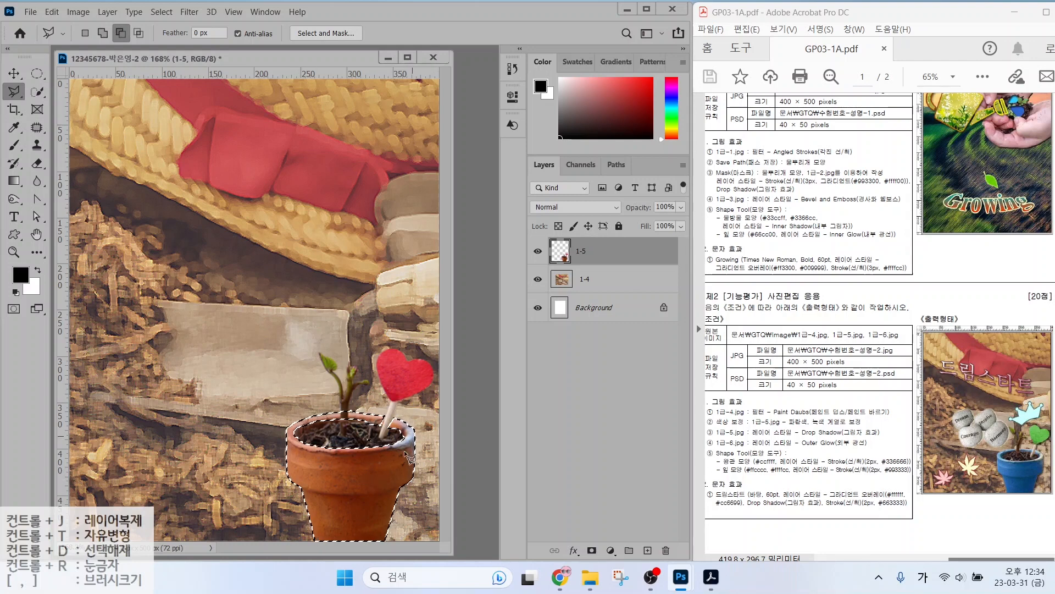
{"action": "left_click", "coordinate": [77, 13]}
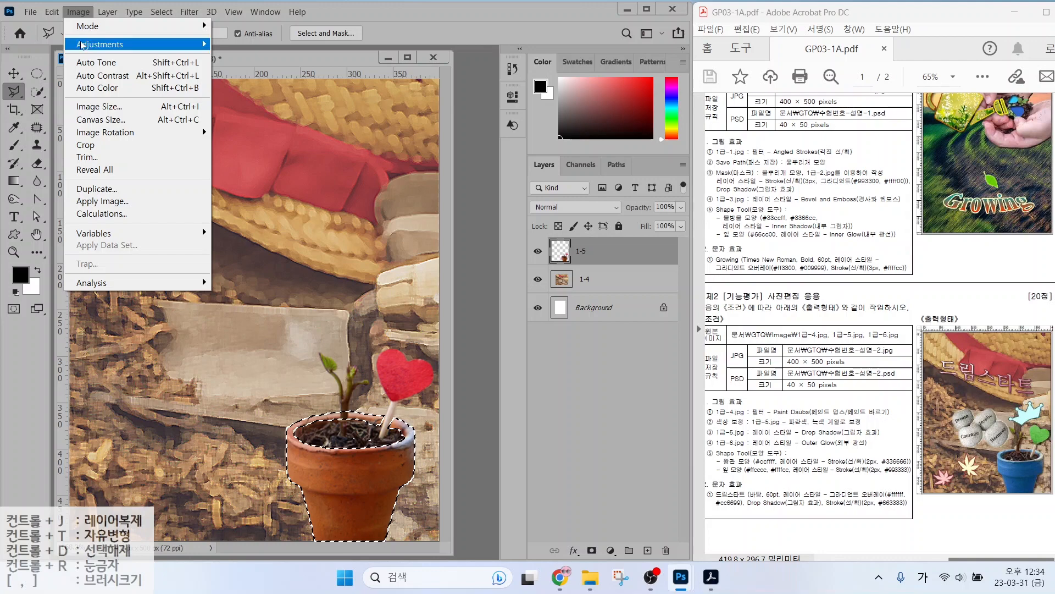
Shift the pot's hue to +172 with Hue/Saturation to turn it blue.
{"action": "mouse_move", "coordinate": [81, 45]}
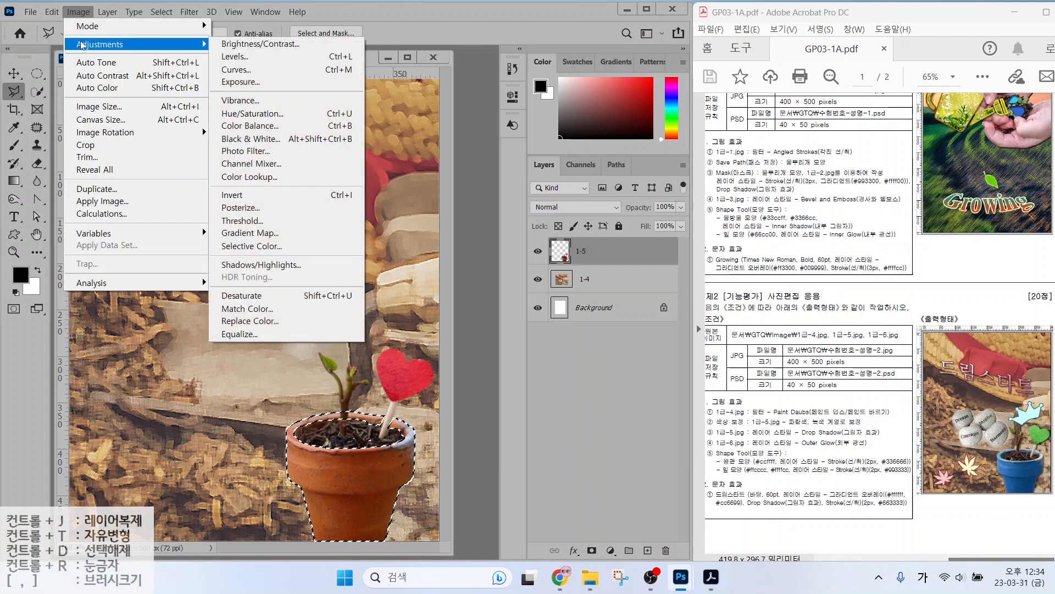
{"action": "left_click", "coordinate": [235, 115]}
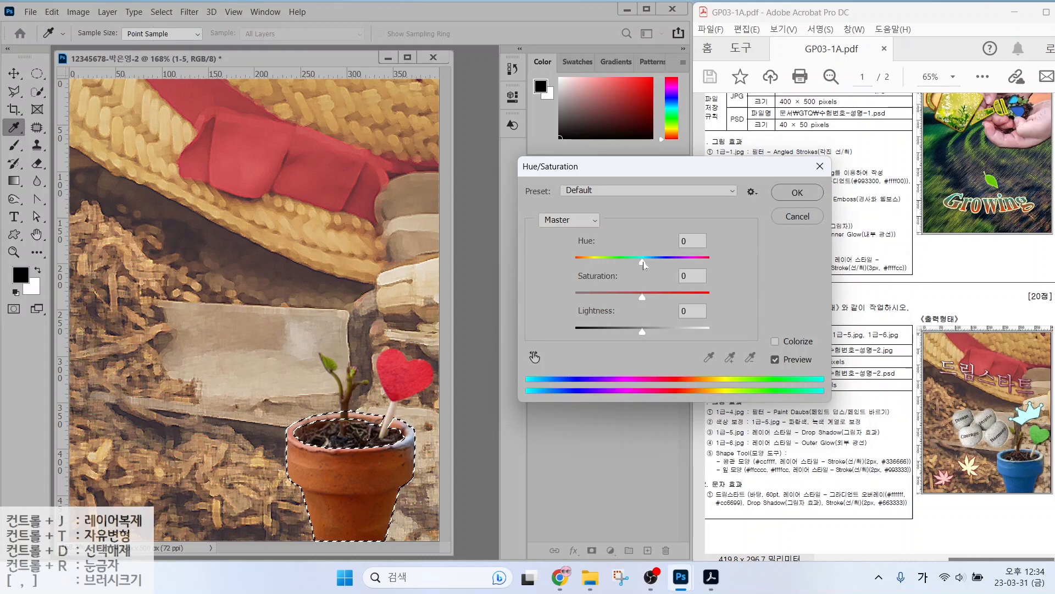
{"action": "left_click_drag", "start_coordinate": [643, 262], "coordinate": [708, 269]}
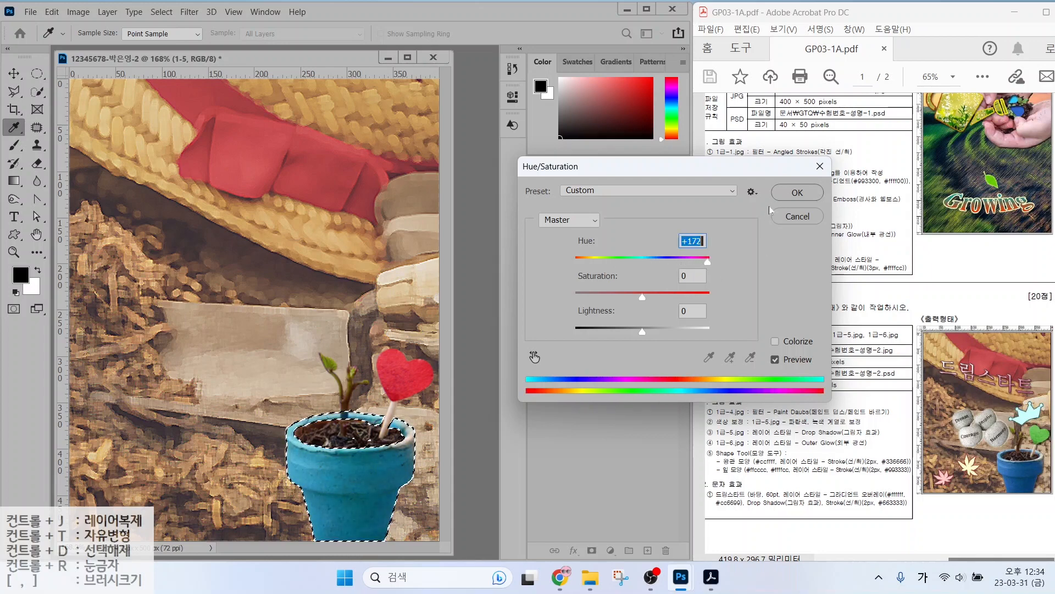
{"action": "left_click", "coordinate": [797, 192]}
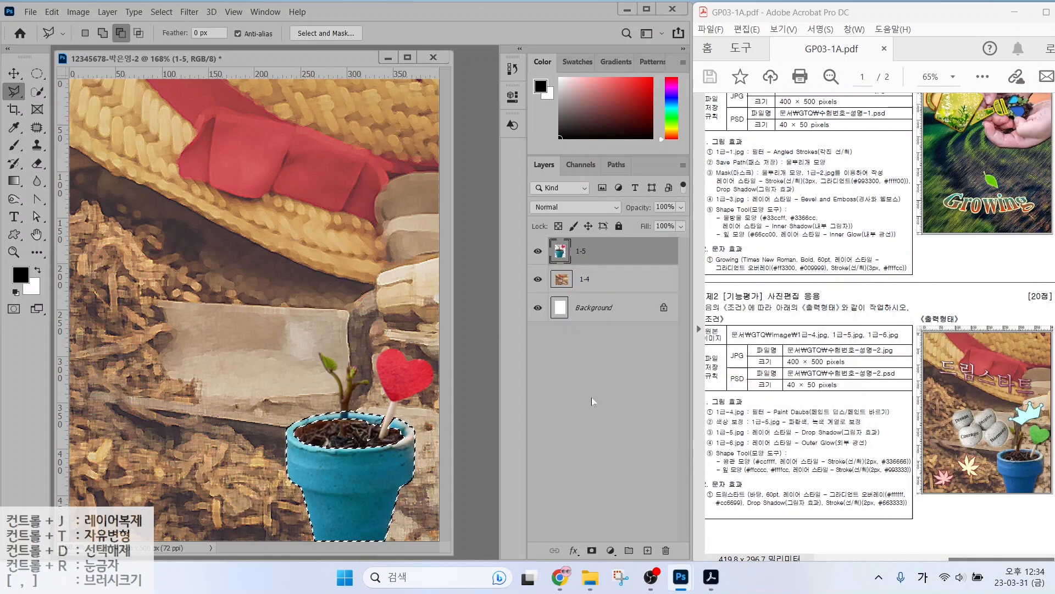
Deselect the pot.
{"action": "left_click", "coordinate": [162, 11]}
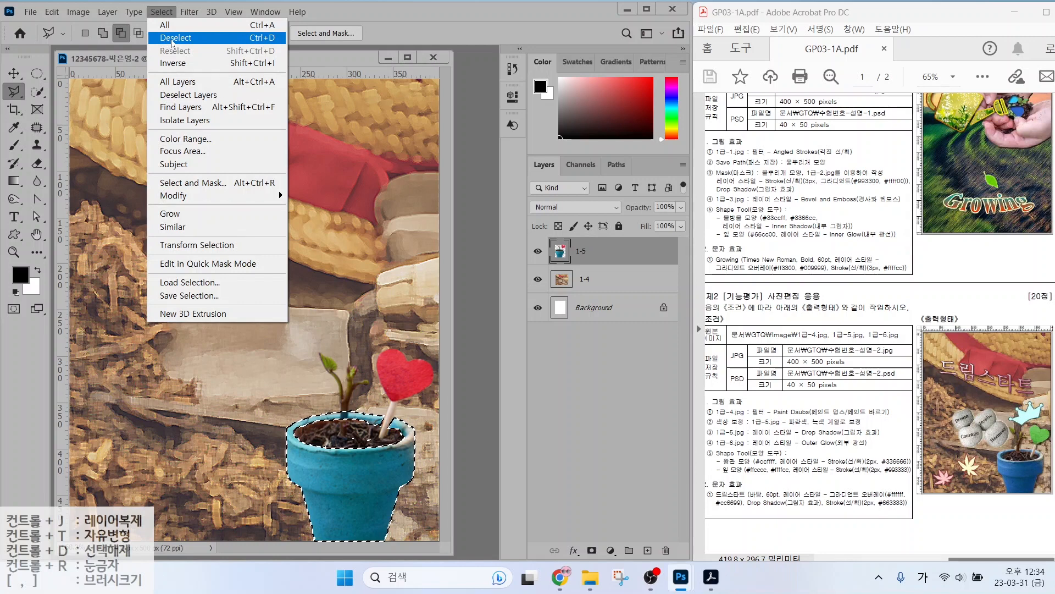
{"action": "left_click", "coordinate": [254, 43]}
{"action": "left_click", "coordinate": [254, 43]}
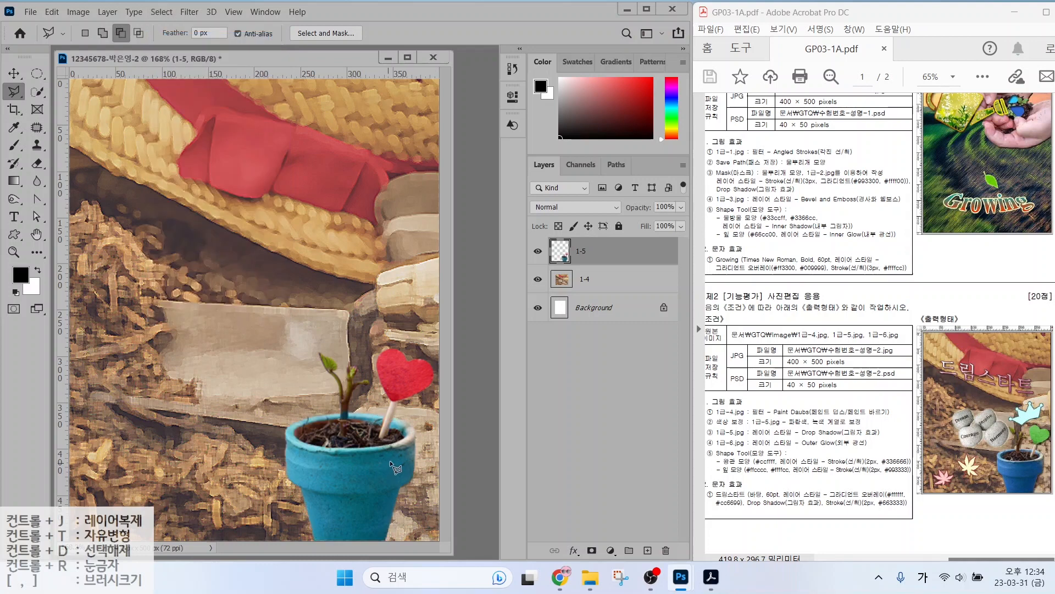
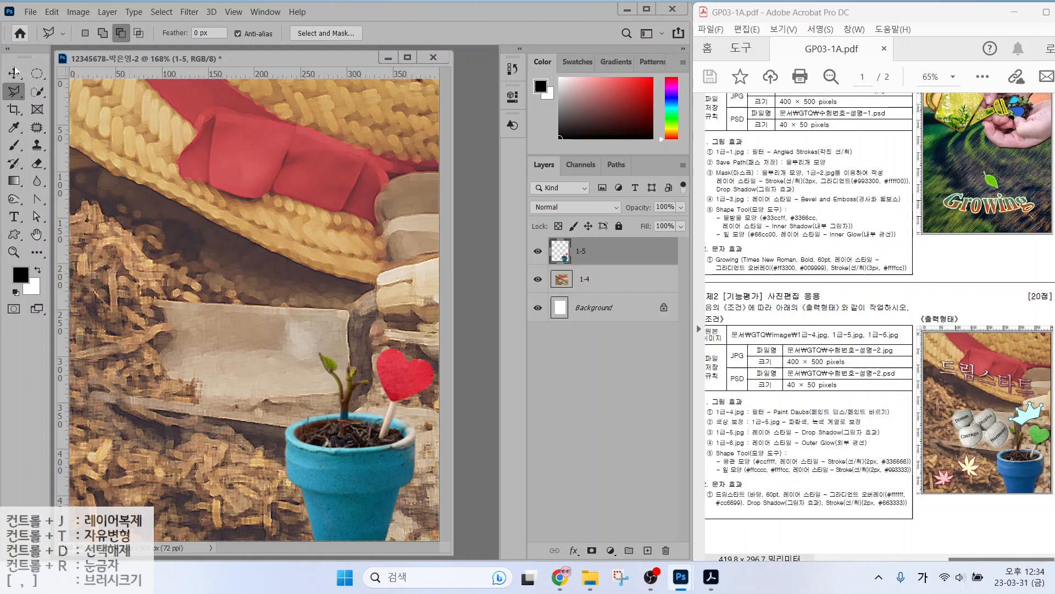
Select the red heart, shift its hue to green with Hue/Saturation, and deselect.
{"action": "left_click", "coordinate": [37, 92]}
{"action": "left_click", "coordinate": [83, 103]}
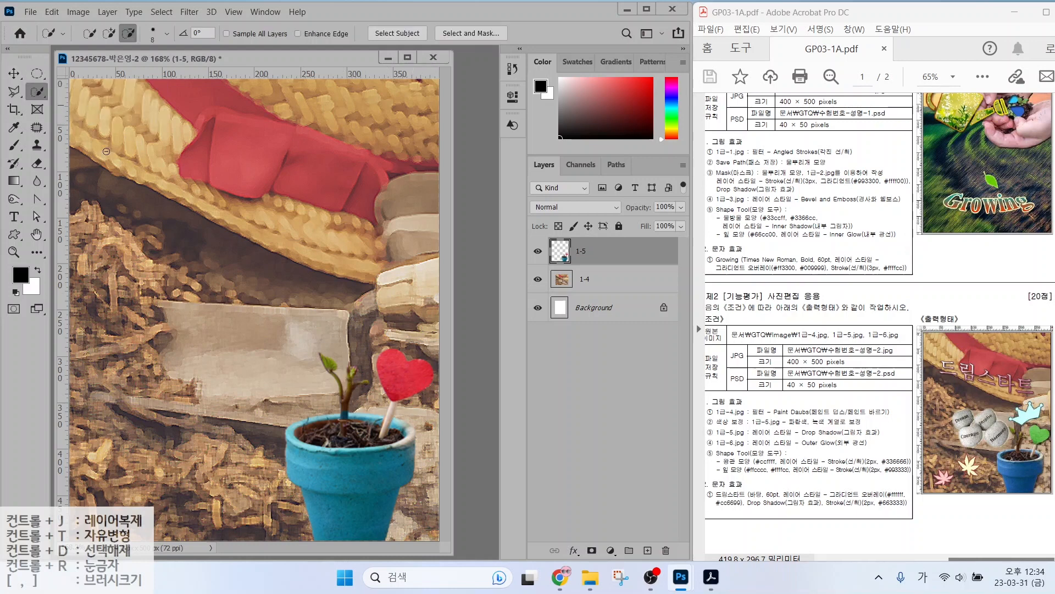
{"action": "left_click", "coordinate": [407, 381]}
{"action": "left_click", "coordinate": [79, 12]}
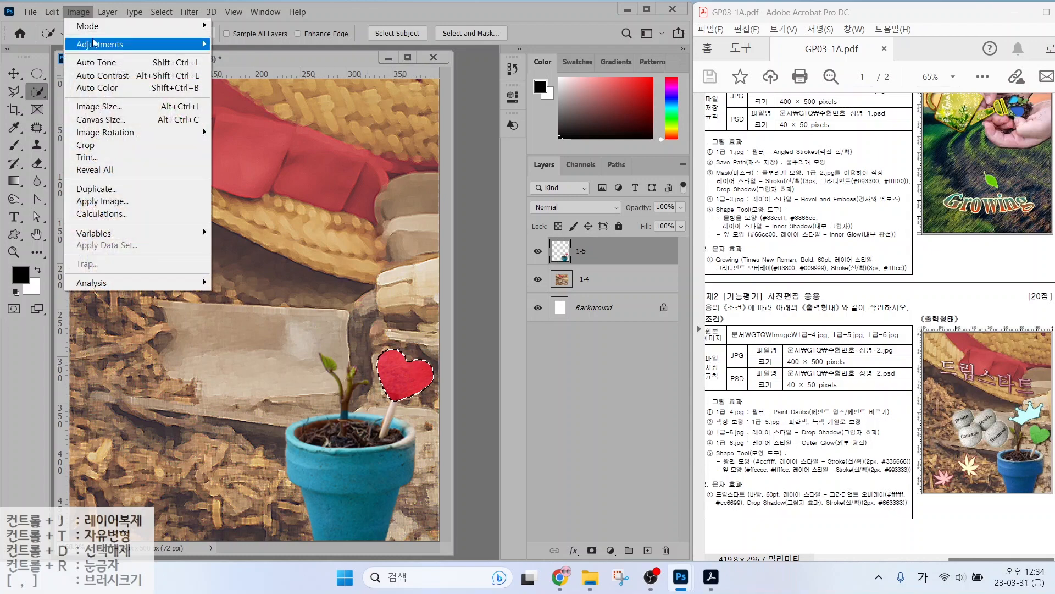
{"action": "mouse_move", "coordinate": [94, 44]}
{"action": "left_click", "coordinate": [252, 113]}
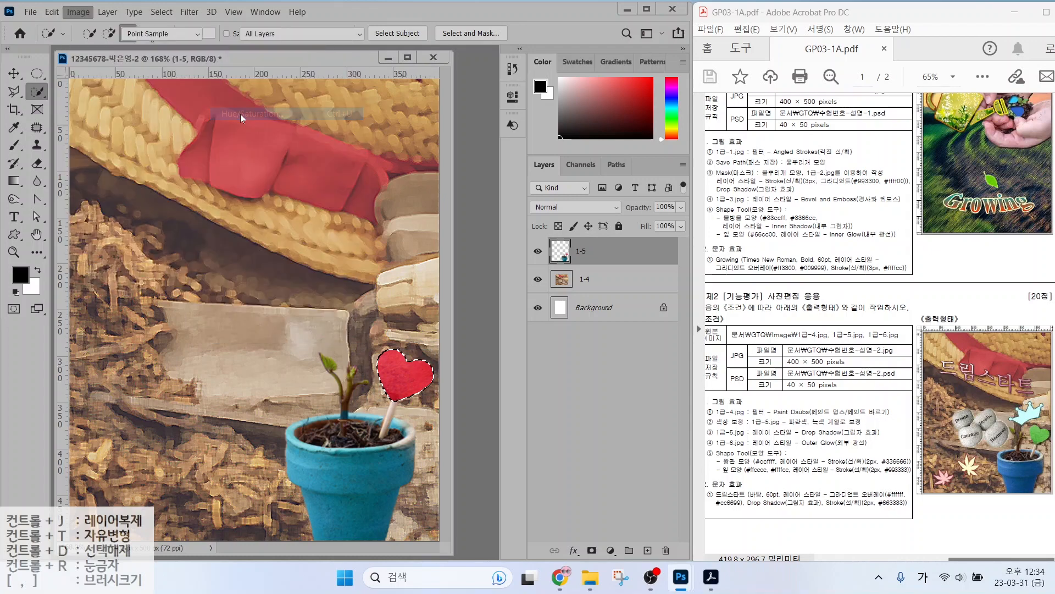
{"action": "left_click_drag", "start_coordinate": [643, 263], "coordinate": [699, 270]}
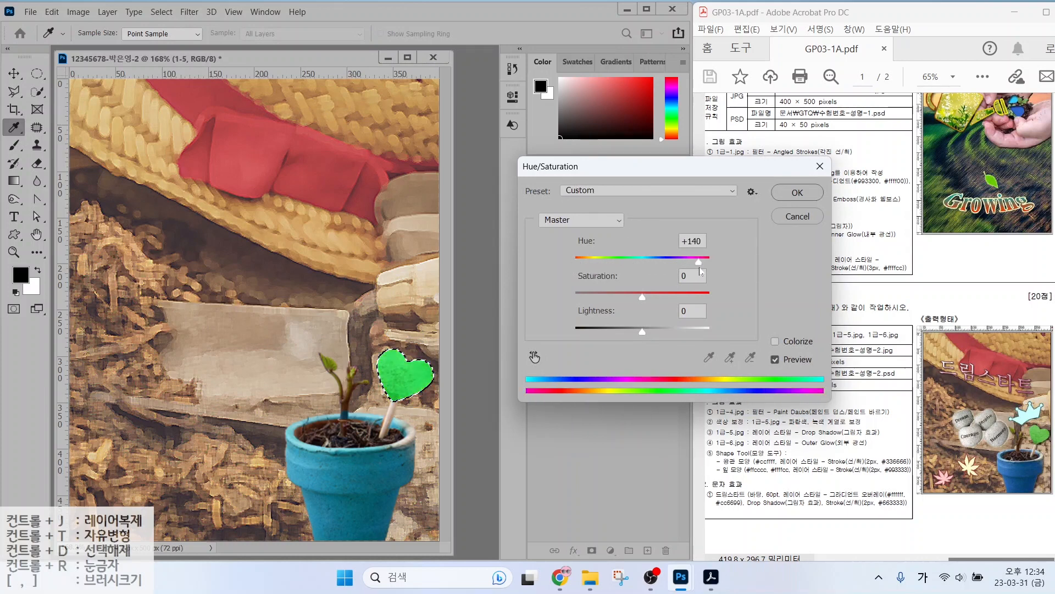
{"action": "left_click", "coordinate": [798, 192]}
{"action": "key", "text": "w"}
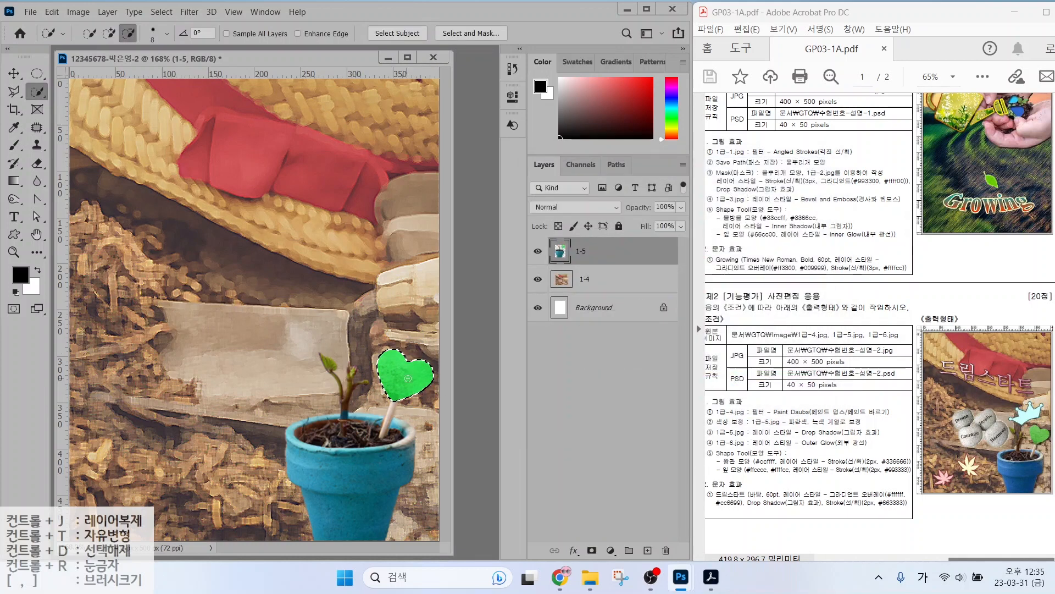
{"action": "key", "text": "ctrl+d"}
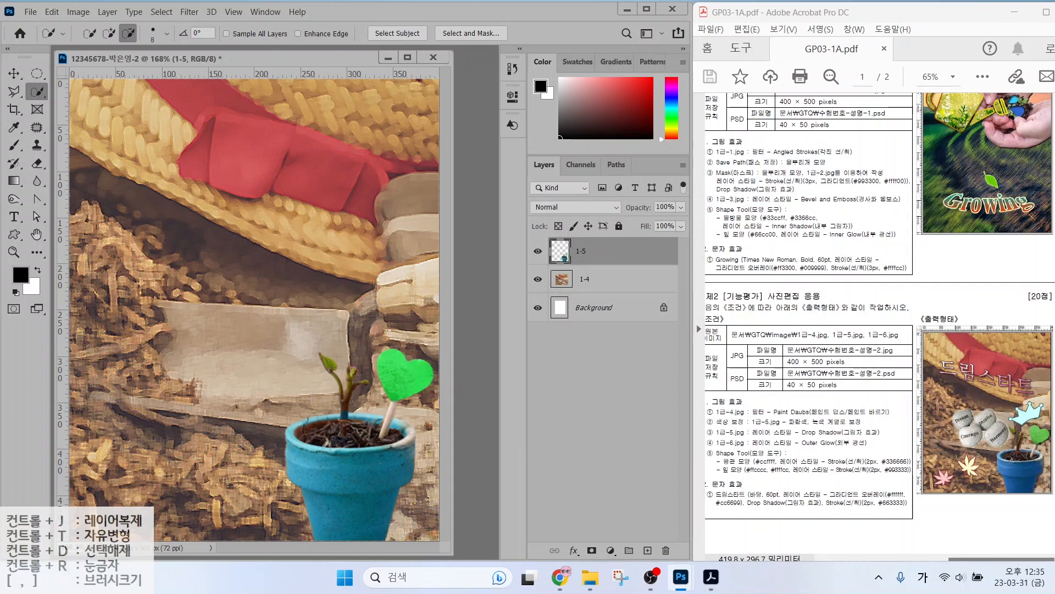
Apply a default Drop Shadow style to the seedling layer.
{"action": "mouse_move", "coordinate": [719, 441]}
{"action": "left_mouse_down"}
{"action": "mouse_move", "coordinate": [881, 441]}
{"action": "mouse_move", "coordinate": [877, 401]}
{"action": "mouse_move", "coordinate": [904, 387]}
{"action": "left_mouse_up"}
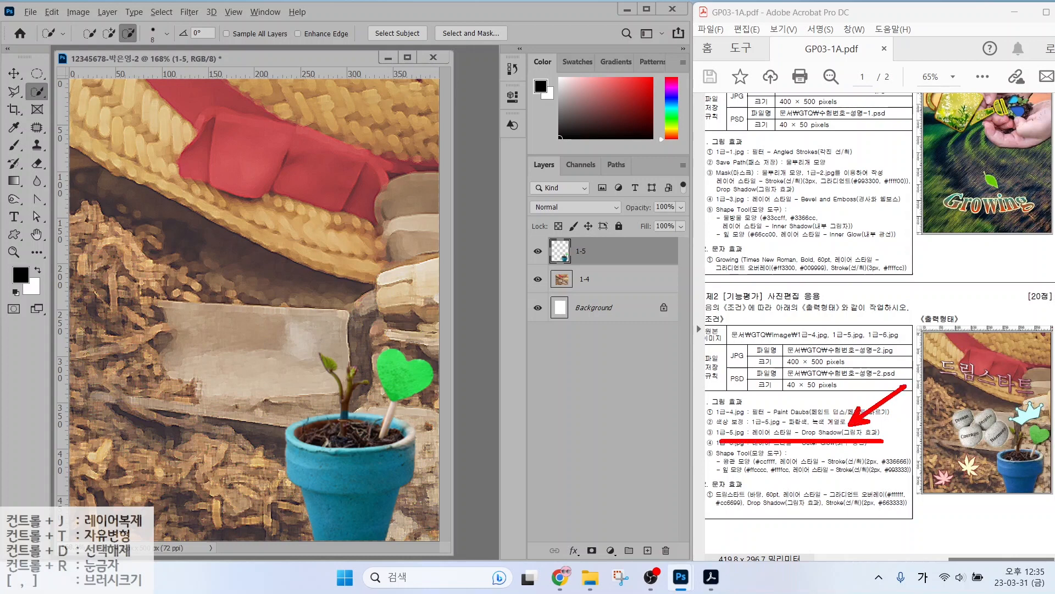
{"action": "key", "text": "Escape"}
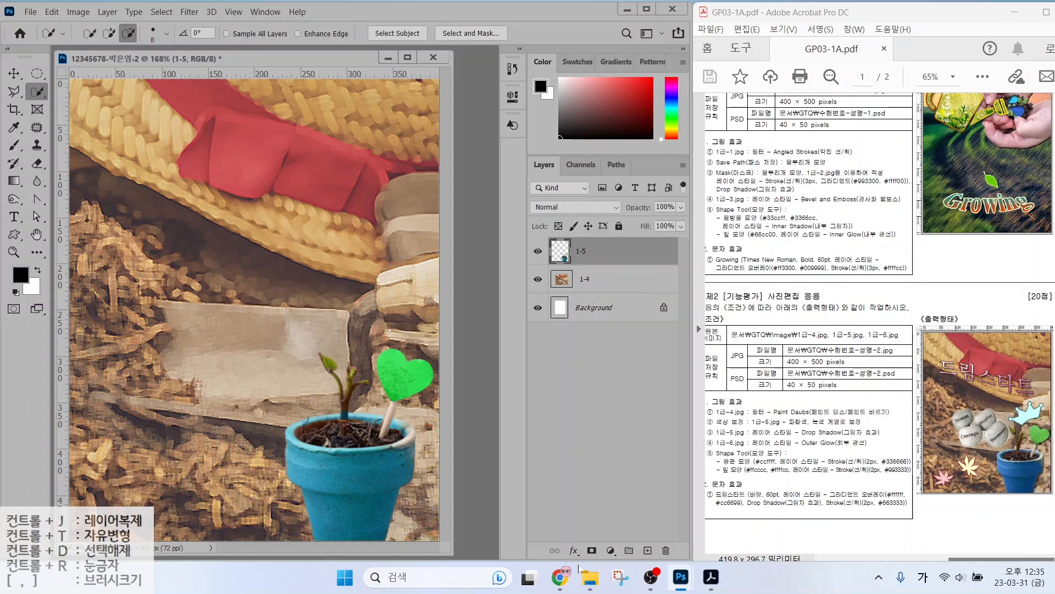
{"action": "left_click", "coordinate": [575, 550]}
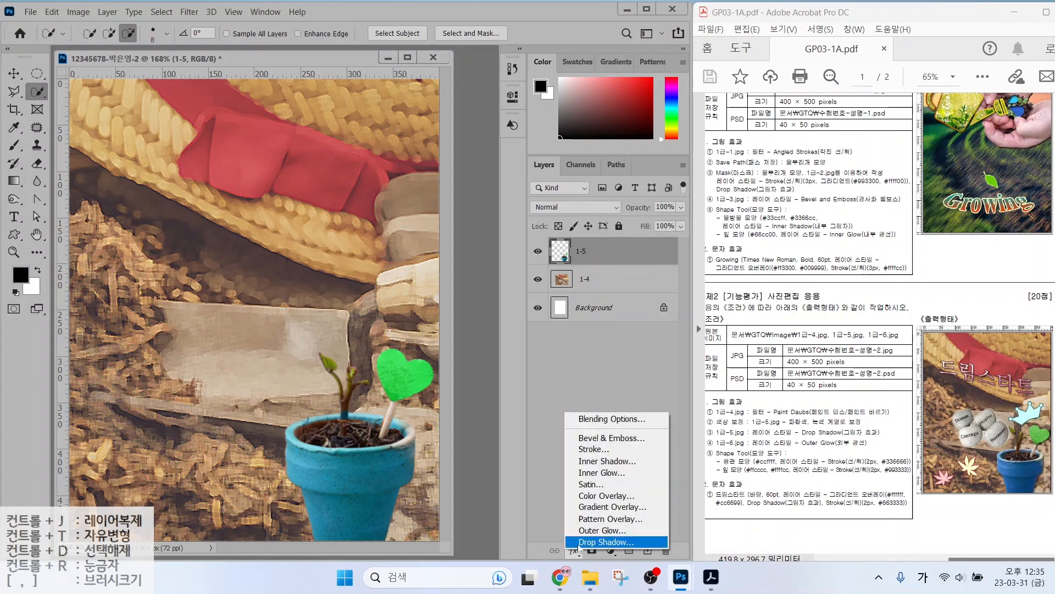
{"action": "left_click", "coordinate": [585, 542]}
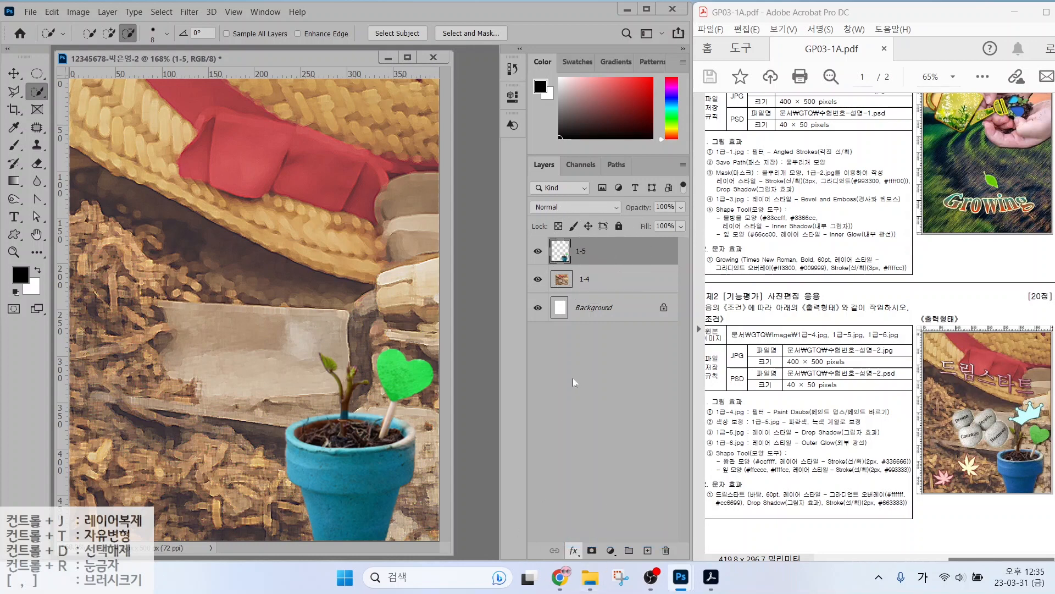
{"action": "left_click", "coordinate": [590, 75]}
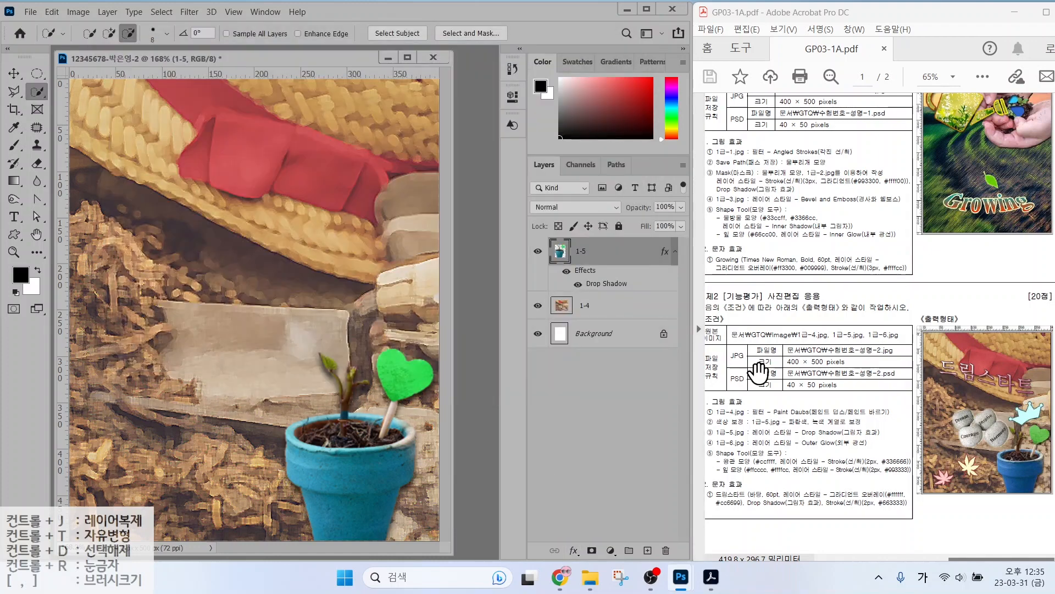
Open 1급-6.jpg, select the Dream, Courage, Inspire and Harmony stones, and drag them into the poster.
{"action": "key", "text": "ctrl+o"}
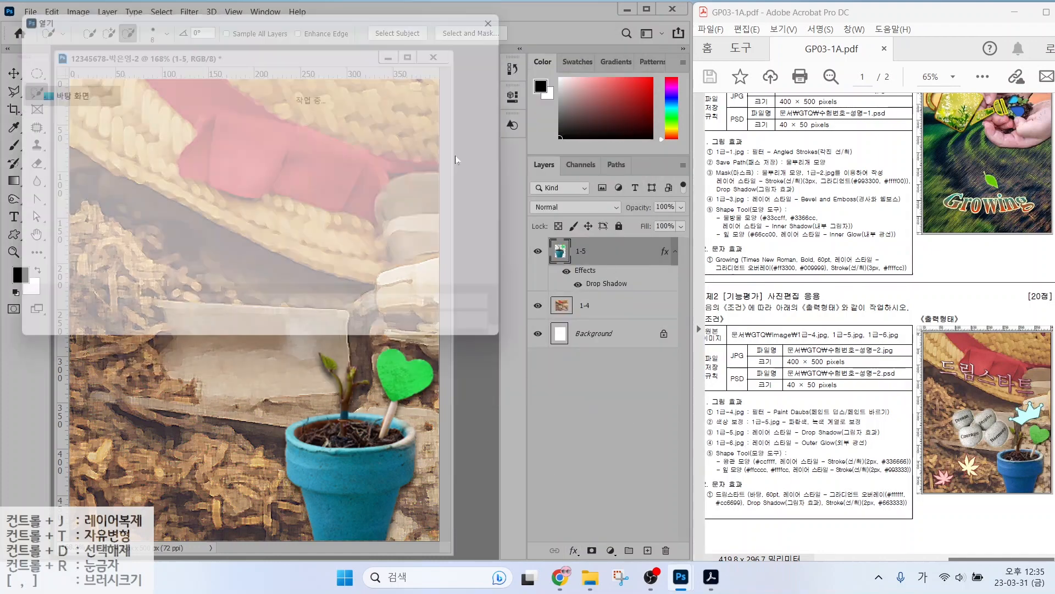
{"action": "double_click", "coordinate": [161, 206]}
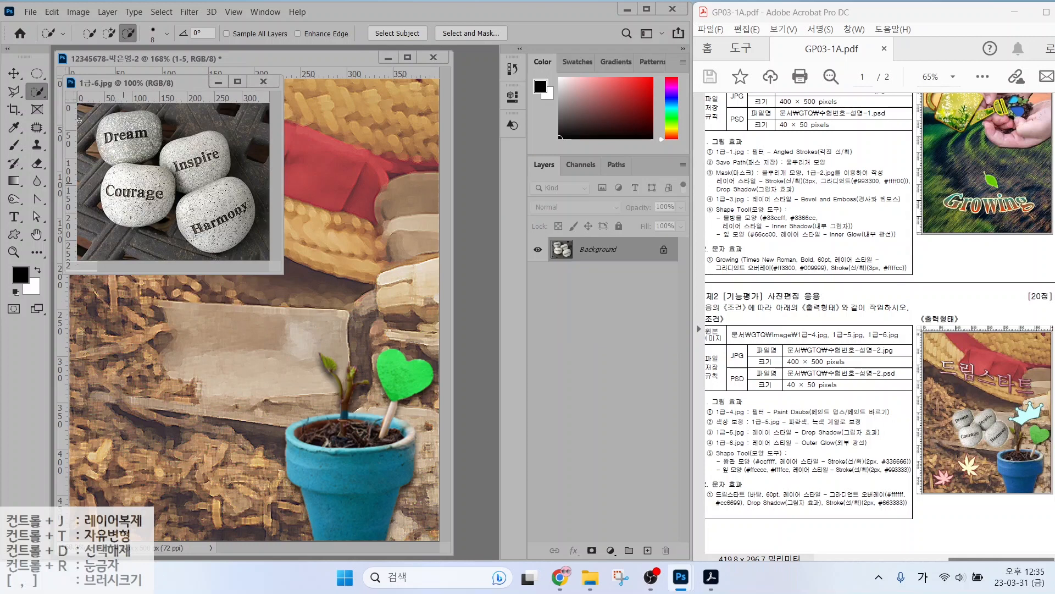
{"action": "key", "text": "bracketright"}
{"action": "key", "text": "bracketright"}
{"action": "key", "text": "bracketright"}
{"action": "key", "text": "bracketright"}
{"action": "key", "text": "bracketright"}
{"action": "key", "text": "bracketright"}
{"action": "key", "text": "bracketright"}
{"action": "key", "text": "bracketright"}
{"action": "key", "text": "bracketright"}
{"action": "key", "text": "bracketright"}
{"action": "mouse_move", "coordinate": [132, 137]}
{"action": "left_mouse_down"}
{"action": "mouse_move", "coordinate": [141, 194]}
{"action": "mouse_move", "coordinate": [164, 169]}
{"action": "mouse_move", "coordinate": [202, 161]}
{"action": "mouse_move", "coordinate": [216, 213]}
{"action": "left_mouse_up"}
{"action": "left_click", "coordinate": [109, 34]}
{"action": "key", "text": "bracketright"}
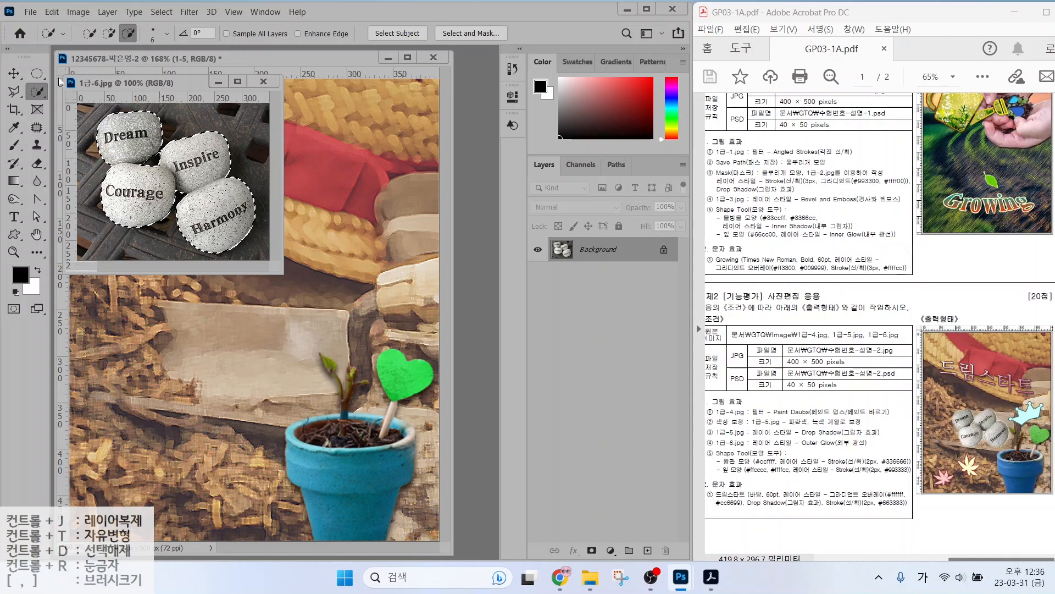
{"action": "key", "text": "v"}
{"action": "left_click_drag", "start_coordinate": [267, 281], "coordinate": [275, 285]}
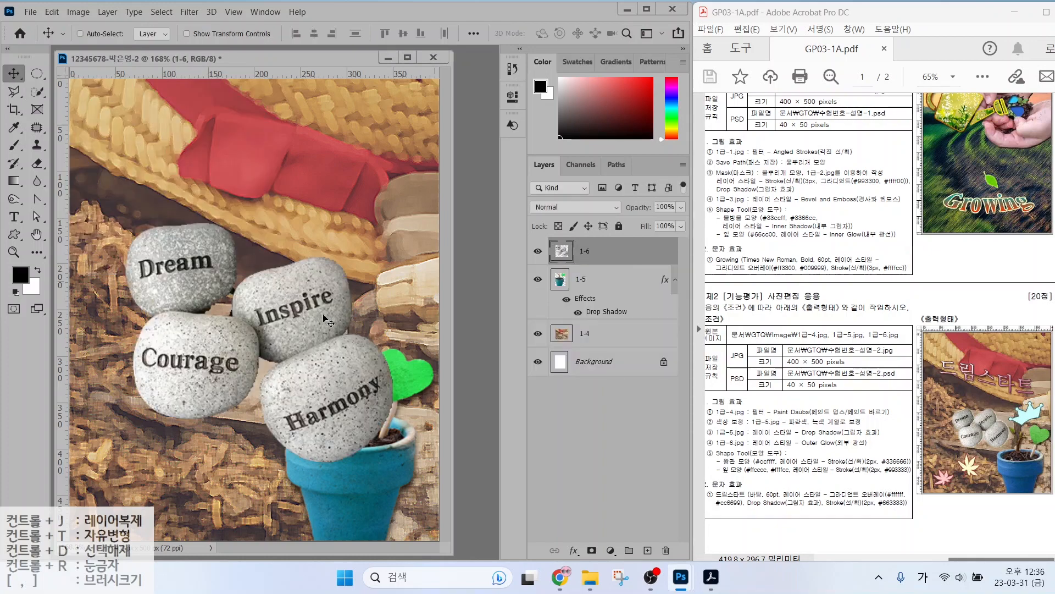
Shrink the stones to about 58%, tilt them about 21°, and place them left of the pot.
{"action": "key", "text": "ctrl+t"}
{"action": "left_click_drag", "start_coordinate": [392, 224], "coordinate": [296, 348]}
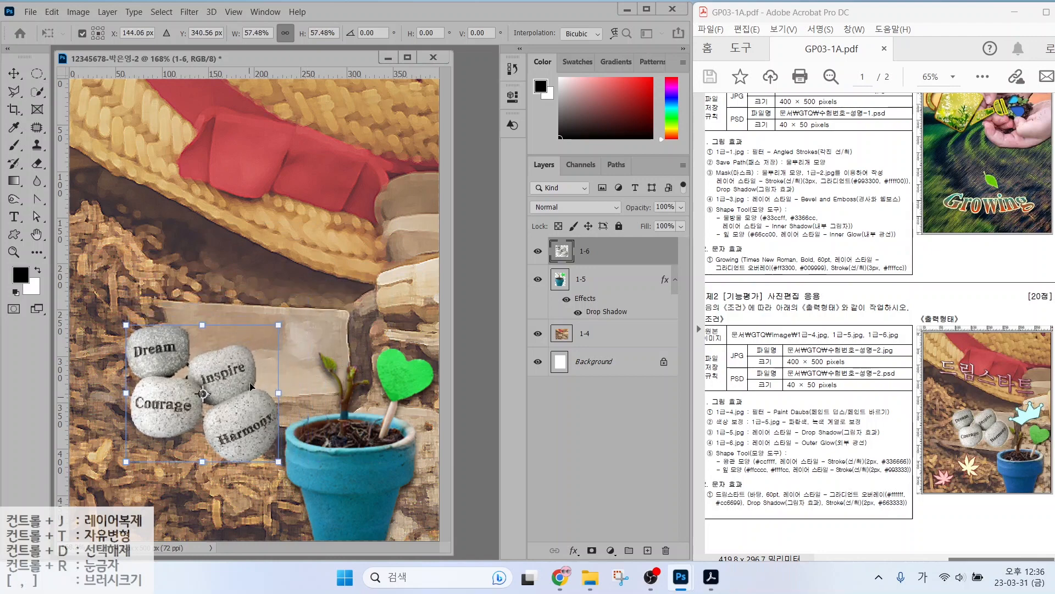
{"action": "left_click_drag", "start_coordinate": [243, 408], "coordinate": [293, 365]}
{"action": "left_click_drag", "start_coordinate": [341, 270], "coordinate": [289, 255]}
{"action": "left_click_drag", "start_coordinate": [247, 337], "coordinate": [239, 348]}
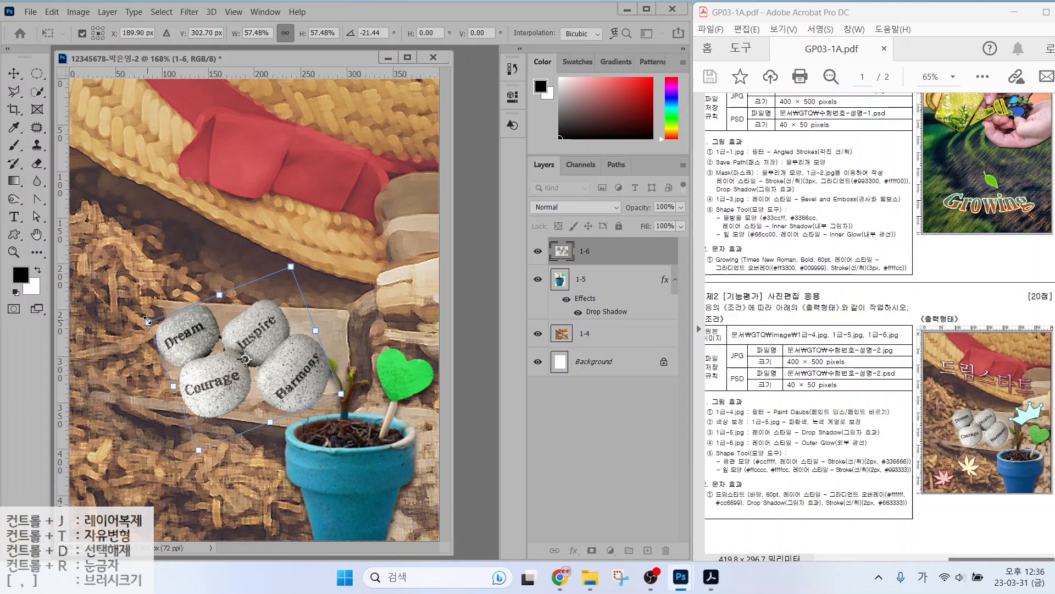
{"action": "left_click_drag", "start_coordinate": [147, 320], "coordinate": [153, 324]}
{"action": "left_click_drag", "start_coordinate": [229, 344], "coordinate": [227, 338]}
{"action": "key", "text": "Return"}
Give the stones layer an Outer Glow style.
{"action": "left_click", "coordinate": [573, 550]}
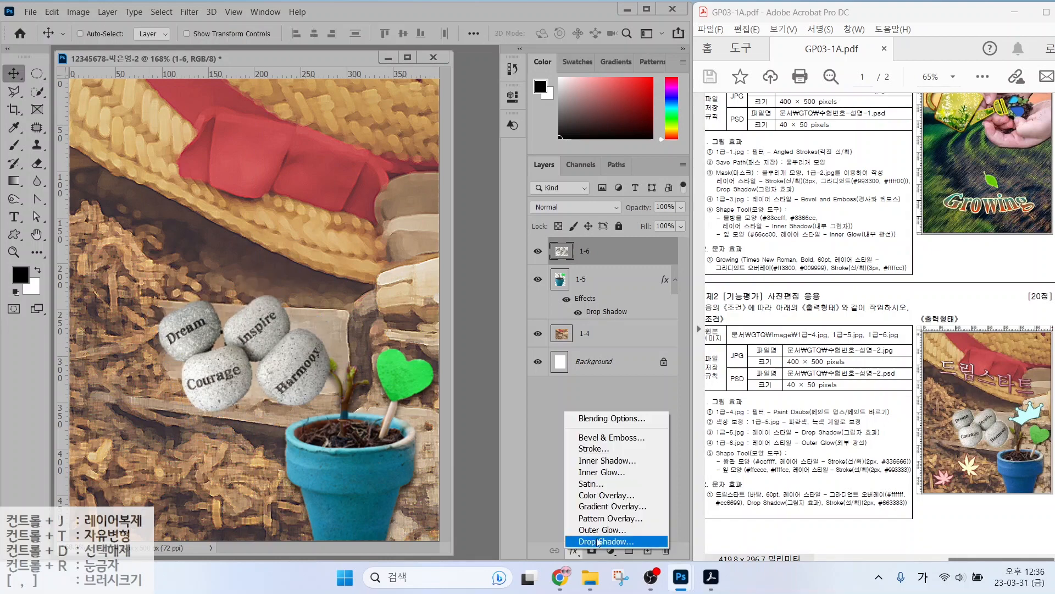
{"action": "left_click", "coordinate": [638, 528]}
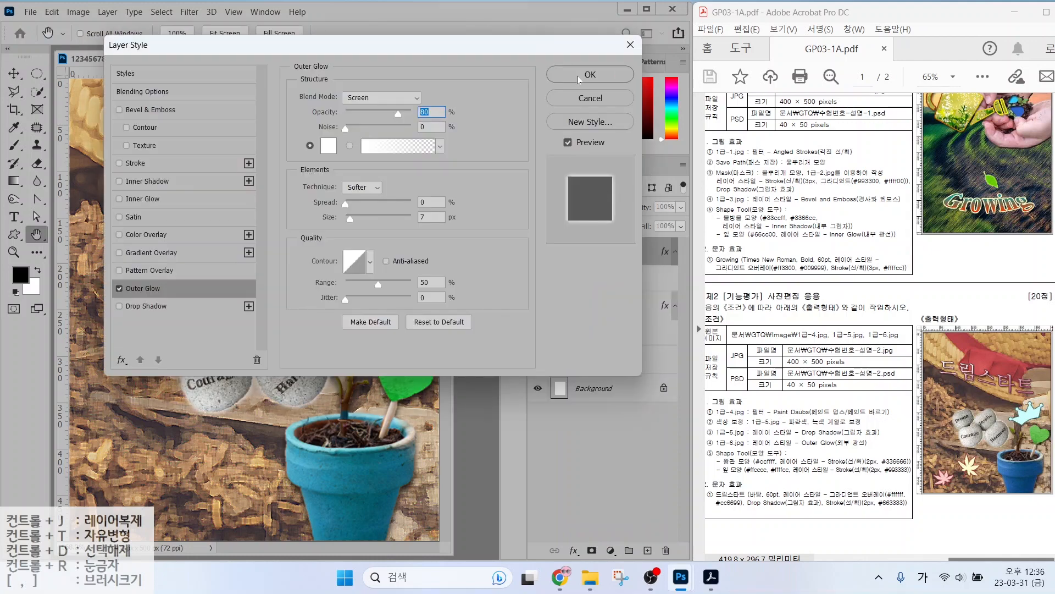
{"action": "left_click", "coordinate": [578, 76]}
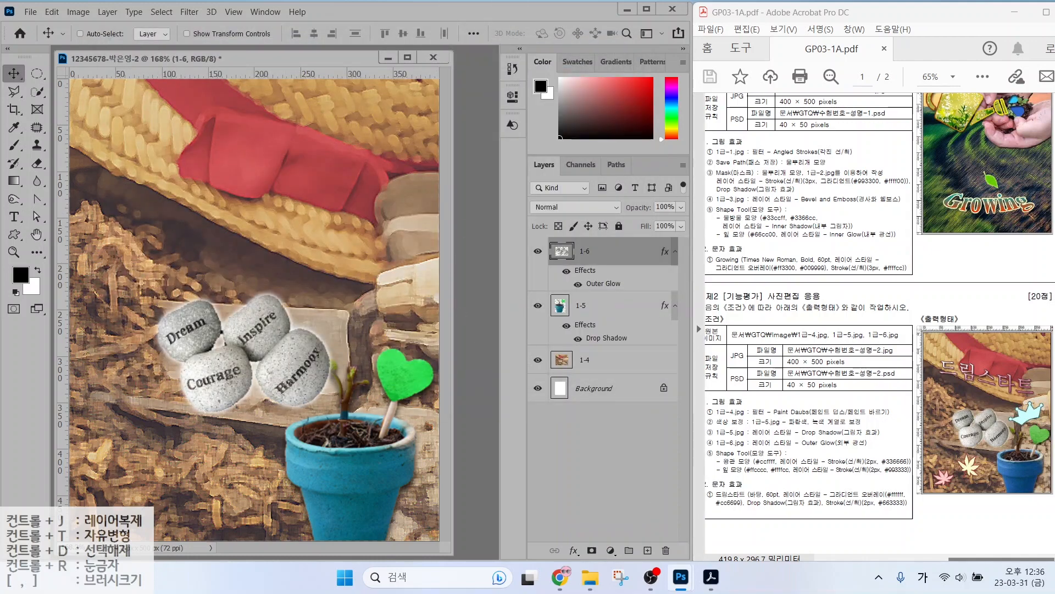
{"action": "left_click", "coordinate": [11, 235]}
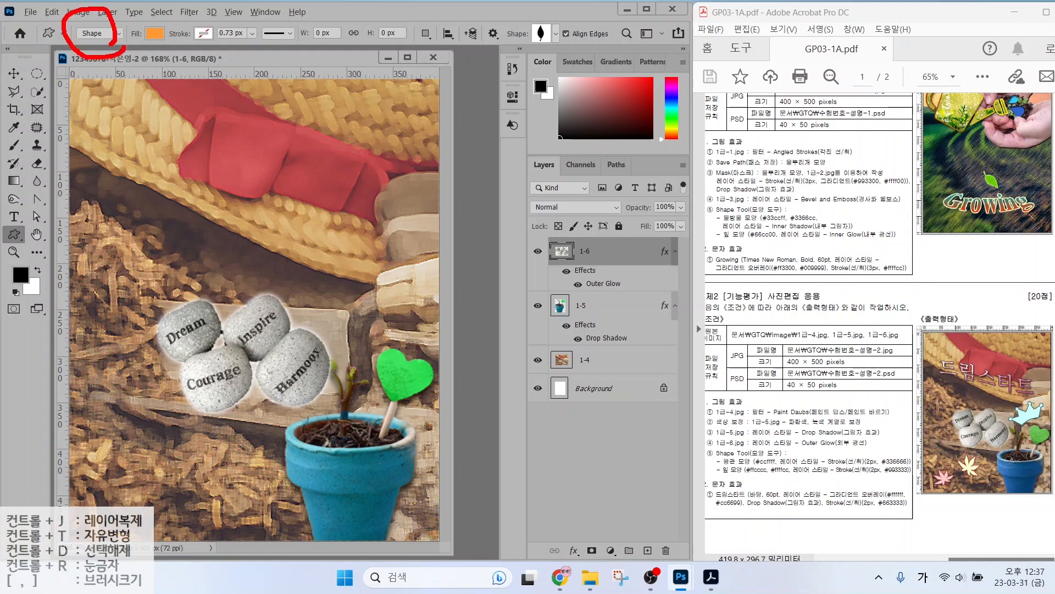
Draw the crown custom shape over the red hat.
{"action": "left_click_drag", "start_coordinate": [147, 85], "coordinate": [111, 43]}
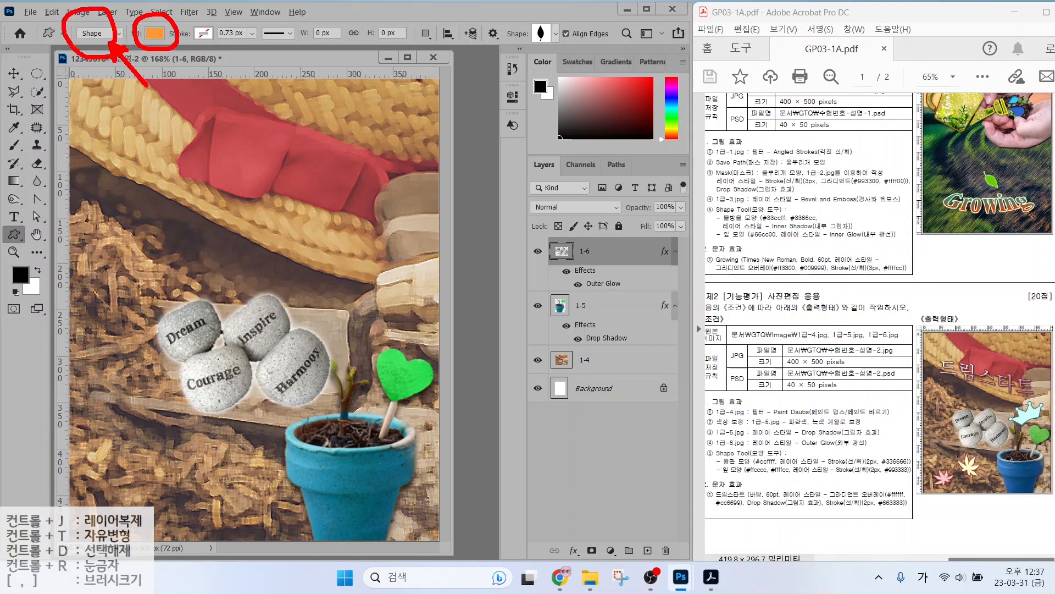
{"action": "left_click_drag", "start_coordinate": [195, 82], "coordinate": [168, 45]}
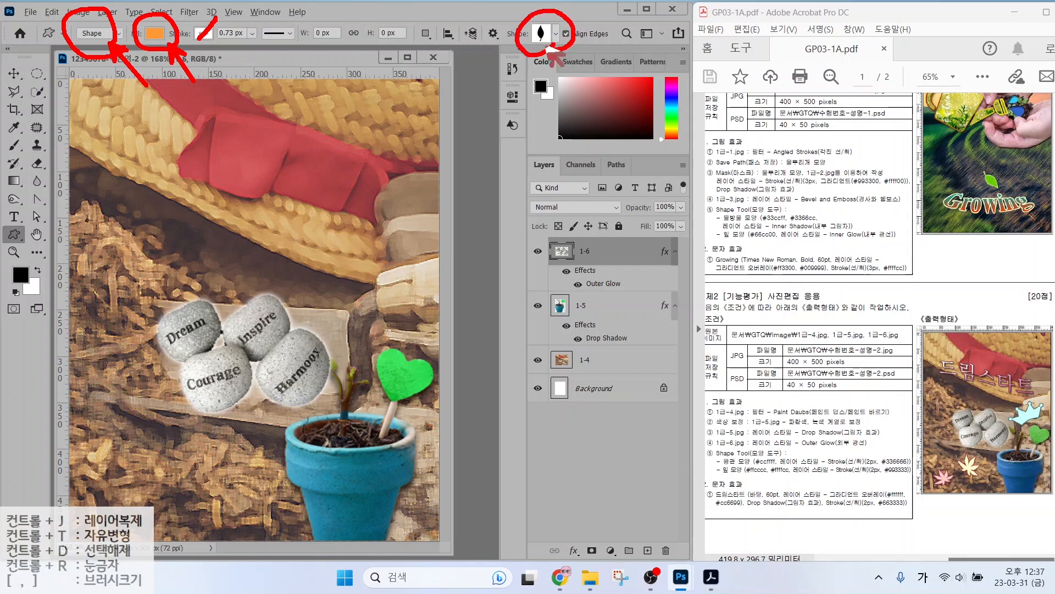
{"action": "left_click_drag", "start_coordinate": [563, 65], "coordinate": [583, 91]}
{"action": "key", "text": "Escape"}
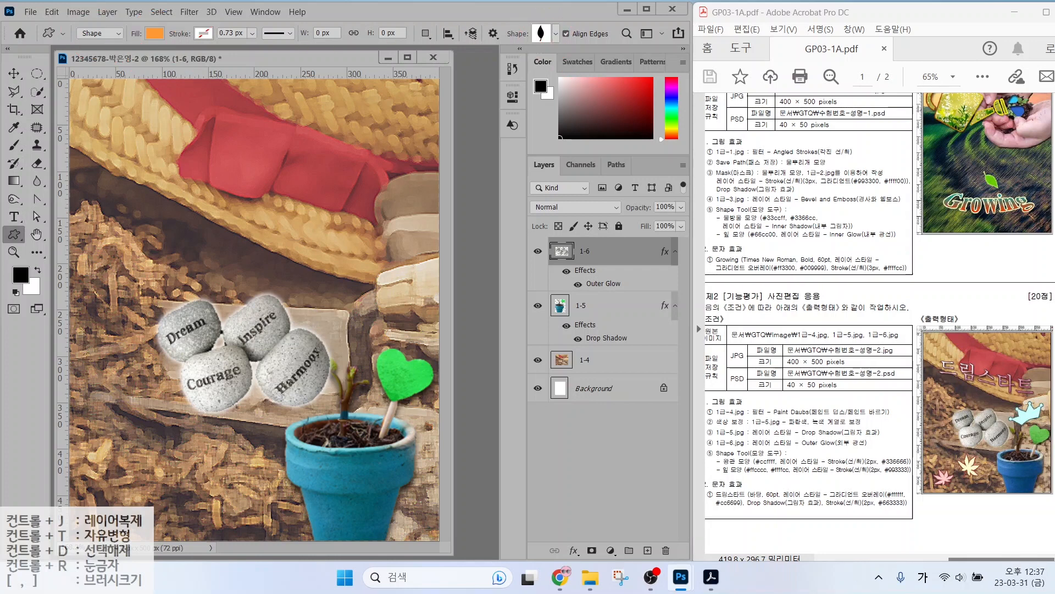
{"action": "left_click", "coordinate": [539, 35]}
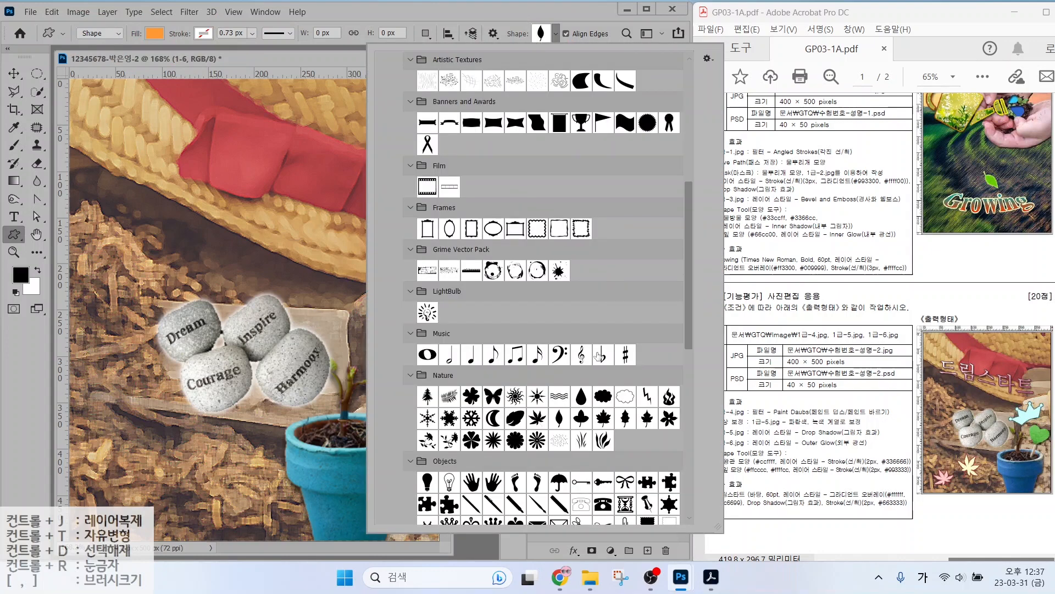
{"action": "scroll", "coordinate": [599, 356], "scroll_direction": "down", "scroll_amount": 5}
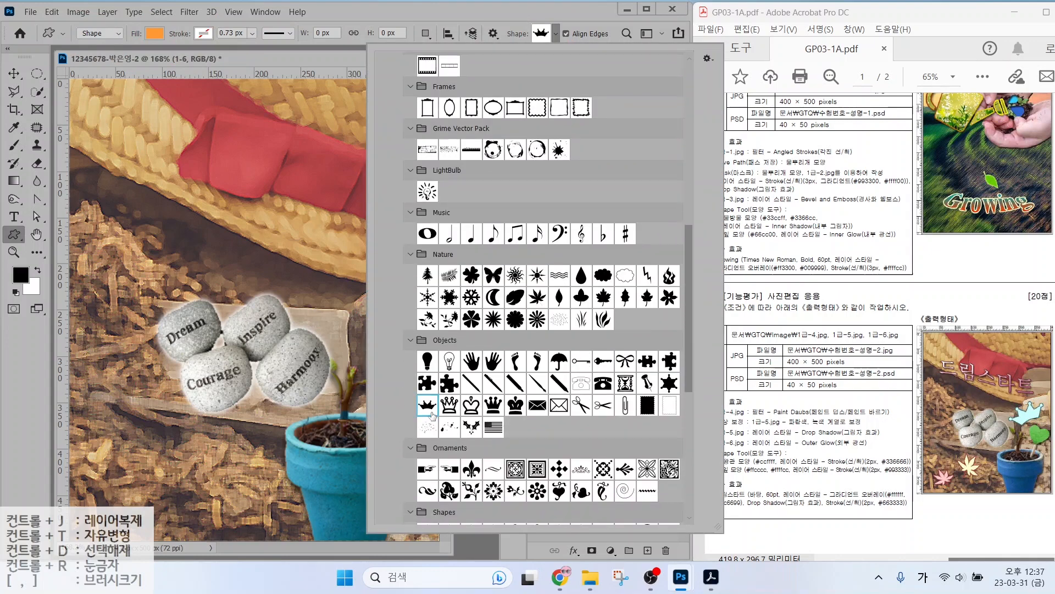
{"action": "left_click", "coordinate": [255, 162]}
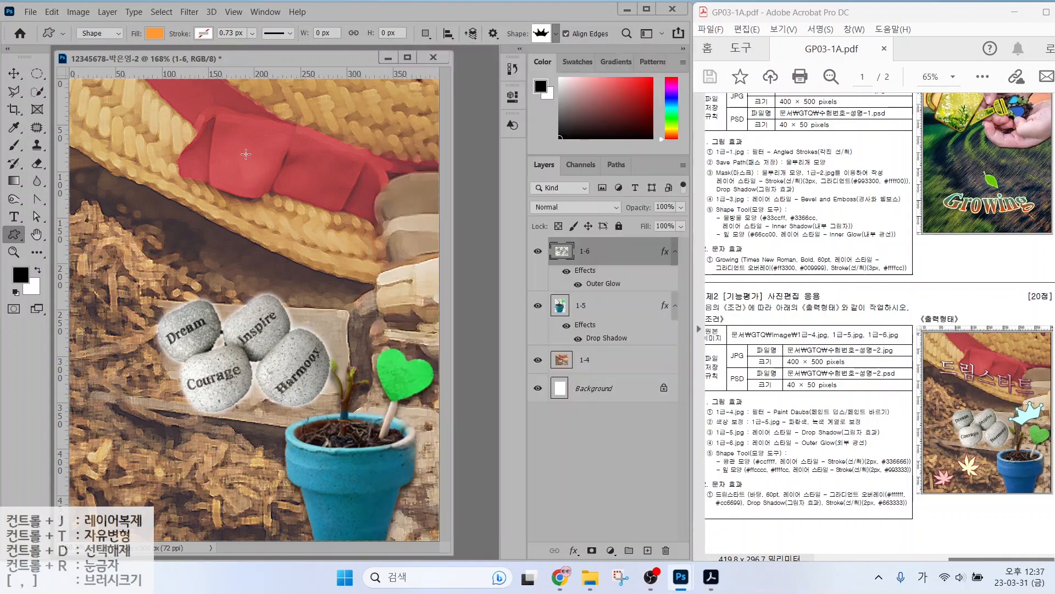
{"action": "left_click_drag", "start_coordinate": [245, 167], "coordinate": [354, 222]}
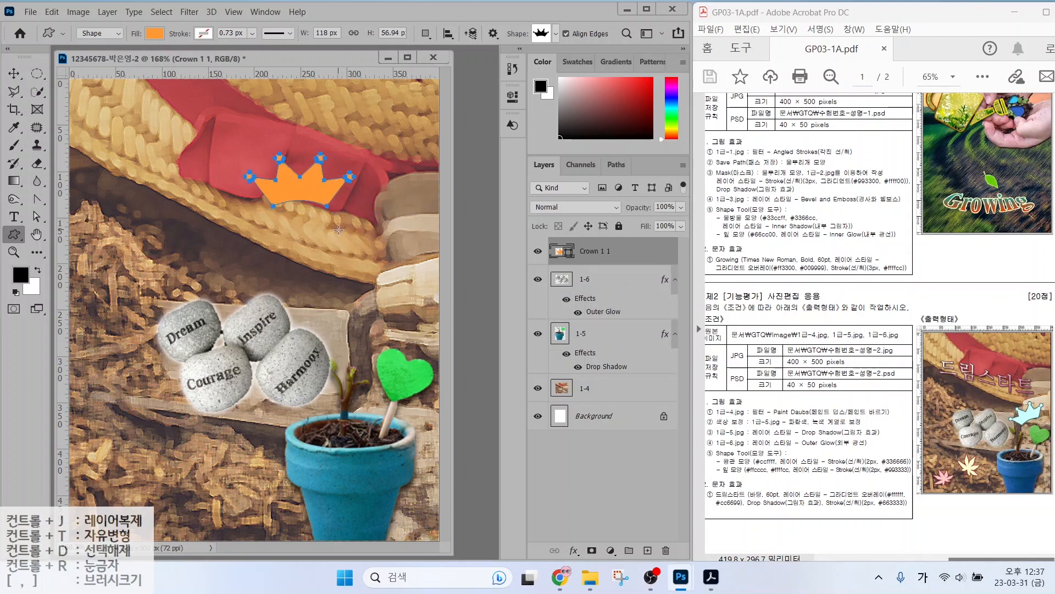
Fill the crown with ccffff and add a Stroke style in color 336666.
{"action": "double_click", "coordinate": [560, 253]}
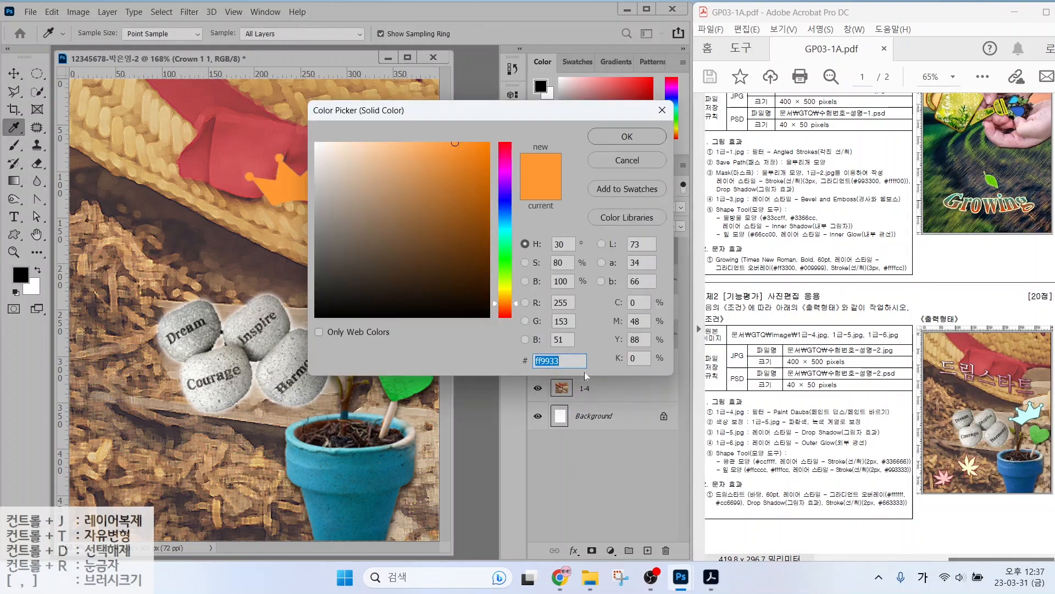
{"action": "type", "text": "ccfff"}
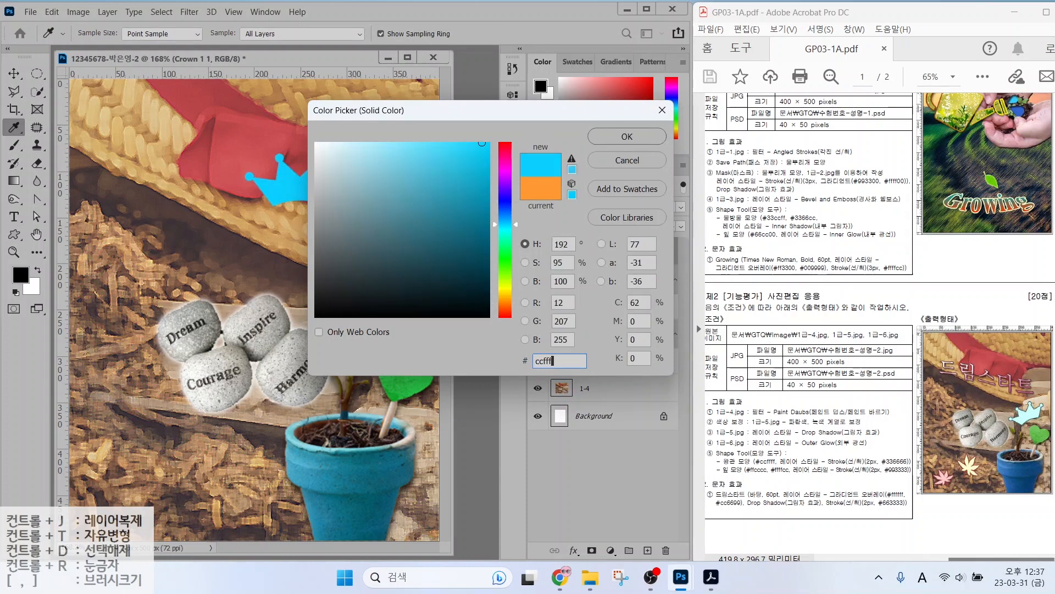
{"action": "type", "text": "f"}
{"action": "key", "text": "Return"}
{"action": "left_click", "coordinate": [574, 550]}
{"action": "left_click", "coordinate": [583, 446]}
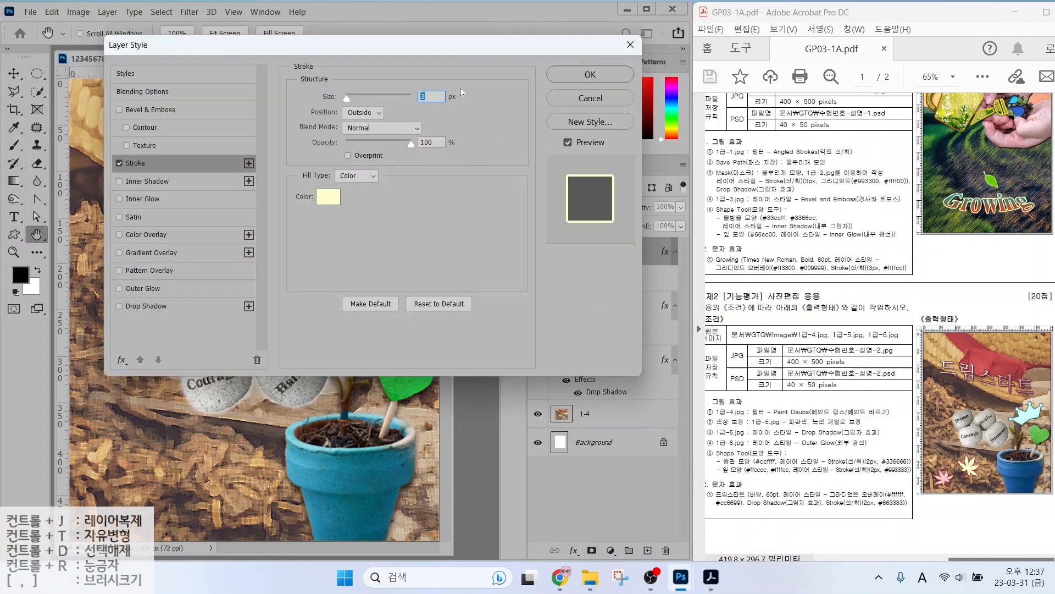
{"action": "left_click", "coordinate": [328, 196]}
{"action": "type", "text": "336666"}
{"action": "key", "text": "Return"}
{"action": "key", "text": "Return"}
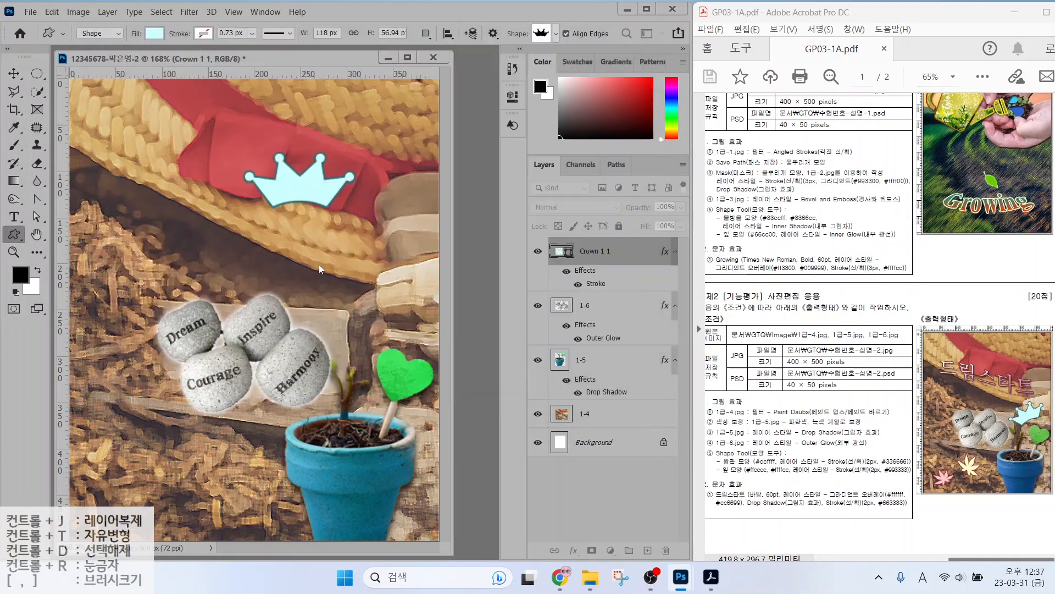
Rotate the crown about -47°, resize it to about 92%, and place it beside the heart.
{"action": "key", "text": "ctrl+t"}
{"action": "left_click_drag", "start_coordinate": [360, 139], "coordinate": [309, 132]}
{"action": "left_click_drag", "start_coordinate": [299, 203], "coordinate": [376, 341]}
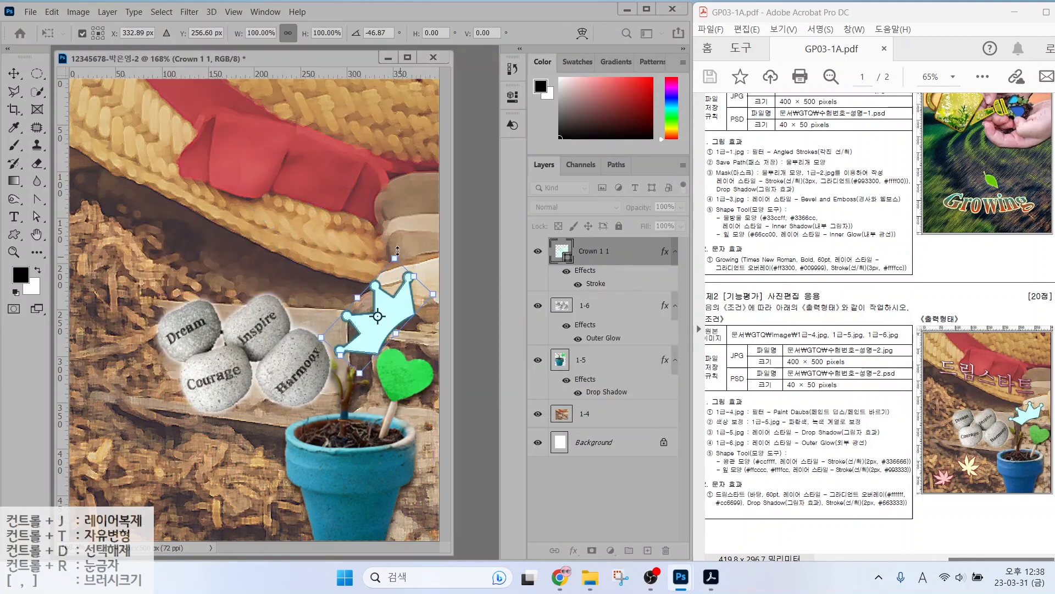
{"action": "left_click_drag", "start_coordinate": [396, 259], "coordinate": [404, 294]}
{"action": "left_click_drag", "start_coordinate": [395, 333], "coordinate": [401, 318]}
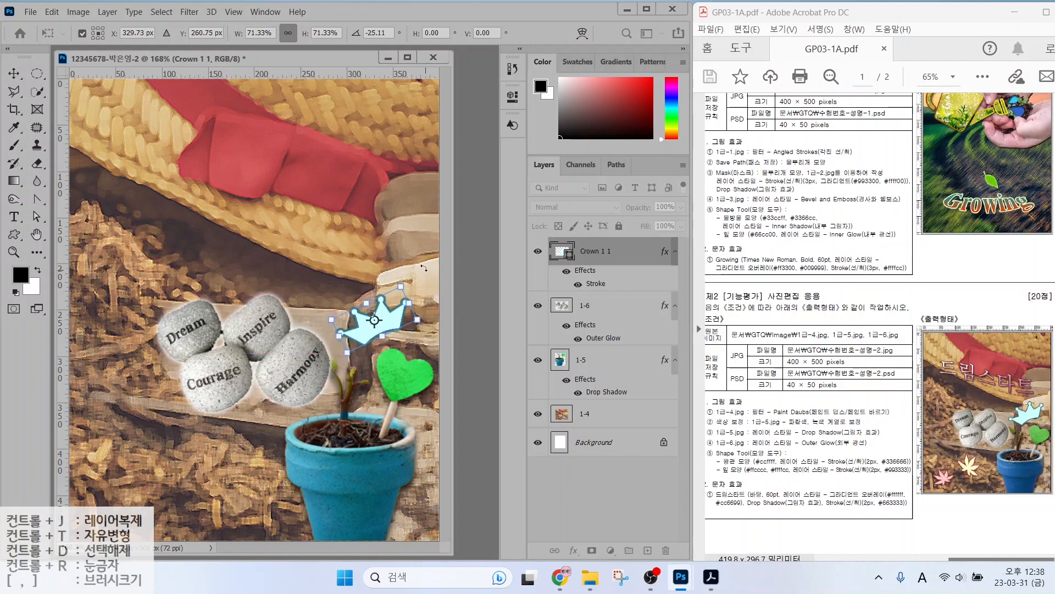
{"action": "left_click_drag", "start_coordinate": [331, 319], "coordinate": [322, 319]}
{"action": "left_click_drag", "start_coordinate": [399, 282], "coordinate": [409, 271]}
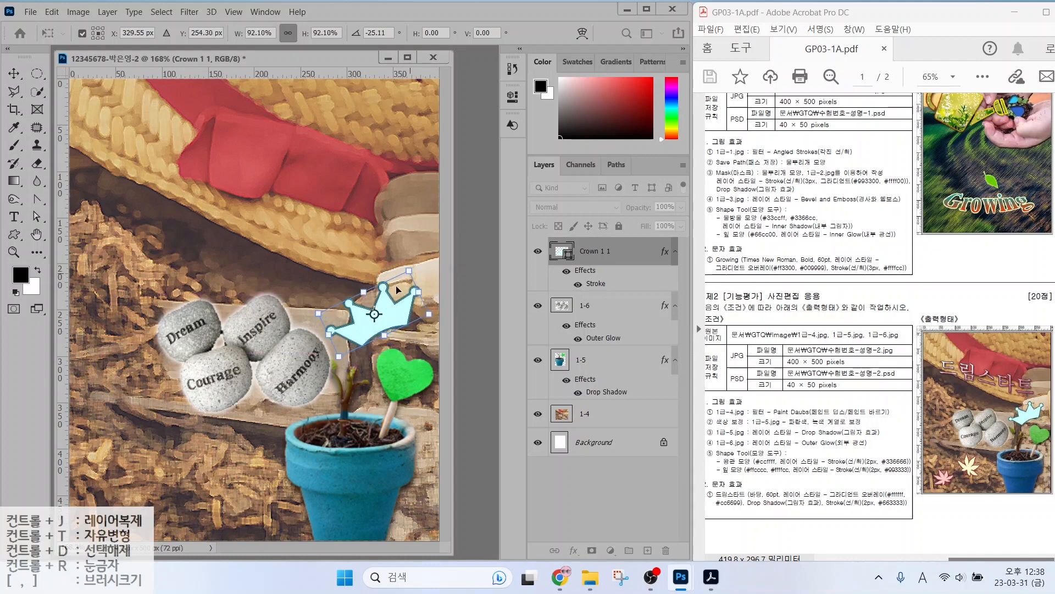
{"action": "key", "text": "Return"}
{"action": "left_click", "coordinate": [556, 34]}
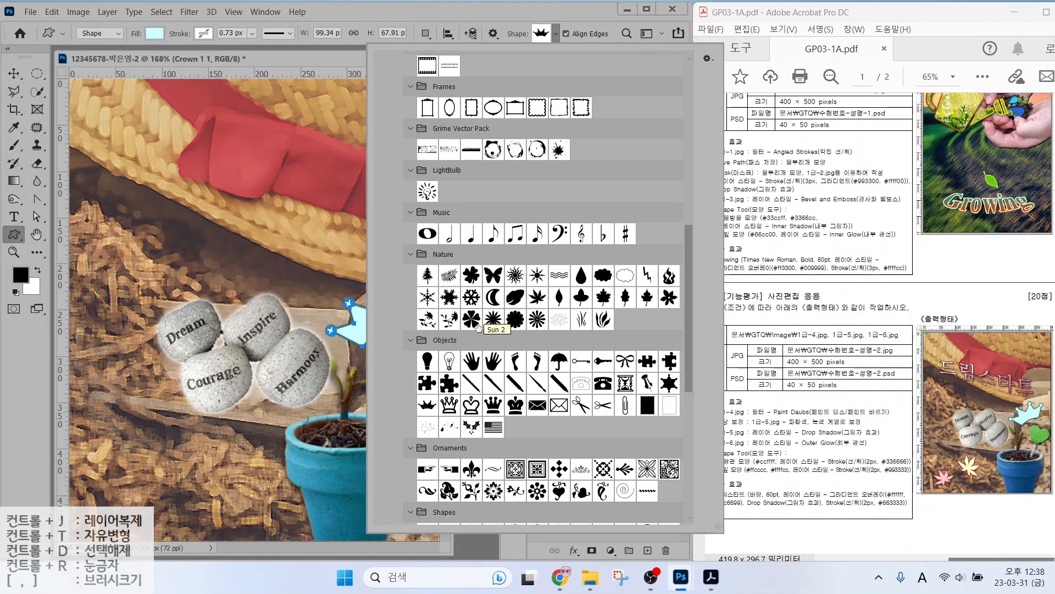
Draw a maple leaf at the lower left and fill it with ffcccc.
{"action": "left_click", "coordinate": [537, 297]}
{"action": "left_click_drag", "start_coordinate": [106, 414], "coordinate": [182, 482]}
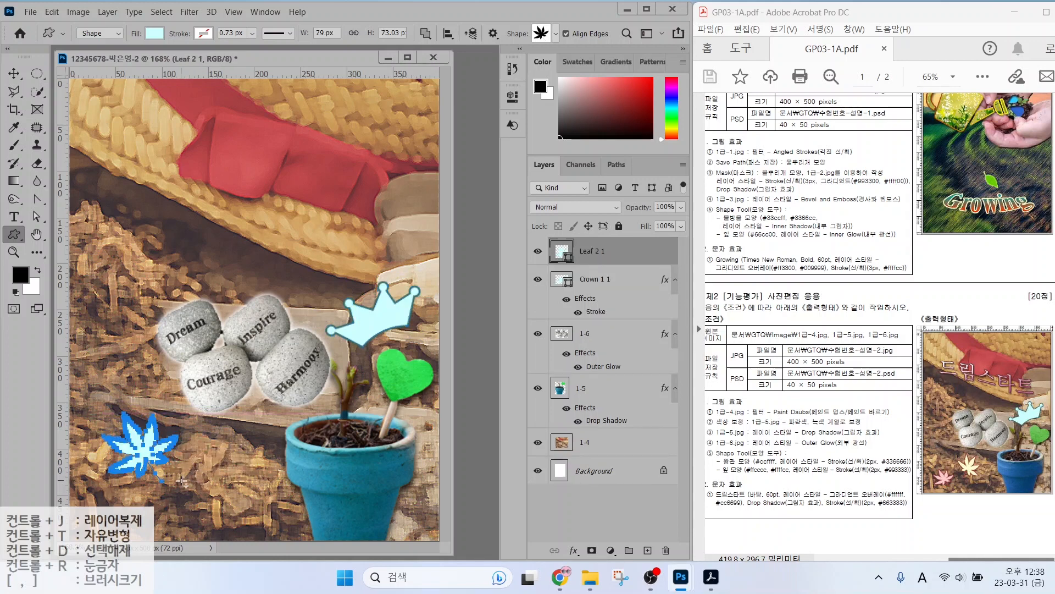
{"action": "double_click", "coordinate": [559, 252]}
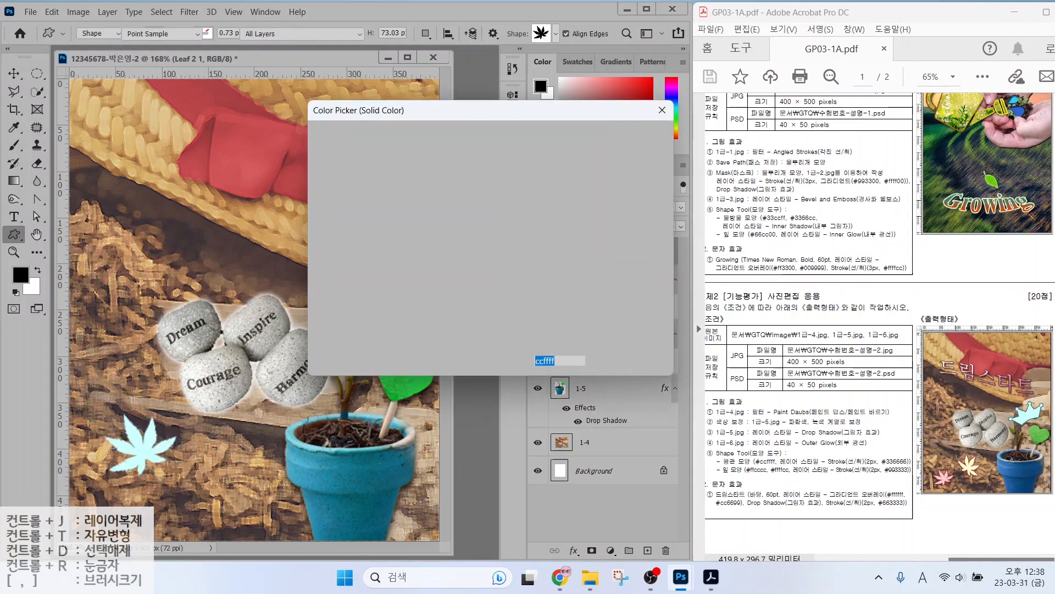
{"action": "type", "text": "ffcccc"}
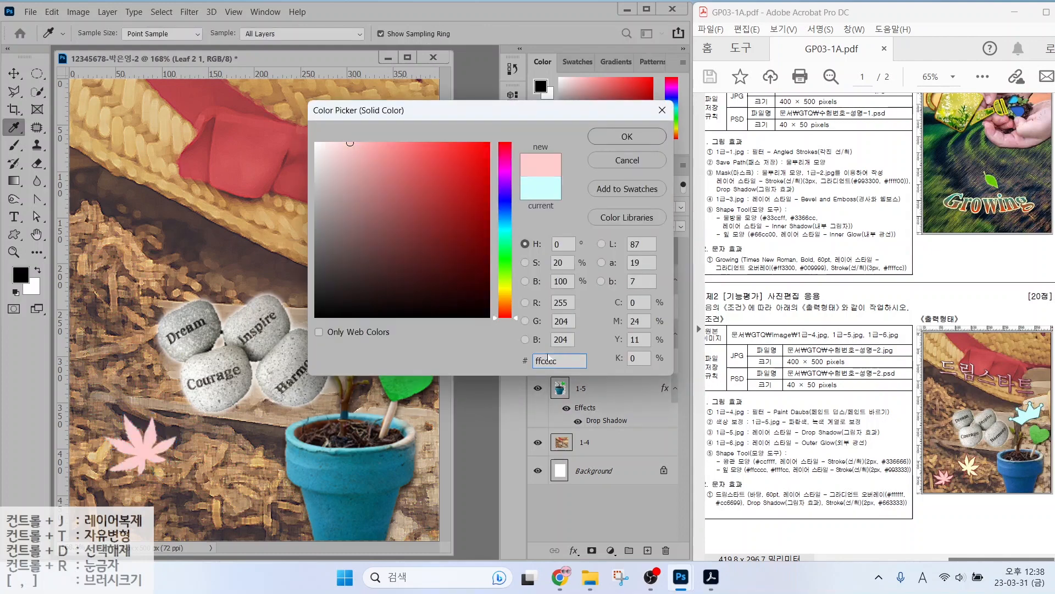
{"action": "key", "text": "Return"}
Give the leaf a 993333 Stroke style and shrink it to about 72%.
{"action": "left_click", "coordinate": [574, 550]}
{"action": "left_click", "coordinate": [594, 451]}
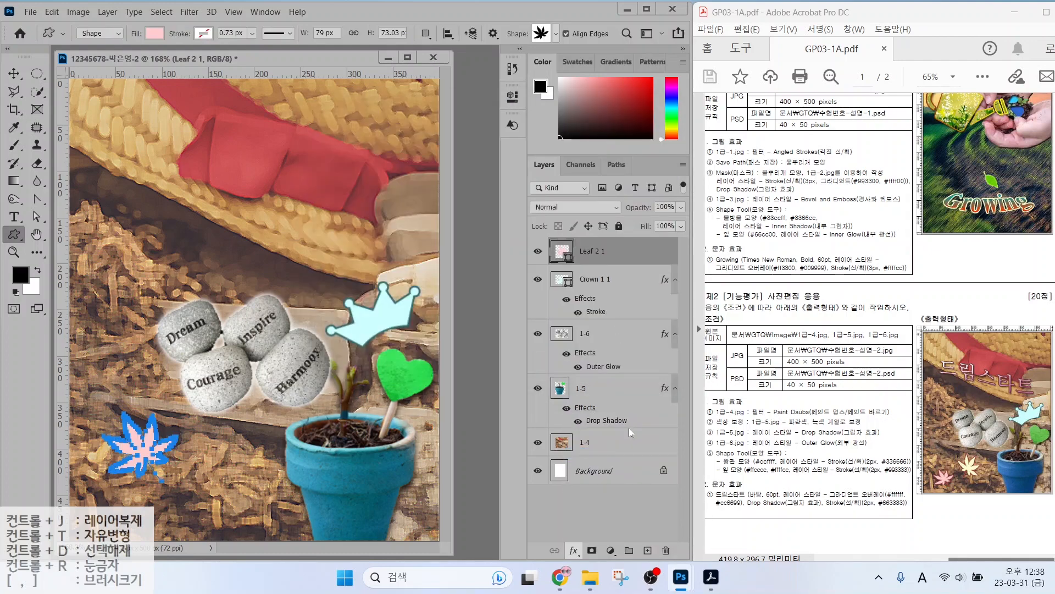
{"action": "left_click", "coordinate": [328, 197]}
{"action": "type", "text": "993333"}
{"action": "key", "text": "Return"}
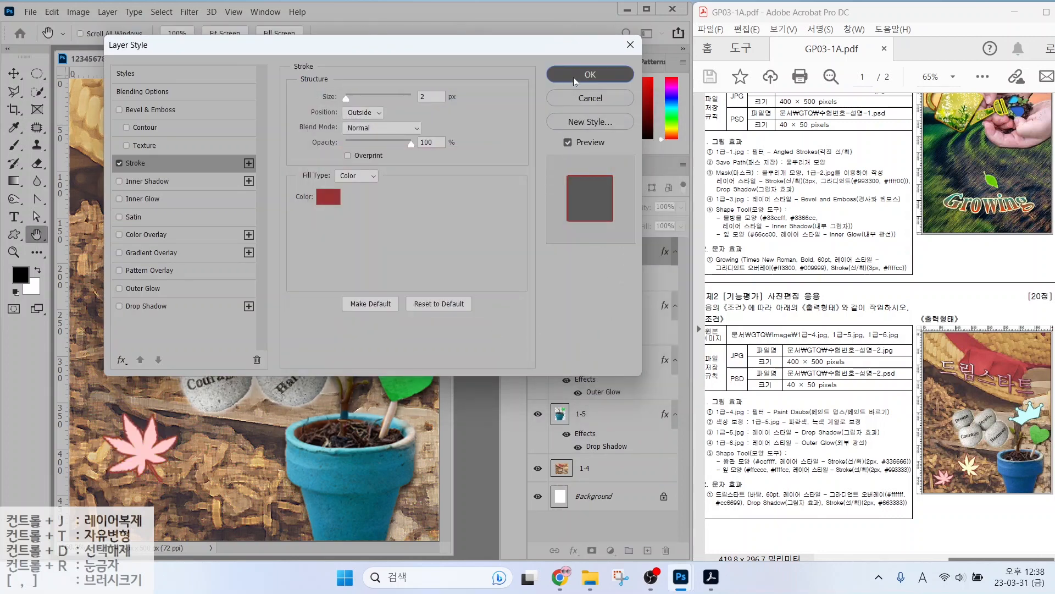
{"action": "key", "text": "Return"}
{"action": "key", "text": "ctrl+t"}
{"action": "left_click_drag", "start_coordinate": [175, 413], "coordinate": [137, 490]}
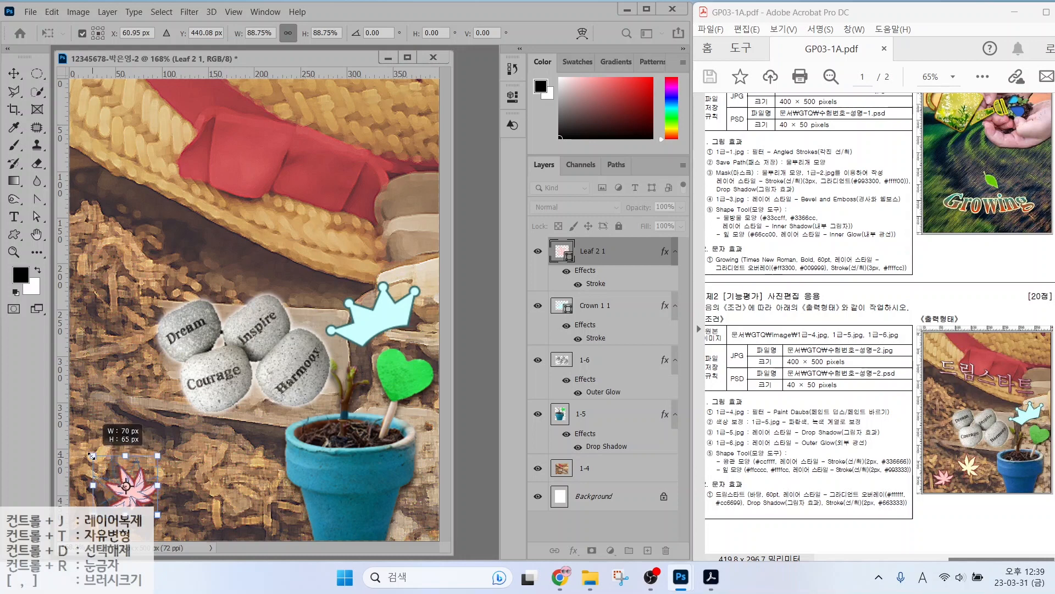
{"action": "key", "text": "Return"}
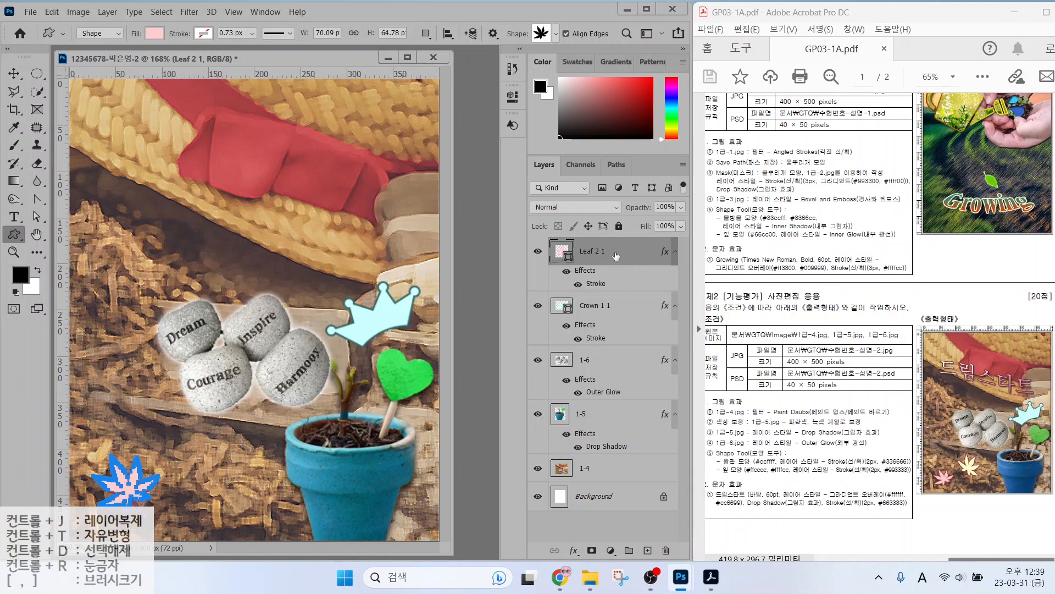
Duplicate the leaf, move the copy right, rotate it about 49°, and fill it ffffcc.
{"action": "key", "text": "ctrl+j"}
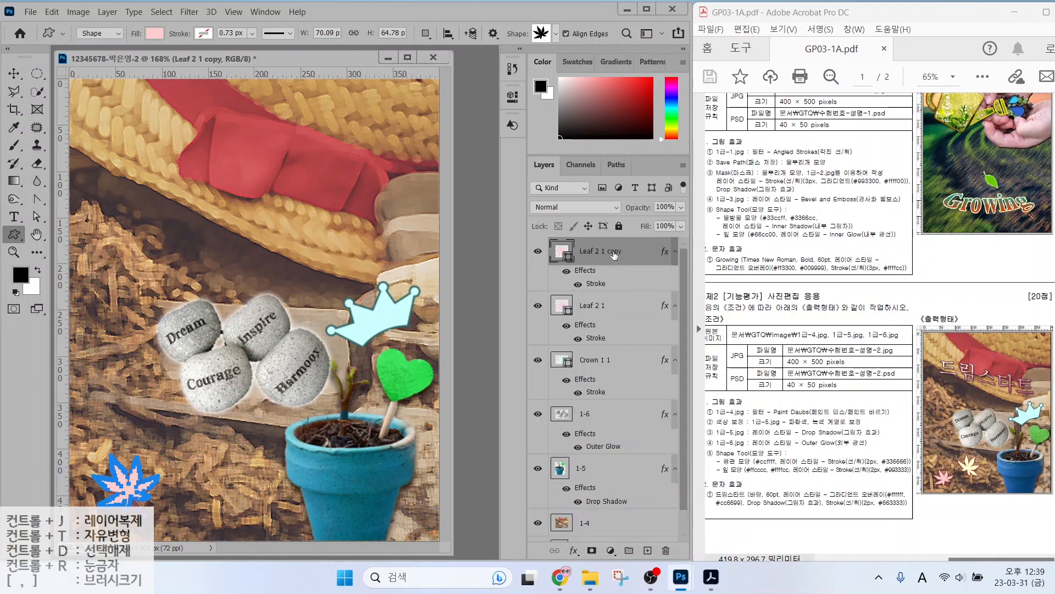
{"action": "left_click", "coordinate": [18, 76]}
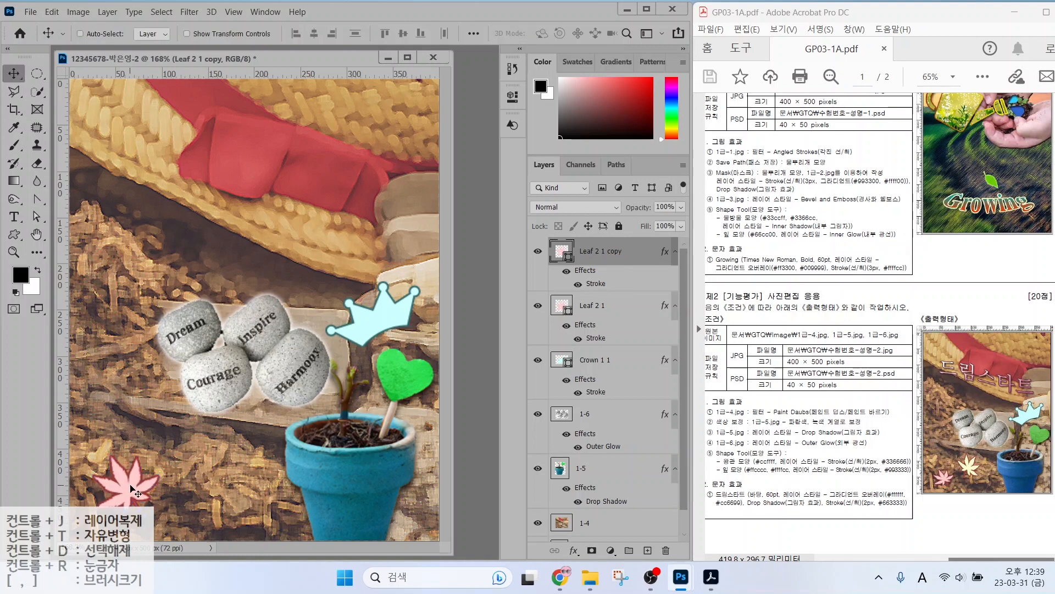
{"action": "left_click_drag", "start_coordinate": [131, 486], "coordinate": [221, 479]}
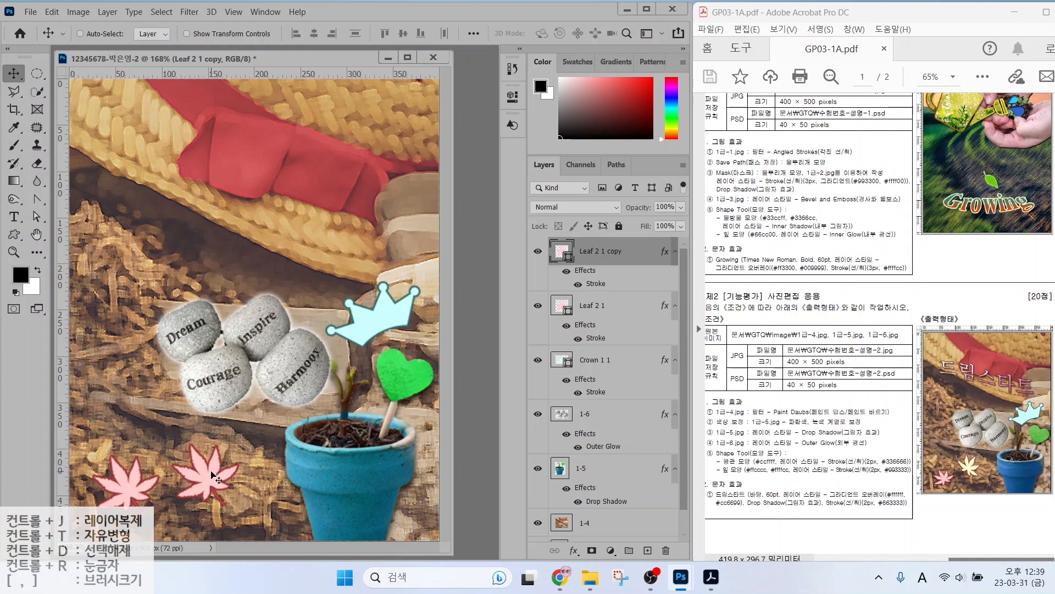
{"action": "key", "text": "ctrl"}
{"action": "key", "text": "ctrl+t"}
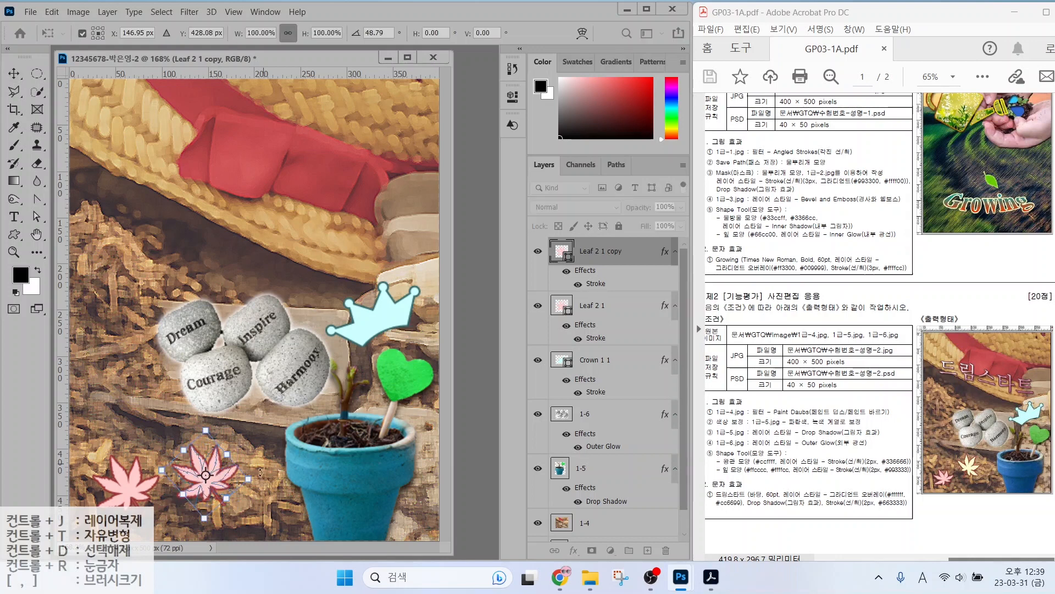
{"action": "left_click_drag", "start_coordinate": [239, 423], "coordinate": [277, 473]}
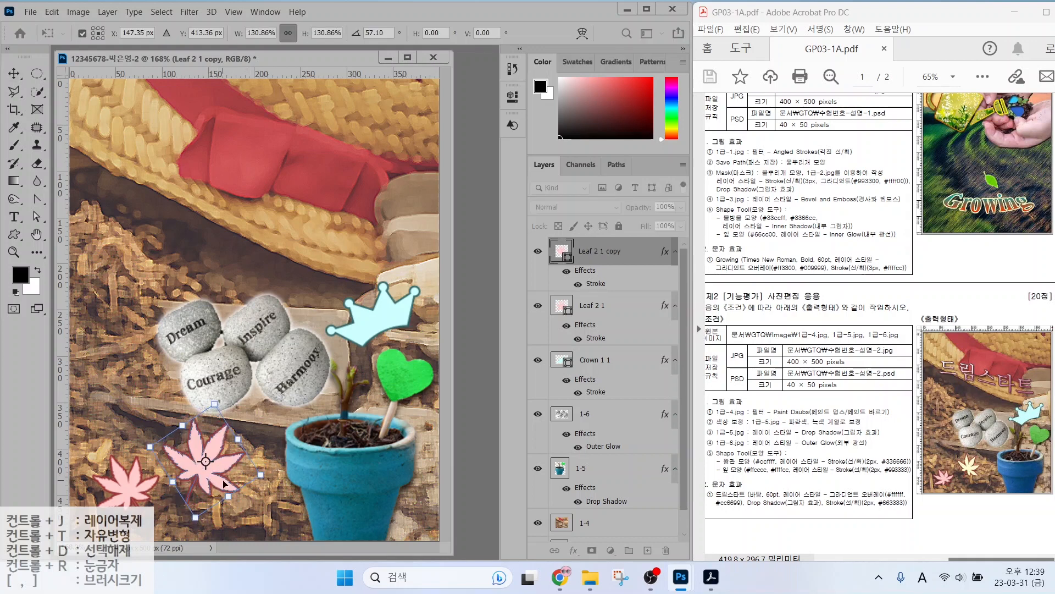
{"action": "key", "text": "Return"}
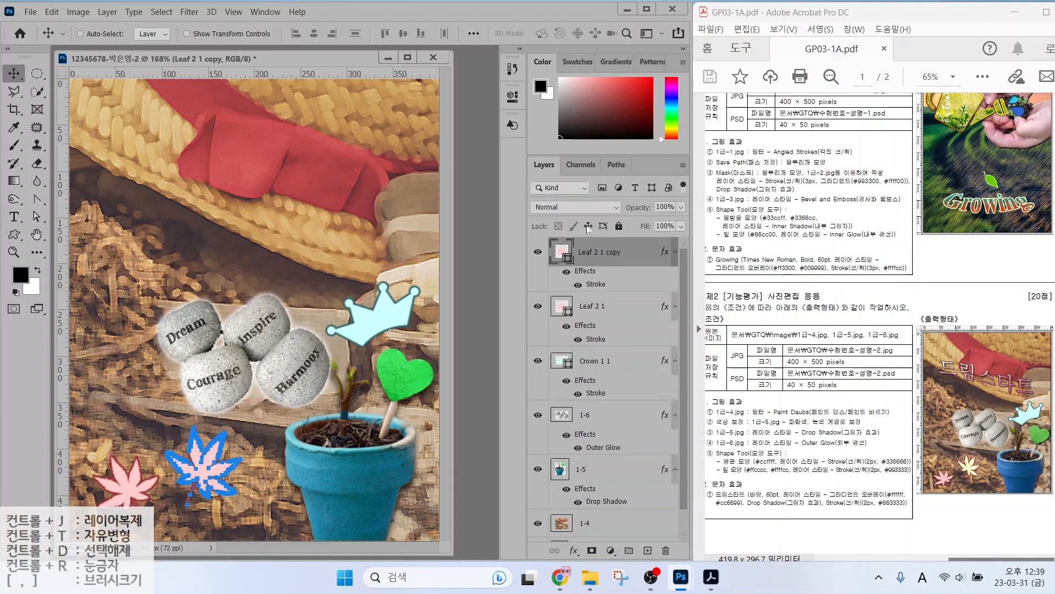
{"action": "double_click", "coordinate": [559, 252]}
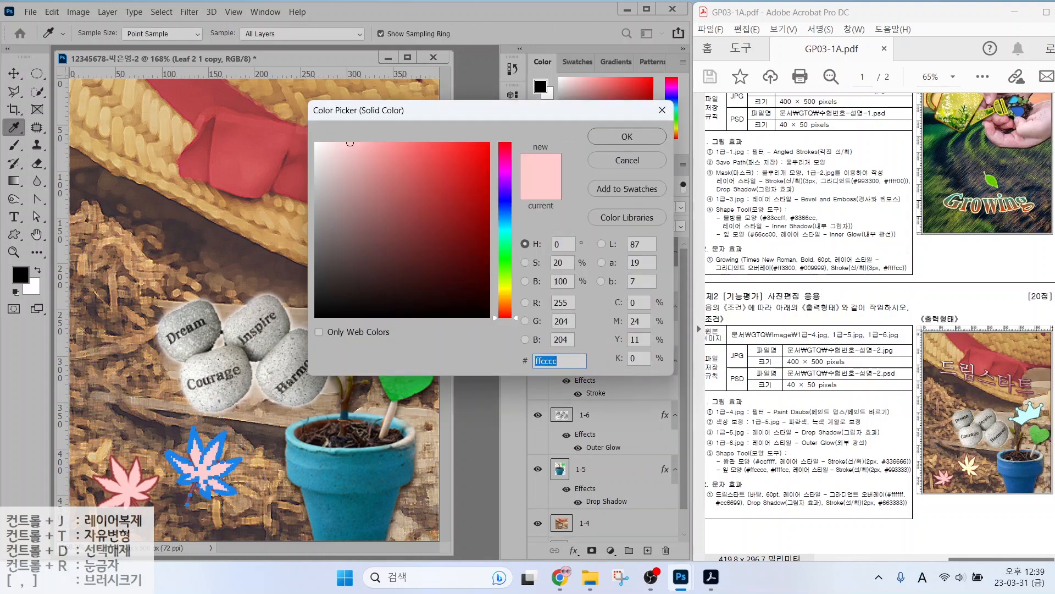
{"action": "type", "text": "ffffcc"}
{"action": "key", "text": "Return"}
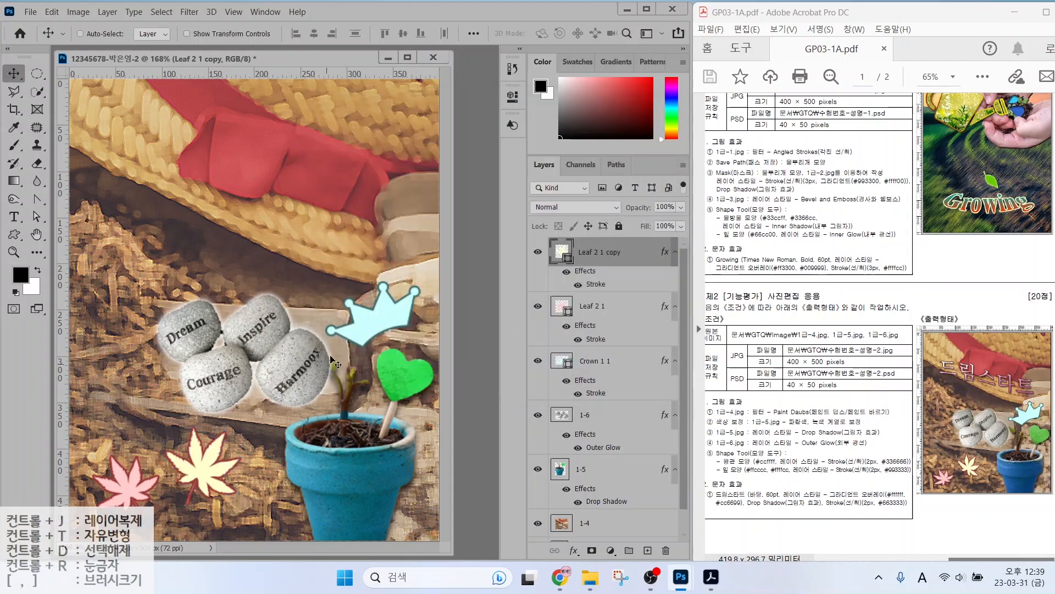
Type the title 드림스타트 near the top in the Batang font.
{"action": "left_click", "coordinate": [14, 216]}
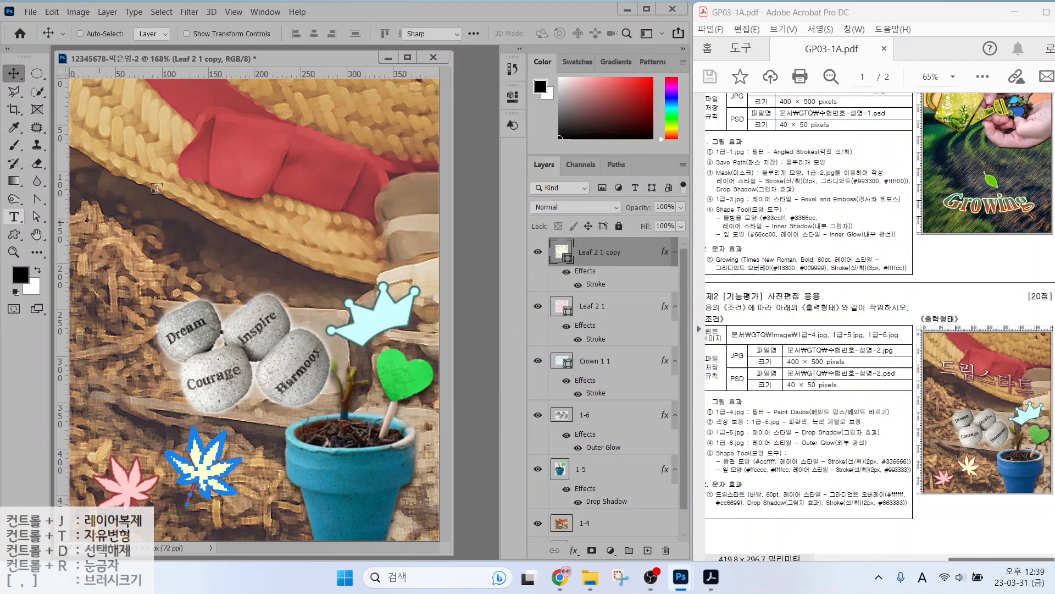
{"action": "left_click", "coordinate": [110, 186]}
{"action": "type", "text": "드림스타트"}
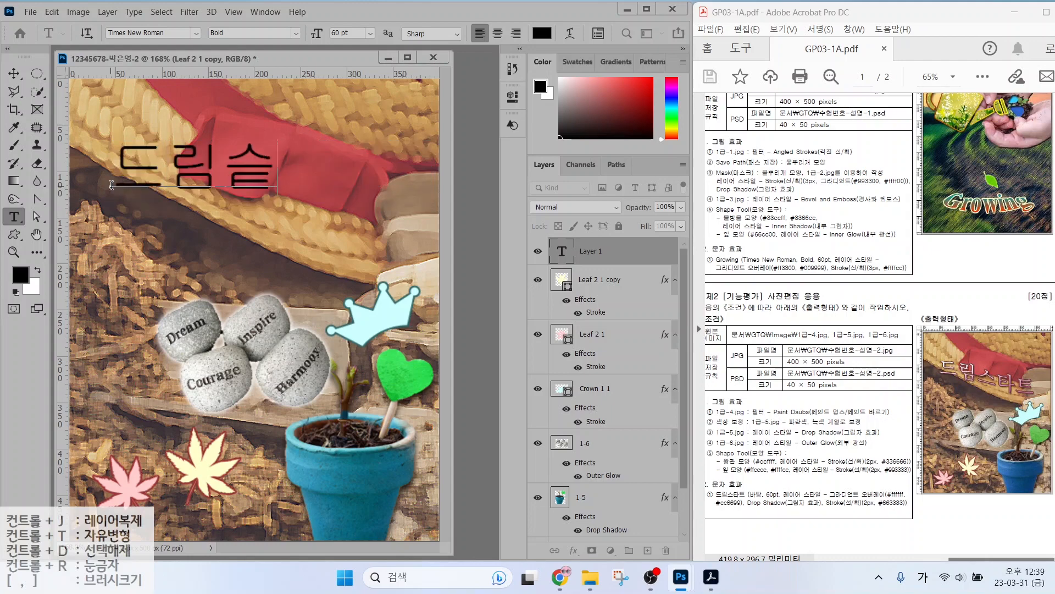
{"action": "left_click", "coordinate": [144, 32]}
{"action": "left_click", "coordinate": [157, 139]}
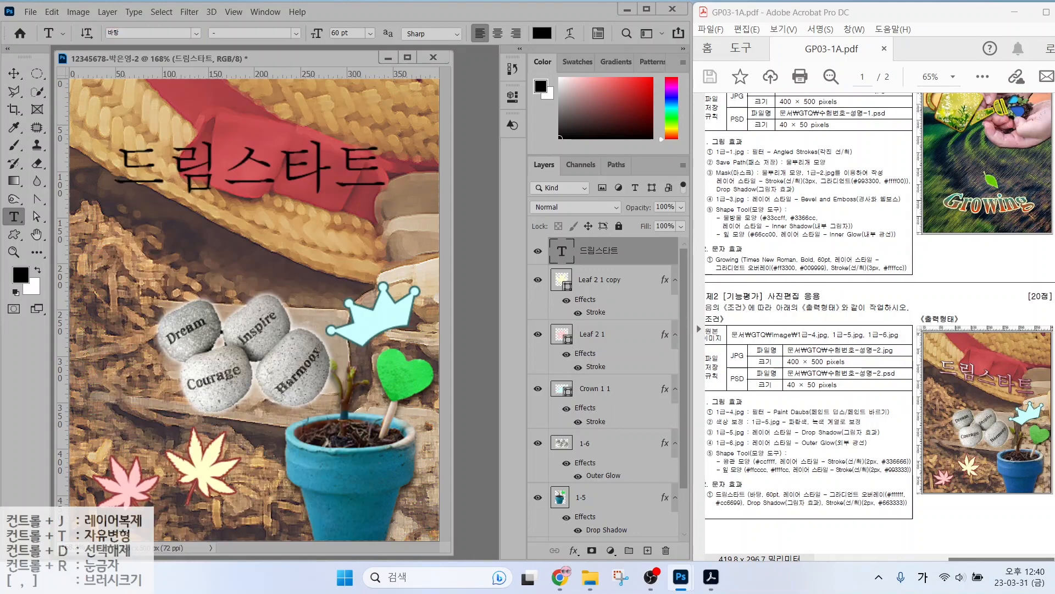
Add a white-to-cc6699 Gradient Overlay to the title.
{"action": "left_click", "coordinate": [573, 550]}
{"action": "left_click", "coordinate": [584, 509]}
{"action": "left_click", "coordinate": [379, 130]}
{"action": "double_click", "coordinate": [321, 354]}
{"action": "type", "text": "ffffff"}
{"action": "left_click", "coordinate": [632, 135]}
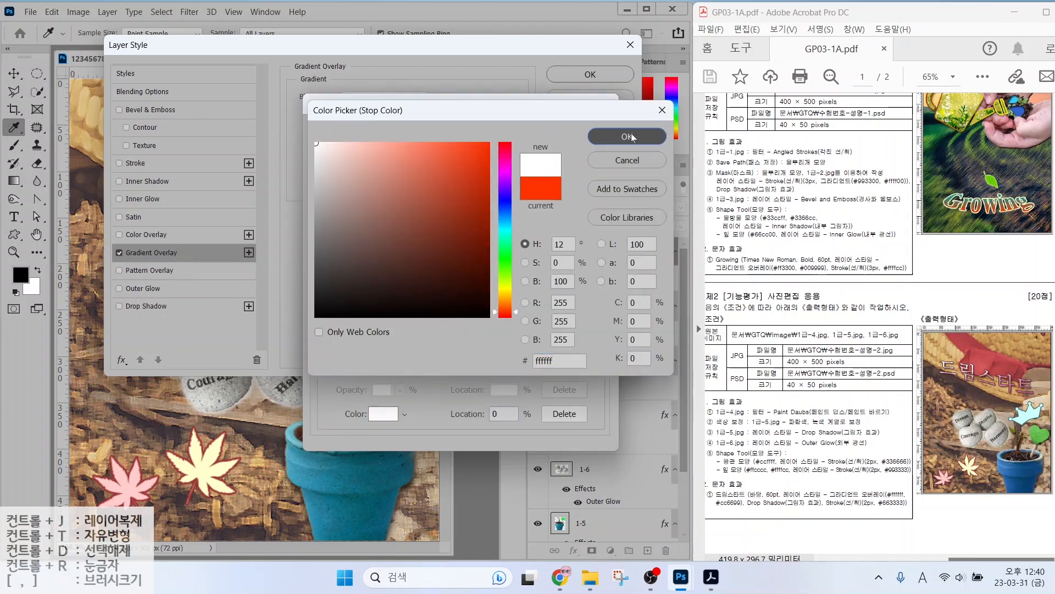
{"action": "double_click", "coordinate": [598, 356]}
{"action": "type", "text": "cc6699"}
{"action": "key", "text": "Return"}
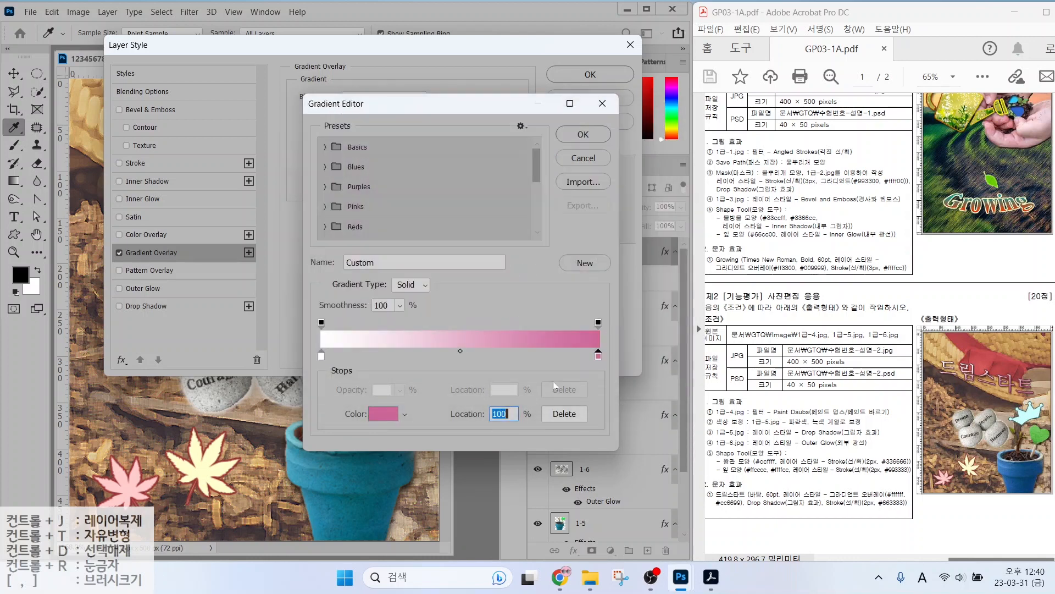
{"action": "key", "text": "Return"}
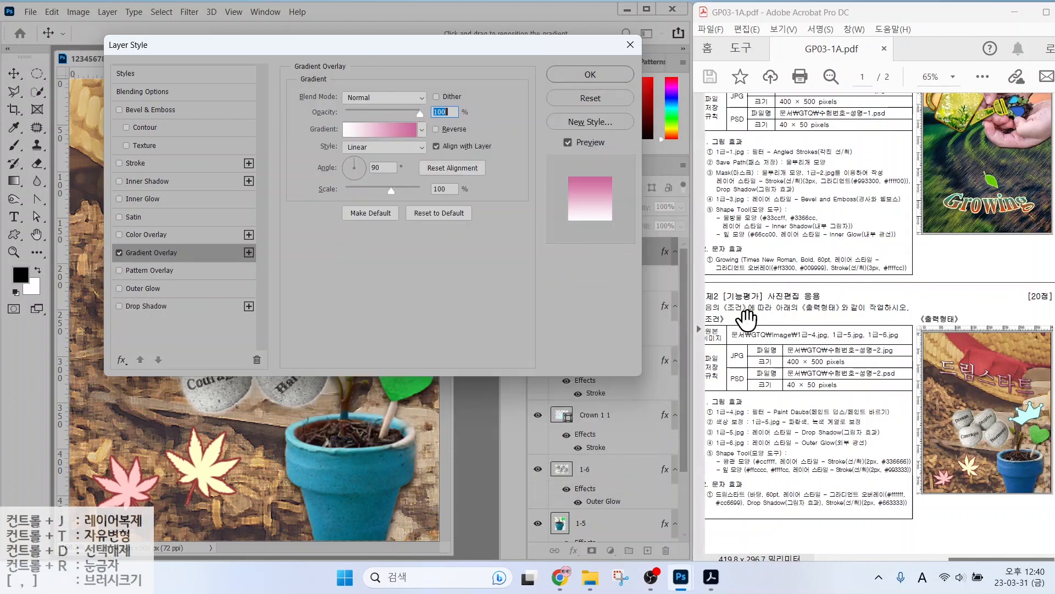
Change the title's Stroke colour to 663333 and accept the layer styles.
{"action": "key", "text": "ctrl+2"}
{"action": "left_click_drag", "start_coordinate": [946, 356], "coordinate": [897, 307]}
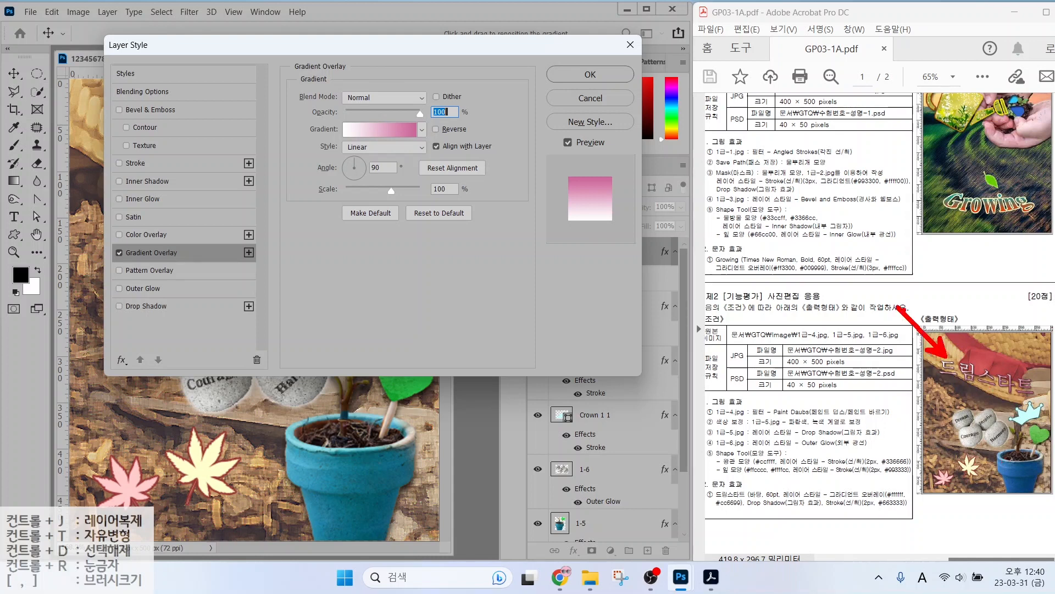
{"action": "left_click_drag", "start_coordinate": [1022, 366], "coordinate": [1054, 343]}
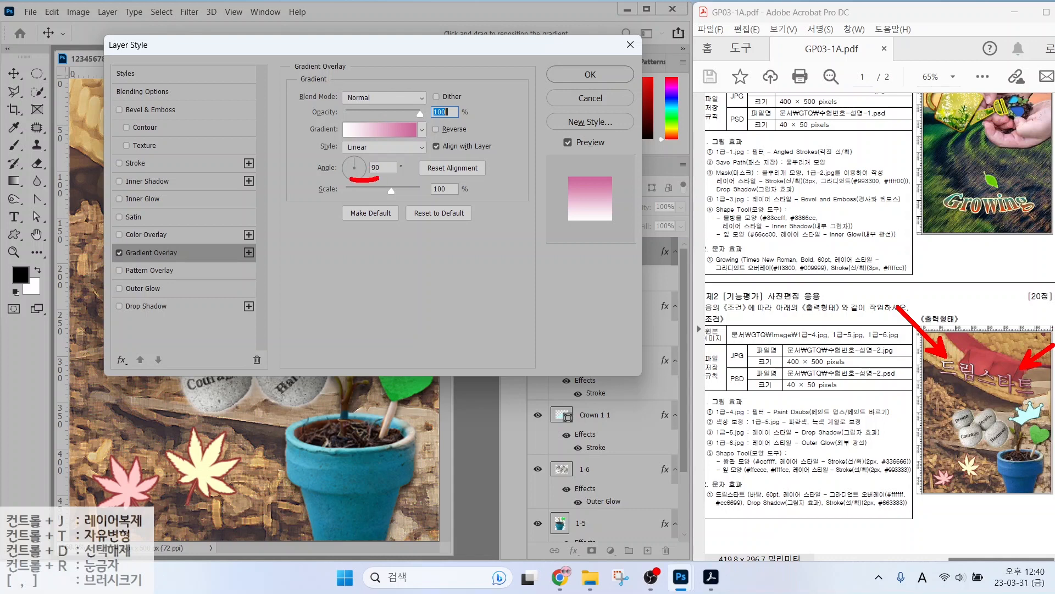
{"action": "left_click_drag", "start_coordinate": [354, 144], "coordinate": [380, 161]}
{"action": "key", "text": "Escape"}
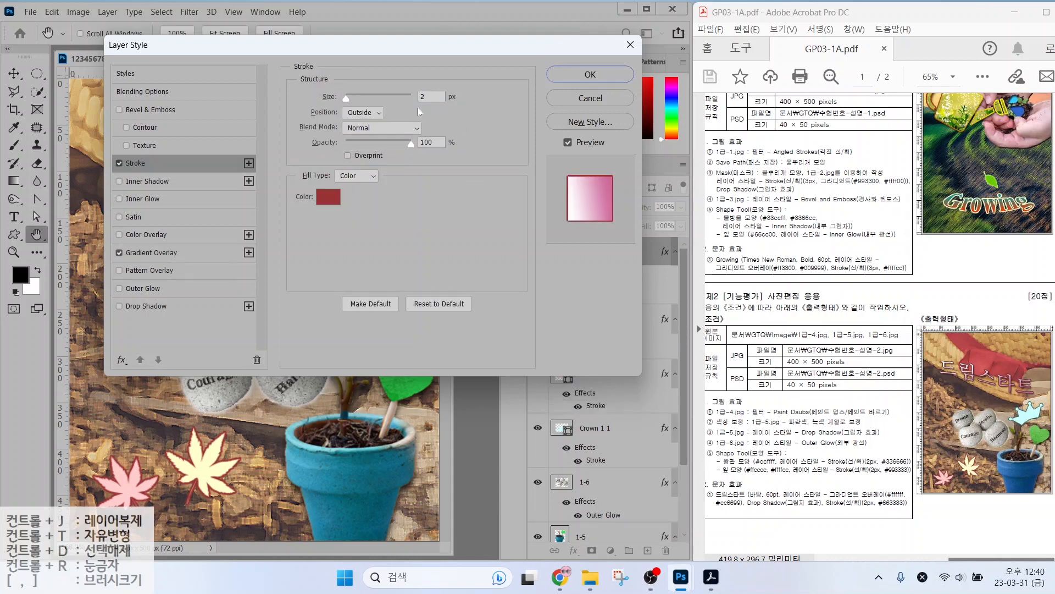
{"action": "left_click", "coordinate": [325, 206]}
{"action": "type", "text": "663333"}
{"action": "key", "text": "Return"}
{"action": "left_click", "coordinate": [572, 75]}
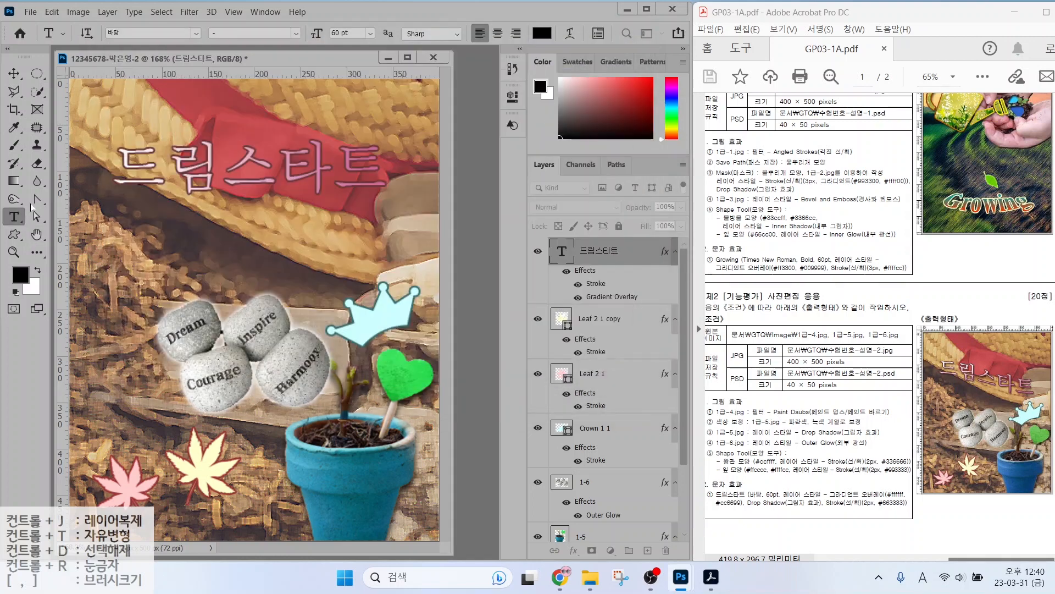
{"action": "left_click", "coordinate": [14, 75]}
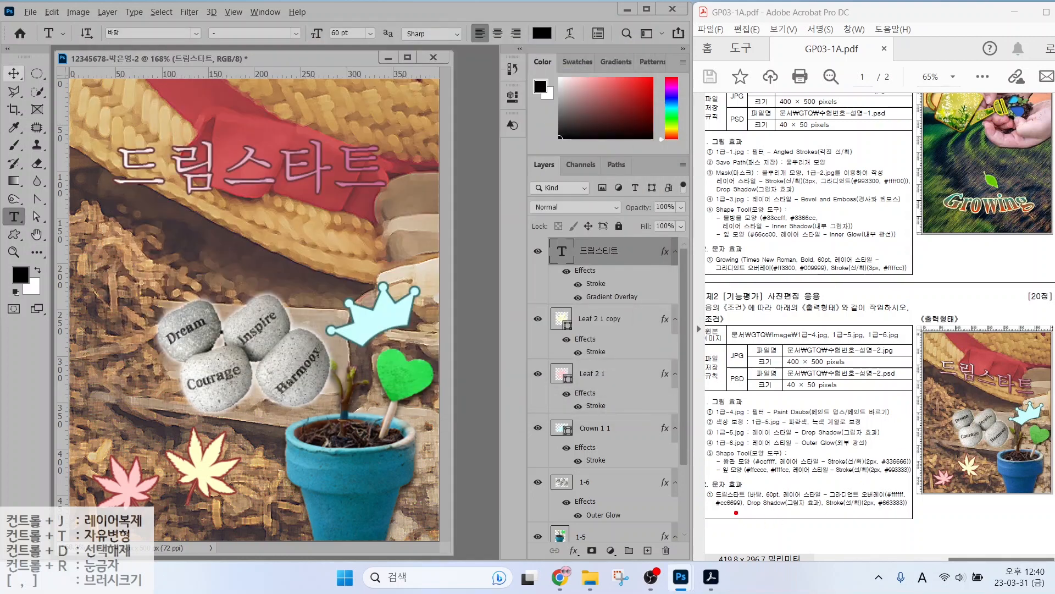
{"action": "left_click_drag", "start_coordinate": [736, 512], "coordinate": [915, 512]}
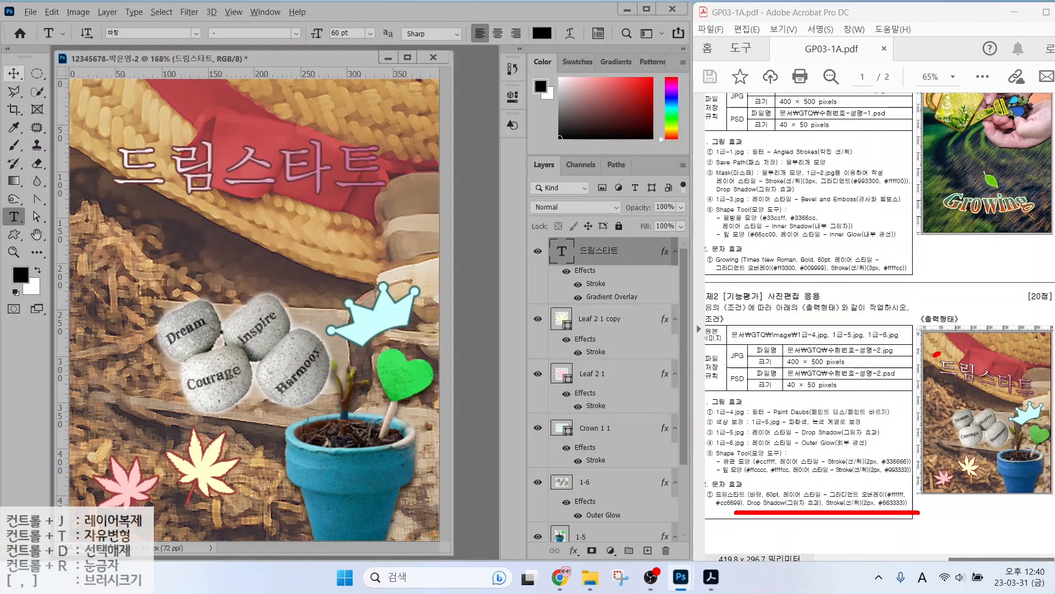
{"action": "mouse_move", "coordinate": [935, 355]}
{"action": "left_mouse_down"}
{"action": "mouse_move", "coordinate": [979, 354]}
{"action": "mouse_move", "coordinate": [1021, 375]}
{"action": "left_mouse_up"}
{"action": "key", "text": "Escape"}
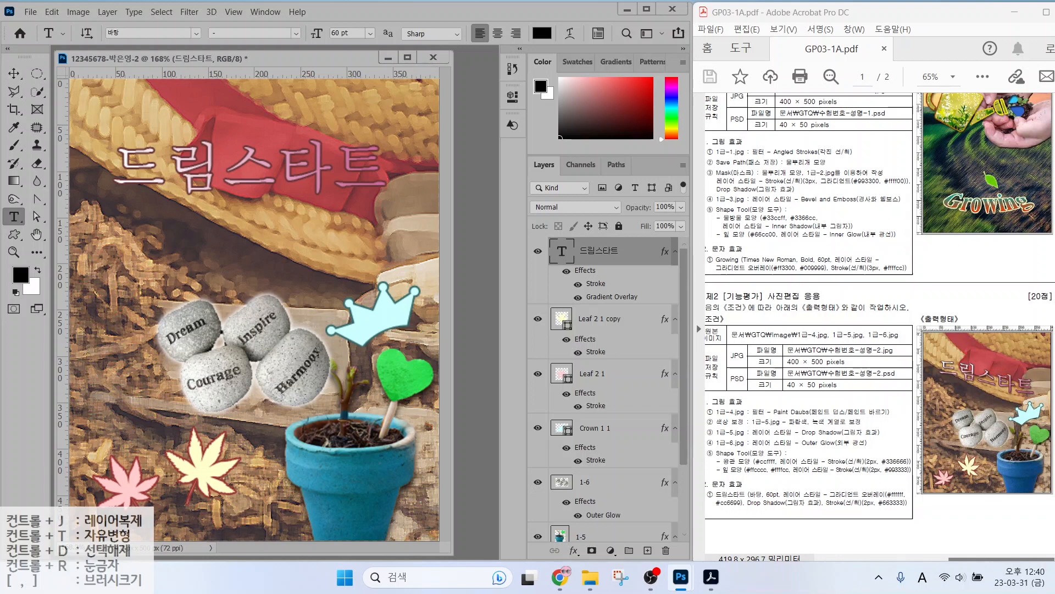
Set the title's warp style to Rise after trying Flag.
{"action": "left_click", "coordinate": [571, 35]}
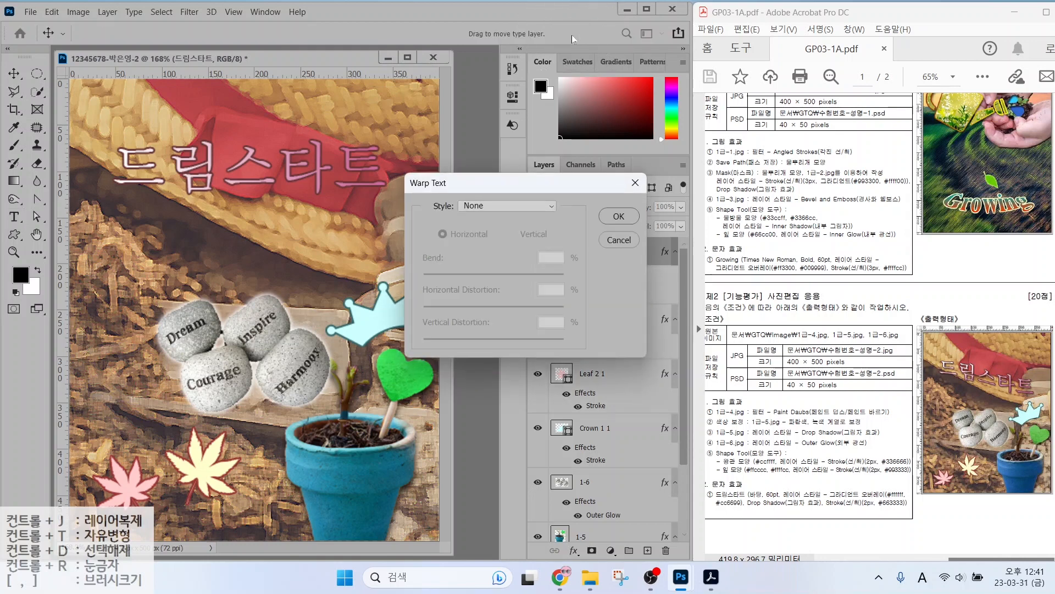
{"action": "left_click", "coordinate": [494, 208]}
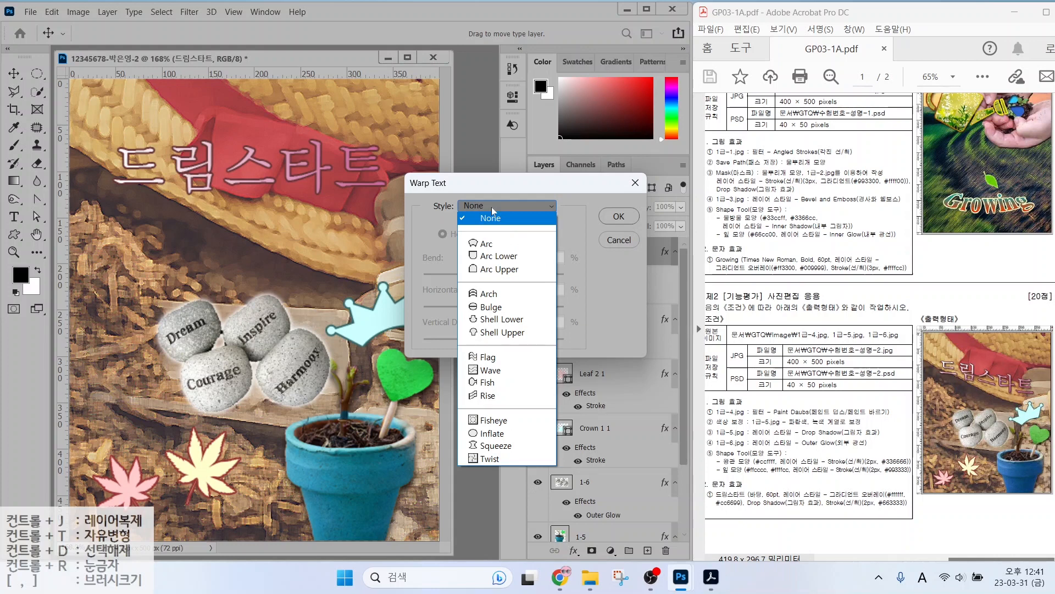
{"action": "key", "text": "alt"}
{"action": "mouse_move", "coordinate": [939, 382]}
{"action": "left_mouse_down"}
{"action": "mouse_move", "coordinate": [954, 374]}
{"action": "mouse_move", "coordinate": [1054, 408]}
{"action": "left_mouse_up"}
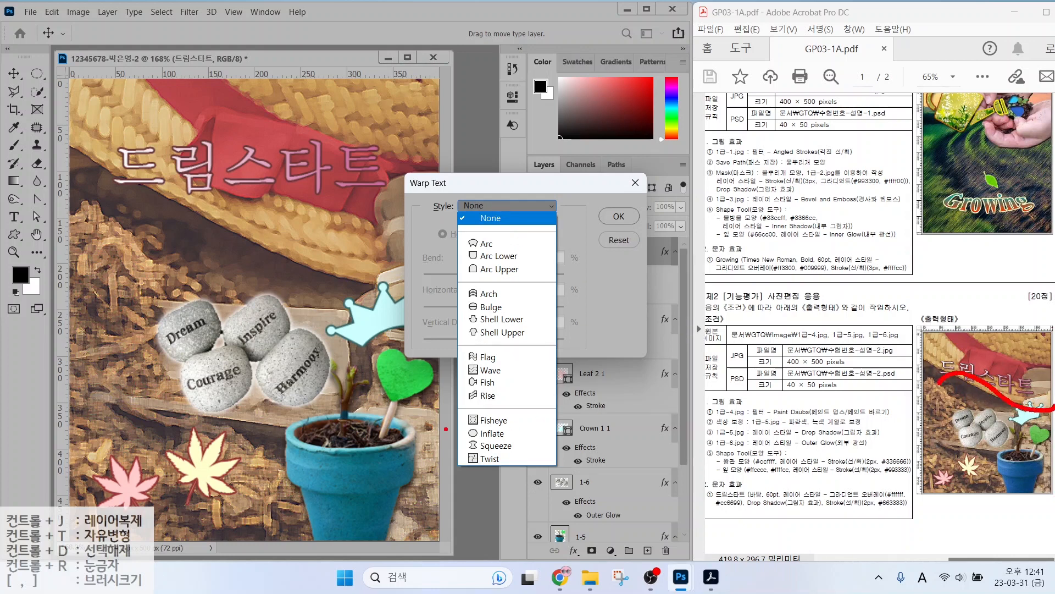
{"action": "left_click_drag", "start_coordinate": [499, 356], "coordinate": [548, 319]}
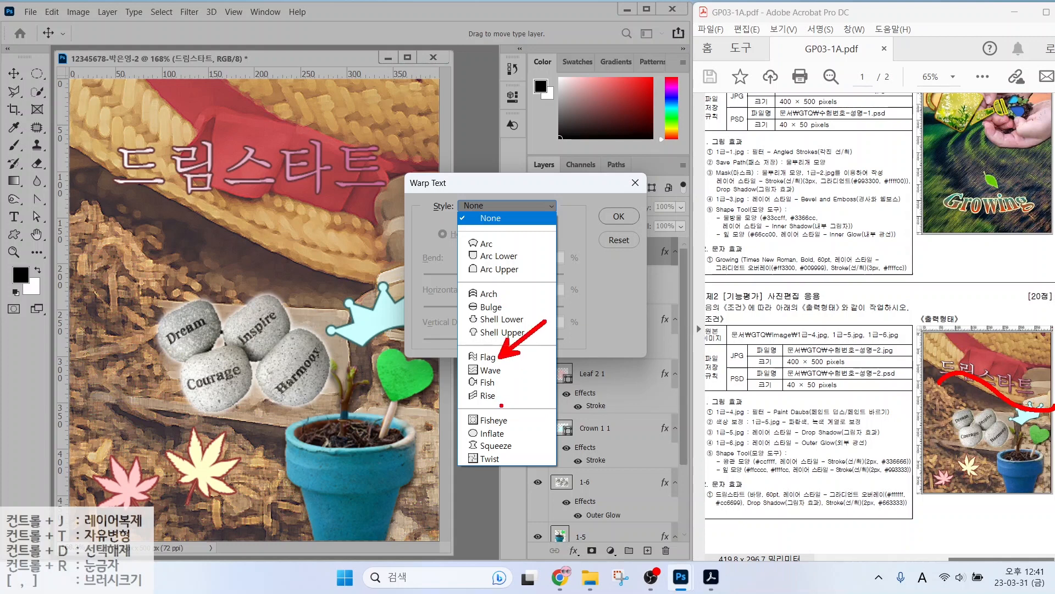
{"action": "left_click_drag", "start_coordinate": [502, 406], "coordinate": [550, 429]}
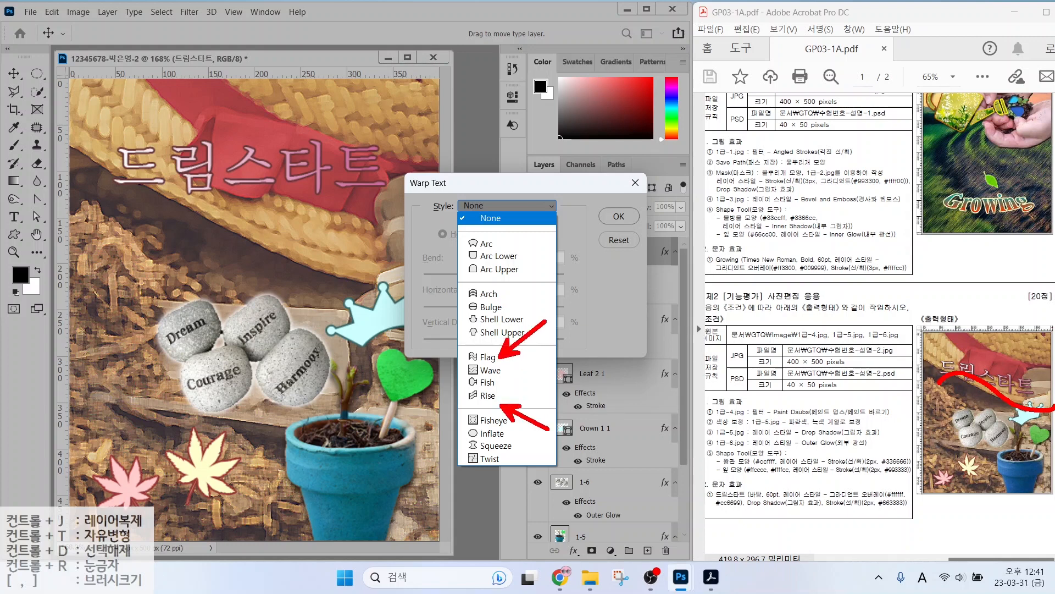
{"action": "key", "text": "Escape"}
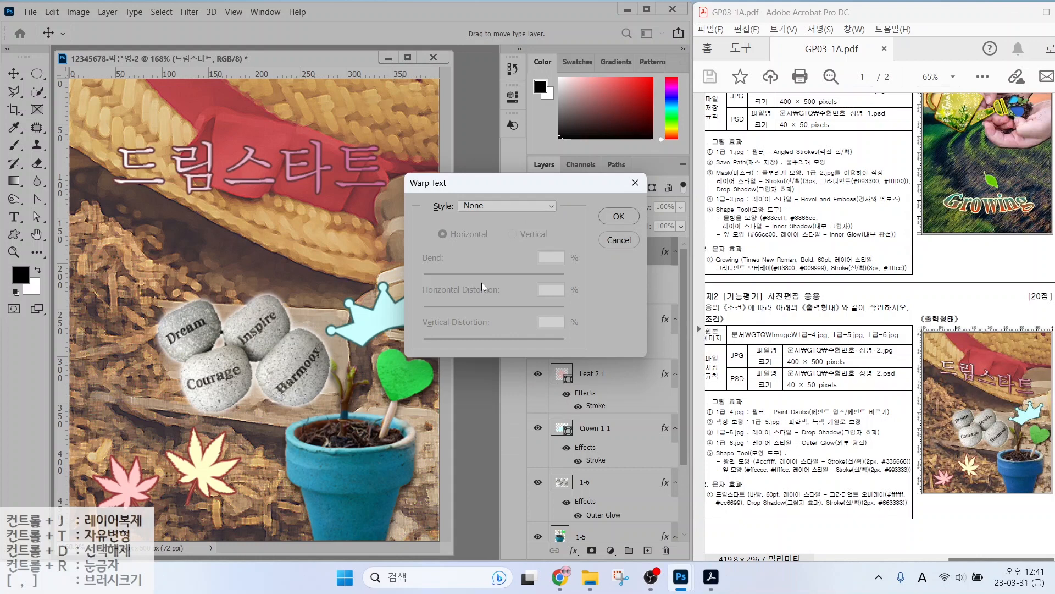
{"action": "left_click", "coordinate": [500, 205]}
{"action": "left_click", "coordinate": [486, 357]}
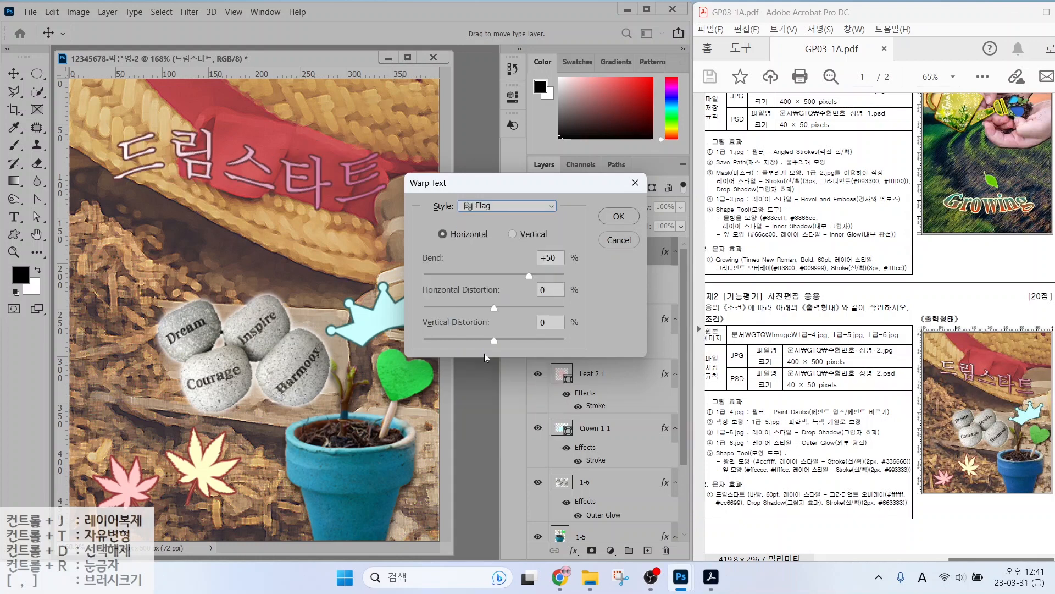
{"action": "left_click", "coordinate": [494, 208]}
{"action": "left_click", "coordinate": [485, 397]}
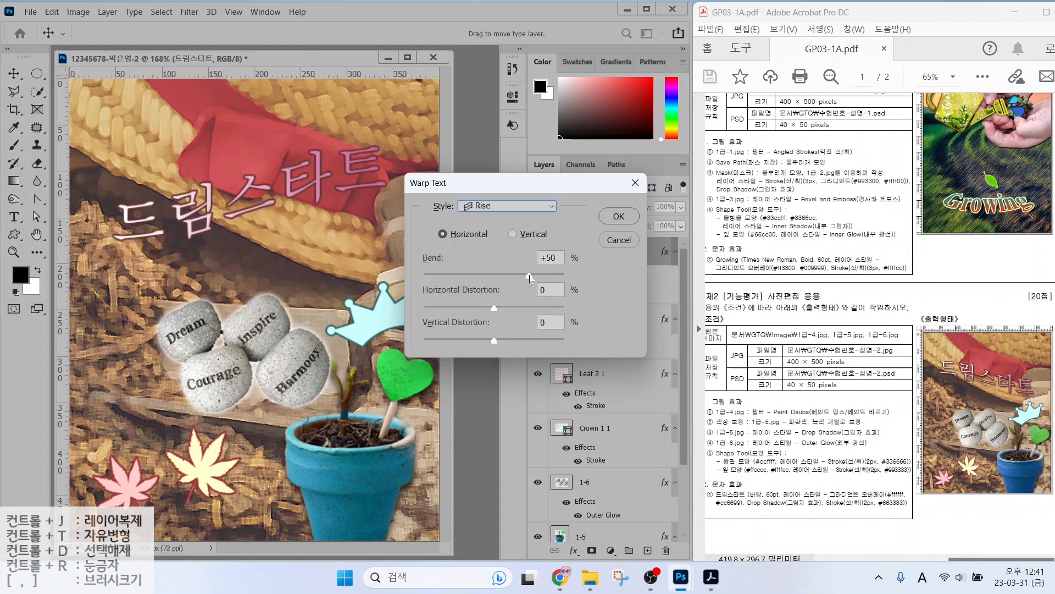
Set the Rise warp's bend to -45 and apply it.
{"action": "key", "text": "alt"}
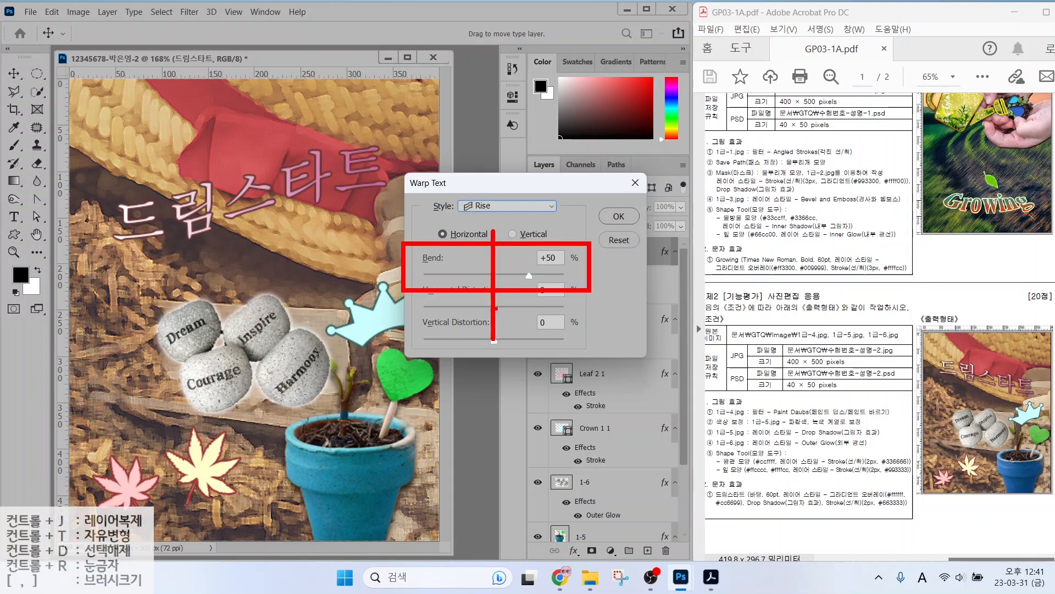
{"action": "left_click_drag", "start_coordinate": [530, 252], "coordinate": [574, 220]}
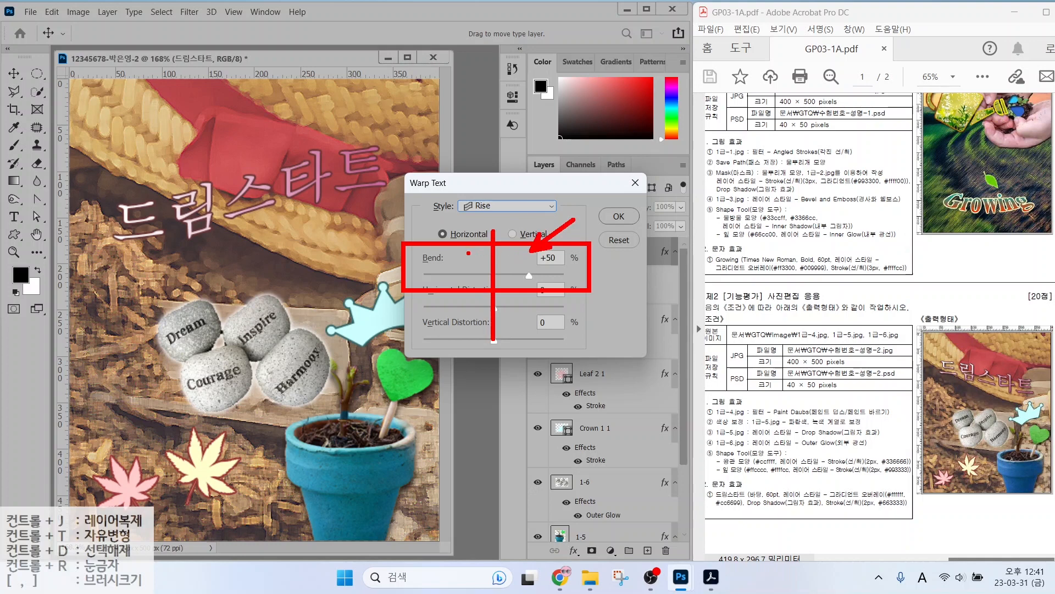
{"action": "left_click_drag", "start_coordinate": [457, 252], "coordinate": [421, 221]}
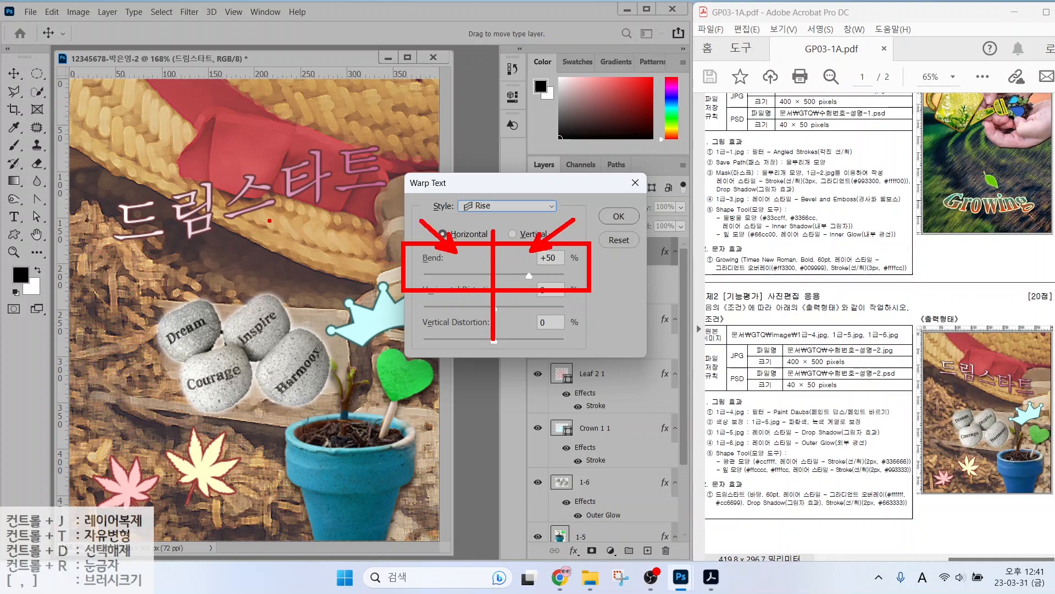
{"action": "key", "text": "Escape"}
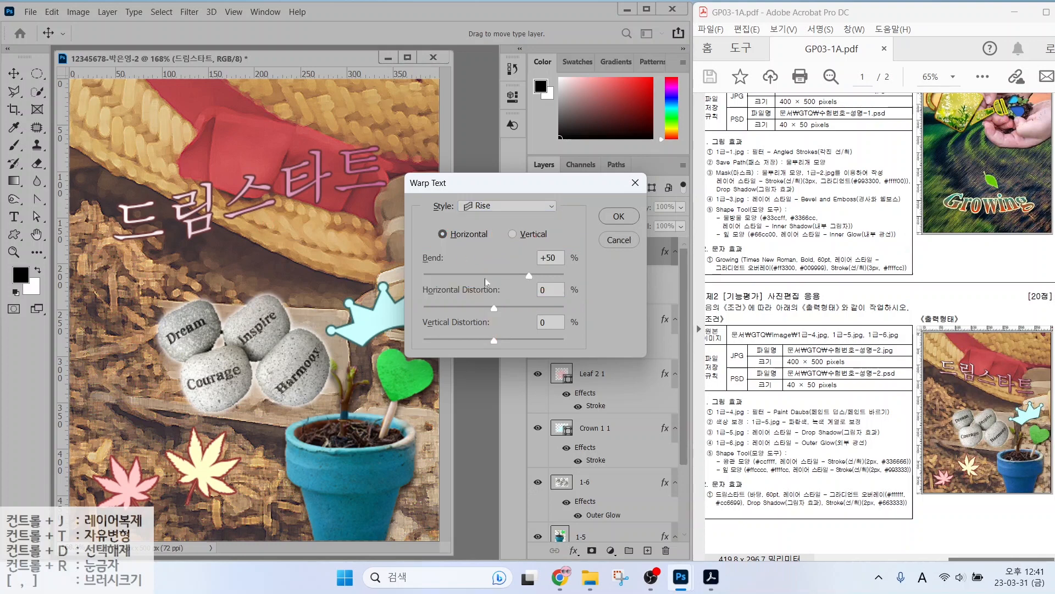
{"action": "left_click_drag", "start_coordinate": [469, 276], "coordinate": [462, 275]}
{"action": "left_click", "coordinate": [619, 216]}
Move the warped title down and right over the hat, noting its Stroke and Gradient Overlay.
{"action": "key", "text": "v"}
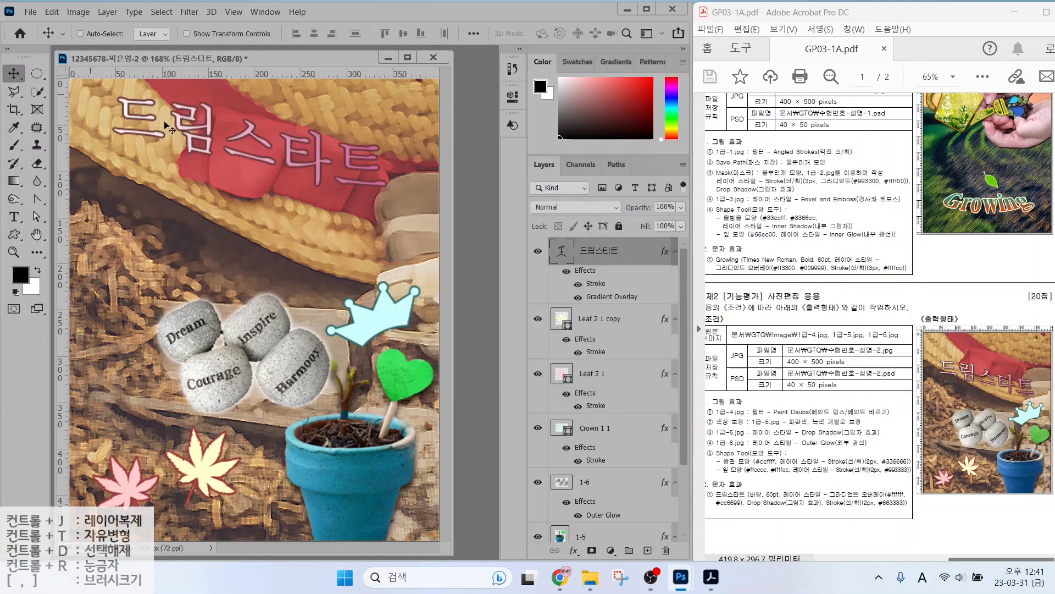
{"action": "left_click_drag", "start_coordinate": [179, 127], "coordinate": [201, 189]}
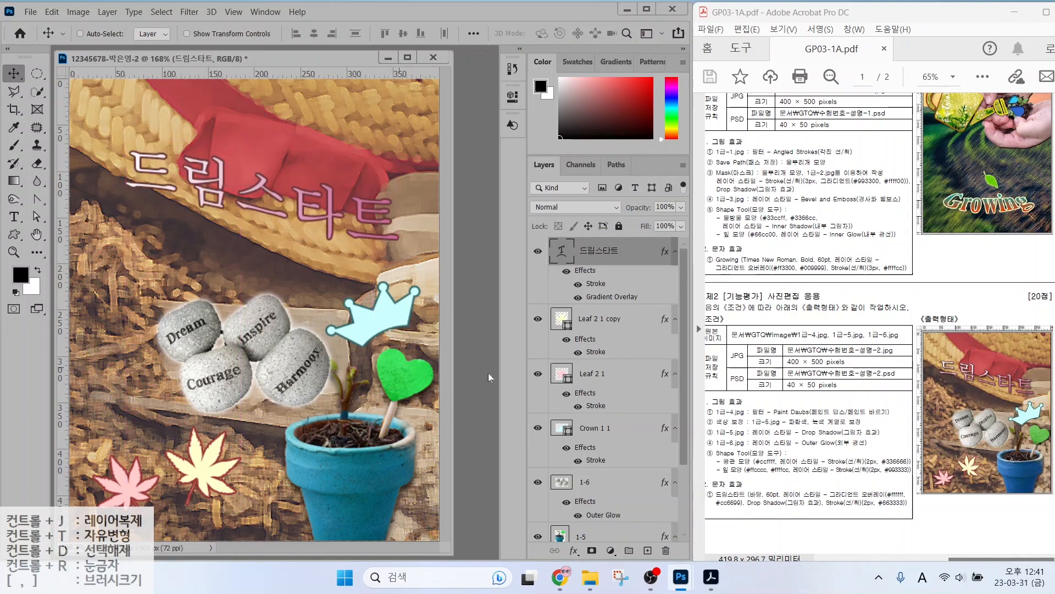
{"action": "left_click_drag", "start_coordinate": [651, 258], "coordinate": [611, 283]}
{"action": "left_click_drag", "start_coordinate": [682, 299], "coordinate": [632, 297]}
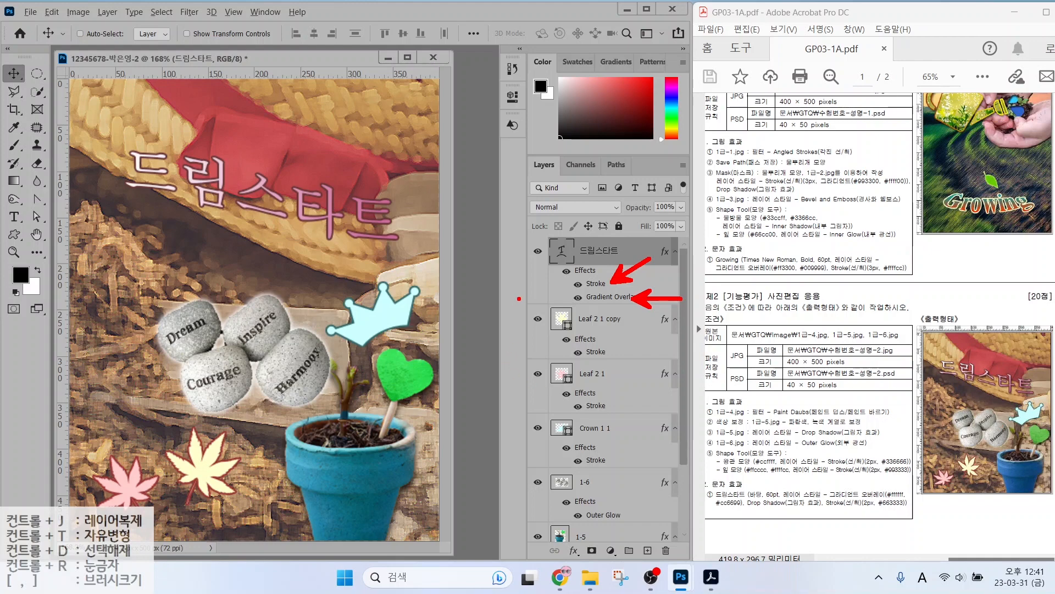
{"action": "key", "text": "Escape"}
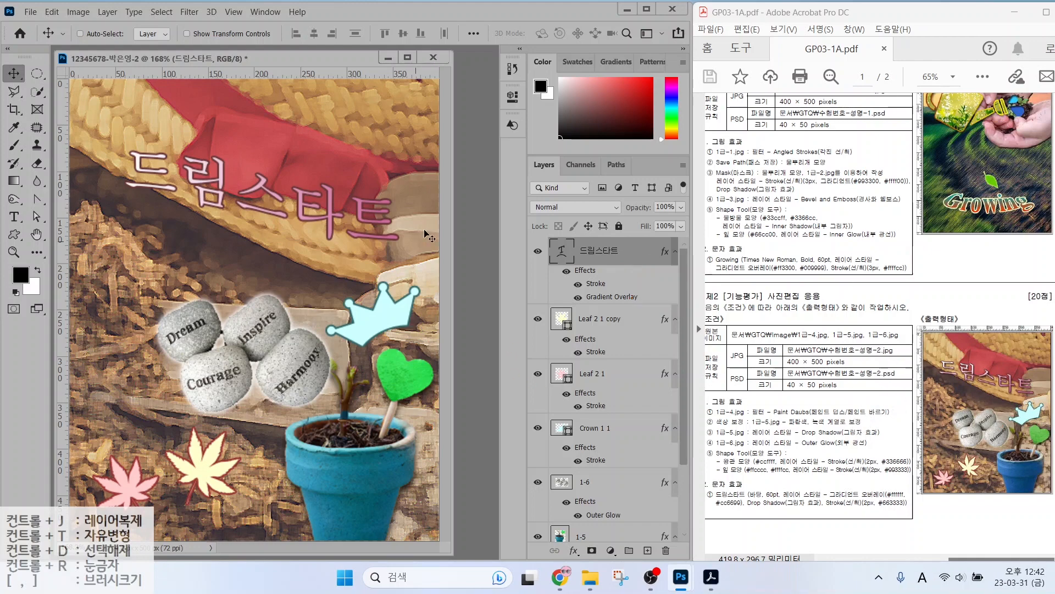
Save the poster as a PSD in the GTQ folder.
{"action": "left_click", "coordinate": [31, 11]}
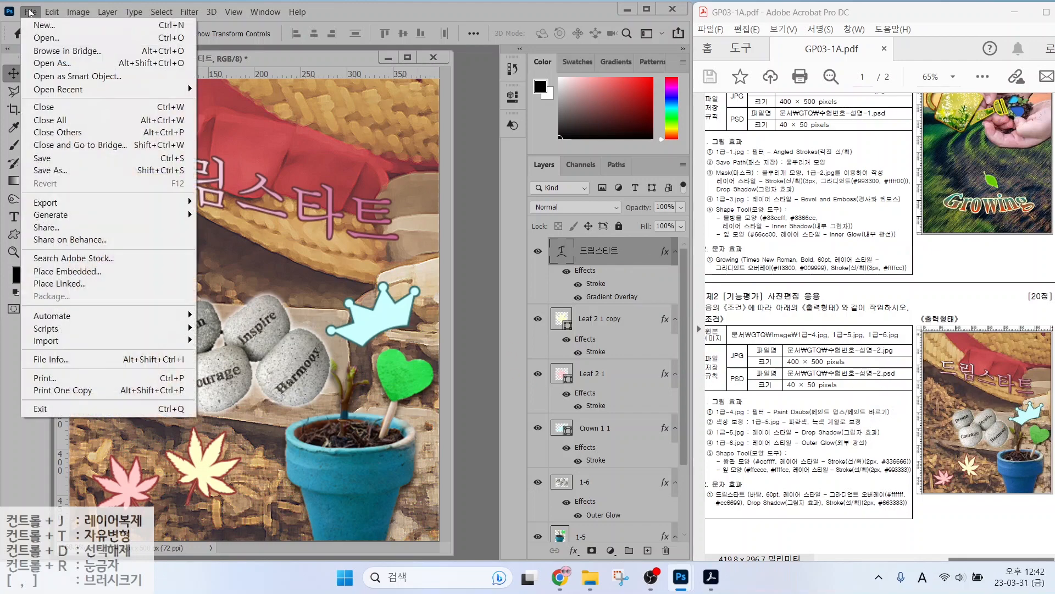
{"action": "left_click", "coordinate": [38, 169]}
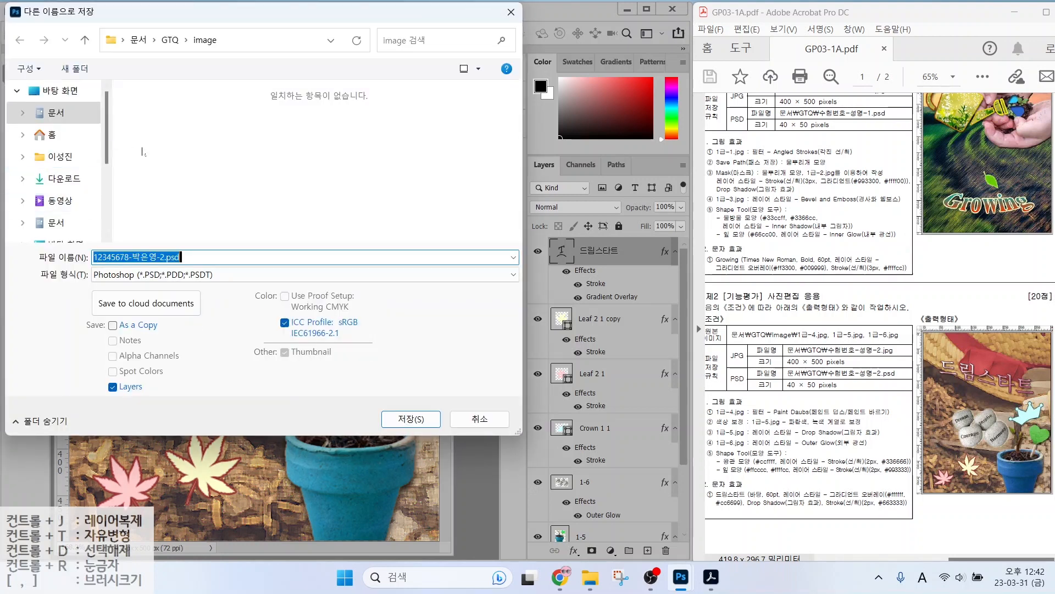
{"action": "left_click", "coordinate": [168, 46]}
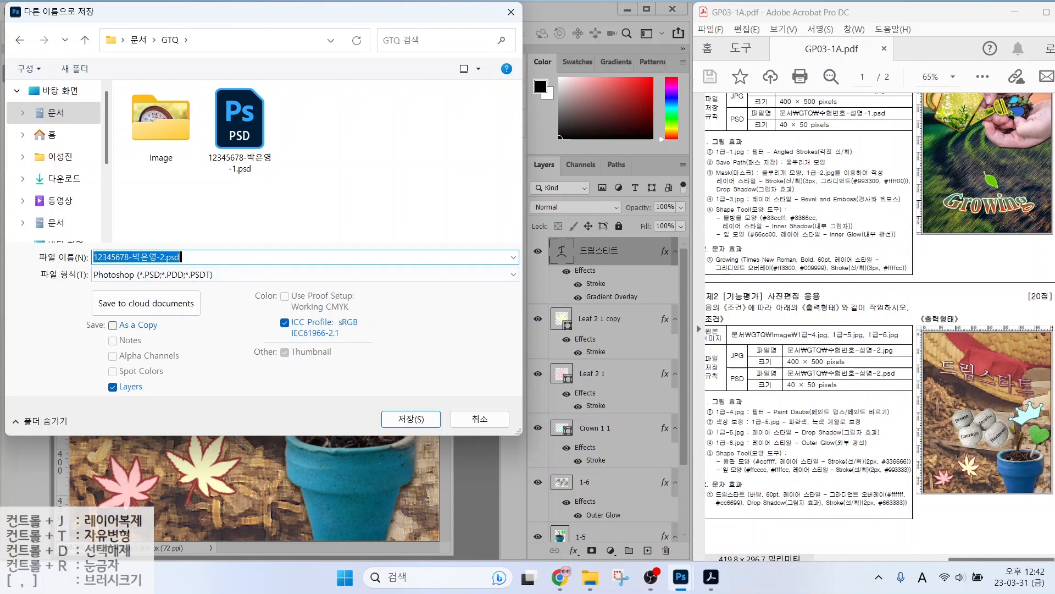
{"action": "key", "text": "Return"}
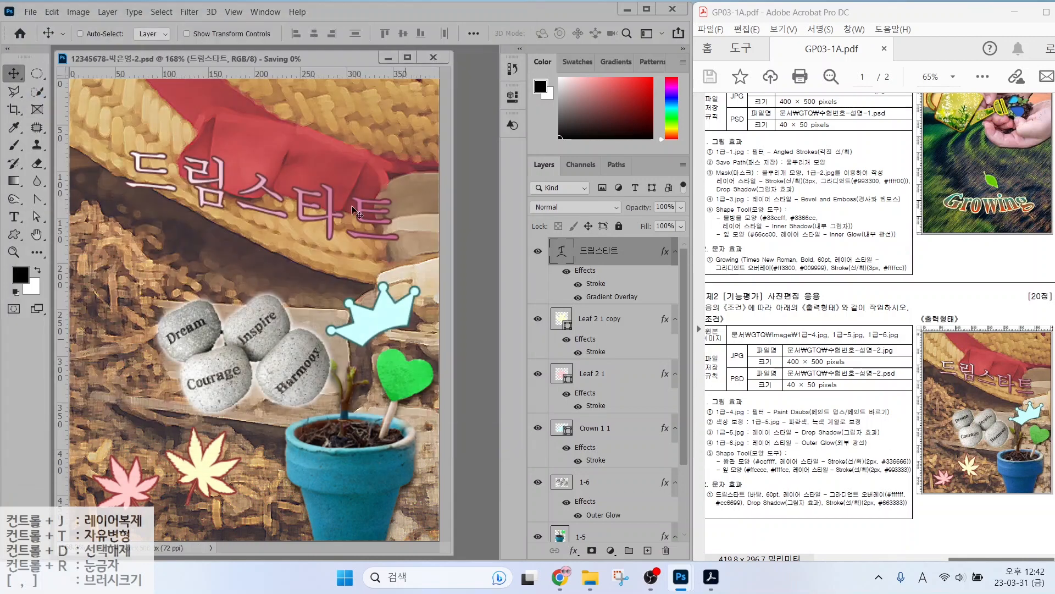
Mark the JPG and PSD size and file-saving requirements on the exam sheet.
{"action": "key", "text": "alt+2"}
{"action": "left_click_drag", "start_coordinate": [781, 366], "coordinate": [871, 366]}
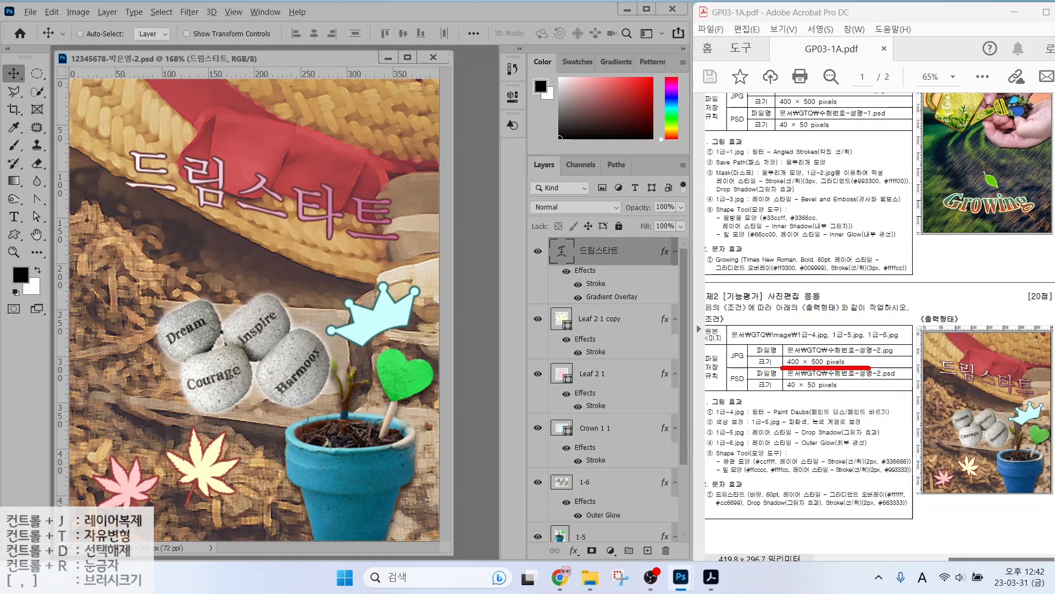
{"action": "mouse_move", "coordinate": [762, 366]}
{"action": "left_mouse_down"}
{"action": "mouse_move", "coordinate": [704, 360]}
{"action": "mouse_move", "coordinate": [742, 342]}
{"action": "mouse_move", "coordinate": [750, 362]}
{"action": "left_mouse_up"}
{"action": "left_click_drag", "start_coordinate": [783, 396], "coordinate": [861, 396]}
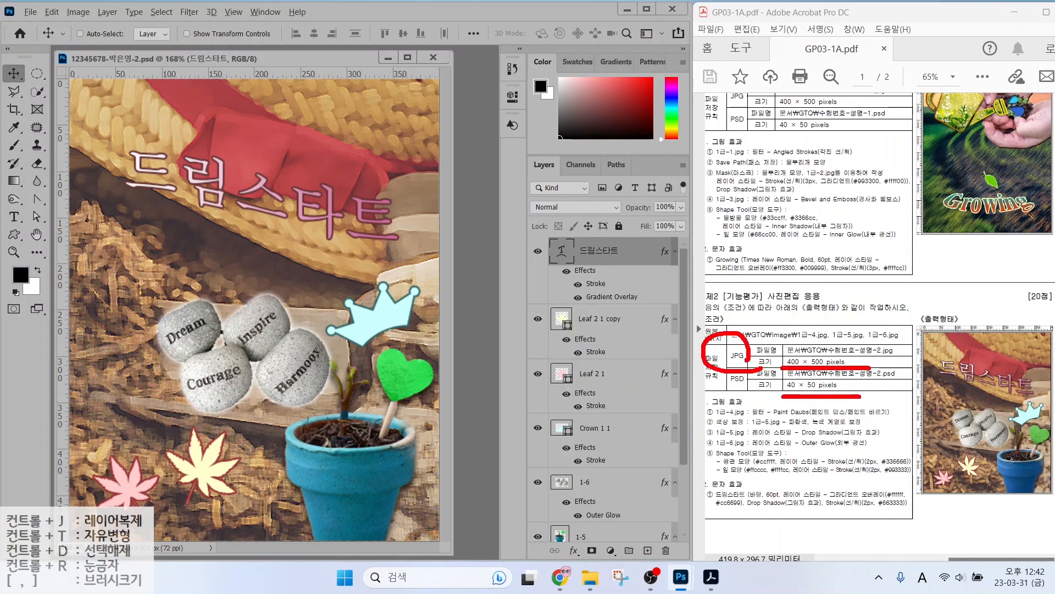
{"action": "left_click_drag", "start_coordinate": [748, 373], "coordinate": [747, 412]}
{"action": "key", "text": "Escape"}
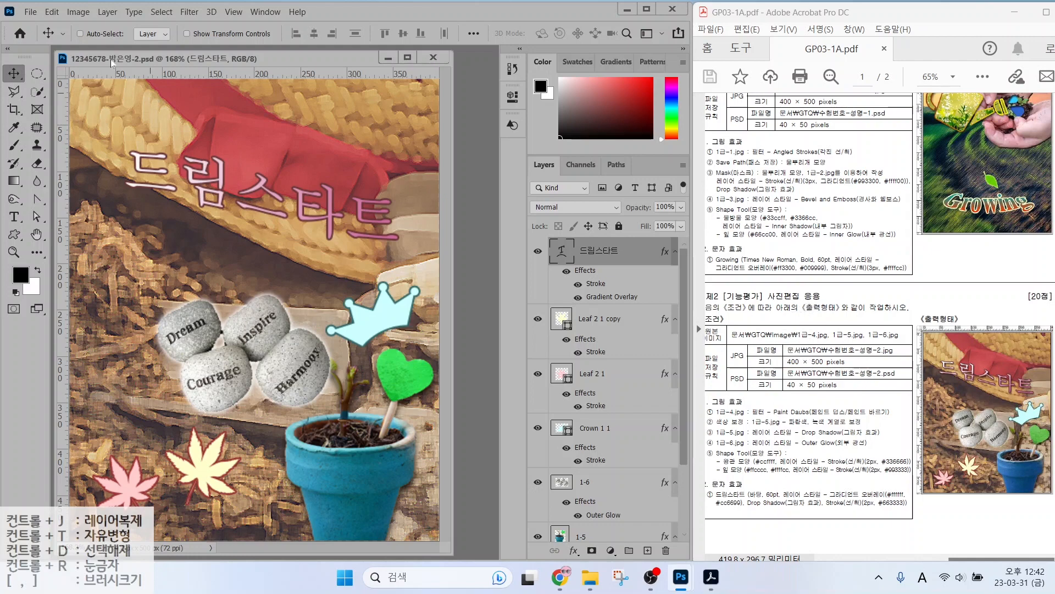
Save a JPEG copy of the poster to the GTQ folder at quality 12 Maximum.
{"action": "left_click", "coordinate": [29, 13]}
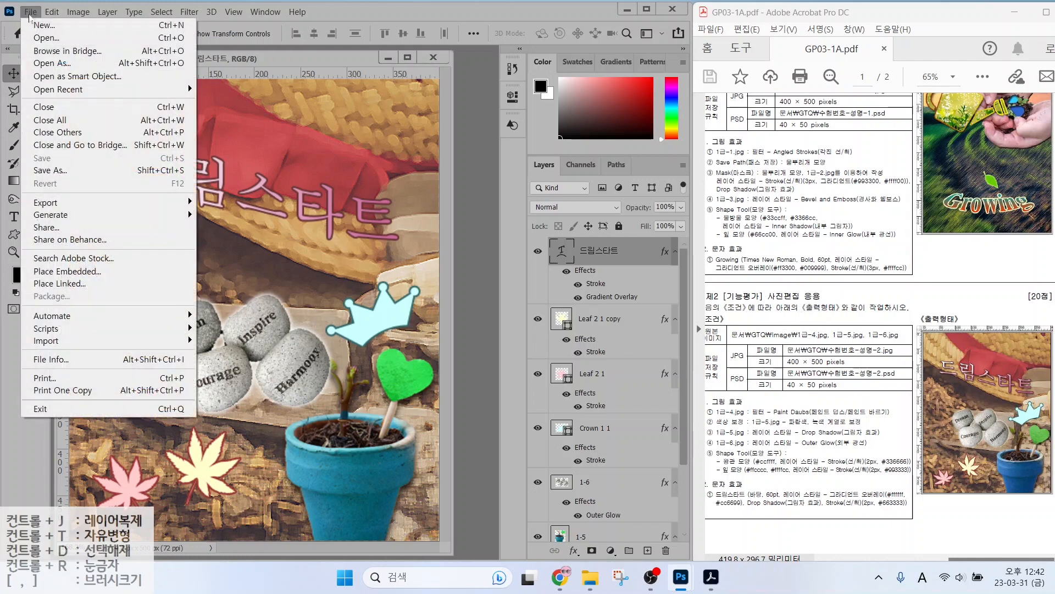
{"action": "left_click", "coordinate": [47, 174]}
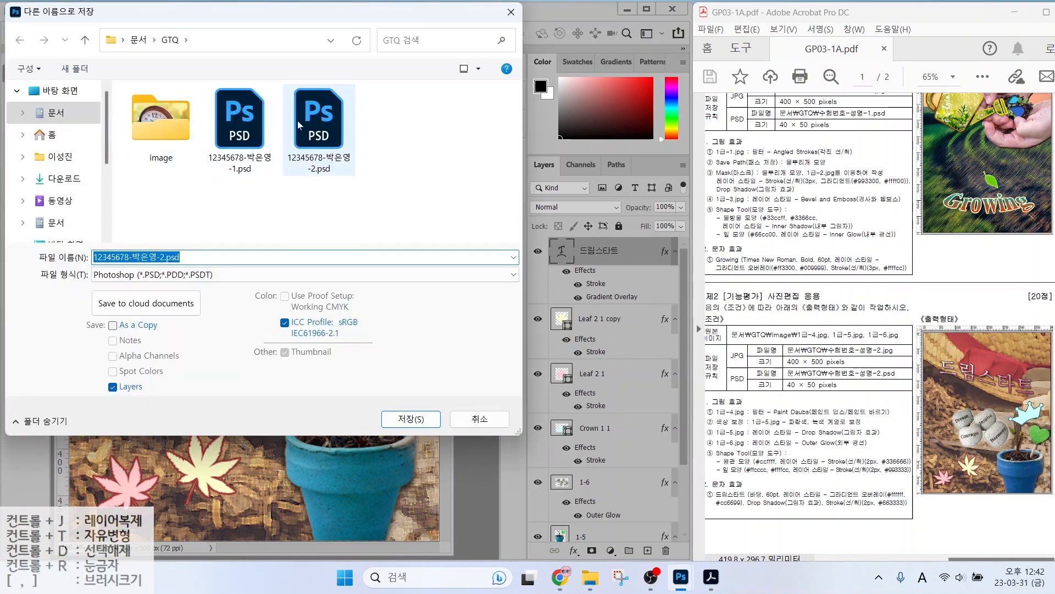
{"action": "left_click", "coordinate": [165, 274]}
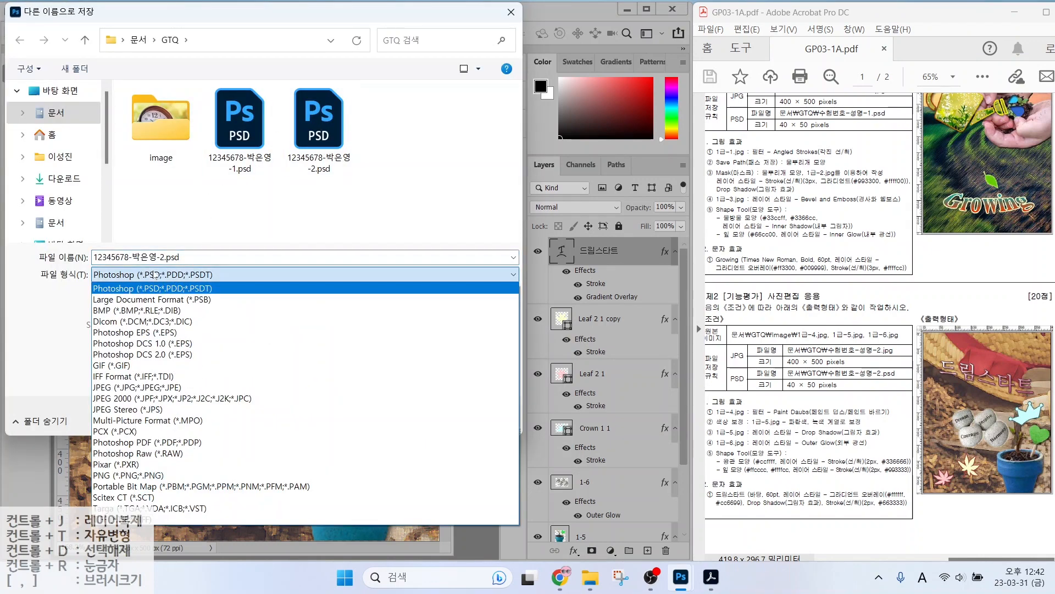
{"action": "left_click", "coordinate": [129, 387]}
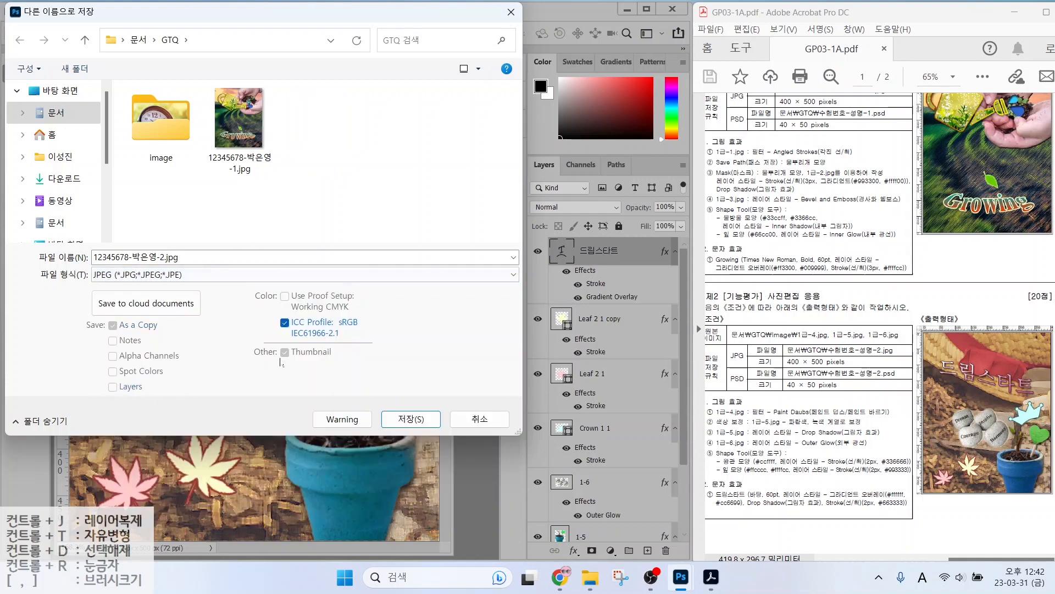
{"action": "key", "text": "Return"}
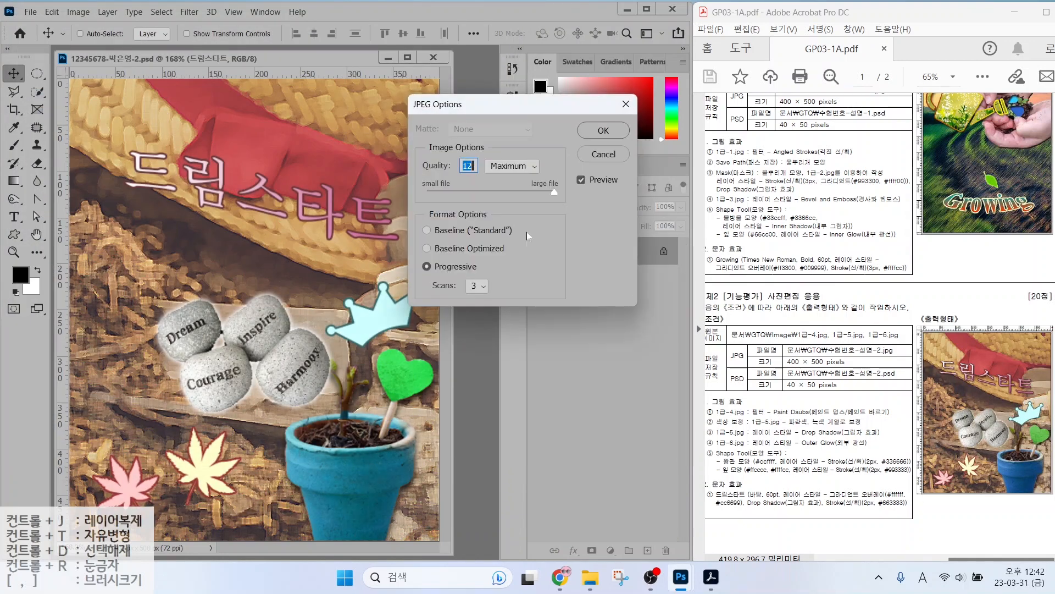
{"action": "left_click", "coordinate": [593, 130]}
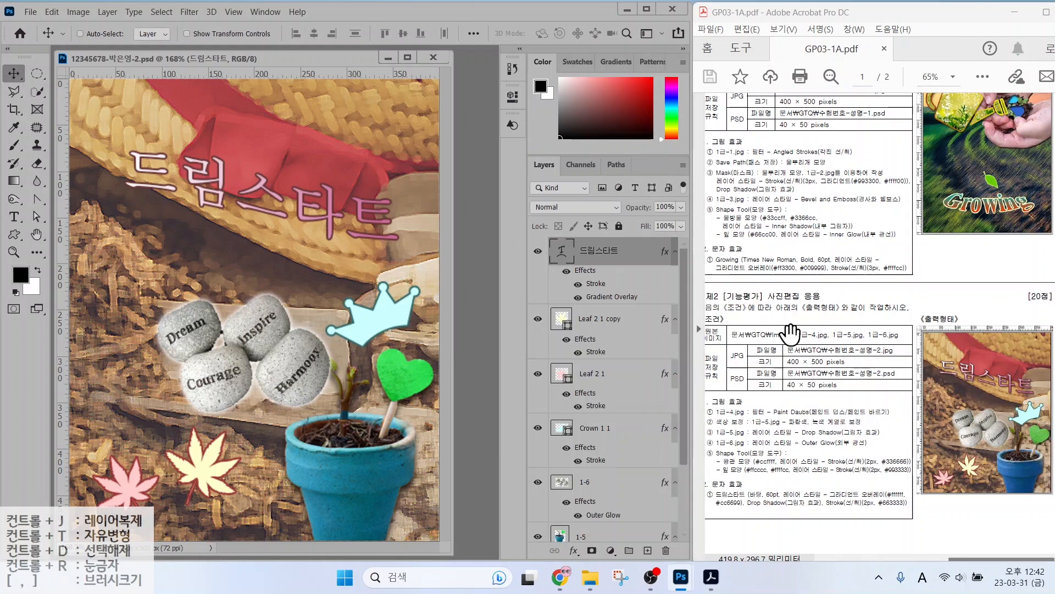
Resize the poster to 40 pixels wide in Image Size.
{"action": "left_click", "coordinate": [78, 11]}
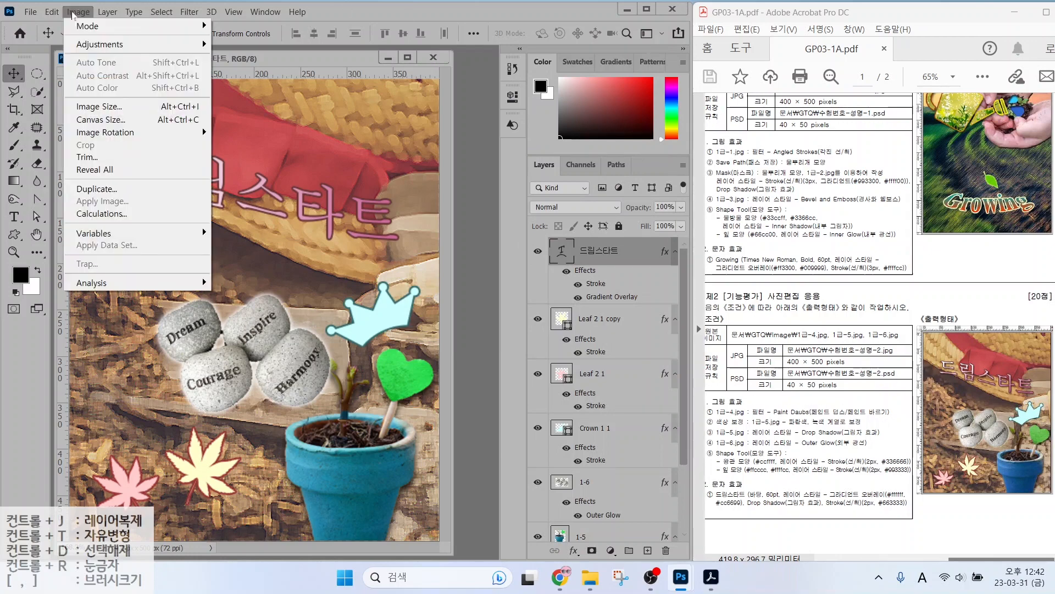
{"action": "left_click", "coordinate": [99, 106]}
{"action": "type", "text": "4"}
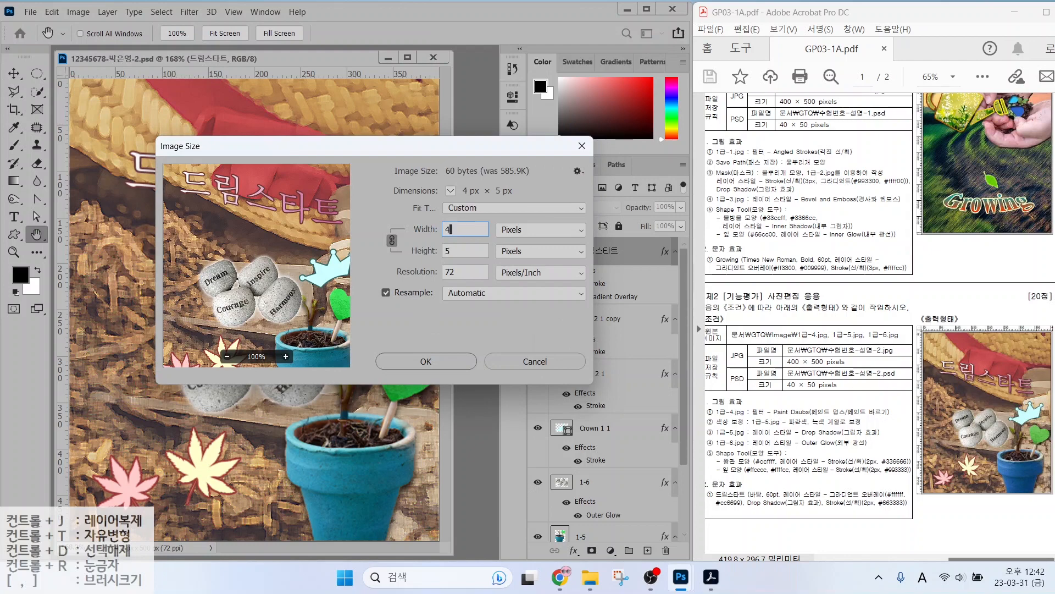
{"action": "type", "text": "0"}
{"action": "key", "text": "Return"}
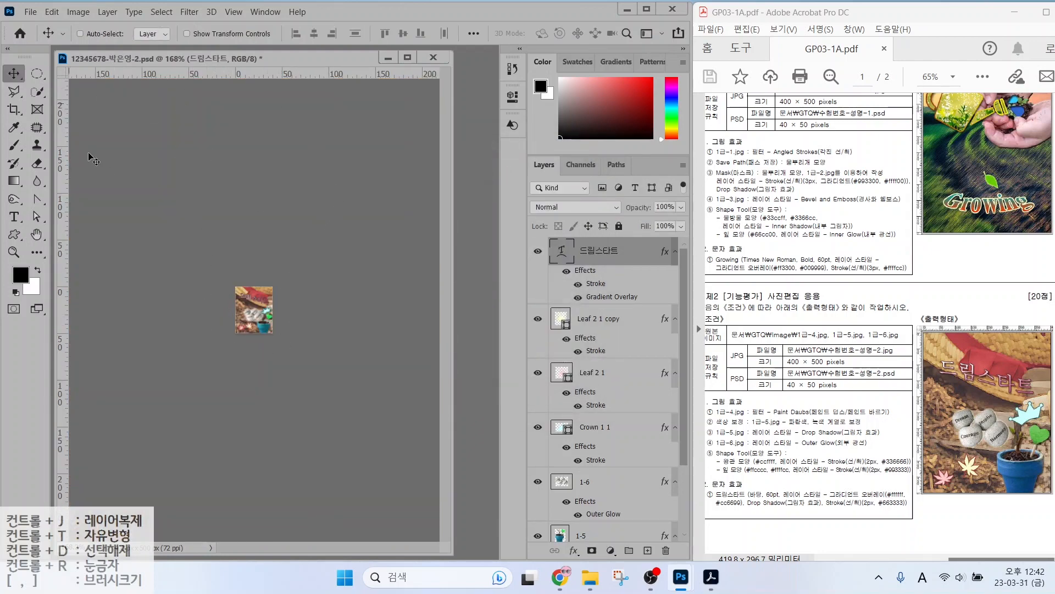
Save the shrunken image as PSD, replacing the existing PSD file.
{"action": "left_click", "coordinate": [30, 12]}
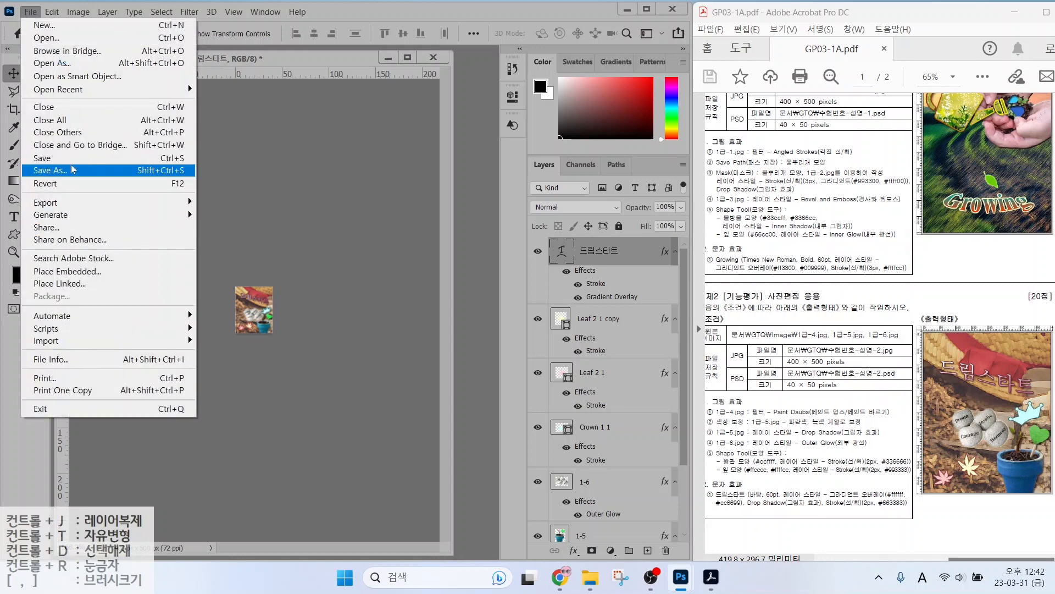
{"action": "left_click", "coordinate": [74, 170]}
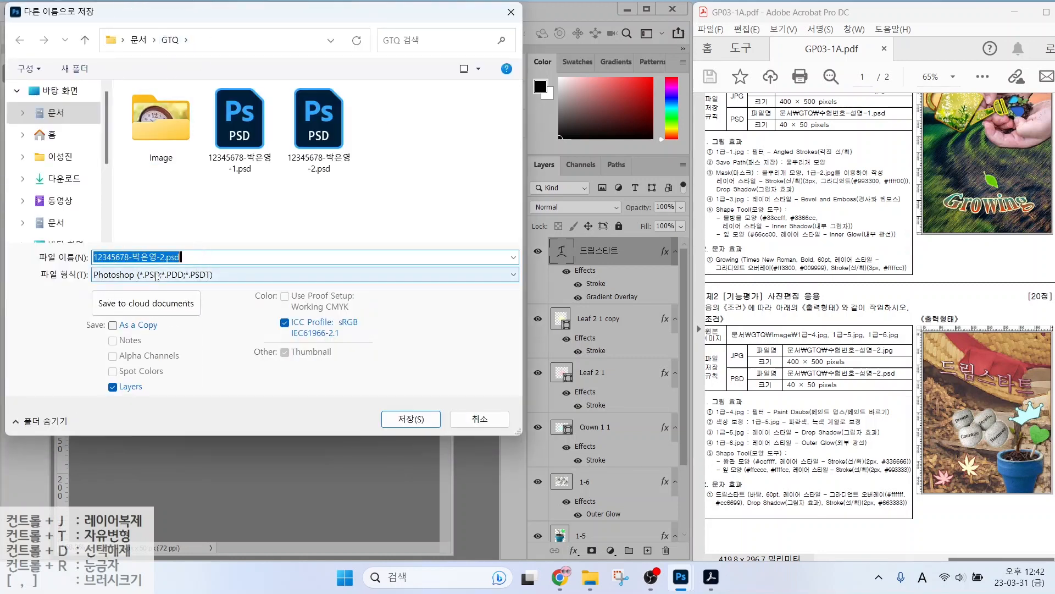
{"action": "key", "text": "Return"}
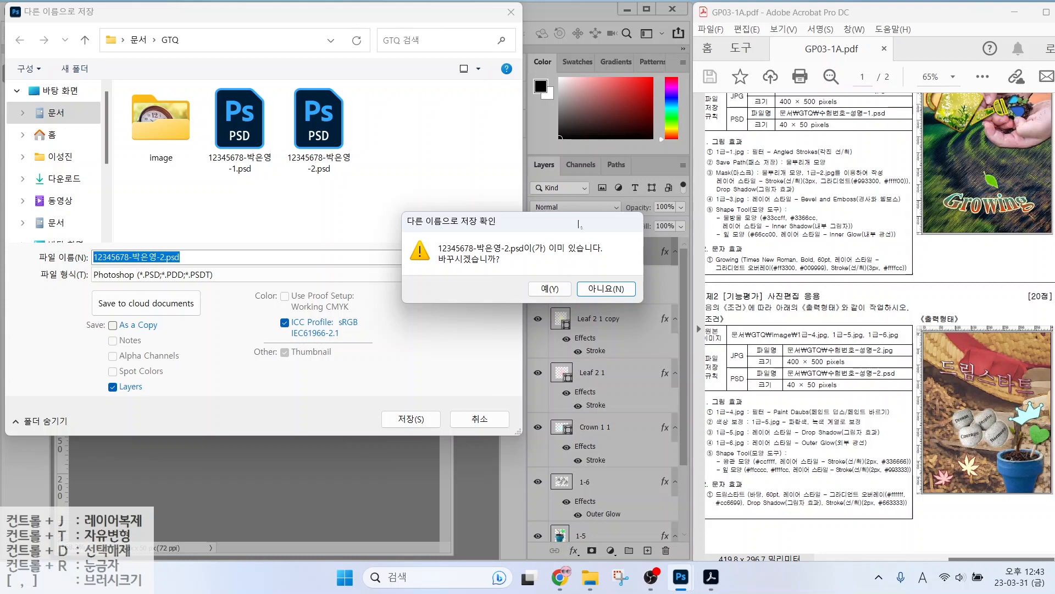
{"action": "left_click", "coordinate": [547, 288]}
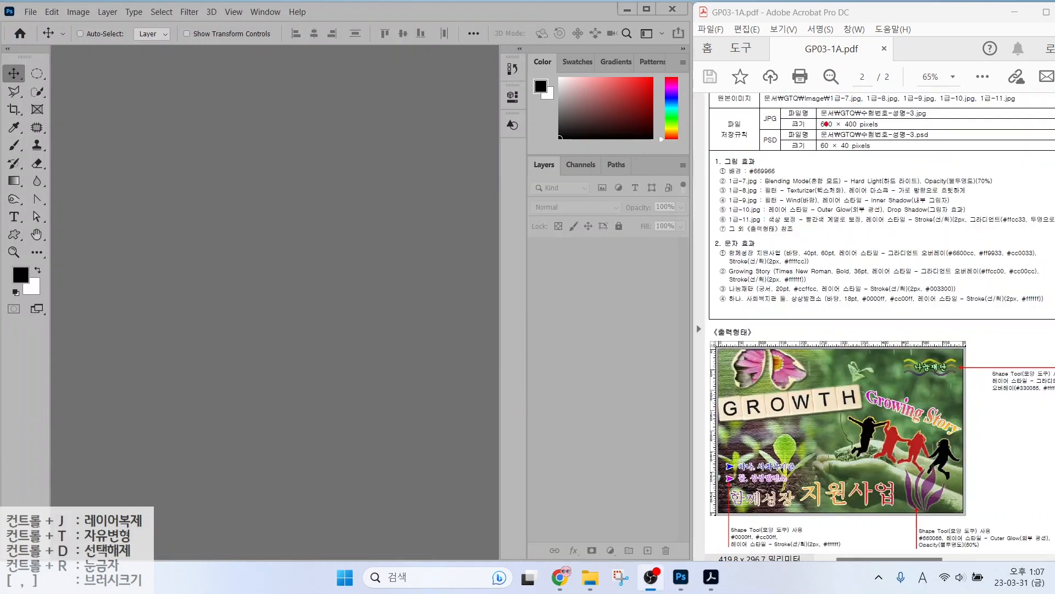
{"action": "left_click_drag", "start_coordinate": [818, 130], "coordinate": [913, 131]}
Start a new document named with the candidate's exam number and name.
{"action": "key", "text": "Escape"}
{"action": "left_click", "coordinate": [30, 12]}
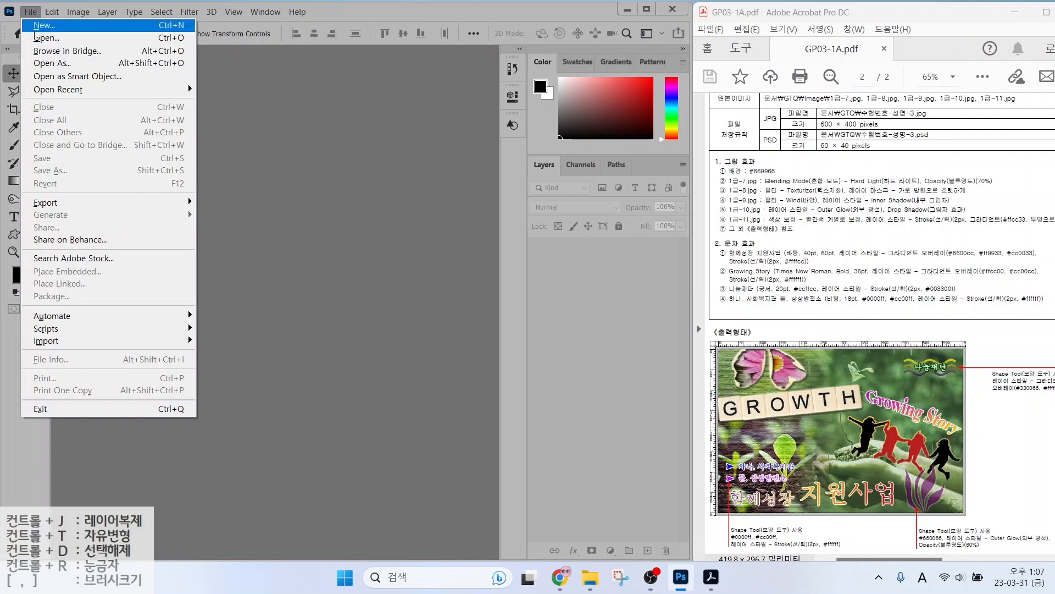
{"action": "left_click", "coordinate": [35, 27]}
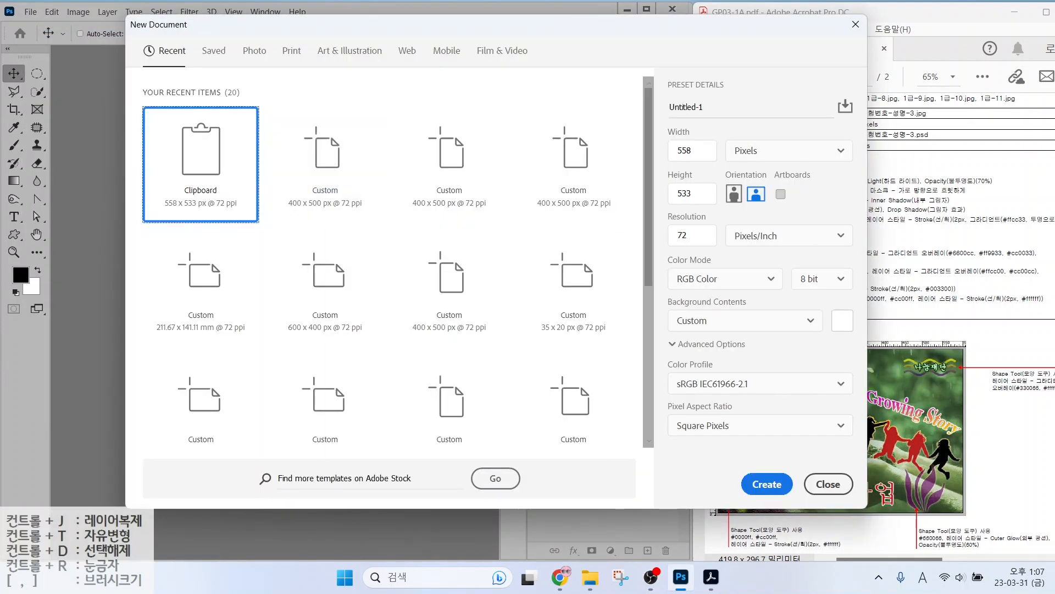
{"action": "type", "text": "12"}
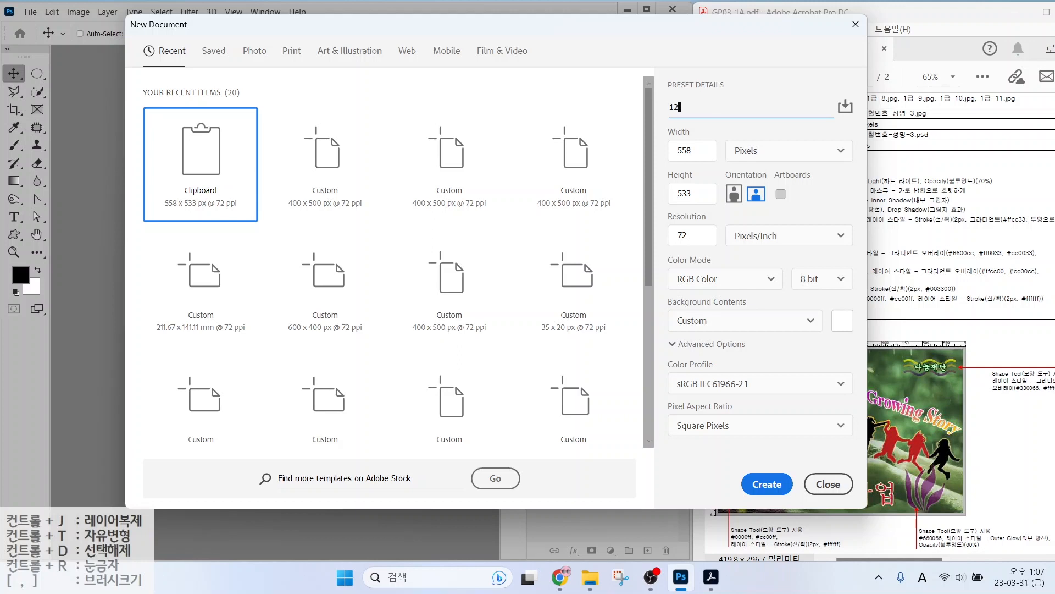
{"action": "type", "text": "13345678-"}
{"action": "key", "text": "Hangul"}
{"action": "type", "text": "-3"}
{"action": "left_click_drag", "start_coordinate": [722, 136], "coordinate": [781, 169]}
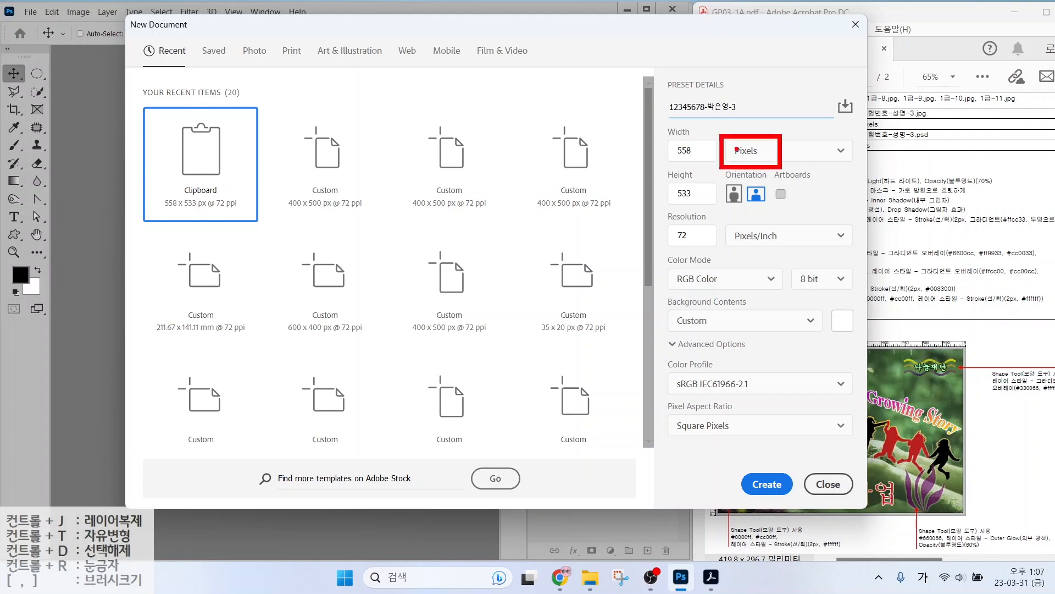
Set the document to 600 × 400 pixels at 72 ppi and create it.
{"action": "key", "text": "Tab"}
{"action": "type", "text": "6"}
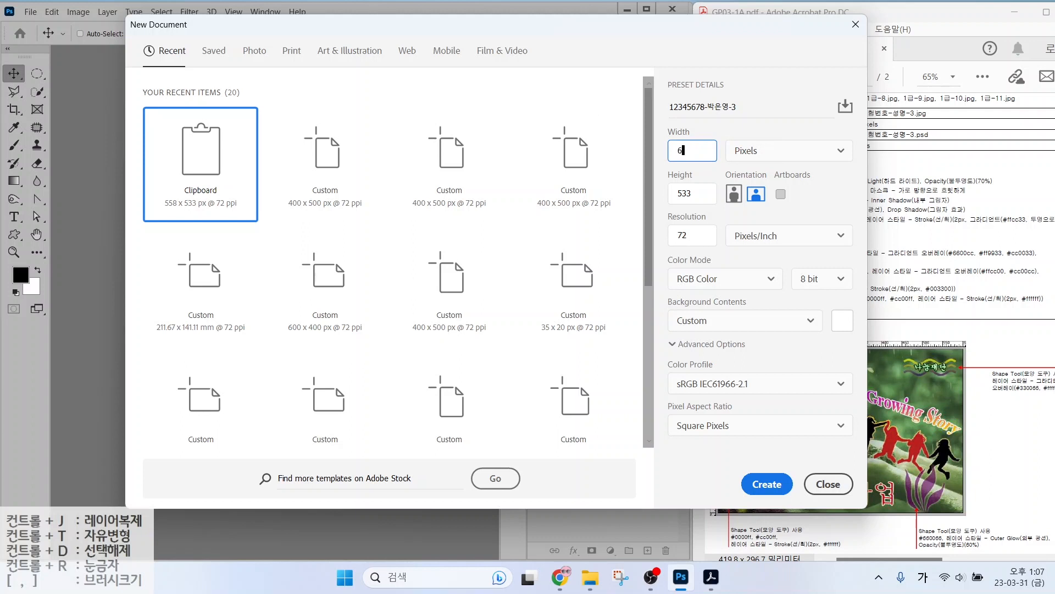
{"action": "type", "text": "00"}
{"action": "key", "text": "Tab"}
{"action": "key", "text": "Tab"}
{"action": "type", "text": "400"}
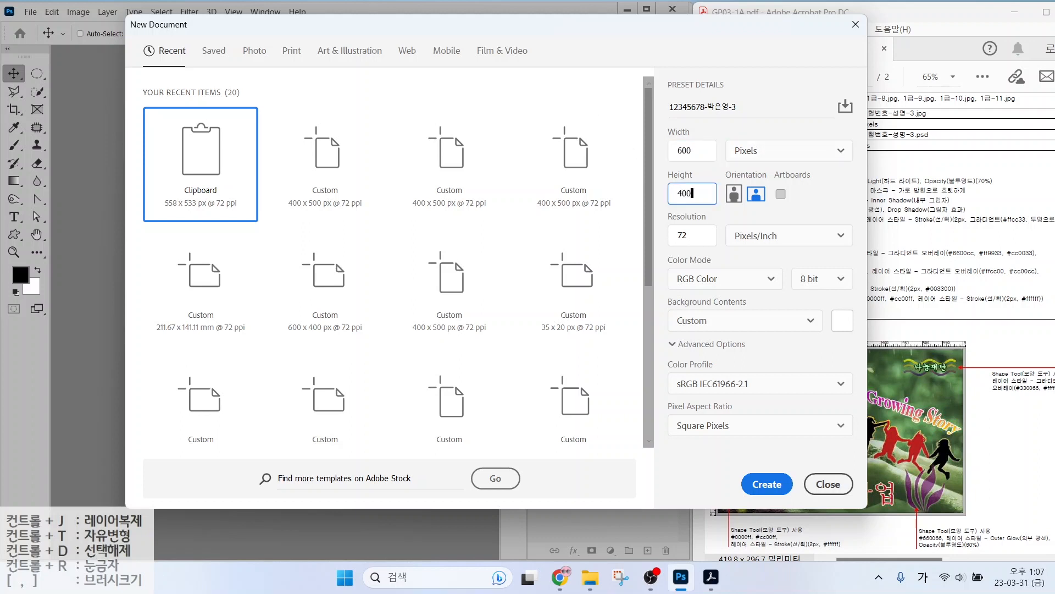
{"action": "mouse_move", "coordinate": [669, 226]}
{"action": "left_mouse_down"}
{"action": "mouse_move", "coordinate": [713, 245]}
{"action": "mouse_move", "coordinate": [701, 285]}
{"action": "mouse_move", "coordinate": [723, 291]}
{"action": "left_mouse_up"}
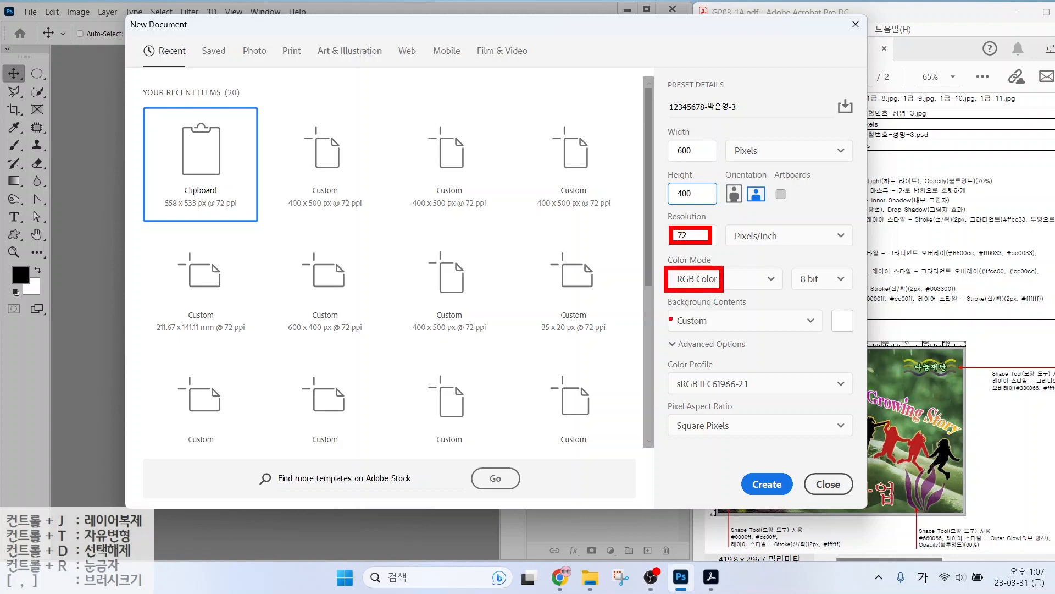
{"action": "left_click_drag", "start_coordinate": [669, 314], "coordinate": [713, 331]}
{"action": "key", "text": "Escape"}
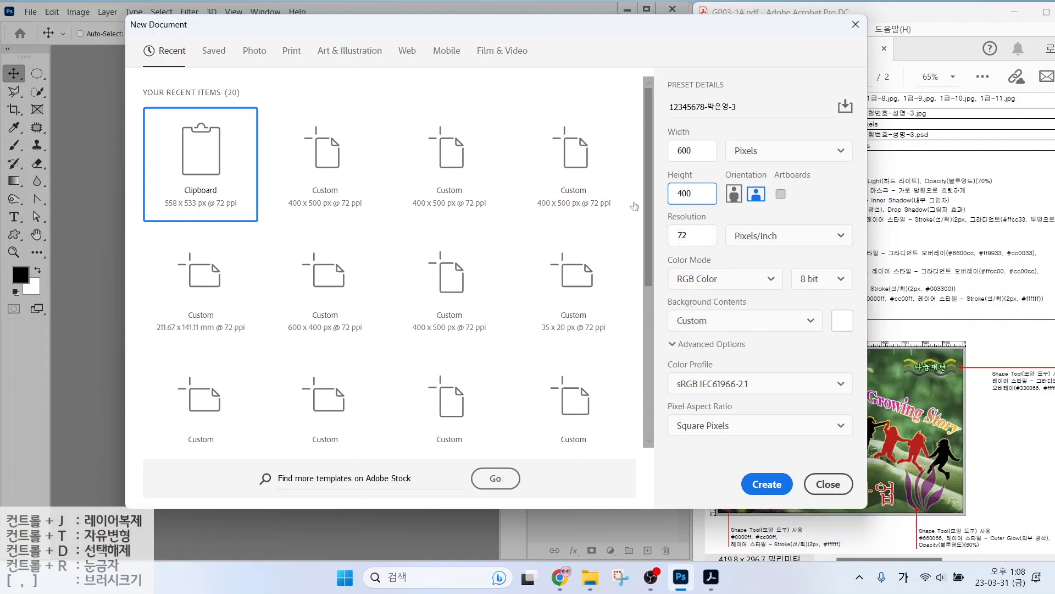
{"action": "left_click", "coordinate": [758, 489]}
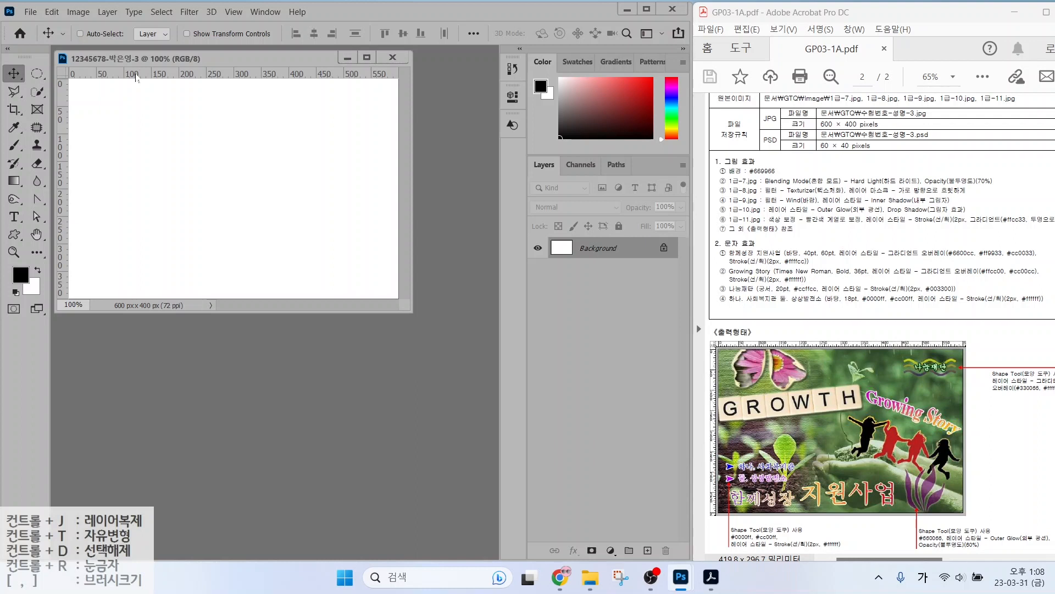
Fit the new canvas to the window and set the foreground colour to #669966.
{"action": "double_click", "coordinate": [37, 234]}
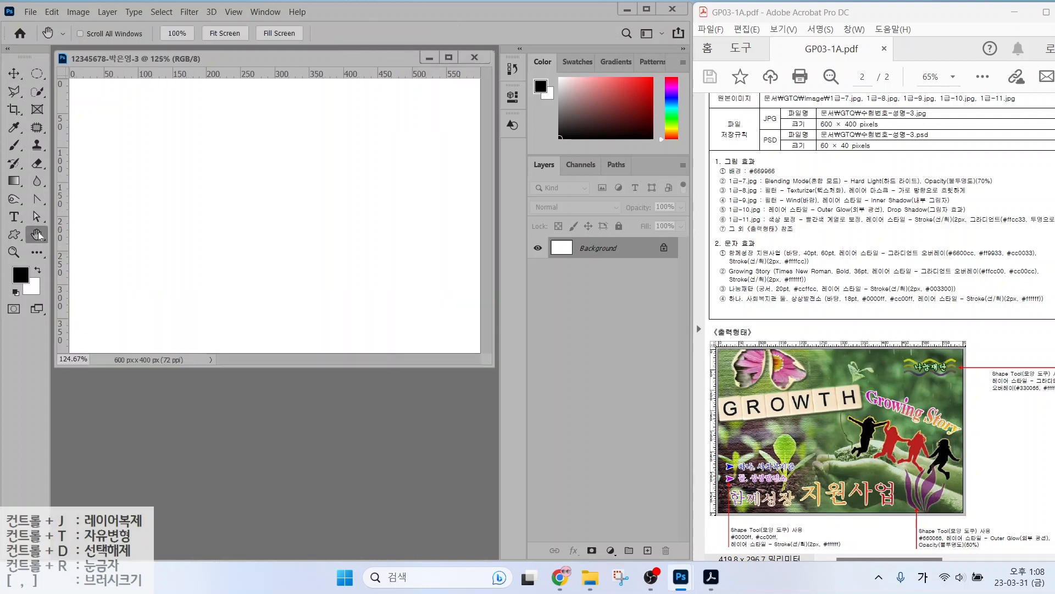
{"action": "left_click_drag", "start_coordinate": [727, 180], "coordinate": [801, 175]}
{"action": "mouse_move", "coordinate": [32, 281]}
{"action": "left_mouse_down"}
{"action": "mouse_move", "coordinate": [8, 286]}
{"action": "mouse_move", "coordinate": [7, 261]}
{"action": "mouse_move", "coordinate": [31, 279]}
{"action": "left_mouse_up"}
{"action": "key", "text": "Escape"}
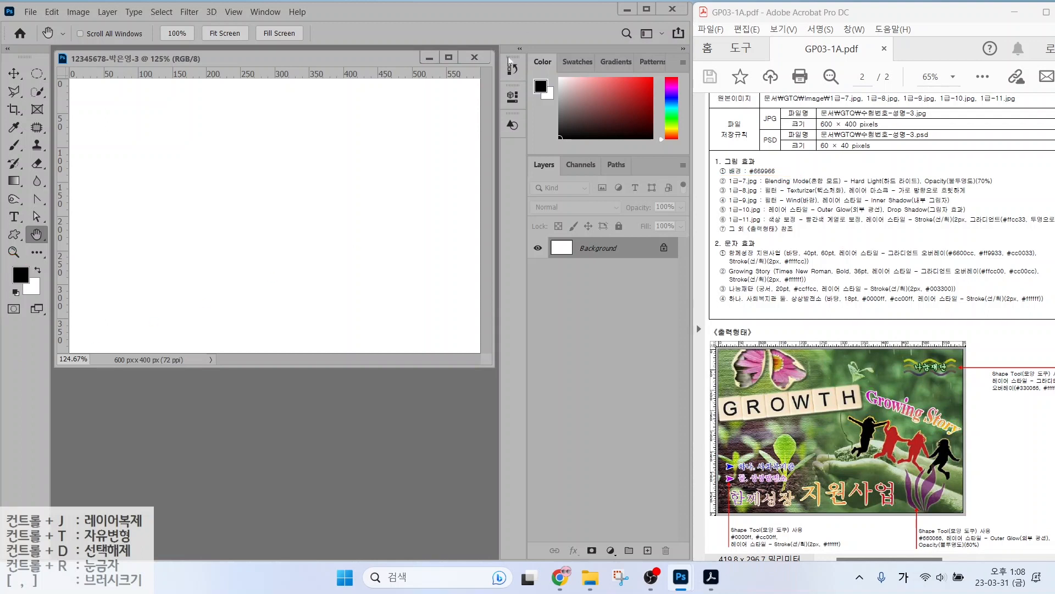
{"action": "left_click", "coordinate": [20, 274]}
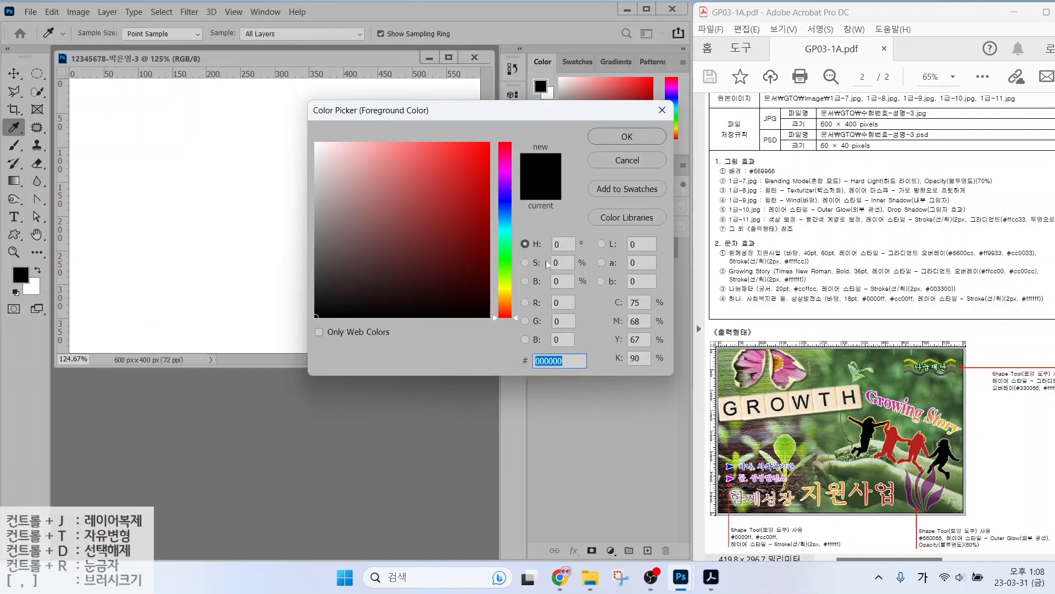
{"action": "type", "text": "669966"}
{"action": "key", "text": "Return"}
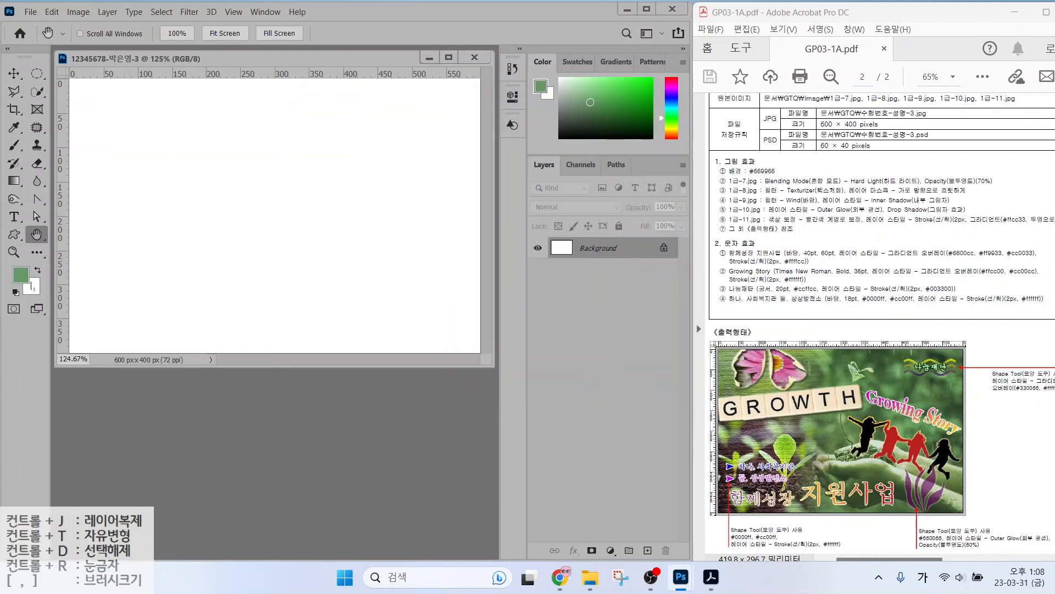
Fill the Background layer with the green foreground colour.
{"action": "left_click", "coordinate": [51, 12]}
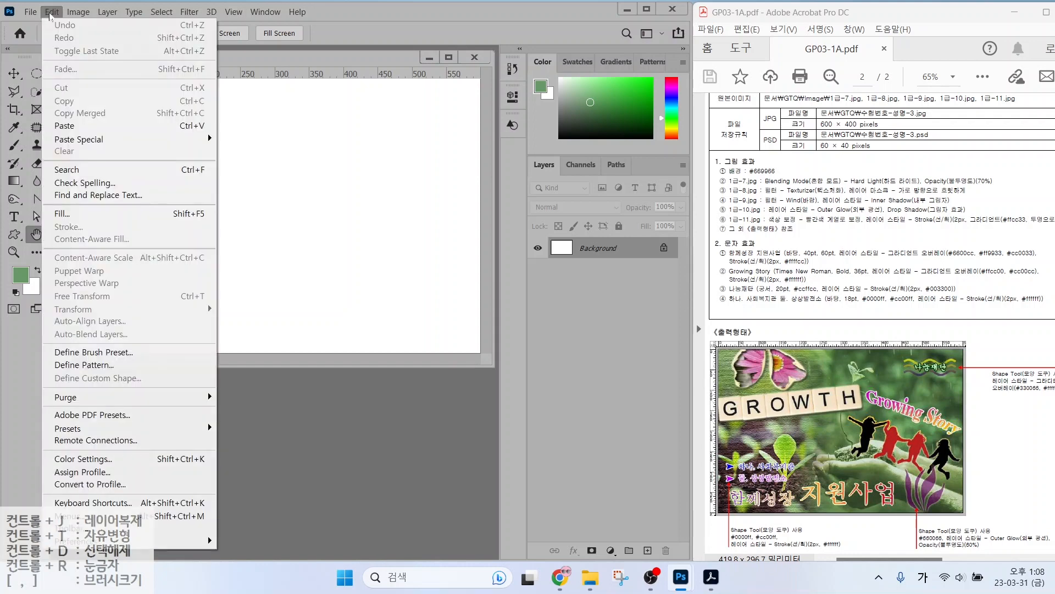
{"action": "left_click", "coordinate": [72, 214]}
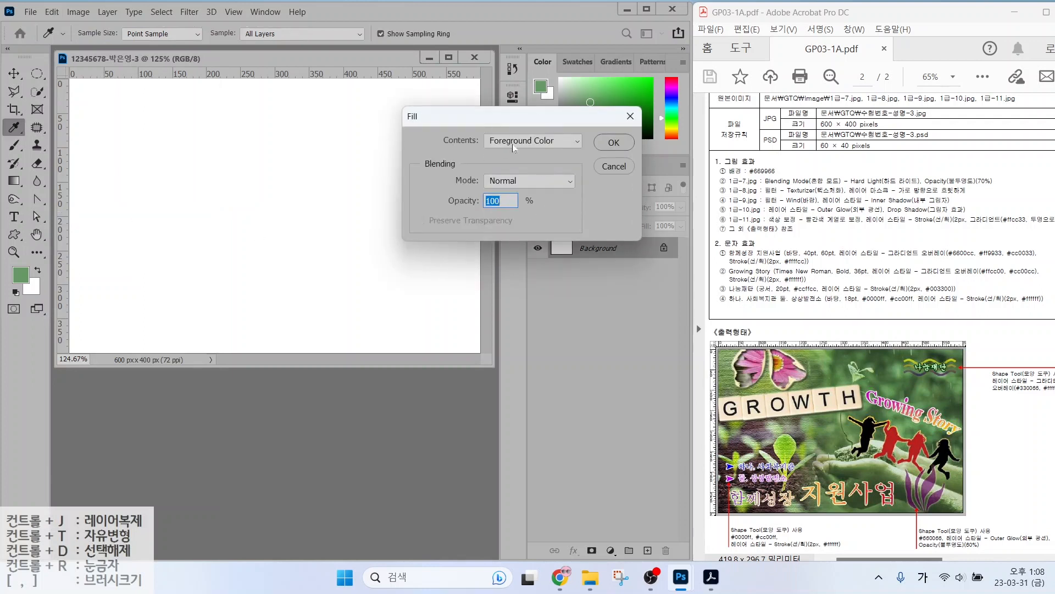
{"action": "left_click", "coordinate": [601, 147]}
{"action": "key", "text": "h"}
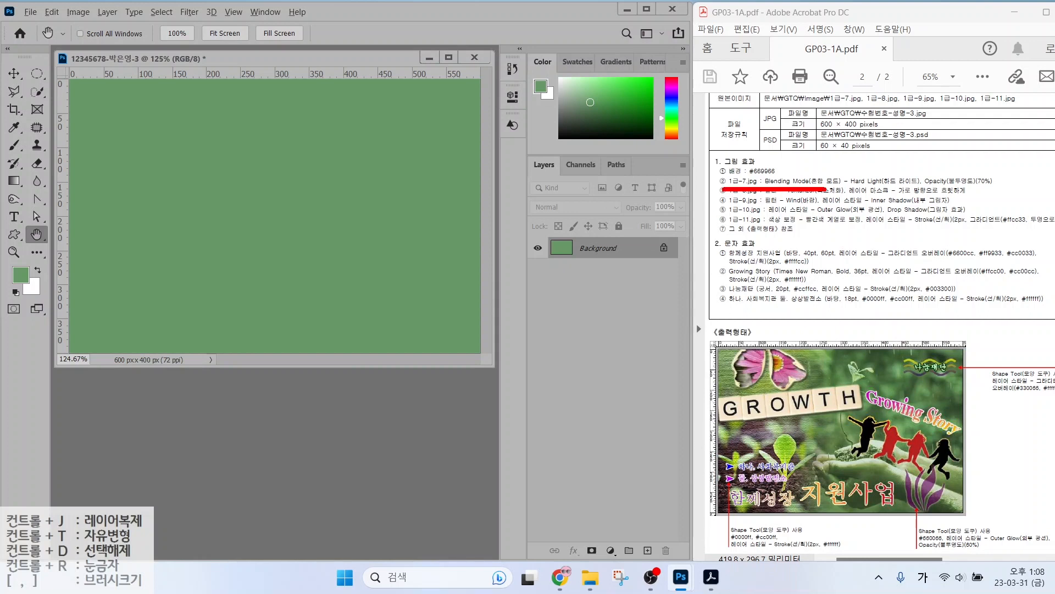
Bring 1급-7.jpg into the green poster as a new layer and close the source window.
{"action": "double_click", "coordinate": [306, 400]}
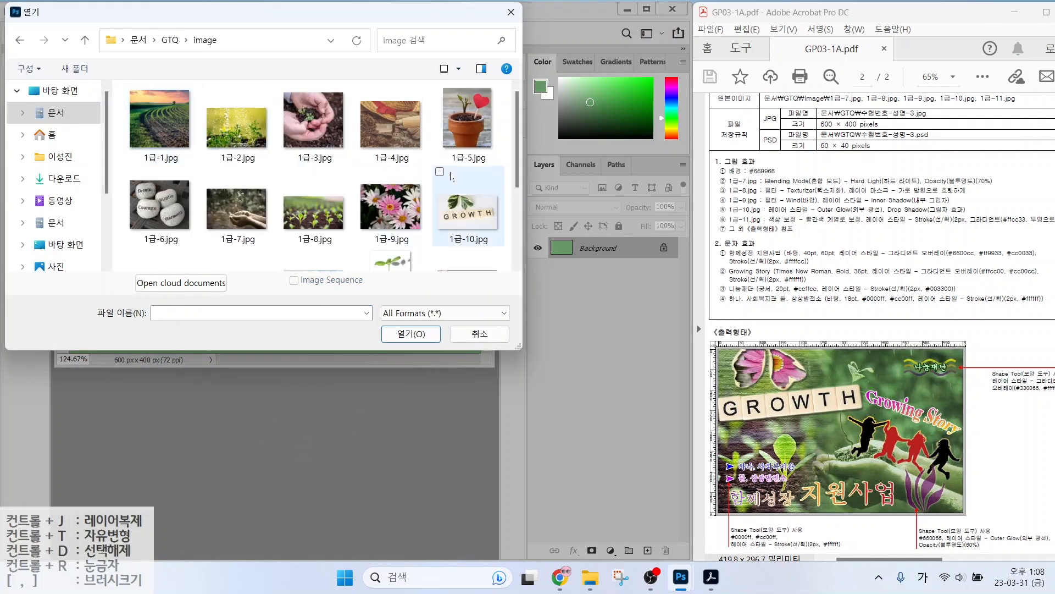
{"action": "left_click", "coordinate": [252, 222]}
{"action": "left_click", "coordinate": [404, 336]}
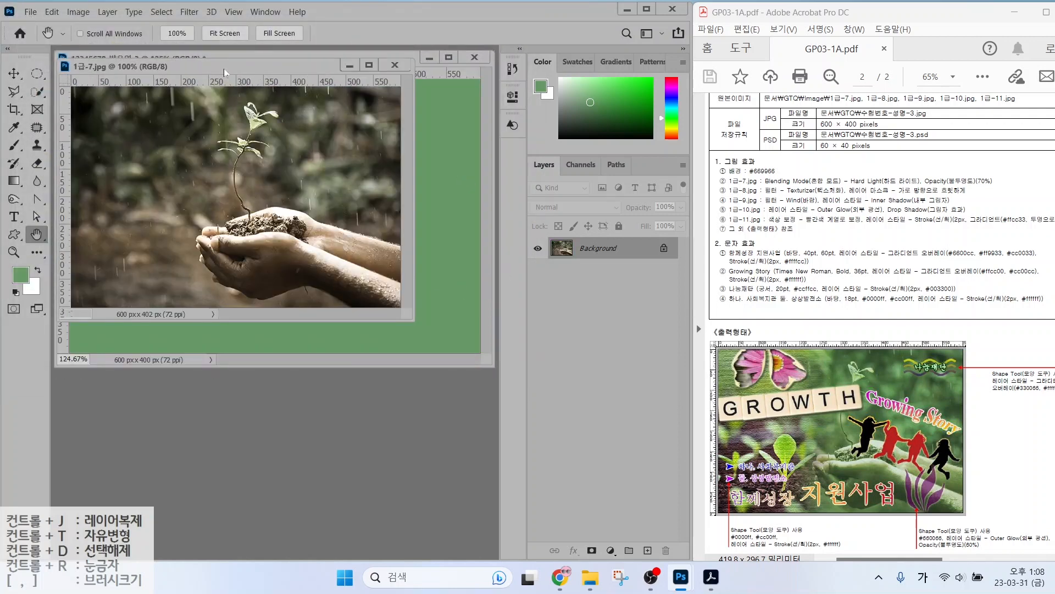
{"action": "left_click_drag", "start_coordinate": [224, 68], "coordinate": [441, 141]}
{"action": "left_click", "coordinate": [19, 77]}
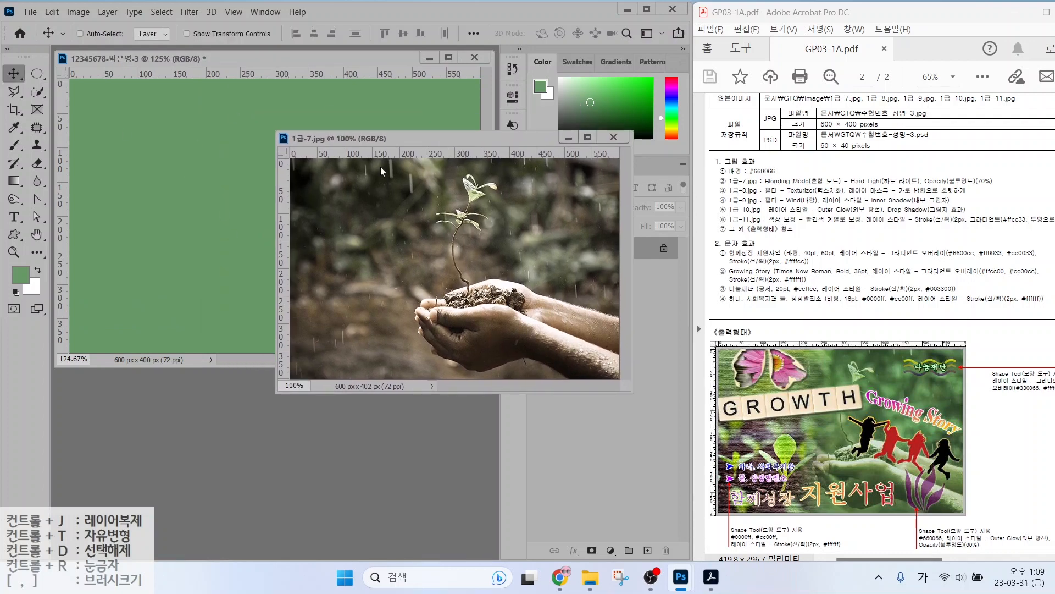
{"action": "left_click", "coordinate": [249, 203]}
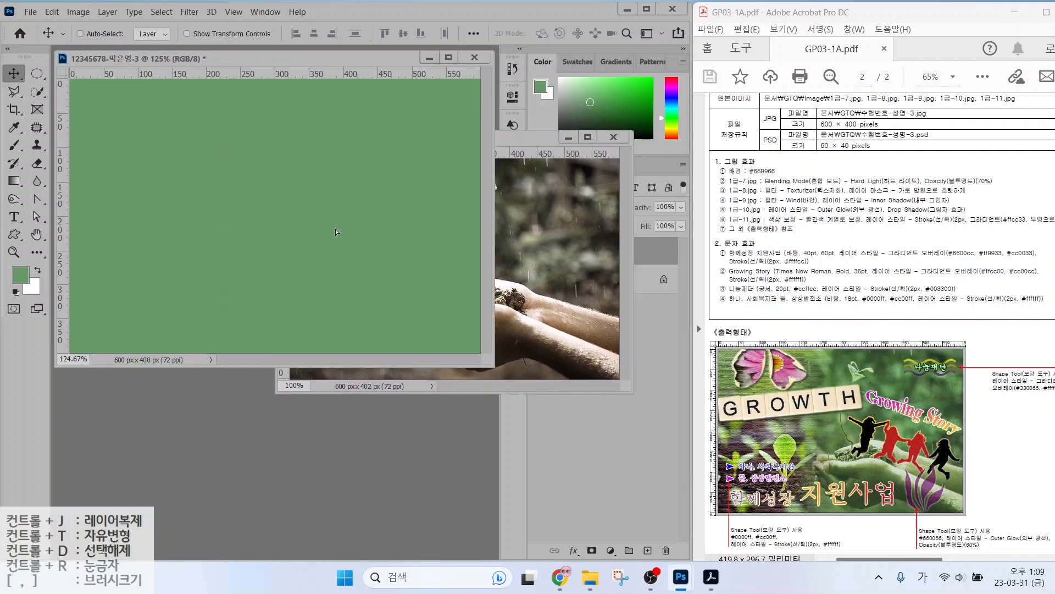
{"action": "left_click_drag", "start_coordinate": [292, 216], "coordinate": [249, 198]}
{"action": "left_click", "coordinate": [613, 137]}
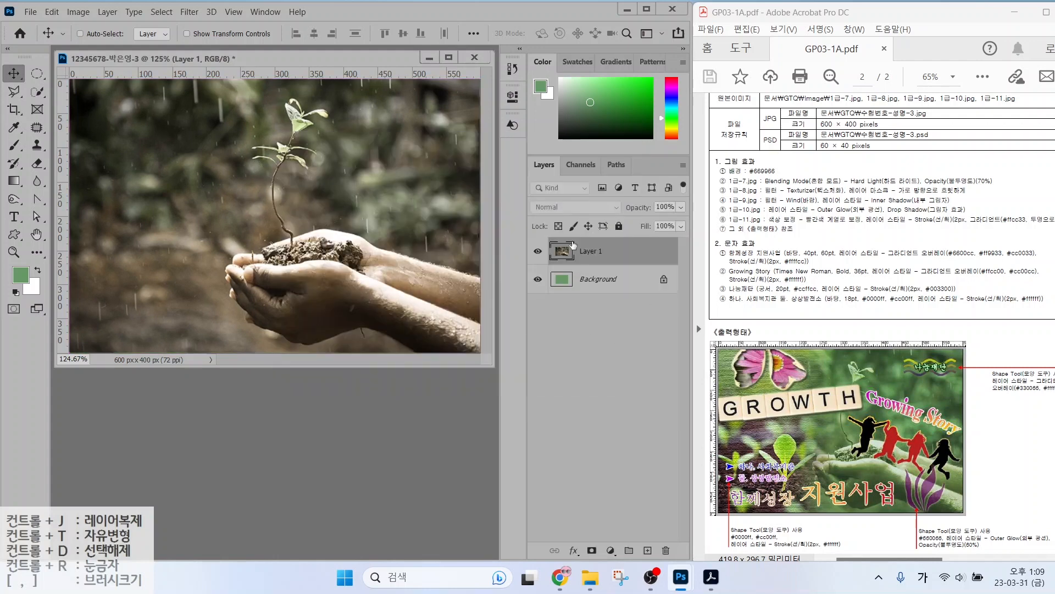
Rename the new photo layer to 1-7.
{"action": "double_click", "coordinate": [591, 252]}
{"action": "type", "text": "1-"}
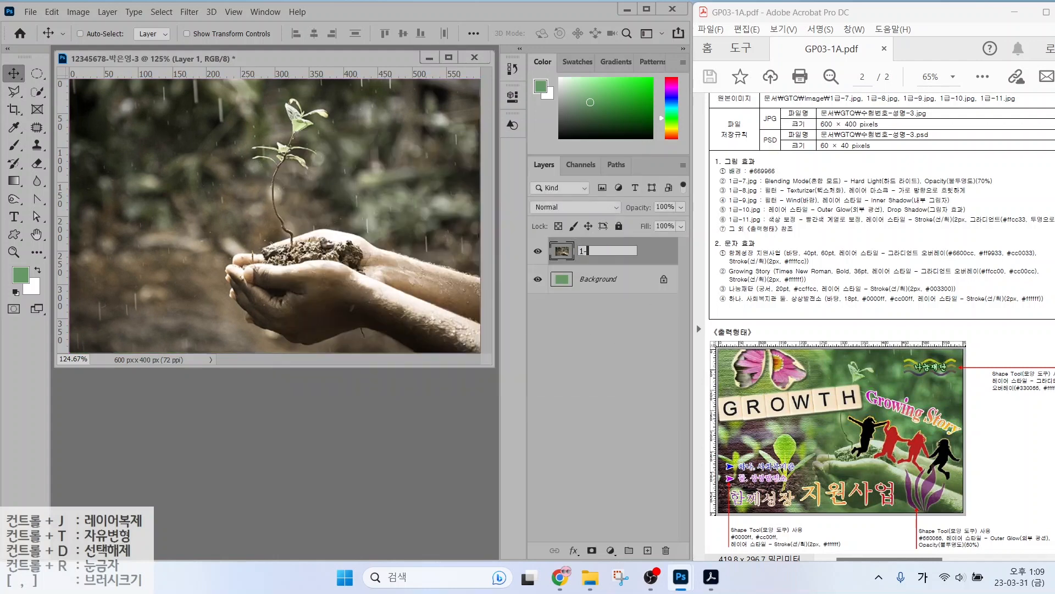
{"action": "type", "text": "7"}
{"action": "key", "text": "Return"}
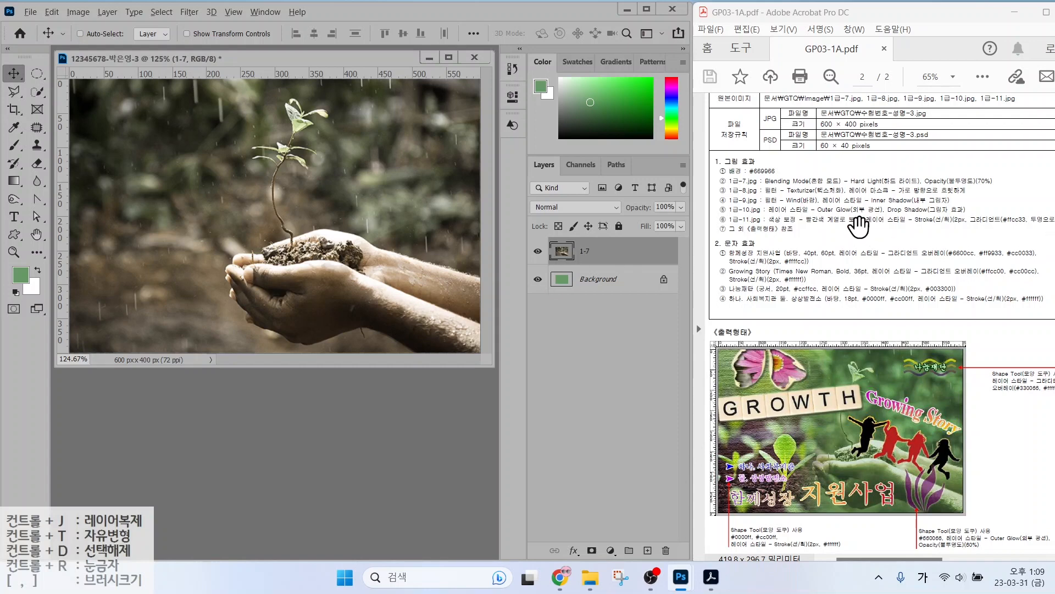
{"action": "left_click_drag", "start_coordinate": [767, 187], "coordinate": [865, 187]}
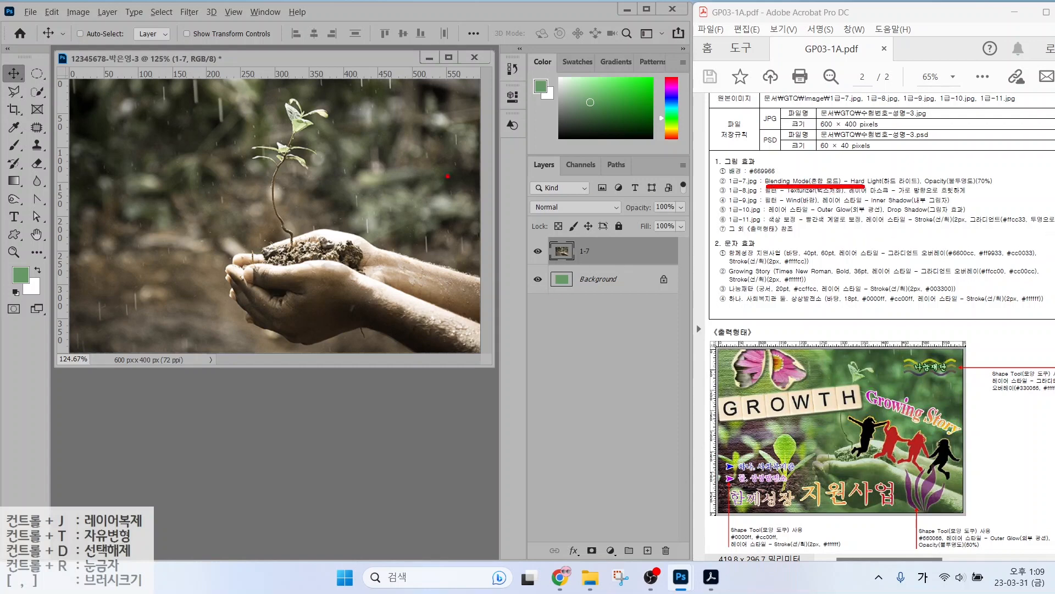
{"action": "mouse_move", "coordinate": [512, 138]}
{"action": "left_mouse_down"}
{"action": "mouse_move", "coordinate": [630, 261]}
{"action": "mouse_move", "coordinate": [700, 297]}
{"action": "left_mouse_up"}
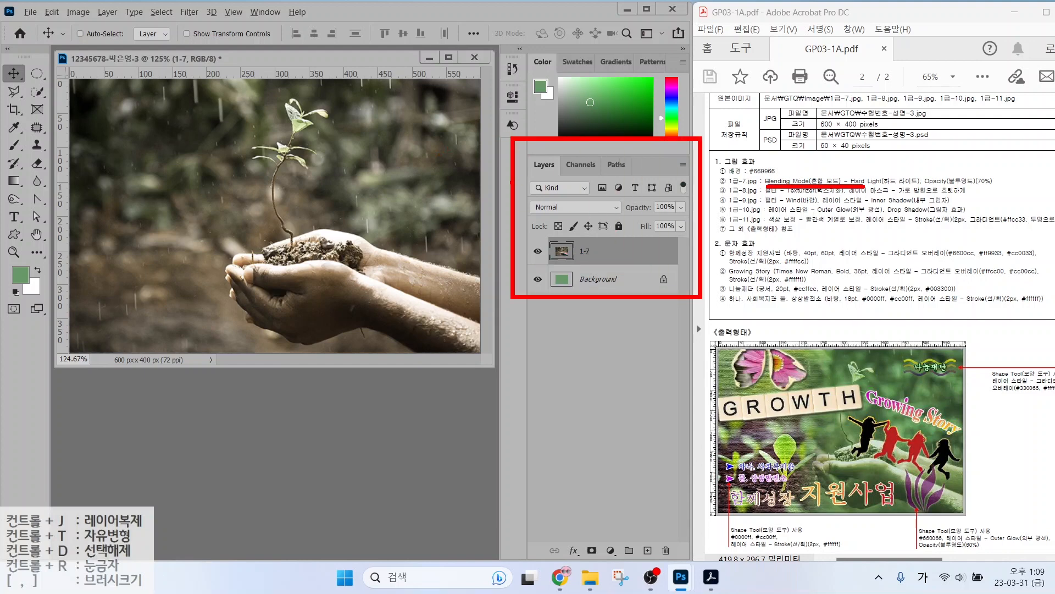
{"action": "left_click_drag", "start_coordinate": [518, 195], "coordinate": [628, 224]}
{"action": "left_click_drag", "start_coordinate": [541, 213], "coordinate": [498, 246]}
{"action": "key", "text": "Escape"}
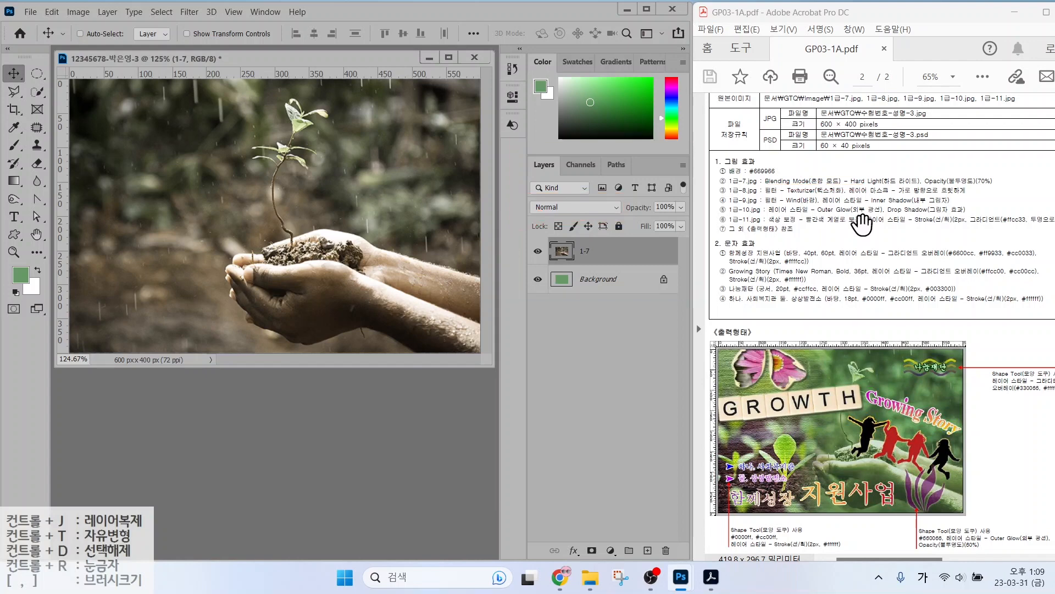
Set layer 1-7 to Hard Light blending at 70% opacity.
{"action": "left_click", "coordinate": [582, 208]}
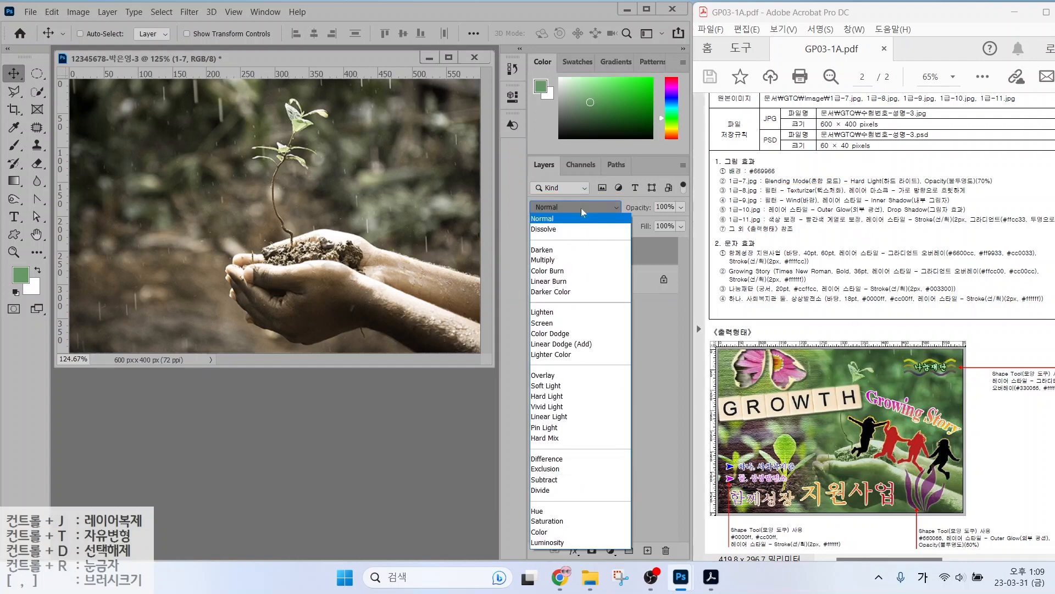
{"action": "left_click", "coordinate": [559, 401]}
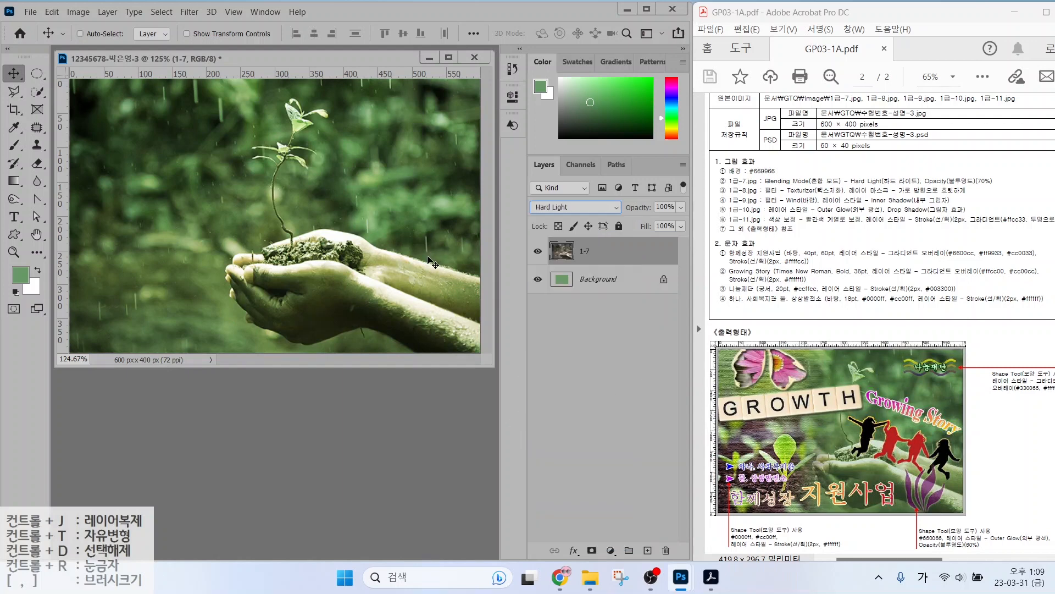
{"action": "left_click_drag", "start_coordinate": [921, 183], "coordinate": [1021, 184]}
{"action": "left_click_drag", "start_coordinate": [517, 147], "coordinate": [706, 300]}
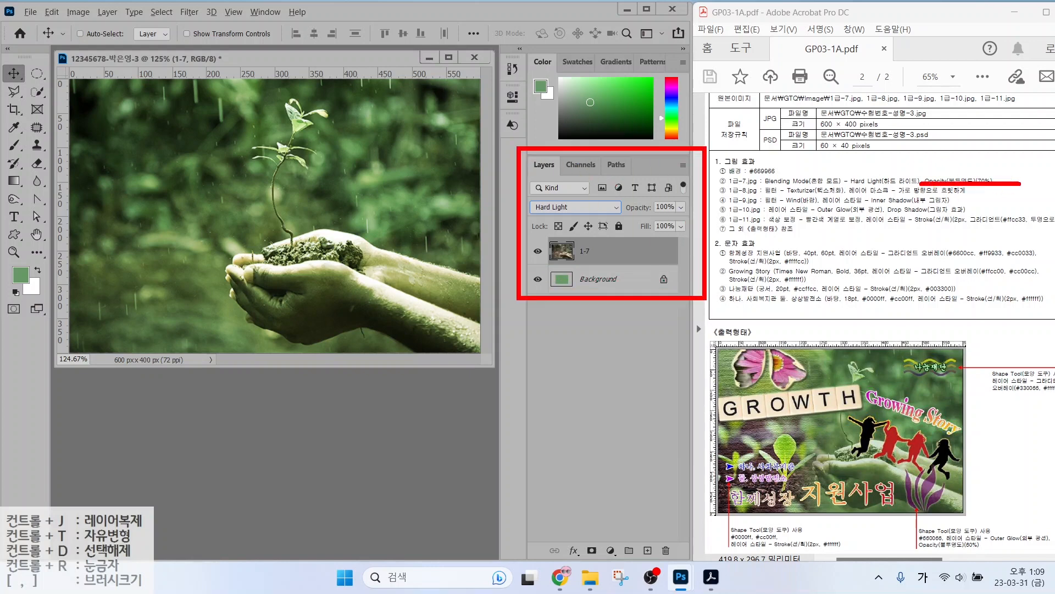
{"action": "left_click_drag", "start_coordinate": [542, 200], "coordinate": [513, 169]}
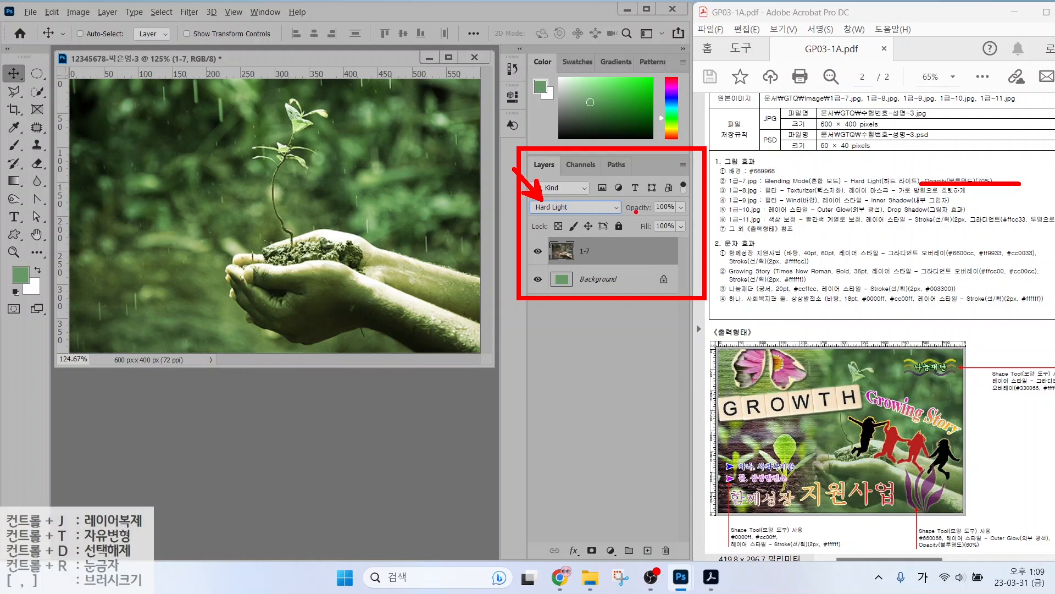
{"action": "left_click_drag", "start_coordinate": [656, 202], "coordinate": [690, 163]}
{"action": "left_click", "coordinate": [670, 207]}
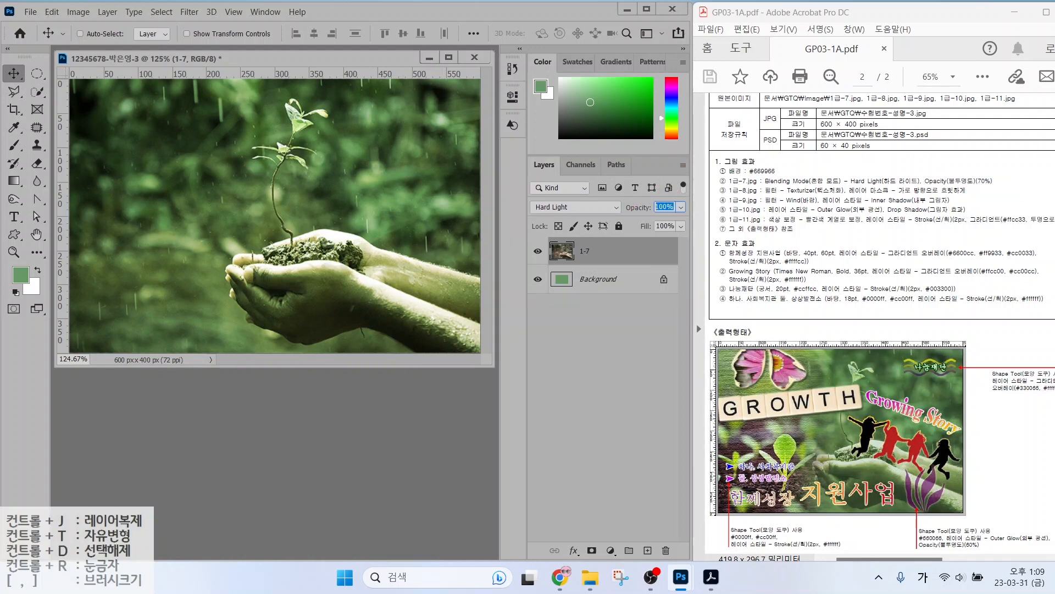
{"action": "type", "text": "70"}
{"action": "key", "text": "Return"}
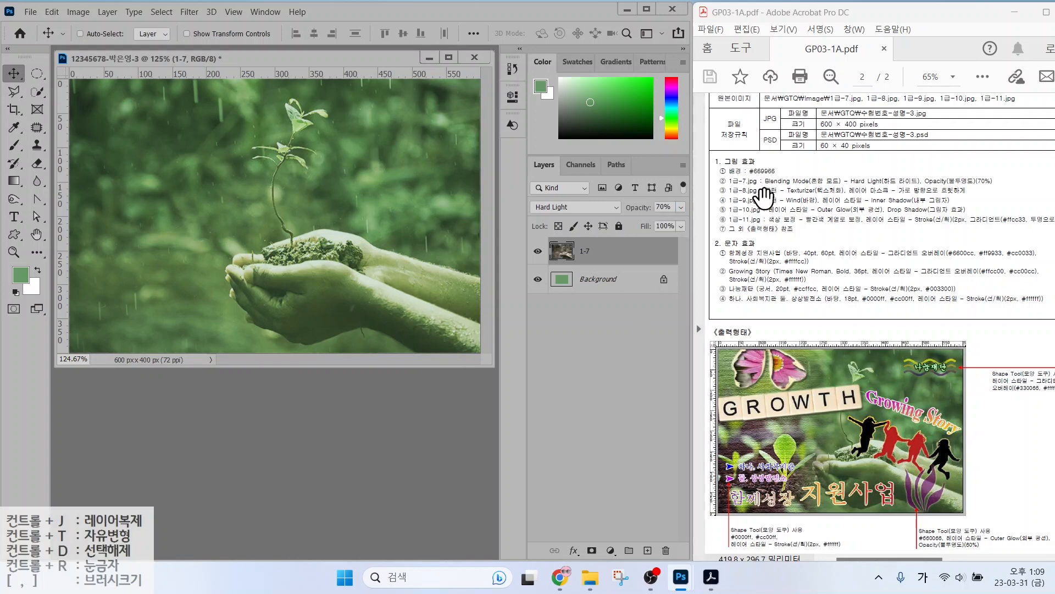
{"action": "key", "text": "ctrl+o"}
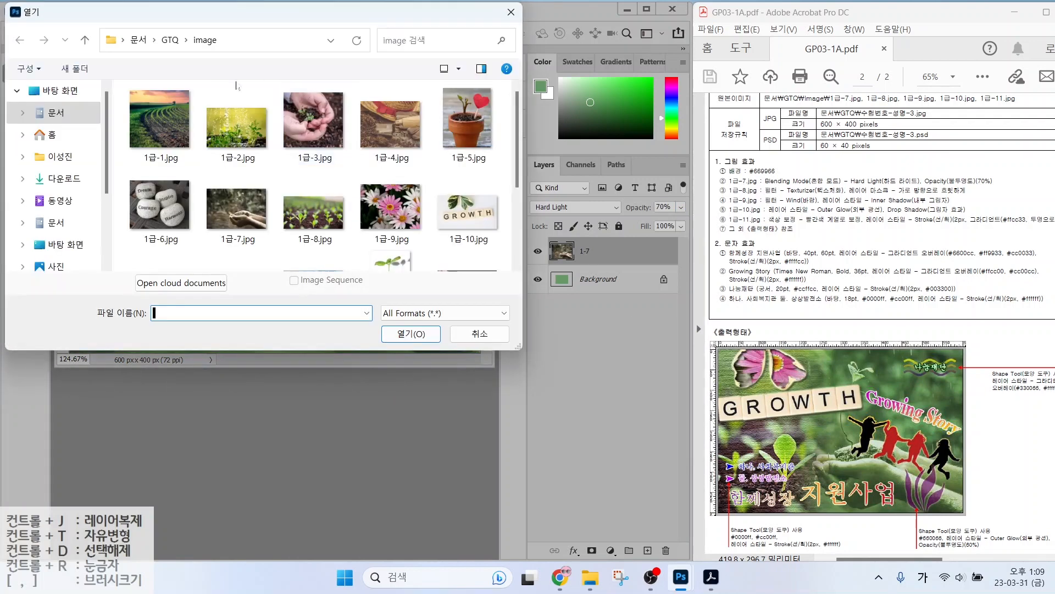
Open 1급-8.jpg and drag it into the poster to cover the whole canvas.
{"action": "double_click", "coordinate": [313, 213]}
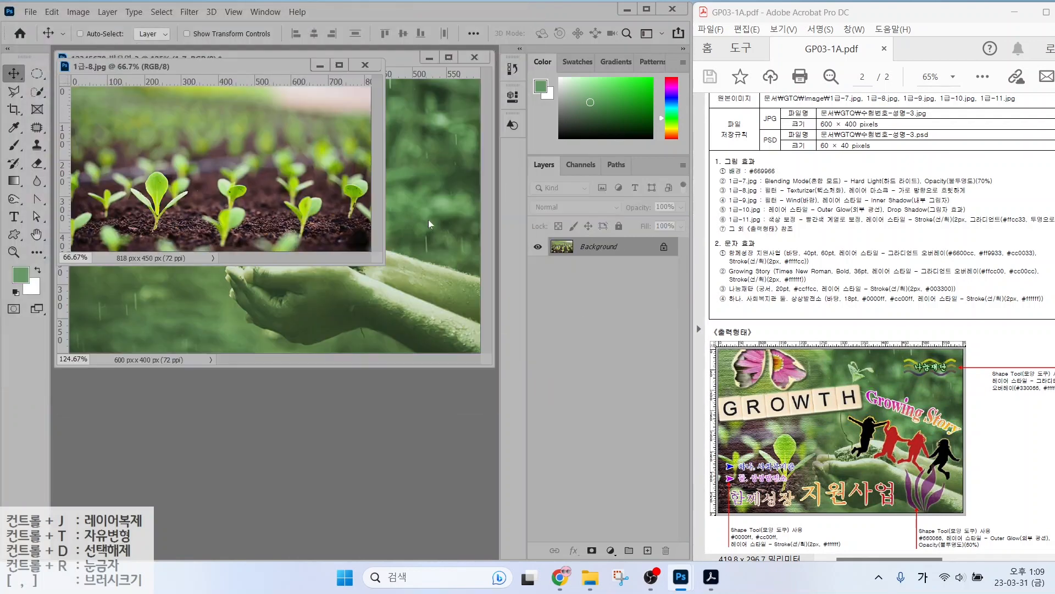
{"action": "left_click_drag", "start_coordinate": [271, 68], "coordinate": [436, 191]}
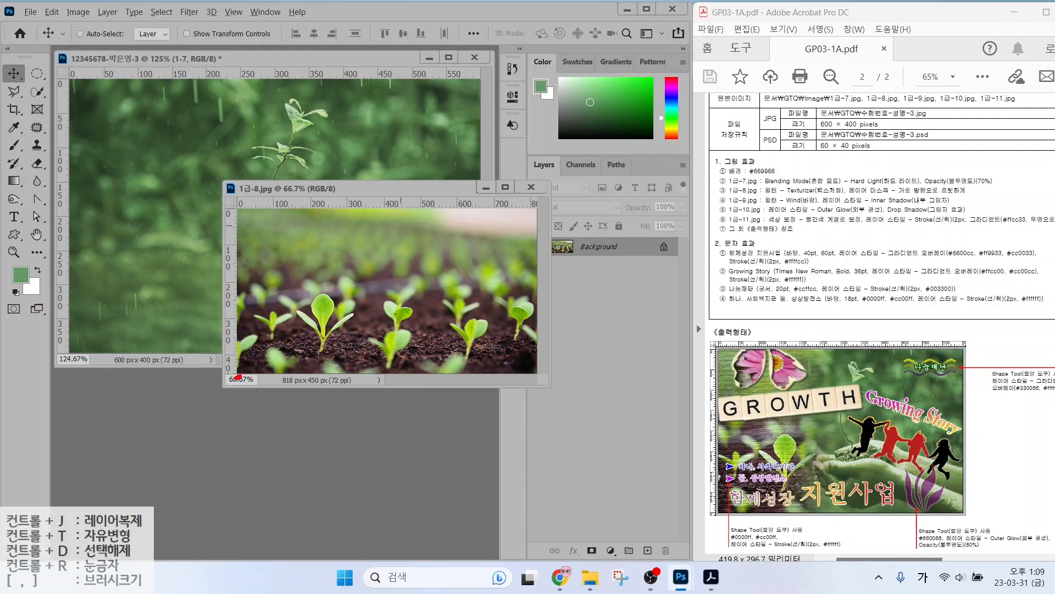
{"action": "mouse_move", "coordinate": [238, 377]}
{"action": "left_mouse_down"}
{"action": "mouse_move", "coordinate": [235, 350]}
{"action": "mouse_move", "coordinate": [246, 378]}
{"action": "left_mouse_up"}
{"action": "key", "text": "Escape"}
{"action": "left_click_drag", "start_coordinate": [272, 254], "coordinate": [154, 202]}
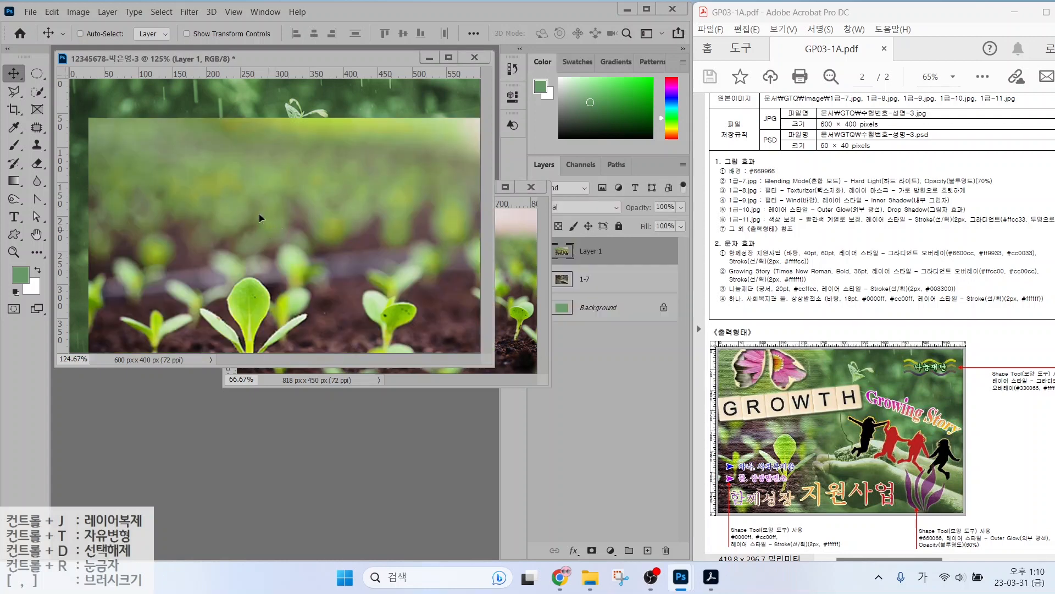
{"action": "left_click_drag", "start_coordinate": [267, 224], "coordinate": [216, 170]}
{"action": "left_click", "coordinate": [533, 187]}
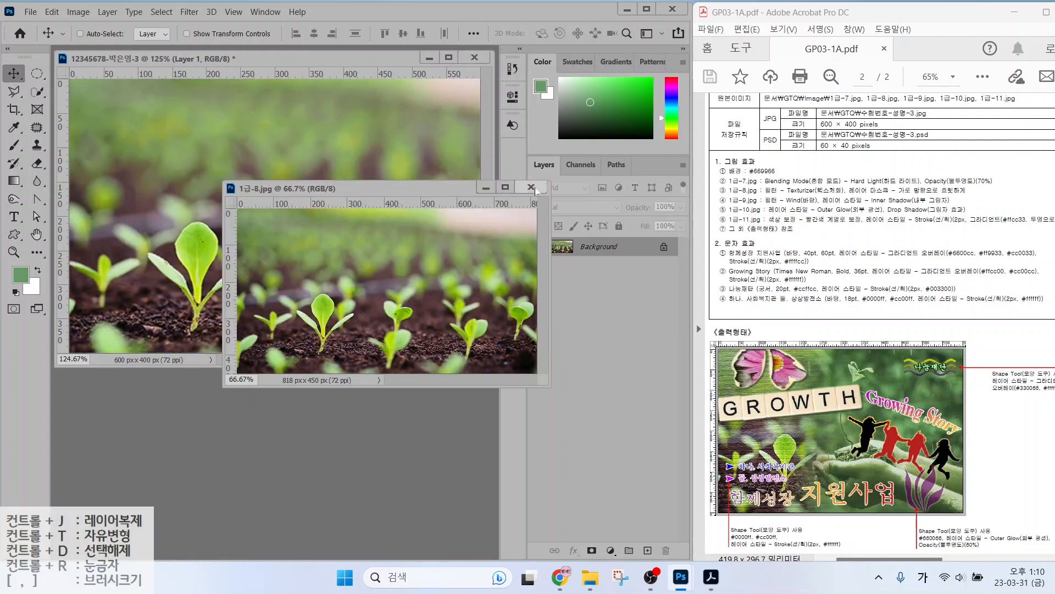
Name the new seedlings layer 1-8.
{"action": "double_click", "coordinate": [591, 252]}
{"action": "type", "text": "1-8"}
{"action": "key", "text": "Return"}
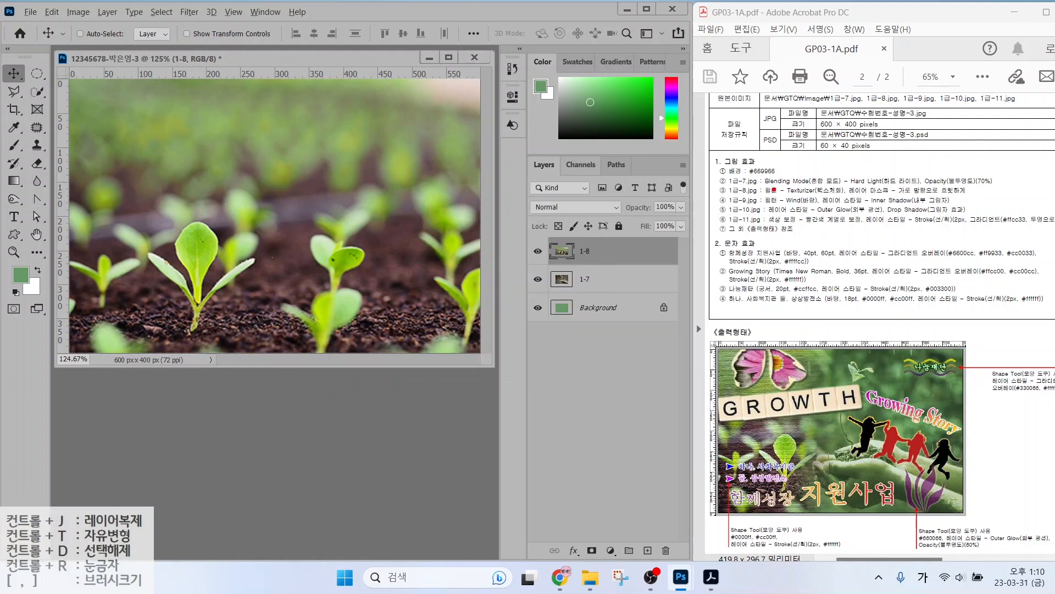
{"action": "left_click_drag", "start_coordinate": [748, 193], "coordinate": [873, 194]}
Apply the Texturizer filter from the Filter Gallery's Texture group to layer 1-8.
{"action": "left_click_drag", "start_coordinate": [899, 195], "coordinate": [977, 197]}
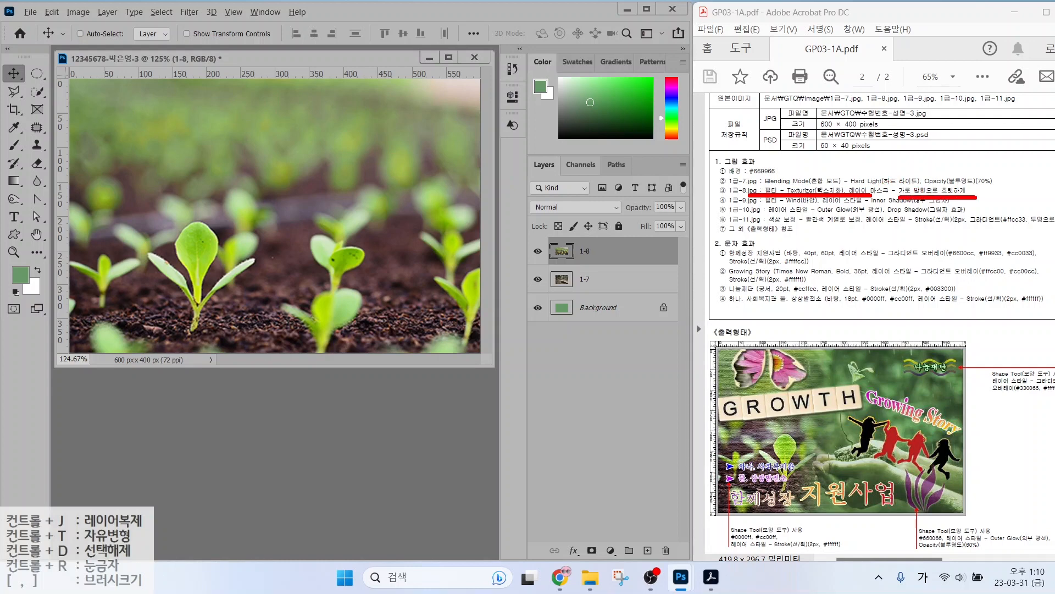
{"action": "key", "text": "Escape"}
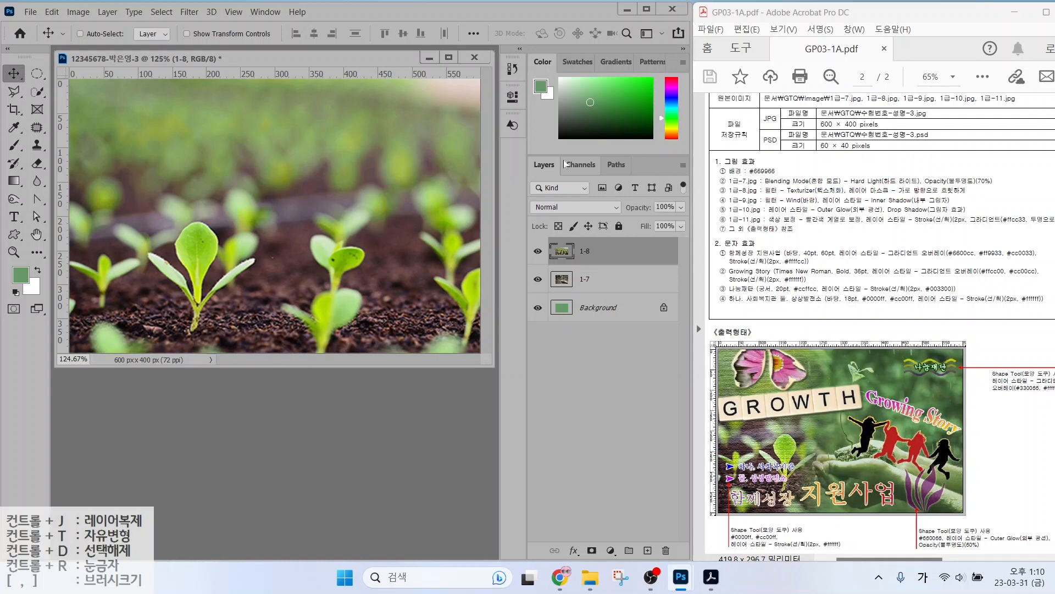
{"action": "left_click", "coordinate": [188, 12]}
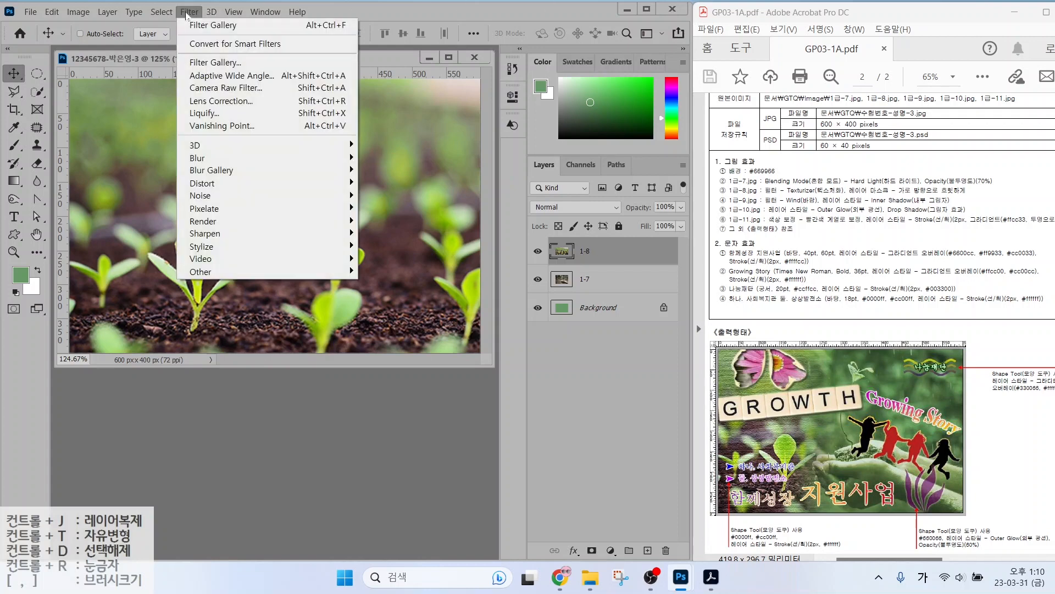
{"action": "left_click", "coordinate": [197, 62]}
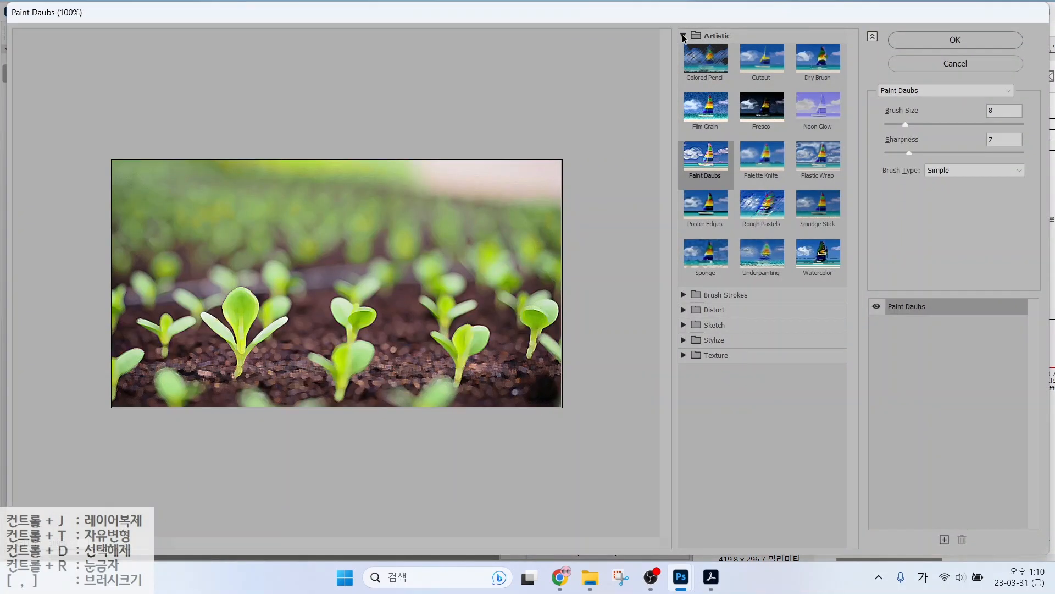
{"action": "left_click", "coordinate": [684, 36]}
{"action": "left_click", "coordinate": [683, 111]}
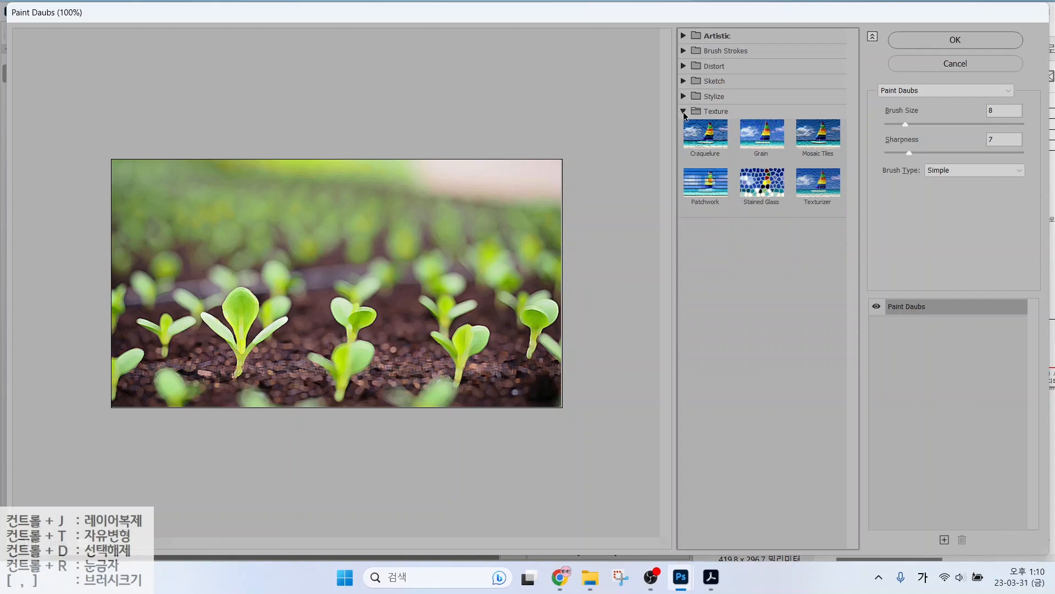
{"action": "left_click", "coordinate": [825, 201]}
{"action": "left_click", "coordinate": [940, 41]}
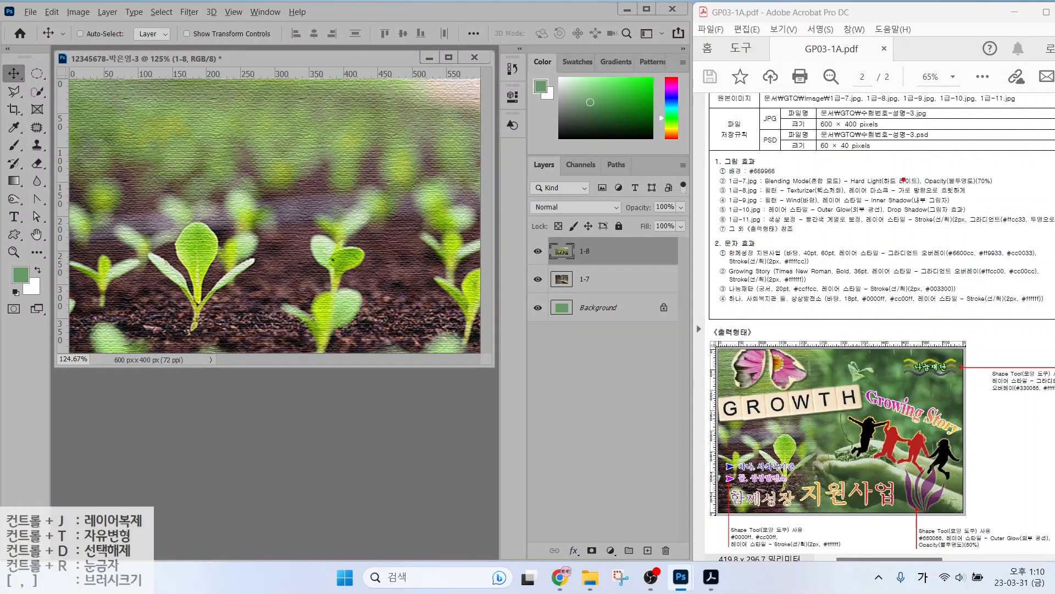
{"action": "left_click_drag", "start_coordinate": [851, 198], "coordinate": [981, 196]}
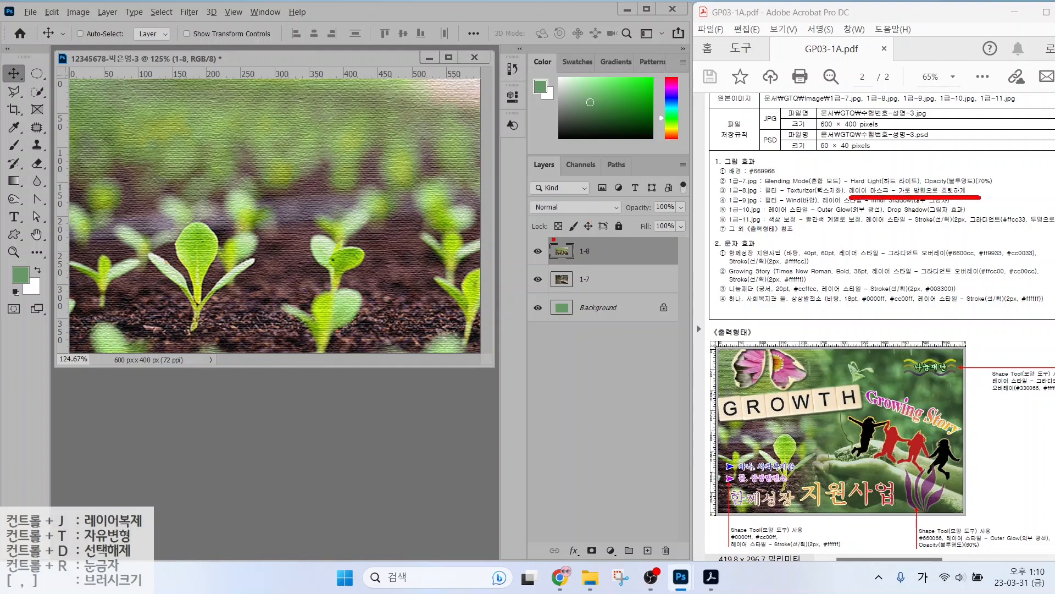
Attach a white layer mask to the 1-8 seedlings layer from the Layers panel.
{"action": "left_click_drag", "start_coordinate": [542, 236], "coordinate": [659, 257]}
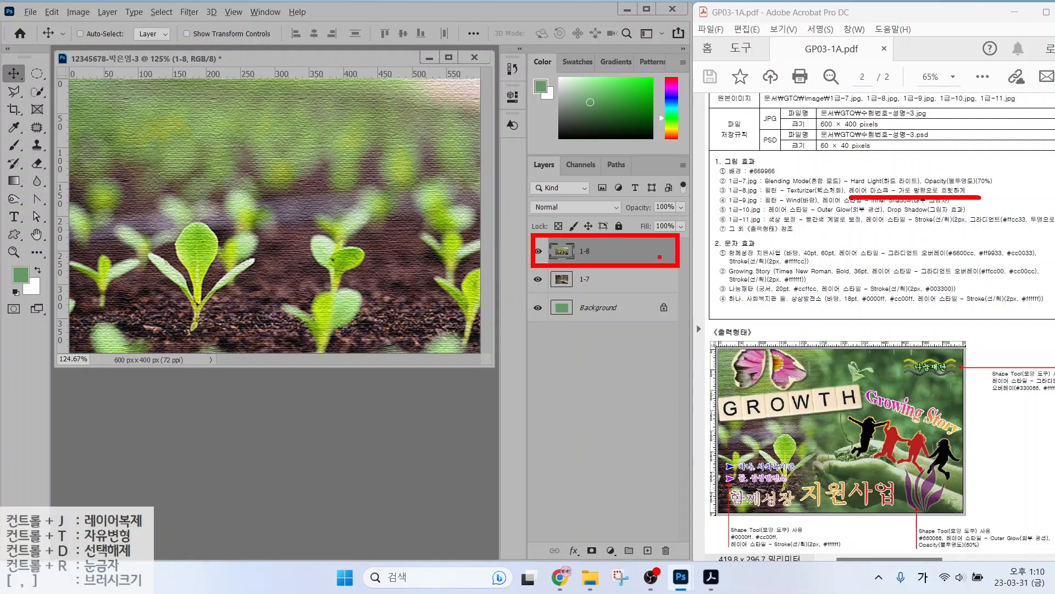
{"action": "mouse_move", "coordinate": [511, 144]}
{"action": "left_mouse_down"}
{"action": "mouse_move", "coordinate": [680, 440]}
{"action": "mouse_move", "coordinate": [706, 566]}
{"action": "left_mouse_up"}
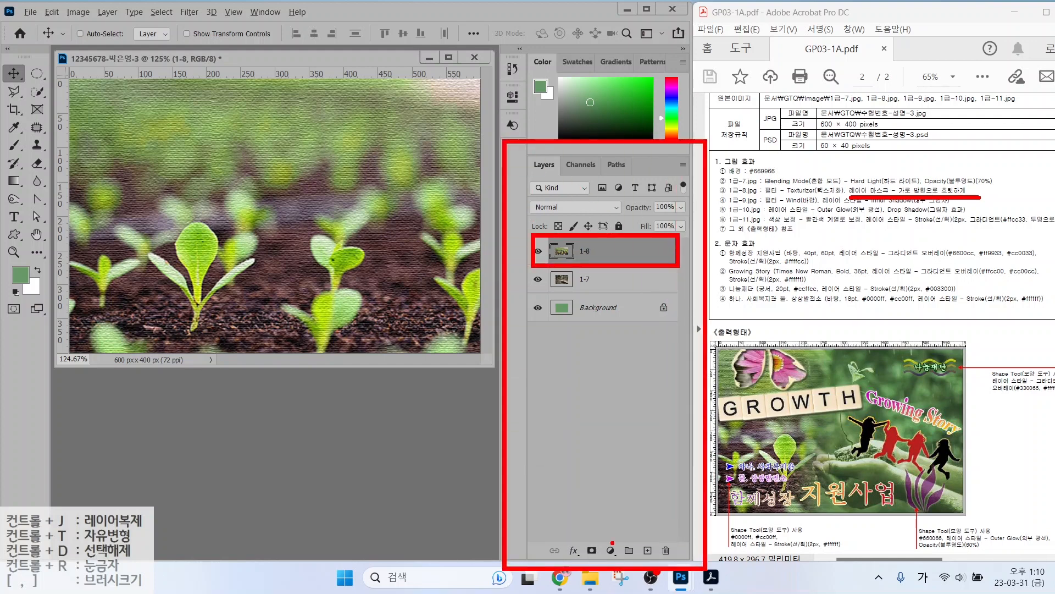
{"action": "mouse_move", "coordinate": [577, 533]}
{"action": "left_mouse_down"}
{"action": "mouse_move", "coordinate": [610, 566]}
{"action": "mouse_move", "coordinate": [631, 488]}
{"action": "left_mouse_up"}
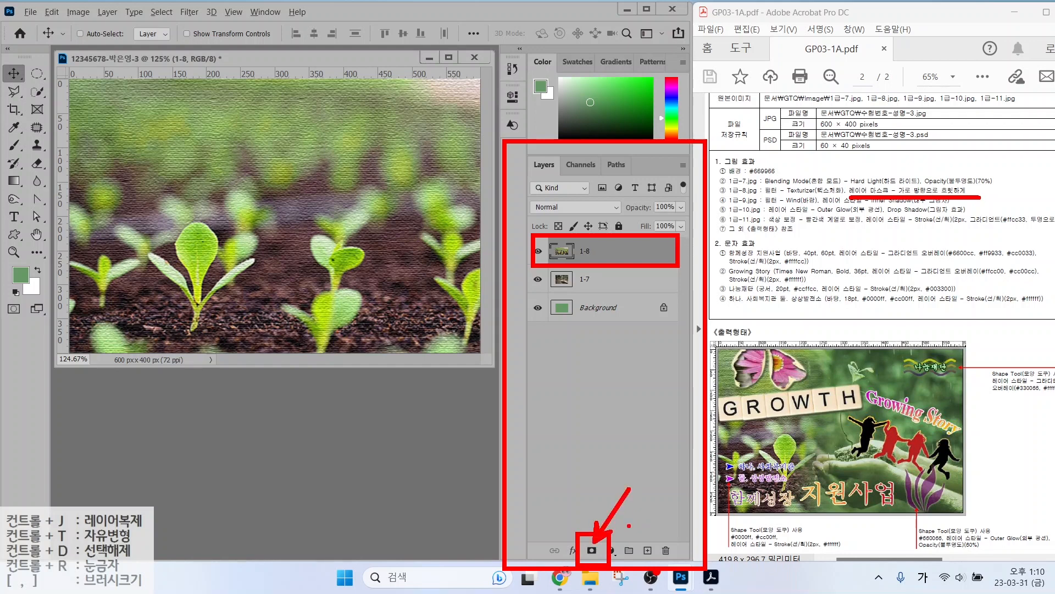
{"action": "key", "text": "Escape"}
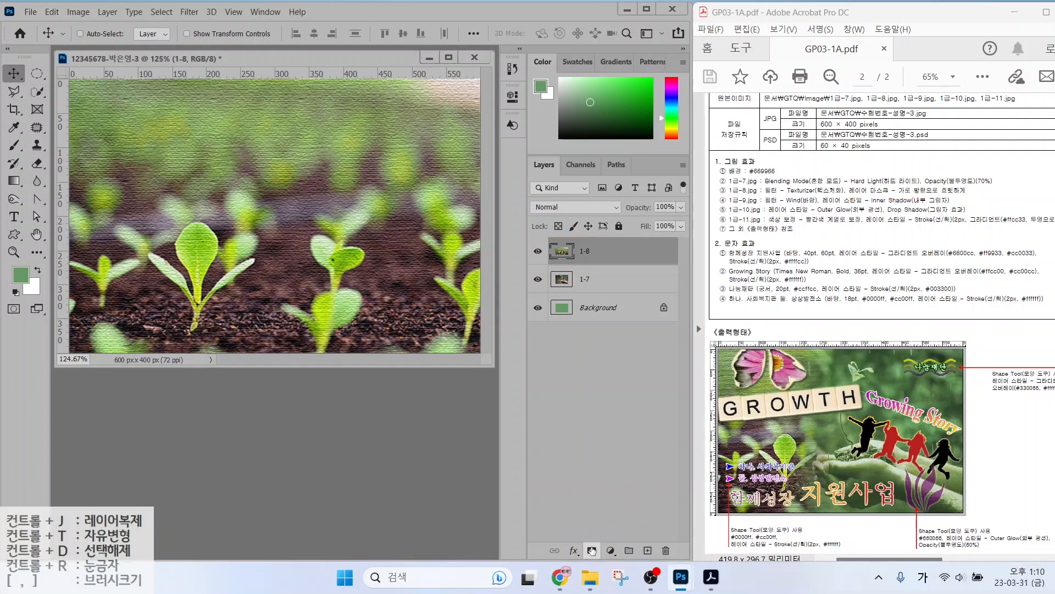
{"action": "left_click", "coordinate": [592, 550]}
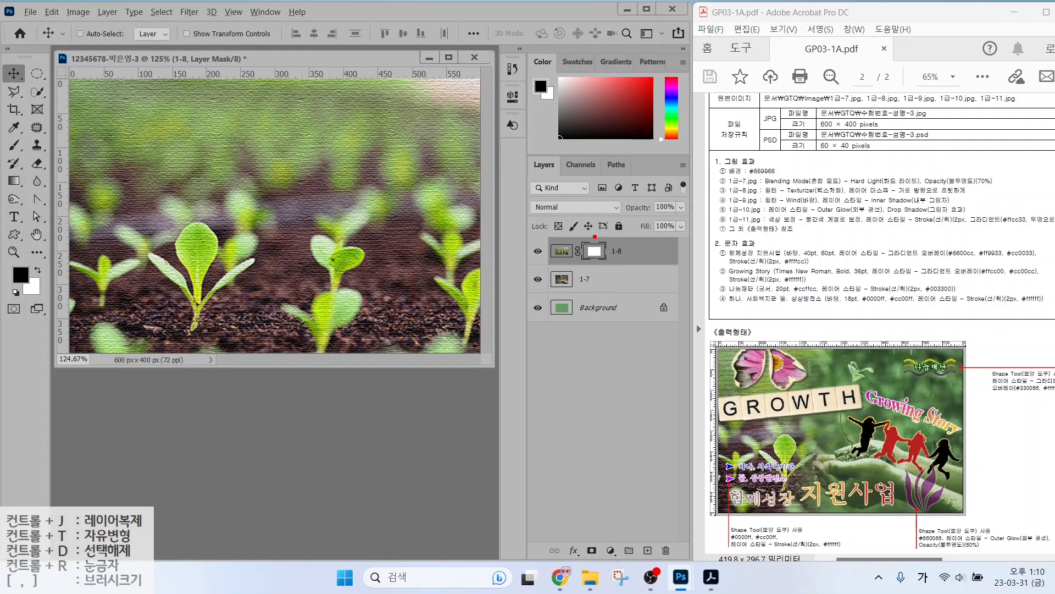
{"action": "left_click_drag", "start_coordinate": [595, 237], "coordinate": [626, 197]}
{"action": "mouse_move", "coordinate": [805, 488]}
{"action": "left_mouse_down"}
{"action": "mouse_move", "coordinate": [749, 497]}
{"action": "mouse_move", "coordinate": [716, 406]}
{"action": "mouse_move", "coordinate": [779, 376]}
{"action": "mouse_move", "coordinate": [827, 422]}
{"action": "mouse_move", "coordinate": [818, 464]}
{"action": "mouse_move", "coordinate": [802, 477]}
{"action": "left_mouse_up"}
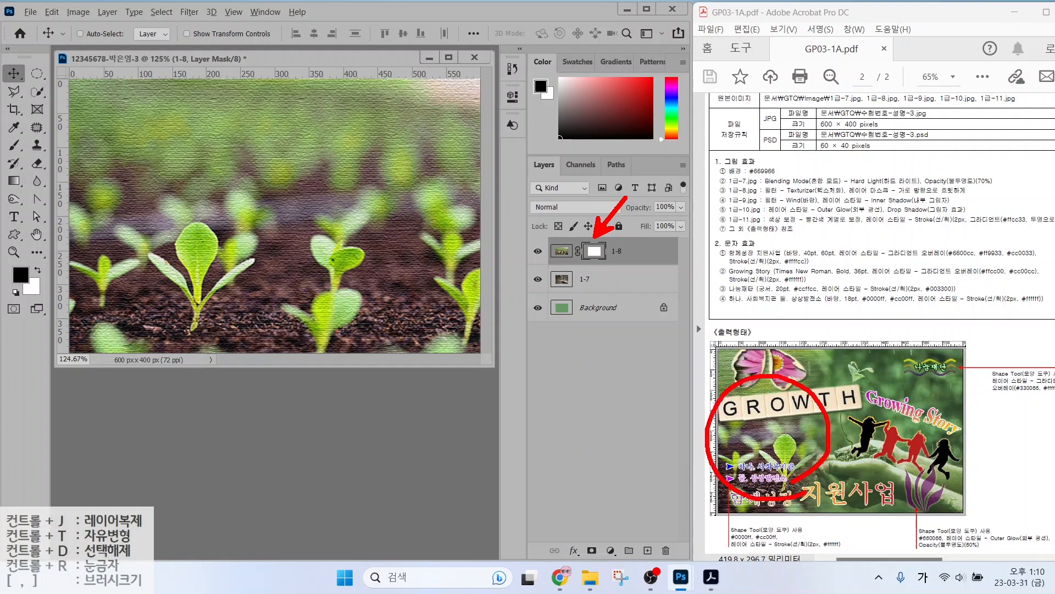
{"action": "left_click_drag", "start_coordinate": [929, 394], "coordinate": [861, 469]}
{"action": "left_click_drag", "start_coordinate": [859, 404], "coordinate": [931, 476]}
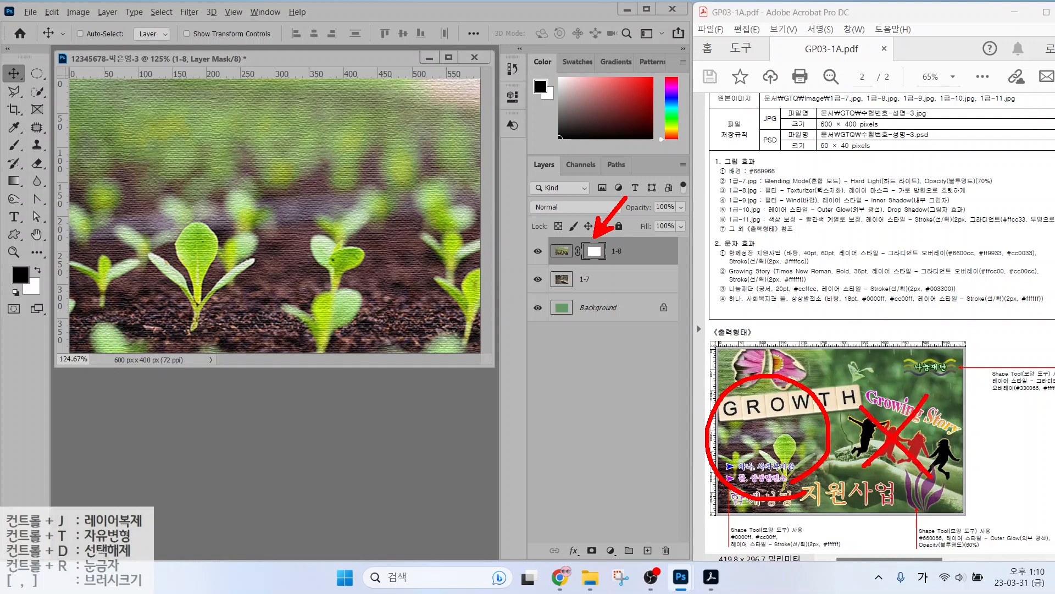
{"action": "key", "text": "Escape"}
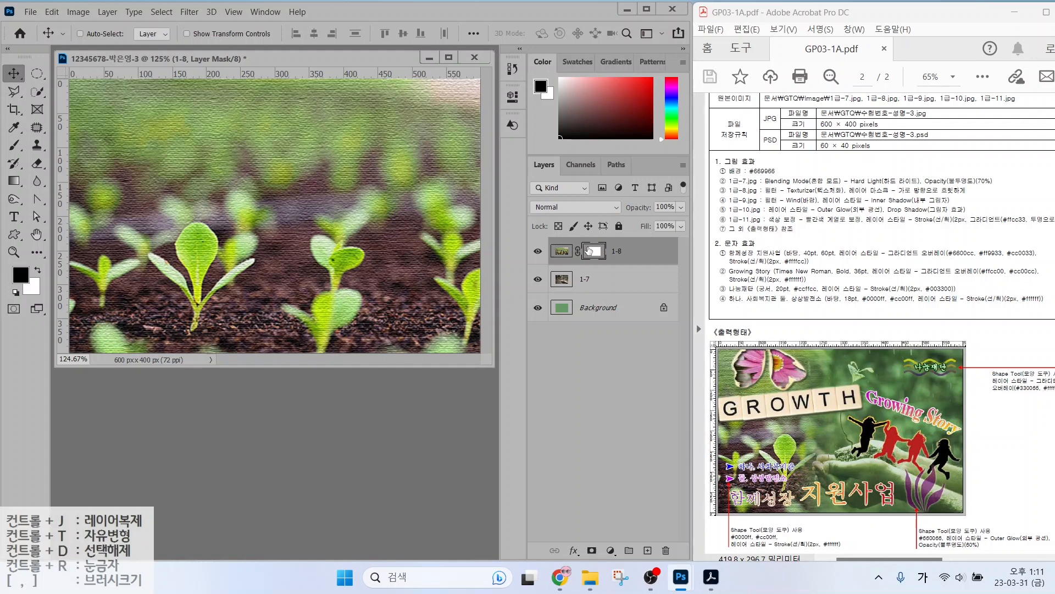
Choose the Gradient tool and confirm the Black, White gradient preset without changes.
{"action": "left_click", "coordinate": [15, 183]}
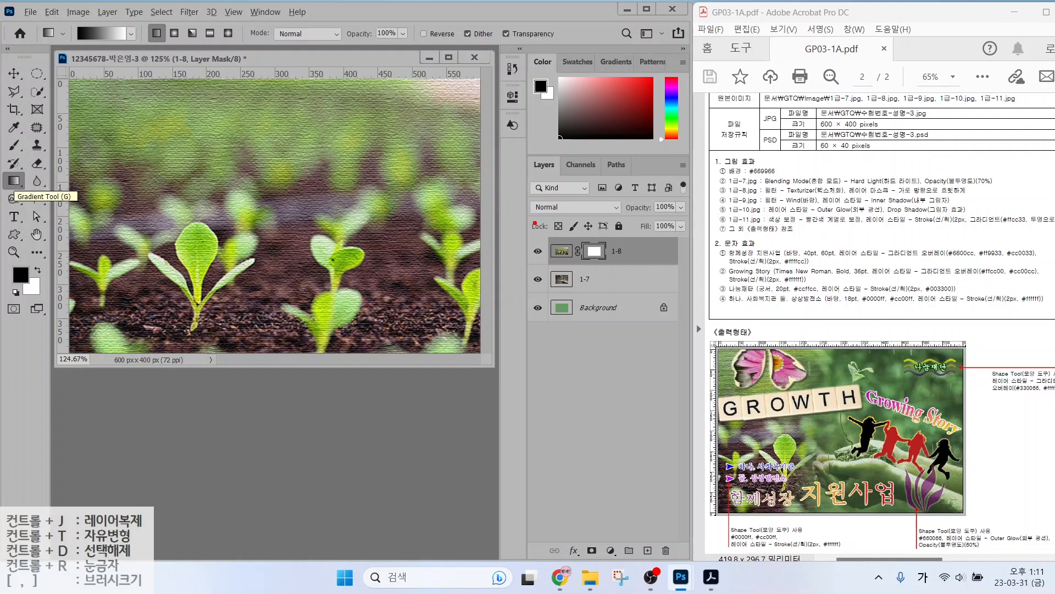
{"action": "mouse_move", "coordinate": [622, 271]}
{"action": "left_mouse_down"}
{"action": "mouse_move", "coordinate": [570, 275]}
{"action": "mouse_move", "coordinate": [576, 239]}
{"action": "mouse_move", "coordinate": [608, 229]}
{"action": "mouse_move", "coordinate": [623, 247]}
{"action": "mouse_move", "coordinate": [604, 277]}
{"action": "left_mouse_up"}
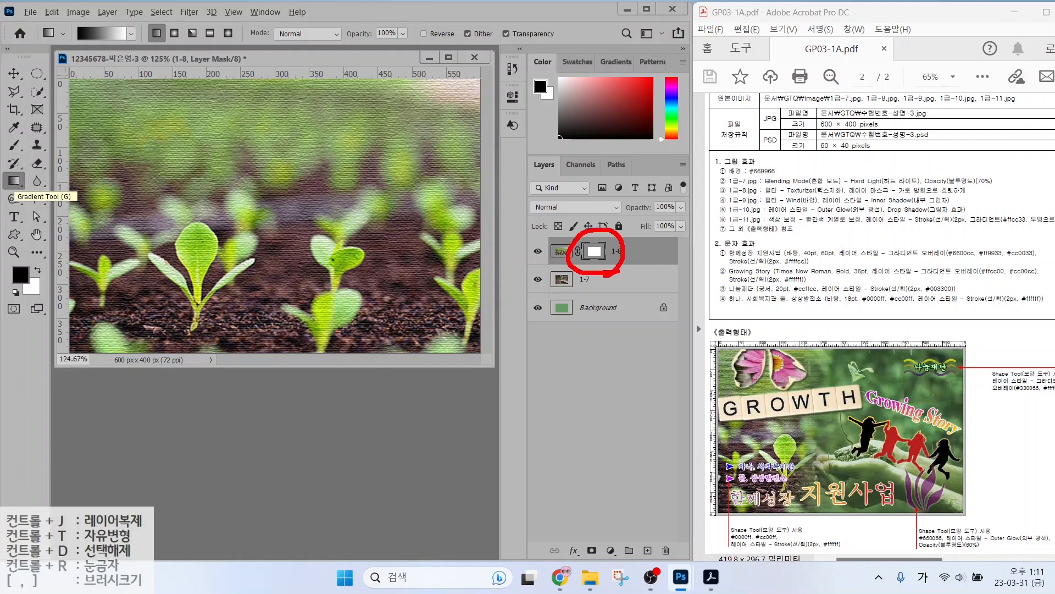
{"action": "mouse_move", "coordinate": [35, 191]}
{"action": "left_mouse_down"}
{"action": "mouse_move", "coordinate": [2, 172]}
{"action": "mouse_move", "coordinate": [38, 183]}
{"action": "left_mouse_up"}
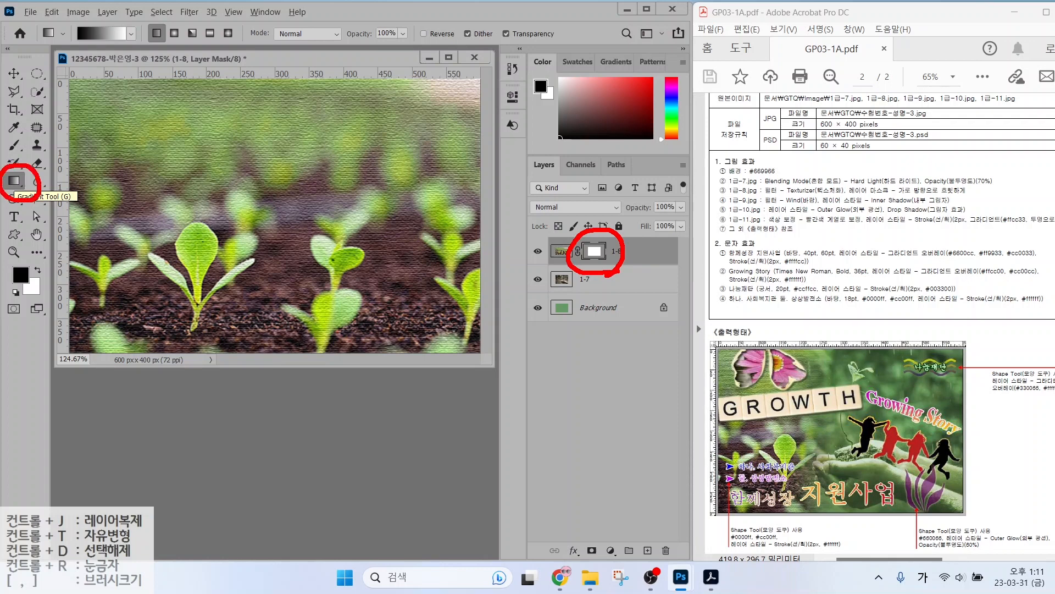
{"action": "mouse_move", "coordinate": [127, 40]}
{"action": "left_mouse_down"}
{"action": "mouse_move", "coordinate": [52, 16]}
{"action": "mouse_move", "coordinate": [107, 14]}
{"action": "mouse_move", "coordinate": [129, 38]}
{"action": "left_mouse_up"}
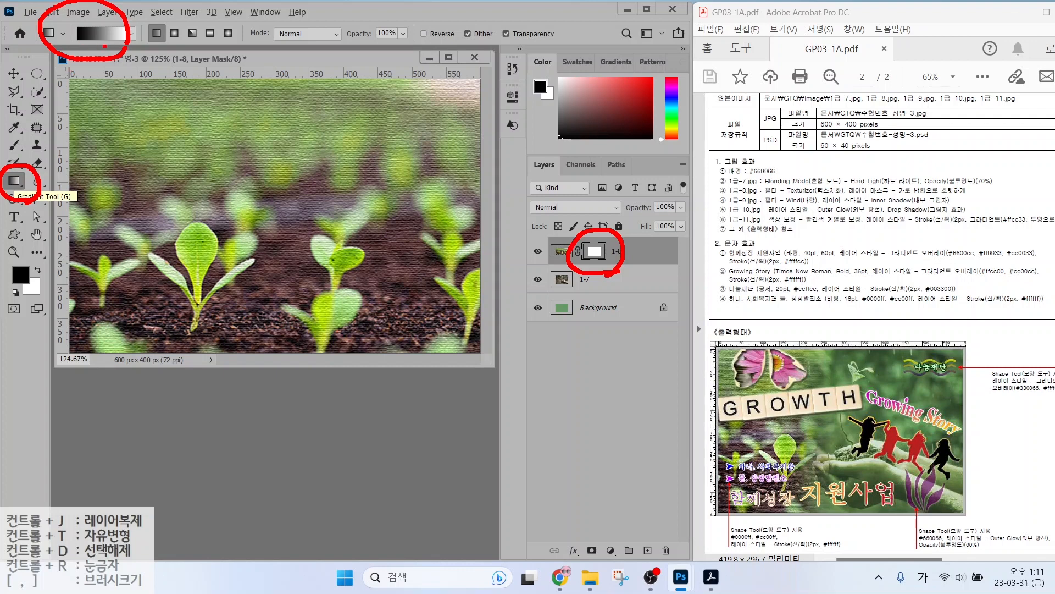
{"action": "key", "text": "Escape"}
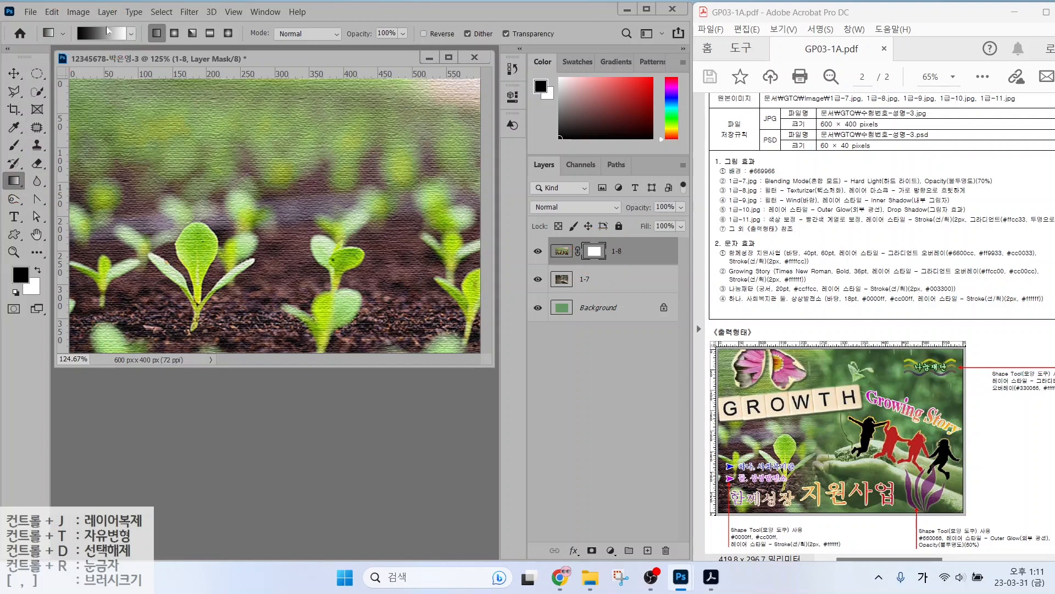
{"action": "key", "text": "ctrl"}
{"action": "left_click", "coordinate": [100, 31]}
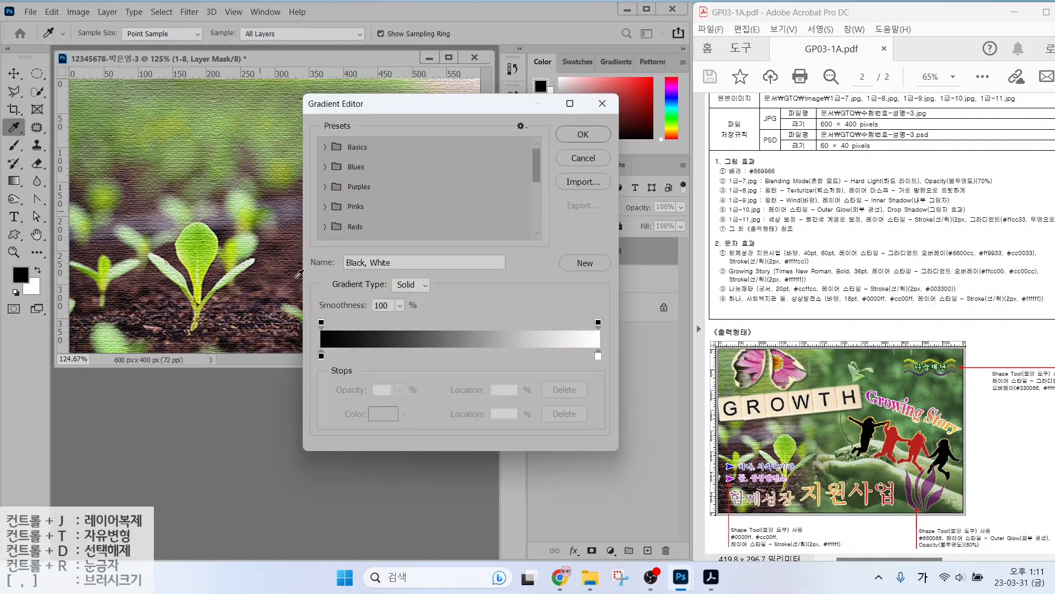
{"action": "key", "text": "ctrl"}
{"action": "left_click", "coordinate": [584, 159]}
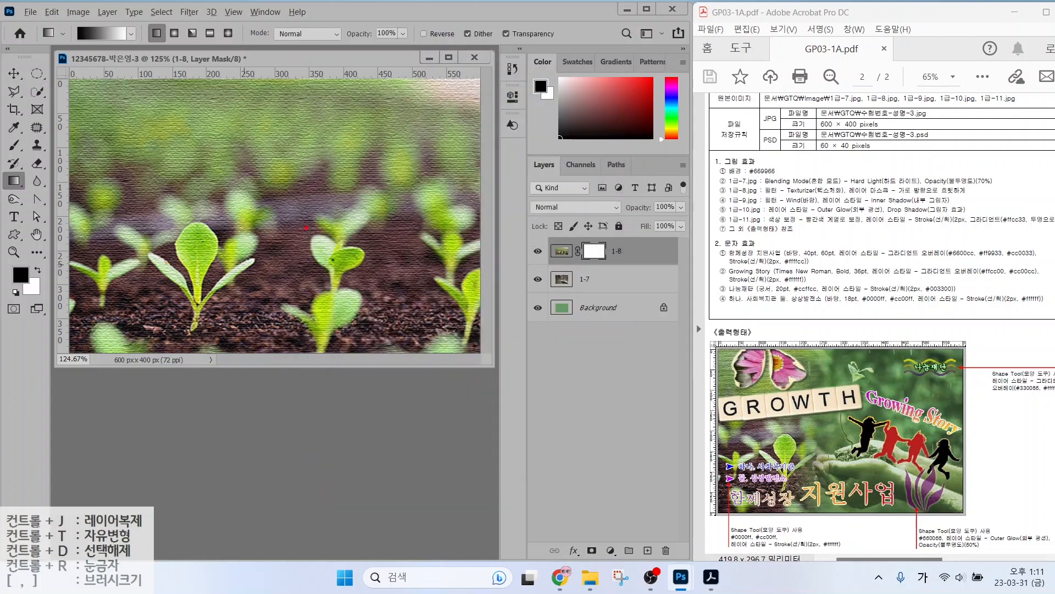
Drag a right-to-left gradient across the 1-8 mask to reveal the 1-7 hands.
{"action": "mouse_move", "coordinate": [248, 282]}
{"action": "left_mouse_down"}
{"action": "mouse_move", "coordinate": [88, 226]}
{"action": "mouse_move", "coordinate": [245, 144]}
{"action": "mouse_move", "coordinate": [246, 301]}
{"action": "left_mouse_up"}
{"action": "left_click_drag", "start_coordinate": [138, 188], "coordinate": [189, 188]}
{"action": "mouse_move", "coordinate": [154, 162]}
{"action": "left_mouse_down"}
{"action": "mouse_move", "coordinate": [152, 221]}
{"action": "mouse_move", "coordinate": [131, 223]}
{"action": "mouse_move", "coordinate": [182, 222]}
{"action": "left_mouse_up"}
{"action": "mouse_move", "coordinate": [188, 193]}
{"action": "left_mouse_down"}
{"action": "mouse_move", "coordinate": [188, 242]}
{"action": "mouse_move", "coordinate": [224, 244]}
{"action": "left_mouse_up"}
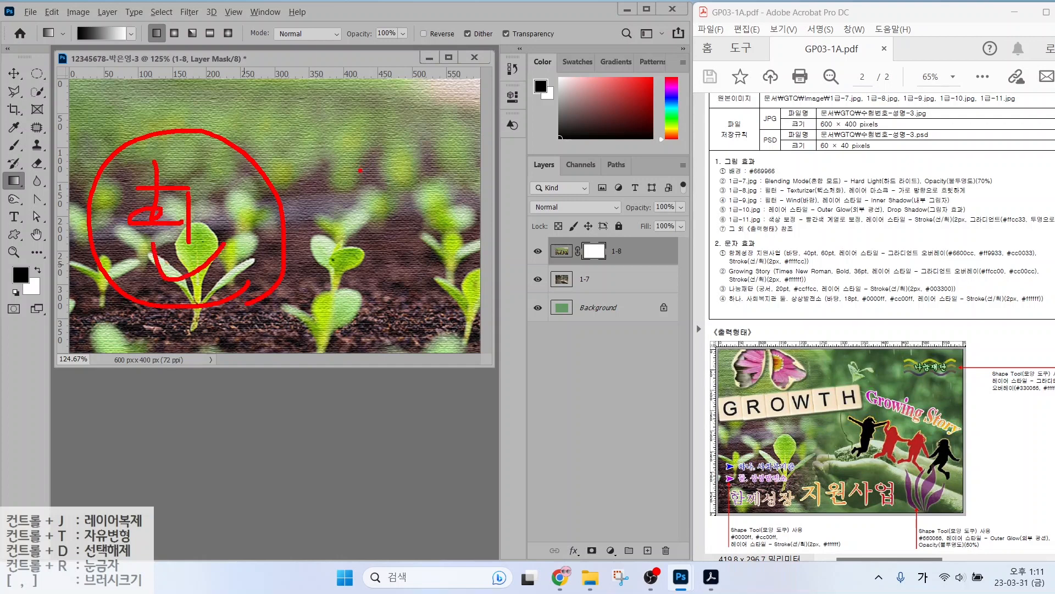
{"action": "left_click_drag", "start_coordinate": [442, 155], "coordinate": [365, 273]}
{"action": "left_click_drag", "start_coordinate": [370, 179], "coordinate": [431, 280]}
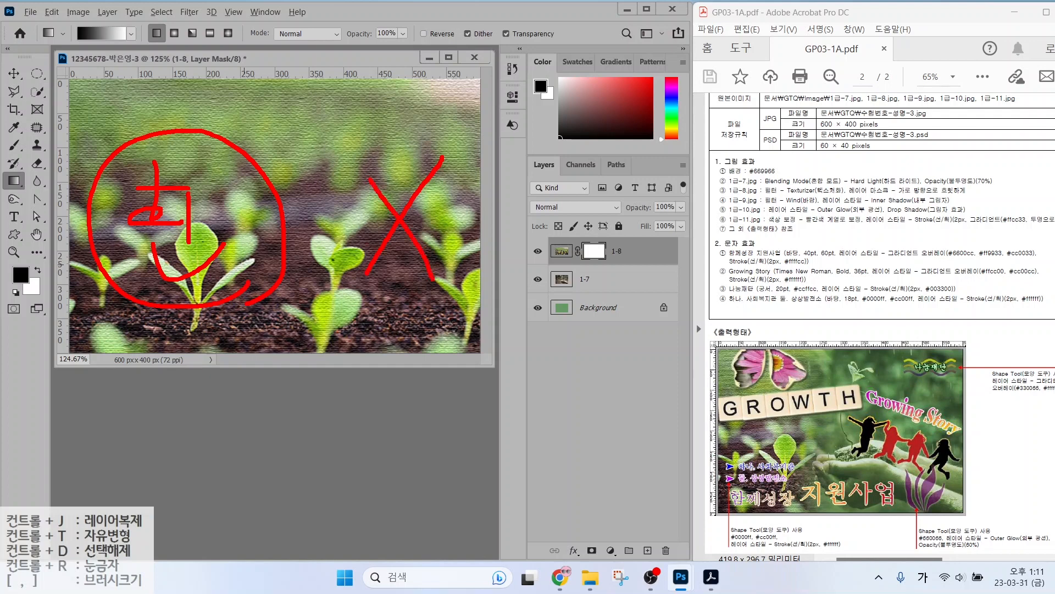
{"action": "mouse_move", "coordinate": [371, 102]}
{"action": "left_mouse_down"}
{"action": "mouse_move", "coordinate": [392, 104]}
{"action": "mouse_move", "coordinate": [380, 135]}
{"action": "left_mouse_up"}
{"action": "mouse_move", "coordinate": [395, 117]}
{"action": "left_mouse_down"}
{"action": "mouse_move", "coordinate": [381, 135]}
{"action": "mouse_move", "coordinate": [413, 108]}
{"action": "mouse_move", "coordinate": [385, 177]}
{"action": "mouse_move", "coordinate": [418, 184]}
{"action": "left_mouse_up"}
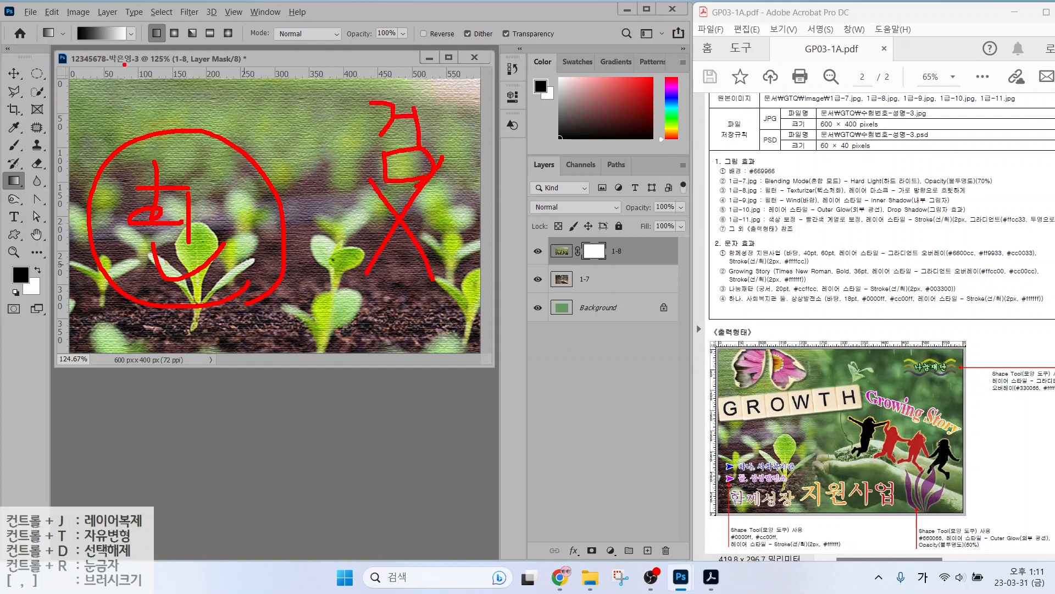
{"action": "mouse_move", "coordinate": [77, 53]}
{"action": "left_mouse_down"}
{"action": "mouse_move", "coordinate": [62, 34]}
{"action": "mouse_move", "coordinate": [71, 20]}
{"action": "mouse_move", "coordinate": [134, 40]}
{"action": "mouse_move", "coordinate": [142, 15]}
{"action": "mouse_move", "coordinate": [147, 48]}
{"action": "left_mouse_up"}
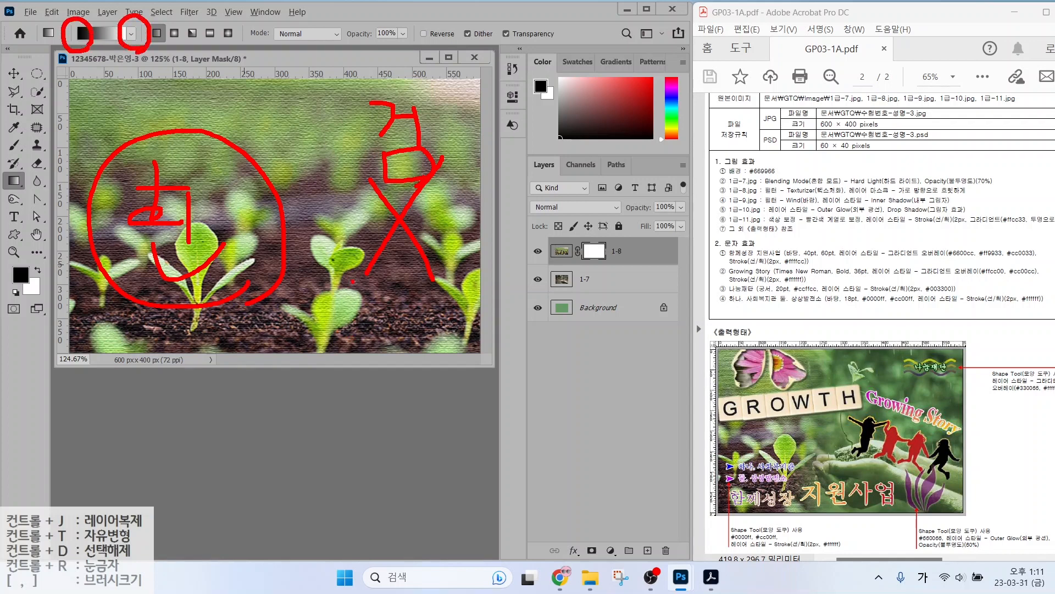
{"action": "mouse_move", "coordinate": [406, 257]}
{"action": "left_mouse_down"}
{"action": "mouse_move", "coordinate": [395, 245]}
{"action": "mouse_move", "coordinate": [410, 259]}
{"action": "mouse_move", "coordinate": [204, 251]}
{"action": "left_mouse_up"}
{"action": "left_click_drag", "start_coordinate": [237, 232], "coordinate": [225, 268]}
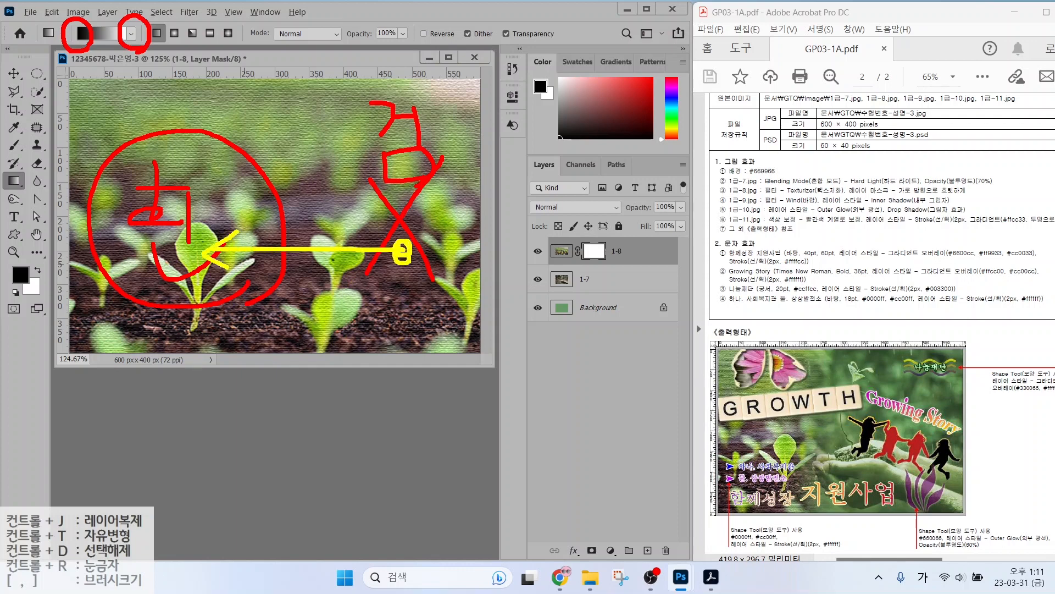
{"action": "key", "text": "Escape"}
{"action": "left_click_drag", "start_coordinate": [401, 239], "coordinate": [192, 236]}
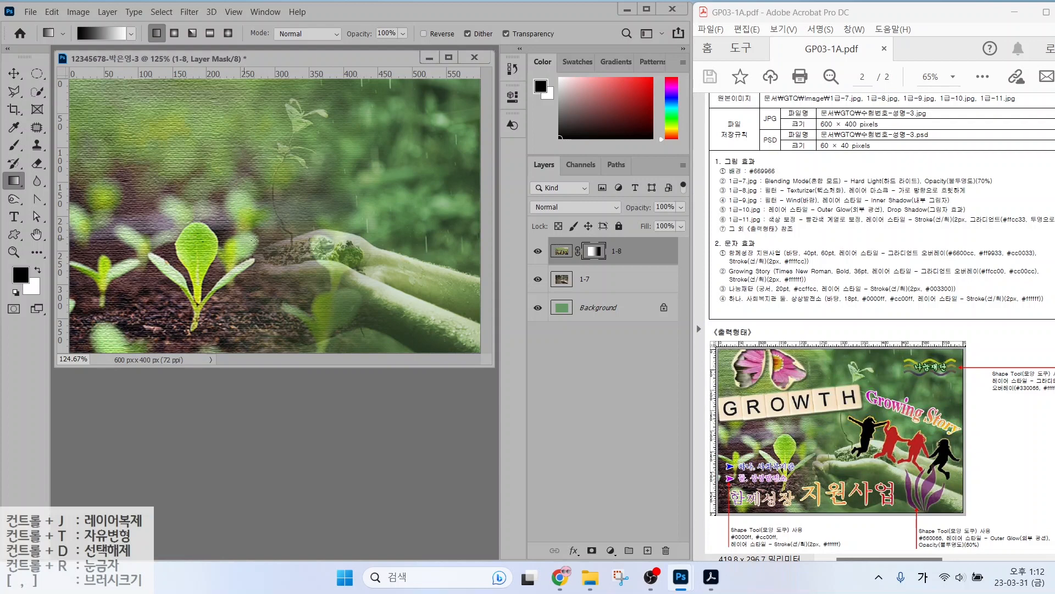
{"action": "left_click_drag", "start_coordinate": [456, 244], "coordinate": [157, 248]}
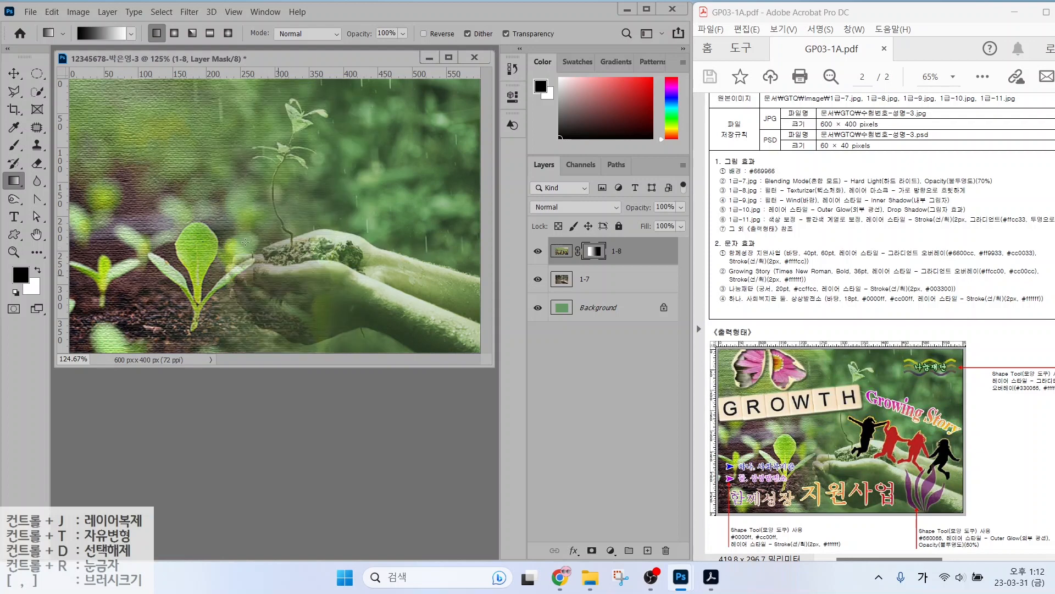
{"action": "key", "text": "ctrl"}
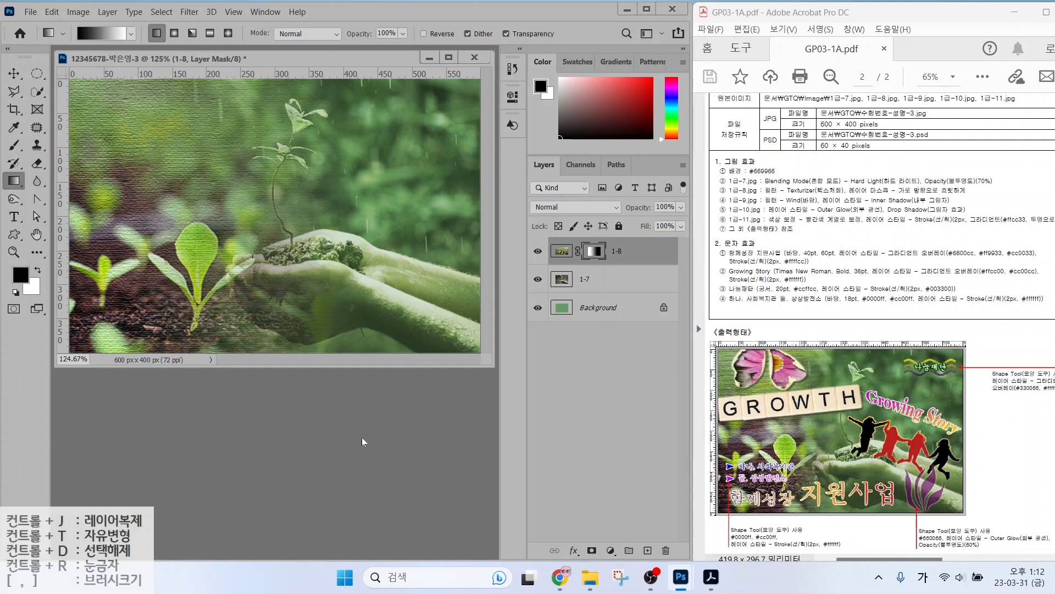
Open the 1급-9.jpg flower photo and move its window aside to uncover the poster.
{"action": "double_click", "coordinate": [319, 437]}
{"action": "left_click", "coordinate": [415, 225]}
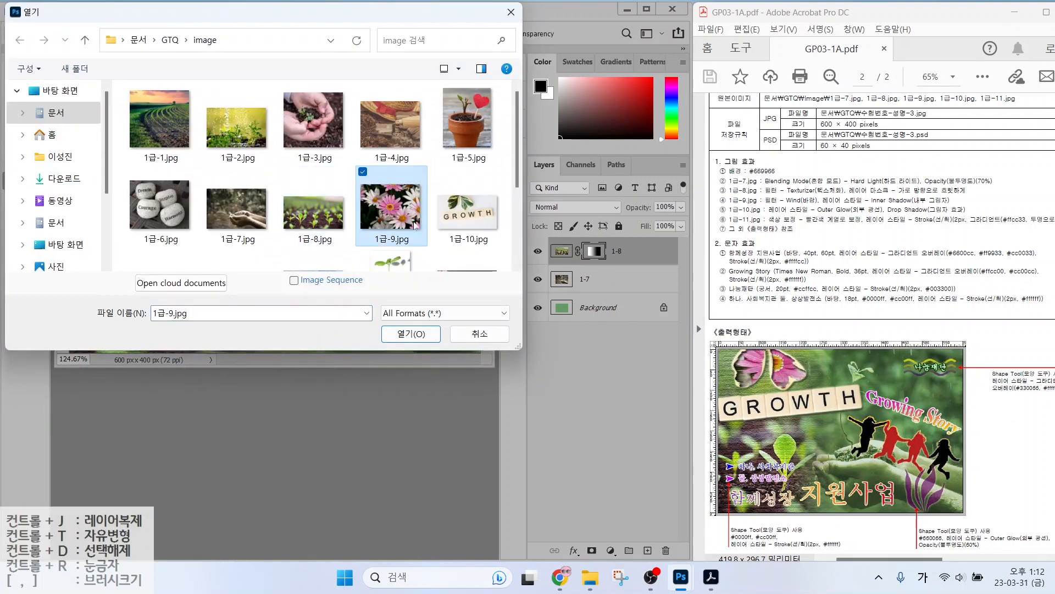
{"action": "left_click", "coordinate": [412, 335]}
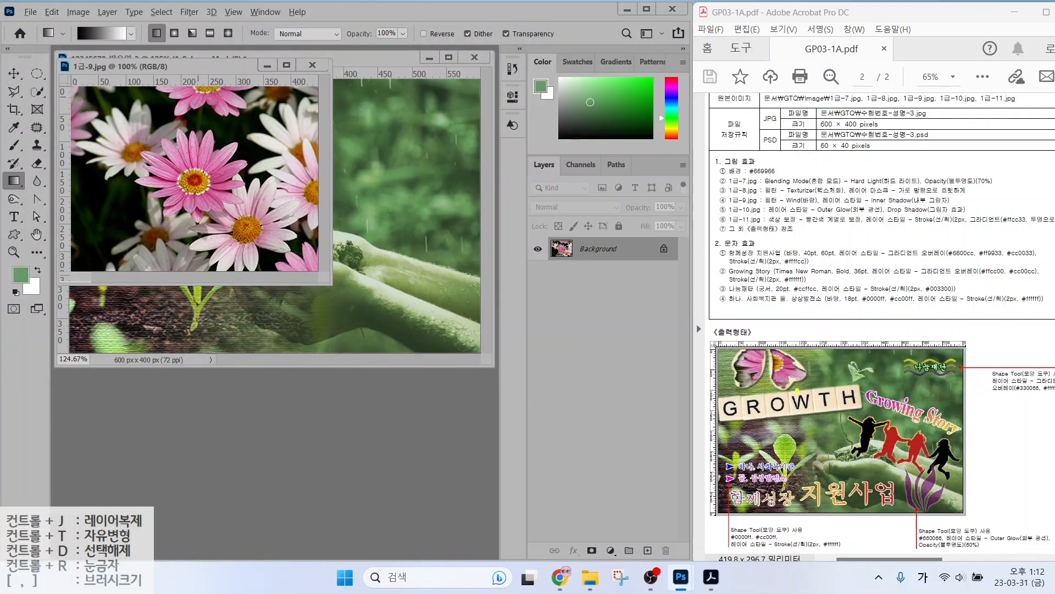
{"action": "mouse_move", "coordinate": [794, 390]}
{"action": "left_mouse_down"}
{"action": "mouse_move", "coordinate": [714, 395]}
{"action": "mouse_move", "coordinate": [717, 334]}
{"action": "mouse_move", "coordinate": [800, 341]}
{"action": "mouse_move", "coordinate": [806, 389]}
{"action": "left_mouse_up"}
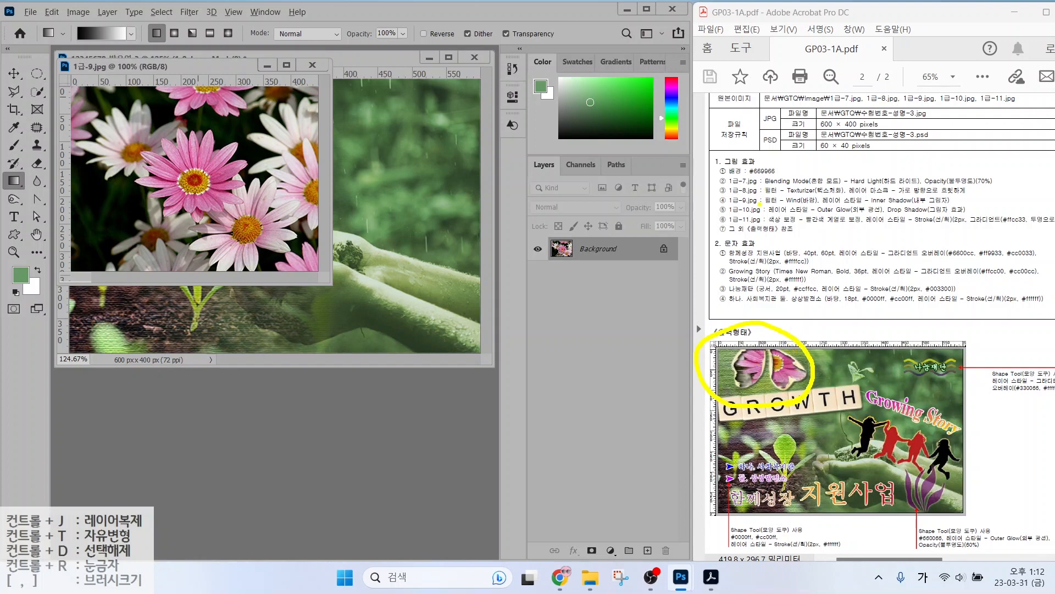
{"action": "left_click_drag", "start_coordinate": [734, 217], "coordinate": [836, 216]}
{"action": "left_click_drag", "start_coordinate": [742, 201], "coordinate": [836, 201]}
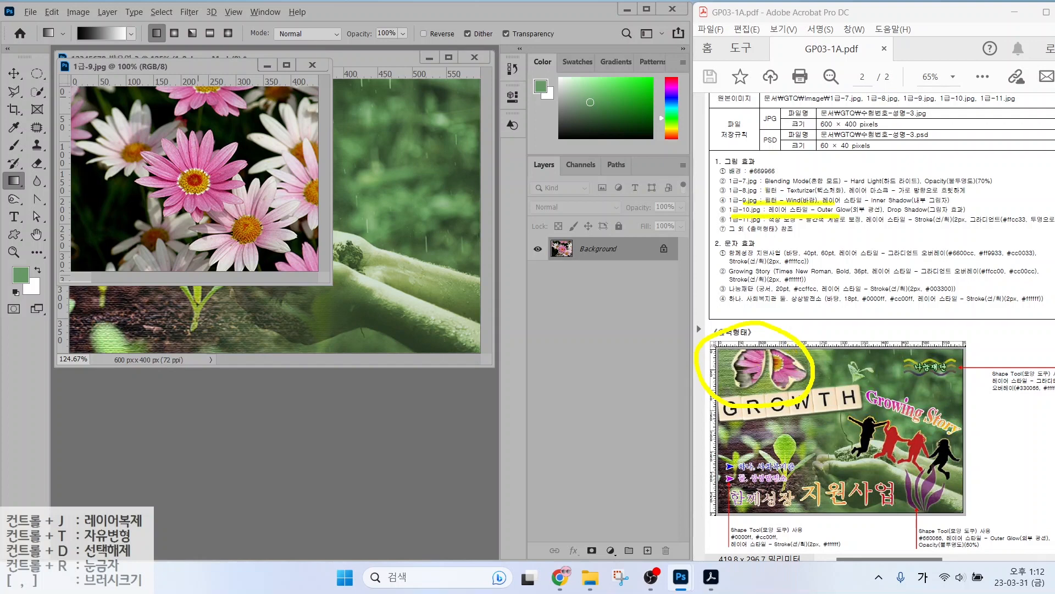
{"action": "key", "text": "Escape"}
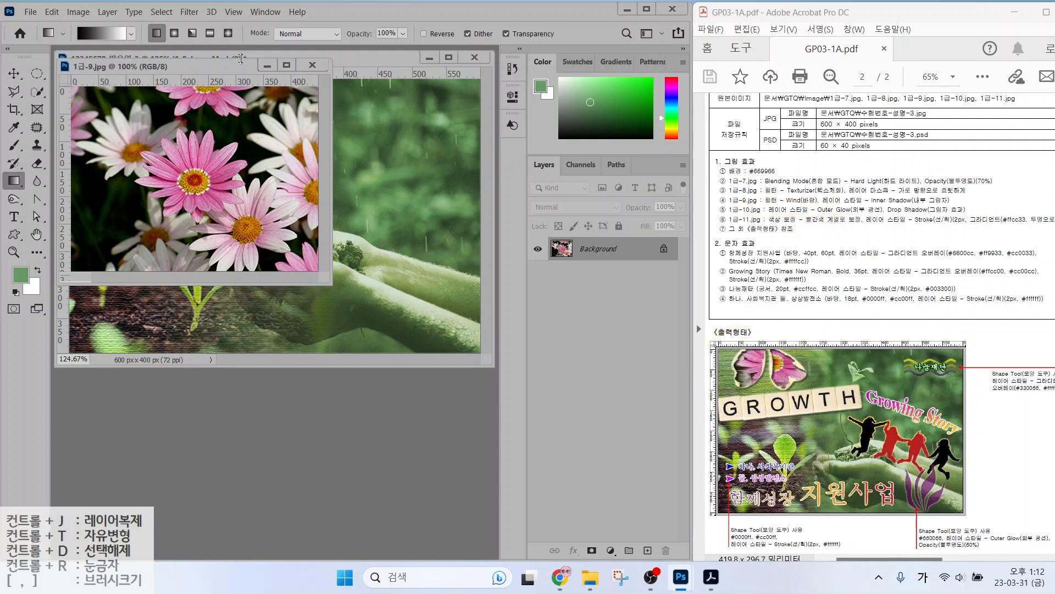
{"action": "left_click_drag", "start_coordinate": [206, 66], "coordinate": [547, 310]}
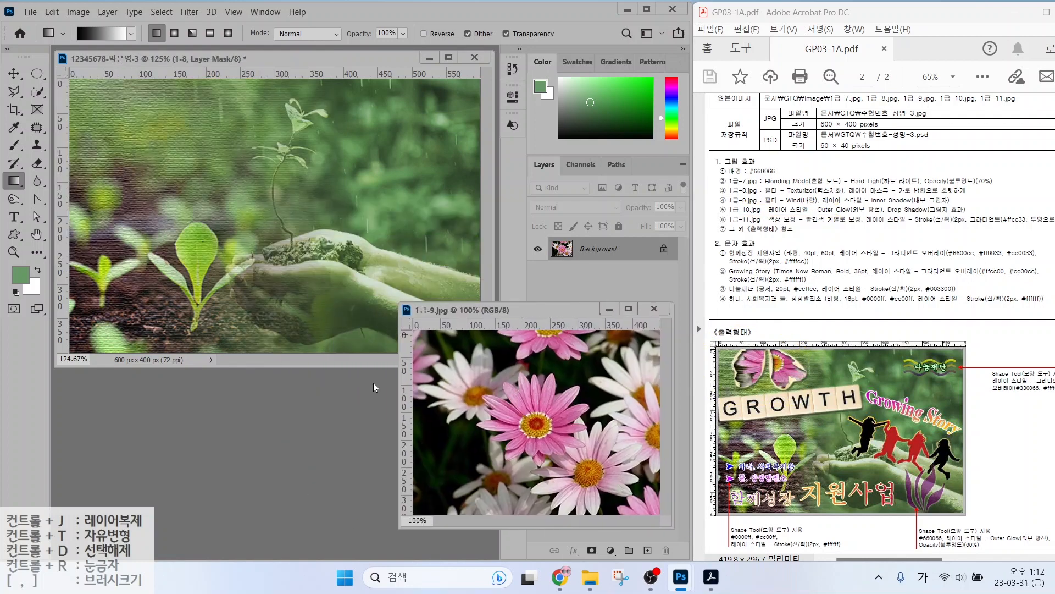
Copy the 1급-9 flower photo into the poster document as a new layer.
{"action": "double_click", "coordinate": [268, 420]}
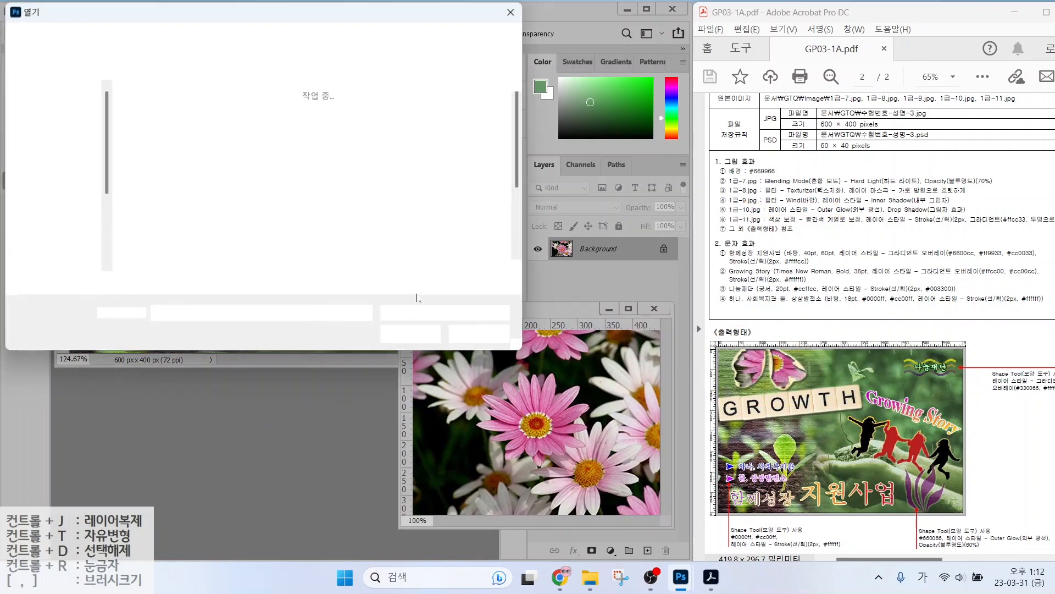
{"action": "left_click", "coordinate": [459, 218]}
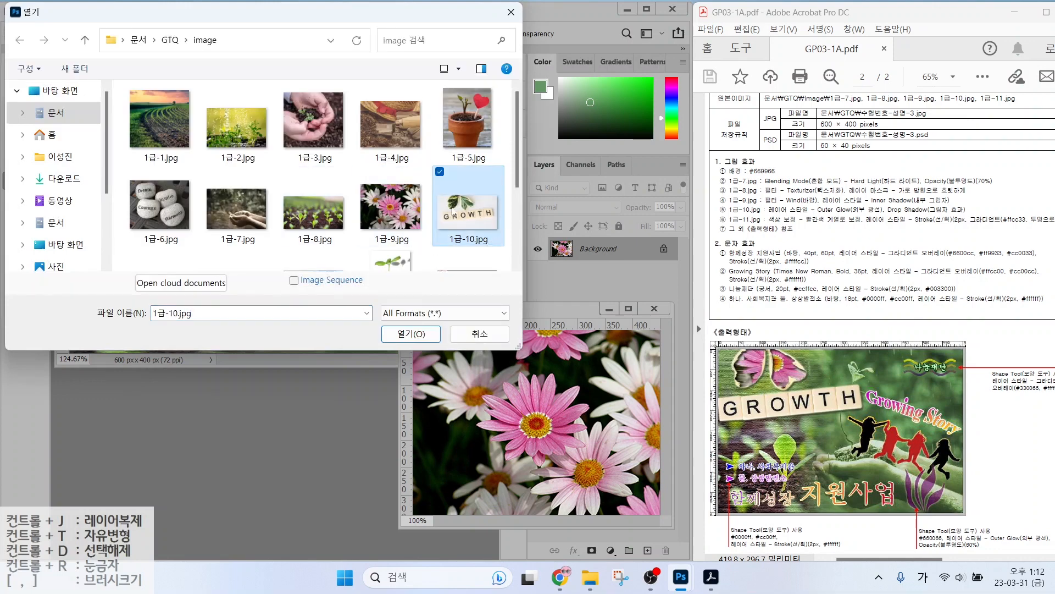
{"action": "left_click", "coordinate": [479, 337]}
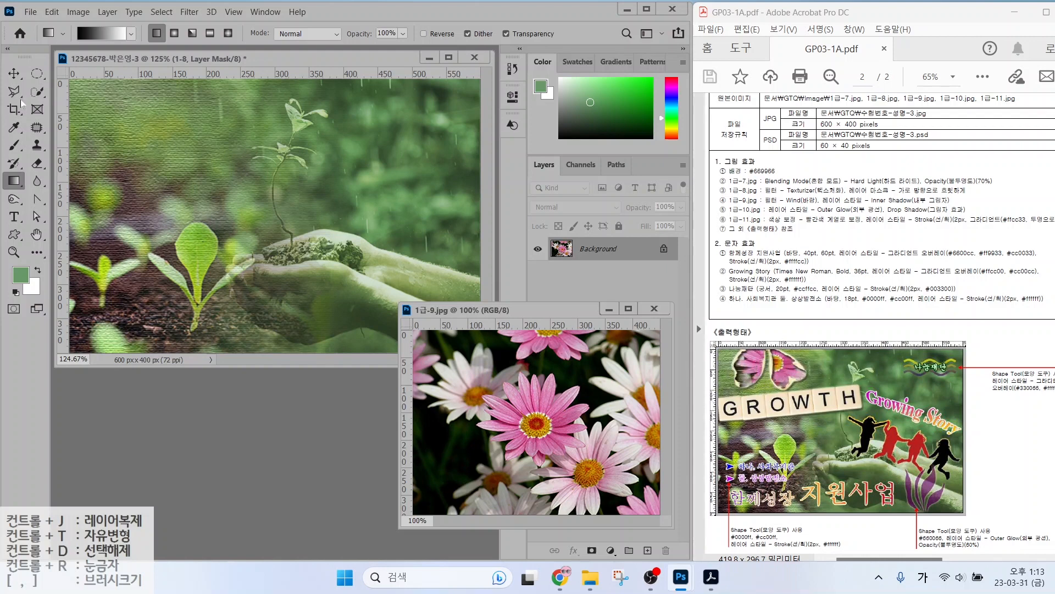
{"action": "key", "text": "v"}
{"action": "left_click_drag", "start_coordinate": [547, 424], "coordinate": [327, 285]}
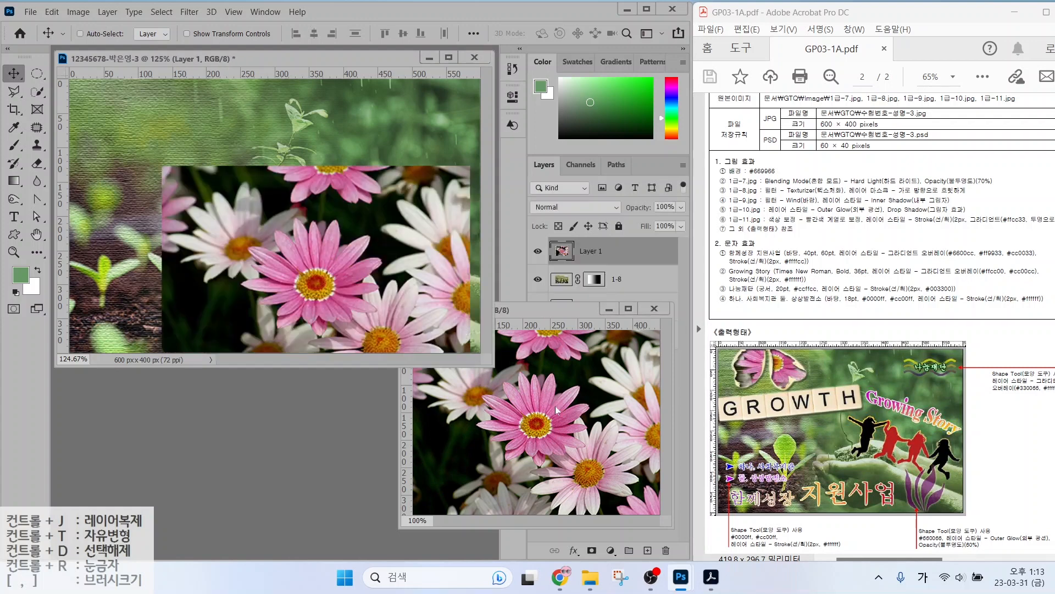
Rename the new flower layer to 1-9, then bring up the Open dialog.
{"action": "left_click", "coordinate": [654, 308]}
{"action": "double_click", "coordinate": [592, 250]}
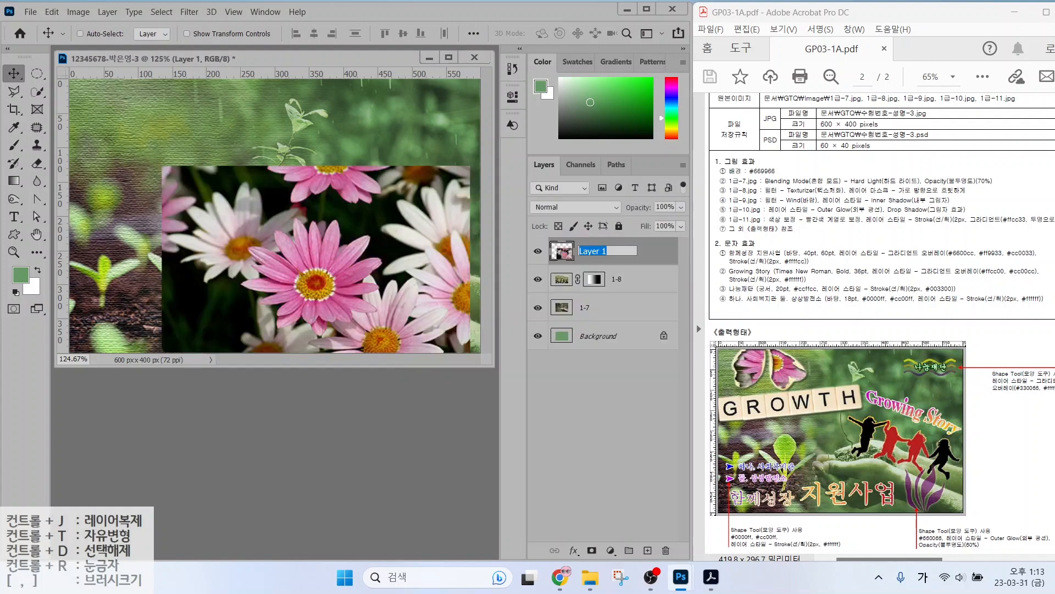
{"action": "type", "text": "1-9"}
{"action": "key", "text": "Return"}
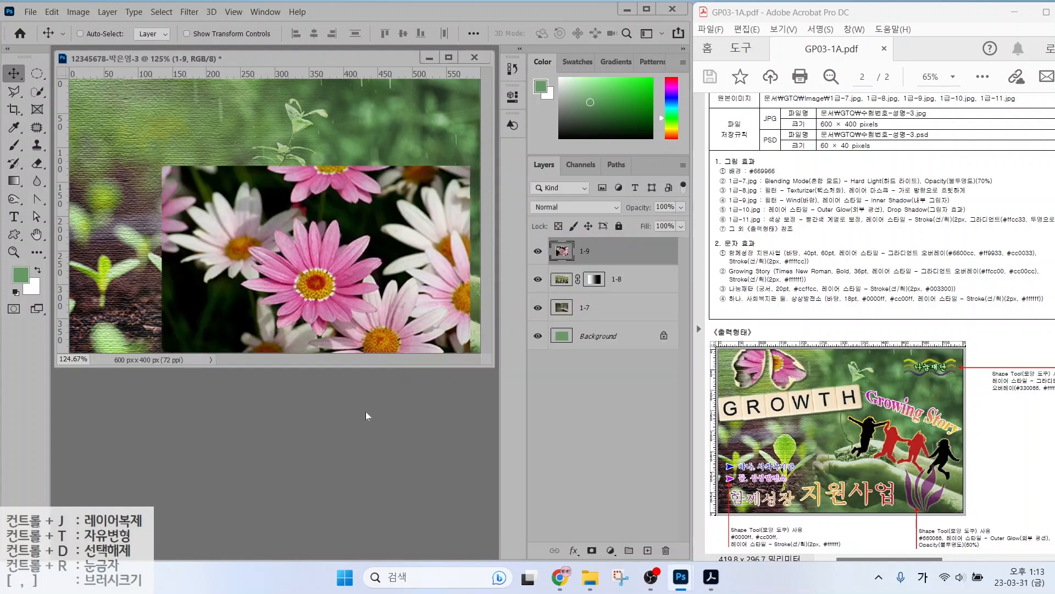
{"action": "key", "text": "ctrl+o"}
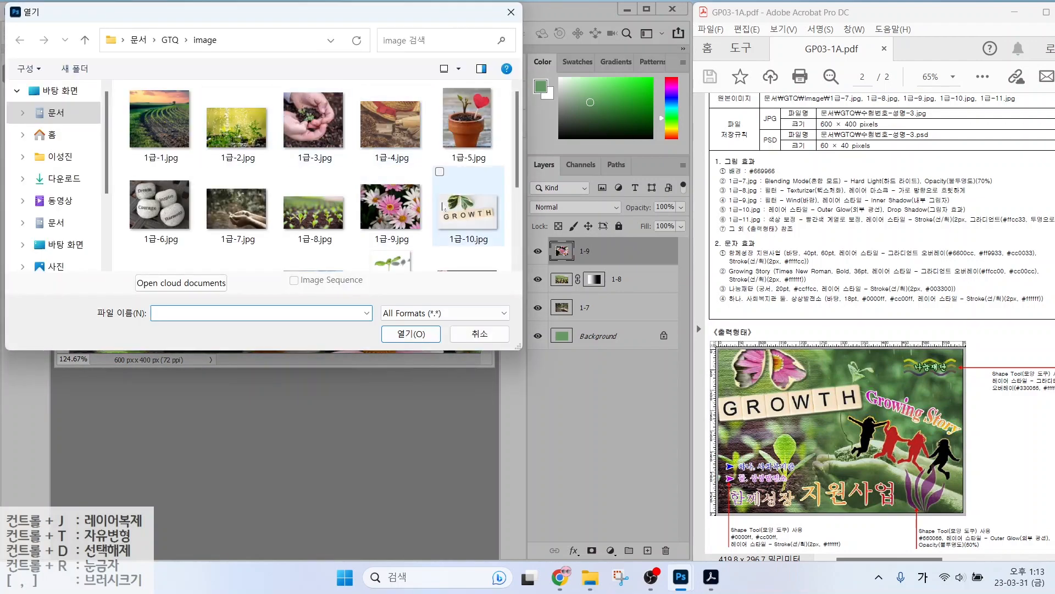
Open 1급-10.jpg and Quick Select both leaves.
{"action": "double_click", "coordinate": [444, 208]}
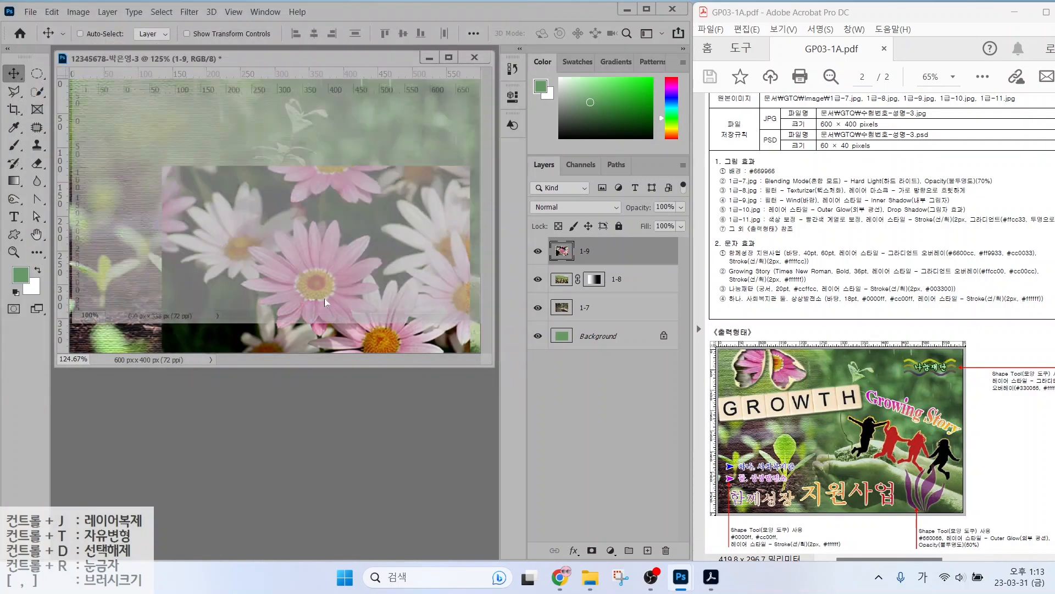
{"action": "left_click_drag", "start_coordinate": [222, 59], "coordinate": [345, 189]}
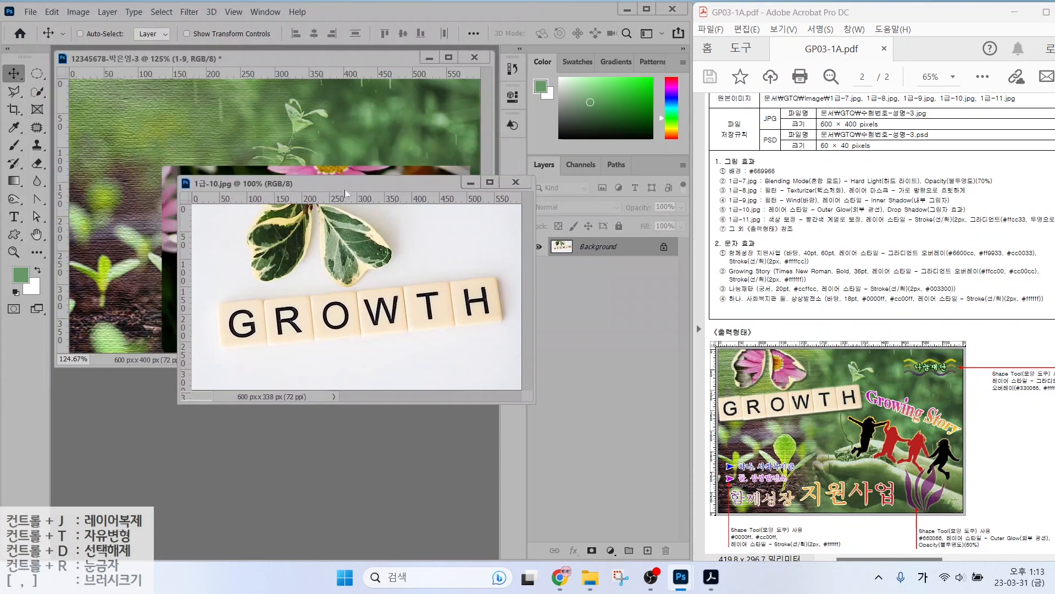
{"action": "left_click", "coordinate": [36, 92]}
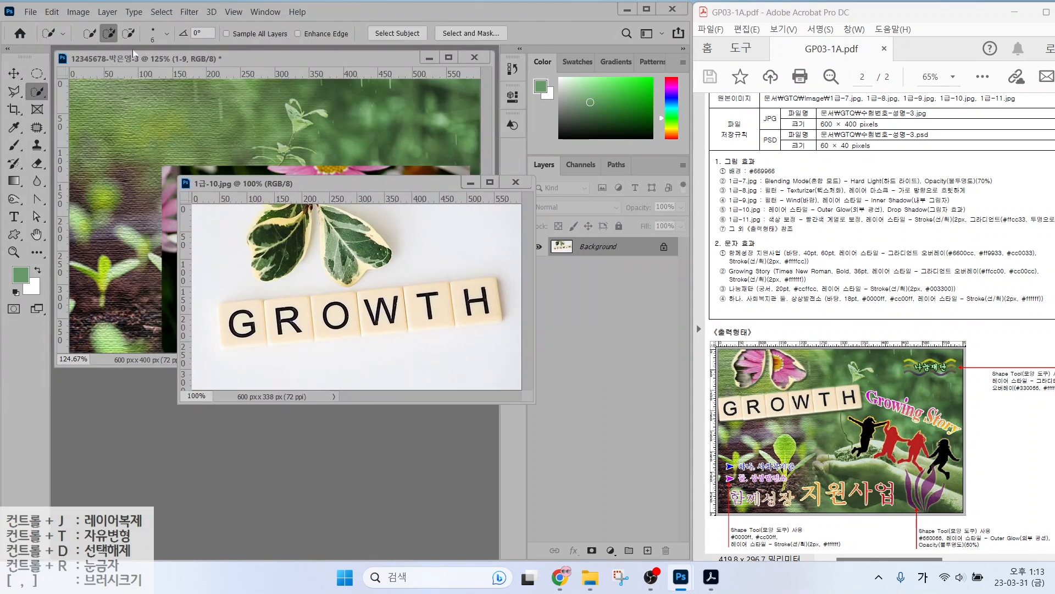
{"action": "left_click_drag", "start_coordinate": [287, 217], "coordinate": [277, 264]}
{"action": "mouse_move", "coordinate": [338, 233]}
{"action": "left_mouse_down"}
{"action": "mouse_move", "coordinate": [365, 251]}
{"action": "mouse_move", "coordinate": [352, 227]}
{"action": "mouse_move", "coordinate": [368, 229]}
{"action": "mouse_move", "coordinate": [328, 216]}
{"action": "mouse_move", "coordinate": [334, 260]}
{"action": "mouse_move", "coordinate": [352, 278]}
{"action": "mouse_move", "coordinate": [386, 253]}
{"action": "left_mouse_up"}
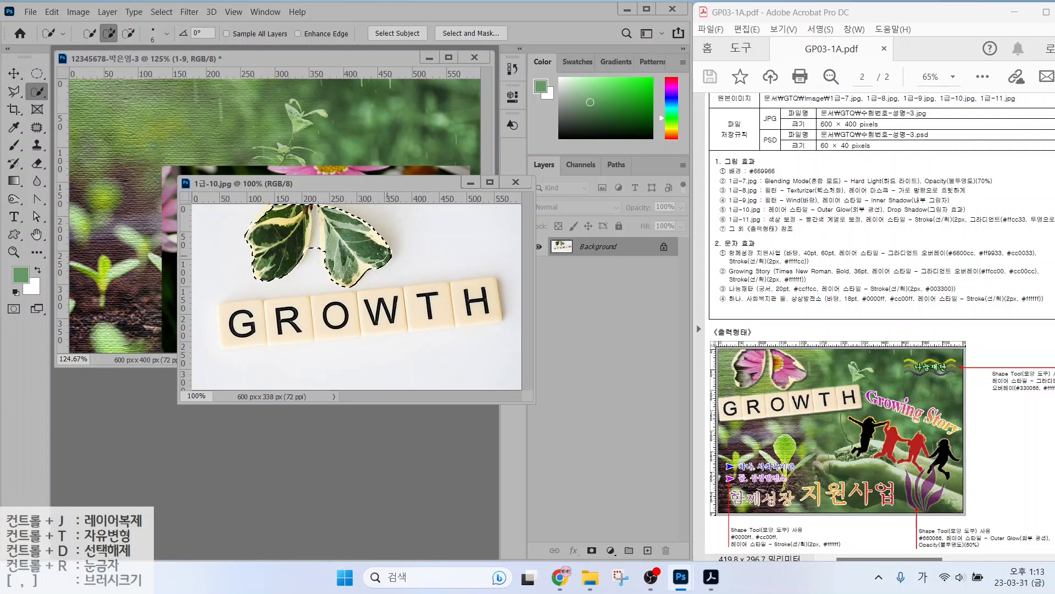
Add the GROWTH tiles to the selection with a polygonal outline.
{"action": "left_click", "coordinate": [14, 92]}
{"action": "left_click", "coordinate": [103, 34]}
{"action": "left_click", "coordinate": [223, 349]}
{"action": "left_click", "coordinate": [503, 322]}
{"action": "left_click", "coordinate": [498, 277]}
{"action": "left_click", "coordinate": [218, 302]}
{"action": "left_click", "coordinate": [223, 349]}
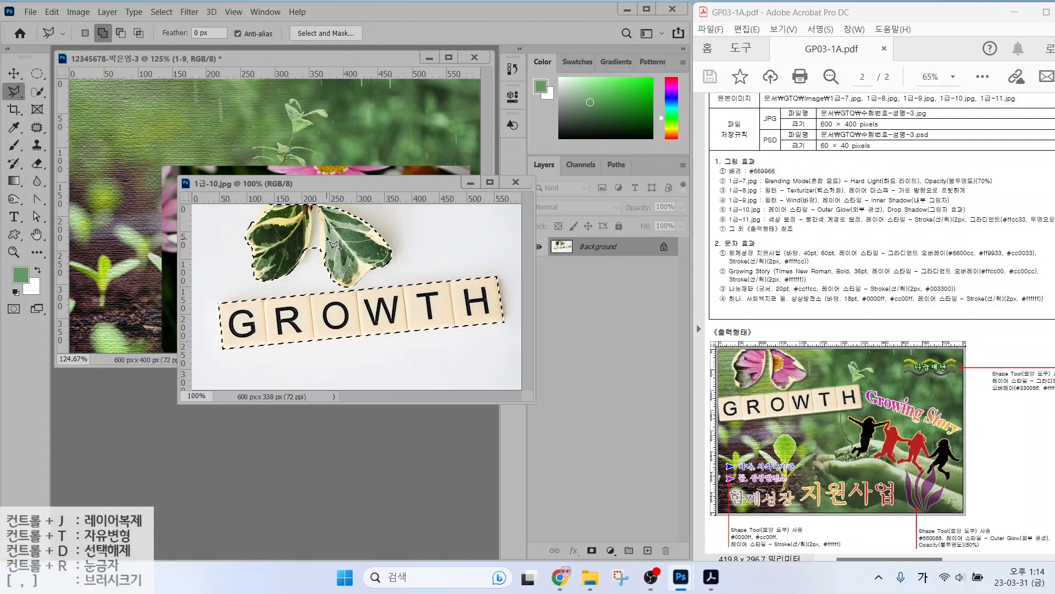
Subtract the gap between the leaves and add the missed part of the left leaf.
{"action": "left_click", "coordinate": [301, 275], "text": "alt"}
{"action": "left_click", "coordinate": [312, 230]}
{"action": "left_click", "coordinate": [316, 208]}
{"action": "left_click", "coordinate": [318, 242]}
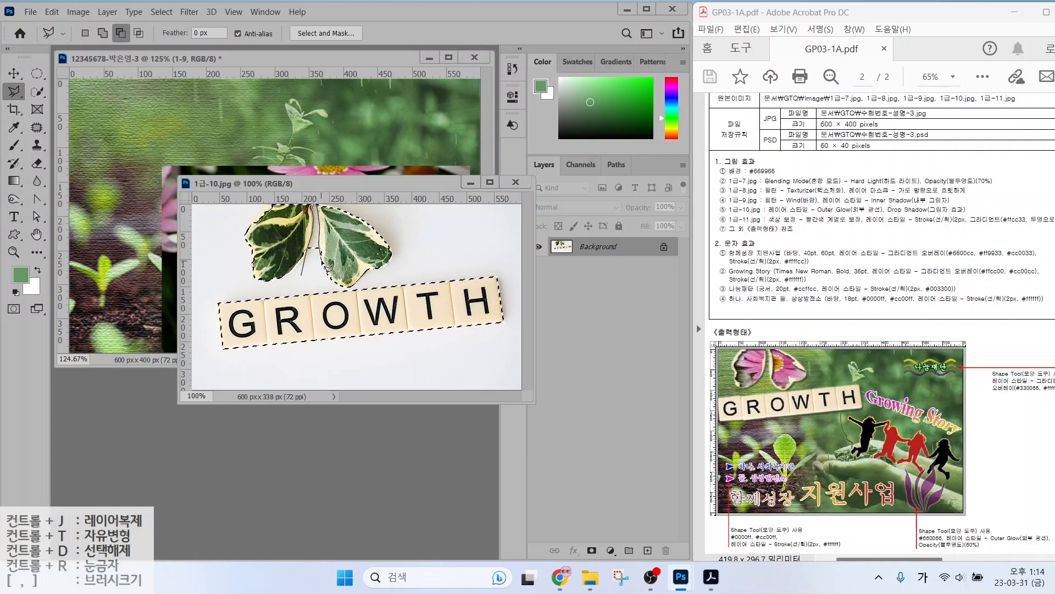
{"action": "double_click", "coordinate": [322, 261]}
{"action": "left_click", "coordinate": [102, 33]}
{"action": "left_click", "coordinate": [279, 220]}
{"action": "left_click", "coordinate": [274, 206]}
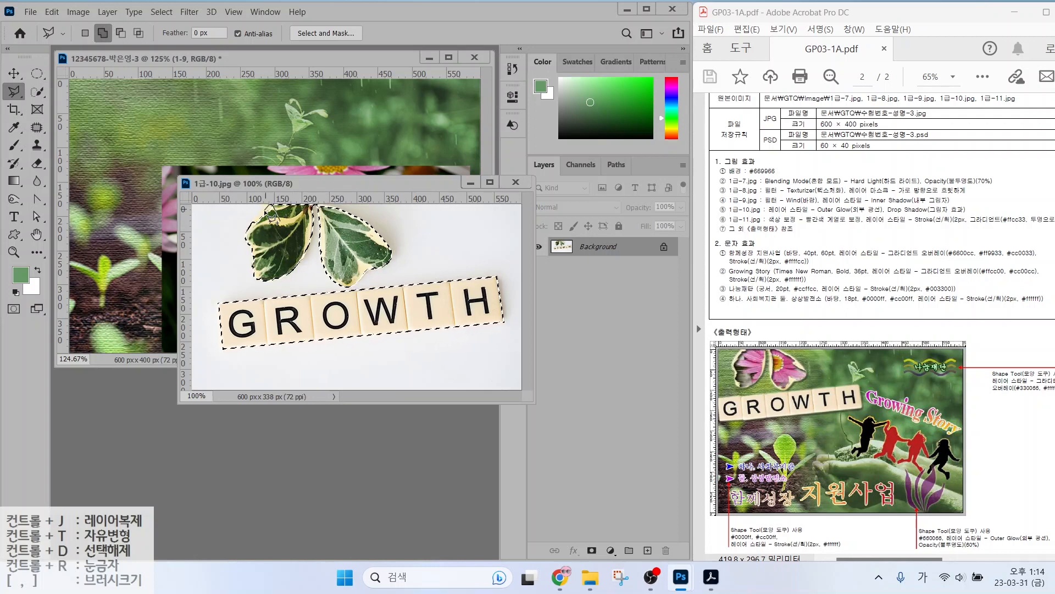
{"action": "double_click", "coordinate": [266, 213]}
{"action": "left_click", "coordinate": [13, 74]}
{"action": "key", "text": "ctrl+Tab"}
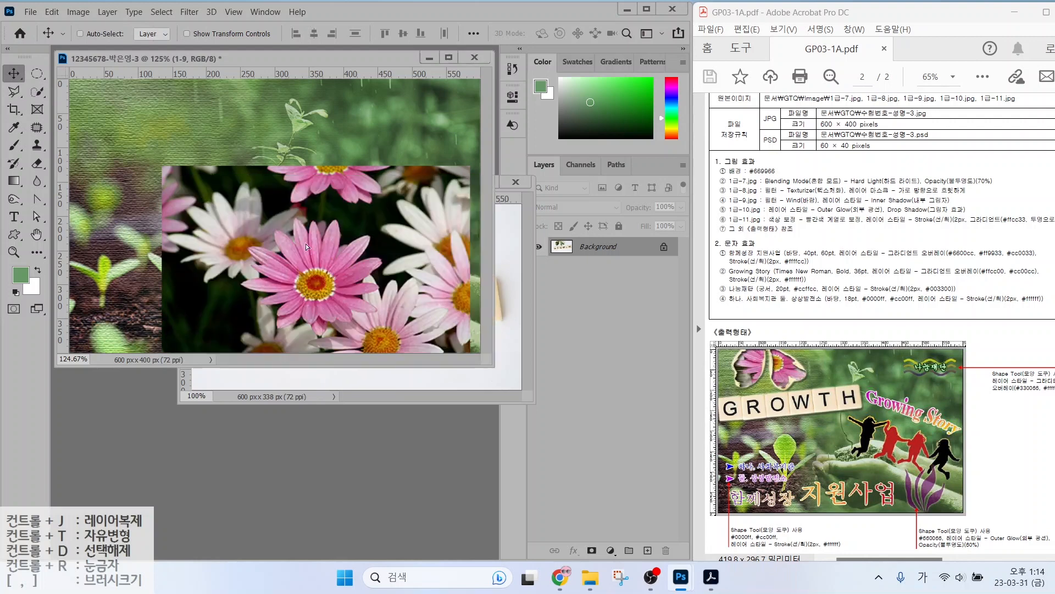
Bring the leaves-and-GROWTH cutout into the poster as a layer named 1-10.
{"action": "left_click_drag", "start_coordinate": [307, 247], "coordinate": [307, 247]}
{"action": "left_click", "coordinate": [516, 182]}
{"action": "double_click", "coordinate": [590, 253]}
{"action": "type", "text": "1-10"}
{"action": "key", "text": "Return"}
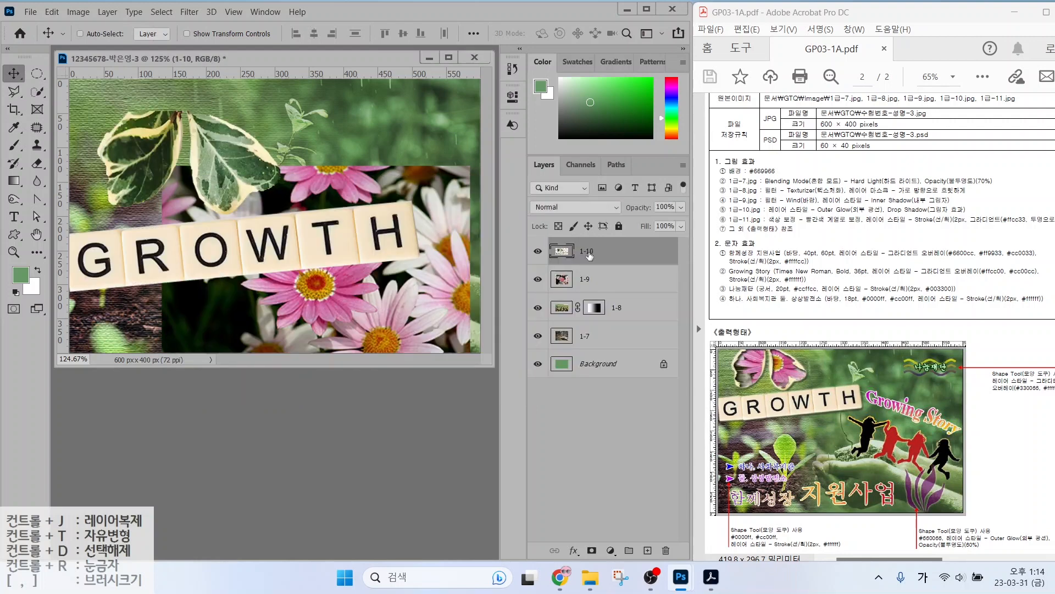
Scale the 1-10 cutout down to about 68% at the poster's upper left.
{"action": "left_click_drag", "start_coordinate": [236, 178], "coordinate": [242, 142]}
{"action": "key", "text": "ctrl+t"}
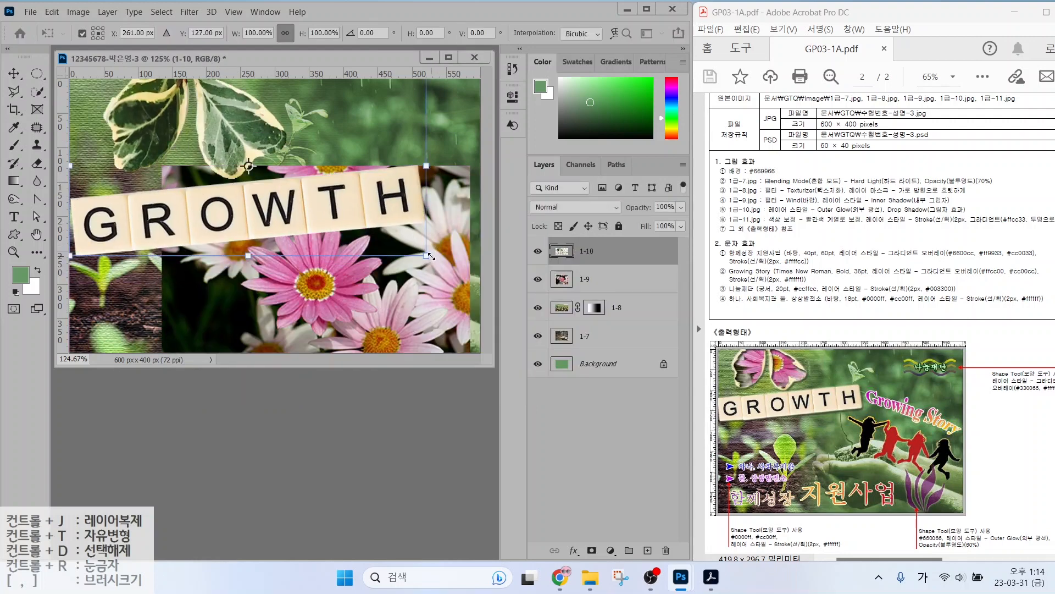
{"action": "left_click_drag", "start_coordinate": [428, 256], "coordinate": [314, 199]}
{"action": "key", "text": "Return"}
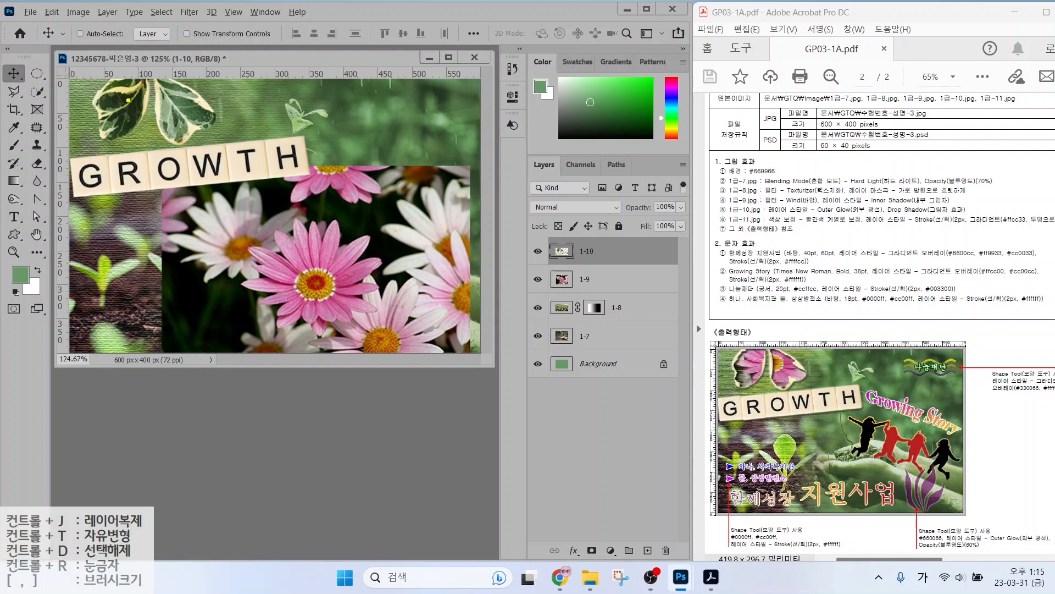
{"action": "mouse_move", "coordinate": [116, 87]}
{"action": "left_mouse_down"}
{"action": "mouse_move", "coordinate": [112, 122]}
{"action": "mouse_move", "coordinate": [144, 106]}
{"action": "mouse_move", "coordinate": [127, 83]}
{"action": "mouse_move", "coordinate": [117, 86]}
{"action": "mouse_move", "coordinate": [168, 113]}
{"action": "mouse_move", "coordinate": [211, 117]}
{"action": "mouse_move", "coordinate": [148, 83]}
{"action": "left_mouse_up"}
{"action": "key", "text": "Escape"}
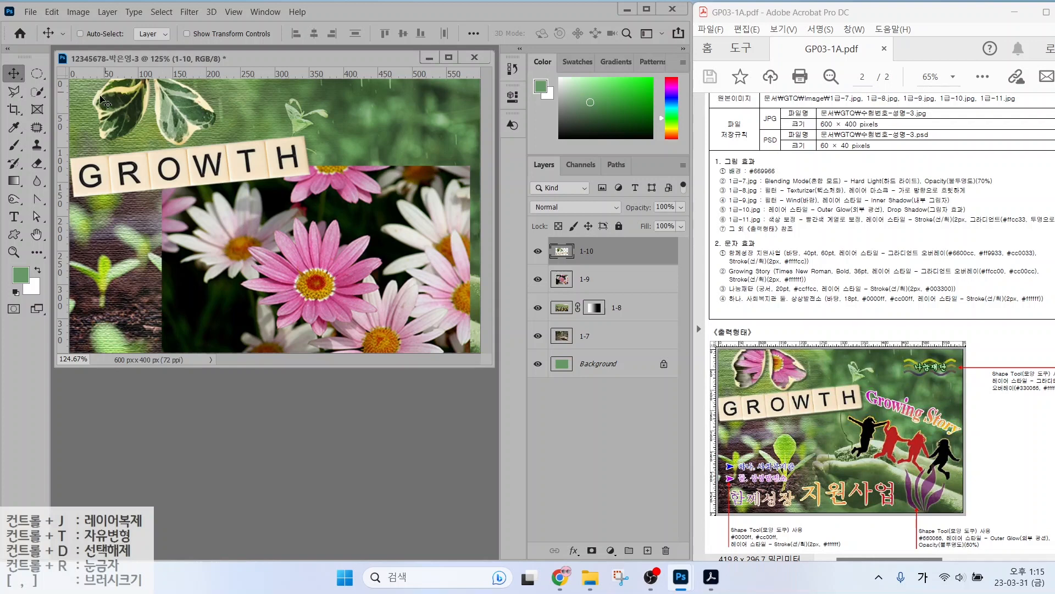
Copy the Quick-Selected leaves onto a new layer named 클리핑.
{"action": "left_click", "coordinate": [15, 92]}
{"action": "left_click", "coordinate": [37, 92]}
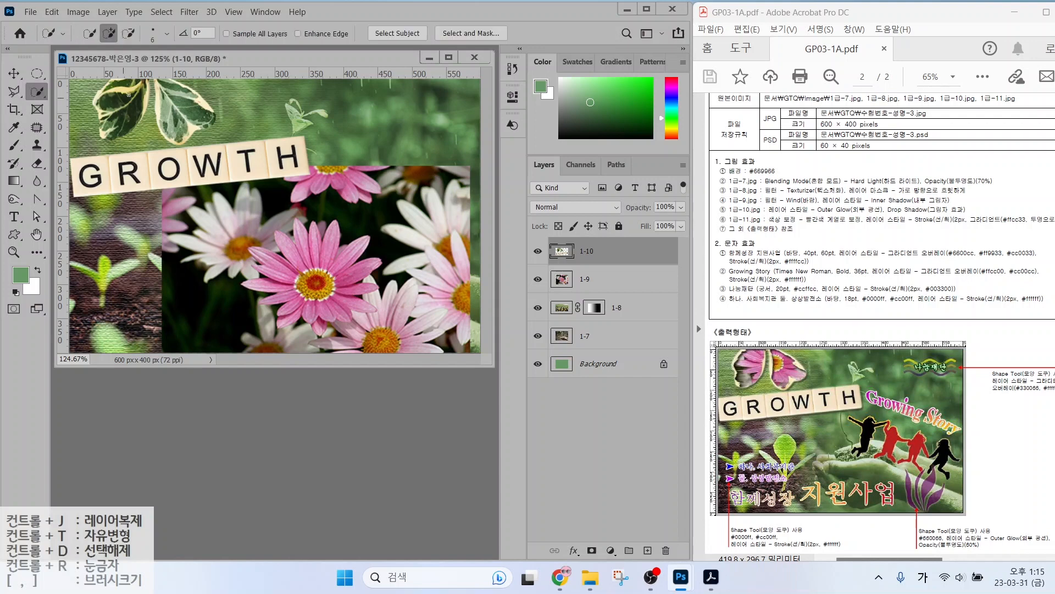
{"action": "mouse_move", "coordinate": [117, 85]}
{"action": "left_mouse_down"}
{"action": "mouse_move", "coordinate": [111, 124]}
{"action": "mouse_move", "coordinate": [166, 86]}
{"action": "mouse_move", "coordinate": [211, 121]}
{"action": "mouse_move", "coordinate": [167, 129]}
{"action": "mouse_move", "coordinate": [197, 115]}
{"action": "left_mouse_up"}
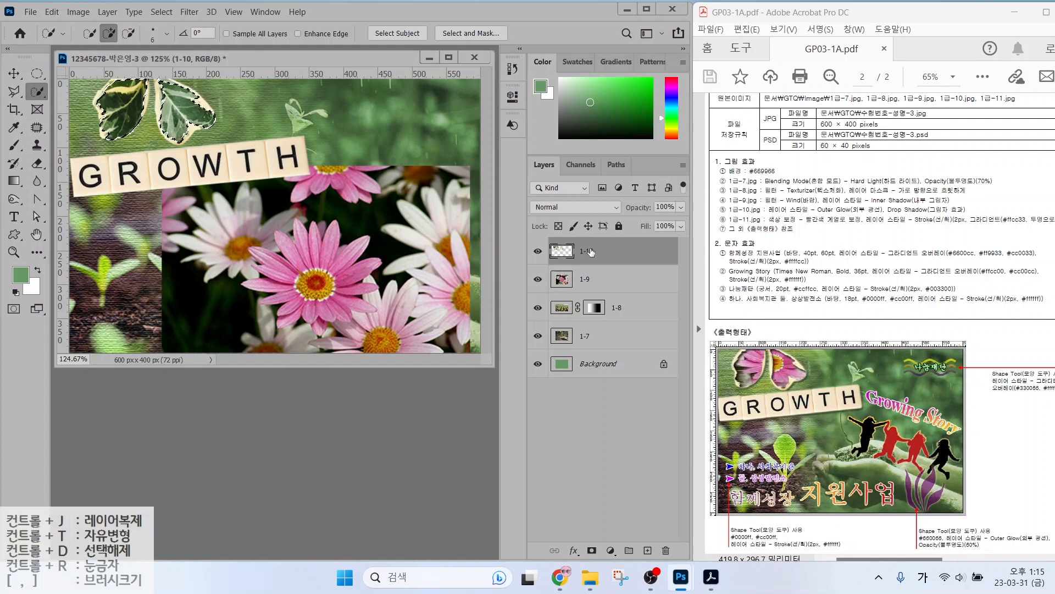
{"action": "key", "text": "ctrl+j"}
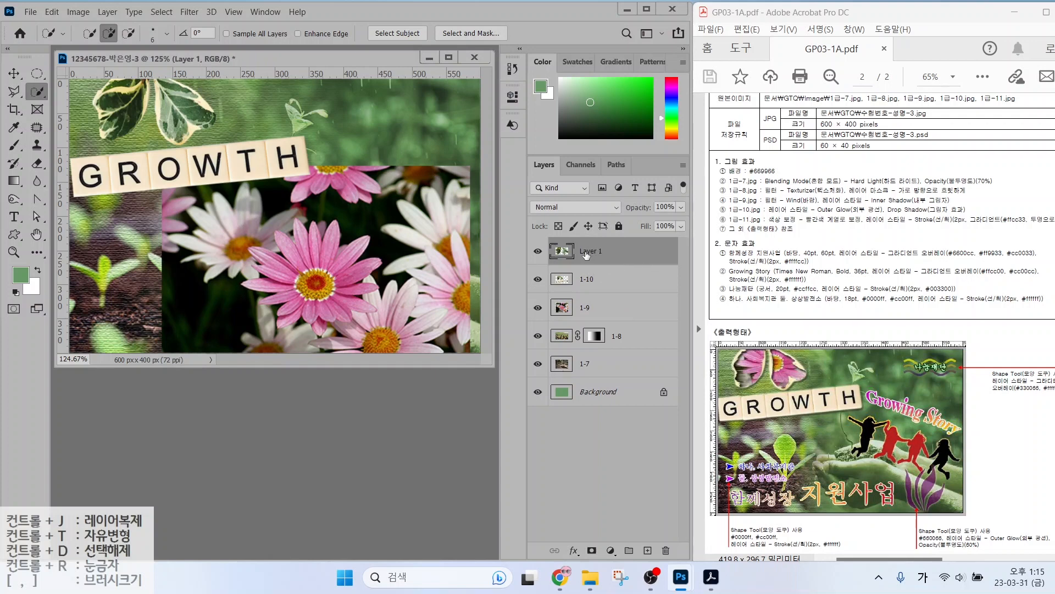
{"action": "double_click", "coordinate": [589, 252]}
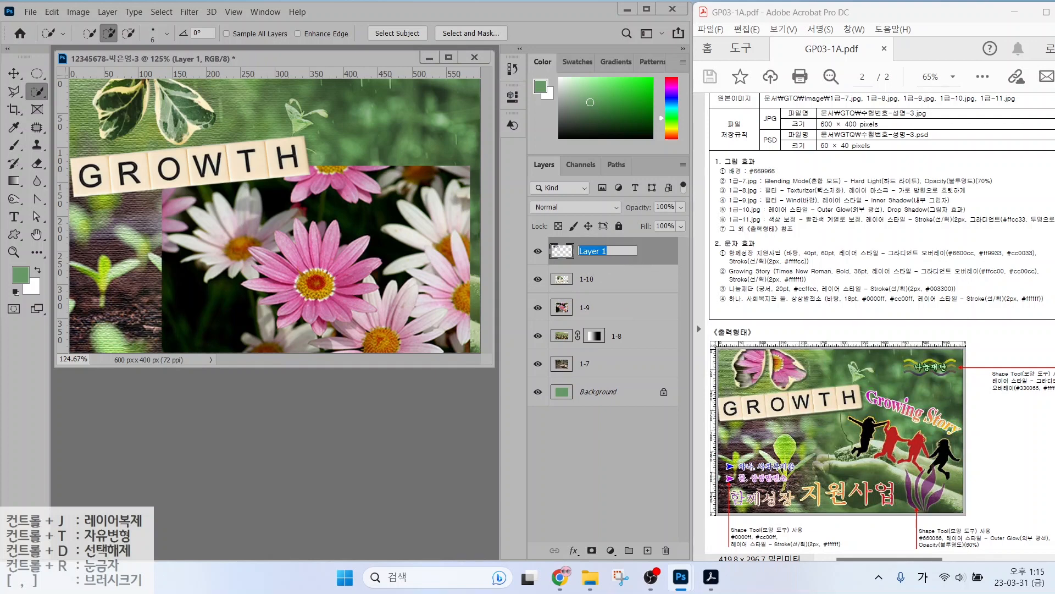
{"action": "type", "text": "ㅋ"}
{"action": "type", "text": "리"}
{"action": "type", "text": "핑"}
{"action": "key", "text": "Return"}
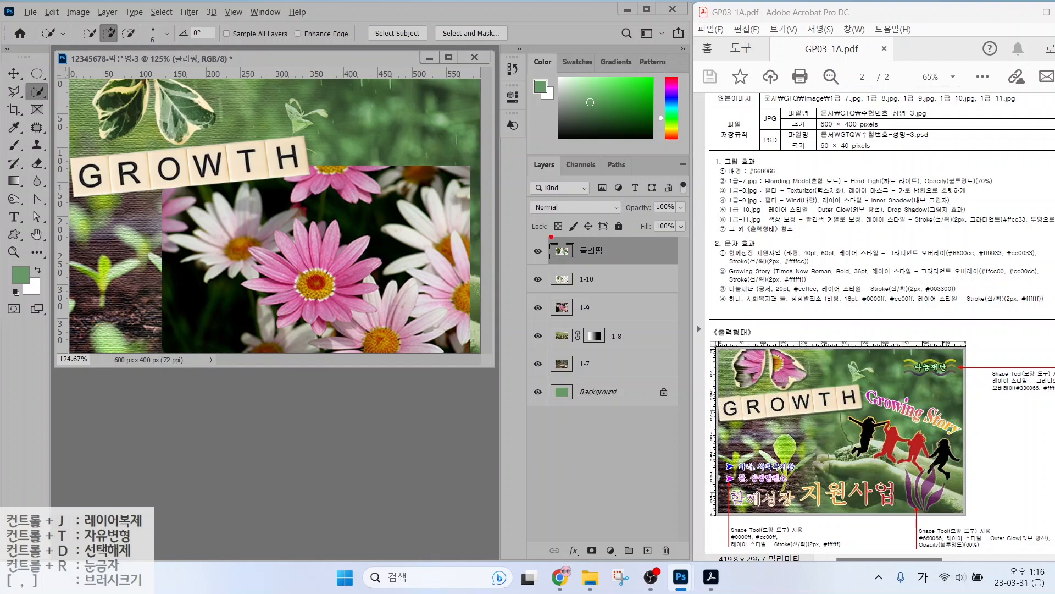
Move layer 1-9 above 클리핑 in the Layers panel.
{"action": "left_click_drag", "start_coordinate": [551, 236], "coordinate": [666, 266]}
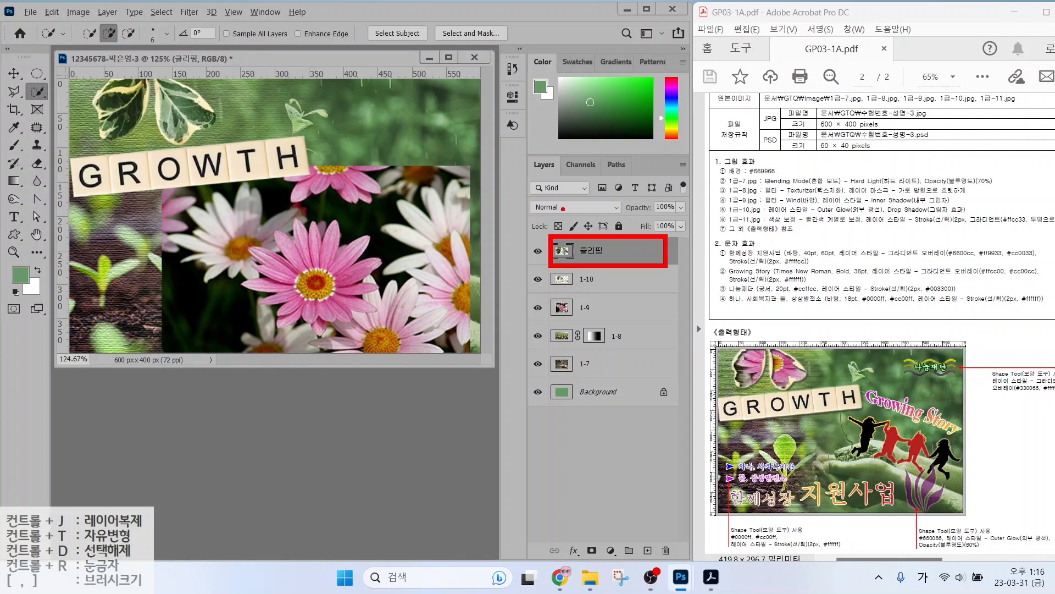
{"action": "left_click_drag", "start_coordinate": [549, 204], "coordinate": [661, 233]}
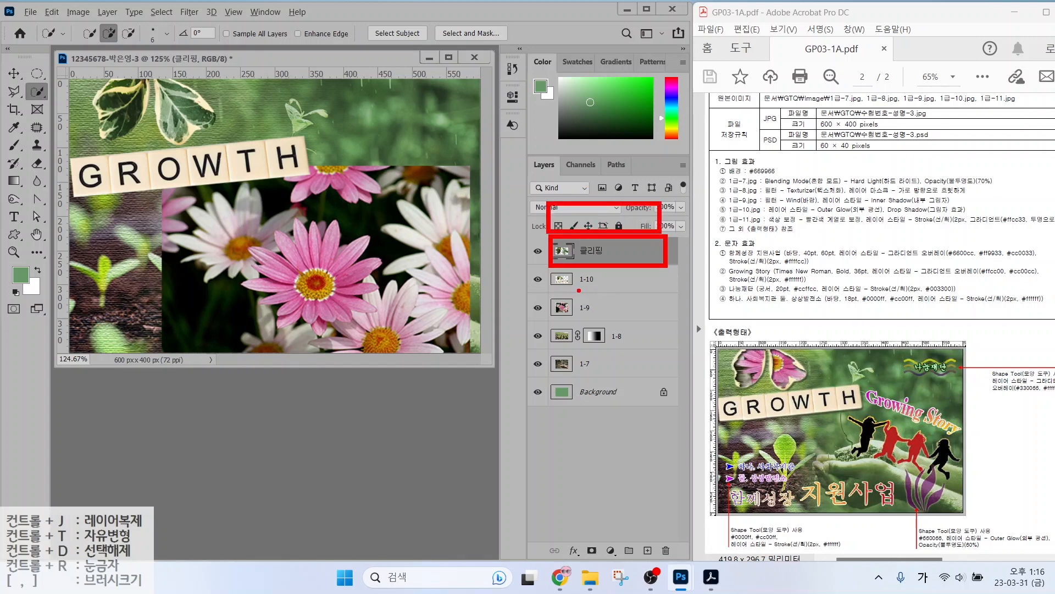
{"action": "mouse_move", "coordinate": [563, 309]}
{"action": "left_mouse_down"}
{"action": "mouse_move", "coordinate": [526, 275]}
{"action": "mouse_move", "coordinate": [577, 215]}
{"action": "left_mouse_up"}
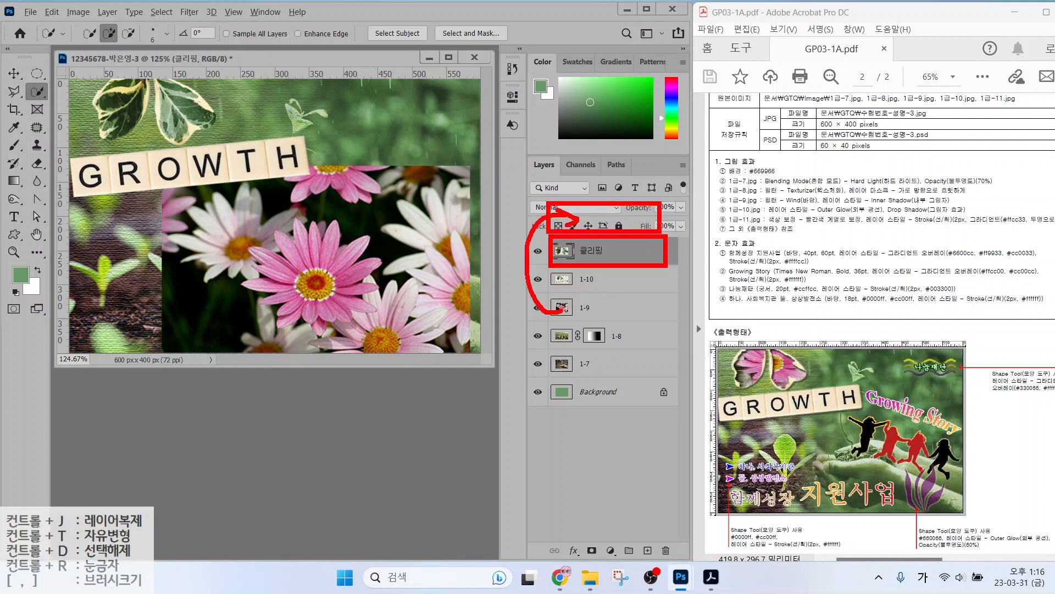
{"action": "key", "text": "Escape"}
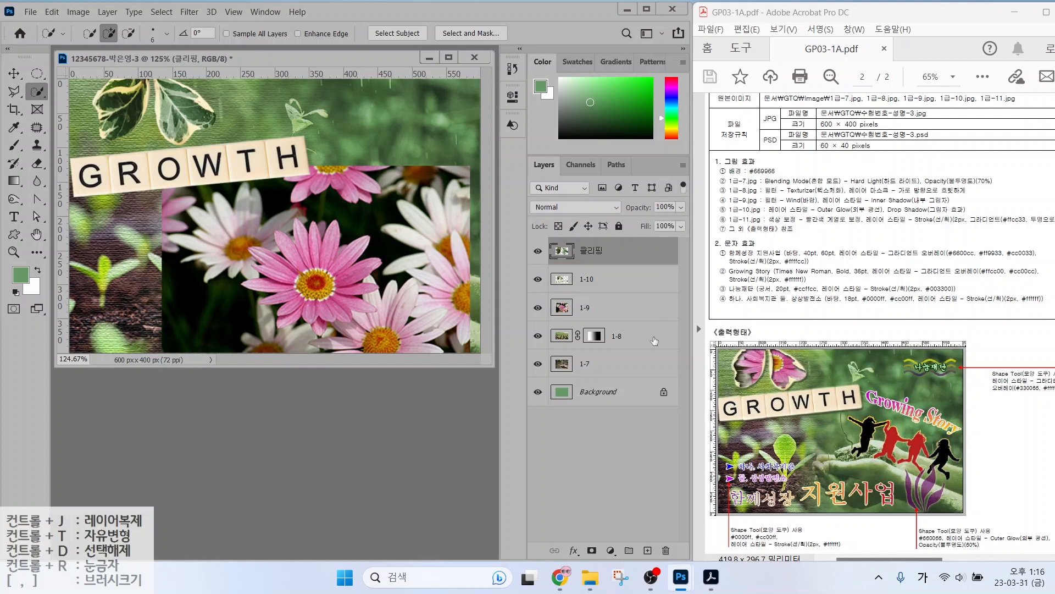
{"action": "left_click", "coordinate": [610, 309]}
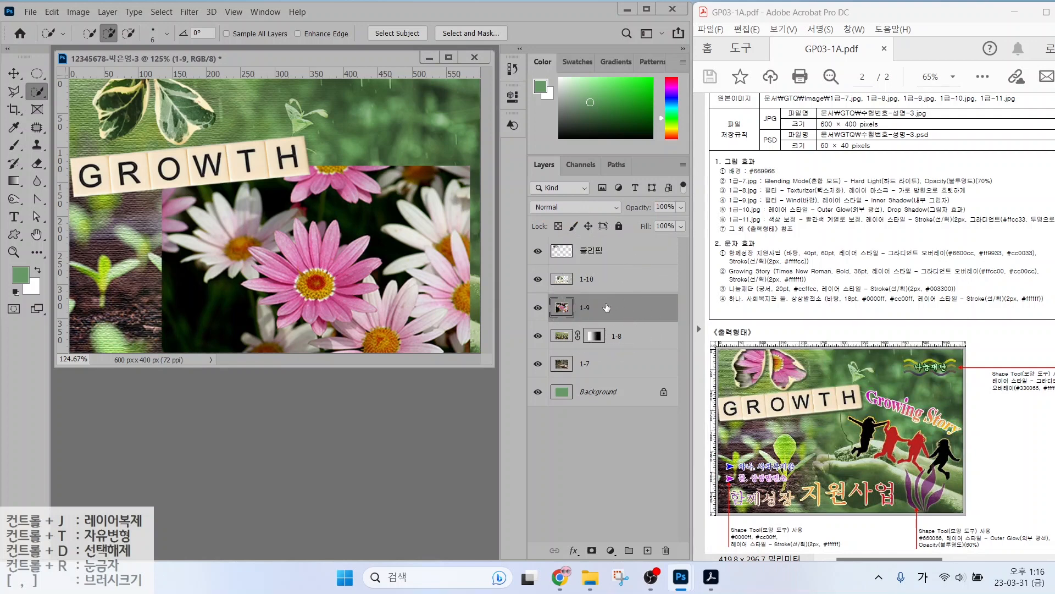
{"action": "left_click_drag", "start_coordinate": [607, 307], "coordinate": [603, 245]}
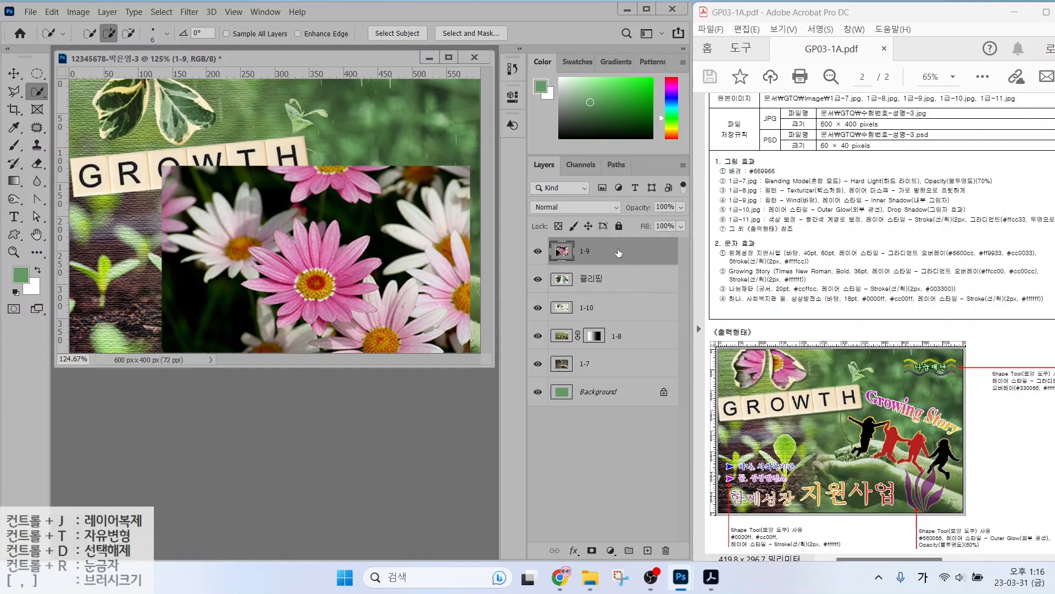
Clip layer 1-9 to the 클리핑 leaves and nudge the flowers down about 14 px.
{"action": "left_click", "coordinate": [15, 73]}
{"action": "left_click_drag", "start_coordinate": [314, 233], "coordinate": [160, 63]}
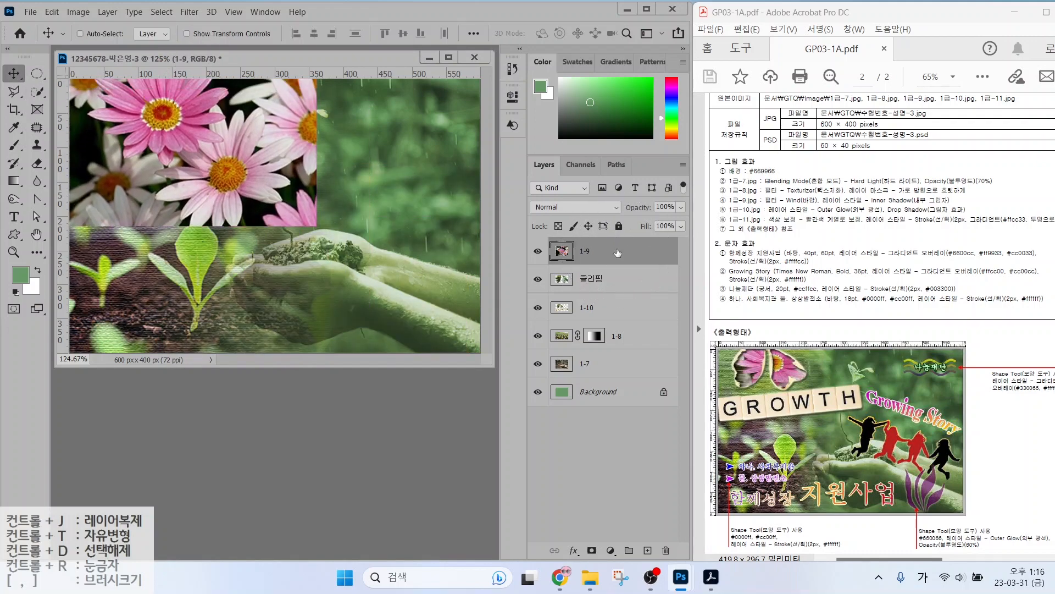
{"action": "right_click", "coordinate": [617, 253]}
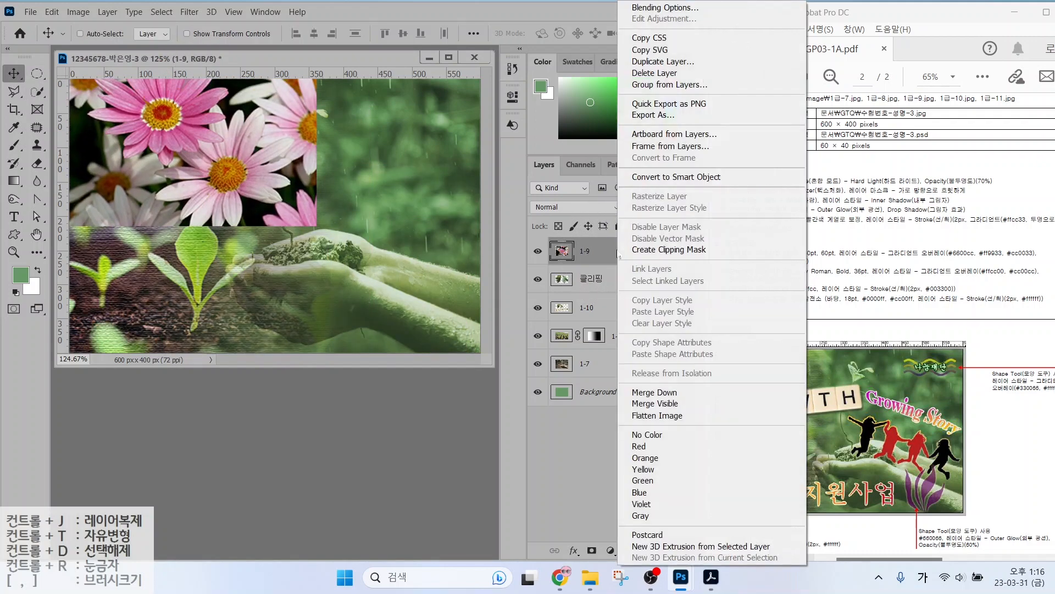
{"action": "left_click", "coordinate": [679, 250]}
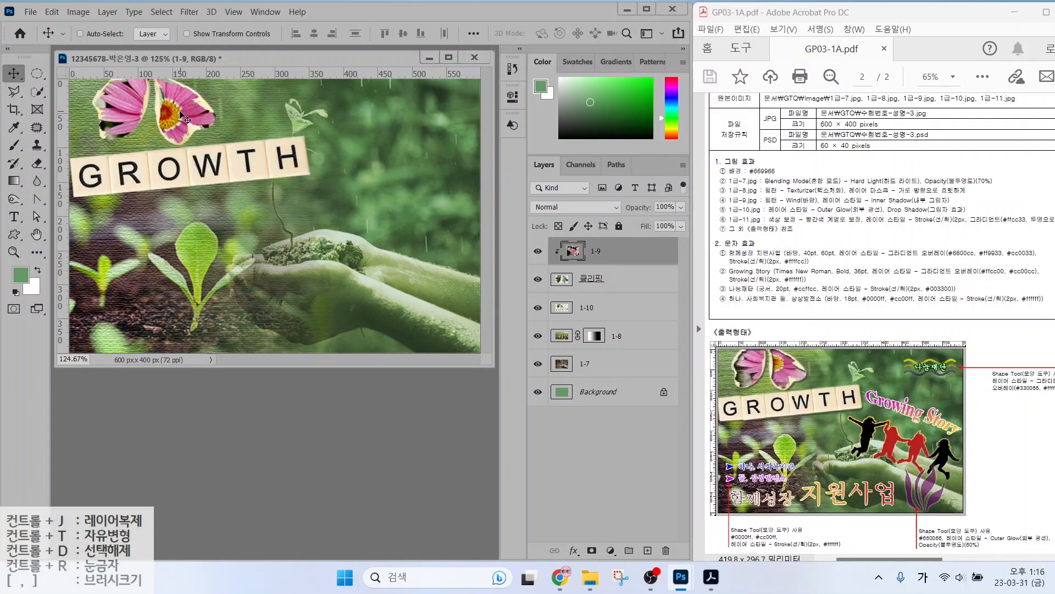
{"action": "left_click_drag", "start_coordinate": [178, 130], "coordinate": [173, 117]}
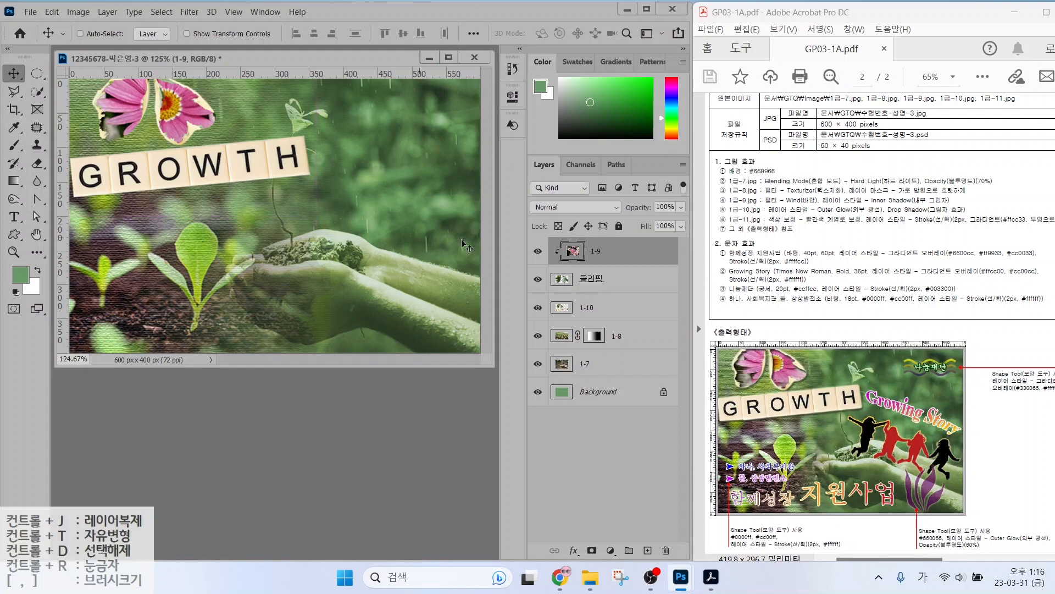
{"action": "left_click_drag", "start_coordinate": [752, 206], "coordinate": [874, 203]}
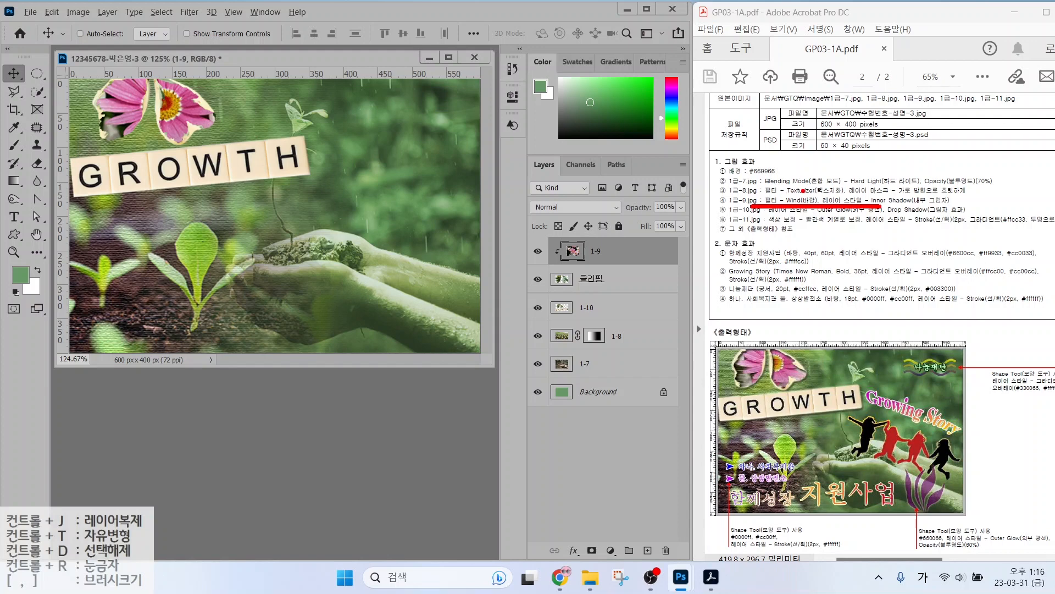
{"action": "key", "text": "Escape"}
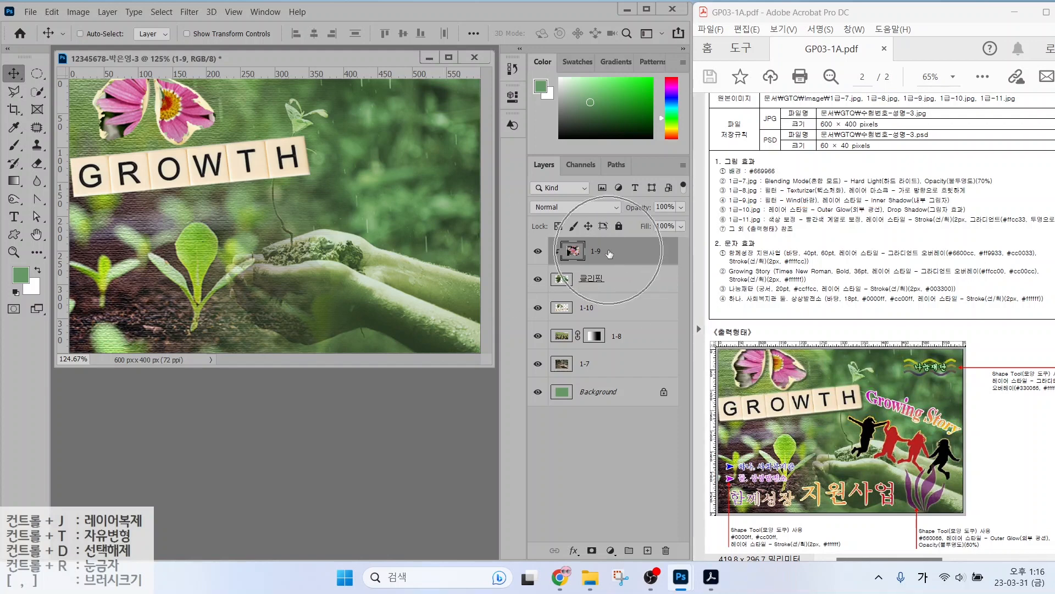
Apply Filter > Stylize > Wind with default settings to layer 1-9.
{"action": "left_click", "coordinate": [186, 12]}
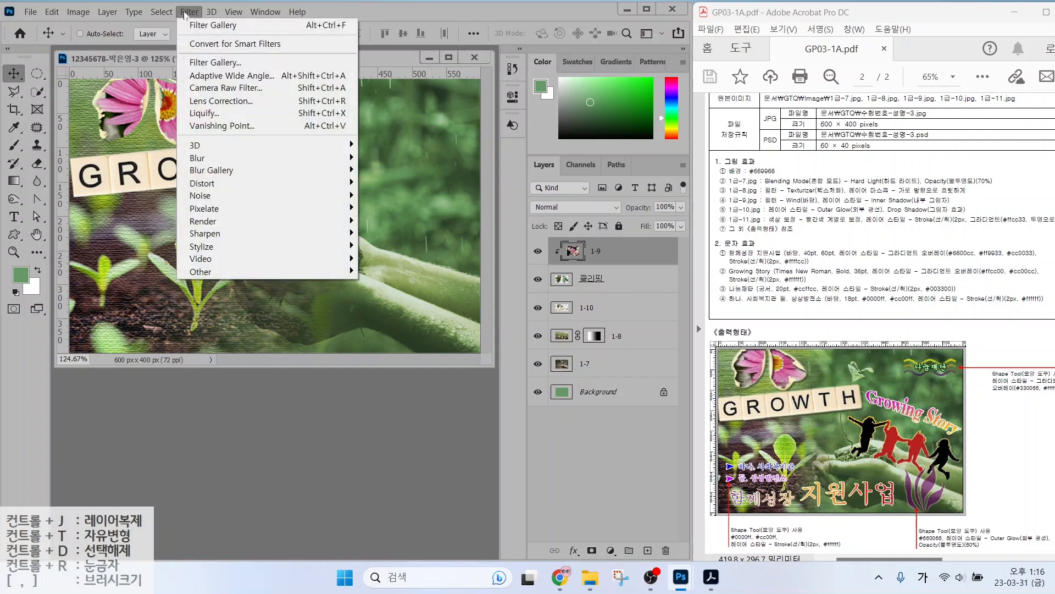
{"action": "left_click", "coordinate": [208, 64]}
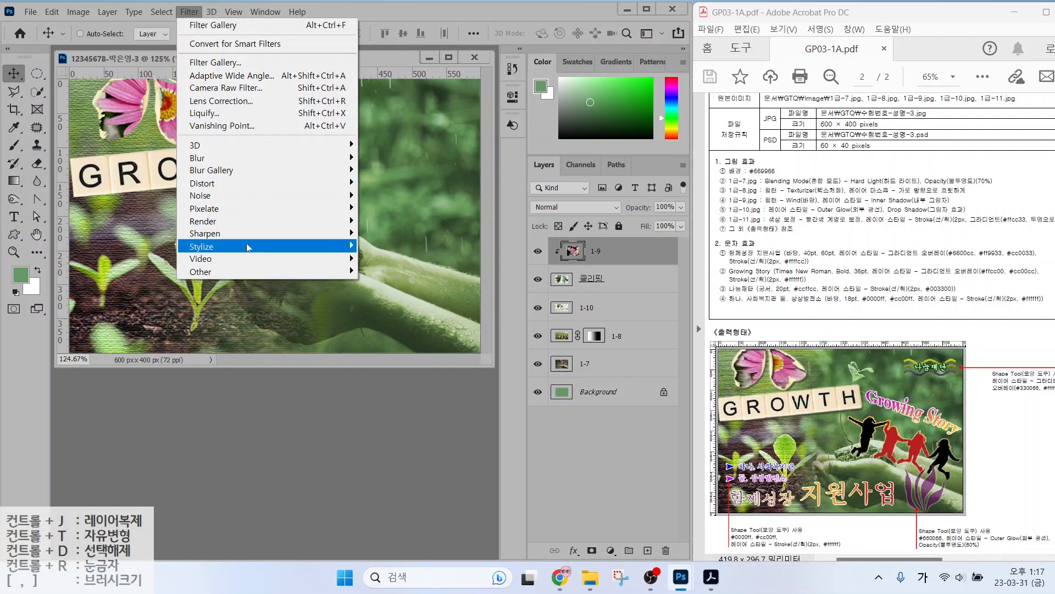
{"action": "mouse_move", "coordinate": [218, 163]}
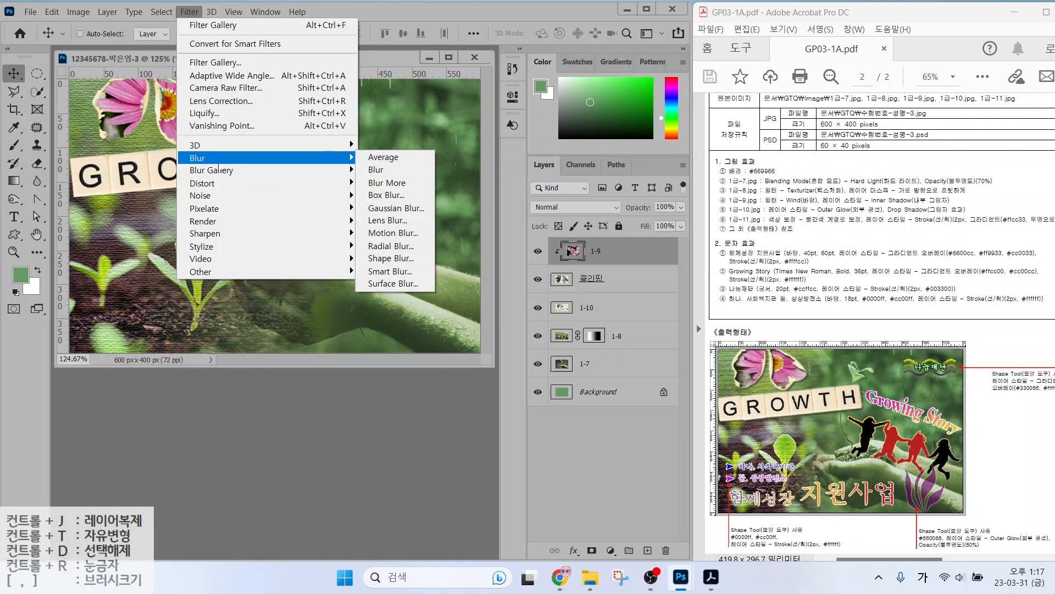
{"action": "mouse_move", "coordinate": [216, 188]}
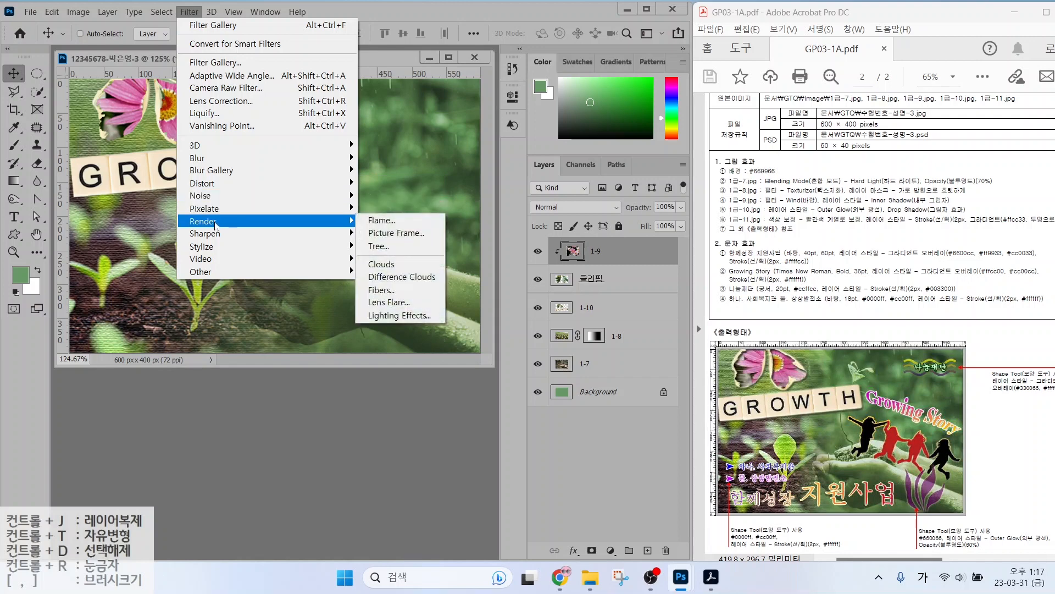
{"action": "mouse_move", "coordinate": [209, 246]}
{"action": "left_click", "coordinate": [376, 346]}
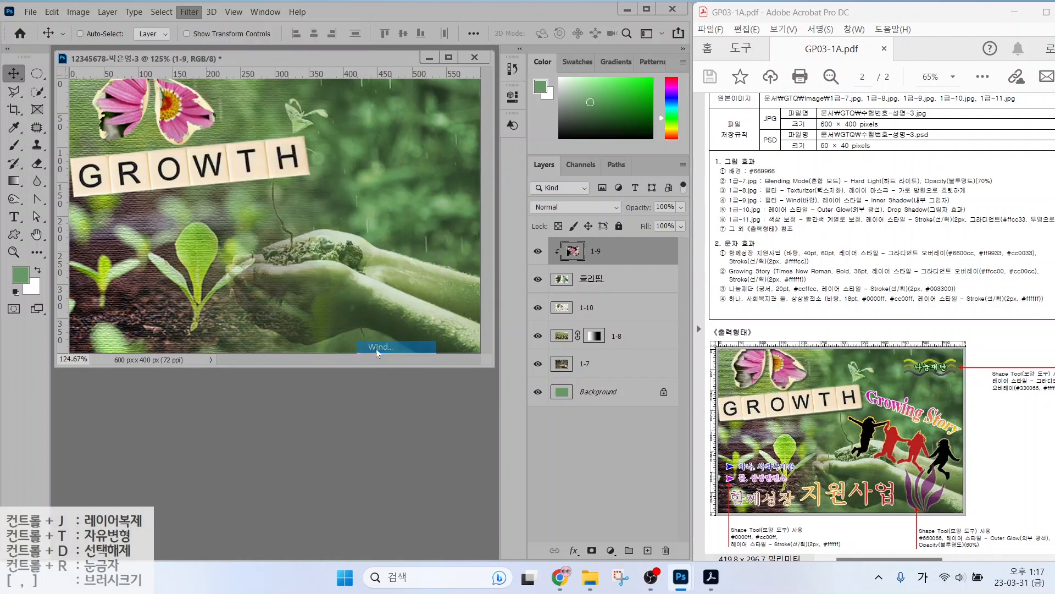
{"action": "left_click", "coordinate": [624, 119]}
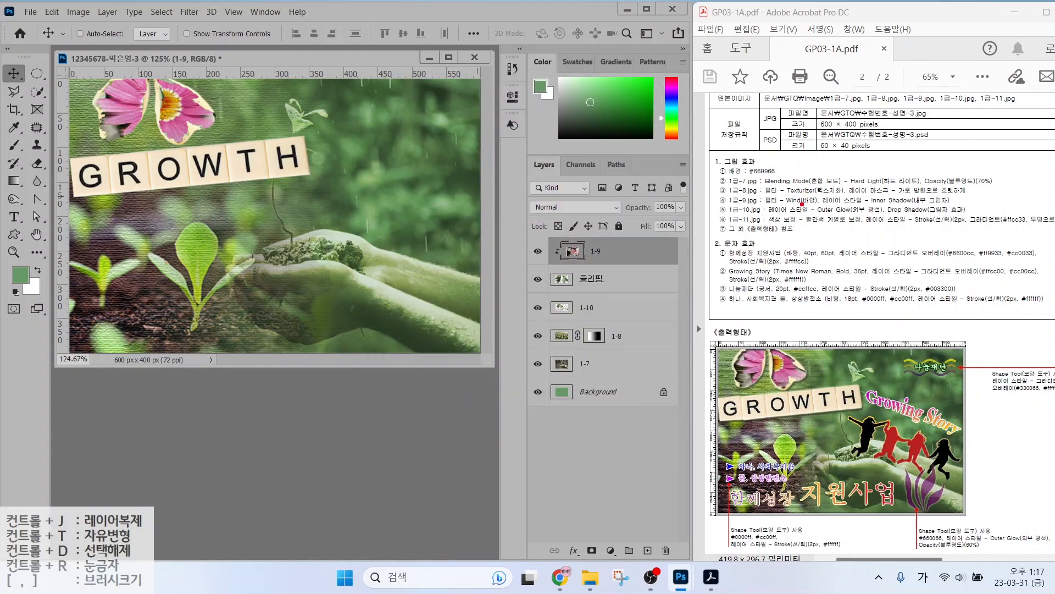
{"action": "left_click_drag", "start_coordinate": [776, 210], "coordinate": [1011, 205]}
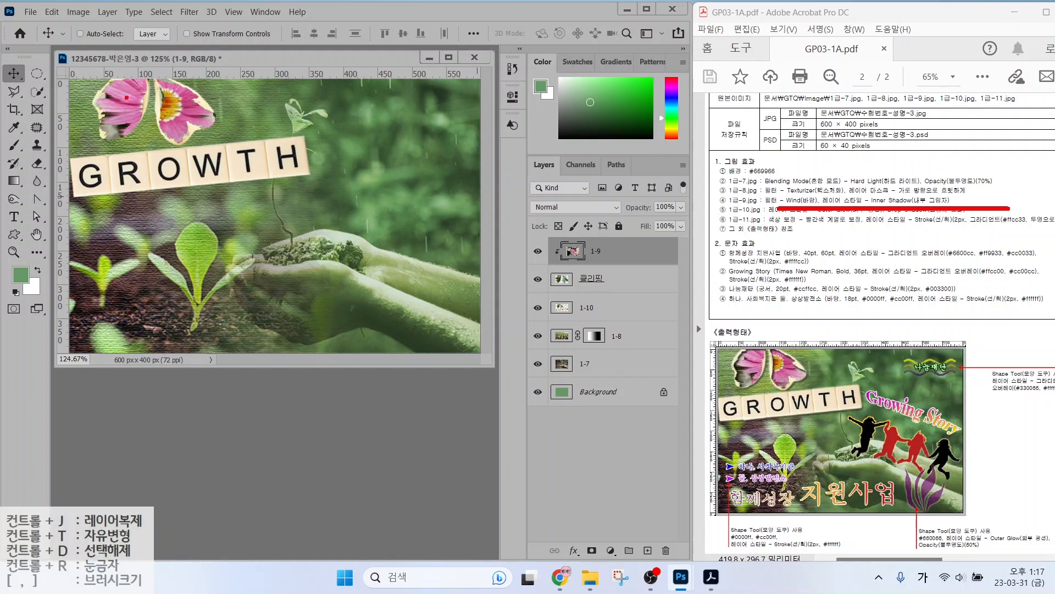
{"action": "mouse_move", "coordinate": [74, 55]}
{"action": "left_mouse_down"}
{"action": "mouse_move", "coordinate": [248, 190]}
{"action": "mouse_move", "coordinate": [280, 191]}
{"action": "left_mouse_up"}
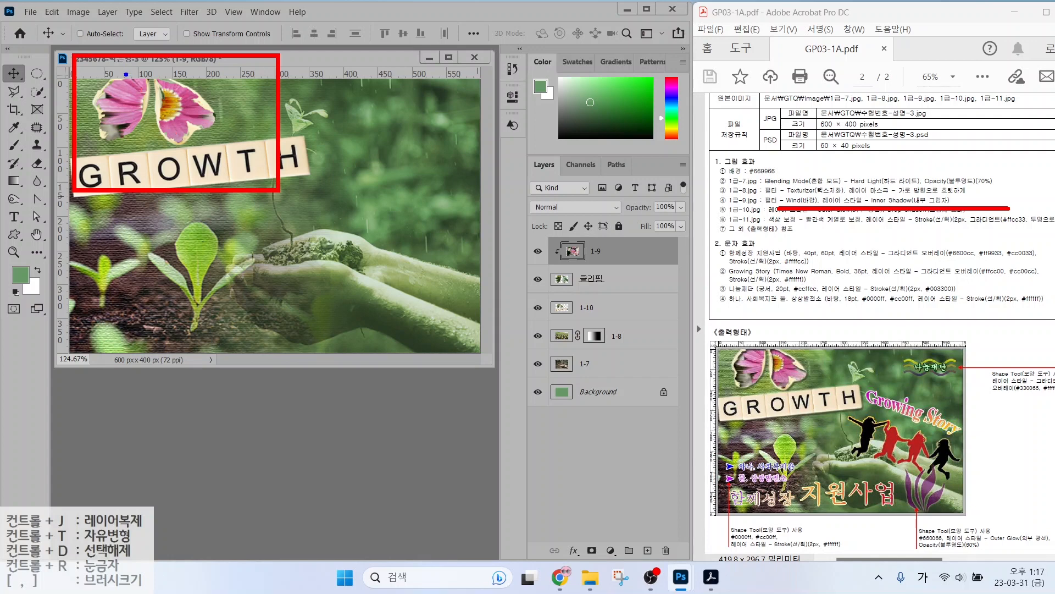
{"action": "mouse_move", "coordinate": [126, 74]}
{"action": "left_mouse_down"}
{"action": "mouse_move", "coordinate": [101, 89]}
{"action": "mouse_move", "coordinate": [104, 126]}
{"action": "mouse_move", "coordinate": [129, 125]}
{"action": "mouse_move", "coordinate": [144, 88]}
{"action": "mouse_move", "coordinate": [138, 69]}
{"action": "mouse_move", "coordinate": [172, 129]}
{"action": "mouse_move", "coordinate": [205, 118]}
{"action": "mouse_move", "coordinate": [155, 74]}
{"action": "left_mouse_up"}
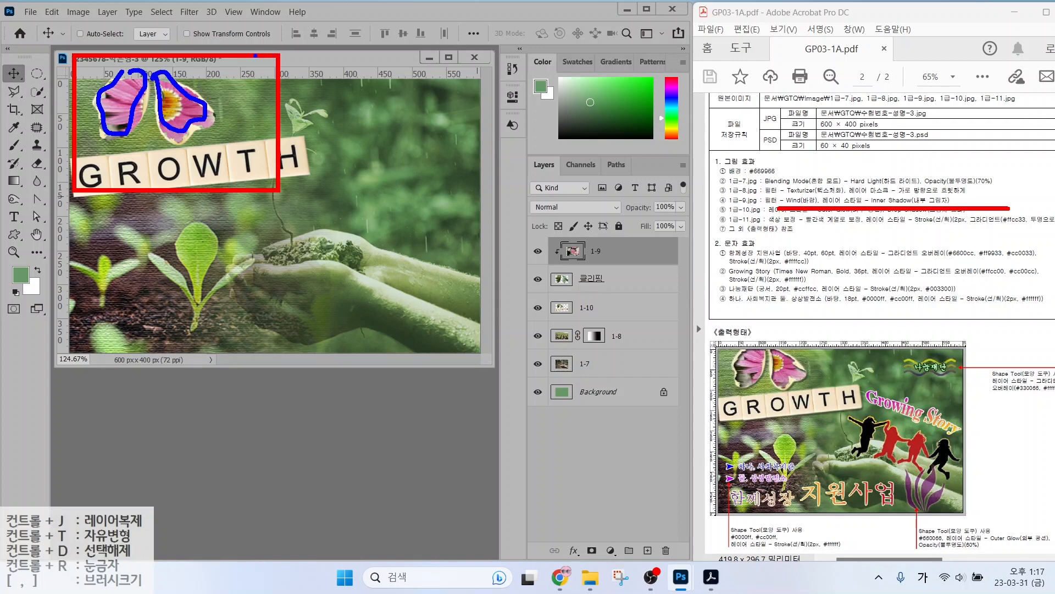
{"action": "mouse_move", "coordinate": [79, 186]}
{"action": "left_mouse_down"}
{"action": "mouse_move", "coordinate": [243, 186]}
{"action": "mouse_move", "coordinate": [279, 190]}
{"action": "left_mouse_up"}
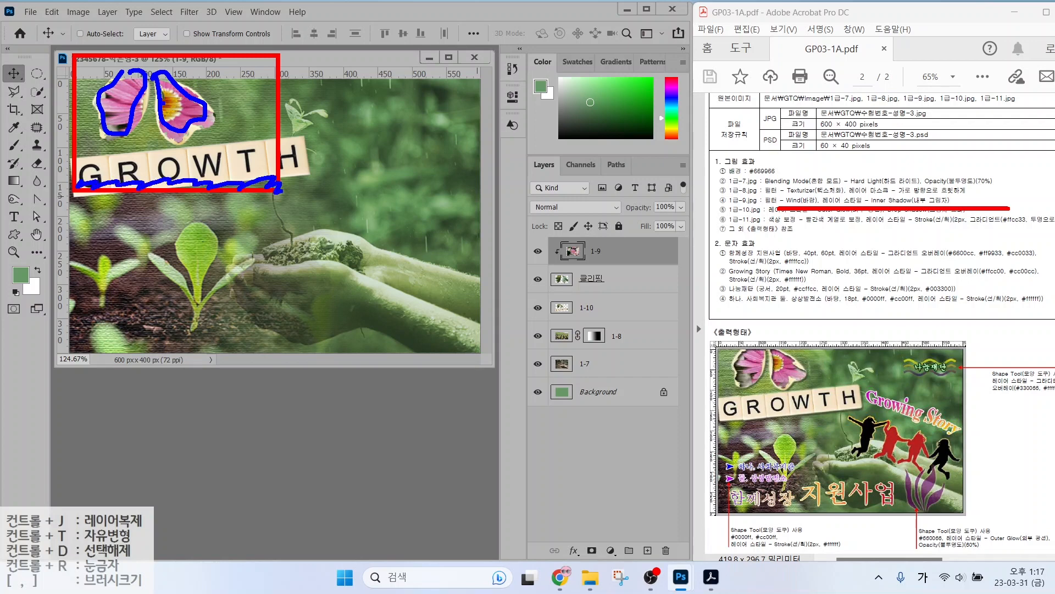
{"action": "left_click_drag", "start_coordinate": [129, 70], "coordinate": [104, 92]}
{"action": "left_click_drag", "start_coordinate": [130, 129], "coordinate": [139, 99]}
{"action": "left_click_drag", "start_coordinate": [209, 44], "coordinate": [168, 79]}
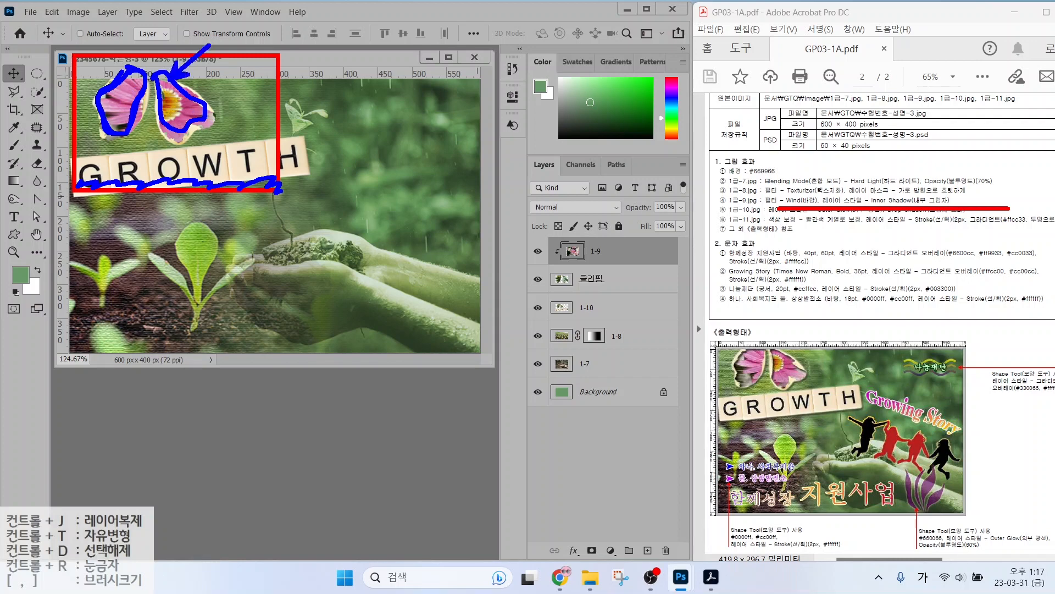
{"action": "key", "text": "Escape"}
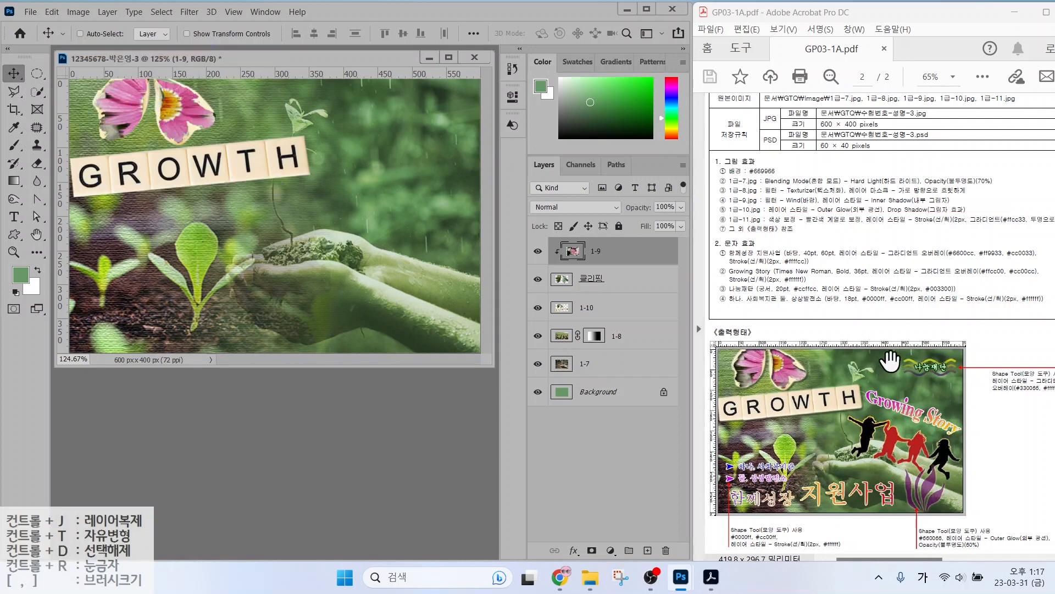
{"action": "left_click", "coordinate": [609, 281]}
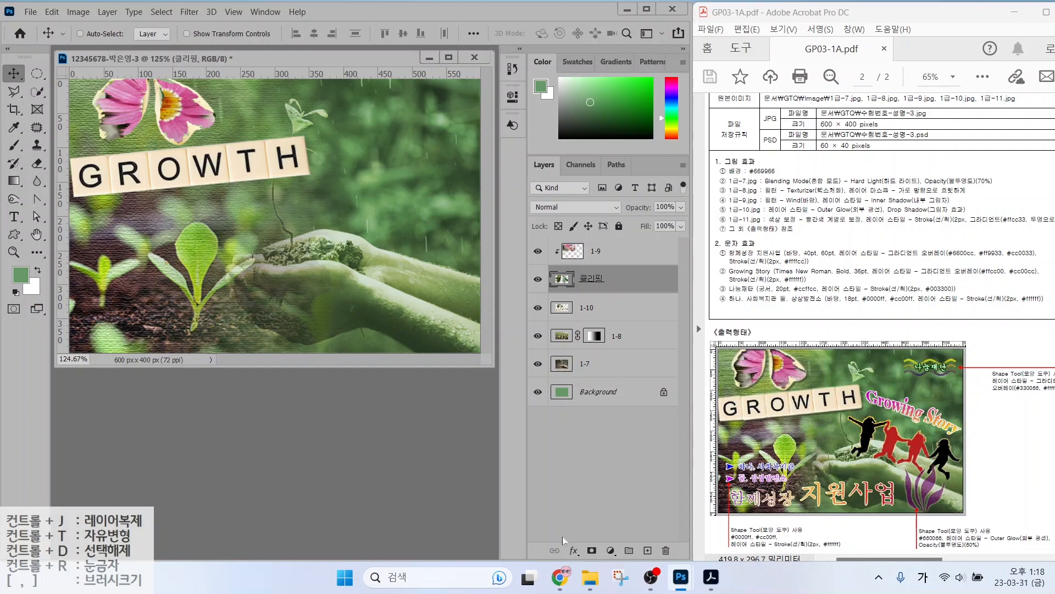
Add an Inner Shadow layer style to the 클리핑 leaf layer.
{"action": "left_click", "coordinate": [574, 551]}
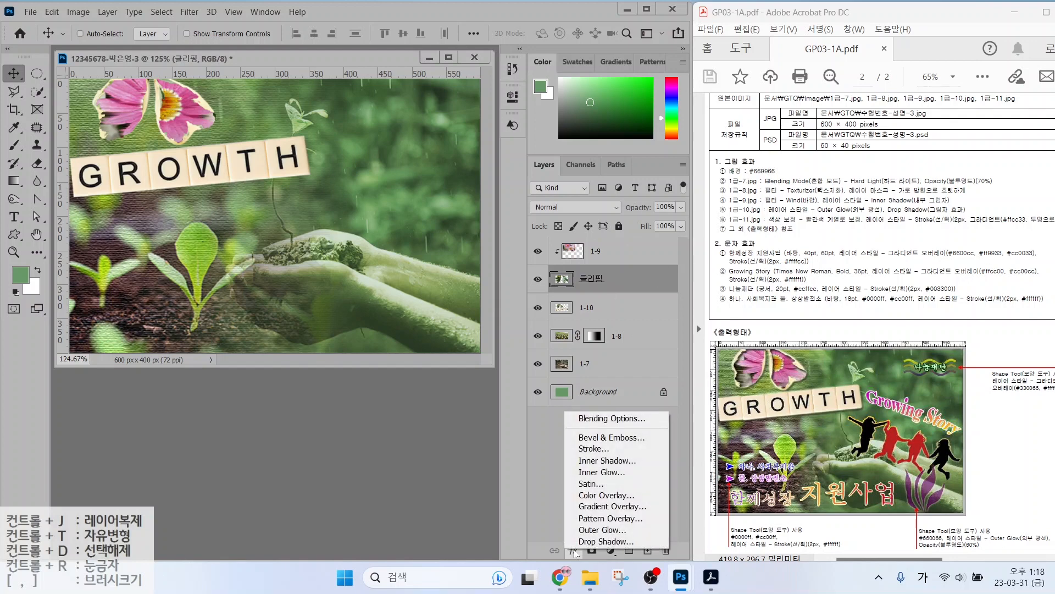
{"action": "left_click", "coordinate": [604, 461]}
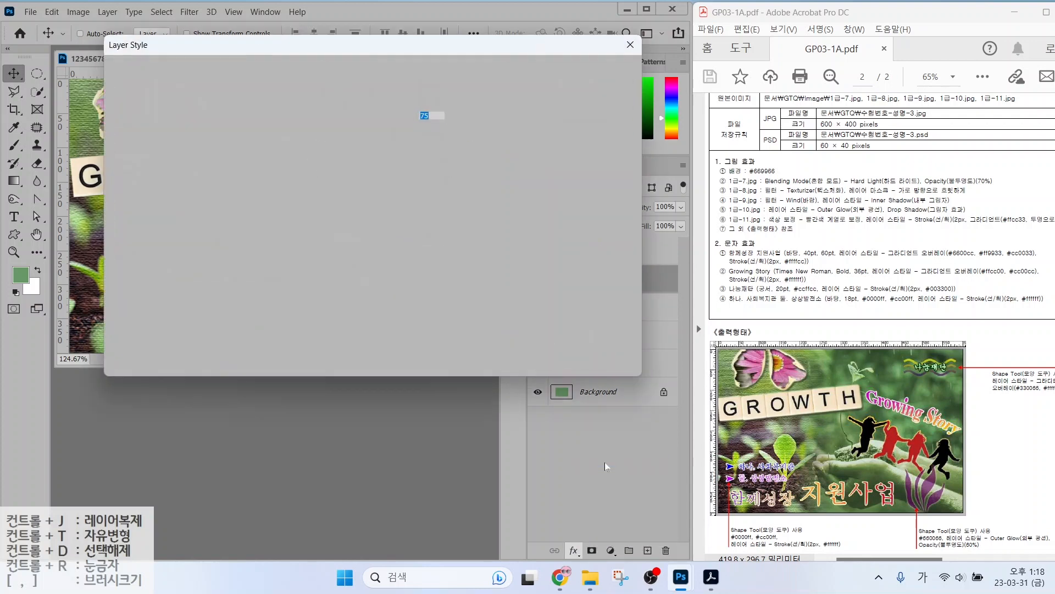
{"action": "left_click", "coordinate": [583, 76]}
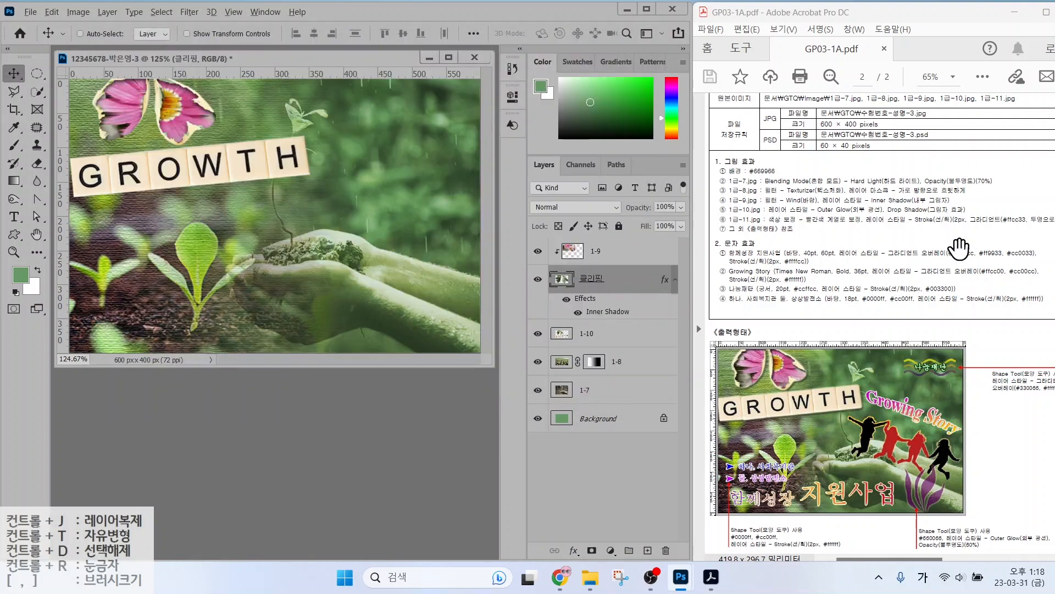
{"action": "left_click_drag", "start_coordinate": [770, 218], "coordinate": [984, 217]}
Give layer 1-10 both Outer Glow and Drop Shadow styles.
{"action": "left_click", "coordinate": [611, 335]}
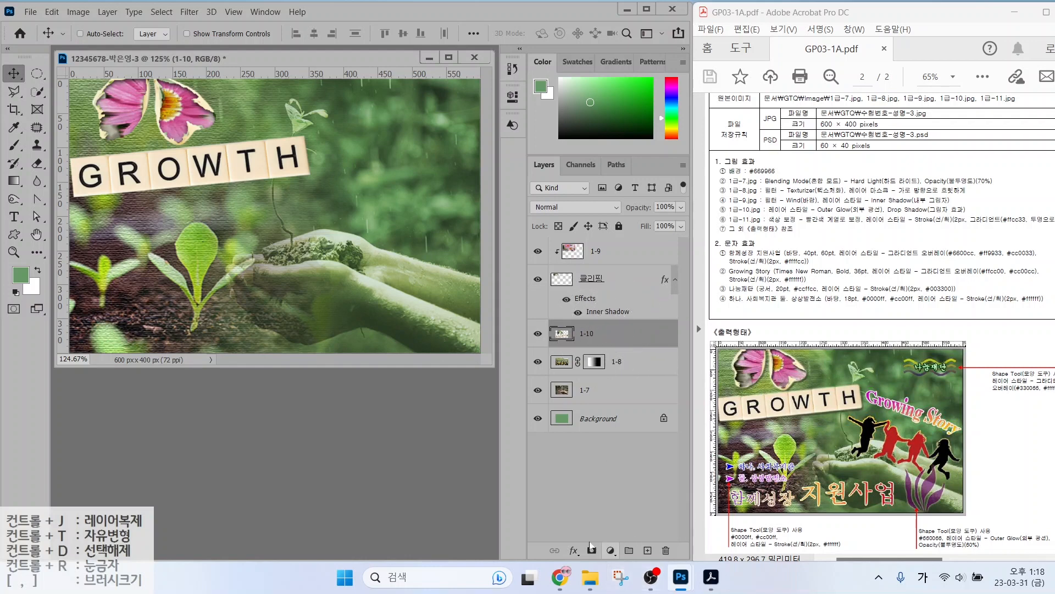
{"action": "left_click", "coordinate": [573, 550]}
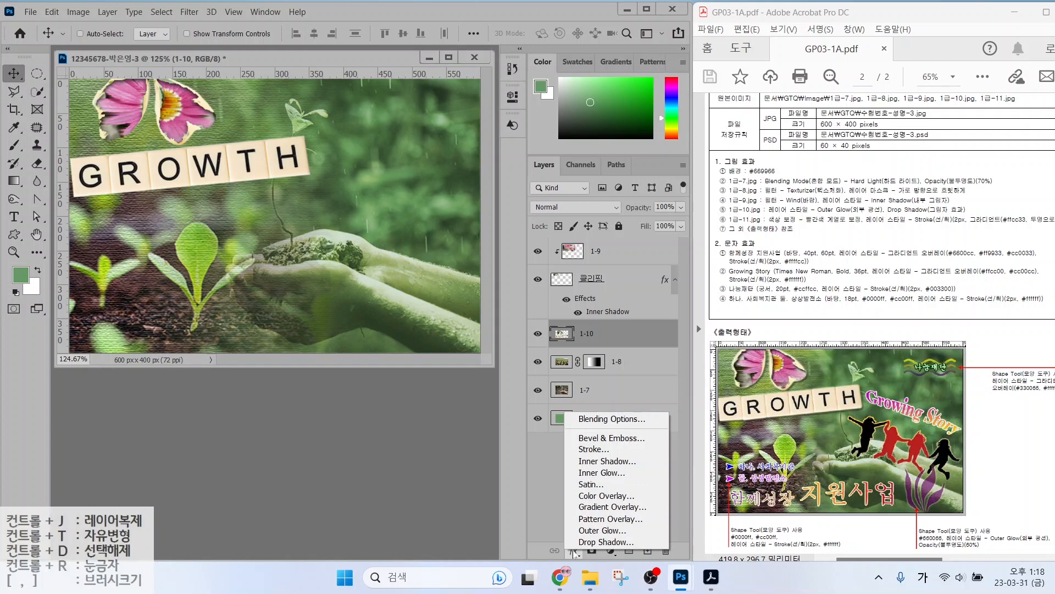
{"action": "left_click", "coordinate": [587, 530]}
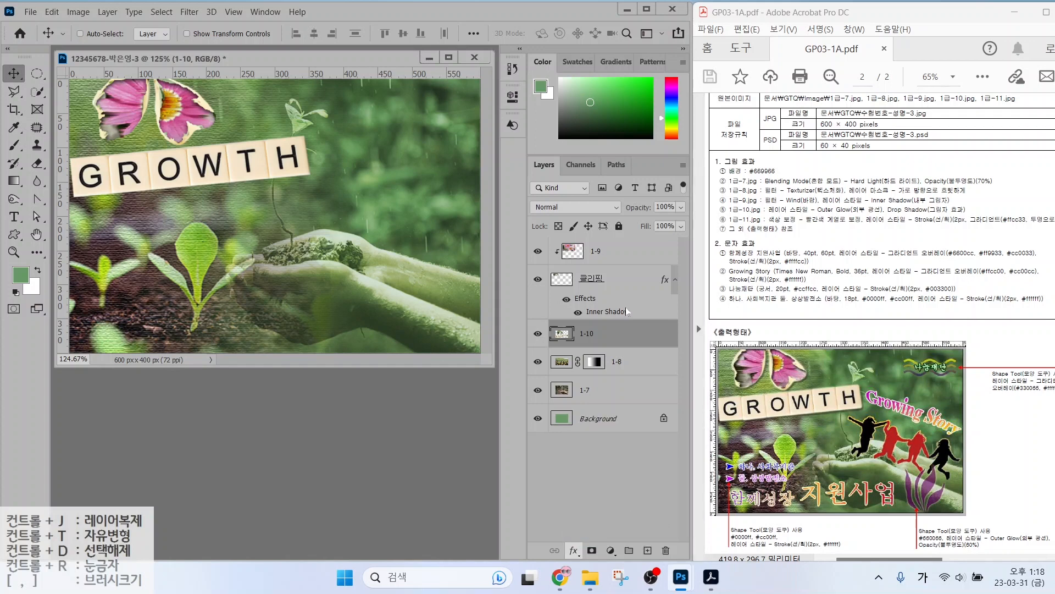
{"action": "left_click", "coordinate": [166, 307]}
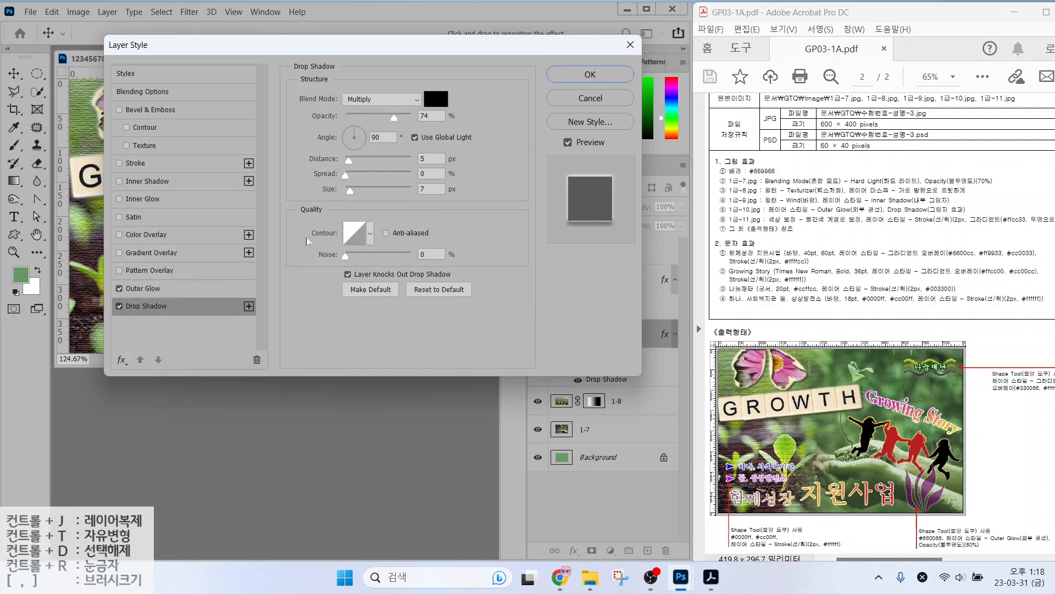
{"action": "left_click", "coordinate": [563, 83]}
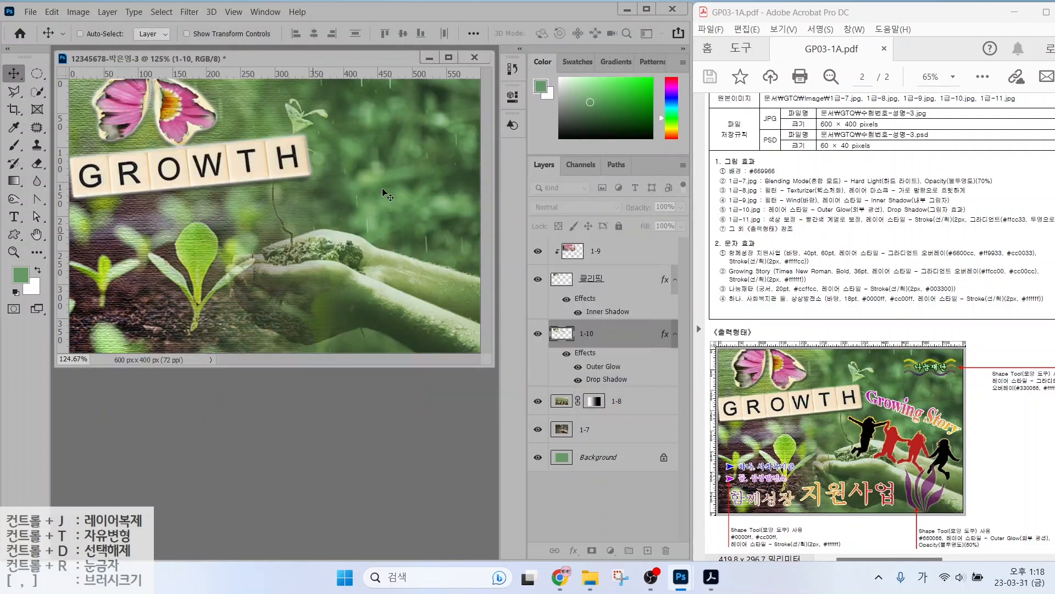
{"action": "left_click", "coordinate": [605, 250]}
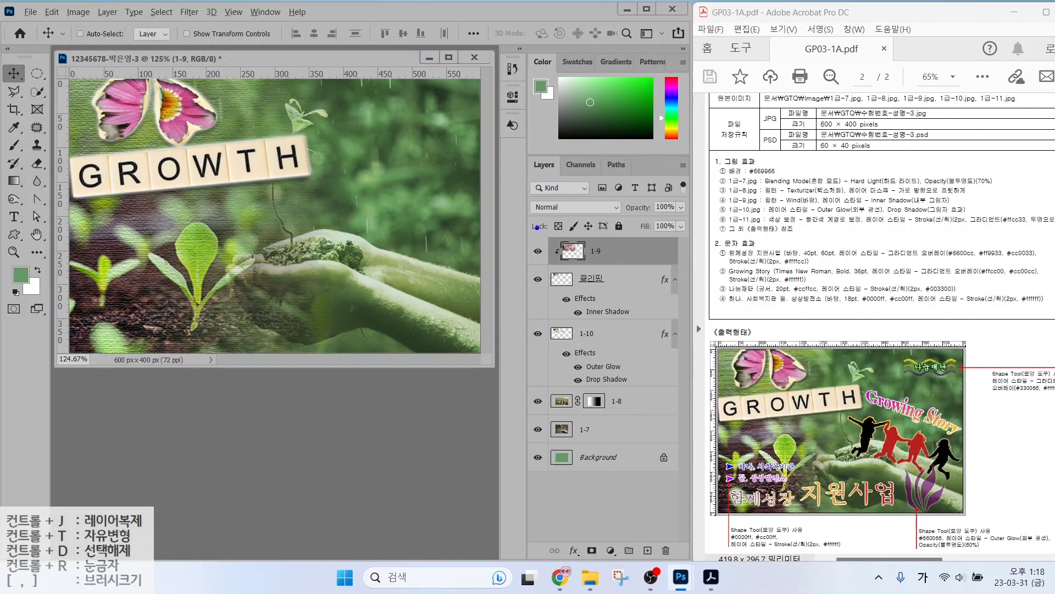
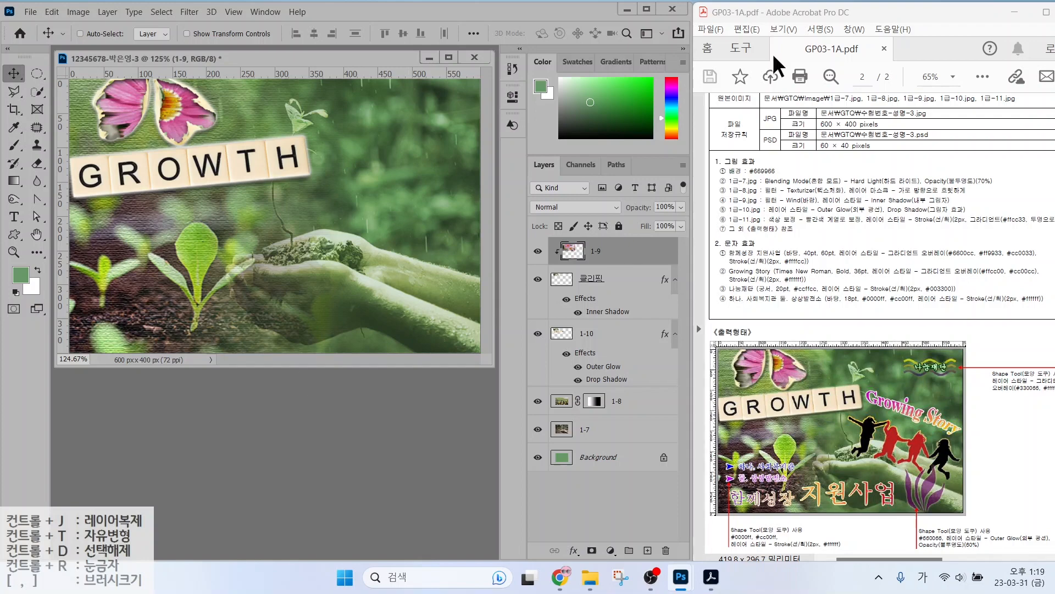
Open 1급-11.jpg and Magic Wand-select its four black jumping silhouettes.
{"action": "key", "text": "ctrl+o"}
{"action": "scroll", "coordinate": [169, 242], "scroll_direction": "down", "scroll_amount": 1}
{"action": "left_click", "coordinate": [169, 250]}
{"action": "double_click", "coordinate": [169, 250]}
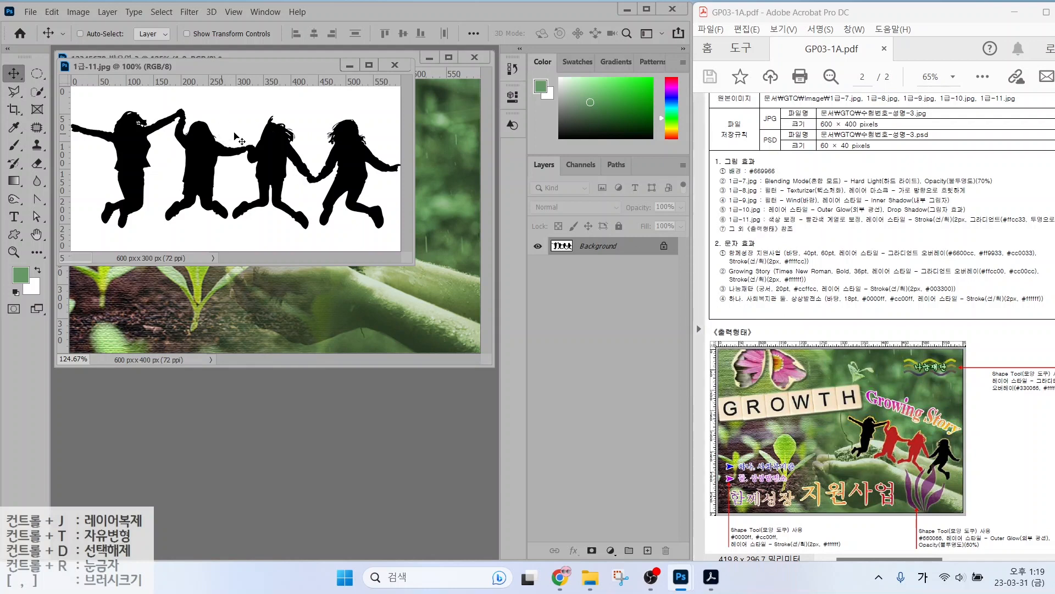
{"action": "left_click_drag", "start_coordinate": [36, 95], "coordinate": [94, 125]}
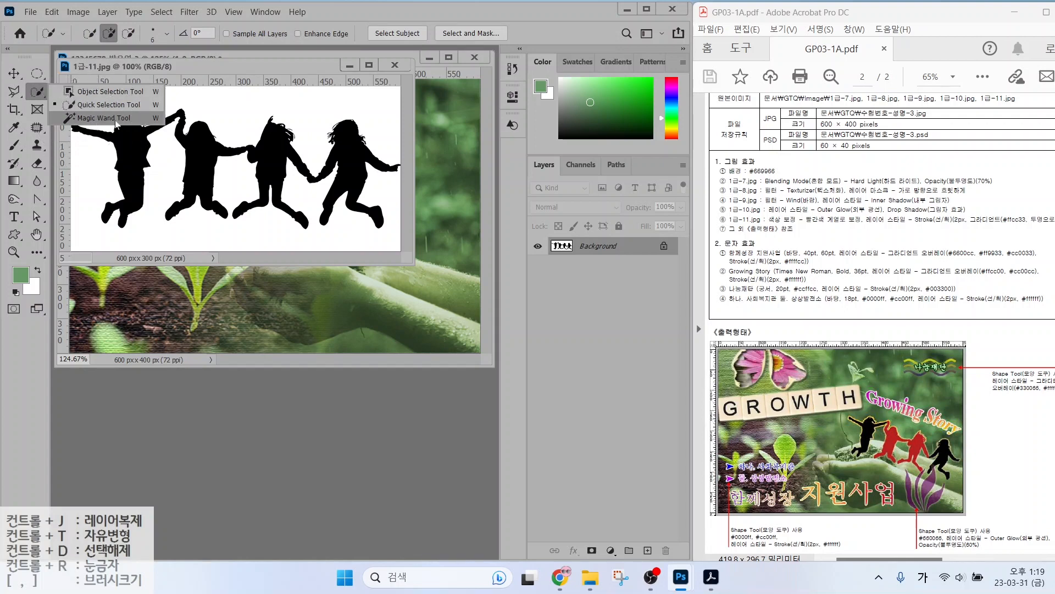
{"action": "left_click", "coordinate": [97, 119]}
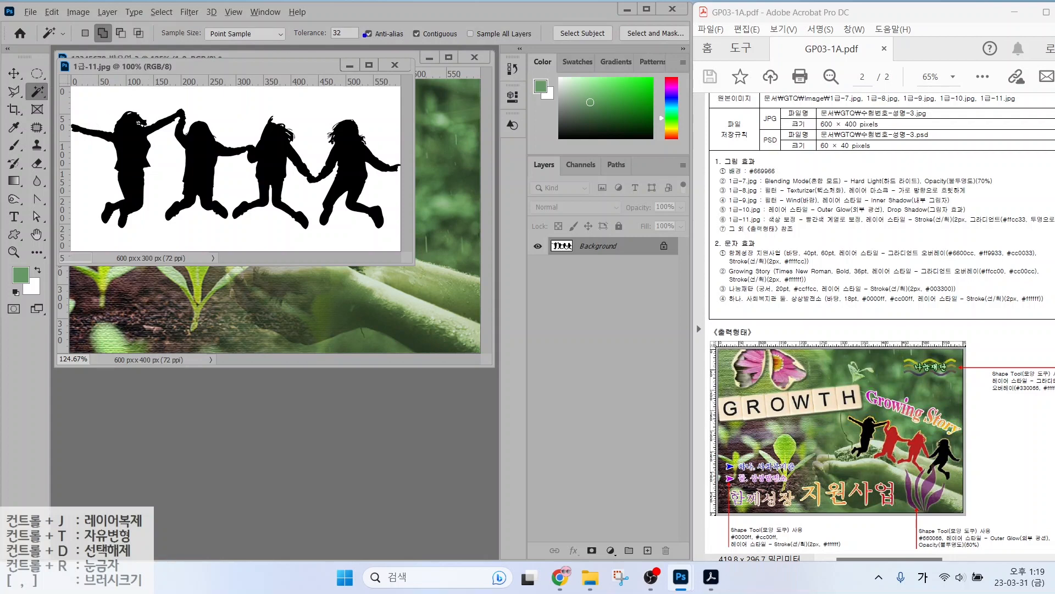
{"action": "mouse_move", "coordinate": [362, 40]}
{"action": "left_mouse_down"}
{"action": "mouse_move", "coordinate": [295, 46]}
{"action": "mouse_move", "coordinate": [336, 8]}
{"action": "mouse_move", "coordinate": [367, 31]}
{"action": "mouse_move", "coordinate": [348, 48]}
{"action": "left_mouse_up"}
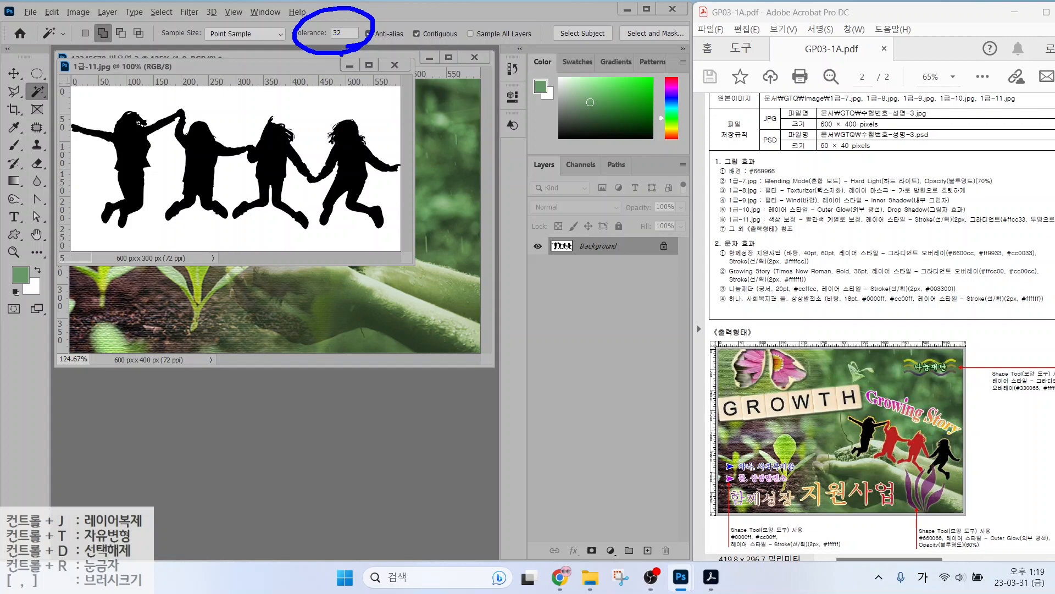
{"action": "left_click_drag", "start_coordinate": [332, 47], "coordinate": [329, 78]}
{"action": "key", "text": "Escape"}
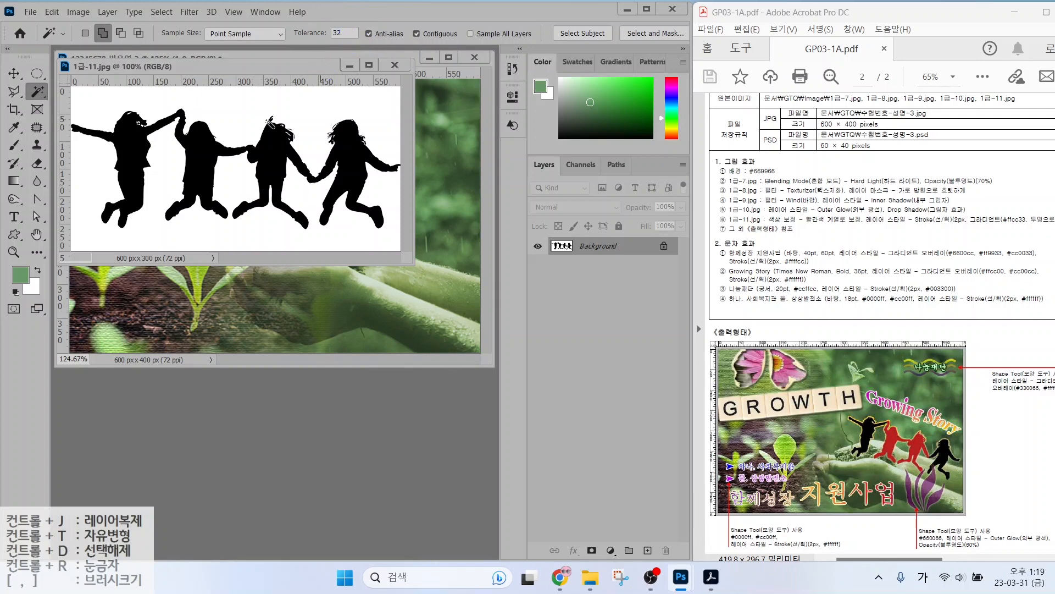
{"action": "left_click", "coordinate": [201, 156]}
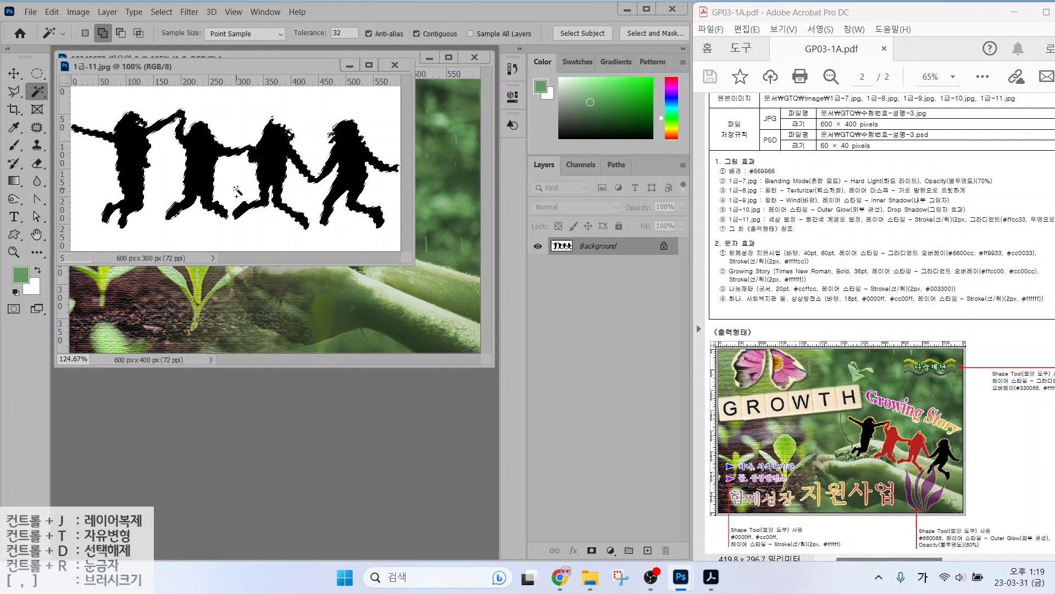
Drag the silhouettes into the poster and name the new layer 1-11.
{"action": "key", "text": "v"}
{"action": "left_click_drag", "start_coordinate": [140, 110], "coordinate": [293, 187]}
{"action": "double_click", "coordinate": [591, 251]}
{"action": "type", "text": "1-11"}
{"action": "key", "text": "Return"}
Shrink the silhouettes to about 45%, tilt them about 17°, and place them over the hand.
{"action": "key", "text": "ctrl+t"}
{"action": "left_click_drag", "start_coordinate": [120, 130], "coordinate": [302, 211]}
{"action": "left_click_drag", "start_coordinate": [396, 234], "coordinate": [275, 219]}
{"action": "left_click_drag", "start_coordinate": [419, 178], "coordinate": [410, 219]}
{"action": "left_click_drag", "start_coordinate": [366, 261], "coordinate": [429, 262]}
{"action": "left_click_drag", "start_coordinate": [261, 149], "coordinate": [300, 180]}
{"action": "key", "text": "Return"}
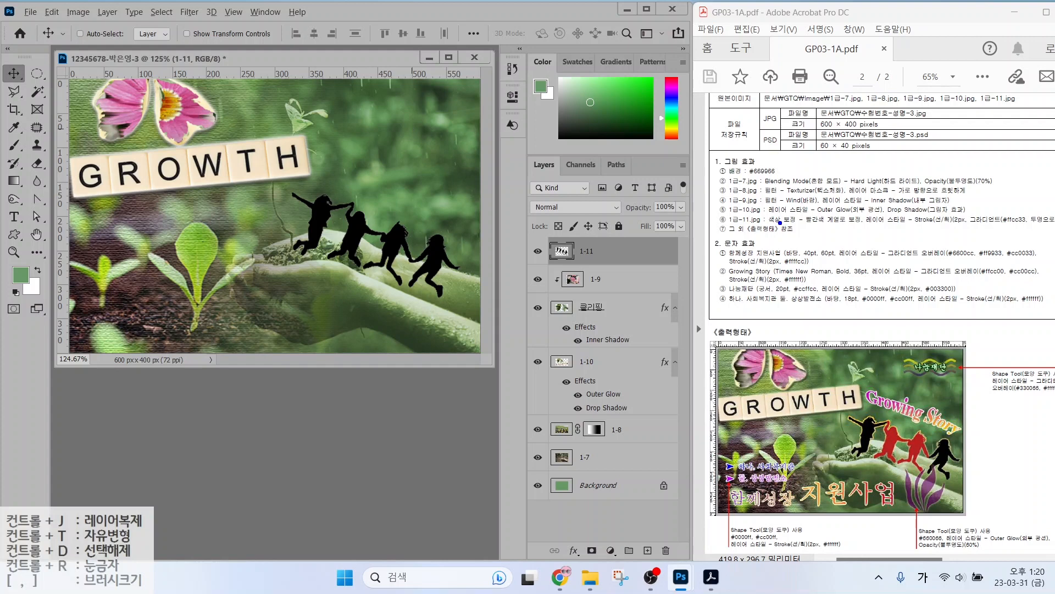
Quick Selection-select the second and third silhouettes on layer 1-11.
{"action": "left_click_drag", "start_coordinate": [778, 223], "coordinate": [872, 224]}
{"action": "mouse_move", "coordinate": [912, 459]}
{"action": "left_mouse_down"}
{"action": "mouse_move", "coordinate": [877, 466]}
{"action": "mouse_move", "coordinate": [889, 427]}
{"action": "mouse_move", "coordinate": [911, 420]}
{"action": "mouse_move", "coordinate": [935, 455]}
{"action": "left_mouse_up"}
{"action": "left_click", "coordinate": [37, 91]}
{"action": "right_click", "coordinate": [40, 93]}
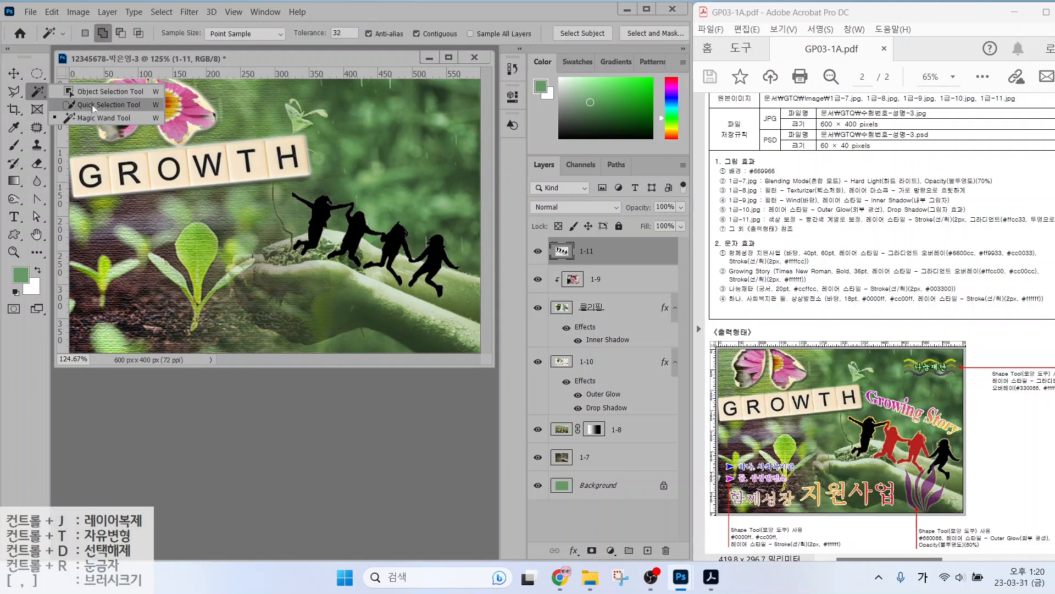
{"action": "left_click", "coordinate": [88, 105]}
{"action": "mouse_move", "coordinate": [349, 269]}
{"action": "left_mouse_down"}
{"action": "mouse_move", "coordinate": [364, 218]}
{"action": "mouse_move", "coordinate": [375, 223]}
{"action": "mouse_move", "coordinate": [383, 274]}
{"action": "mouse_move", "coordinate": [392, 235]}
{"action": "mouse_move", "coordinate": [396, 266]}
{"action": "mouse_move", "coordinate": [387, 273]}
{"action": "mouse_move", "coordinate": [380, 263]}
{"action": "mouse_move", "coordinate": [399, 244]}
{"action": "left_mouse_up"}
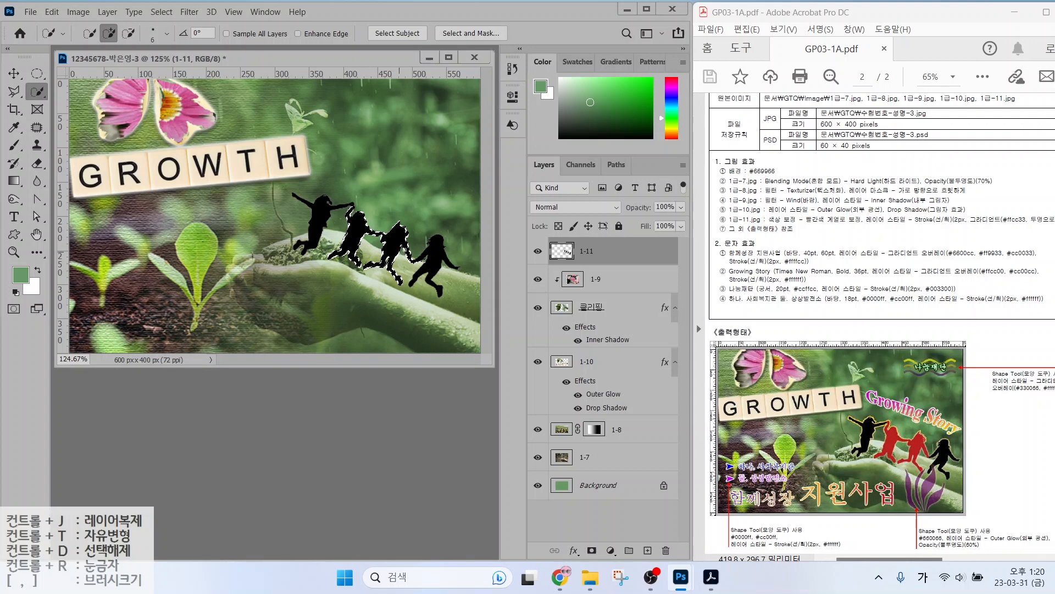
Open Image > Adjustments > Hue/Saturation for the selected silhouettes.
{"action": "left_click", "coordinate": [79, 12]}
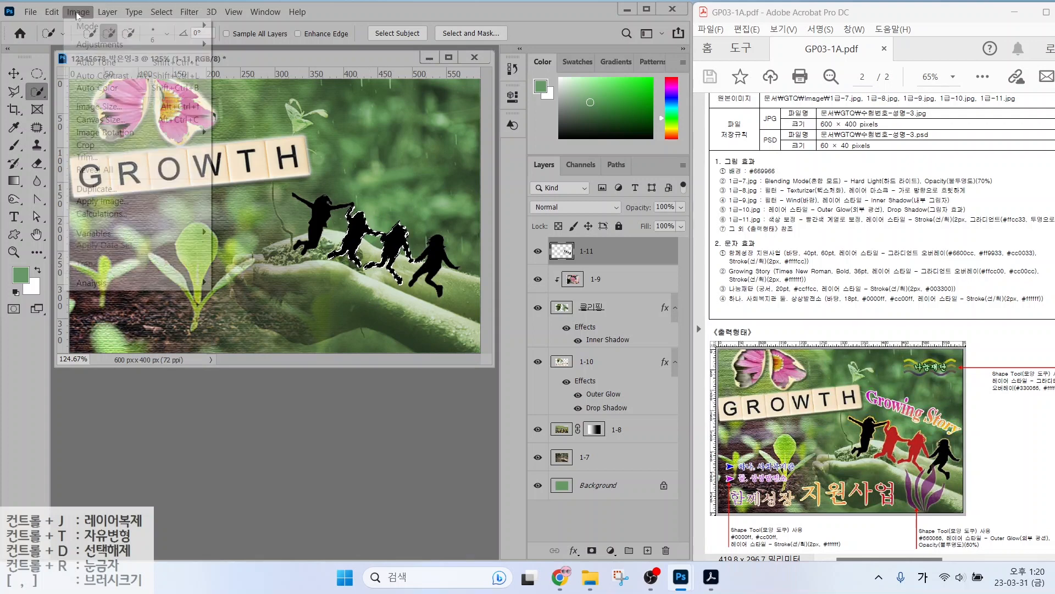
{"action": "mouse_move", "coordinate": [81, 44]}
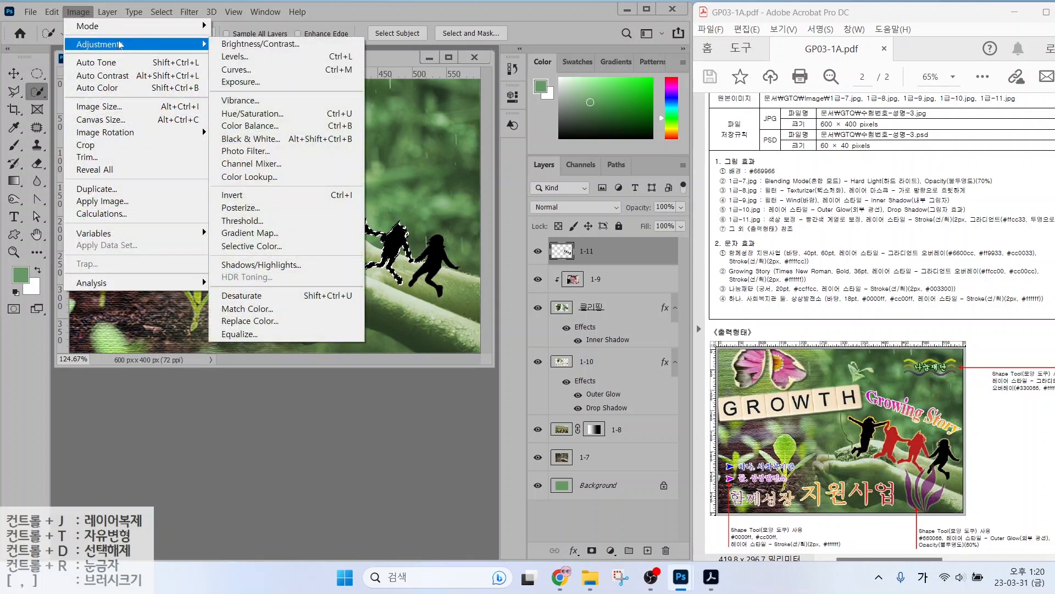
{"action": "left_click", "coordinate": [242, 115]}
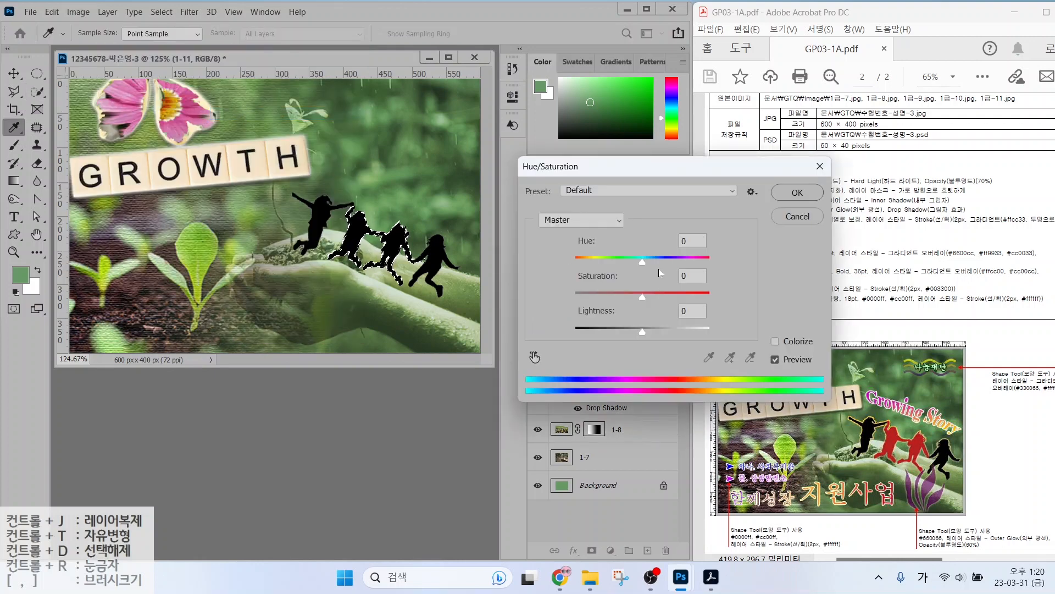
Colorize the two selected silhouettes red at Hue 360, Saturation 94, Lightness 47, then deselect.
{"action": "left_click_drag", "start_coordinate": [642, 262], "coordinate": [581, 269]}
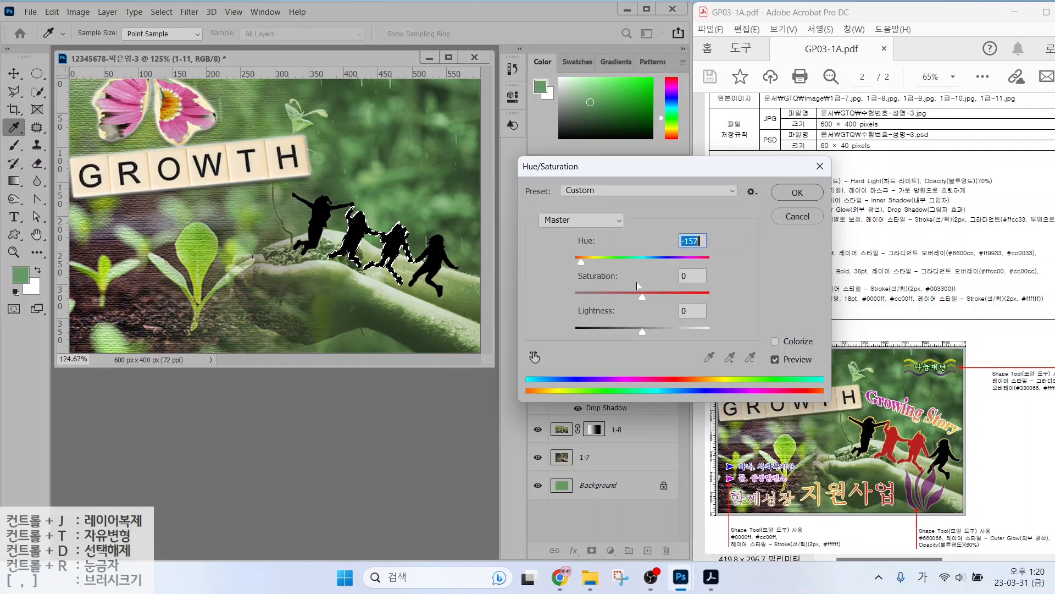
{"action": "left_click", "coordinate": [775, 342]}
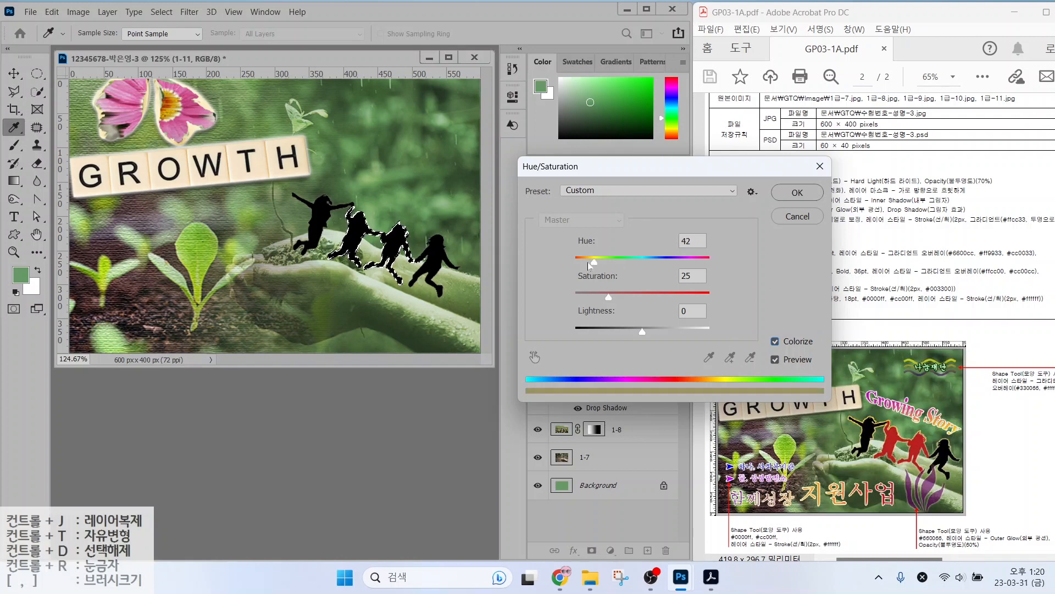
{"action": "left_click_drag", "start_coordinate": [589, 262], "coordinate": [575, 262]}
{"action": "left_click_drag", "start_coordinate": [608, 298], "coordinate": [703, 297]}
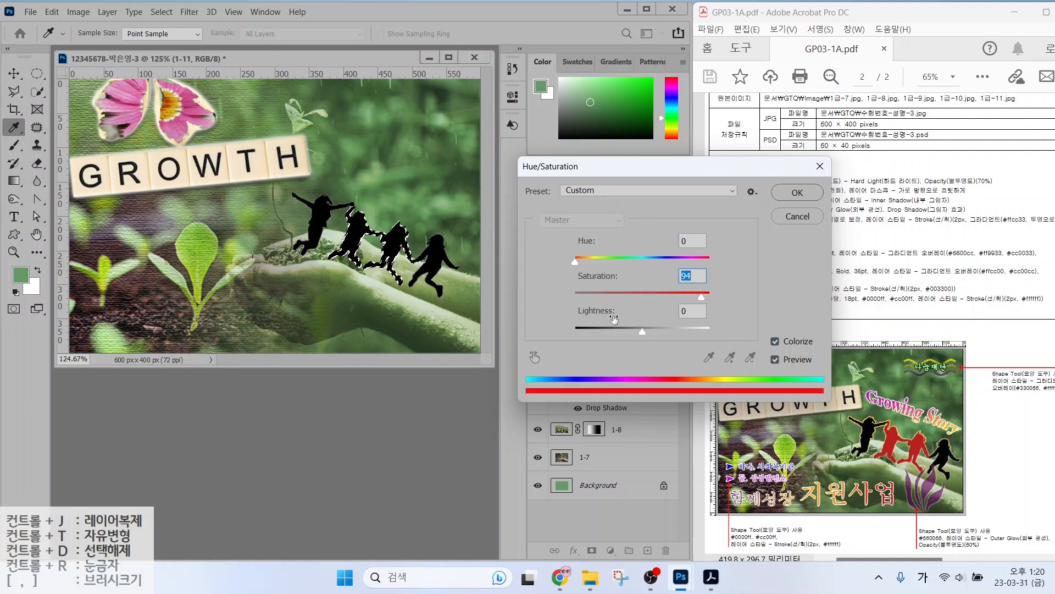
{"action": "left_click_drag", "start_coordinate": [641, 330], "coordinate": [674, 334]}
{"action": "left_click_drag", "start_coordinate": [576, 264], "coordinate": [714, 267]}
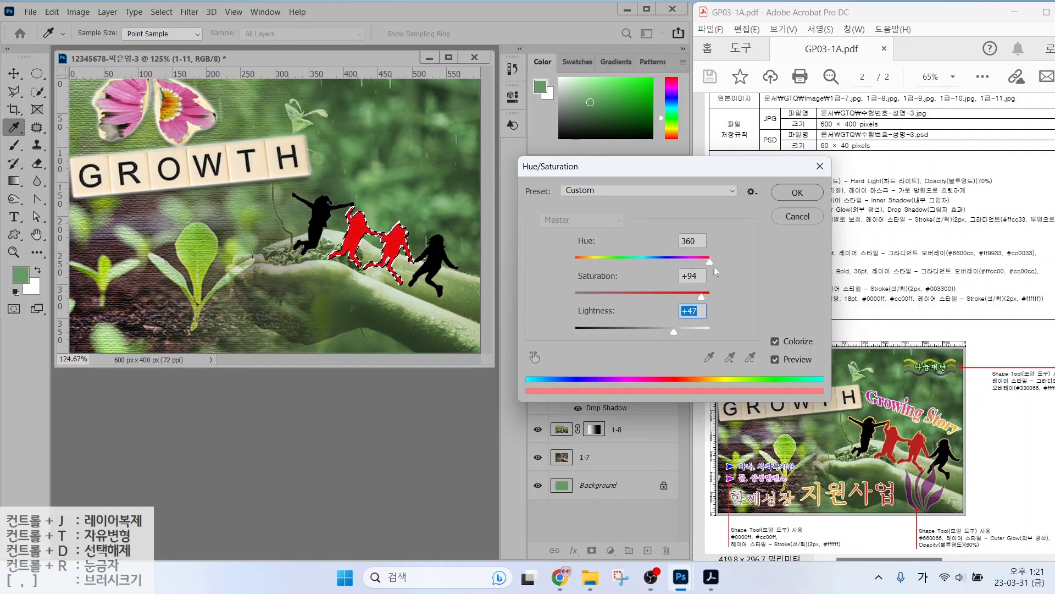
{"action": "left_click", "coordinate": [797, 193]}
{"action": "key", "text": "w"}
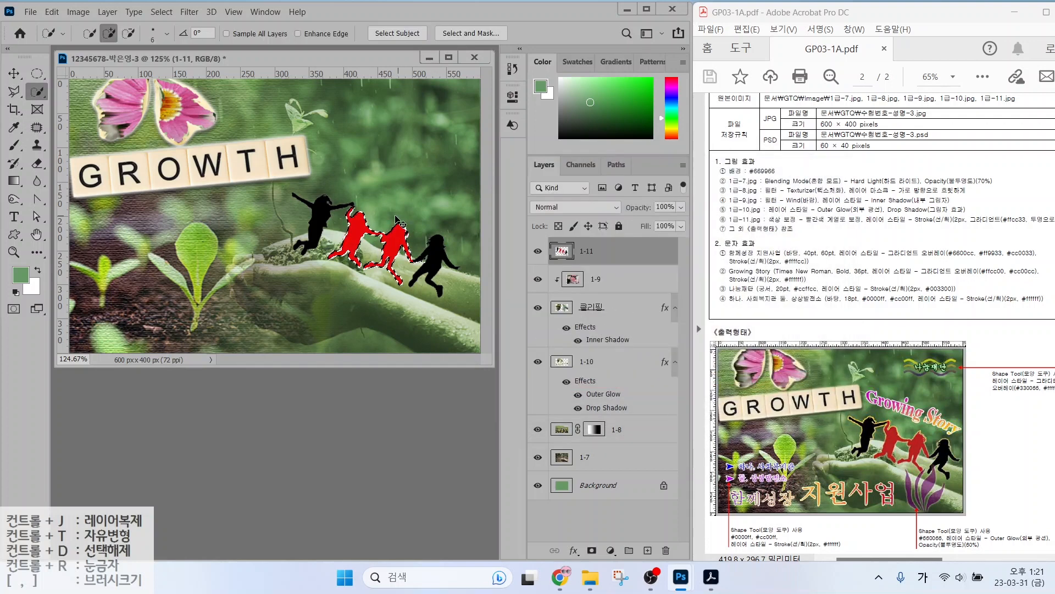
{"action": "key", "text": "ctrl+d"}
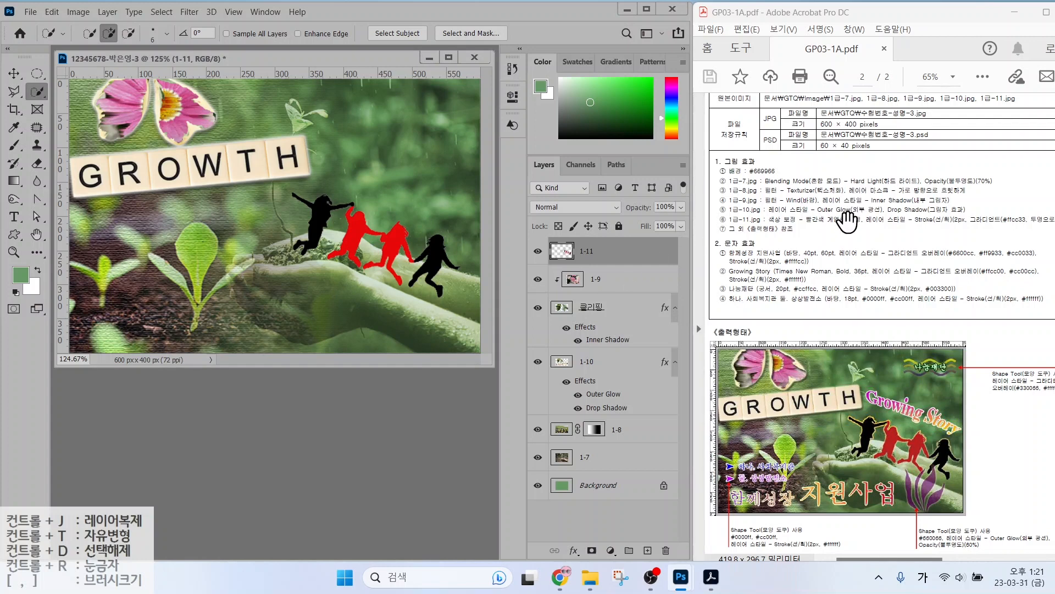
Add a 2 px outside Stroke to layer 1-11 and change its fill type to Gradient.
{"action": "key", "text": "alt+2"}
{"action": "left_click_drag", "start_coordinate": [810, 229], "coordinate": [1018, 230]}
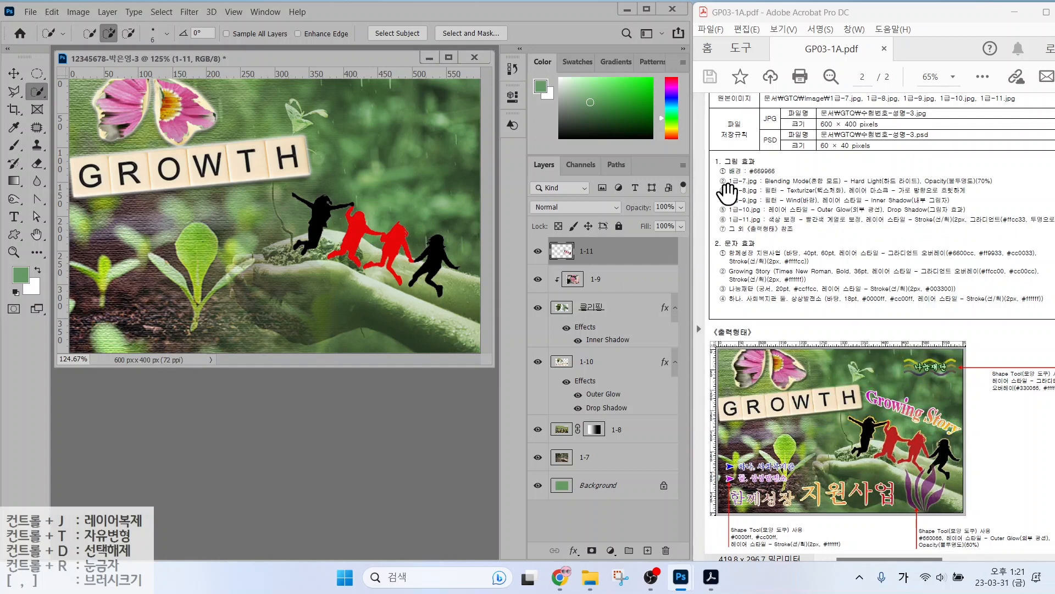
{"action": "left_click", "coordinate": [573, 551]}
{"action": "left_click", "coordinate": [586, 452]}
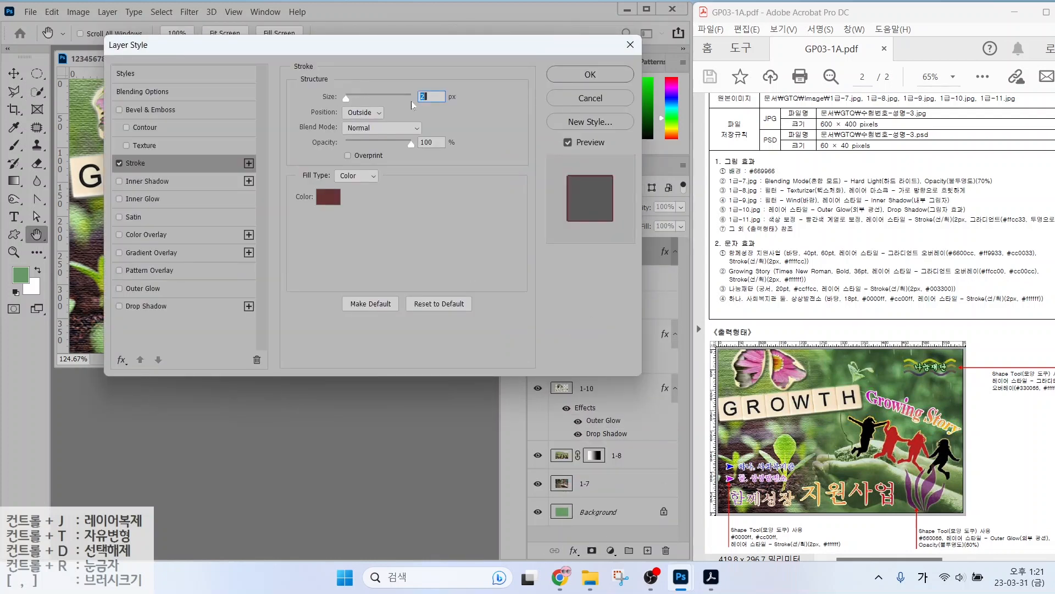
{"action": "left_click", "coordinate": [361, 177]}
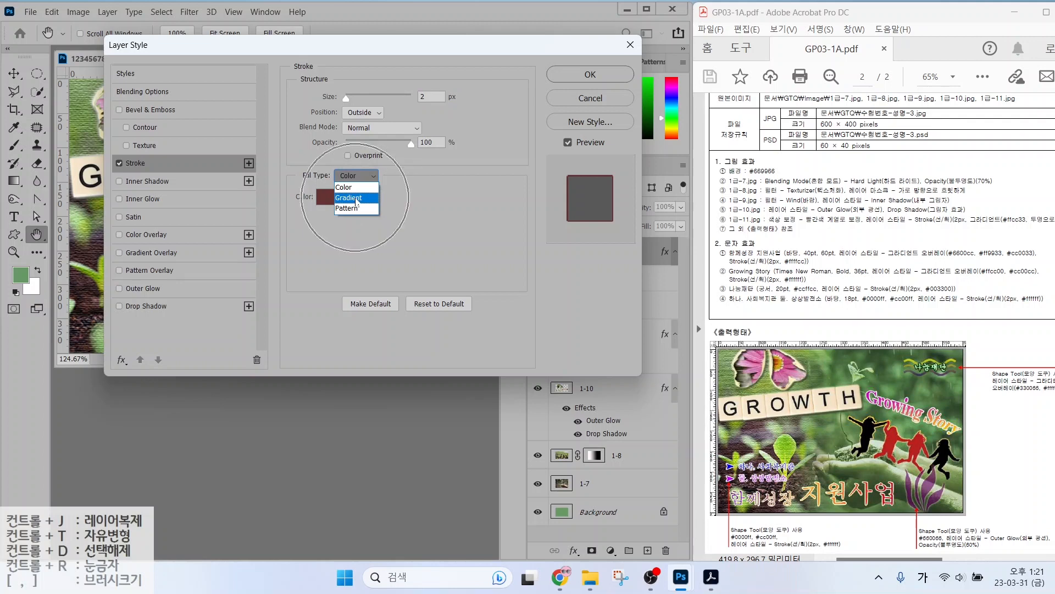
{"action": "left_click", "coordinate": [356, 201]}
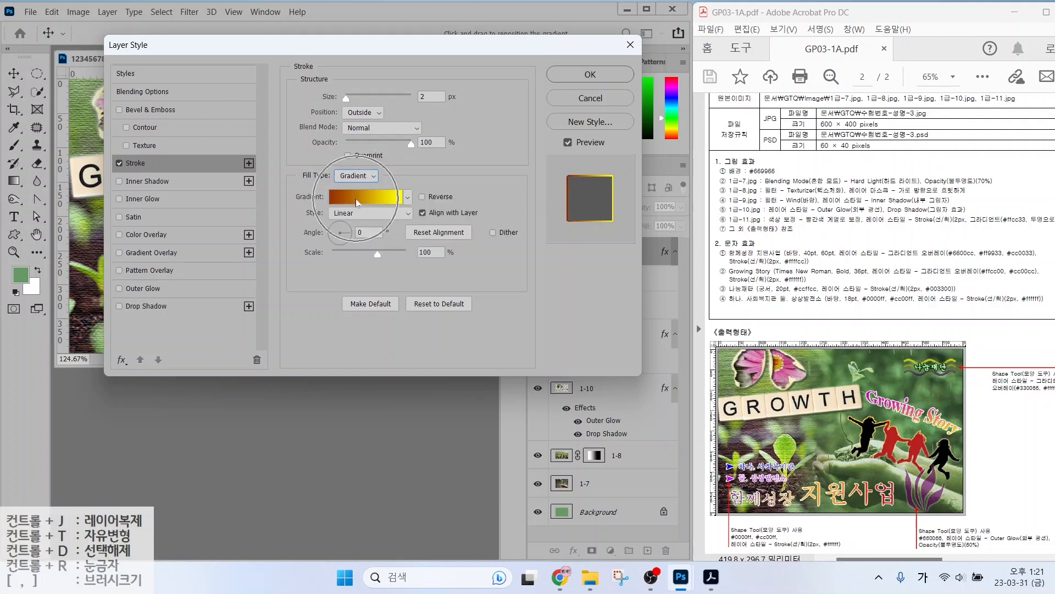
In the stroke's Gradient Editor, set the starting colour stop to #ffcc33.
{"action": "left_click", "coordinate": [358, 202]}
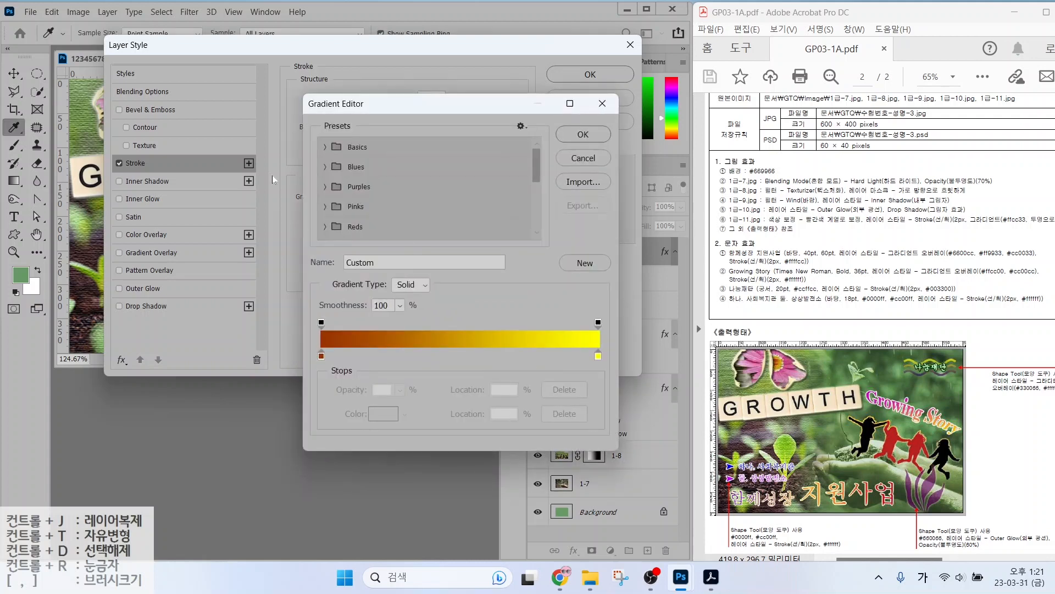
{"action": "key", "text": "alt"}
{"action": "mouse_move", "coordinate": [349, 370]}
{"action": "left_mouse_down"}
{"action": "mouse_move", "coordinate": [309, 366]}
{"action": "mouse_move", "coordinate": [327, 349]}
{"action": "mouse_move", "coordinate": [341, 373]}
{"action": "left_mouse_up"}
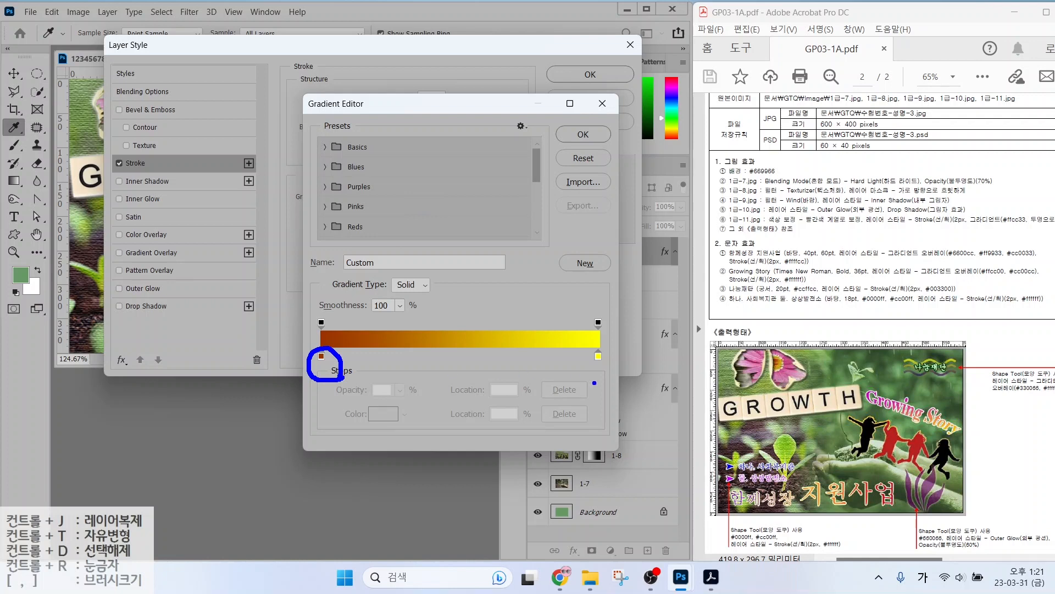
{"action": "mouse_move", "coordinate": [594, 383]}
{"action": "left_mouse_down"}
{"action": "mouse_move", "coordinate": [579, 358]}
{"action": "mouse_move", "coordinate": [600, 341]}
{"action": "mouse_move", "coordinate": [611, 377]}
{"action": "left_mouse_up"}
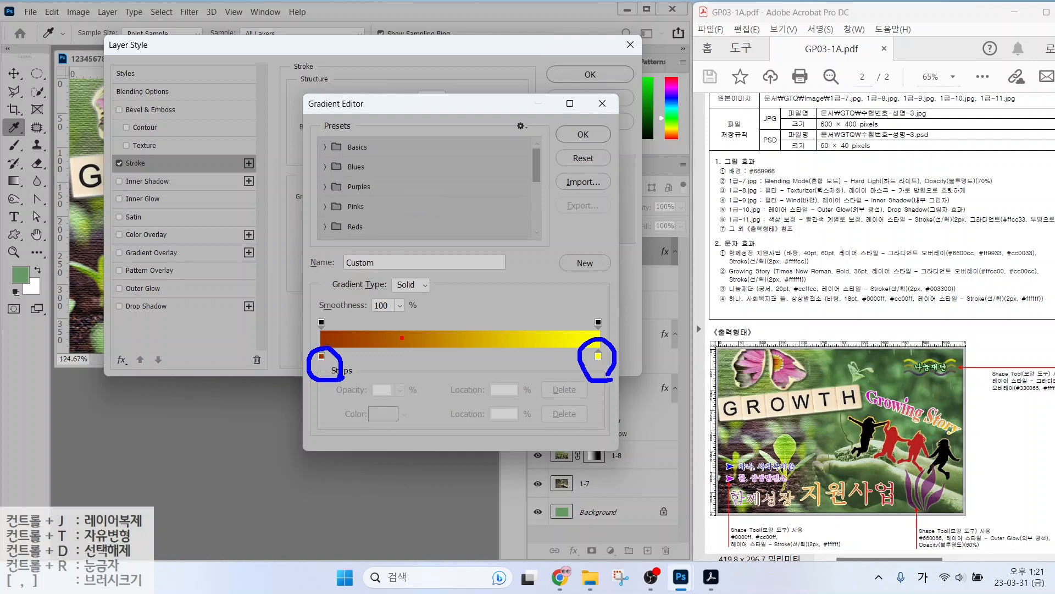
{"action": "mouse_move", "coordinate": [322, 336]}
{"action": "left_mouse_down"}
{"action": "mouse_move", "coordinate": [315, 314]}
{"action": "mouse_move", "coordinate": [340, 333]}
{"action": "left_mouse_up"}
{"action": "mouse_move", "coordinate": [603, 333]}
{"action": "left_mouse_down"}
{"action": "mouse_move", "coordinate": [608, 291]}
{"action": "mouse_move", "coordinate": [614, 330]}
{"action": "left_mouse_up"}
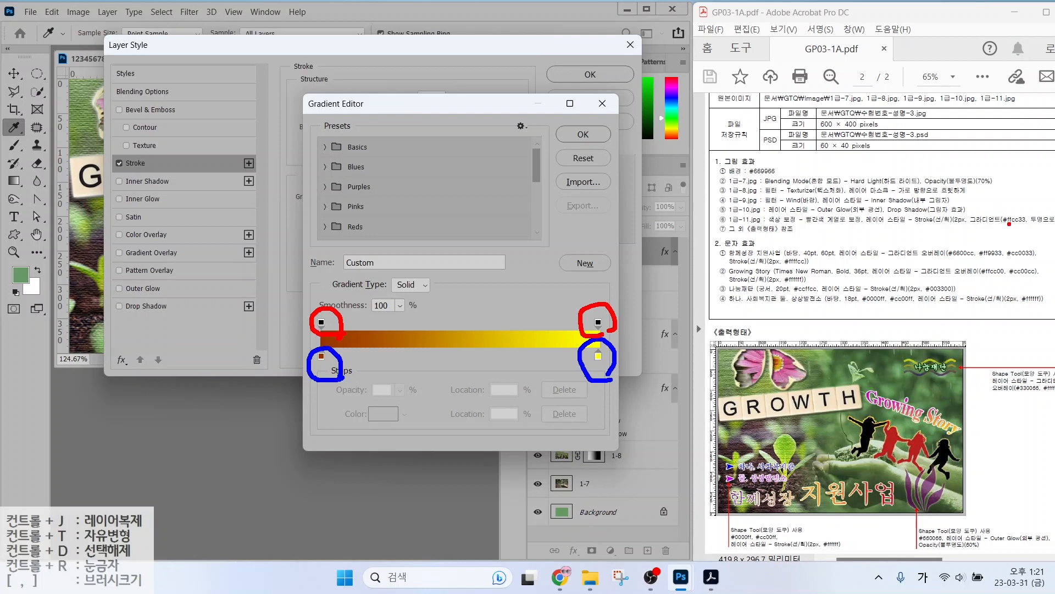
{"action": "left_click_drag", "start_coordinate": [1006, 219], "coordinate": [997, 244]}
{"action": "left_click_drag", "start_coordinate": [1042, 209], "coordinate": [1018, 178]}
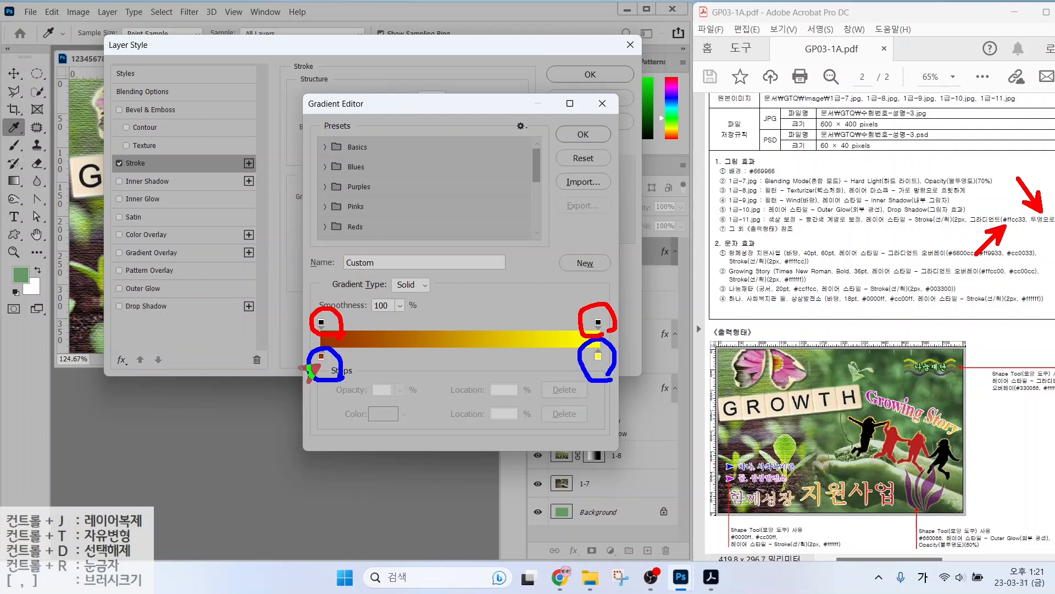
{"action": "left_click_drag", "start_coordinate": [282, 395], "coordinate": [320, 358]}
{"action": "left_click_drag", "start_coordinate": [603, 314], "coordinate": [651, 268]}
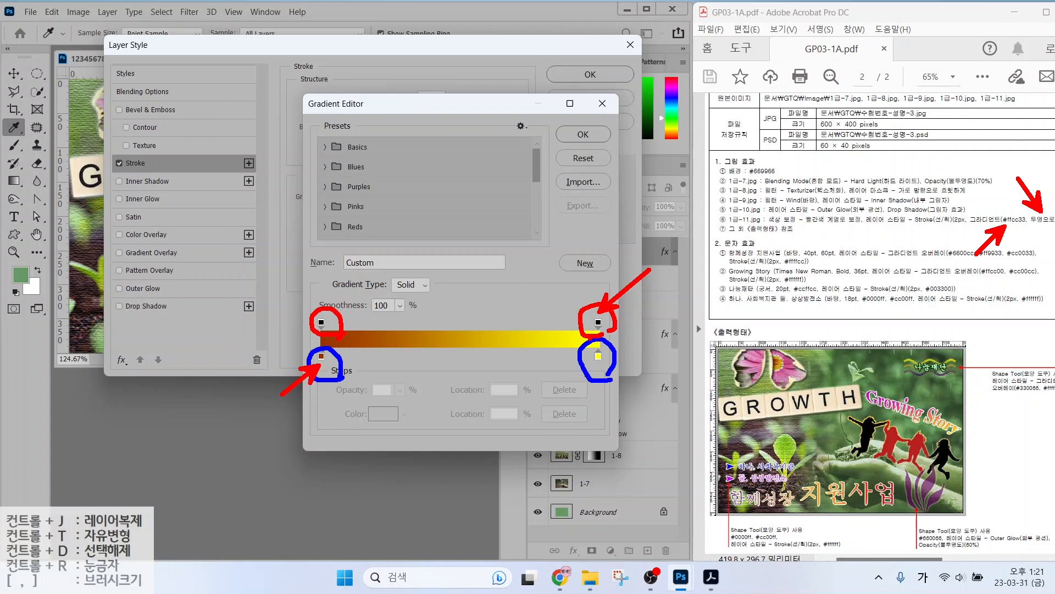
{"action": "key", "text": "Escape"}
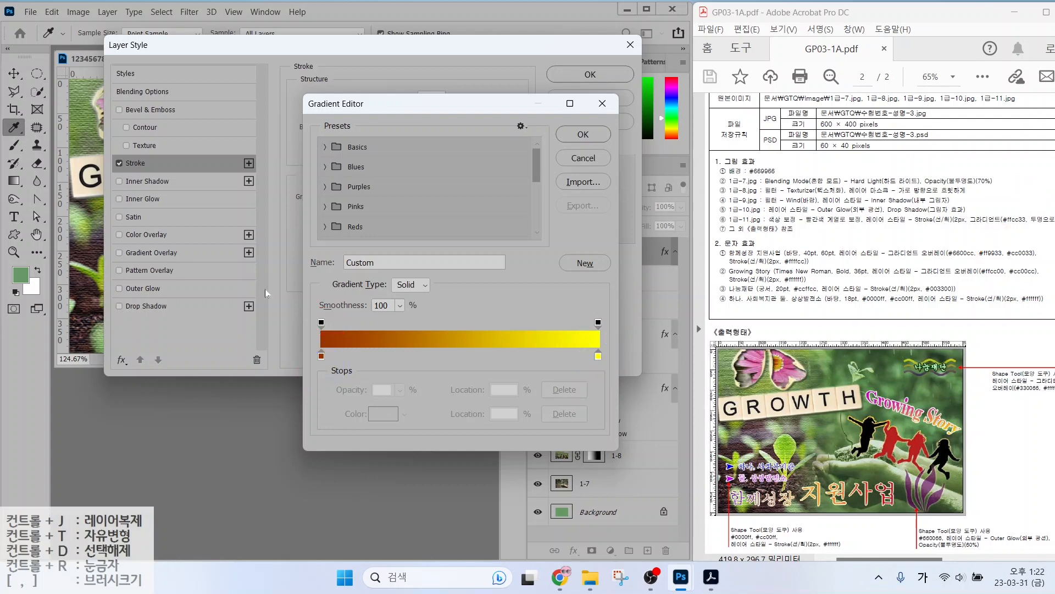
{"action": "left_click", "coordinate": [321, 356]}
{"action": "double_click", "coordinate": [322, 355]}
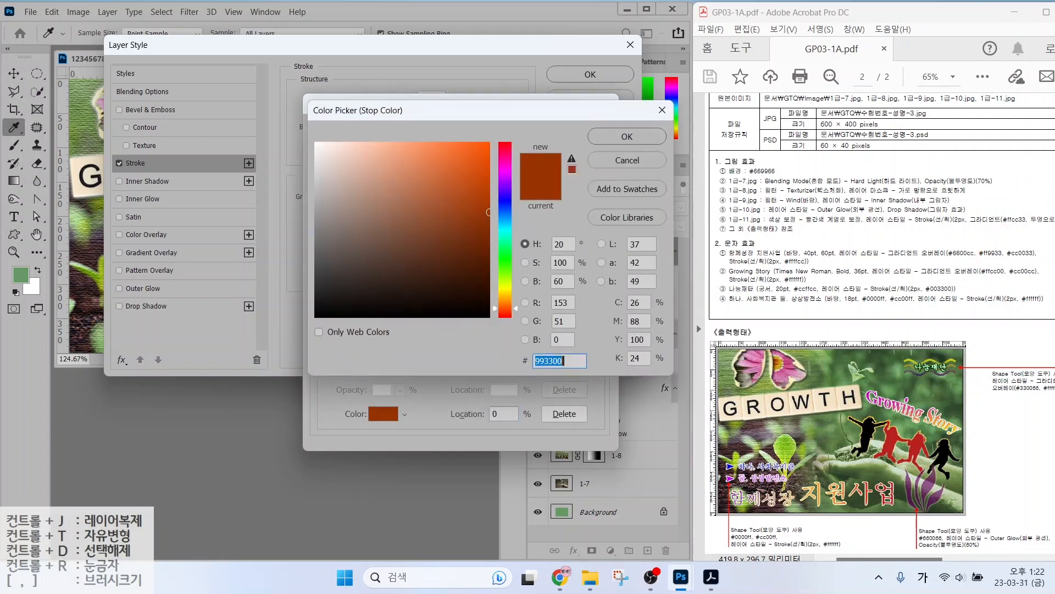
{"action": "key", "text": "Hangul"}
{"action": "type", "text": "ffcc33"}
{"action": "key", "text": "Return"}
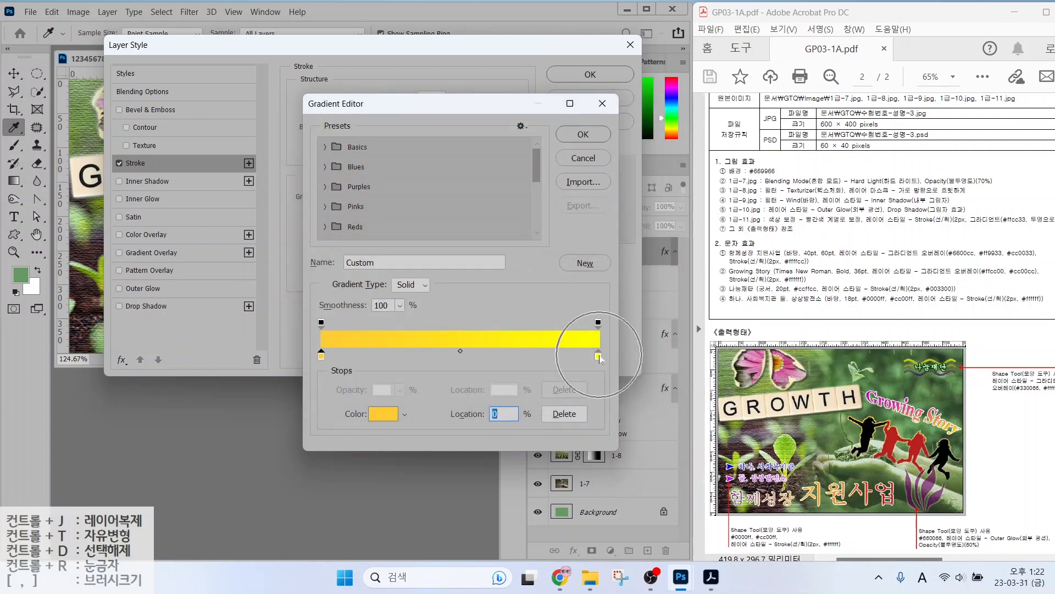
Set the right-end opacity stop to 0% so the gradient fades to transparent, and confirm.
{"action": "left_click", "coordinate": [598, 324]}
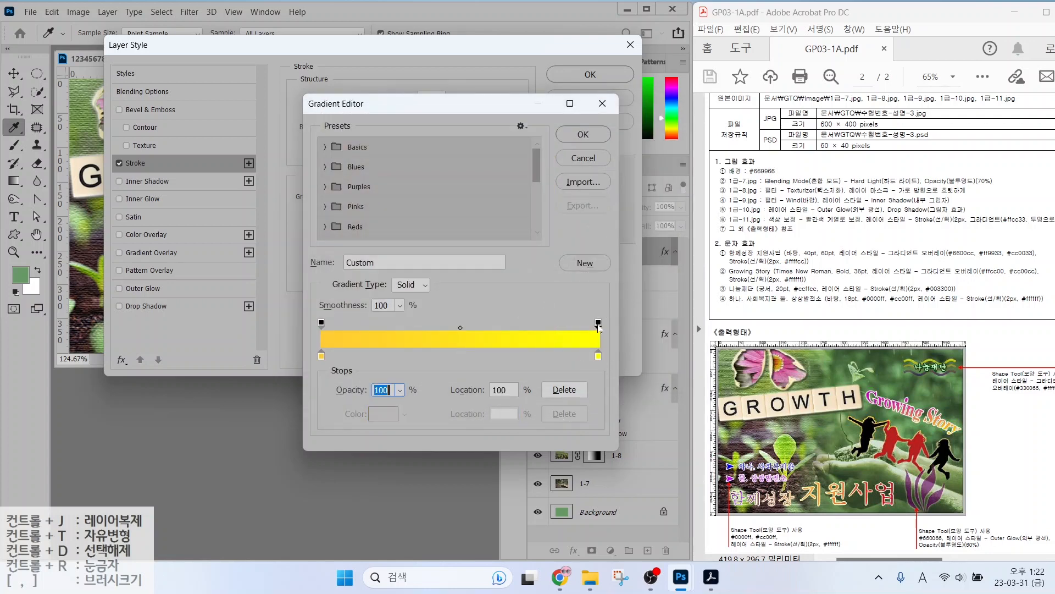
{"action": "key", "text": "alt"}
{"action": "mouse_move", "coordinate": [407, 412]}
{"action": "left_mouse_down"}
{"action": "mouse_move", "coordinate": [356, 387]}
{"action": "mouse_move", "coordinate": [413, 375]}
{"action": "mouse_move", "coordinate": [416, 410]}
{"action": "left_mouse_up"}
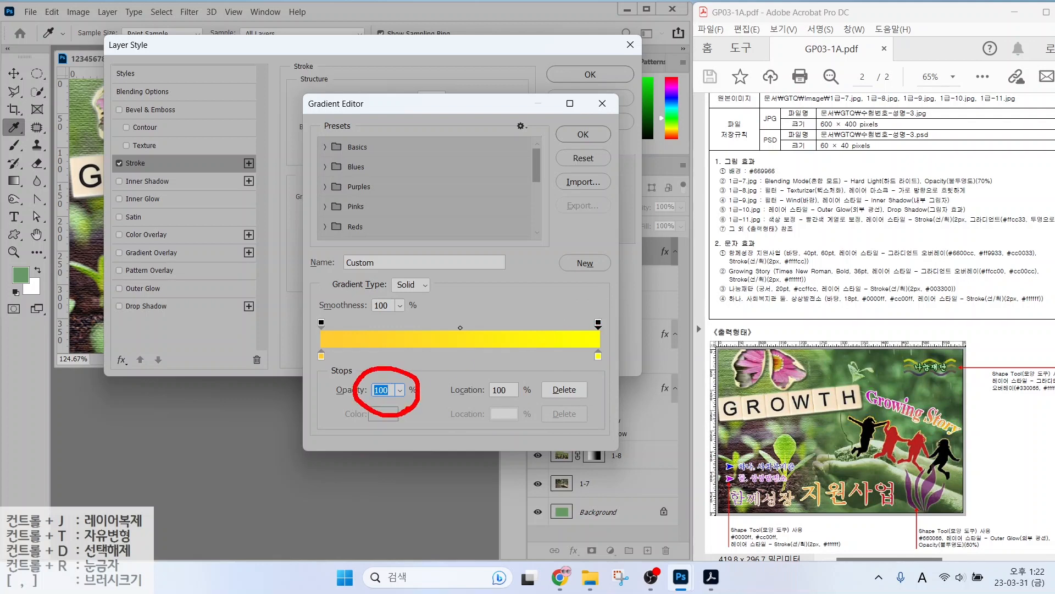
{"action": "key", "text": "Escape"}
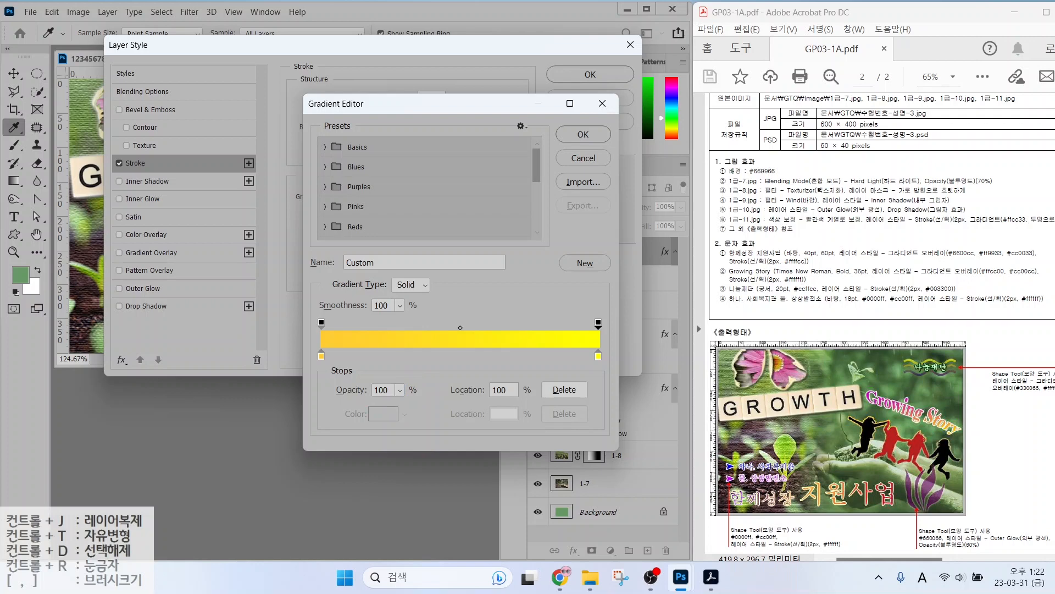
{"action": "double_click", "coordinate": [382, 391]}
{"action": "type", "text": "0"}
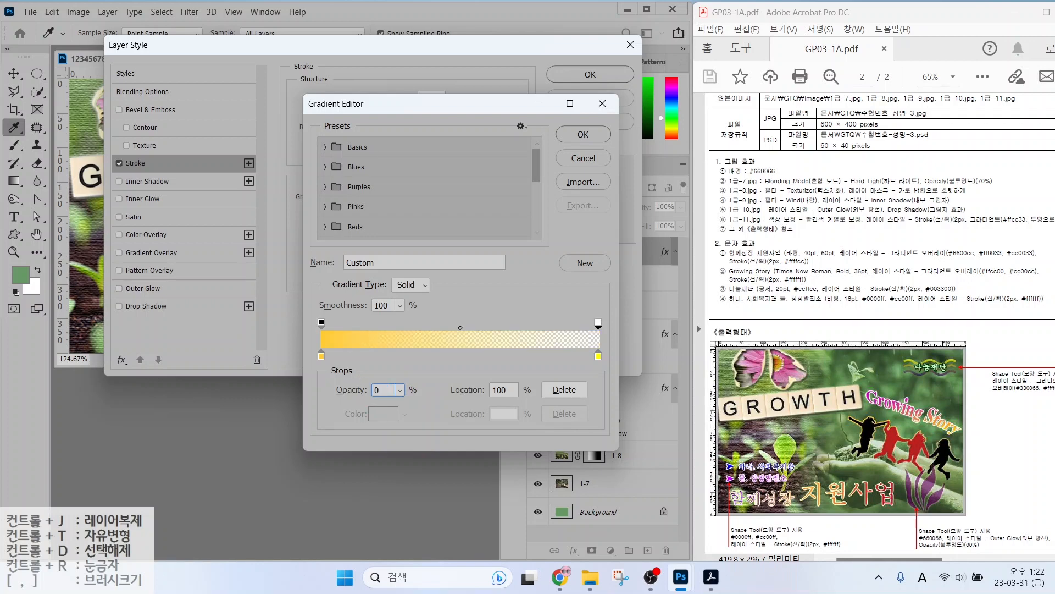
{"action": "key", "text": "alt"}
{"action": "mouse_move", "coordinate": [606, 333]}
{"action": "left_mouse_down"}
{"action": "mouse_move", "coordinate": [584, 338]}
{"action": "mouse_move", "coordinate": [618, 315]}
{"action": "mouse_move", "coordinate": [602, 339]}
{"action": "left_mouse_up"}
{"action": "left_click_drag", "start_coordinate": [527, 287], "coordinate": [553, 334]}
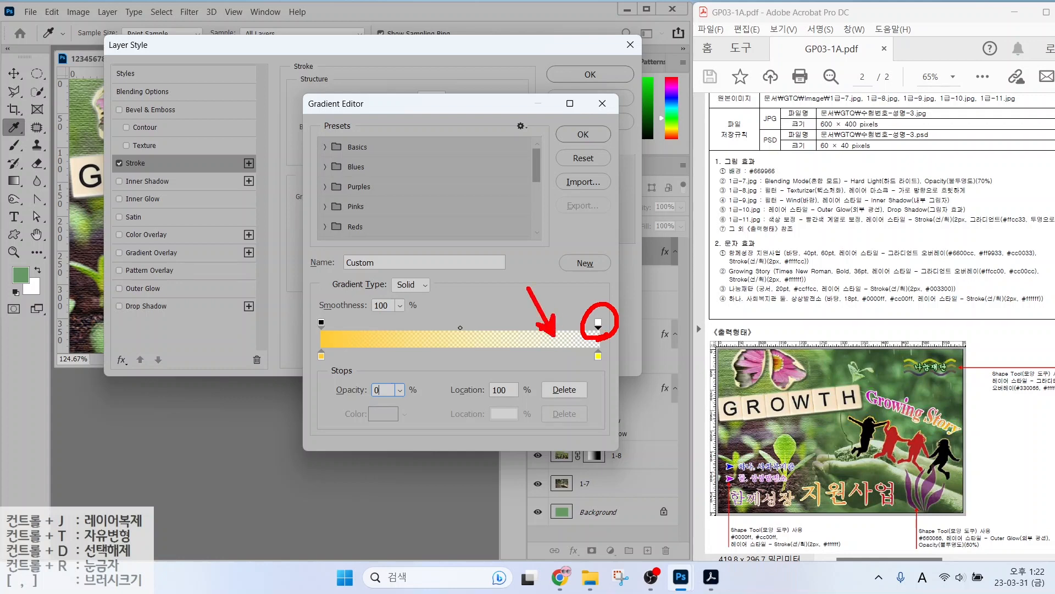
{"action": "key", "text": "Escape"}
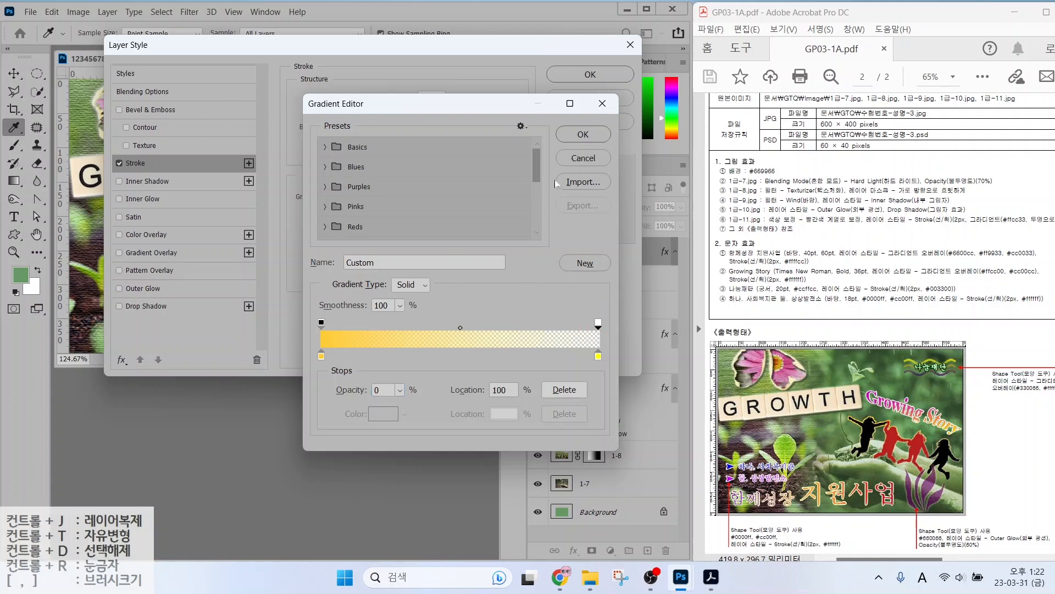
{"action": "left_click", "coordinate": [592, 137]}
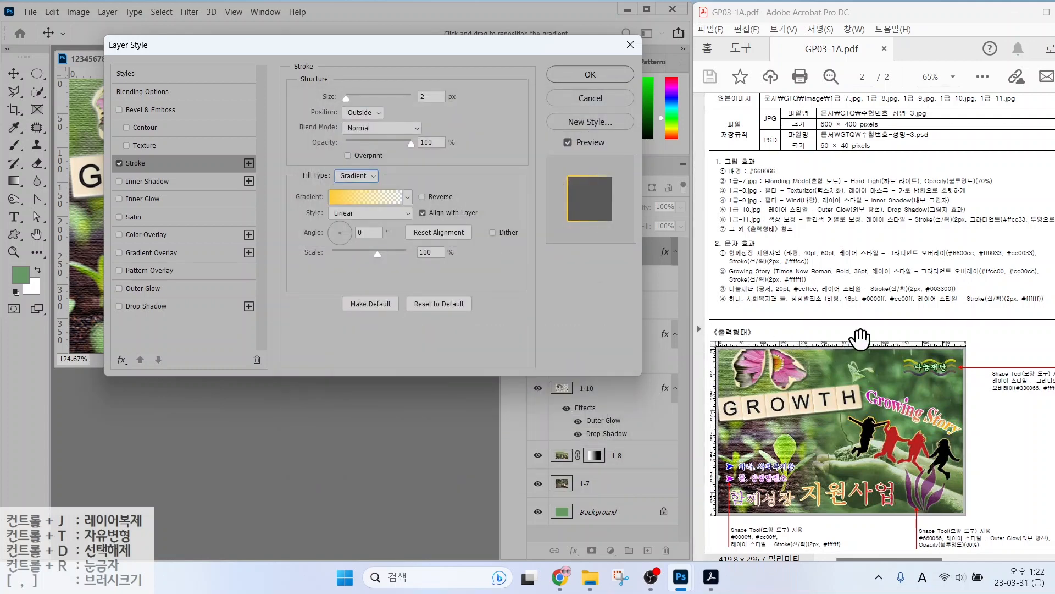
Turn the stroke gradient's angle to 91° so it runs vertically.
{"action": "key", "text": "alt+2"}
{"action": "left_click_drag", "start_coordinate": [830, 394], "coordinate": [869, 423]}
{"action": "left_click_drag", "start_coordinate": [871, 503], "coordinate": [905, 470]}
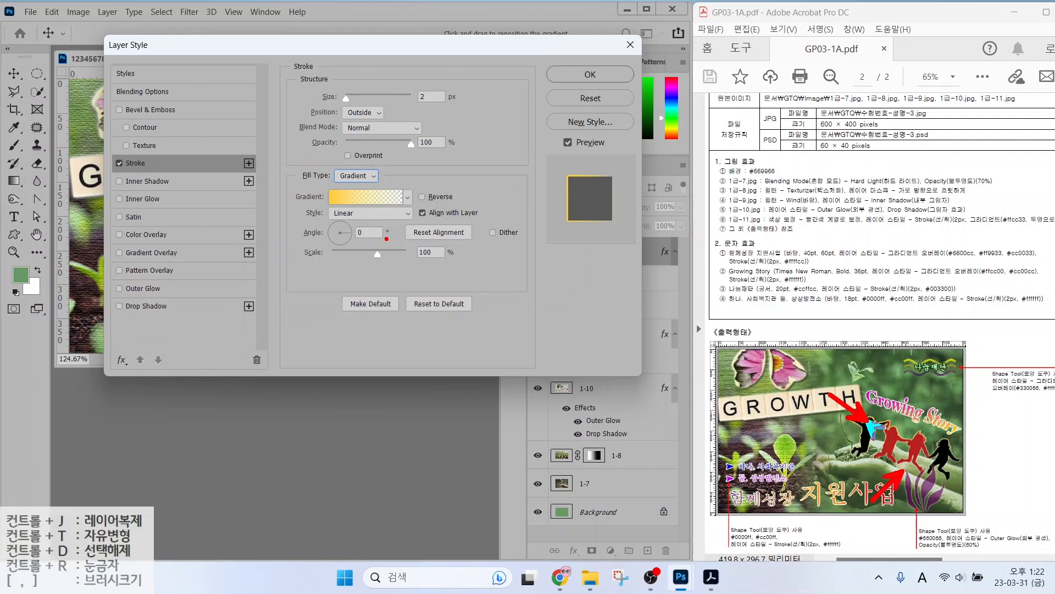
{"action": "mouse_move", "coordinate": [378, 244]}
{"action": "left_mouse_down"}
{"action": "mouse_move", "coordinate": [349, 251]}
{"action": "mouse_move", "coordinate": [330, 217]}
{"action": "mouse_move", "coordinate": [376, 222]}
{"action": "mouse_move", "coordinate": [377, 250]}
{"action": "left_mouse_up"}
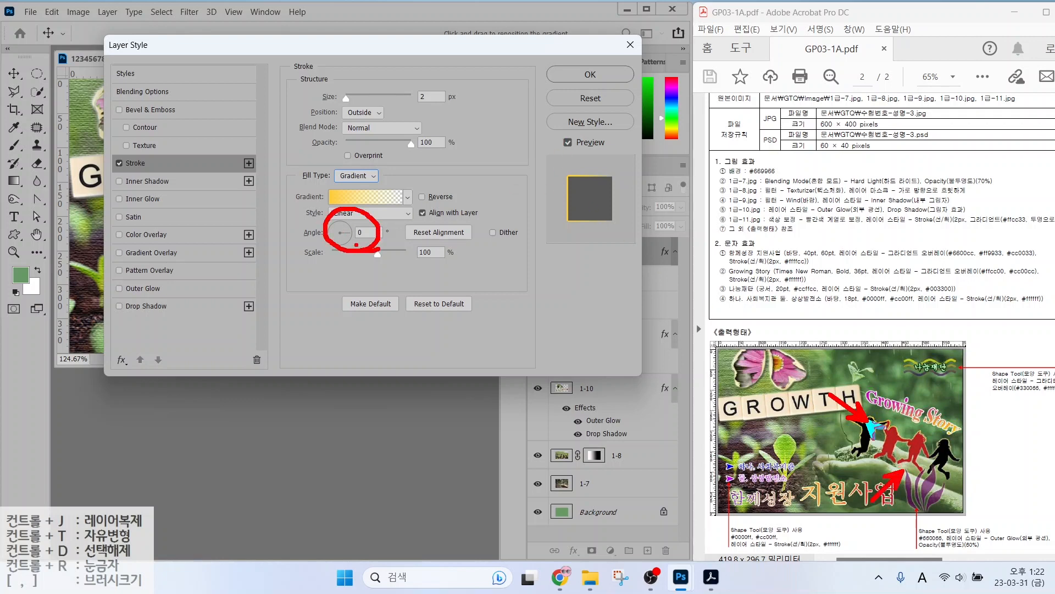
{"action": "key", "text": "Escape"}
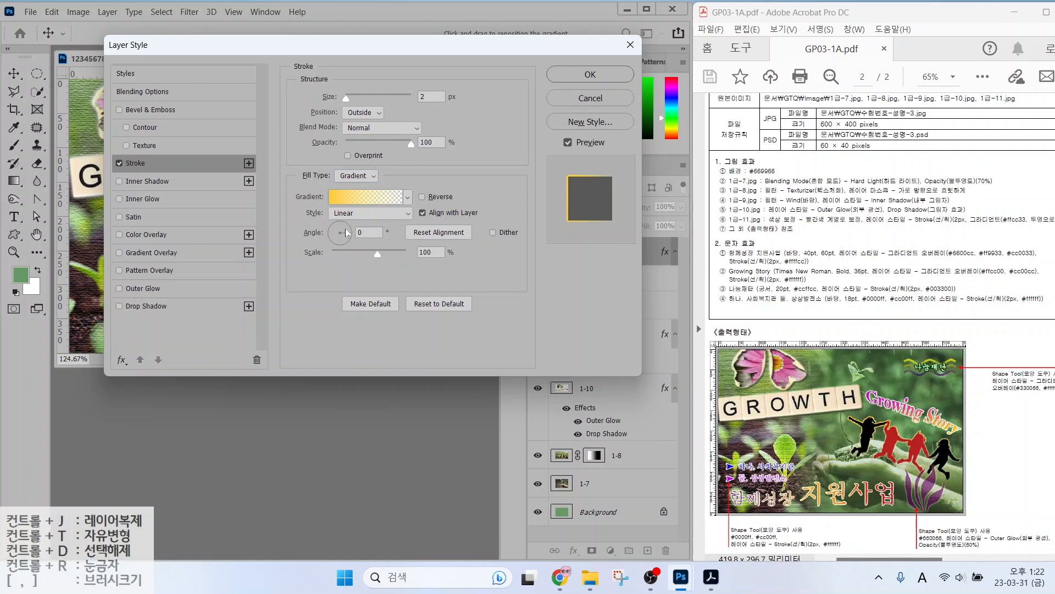
{"action": "left_click_drag", "start_coordinate": [346, 233], "coordinate": [340, 220]}
Apply the gradient stroke to layer 1-11, then choose the Custom Shape Tool.
{"action": "key", "text": "Return"}
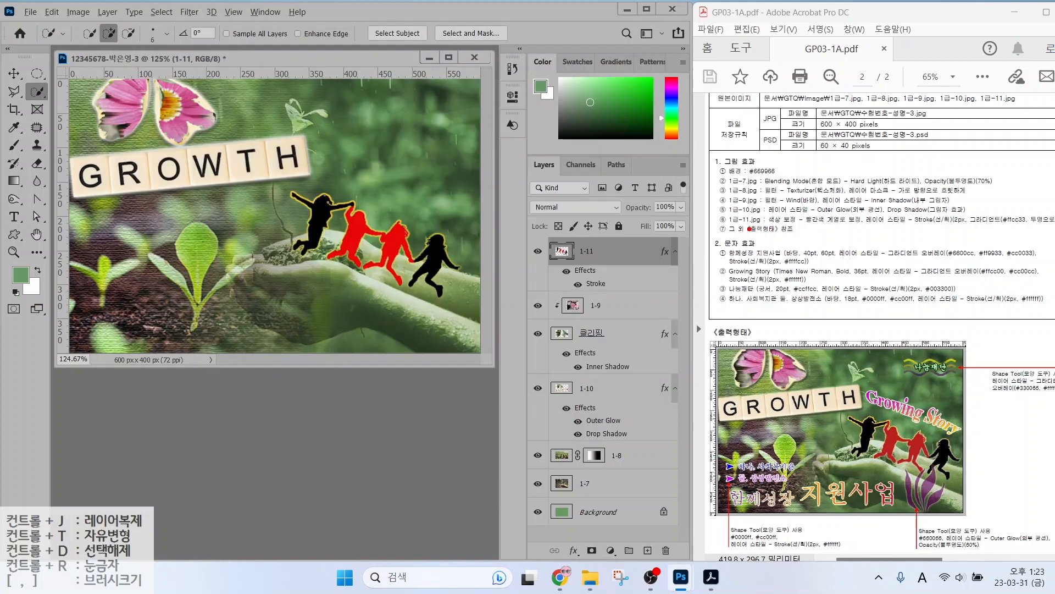
{"action": "left_click_drag", "start_coordinate": [727, 237], "coordinate": [819, 236]}
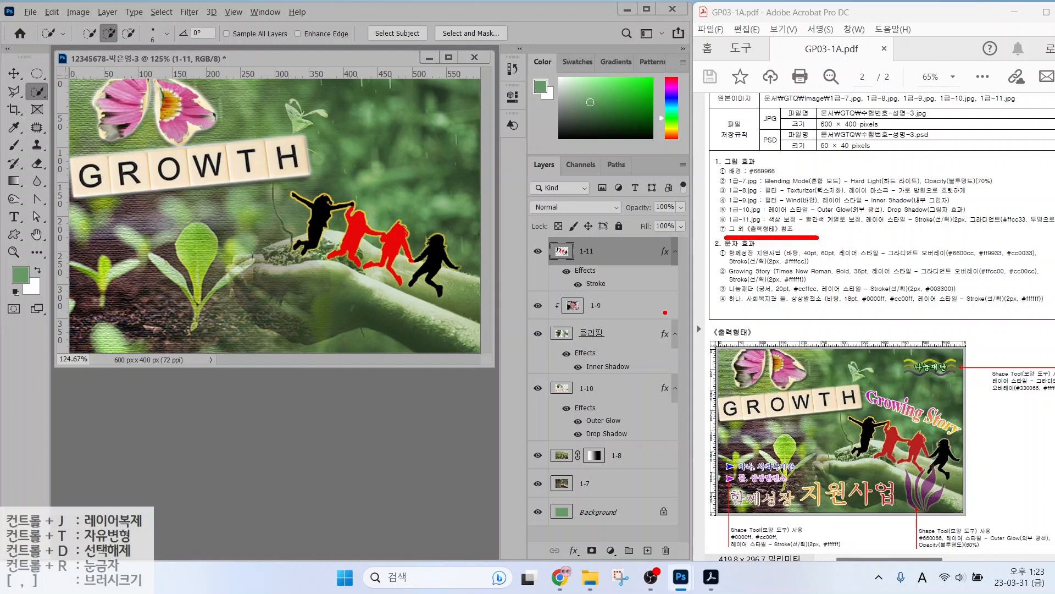
{"action": "left_click_drag", "start_coordinate": [992, 312], "coordinate": [996, 370]}
{"action": "left_click_drag", "start_coordinate": [900, 335], "coordinate": [893, 406]}
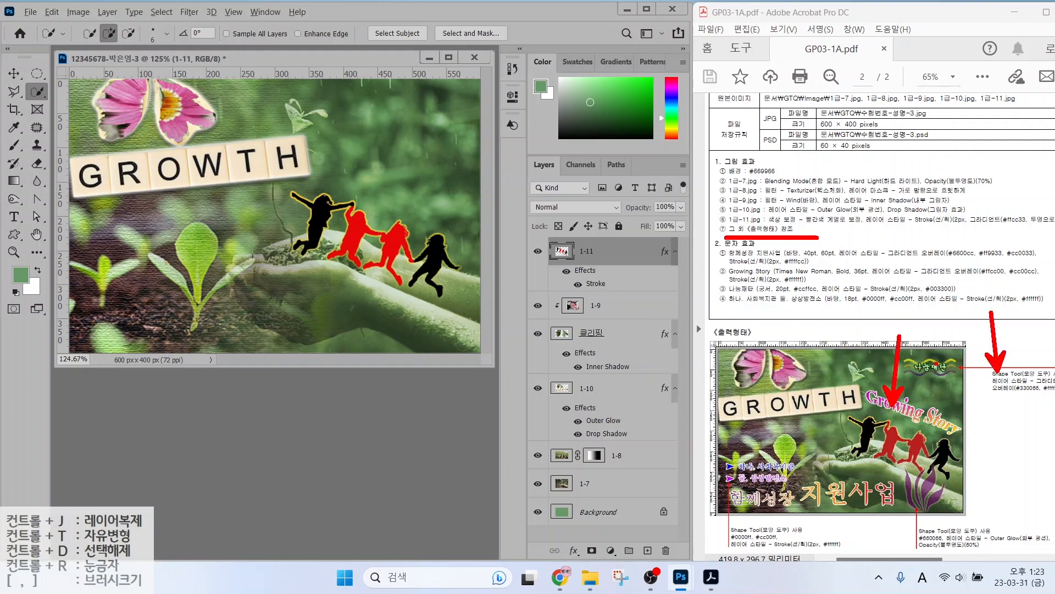
{"action": "mouse_move", "coordinate": [1031, 395]}
{"action": "left_mouse_down"}
{"action": "mouse_move", "coordinate": [984, 386]}
{"action": "mouse_move", "coordinate": [1027, 390]}
{"action": "left_mouse_up"}
{"action": "left_click_drag", "start_coordinate": [953, 561], "coordinate": [955, 542]}
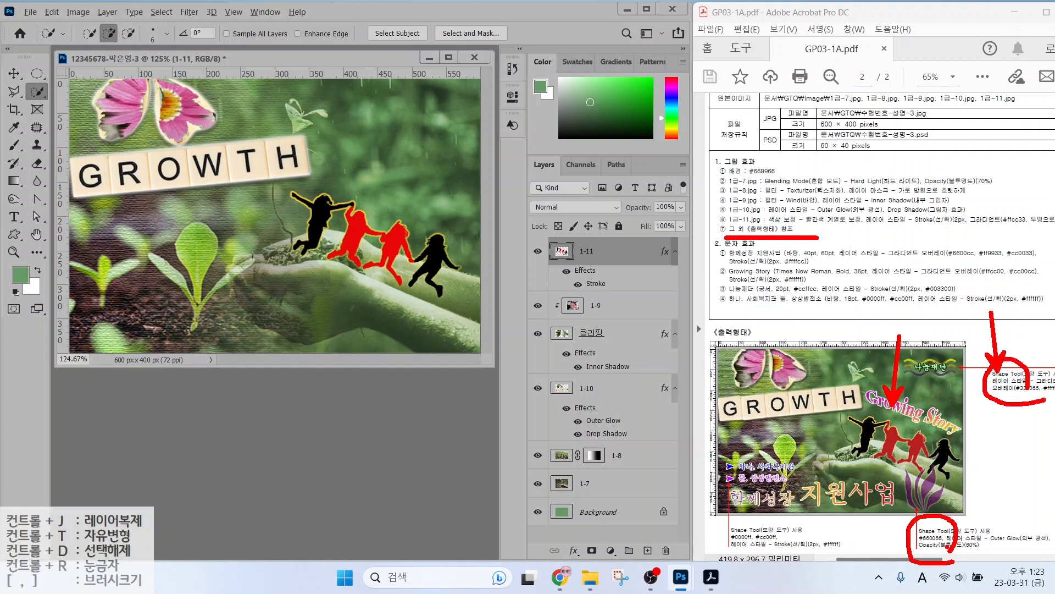
{"action": "key", "text": "Escape"}
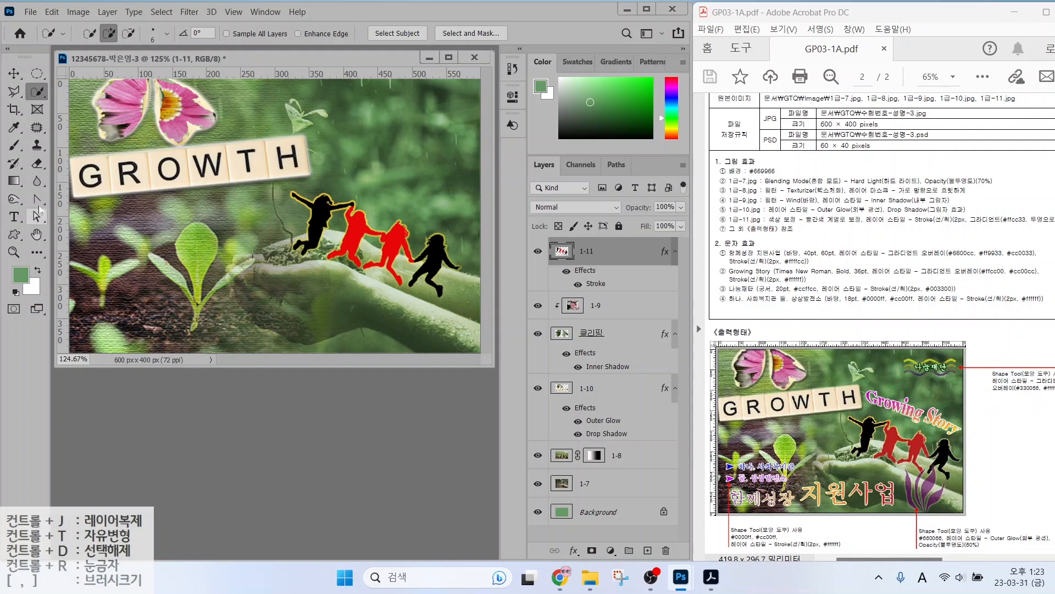
{"action": "left_click", "coordinate": [14, 234]}
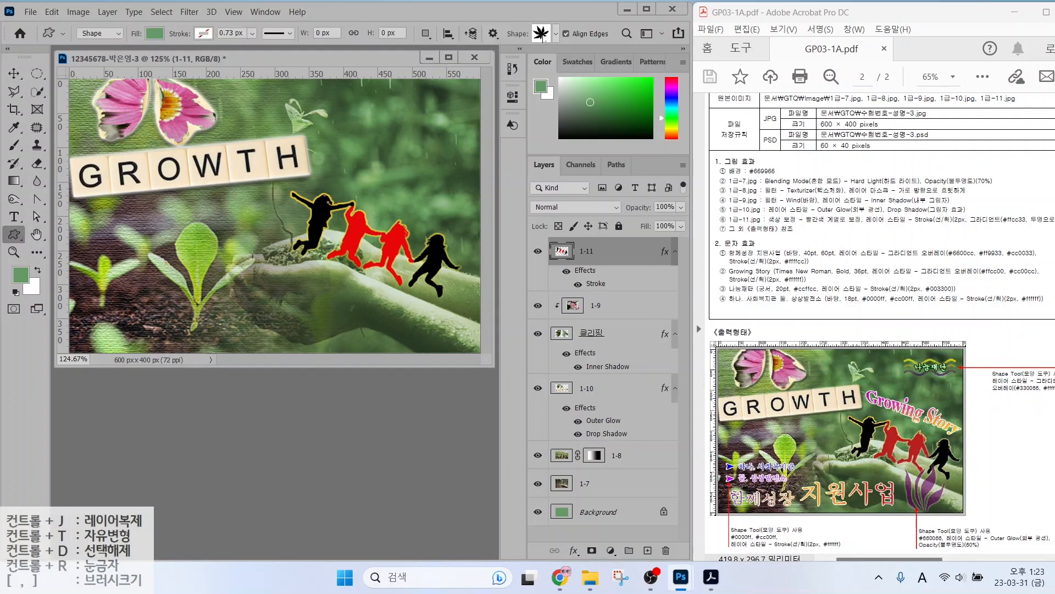
Draw a Waves custom shape near the top of the poster.
{"action": "left_click", "coordinate": [542, 34]}
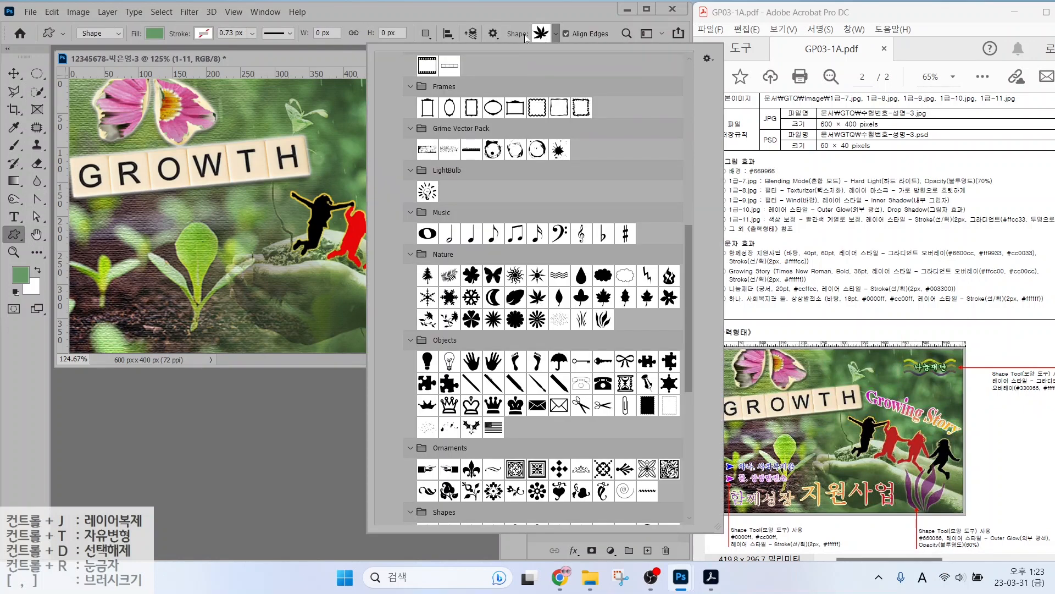
{"action": "left_click", "coordinate": [559, 275]}
{"action": "left_click", "coordinate": [338, 96]}
{"action": "left_click_drag", "start_coordinate": [339, 96], "coordinate": [432, 148]}
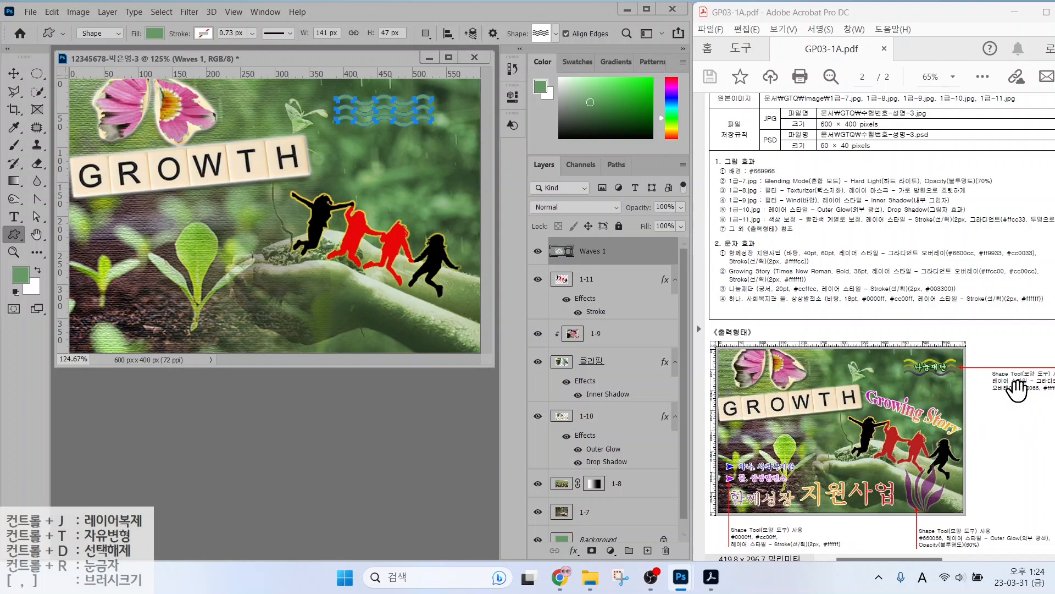
Give the waves a vertical Gradient Overlay from #330066 to #ffff00.
{"action": "left_click", "coordinate": [578, 551]}
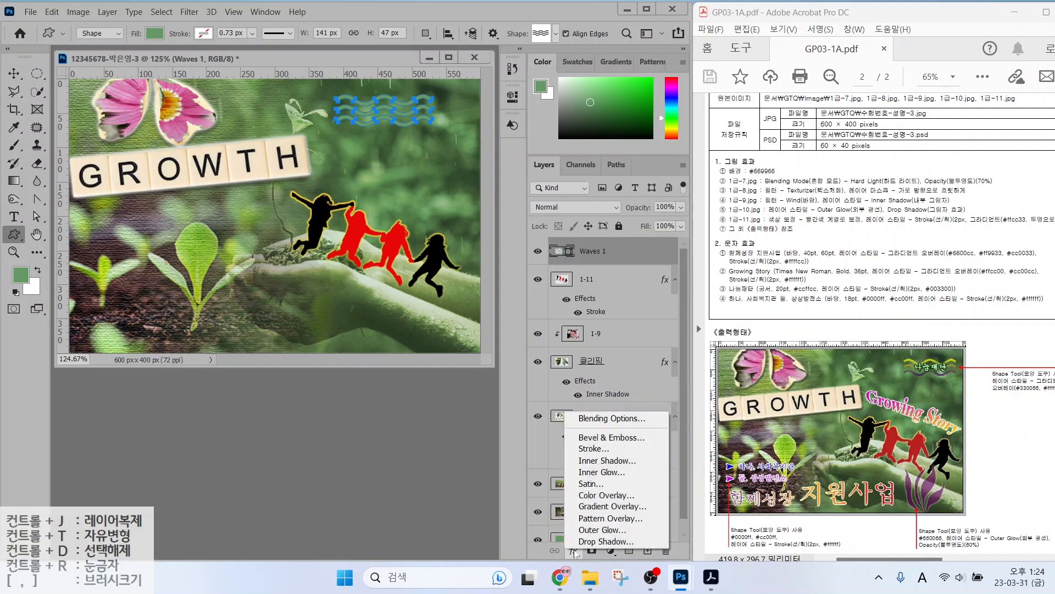
{"action": "left_click", "coordinate": [607, 507]}
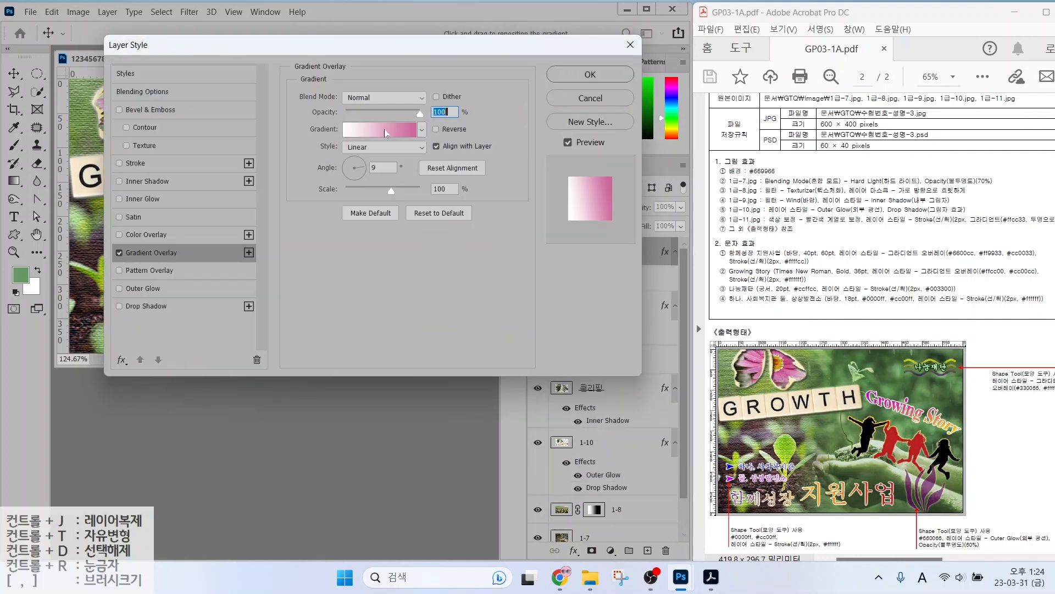
{"action": "left_click", "coordinate": [387, 131]}
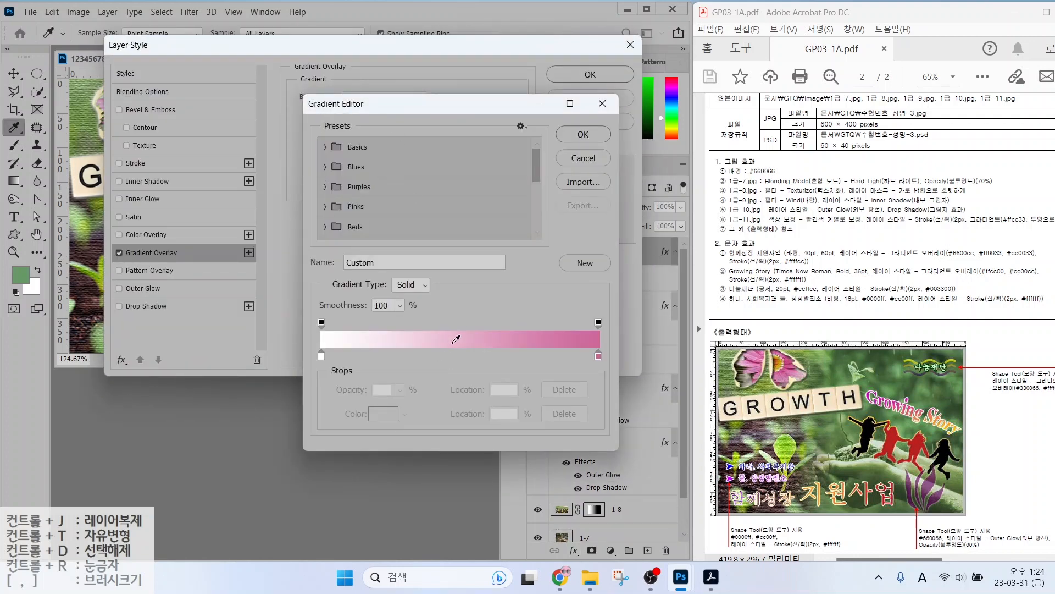
{"action": "left_click", "coordinate": [321, 356]}
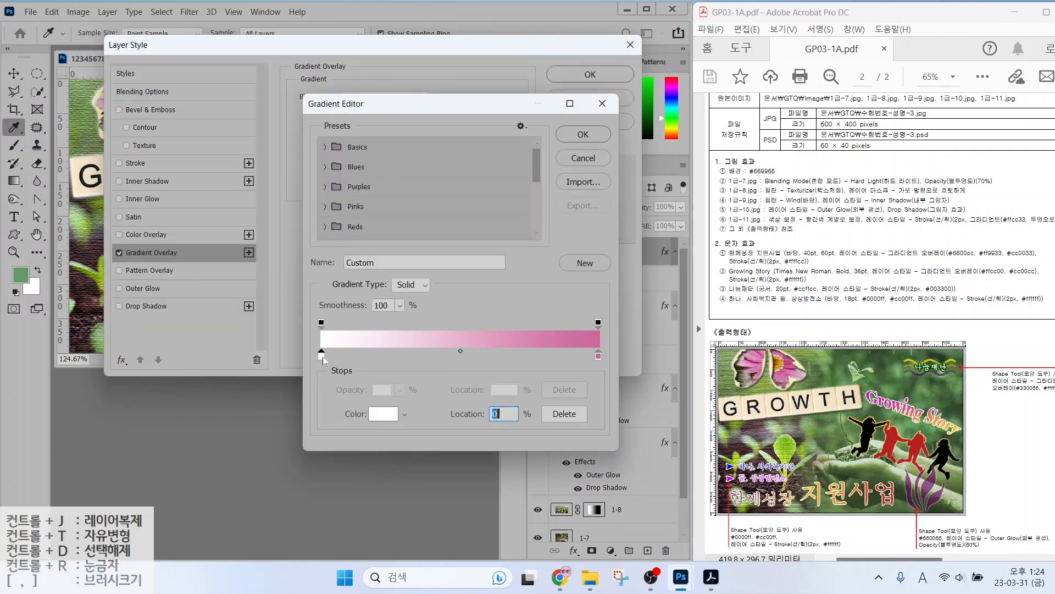
{"action": "double_click", "coordinate": [321, 356]}
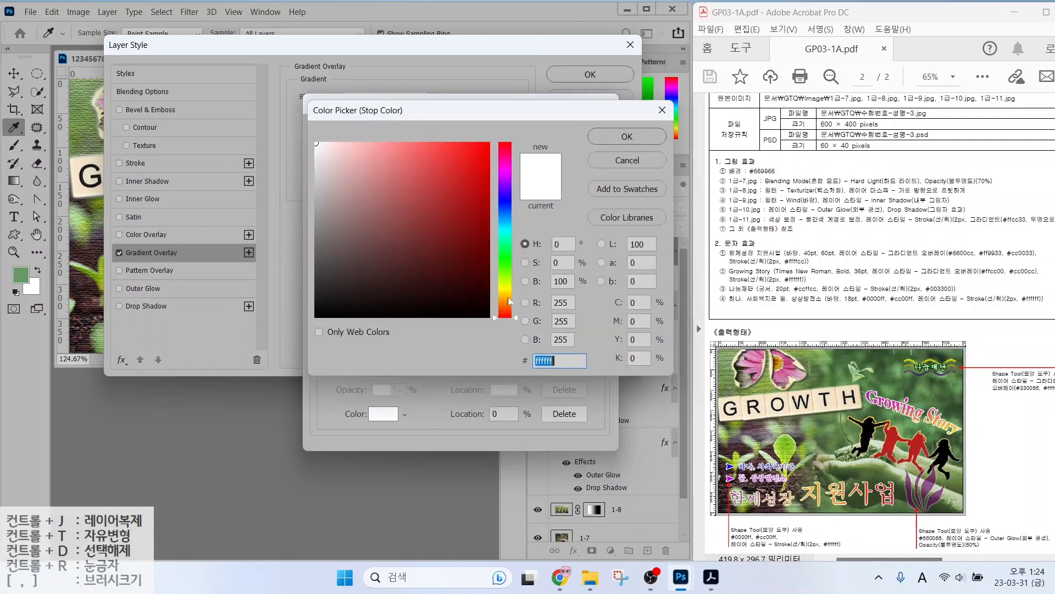
{"action": "type", "text": "330066"}
{"action": "key", "text": "Return"}
{"action": "double_click", "coordinate": [598, 357]}
{"action": "type", "text": "f"}
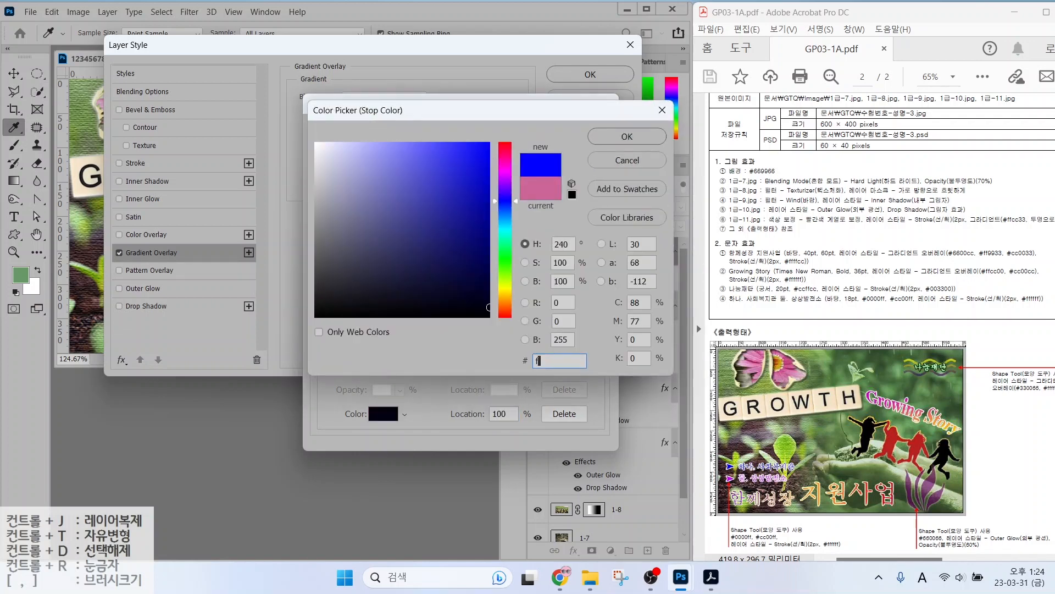
{"action": "type", "text": "fff00"}
{"action": "key", "text": "Return"}
{"action": "key", "text": "Return"}
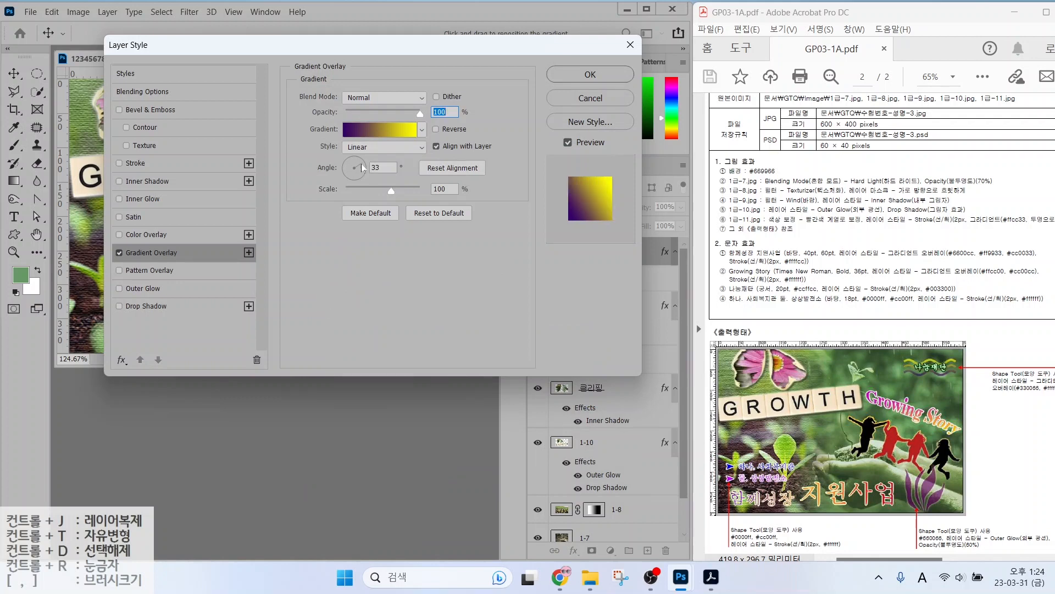
{"action": "left_click_drag", "start_coordinate": [363, 168], "coordinate": [355, 158]}
{"action": "left_click", "coordinate": [575, 74]}
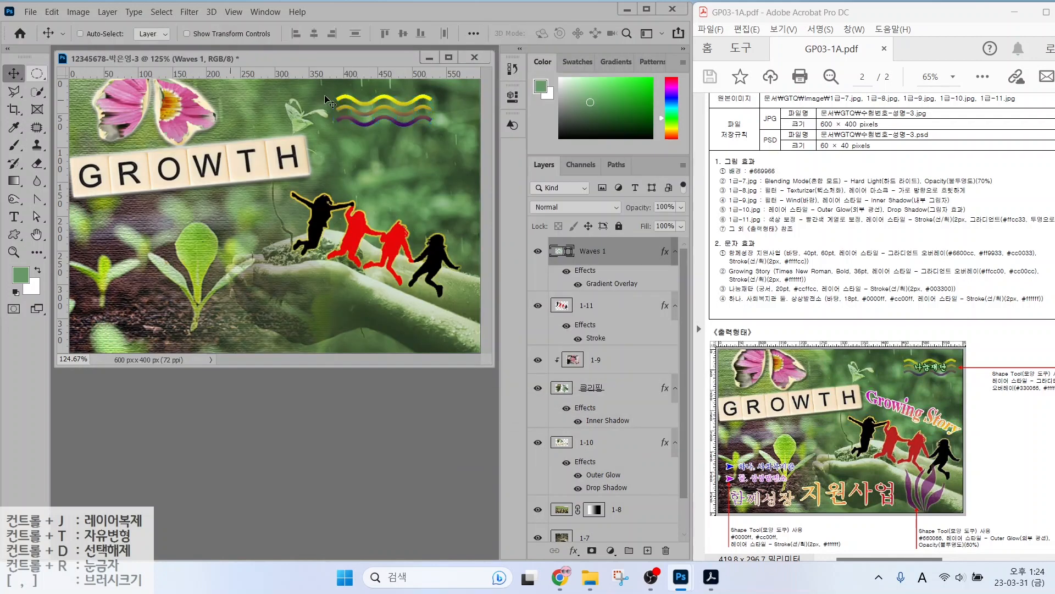
Move the waves shape further right and shrink it slightly.
{"action": "left_click_drag", "start_coordinate": [368, 114], "coordinate": [388, 100]}
{"action": "key", "text": "ctrl+t"}
{"action": "key", "text": "Return"}
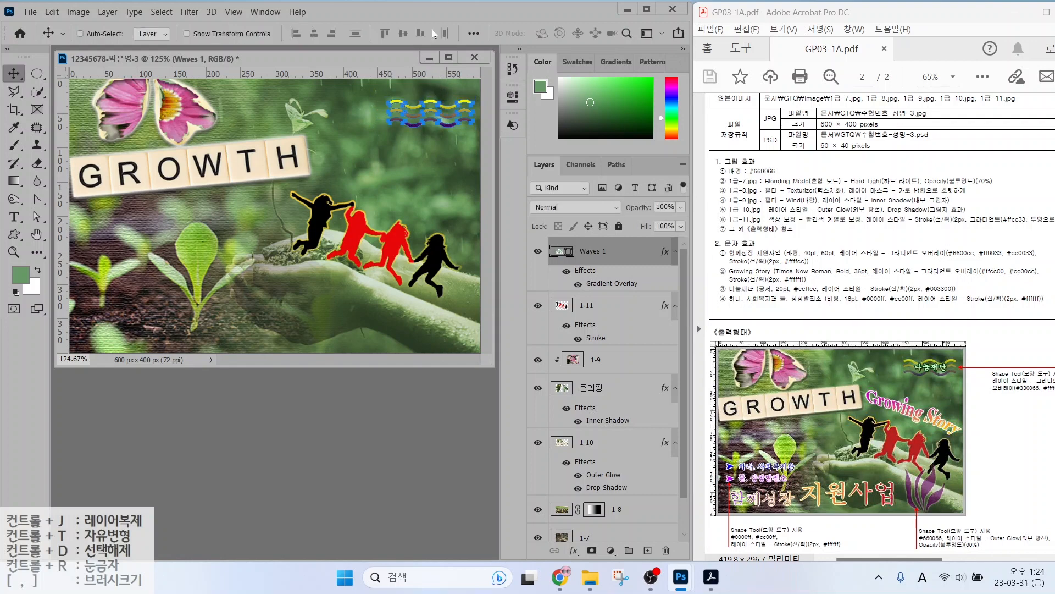
Draw a Grass 3 custom shape in the lower poster, filled purple #660066.
{"action": "key", "text": "u"}
{"action": "left_click", "coordinate": [539, 34]}
{"action": "left_click", "coordinate": [603, 320]}
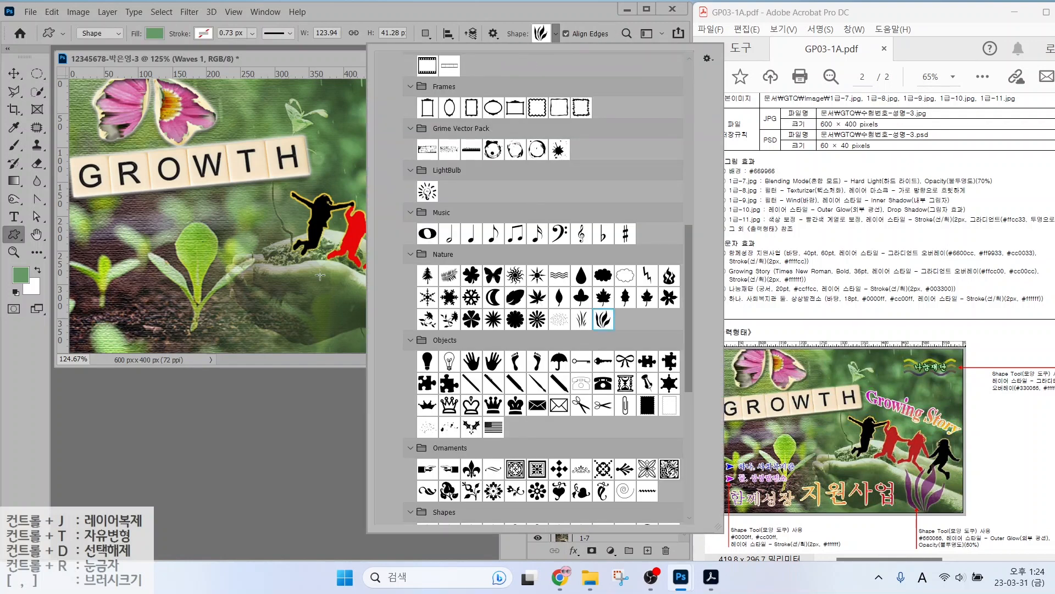
{"action": "left_click_drag", "start_coordinate": [335, 281], "coordinate": [390, 346]}
{"action": "double_click", "coordinate": [555, 252]}
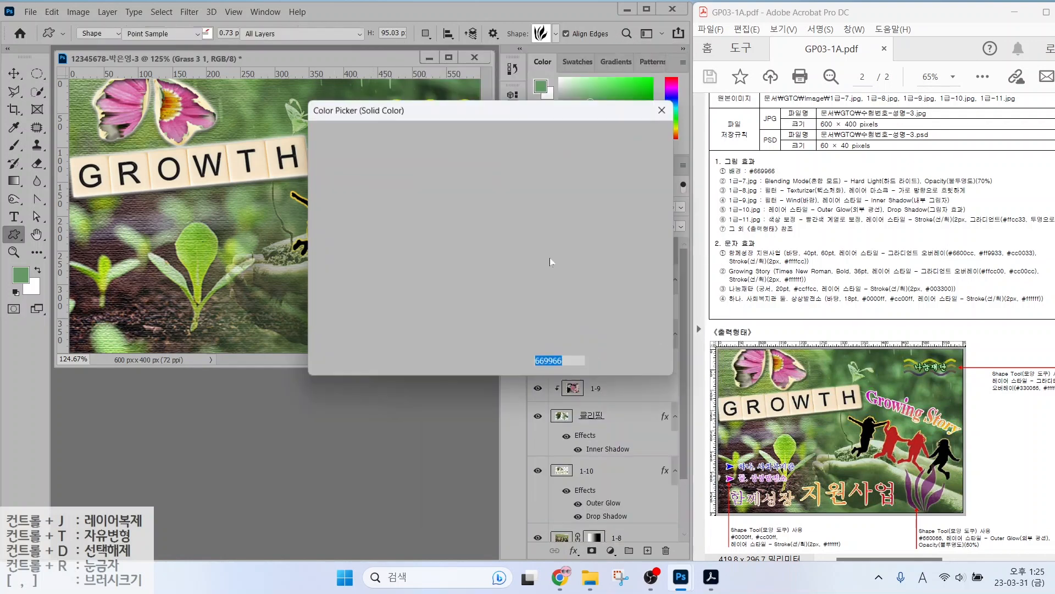
{"action": "type", "text": "660066"}
{"action": "key", "text": "Return"}
Add an Outer Glow to the grass shape and set its layer opacity to 60%.
{"action": "left_click", "coordinate": [572, 556]}
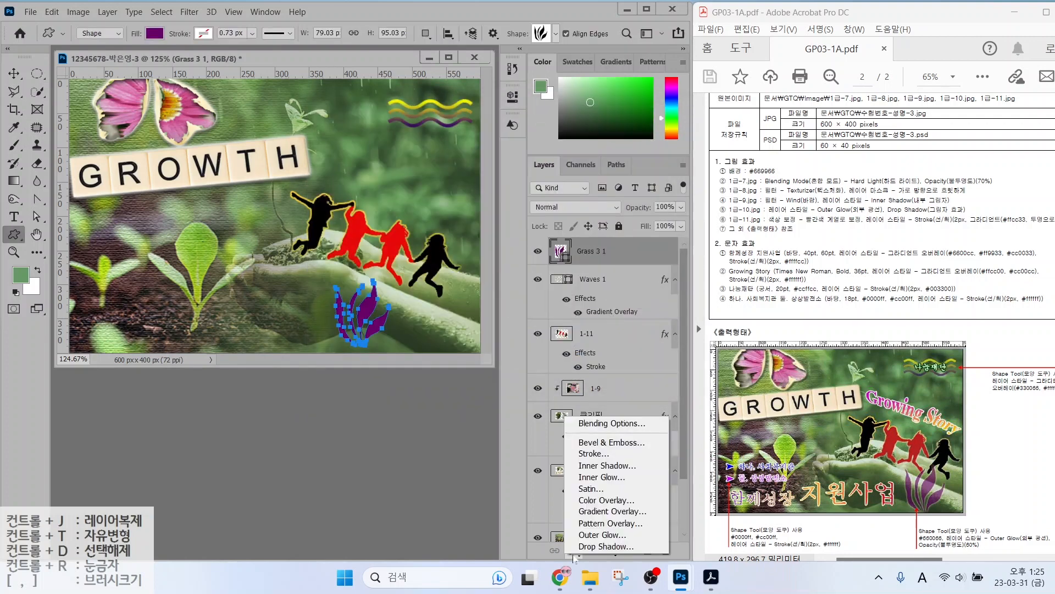
{"action": "left_click", "coordinate": [596, 536]}
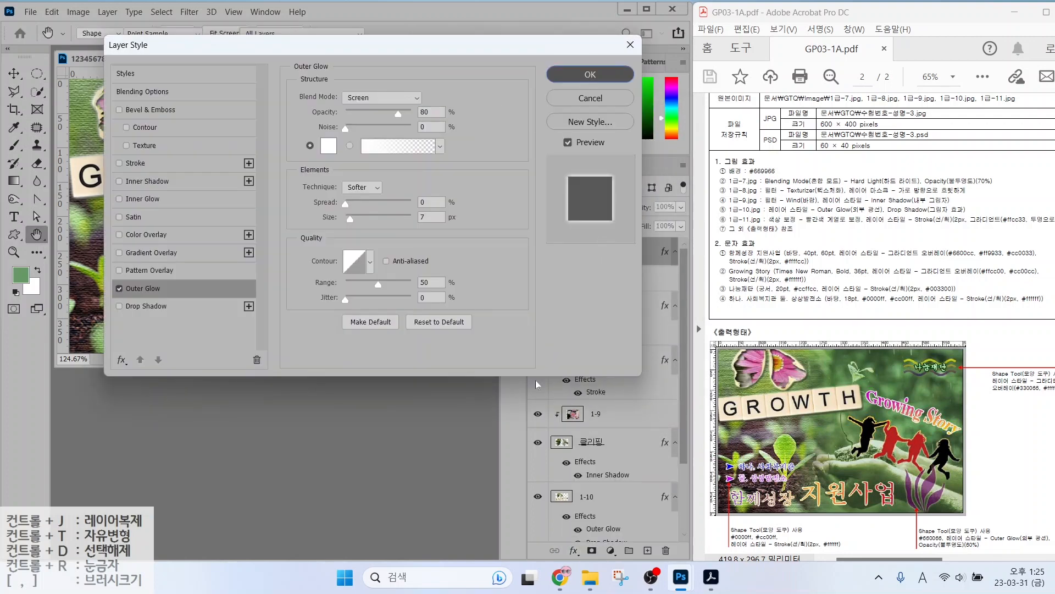
{"action": "key", "text": "Return"}
{"action": "left_click_drag", "start_coordinate": [924, 549], "coordinate": [1001, 550]}
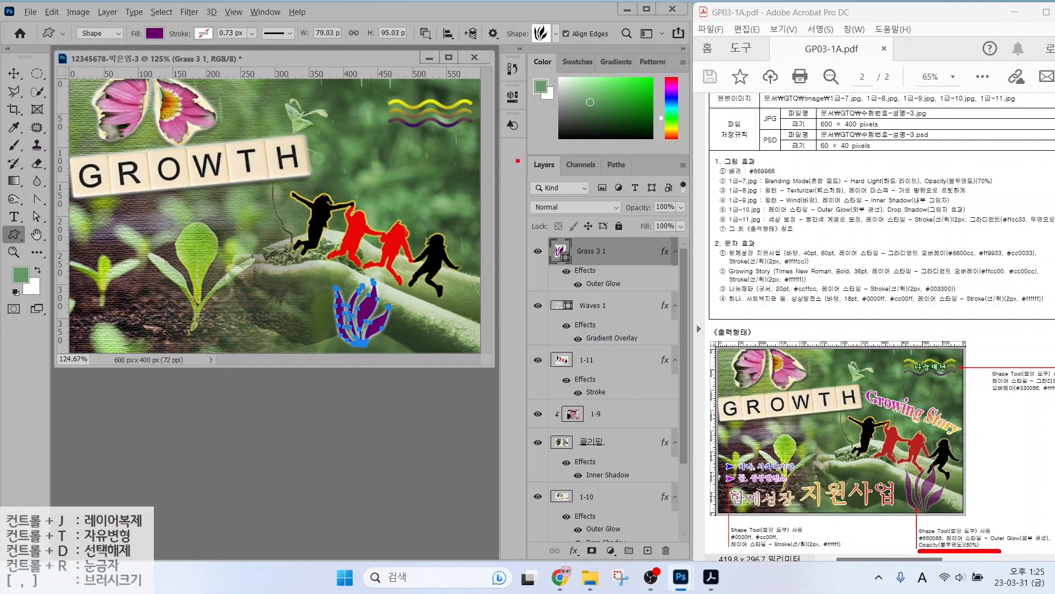
{"action": "mouse_move", "coordinate": [514, 152]}
{"action": "left_mouse_down"}
{"action": "mouse_move", "coordinate": [602, 198]}
{"action": "mouse_move", "coordinate": [696, 225]}
{"action": "mouse_move", "coordinate": [706, 170]}
{"action": "left_mouse_up"}
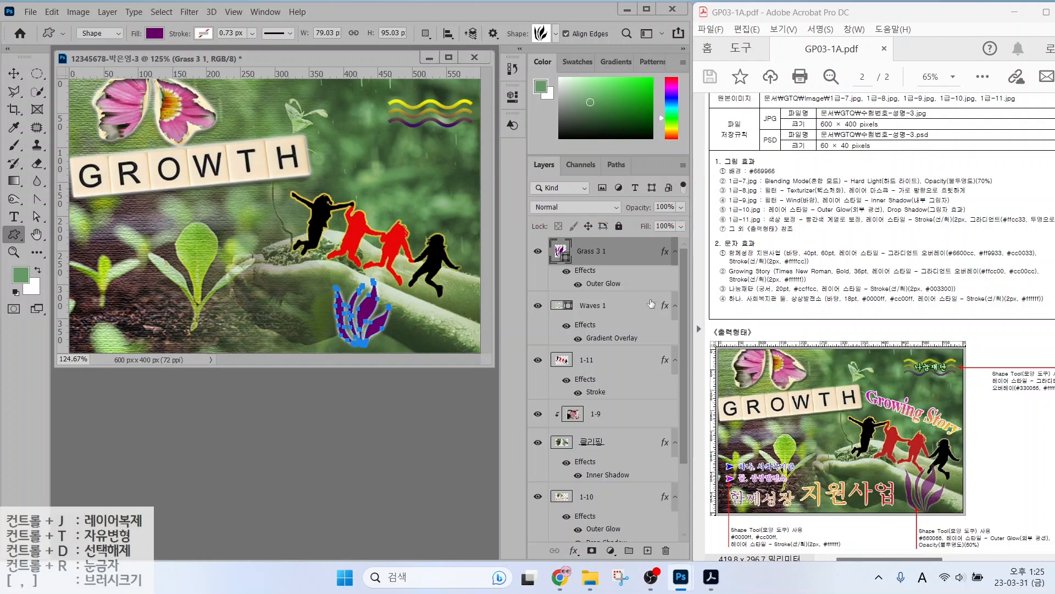
{"action": "left_click", "coordinate": [662, 207]}
{"action": "type", "text": "60"}
Shift the purple grass shape slightly right and enlarge it to about 117%.
{"action": "left_click", "coordinate": [14, 73]}
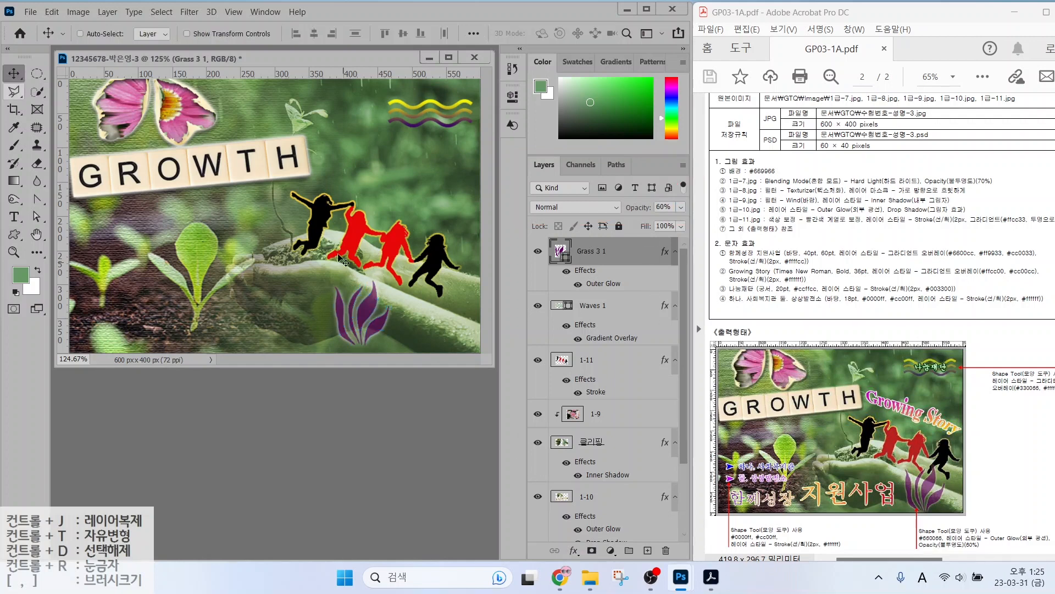
{"action": "left_click_drag", "start_coordinate": [363, 317], "coordinate": [404, 317]}
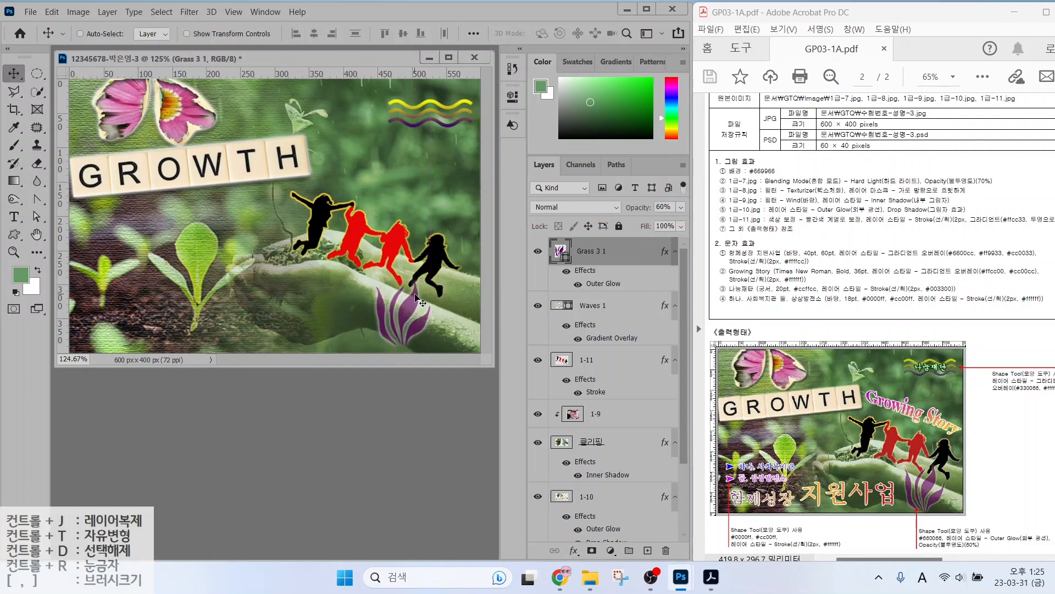
{"action": "key", "text": "ctrl+t"}
{"action": "left_click_drag", "start_coordinate": [429, 280], "coordinate": [438, 270]}
{"action": "key", "text": "Return"}
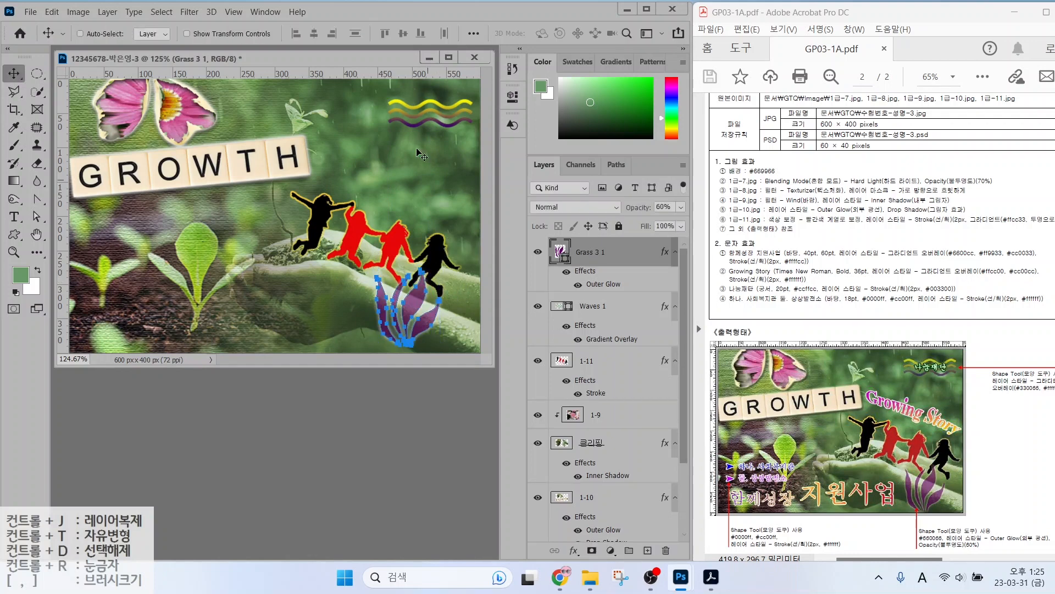
Draw a small arrowhead custom shape near the poster's left edge, filled blue 0000ff.
{"action": "left_click", "coordinate": [14, 235]}
{"action": "left_click", "coordinate": [541, 34]}
{"action": "scroll", "coordinate": [539, 358], "scroll_direction": "up", "scroll_amount": 6}
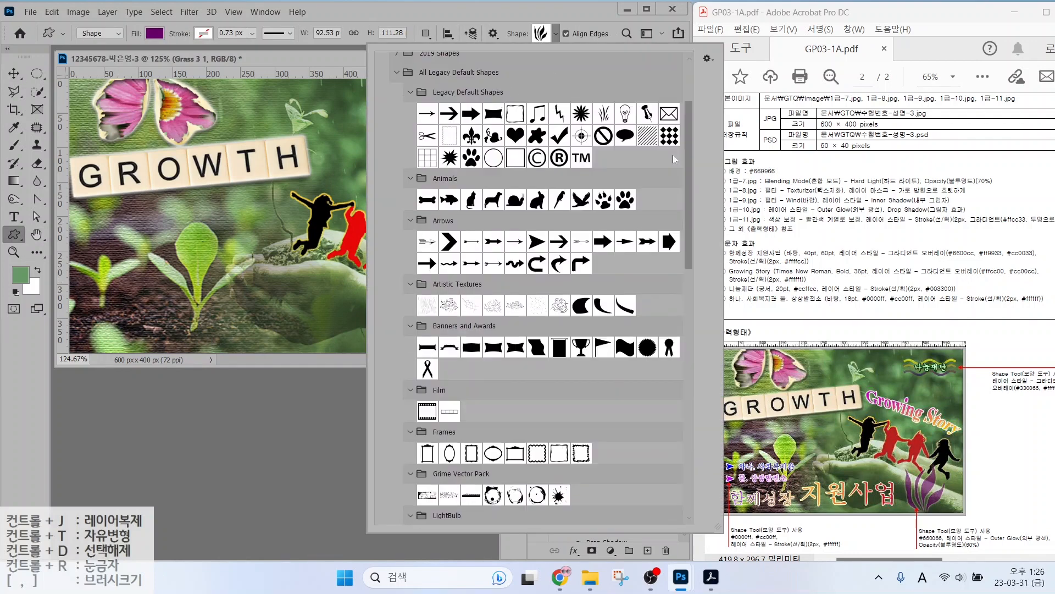
{"action": "double_click", "coordinate": [537, 243]}
{"action": "left_click_drag", "start_coordinate": [82, 256], "coordinate": [95, 268]}
{"action": "double_click", "coordinate": [561, 253]}
{"action": "type", "text": "0000ff"}
{"action": "key", "text": "Return"}
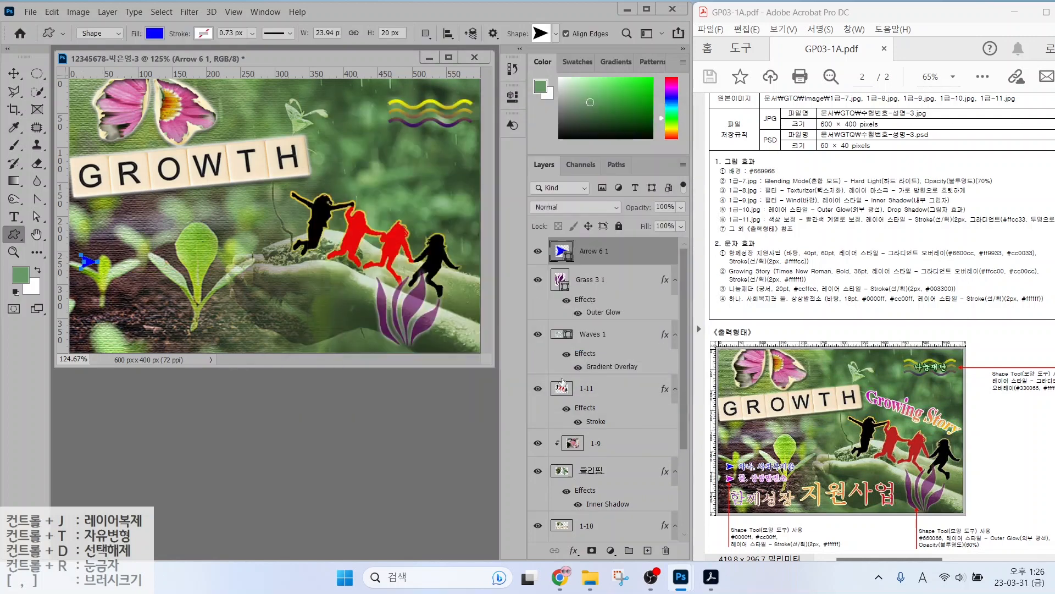
Give the blue arrow a solid white (ffffff) stroke effect.
{"action": "left_click_drag", "start_coordinate": [596, 421], "coordinate": [595, 455]}
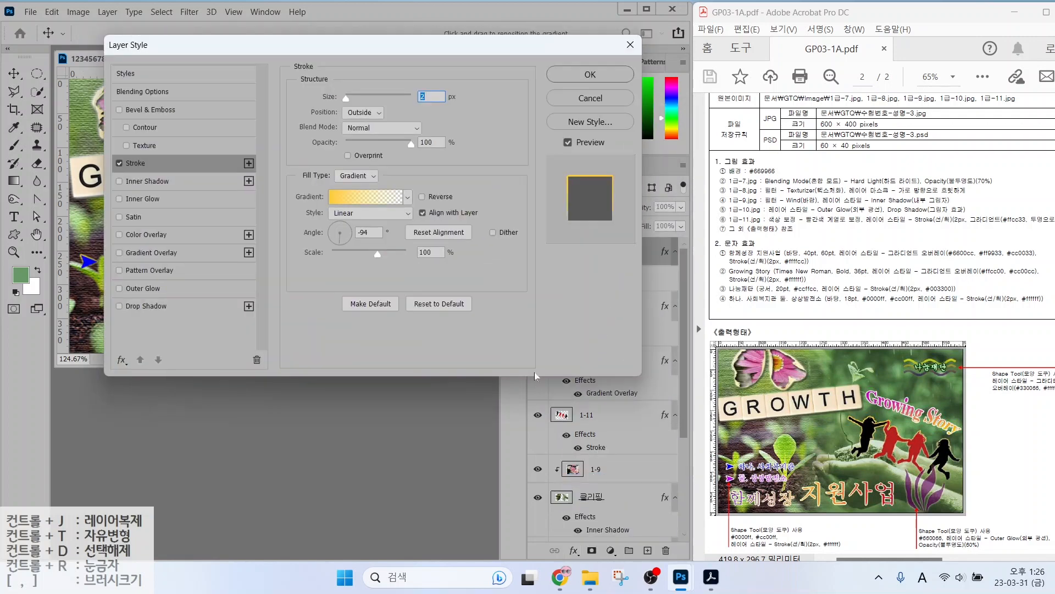
{"action": "left_click", "coordinate": [357, 176]}
{"action": "left_click", "coordinate": [351, 185]}
{"action": "left_click", "coordinate": [329, 197]}
{"action": "type", "text": "ffffff"}
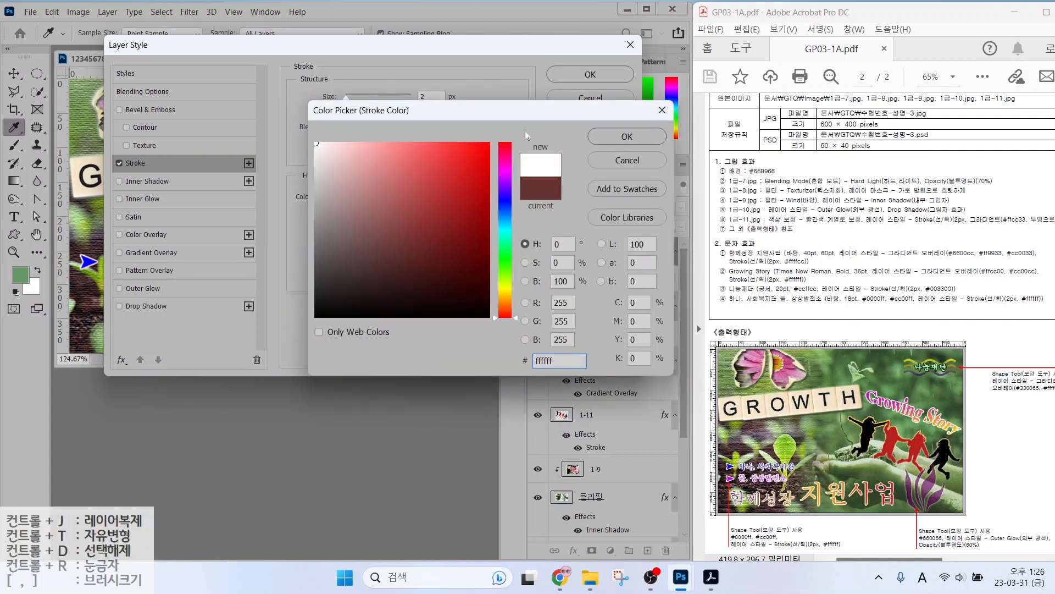
{"action": "key", "text": "Return"}
{"action": "key", "text": "Return"}
Annotate the sample poster's arrow bullets and the brief's stroke requirement.
{"action": "key", "text": "alt+2"}
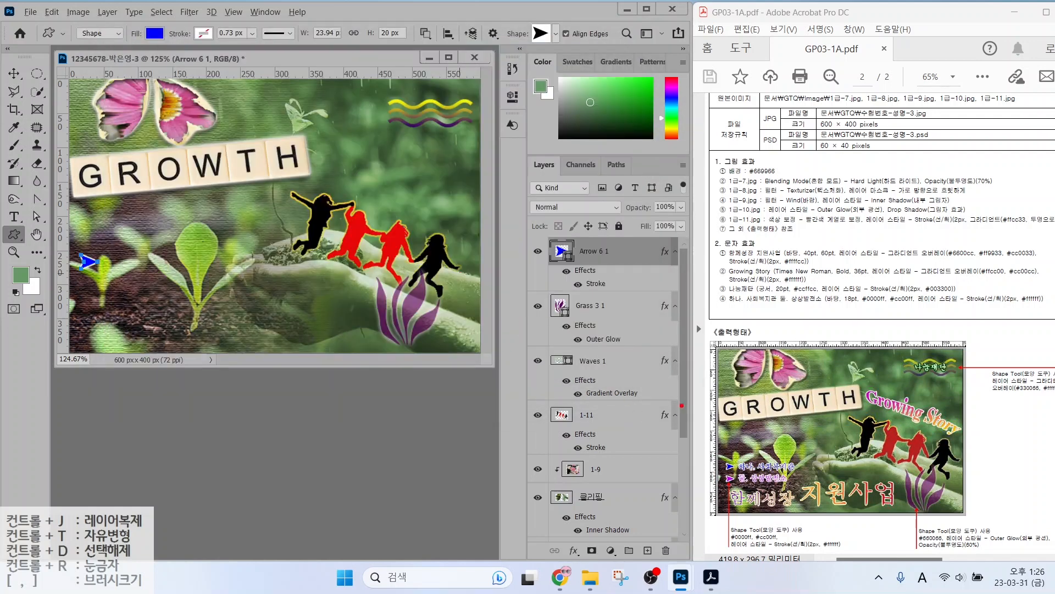
{"action": "mouse_move", "coordinate": [671, 427]}
{"action": "left_mouse_down"}
{"action": "mouse_move", "coordinate": [713, 460]}
{"action": "mouse_move", "coordinate": [718, 477]}
{"action": "left_mouse_up"}
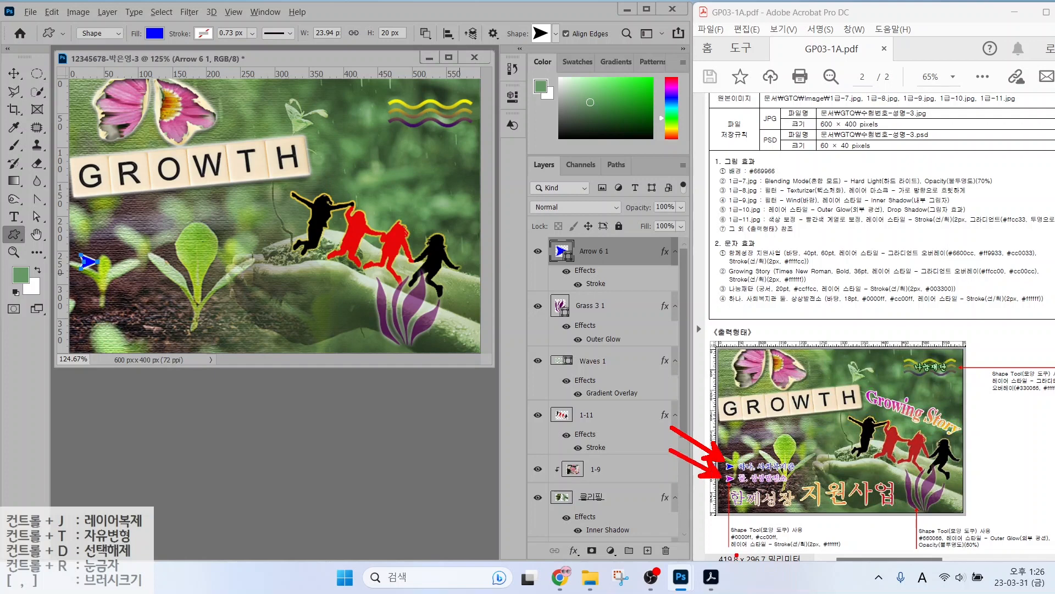
{"action": "left_click_drag", "start_coordinate": [737, 555], "coordinate": [845, 556]}
Duplicate the arrow, move the copy just below it, and recolour it cc00ff.
{"action": "key", "text": "ctrl+j"}
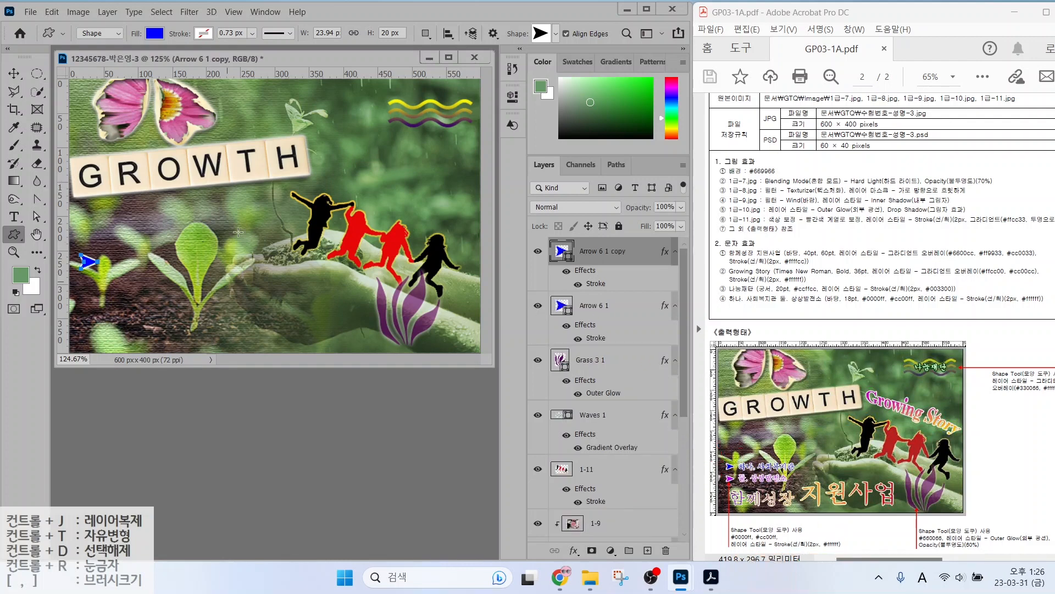
{"action": "left_click", "coordinate": [14, 73]}
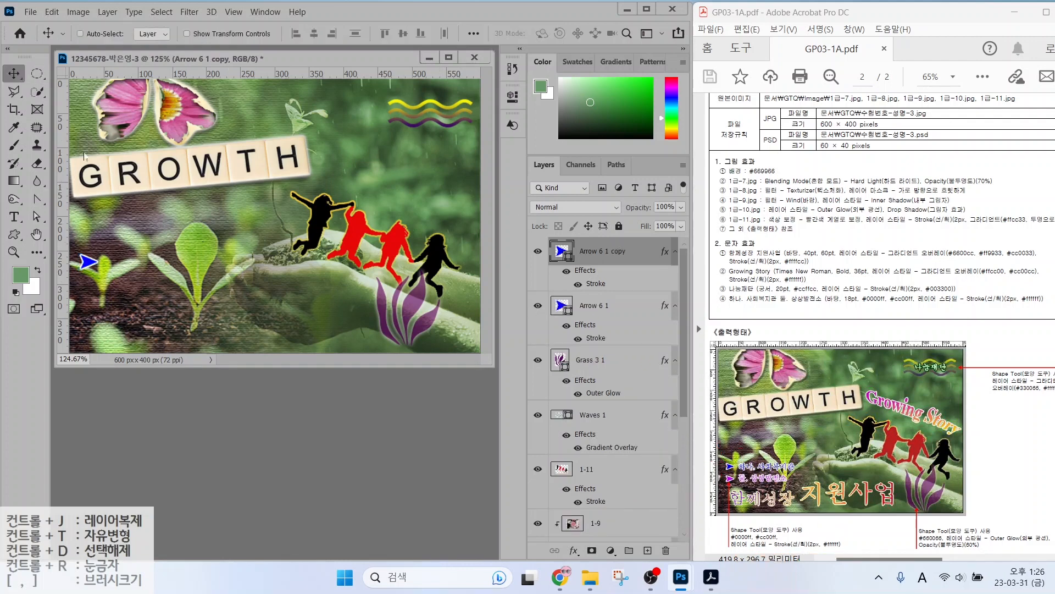
{"action": "left_click_drag", "start_coordinate": [100, 270], "coordinate": [100, 299]}
{"action": "double_click", "coordinate": [559, 251]}
{"action": "type", "text": "cc00ff"}
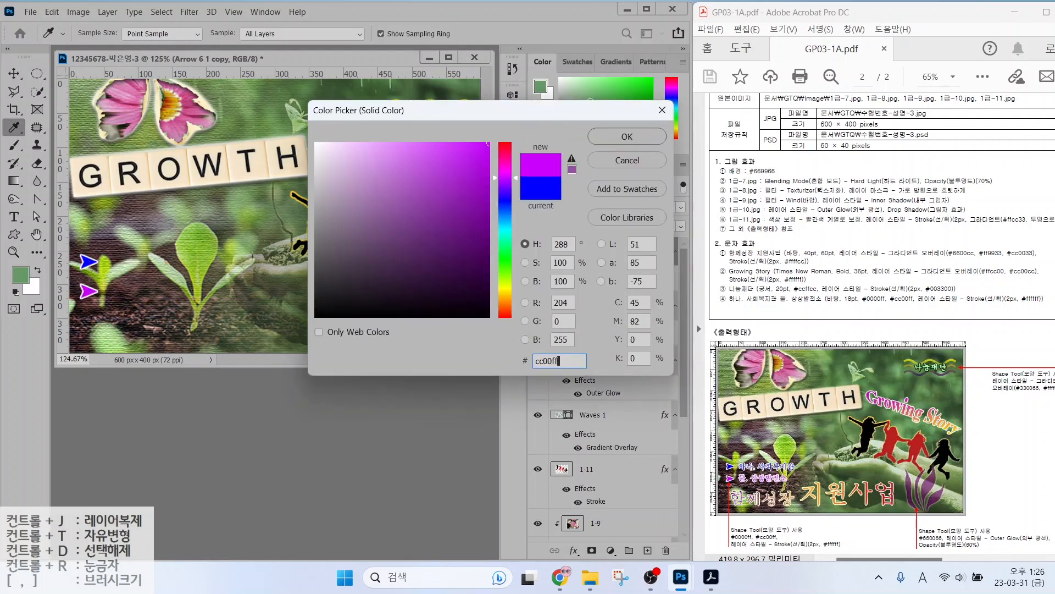
{"action": "key", "text": "Return"}
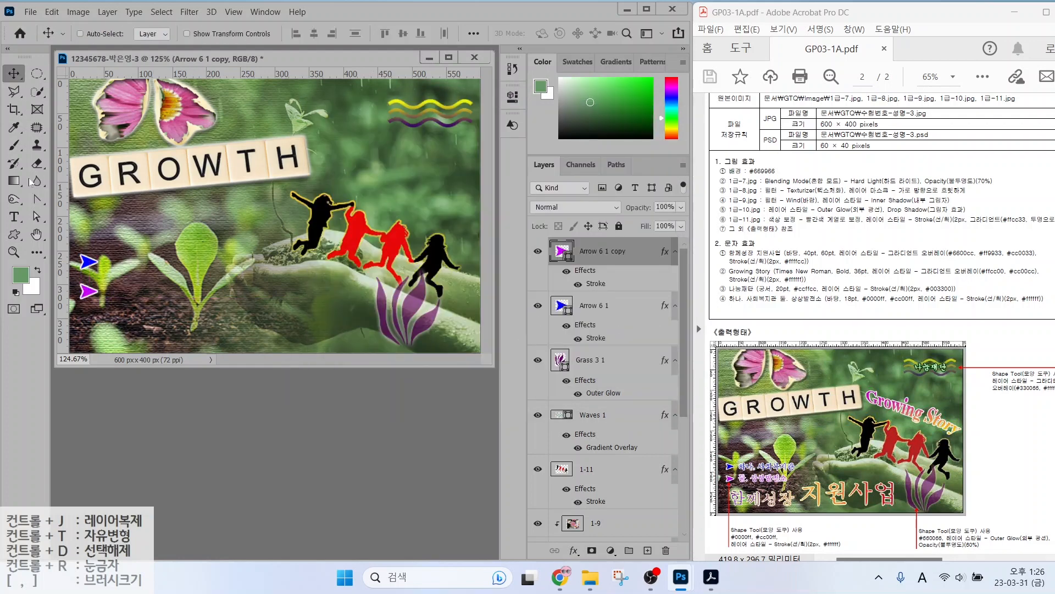
{"action": "left_click", "coordinate": [15, 216]}
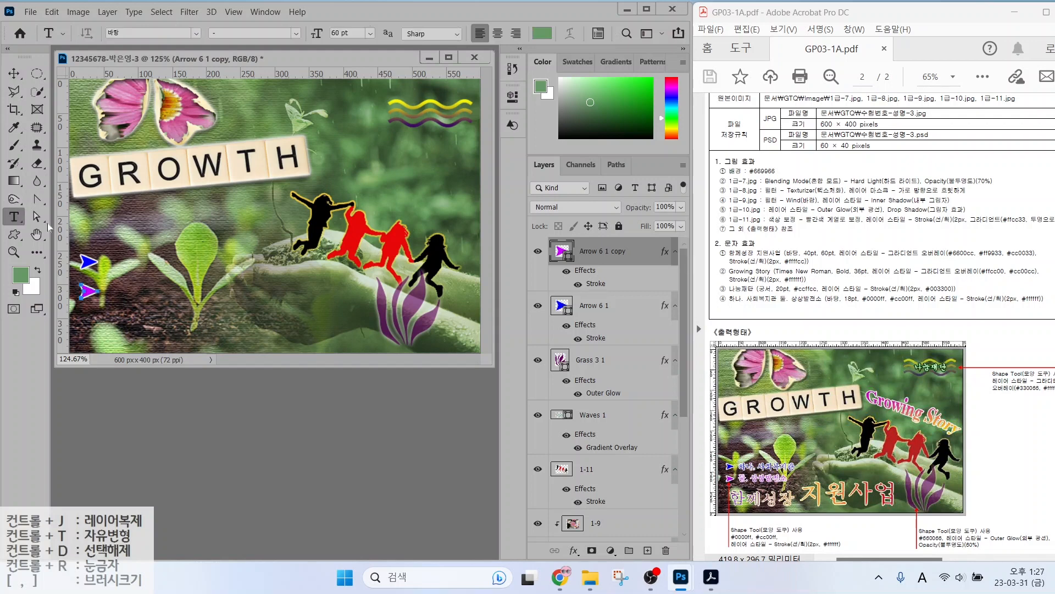
Type the Korean title '함께 성장 지원사업' as a new 40 pt text layer.
{"action": "left_click", "coordinate": [222, 206]}
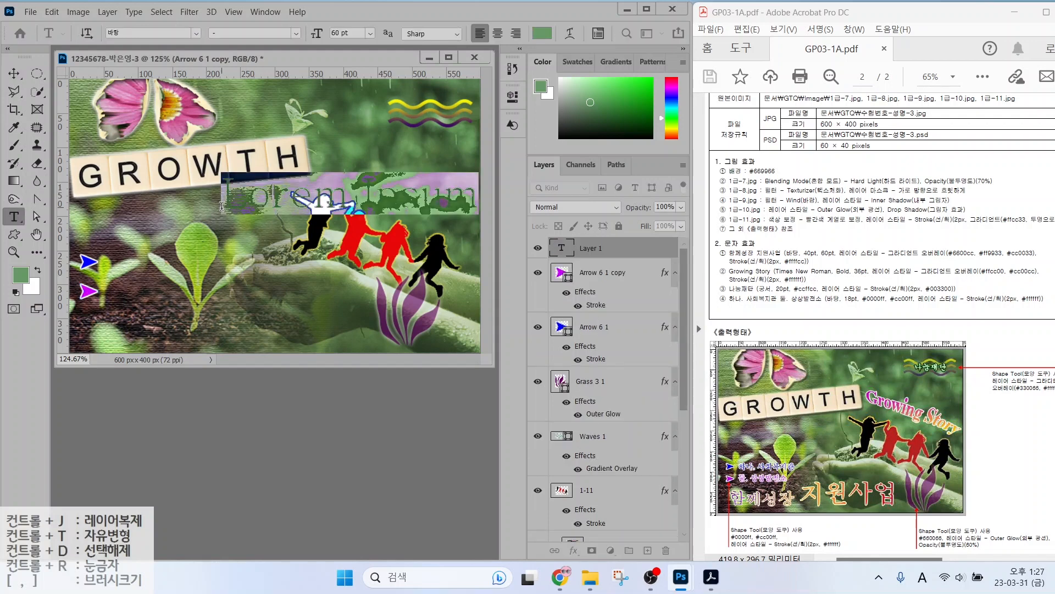
{"action": "key", "text": "Hangul"}
{"action": "type", "text": "한계성장 지원"}
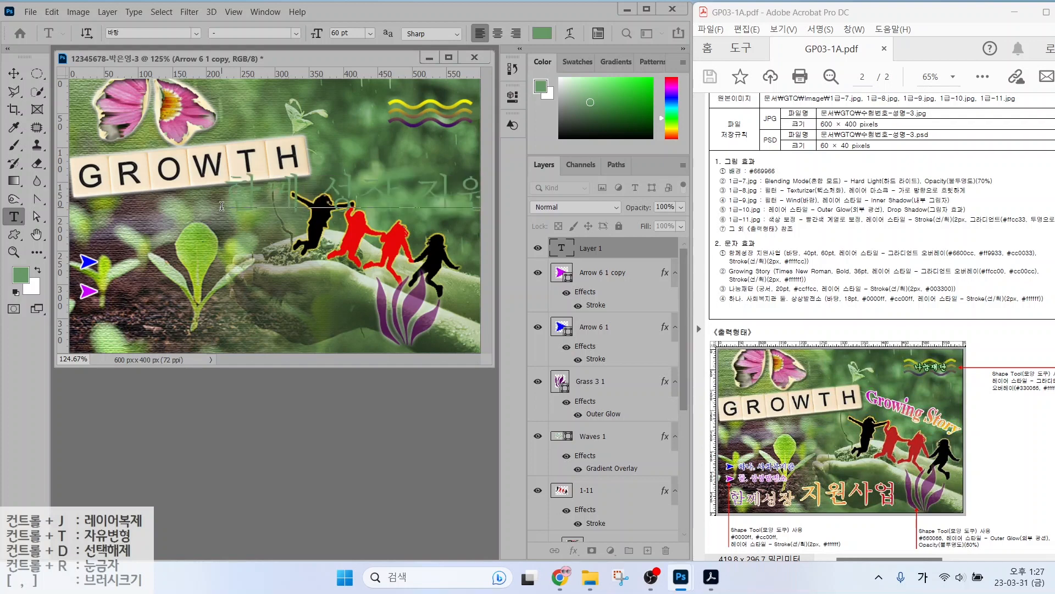
{"action": "key", "text": "ctrl+Return"}
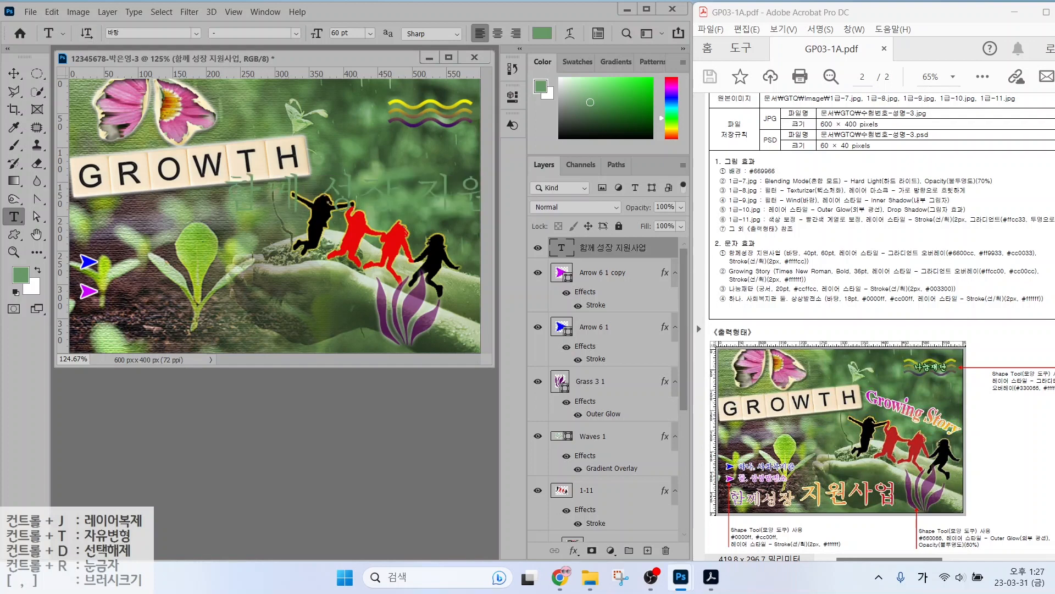
{"action": "left_click", "coordinate": [342, 33]}
{"action": "type", "text": "40"}
{"action": "key", "text": "Return"}
{"action": "left_click", "coordinate": [539, 33]}
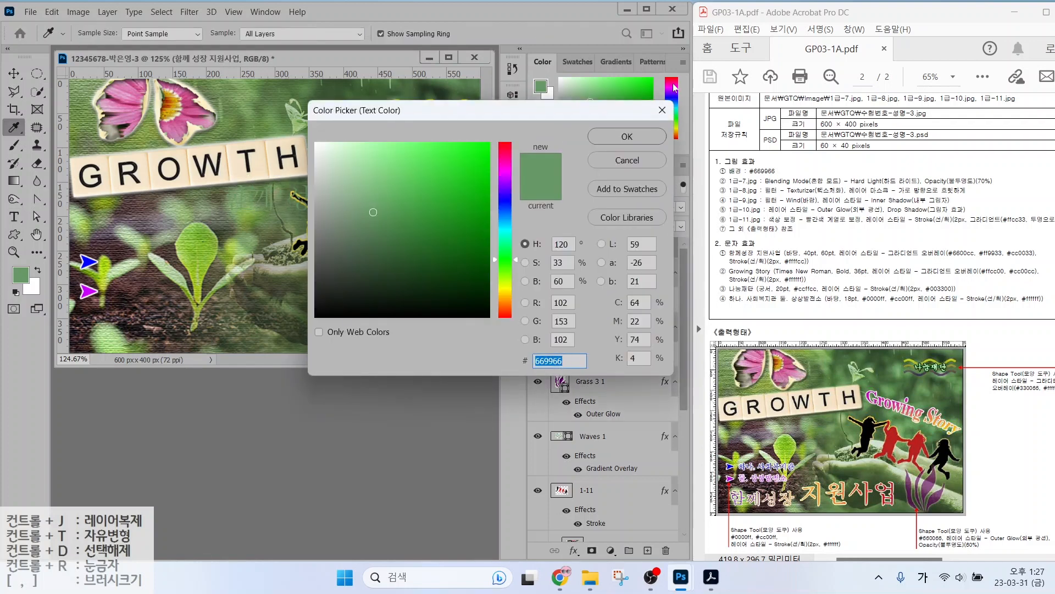
{"action": "key", "text": "Escape"}
Add a Gradient Overlay to the title and mark the brief's heading and gradient-colour requirements.
{"action": "left_click", "coordinate": [574, 550]}
{"action": "left_click", "coordinate": [593, 506]}
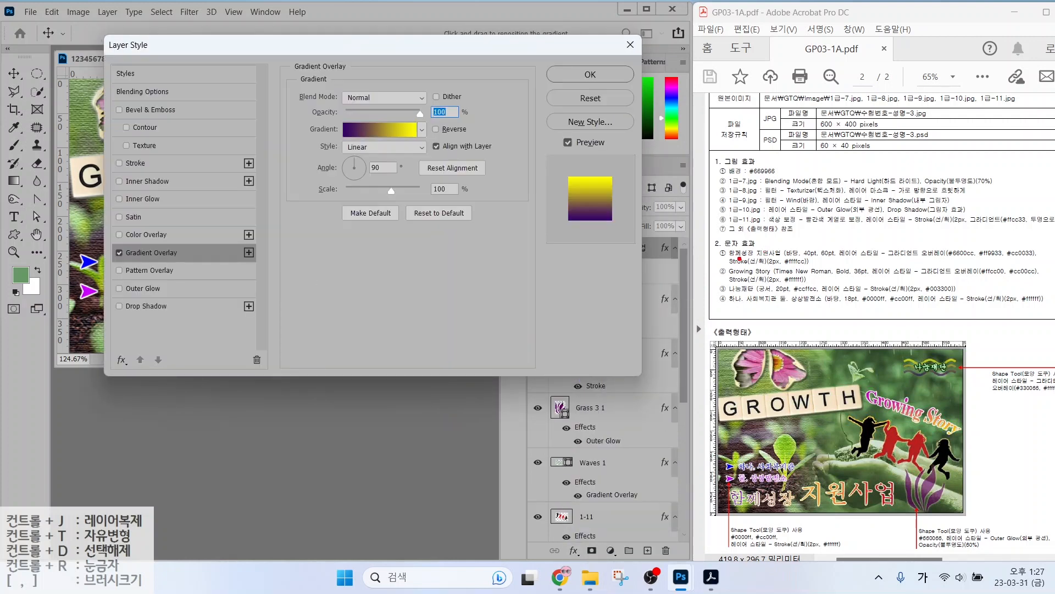
{"action": "mouse_move", "coordinate": [731, 257]}
{"action": "left_mouse_down"}
{"action": "mouse_move", "coordinate": [797, 256]}
{"action": "mouse_move", "coordinate": [786, 225]}
{"action": "mouse_move", "coordinate": [849, 218]}
{"action": "left_mouse_up"}
{"action": "left_click_drag", "start_coordinate": [929, 258], "coordinate": [1046, 256]}
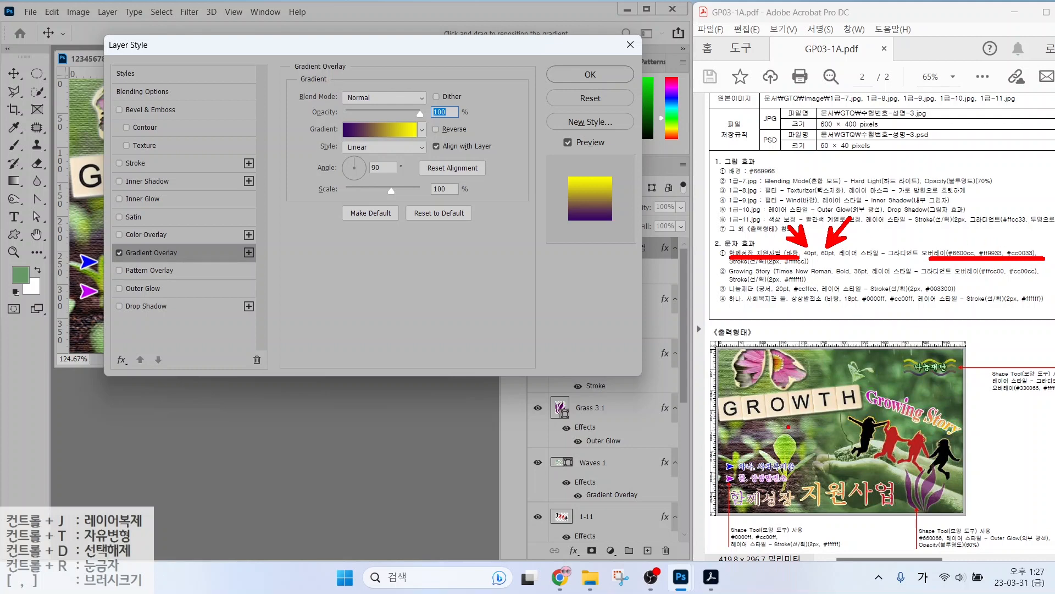
{"action": "mouse_move", "coordinate": [796, 511]}
{"action": "left_mouse_down"}
{"action": "mouse_move", "coordinate": [749, 510]}
{"action": "mouse_move", "coordinate": [784, 488]}
{"action": "left_mouse_up"}
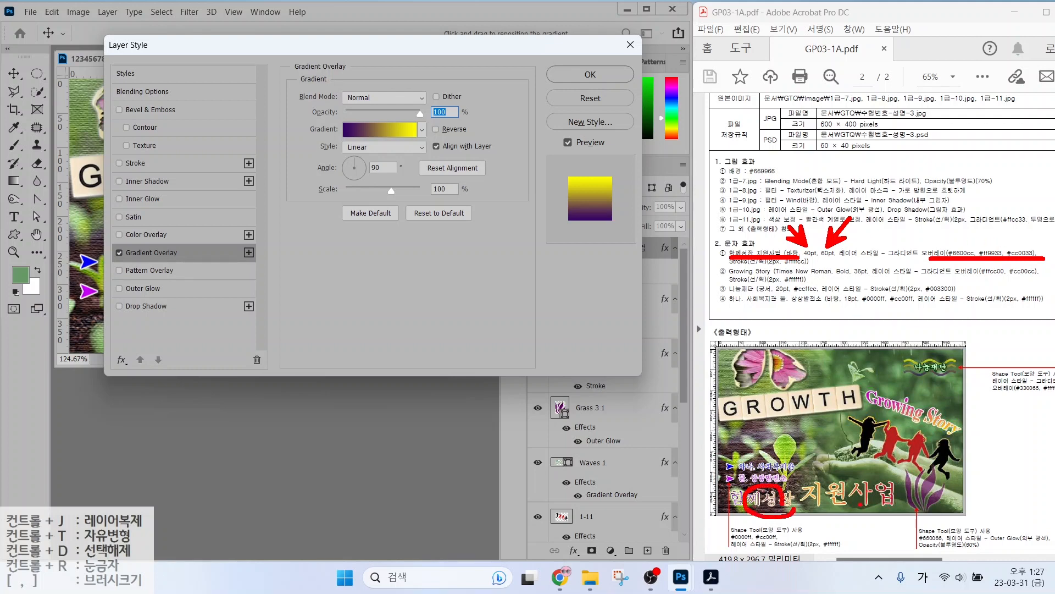
{"action": "mouse_move", "coordinate": [884, 498]}
{"action": "left_mouse_down"}
{"action": "mouse_move", "coordinate": [814, 505]}
{"action": "mouse_move", "coordinate": [880, 488]}
{"action": "left_mouse_up"}
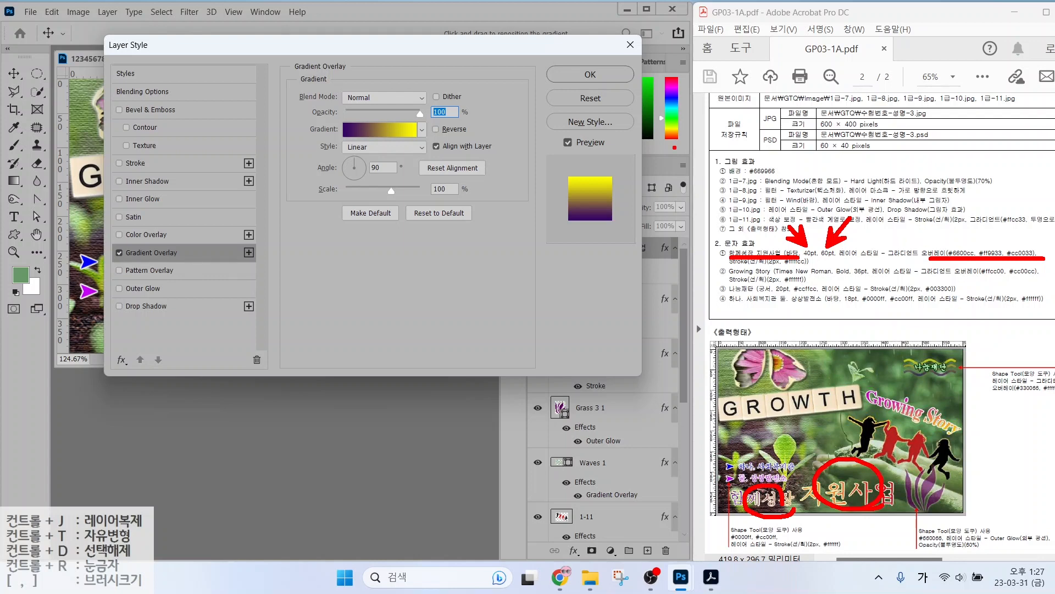
{"action": "mouse_move", "coordinate": [400, 148]}
{"action": "left_mouse_down"}
{"action": "mouse_move", "coordinate": [365, 148]}
{"action": "mouse_move", "coordinate": [375, 118]}
{"action": "mouse_move", "coordinate": [397, 153]}
{"action": "left_mouse_up"}
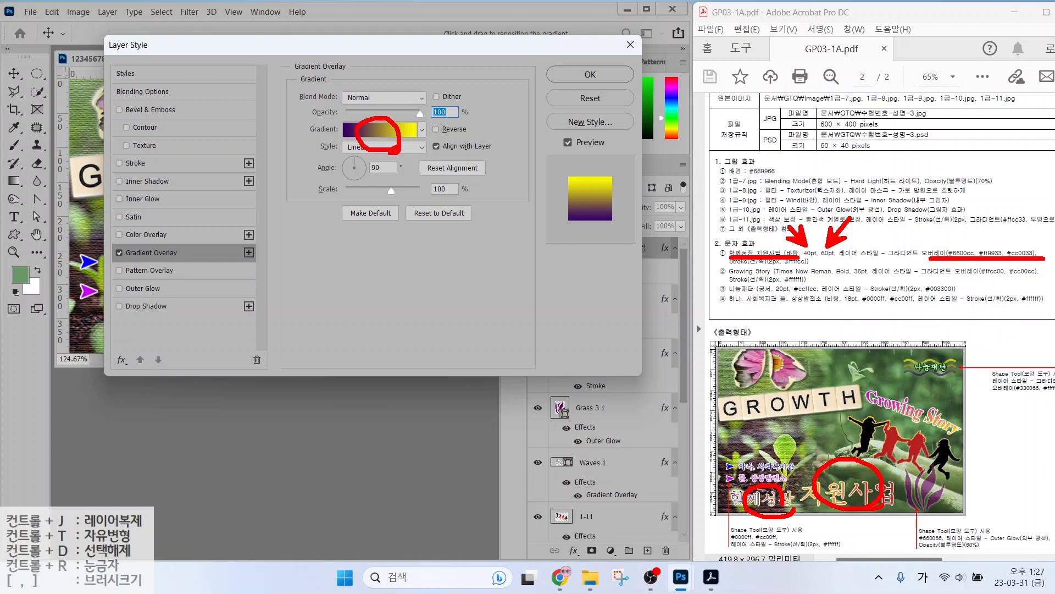
Open the overlay's gradient, highlight its two end stops, and add a middle stop.
{"action": "left_click", "coordinate": [369, 127]}
{"action": "key", "text": "alt+2"}
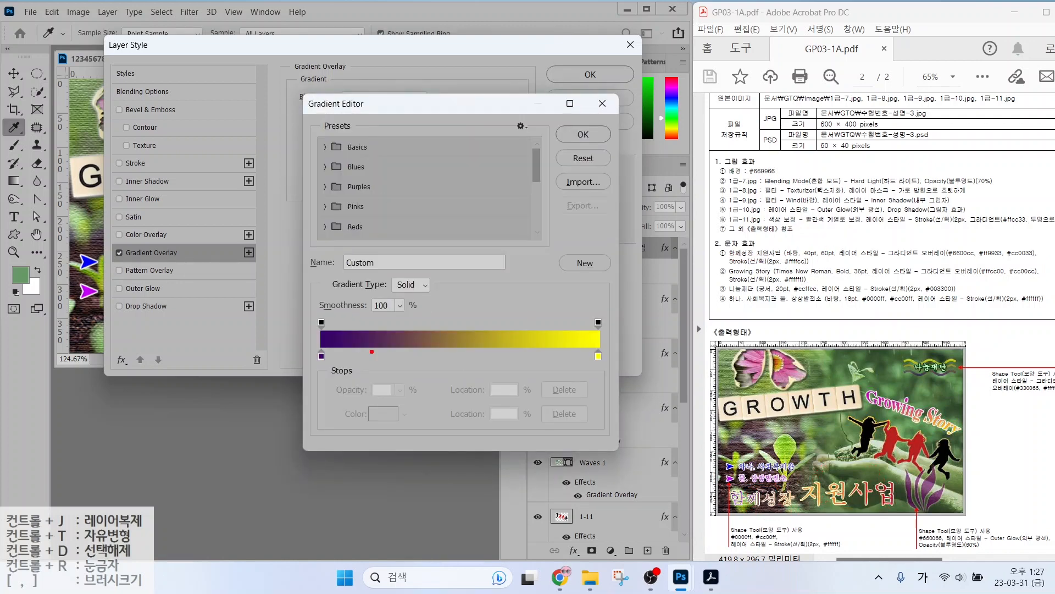
{"action": "mouse_move", "coordinate": [341, 373]}
{"action": "left_mouse_down"}
{"action": "mouse_move", "coordinate": [303, 362]}
{"action": "mouse_move", "coordinate": [339, 360]}
{"action": "left_mouse_up"}
{"action": "mouse_move", "coordinate": [608, 377]}
{"action": "left_mouse_down"}
{"action": "mouse_move", "coordinate": [575, 374]}
{"action": "mouse_move", "coordinate": [616, 364]}
{"action": "mouse_move", "coordinate": [572, 381]}
{"action": "left_mouse_up"}
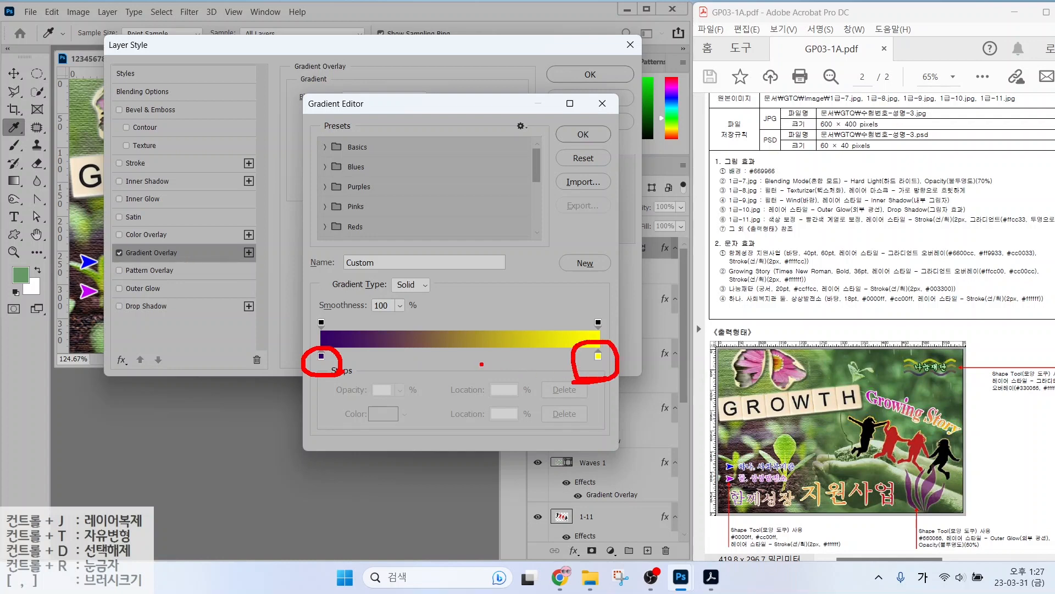
{"action": "key", "text": "Escape"}
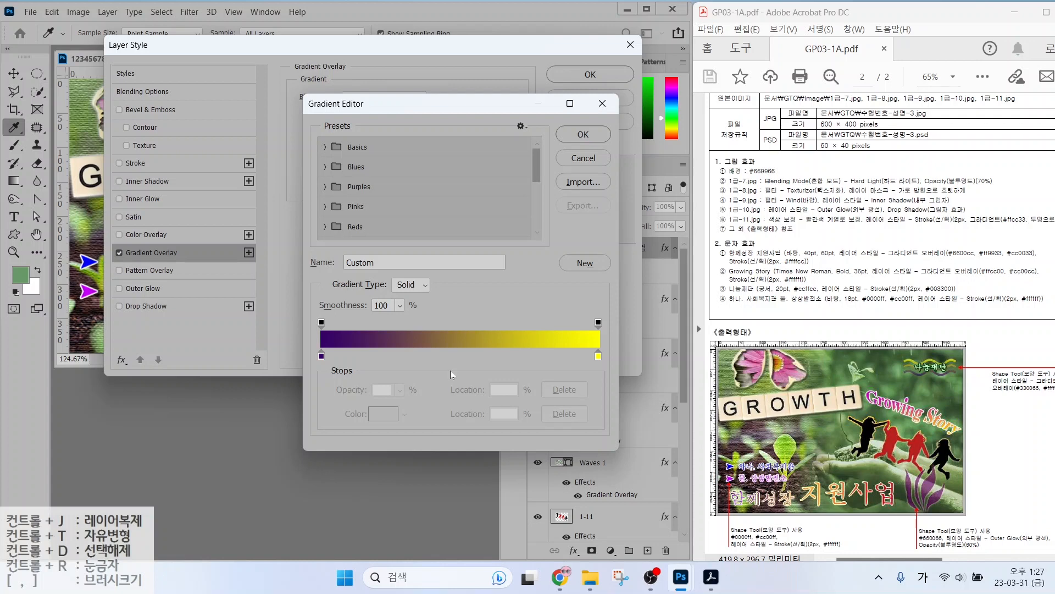
{"action": "left_click", "coordinate": [449, 357]}
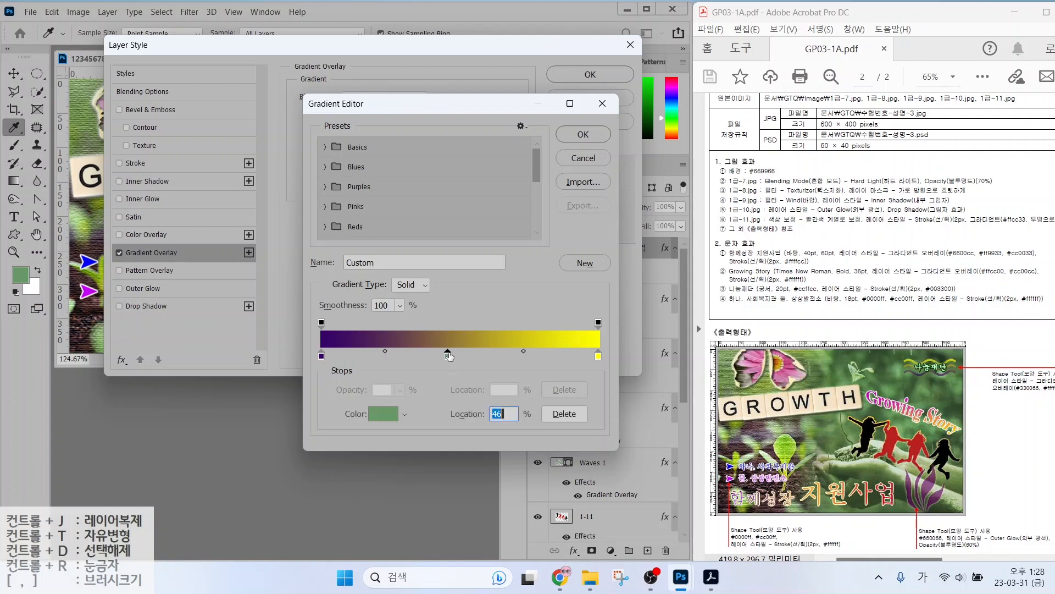
Set the gradient stops to 6600cc, ff9933 at 46%, and cc0033.
{"action": "double_click", "coordinate": [321, 356]}
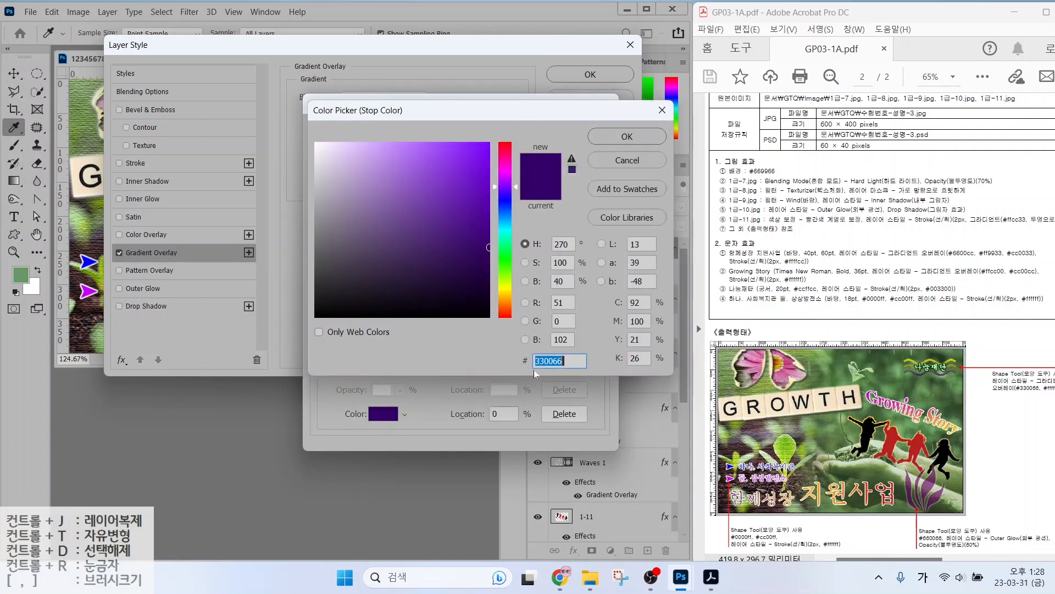
{"action": "type", "text": "6600cc"}
{"action": "key", "text": "Return"}
{"action": "left_click", "coordinate": [448, 356]}
{"action": "double_click", "coordinate": [447, 357]}
{"action": "type", "text": "ff9933"}
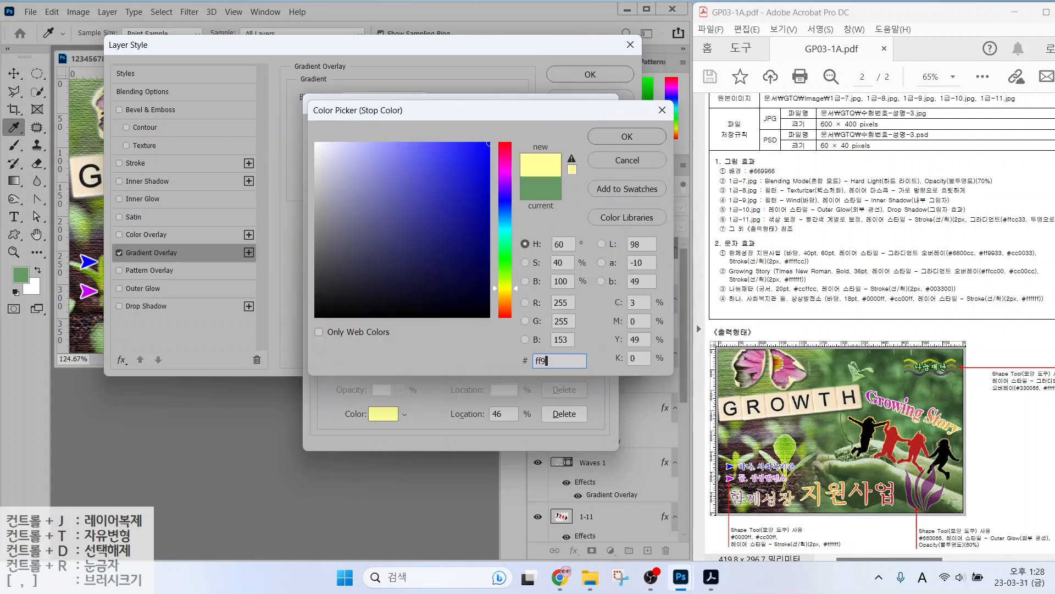
{"action": "key", "text": "Return"}
{"action": "double_click", "coordinate": [599, 357]}
{"action": "type", "text": "cc0033"}
{"action": "key", "text": "Return"}
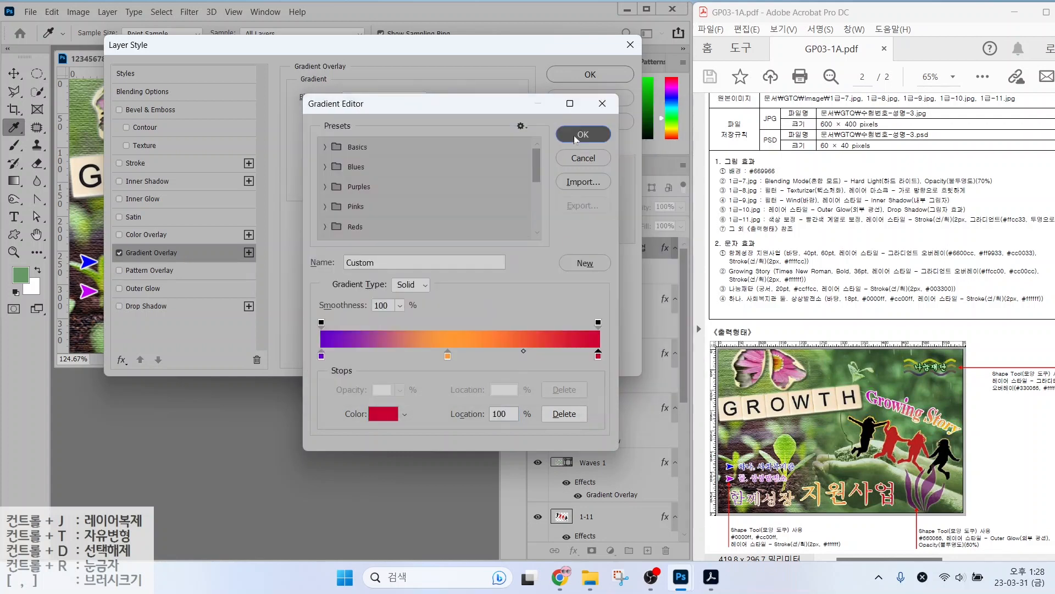
{"action": "left_click", "coordinate": [583, 134]}
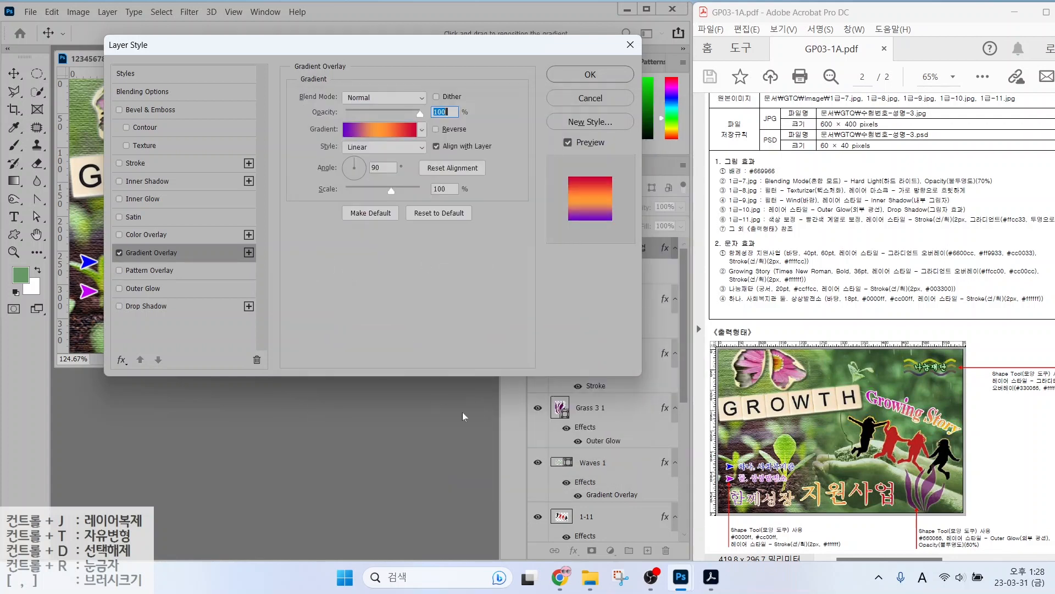
Add a pale yellow ffffcc stroke around the title text.
{"action": "left_click", "coordinate": [185, 164]}
{"action": "left_click", "coordinate": [337, 198]}
{"action": "type", "text": "ffffcc"}
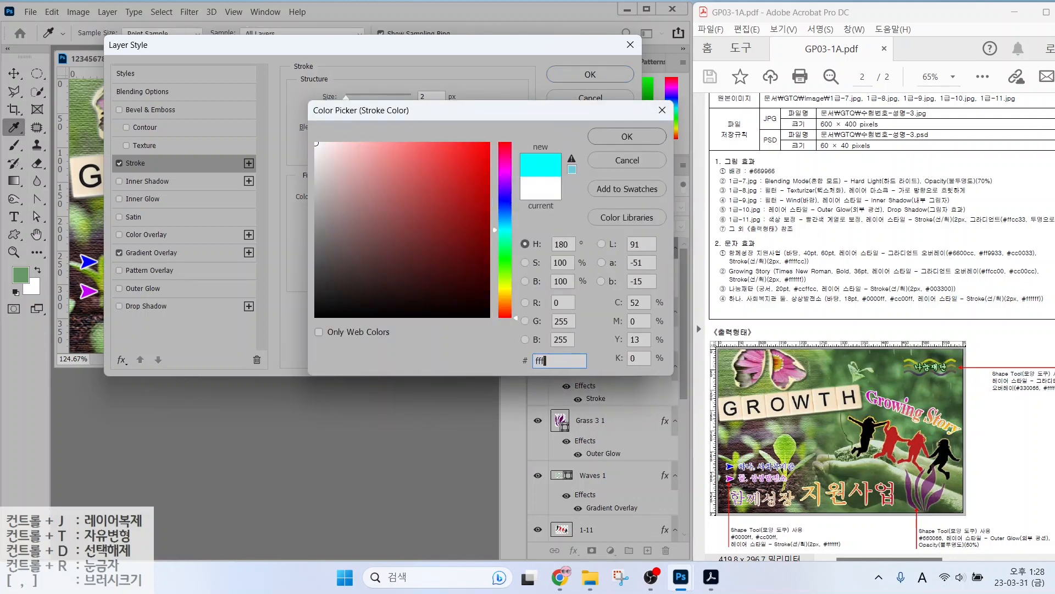
{"action": "key", "text": "Return"}
{"action": "key", "text": "Return"}
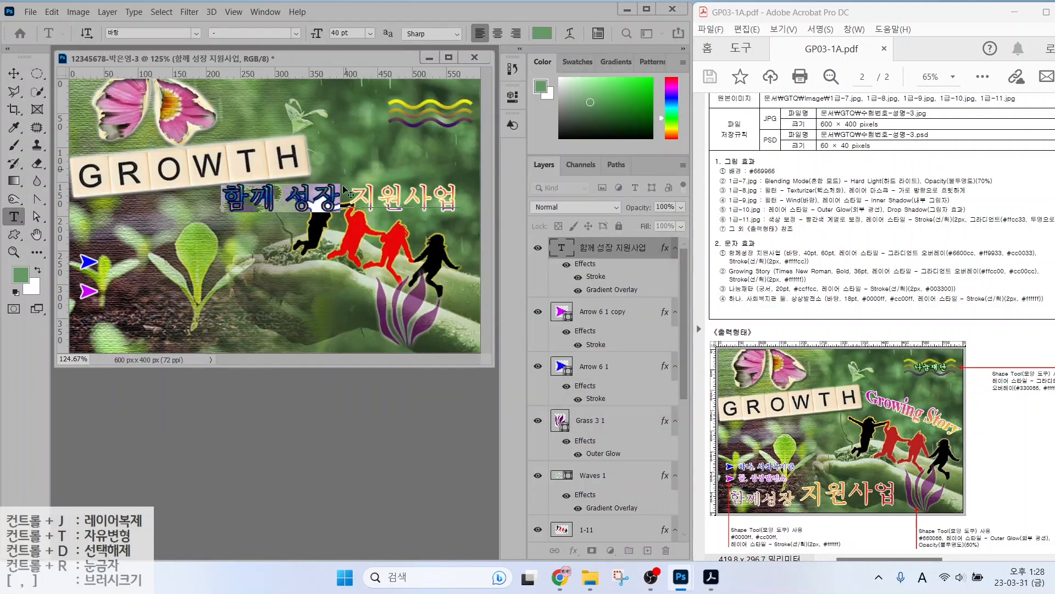
Enlarge 지원사업 to 60 pt and move the title to the poster's bottom-left.
{"action": "left_click_drag", "start_coordinate": [349, 198], "coordinate": [462, 199]}
{"action": "left_click", "coordinate": [318, 34]}
{"action": "type", "text": "60"}
{"action": "key", "text": "Return"}
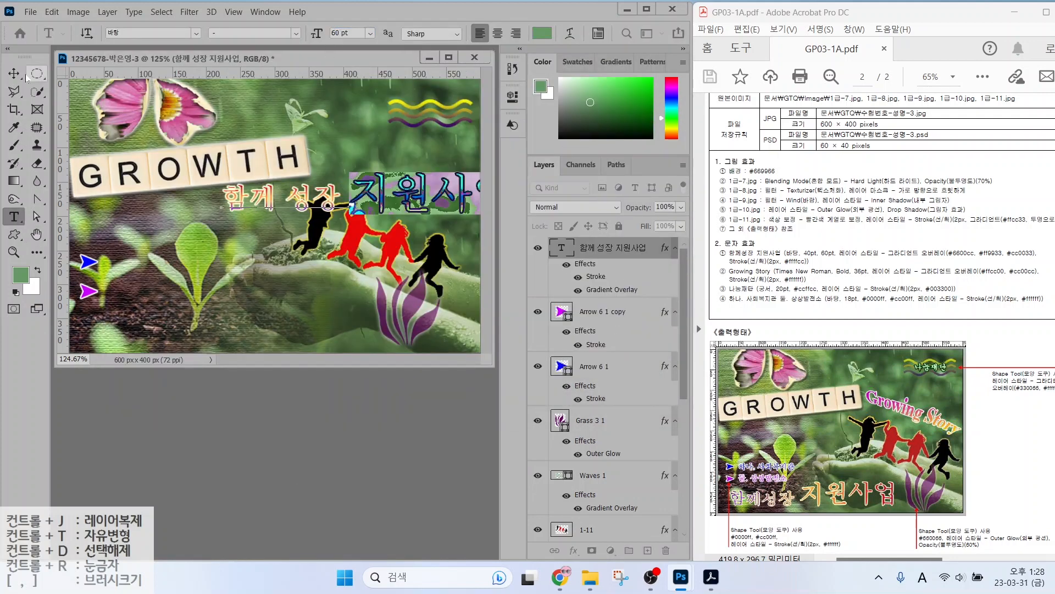
{"action": "left_click", "coordinate": [14, 73]}
{"action": "left_click_drag", "start_coordinate": [287, 199], "coordinate": [159, 322]}
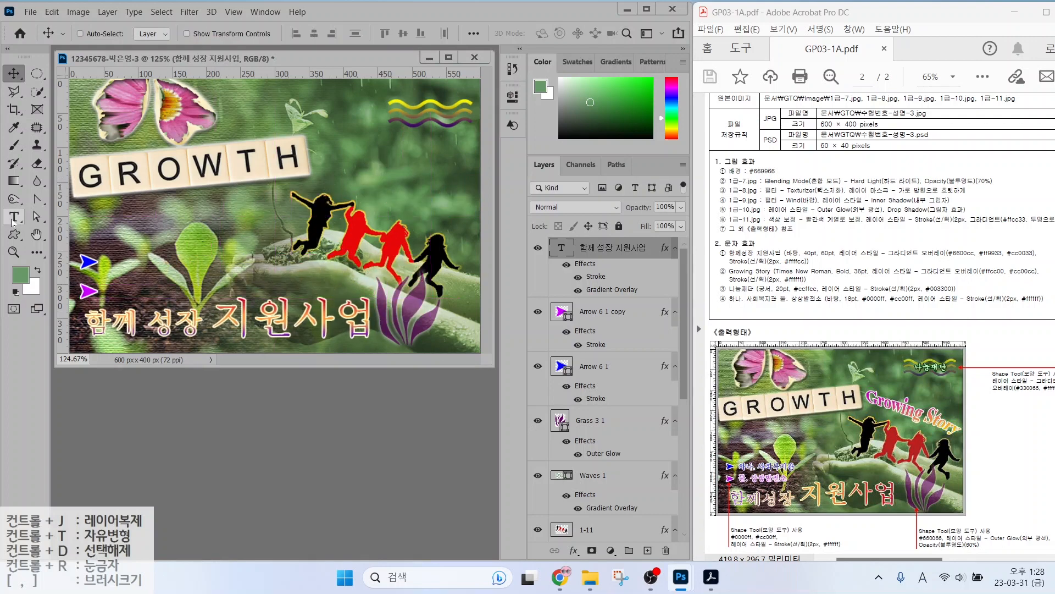
Apply a Flag warp to the title and make its gradient run horizontally.
{"action": "left_click", "coordinate": [13, 217]}
{"action": "left_click", "coordinate": [570, 34]}
{"action": "left_click", "coordinate": [480, 208]}
{"action": "left_click", "coordinate": [487, 356]}
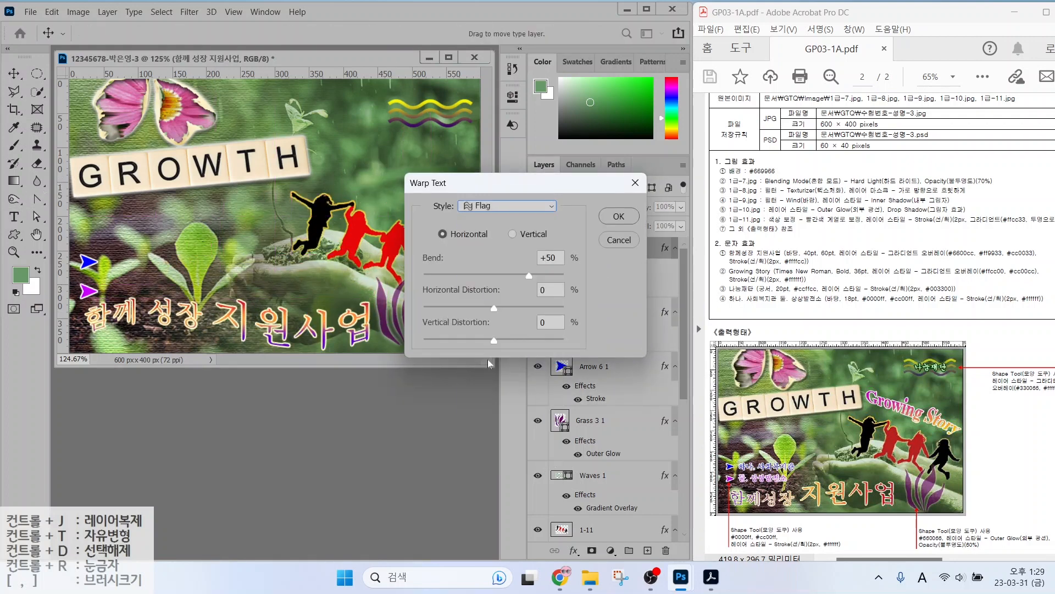
{"action": "key", "text": "Return"}
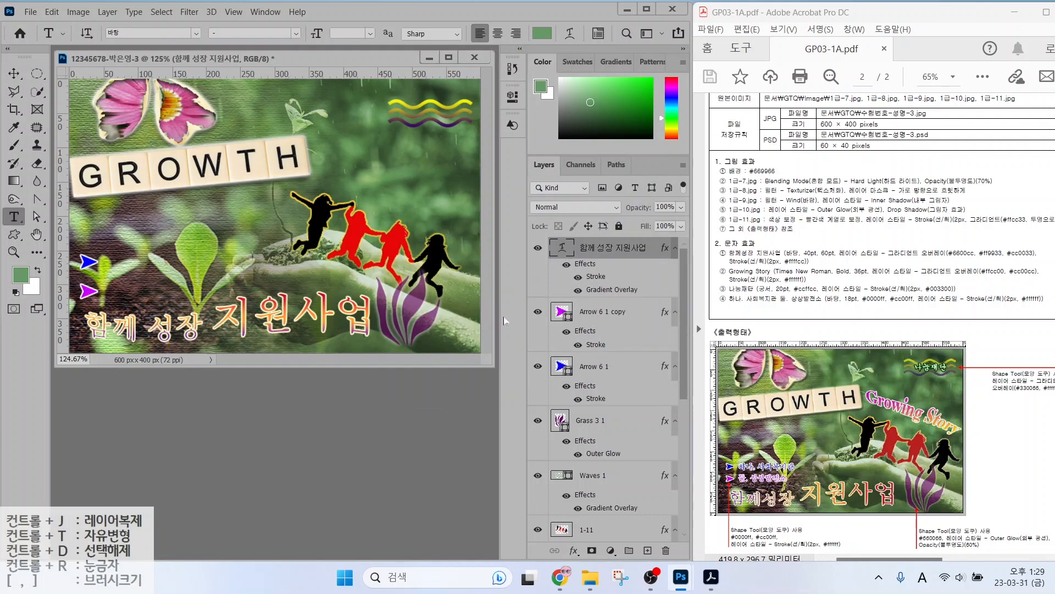
{"action": "double_click", "coordinate": [564, 291]}
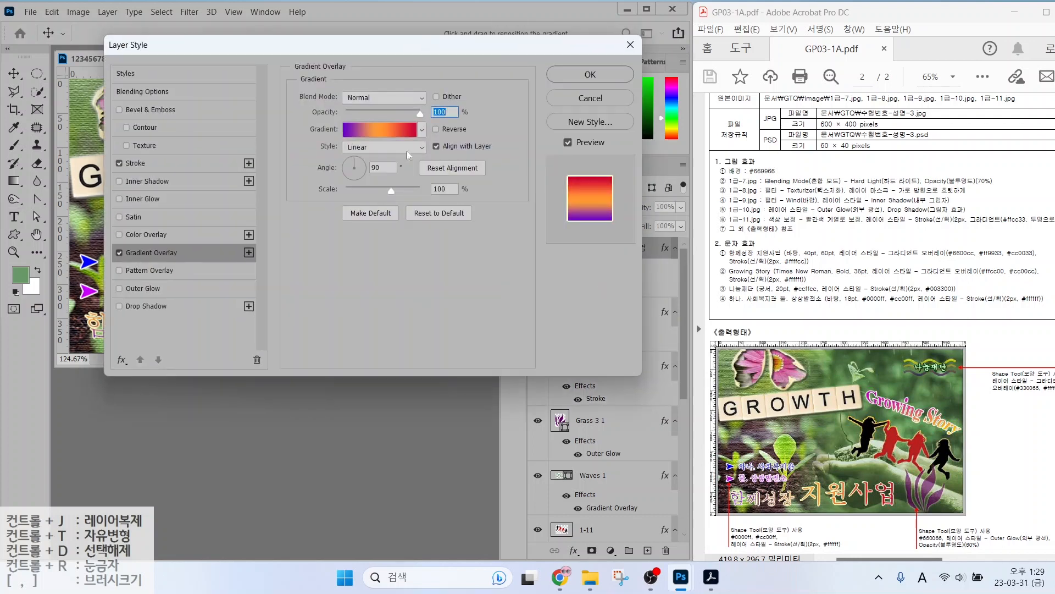
{"action": "left_click", "coordinate": [360, 169]}
{"action": "key", "text": "Return"}
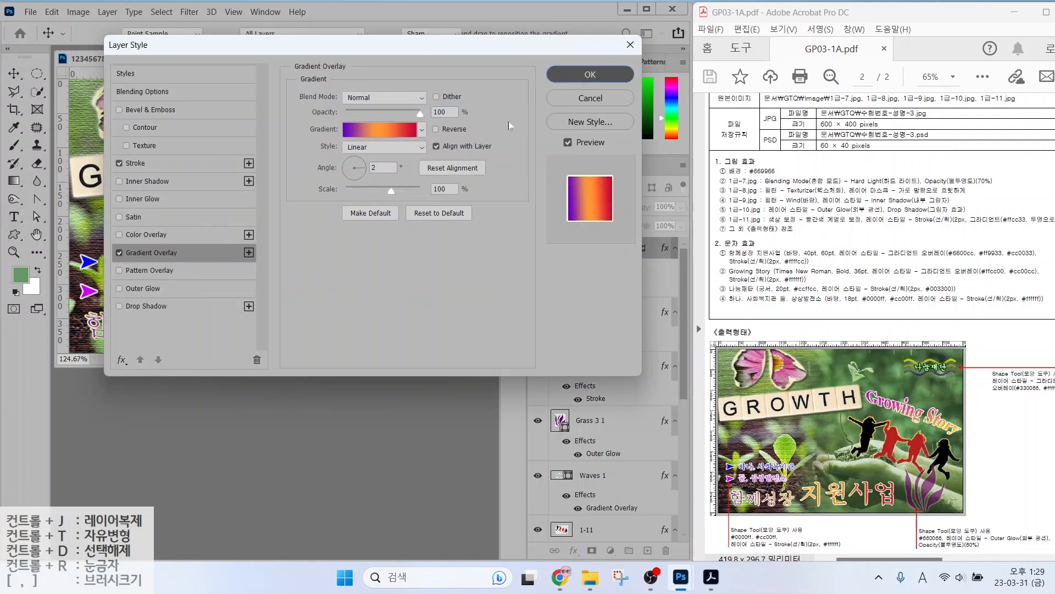
Start a new empty text layer on the poster.
{"action": "key", "text": "t"}
{"action": "left_click", "coordinate": [210, 242]}
{"action": "key", "text": "BackSpace"}
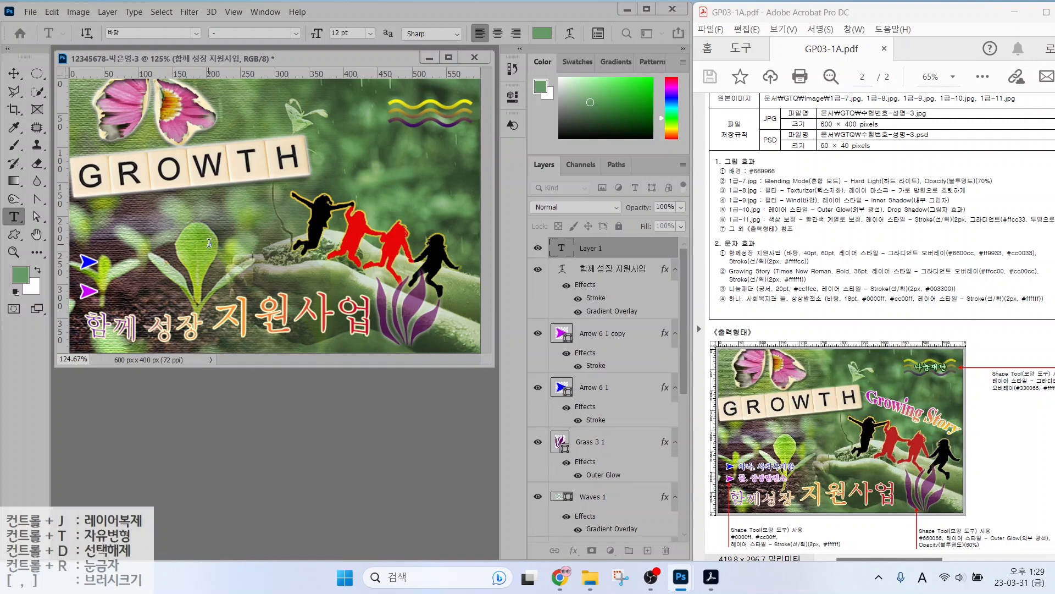
Paste 'Growing Story' as text and set it to Times New Roman Bold 36 pt.
{"action": "type", "text": "Growing Story"}
{"action": "key", "text": "ctrl+Return"}
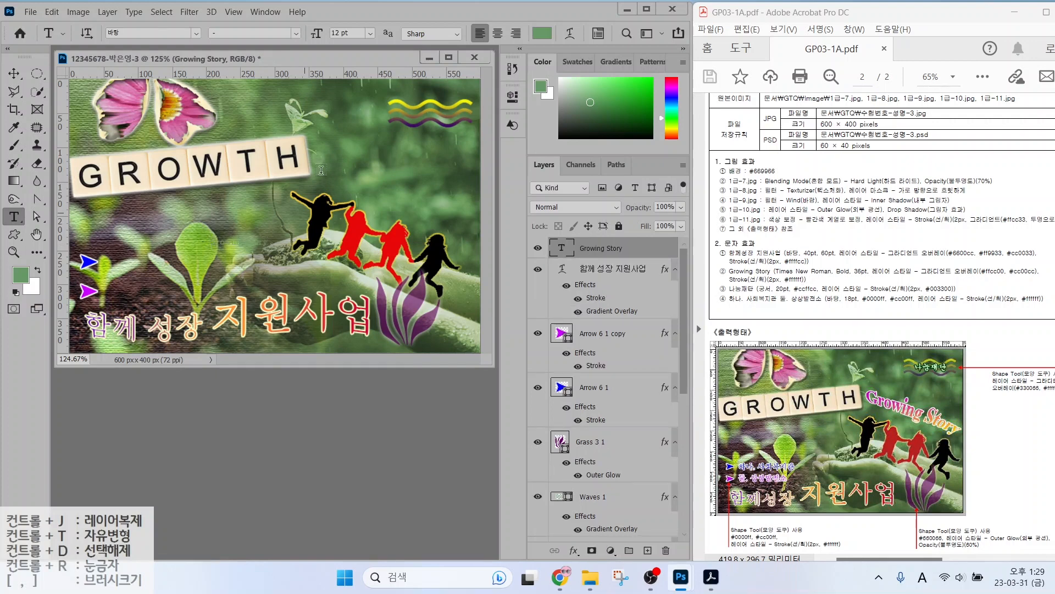
{"action": "left_click", "coordinate": [196, 33]}
{"action": "left_click", "coordinate": [258, 66]}
{"action": "left_click", "coordinate": [257, 34]}
{"action": "type", "text": "Bold"}
{"action": "key", "text": "Return"}
{"action": "key", "text": "Tab"}
{"action": "type", "text": "36"}
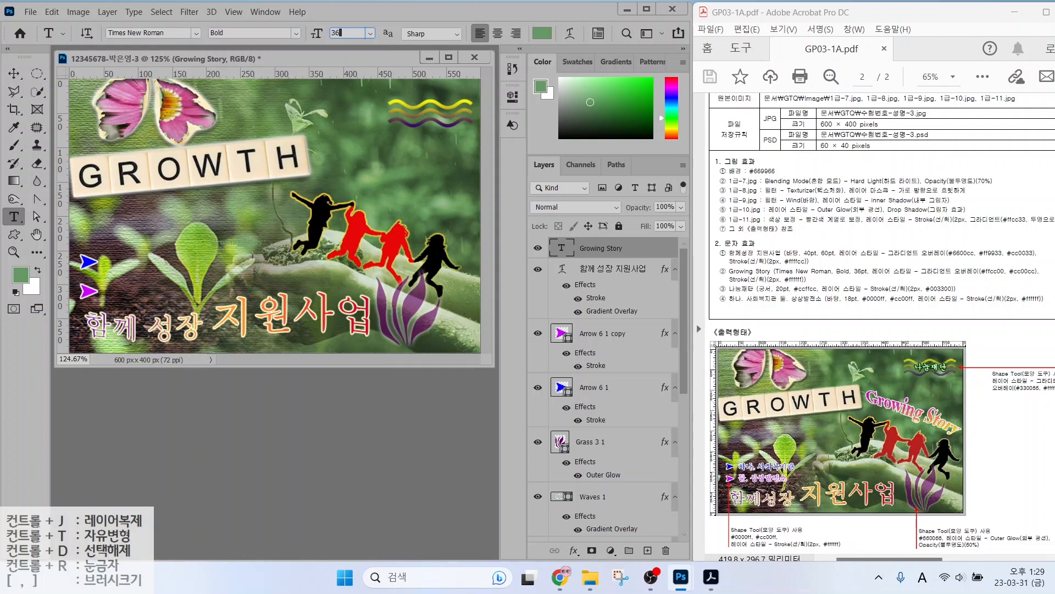
{"action": "key", "text": "Return"}
Give Growing Story a two-stop gradient overlay from ffcc00 to cc00cc, removing the middle stop.
{"action": "left_click", "coordinate": [573, 550]}
{"action": "left_click", "coordinate": [594, 503]}
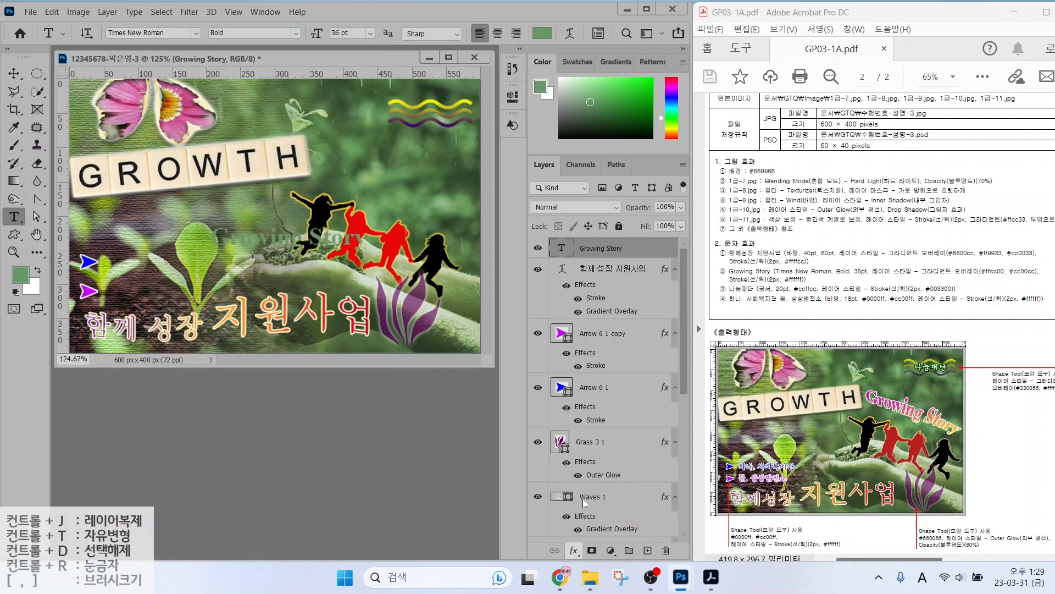
{"action": "left_click", "coordinate": [379, 130]}
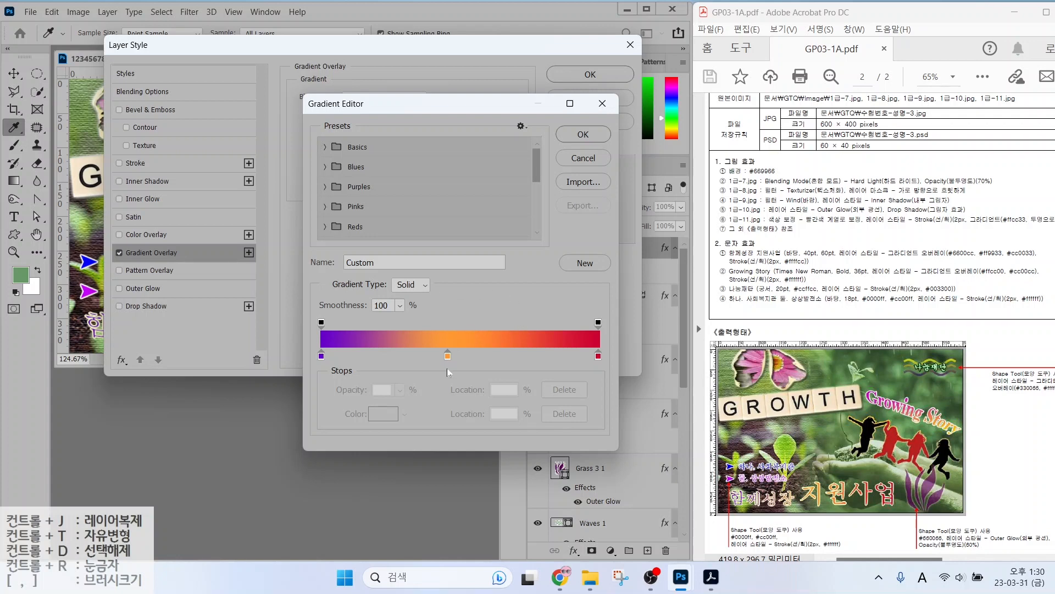
{"action": "key", "text": "alt"}
{"action": "mouse_move", "coordinate": [460, 375]}
{"action": "left_mouse_down"}
{"action": "mouse_move", "coordinate": [427, 368]}
{"action": "mouse_move", "coordinate": [447, 338]}
{"action": "mouse_move", "coordinate": [464, 367]}
{"action": "mouse_move", "coordinate": [475, 494]}
{"action": "mouse_move", "coordinate": [488, 510]}
{"action": "mouse_move", "coordinate": [500, 457]}
{"action": "left_mouse_up"}
{"action": "key", "text": "Escape"}
{"action": "left_click_drag", "start_coordinate": [447, 356], "coordinate": [460, 437]}
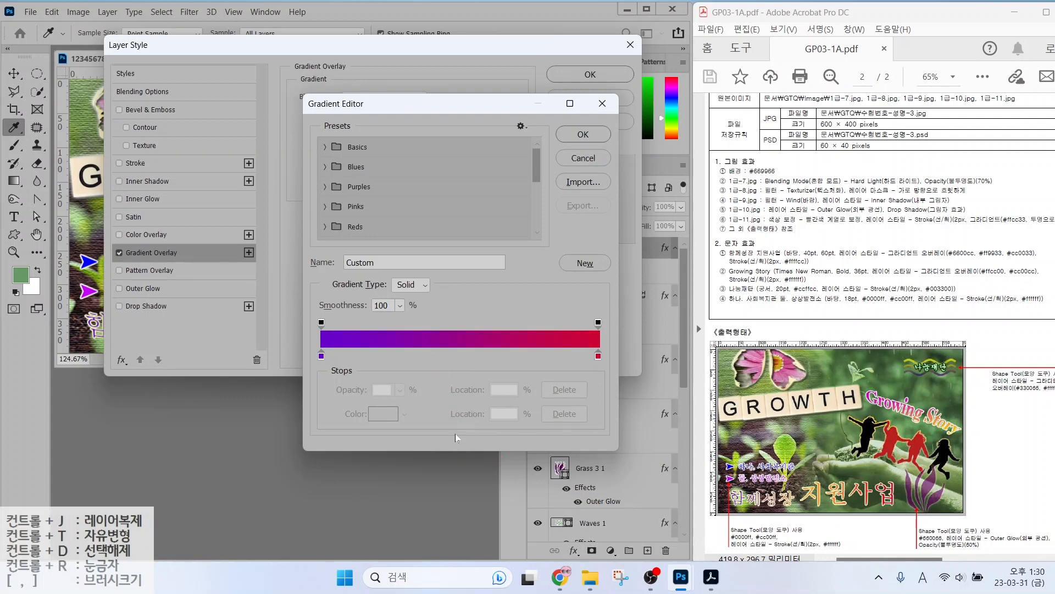
{"action": "double_click", "coordinate": [322, 356]}
{"action": "type", "text": "ffcc00"}
{"action": "key", "text": "Return"}
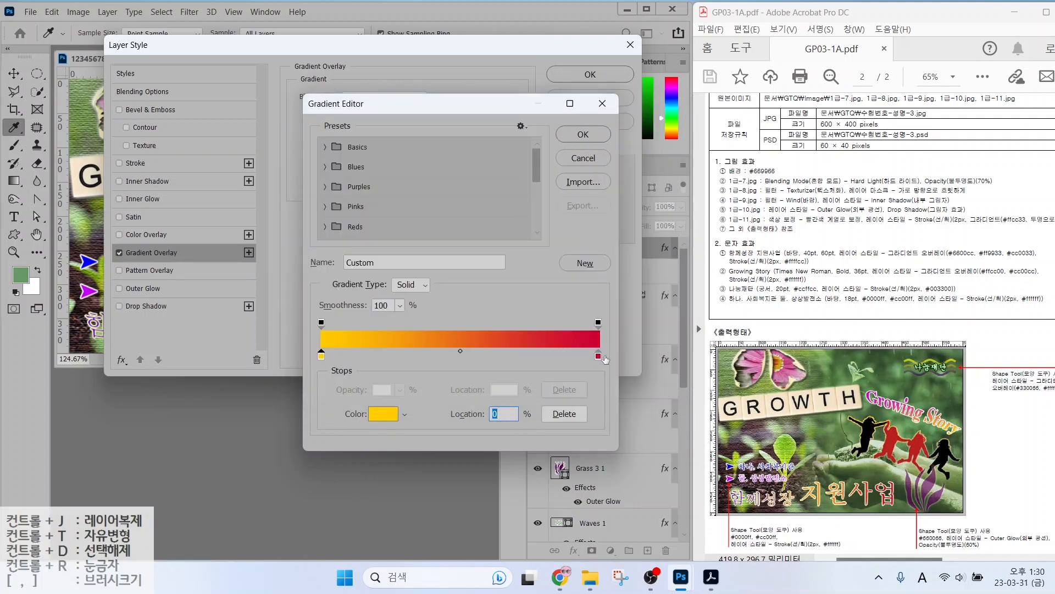
{"action": "double_click", "coordinate": [599, 357]}
{"action": "type", "text": "cc00cc"}
{"action": "key", "text": "Return"}
{"action": "key", "text": "Return"}
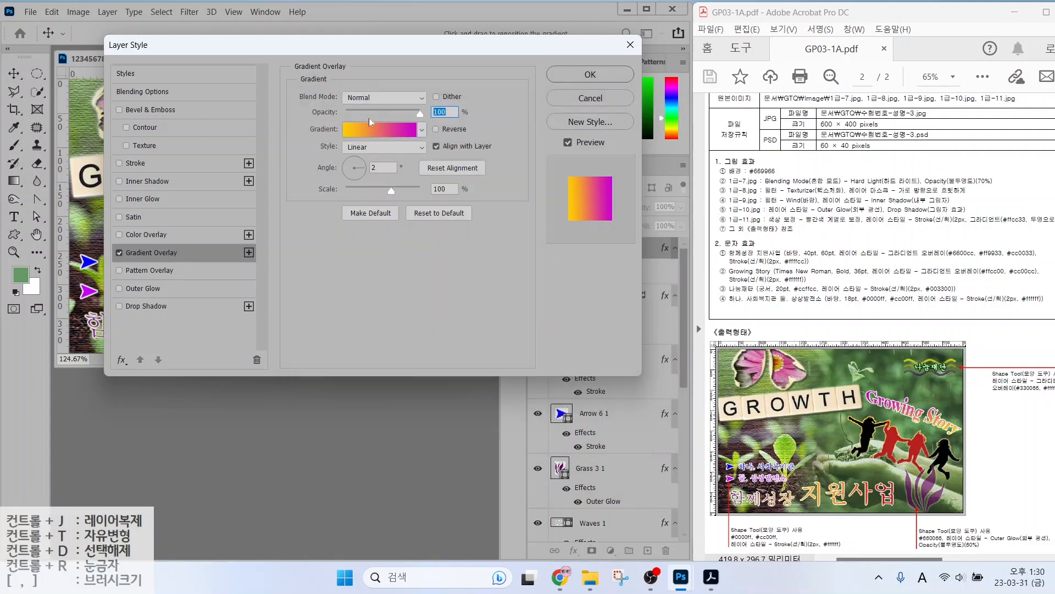
Add a white ffffff stroke to Growing Story and move it right of GROWTH.
{"action": "left_click", "coordinate": [138, 163]}
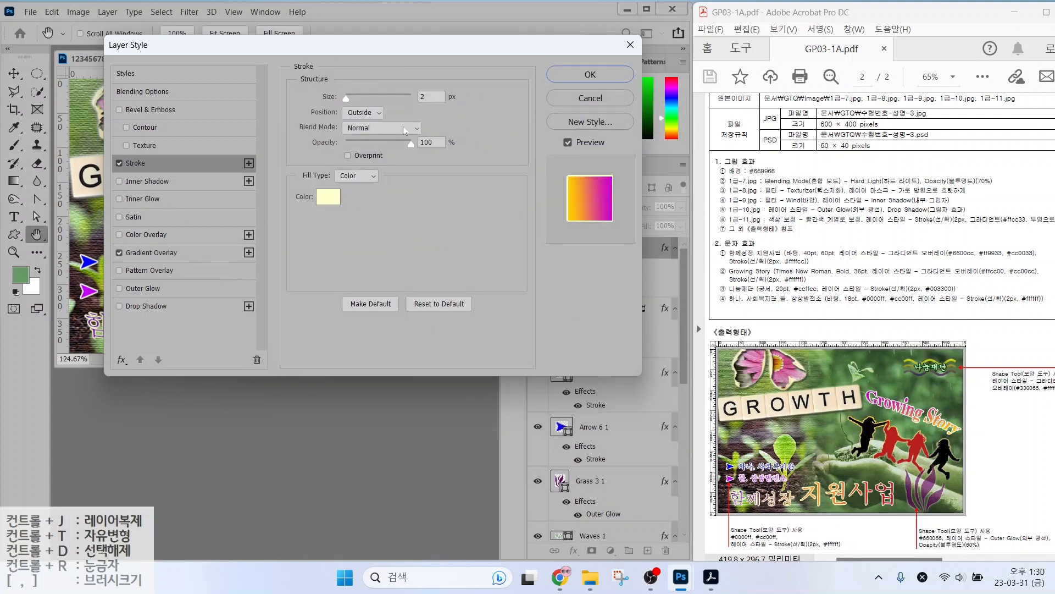
{"action": "left_click", "coordinate": [328, 196]}
{"action": "type", "text": "ffffff"}
{"action": "key", "text": "Return"}
{"action": "left_click", "coordinate": [605, 73]}
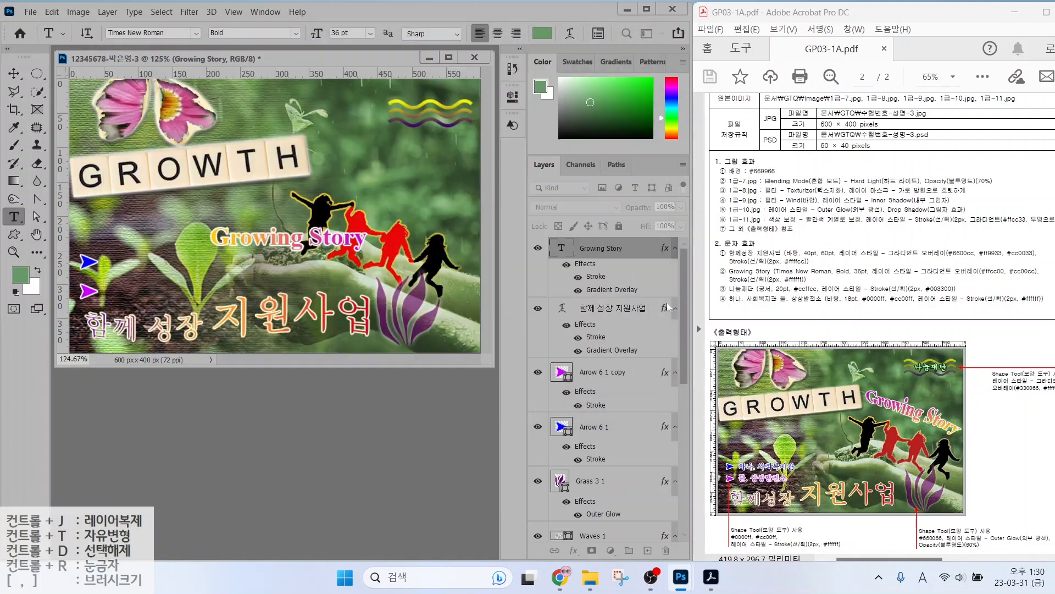
{"action": "left_click", "coordinate": [14, 74]}
{"action": "left_click_drag", "start_coordinate": [277, 241], "coordinate": [381, 172]}
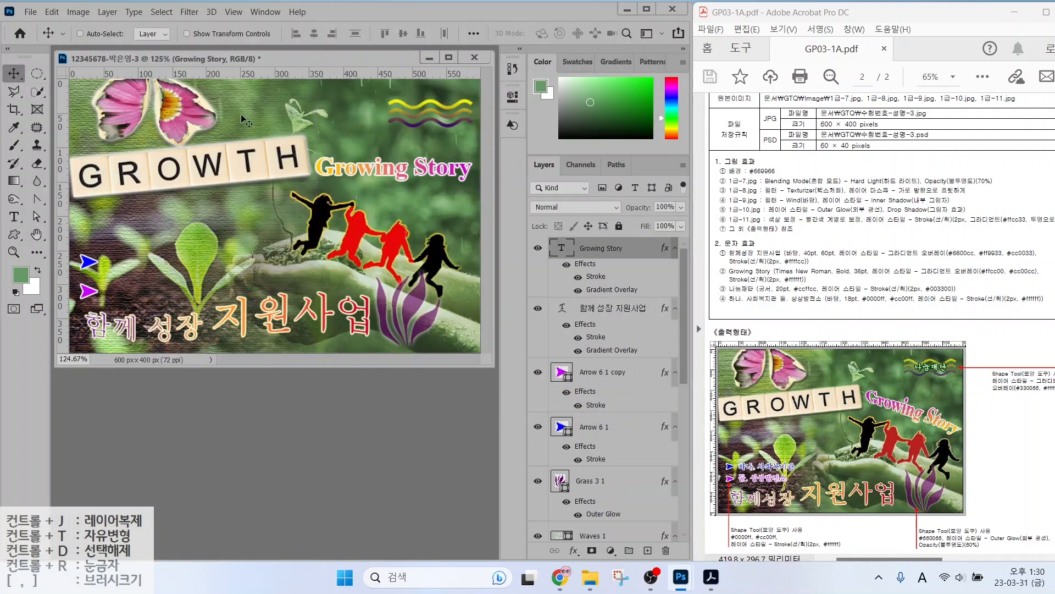
Warp Growing Story with Shell Upper at bend +29 and nudge it up-left.
{"action": "key", "text": "t"}
{"action": "left_click", "coordinate": [572, 33]}
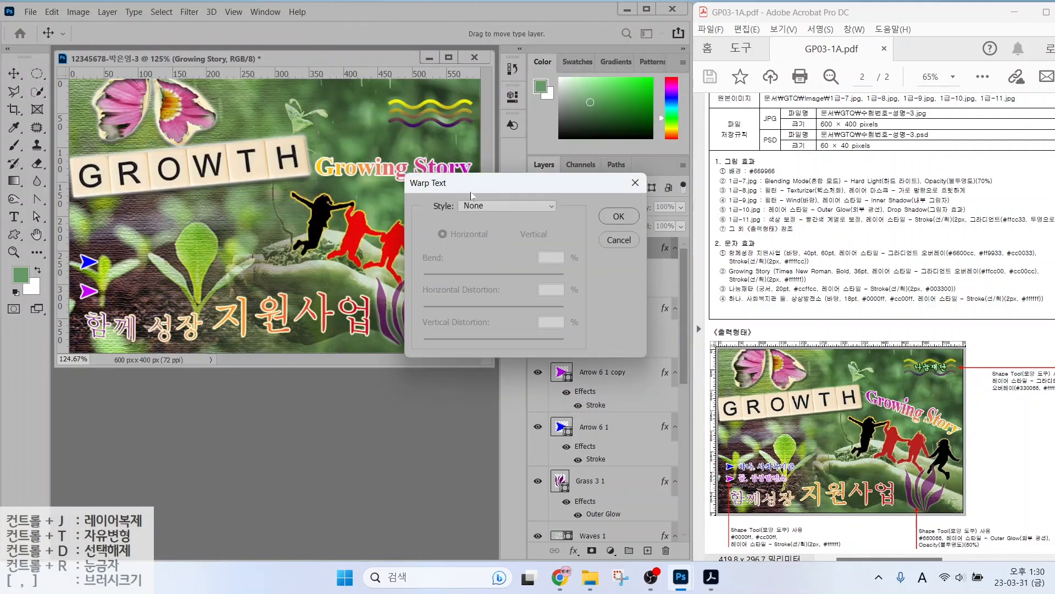
{"action": "left_click", "coordinate": [484, 205]}
{"action": "left_click", "coordinate": [499, 333]}
{"action": "left_click_drag", "start_coordinate": [529, 275], "coordinate": [514, 275]}
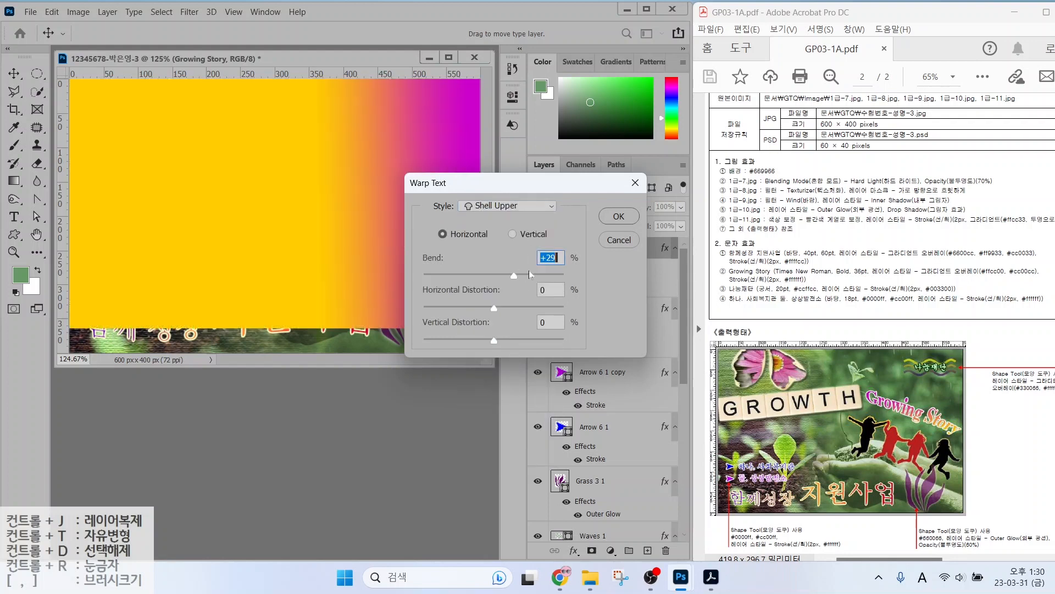
{"action": "key", "text": "Return"}
{"action": "left_click", "coordinate": [14, 73]}
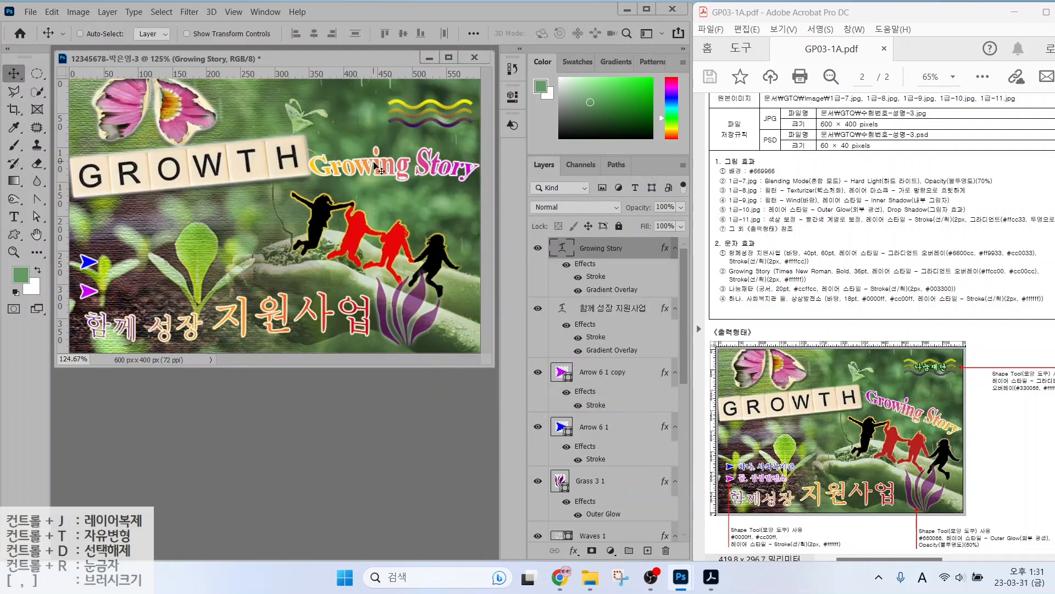
{"action": "left_click_drag", "start_coordinate": [374, 163], "coordinate": [368, 153]}
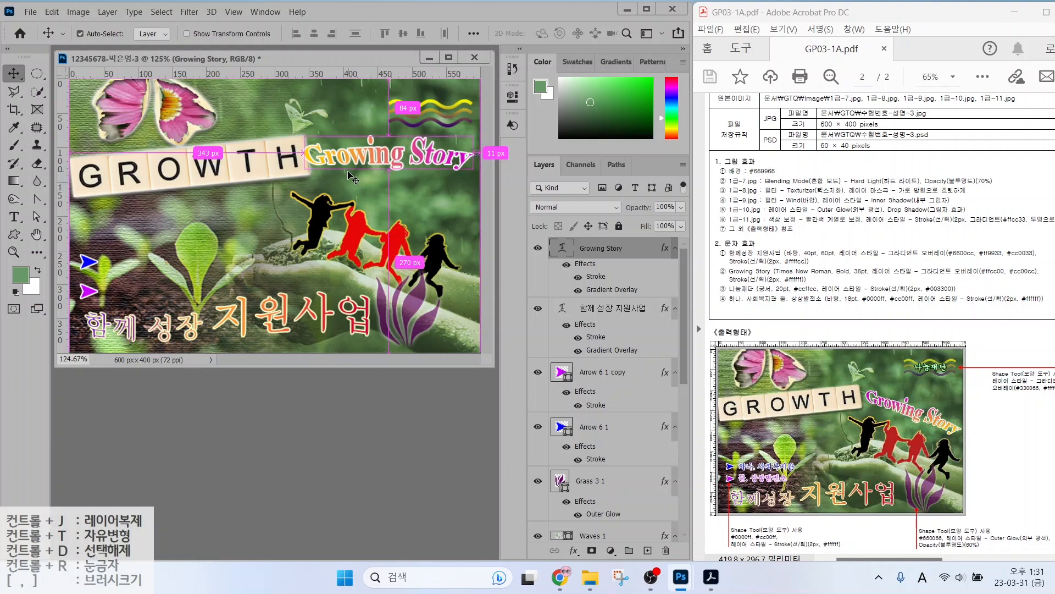
Rotate Growing Story about 22° clockwise, reposition it, and set its gradient angle to 112°.
{"action": "key", "text": "ctrl+t"}
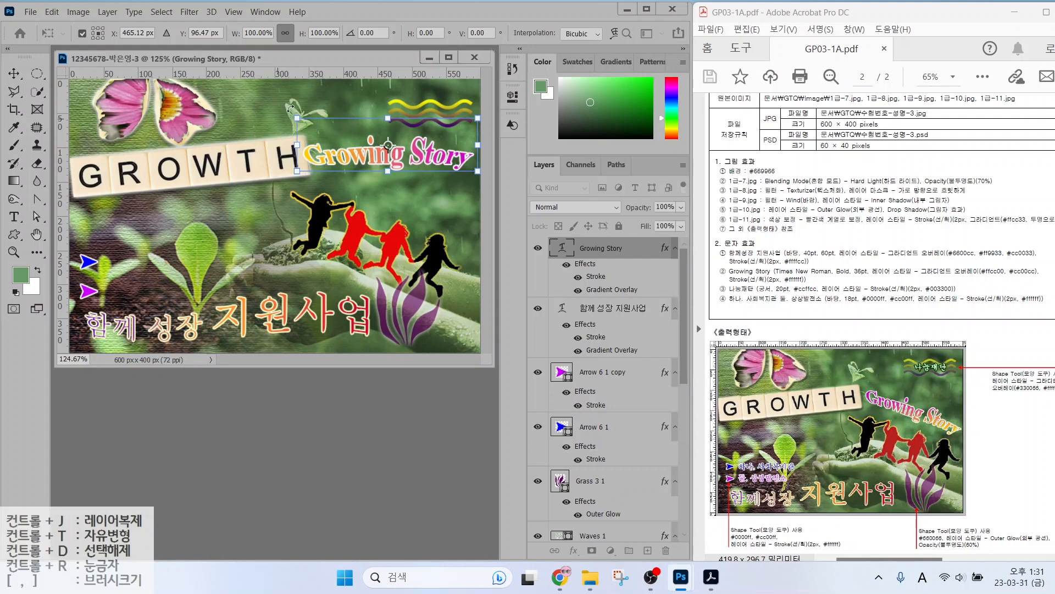
{"action": "left_click_drag", "start_coordinate": [340, 103], "coordinate": [360, 90]}
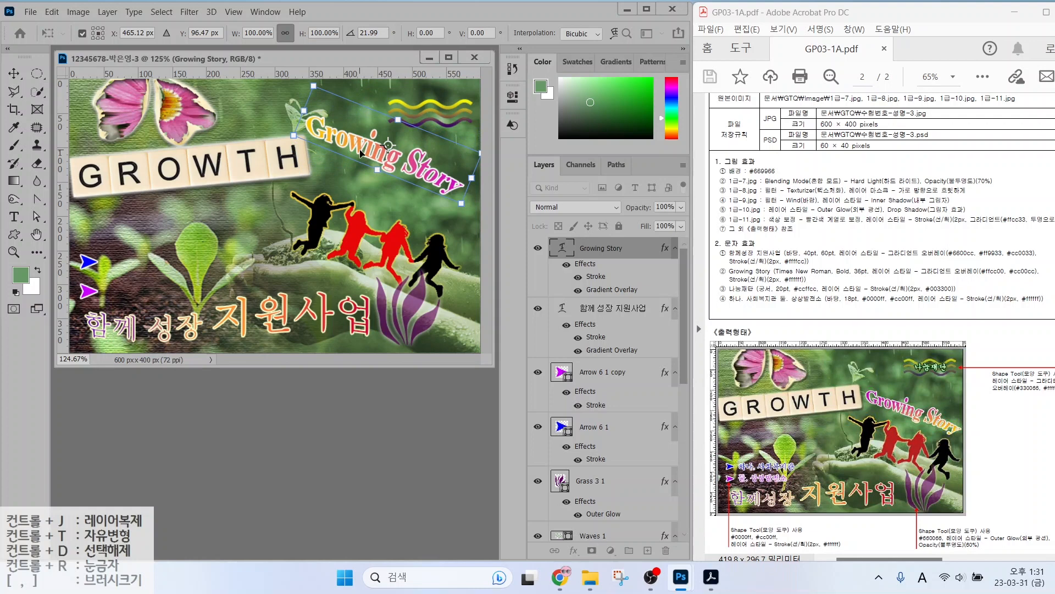
{"action": "left_click_drag", "start_coordinate": [360, 149], "coordinate": [374, 179]}
{"action": "key", "text": "Return"}
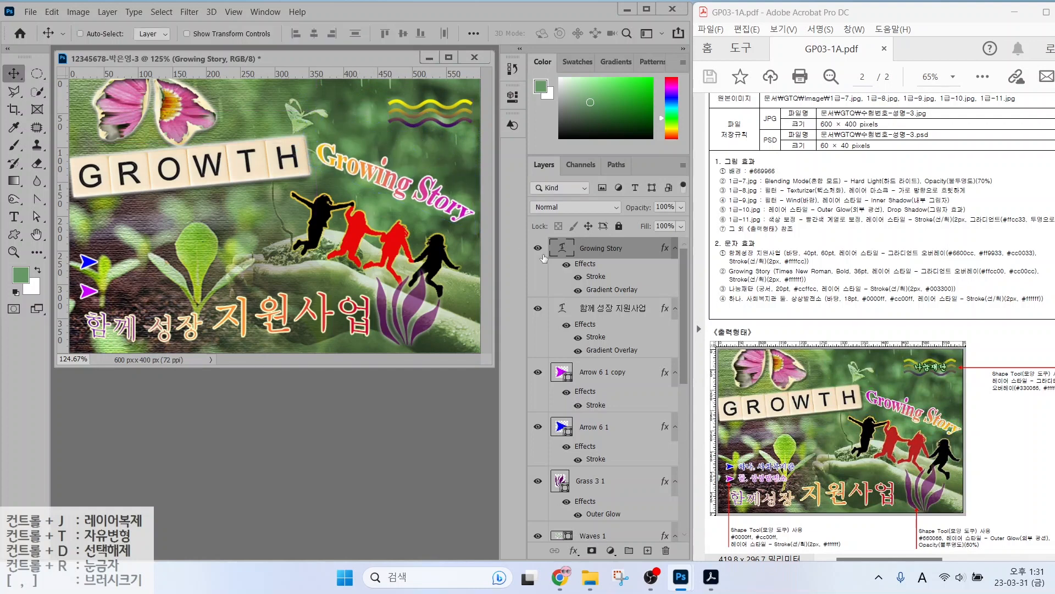
{"action": "double_click", "coordinate": [595, 291]}
{"action": "left_click_drag", "start_coordinate": [351, 166], "coordinate": [354, 157]}
Confirm the gradient angle, then type the Korean text 나눔재단 on the poster.
{"action": "left_click", "coordinate": [586, 77]}
{"action": "left_click", "coordinate": [14, 217]}
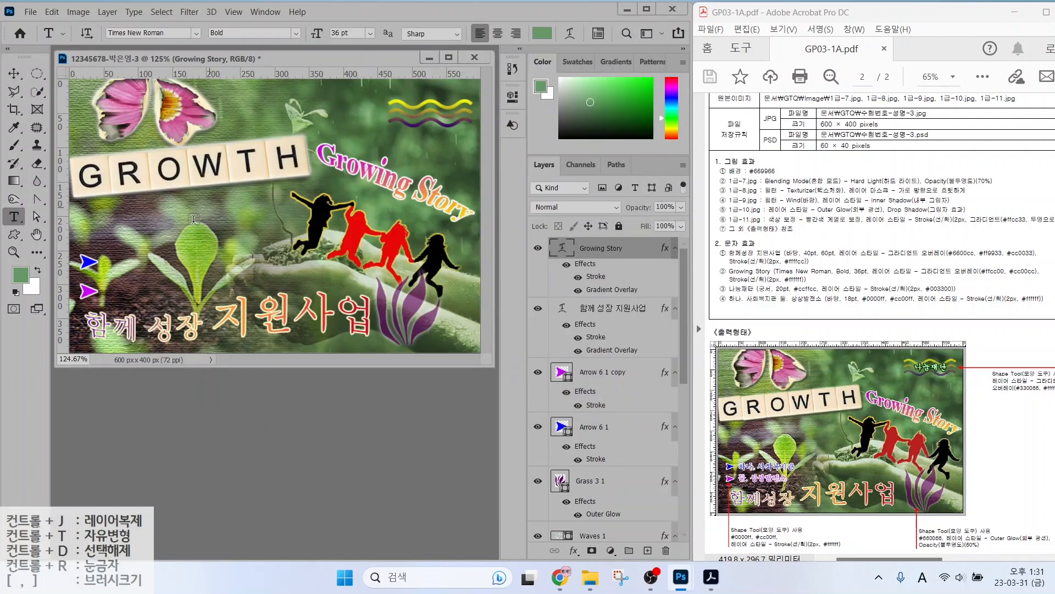
{"action": "left_click", "coordinate": [194, 219]}
{"action": "key", "text": "Hangul"}
{"action": "type", "text": "나눔재단"}
{"action": "key", "text": "BackSpace"}
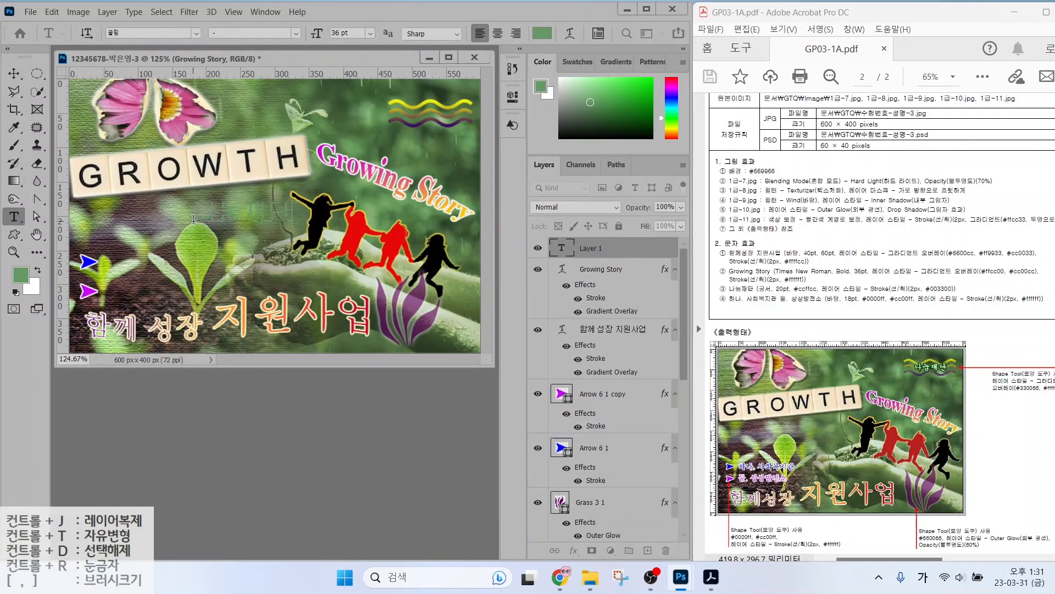
{"action": "key", "text": "ctrl+Return"}
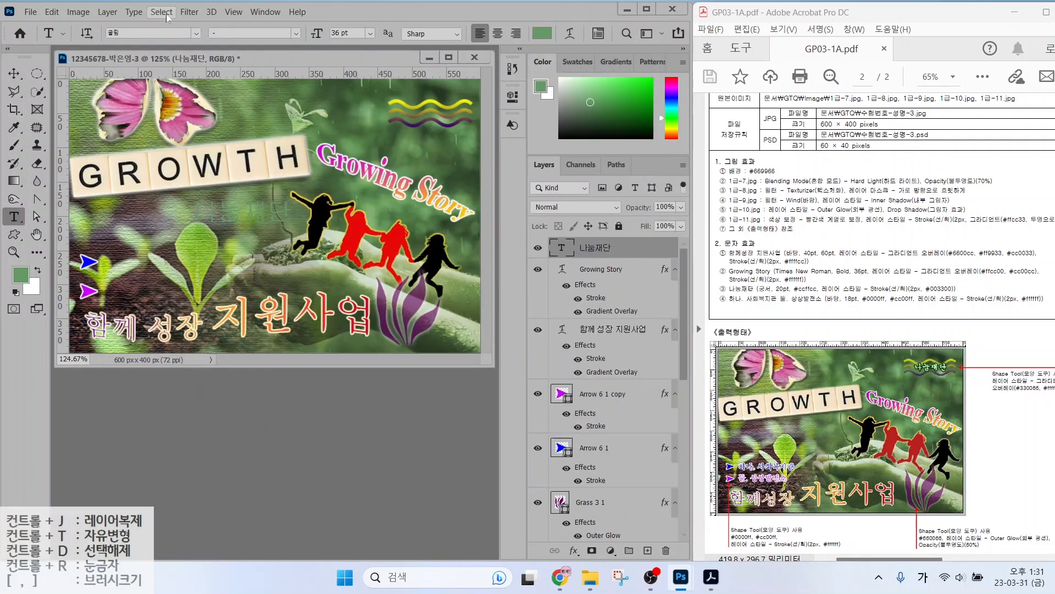
Set the 나눔재단 text to the 궁서 font in light green #ccffcc.
{"action": "left_click", "coordinate": [197, 34]}
{"action": "left_click", "coordinate": [158, 114]}
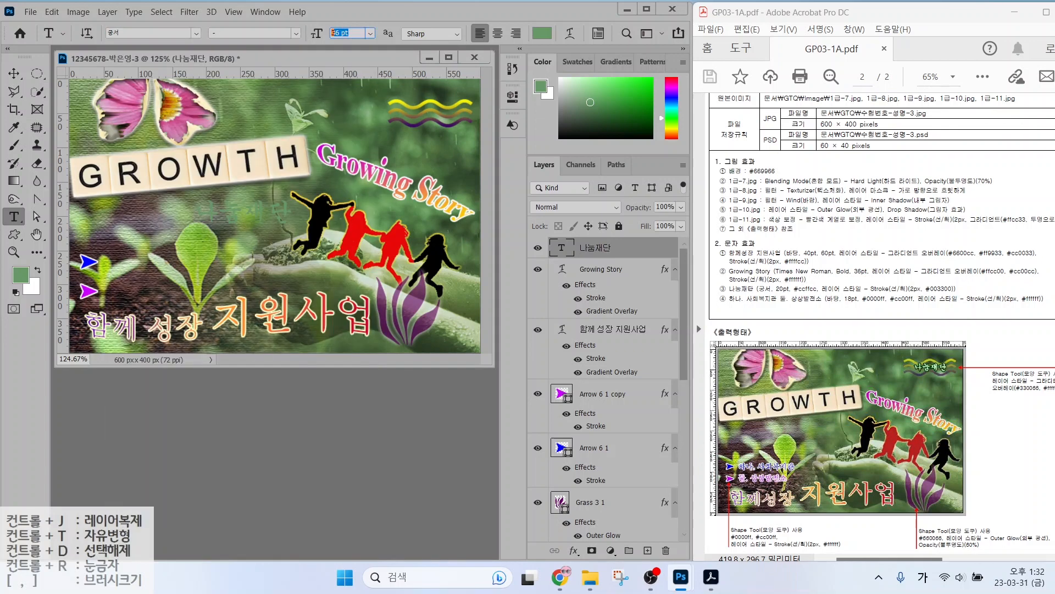
{"action": "left_click", "coordinate": [542, 34]}
{"action": "type", "text": "cc"}
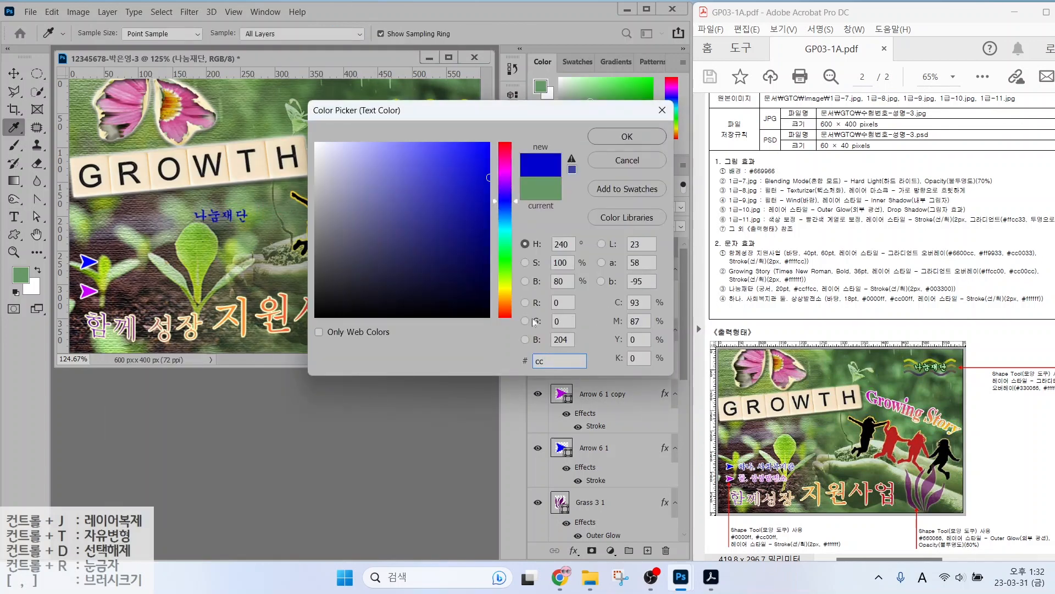
{"action": "type", "text": "ffcc"}
{"action": "key", "text": "Return"}
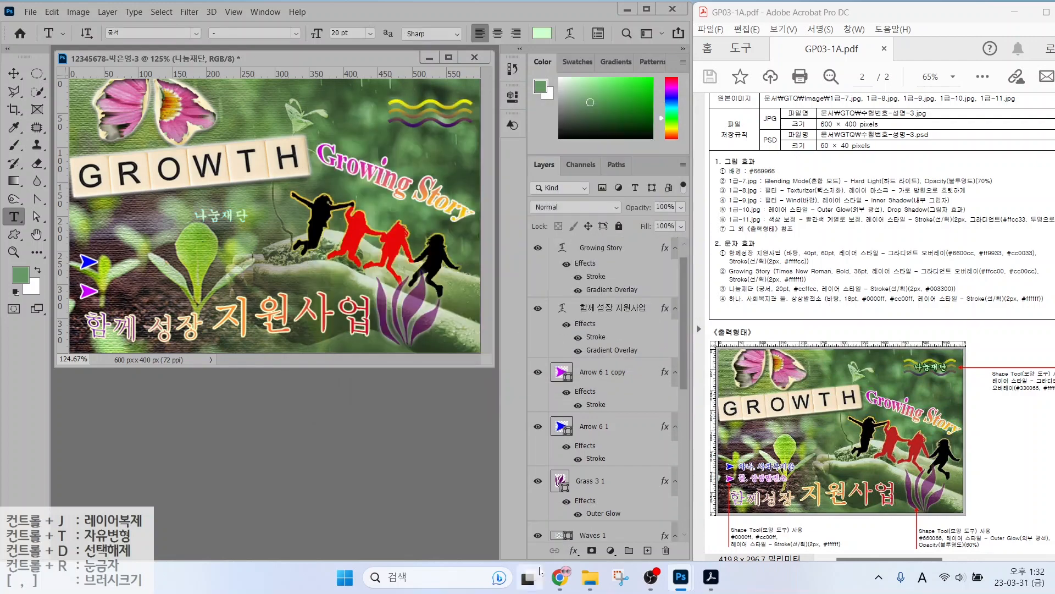
Add a 2 px dark green #003300 stroke layer style to 나눔재단.
{"action": "left_click", "coordinate": [574, 550]}
{"action": "left_click", "coordinate": [592, 448]}
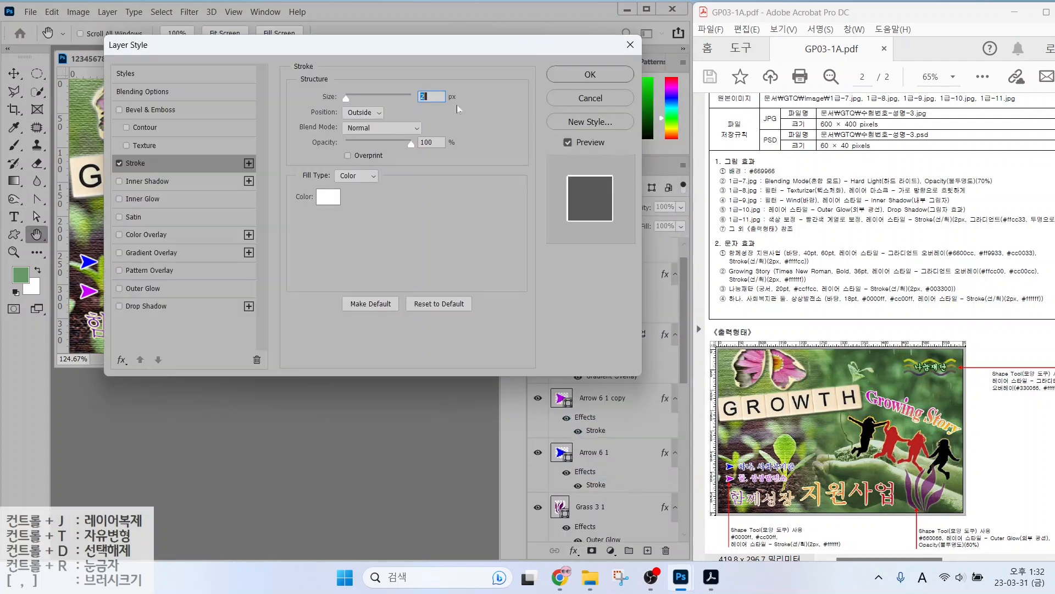
{"action": "left_click", "coordinate": [328, 196]}
{"action": "type", "text": "003300"}
{"action": "key", "text": "Return"}
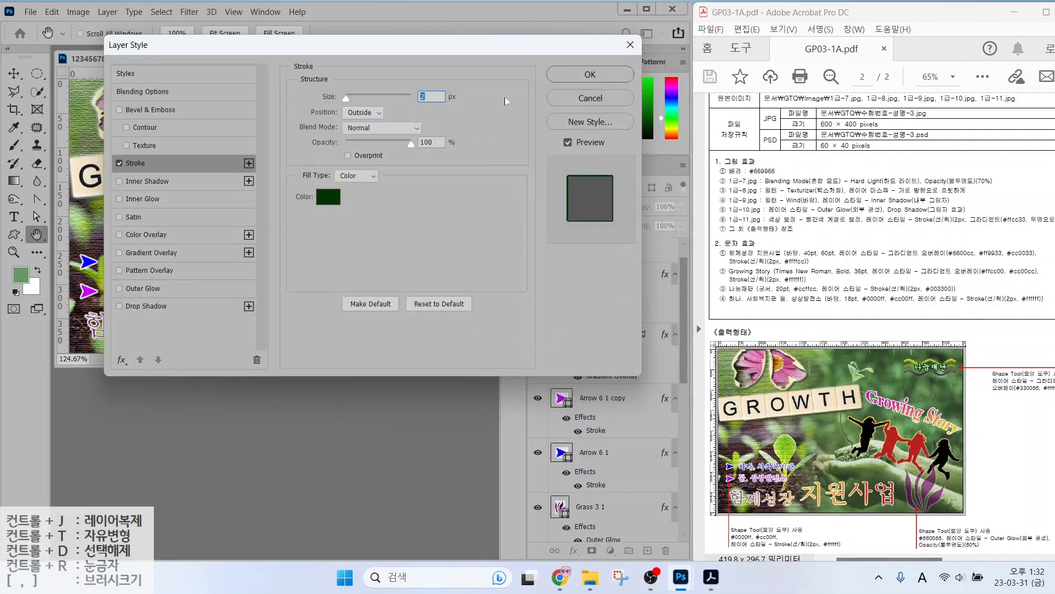
{"action": "key", "text": "Return"}
Move 나눔재단 to the poster's top right and begin a new text block.
{"action": "key", "text": "v"}
{"action": "left_click_drag", "start_coordinate": [220, 216], "coordinate": [427, 114]}
{"action": "left_click", "coordinate": [15, 216]}
{"action": "left_click", "coordinate": [170, 219]}
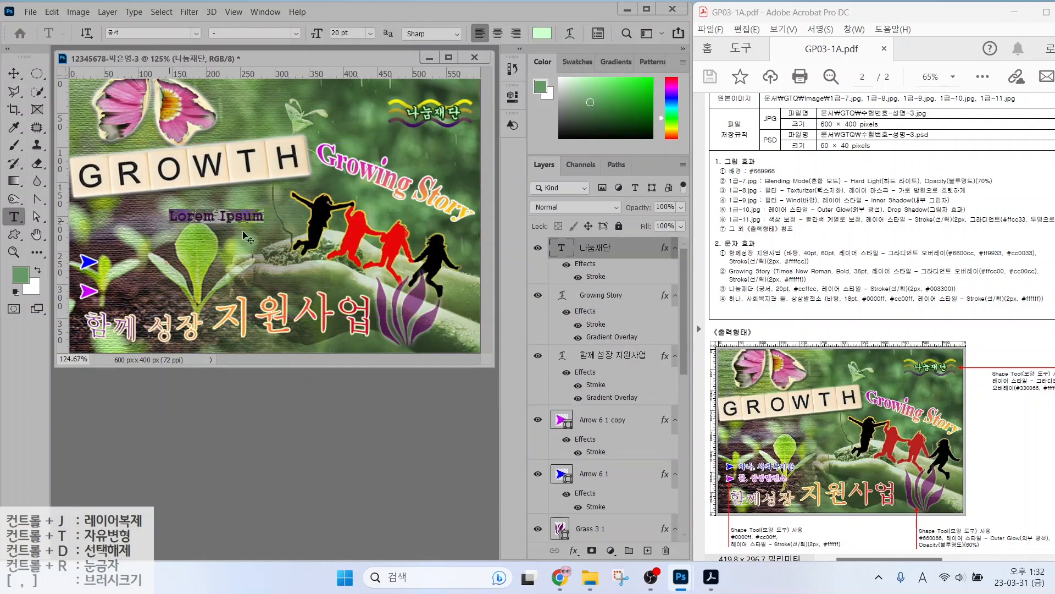
Type the two-line text 하나. 사회복지관 / 둘. 상상발전소.
{"action": "type", "text": "하나."}
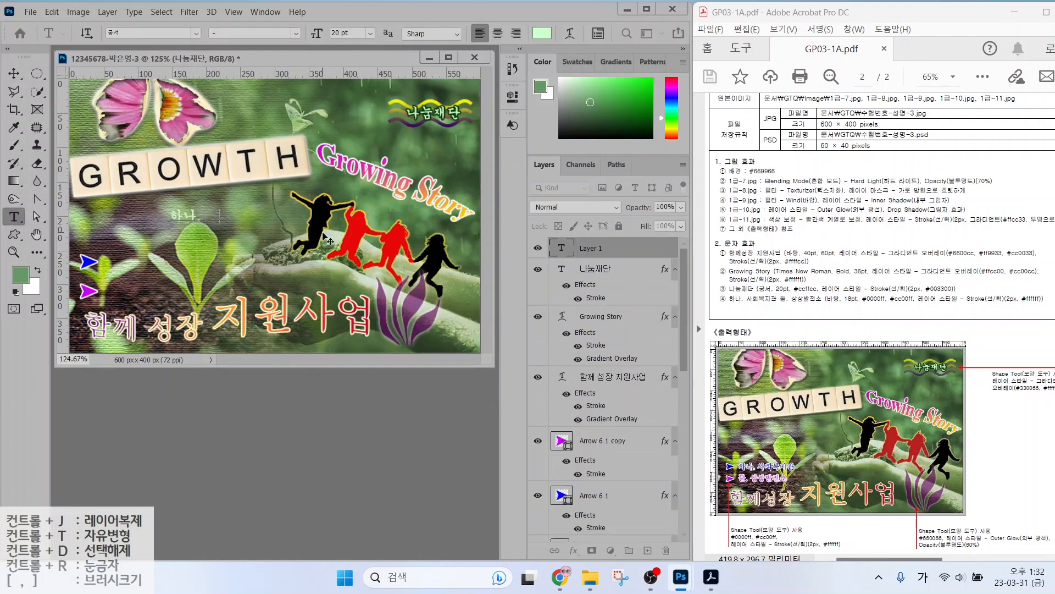
{"action": "type", "text": " 사회복지관"}
{"action": "key", "text": "Return"}
{"action": "type", "text": "등"}
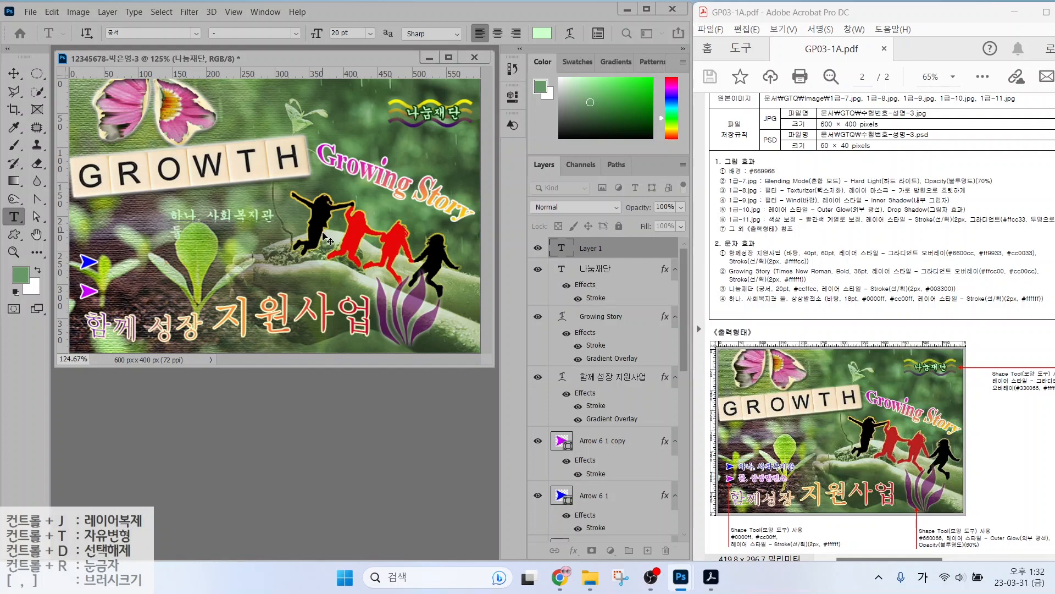
{"action": "type", "text": ". 상상발전소"}
{"action": "key", "text": "ctrl+Return"}
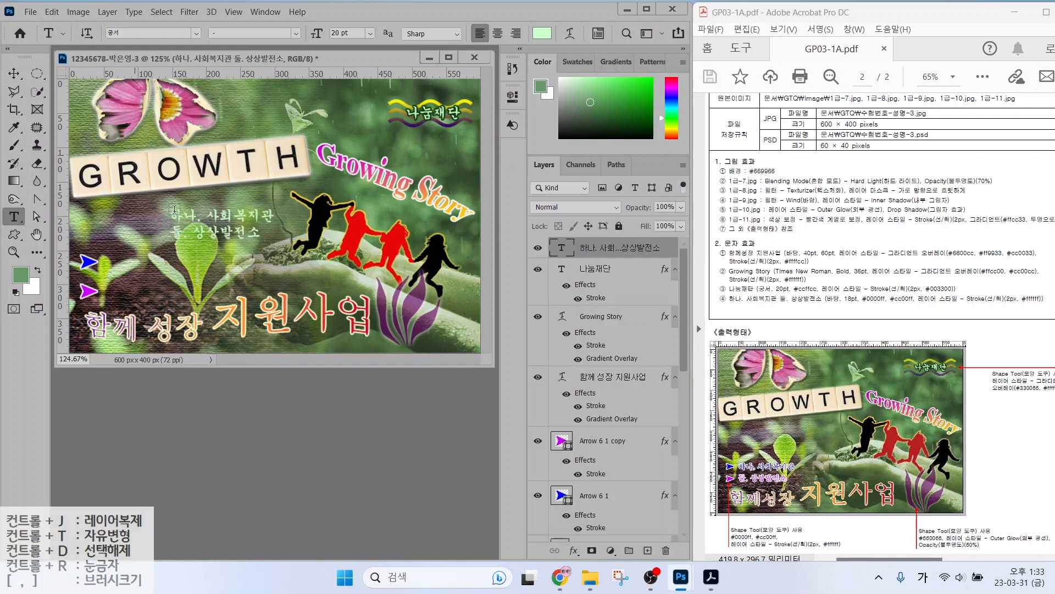
Set the two-line text to the 바탕 font at 18 pt.
{"action": "left_click", "coordinate": [196, 34]}
{"action": "left_click", "coordinate": [180, 114]}
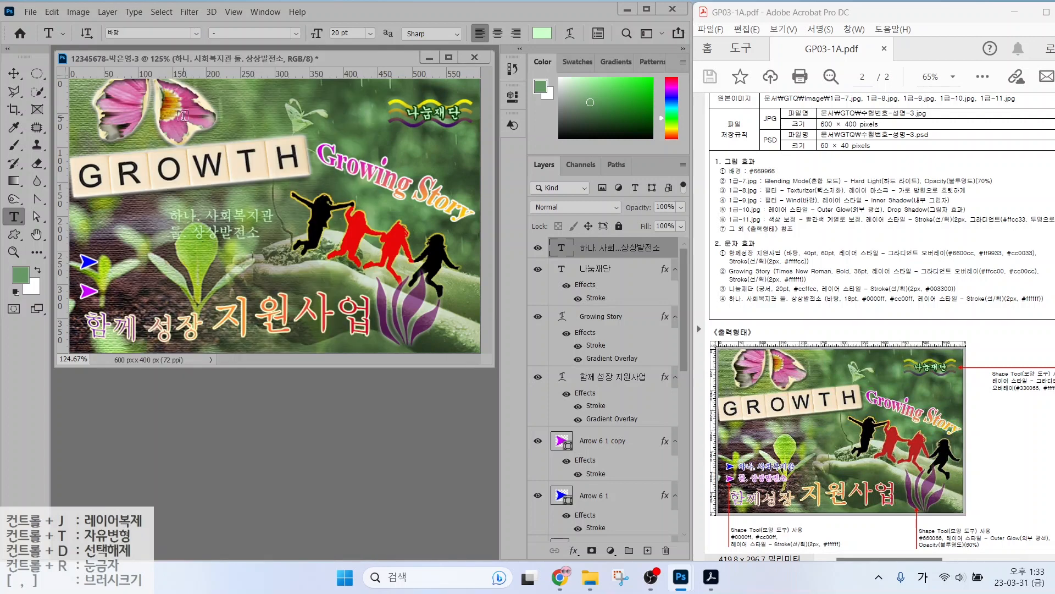
{"action": "double_click", "coordinate": [340, 34]}
{"action": "type", "text": "18"}
{"action": "key", "text": "Return"}
Colour the text blue #0000ff, then change it to magenta #cc00ff.
{"action": "left_click", "coordinate": [542, 34]}
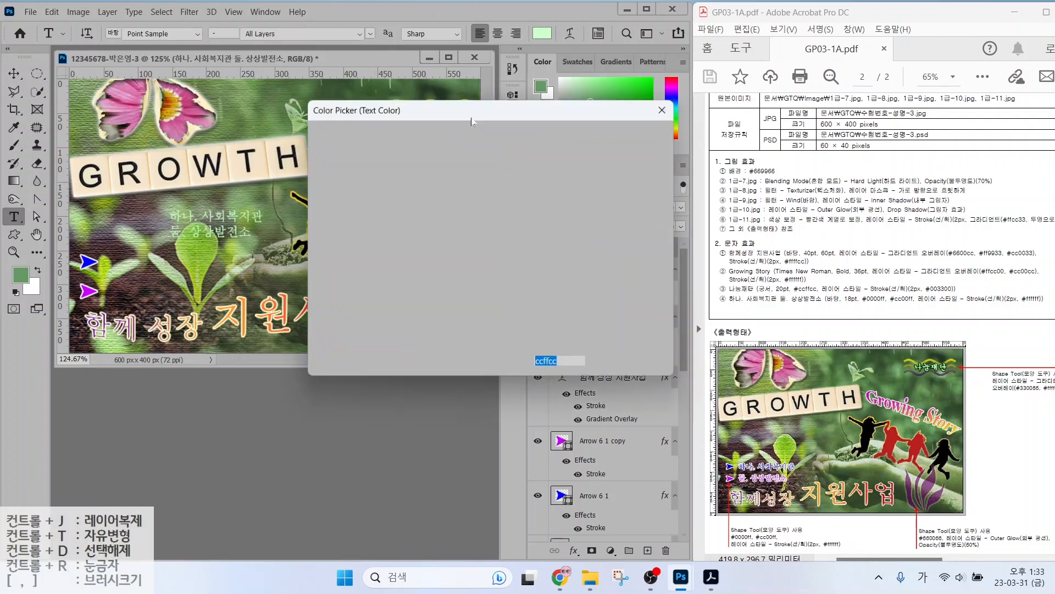
{"action": "type", "text": "0000ff"}
{"action": "key", "text": "Return"}
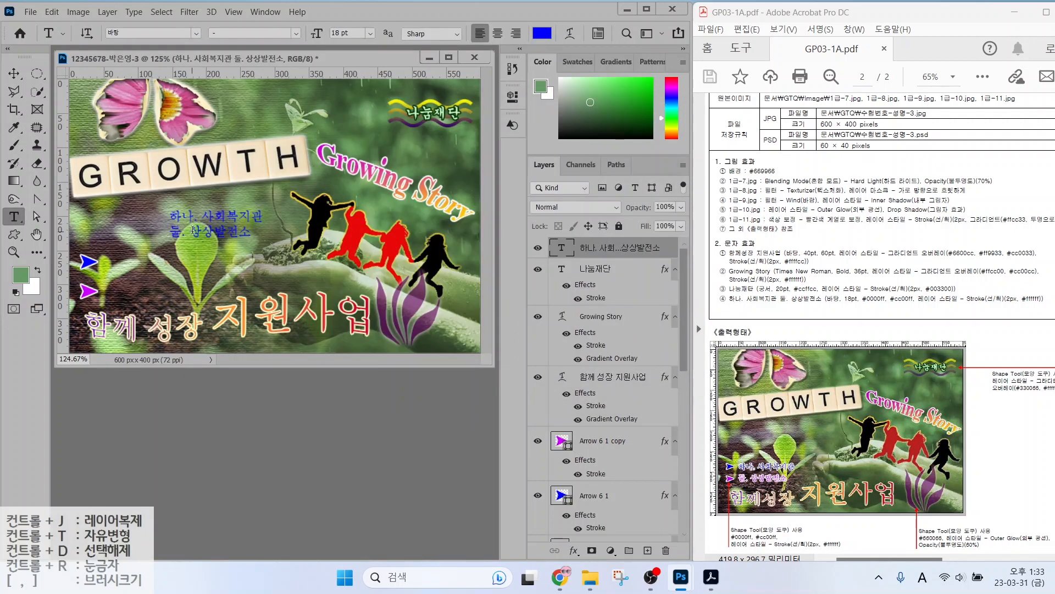
{"action": "left_click", "coordinate": [542, 33]}
{"action": "type", "text": "cc00ff"}
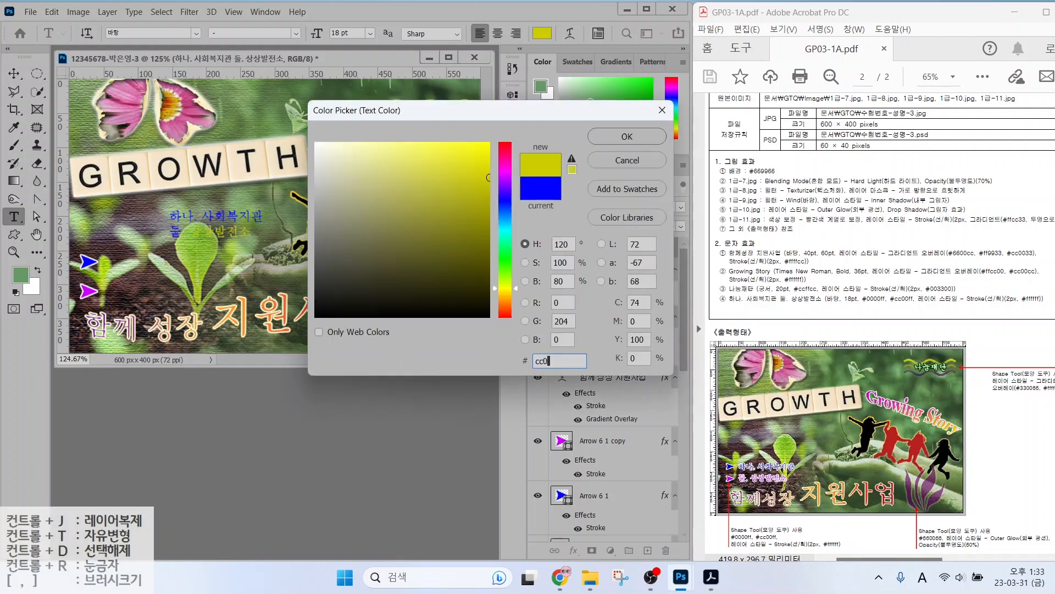
{"action": "key", "text": "Return"}
Move the two-line text beside the arrows and give it a stroke.
{"action": "left_click", "coordinate": [14, 73]}
{"action": "left_click_drag", "start_coordinate": [212, 230], "coordinate": [151, 283]}
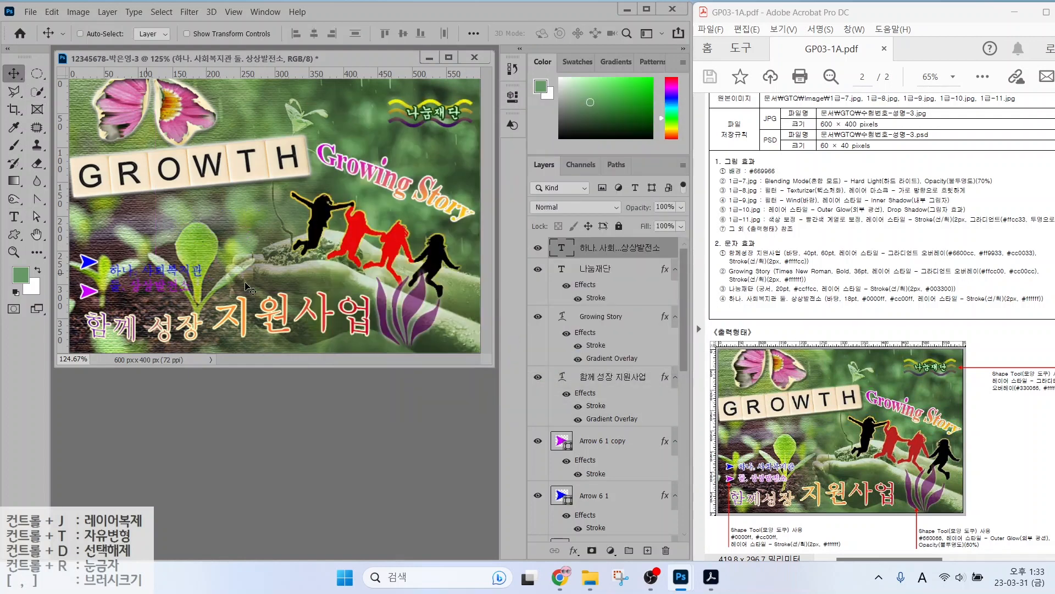
{"action": "left_click", "coordinate": [575, 550]}
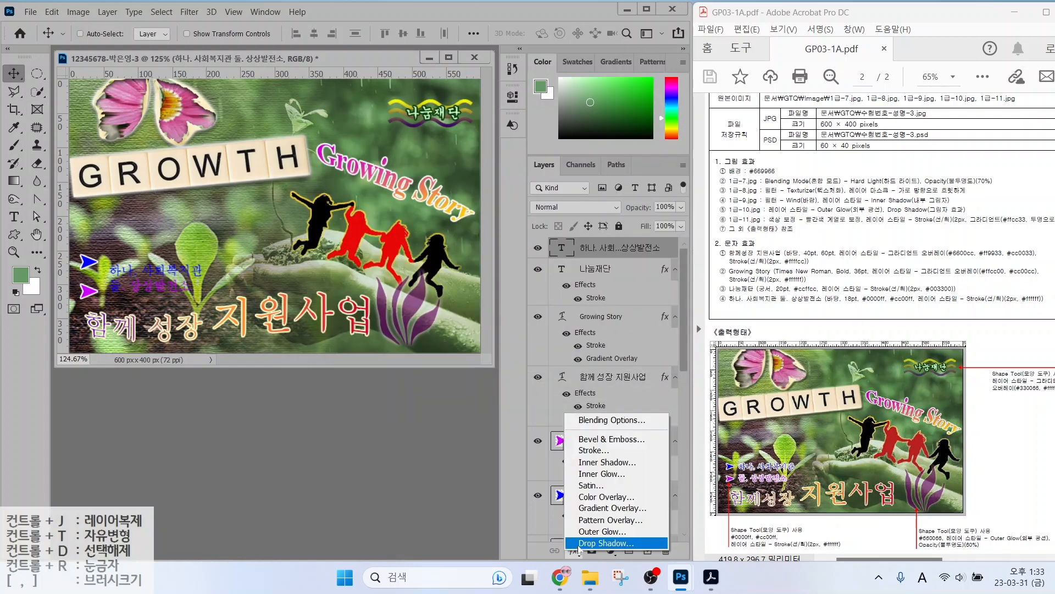
{"action": "left_click", "coordinate": [593, 451]}
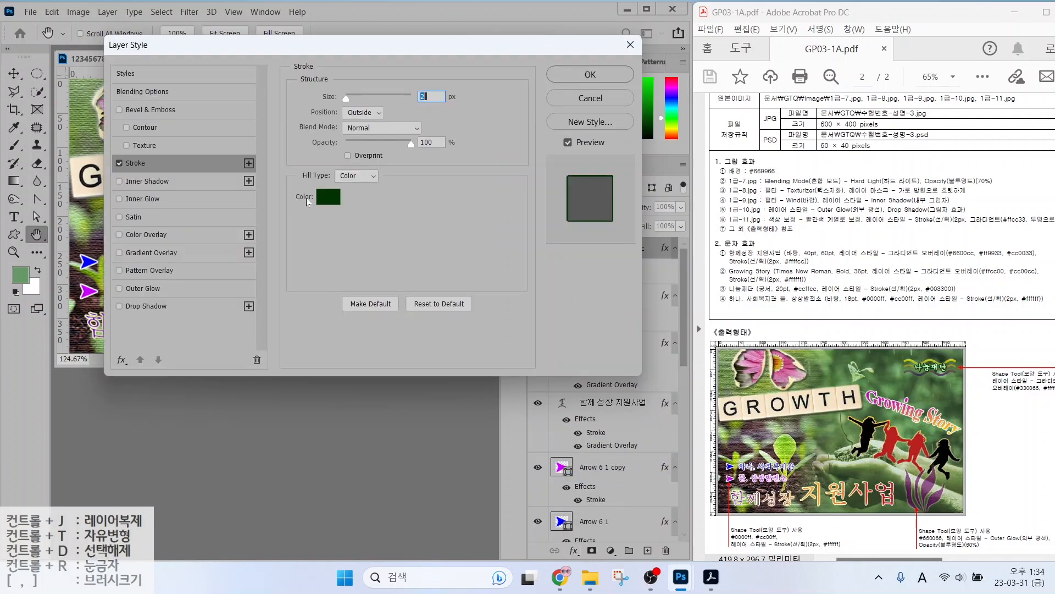
{"action": "left_click", "coordinate": [328, 196]}
{"action": "key", "text": "Return"}
{"action": "key", "text": "Return"}
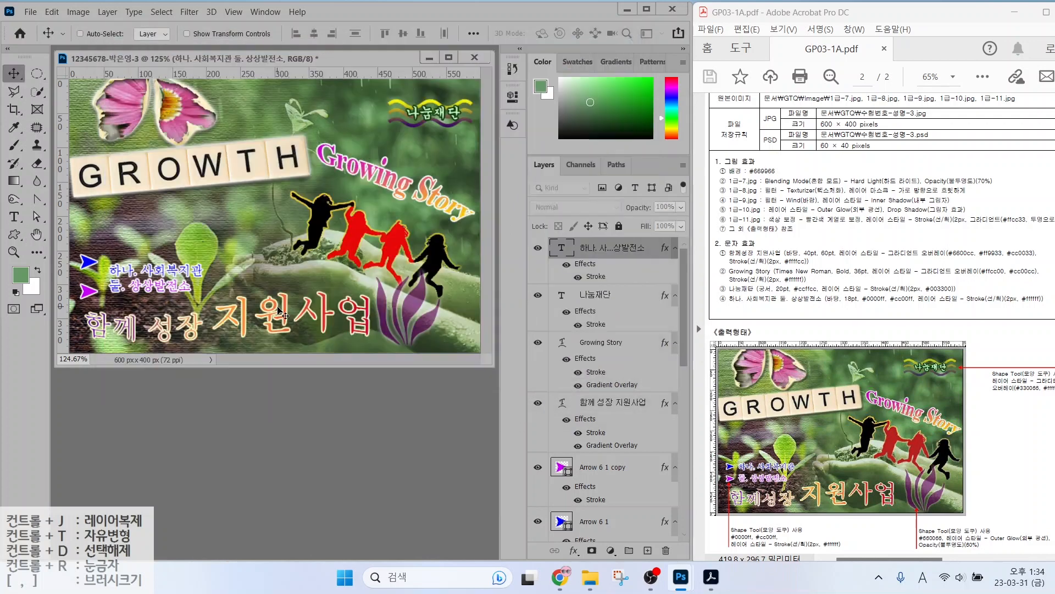
{"action": "left_click_drag", "start_coordinate": [141, 270], "coordinate": [211, 274]}
Recolour the second line magenta #cc00ff and commit the edit.
{"action": "double_click", "coordinate": [112, 276]}
{"action": "left_click", "coordinate": [542, 33]}
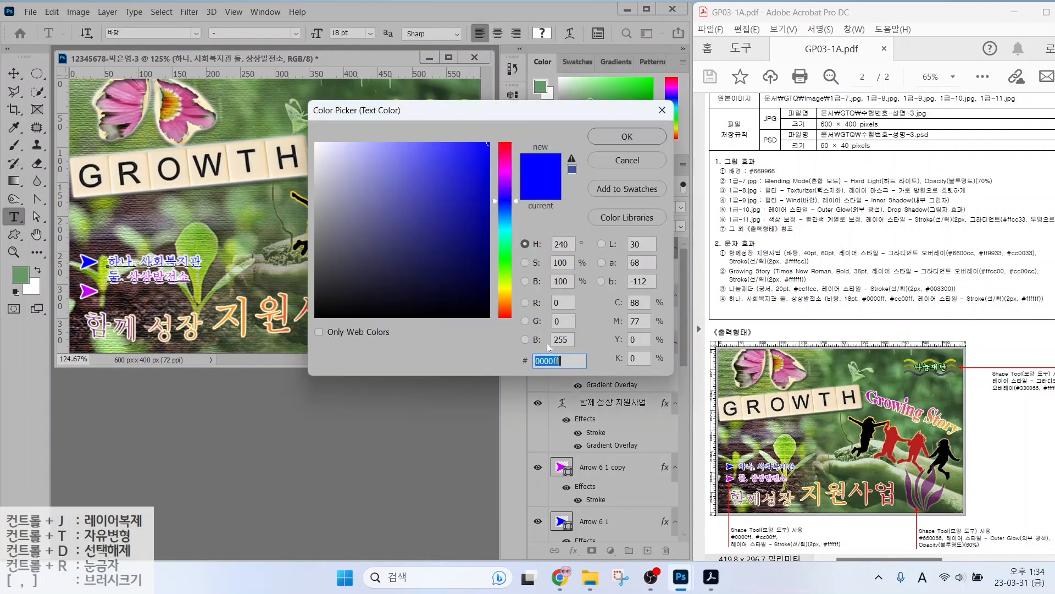
{"action": "type", "text": "cc00ff"}
{"action": "key", "text": "Return"}
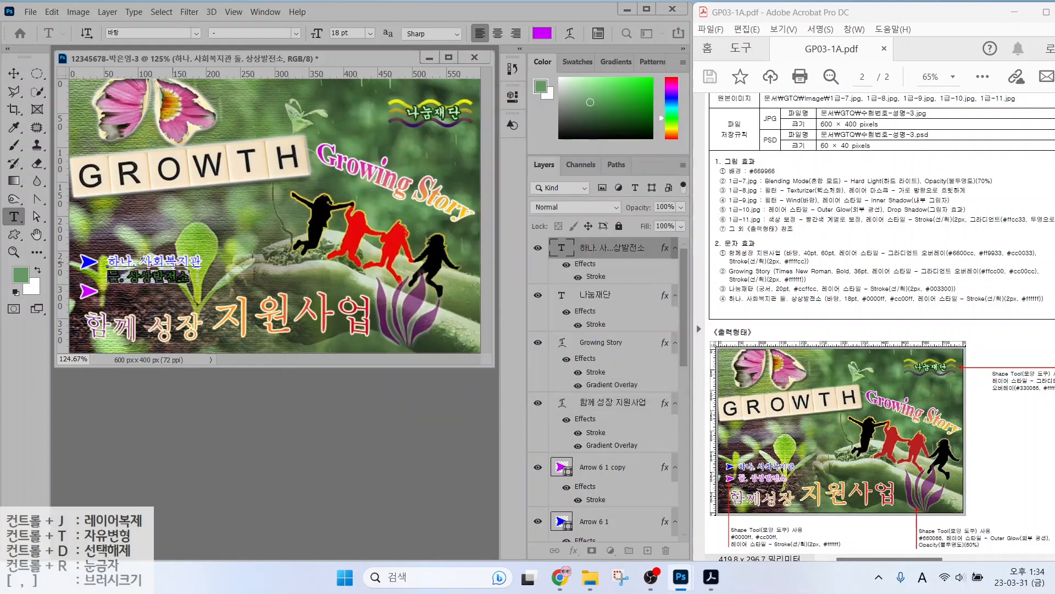
{"action": "key", "text": "ctrl+Return"}
{"action": "key", "text": "v"}
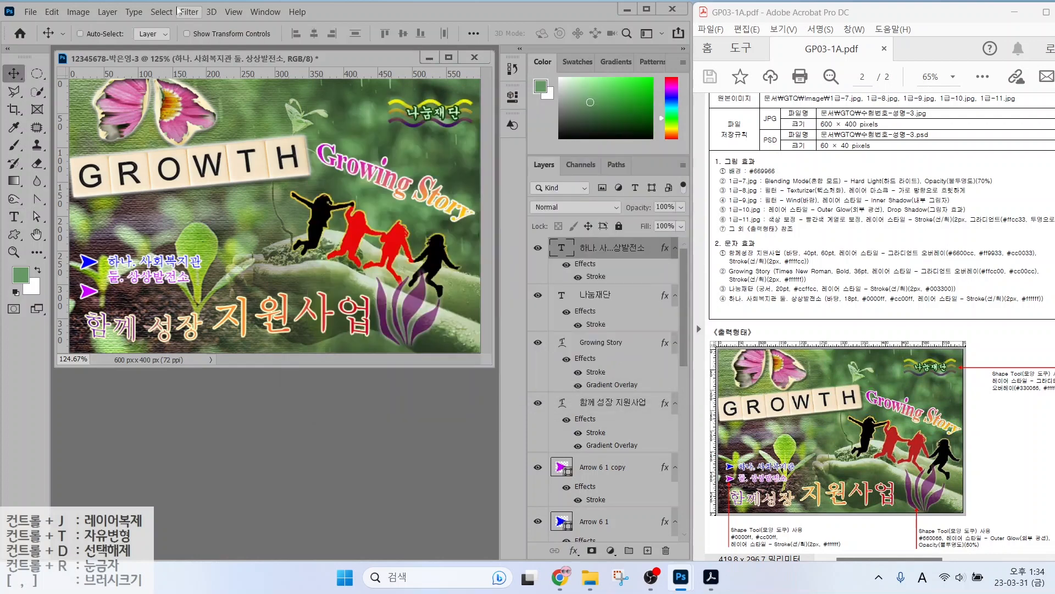
Check the two-line text's spec against the reference brief.
{"action": "left_click_drag", "start_coordinate": [738, 306], "coordinate": [849, 306]}
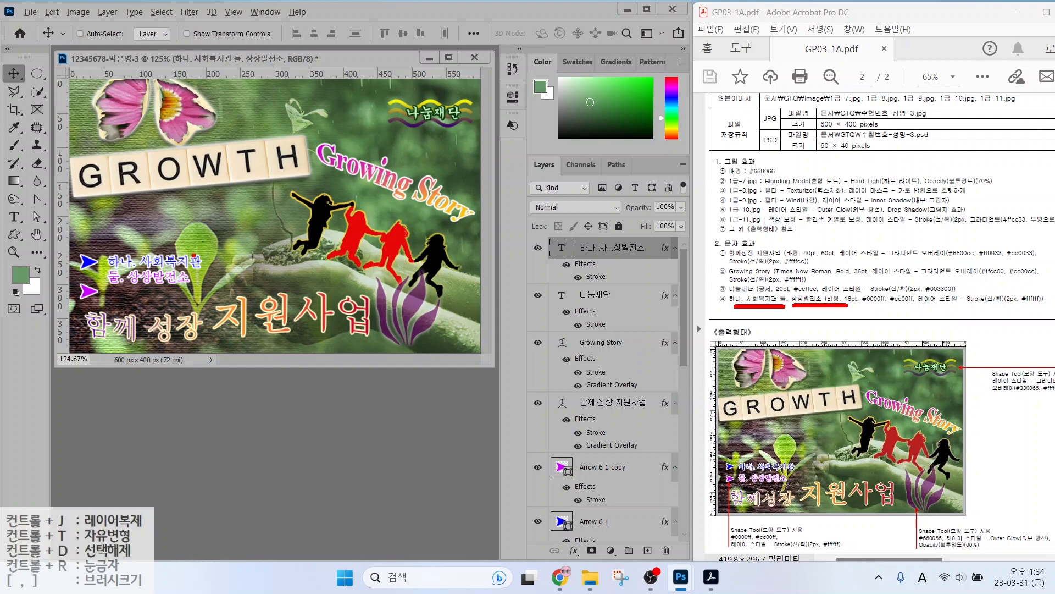
{"action": "key", "text": "Escape"}
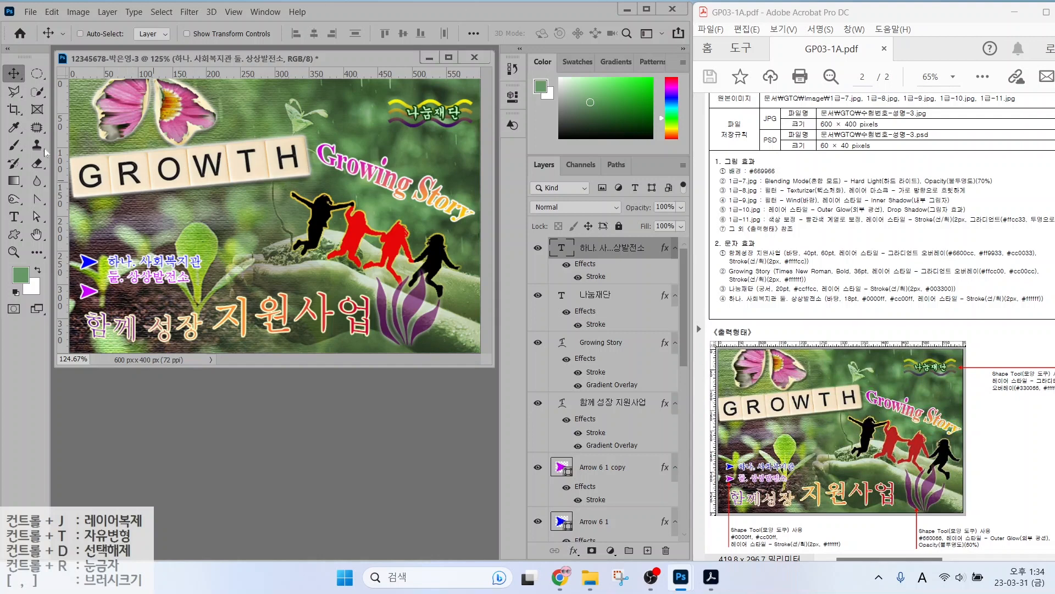
{"action": "left_click", "coordinate": [13, 216]}
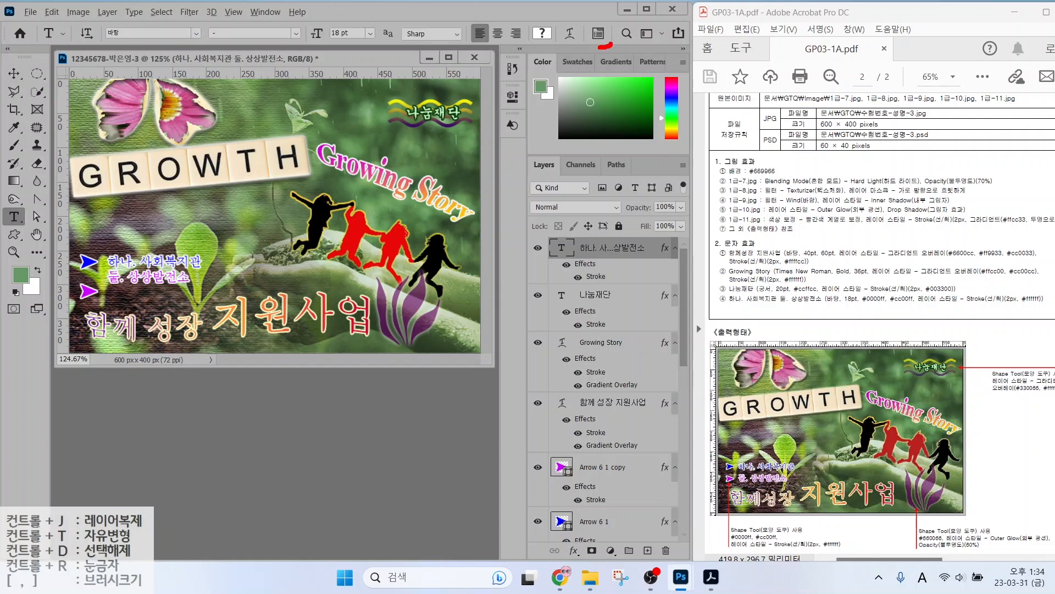
{"action": "mouse_move", "coordinate": [600, 47]}
{"action": "left_mouse_down"}
{"action": "mouse_move", "coordinate": [612, 15]}
{"action": "mouse_move", "coordinate": [606, 42]}
{"action": "mouse_move", "coordinate": [637, 81]}
{"action": "left_mouse_up"}
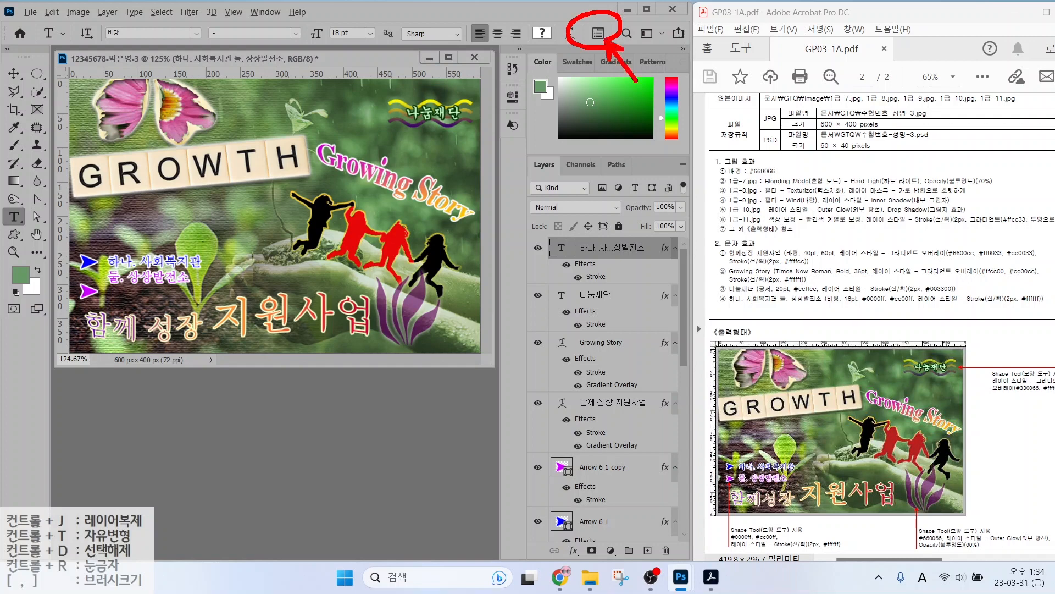
{"action": "key", "text": "Escape"}
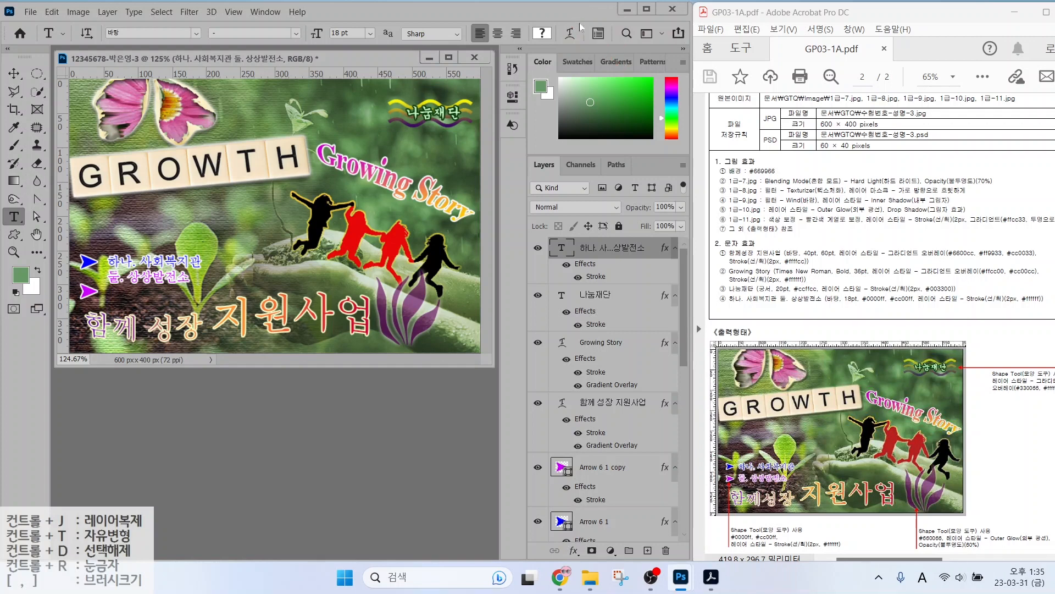
Set the two-line text's line spacing to 30 pt.
{"action": "left_click", "coordinate": [598, 34]}
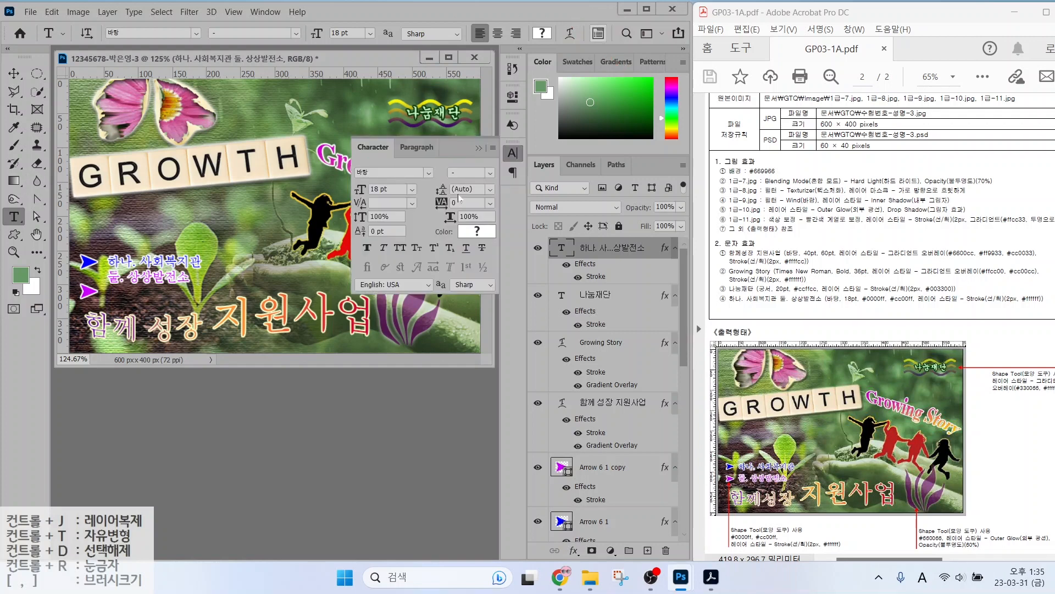
{"action": "left_click", "coordinate": [489, 190]}
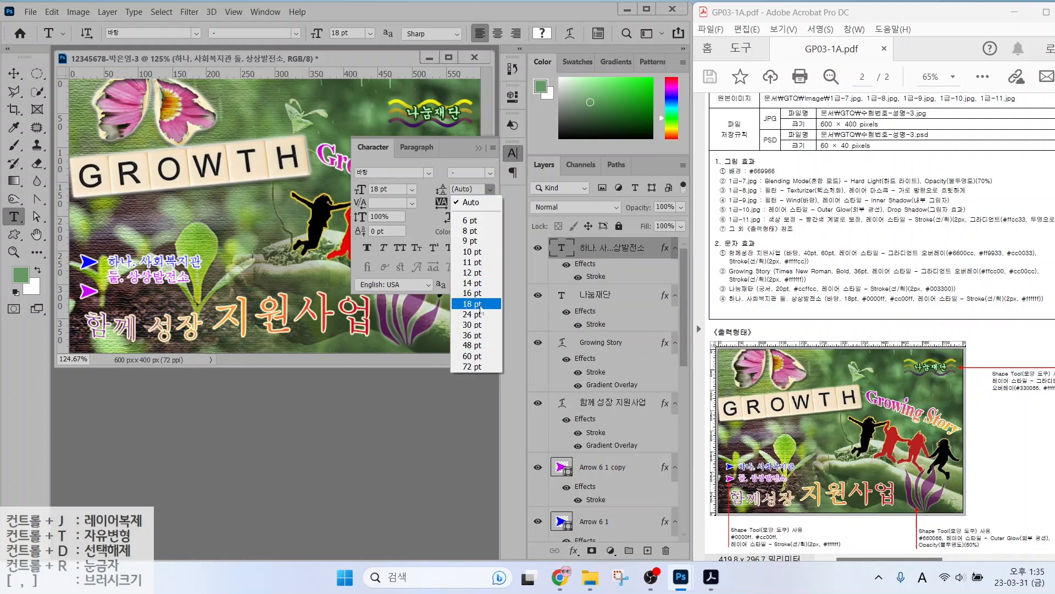
{"action": "left_click", "coordinate": [476, 314]}
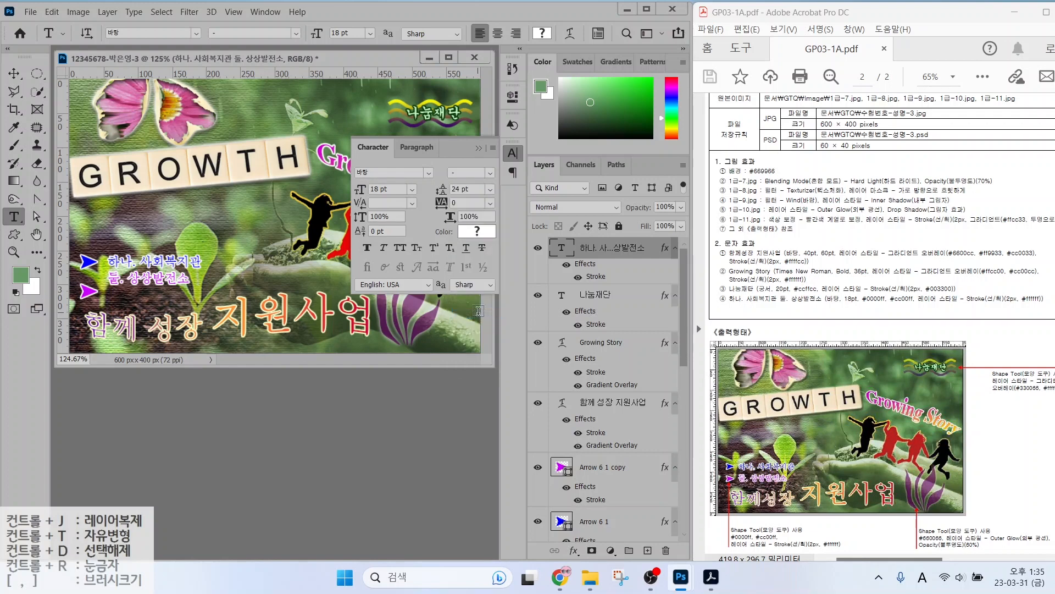
{"action": "left_click", "coordinate": [491, 191]}
{"action": "left_click", "coordinate": [475, 324]}
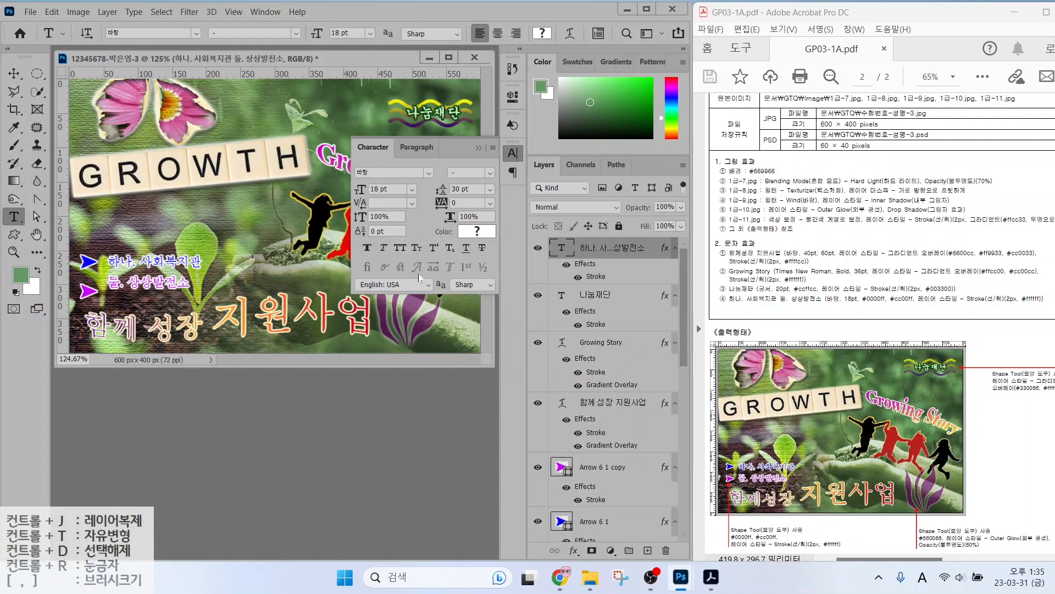
Nudge the purple Arrow 6 1 copy marker up beside the second caption.
{"action": "left_click", "coordinate": [562, 477]}
{"action": "left_click", "coordinate": [15, 75]}
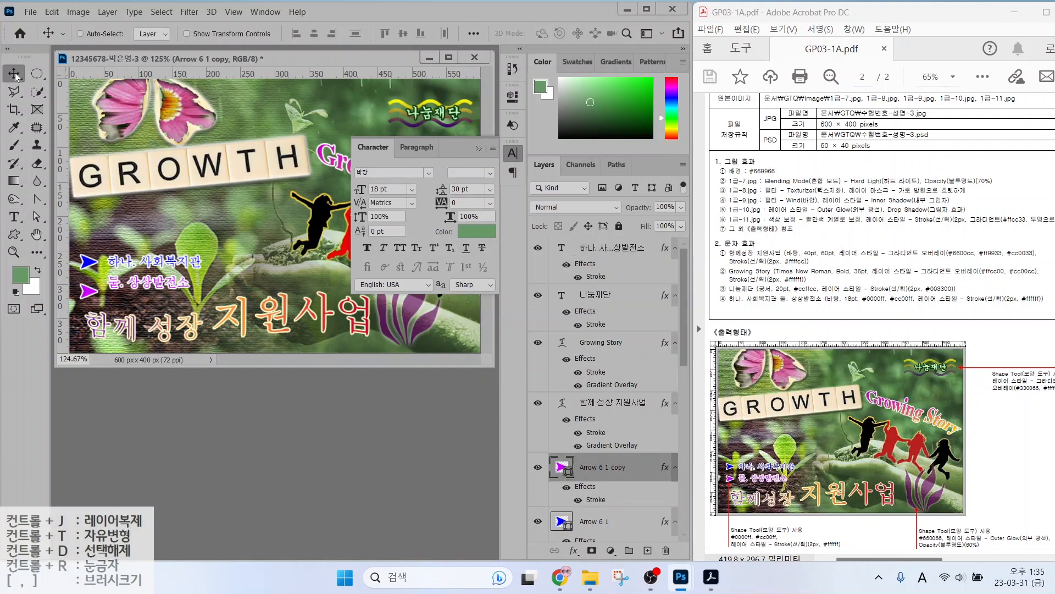
{"action": "key", "text": "Up"}
{"action": "key", "text": "Up"}
{"action": "key", "text": "Up"}
{"action": "key", "text": "Up"}
{"action": "key", "text": "Up"}
{"action": "key", "text": "Up"}
{"action": "key", "text": "Up"}
{"action": "key", "text": "Up"}
{"action": "key", "text": "Up"}
{"action": "key", "text": "Up"}
{"action": "key", "text": "Up"}
{"action": "key", "text": "Up"}
{"action": "left_click", "coordinate": [479, 147]}
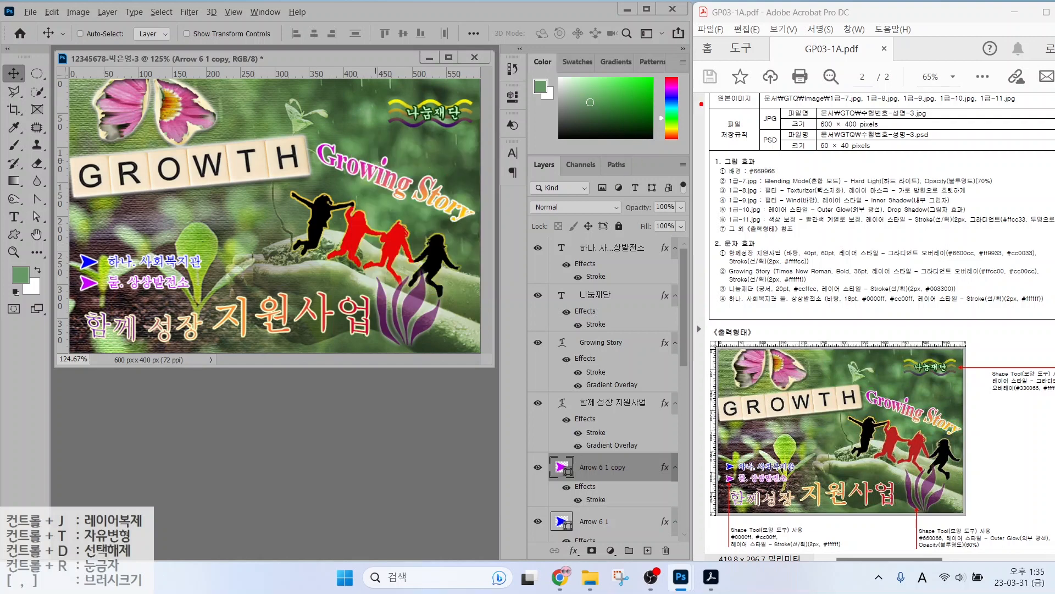
{"action": "left_click_drag", "start_coordinate": [816, 132], "coordinate": [908, 132]}
{"action": "mouse_move", "coordinate": [782, 132]}
{"action": "left_mouse_down"}
{"action": "mouse_move", "coordinate": [749, 119]}
{"action": "mouse_move", "coordinate": [782, 105]}
{"action": "mouse_move", "coordinate": [790, 130]}
{"action": "left_mouse_up"}
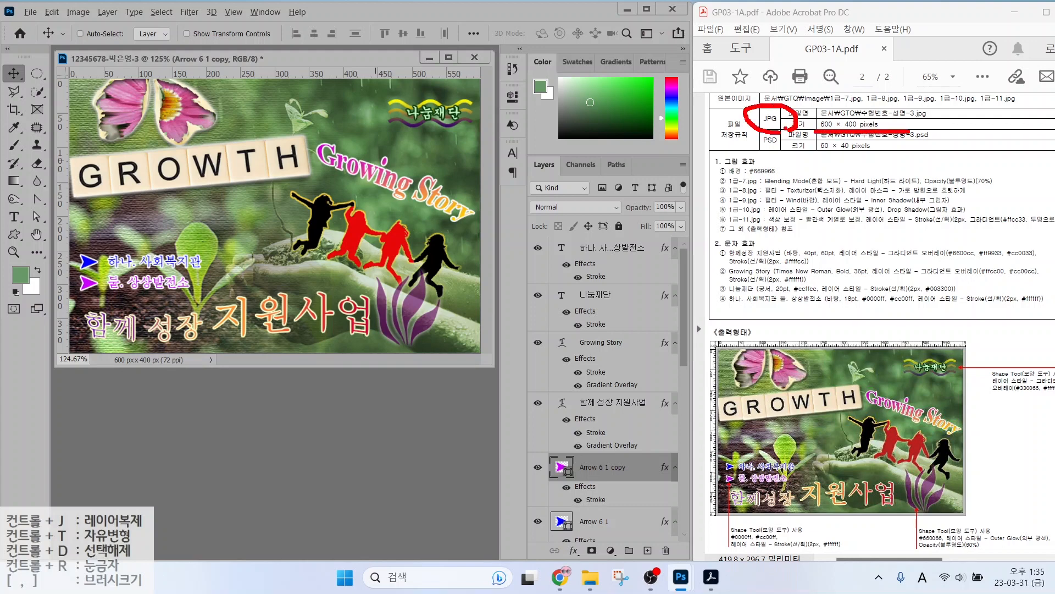
Save the poster as a PSD in the GTQ folder.
{"action": "left_click", "coordinate": [31, 12]}
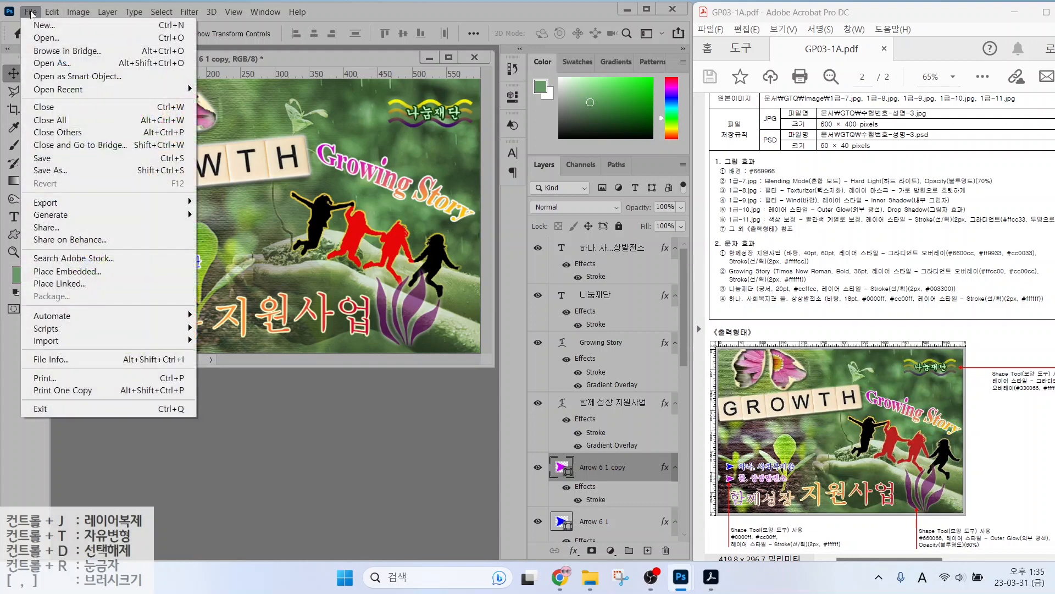
{"action": "left_click", "coordinate": [48, 159]}
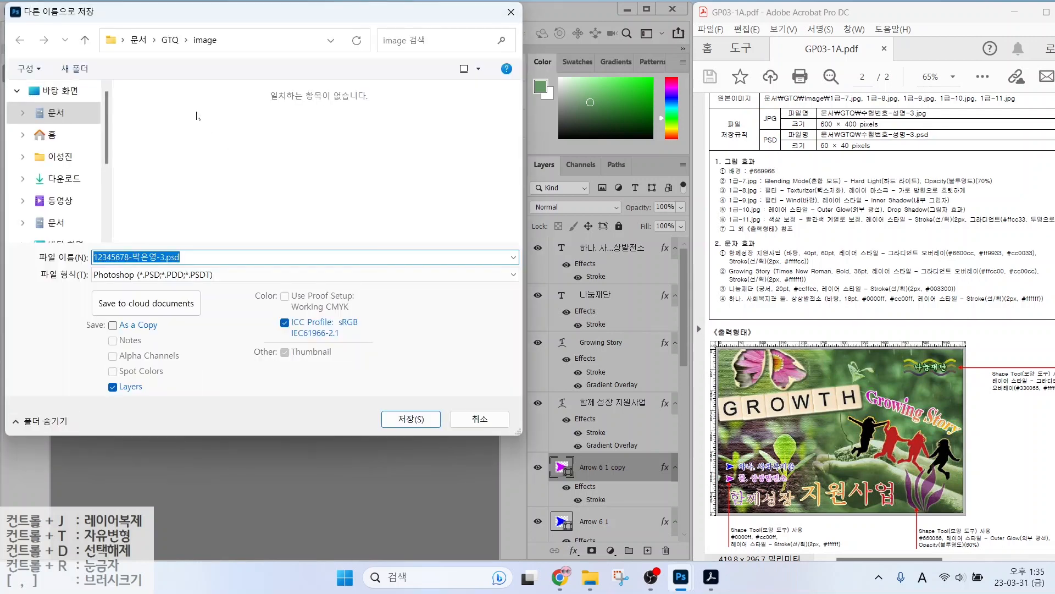
{"action": "left_click", "coordinate": [170, 40]}
{"action": "left_click", "coordinate": [411, 419]}
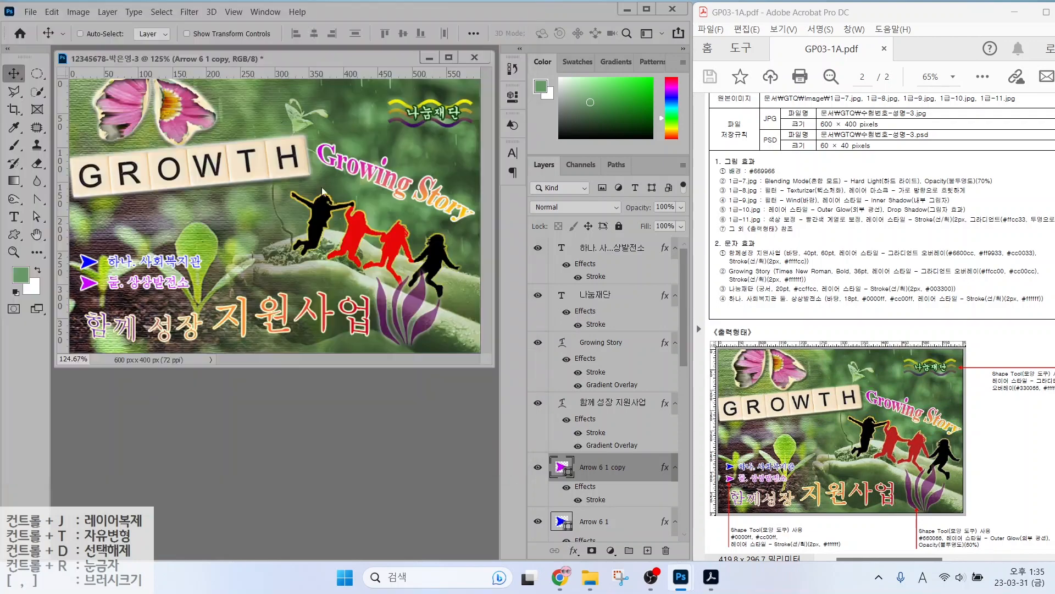
Save a JPEG copy in GTQ at Quality 12 Maximum.
{"action": "left_click", "coordinate": [31, 12]}
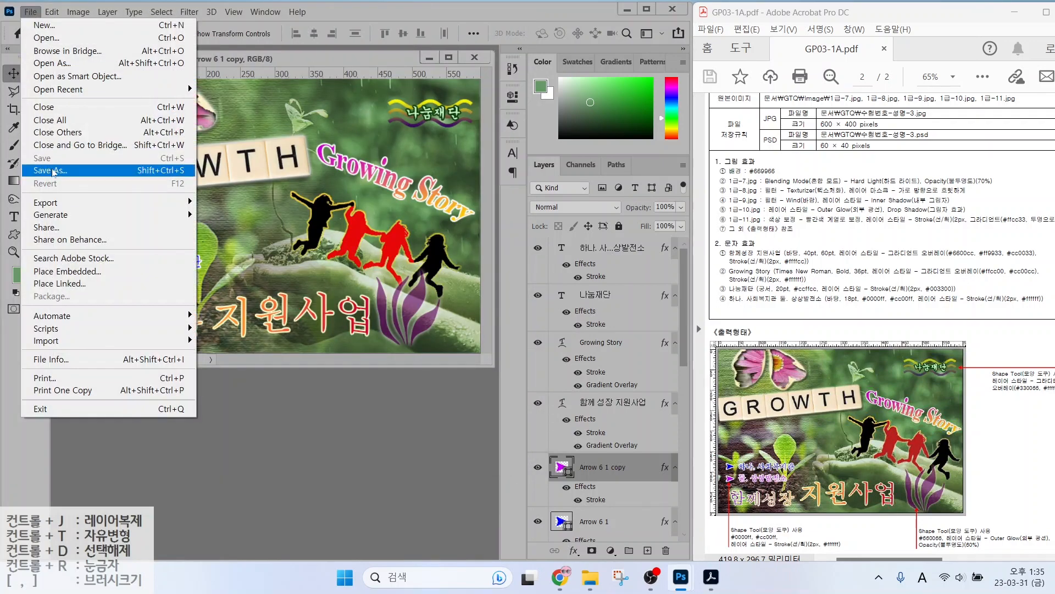
{"action": "left_click", "coordinate": [53, 171]}
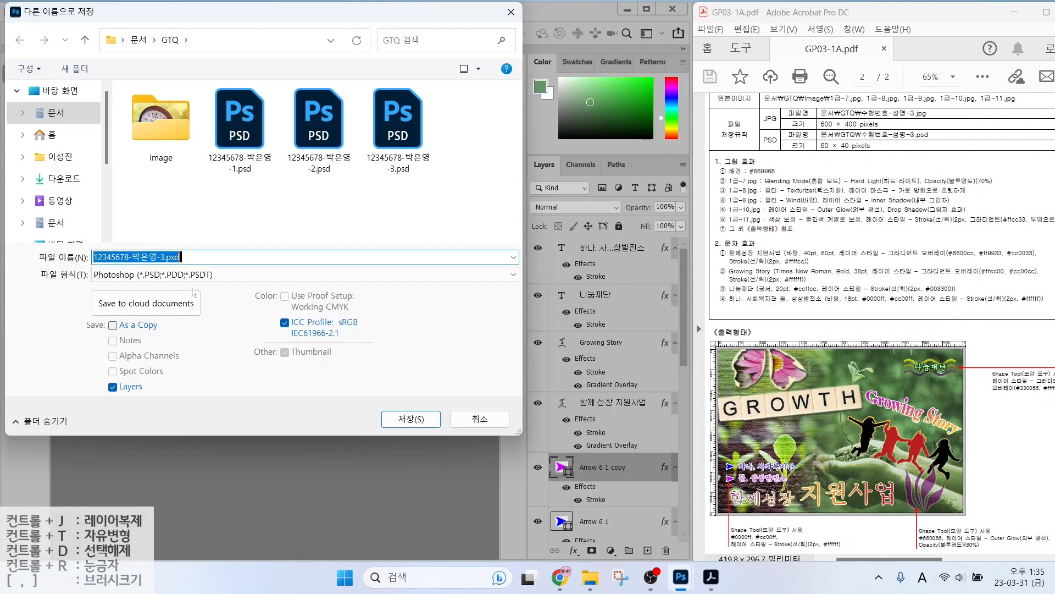
{"action": "left_click", "coordinate": [150, 274]}
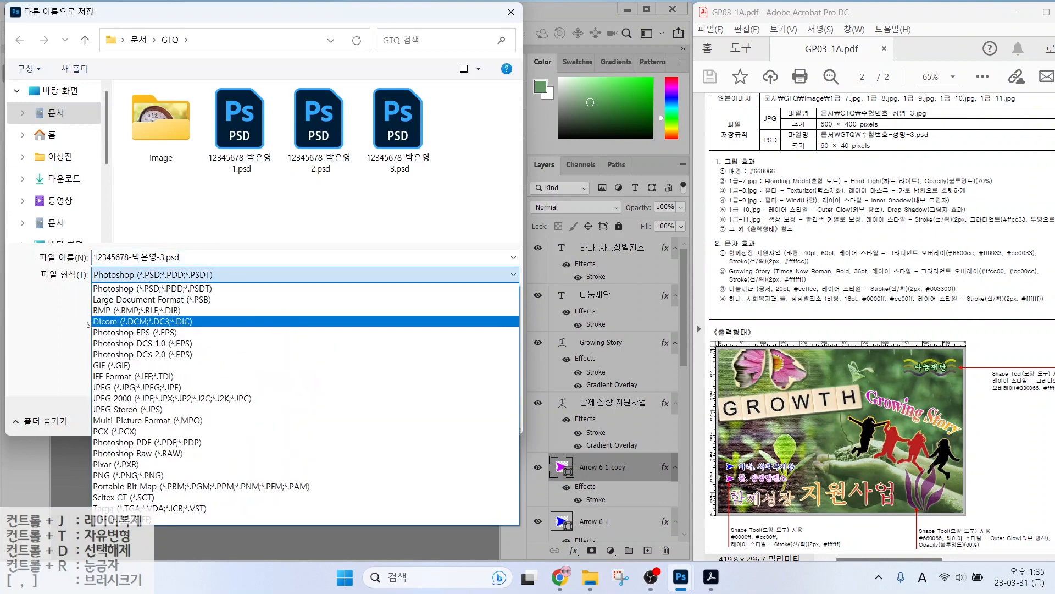
{"action": "left_click", "coordinate": [133, 388]}
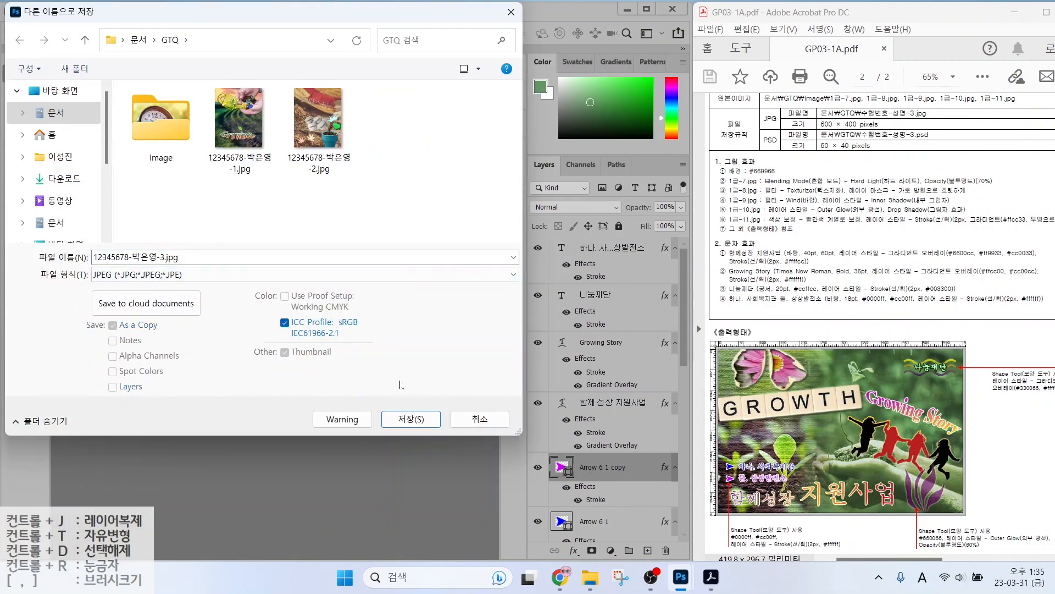
{"action": "left_click", "coordinate": [400, 420]}
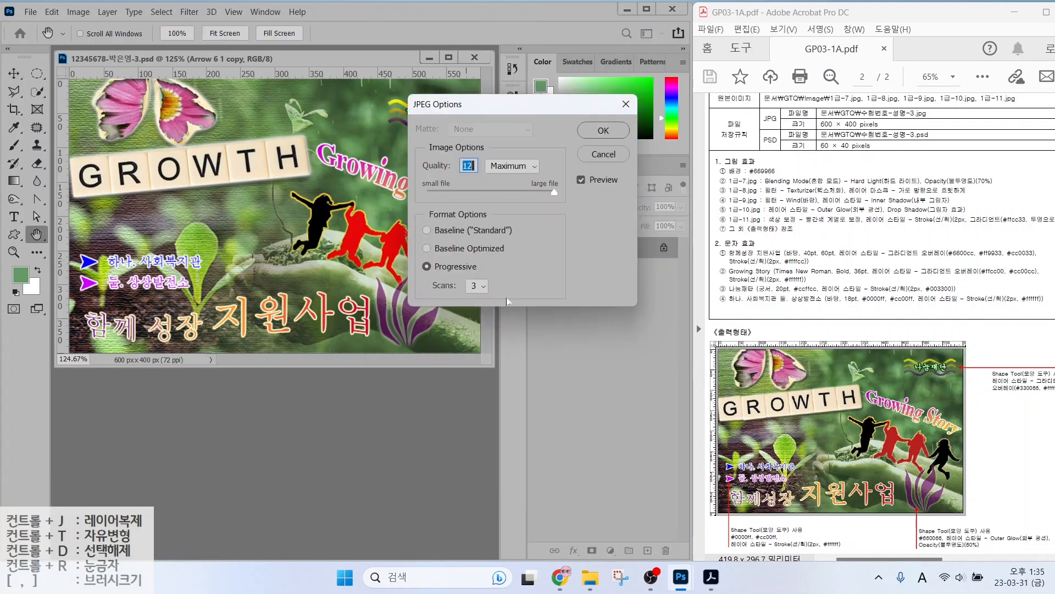
{"action": "left_click", "coordinate": [602, 131]}
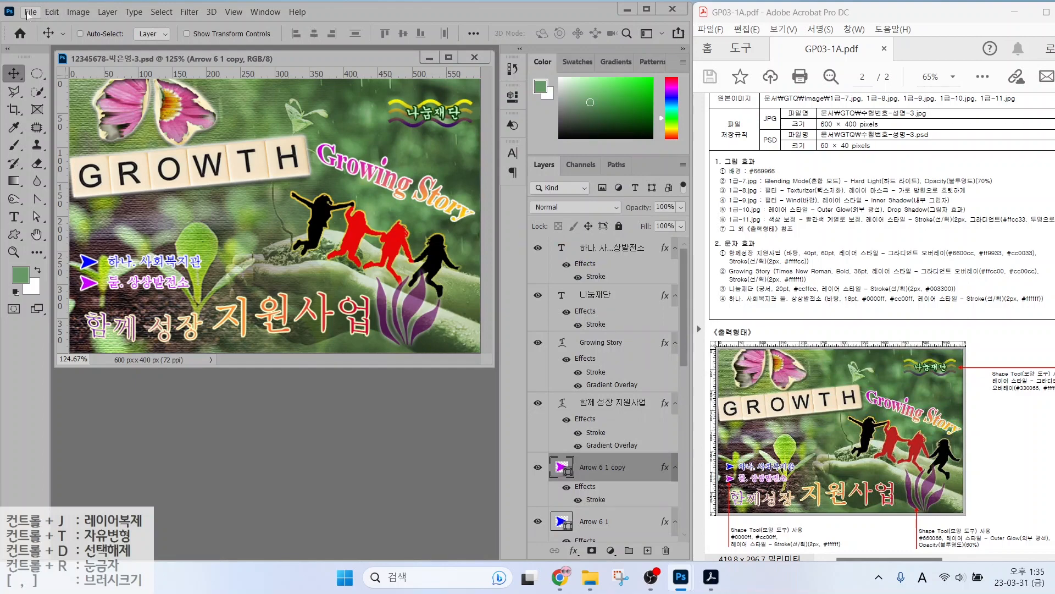
Open the File menu and dismiss it without exporting.
{"action": "left_click", "coordinate": [29, 12]}
{"action": "mouse_move", "coordinate": [61, 208]}
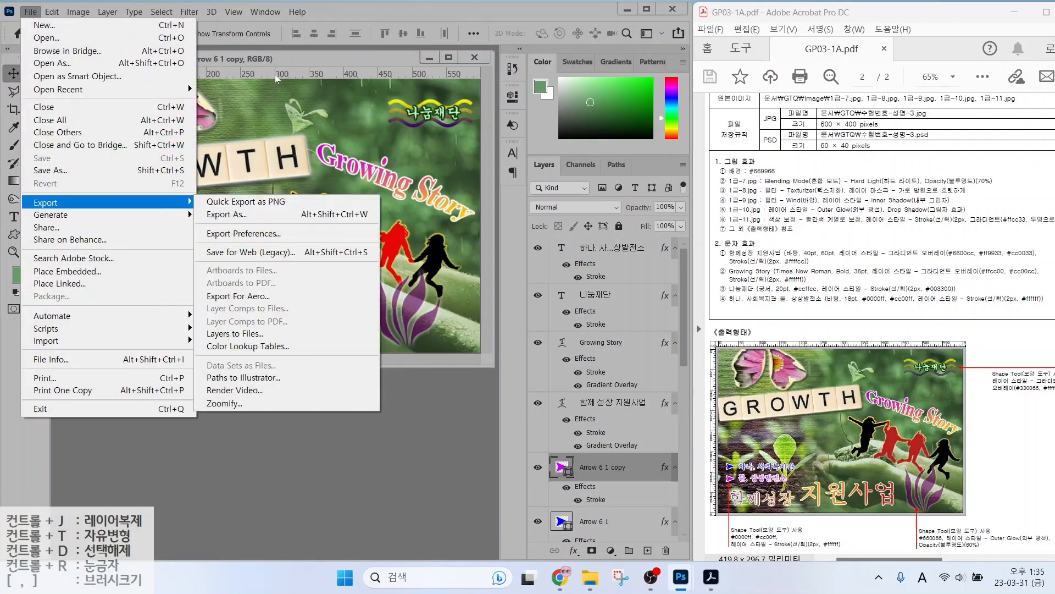
{"action": "left_click", "coordinate": [266, 56]}
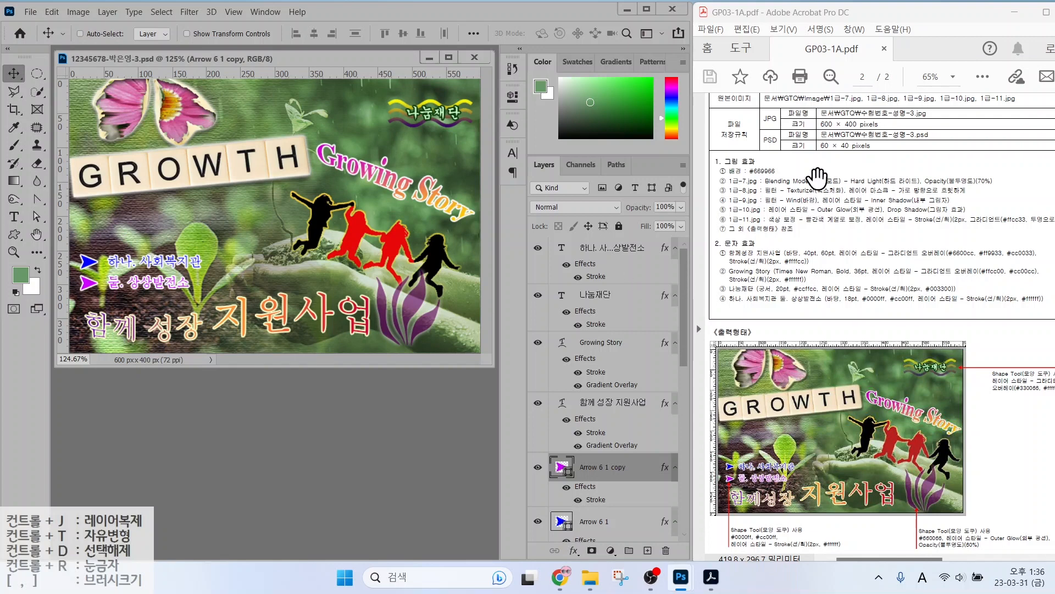
{"action": "left_click_drag", "start_coordinate": [782, 155], "coordinate": [921, 154]}
Resize the image to 60 × 40 pixels via Image Size.
{"action": "left_click", "coordinate": [81, 13]}
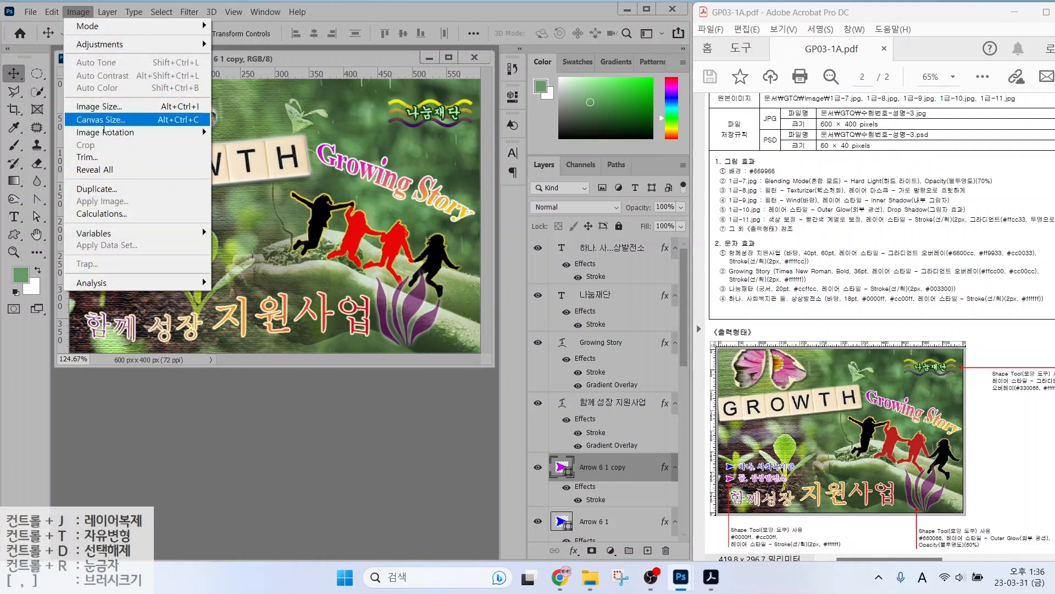
{"action": "left_click", "coordinate": [113, 110]}
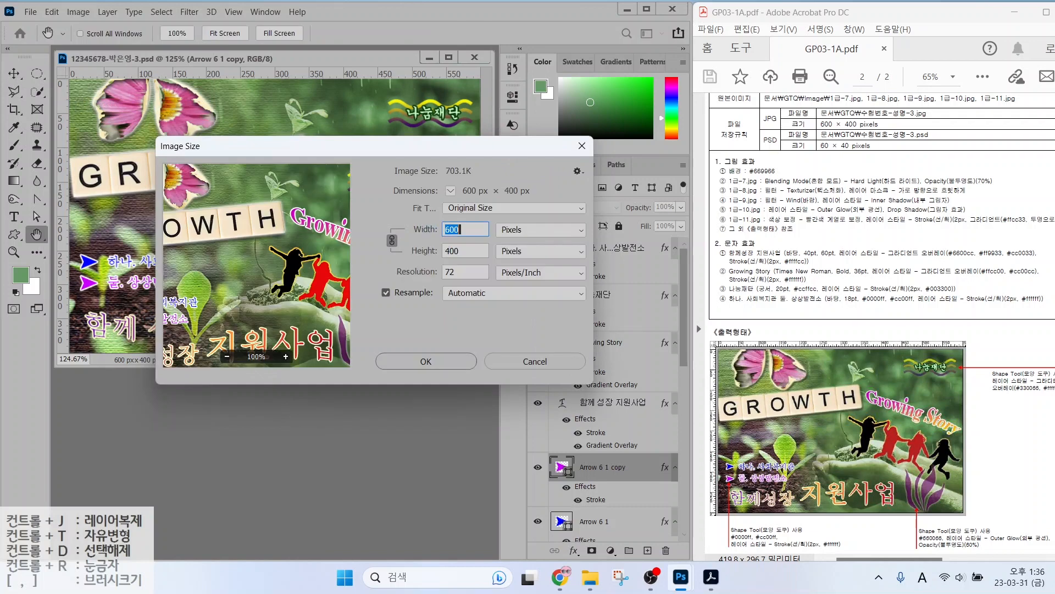
{"action": "type", "text": "60"}
{"action": "key", "text": "Return"}
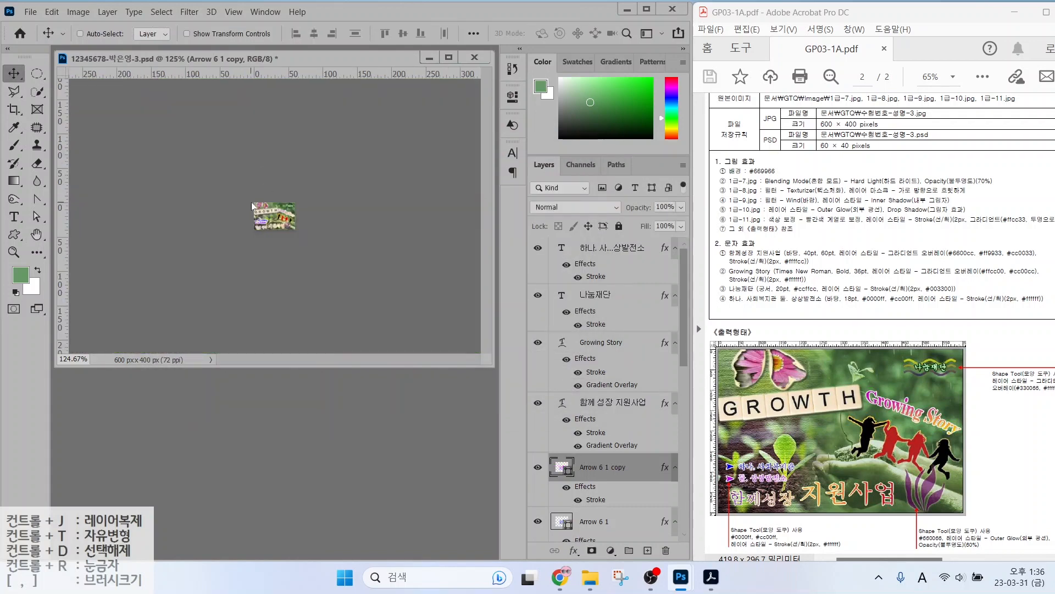
Save the reduced image as PSD, replacing the existing file.
{"action": "left_click", "coordinate": [31, 11]}
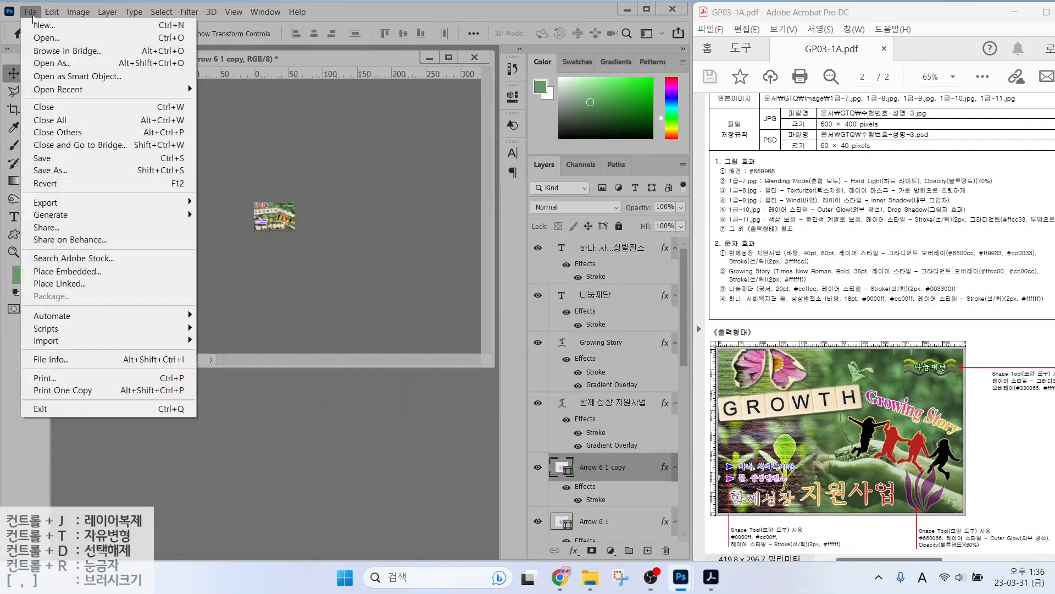
{"action": "left_click", "coordinate": [43, 170]}
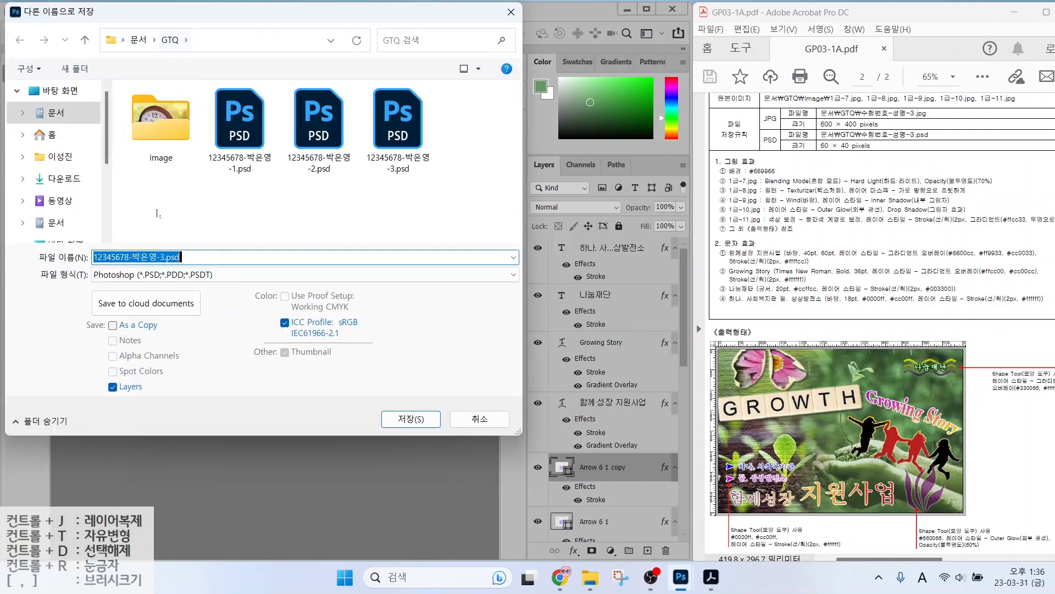
{"action": "key", "text": "ctrl"}
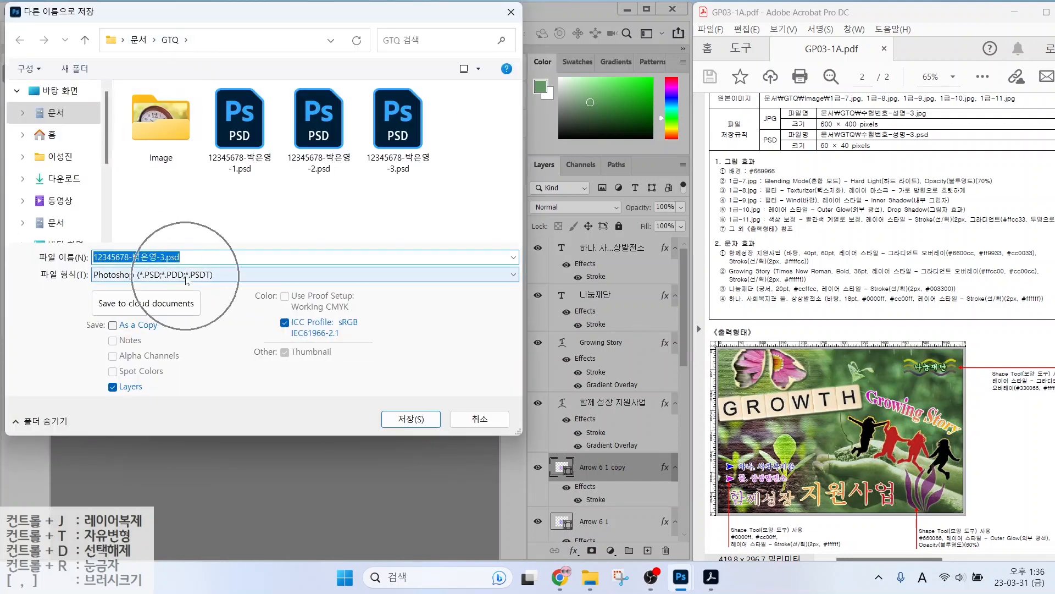
{"action": "left_click", "coordinate": [410, 423]}
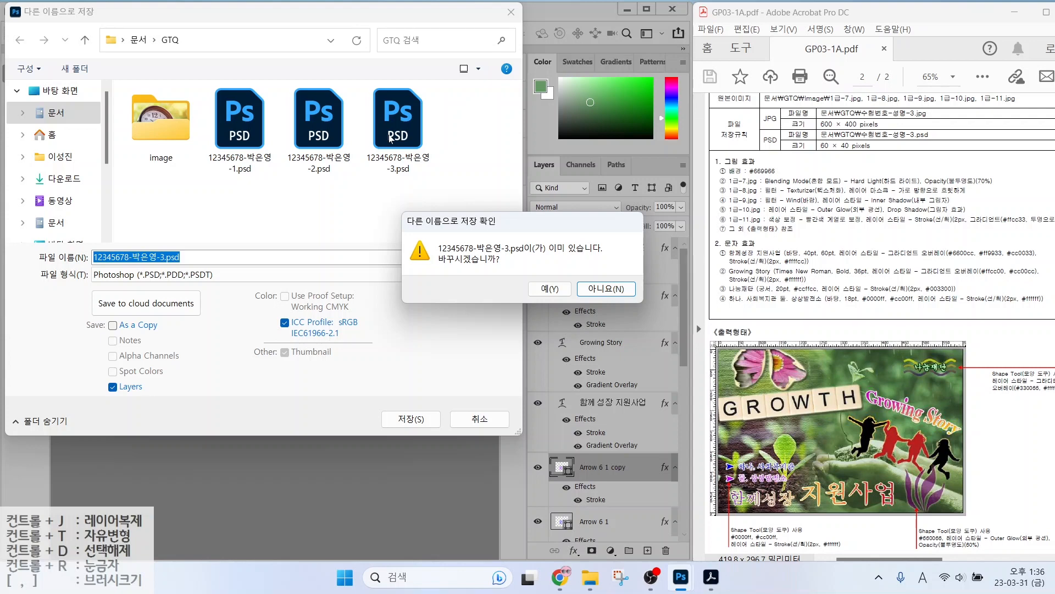
{"action": "left_click", "coordinate": [550, 288]}
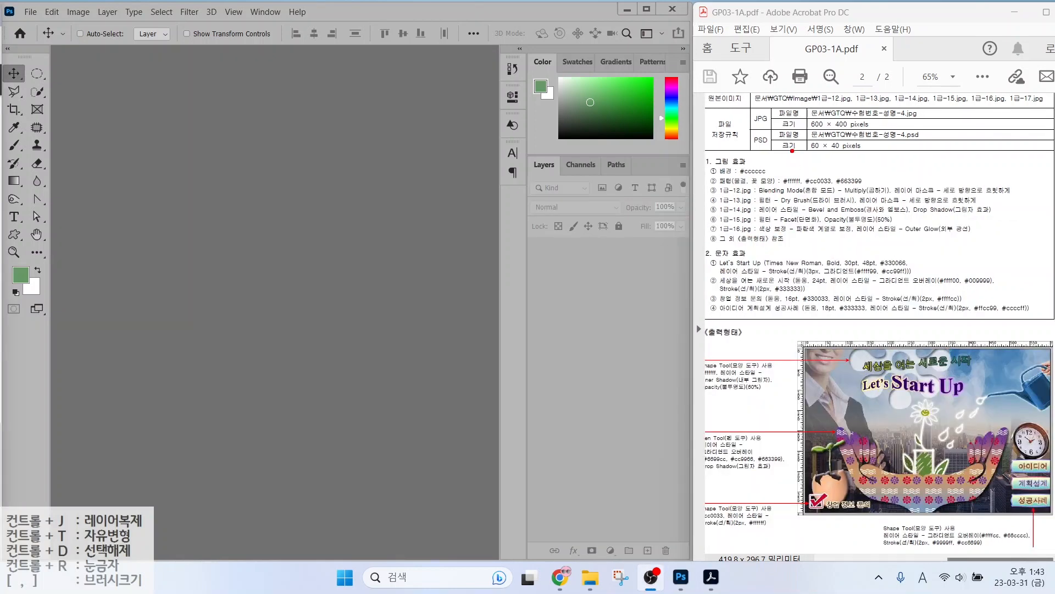
Bring Photoshop to the front and start a new document.
{"action": "left_click_drag", "start_coordinate": [804, 127], "coordinate": [883, 128]}
{"action": "key", "text": "Escape"}
{"action": "left_click", "coordinate": [226, 334]}
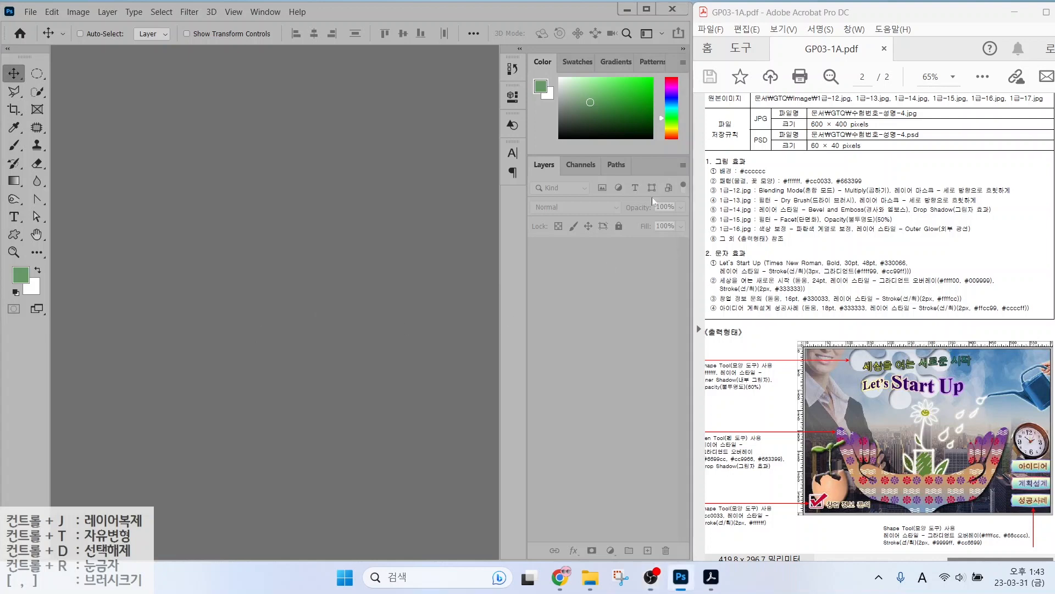
{"action": "left_click", "coordinate": [27, 15]}
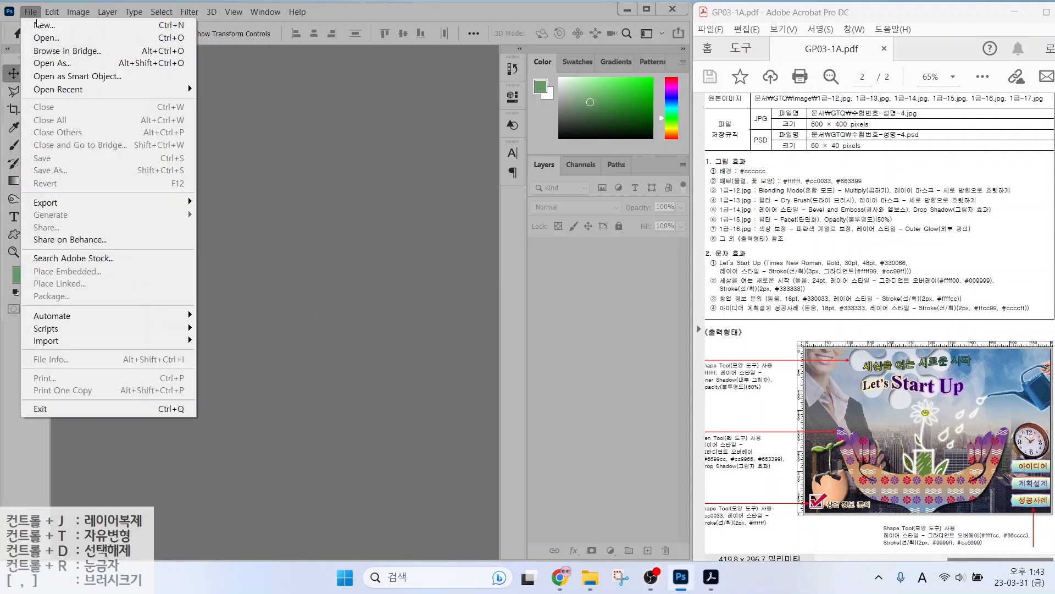
{"action": "left_click", "coordinate": [36, 19]}
{"action": "left_click", "coordinate": [37, 19]}
{"action": "left_click", "coordinate": [39, 26]}
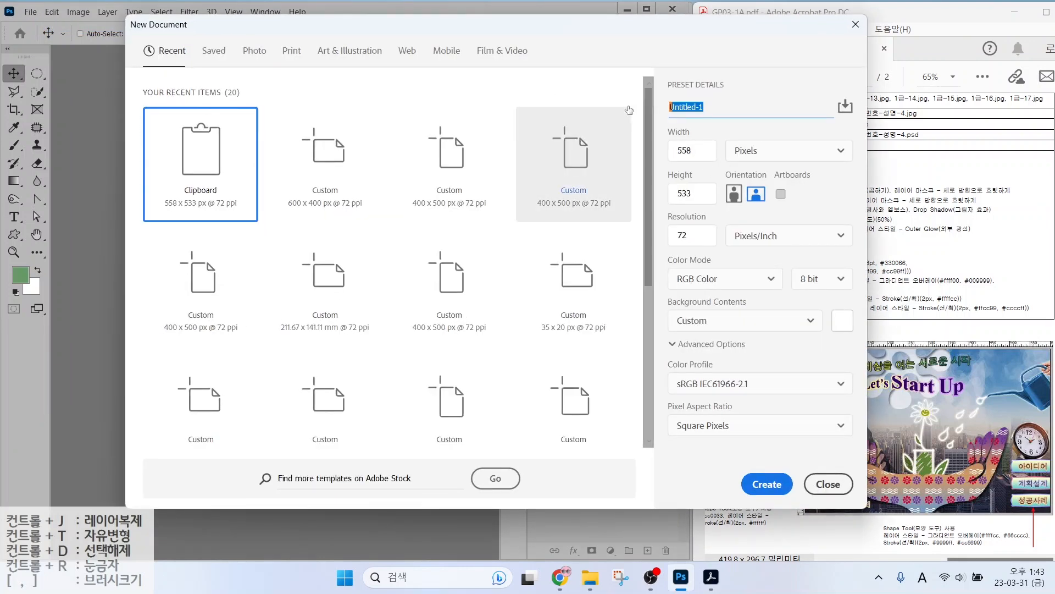
Enter the examinee number and name as the document name.
{"action": "type", "text": "12345678"}
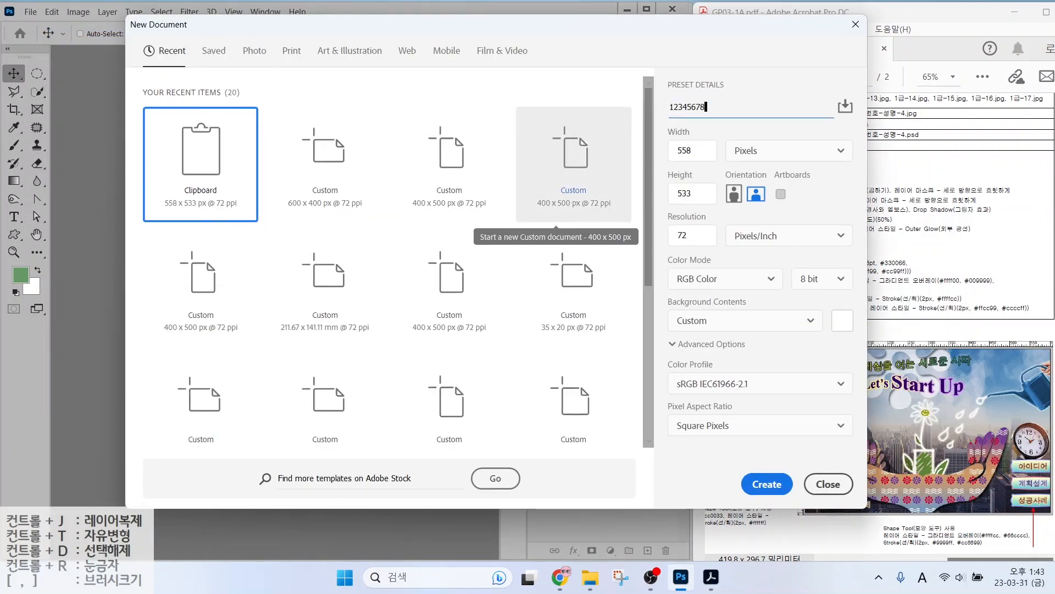
{"action": "type", "text": "-"}
{"action": "key", "text": "Hangul"}
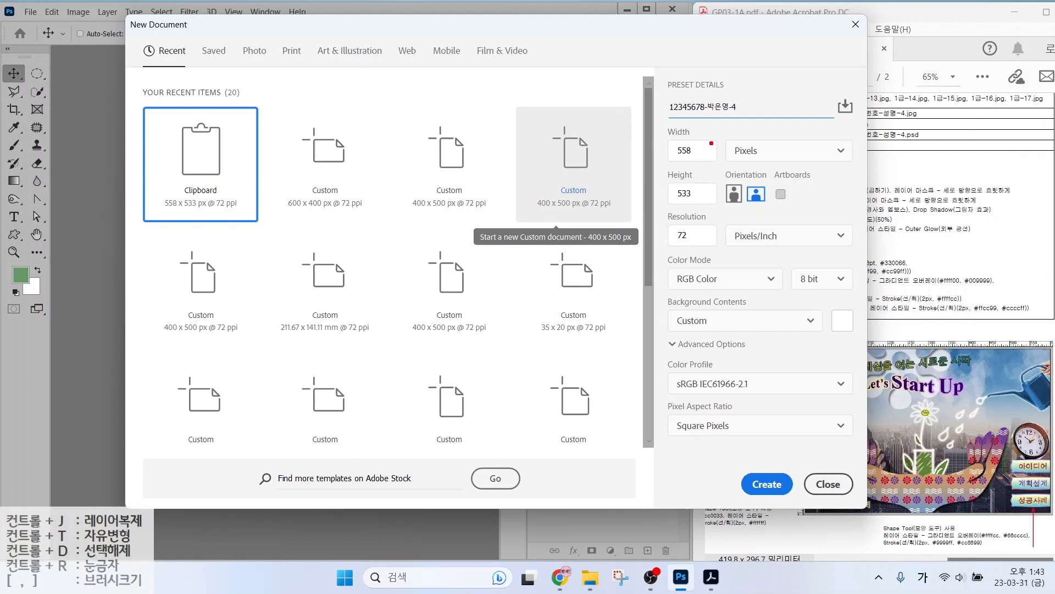
{"action": "left_click_drag", "start_coordinate": [722, 127], "coordinate": [774, 162]}
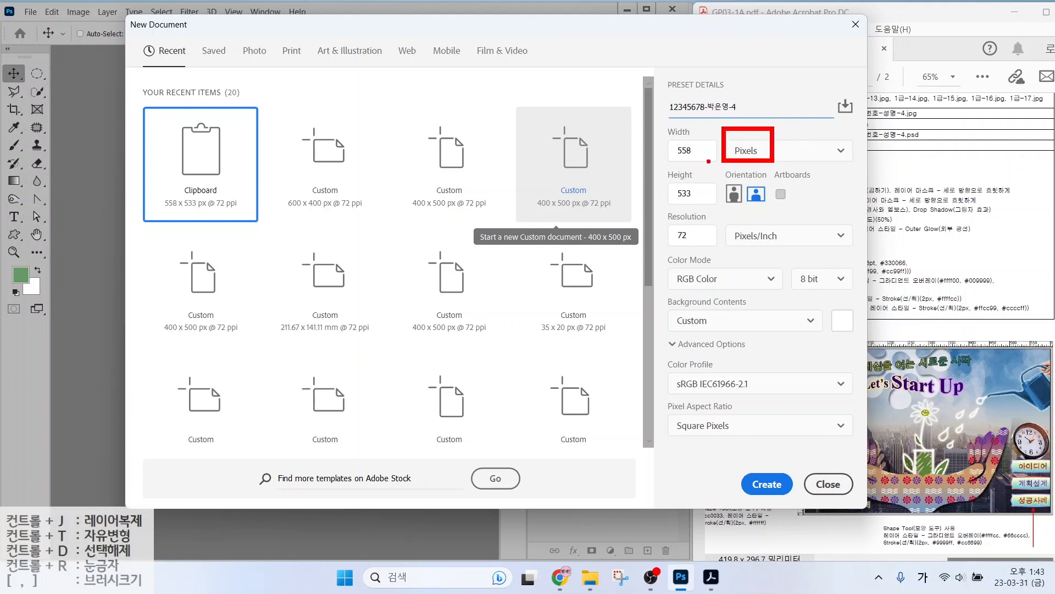
{"action": "key", "text": "Escape"}
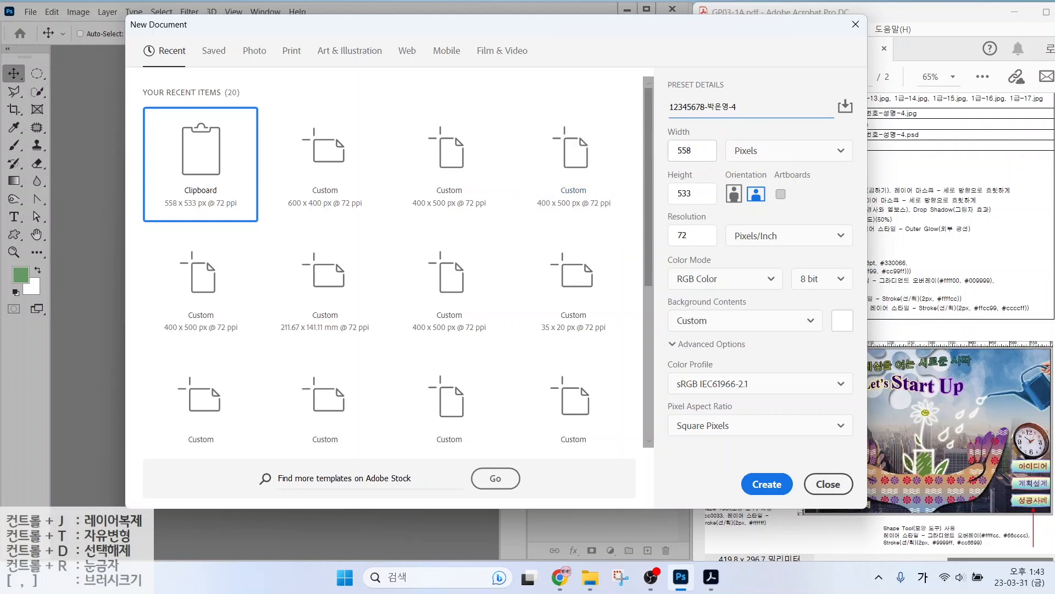
Set width 600 and height 400 px, then create the document.
{"action": "key", "text": "Tab"}
{"action": "type", "text": "600"}
{"action": "key", "text": "Tab"}
{"action": "key", "text": "Tab"}
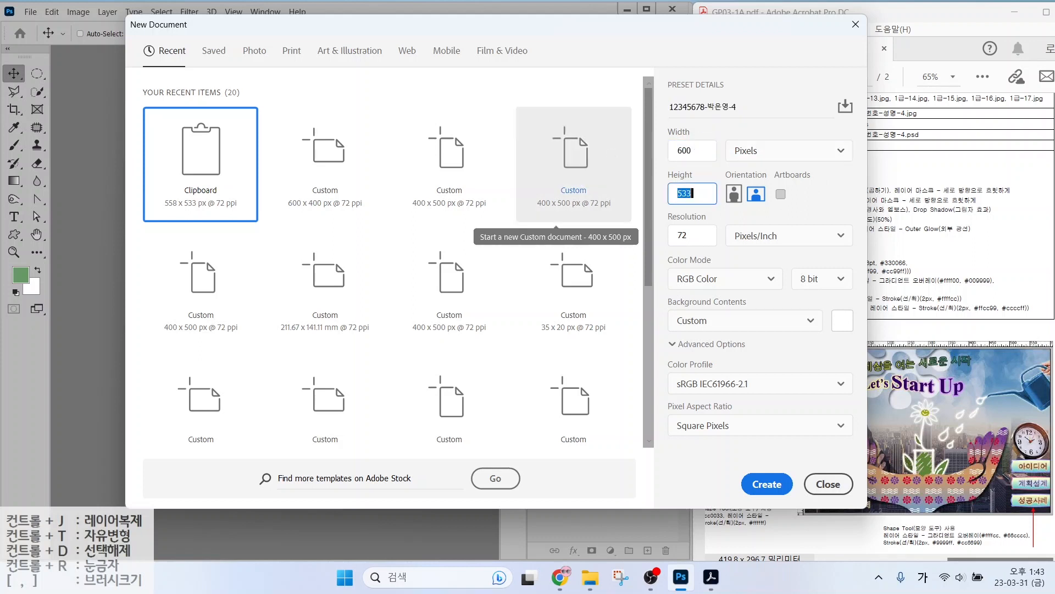
{"action": "type", "text": "400"}
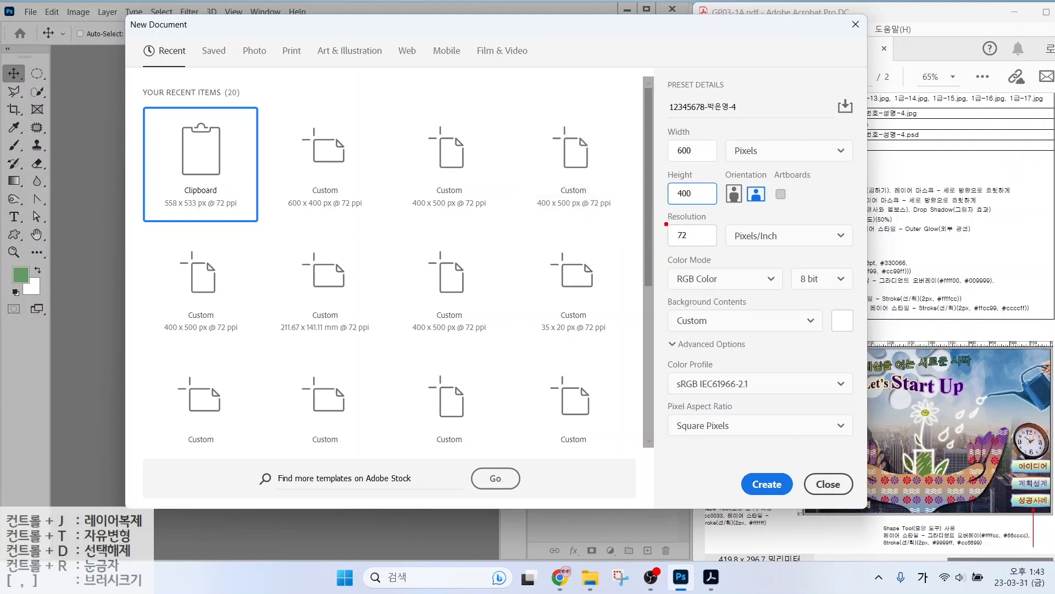
{"action": "left_click_drag", "start_coordinate": [665, 223], "coordinate": [713, 245]}
{"action": "left_click_drag", "start_coordinate": [663, 268], "coordinate": [727, 291]}
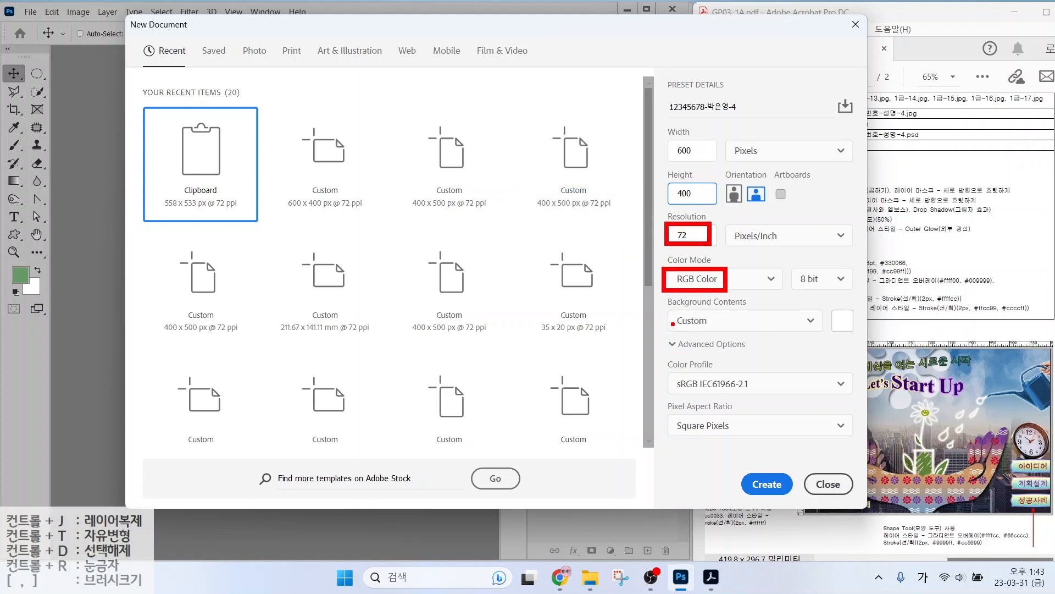
{"action": "left_click_drag", "start_coordinate": [660, 310], "coordinate": [715, 332]}
{"action": "left_click_drag", "start_coordinate": [754, 466], "coordinate": [782, 452]}
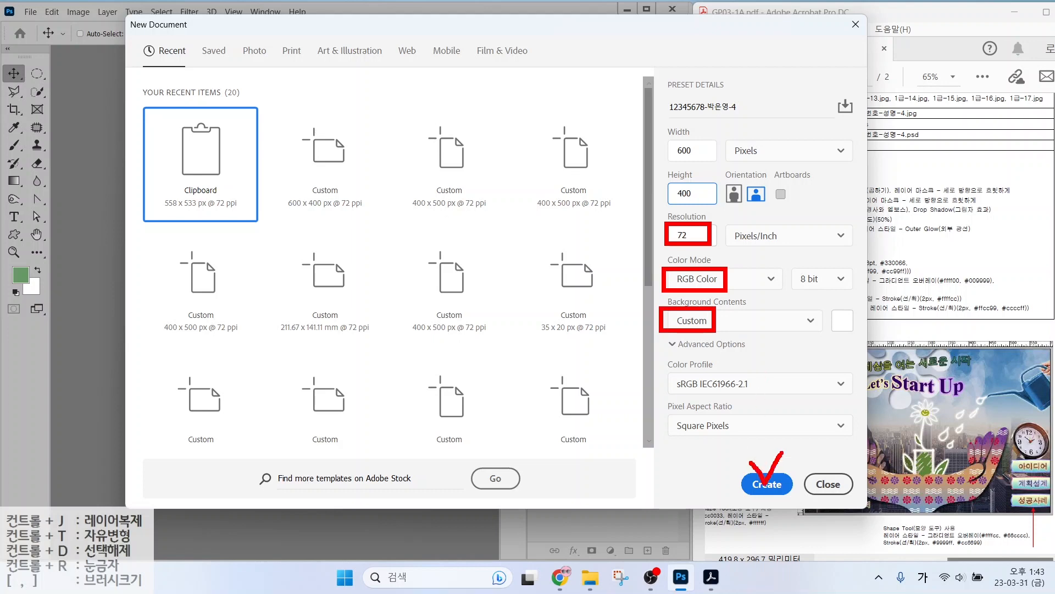
{"action": "left_click", "coordinate": [786, 484]}
Set the foreground colour to light grey #cccccc.
{"action": "key", "text": "h"}
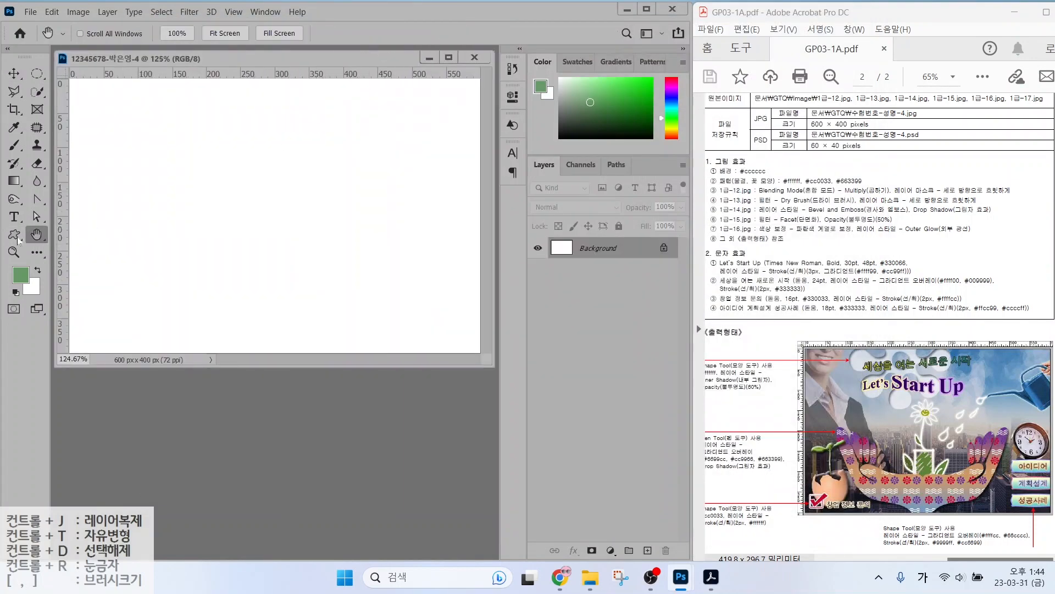
{"action": "left_click_drag", "start_coordinate": [706, 178], "coordinate": [783, 179]}
{"action": "mouse_move", "coordinate": [43, 286]}
{"action": "left_mouse_down"}
{"action": "mouse_move", "coordinate": [2, 282]}
{"action": "mouse_move", "coordinate": [25, 252]}
{"action": "mouse_move", "coordinate": [38, 284]}
{"action": "left_mouse_up"}
{"action": "key", "text": "Escape"}
{"action": "left_click", "coordinate": [20, 274]}
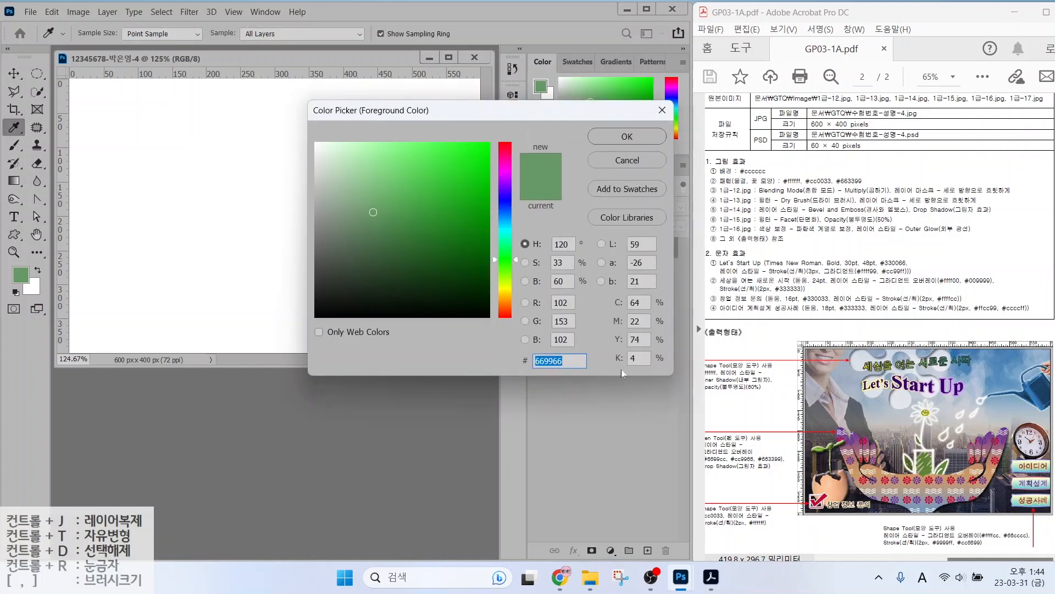
{"action": "type", "text": "cccccc"}
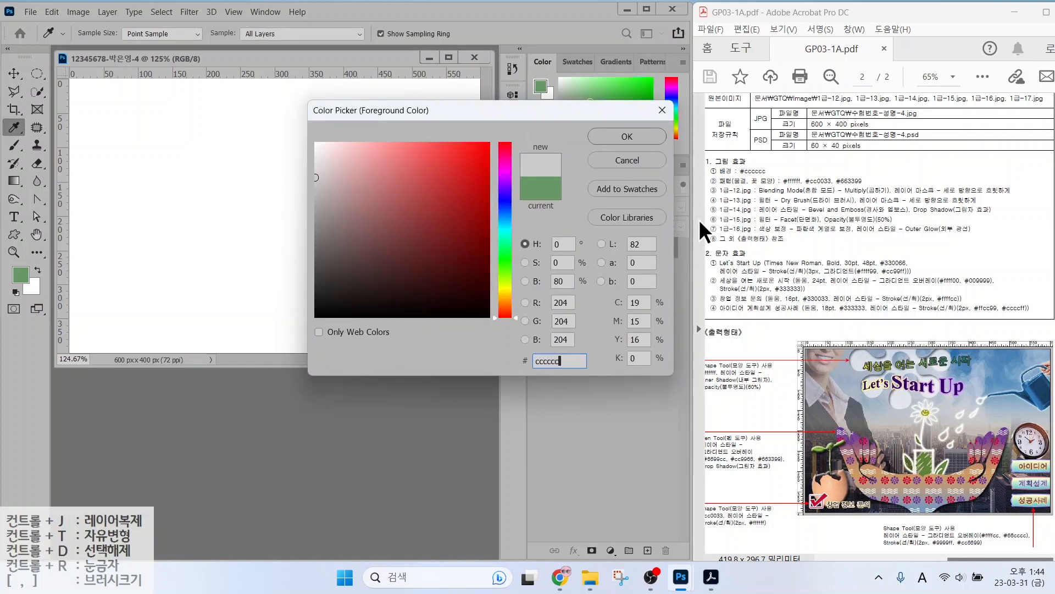
{"action": "key", "text": "Return"}
{"action": "key", "text": "h"}
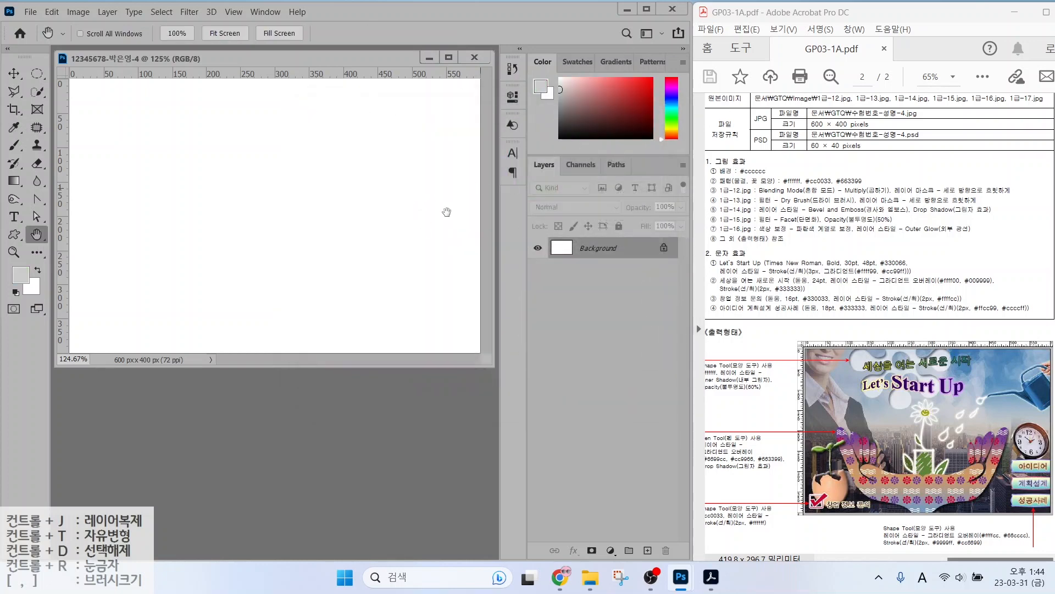
Fill the Background layer with the foreground colour via Edit > Fill.
{"action": "left_click", "coordinate": [51, 12]}
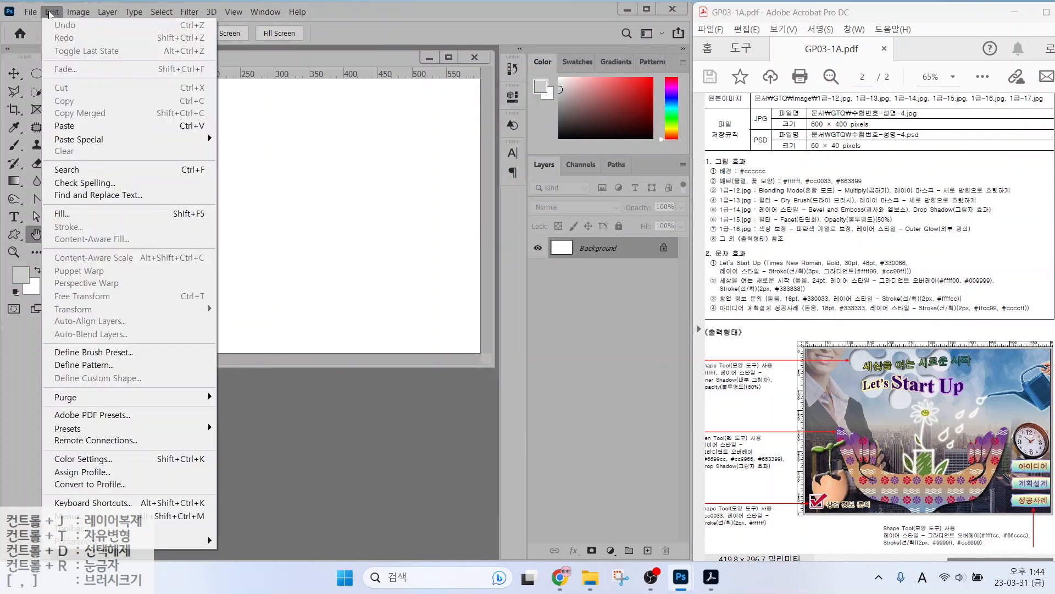
{"action": "left_click", "coordinate": [68, 213]}
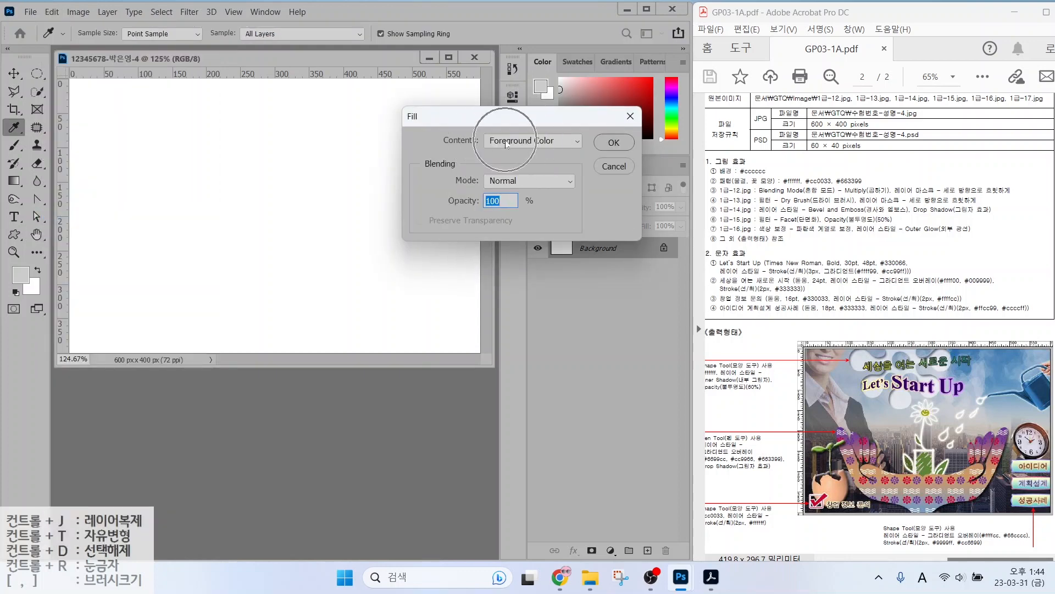
{"action": "left_click", "coordinate": [614, 142]}
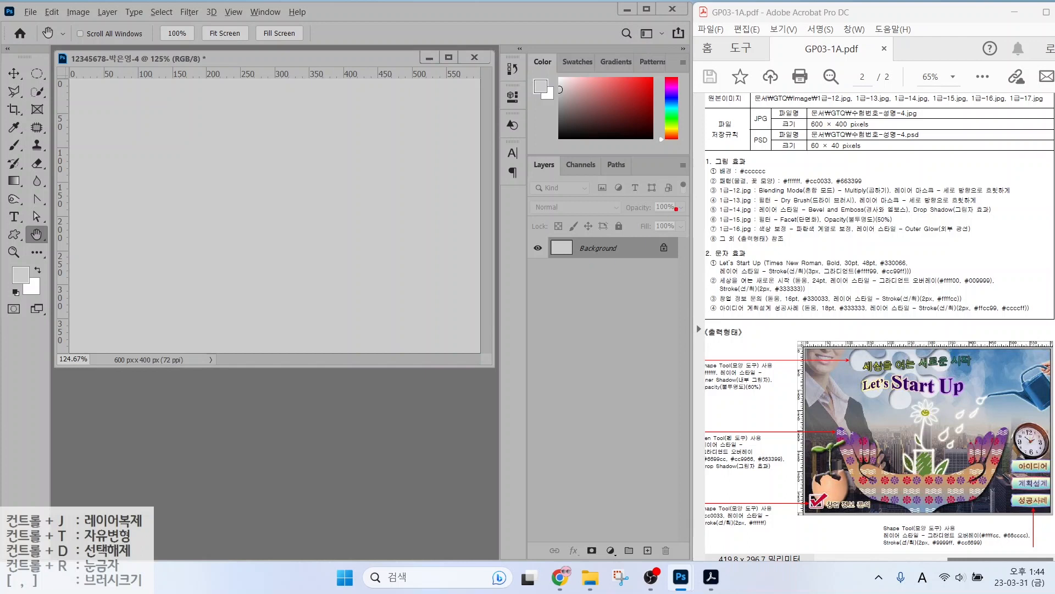
{"action": "left_click_drag", "start_coordinate": [708, 185], "coordinate": [883, 189]}
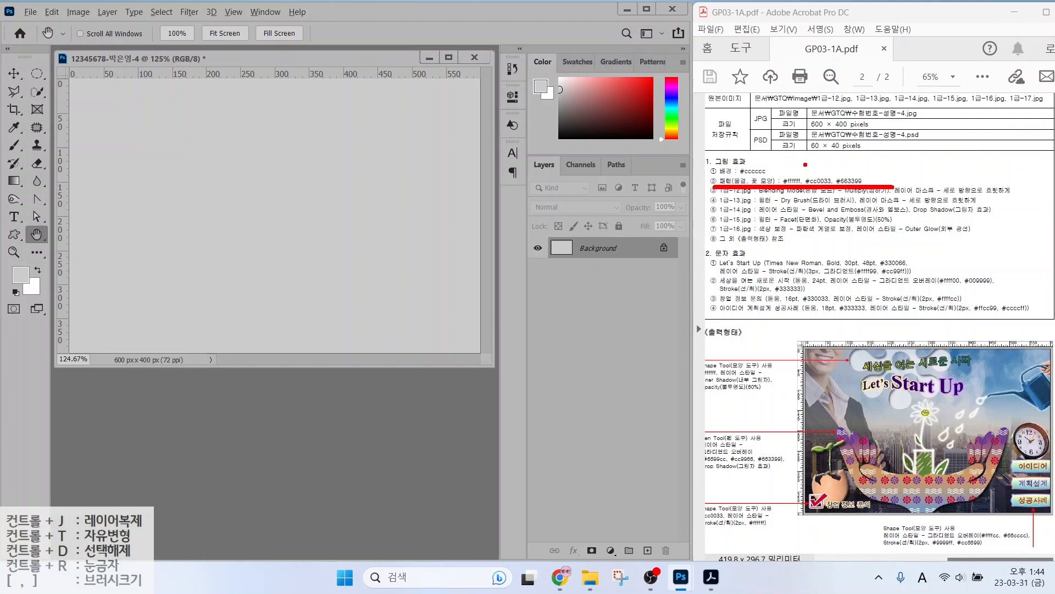
{"action": "left_click_drag", "start_coordinate": [720, 130], "coordinate": [740, 169]}
{"action": "left_click_drag", "start_coordinate": [791, 122], "coordinate": [765, 168]}
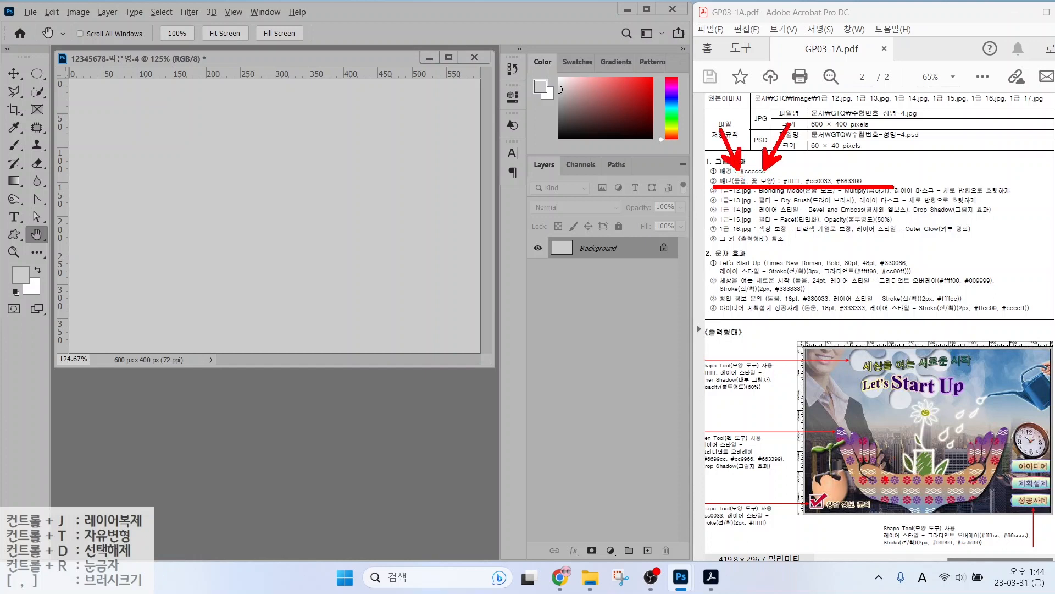
{"action": "left_click_drag", "start_coordinate": [861, 428], "coordinate": [884, 474]}
{"action": "left_click_drag", "start_coordinate": [917, 438], "coordinate": [895, 473]}
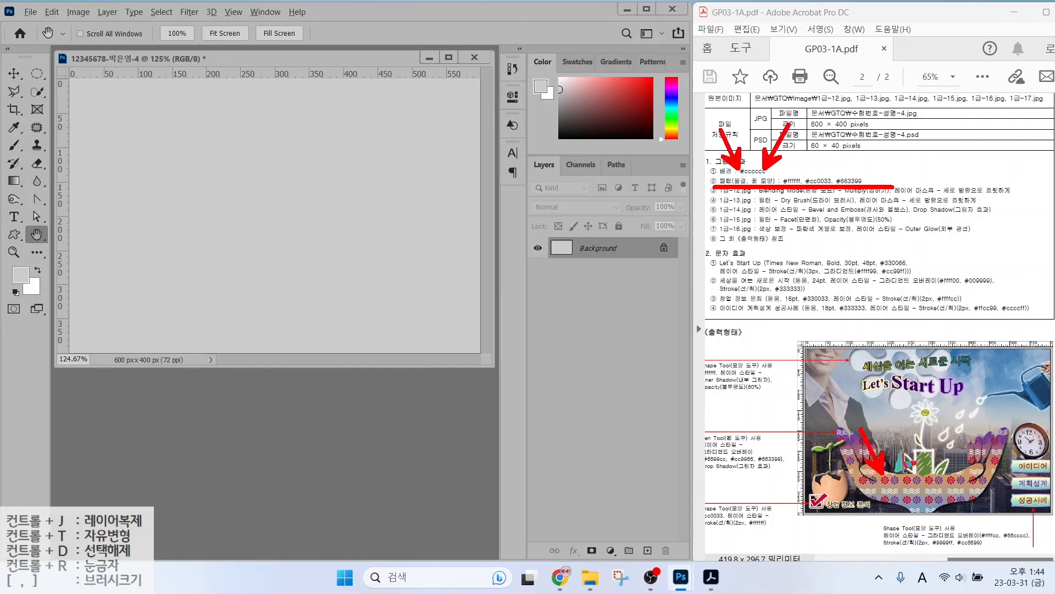
{"action": "mouse_move", "coordinate": [915, 517]}
{"action": "left_mouse_down"}
{"action": "mouse_move", "coordinate": [880, 502]}
{"action": "mouse_move", "coordinate": [905, 463]}
{"action": "mouse_move", "coordinate": [901, 498]}
{"action": "left_mouse_up"}
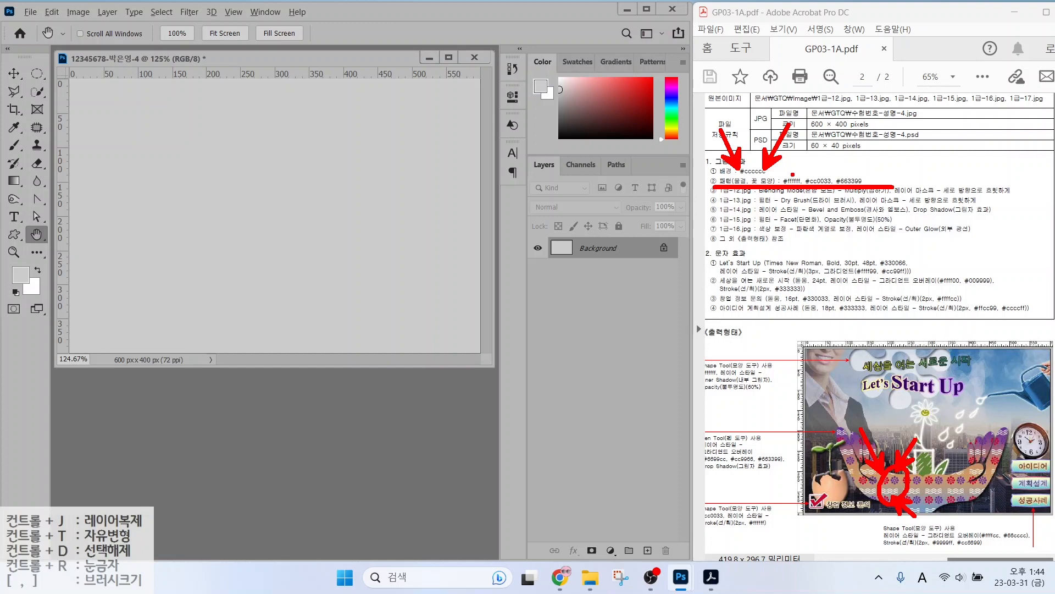
{"action": "mouse_move", "coordinate": [792, 188]}
{"action": "left_mouse_down"}
{"action": "mouse_move", "coordinate": [775, 206]}
{"action": "mouse_move", "coordinate": [792, 187]}
{"action": "mouse_move", "coordinate": [801, 211]}
{"action": "mouse_move", "coordinate": [828, 208]}
{"action": "left_mouse_up"}
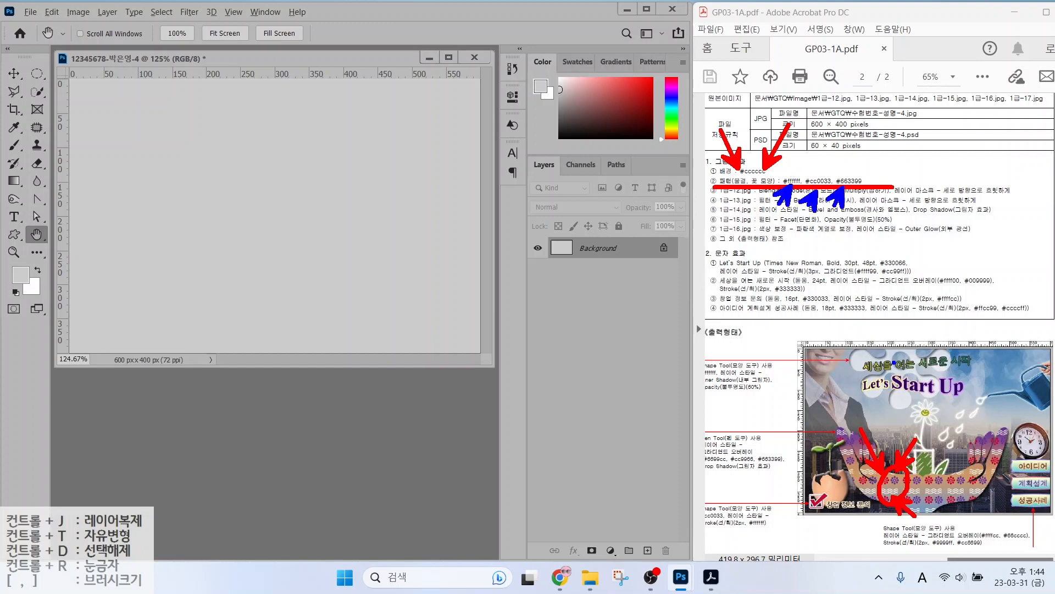
{"action": "key", "text": "e"}
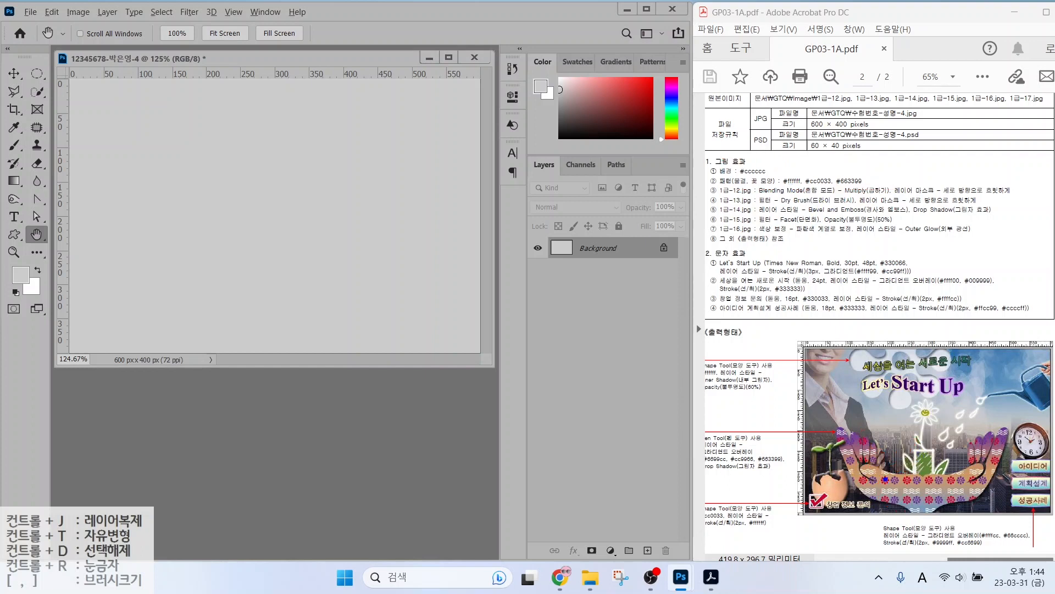
{"action": "left_click_drag", "start_coordinate": [887, 481], "coordinate": [887, 300]}
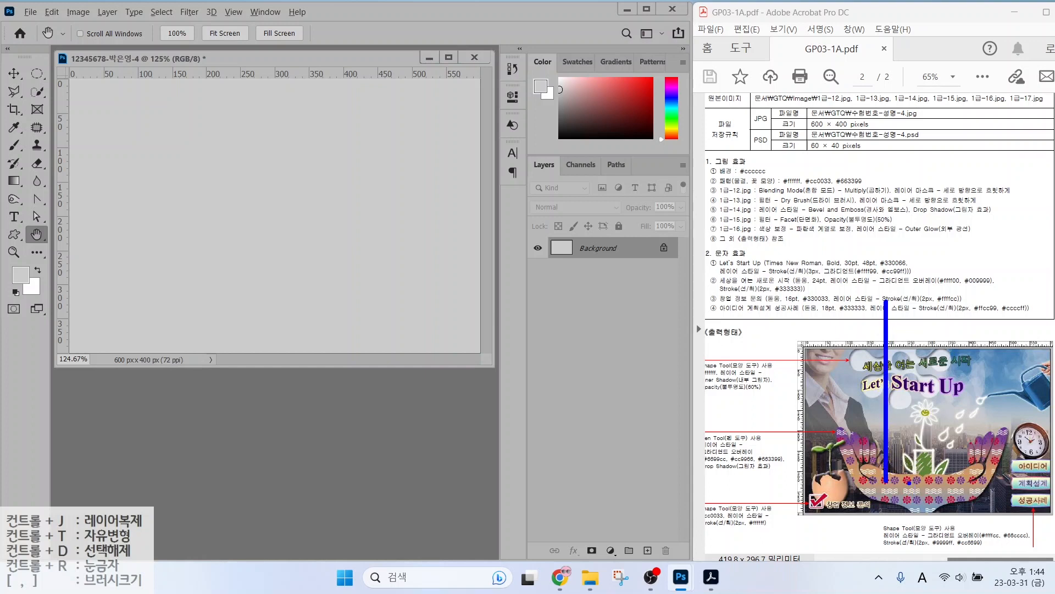
{"action": "mouse_move", "coordinate": [907, 481]}
{"action": "left_mouse_down"}
{"action": "mouse_move", "coordinate": [930, 309]}
{"action": "mouse_move", "coordinate": [911, 294]}
{"action": "left_mouse_up"}
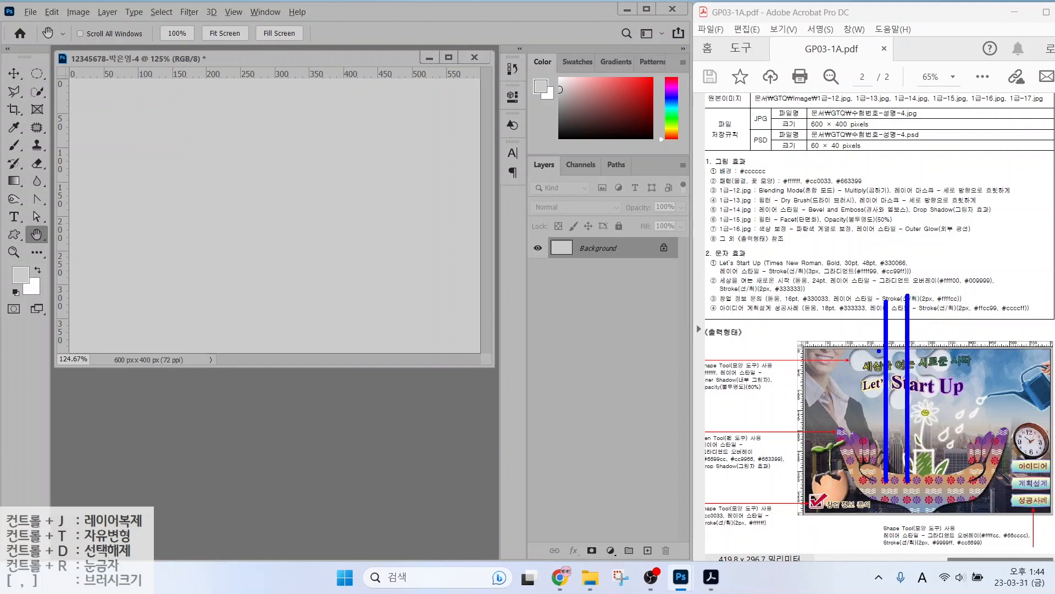
{"action": "mouse_move", "coordinate": [906, 331]}
{"action": "left_mouse_down"}
{"action": "mouse_move", "coordinate": [885, 317]}
{"action": "mouse_move", "coordinate": [911, 333]}
{"action": "left_mouse_up"}
{"action": "mouse_move", "coordinate": [935, 268]}
{"action": "left_mouse_down"}
{"action": "mouse_move", "coordinate": [940, 308]}
{"action": "mouse_move", "coordinate": [959, 290]}
{"action": "left_mouse_up"}
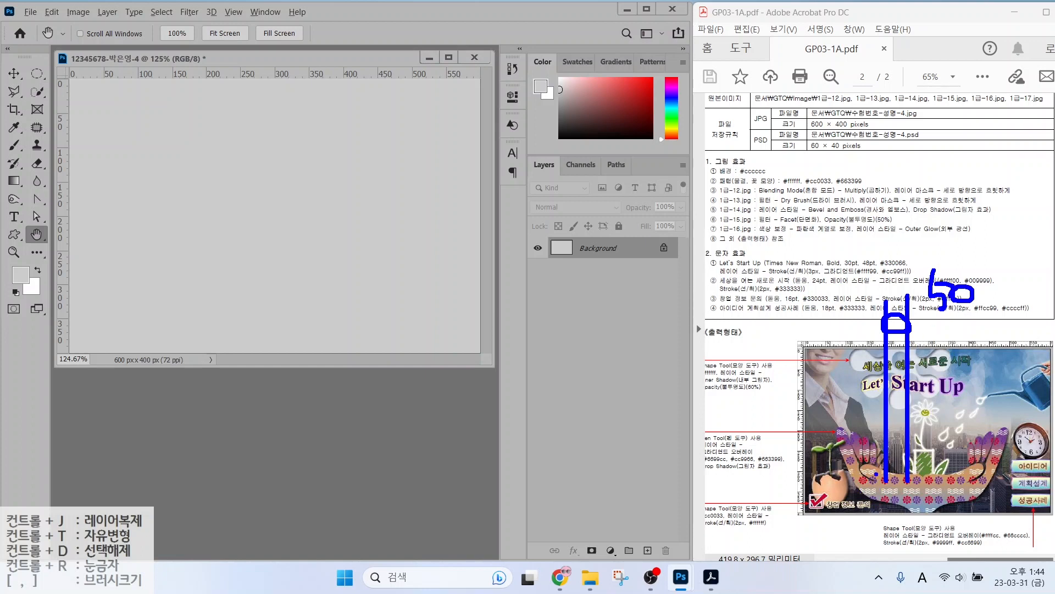
{"action": "left_click_drag", "start_coordinate": [887, 479], "coordinate": [722, 478]}
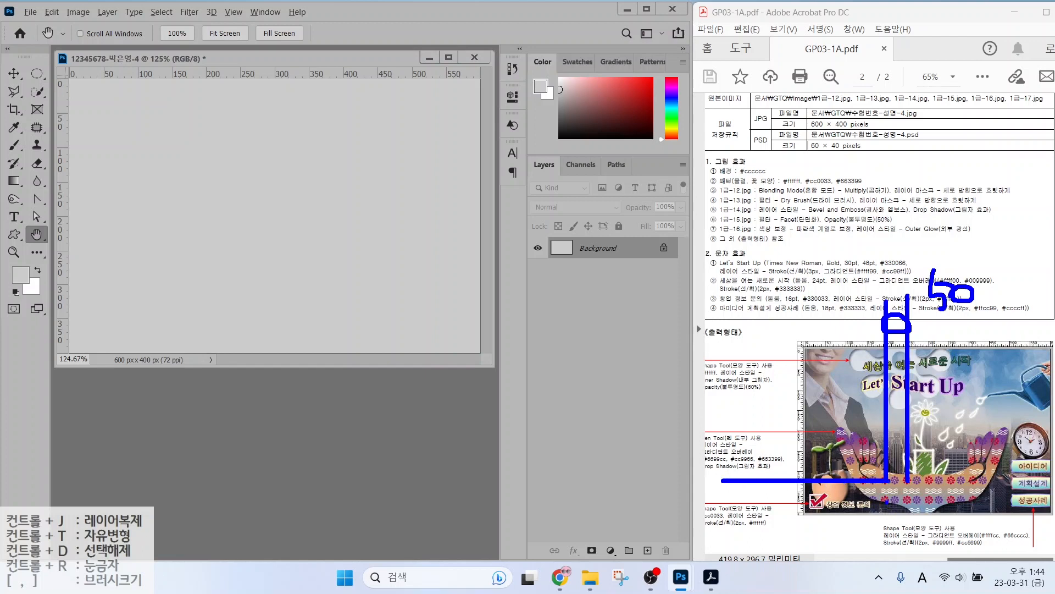
{"action": "left_click_drag", "start_coordinate": [886, 502], "coordinate": [741, 503]}
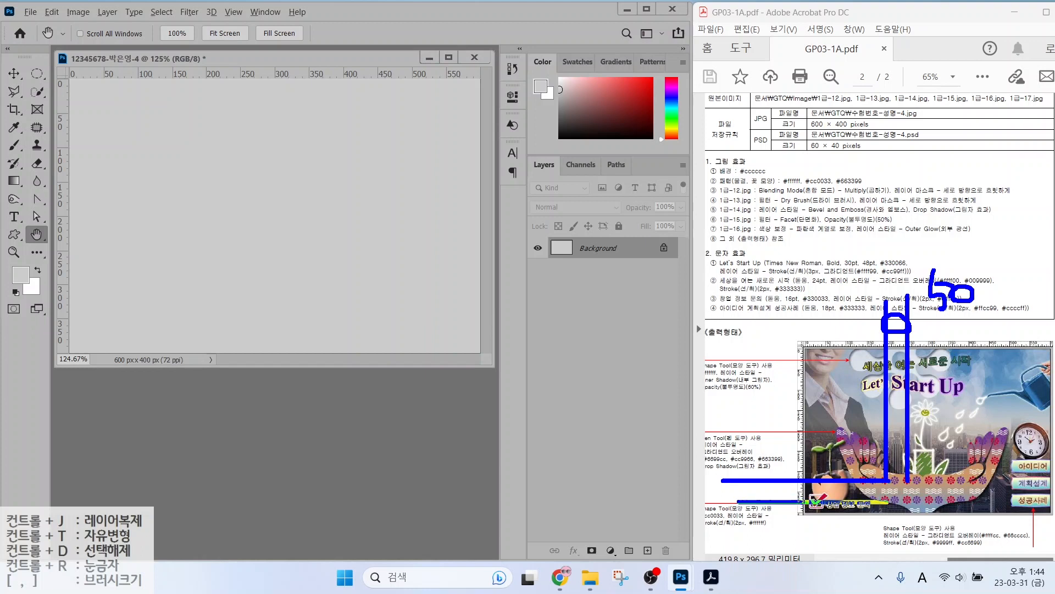
{"action": "mouse_move", "coordinate": [795, 482]}
{"action": "left_mouse_down"}
{"action": "mouse_move", "coordinate": [792, 500]}
{"action": "mouse_move", "coordinate": [801, 487]}
{"action": "left_mouse_up"}
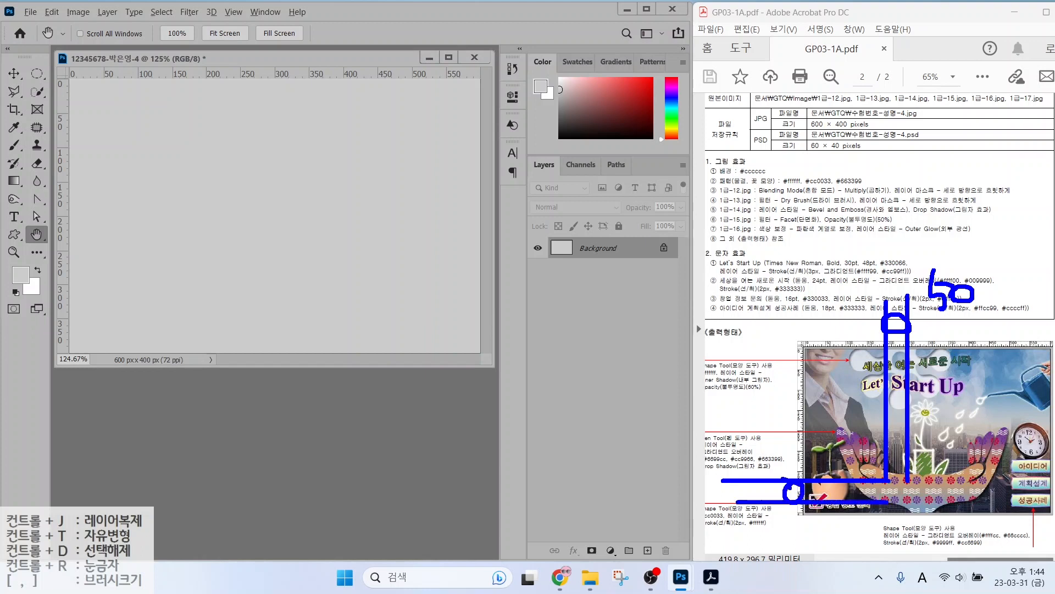
{"action": "mouse_move", "coordinate": [748, 435]}
{"action": "left_mouse_down"}
{"action": "mouse_move", "coordinate": [755, 472]}
{"action": "mouse_move", "coordinate": [770, 455]}
{"action": "mouse_move", "coordinate": [798, 461]}
{"action": "left_mouse_up"}
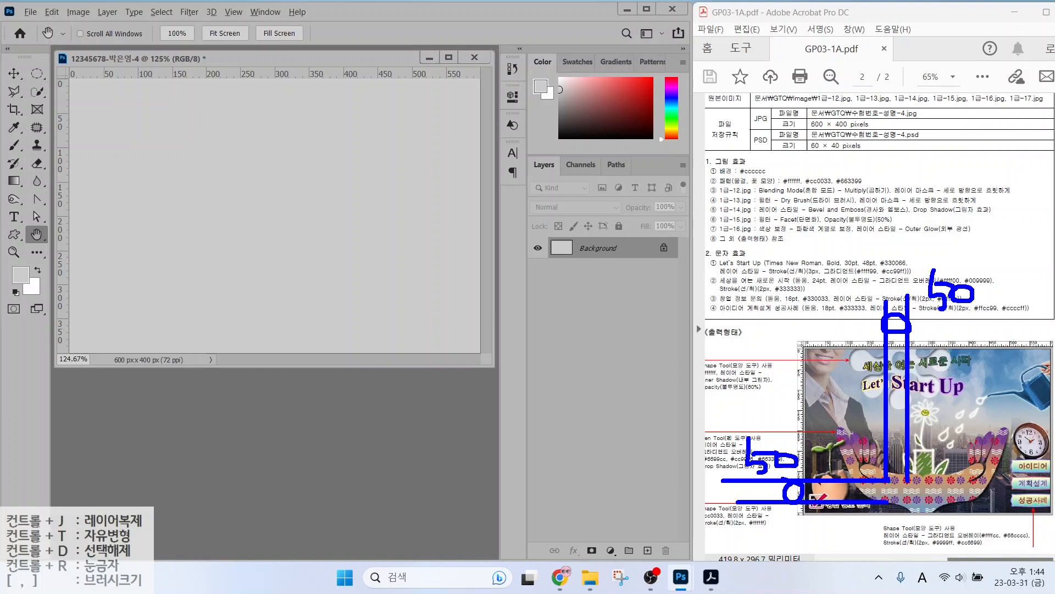
{"action": "mouse_move", "coordinate": [884, 479]}
{"action": "left_mouse_down"}
{"action": "mouse_move", "coordinate": [913, 503]}
{"action": "mouse_move", "coordinate": [985, 501]}
{"action": "left_mouse_up"}
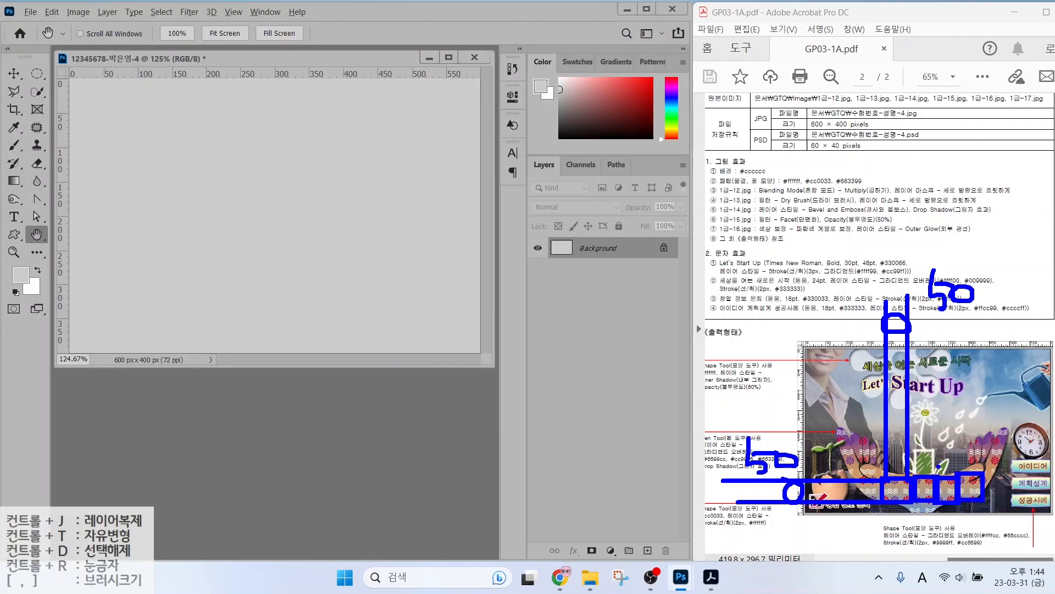
{"action": "key", "text": "Escape"}
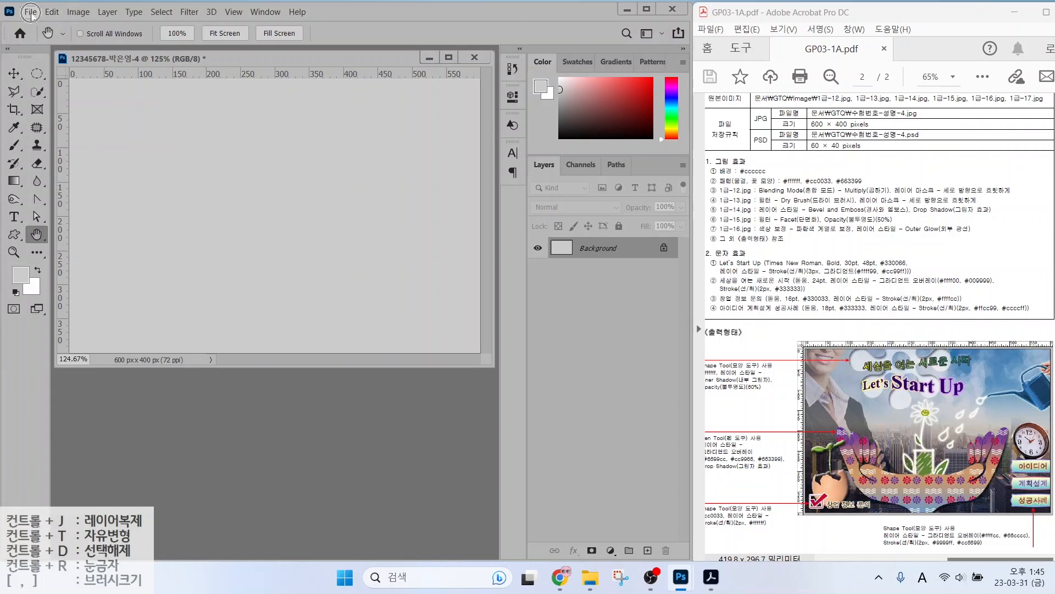
Start a new document with width and height of 50 px.
{"action": "left_click", "coordinate": [31, 13]}
{"action": "left_click", "coordinate": [34, 25]}
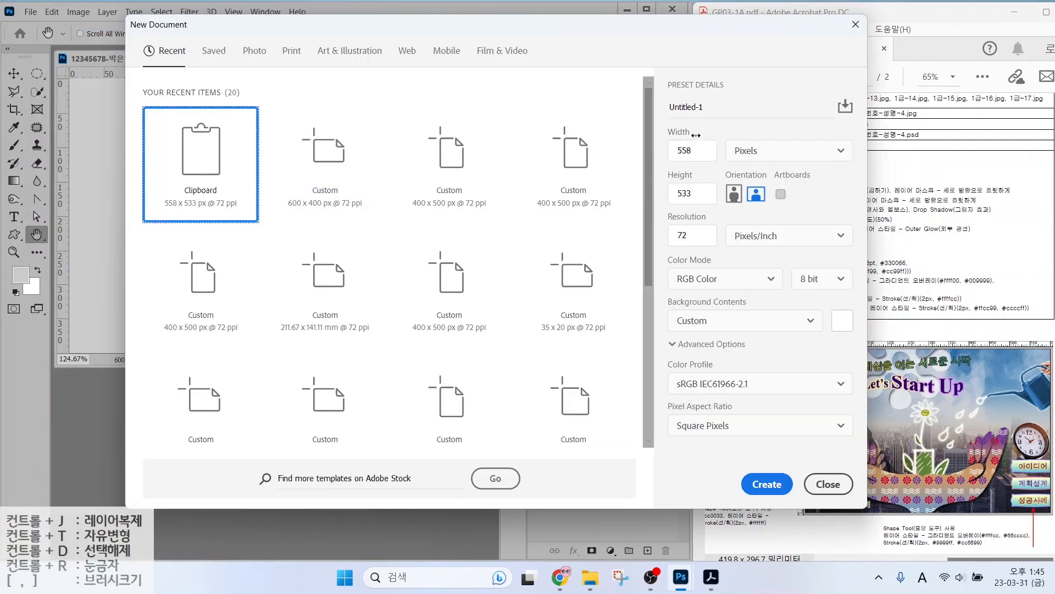
{"action": "key", "text": "Tab"}
{"action": "type", "text": "50"}
{"action": "key", "text": "Tab"}
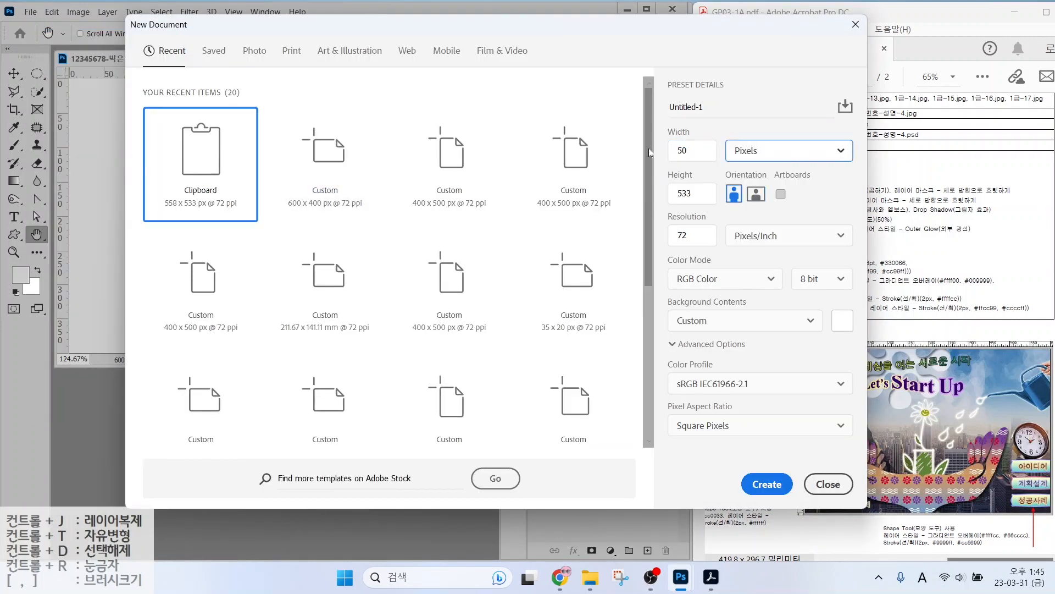
{"action": "key", "text": "Tab"}
{"action": "type", "text": "50"}
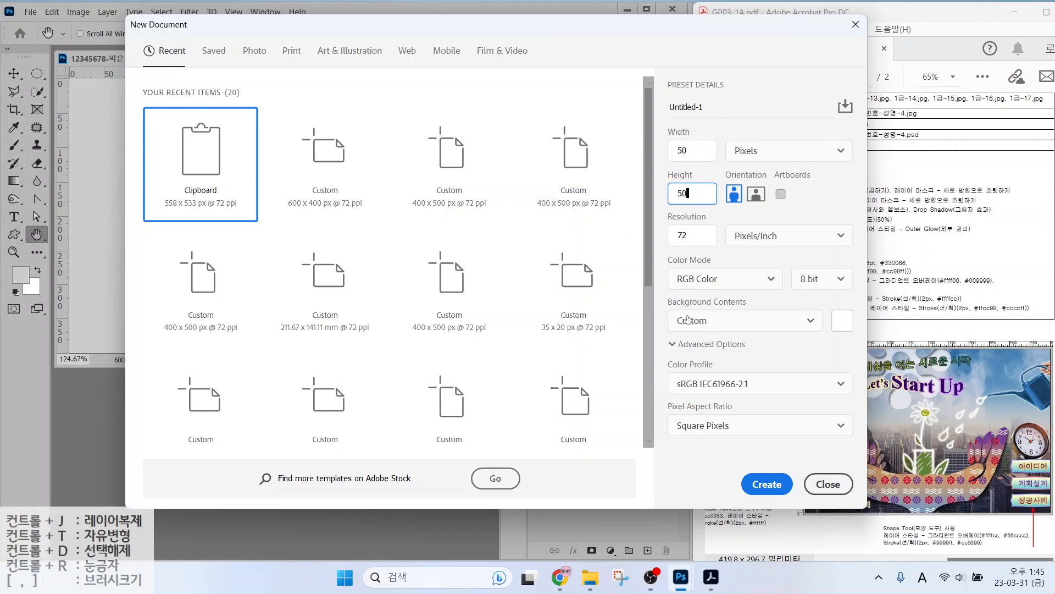
Choose Transparent background contents and create the 50 × 50 document.
{"action": "left_click", "coordinate": [710, 329]}
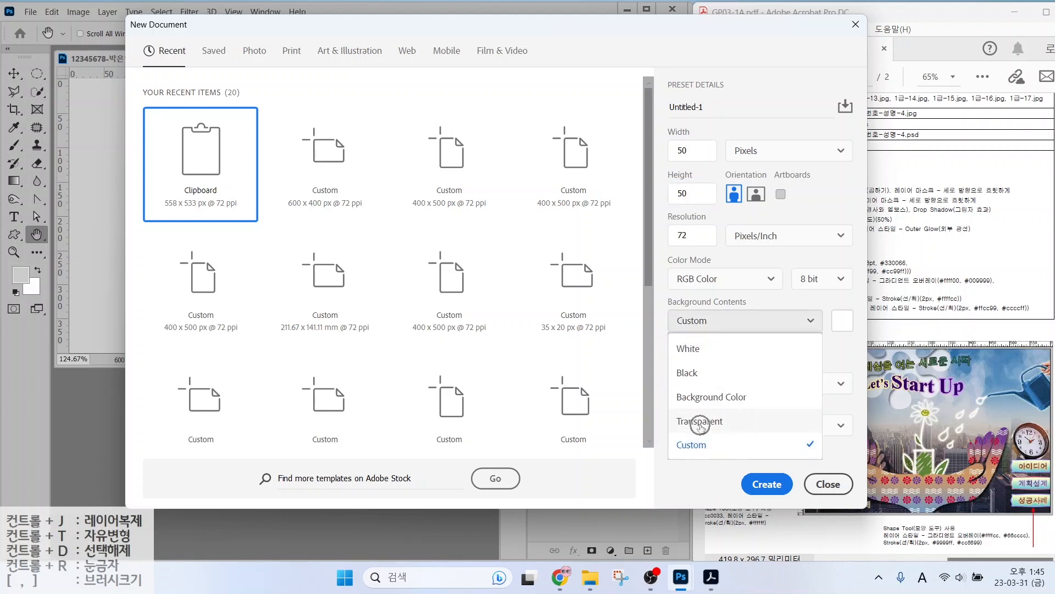
{"action": "left_click", "coordinate": [700, 422]}
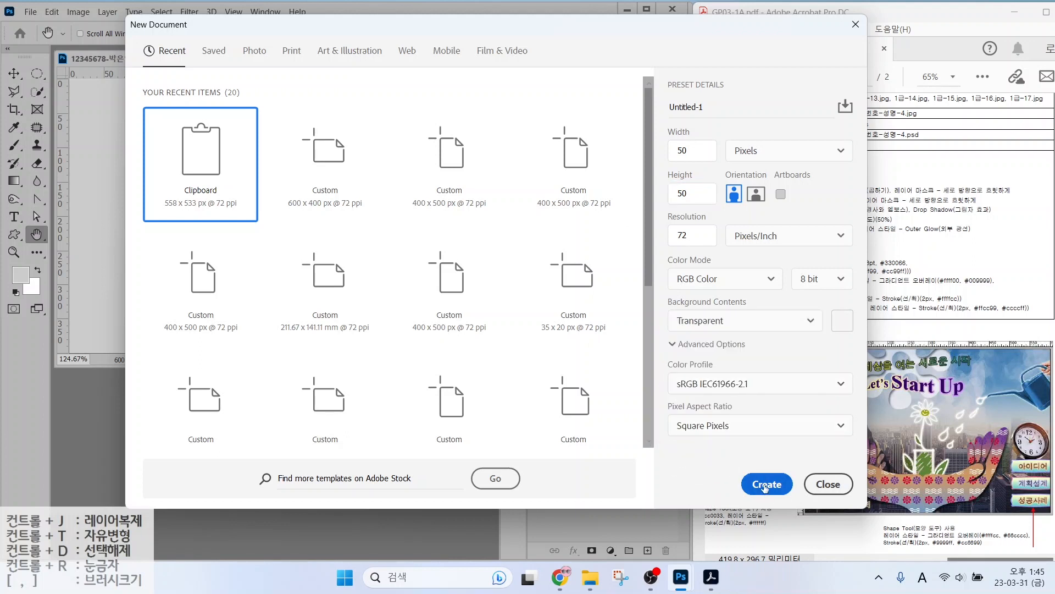
{"action": "left_click", "coordinate": [764, 485]}
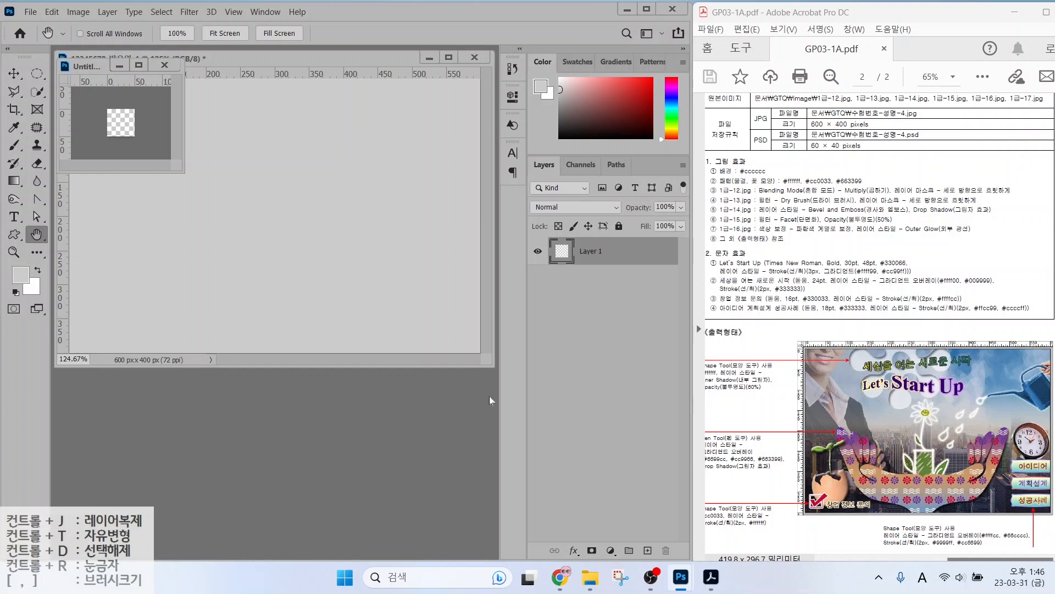
Enlarge the new 50 × 50 px tile document and select the Custom Shape tool.
{"action": "double_click", "coordinate": [36, 235]}
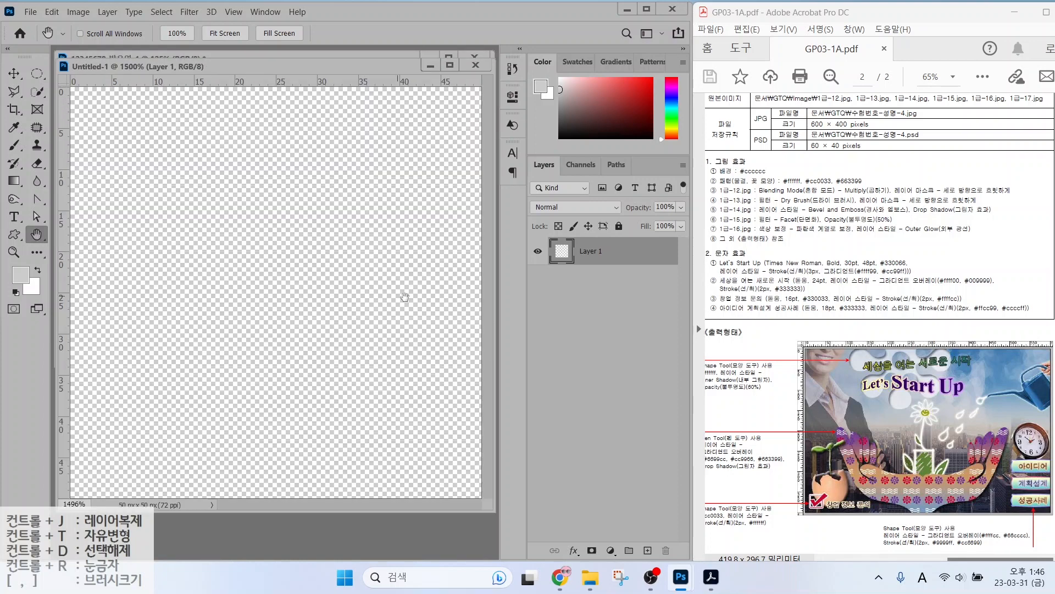
{"action": "left_click", "coordinate": [12, 236]}
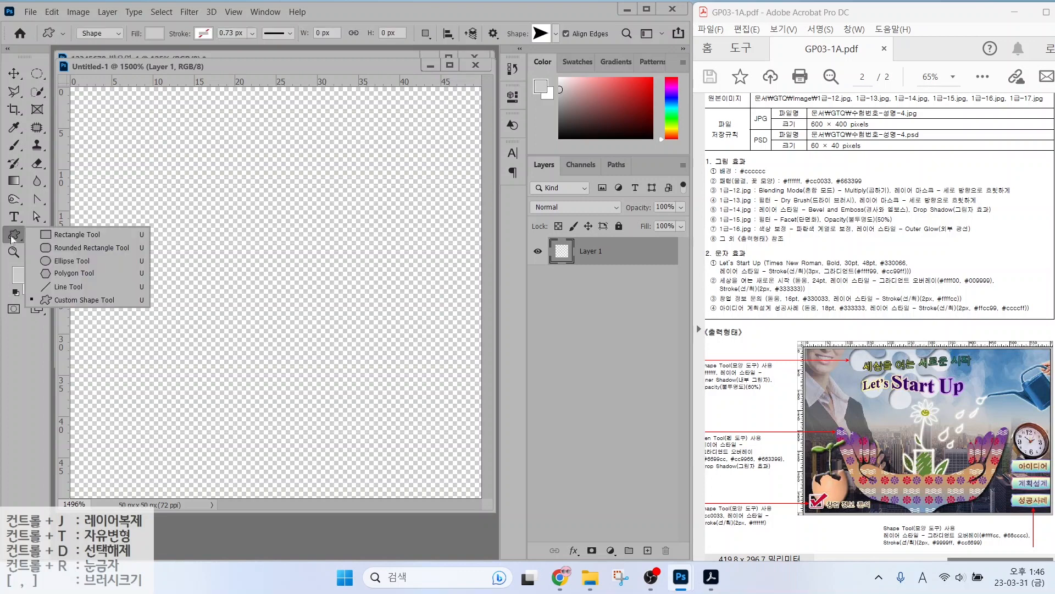
{"action": "left_click", "coordinate": [93, 300]}
{"action": "mouse_move", "coordinate": [115, 44]}
{"action": "left_mouse_down"}
{"action": "mouse_move", "coordinate": [64, 31]}
{"action": "mouse_move", "coordinate": [112, 19]}
{"action": "mouse_move", "coordinate": [121, 34]}
{"action": "mouse_move", "coordinate": [165, 48]}
{"action": "mouse_move", "coordinate": [144, 25]}
{"action": "mouse_move", "coordinate": [177, 39]}
{"action": "mouse_move", "coordinate": [167, 43]}
{"action": "mouse_move", "coordinate": [206, 40]}
{"action": "mouse_move", "coordinate": [228, 17]}
{"action": "left_mouse_up"}
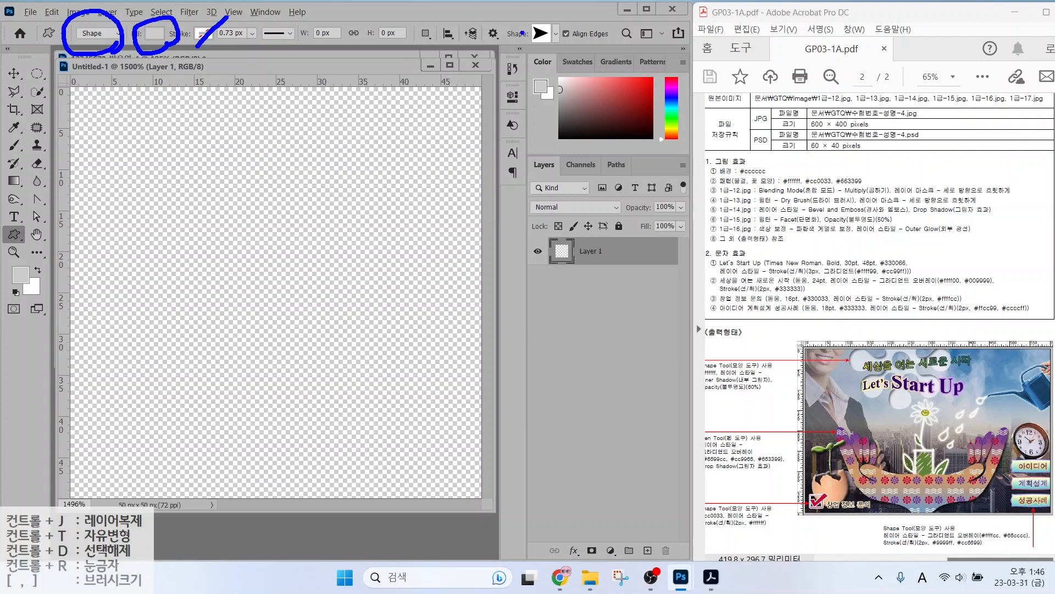
{"action": "mouse_move", "coordinate": [553, 48]}
{"action": "left_mouse_down"}
{"action": "mouse_move", "coordinate": [558, 23]}
{"action": "mouse_move", "coordinate": [556, 50]}
{"action": "left_mouse_up"}
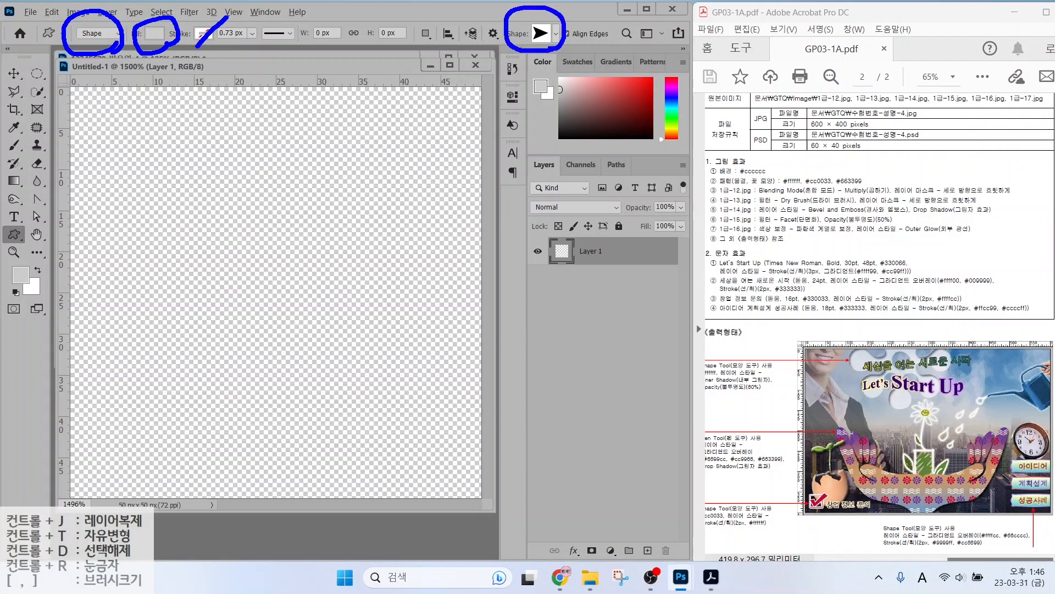
{"action": "key", "text": "Escape"}
Draw the Waves preset shape across the lower half of the tile.
{"action": "left_click", "coordinate": [556, 33]}
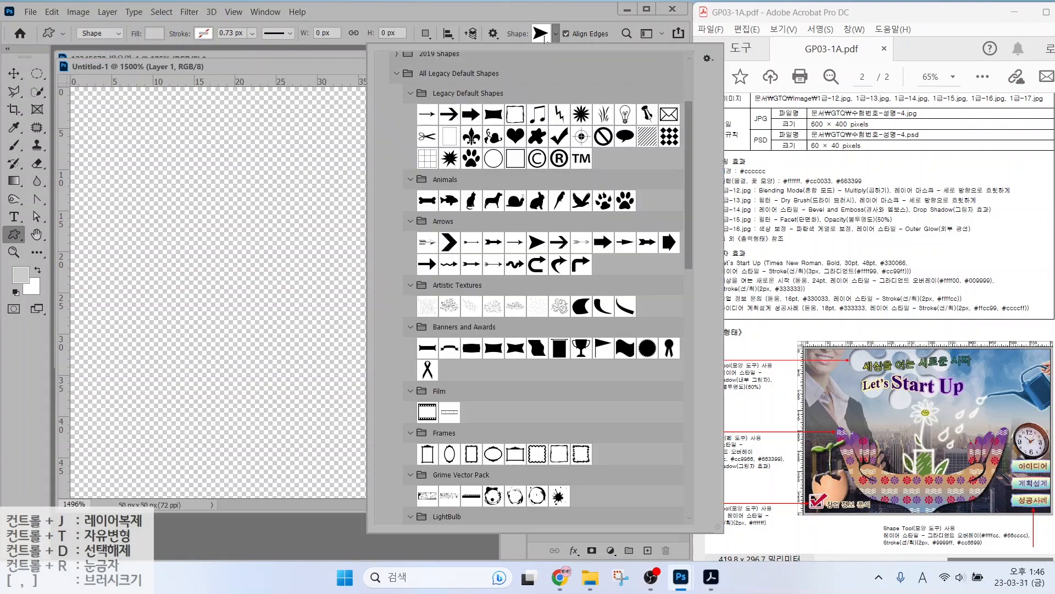
{"action": "scroll", "coordinate": [605, 267], "scroll_direction": "down", "scroll_amount": 8}
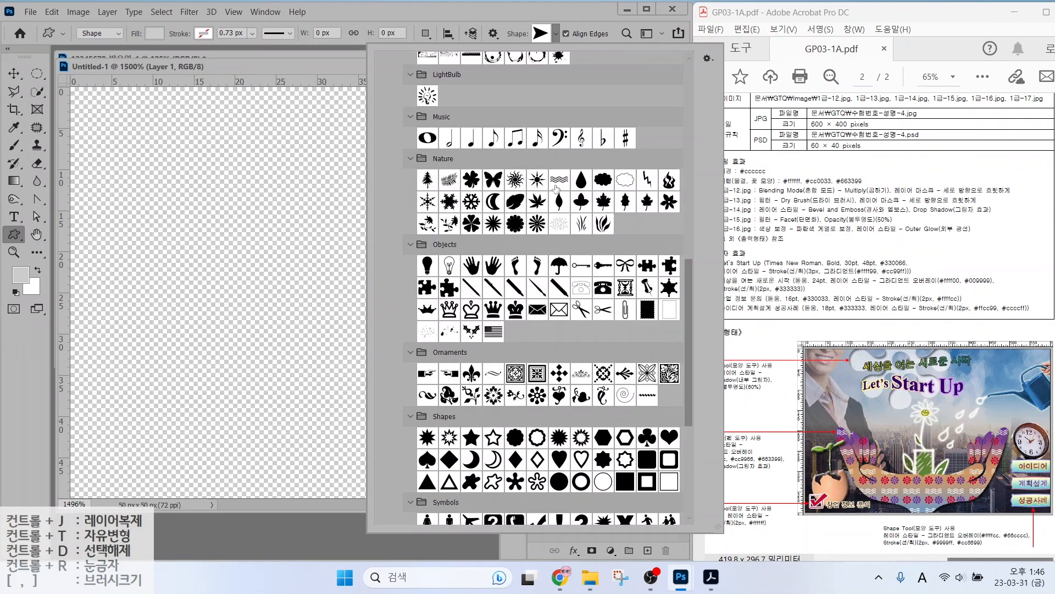
{"action": "left_click", "coordinate": [560, 179]}
{"action": "left_click_drag", "start_coordinate": [94, 366], "coordinate": [449, 482]}
Change the Waves 1 layer's fill colour to white #ffffff.
{"action": "double_click", "coordinate": [558, 251]}
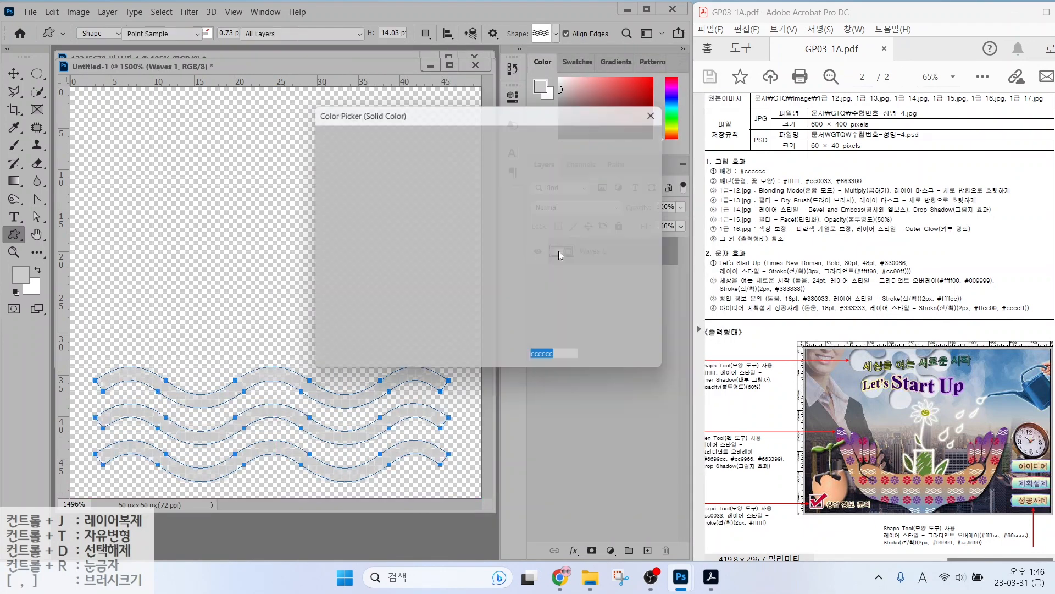
{"action": "left_click", "coordinate": [267, 128]}
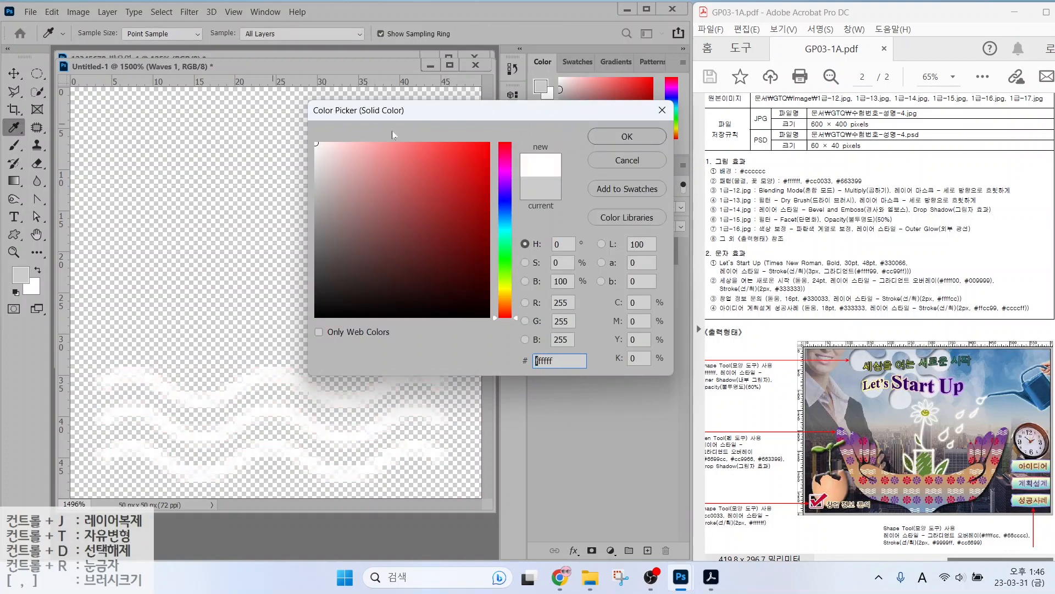
{"action": "left_click", "coordinate": [618, 140]}
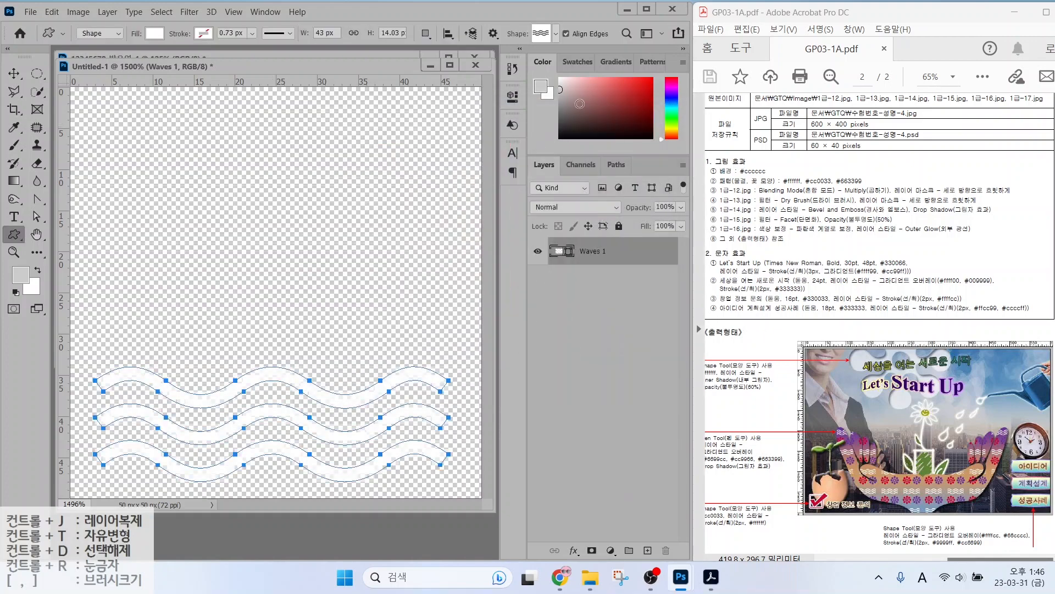
{"action": "left_click", "coordinate": [542, 34]}
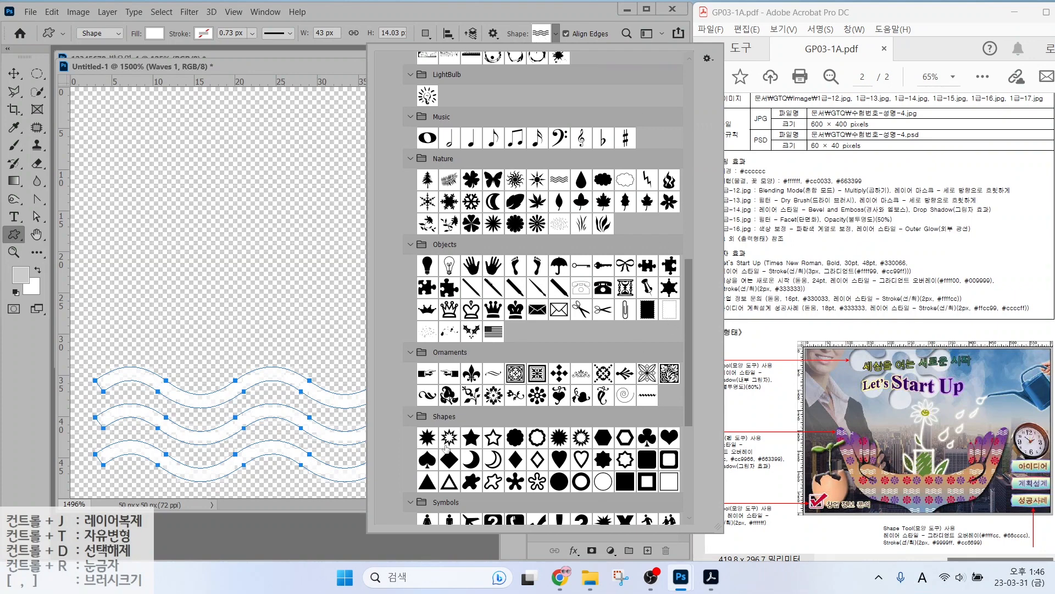
{"action": "scroll", "coordinate": [447, 448], "scroll_direction": "down", "scroll_amount": 2}
Draw a Floral Ornament 4 flower above the waves, filled red #cc0033.
{"action": "left_click", "coordinate": [537, 373]}
{"action": "left_click_drag", "start_coordinate": [104, 153], "coordinate": [254, 295]}
{"action": "double_click", "coordinate": [561, 251]}
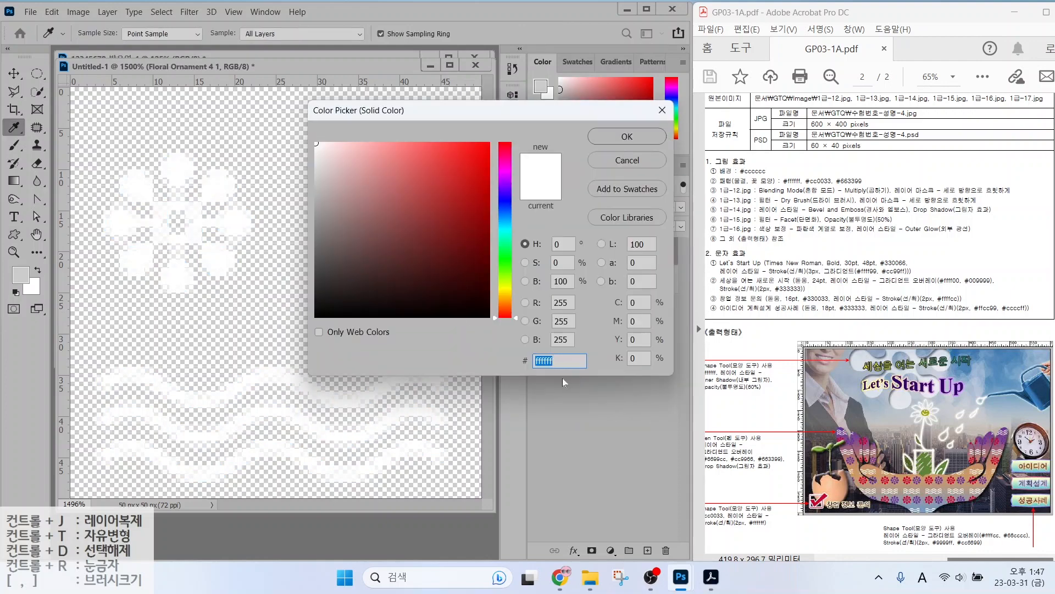
{"action": "type", "text": "cc0033"}
{"action": "key", "text": "Return"}
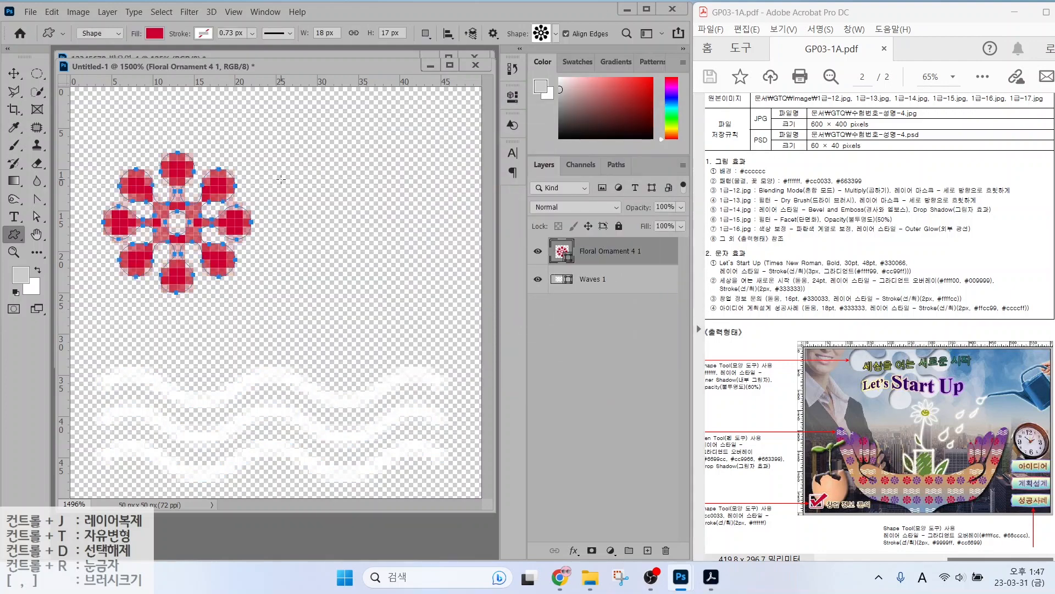
Duplicate the flower, move the copy to its right and fill it purple #663399.
{"action": "key", "text": "ctrl+j"}
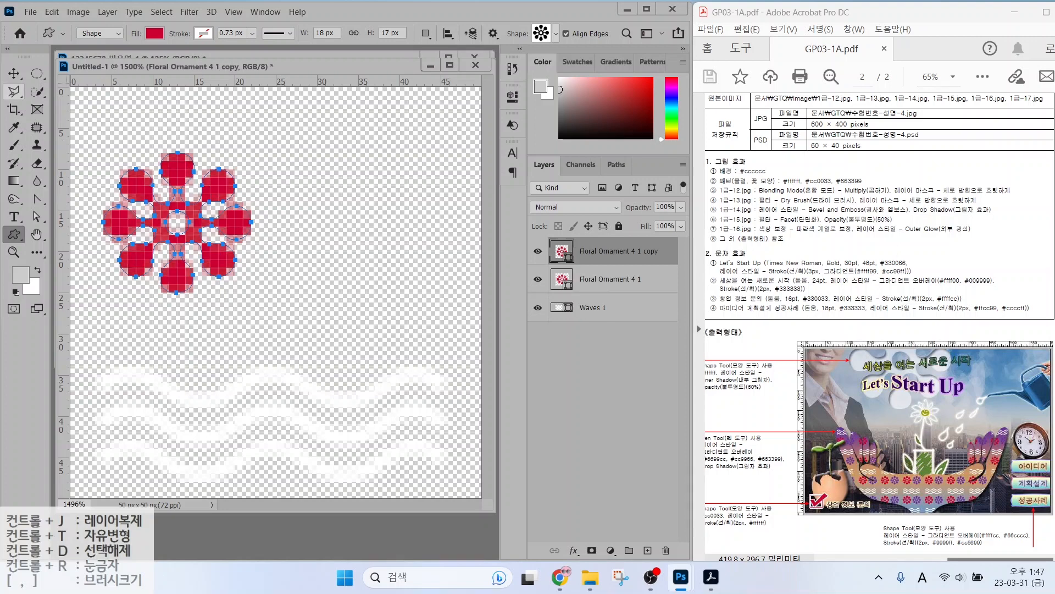
{"action": "key", "text": "v"}
{"action": "left_click_drag", "start_coordinate": [192, 230], "coordinate": [374, 232]}
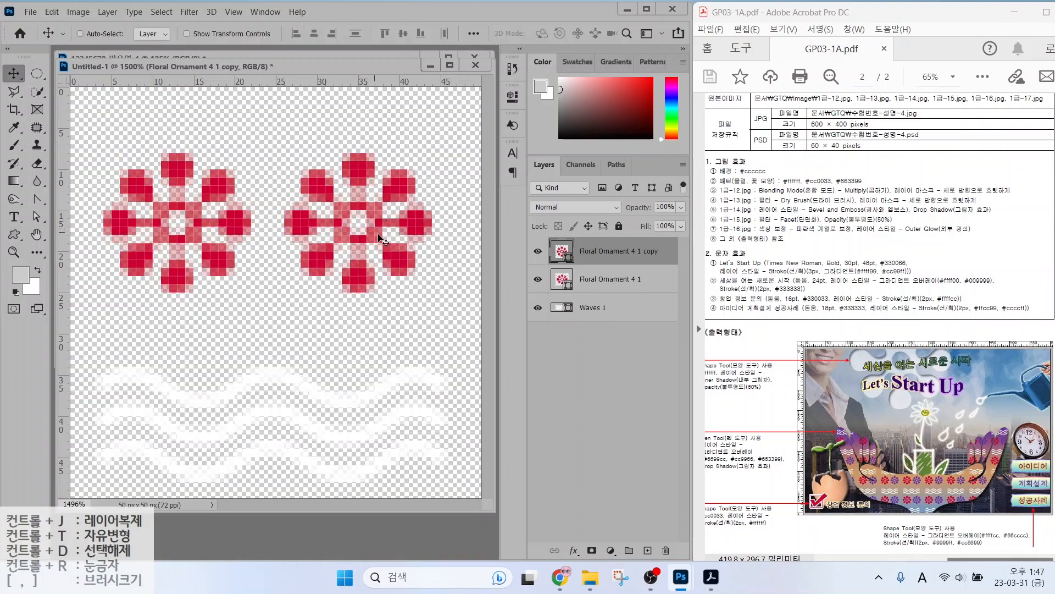
{"action": "double_click", "coordinate": [561, 257]}
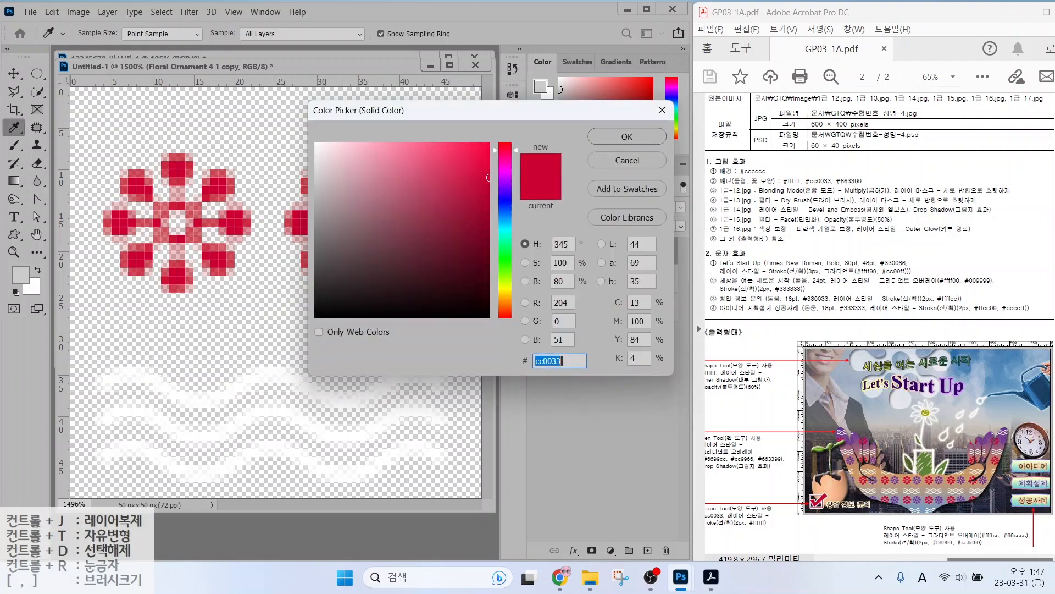
{"action": "type", "text": "663399"}
{"action": "key", "text": "Return"}
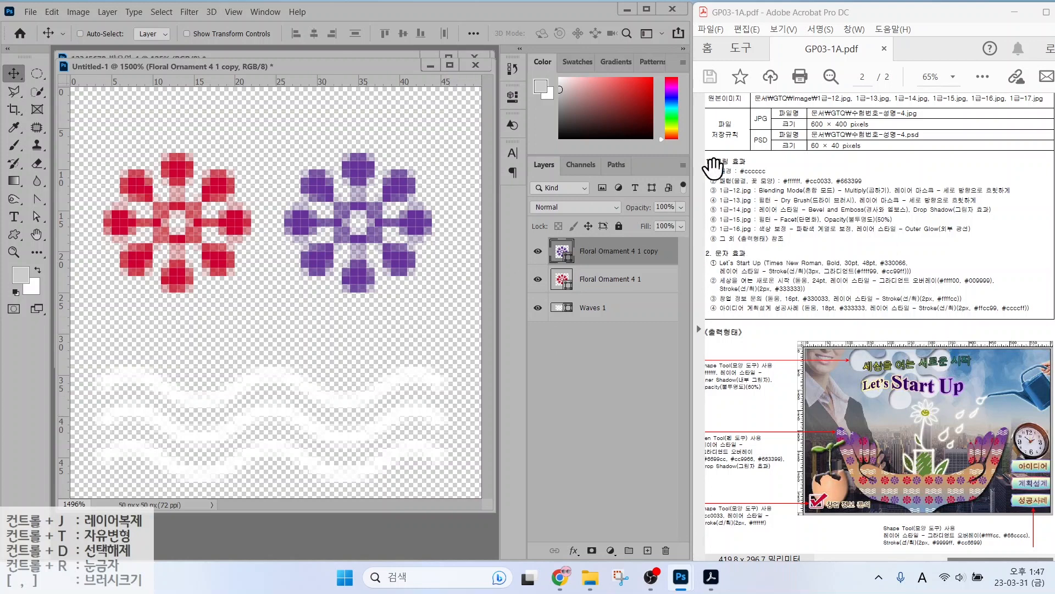
{"action": "left_click", "coordinate": [50, 15]}
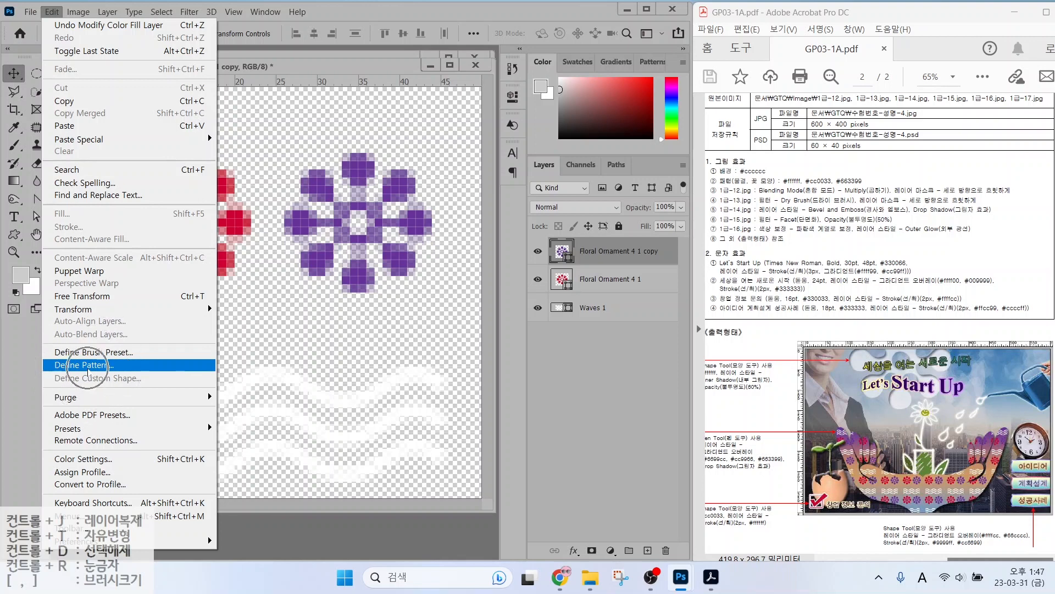
Define the tile as a new pattern named '물결, 꽃 모양'.
{"action": "left_click", "coordinate": [88, 368]}
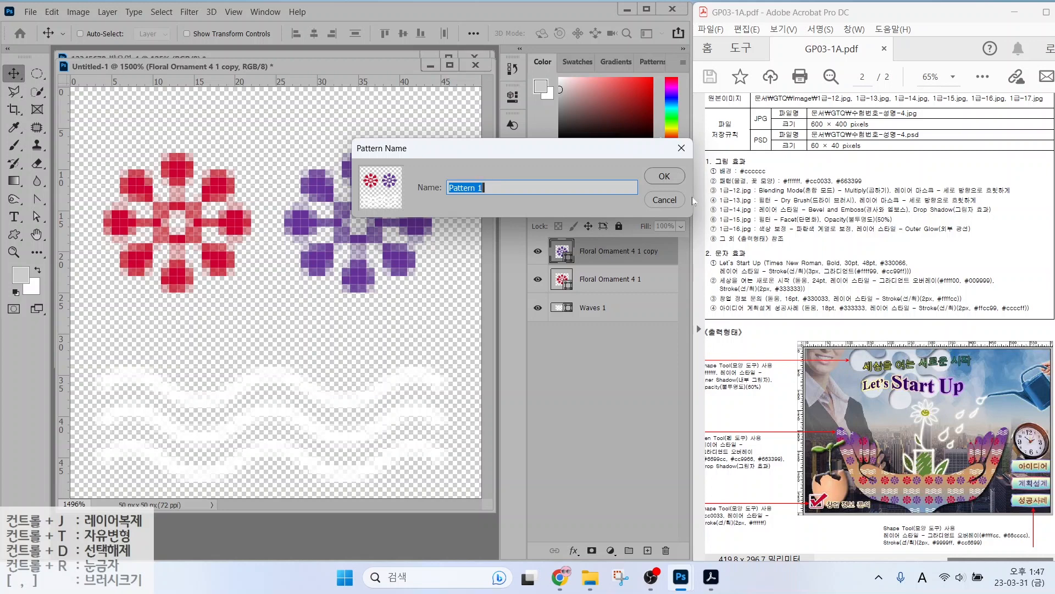
{"action": "key", "text": "Hangul"}
{"action": "type", "text": "물결, 꽃 모양"}
{"action": "key", "text": "Return"}
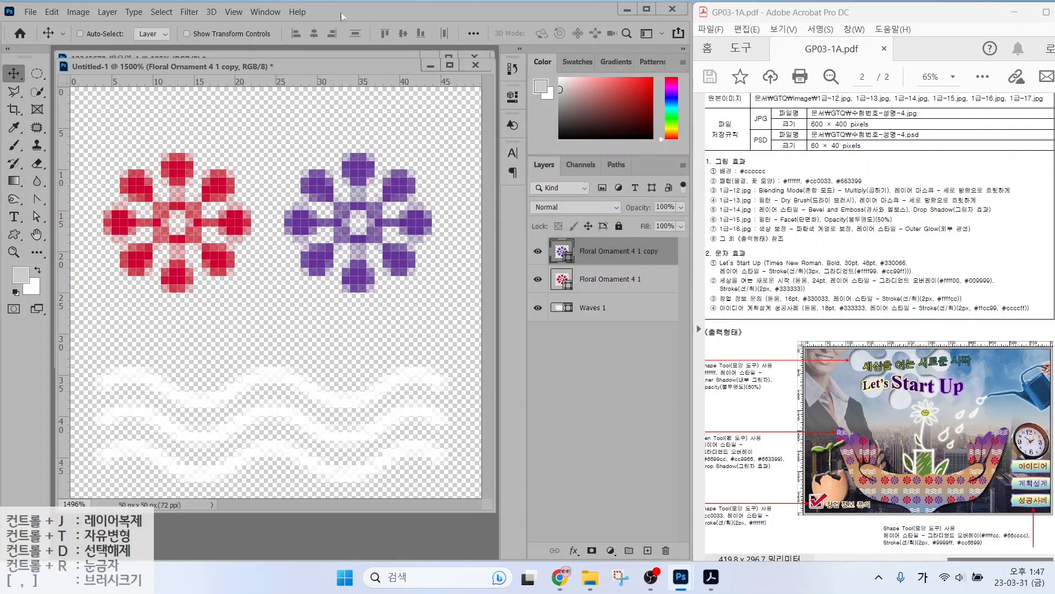
Minimize the tile and open the city photo 1급-12.jpg beside the poster.
{"action": "left_click", "coordinate": [428, 67]}
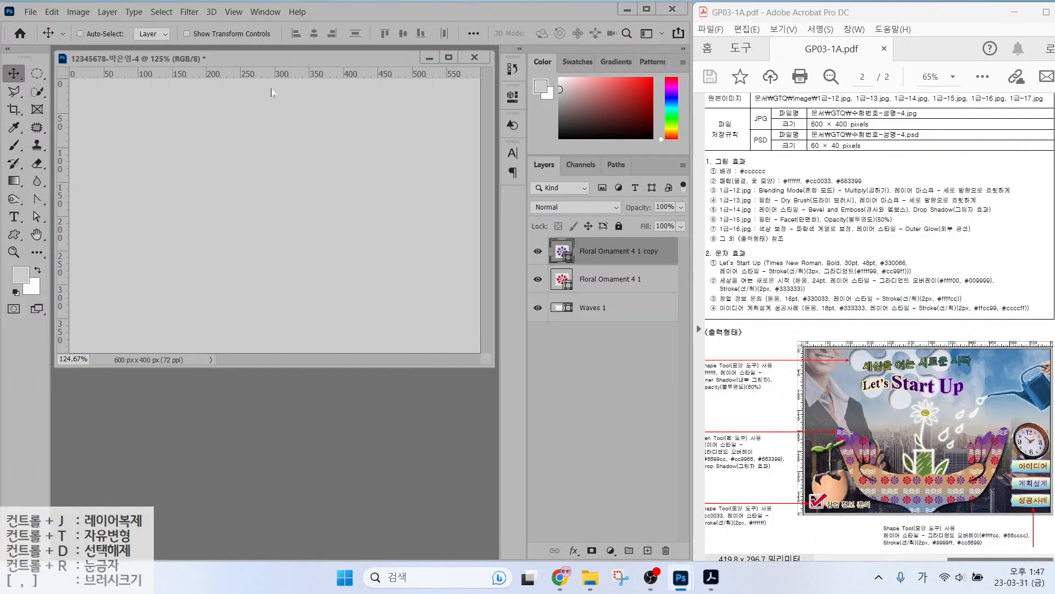
{"action": "left_click", "coordinate": [445, 203]}
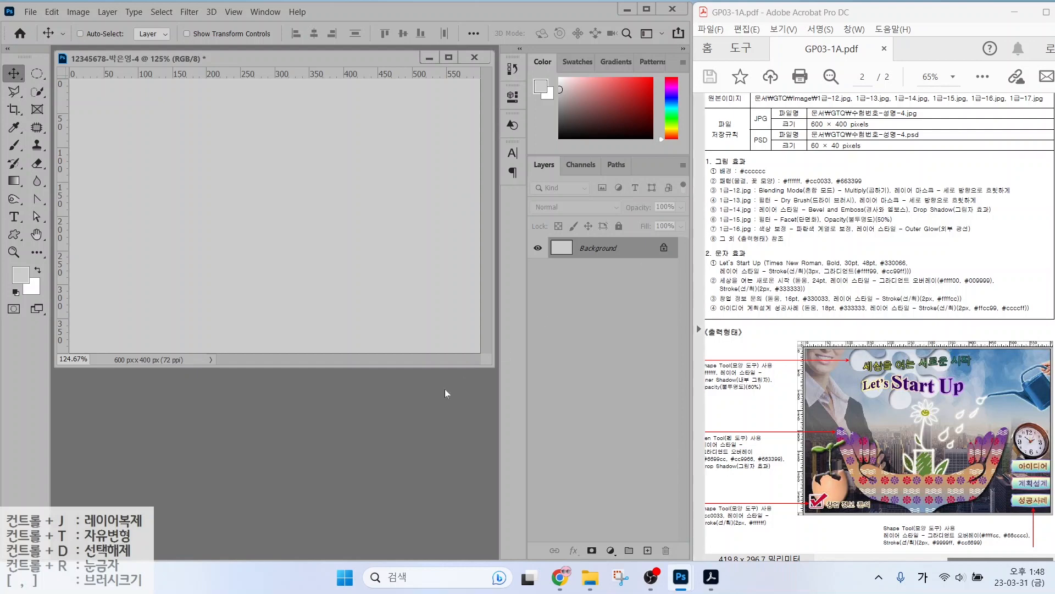
{"action": "double_click", "coordinate": [351, 393]}
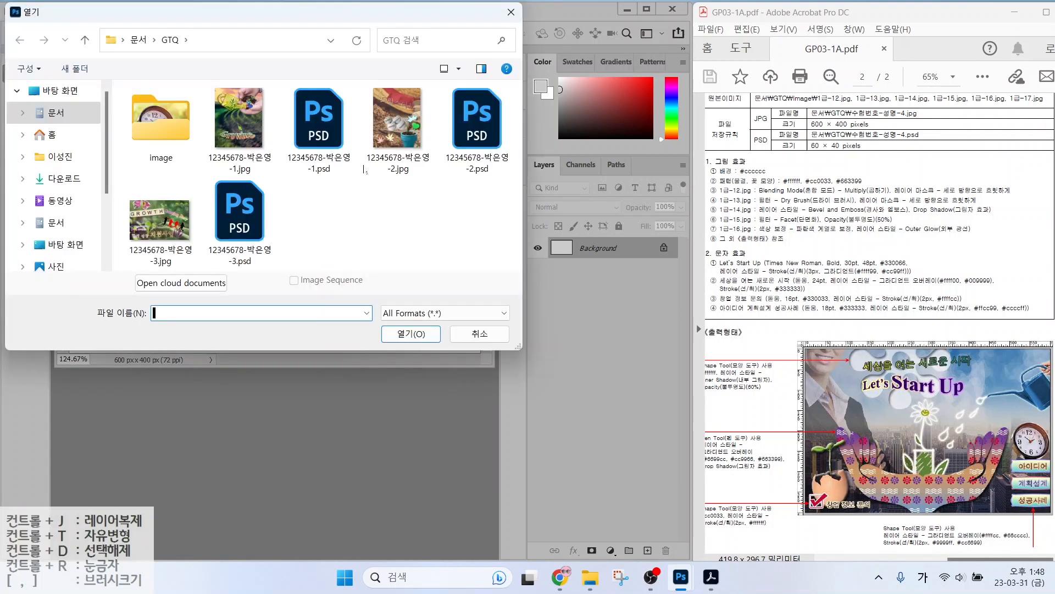
{"action": "double_click", "coordinate": [145, 116]}
{"action": "scroll", "coordinate": [236, 220], "scroll_direction": "down", "scroll_amount": 2}
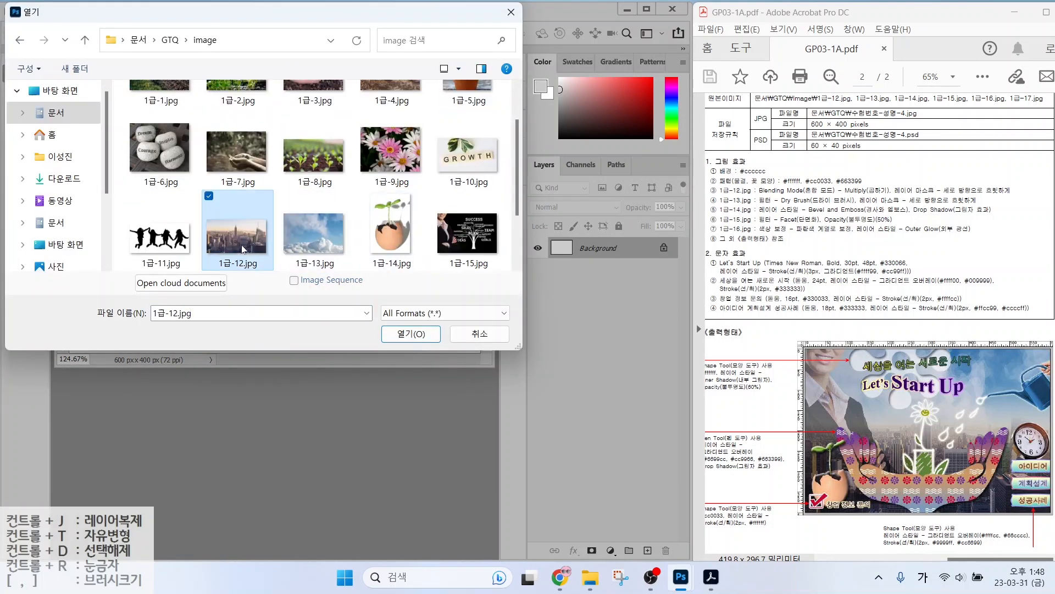
{"action": "double_click", "coordinate": [235, 229]}
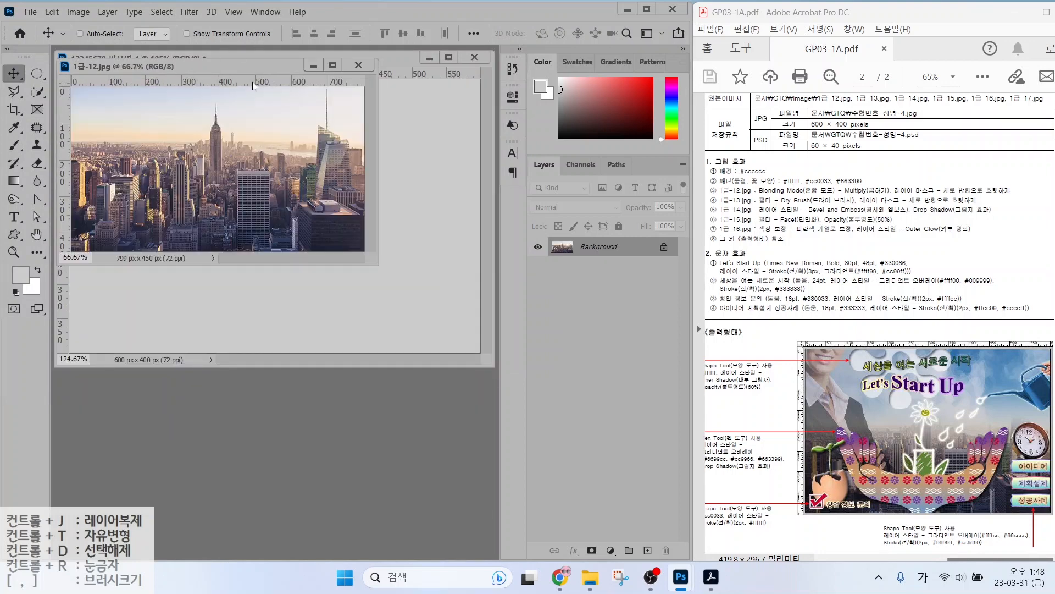
Drag the city photo into the poster, close the original, and rename the layer 1-12.
{"action": "mouse_move", "coordinate": [193, 78]}
{"action": "left_mouse_down"}
{"action": "mouse_move", "coordinate": [262, 111]}
{"action": "mouse_move", "coordinate": [335, 194]}
{"action": "mouse_move", "coordinate": [198, 67]}
{"action": "mouse_move", "coordinate": [185, 78]}
{"action": "left_mouse_up"}
{"action": "left_click_drag", "start_coordinate": [142, 67], "coordinate": [293, 225]}
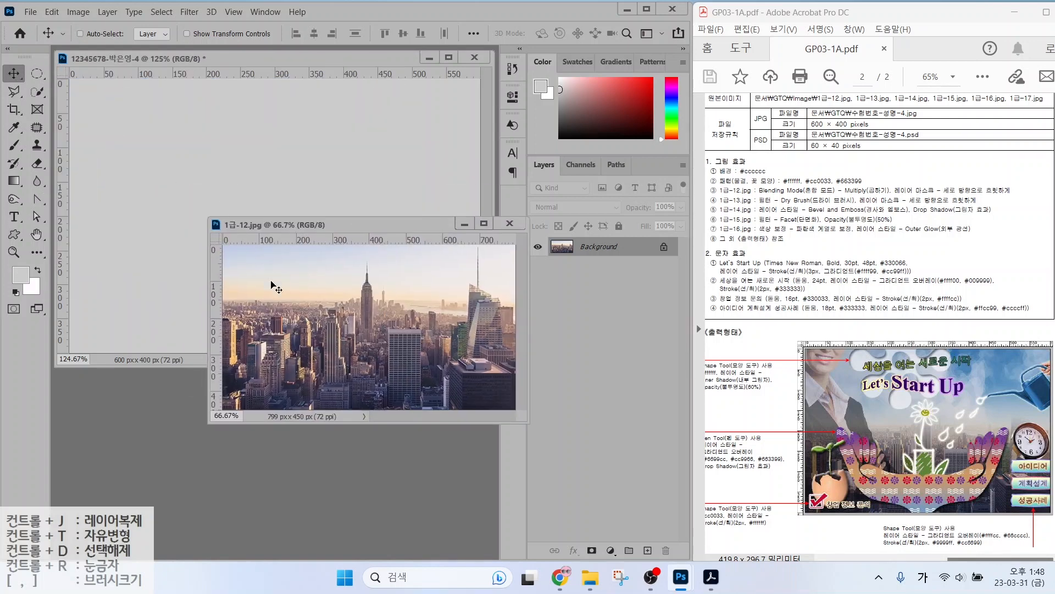
{"action": "left_click_drag", "start_coordinate": [284, 293], "coordinate": [172, 162]}
{"action": "left_click", "coordinate": [507, 226]}
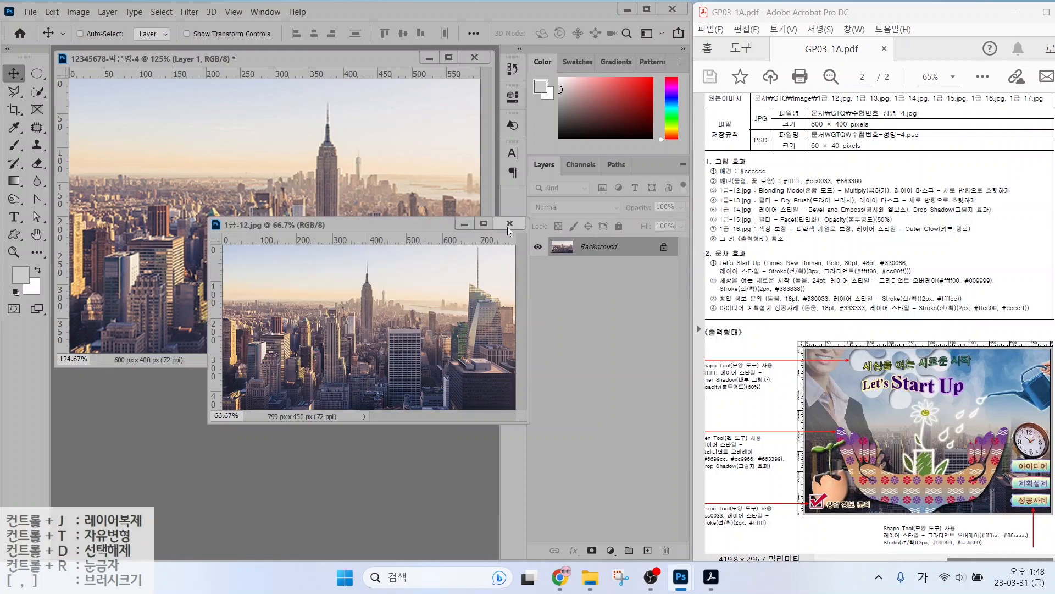
{"action": "left_click", "coordinate": [508, 226]}
{"action": "double_click", "coordinate": [589, 251]}
{"action": "type", "text": "1-12"}
{"action": "key", "text": "Return"}
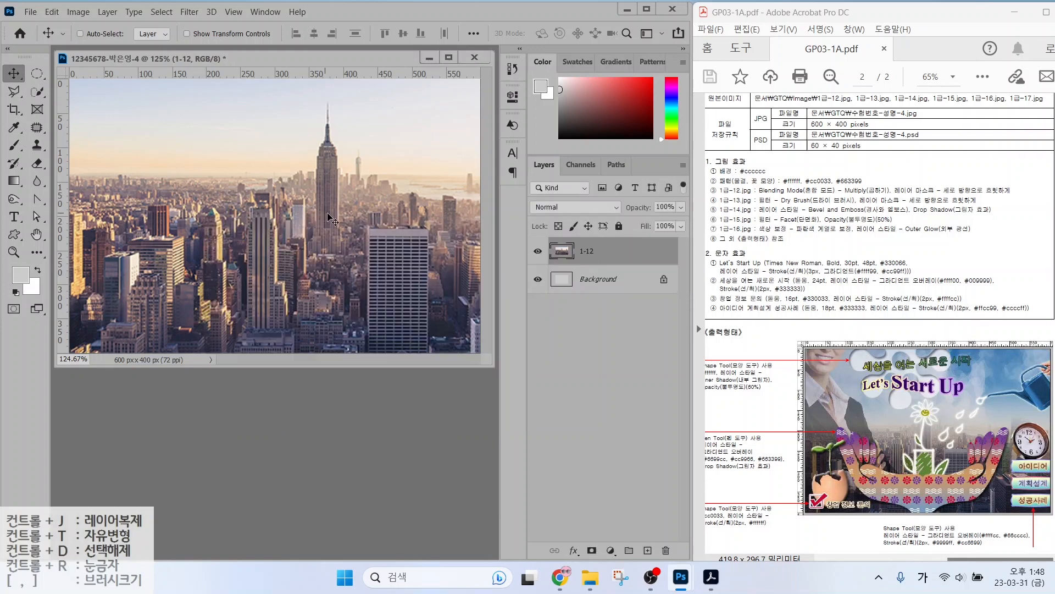
Move the 1-12 city photo left and set its blend mode to Multiply.
{"action": "left_click_drag", "start_coordinate": [328, 213], "coordinate": [263, 232]}
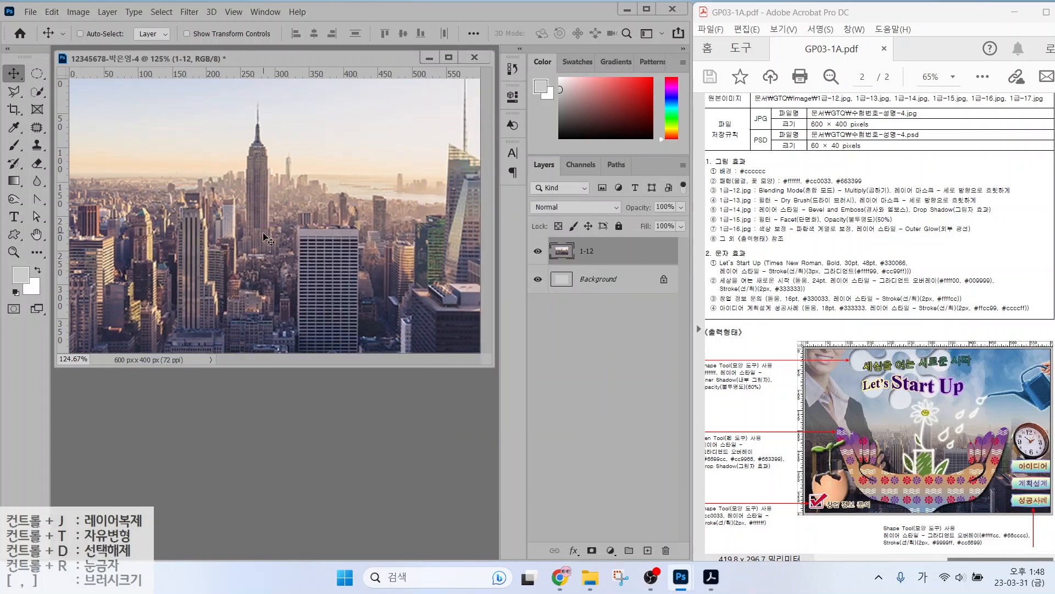
{"action": "left_click_drag", "start_coordinate": [735, 199], "coordinate": [835, 197]}
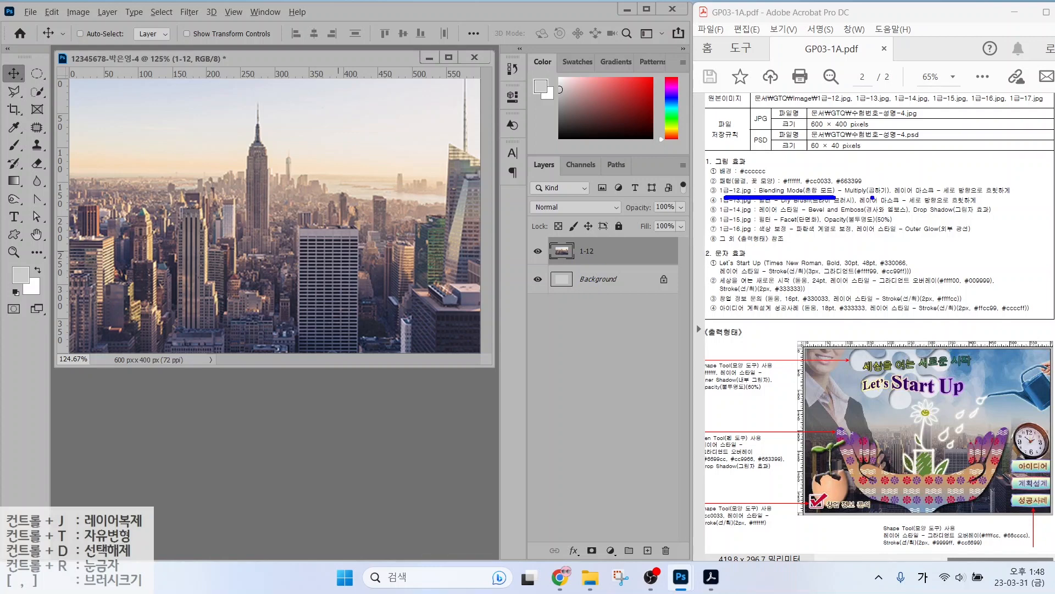
{"action": "mouse_move", "coordinate": [872, 197]}
{"action": "left_mouse_down"}
{"action": "mouse_move", "coordinate": [844, 187]}
{"action": "mouse_move", "coordinate": [869, 195]}
{"action": "left_mouse_up"}
{"action": "left_click_drag", "start_coordinate": [521, 141], "coordinate": [673, 308]}
{"action": "left_click_drag", "start_coordinate": [526, 197], "coordinate": [616, 213]}
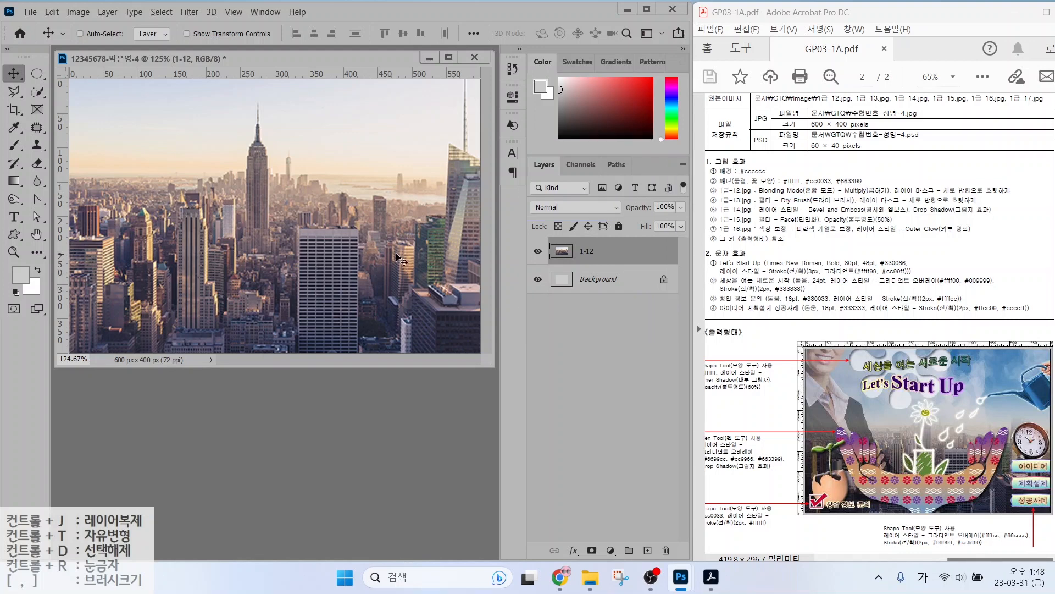
{"action": "left_click", "coordinate": [552, 207]}
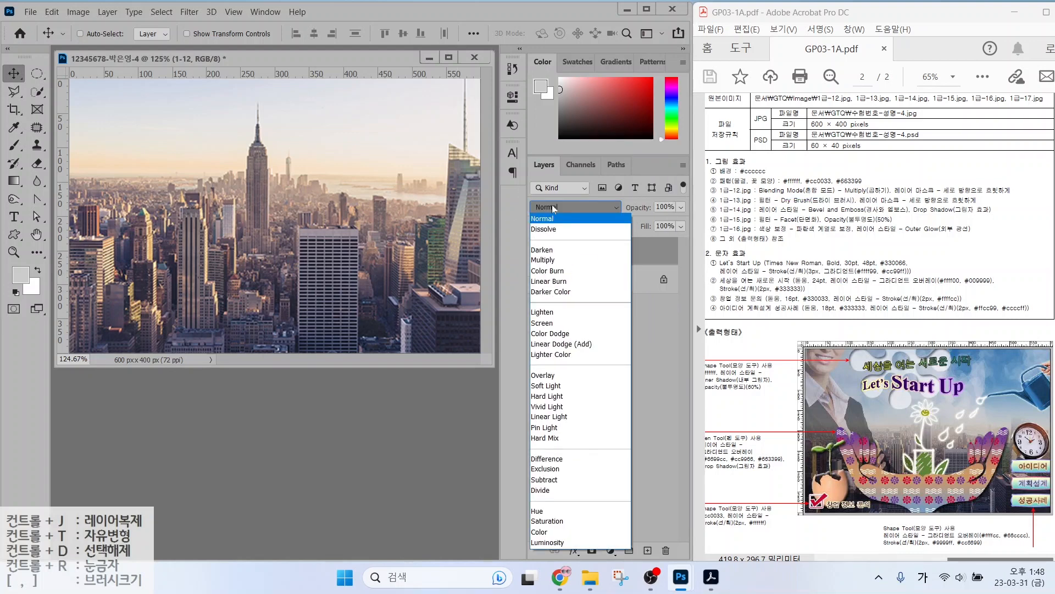
{"action": "left_click", "coordinate": [559, 260]}
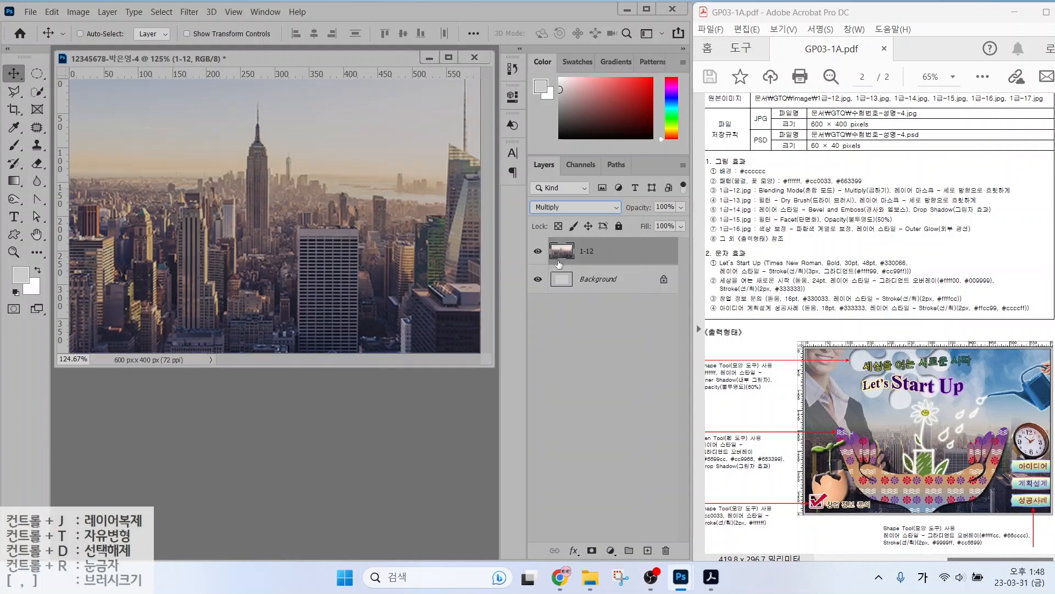
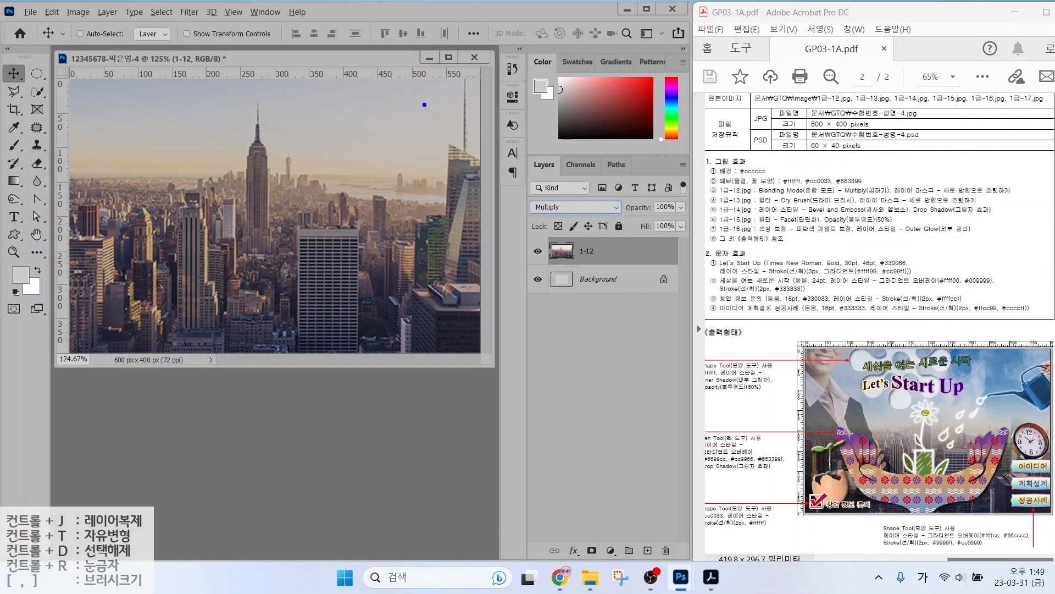
Add a white layer mask to the 1-12 city skyline layer.
{"action": "left_click_drag", "start_coordinate": [419, 108], "coordinate": [407, 319]}
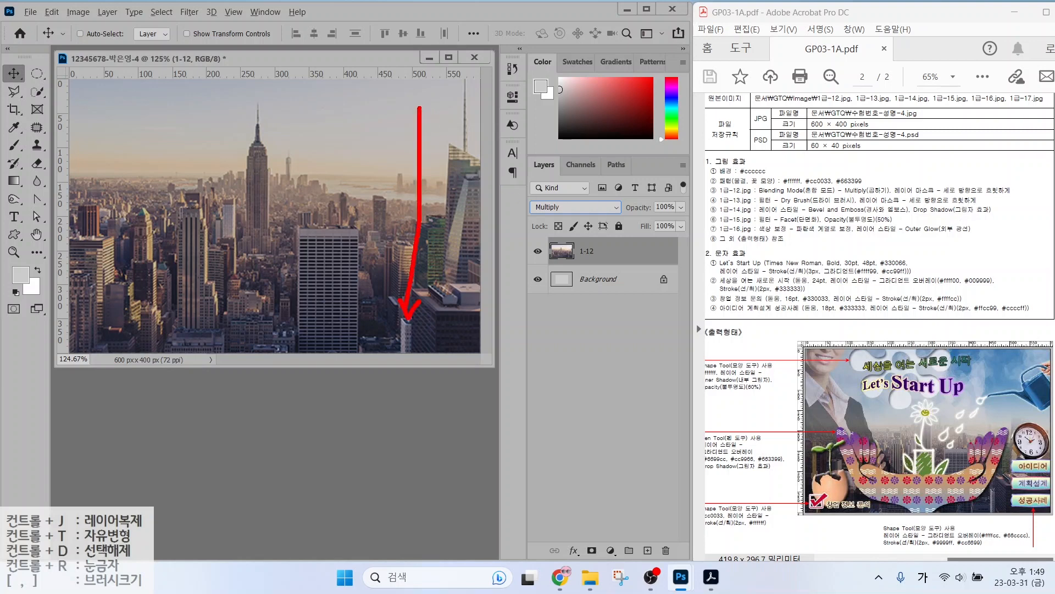
{"action": "mouse_move", "coordinate": [404, 134]}
{"action": "left_mouse_down"}
{"action": "mouse_move", "coordinate": [414, 115]}
{"action": "mouse_move", "coordinate": [434, 136]}
{"action": "left_mouse_up"}
{"action": "key", "text": "Escape"}
{"action": "key", "text": "ctrl"}
{"action": "key", "text": "ctrl"}
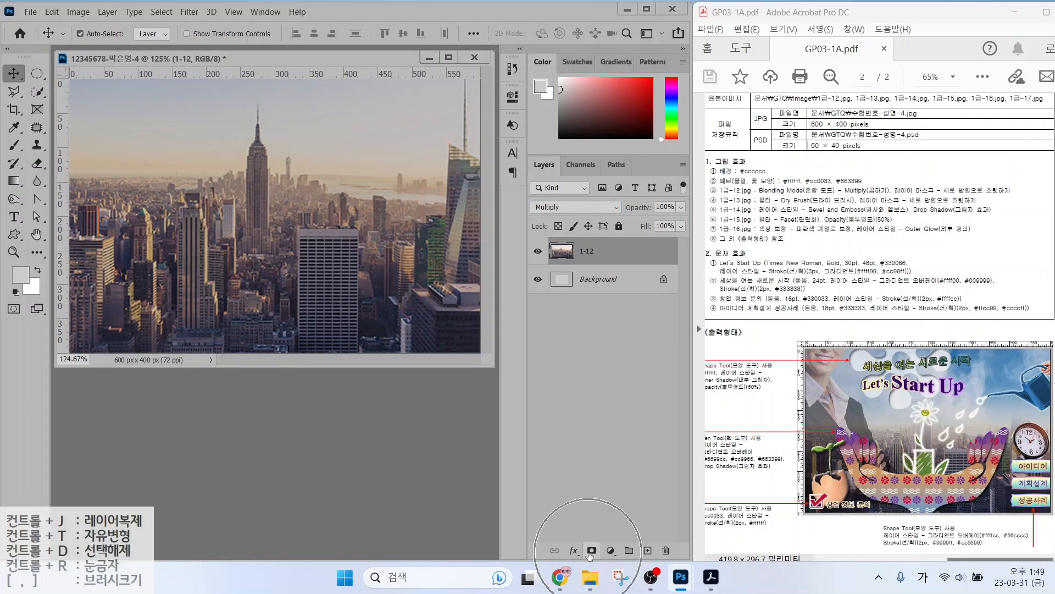
{"action": "left_click", "coordinate": [592, 551]}
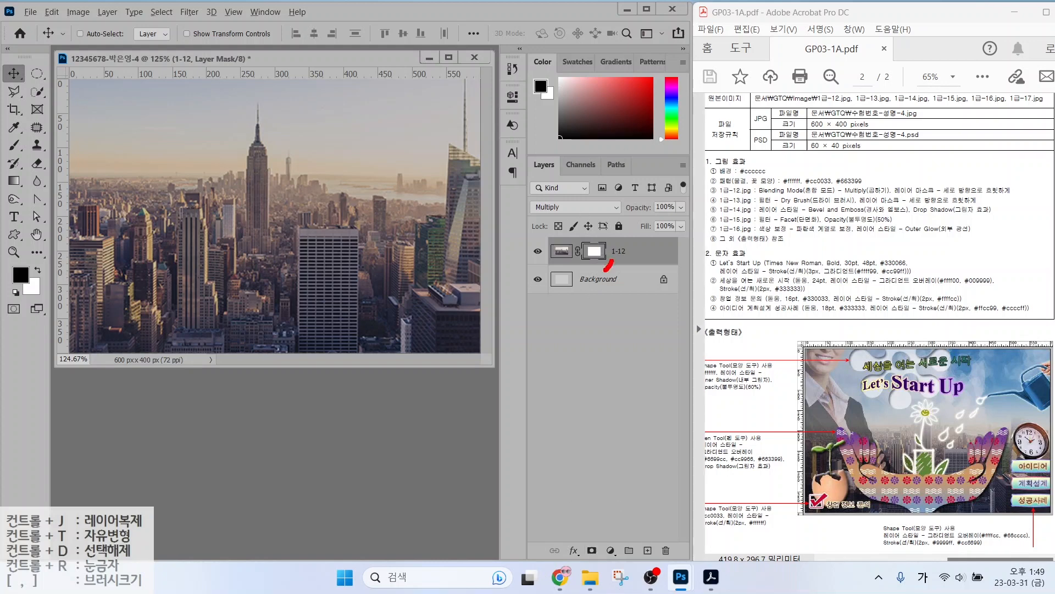
Highlight the new 1-12 layer mask with on-screen annotations.
{"action": "mouse_move", "coordinate": [605, 271]}
{"action": "left_mouse_down"}
{"action": "mouse_move", "coordinate": [608, 233]}
{"action": "mouse_move", "coordinate": [611, 269]}
{"action": "left_mouse_up"}
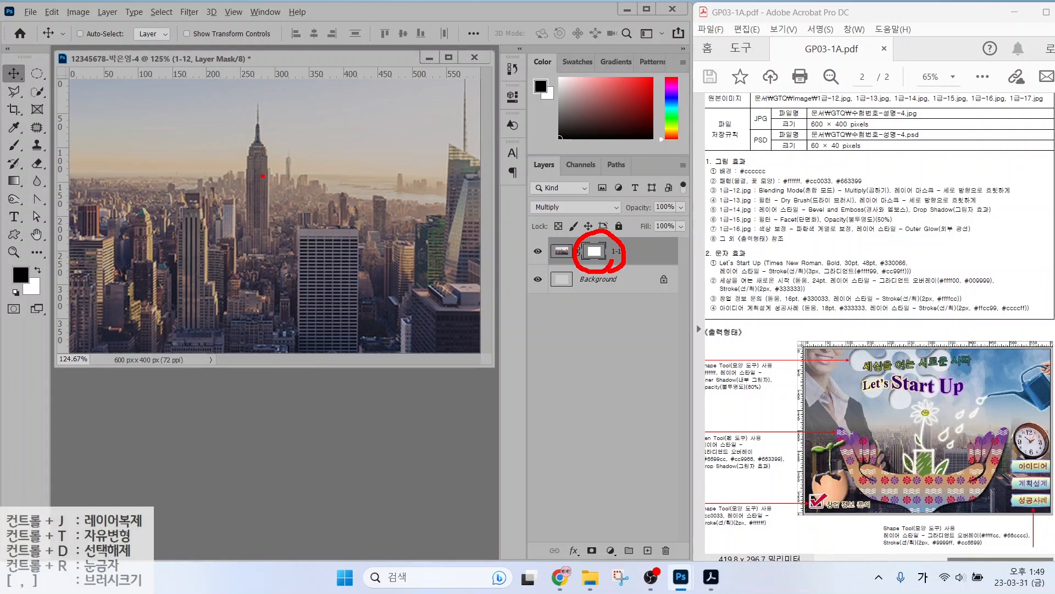
{"action": "key", "text": "Escape"}
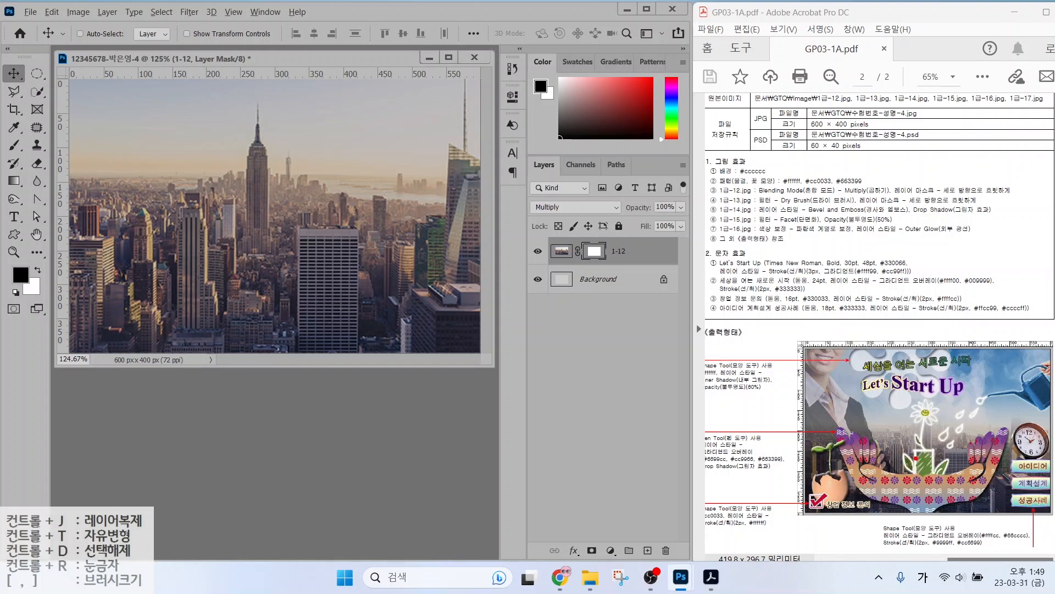
{"action": "mouse_move", "coordinate": [917, 466]}
{"action": "left_mouse_down"}
{"action": "mouse_move", "coordinate": [856, 425]}
{"action": "mouse_move", "coordinate": [906, 465]}
{"action": "left_mouse_up"}
{"action": "mouse_move", "coordinate": [381, 299]}
{"action": "left_mouse_down"}
{"action": "mouse_move", "coordinate": [343, 301]}
{"action": "mouse_move", "coordinate": [323, 256]}
{"action": "left_mouse_up"}
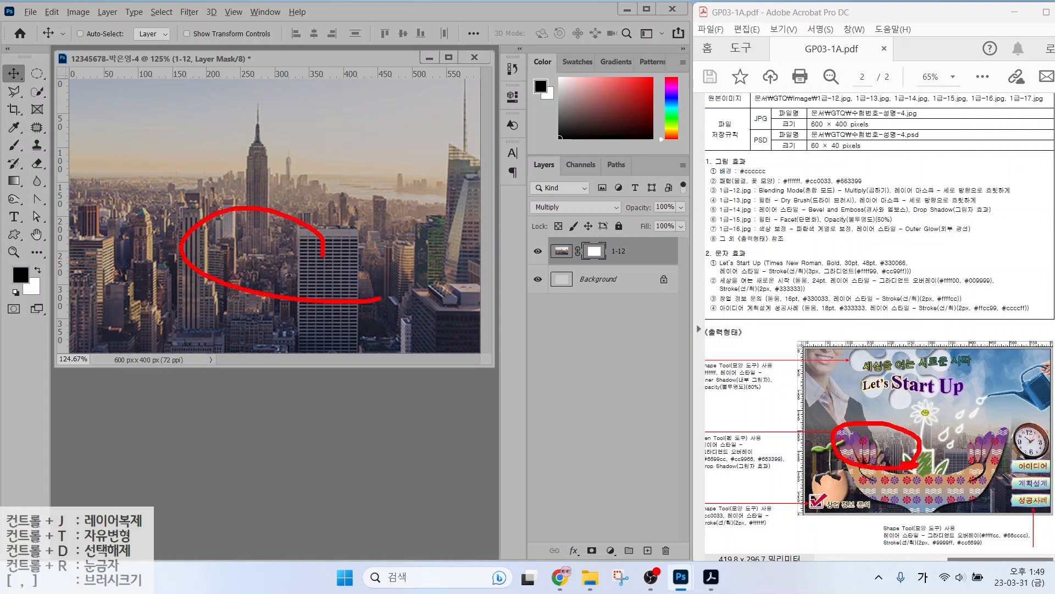
{"action": "mouse_move", "coordinate": [904, 390]}
{"action": "left_mouse_down"}
{"action": "mouse_move", "coordinate": [859, 382]}
{"action": "mouse_move", "coordinate": [907, 366]}
{"action": "left_mouse_up"}
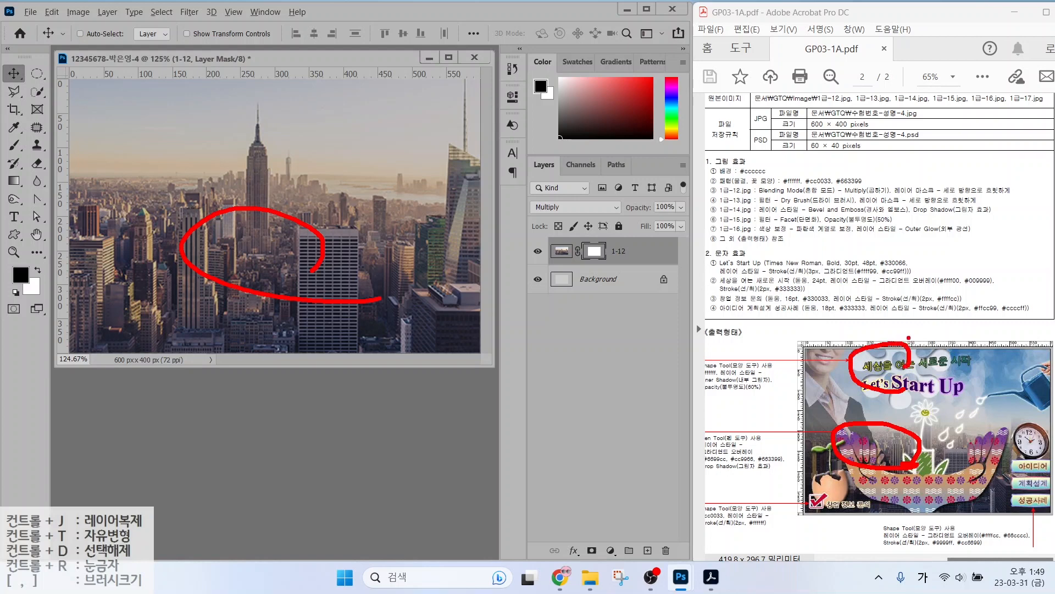
{"action": "left_click_drag", "start_coordinate": [904, 331], "coordinate": [848, 380]}
{"action": "left_click_drag", "start_coordinate": [859, 335], "coordinate": [897, 381]}
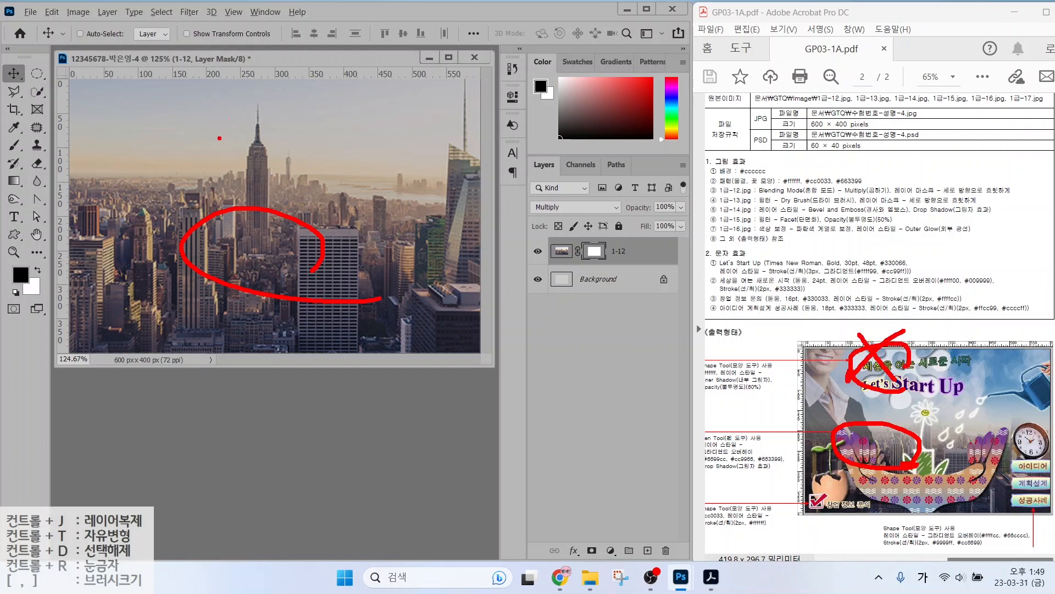
{"action": "left_click_drag", "start_coordinate": [276, 75], "coordinate": [190, 136]}
{"action": "left_click_drag", "start_coordinate": [205, 69], "coordinate": [286, 152]}
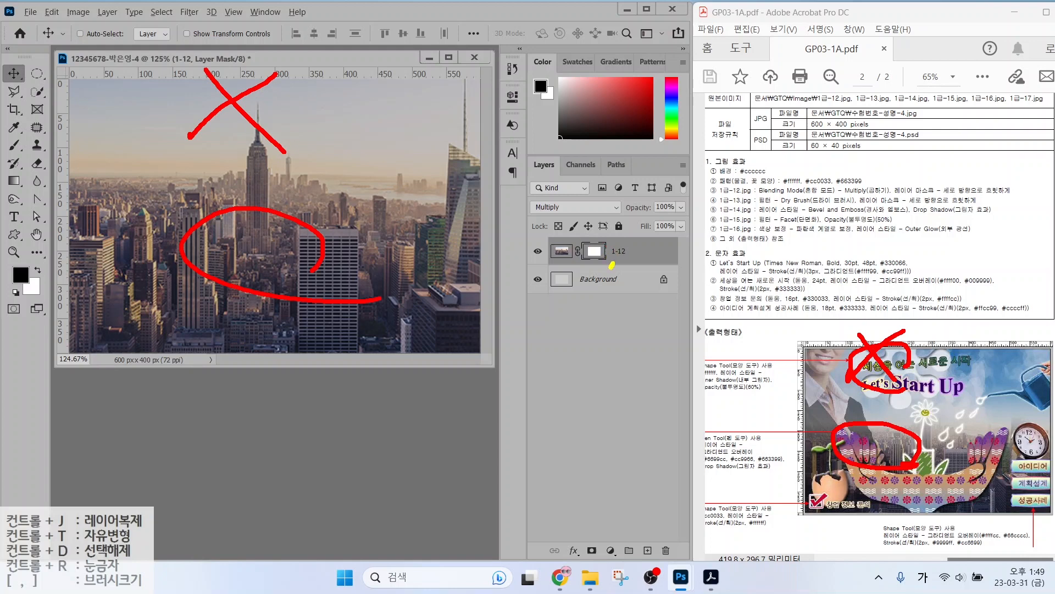
{"action": "mouse_move", "coordinate": [612, 265]}
{"action": "left_mouse_down"}
{"action": "mouse_move", "coordinate": [617, 232]}
{"action": "mouse_move", "coordinate": [618, 258]}
{"action": "left_mouse_up"}
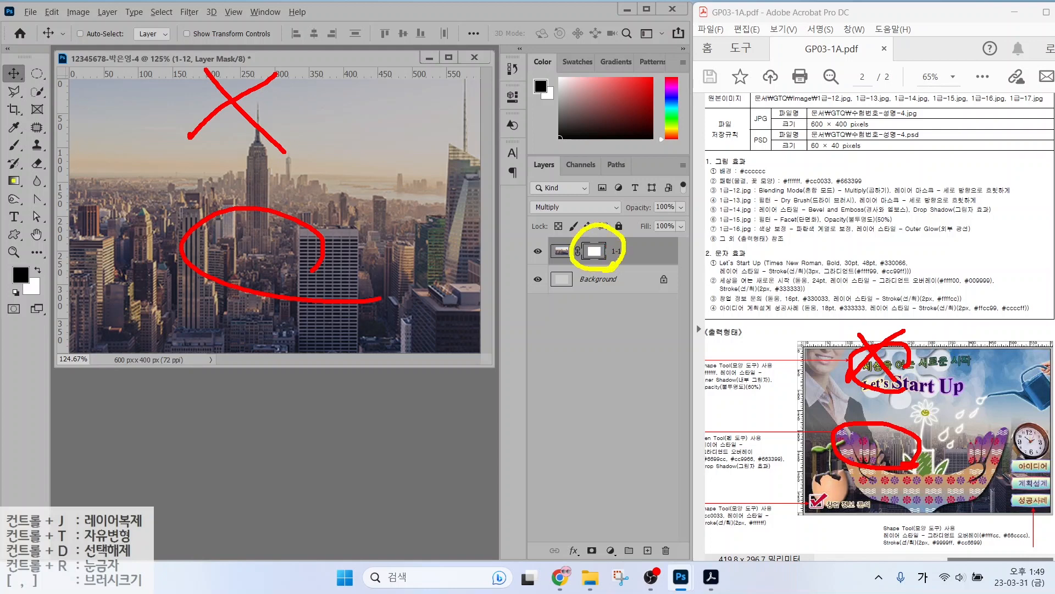
{"action": "mouse_move", "coordinate": [34, 179]}
{"action": "left_mouse_down"}
{"action": "mouse_move", "coordinate": [9, 197]}
{"action": "mouse_move", "coordinate": [3, 170]}
{"action": "mouse_move", "coordinate": [32, 165]}
{"action": "left_mouse_up"}
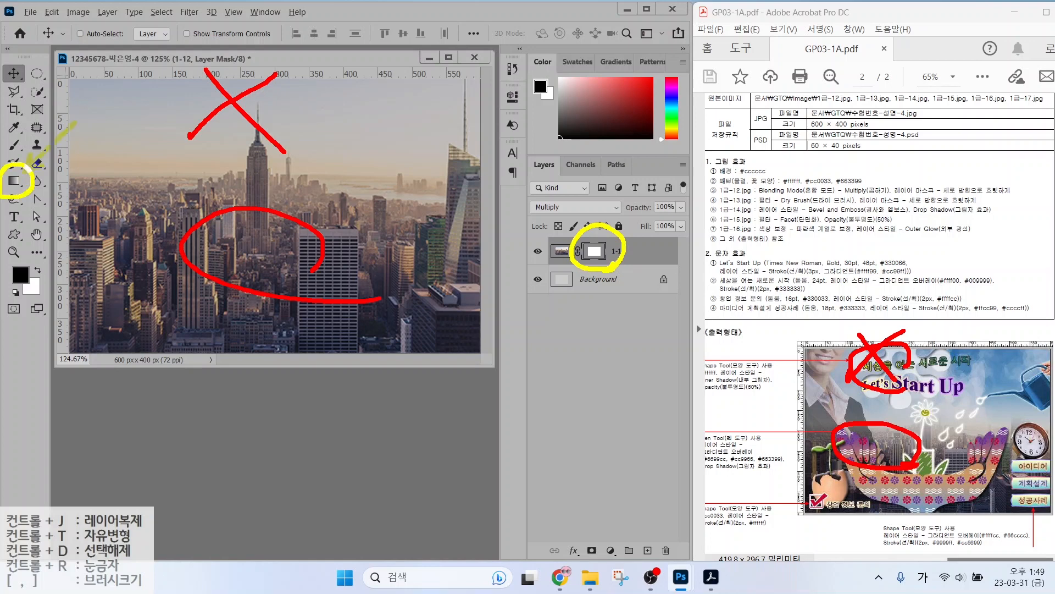
{"action": "left_click_drag", "start_coordinate": [74, 123], "coordinate": [25, 166]}
{"action": "key", "text": "Escape"}
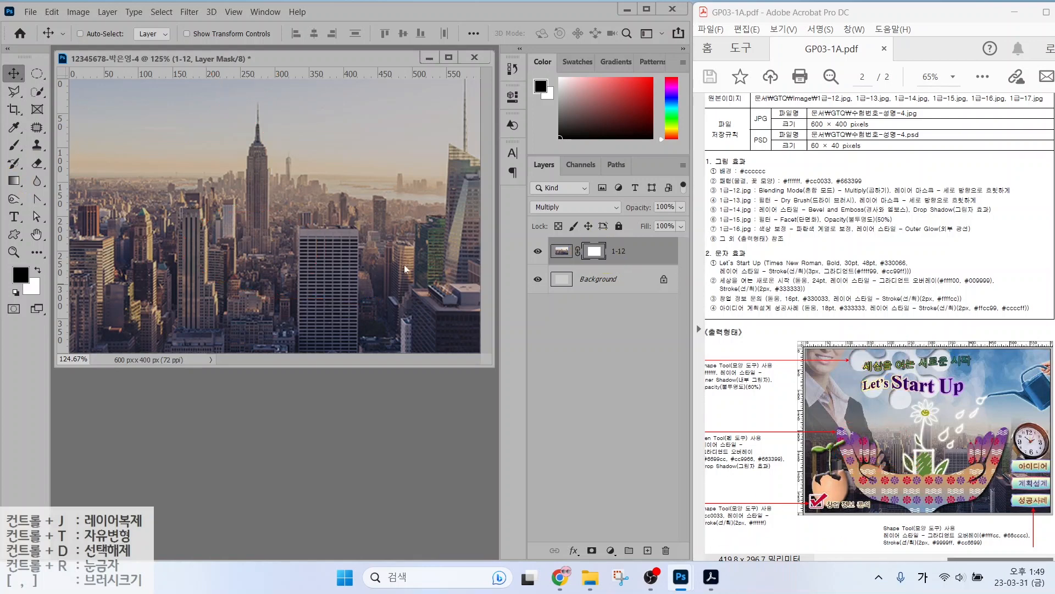
Pick the Gradient tool with the Black, White gradient preset.
{"action": "left_click", "coordinate": [14, 181]}
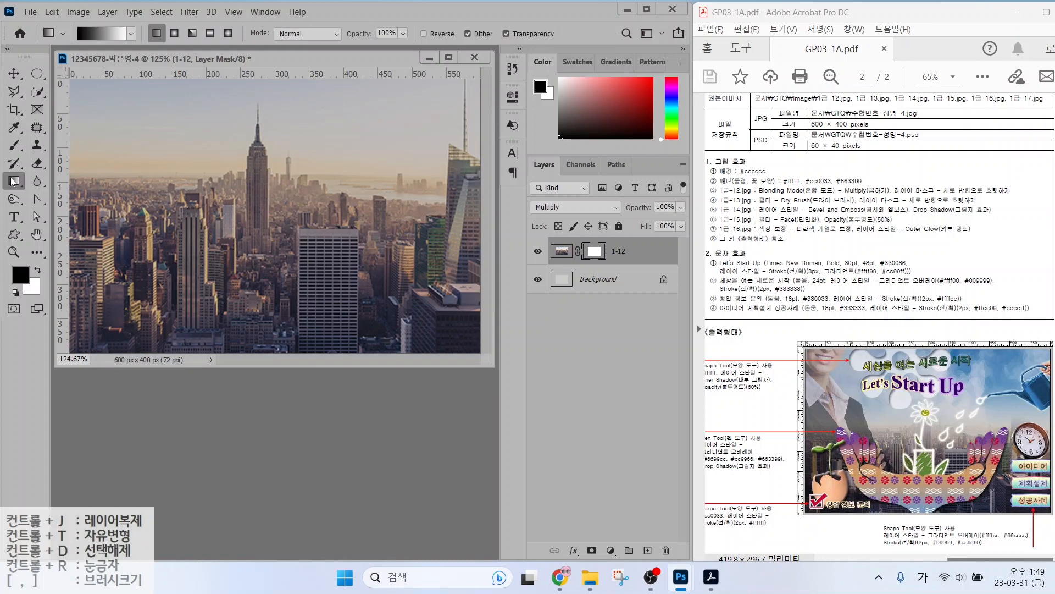
{"action": "left_click", "coordinate": [103, 35]}
{"action": "left_click", "coordinate": [104, 37]}
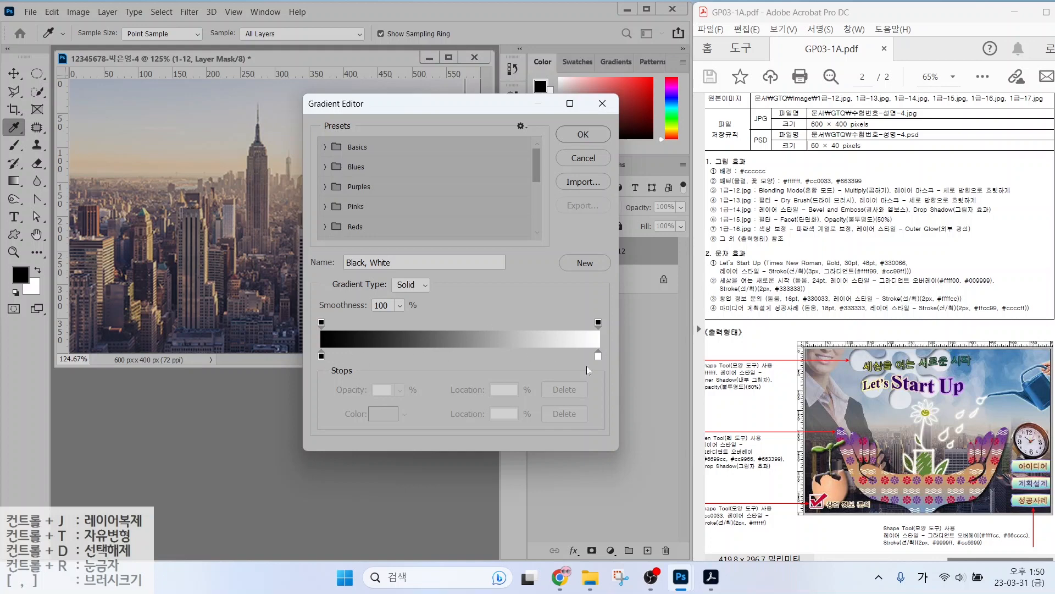
{"action": "left_click", "coordinate": [581, 135]}
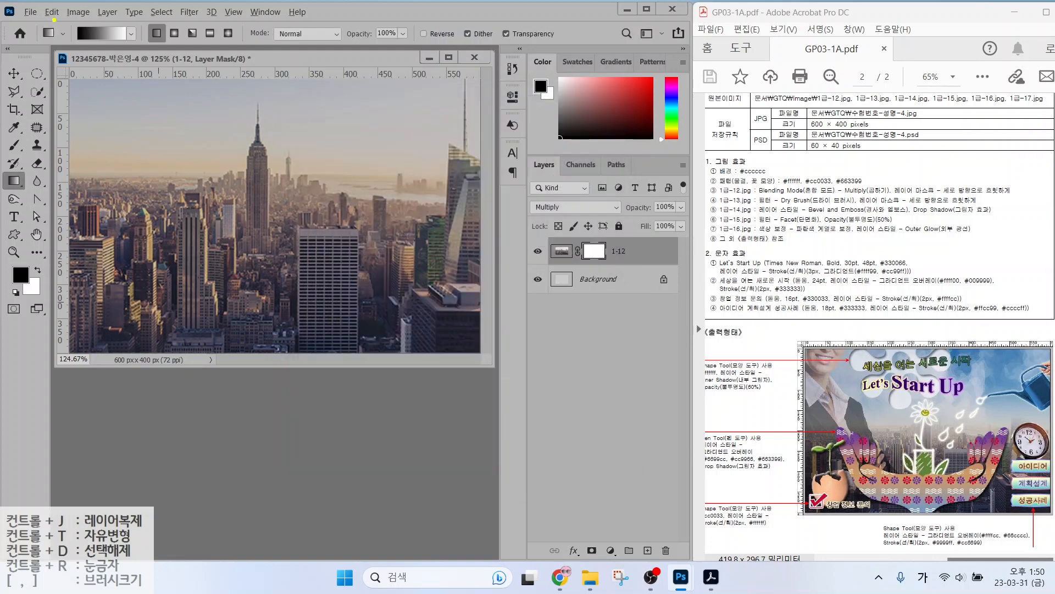
{"action": "mouse_move", "coordinate": [91, 44]}
{"action": "left_mouse_down"}
{"action": "mouse_move", "coordinate": [71, 17]}
{"action": "mouse_move", "coordinate": [97, 37]}
{"action": "mouse_move", "coordinate": [92, 46]}
{"action": "mouse_move", "coordinate": [129, 43]}
{"action": "mouse_move", "coordinate": [117, 29]}
{"action": "mouse_move", "coordinate": [146, 43]}
{"action": "left_mouse_up"}
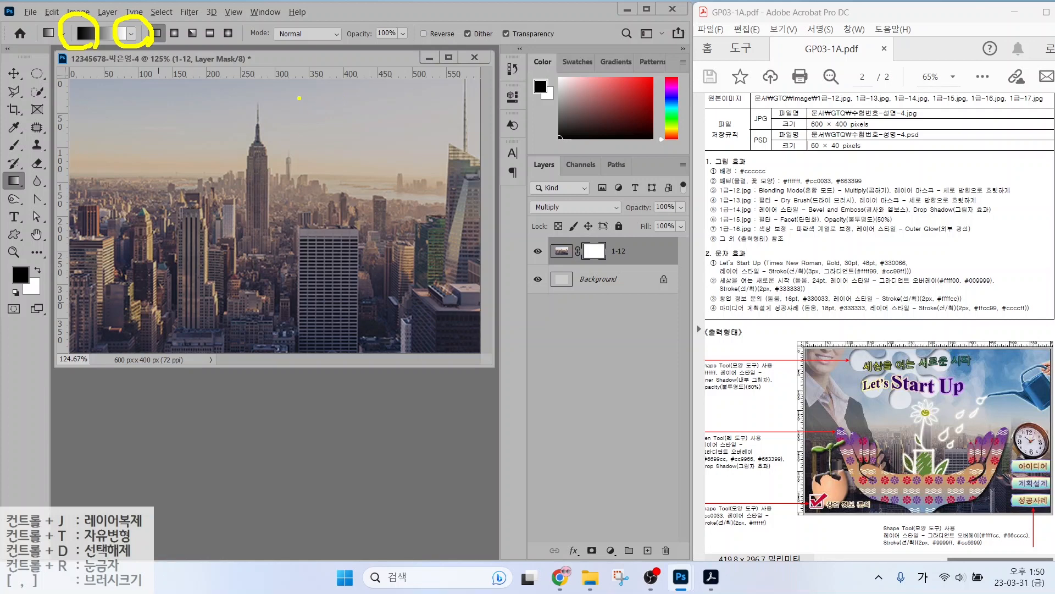
Drag a vertical gradient on the 1-12 mask so the skyline's top fades out.
{"action": "mouse_move", "coordinate": [294, 97]}
{"action": "left_mouse_down"}
{"action": "mouse_move", "coordinate": [331, 95]}
{"action": "mouse_move", "coordinate": [319, 118]}
{"action": "left_mouse_up"}
{"action": "mouse_move", "coordinate": [332, 104]}
{"action": "left_mouse_down"}
{"action": "mouse_move", "coordinate": [330, 140]}
{"action": "mouse_move", "coordinate": [336, 127]}
{"action": "mouse_move", "coordinate": [363, 141]}
{"action": "left_mouse_up"}
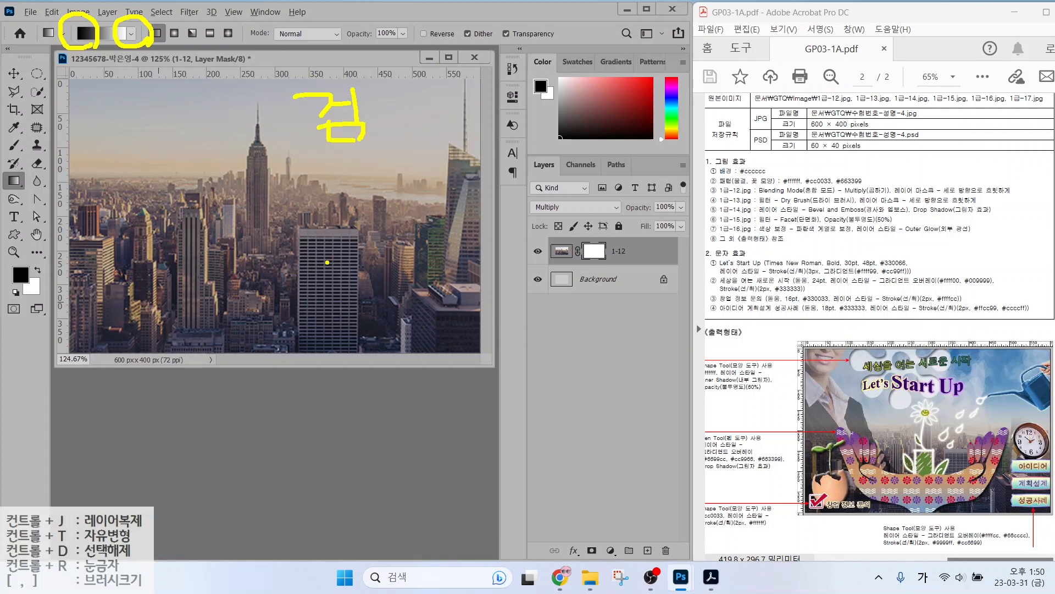
{"action": "mouse_move", "coordinate": [311, 258]}
{"action": "left_mouse_down"}
{"action": "mouse_move", "coordinate": [366, 257]}
{"action": "mouse_move", "coordinate": [340, 257]}
{"action": "left_mouse_up"}
{"action": "mouse_move", "coordinate": [346, 272]}
{"action": "left_mouse_down"}
{"action": "mouse_move", "coordinate": [354, 291]}
{"action": "mouse_move", "coordinate": [368, 289]}
{"action": "left_mouse_up"}
{"action": "left_click_drag", "start_coordinate": [369, 268], "coordinate": [371, 318]}
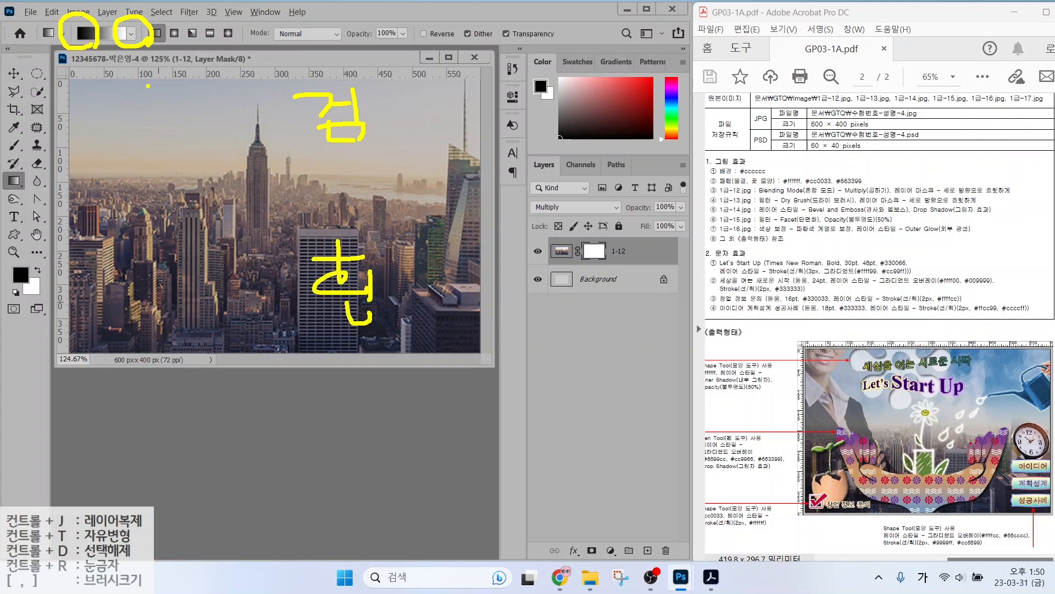
{"action": "mouse_move", "coordinate": [184, 107]}
{"action": "left_mouse_down"}
{"action": "mouse_move", "coordinate": [197, 115]}
{"action": "mouse_move", "coordinate": [215, 257]}
{"action": "mouse_move", "coordinate": [196, 243]}
{"action": "mouse_move", "coordinate": [254, 227]}
{"action": "left_mouse_up"}
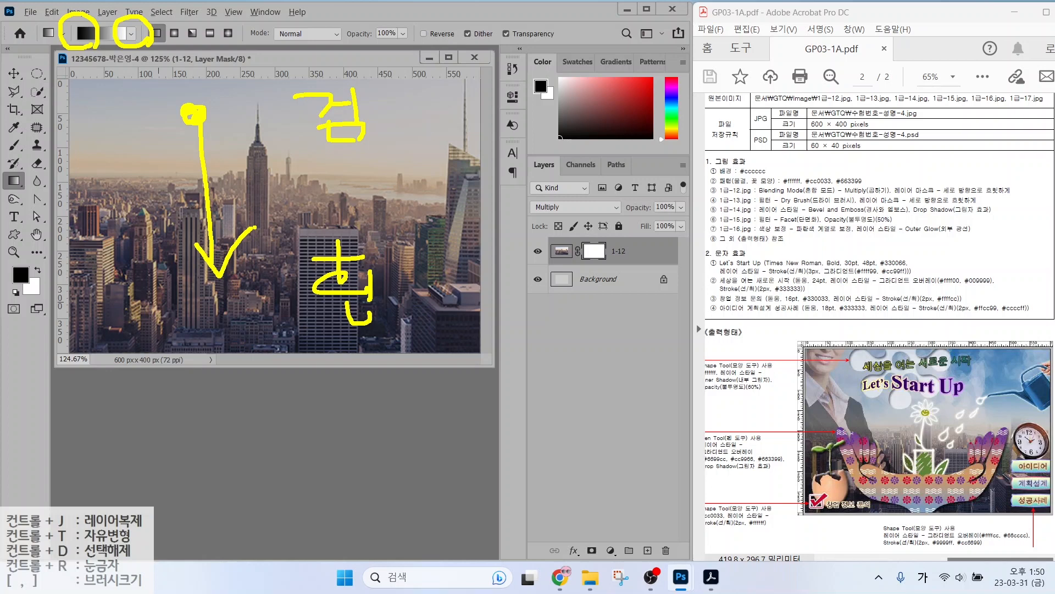
{"action": "key", "text": "Escape"}
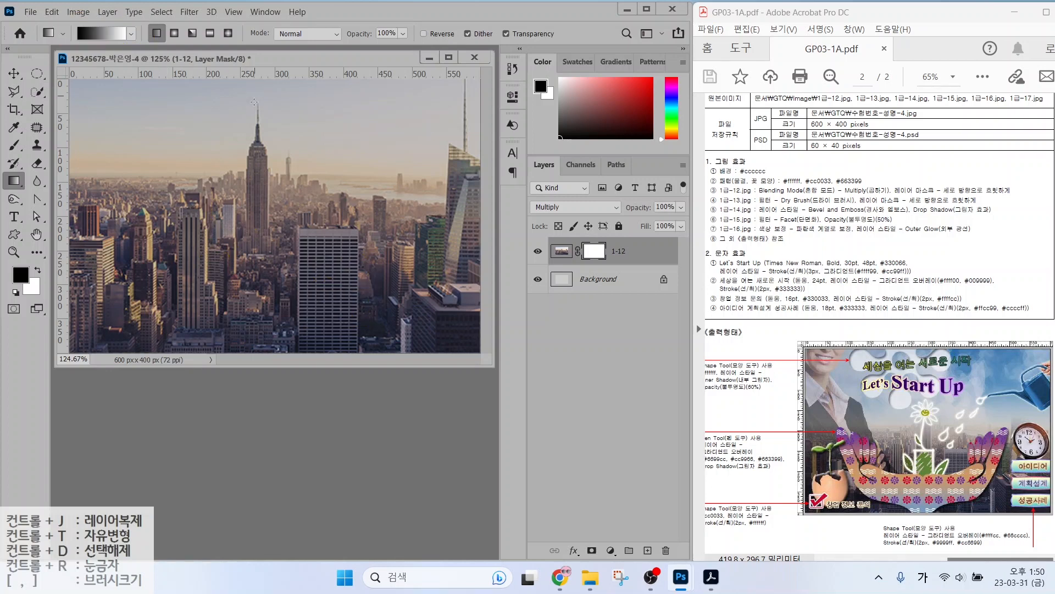
{"action": "left_click_drag", "start_coordinate": [254, 102], "coordinate": [247, 278]}
Open the 1급-13.jpg cloudy sky image beside the poster.
{"action": "double_click", "coordinate": [282, 431]}
{"action": "scroll", "coordinate": [313, 211], "scroll_direction": "down", "scroll_amount": 1}
{"action": "double_click", "coordinate": [314, 225]}
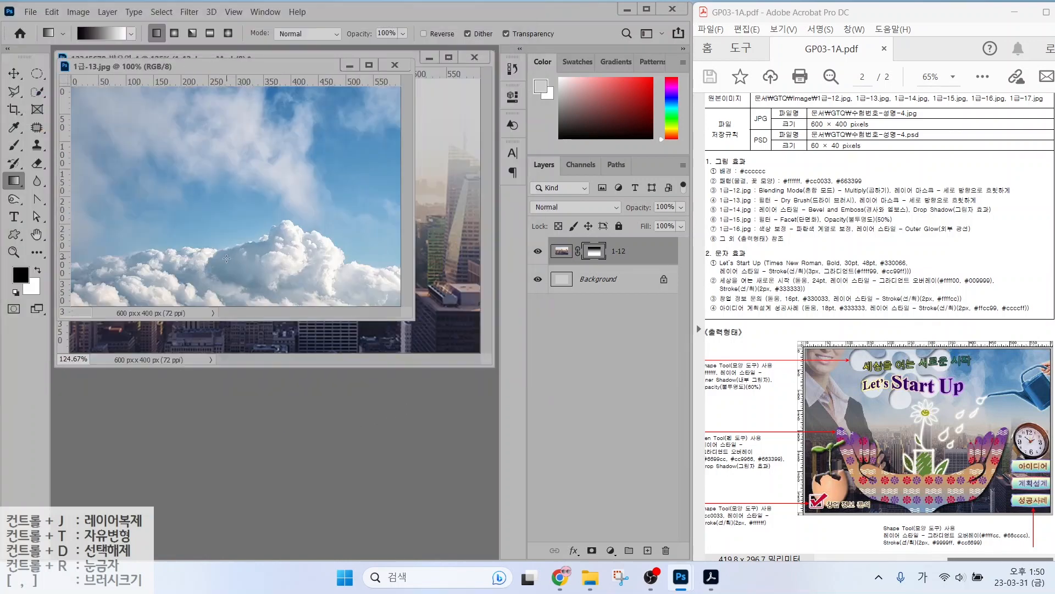
{"action": "left_click_drag", "start_coordinate": [198, 66], "coordinate": [288, 181]}
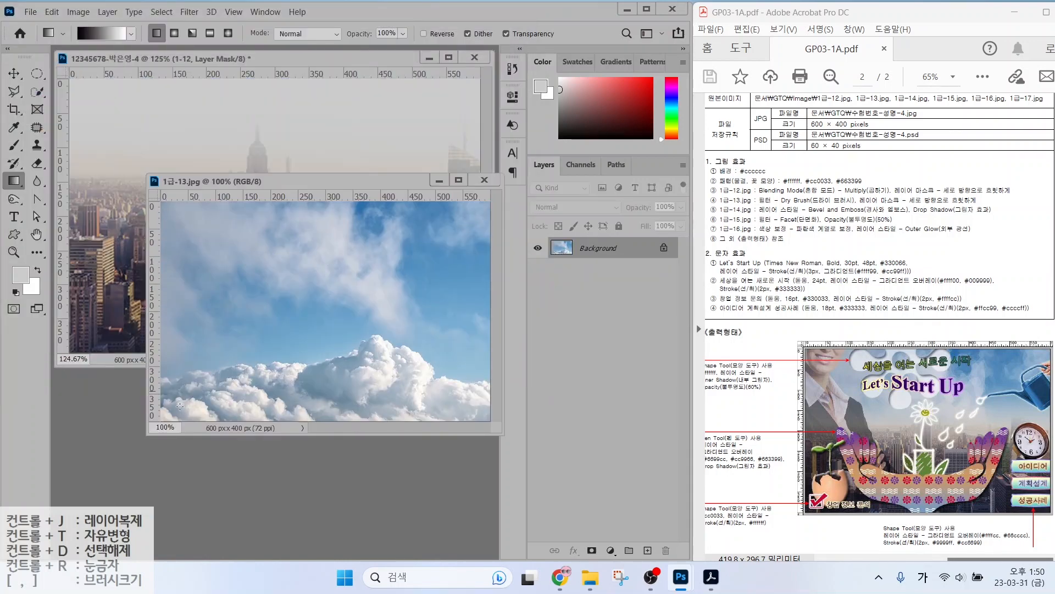
Drag the sky into the poster, close the original, and rename the layer 1-13.
{"action": "left_click", "coordinate": [14, 74]}
{"action": "left_click_drag", "start_coordinate": [211, 266], "coordinate": [276, 254]}
{"action": "left_click", "coordinate": [352, 395]}
{"action": "left_click", "coordinate": [483, 180]}
{"action": "left_click_drag", "start_coordinate": [333, 203], "coordinate": [282, 213]}
{"action": "double_click", "coordinate": [589, 251]}
{"action": "type", "text": "1-13"}
{"action": "key", "text": "Return"}
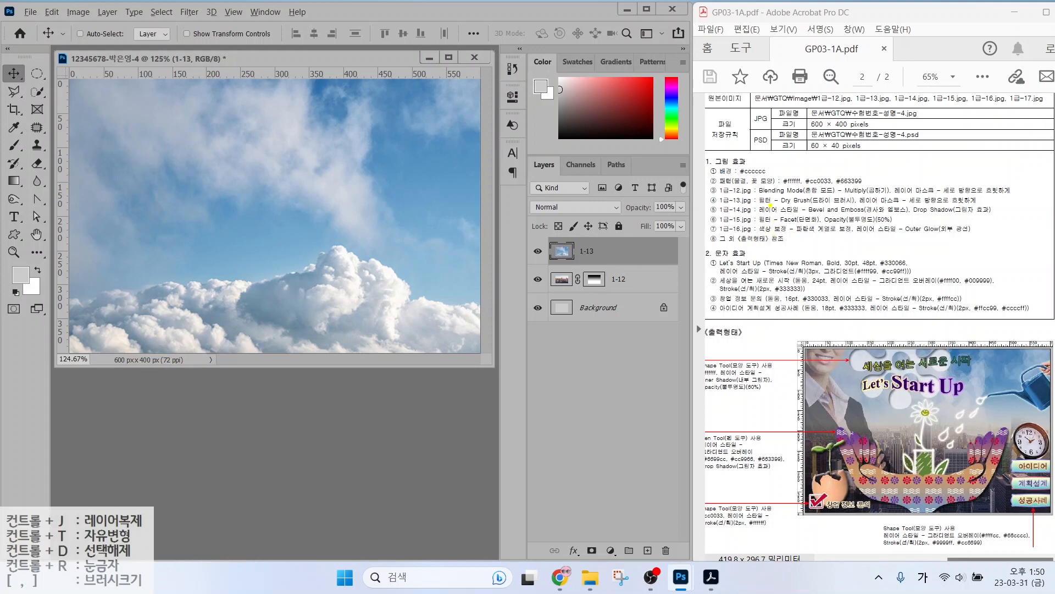
Apply the Artistic > Dry Brush filter from the Filter Gallery to layer 1-13.
{"action": "left_click_drag", "start_coordinate": [770, 205], "coordinate": [876, 203]}
{"action": "left_click", "coordinate": [184, 13]}
{"action": "left_click", "coordinate": [202, 60]}
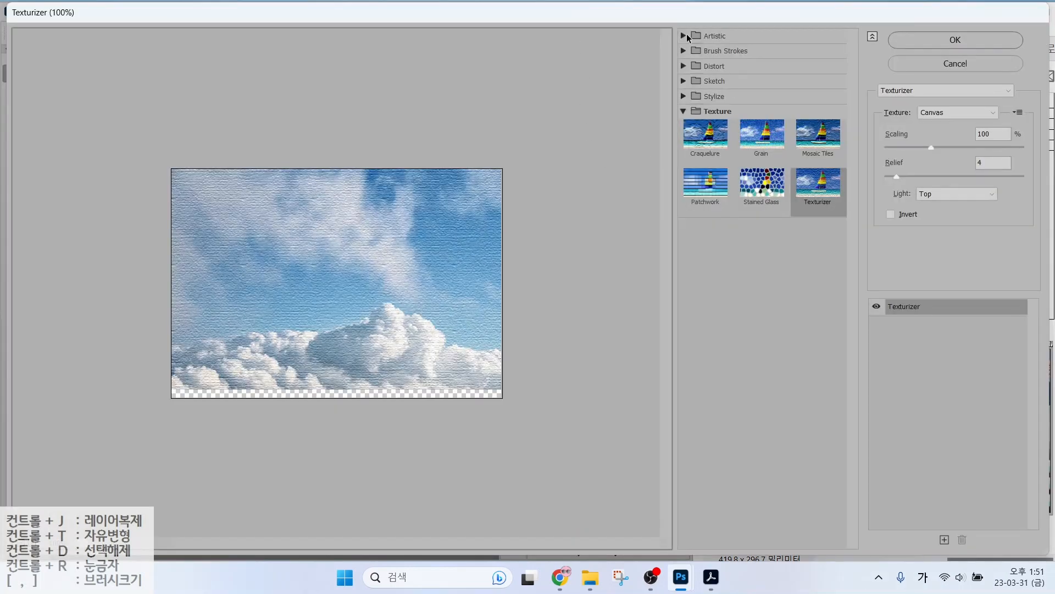
{"action": "left_click", "coordinate": [684, 37]}
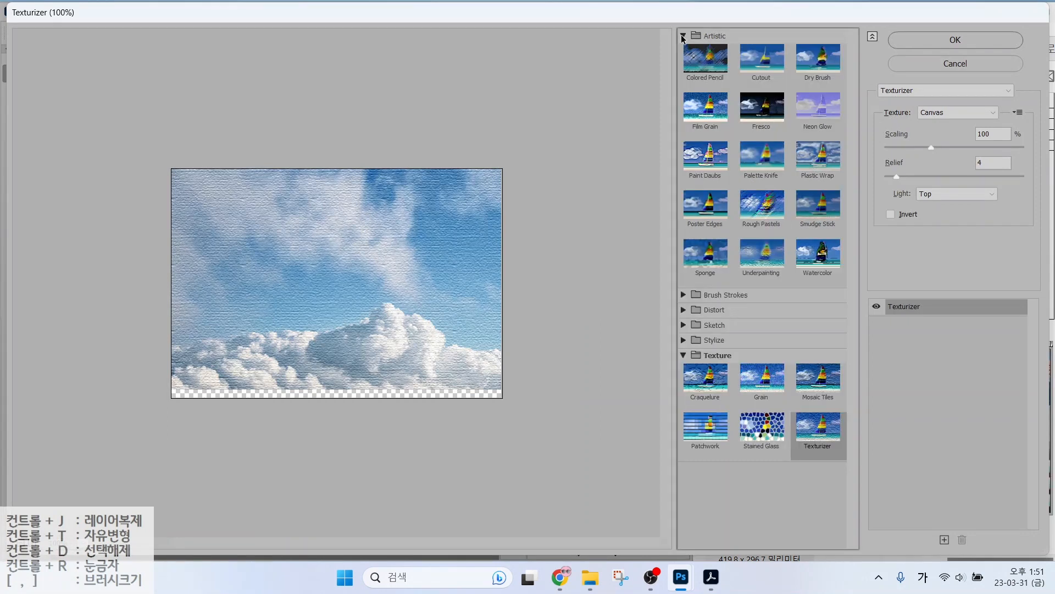
{"action": "left_click", "coordinate": [820, 68]}
{"action": "left_click", "coordinate": [921, 40]}
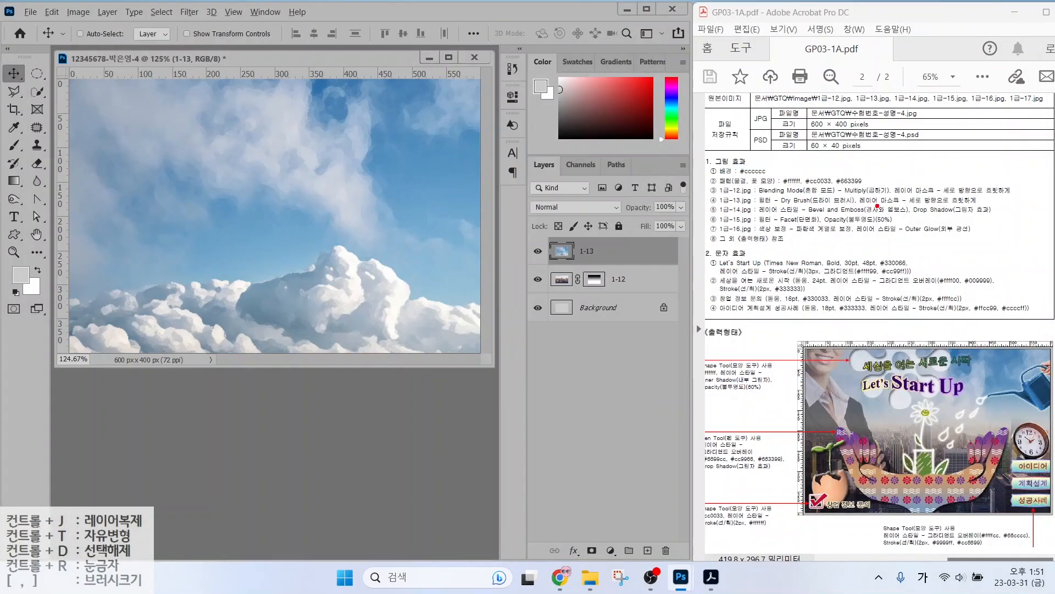
Add a layer mask to cloud layer 1-13 and target it with the Gradient tool.
{"action": "left_click_drag", "start_coordinate": [858, 209], "coordinate": [994, 208]}
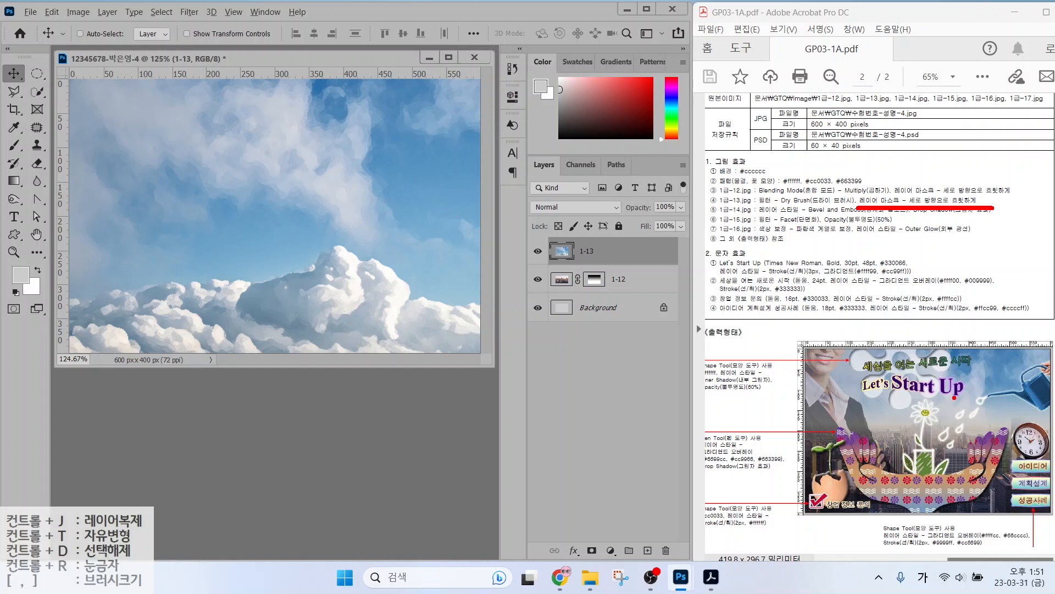
{"action": "mouse_move", "coordinate": [1016, 383]}
{"action": "left_mouse_down"}
{"action": "mouse_move", "coordinate": [1009, 352]}
{"action": "mouse_move", "coordinate": [973, 398]}
{"action": "left_mouse_up"}
{"action": "mouse_move", "coordinate": [973, 462]}
{"action": "left_mouse_down"}
{"action": "mouse_move", "coordinate": [929, 503]}
{"action": "mouse_move", "coordinate": [982, 476]}
{"action": "mouse_move", "coordinate": [915, 521]}
{"action": "left_mouse_up"}
{"action": "left_click_drag", "start_coordinate": [937, 480], "coordinate": [1003, 528]}
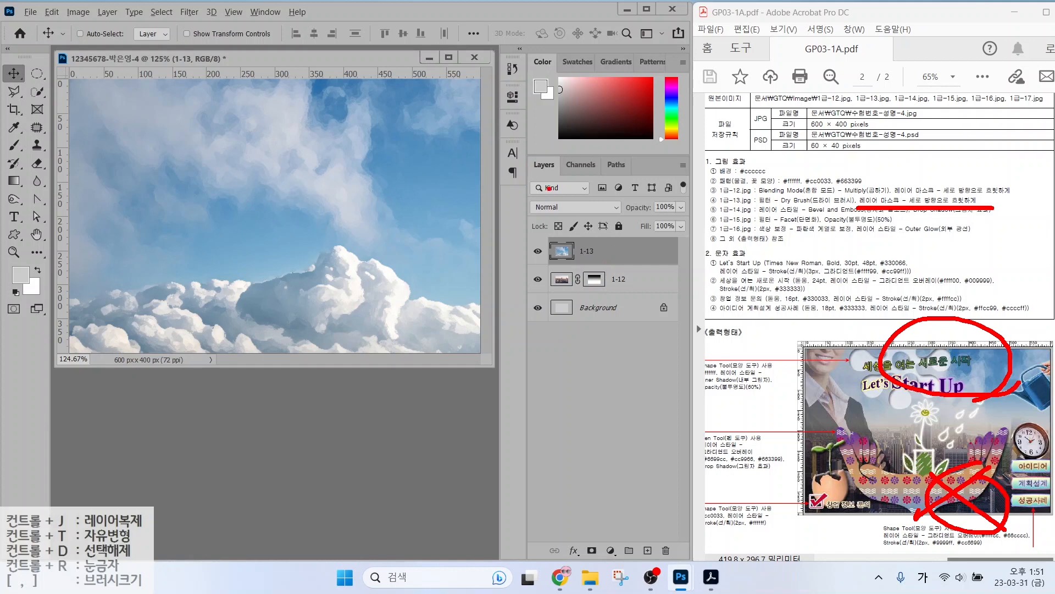
{"action": "key", "text": "Escape"}
{"action": "left_click", "coordinate": [592, 550]}
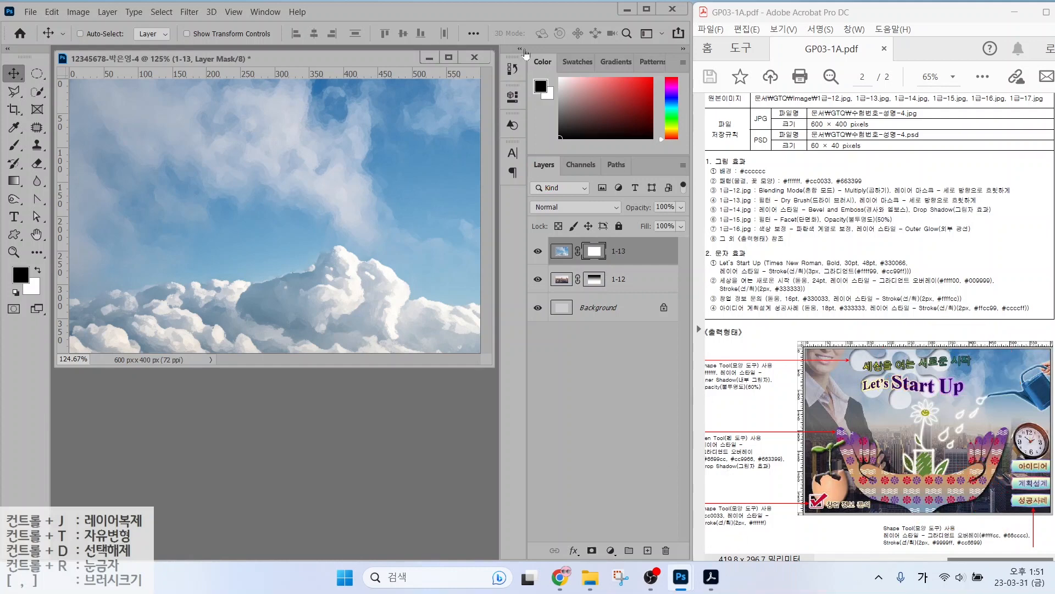
{"action": "left_click", "coordinate": [15, 182]}
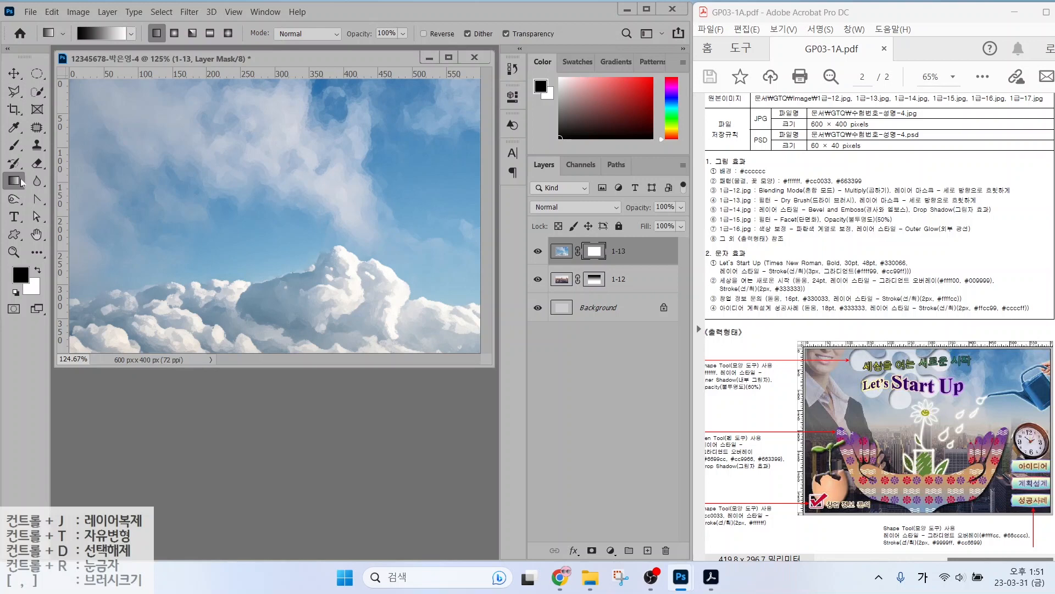
{"action": "left_click", "coordinate": [594, 250]}
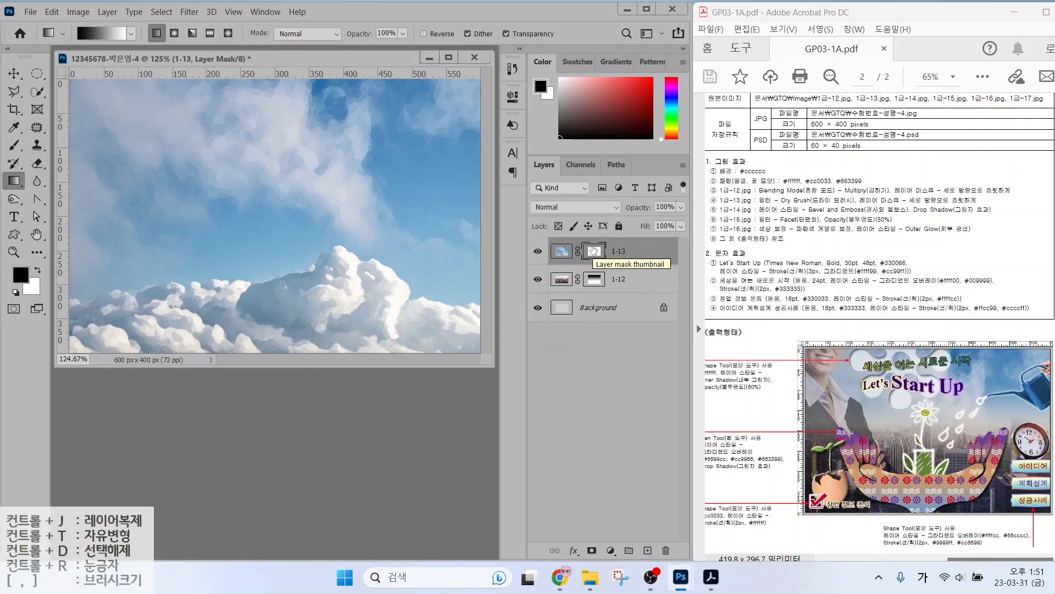
Handwrite explanatory notes on the canvas about blending the clouds.
{"action": "mouse_move", "coordinate": [348, 267]}
{"action": "left_mouse_down"}
{"action": "mouse_move", "coordinate": [397, 267]}
{"action": "mouse_move", "coordinate": [371, 295]}
{"action": "left_mouse_up"}
{"action": "mouse_move", "coordinate": [382, 282]}
{"action": "left_mouse_down"}
{"action": "mouse_move", "coordinate": [405, 279]}
{"action": "mouse_move", "coordinate": [403, 308]}
{"action": "mouse_move", "coordinate": [423, 329]}
{"action": "mouse_move", "coordinate": [375, 329]}
{"action": "left_mouse_up"}
{"action": "mouse_move", "coordinate": [306, 286]}
{"action": "left_mouse_down"}
{"action": "mouse_move", "coordinate": [266, 321]}
{"action": "mouse_move", "coordinate": [299, 336]}
{"action": "left_mouse_up"}
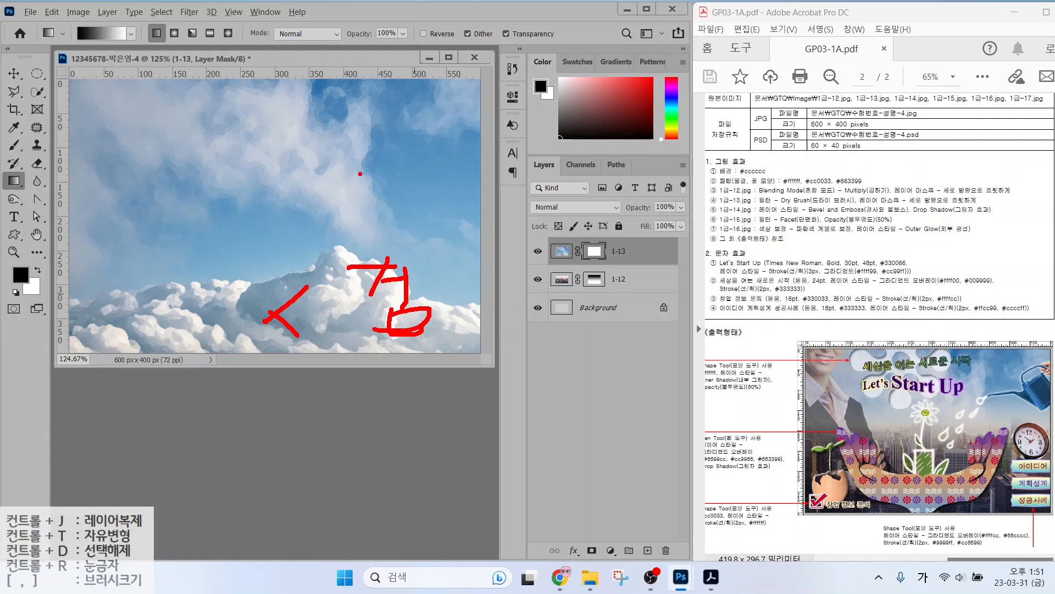
{"action": "mouse_move", "coordinate": [346, 112]}
{"action": "left_mouse_down"}
{"action": "mouse_move", "coordinate": [389, 108]}
{"action": "mouse_move", "coordinate": [360, 107]}
{"action": "left_mouse_up"}
{"action": "left_click_drag", "start_coordinate": [364, 114], "coordinate": [405, 158]}
{"action": "mouse_move", "coordinate": [378, 156]}
{"action": "left_mouse_down"}
{"action": "mouse_move", "coordinate": [381, 170]}
{"action": "mouse_move", "coordinate": [406, 168]}
{"action": "left_mouse_up"}
{"action": "left_click_drag", "start_coordinate": [297, 113], "coordinate": [300, 162]}
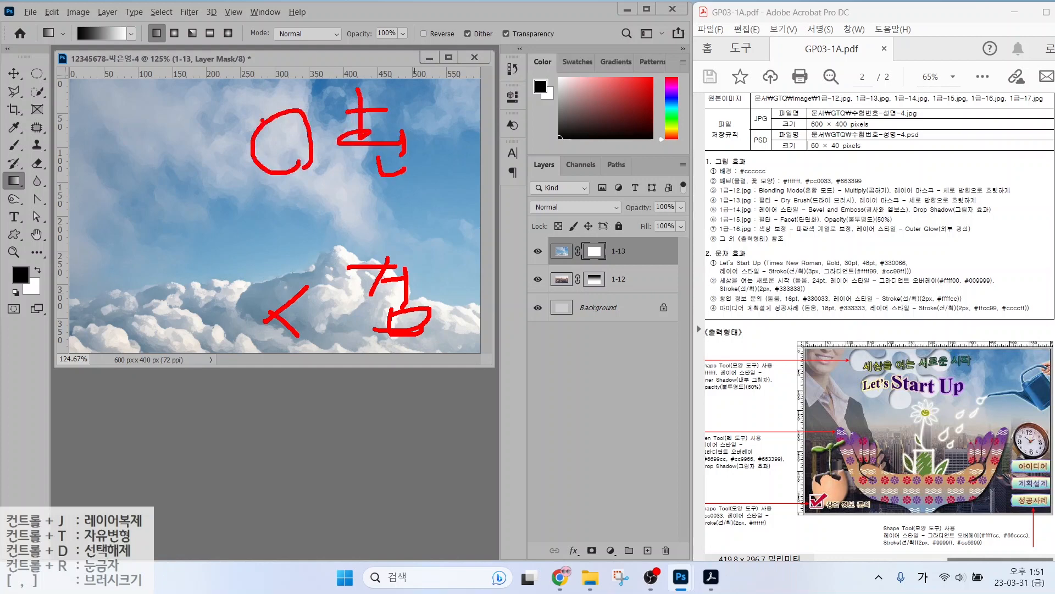
Drag a bottom-to-top black-to-white gradient on the 1-13 mask so clouds fade downward.
{"action": "mouse_move", "coordinate": [610, 268]}
{"action": "left_mouse_down"}
{"action": "mouse_move", "coordinate": [588, 274]}
{"action": "mouse_move", "coordinate": [609, 267]}
{"action": "left_mouse_up"}
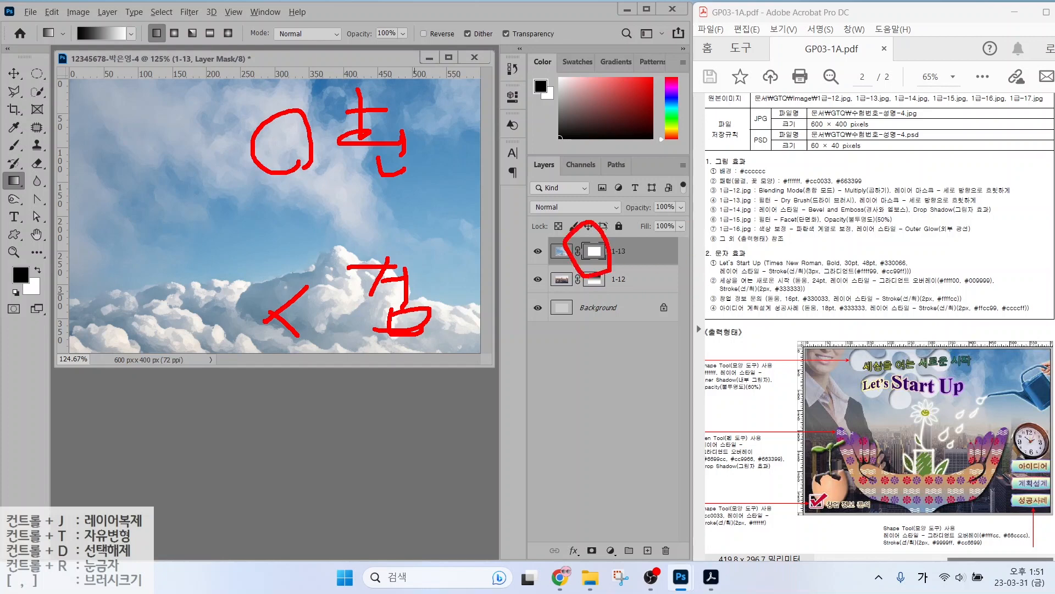
{"action": "mouse_move", "coordinate": [27, 195]}
{"action": "left_mouse_down"}
{"action": "mouse_move", "coordinate": [2, 196]}
{"action": "mouse_move", "coordinate": [3, 171]}
{"action": "mouse_move", "coordinate": [28, 167]}
{"action": "left_mouse_up"}
{"action": "mouse_move", "coordinate": [131, 46]}
{"action": "left_mouse_down"}
{"action": "mouse_move", "coordinate": [58, 8]}
{"action": "mouse_move", "coordinate": [138, 43]}
{"action": "left_mouse_up"}
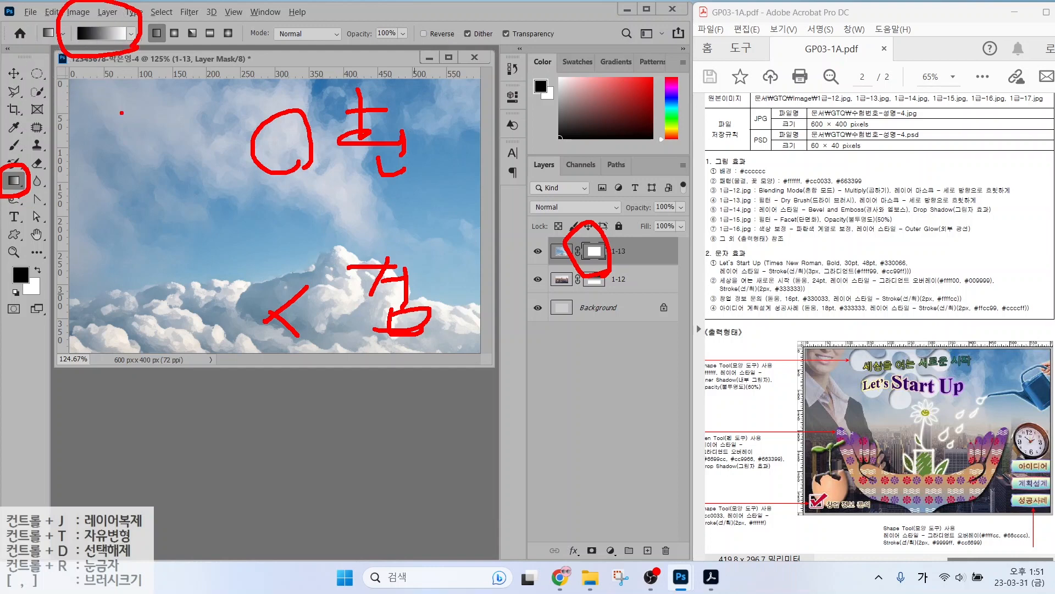
{"action": "left_click_drag", "start_coordinate": [180, 297], "coordinate": [182, 119]}
{"action": "mouse_move", "coordinate": [160, 156]}
{"action": "left_mouse_down"}
{"action": "mouse_move", "coordinate": [181, 119]}
{"action": "mouse_move", "coordinate": [215, 152]}
{"action": "left_mouse_up"}
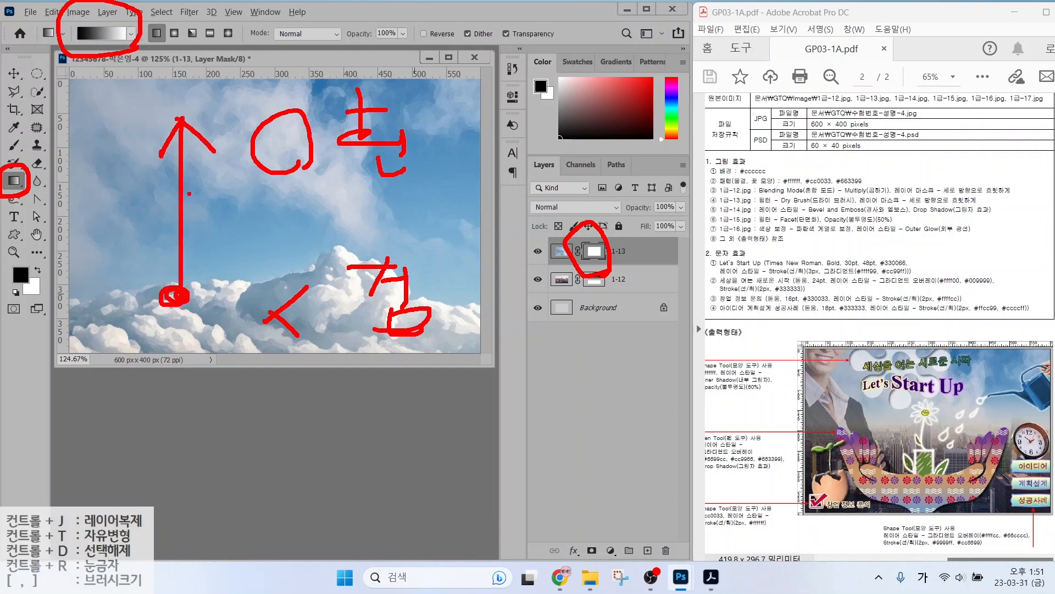
{"action": "key", "text": "Escape"}
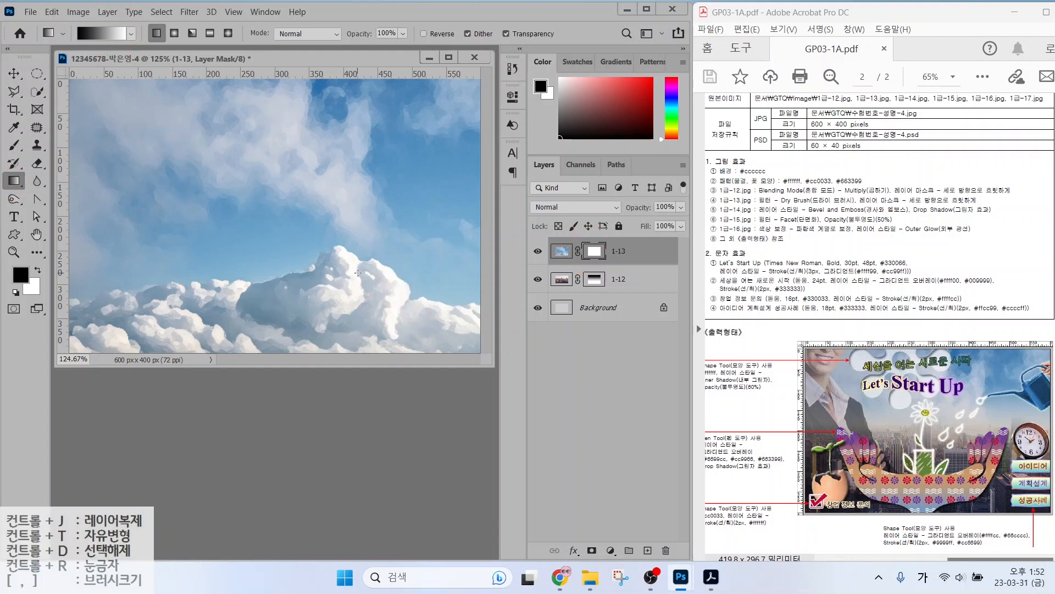
{"action": "left_click_drag", "start_coordinate": [357, 277], "coordinate": [359, 130]}
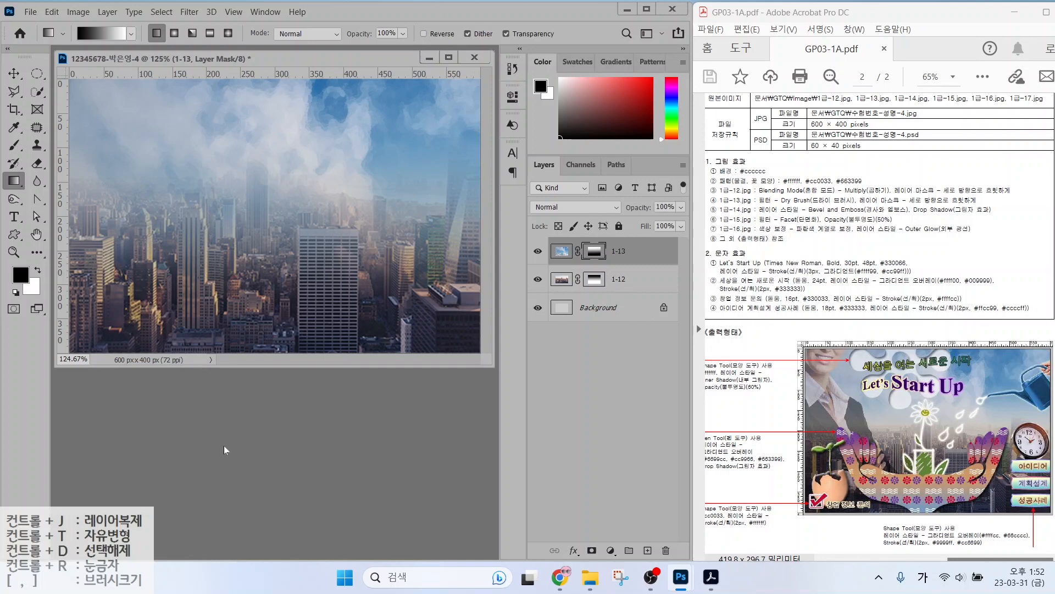
Open the 1급-14.jpg sprouting egg image.
{"action": "double_click", "coordinate": [286, 418]}
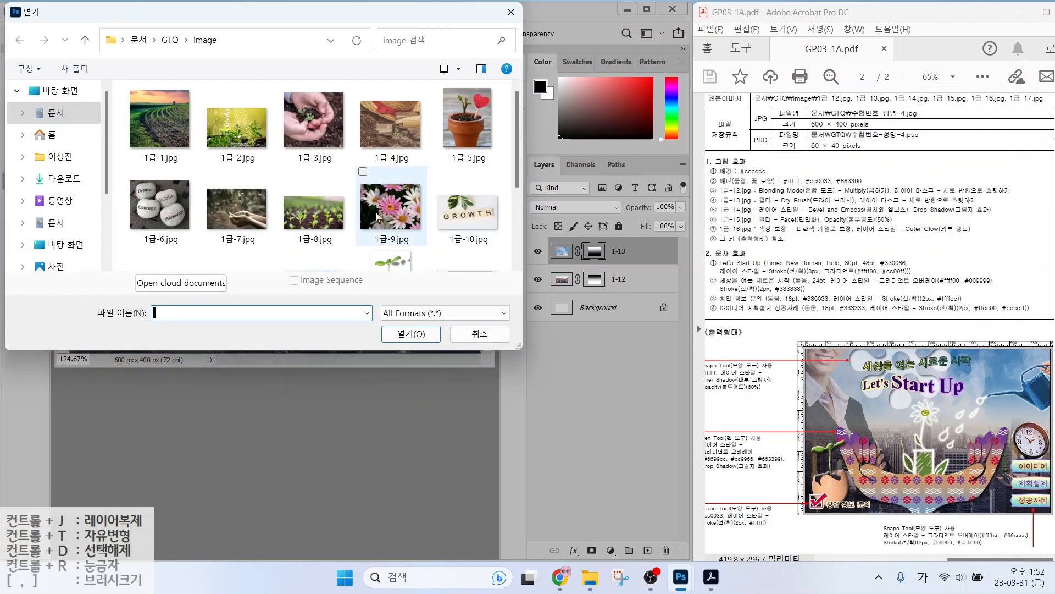
{"action": "scroll", "coordinate": [394, 203], "scroll_direction": "down", "scroll_amount": 3}
{"action": "left_click", "coordinate": [394, 156]}
{"action": "left_click", "coordinate": [412, 335]}
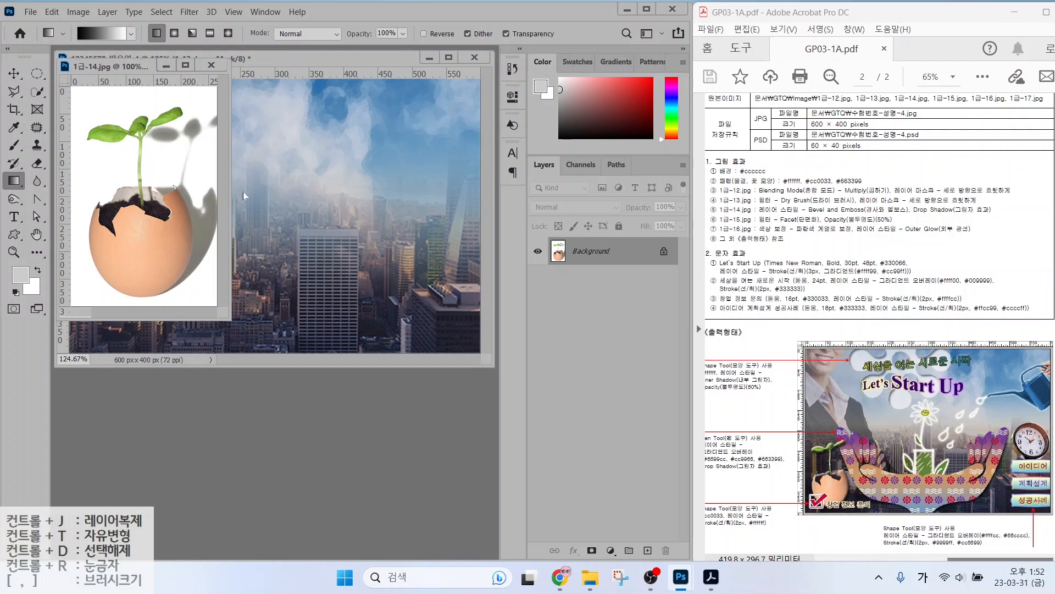
Magic Wand the white background and inverse the selection to the egg and sprout.
{"action": "right_click", "coordinate": [37, 91]}
{"action": "left_click", "coordinate": [82, 117]}
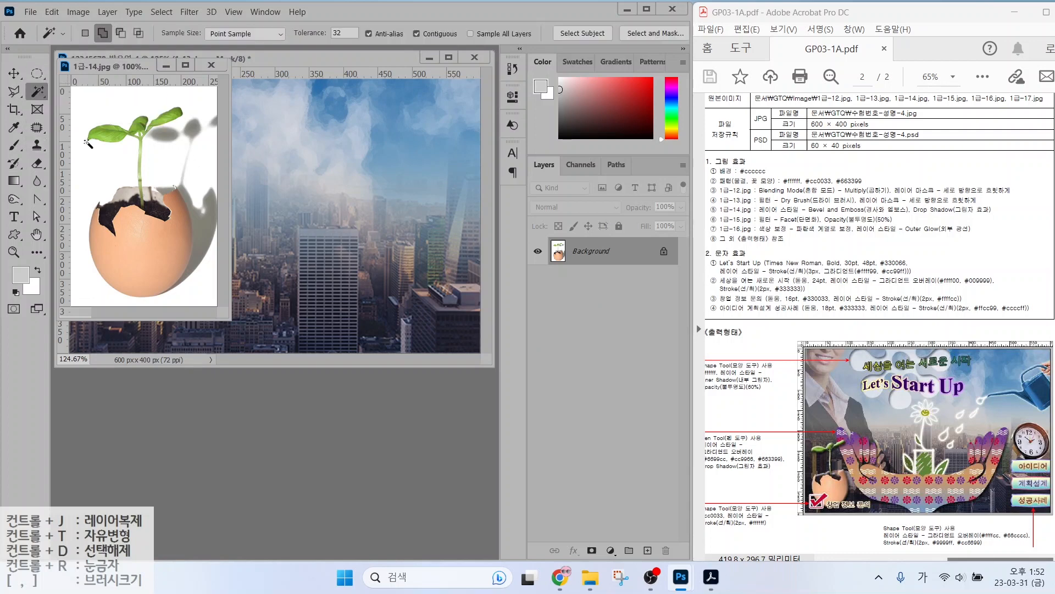
{"action": "left_click", "coordinate": [88, 143]}
{"action": "left_click", "coordinate": [160, 12]}
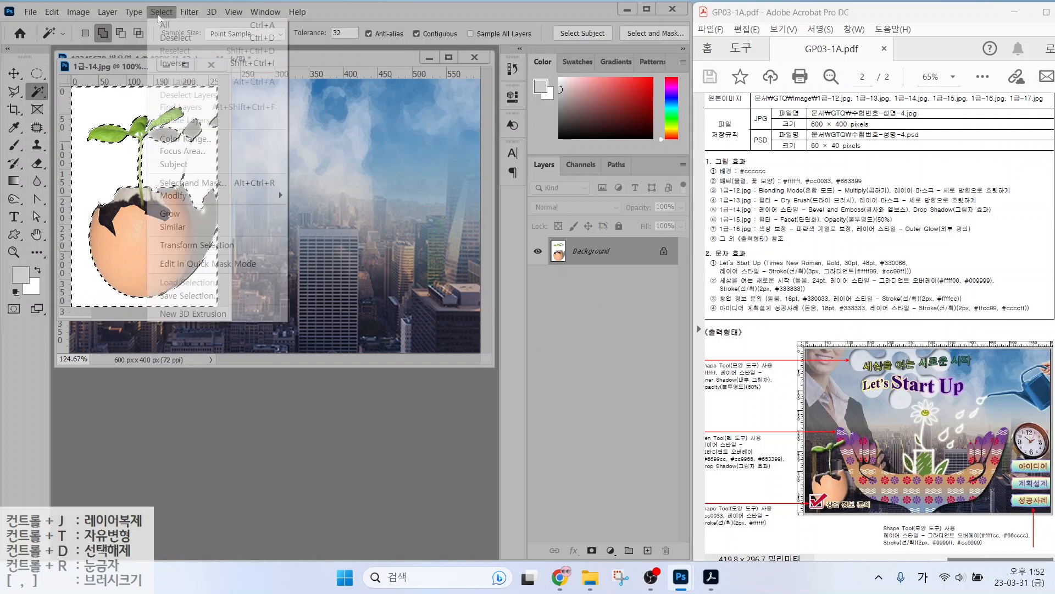
{"action": "left_click", "coordinate": [175, 63]}
Subtract the egg's shadow from the selection with the Polygonal Lasso.
{"action": "key", "text": "l"}
{"action": "left_click", "coordinate": [120, 33]}
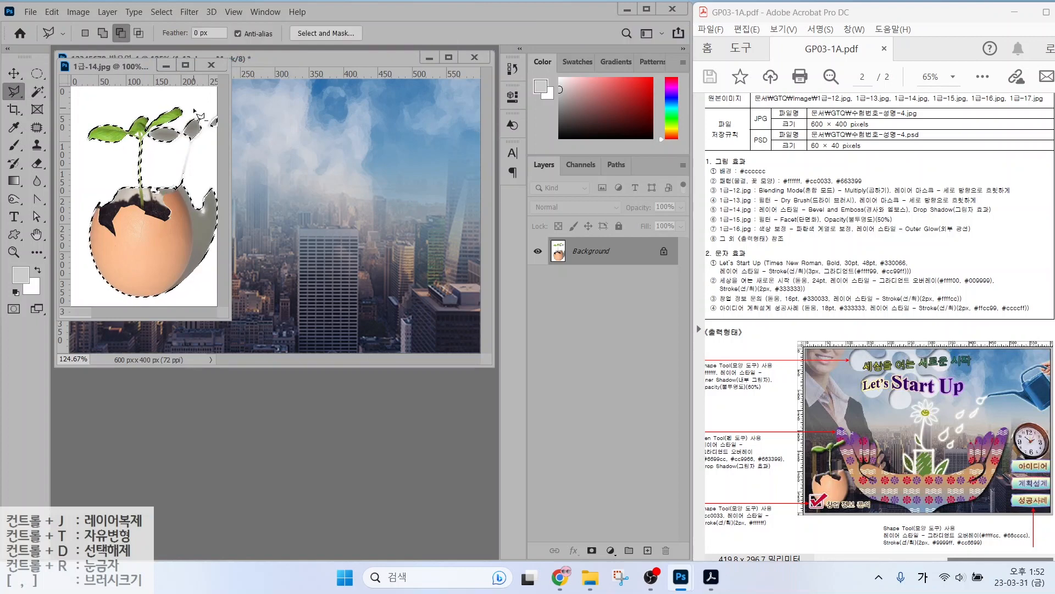
{"action": "left_click", "coordinate": [193, 108]}
{"action": "left_click", "coordinate": [178, 122]}
{"action": "left_click", "coordinate": [151, 129]}
{"action": "left_click", "coordinate": [142, 136]}
{"action": "left_click", "coordinate": [143, 156]}
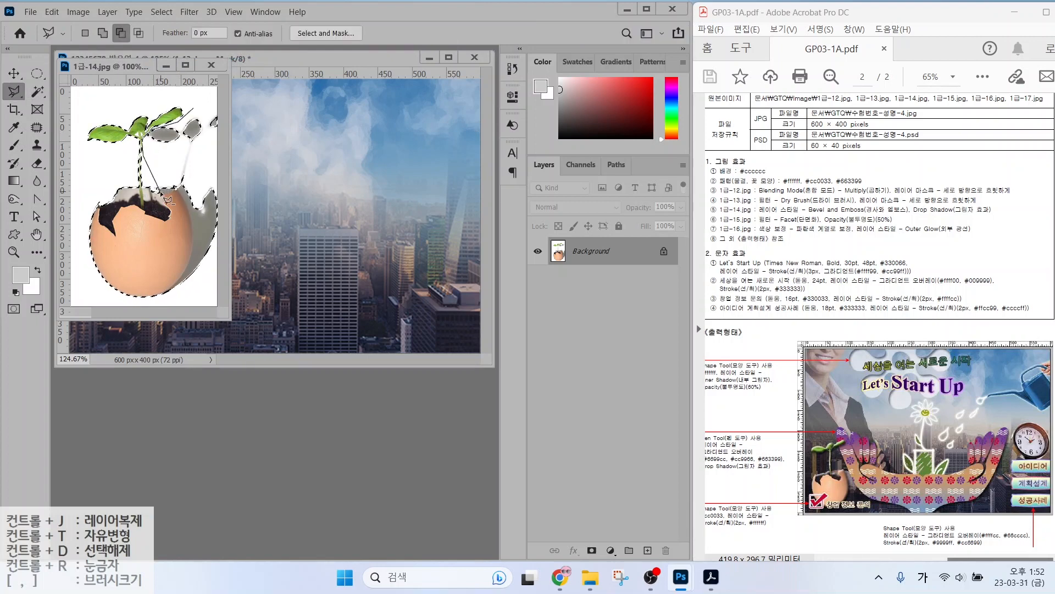
{"action": "left_click", "coordinate": [178, 186]}
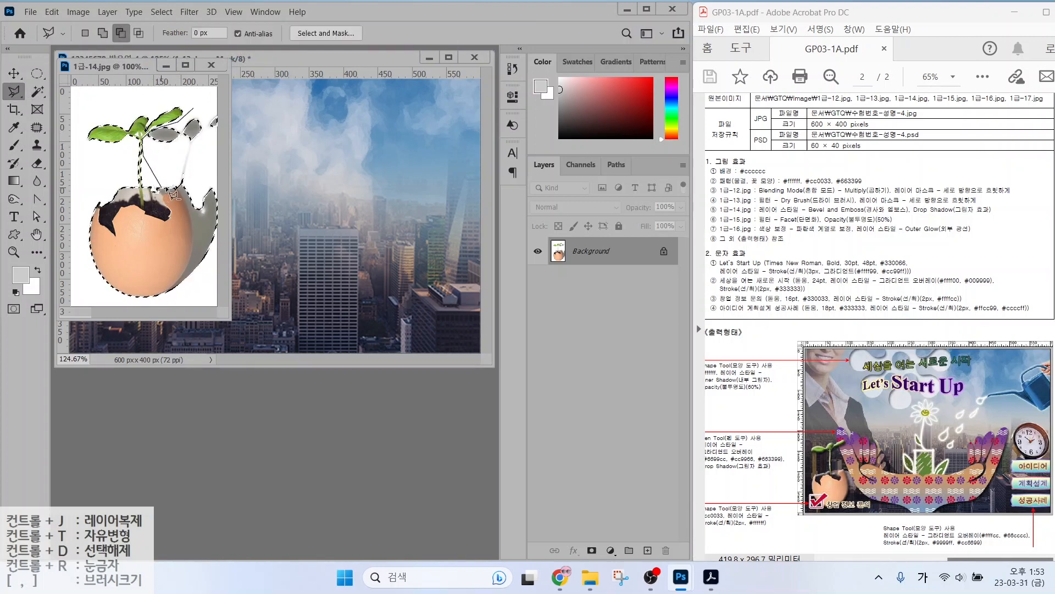
{"action": "left_click", "coordinate": [193, 224]}
{"action": "left_click", "coordinate": [191, 242]}
{"action": "left_click", "coordinate": [188, 261]}
{"action": "left_click", "coordinate": [181, 279]}
{"action": "left_click", "coordinate": [161, 298]}
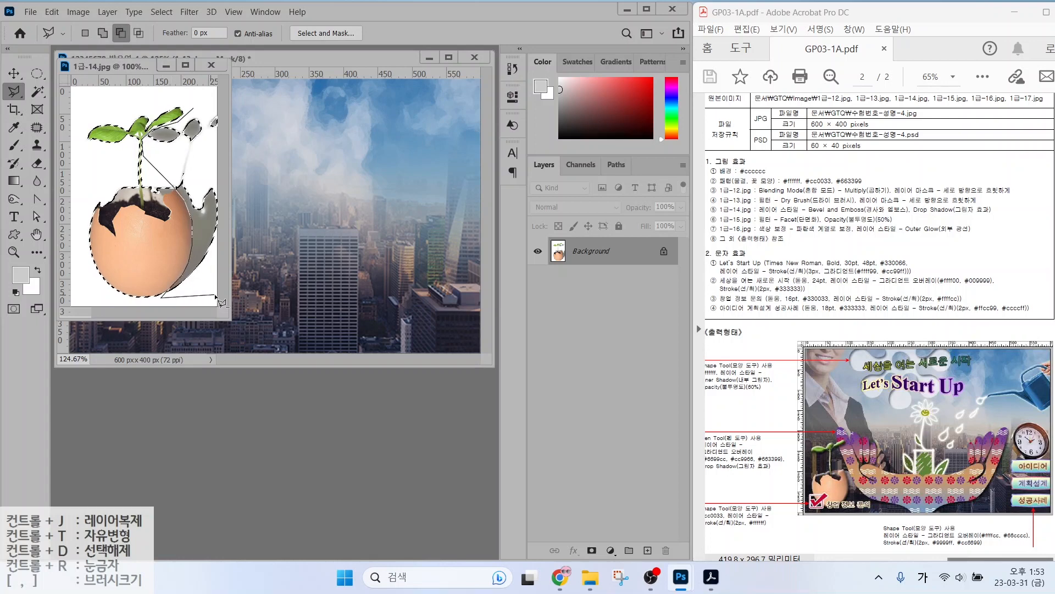
{"action": "left_click", "coordinate": [215, 295]}
Drag the egg into the poster and scale it to about 42% at the bottom-left.
{"action": "left_click", "coordinate": [224, 107]}
{"action": "left_click", "coordinate": [193, 108]}
{"action": "left_click", "coordinate": [14, 73]}
{"action": "left_click_drag", "start_coordinate": [142, 236], "coordinate": [315, 222]}
{"action": "key", "text": "ctrl+t"}
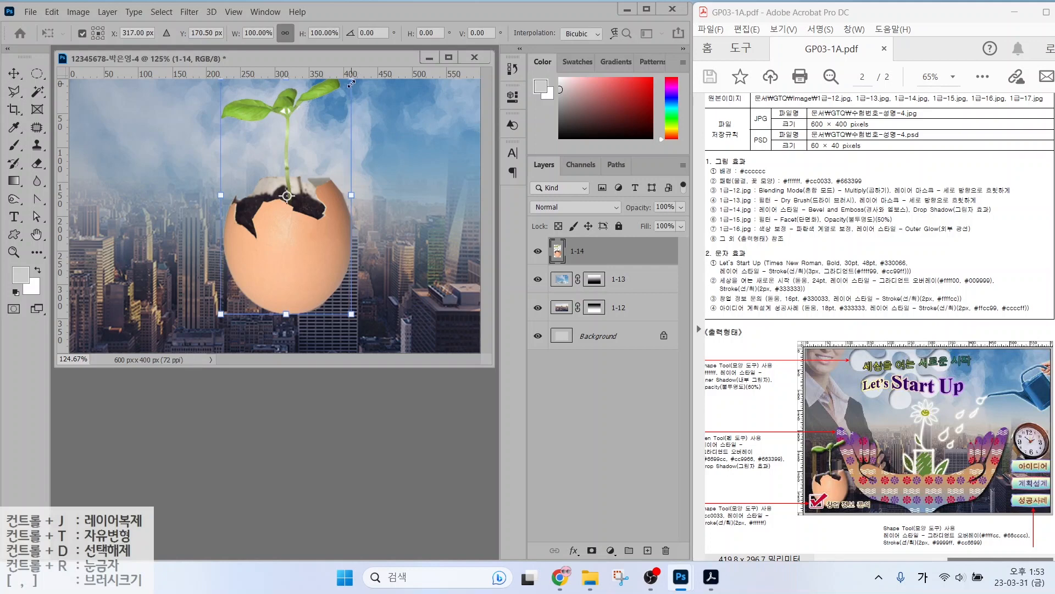
{"action": "left_click_drag", "start_coordinate": [352, 84], "coordinate": [276, 217]}
{"action": "left_click_drag", "start_coordinate": [248, 275], "coordinate": [107, 305]}
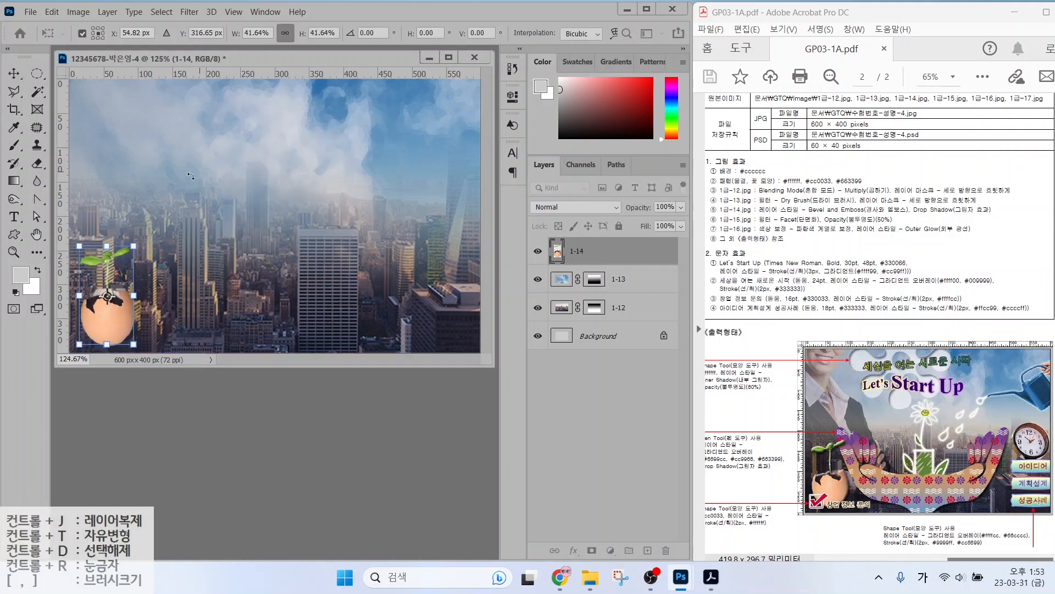
{"action": "left_click_drag", "start_coordinate": [133, 246], "coordinate": [145, 227]}
{"action": "key", "text": "Return"}
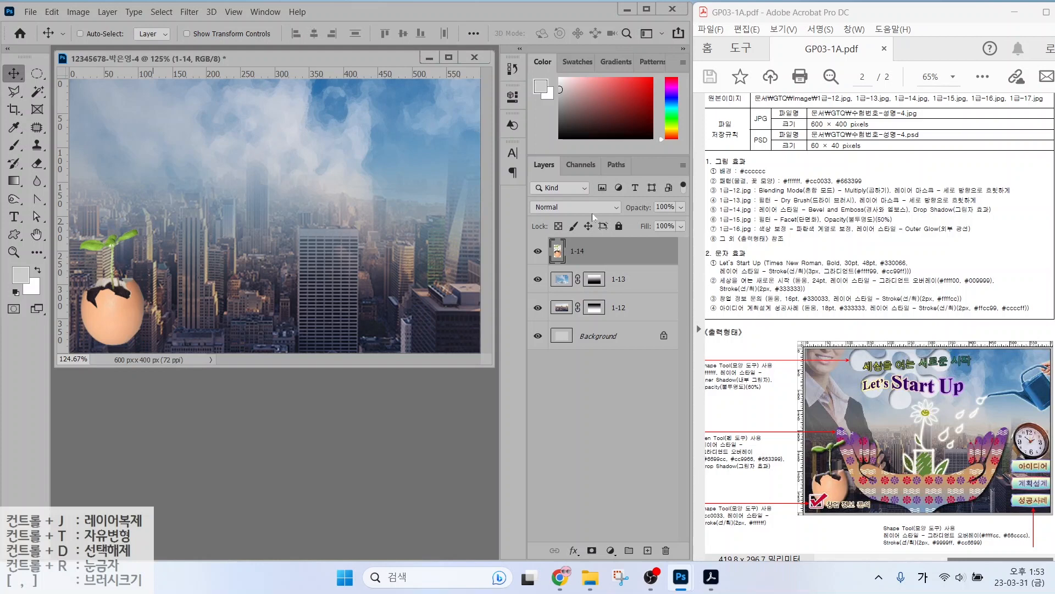
Give the egg layer Bevel & Emboss and Drop Shadow effects.
{"action": "left_click", "coordinate": [573, 550]}
{"action": "left_click", "coordinate": [591, 437]}
{"action": "left_click", "coordinate": [146, 306]}
{"action": "left_click", "coordinate": [569, 82]}
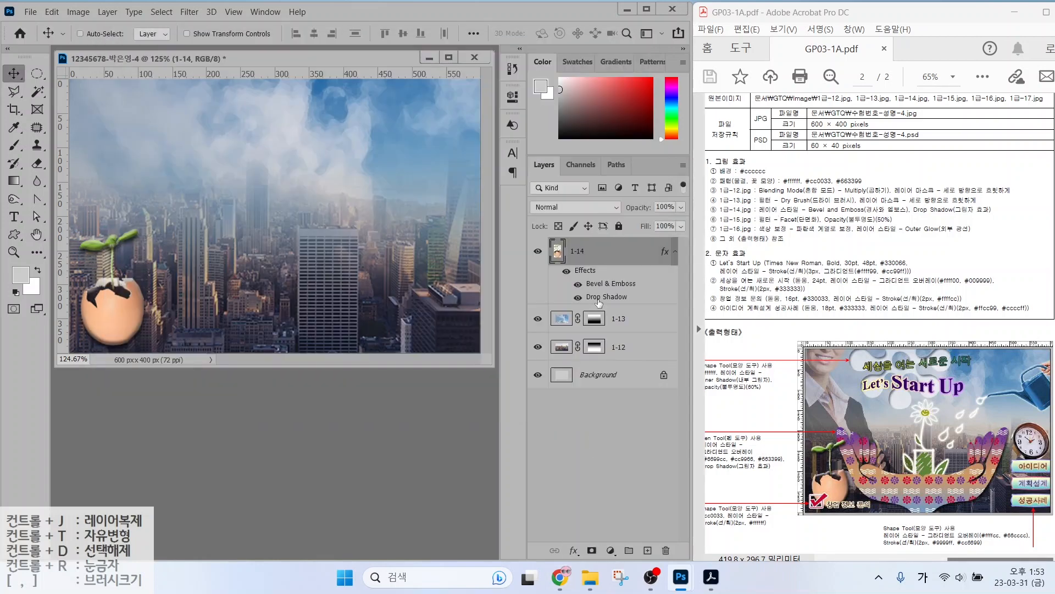
Open the 1급-15.jpg image.
{"action": "double_click", "coordinate": [345, 436]}
{"action": "left_click", "coordinate": [392, 225]}
{"action": "left_click", "coordinate": [412, 332]}
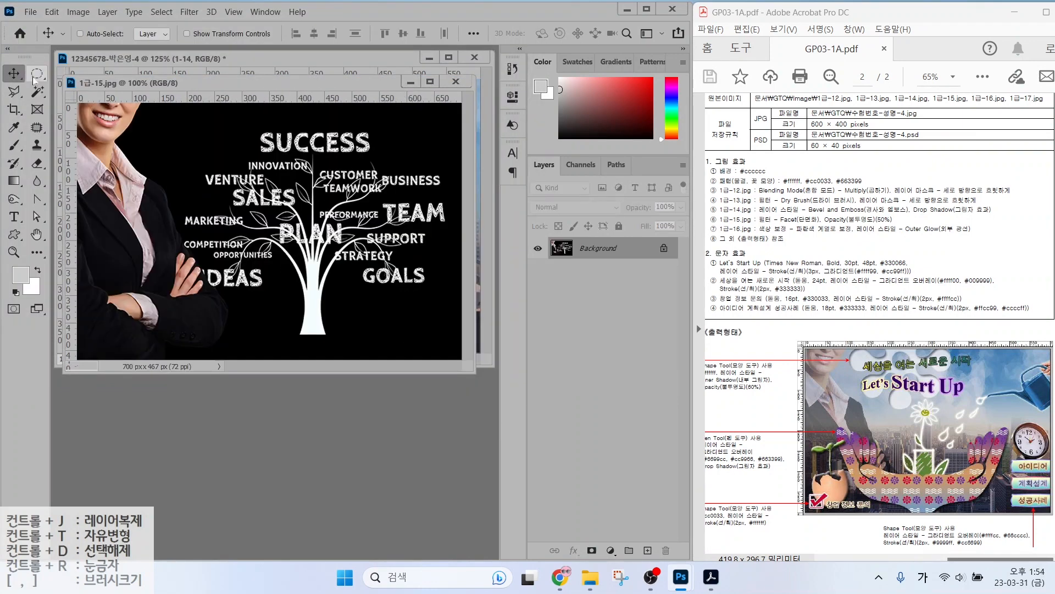
Quick Select the woman on the left, including her crossed arms.
{"action": "left_click", "coordinate": [37, 91]}
{"action": "left_click", "coordinate": [74, 104]}
{"action": "mouse_move", "coordinate": [118, 126]}
{"action": "left_mouse_down"}
{"action": "mouse_move", "coordinate": [98, 342]}
{"action": "mouse_move", "coordinate": [149, 324]}
{"action": "left_mouse_up"}
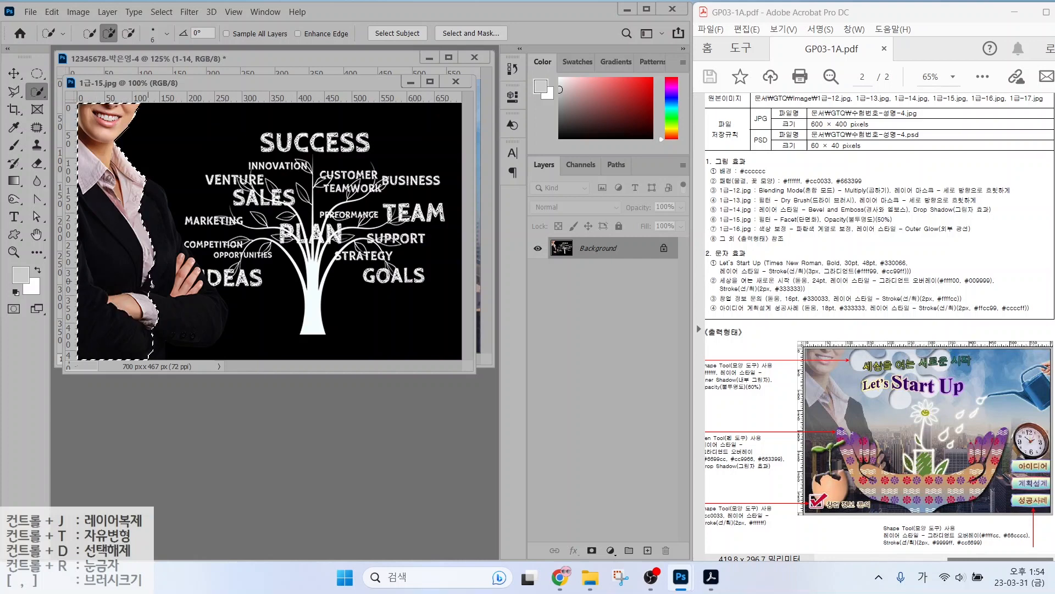
{"action": "mouse_move", "coordinate": [150, 285]}
{"action": "left_mouse_down"}
{"action": "mouse_move", "coordinate": [186, 267]}
{"action": "mouse_move", "coordinate": [250, 274]}
{"action": "left_mouse_up"}
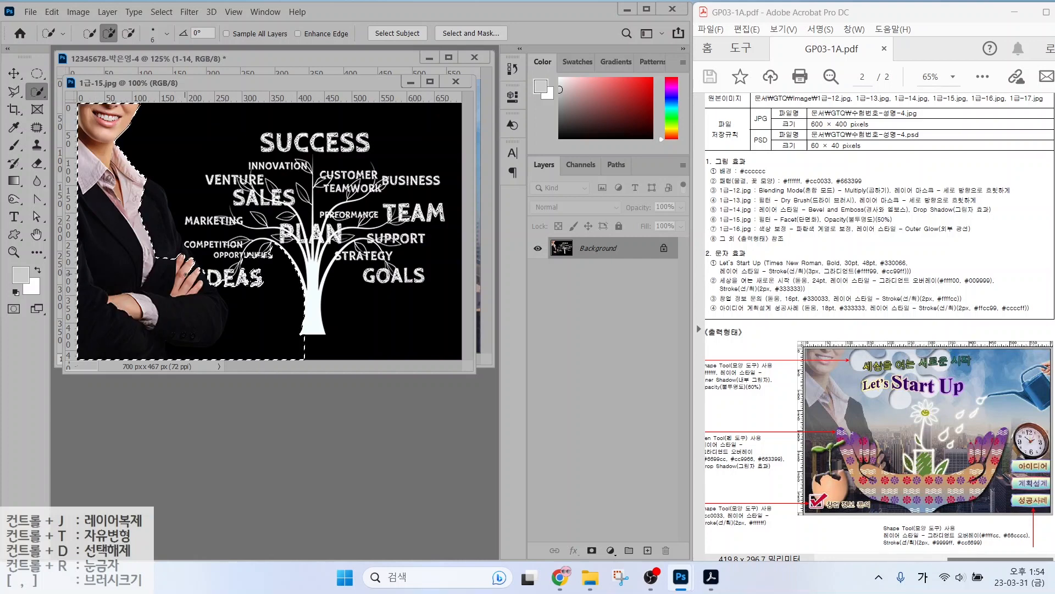
Remove the IDEAS area from the selection with the Polygonal Lasso.
{"action": "key", "text": "l"}
{"action": "left_click", "coordinate": [206, 246]}
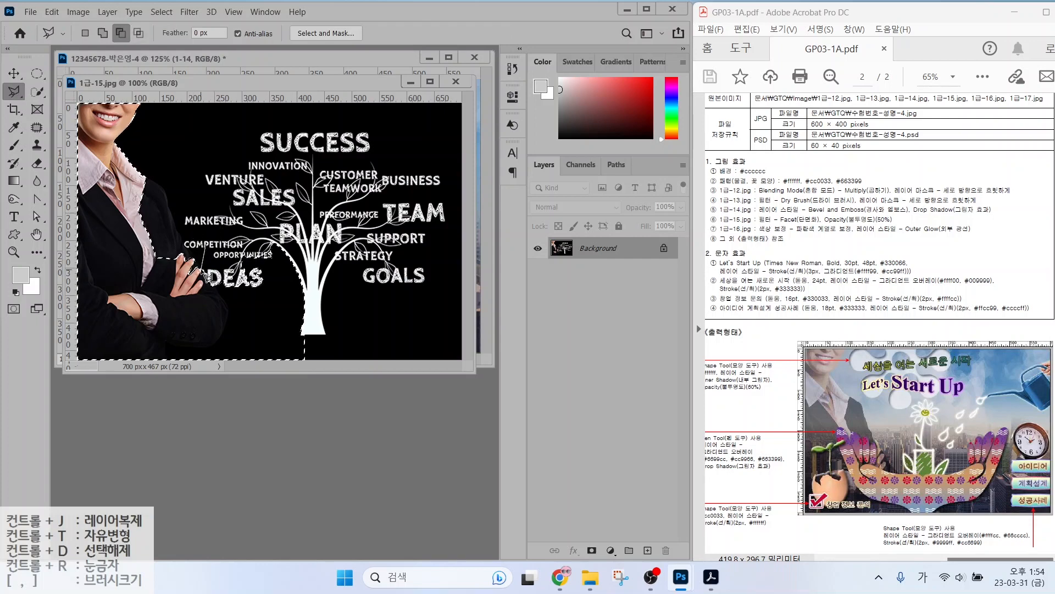
{"action": "left_click", "coordinate": [198, 279]}
{"action": "left_click", "coordinate": [203, 282]}
{"action": "left_click", "coordinate": [226, 363]}
{"action": "left_click", "coordinate": [345, 354]}
{"action": "left_click", "coordinate": [345, 199]}
{"action": "double_click", "coordinate": [238, 219]}
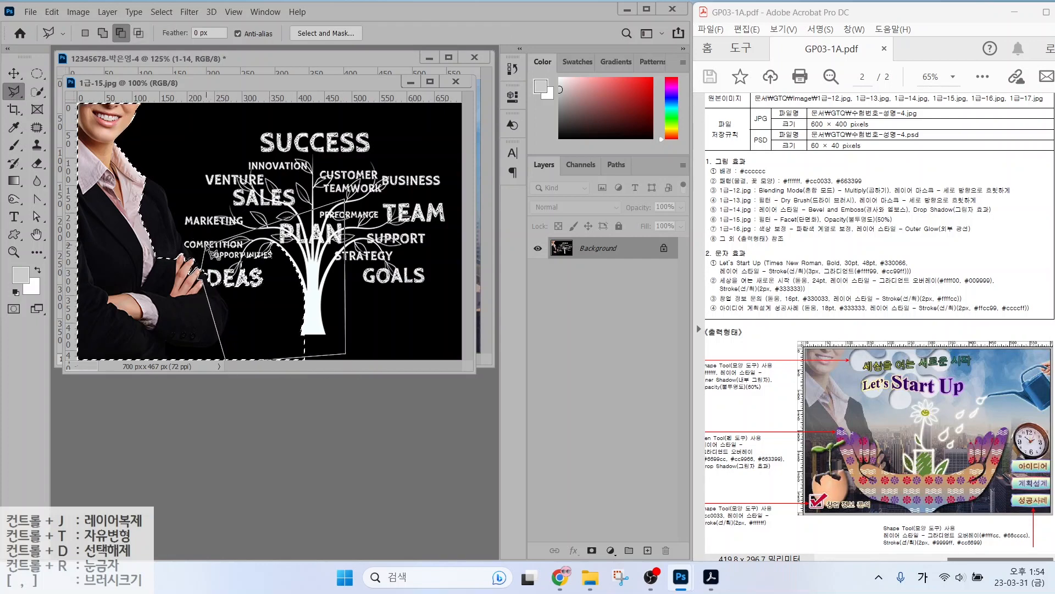
{"action": "key", "text": "w"}
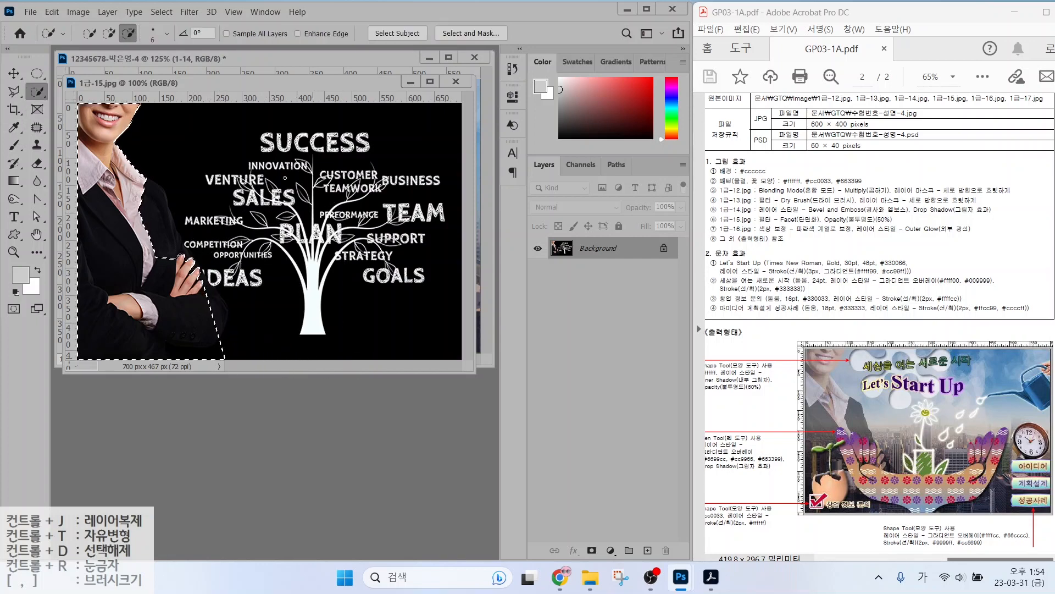
Drag the woman cut-out into the poster as layer 1-15.
{"action": "left_click_drag", "start_coordinate": [154, 87], "coordinate": [200, 145]}
{"action": "key", "text": "v"}
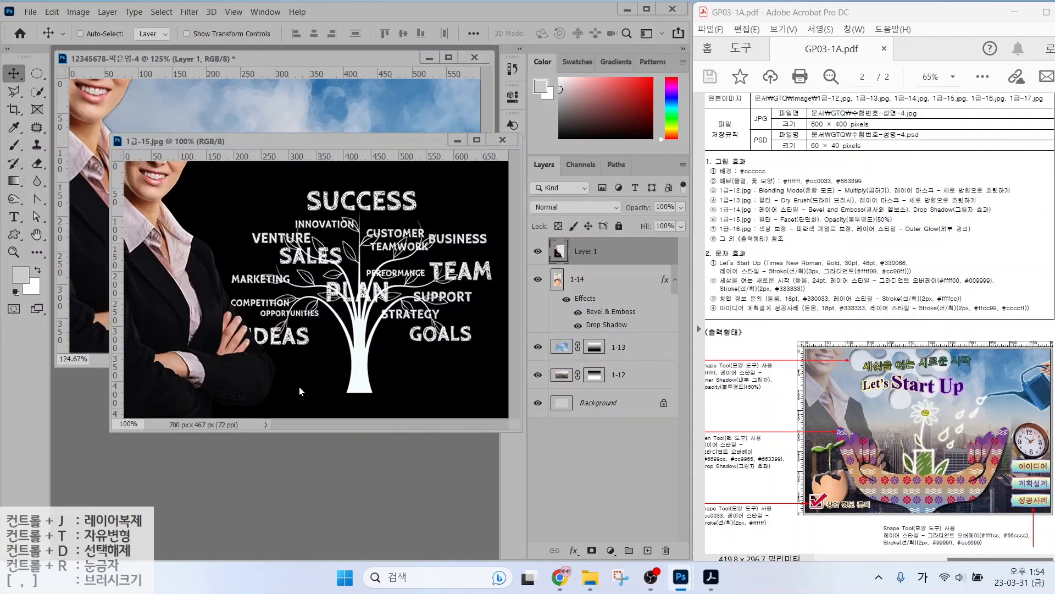
{"action": "left_click_drag", "start_coordinate": [299, 387], "coordinate": [304, 170]}
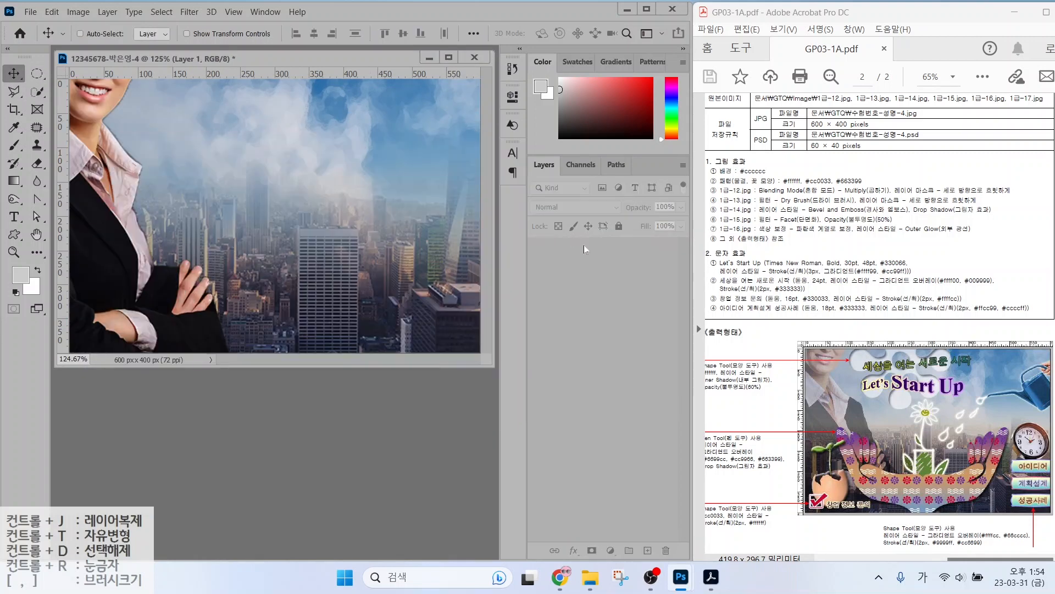
Apply the Pixelate > Facet filter to the woman.
{"action": "left_click", "coordinate": [190, 12]}
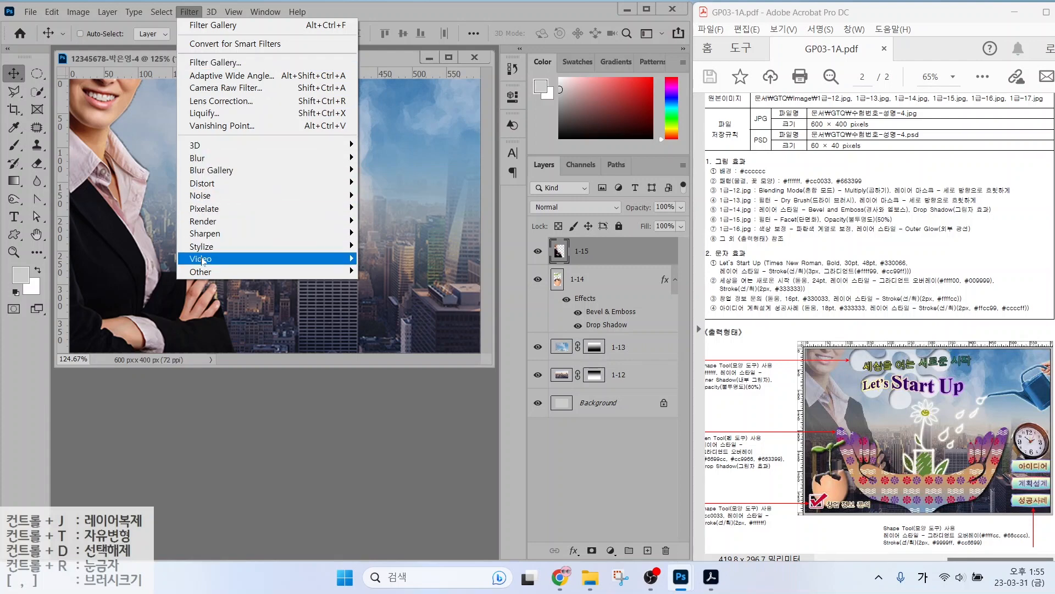
{"action": "mouse_move", "coordinate": [244, 209]}
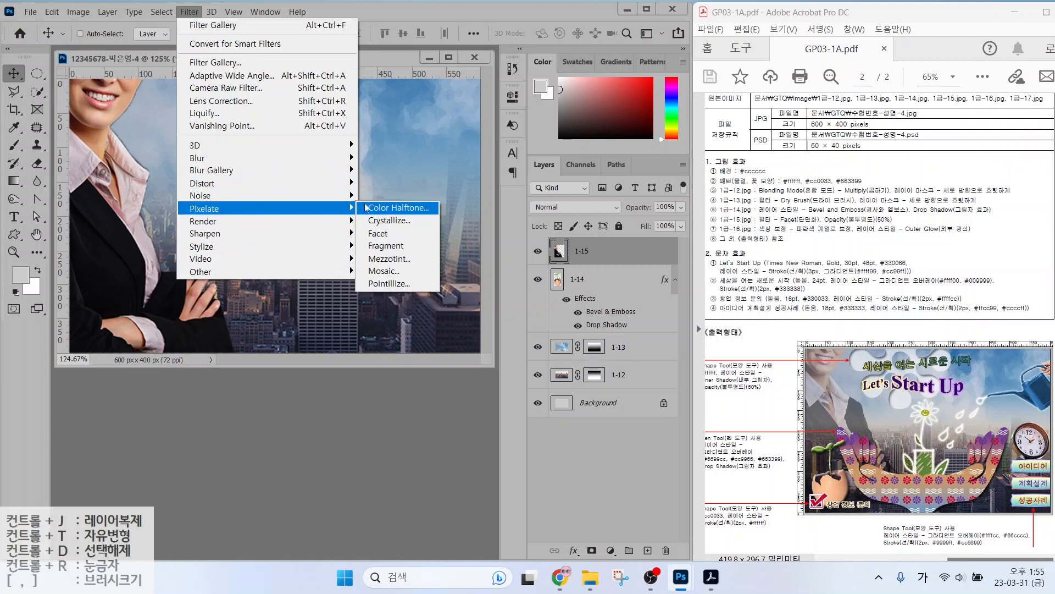
{"action": "left_click", "coordinate": [378, 235]}
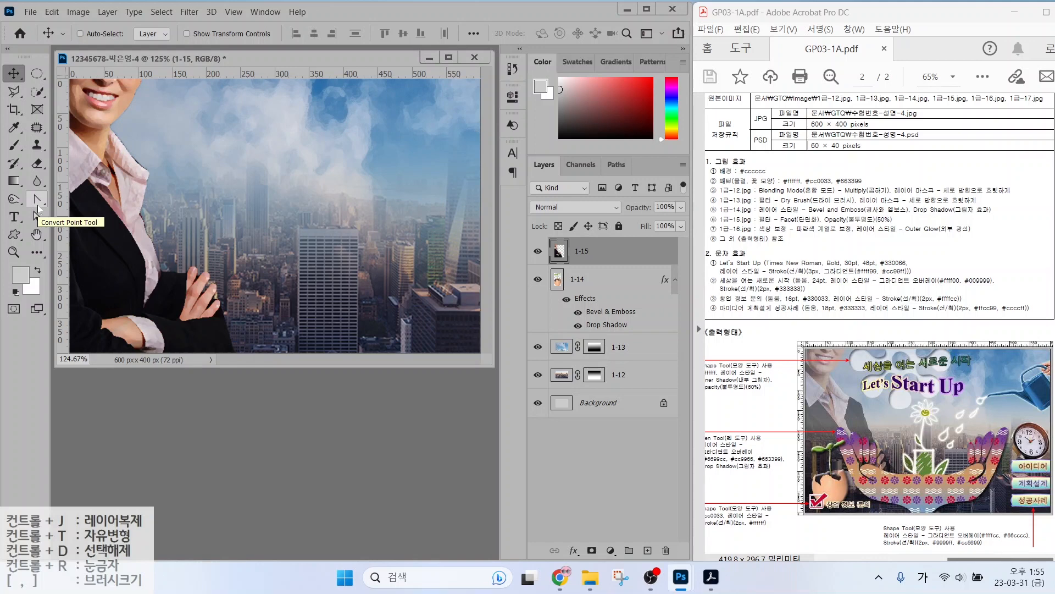
Set the woman layer 1-15's opacity to 50%.
{"action": "left_click", "coordinate": [671, 207]}
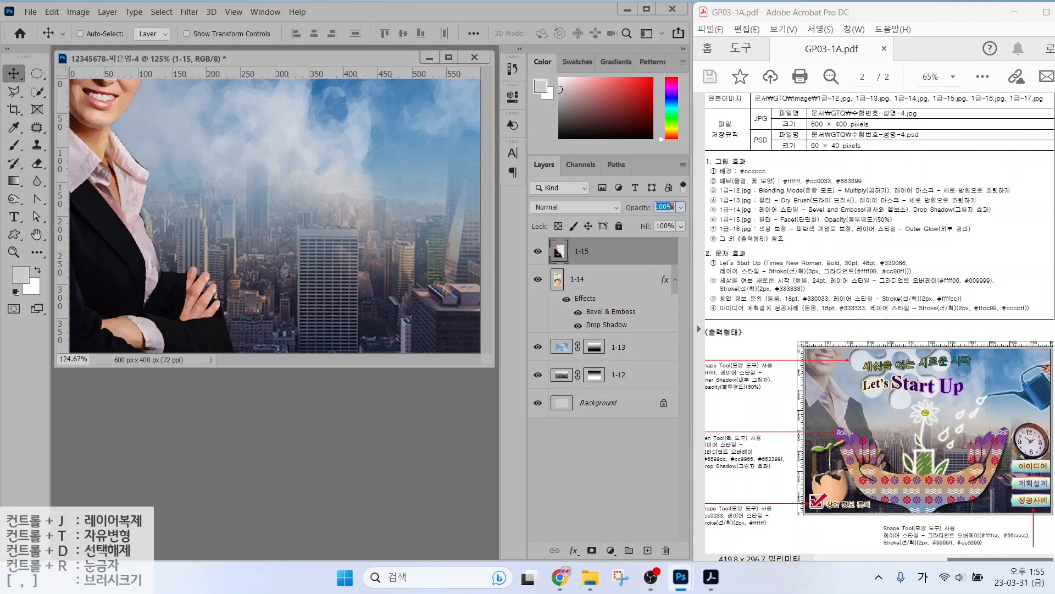
{"action": "type", "text": "50"}
{"action": "key", "text": "Return"}
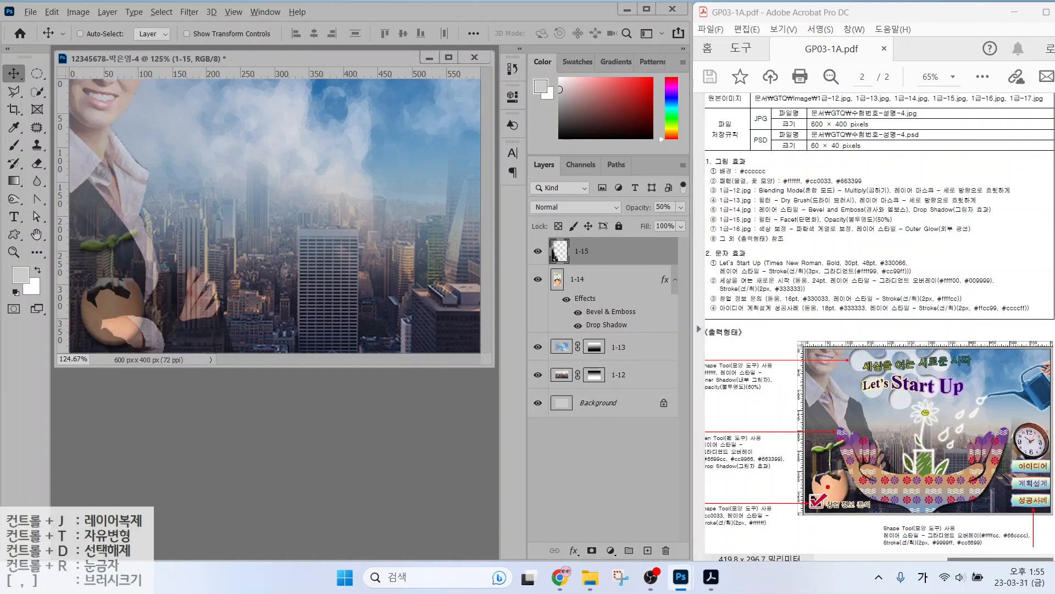
Move layer 1-15 beneath the egg layer 1-14 in the Layers panel.
{"action": "left_click_drag", "start_coordinate": [828, 487], "coordinate": [760, 447]}
{"action": "left_click_drag", "start_coordinate": [820, 402], "coordinate": [766, 330]}
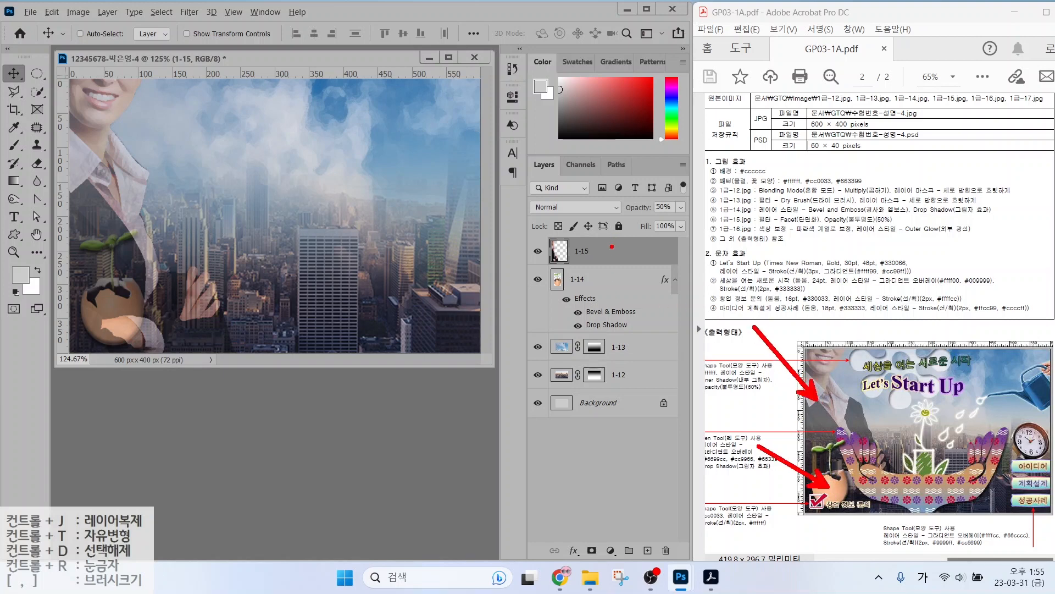
{"action": "key", "text": "Escape"}
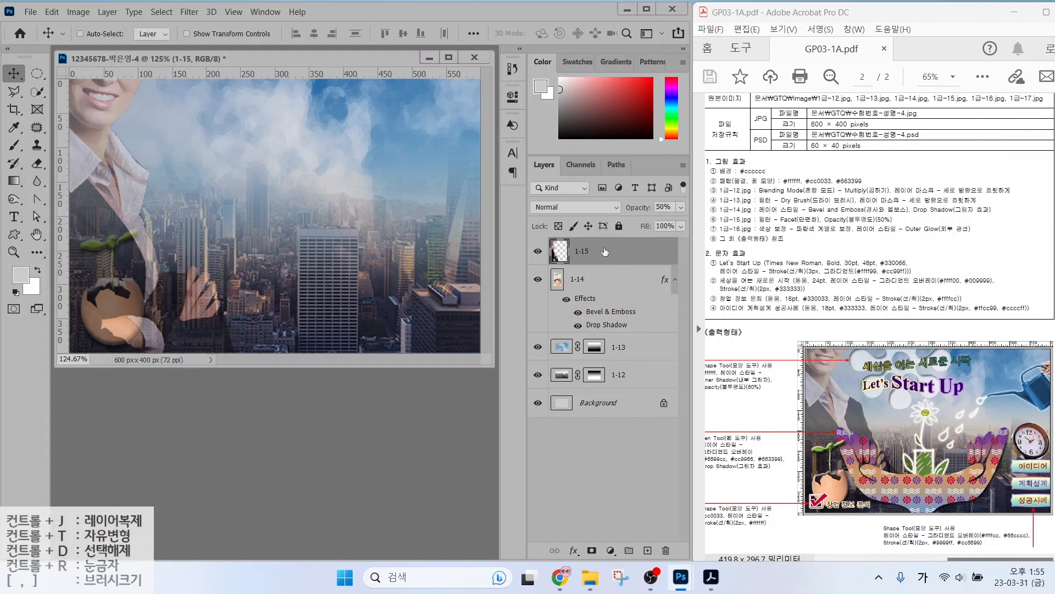
{"action": "left_click_drag", "start_coordinate": [604, 252], "coordinate": [612, 327]}
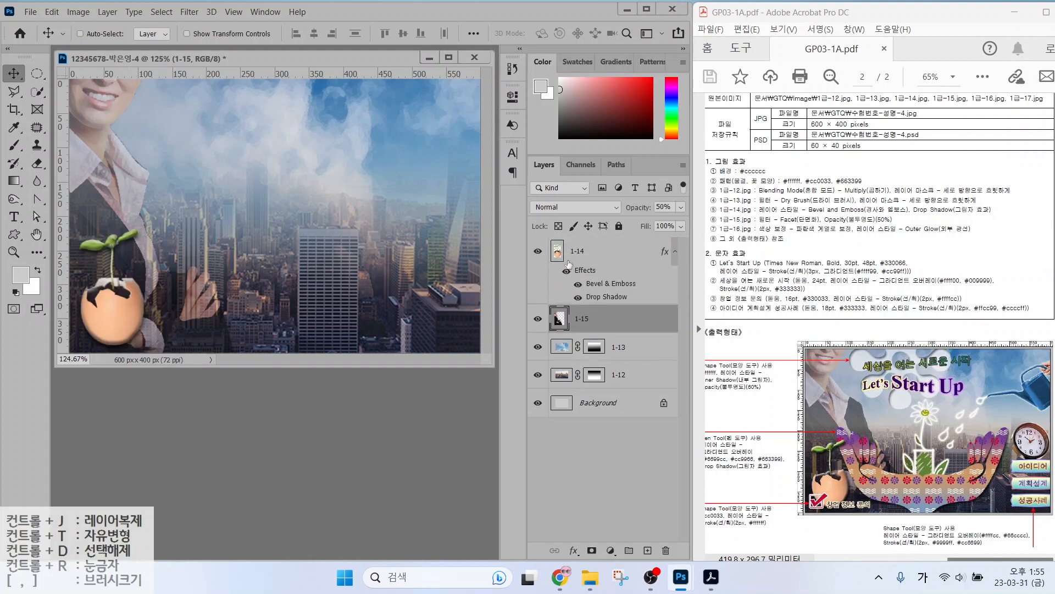
{"action": "left_click", "coordinate": [583, 251]}
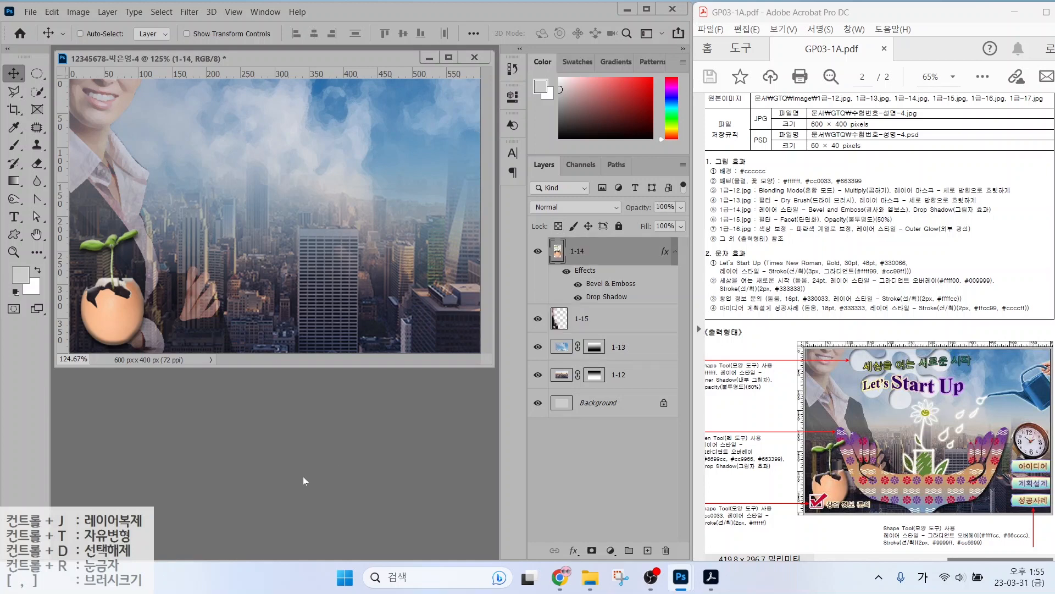
Open the chalkboard watering-can image 1급-16.jpg.
{"action": "double_click", "coordinate": [303, 477]}
{"action": "scroll", "coordinate": [314, 176], "scroll_direction": "down", "scroll_amount": 3}
{"action": "left_click", "coordinate": [171, 246]}
{"action": "double_click", "coordinate": [170, 246]}
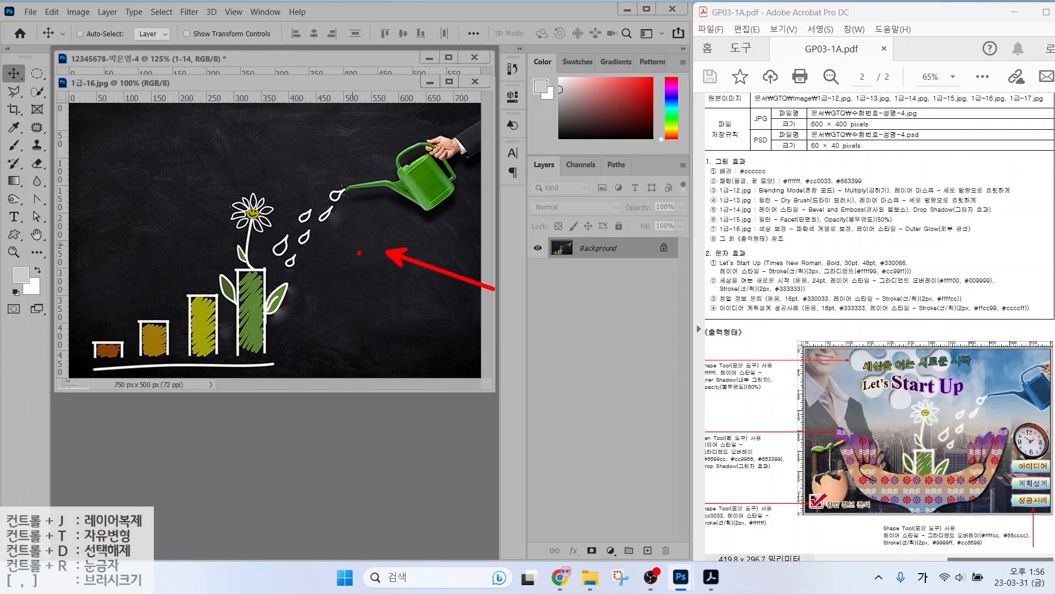
Select the dark chalkboard background with the Magic Wand.
{"action": "left_click", "coordinate": [38, 91]}
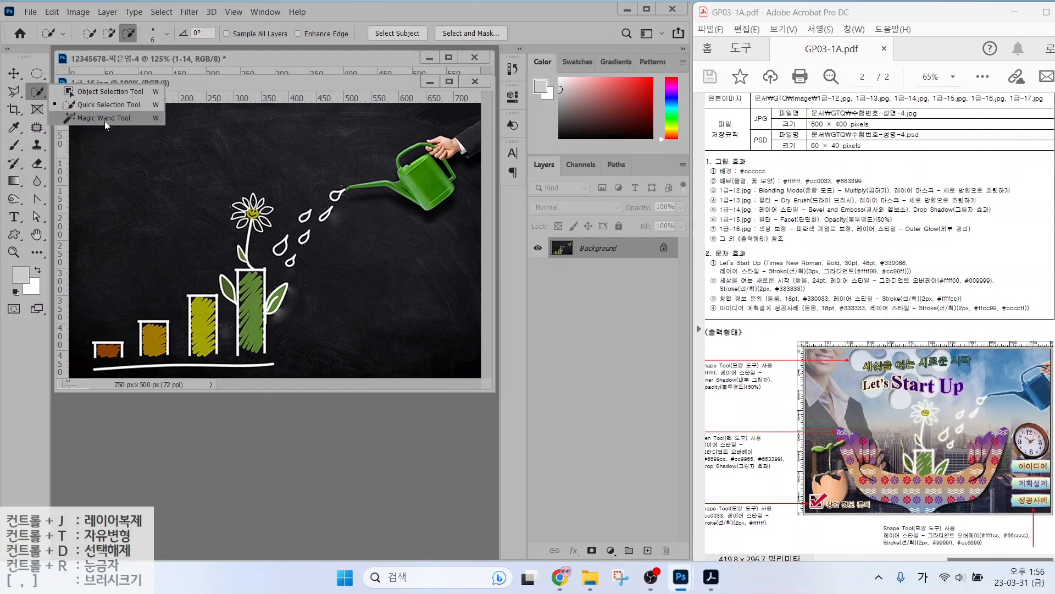
{"action": "left_click", "coordinate": [125, 118]}
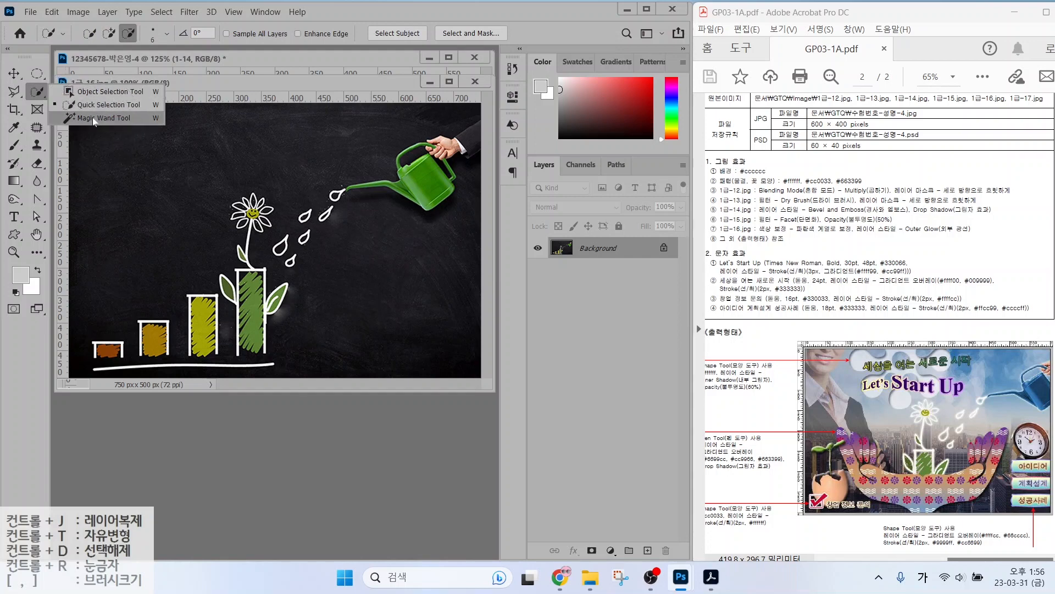
{"action": "left_click", "coordinate": [177, 182]}
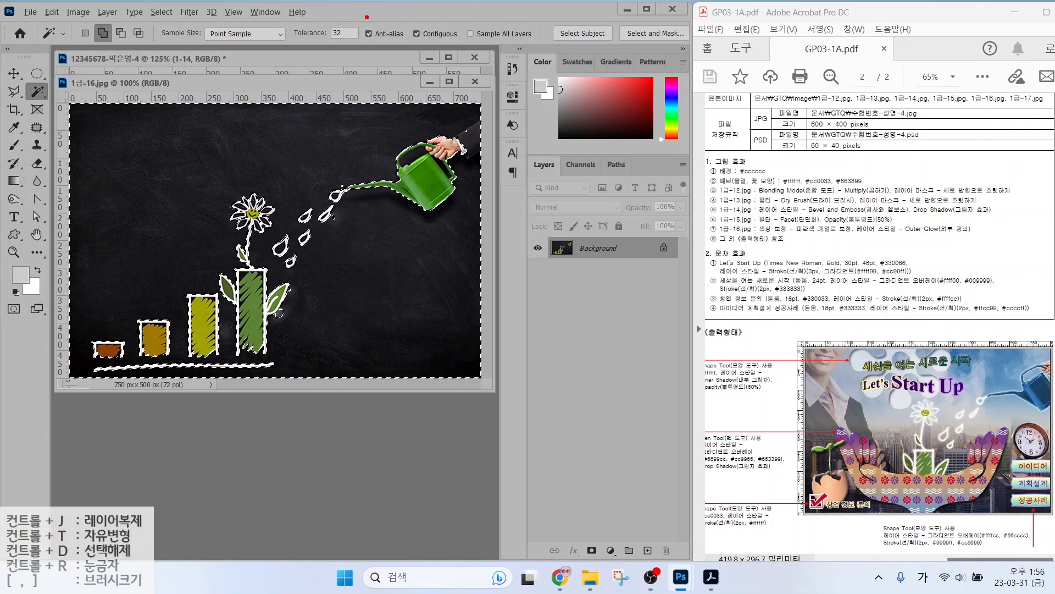
{"action": "left_click_drag", "start_coordinate": [374, 16], "coordinate": [470, 48]}
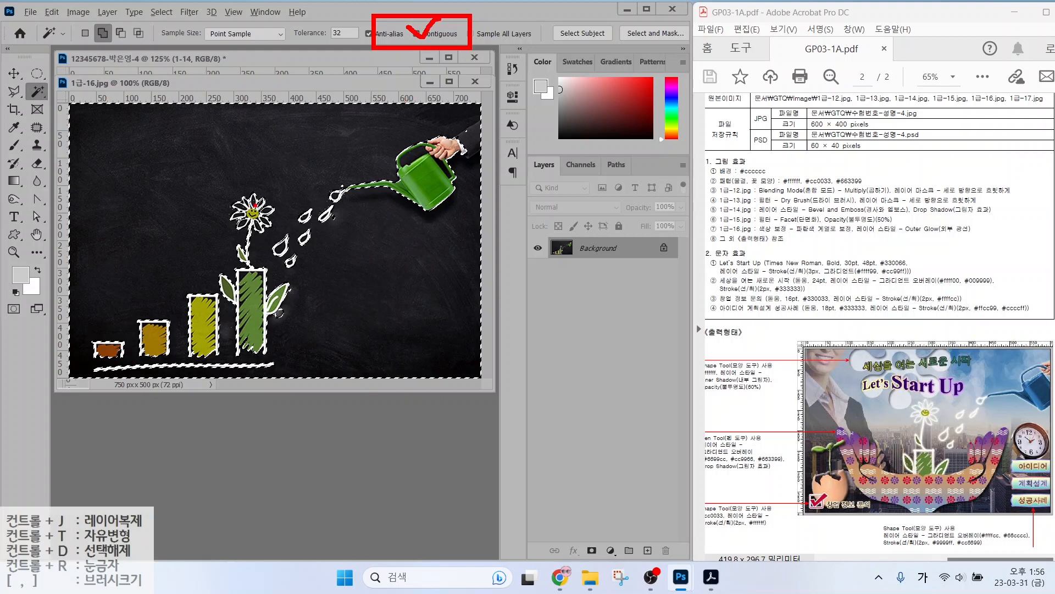
{"action": "left_click_drag", "start_coordinate": [256, 200], "coordinate": [306, 160]}
{"action": "left_click_drag", "start_coordinate": [279, 250], "coordinate": [317, 237]}
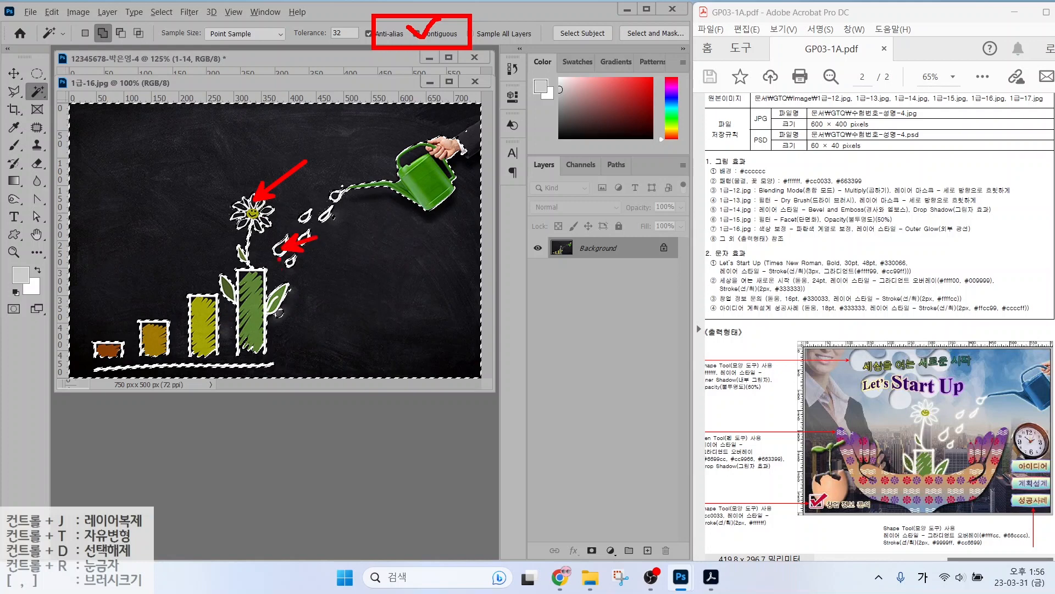
{"action": "key", "text": "Escape"}
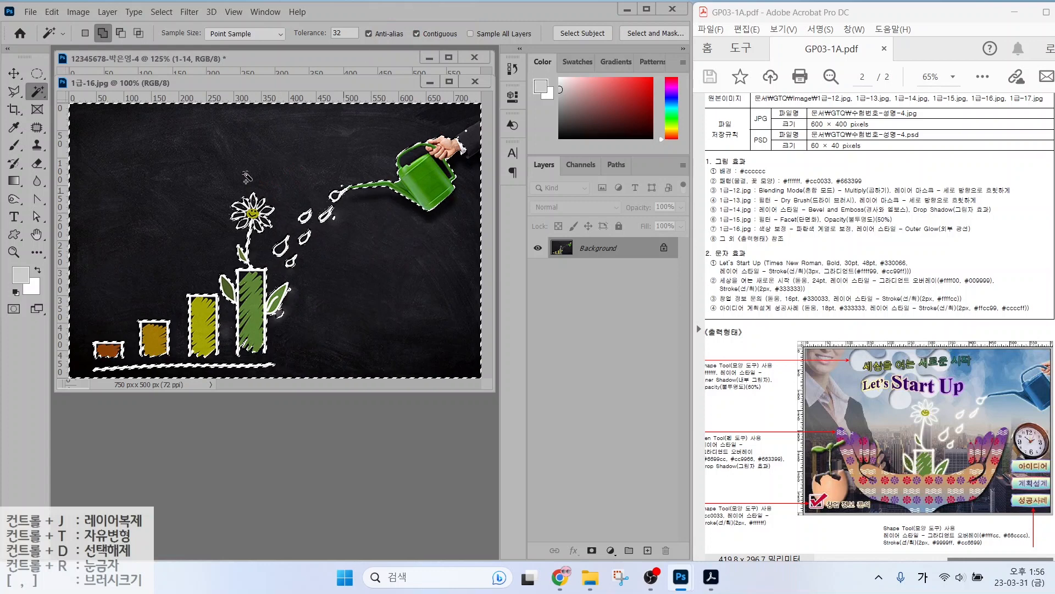
Turn off Contiguous, reselect all dark background, and invert onto the chalk artwork.
{"action": "left_click", "coordinate": [414, 35]}
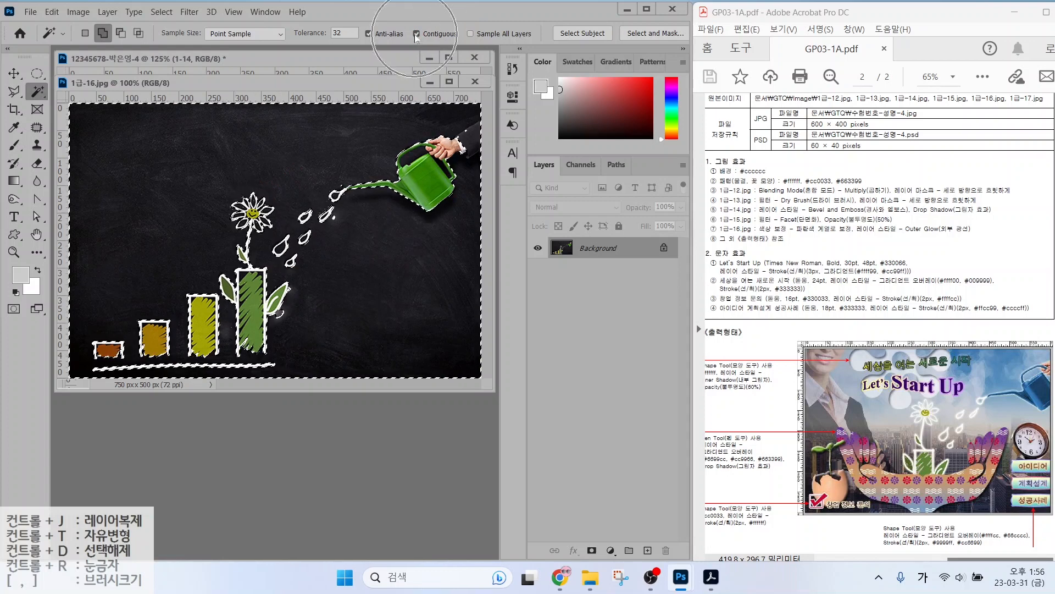
{"action": "left_click", "coordinate": [308, 166]}
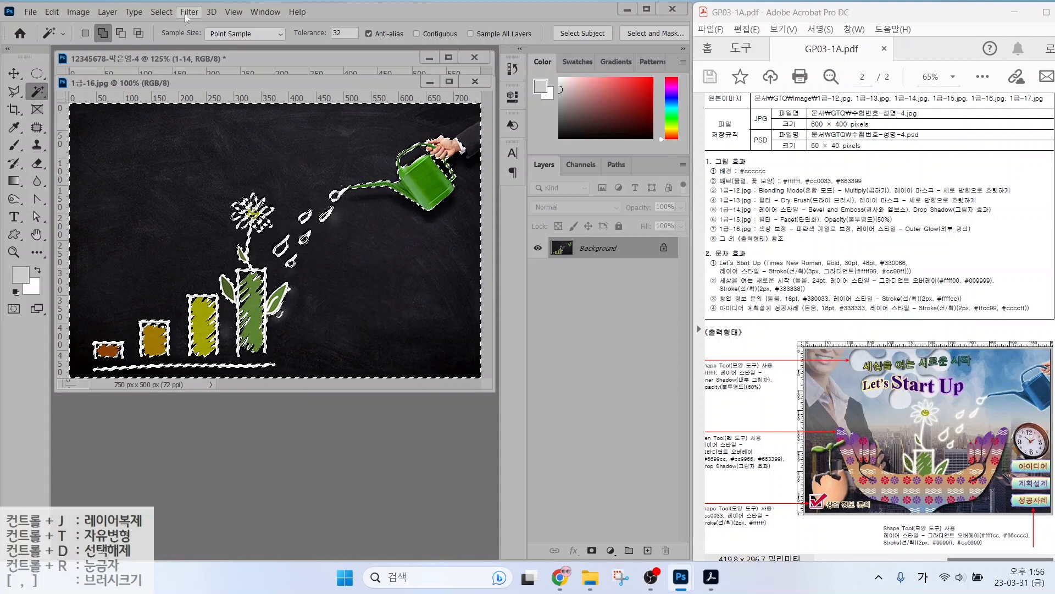
{"action": "left_click", "coordinate": [156, 15]}
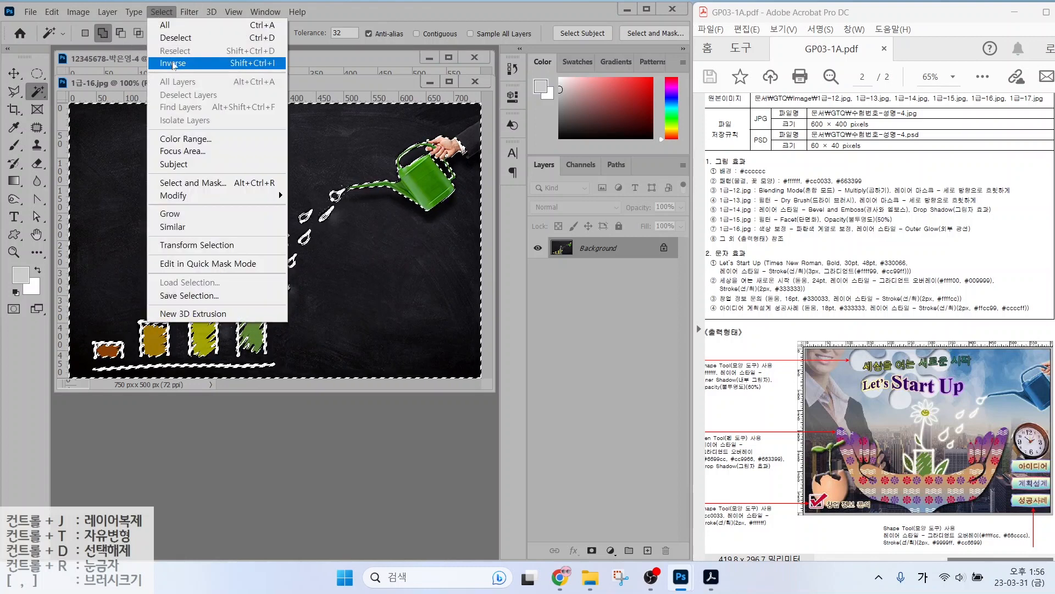
{"action": "left_click", "coordinate": [172, 63]}
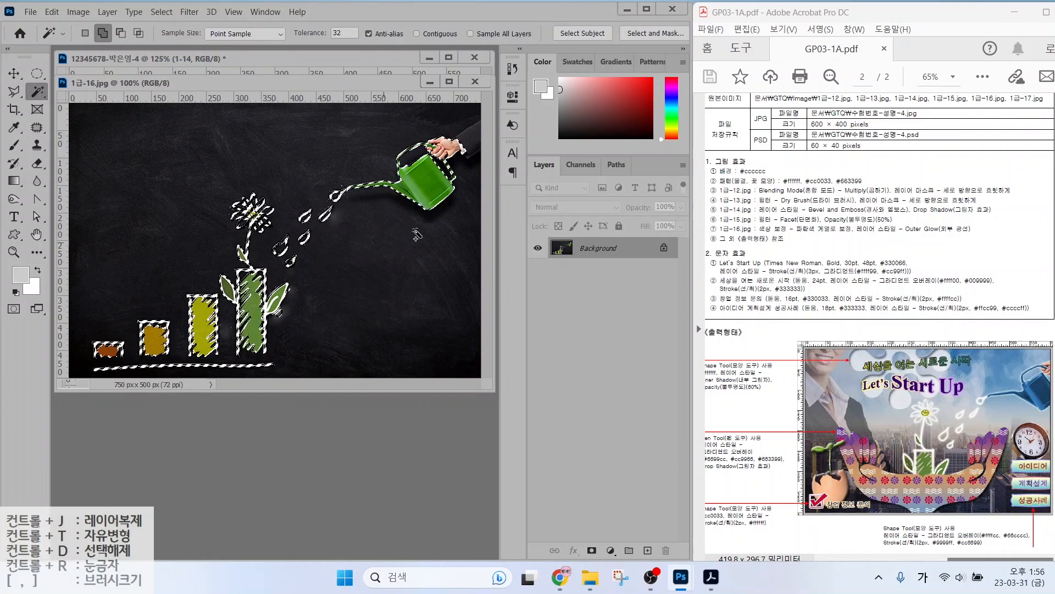
Copy the chalk artwork into the poster as layer 1-16, shifted left and down.
{"action": "left_click_drag", "start_coordinate": [122, 81], "coordinate": [114, 117]}
{"action": "key", "text": "v"}
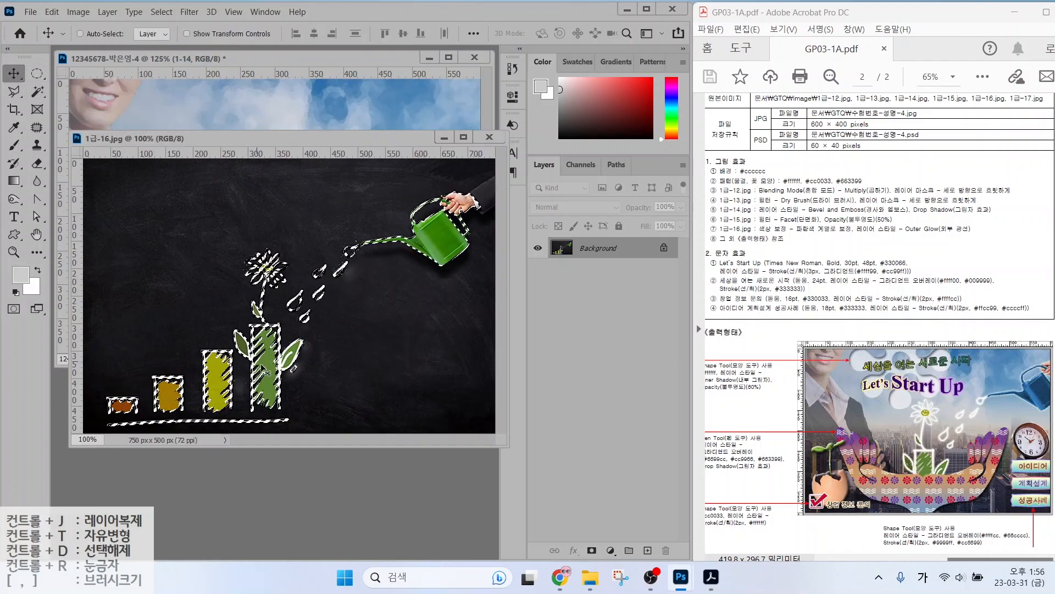
{"action": "left_click_drag", "start_coordinate": [275, 373], "coordinate": [354, 252]}
{"action": "left_click", "coordinate": [489, 136]}
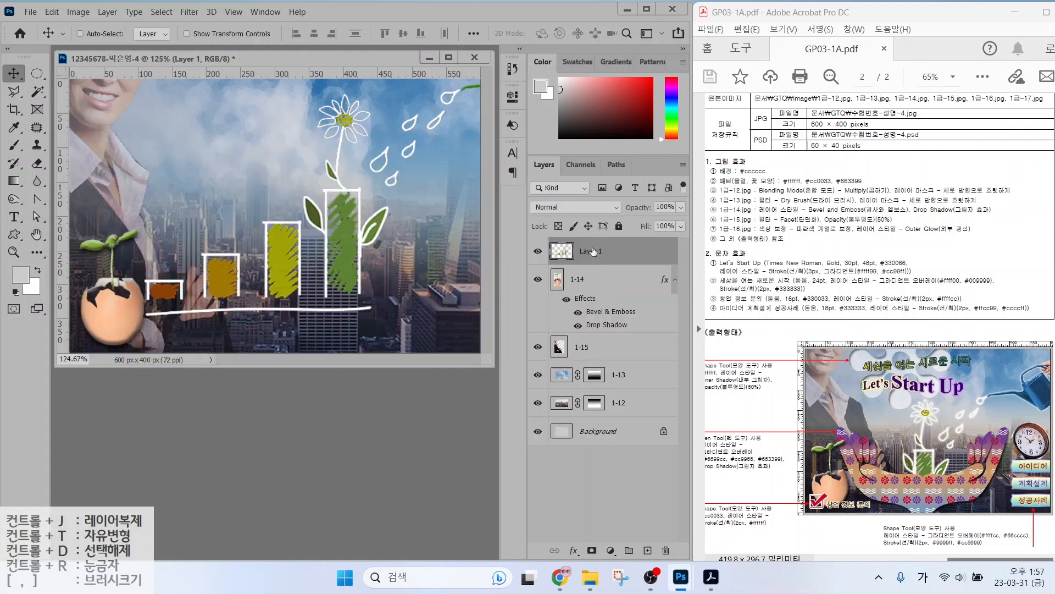
{"action": "double_click", "coordinate": [591, 251]}
{"action": "type", "text": "1-"}
{"action": "type", "text": "16"}
{"action": "key", "text": "Return"}
{"action": "key", "text": "ctrl+t"}
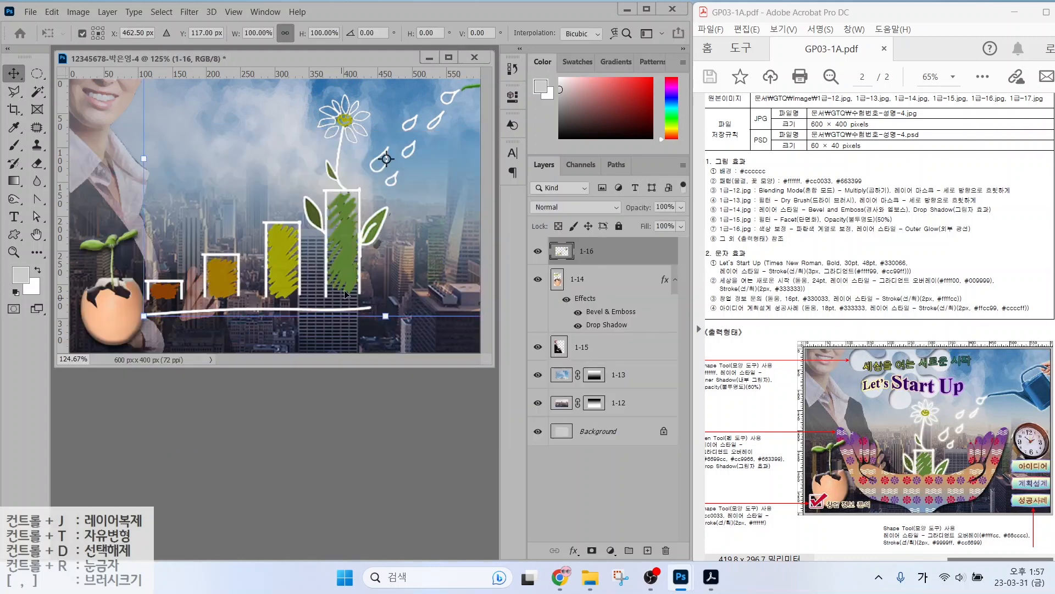
{"action": "left_click_drag", "start_coordinate": [352, 237], "coordinate": [328, 254]}
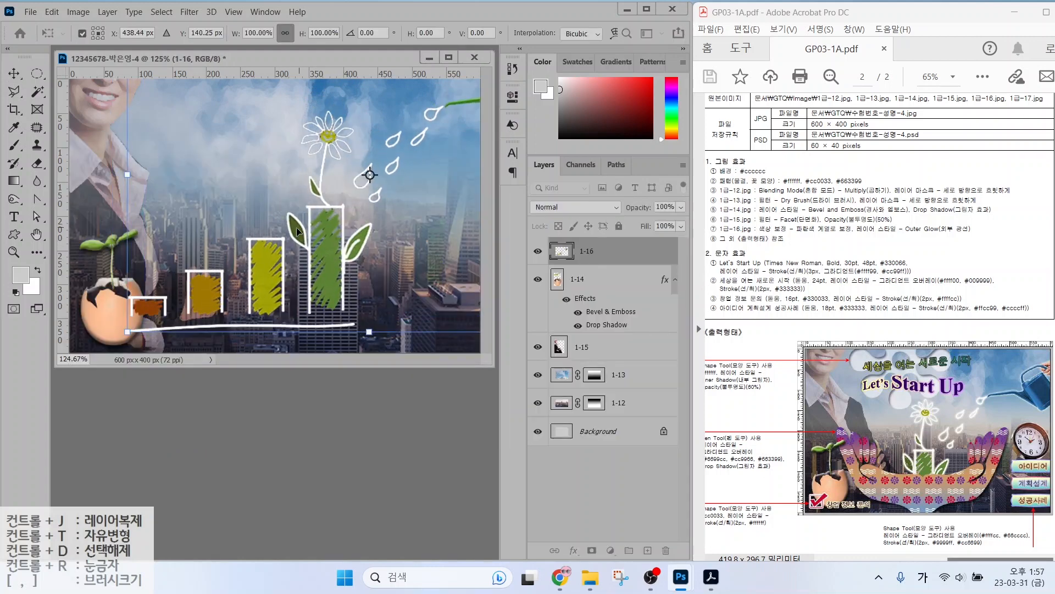
{"action": "key", "text": "Return"}
Delete the shorter bars and base line from layer 1-16 using a Polygonal Lasso outline.
{"action": "key", "text": "l"}
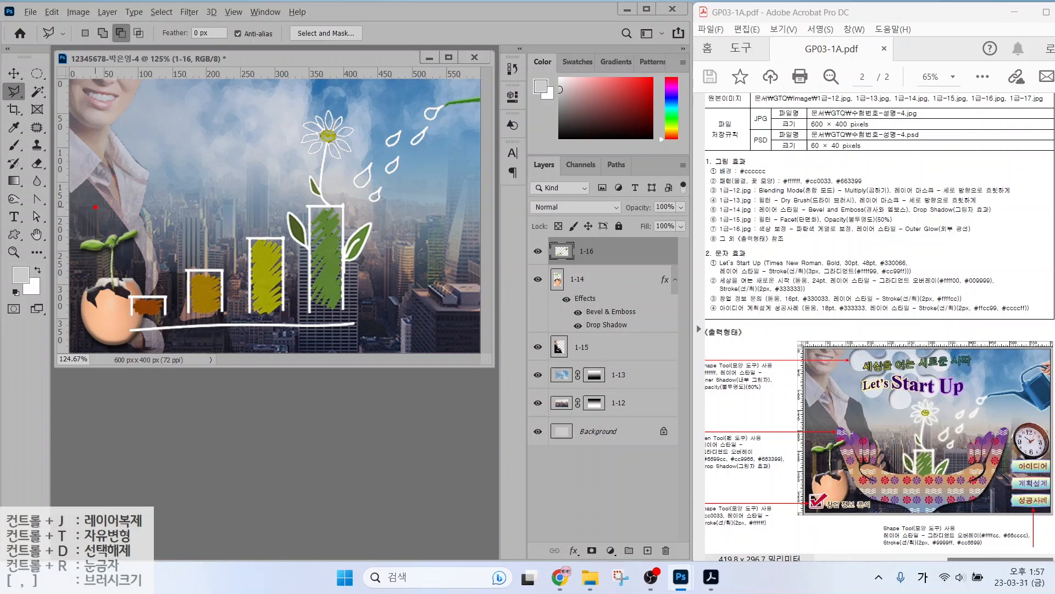
{"action": "mouse_move", "coordinate": [95, 203]}
{"action": "left_mouse_down"}
{"action": "mouse_move", "coordinate": [244, 309]}
{"action": "mouse_move", "coordinate": [149, 298]}
{"action": "mouse_move", "coordinate": [113, 224]}
{"action": "mouse_move", "coordinate": [292, 338]}
{"action": "left_mouse_up"}
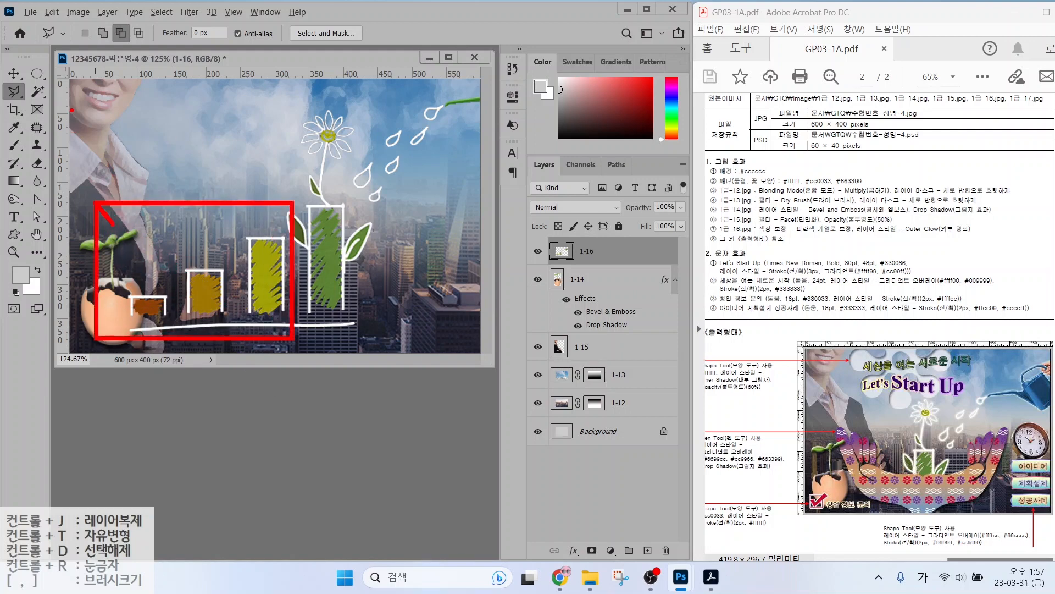
{"action": "key", "text": "Escape"}
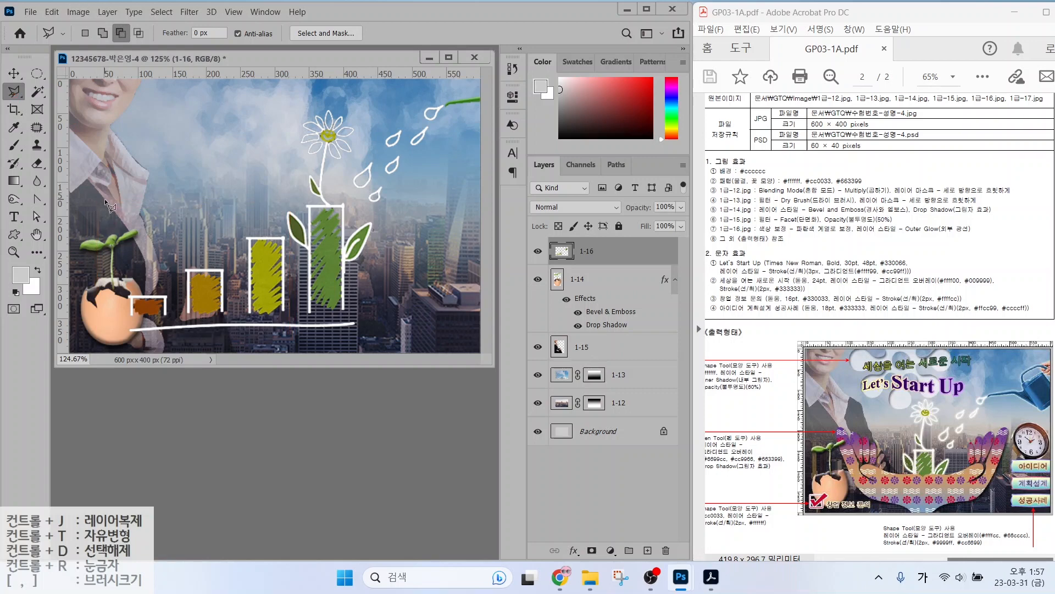
{"action": "left_click", "coordinate": [105, 199]}
{"action": "left_click", "coordinate": [187, 348]}
{"action": "left_click", "coordinate": [360, 336]}
{"action": "left_click", "coordinate": [361, 311]}
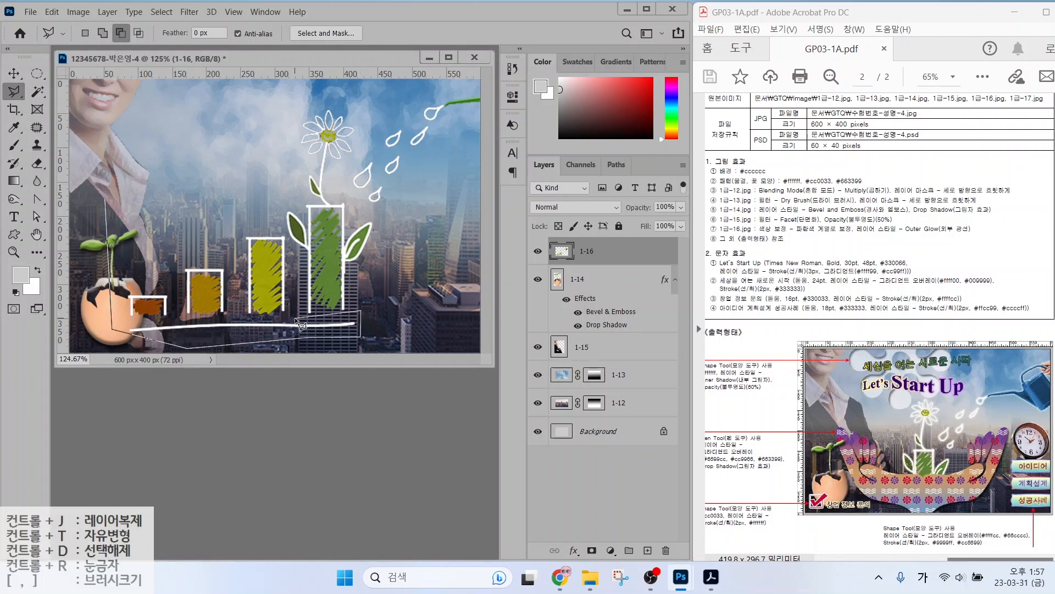
{"action": "left_click", "coordinate": [289, 238]}
{"action": "left_click", "coordinate": [225, 208]}
{"action": "left_click", "coordinate": [105, 199]}
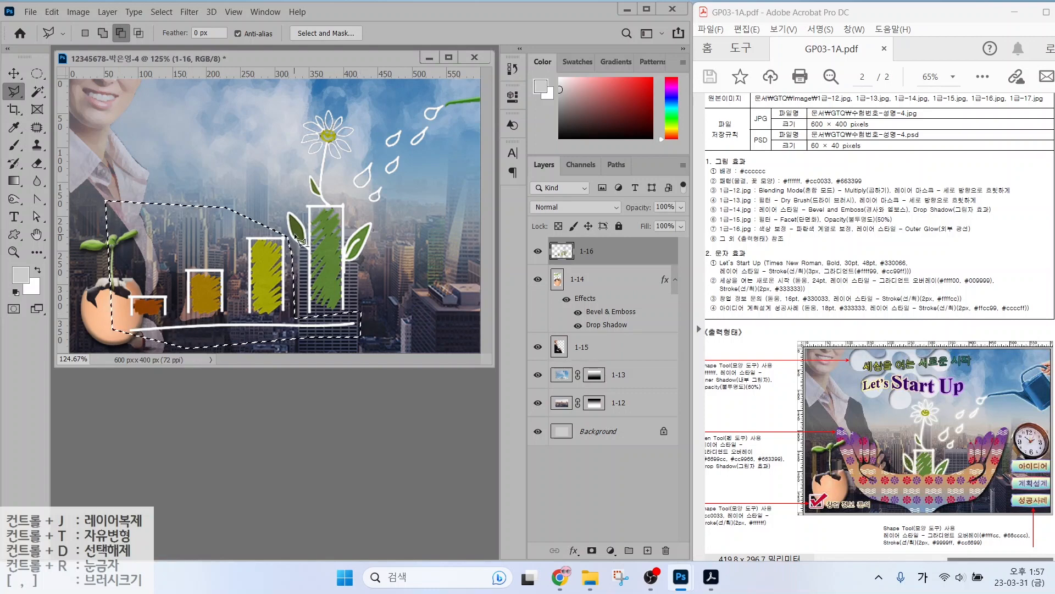
{"action": "key", "text": "Delete"}
{"action": "key", "text": "ctrl+d"}
Scale the flower artwork to about 84% and move it left and down.
{"action": "key", "text": "ctrl+t"}
{"action": "left_click_drag", "start_coordinate": [232, 313], "coordinate": [317, 247]}
{"action": "left_click_drag", "start_coordinate": [383, 221], "coordinate": [287, 273]}
{"action": "left_click_drag", "start_coordinate": [214, 308], "coordinate": [191, 325]}
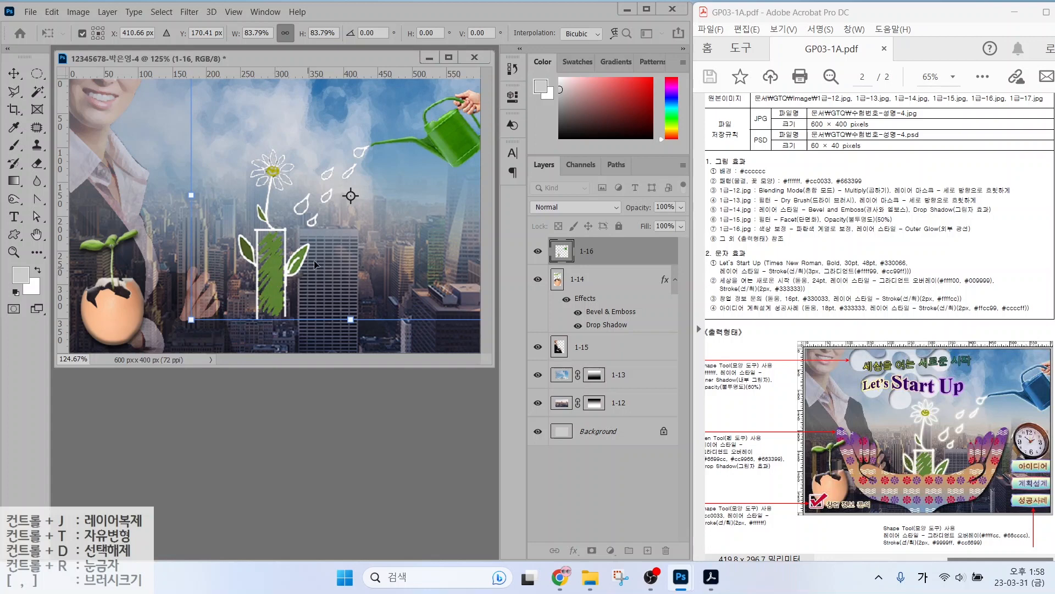
Apply the resize and nudge the flower artwork slightly to the right.
{"action": "key", "text": "Return"}
{"action": "key", "text": "l"}
{"action": "left_click", "coordinate": [298, 271]}
{"action": "key", "text": "Escape"}
{"action": "left_click", "coordinate": [13, 74]}
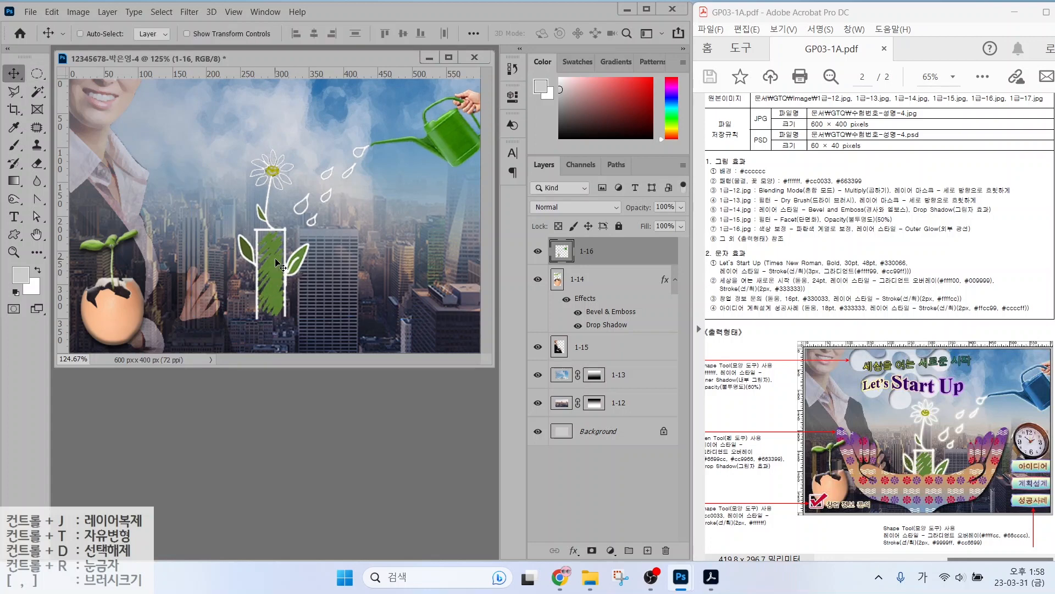
{"action": "left_click_drag", "start_coordinate": [275, 259], "coordinate": [288, 259]}
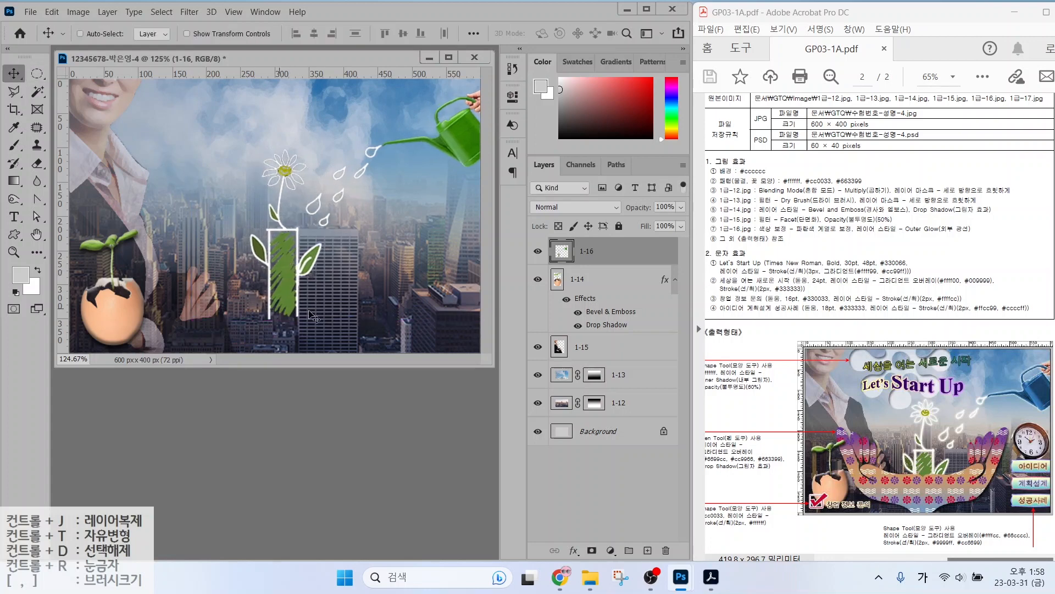
Add an Outer Glow layer effect to layer 1-16 with default settings.
{"action": "left_click", "coordinate": [575, 551]}
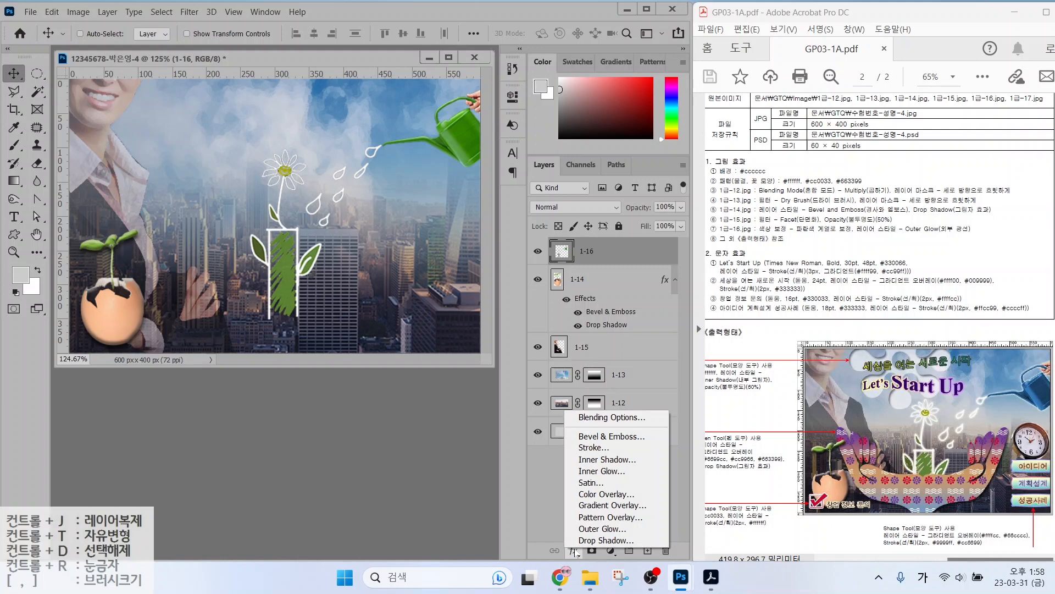
{"action": "left_click", "coordinate": [602, 528]}
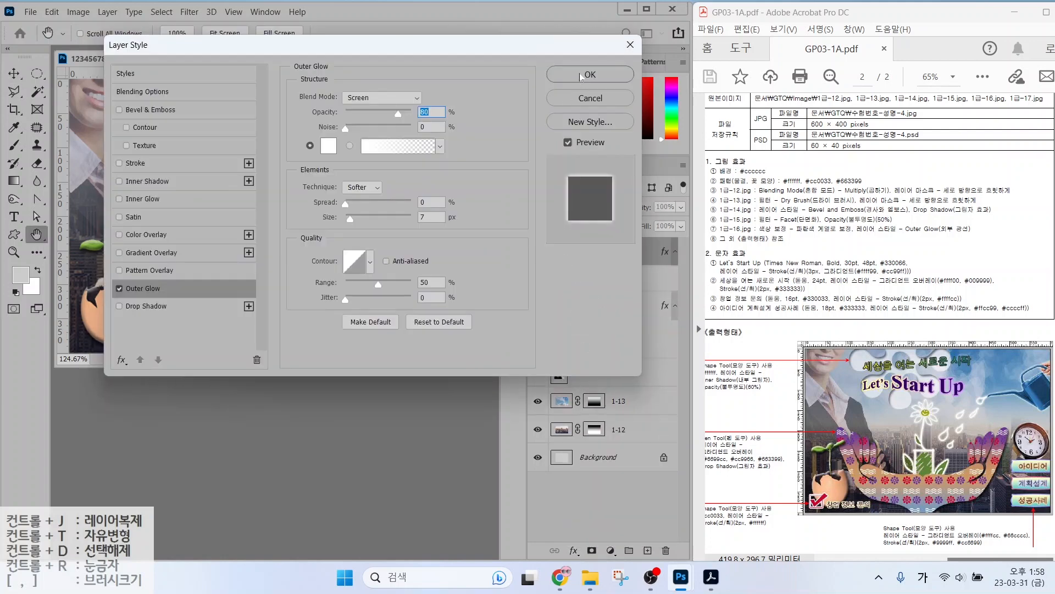
{"action": "left_click", "coordinate": [582, 75]}
{"action": "left_click_drag", "start_coordinate": [794, 238], "coordinate": [879, 238]}
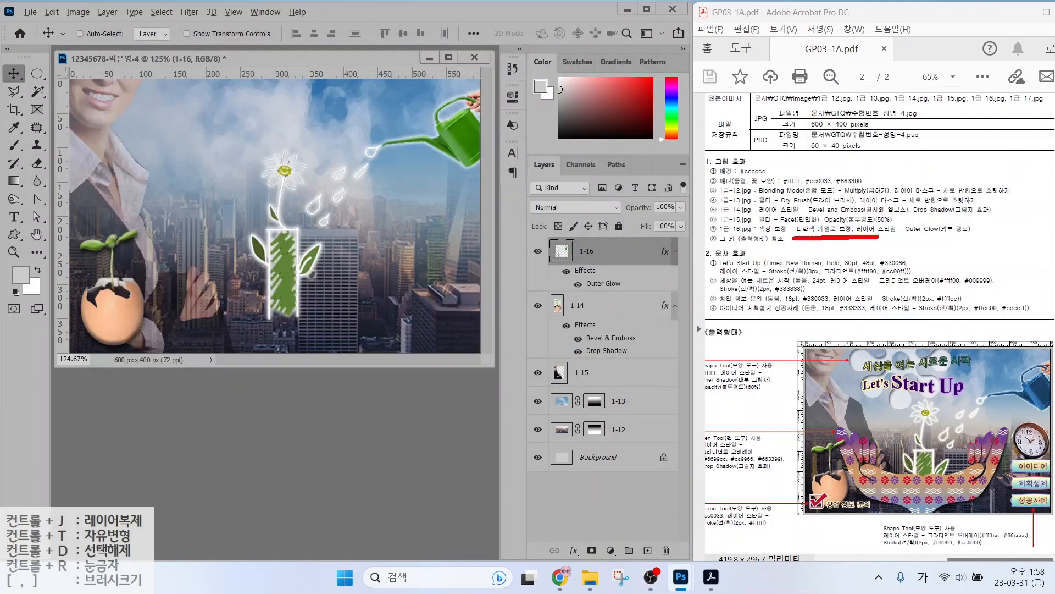
{"action": "mouse_move", "coordinate": [484, 172]}
{"action": "left_mouse_down"}
{"action": "mouse_move", "coordinate": [393, 102]}
{"action": "mouse_move", "coordinate": [450, 164]}
{"action": "left_mouse_up"}
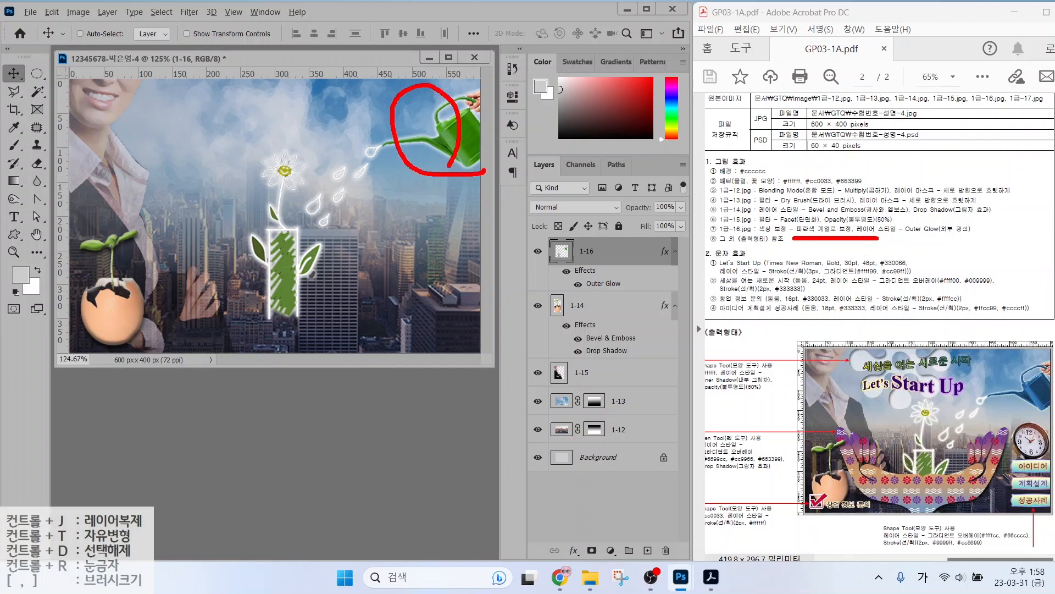
{"action": "key", "text": "Escape"}
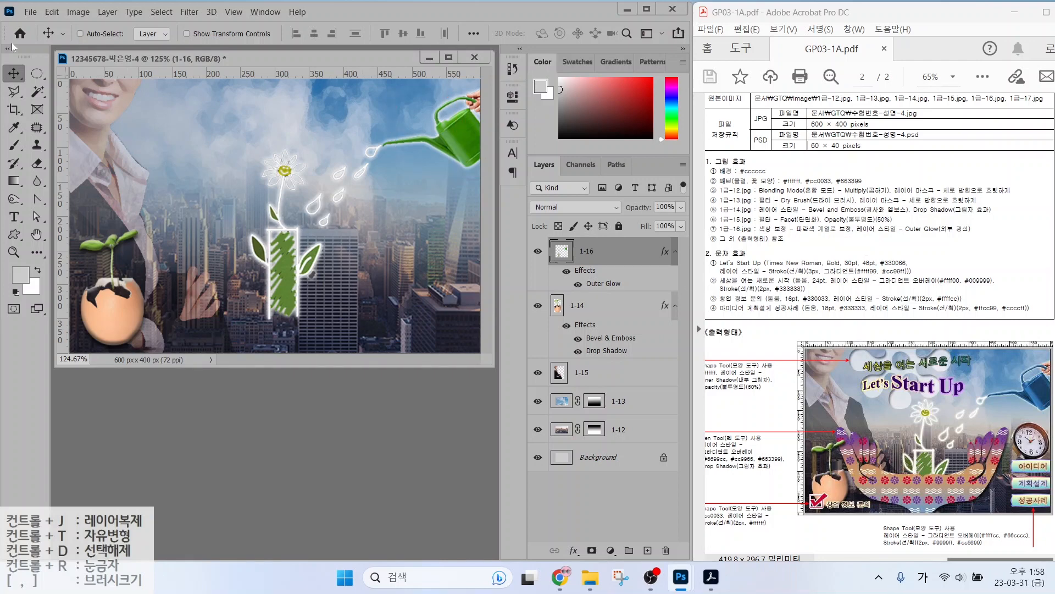
Select the watering can body, spout and handle, excluding the hand holding it.
{"action": "left_click", "coordinate": [36, 92]}
{"action": "left_click", "coordinate": [83, 104]}
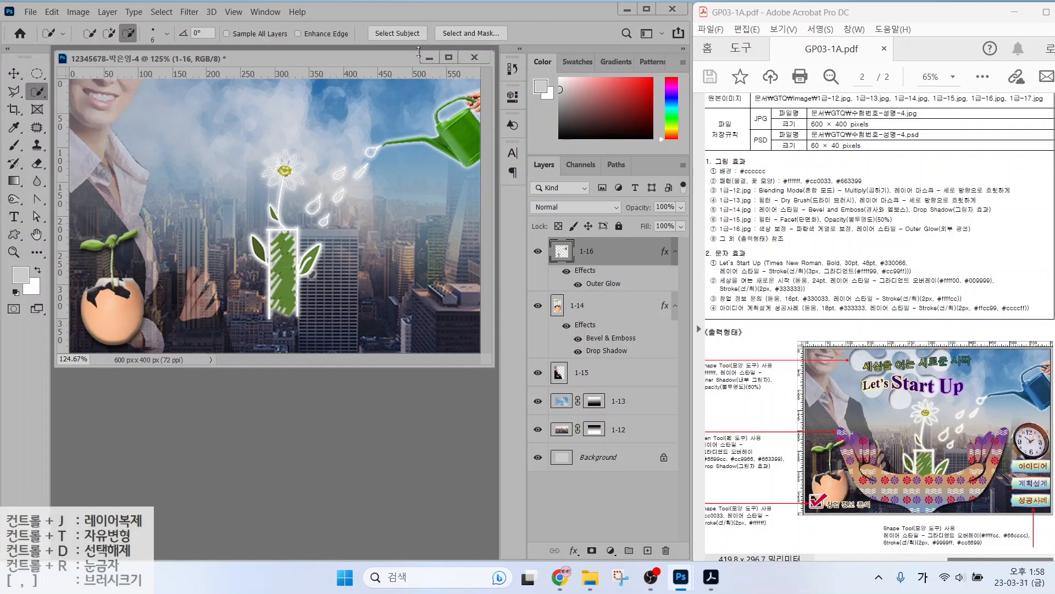
{"action": "left_click_drag", "start_coordinate": [466, 145], "coordinate": [386, 143]}
{"action": "left_click_drag", "start_coordinate": [438, 122], "coordinate": [442, 108]}
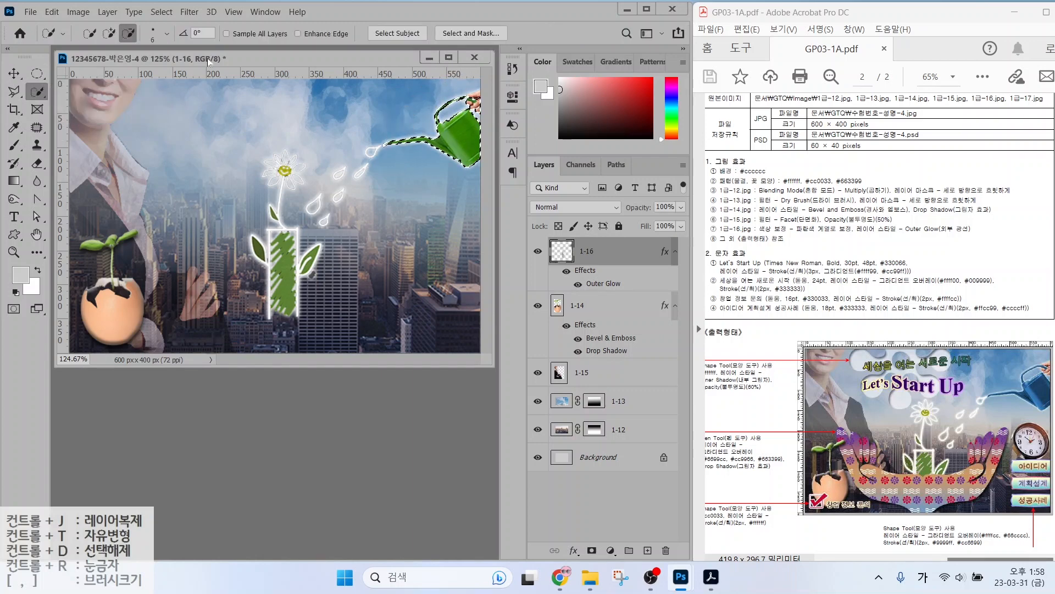
{"action": "left_click", "coordinate": [13, 91]}
{"action": "left_click", "coordinate": [471, 83]}
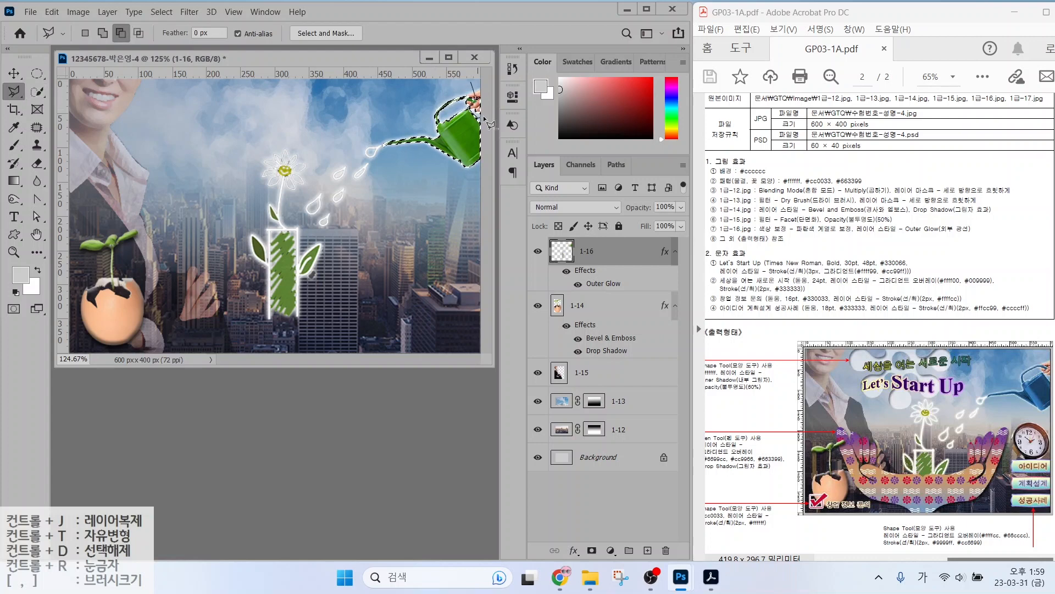
{"action": "left_click", "coordinate": [485, 117]}
{"action": "left_click", "coordinate": [486, 89]}
{"action": "left_click", "coordinate": [471, 82]}
Recolour the selected can teal with a Hue/Saturation hue shift, then deselect.
{"action": "left_click", "coordinate": [78, 12]}
{"action": "mouse_move", "coordinate": [99, 47]}
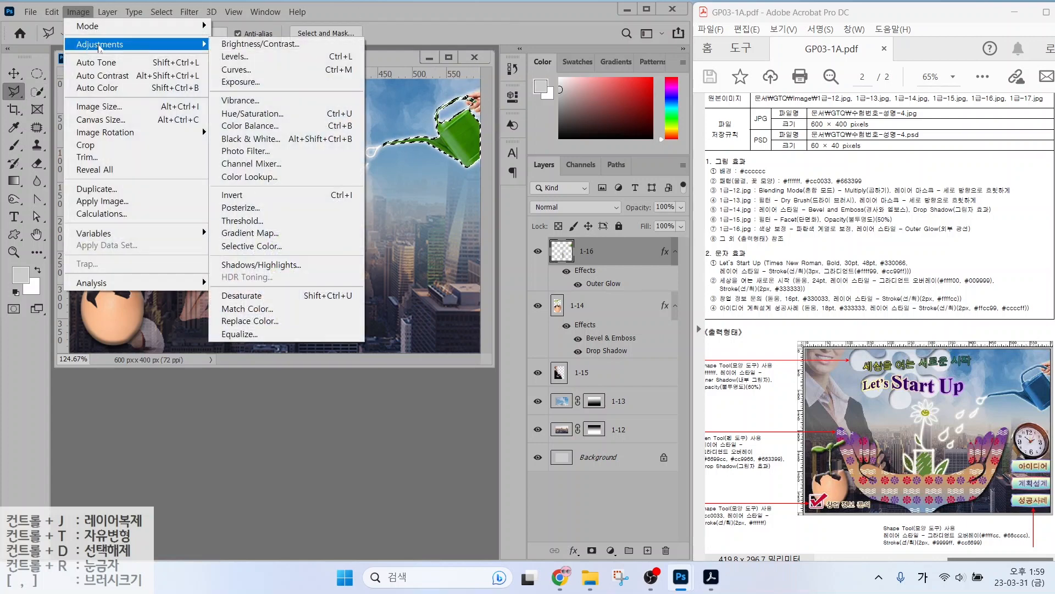
{"action": "left_click", "coordinate": [256, 115]}
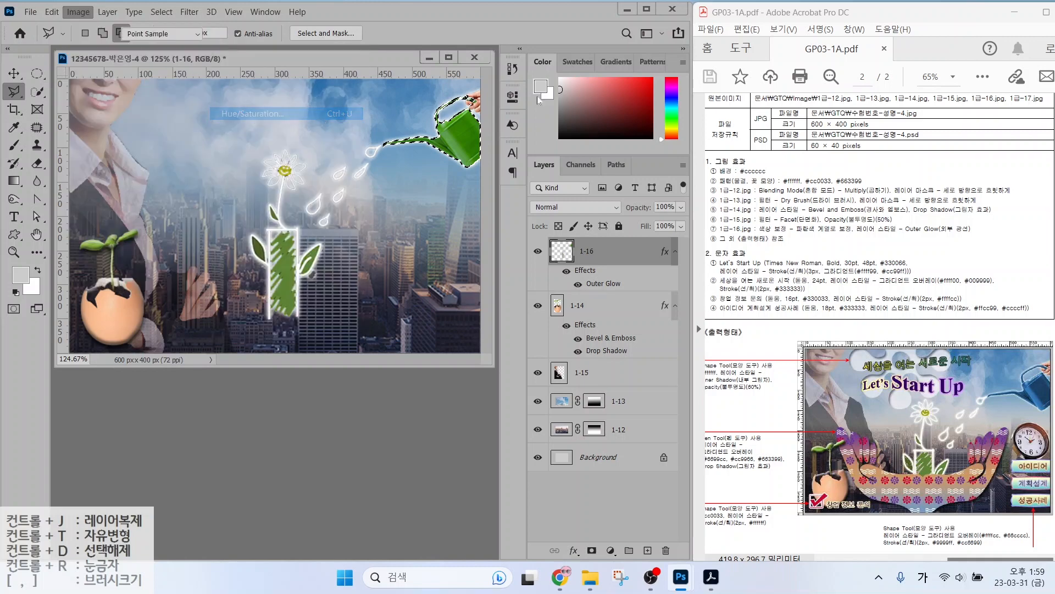
{"action": "left_click_drag", "start_coordinate": [642, 262], "coordinate": [687, 270]}
{"action": "key", "text": "Return"}
{"action": "key", "text": "ctrl+d"}
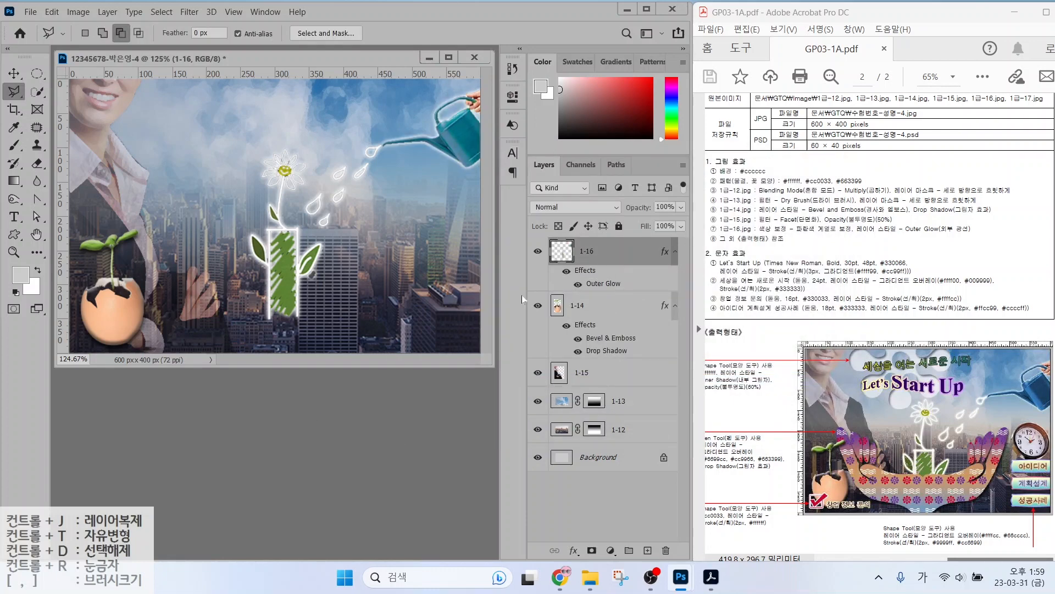
Open 1급-17.jpg and select the clock with a size-50 Quick Selection brush.
{"action": "key", "text": "ctrl+o"}
{"action": "double_click", "coordinate": [241, 231]}
{"action": "key", "text": "w"}
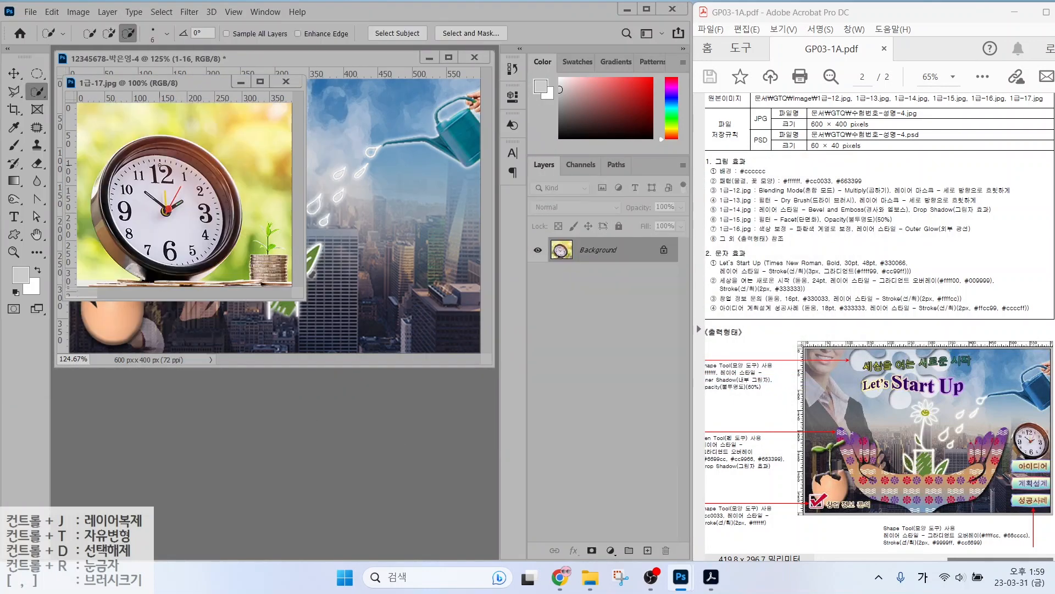
{"action": "key", "text": "bracketright"}
{"action": "key", "text": "bracketright"}
{"action": "key", "text": "bracketright"}
{"action": "key", "text": "bracketright"}
{"action": "key", "text": "bracketright"}
{"action": "key", "text": "bracketright"}
{"action": "key", "text": "bracketright"}
{"action": "key", "text": "bracketright"}
{"action": "key", "text": "bracketright"}
{"action": "key", "text": "bracketright"}
{"action": "key", "text": "bracketright"}
{"action": "key", "text": "bracketright"}
{"action": "left_click", "coordinate": [110, 37]}
{"action": "mouse_move", "coordinate": [143, 151]}
{"action": "left_mouse_down"}
{"action": "mouse_move", "coordinate": [199, 192]}
{"action": "mouse_move", "coordinate": [179, 231]}
{"action": "mouse_move", "coordinate": [110, 204]}
{"action": "mouse_move", "coordinate": [149, 260]}
{"action": "mouse_move", "coordinate": [190, 259]}
{"action": "mouse_move", "coordinate": [225, 217]}
{"action": "left_mouse_up"}
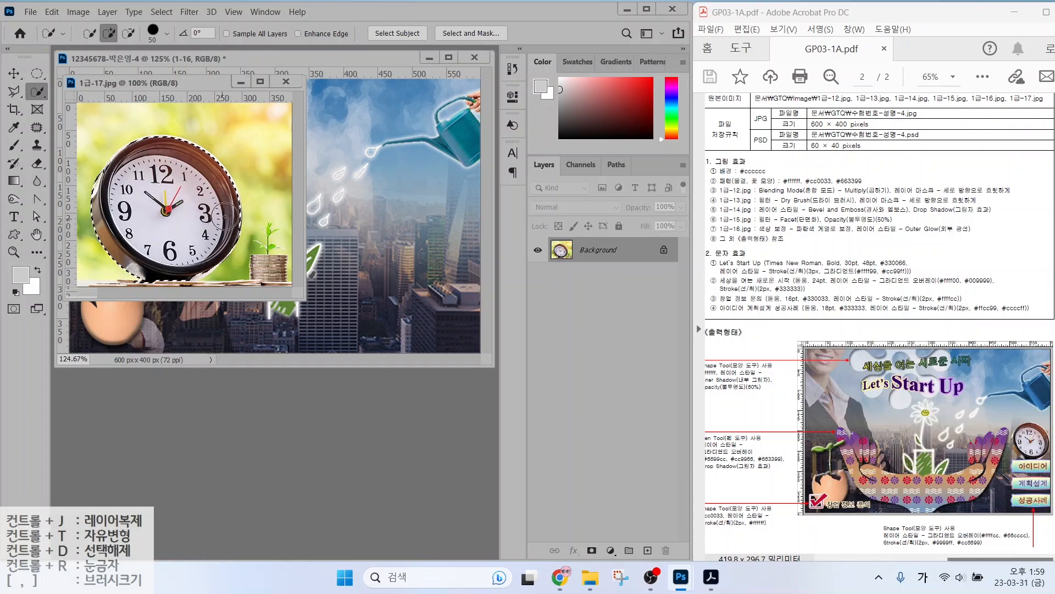
Move the selected clock into the poster and name its layer 1-17.
{"action": "key", "text": "v"}
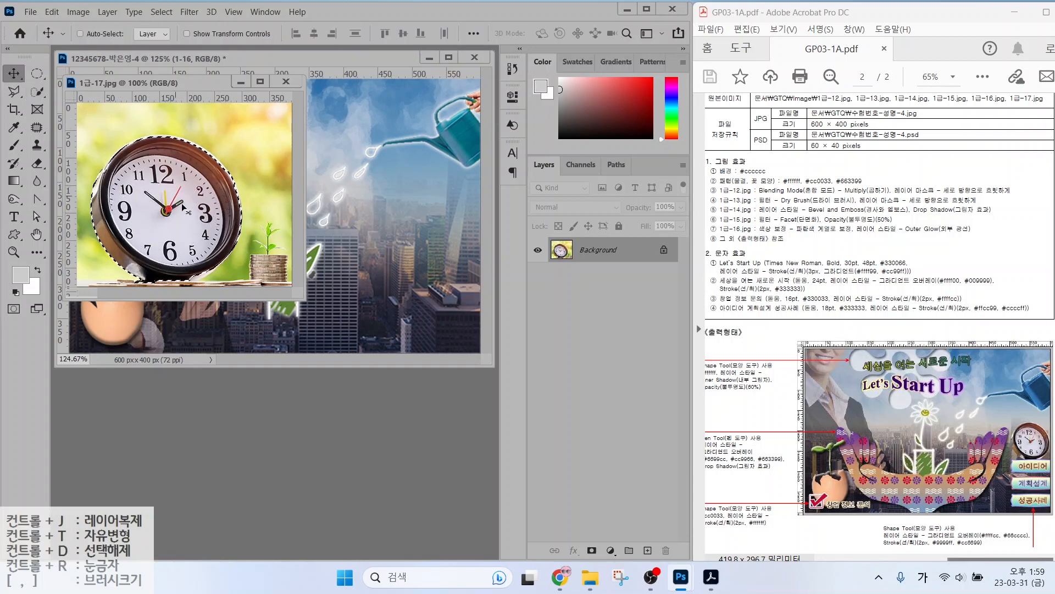
{"action": "key", "text": "w"}
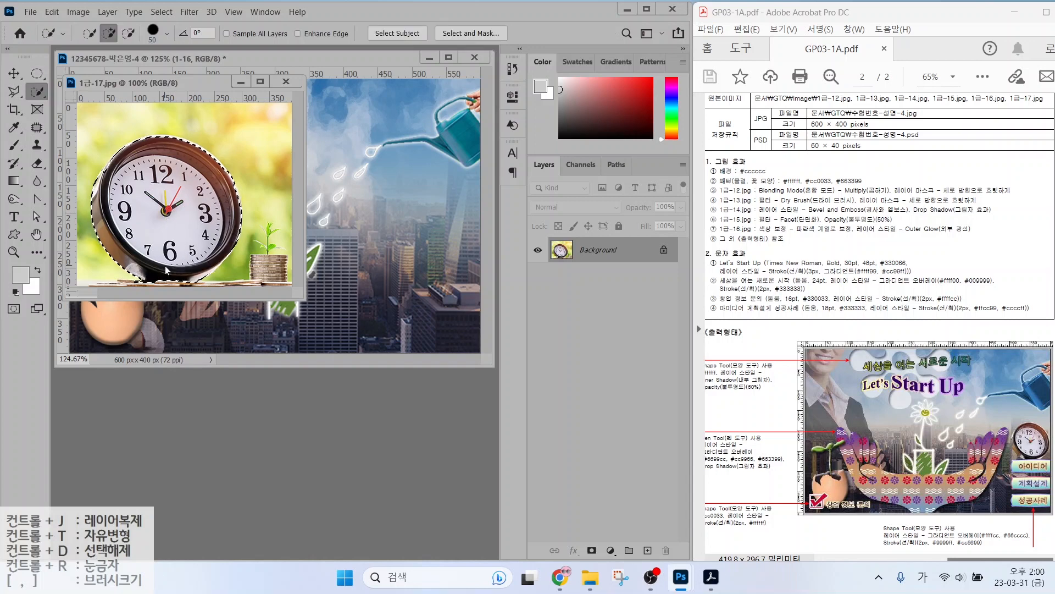
{"action": "key", "text": "v"}
{"action": "left_click_drag", "start_coordinate": [187, 214], "coordinate": [401, 233]}
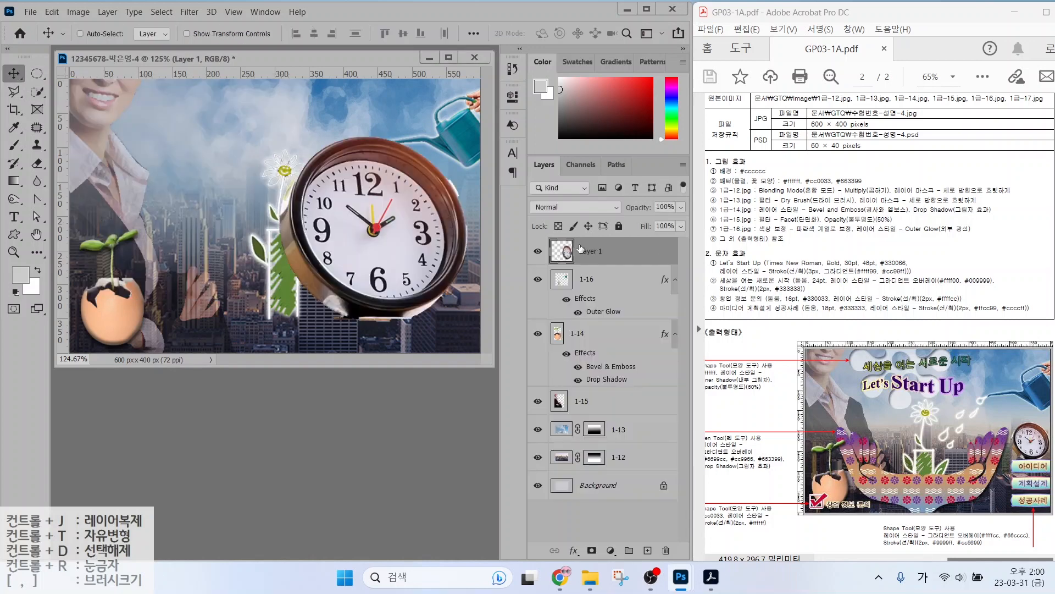
{"action": "double_click", "coordinate": [581, 250]}
{"action": "type", "text": "1-17"}
{"action": "key", "text": "Return"}
Scale the clock down and place it up and to the right.
{"action": "key", "text": "ctrl+t"}
{"action": "left_click_drag", "start_coordinate": [466, 137], "coordinate": [363, 242]}
{"action": "left_click_drag", "start_coordinate": [346, 298], "coordinate": [477, 243]}
{"action": "key", "text": "Return"}
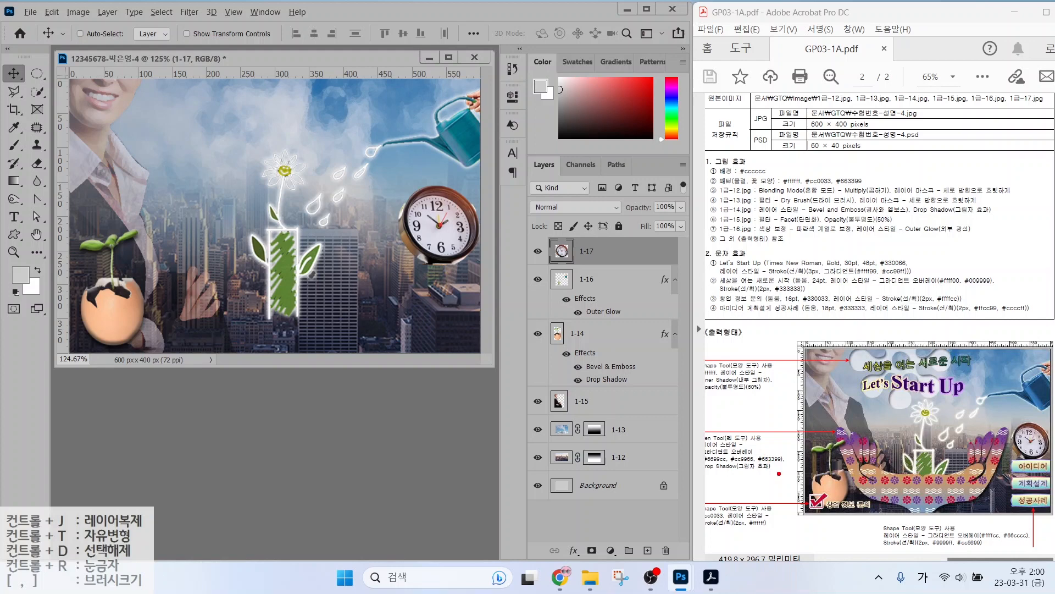
{"action": "mouse_move", "coordinate": [790, 473]}
{"action": "left_mouse_down"}
{"action": "mouse_move", "coordinate": [693, 458]}
{"action": "mouse_move", "coordinate": [773, 426]}
{"action": "mouse_move", "coordinate": [750, 461]}
{"action": "left_mouse_up"}
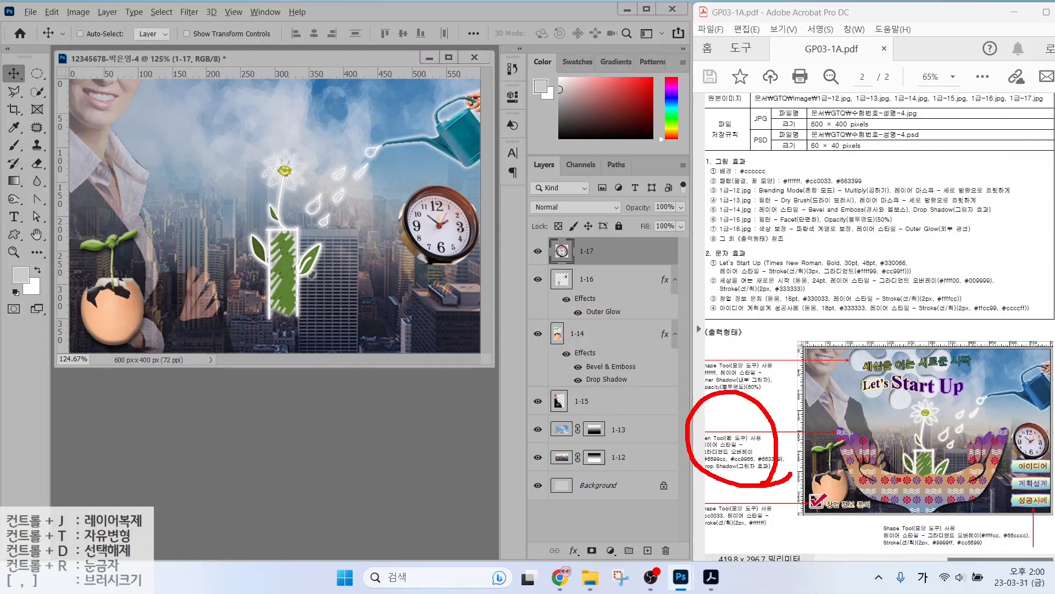
{"action": "left_click_drag", "start_coordinate": [888, 483], "coordinate": [917, 445]}
{"action": "key", "text": "Escape"}
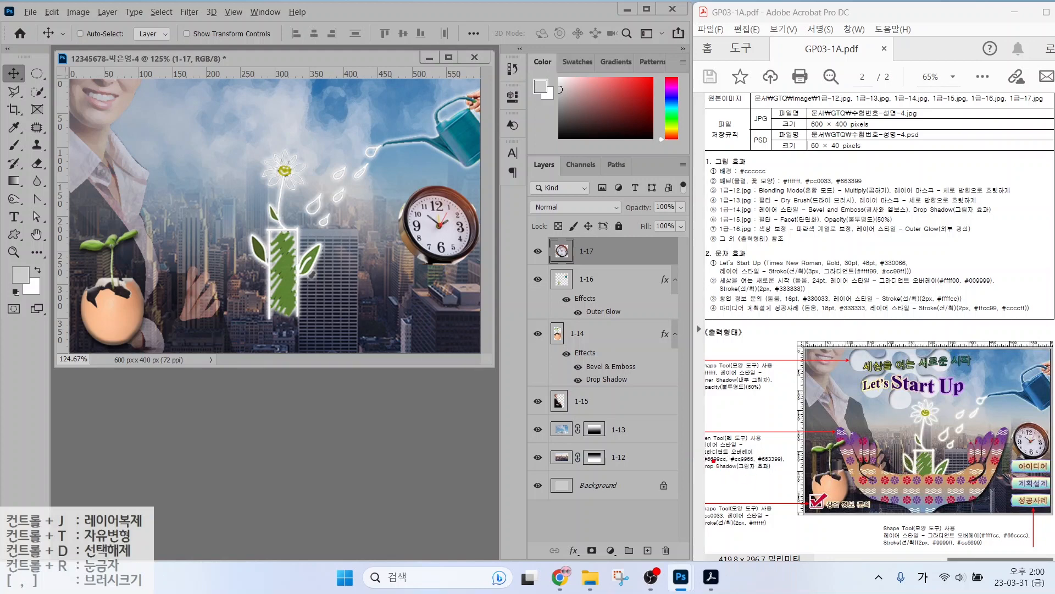
{"action": "left_click_drag", "start_coordinate": [713, 461], "coordinate": [795, 459]}
{"action": "mouse_move", "coordinate": [882, 468]}
{"action": "left_mouse_down"}
{"action": "mouse_move", "coordinate": [967, 459]}
{"action": "mouse_move", "coordinate": [1014, 431]}
{"action": "mouse_move", "coordinate": [976, 509]}
{"action": "mouse_move", "coordinate": [860, 512]}
{"action": "mouse_move", "coordinate": [844, 434]}
{"action": "mouse_move", "coordinate": [896, 464]}
{"action": "left_mouse_up"}
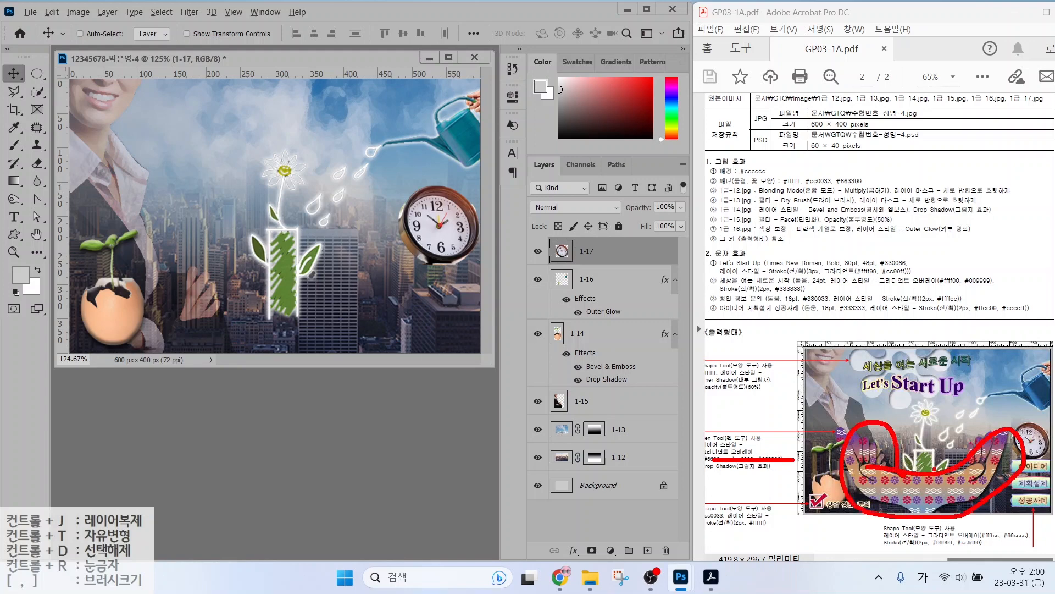
{"action": "key", "text": "Escape"}
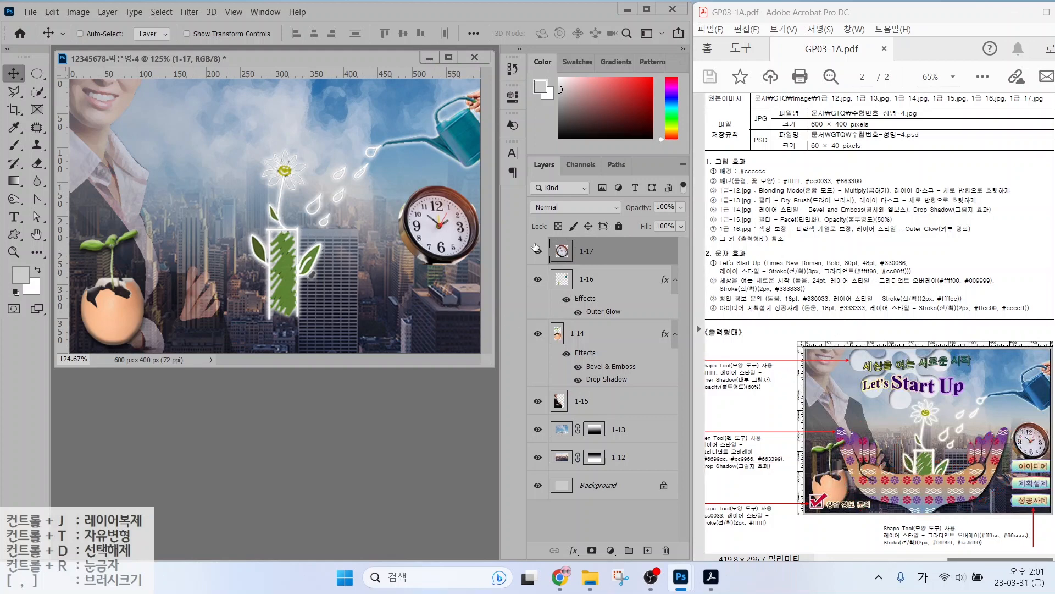
Hide layers 1-12 to 1-17 and add a horizontal guide at Y 181 px plus a left vertical guide.
{"action": "left_click_drag", "start_coordinate": [537, 254], "coordinate": [537, 461]}
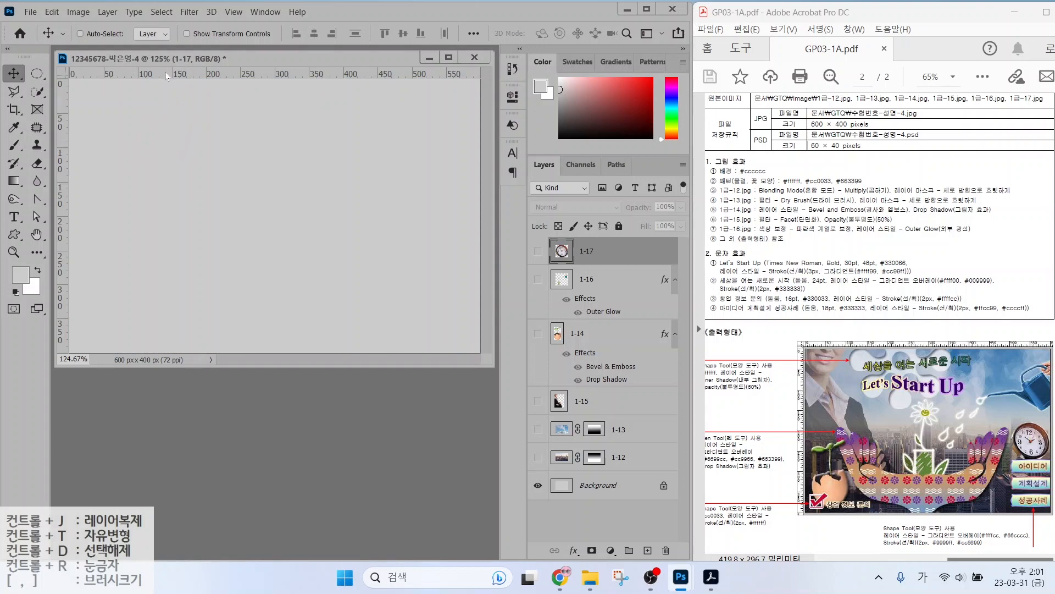
{"action": "left_click_drag", "start_coordinate": [168, 76], "coordinate": [147, 205]}
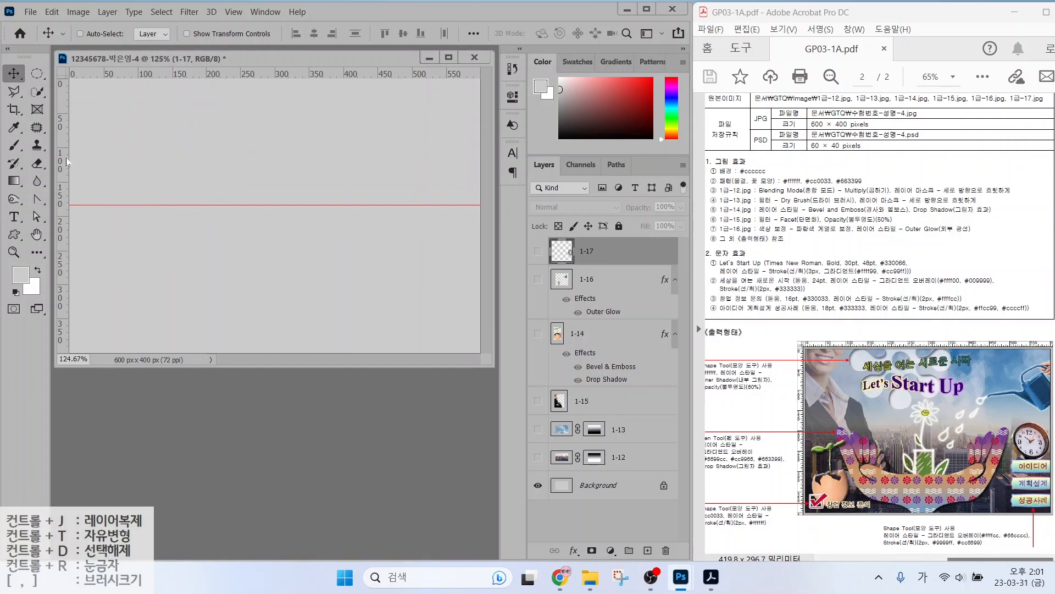
{"action": "left_click_drag", "start_coordinate": [64, 144], "coordinate": [410, 180]}
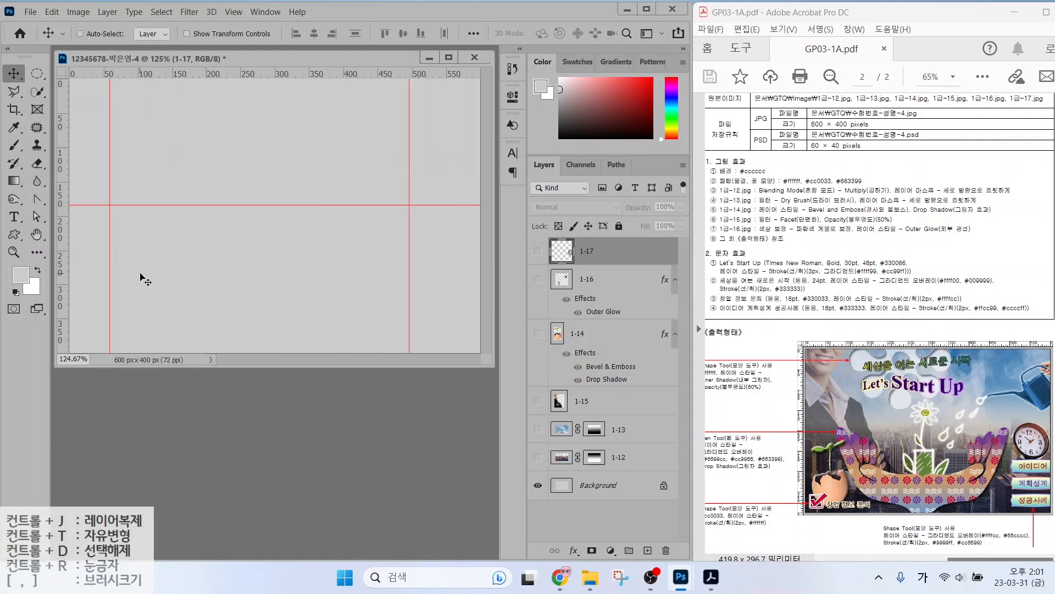
{"action": "left_click_drag", "start_coordinate": [110, 207], "coordinate": [406, 345]}
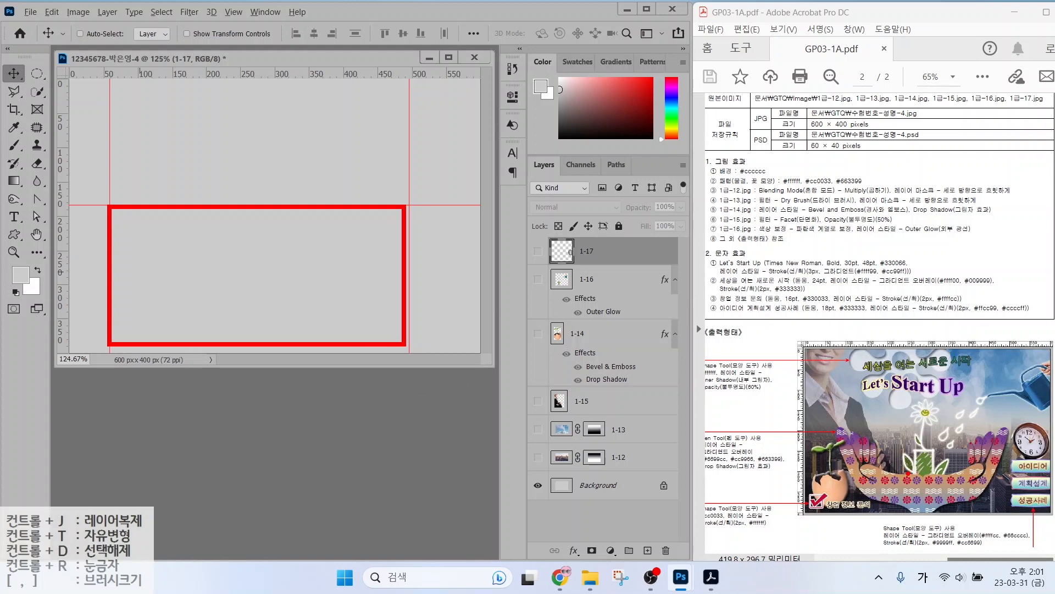
{"action": "mouse_move", "coordinate": [928, 491]}
{"action": "left_mouse_down"}
{"action": "mouse_move", "coordinate": [914, 513]}
{"action": "mouse_move", "coordinate": [850, 491]}
{"action": "mouse_move", "coordinate": [852, 437]}
{"action": "mouse_move", "coordinate": [920, 458]}
{"action": "mouse_move", "coordinate": [927, 504]}
{"action": "left_mouse_up"}
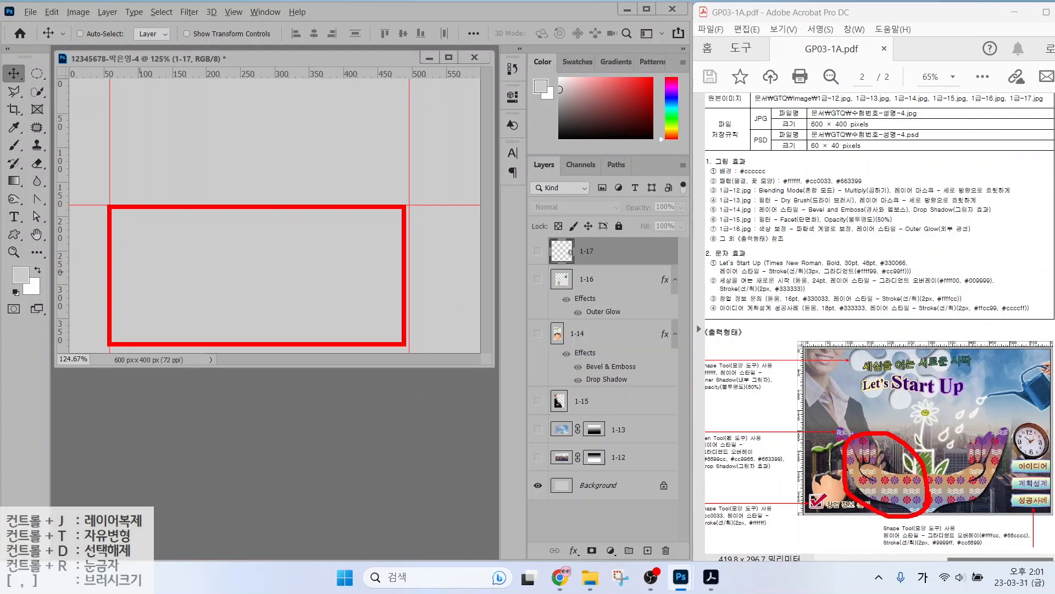
{"action": "mouse_move", "coordinate": [878, 465]}
{"action": "left_mouse_down"}
{"action": "mouse_move", "coordinate": [909, 423]}
{"action": "mouse_move", "coordinate": [952, 456]}
{"action": "left_mouse_up"}
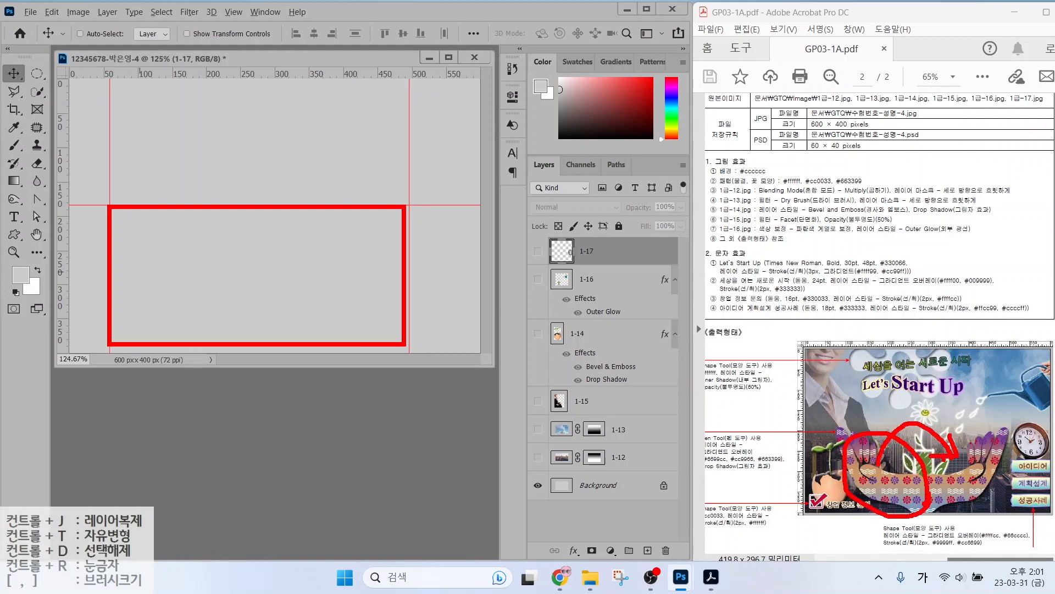
{"action": "key", "text": "Escape"}
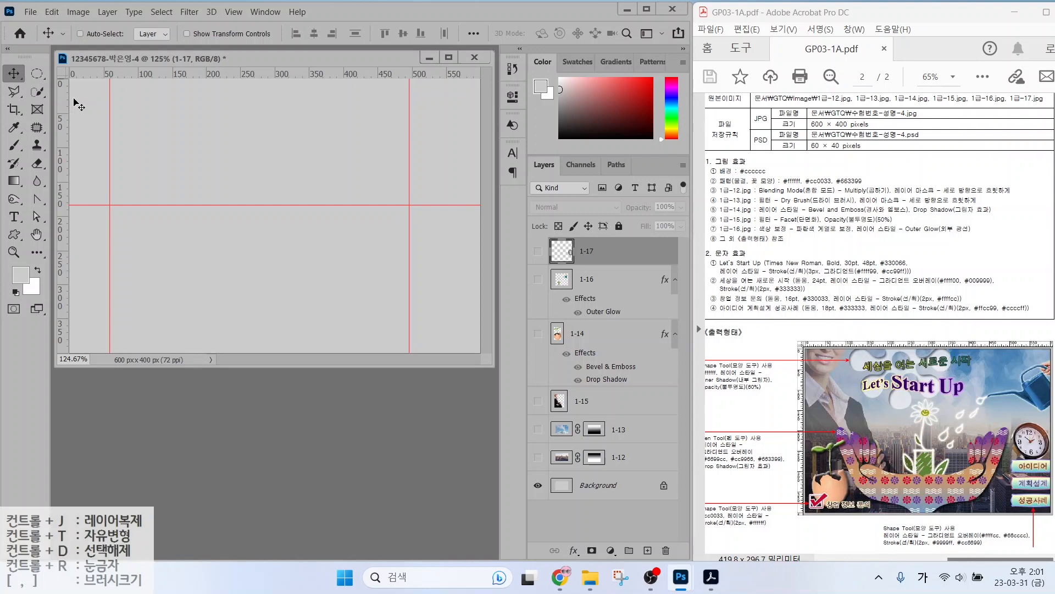
Add a vertical guide at X 291 px.
{"action": "left_click_drag", "start_coordinate": [65, 113], "coordinate": [268, 121]}
{"action": "mouse_move", "coordinate": [261, 304]}
{"action": "left_mouse_down"}
{"action": "mouse_move", "coordinate": [128, 251]}
{"action": "mouse_move", "coordinate": [252, 306]}
{"action": "left_mouse_up"}
{"action": "left_click_drag", "start_coordinate": [212, 250], "coordinate": [328, 244]}
{"action": "left_click_drag", "start_coordinate": [311, 210], "coordinate": [329, 244]}
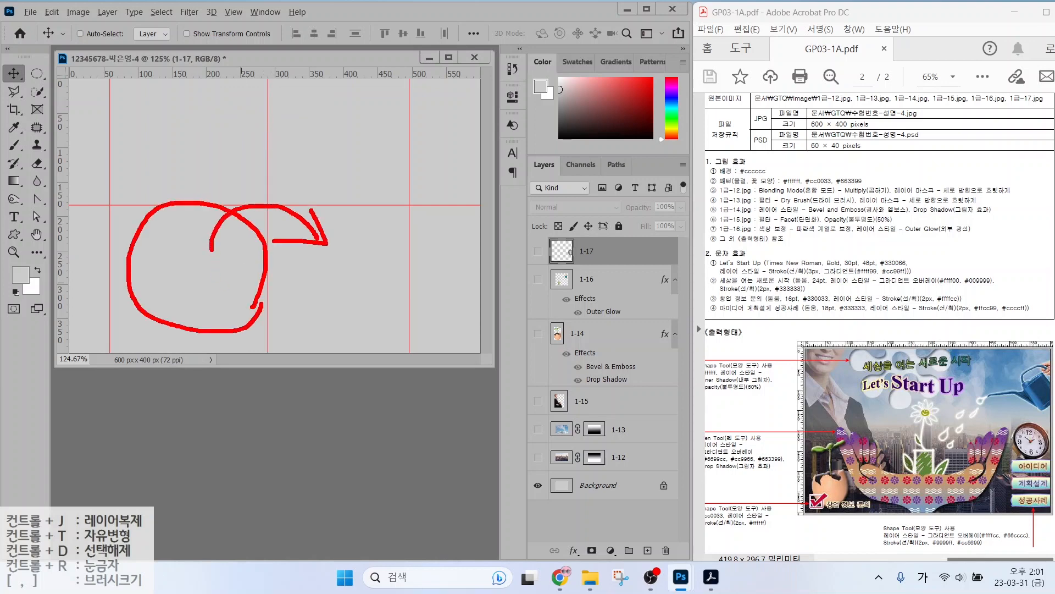
{"action": "key", "text": "Escape"}
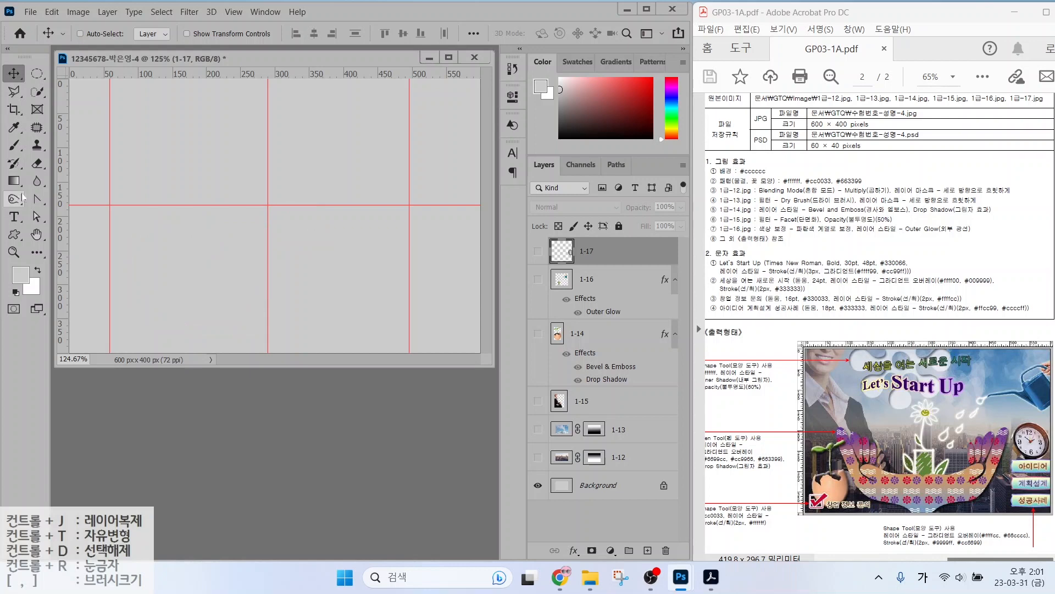
Choose the Pen tool and set the shape fill to dark green.
{"action": "left_click", "coordinate": [37, 199]}
{"action": "key", "text": "p"}
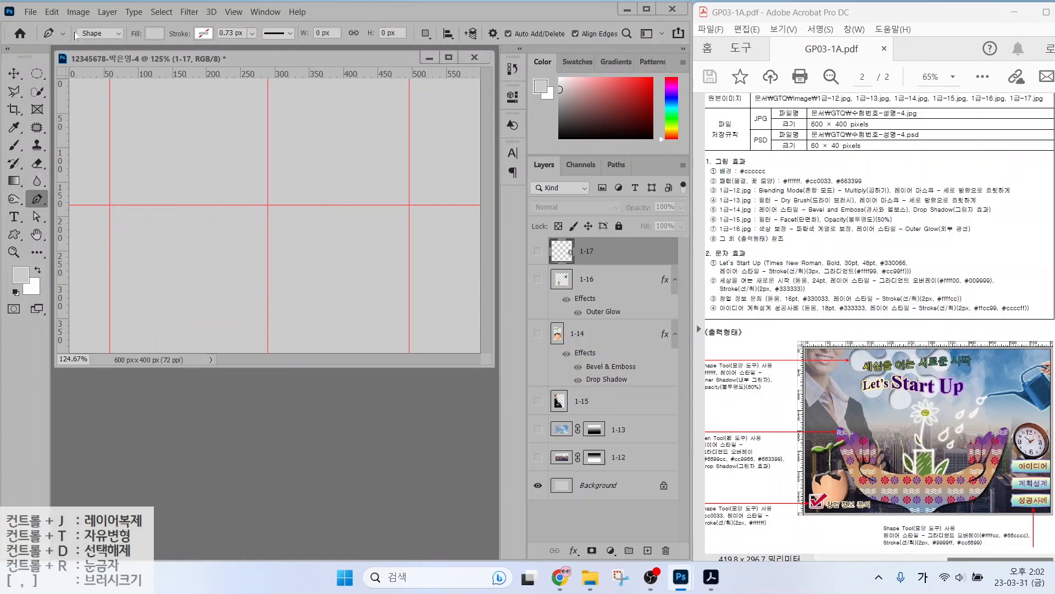
{"action": "mouse_move", "coordinate": [110, 47]}
{"action": "left_mouse_down"}
{"action": "mouse_move", "coordinate": [67, 32]}
{"action": "mouse_move", "coordinate": [116, 47]}
{"action": "mouse_move", "coordinate": [142, 75]}
{"action": "mouse_move", "coordinate": [126, 23]}
{"action": "mouse_move", "coordinate": [170, 40]}
{"action": "left_mouse_up"}
{"action": "mouse_move", "coordinate": [209, 81]}
{"action": "left_mouse_down"}
{"action": "mouse_move", "coordinate": [165, 41]}
{"action": "mouse_move", "coordinate": [188, 44]}
{"action": "left_mouse_up"}
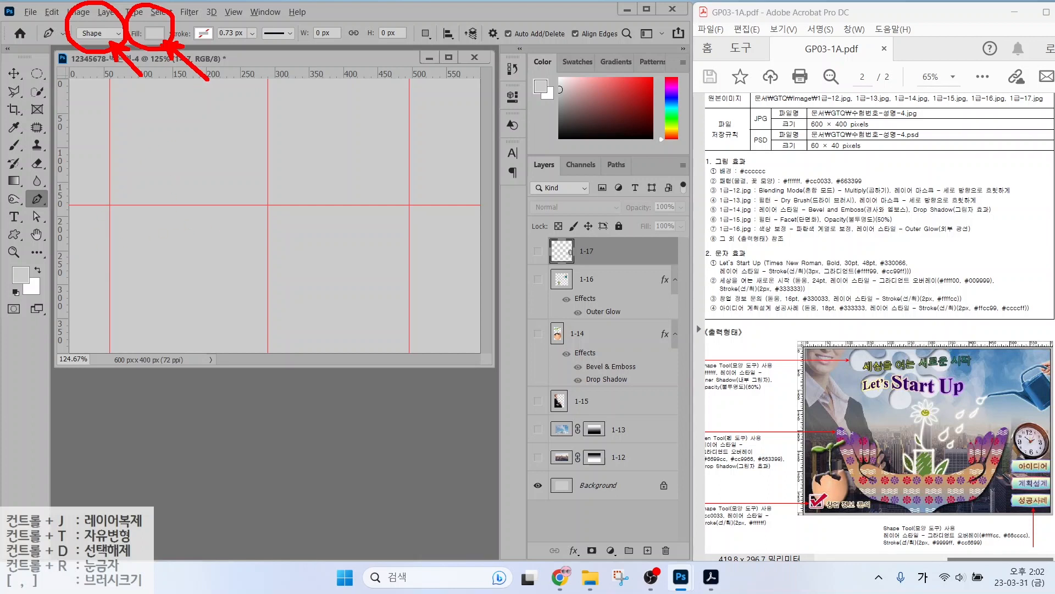
{"action": "key", "text": "Escape"}
{"action": "left_click", "coordinate": [156, 34]}
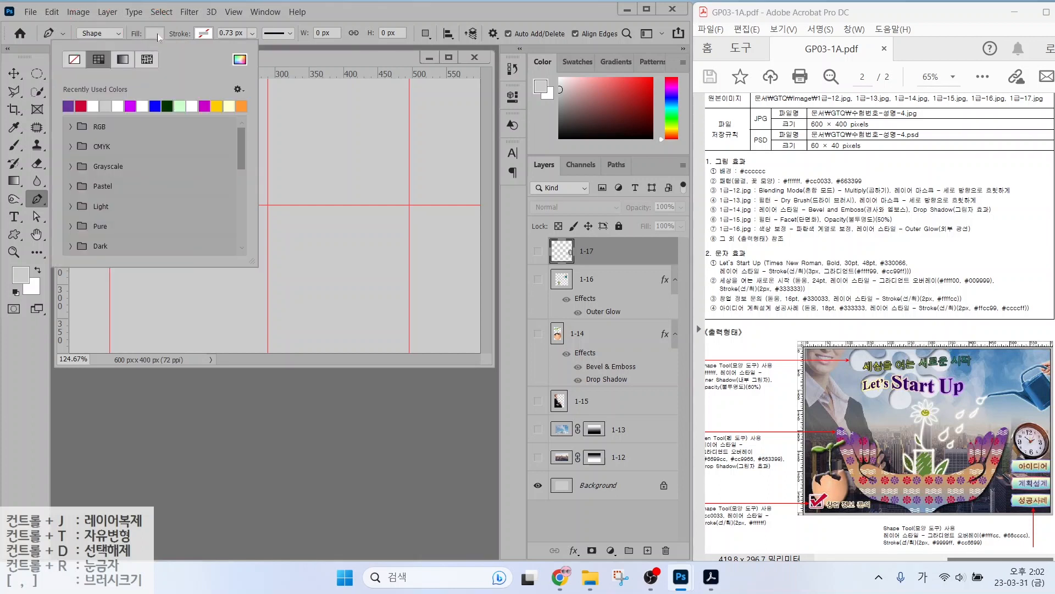
{"action": "left_click", "coordinate": [167, 105]}
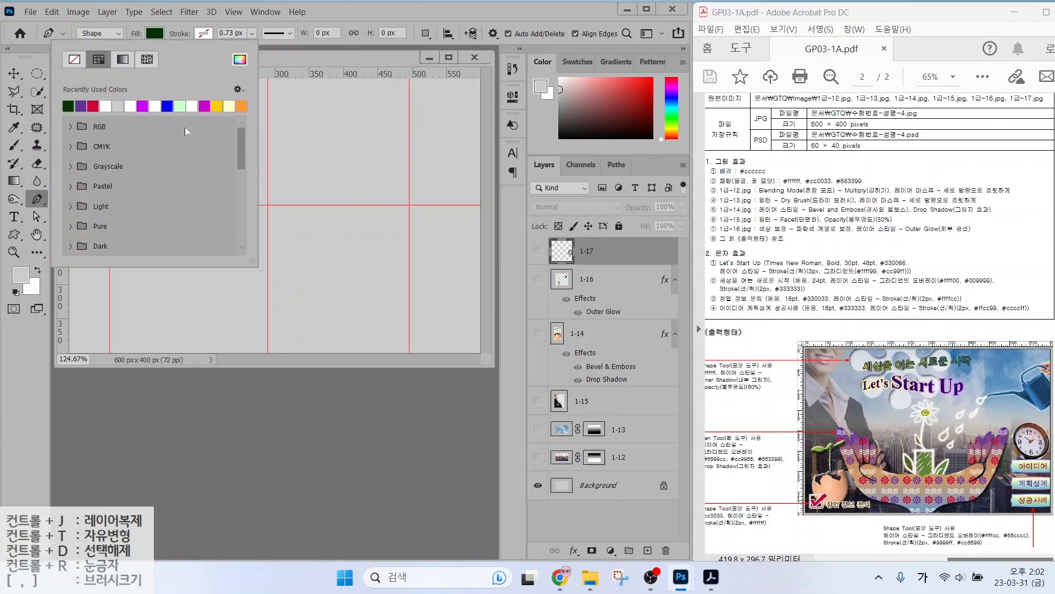
{"action": "left_click", "coordinate": [339, 12]}
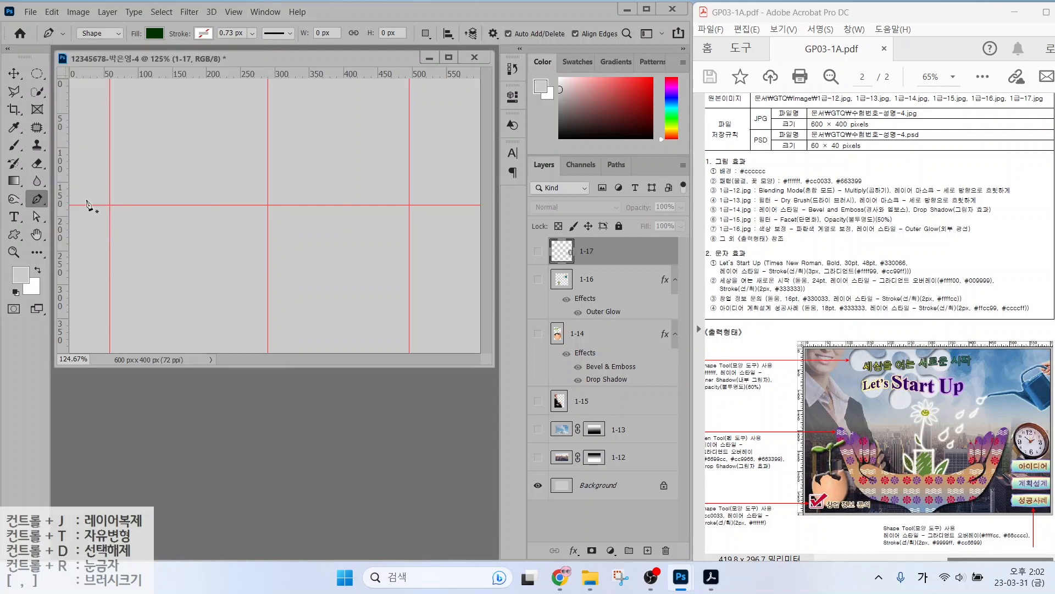
Plot the first outline points from the vertical guide leftward around the thumb area.
{"action": "left_click", "coordinate": [267, 273]}
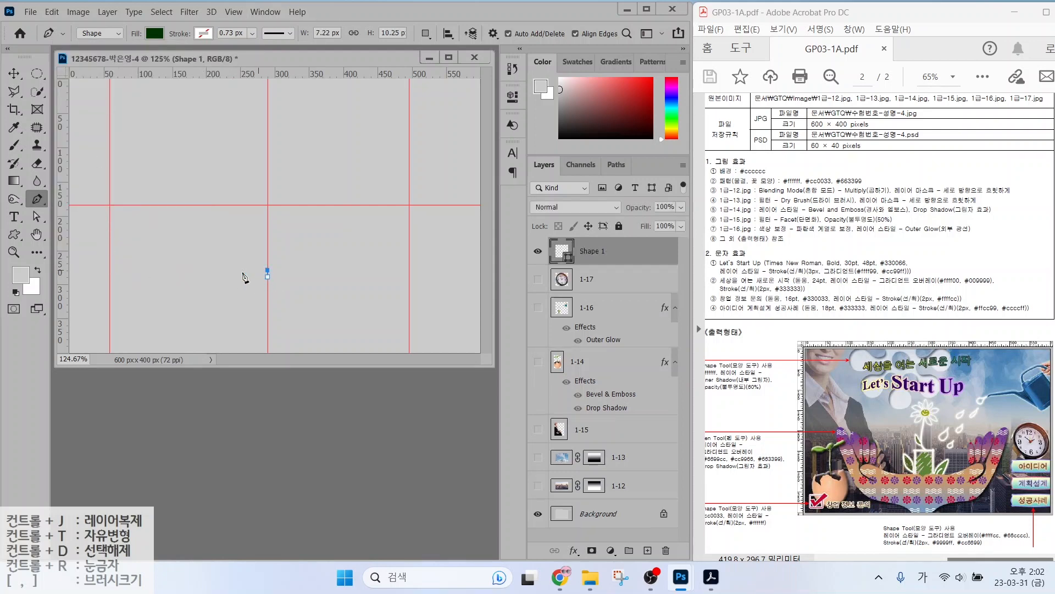
{"action": "left_click", "coordinate": [188, 268]}
{"action": "left_click", "coordinate": [162, 249]}
{"action": "left_click", "coordinate": [141, 263]}
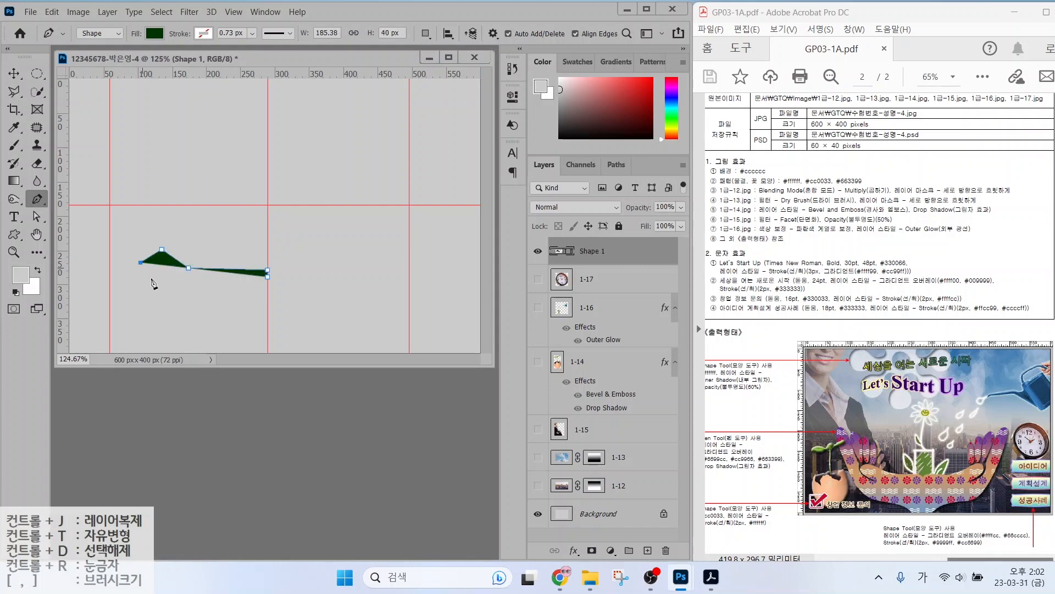
{"action": "left_click", "coordinate": [156, 284]}
{"action": "left_click", "coordinate": [174, 287]}
{"action": "left_click", "coordinate": [187, 289]}
{"action": "left_click", "coordinate": [150, 286]}
{"action": "left_click", "coordinate": [133, 262]}
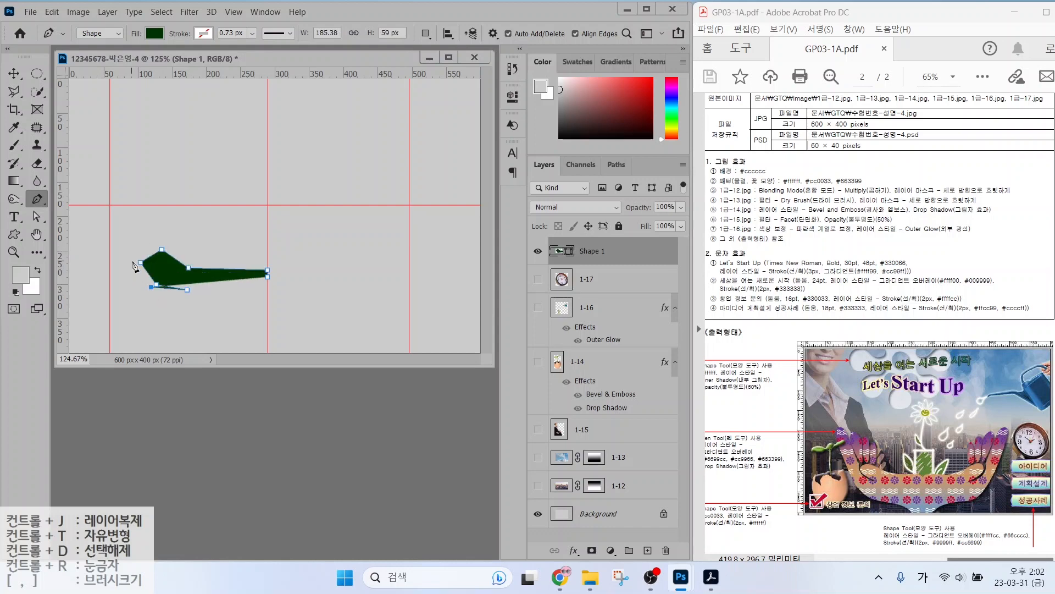
{"action": "left_click", "coordinate": [133, 255]}
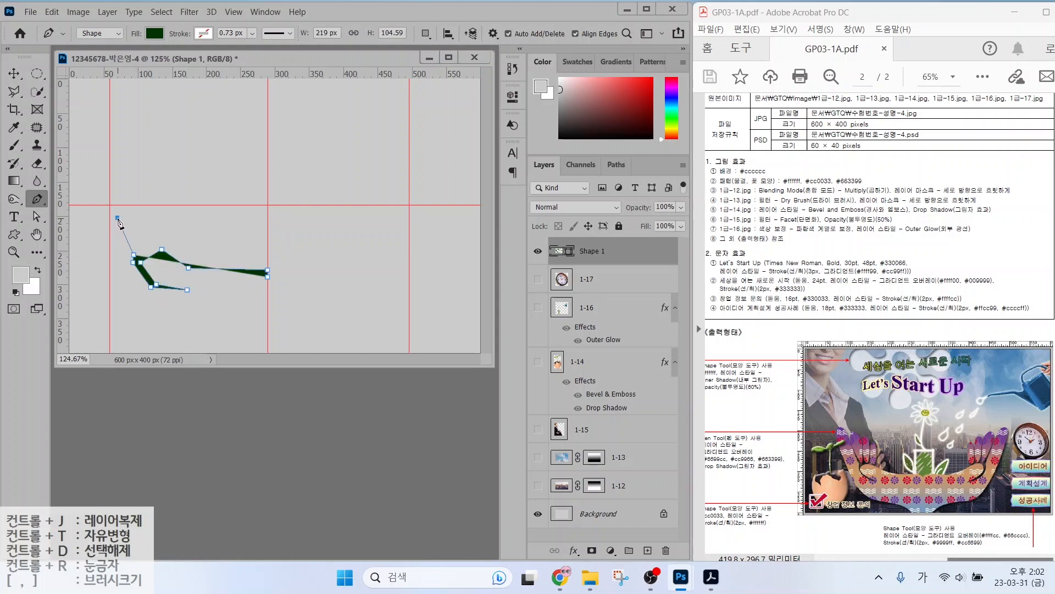
Extend the hand outline to the upper left, along the bottom, and down to the canvas edge.
{"action": "left_click", "coordinate": [117, 218]}
{"action": "left_click", "coordinate": [110, 212]}
{"action": "left_click", "coordinate": [104, 245]}
{"action": "left_click", "coordinate": [133, 300]}
{"action": "left_click", "coordinate": [170, 317]}
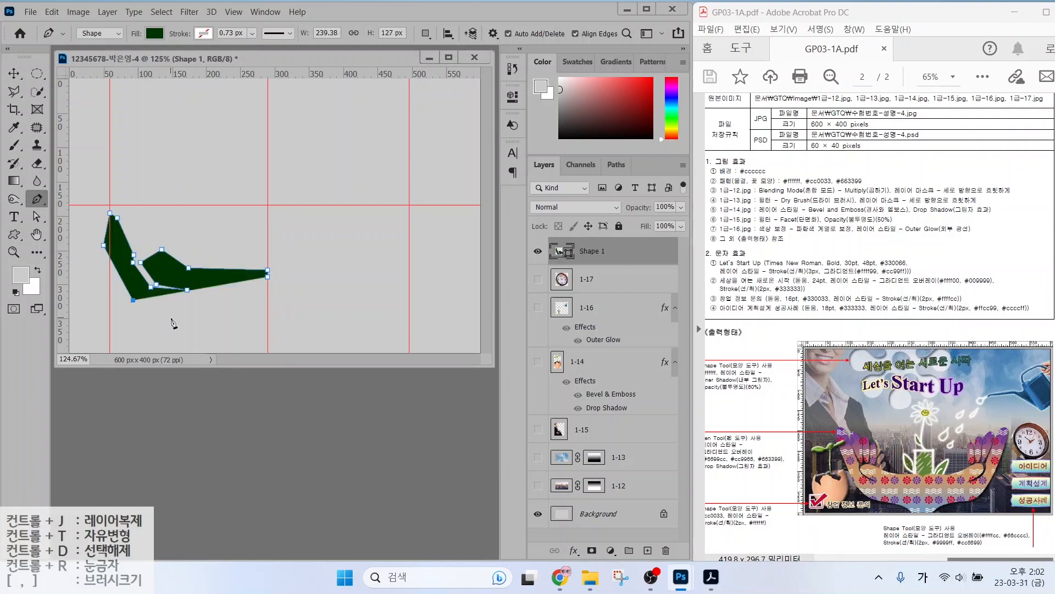
{"action": "left_click", "coordinate": [234, 323]}
{"action": "left_click", "coordinate": [254, 351]}
{"action": "left_click", "coordinate": [267, 350]}
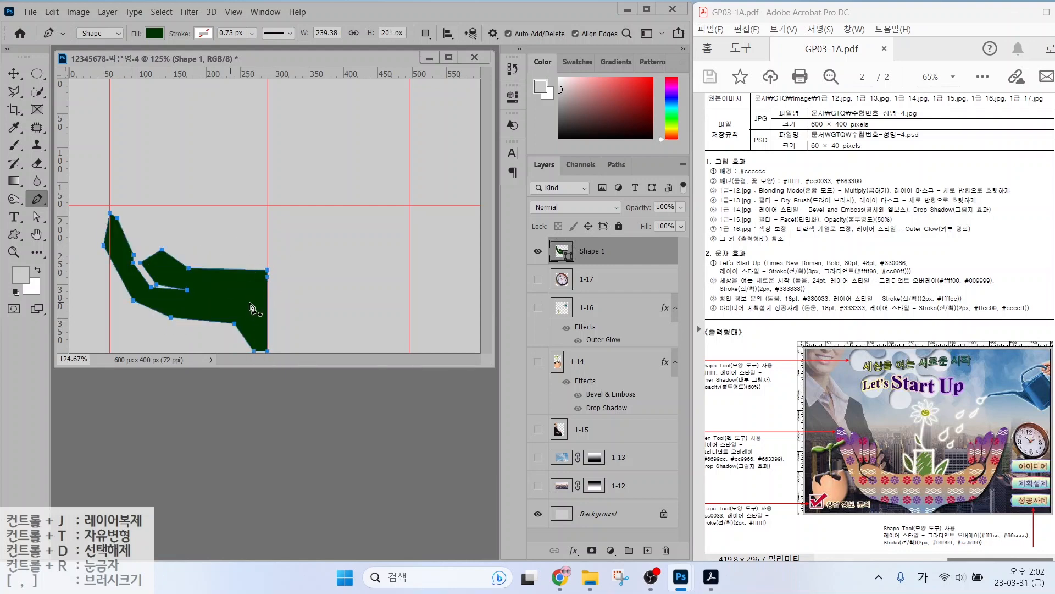
Reposition the thumb and fingertip anchor points with Direct Selection.
{"action": "left_click", "coordinate": [36, 217]}
{"action": "left_click", "coordinate": [79, 227]}
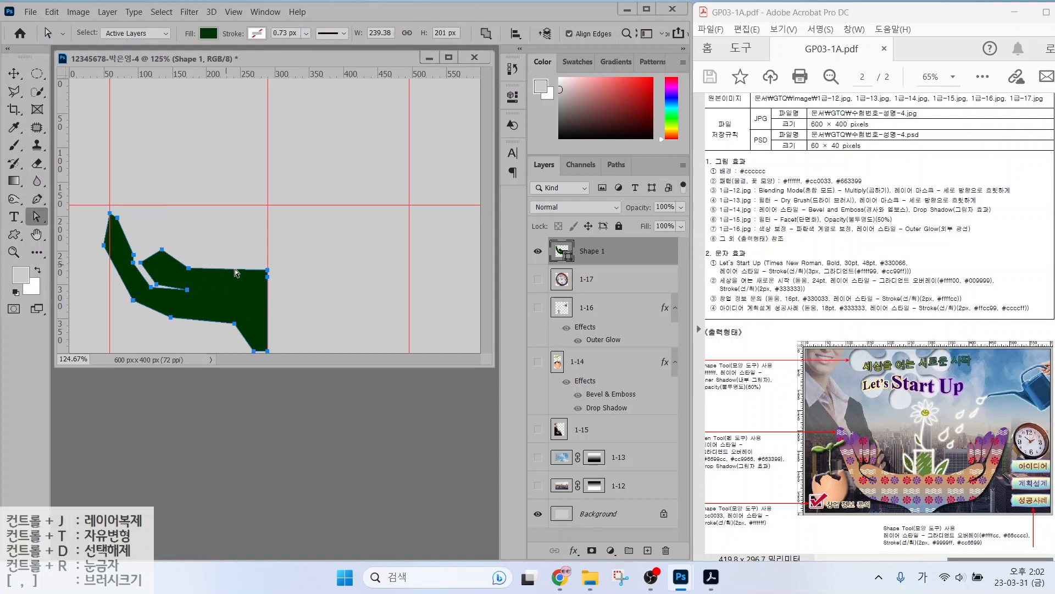
{"action": "left_click", "coordinate": [267, 271]}
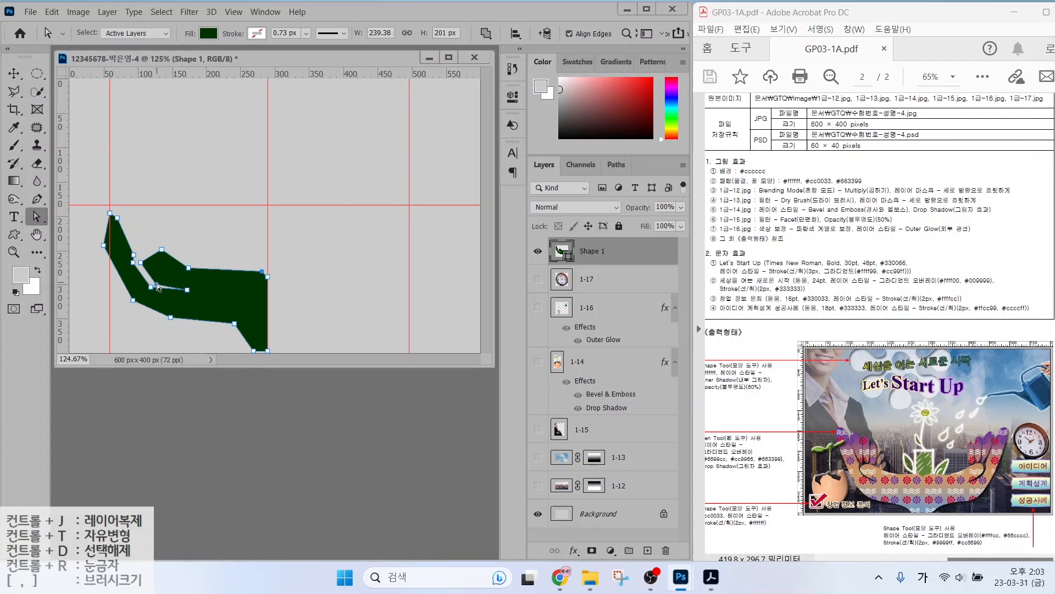
{"action": "left_click_drag", "start_coordinate": [157, 284], "coordinate": [140, 265]}
{"action": "left_click_drag", "start_coordinate": [134, 255], "coordinate": [141, 253]}
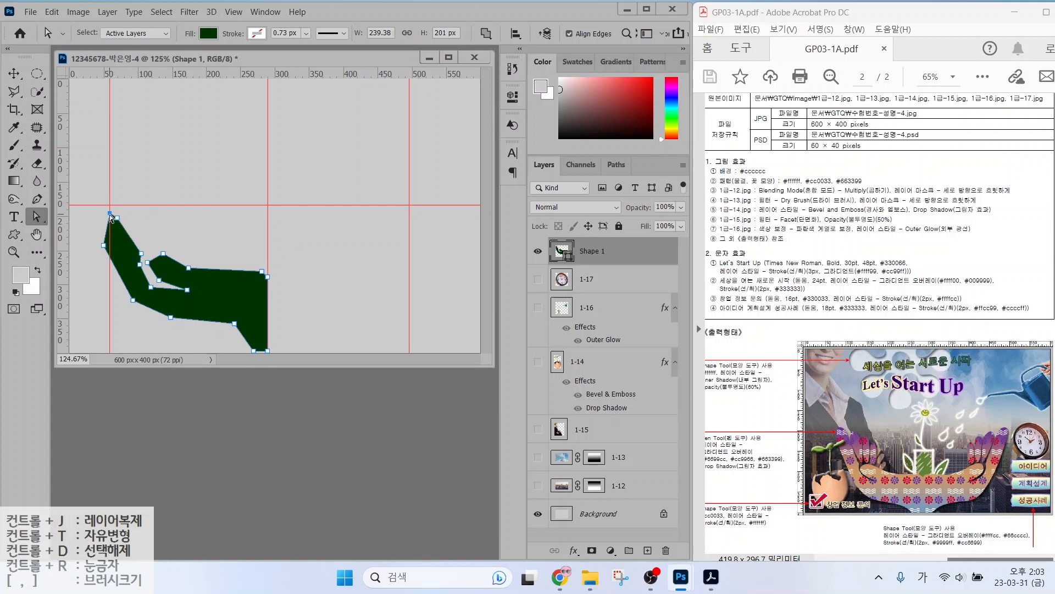
{"action": "mouse_move", "coordinate": [110, 212]}
{"action": "left_mouse_down"}
{"action": "mouse_move", "coordinate": [103, 217]}
{"action": "mouse_move", "coordinate": [118, 224]}
{"action": "mouse_move", "coordinate": [101, 212]}
{"action": "mouse_move", "coordinate": [100, 231]}
{"action": "left_mouse_up"}
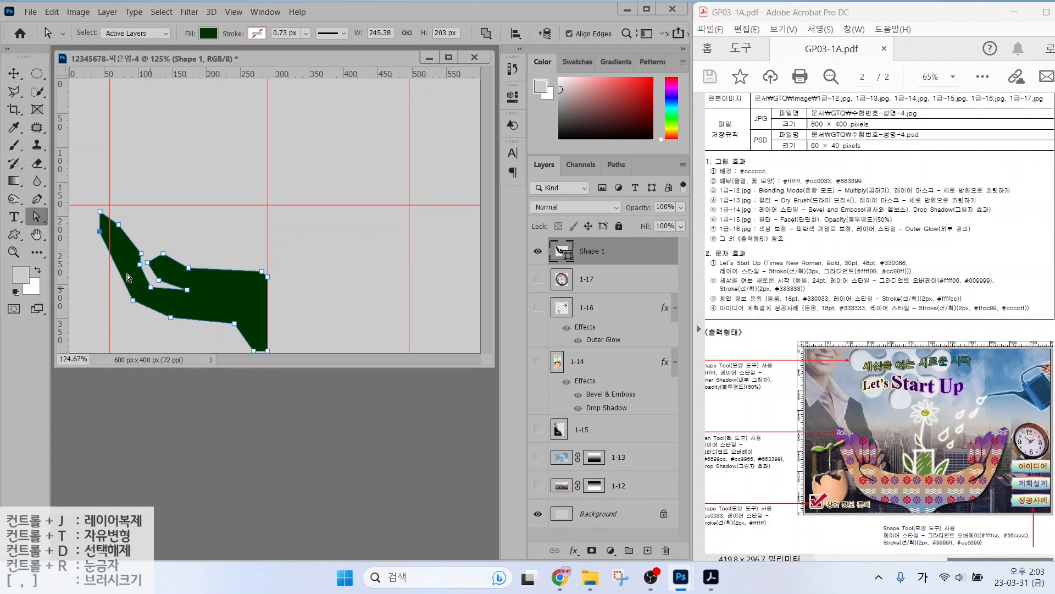
{"action": "left_click", "coordinate": [37, 199]}
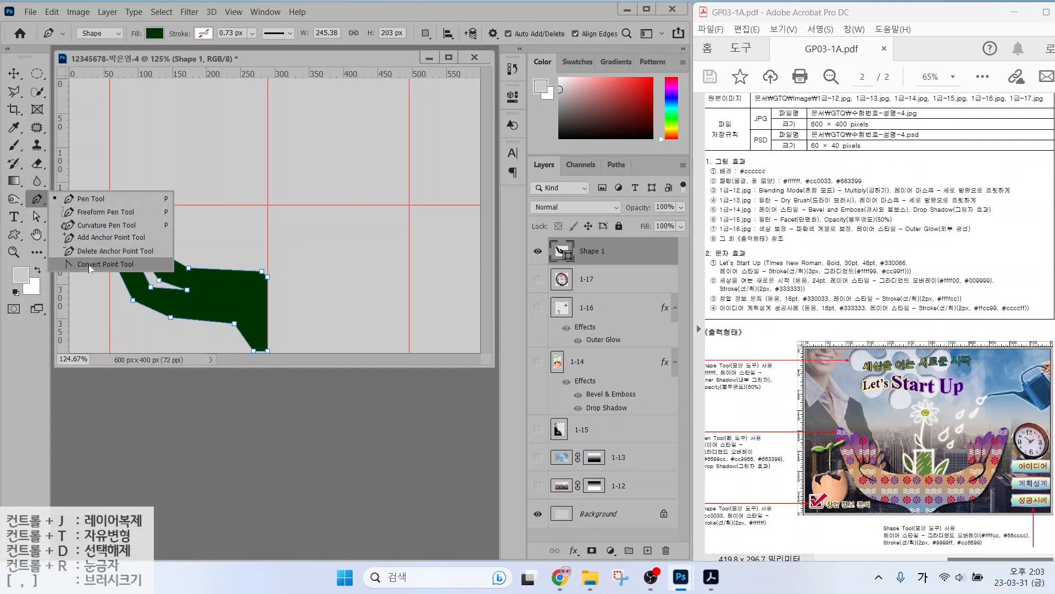
Convert the palm's inner corner, lower edge and left edge anchors into smooth curves.
{"action": "left_click", "coordinate": [106, 264]}
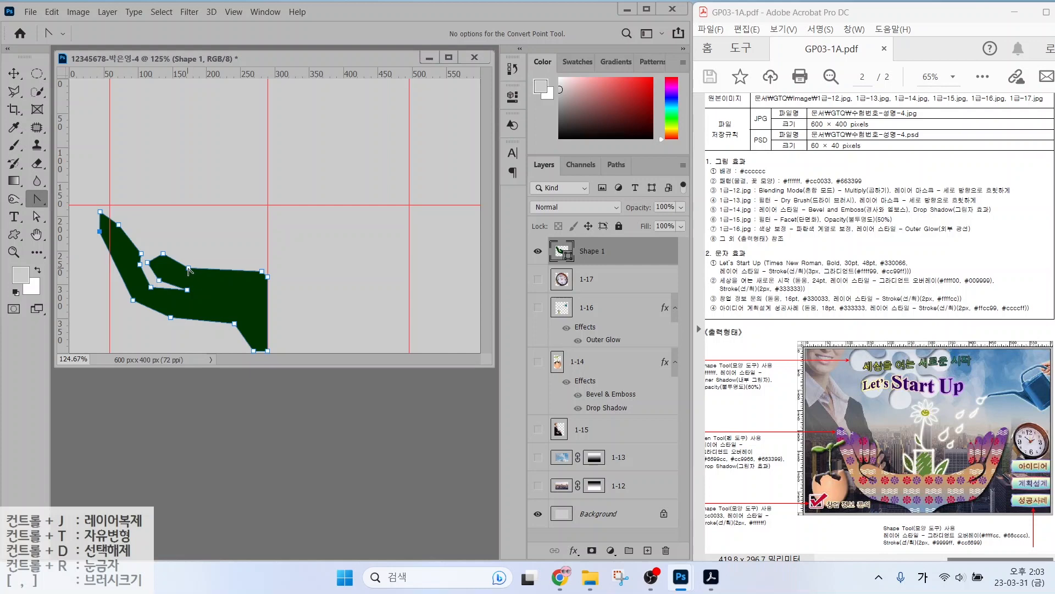
{"action": "mouse_move", "coordinate": [188, 268]}
{"action": "left_mouse_down"}
{"action": "mouse_move", "coordinate": [165, 272]}
{"action": "mouse_move", "coordinate": [181, 294]}
{"action": "mouse_move", "coordinate": [168, 264]}
{"action": "mouse_move", "coordinate": [188, 243]}
{"action": "mouse_move", "coordinate": [193, 283]}
{"action": "mouse_move", "coordinate": [230, 293]}
{"action": "mouse_move", "coordinate": [184, 296]}
{"action": "mouse_move", "coordinate": [171, 264]}
{"action": "left_mouse_up"}
{"action": "left_click", "coordinate": [37, 217]}
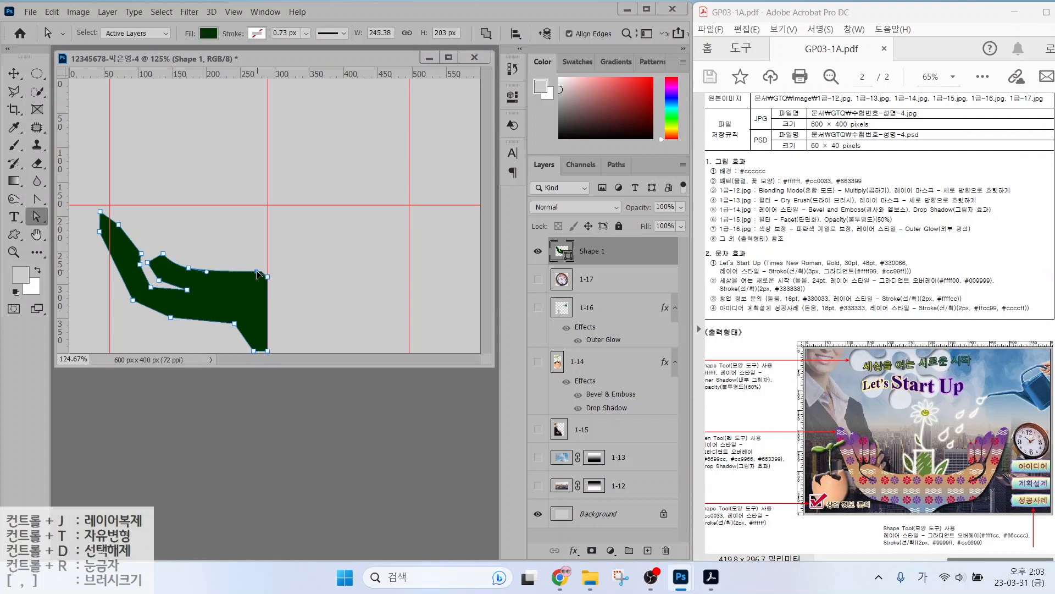
{"action": "left_click_drag", "start_coordinate": [262, 271], "coordinate": [255, 270]}
{"action": "left_click", "coordinate": [37, 200]}
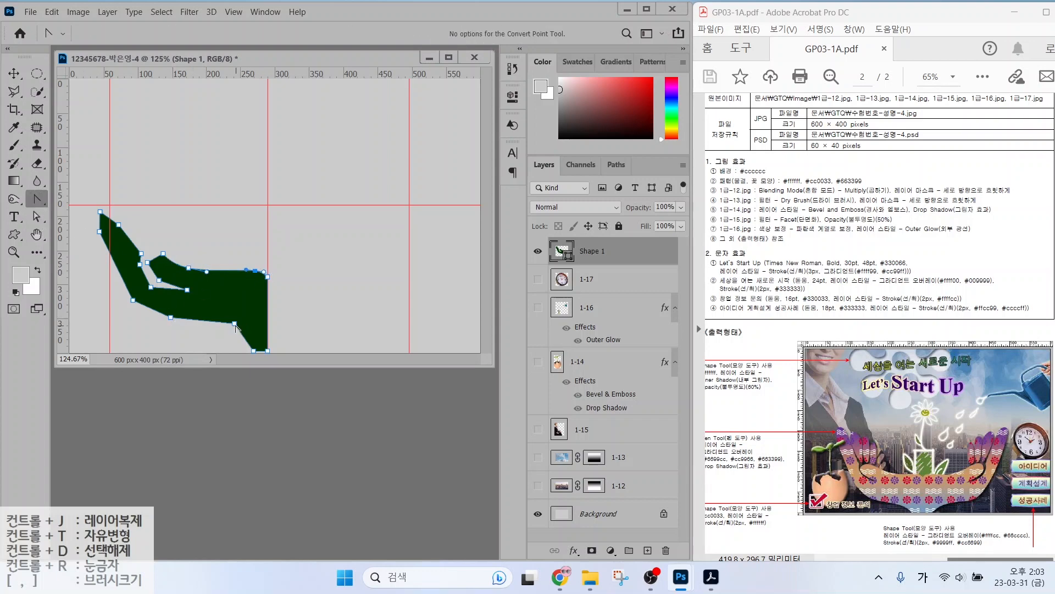
{"action": "left_click_drag", "start_coordinate": [235, 324], "coordinate": [249, 329]}
{"action": "left_click_drag", "start_coordinate": [171, 317], "coordinate": [191, 320]}
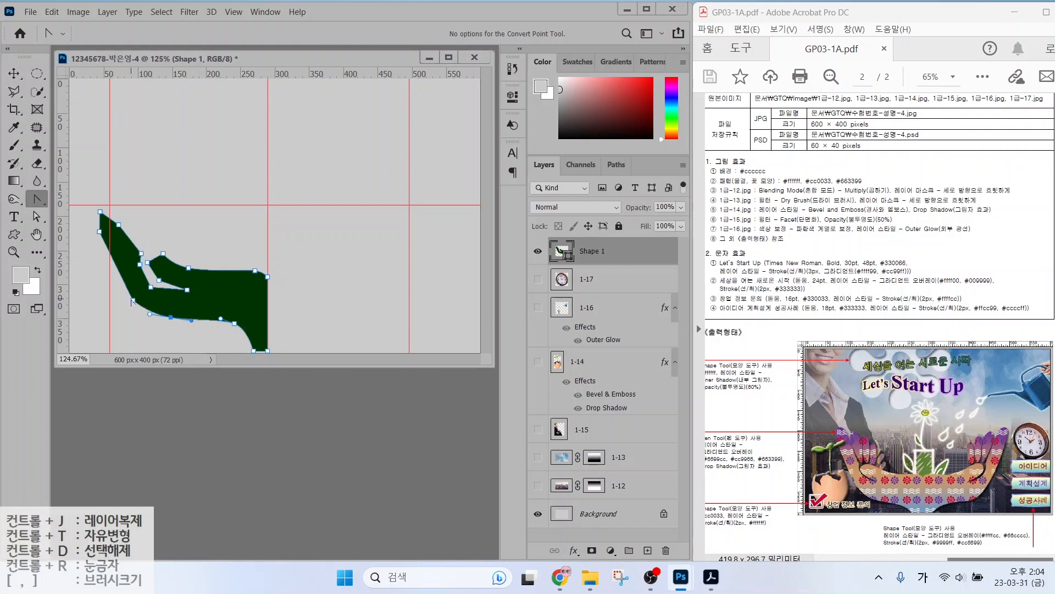
{"action": "left_click_drag", "start_coordinate": [133, 300], "coordinate": [142, 310]}
{"action": "left_click_drag", "start_coordinate": [99, 231], "coordinate": [102, 240]}
{"action": "left_click_drag", "start_coordinate": [100, 212], "coordinate": [91, 215]}
Curve the inner anchor between the thumb and palm.
{"action": "key", "text": "a"}
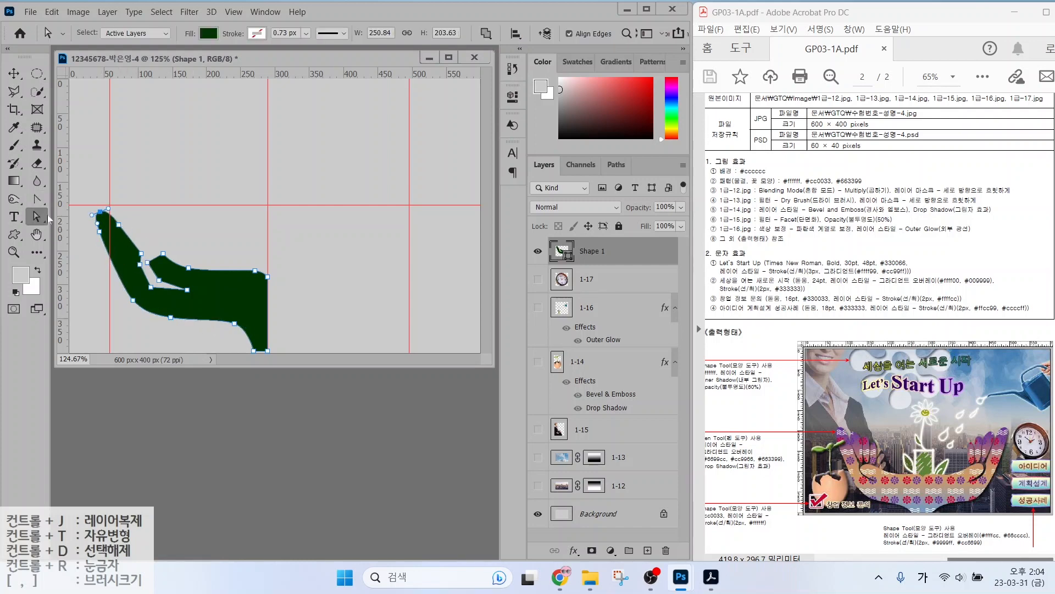
{"action": "left_click", "coordinate": [36, 199]}
{"action": "left_click_drag", "start_coordinate": [151, 287], "coordinate": [245, 271]}
{"action": "left_click", "coordinate": [151, 288], "text": "ctrl"}
{"action": "left_click", "coordinate": [38, 200]}
Shift the palm's lower-right anchor points leftward with Direct Selection.
{"action": "left_click", "coordinate": [37, 217]}
{"action": "left_click_drag", "start_coordinate": [234, 323], "coordinate": [222, 325]}
{"action": "left_click", "coordinate": [254, 351]}
{"action": "left_click_drag", "start_coordinate": [268, 351], "coordinate": [236, 329]}
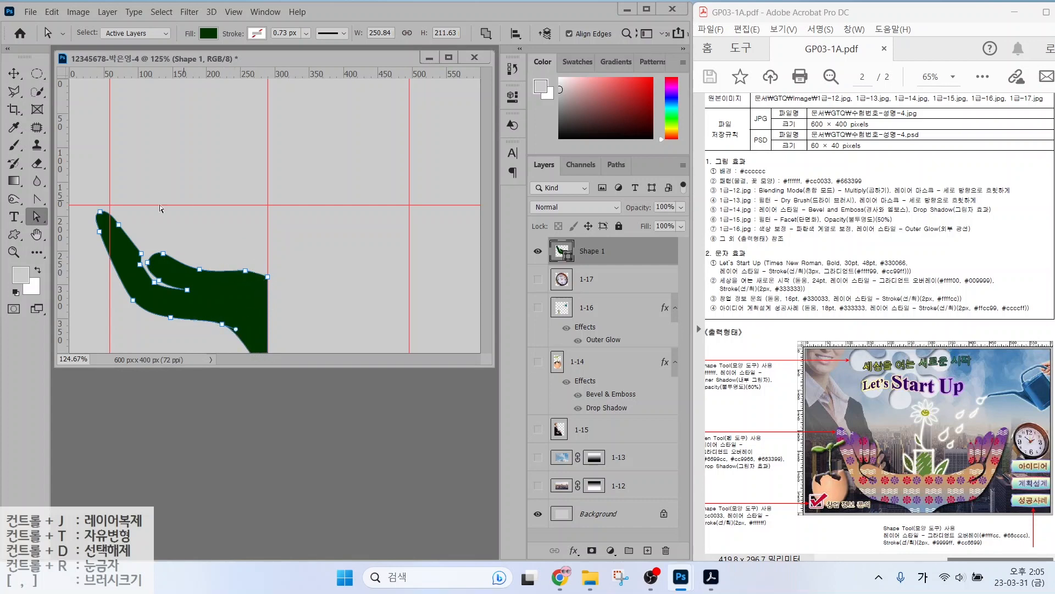
{"action": "left_click", "coordinate": [153, 244]}
{"action": "left_click", "coordinate": [38, 200]}
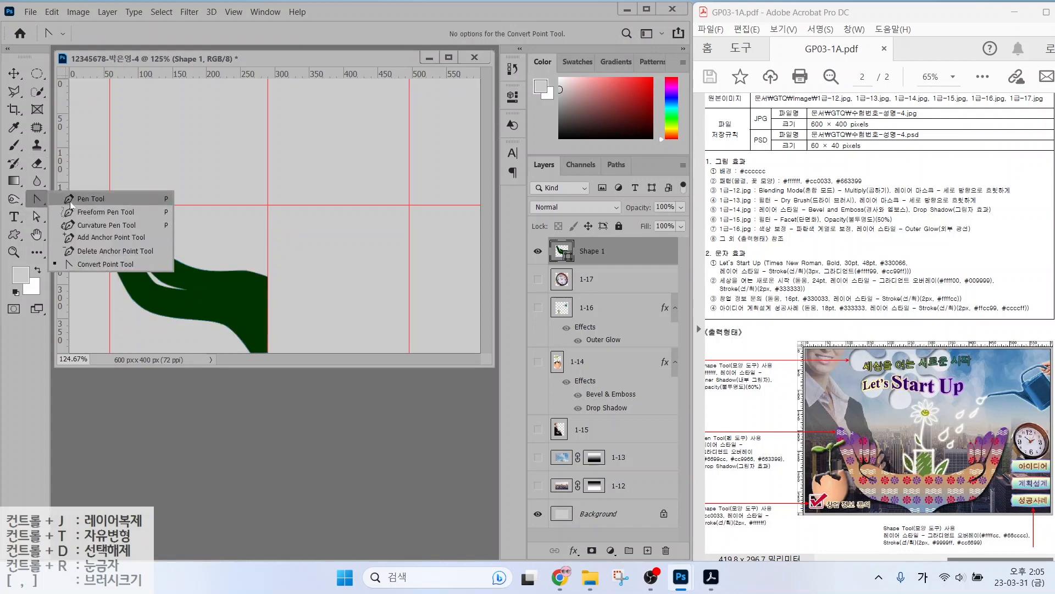
{"action": "left_click", "coordinate": [90, 198]}
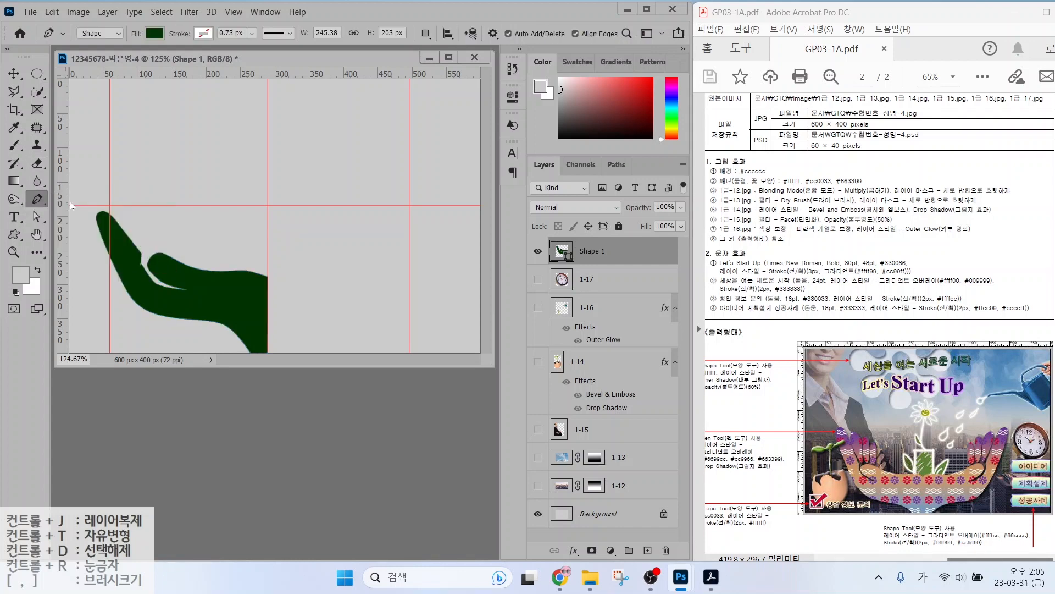
Draw the first finger above the palm and round its tip and lower-right point.
{"action": "left_click", "coordinate": [148, 250]}
{"action": "left_click", "coordinate": [125, 224]}
{"action": "left_click", "coordinate": [127, 204]}
{"action": "left_click", "coordinate": [144, 212]}
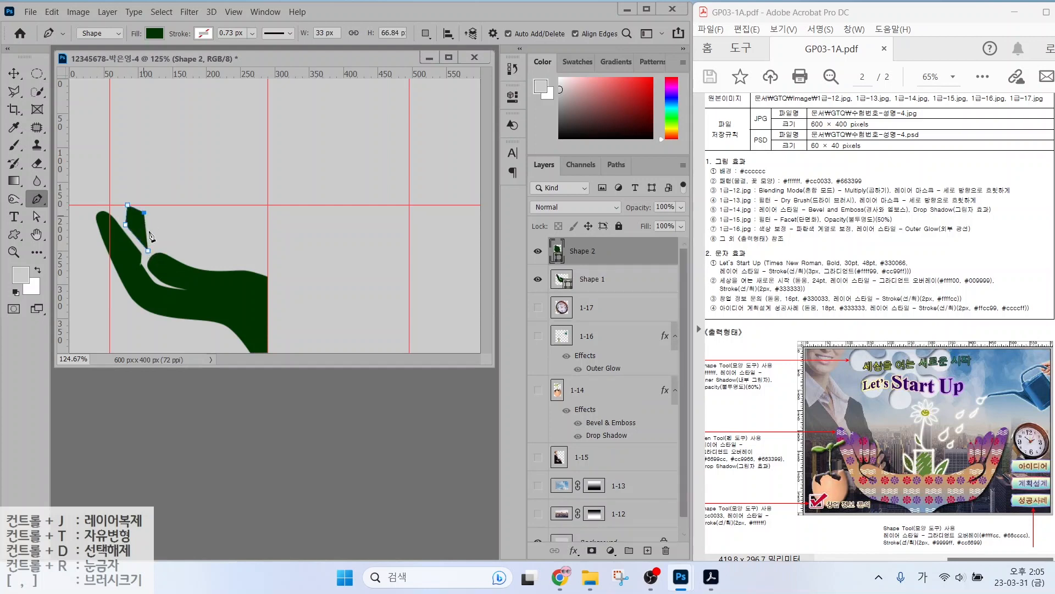
{"action": "left_click", "coordinate": [154, 244]}
{"action": "left_click", "coordinate": [137, 238]}
{"action": "right_click", "coordinate": [37, 199]}
{"action": "left_click", "coordinate": [73, 262]}
{"action": "left_click_drag", "start_coordinate": [128, 204], "coordinate": [134, 200]}
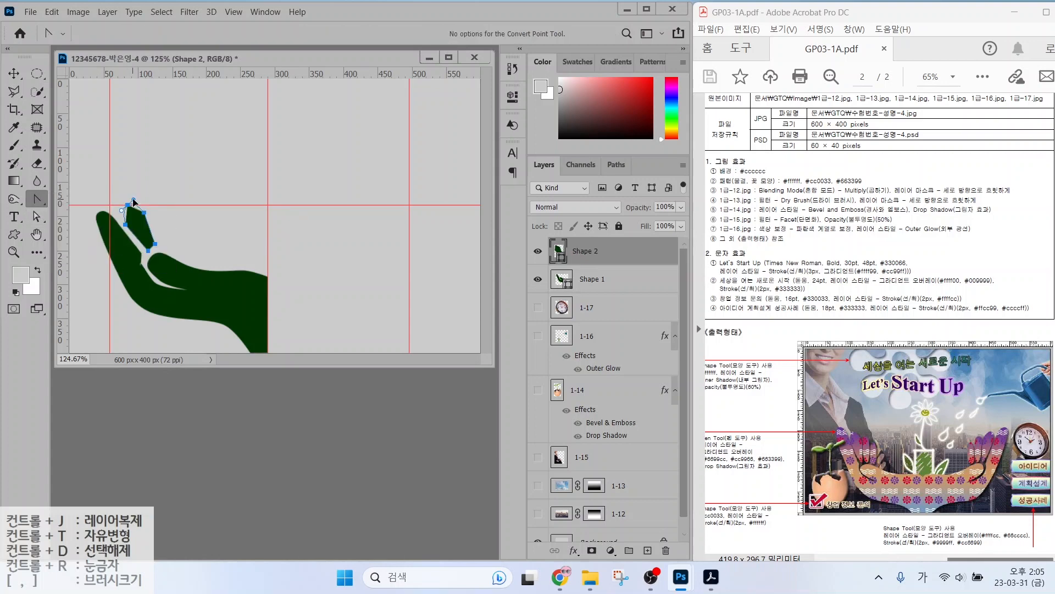
{"action": "left_click_drag", "start_coordinate": [154, 244], "coordinate": [155, 253]}
Draw a second finger beside the first and round its tip.
{"action": "right_click", "coordinate": [35, 200]}
{"action": "left_click", "coordinate": [72, 205]}
{"action": "left_click", "coordinate": [161, 245]}
{"action": "left_click", "coordinate": [152, 216]}
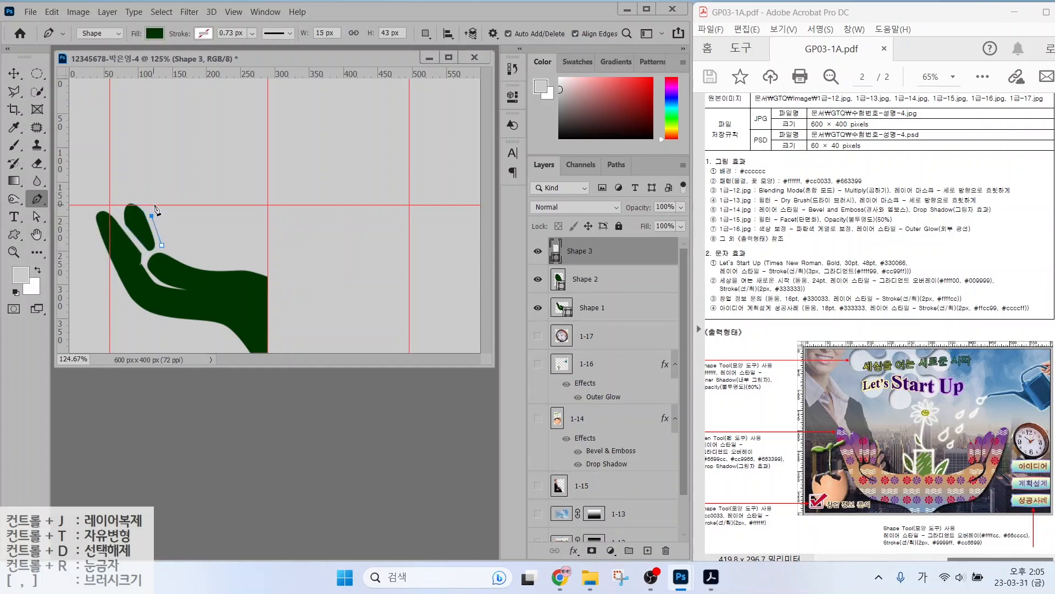
{"action": "left_click", "coordinate": [157, 204]}
{"action": "left_click", "coordinate": [167, 212]}
{"action": "left_click", "coordinate": [172, 241]}
{"action": "right_click", "coordinate": [35, 200]}
{"action": "left_click", "coordinate": [72, 264]}
{"action": "left_click_drag", "start_coordinate": [168, 247], "coordinate": [158, 256]}
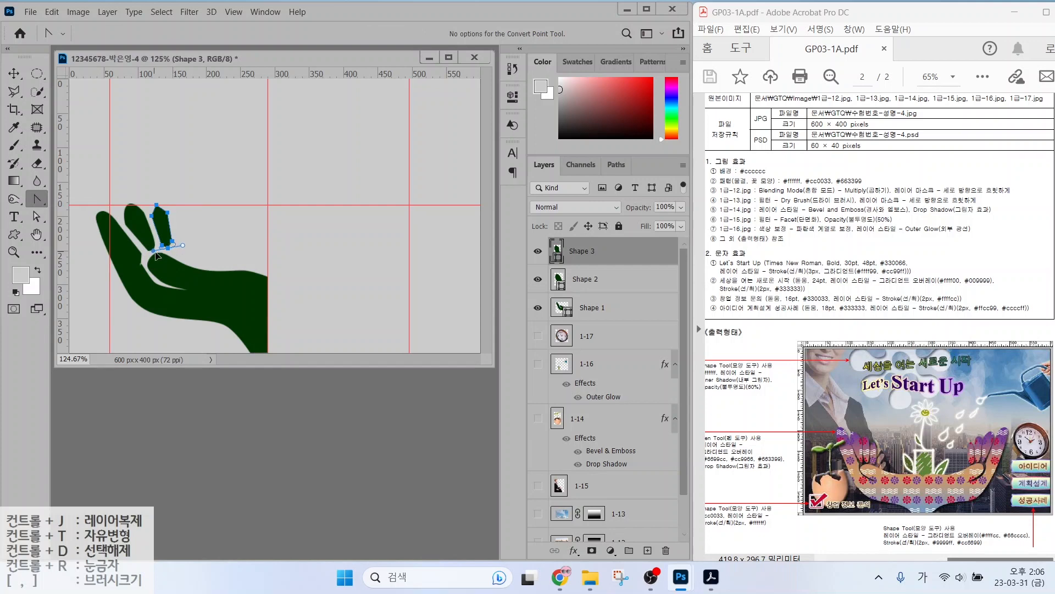
Draw a third finger, round its tip, and select the Shape 3 layer.
{"action": "right_click", "coordinate": [35, 200]}
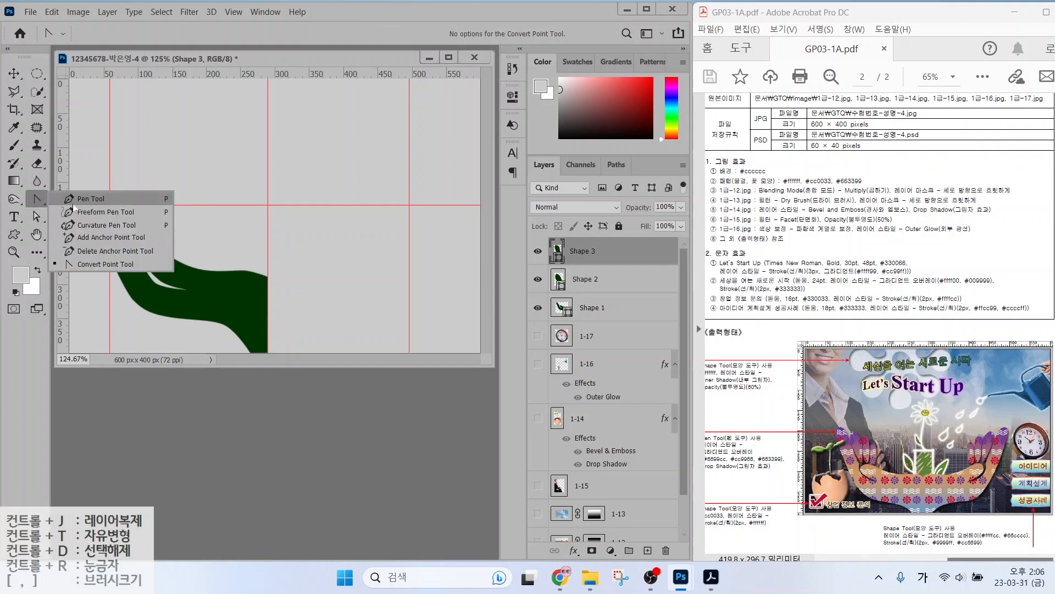
{"action": "left_click", "coordinate": [88, 199]}
{"action": "left_click", "coordinate": [177, 248]}
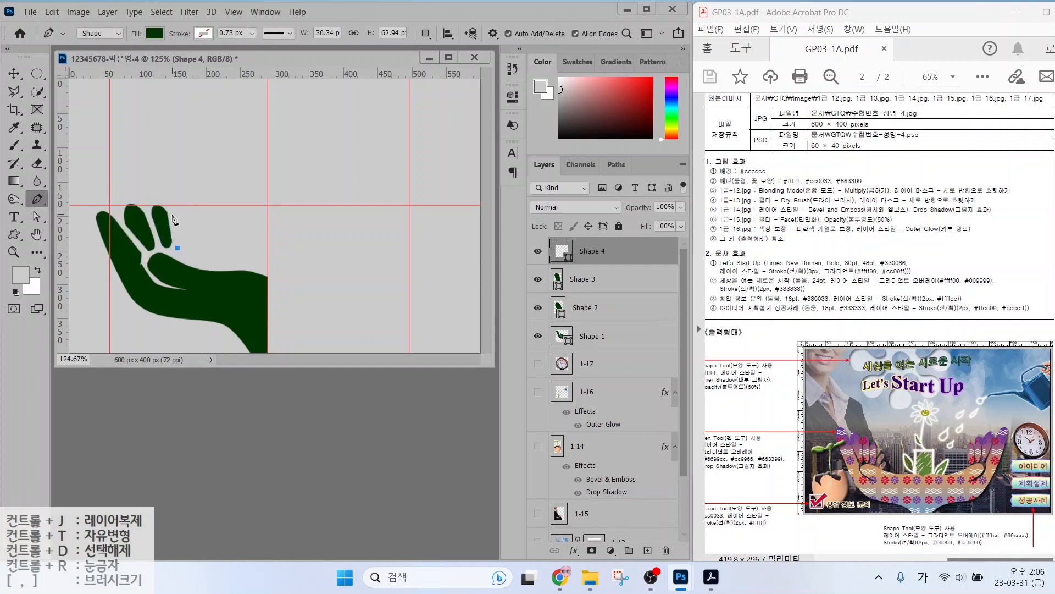
{"action": "left_click", "coordinate": [172, 214]}
{"action": "left_click", "coordinate": [176, 205]}
{"action": "left_click", "coordinate": [183, 211]}
{"action": "left_click", "coordinate": [184, 244]}
{"action": "left_click", "coordinate": [181, 250]}
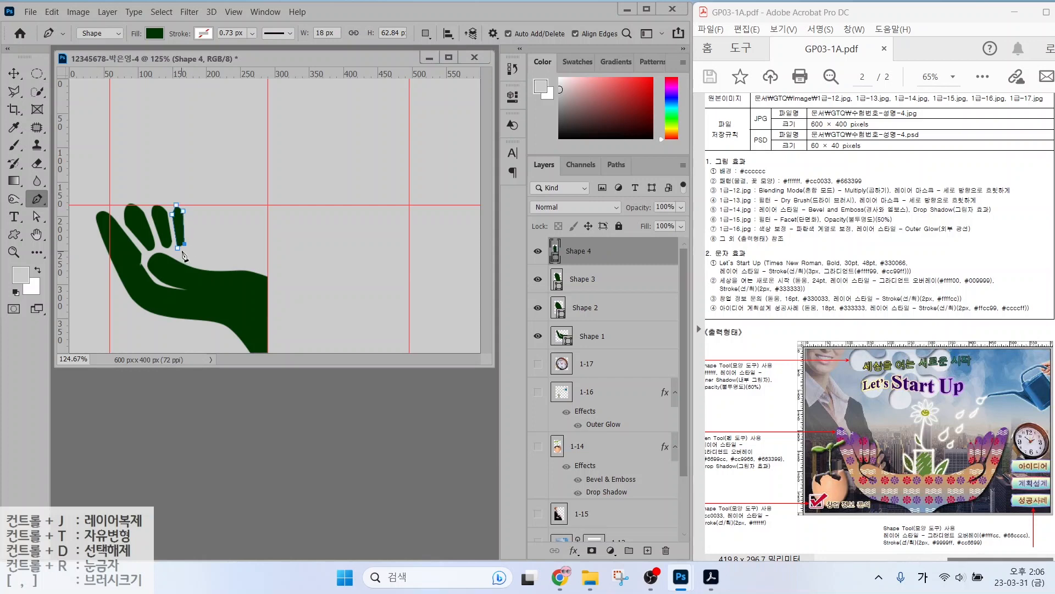
{"action": "left_click", "coordinate": [178, 247]}
{"action": "right_click", "coordinate": [36, 200]}
{"action": "left_click", "coordinate": [80, 264]}
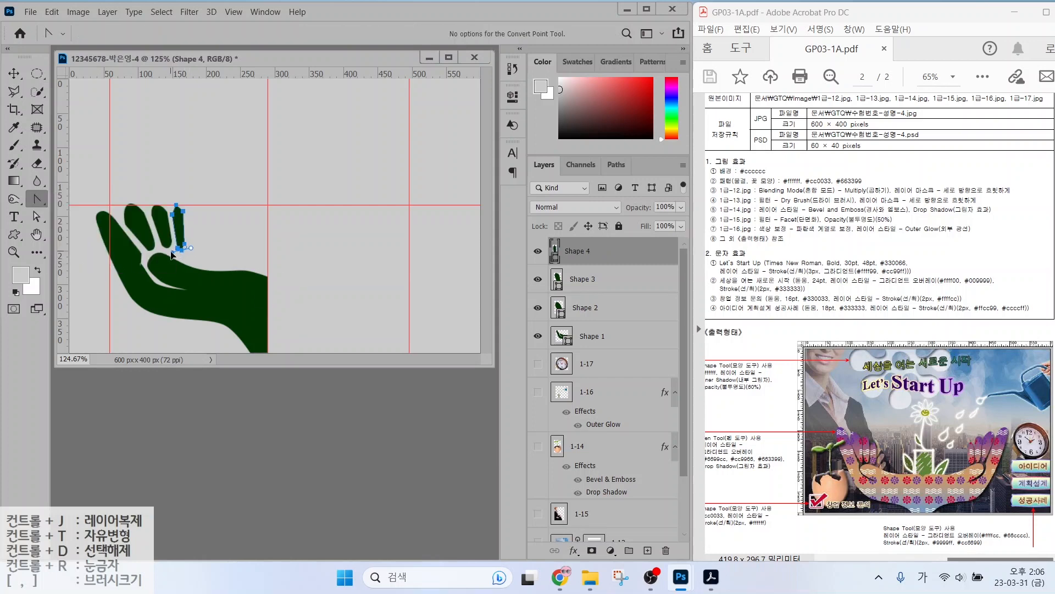
{"action": "left_click_drag", "start_coordinate": [176, 205], "coordinate": [183, 206]}
{"action": "key", "text": "a"}
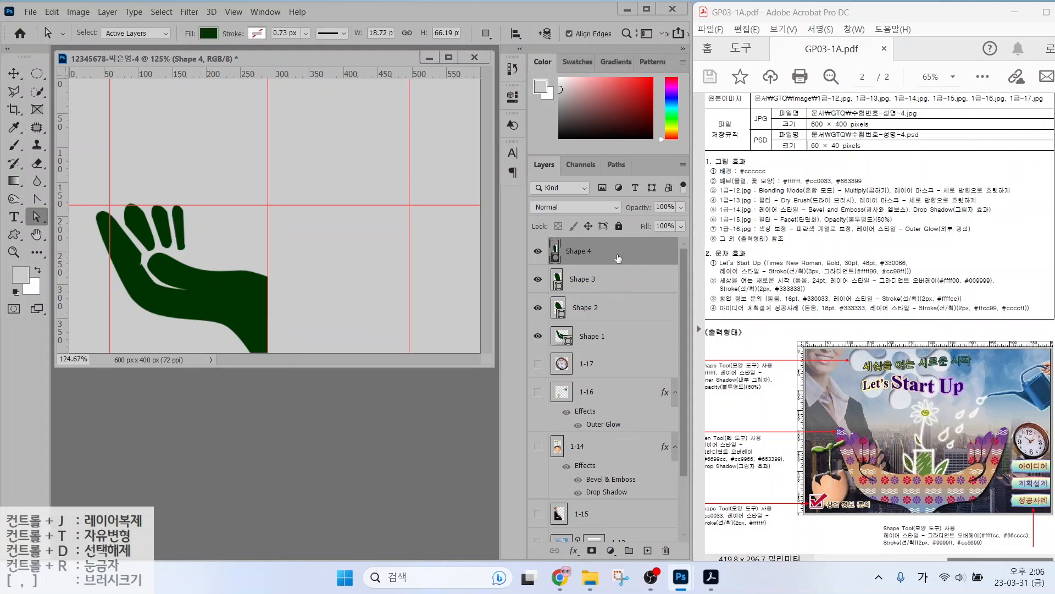
{"action": "left_click", "coordinate": [598, 278]}
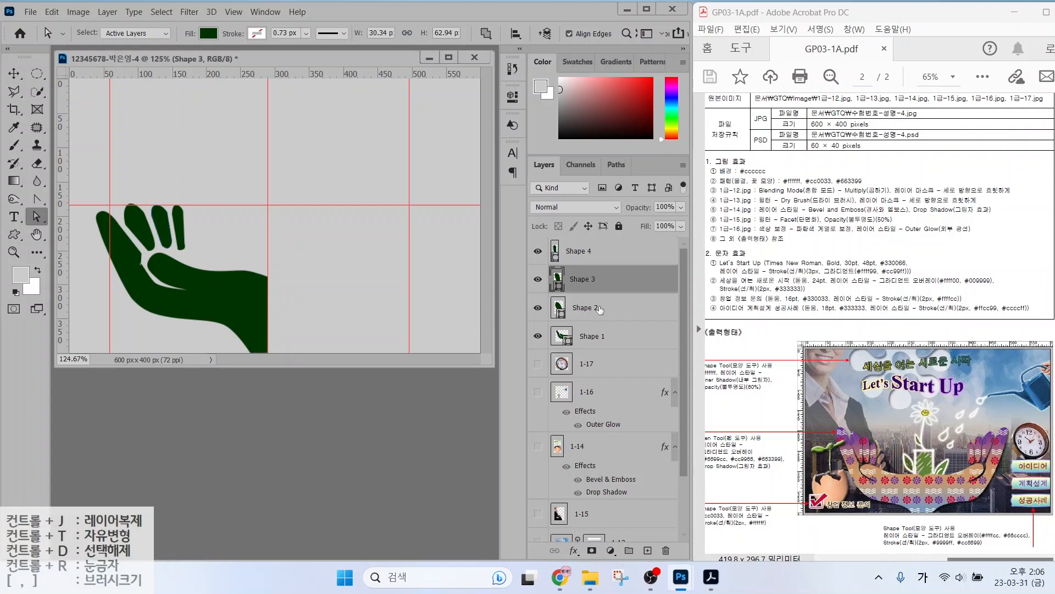
Merge Shape 1 through Shape 4 into one hand layer and check it by toggling visibility.
{"action": "left_click", "coordinate": [600, 310]}
{"action": "left_click", "coordinate": [597, 342]}
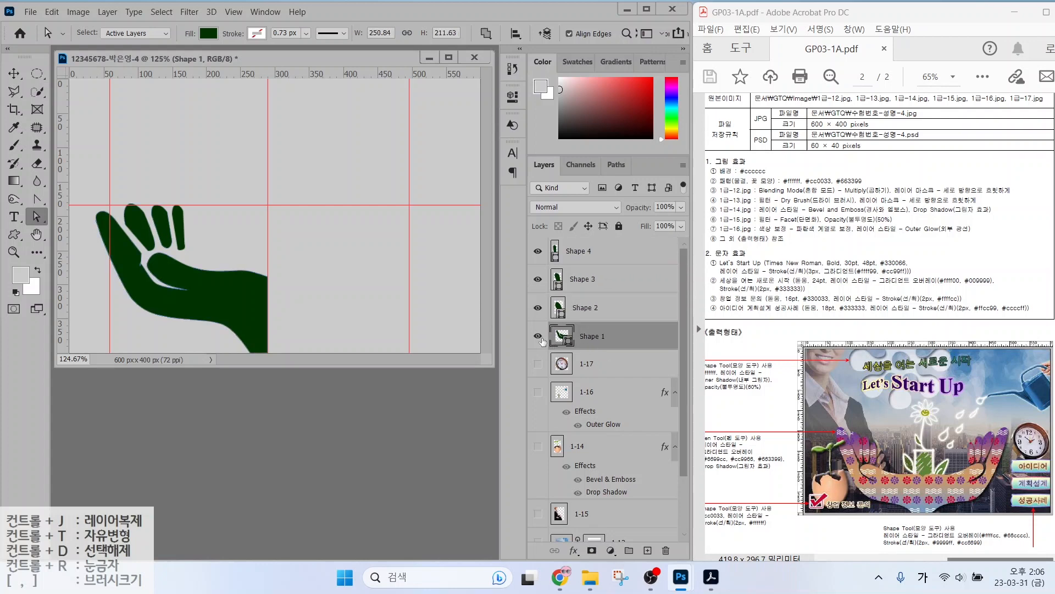
{"action": "left_click", "coordinate": [595, 279]}
{"action": "left_click", "coordinate": [605, 249]}
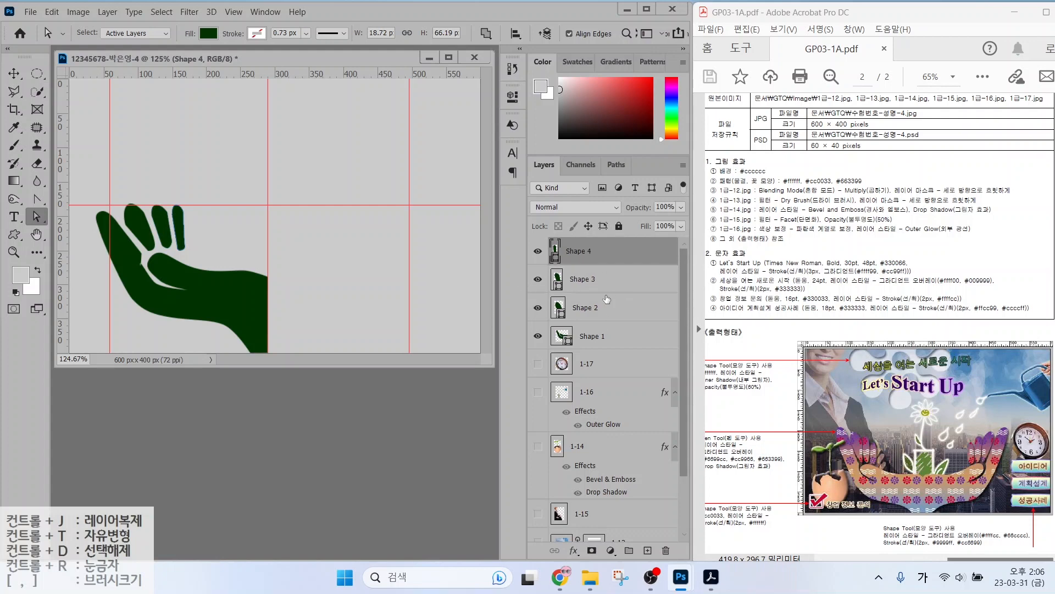
{"action": "left_click", "coordinate": [601, 336], "text": "shift"}
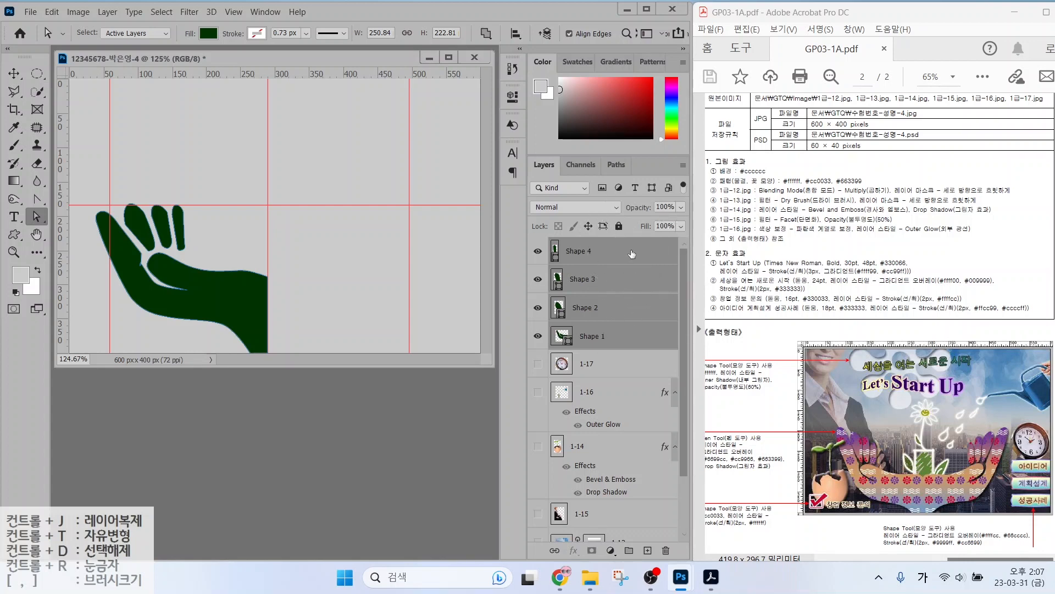
{"action": "right_click", "coordinate": [631, 251]}
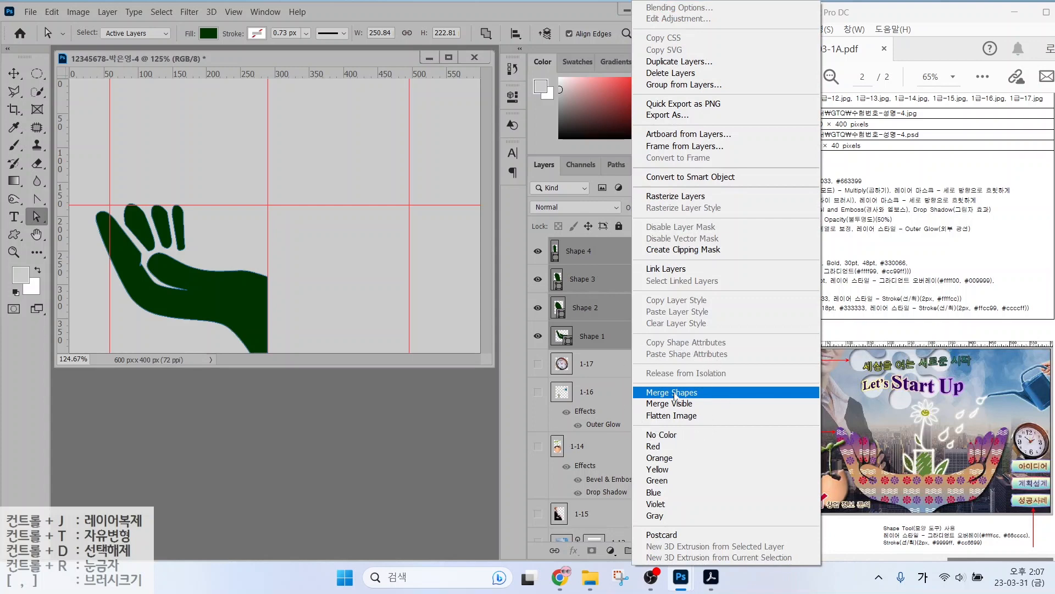
{"action": "left_click", "coordinate": [676, 394]}
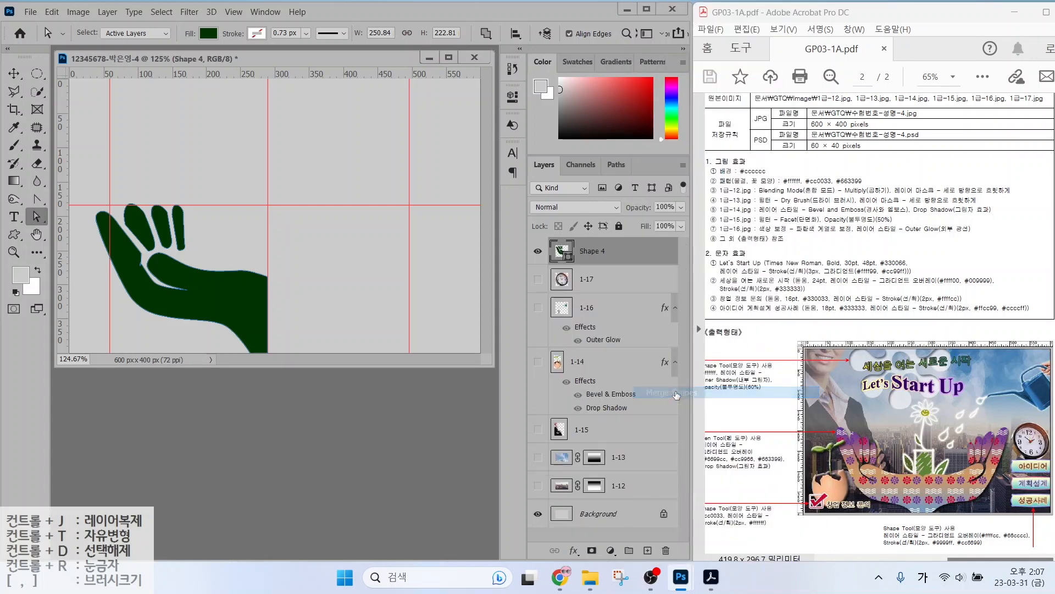
{"action": "left_click", "coordinate": [538, 252]}
{"action": "left_click", "coordinate": [538, 252]}
{"action": "left_click", "coordinate": [538, 252]}
{"action": "left_click", "coordinate": [538, 252]}
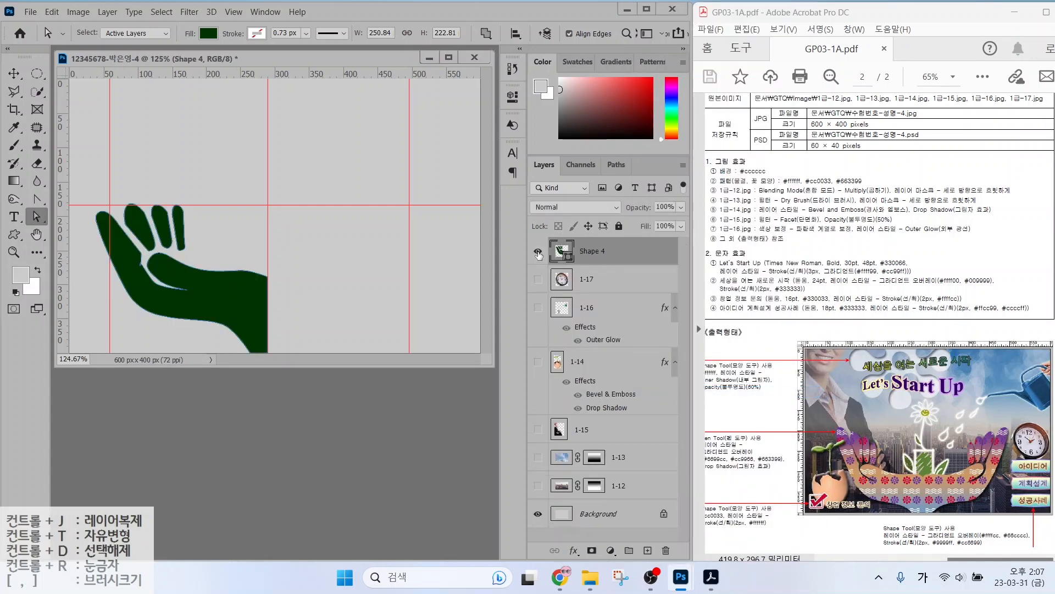
Nudge the two smaller fingers down and left, then reselect the hand layer.
{"action": "right_click", "coordinate": [42, 218]}
{"action": "left_click", "coordinate": [80, 216]}
{"action": "left_click_drag", "start_coordinate": [180, 226], "coordinate": [178, 233]}
{"action": "left_click_drag", "start_coordinate": [160, 229], "coordinate": [139, 234]}
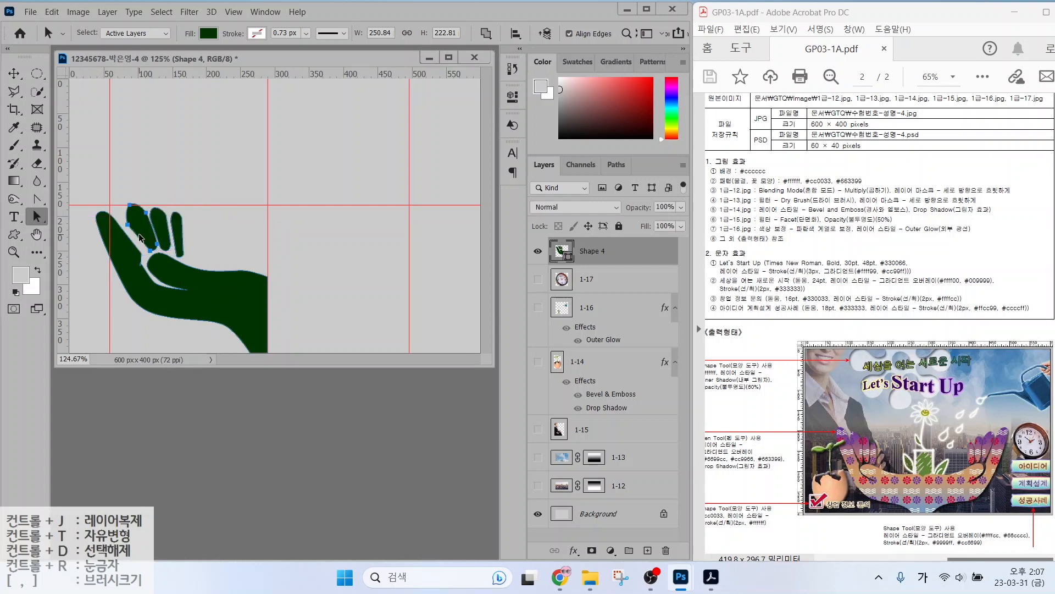
{"action": "key", "text": "Left"}
{"action": "key", "text": "Left"}
{"action": "key", "text": "Left"}
{"action": "key", "text": "Left"}
{"action": "key", "text": "Left"}
{"action": "key", "text": "Left"}
{"action": "key", "text": "Down"}
{"action": "key", "text": "Down"}
{"action": "key", "text": "Down"}
{"action": "key", "text": "Down"}
{"action": "key", "text": "Right"}
{"action": "key", "text": "Right"}
{"action": "key", "text": "Right"}
{"action": "key", "text": "Right"}
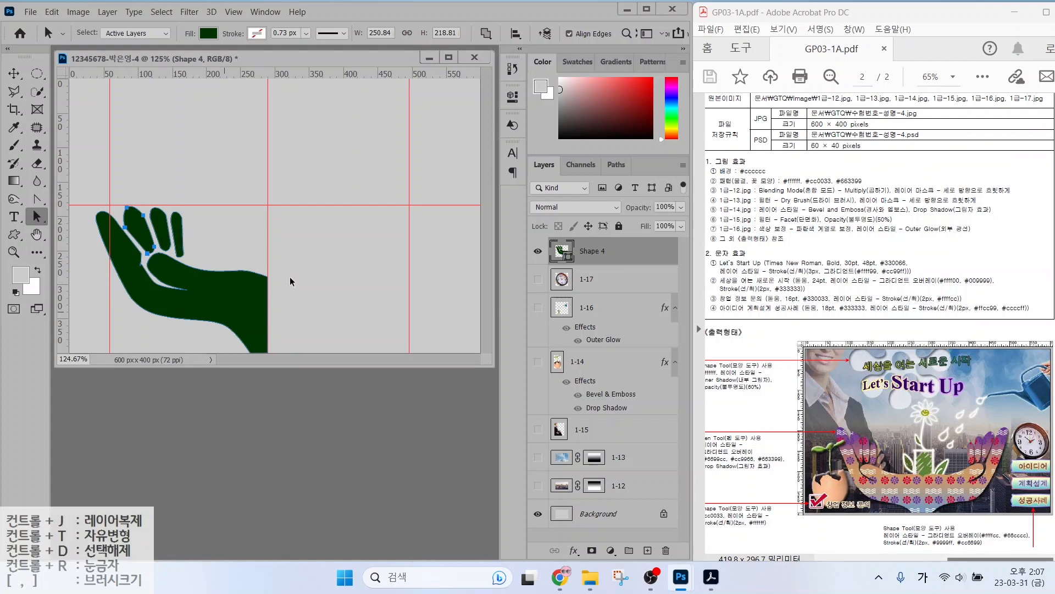
{"action": "left_click", "coordinate": [225, 241]}
{"action": "left_click", "coordinate": [793, 292]}
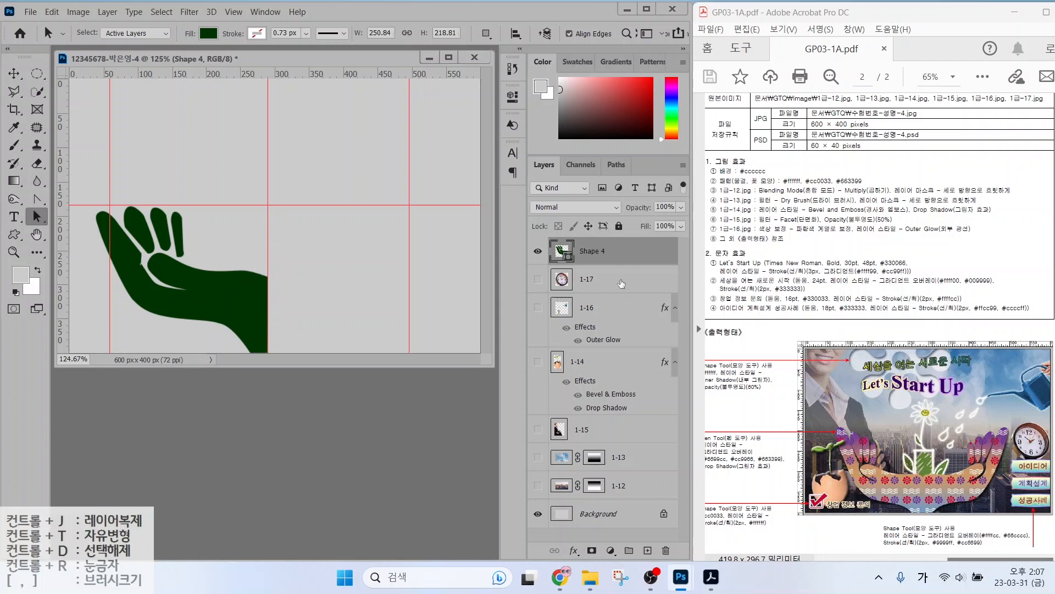
{"action": "left_click", "coordinate": [599, 254]}
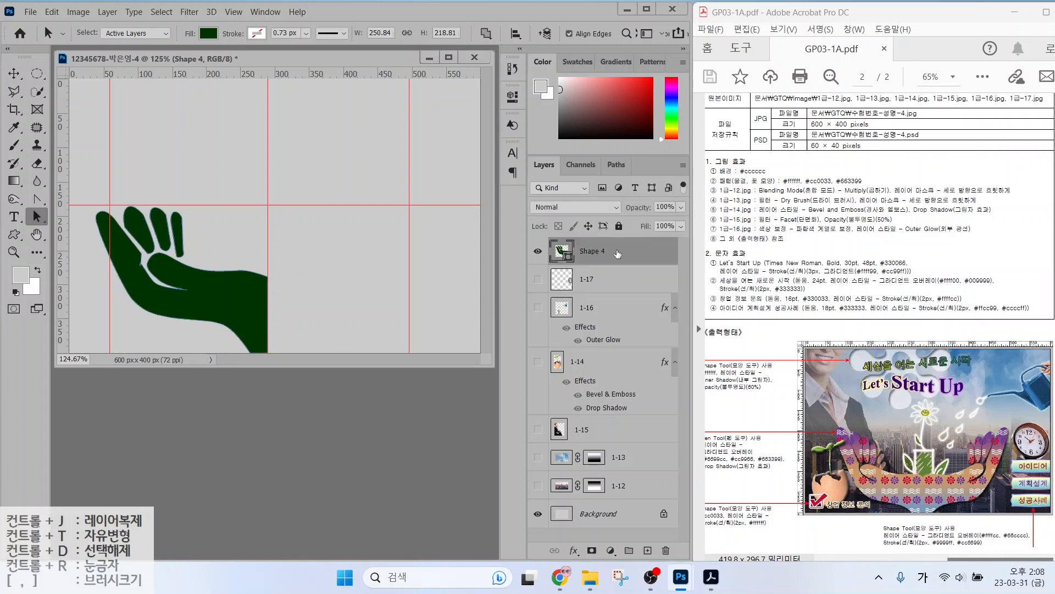
Duplicate the hand, flip it horizontally, move it right, and select both hand layers.
{"action": "key", "text": "ctrl+j"}
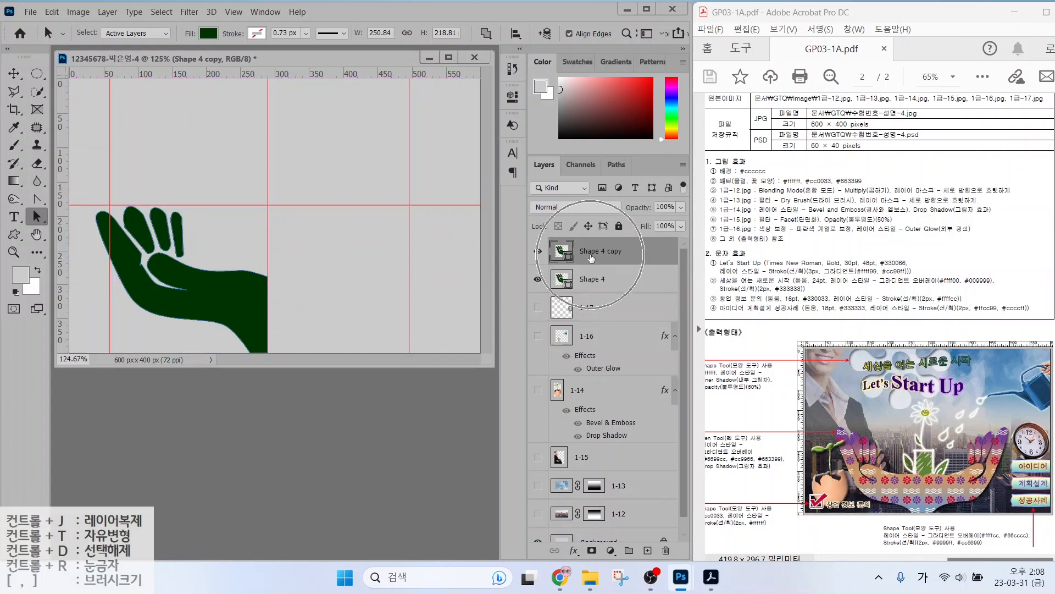
{"action": "key", "text": "ctrl+t"}
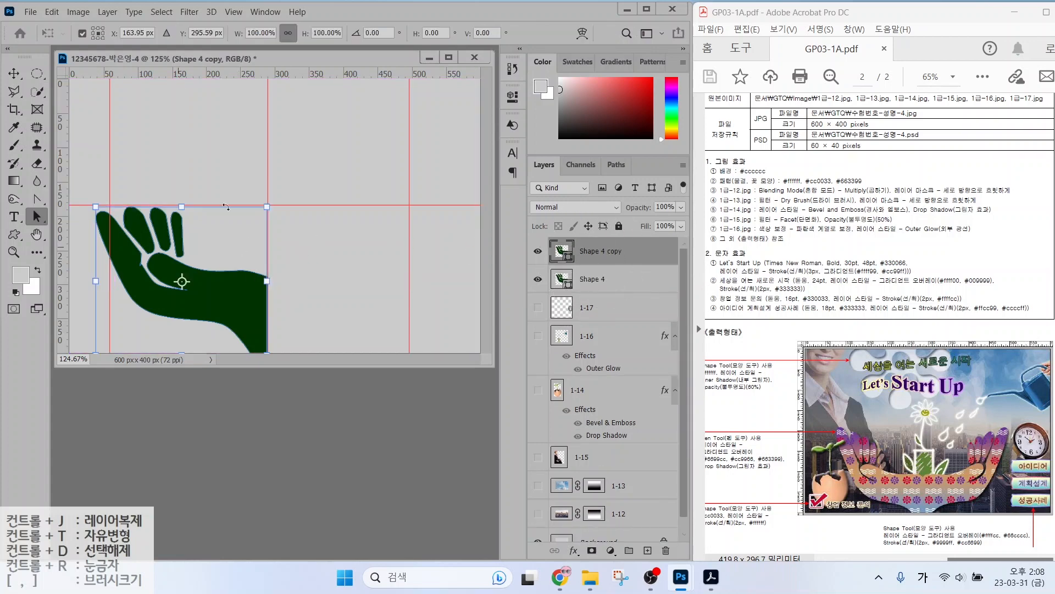
{"action": "right_click", "coordinate": [230, 291]}
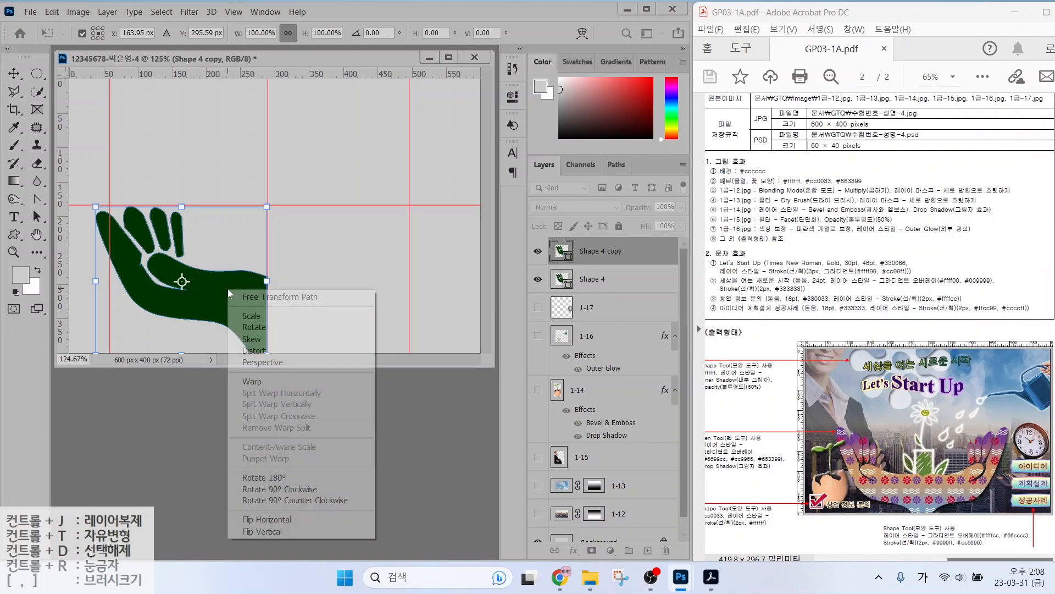
{"action": "left_click", "coordinate": [258, 519]}
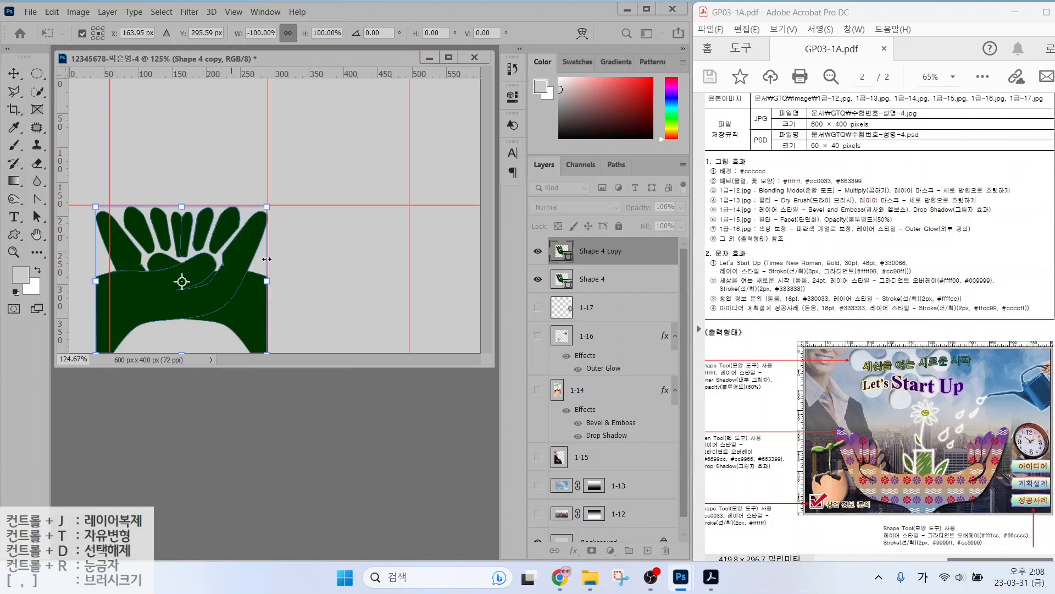
{"action": "left_click_drag", "start_coordinate": [137, 306], "coordinate": [308, 309]}
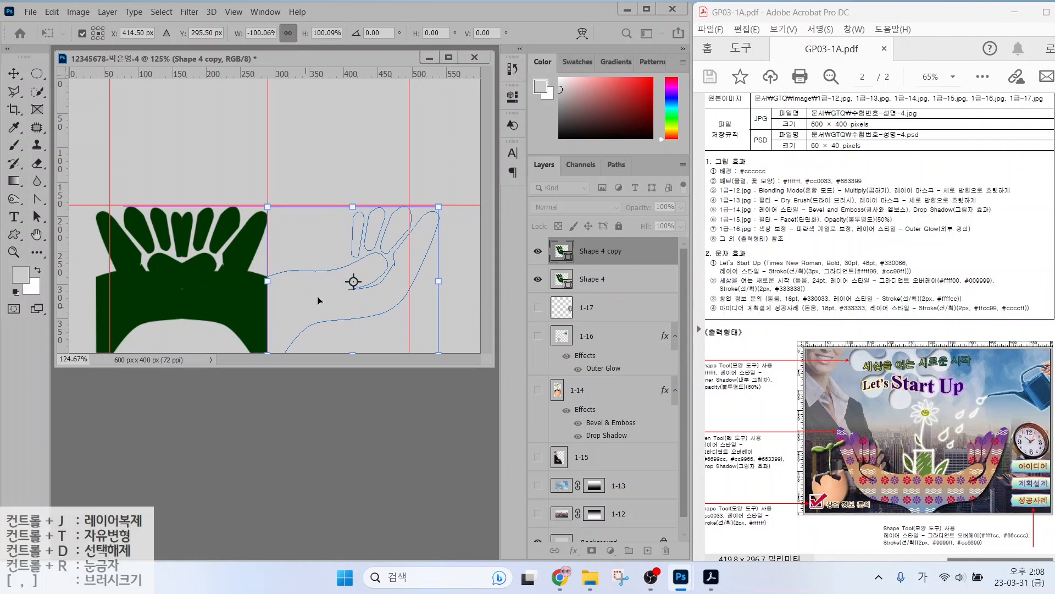
{"action": "key", "text": "Return"}
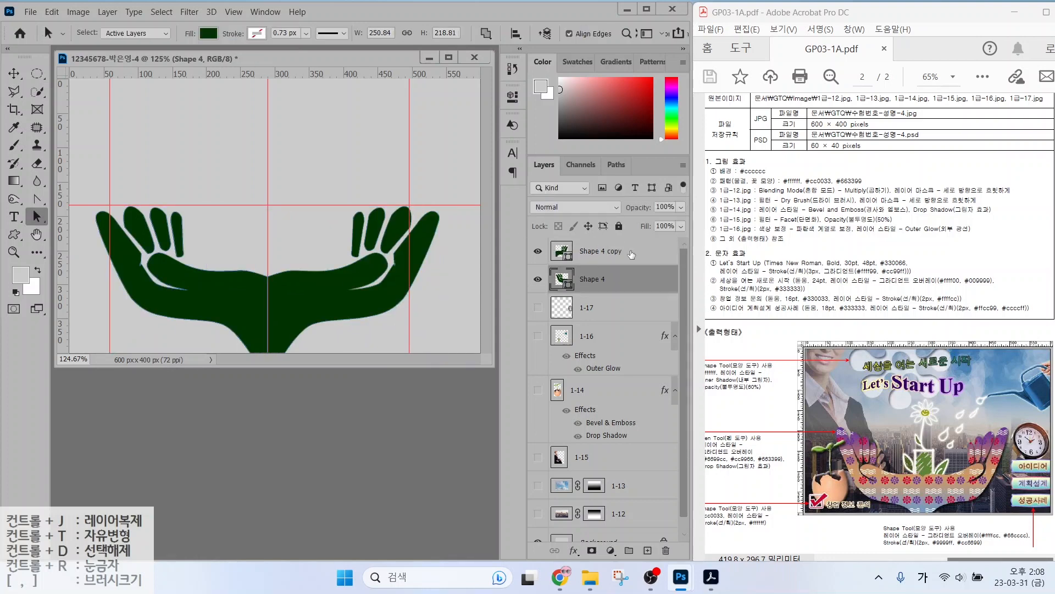
{"action": "left_click", "coordinate": [633, 254]}
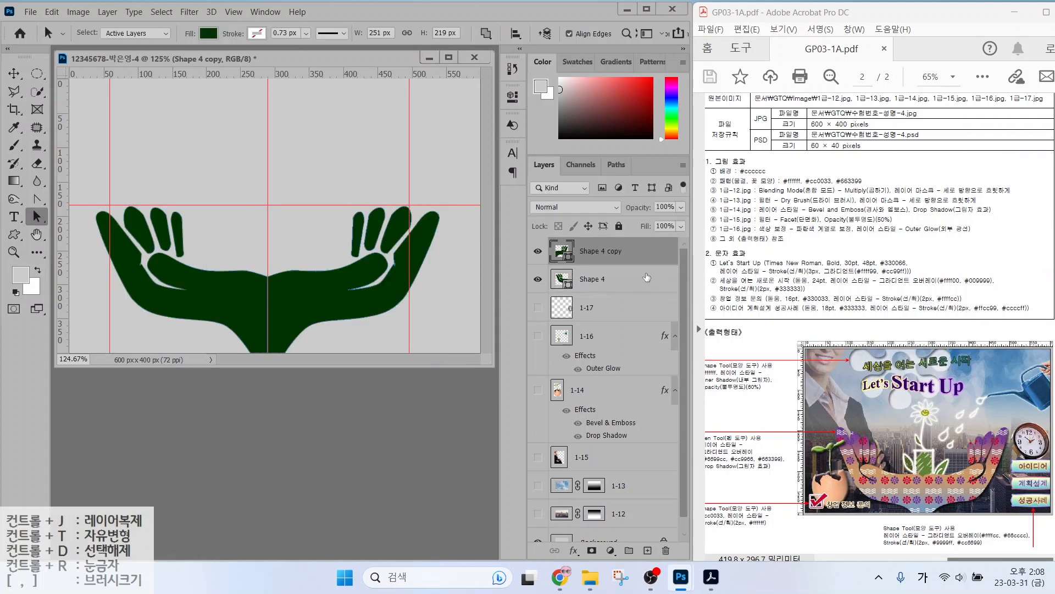
{"action": "left_click", "coordinate": [639, 278], "text": "shift"}
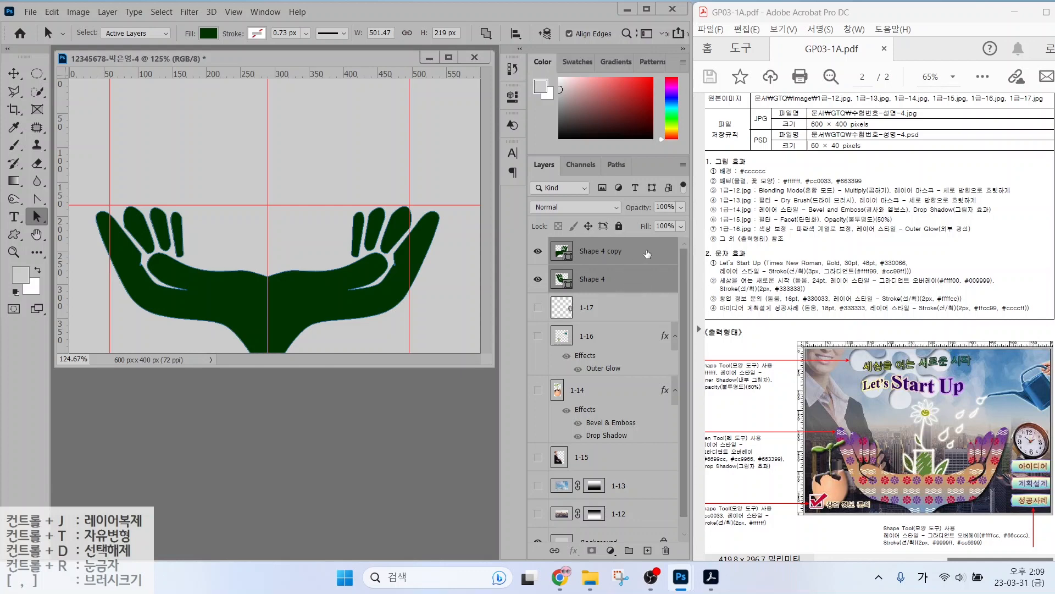
Merge Shapes on both hand layers into Shape 4 copy and toggle its visibility to check.
{"action": "right_click", "coordinate": [649, 255]}
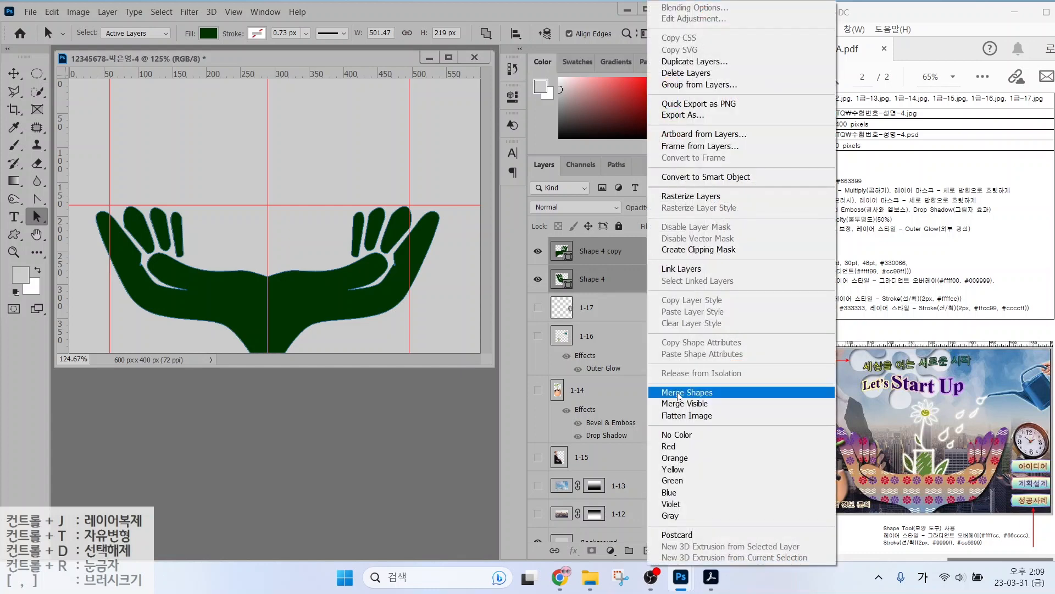
{"action": "left_click", "coordinate": [679, 393]}
{"action": "left_click", "coordinate": [539, 252]}
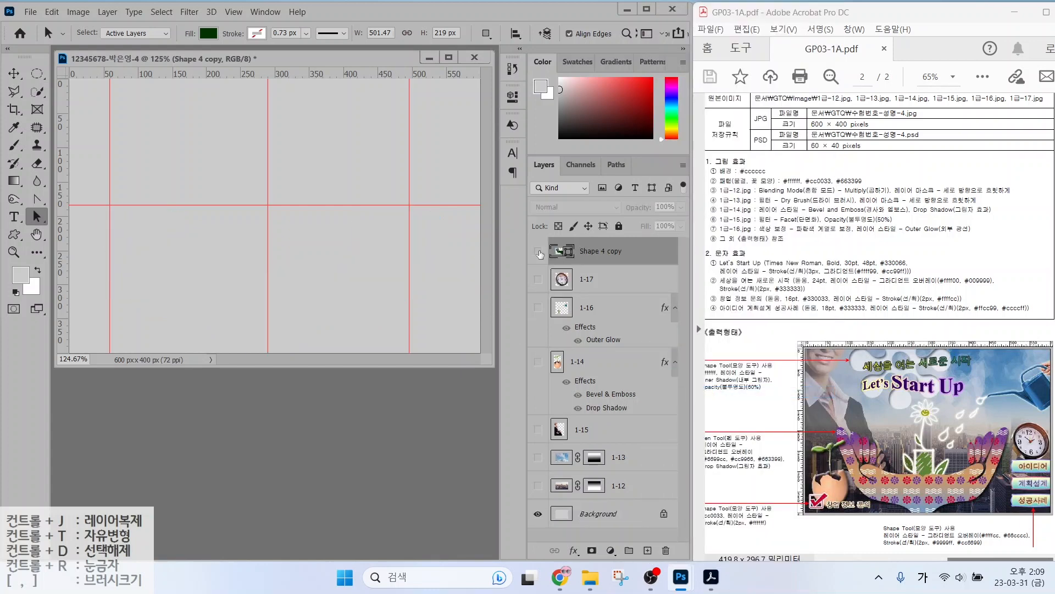
{"action": "left_click", "coordinate": [539, 252]}
{"action": "left_click", "coordinate": [539, 252]}
{"action": "left_click", "coordinate": [538, 252]}
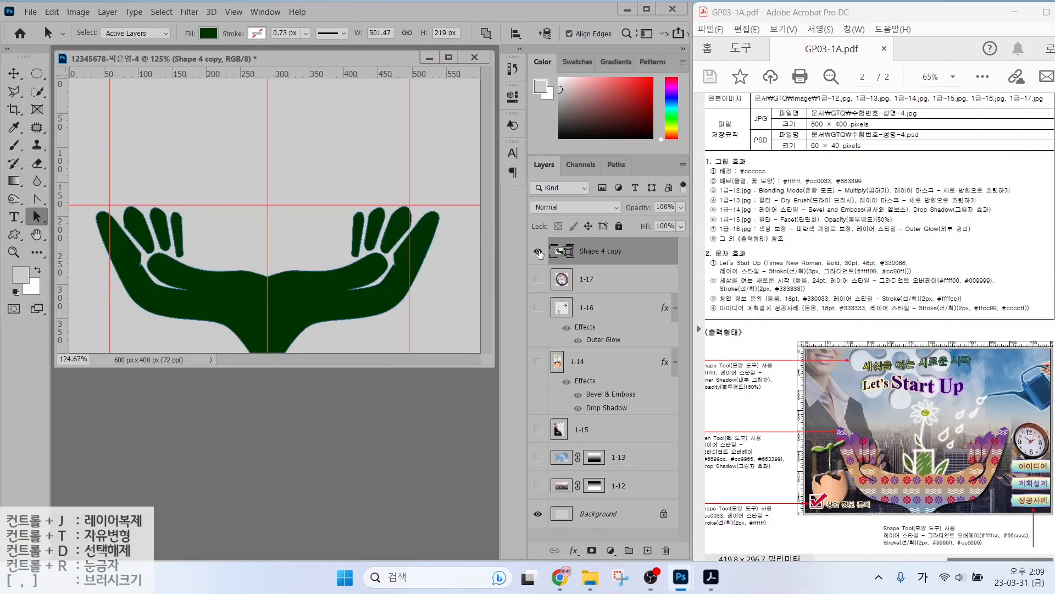
{"action": "left_click", "coordinate": [594, 278]}
{"action": "left_click", "coordinate": [597, 255]}
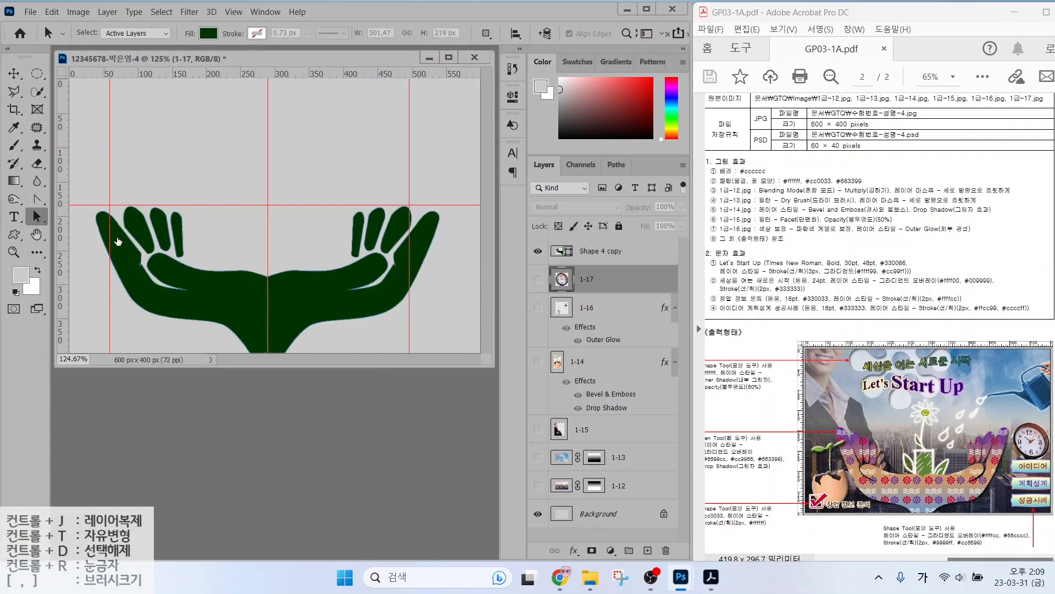
{"action": "left_click", "coordinate": [39, 202]}
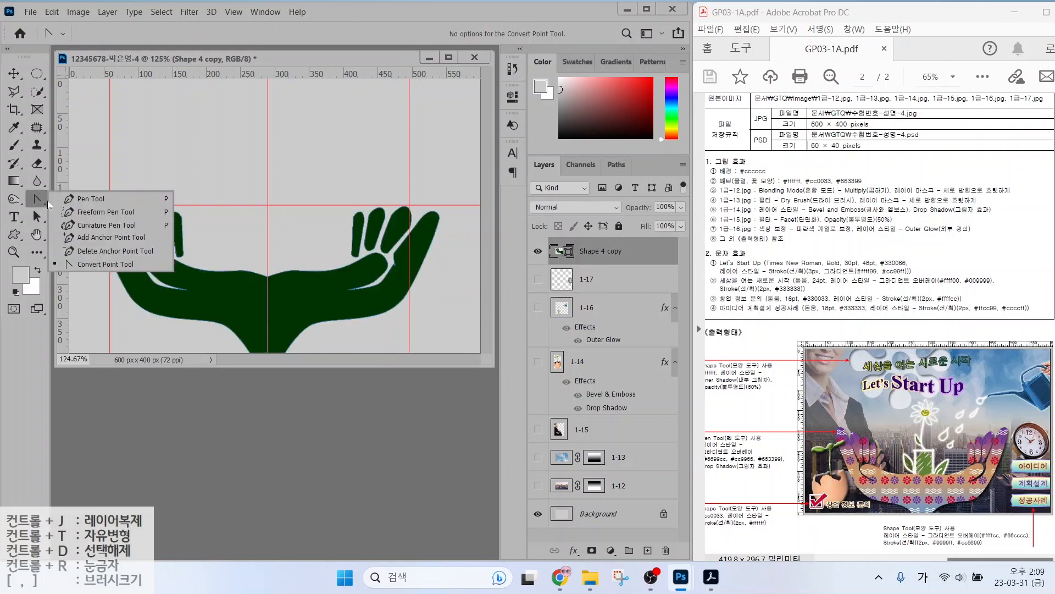
Activate the Pen tool in Shape mode and inspect the Path Operations options.
{"action": "left_click", "coordinate": [90, 198]}
{"action": "key", "text": "alt+2"}
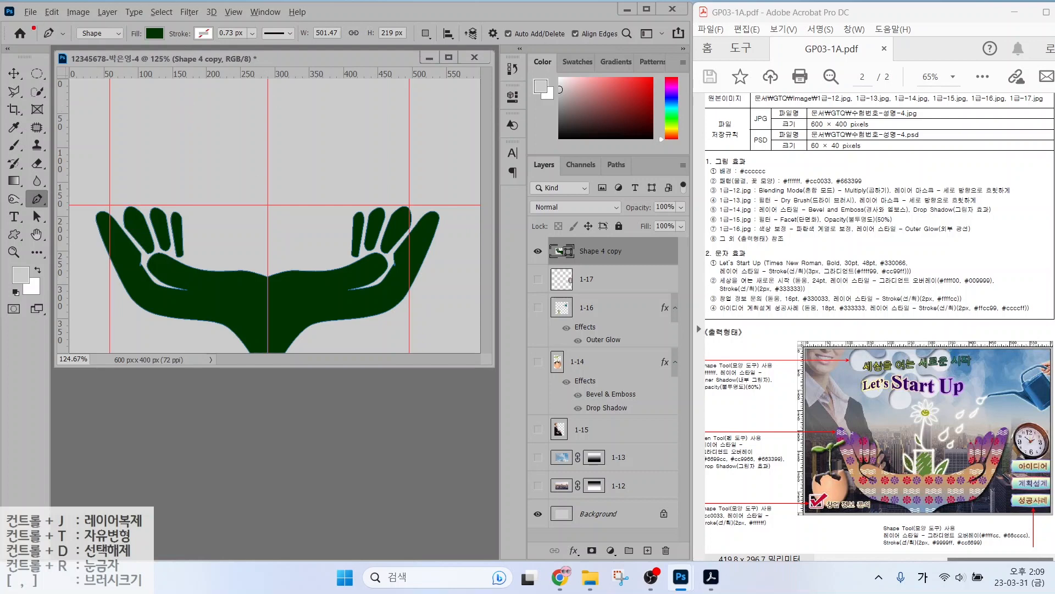
{"action": "mouse_move", "coordinate": [120, 44]}
{"action": "left_mouse_down"}
{"action": "mouse_move", "coordinate": [63, 38]}
{"action": "mouse_move", "coordinate": [101, 8]}
{"action": "mouse_move", "coordinate": [120, 34]}
{"action": "mouse_move", "coordinate": [112, 54]}
{"action": "mouse_move", "coordinate": [138, 87]}
{"action": "left_mouse_up"}
{"action": "mouse_move", "coordinate": [172, 42]}
{"action": "left_mouse_down"}
{"action": "mouse_move", "coordinate": [147, 38]}
{"action": "mouse_move", "coordinate": [165, 27]}
{"action": "mouse_move", "coordinate": [207, 96]}
{"action": "left_mouse_up"}
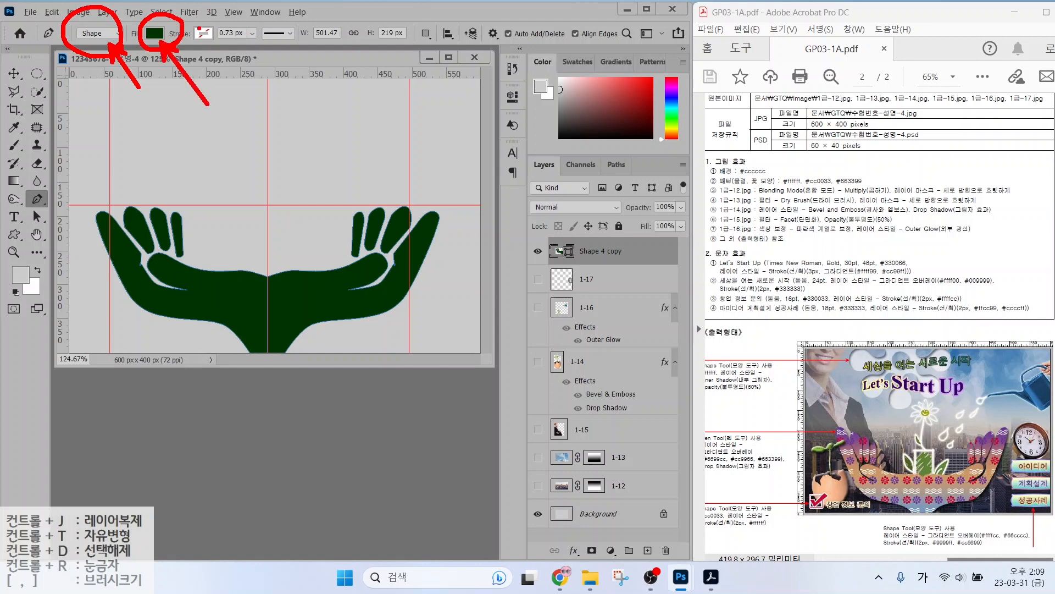
{"action": "left_click_drag", "start_coordinate": [222, 22], "coordinate": [196, 44]}
{"action": "mouse_move", "coordinate": [441, 42]}
{"action": "left_mouse_down"}
{"action": "mouse_move", "coordinate": [408, 44]}
{"action": "mouse_move", "coordinate": [413, 22]}
{"action": "mouse_move", "coordinate": [444, 42]}
{"action": "left_mouse_up"}
{"action": "key", "text": "Escape"}
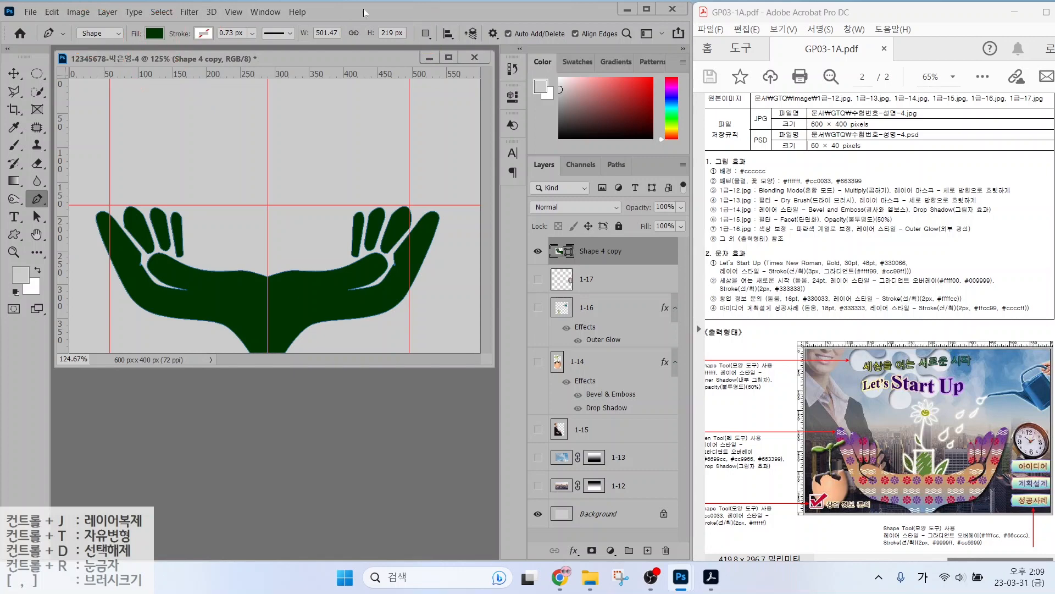
{"action": "left_click", "coordinate": [425, 34]}
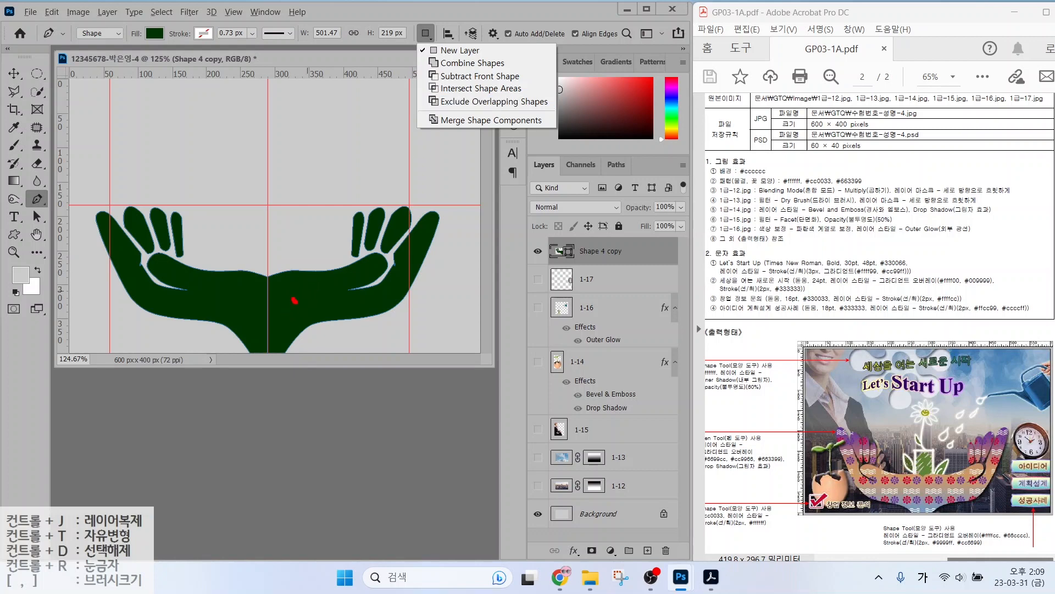
{"action": "mouse_move", "coordinate": [294, 300]}
{"action": "left_mouse_down"}
{"action": "mouse_move", "coordinate": [295, 322]}
{"action": "mouse_move", "coordinate": [297, 302]}
{"action": "left_mouse_up"}
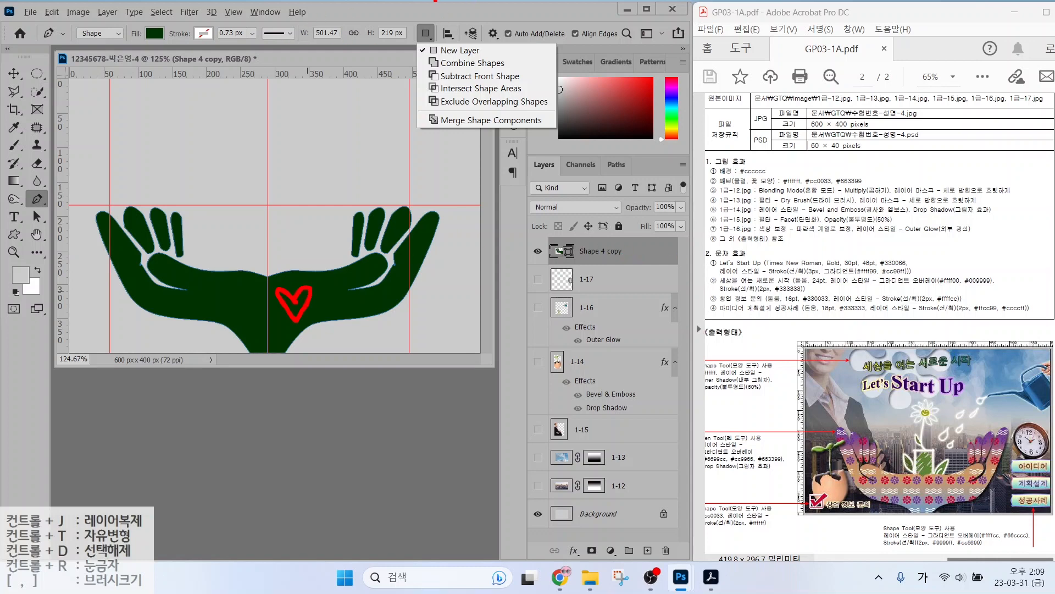
{"action": "left_click_drag", "start_coordinate": [427, 82], "coordinate": [536, 81]}
{"action": "key", "text": "Escape"}
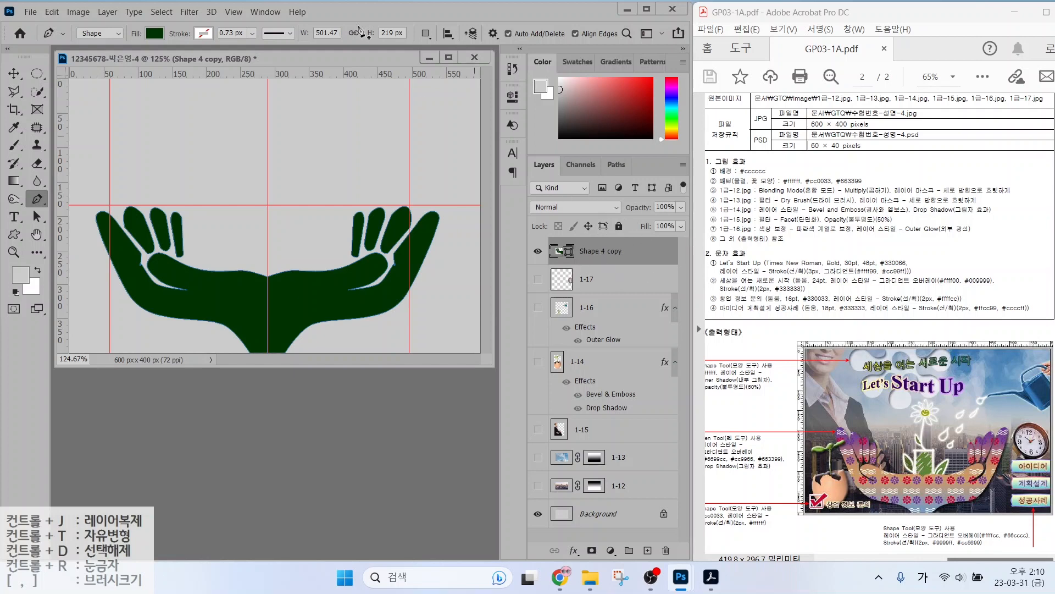
Apply Merge Shape Components to fuse the overlapping hand outlines.
{"action": "left_click", "coordinate": [426, 34]}
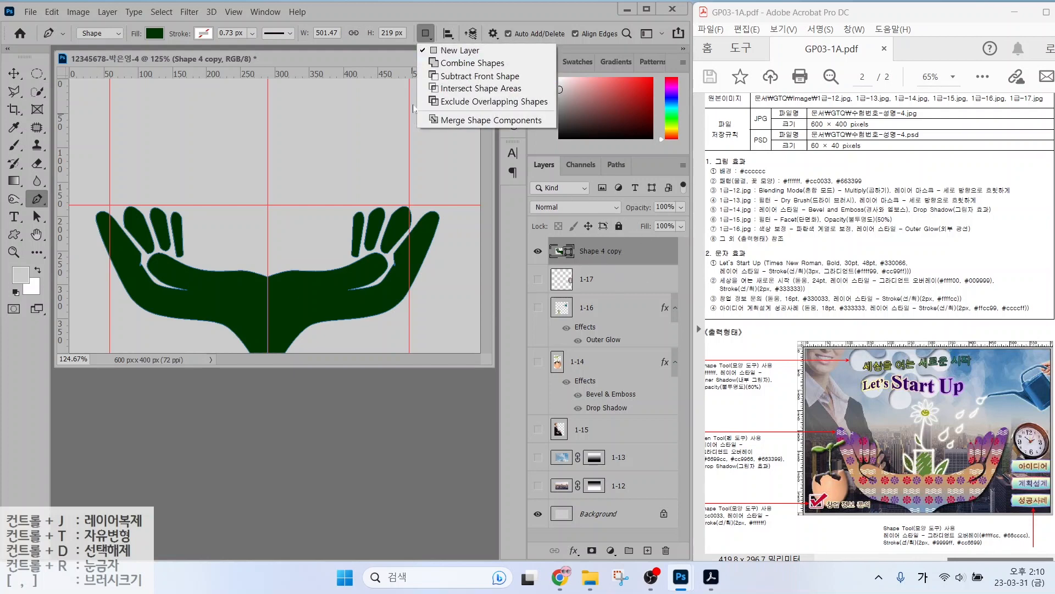
{"action": "left_click", "coordinate": [451, 121]}
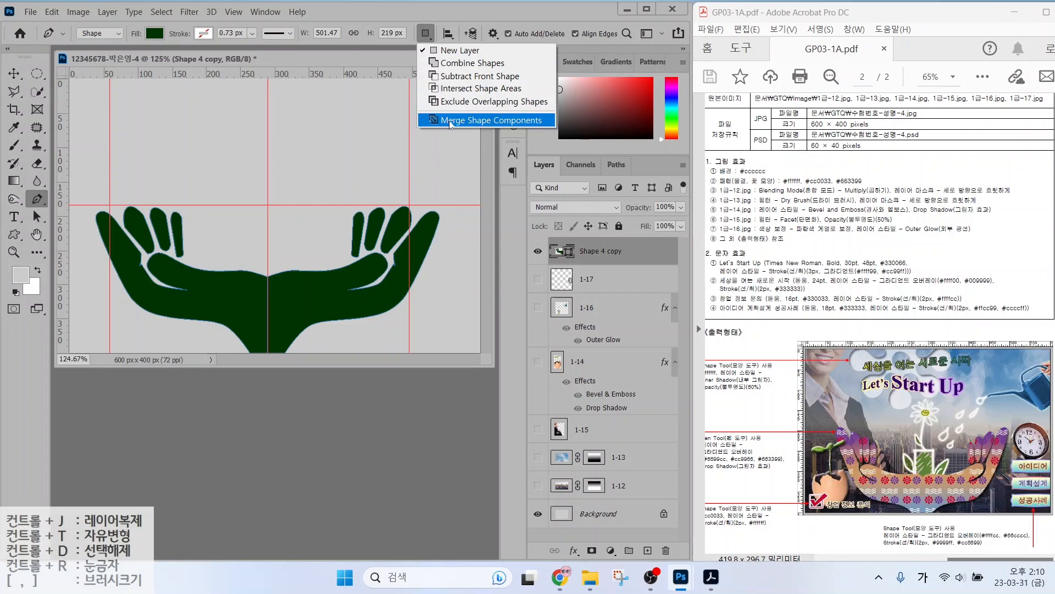
{"action": "key", "text": "ctrl"}
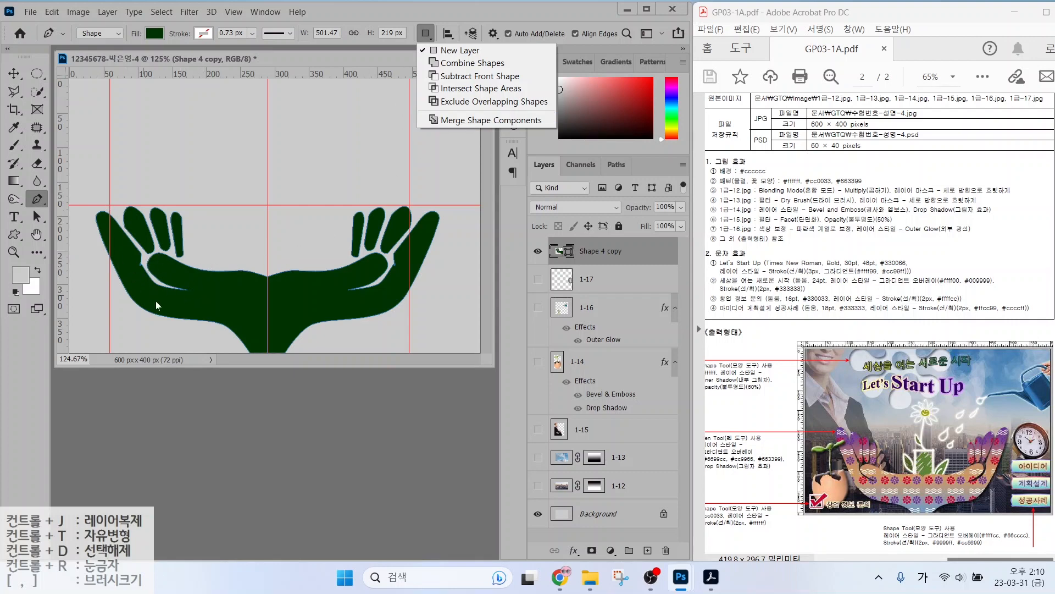
{"action": "key", "text": "ctrl"}
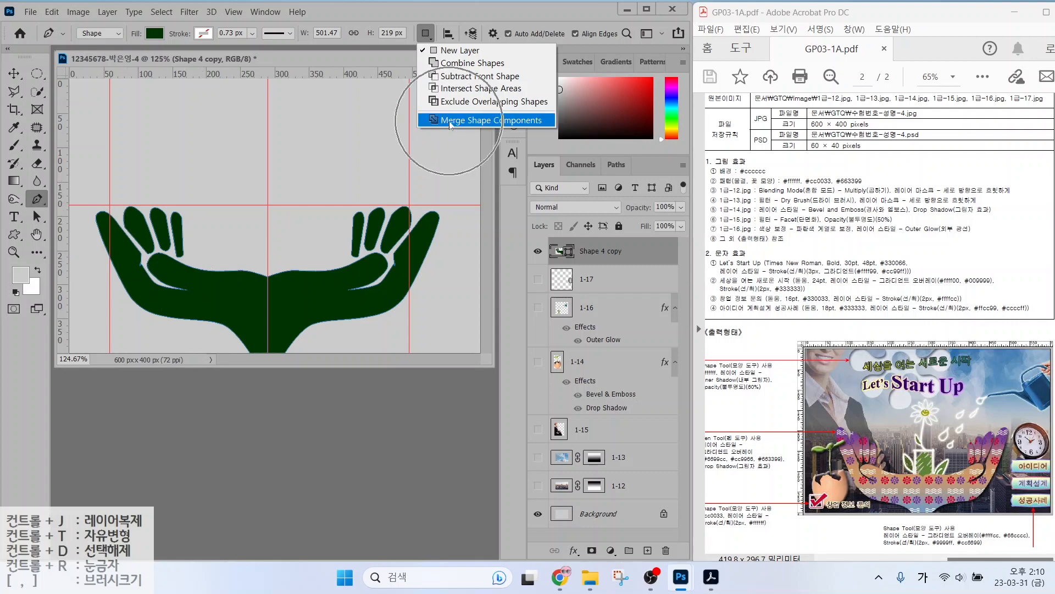
{"action": "left_click", "coordinate": [589, 255]}
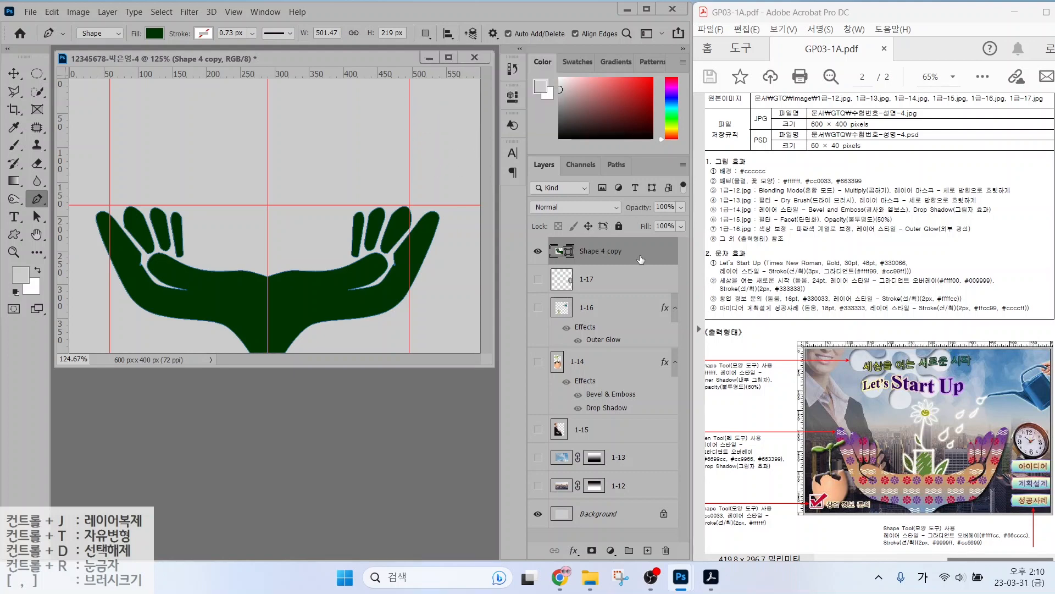
{"action": "right_click", "coordinate": [641, 260]}
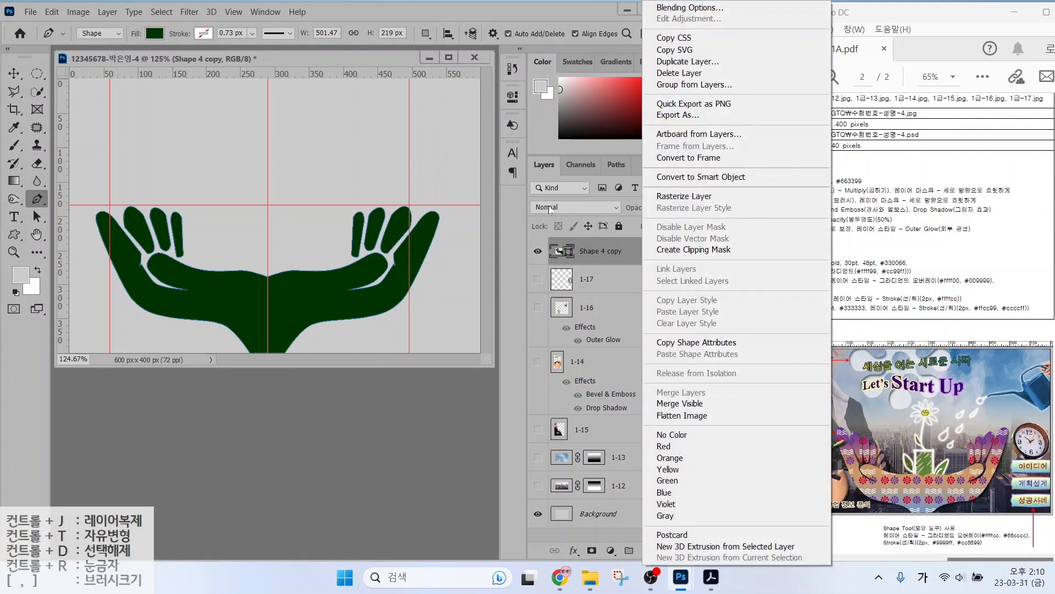
{"action": "left_click", "coordinate": [426, 35]}
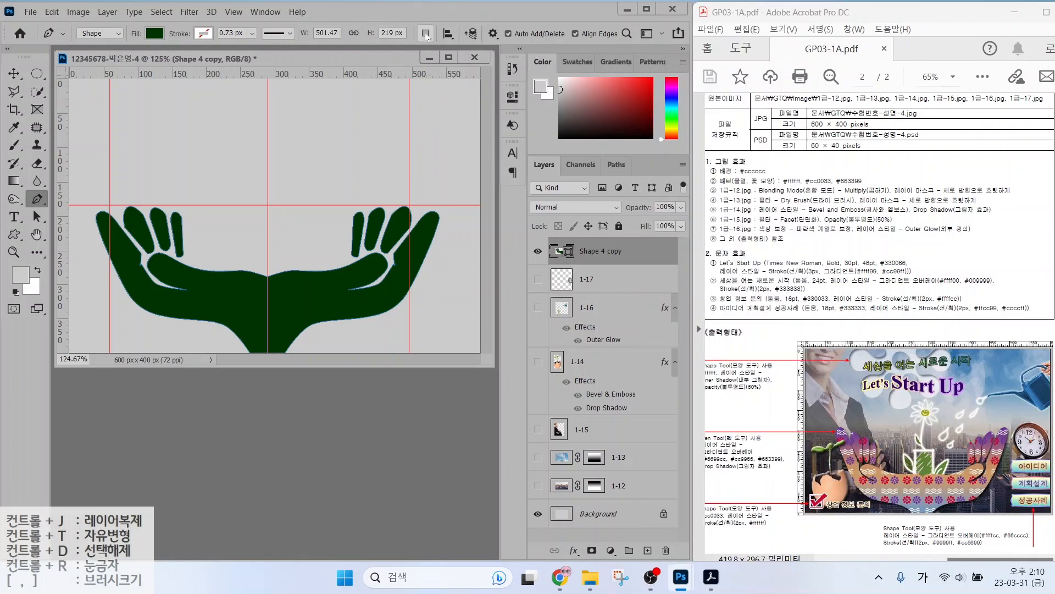
{"action": "left_click", "coordinate": [426, 35]}
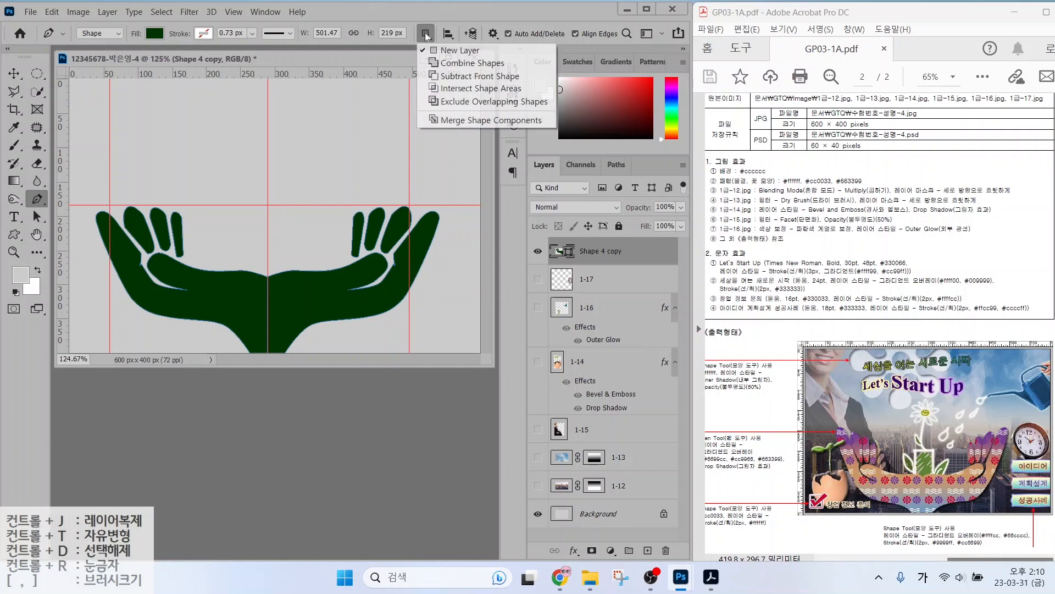
{"action": "left_click", "coordinate": [463, 121]}
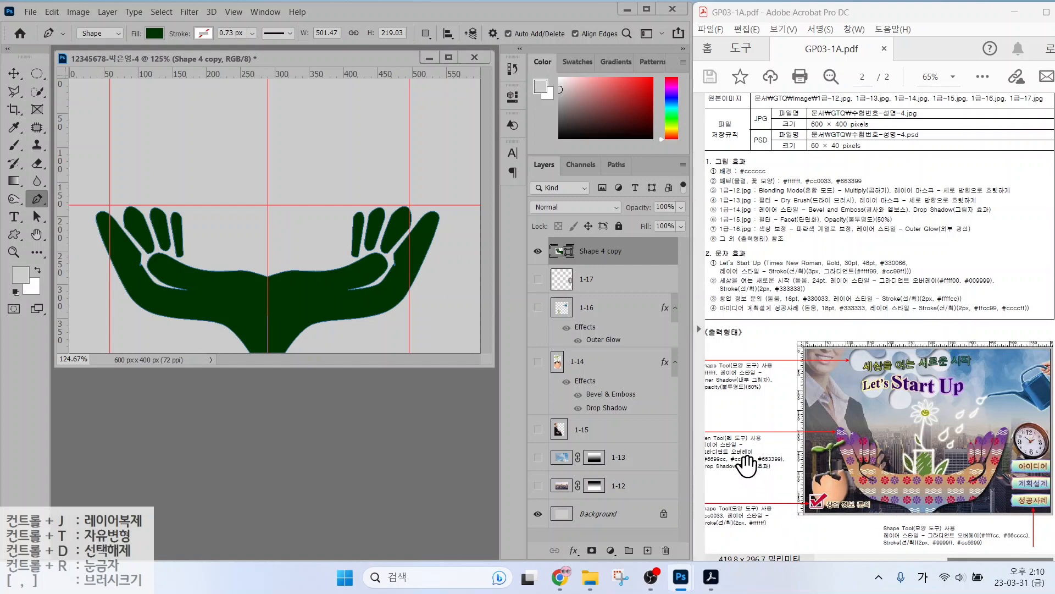
{"action": "key", "text": "ctrl"}
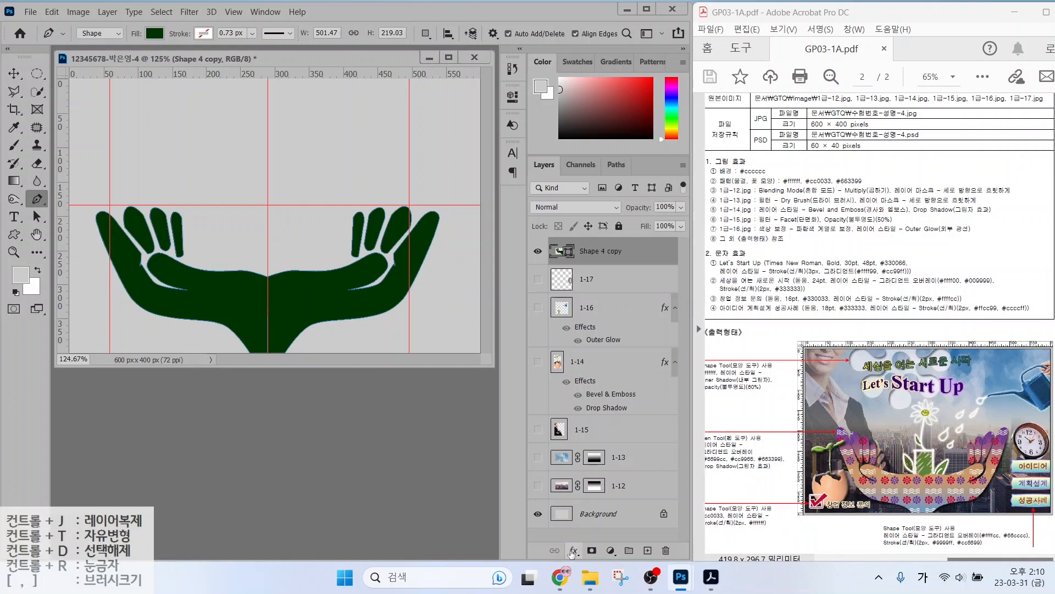
Add a Gradient Overlay with three stops: 6699cc, cc9966 and 663399.
{"action": "left_click", "coordinate": [573, 551]}
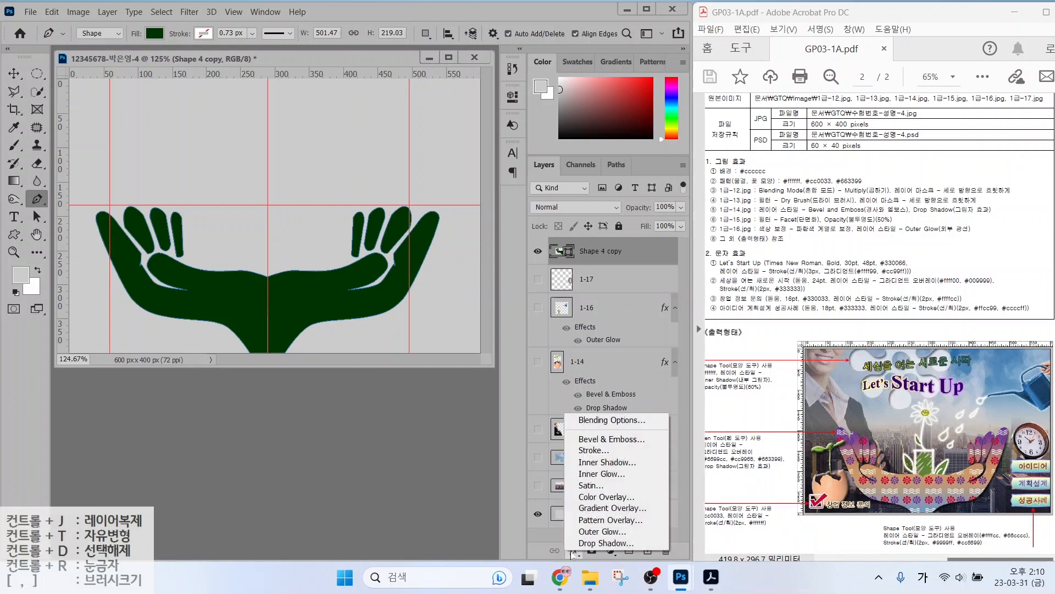
{"action": "left_click", "coordinate": [592, 509]}
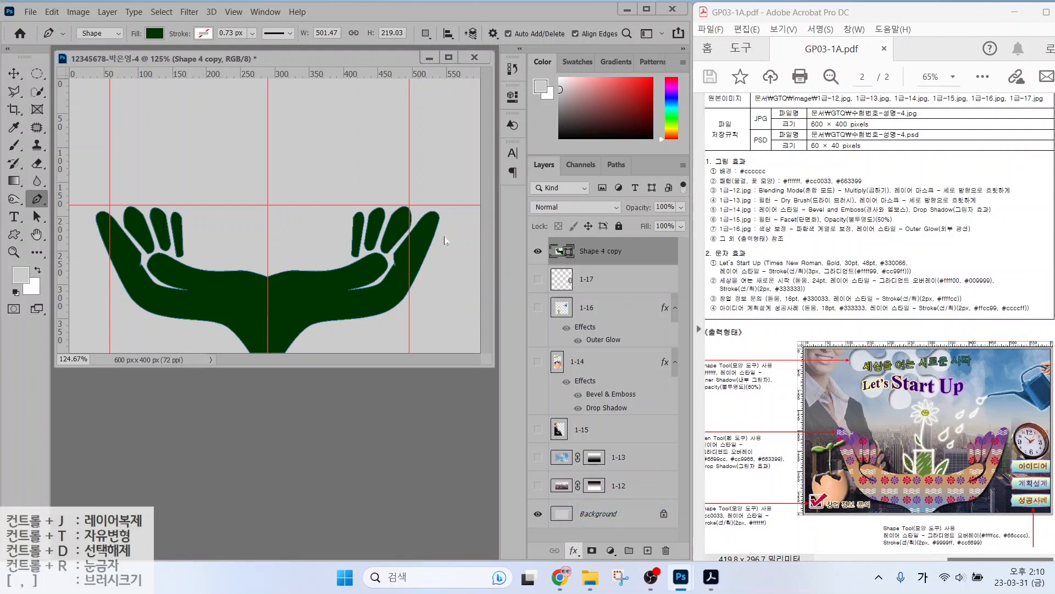
{"action": "left_click", "coordinate": [369, 129]}
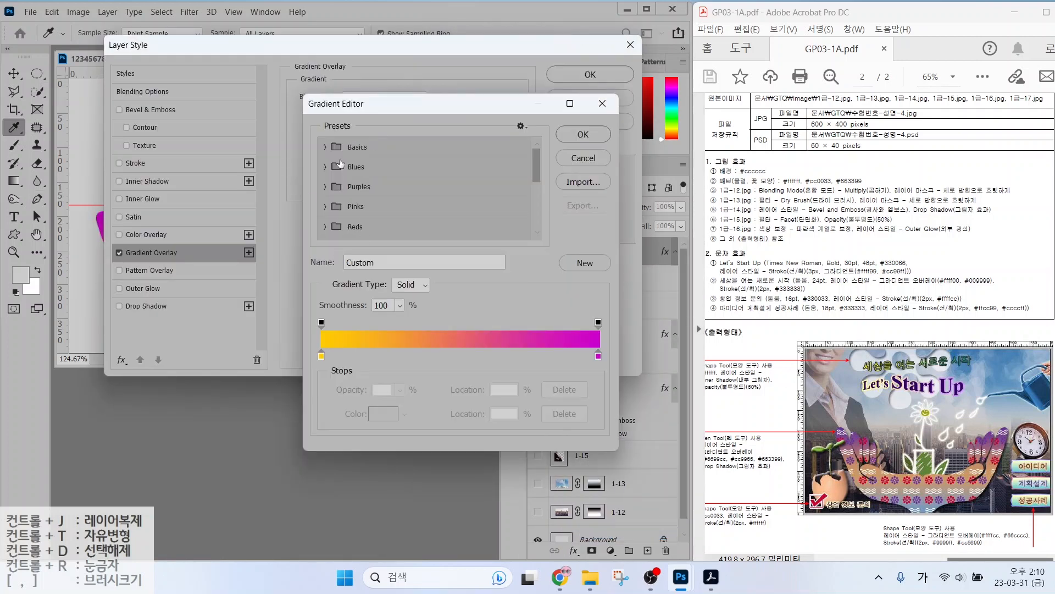
{"action": "left_click", "coordinate": [451, 357]}
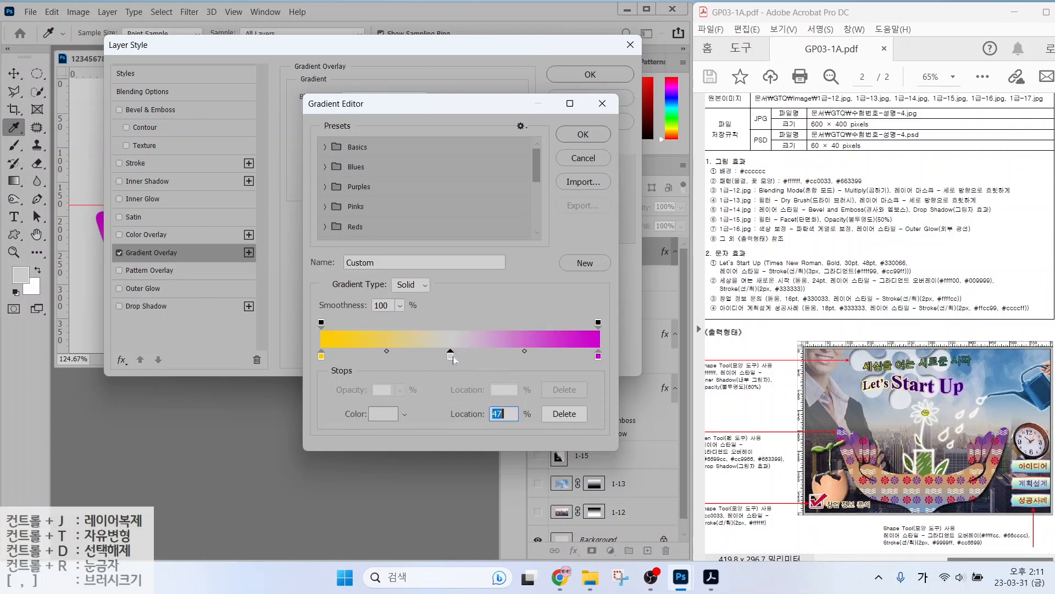
{"action": "left_click", "coordinate": [322, 356]}
{"action": "double_click", "coordinate": [322, 356]}
{"action": "type", "text": "6699cc"}
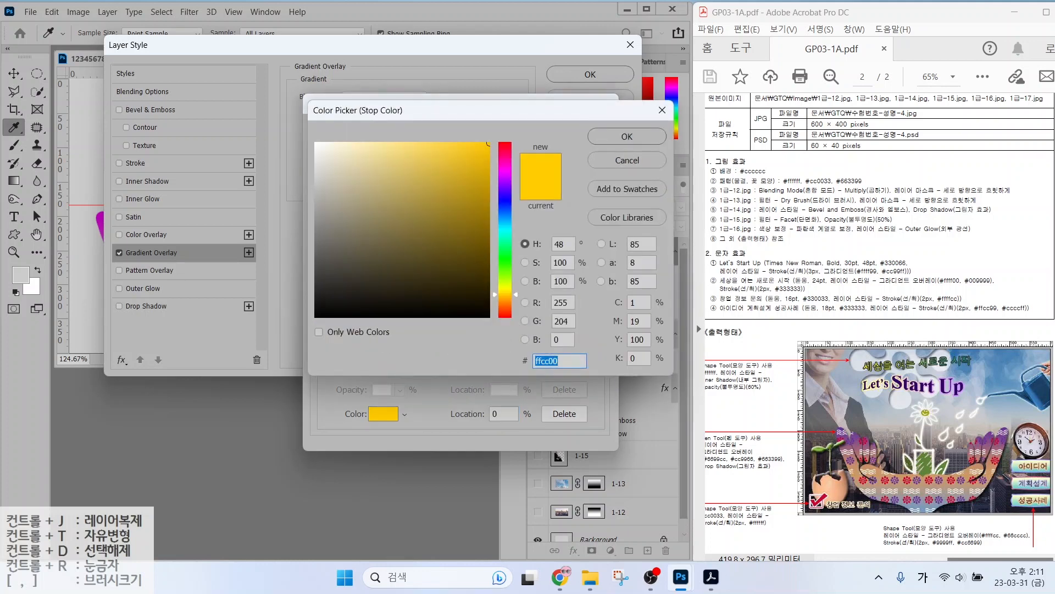
{"action": "key", "text": "Return"}
{"action": "double_click", "coordinate": [450, 356]}
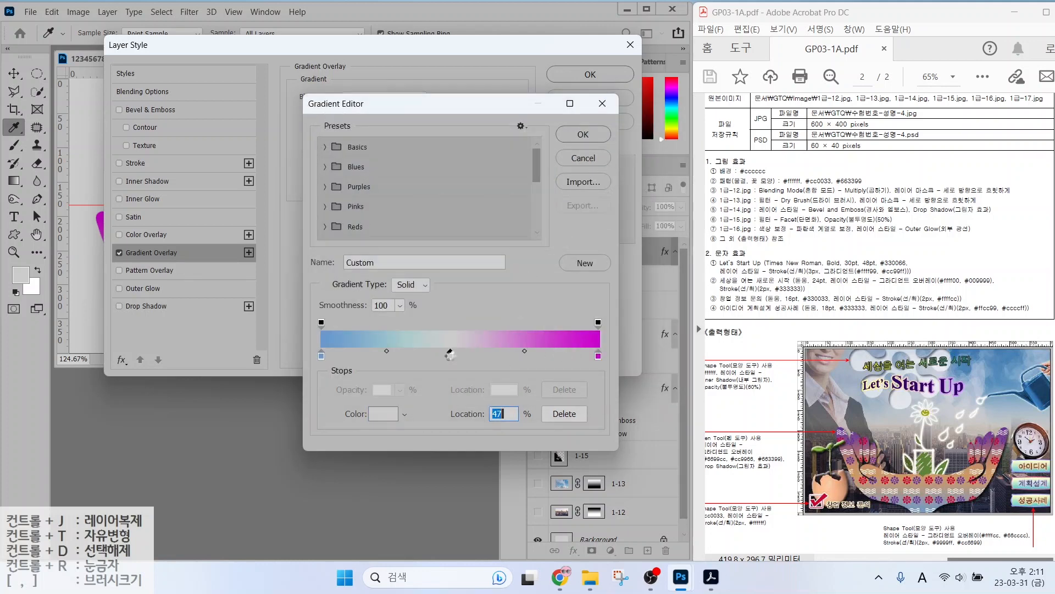
{"action": "type", "text": "cc9966"}
{"action": "key", "text": "Return"}
{"action": "double_click", "coordinate": [599, 357]}
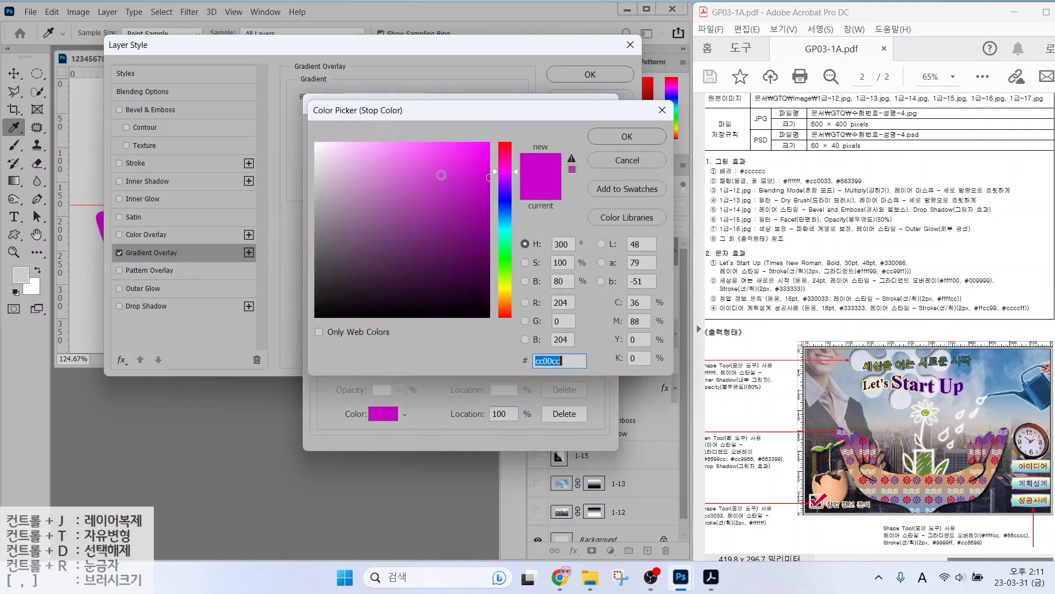
{"action": "type", "text": "663399"}
{"action": "key", "text": "Return"}
{"action": "left_click", "coordinate": [578, 139]}
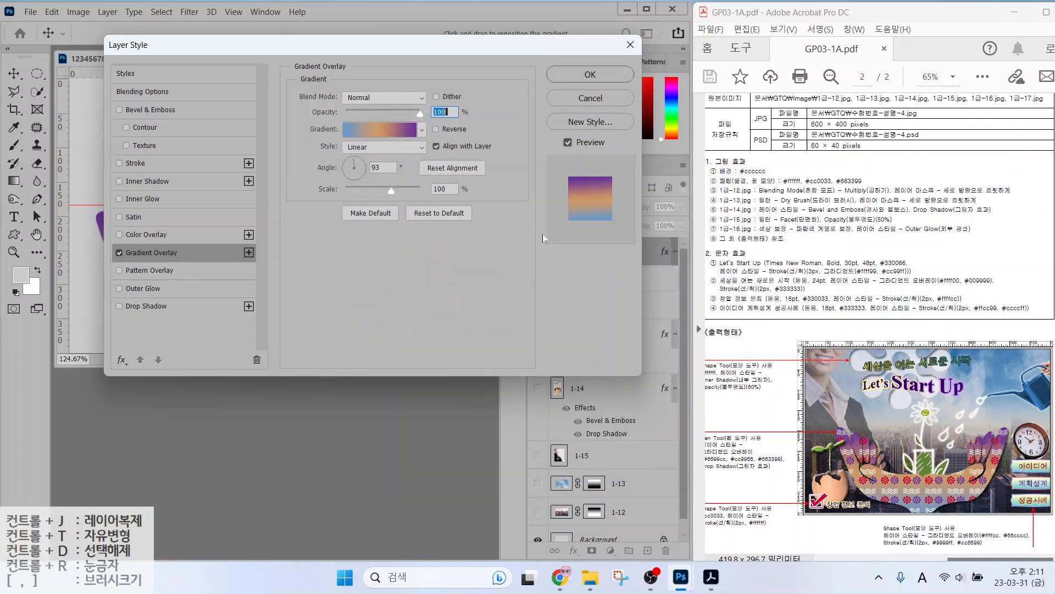
Enable Drop Shadow and apply the layer styles.
{"action": "key", "text": "alt"}
{"action": "key", "text": "Escape"}
{"action": "left_click", "coordinate": [142, 306]}
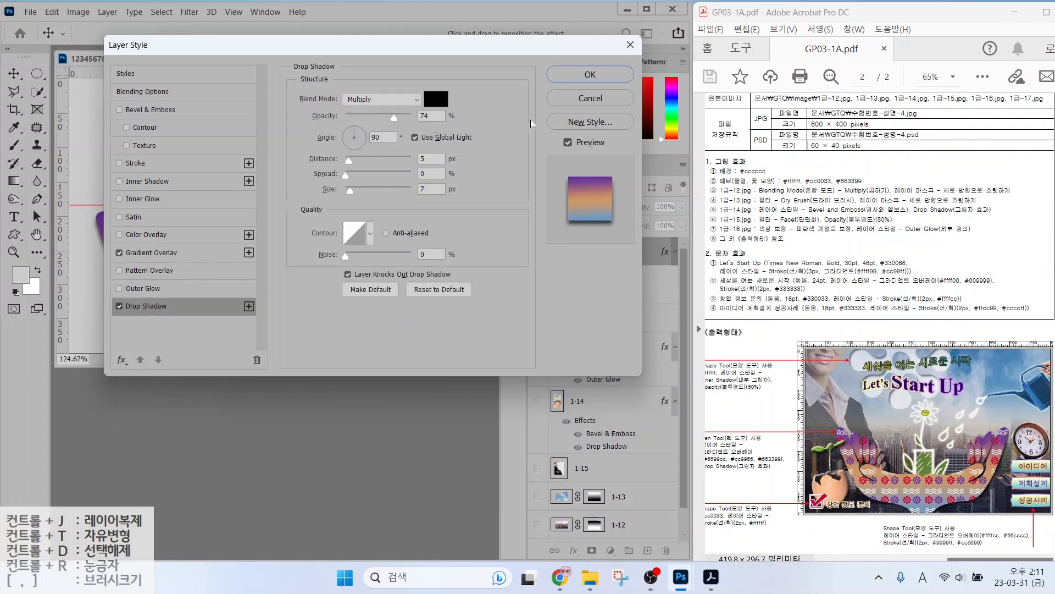
{"action": "key", "text": "Return"}
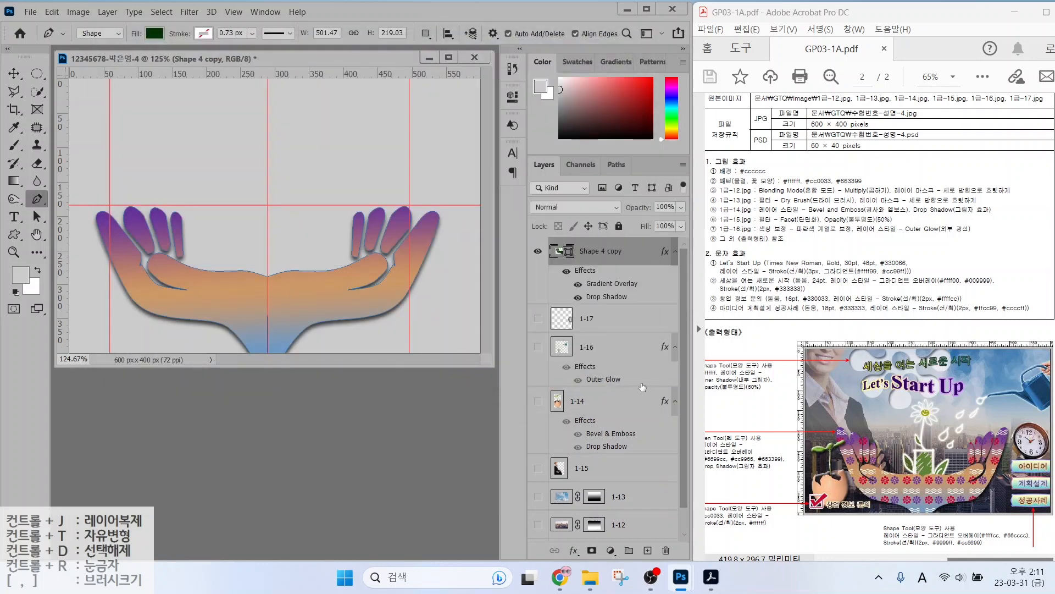
Duplicate the hands layer as '패턴' and delete its effects, leaving a plain dark green copy.
{"action": "left_click_drag", "start_coordinate": [898, 479], "coordinate": [947, 428]}
{"action": "key", "text": "ctrl+j"}
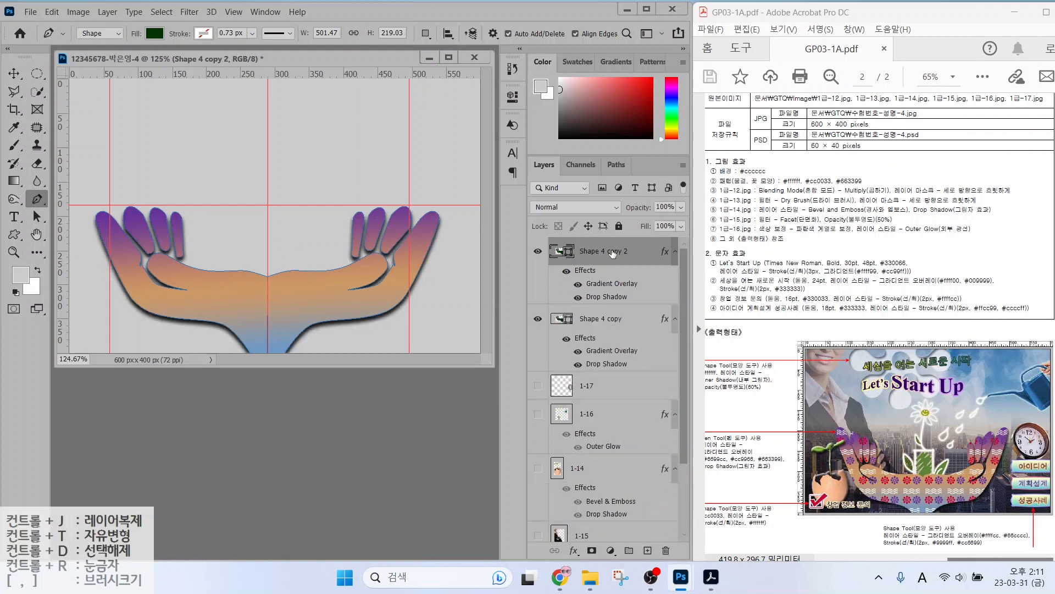
{"action": "double_click", "coordinate": [596, 253]}
{"action": "type", "text": "v"}
{"action": "key", "text": "Hangul"}
{"action": "type", "text": "패턴"}
{"action": "key", "text": "Return"}
{"action": "left_click", "coordinate": [588, 275]}
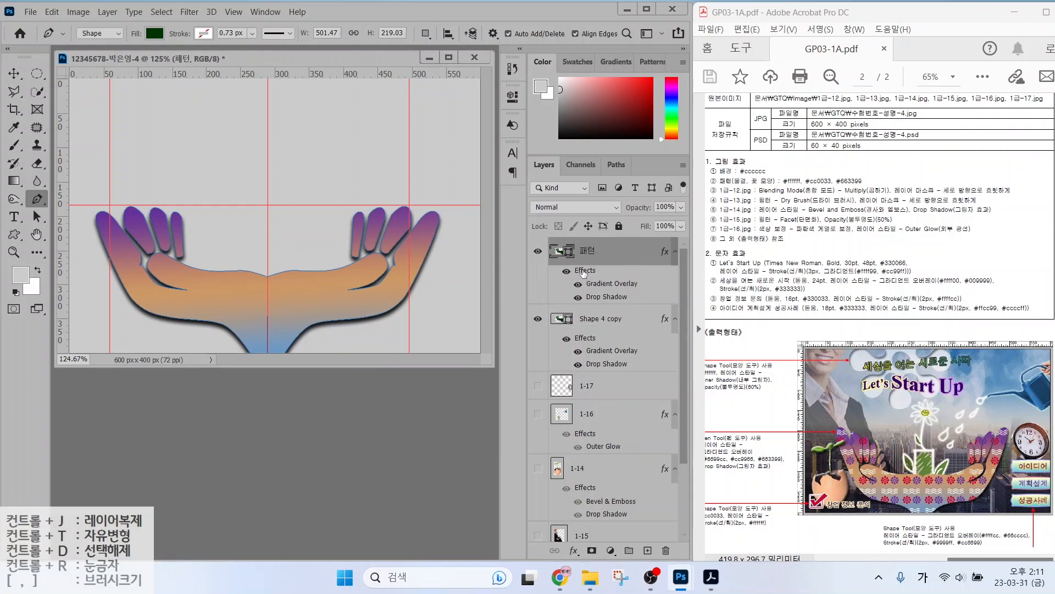
{"action": "left_click_drag", "start_coordinate": [586, 273], "coordinate": [666, 552]}
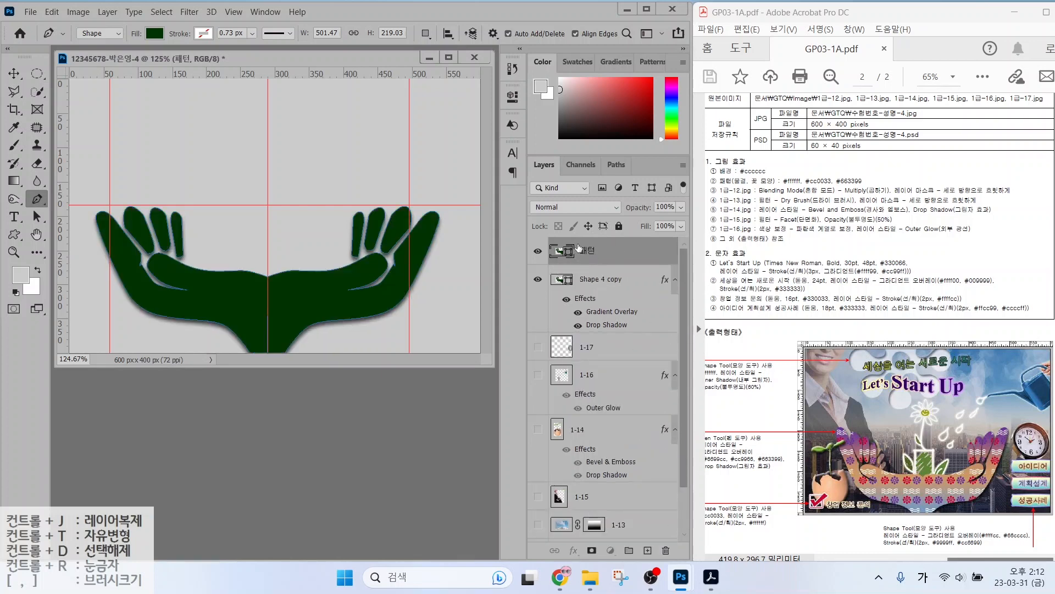
Change the 패턴 shape's fill to the flower-and-wave pattern.
{"action": "key", "text": "ctrl+2"}
{"action": "left_click_drag", "start_coordinate": [328, 276], "coordinate": [353, 216]}
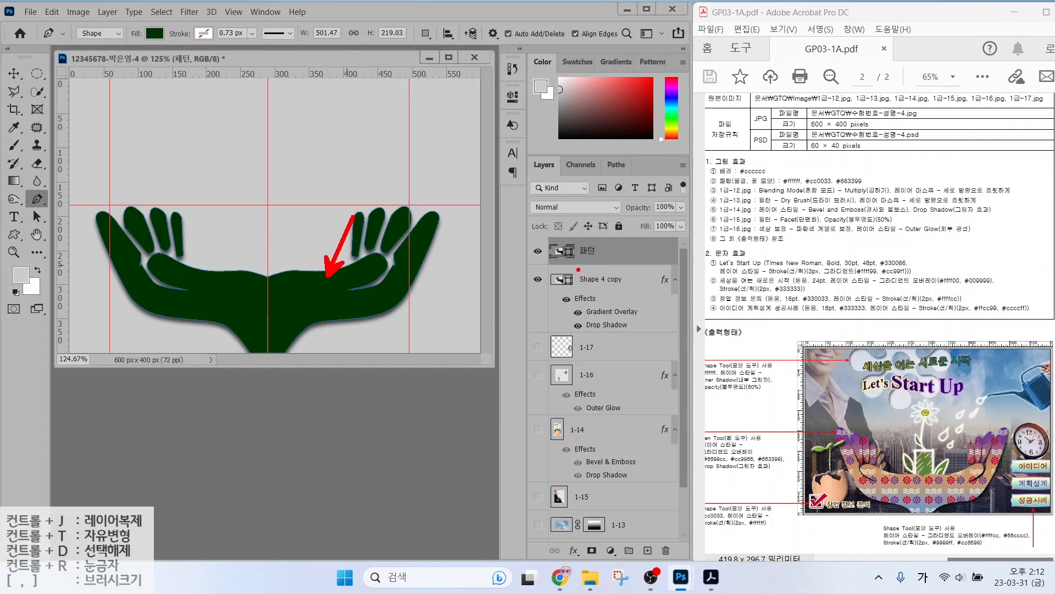
{"action": "key", "text": "Escape"}
{"action": "key", "text": "ctrl+2"}
{"action": "mouse_move", "coordinate": [57, 209]}
{"action": "left_mouse_down"}
{"action": "mouse_move", "coordinate": [22, 213]}
{"action": "mouse_move", "coordinate": [58, 220]}
{"action": "left_mouse_up"}
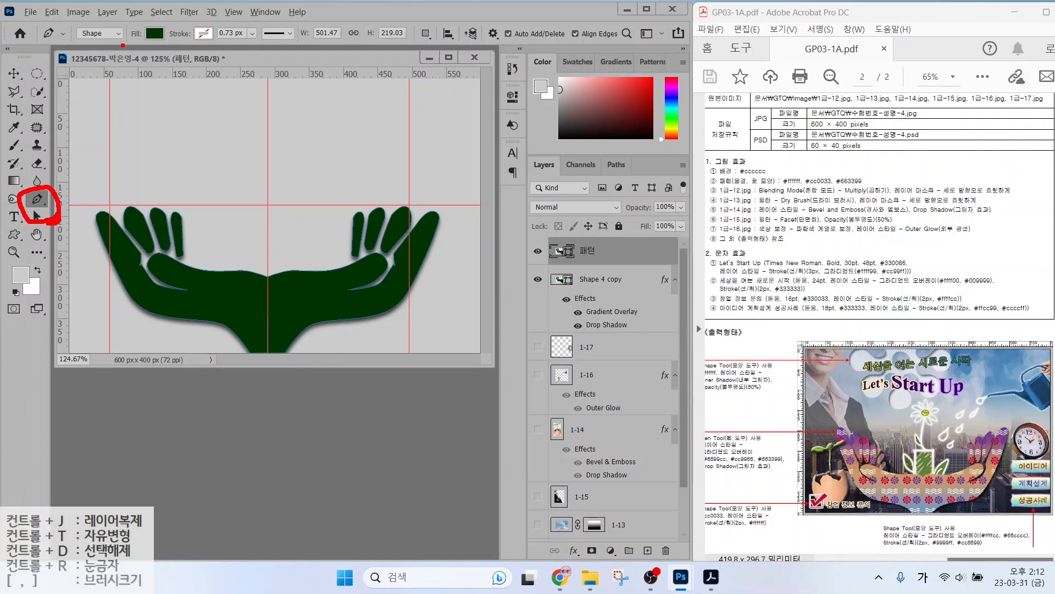
{"action": "mouse_move", "coordinate": [113, 47]}
{"action": "left_mouse_down"}
{"action": "mouse_move", "coordinate": [73, 18]}
{"action": "mouse_move", "coordinate": [96, 11]}
{"action": "mouse_move", "coordinate": [103, 45]}
{"action": "left_mouse_up"}
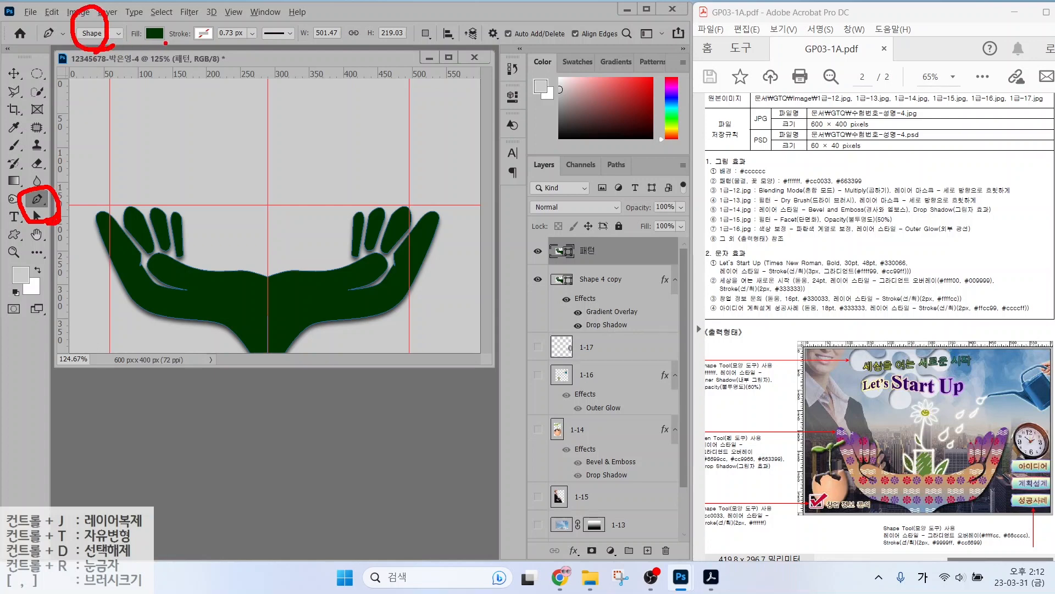
{"action": "mouse_move", "coordinate": [167, 48]}
{"action": "left_mouse_down"}
{"action": "mouse_move", "coordinate": [137, 17]}
{"action": "mouse_move", "coordinate": [200, 76]}
{"action": "left_mouse_up"}
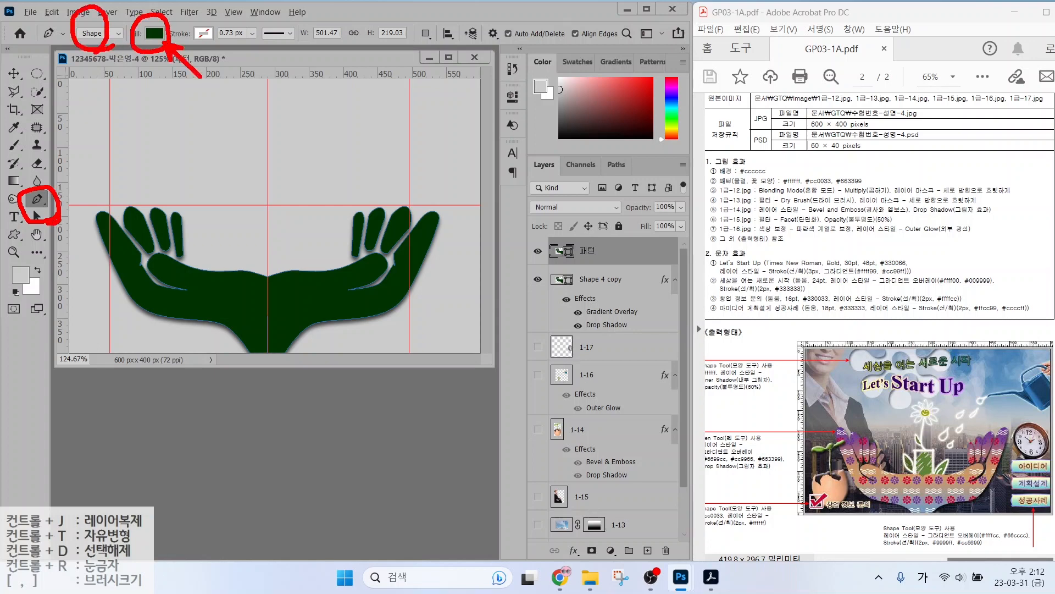
{"action": "key", "text": "Escape"}
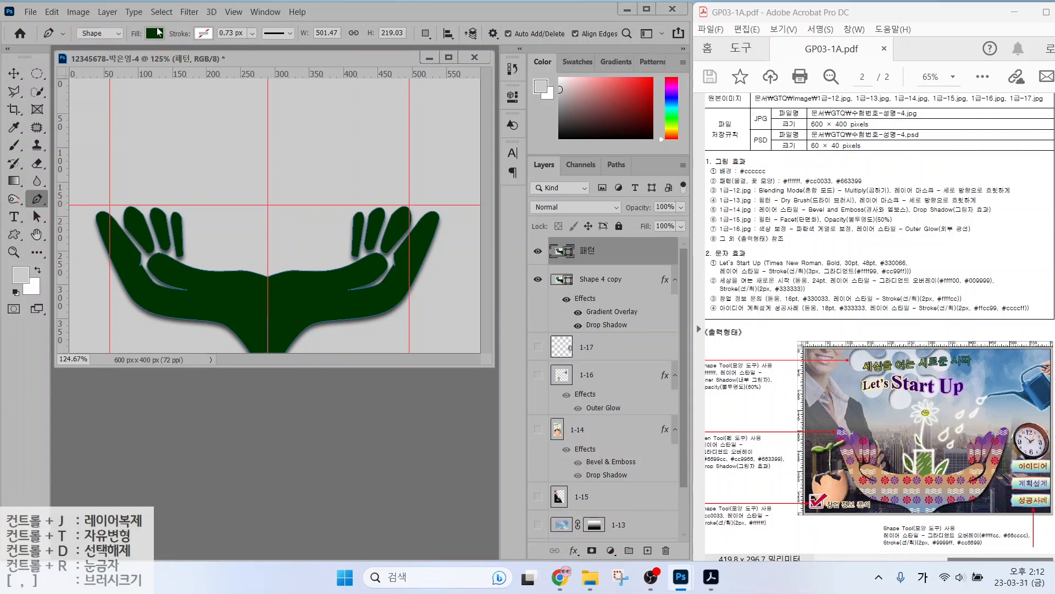
{"action": "left_click", "coordinate": [155, 33]}
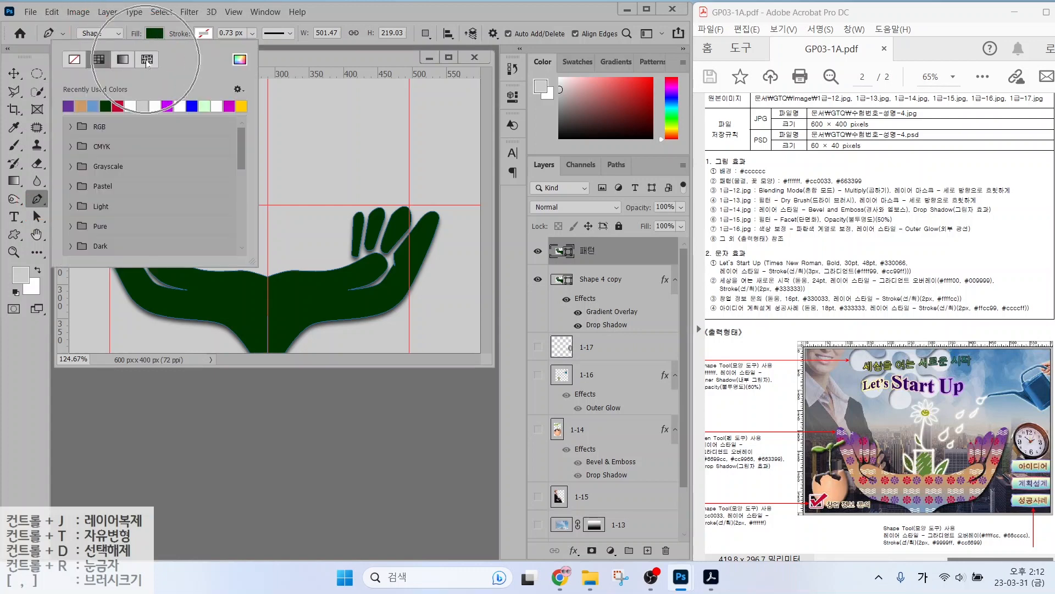
{"action": "left_click", "coordinate": [146, 60]}
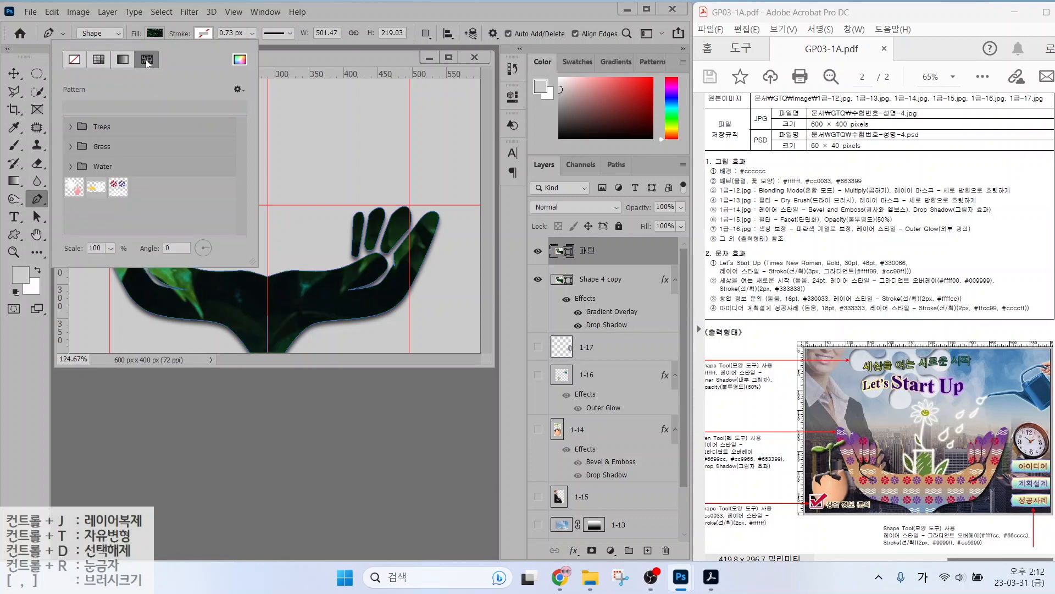
{"action": "left_click", "coordinate": [118, 188]}
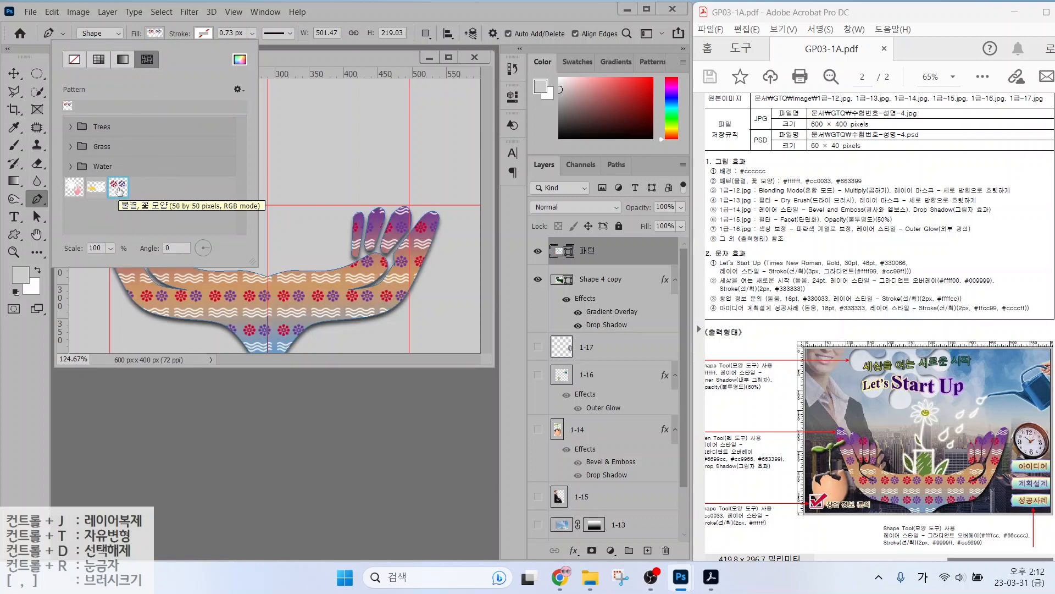
{"action": "key", "text": "Return"}
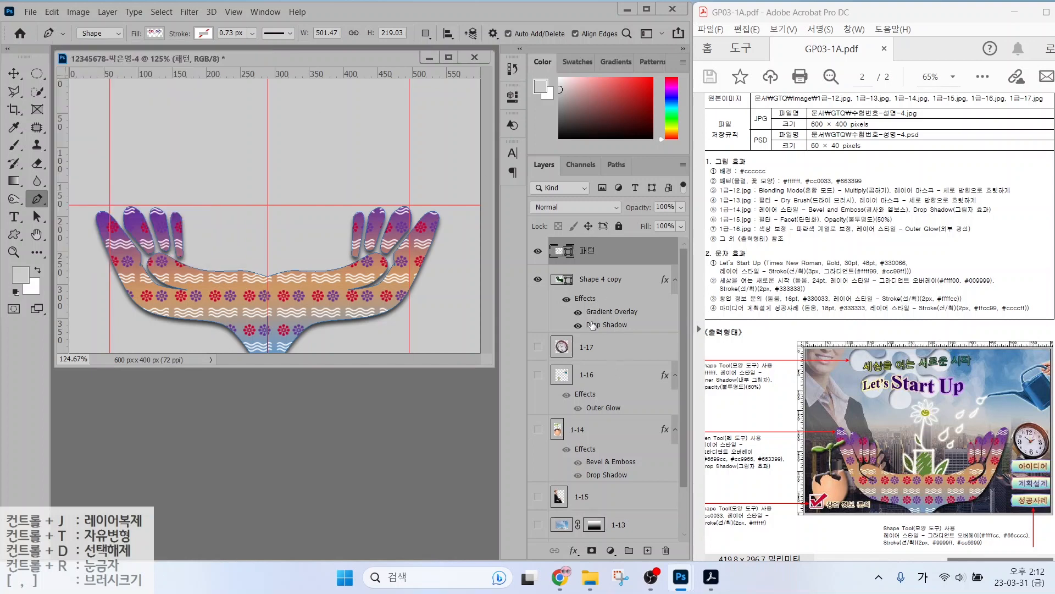
Turn the 패턴 layer and the background image layers back on so the full poster shows.
{"action": "left_click", "coordinate": [579, 285]}
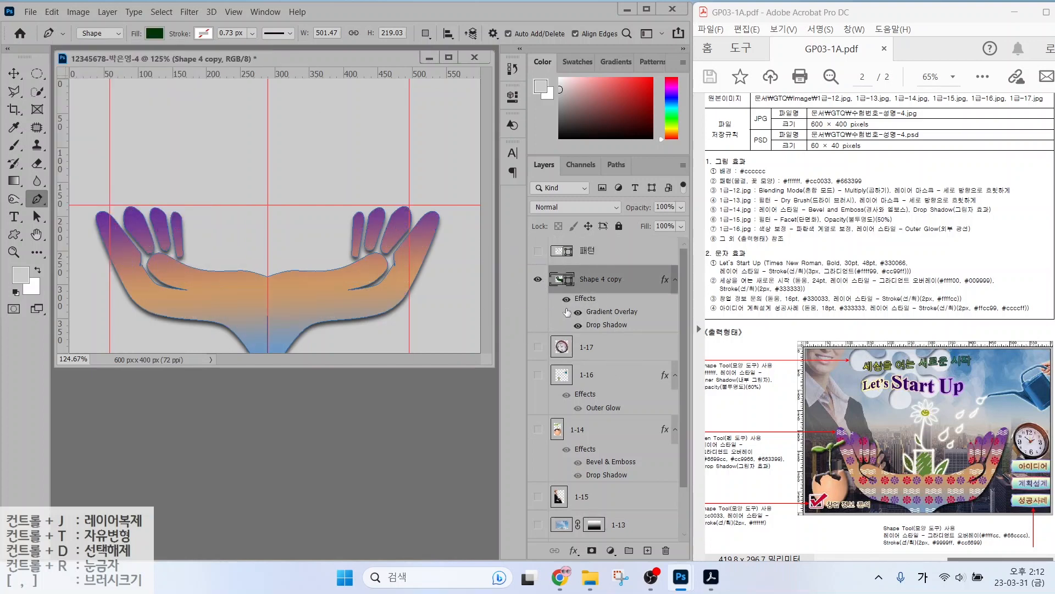
{"action": "left_click", "coordinate": [538, 251]}
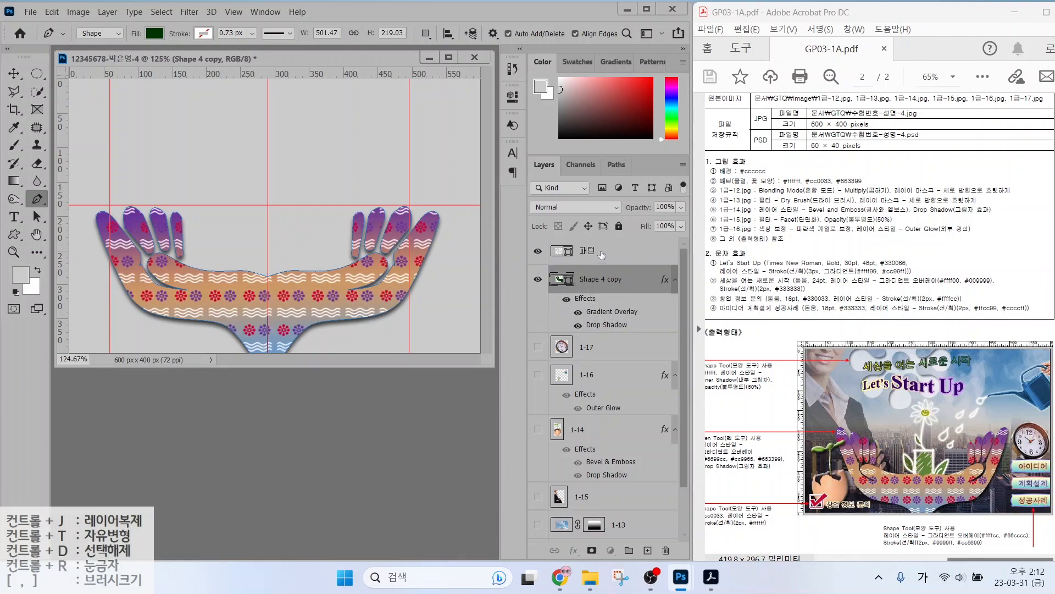
{"action": "left_click", "coordinate": [602, 254]}
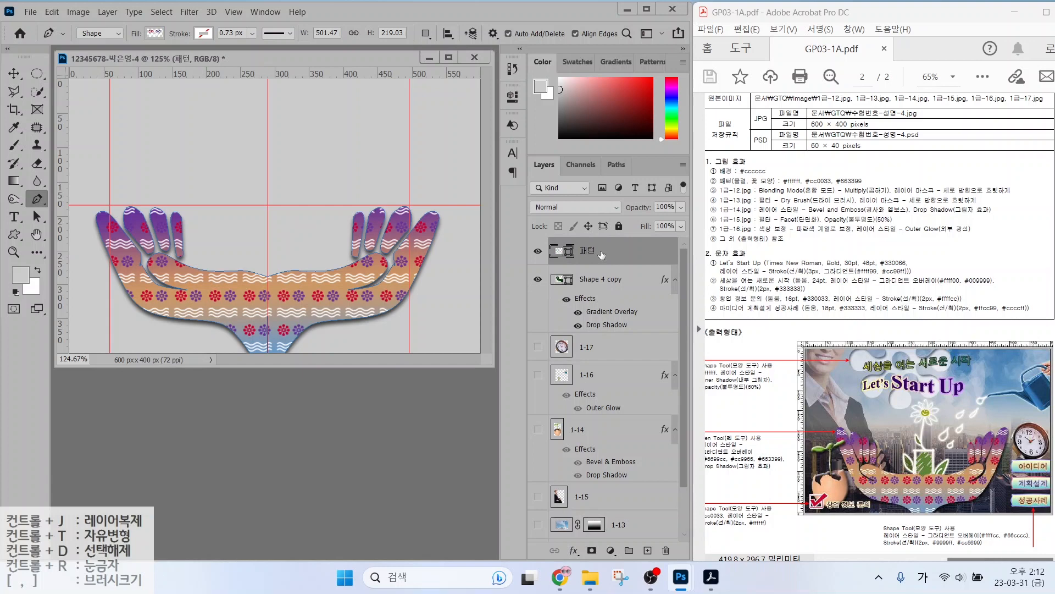
{"action": "left_click_drag", "start_coordinate": [538, 353], "coordinate": [538, 525]}
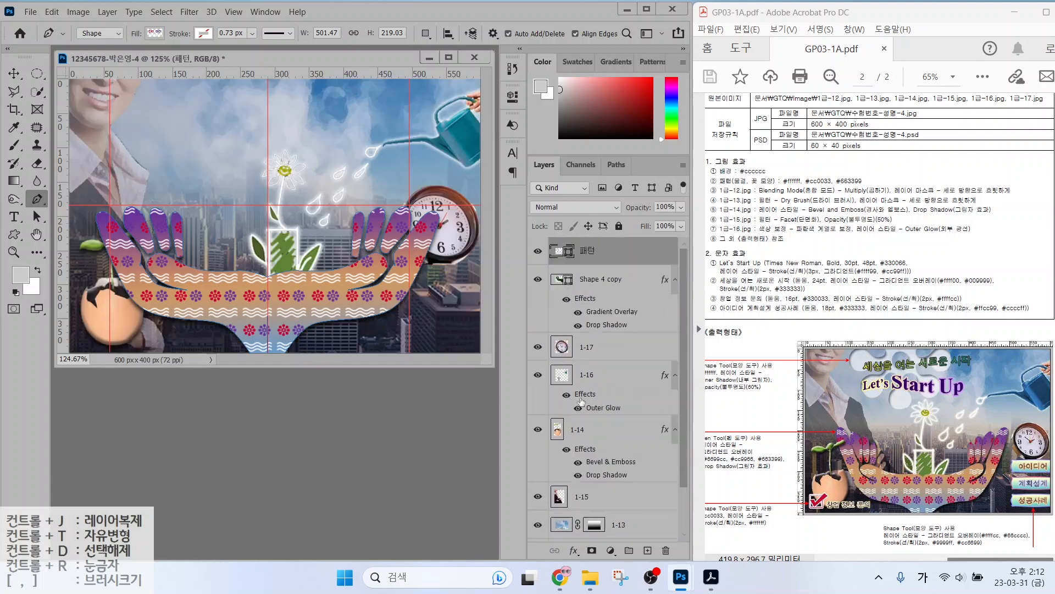
Scale both hand layers down together to about 91%.
{"action": "left_click", "coordinate": [593, 279], "text": "shift"}
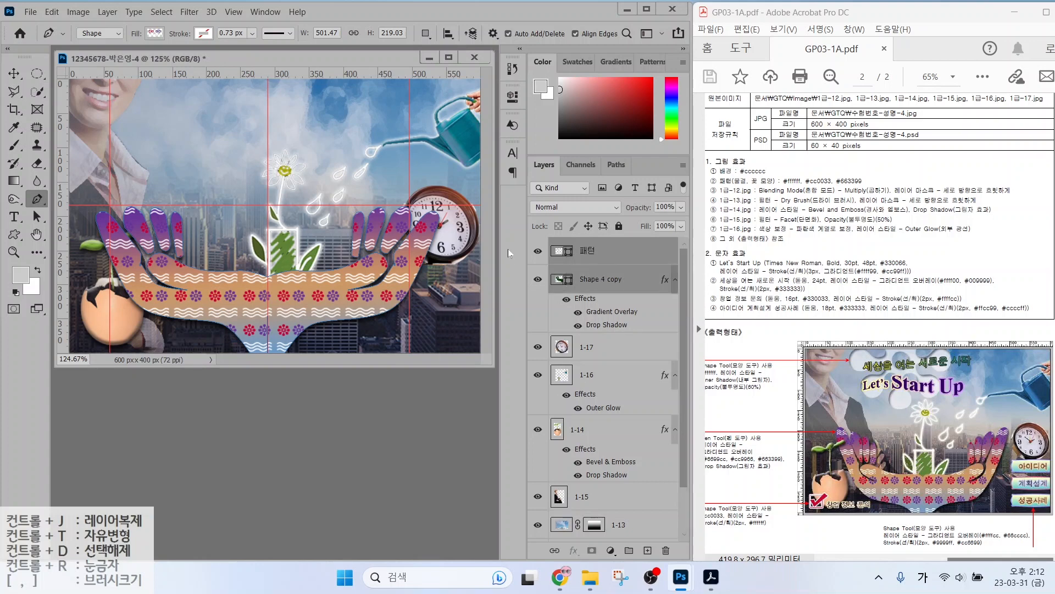
{"action": "key", "text": "ctrl+t"}
{"action": "left_click_drag", "start_coordinate": [438, 206], "coordinate": [405, 226]}
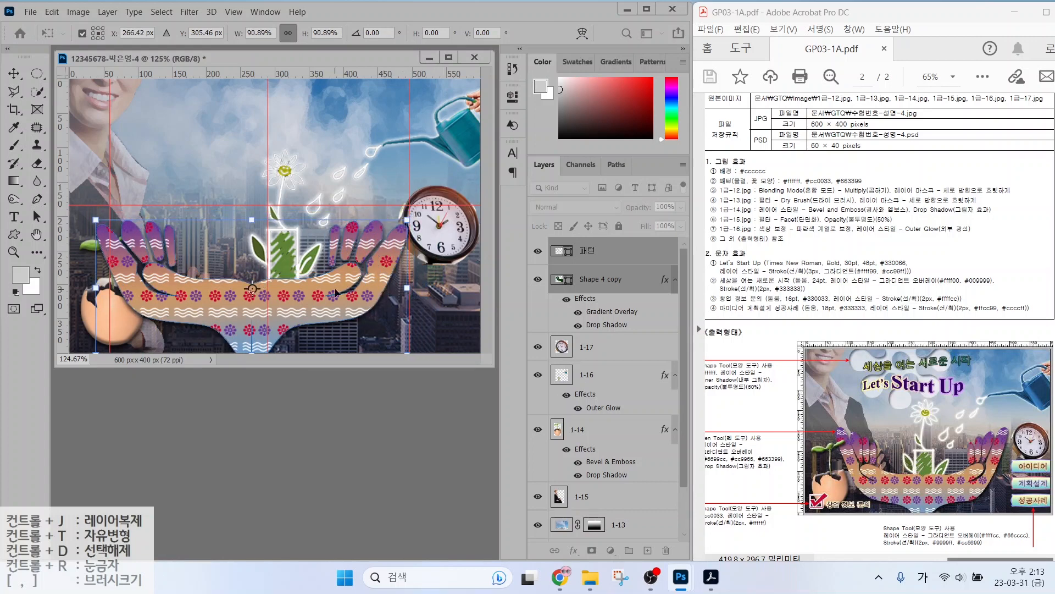
{"action": "key", "text": "Return"}
Stretch the sprouting flower layer 1-16 to about 106% width.
{"action": "left_click", "coordinate": [623, 365]}
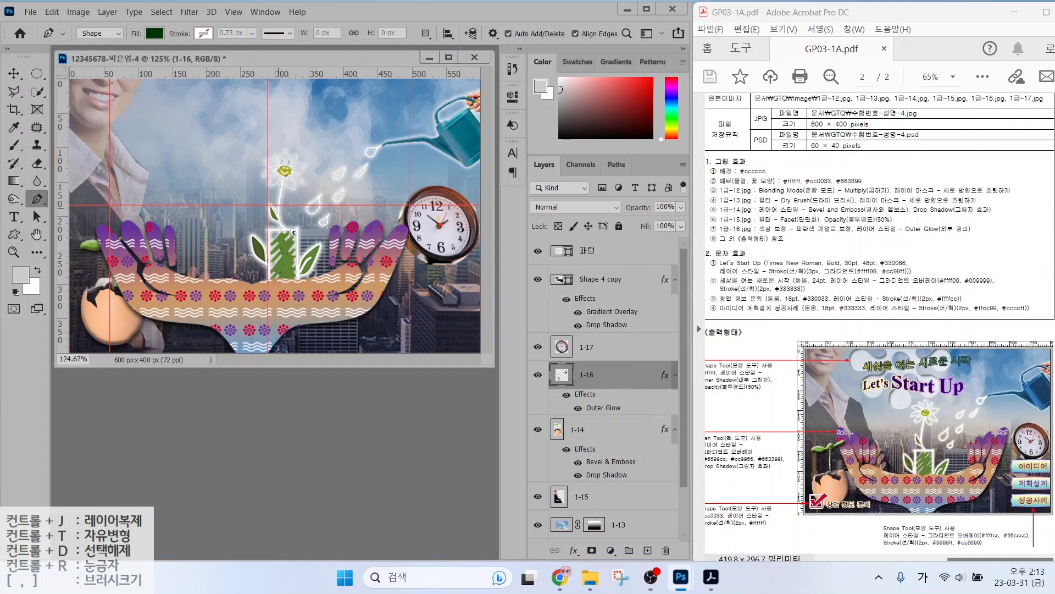
{"action": "key", "text": "ctrl+t"}
{"action": "left_click_drag", "start_coordinate": [205, 198], "coordinate": [183, 198]}
{"action": "key", "text": "Return"}
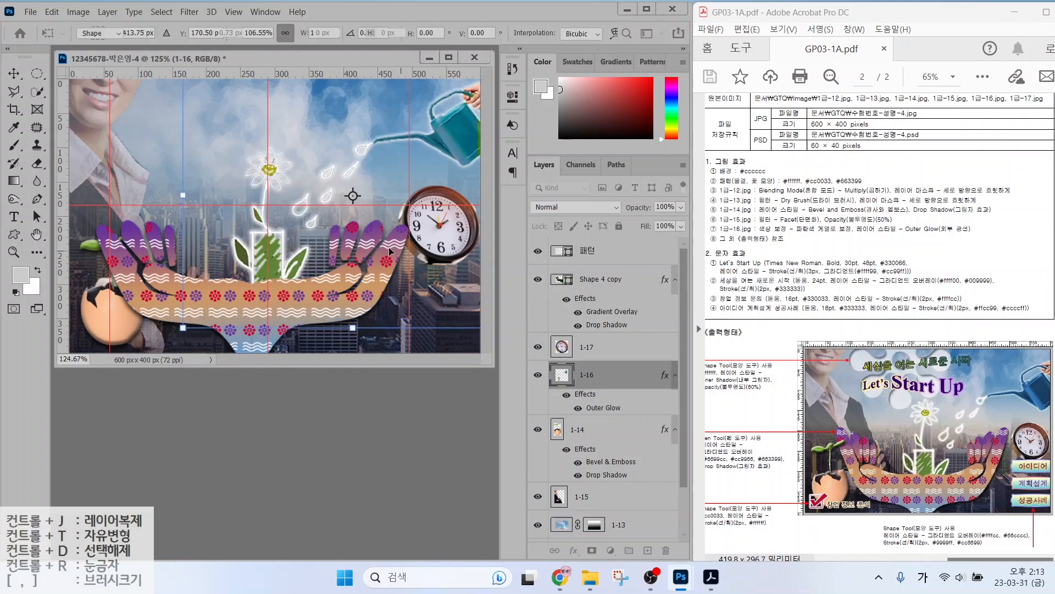
{"action": "left_click", "coordinate": [588, 352]}
{"action": "key", "text": "ctrl+t"}
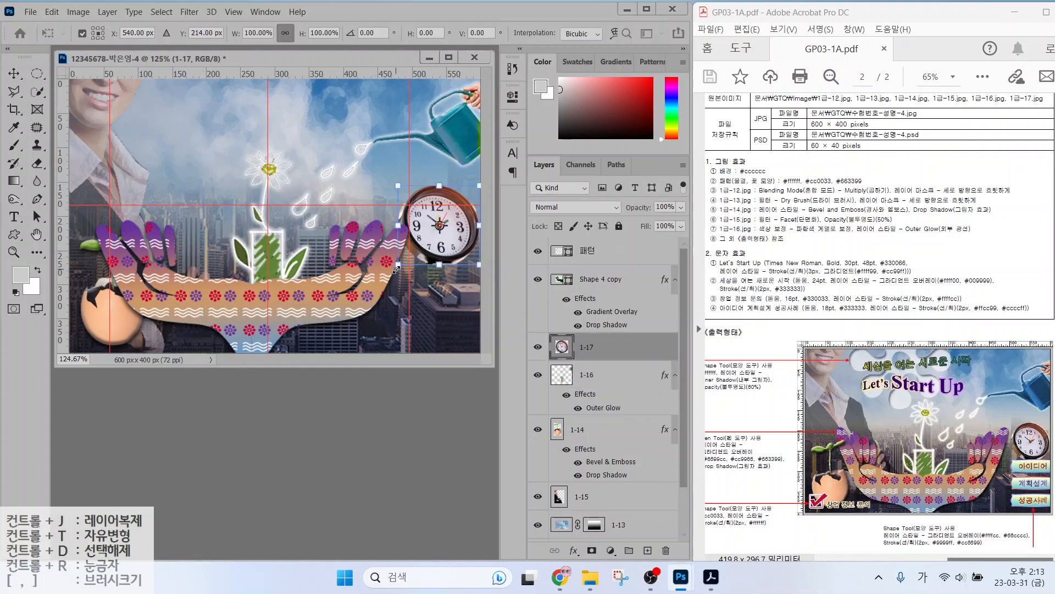
{"action": "key", "text": "Escape"}
{"action": "left_click", "coordinate": [599, 250]}
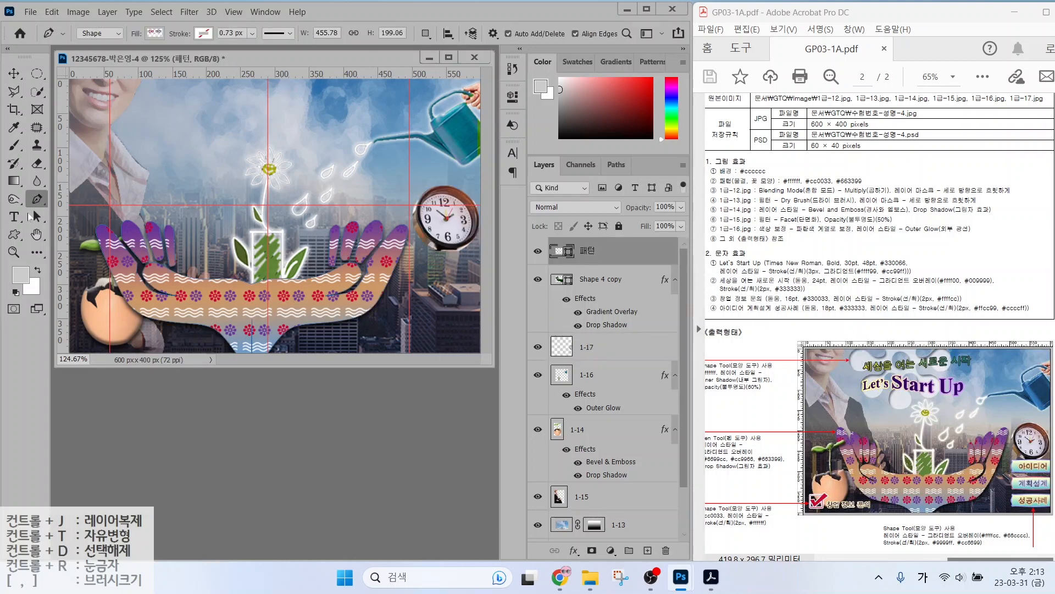
{"action": "left_click", "coordinate": [13, 234]}
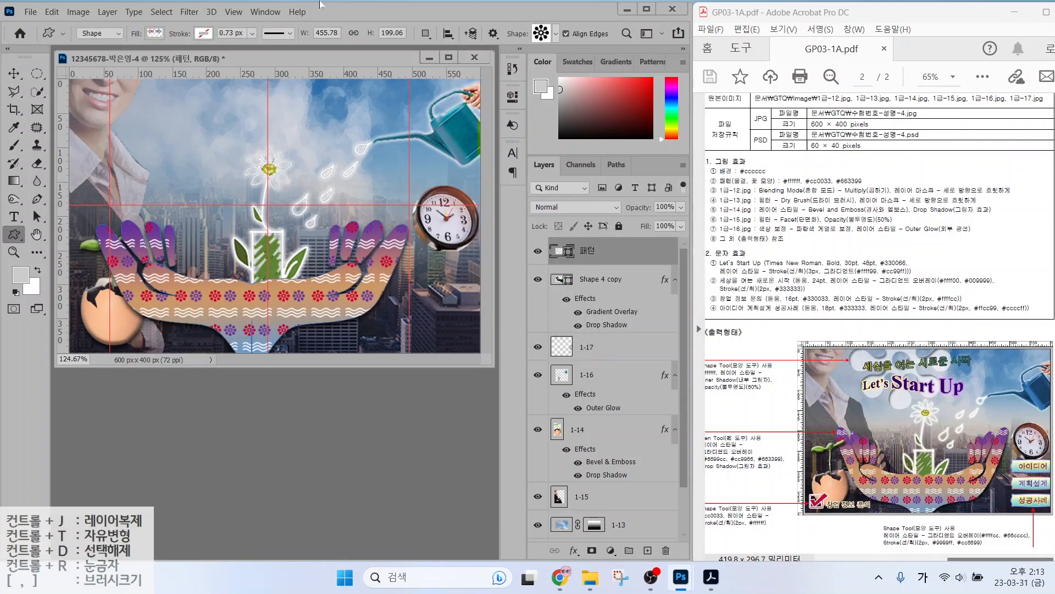
Draw a floral ornament custom shape and give it a white #ffffff fill.
{"action": "left_click", "coordinate": [555, 34]}
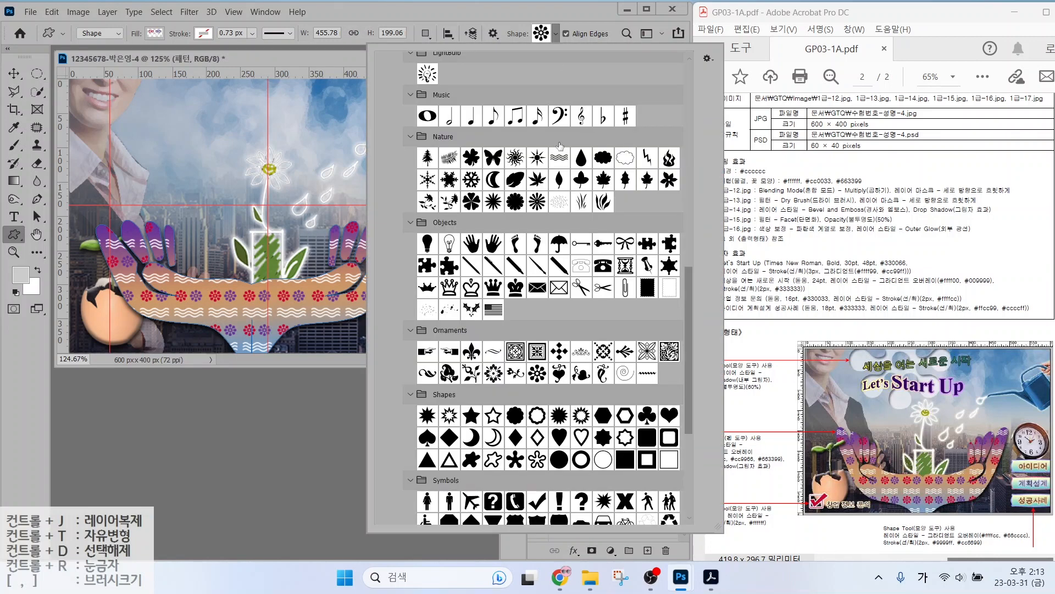
{"action": "left_click", "coordinate": [558, 34]}
{"action": "left_click_drag", "start_coordinate": [182, 92], "coordinate": [389, 292]}
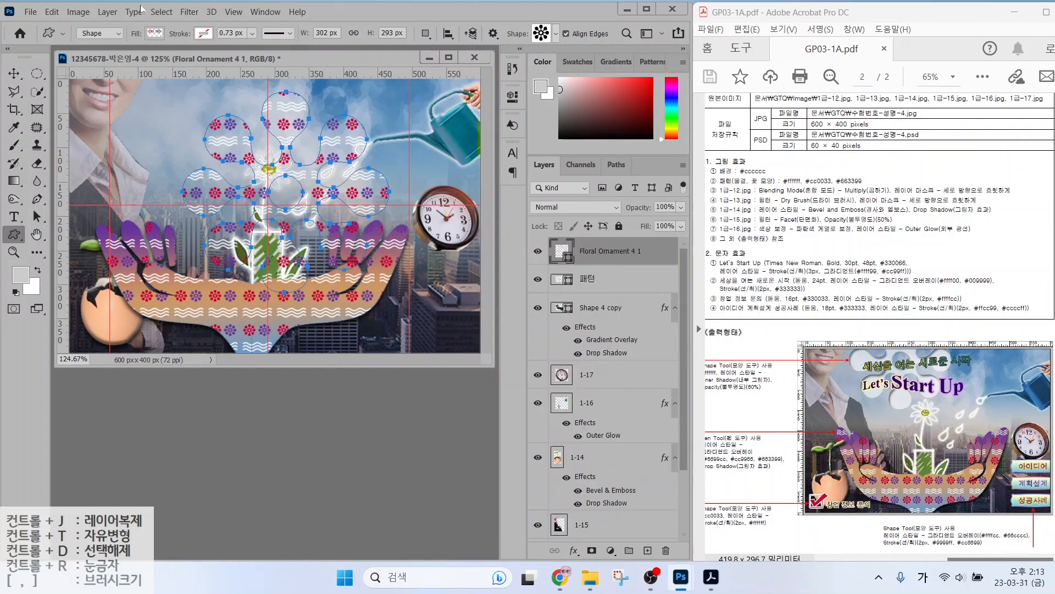
{"action": "left_click", "coordinate": [154, 33]}
{"action": "left_click", "coordinate": [96, 55]}
{"action": "left_click", "coordinate": [109, 105]}
{"action": "left_click", "coordinate": [308, 54]}
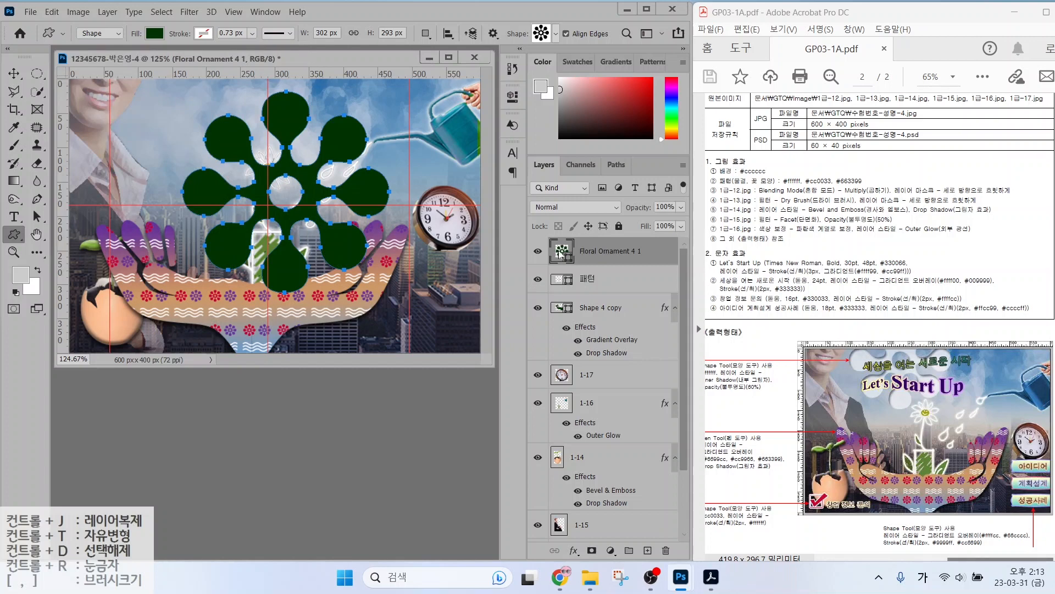
{"action": "double_click", "coordinate": [561, 253]}
{"action": "type", "text": "ffffff"}
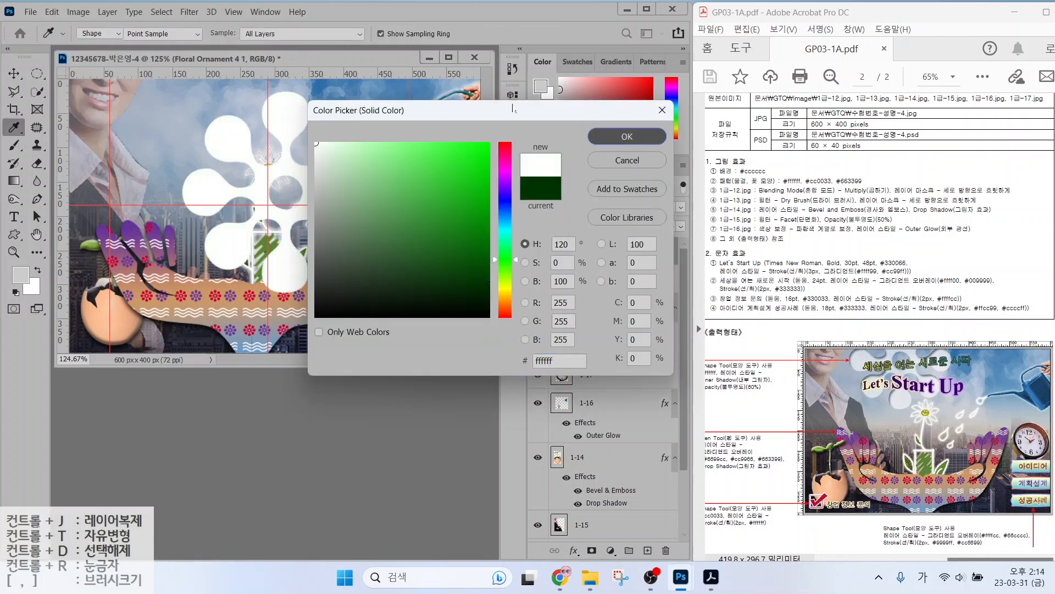
{"action": "left_click", "coordinate": [610, 136]}
Move the ornament toward the top and scale it to about 82%.
{"action": "key", "text": "v"}
{"action": "left_click_drag", "start_coordinate": [264, 253], "coordinate": [243, 190]}
{"action": "key", "text": "ctrl+t"}
{"action": "left_click_drag", "start_coordinate": [350, 199], "coordinate": [304, 171]}
{"action": "left_click_drag", "start_coordinate": [278, 124], "coordinate": [278, 150]}
{"action": "key", "text": "shift+Up"}
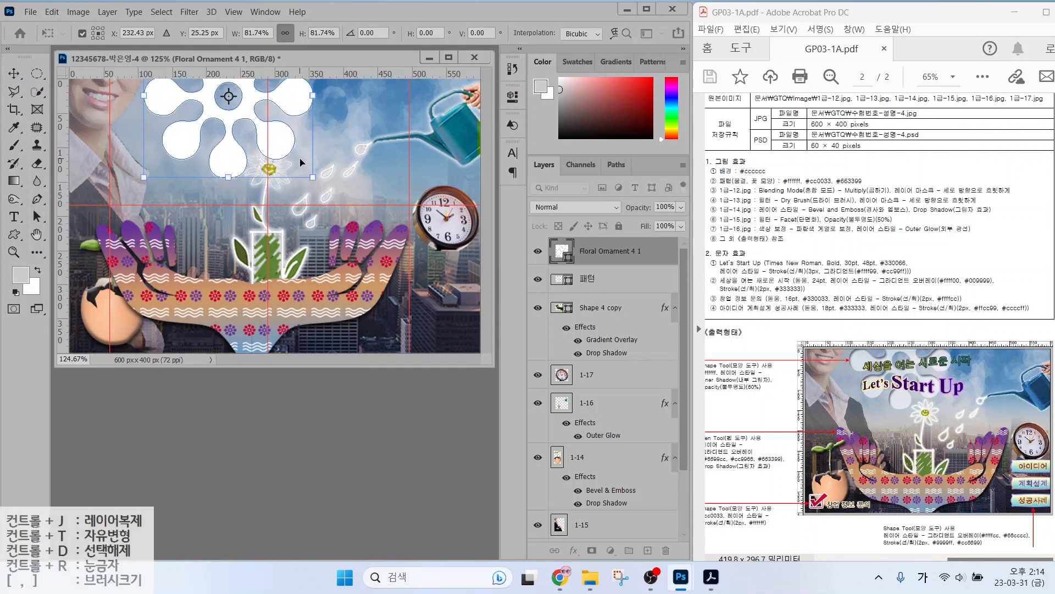
{"action": "key", "text": "shift+Up"}
{"action": "key", "text": "shift+Up"}
{"action": "key", "text": "Return"}
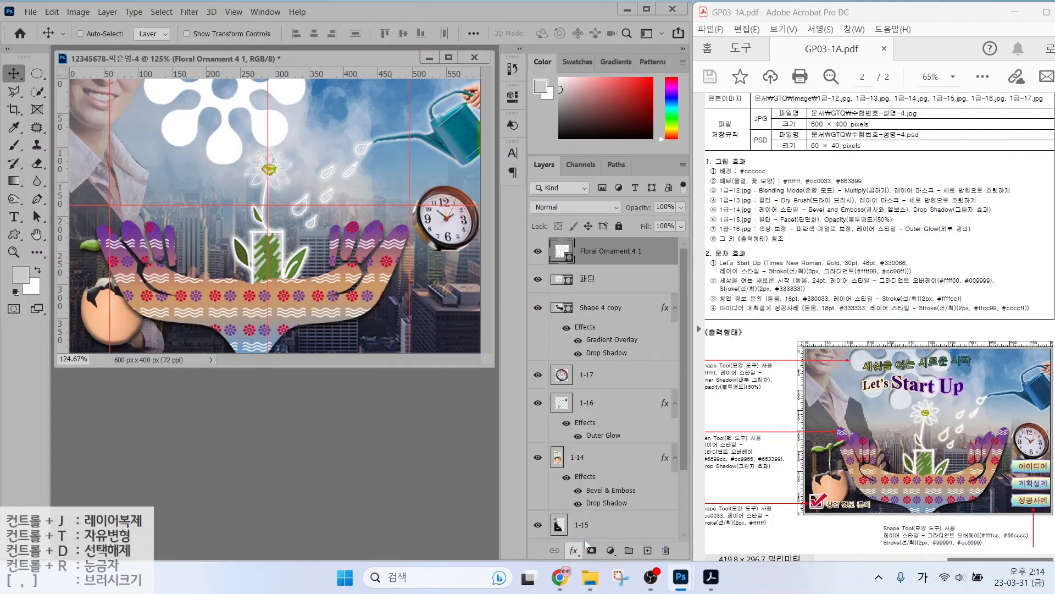
Add an Inner Shadow layer style to the floral ornament.
{"action": "left_click", "coordinate": [129, 180]}
{"action": "left_click", "coordinate": [119, 306]}
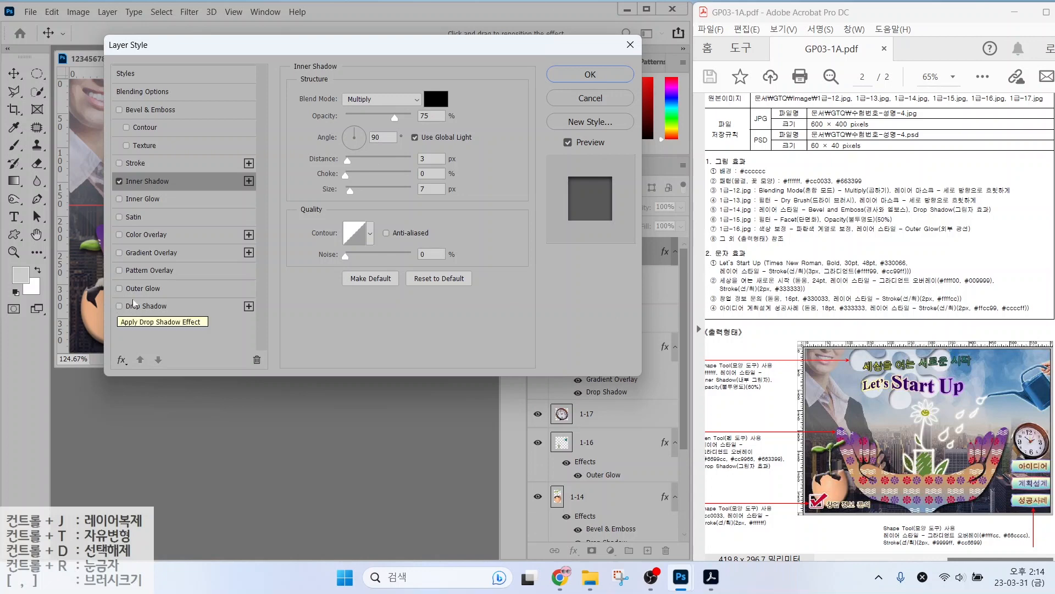
{"action": "left_click", "coordinate": [588, 74]}
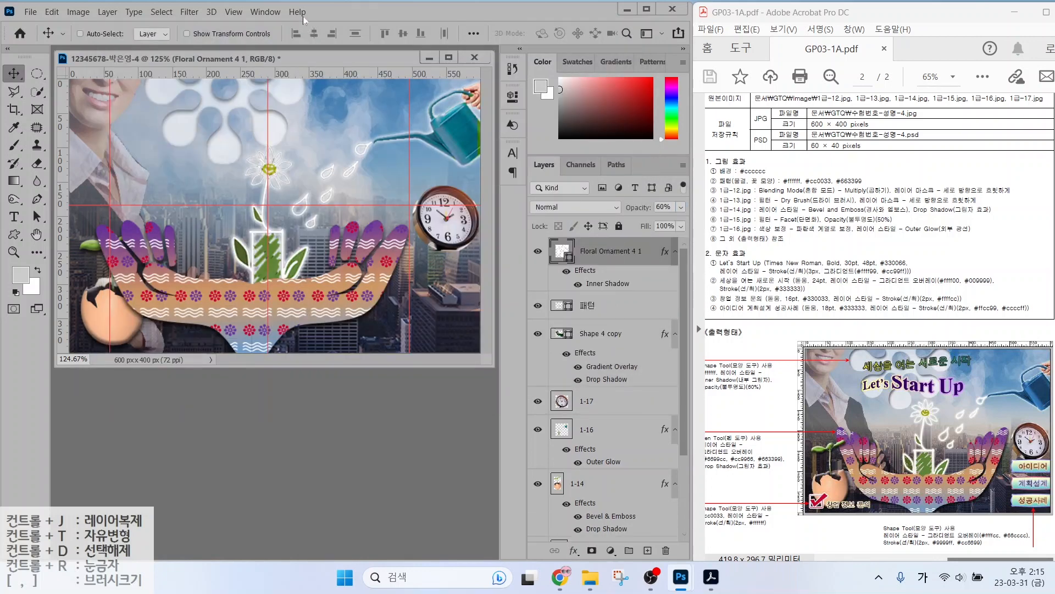
{"action": "left_click", "coordinate": [17, 237]}
{"action": "left_click", "coordinate": [542, 36]}
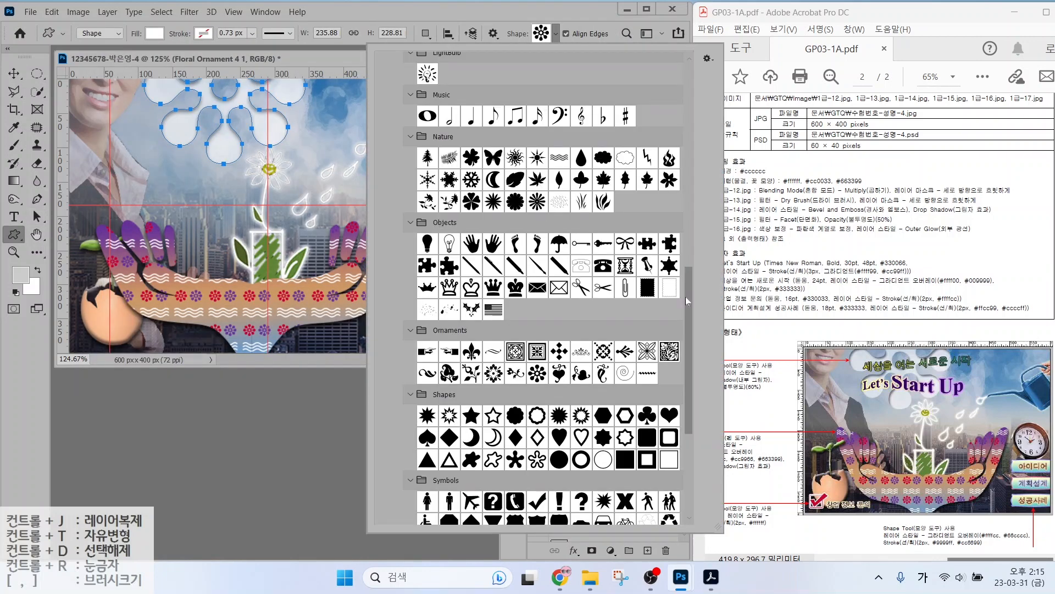
Draw a Checked Box shape at lower left filled crimson #cc0033.
{"action": "scroll", "coordinate": [684, 297], "scroll_direction": "down", "scroll_amount": 5}
{"action": "left_click", "coordinate": [625, 344]}
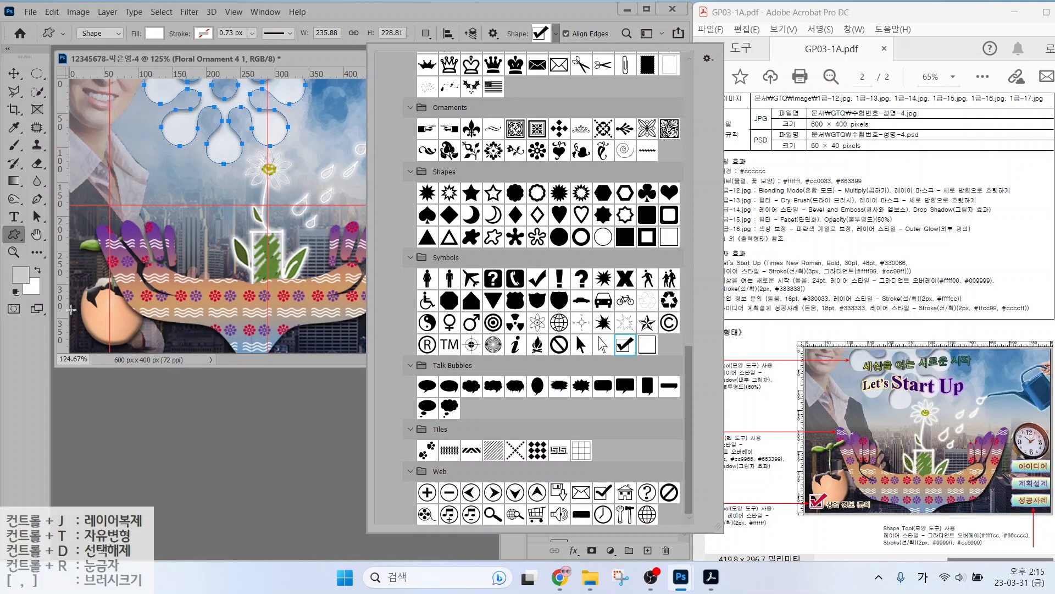
{"action": "left_click_drag", "start_coordinate": [77, 317], "coordinate": [104, 347]}
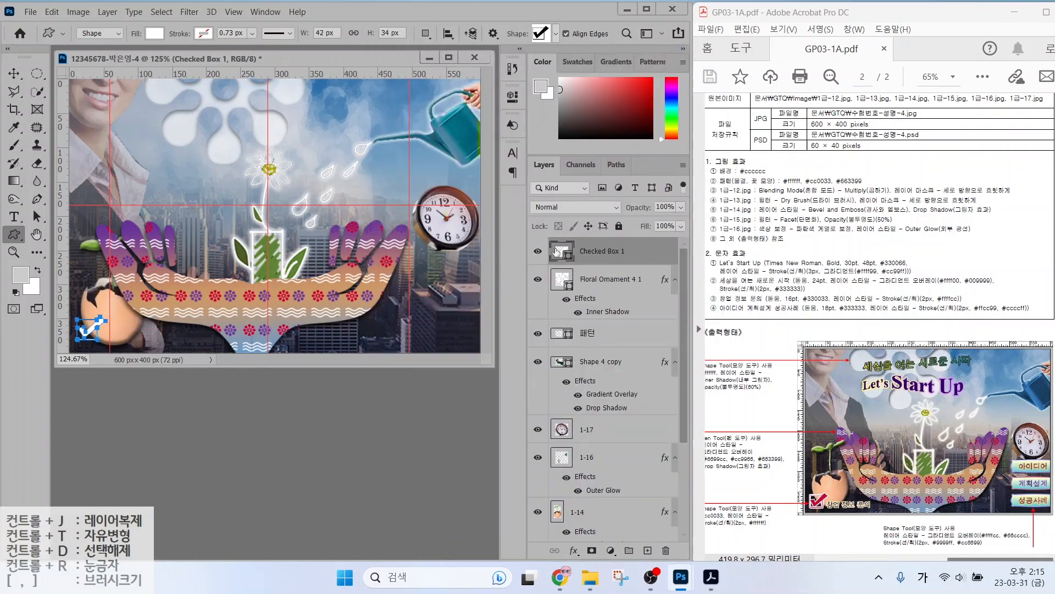
{"action": "double_click", "coordinate": [560, 251]}
{"action": "type", "text": "cc0033"}
{"action": "key", "text": "Return"}
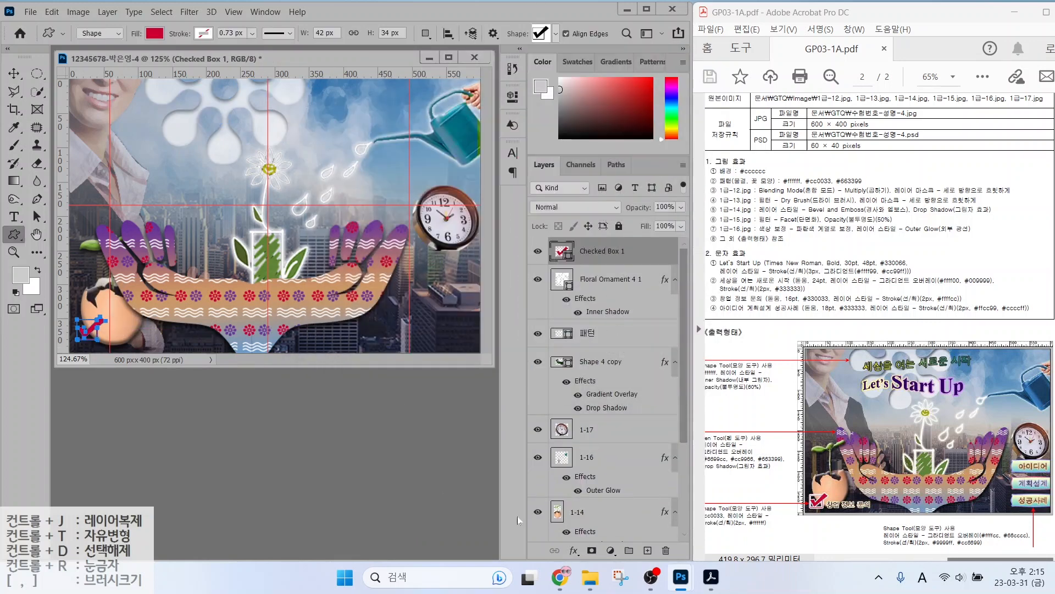
Add a Stroke effect to the check box and shrink it to about 32×26 px.
{"action": "left_click", "coordinate": [574, 551]}
{"action": "left_click", "coordinate": [591, 450]}
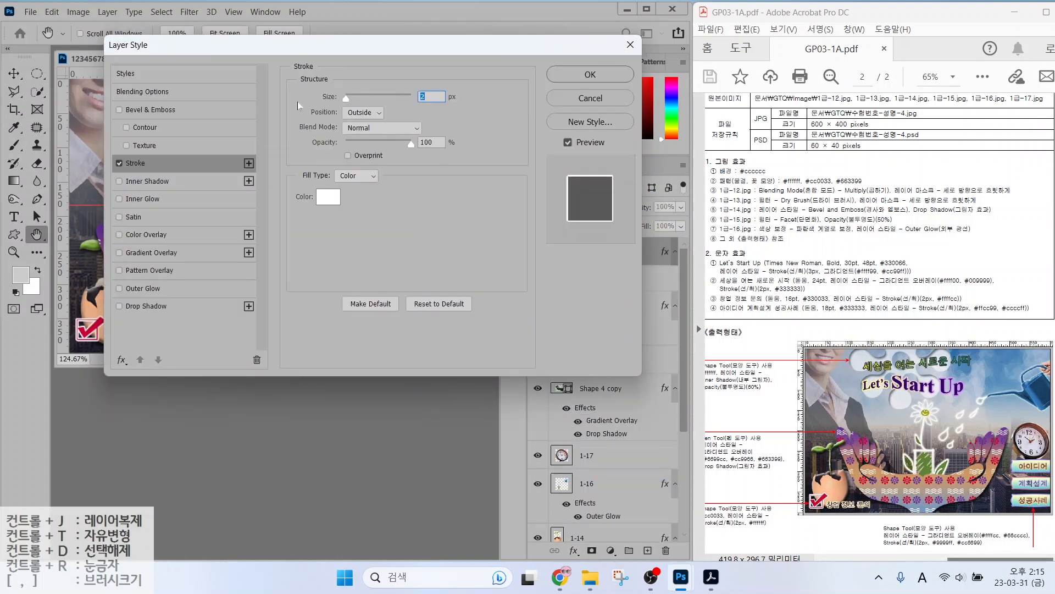
{"action": "left_click", "coordinate": [590, 80]}
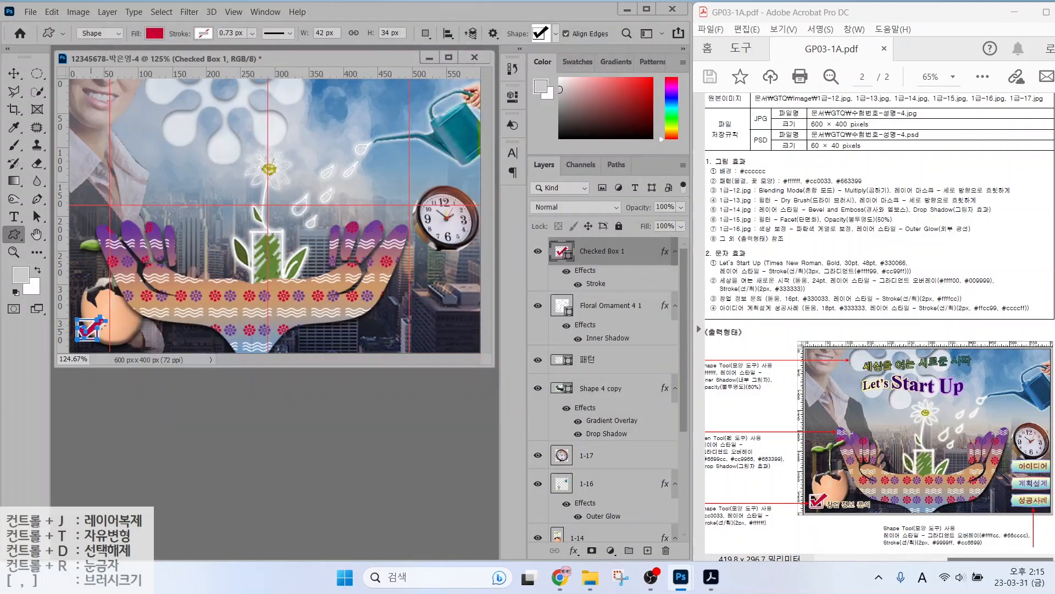
{"action": "key", "text": "ctrl+t"}
{"action": "left_click_drag", "start_coordinate": [105, 317], "coordinate": [99, 322]}
{"action": "key", "text": "Return"}
Scale the 패턴 and Shape 4 copy hand layers to about 96%.
{"action": "left_click", "coordinate": [587, 364]}
{"action": "left_click", "coordinate": [591, 388], "text": "ctrl"}
{"action": "key", "text": "ctrl+t"}
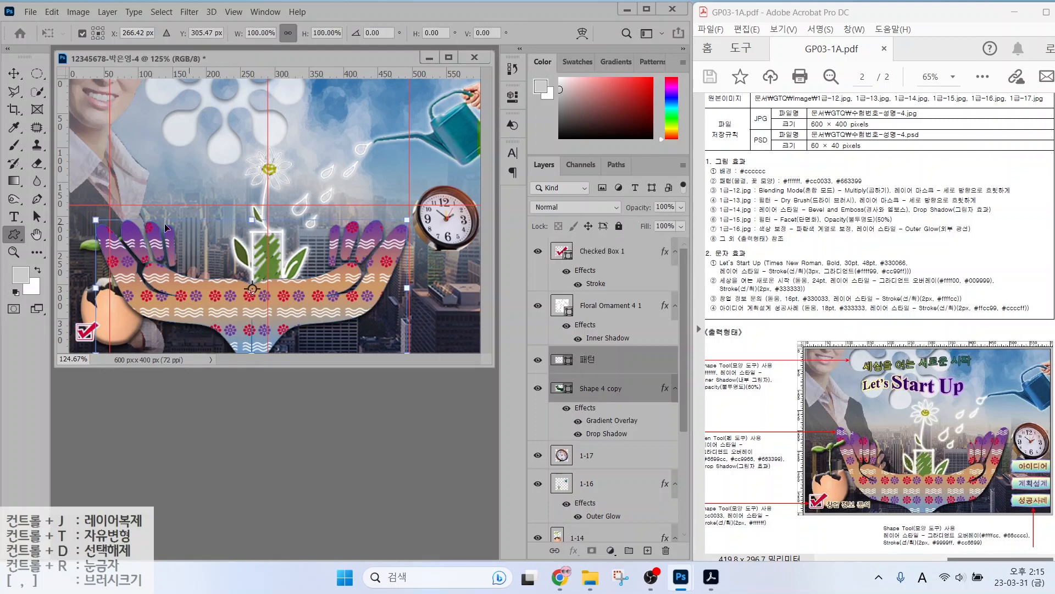
{"action": "left_click_drag", "start_coordinate": [96, 221], "coordinate": [109, 226]}
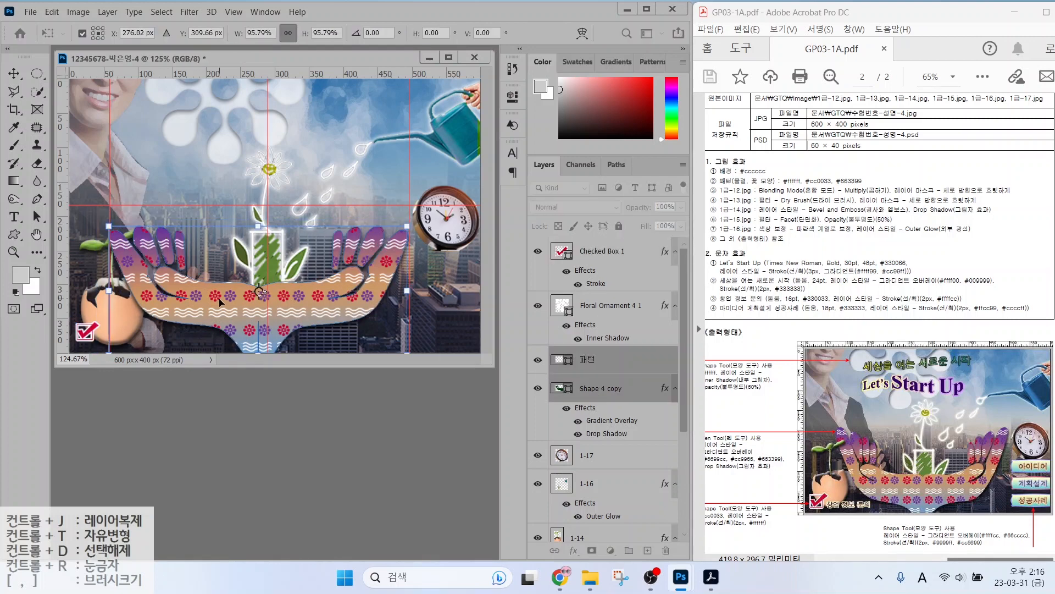
{"action": "key", "text": "Return"}
Shrink the egg layer 1-14 to about 81%.
{"action": "scroll", "coordinate": [599, 418], "scroll_direction": "down", "scroll_amount": 2}
{"action": "left_click", "coordinate": [577, 482]}
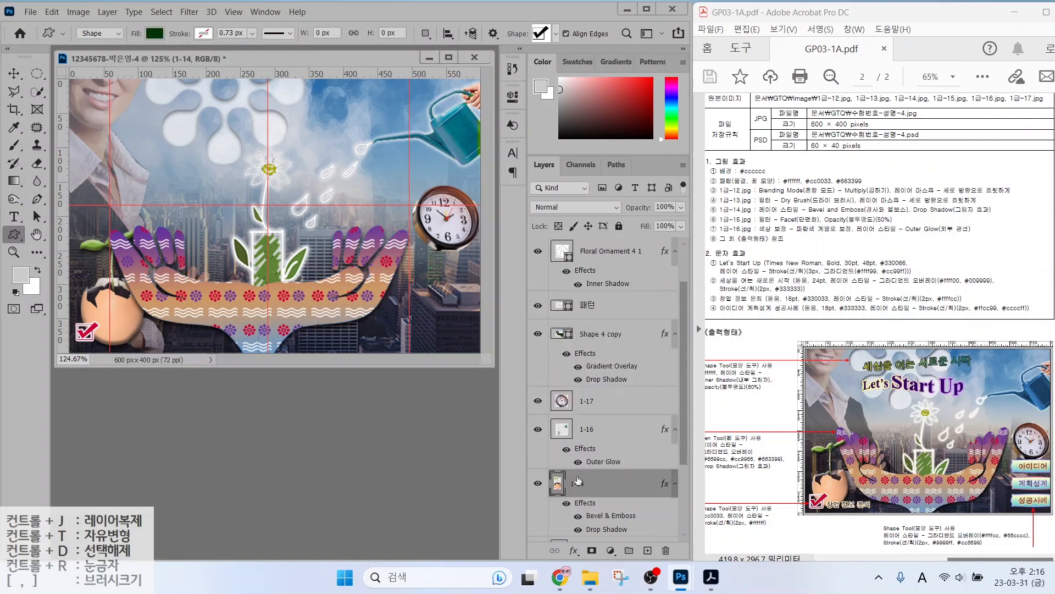
{"action": "key", "text": "ctrl+t"}
{"action": "left_click_drag", "start_coordinate": [145, 229], "coordinate": [133, 251]}
{"action": "key", "text": "Return"}
{"action": "scroll", "coordinate": [615, 308], "scroll_direction": "up", "scroll_amount": 2}
{"action": "left_click", "coordinate": [612, 253]}
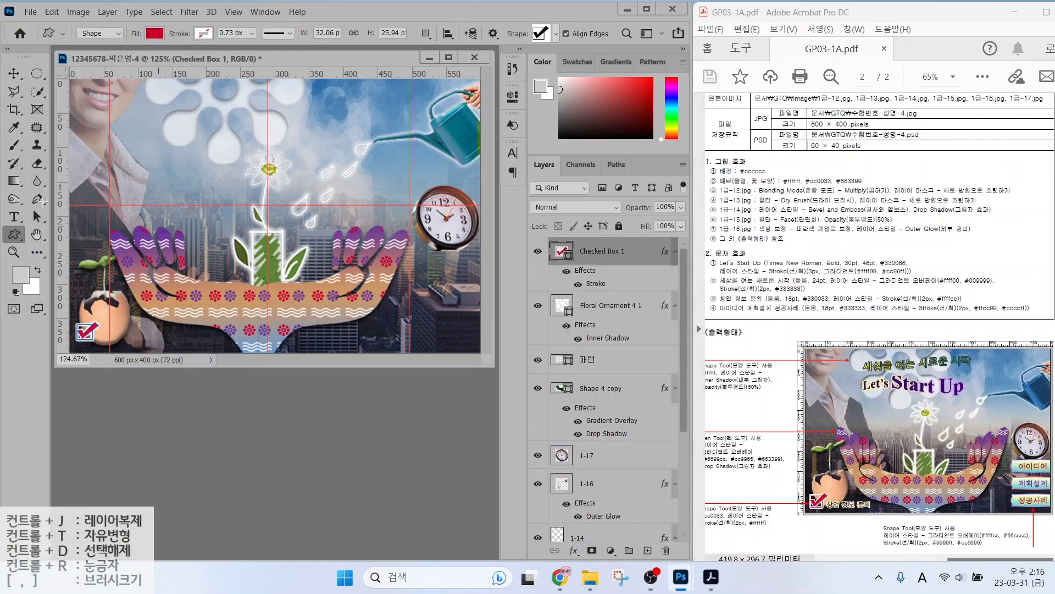
Draw a Banner custom shape below the clock on the right.
{"action": "left_click", "coordinate": [556, 33]}
{"action": "left_click_drag", "start_coordinate": [691, 367], "coordinate": [689, 173]}
{"action": "double_click", "coordinate": [466, 140]}
{"action": "left_click_drag", "start_coordinate": [410, 248], "coordinate": [480, 265]}
Give the banner a two-stop Gradient Overlay from #ffffcc to #66cccc.
{"action": "left_click", "coordinate": [574, 550]}
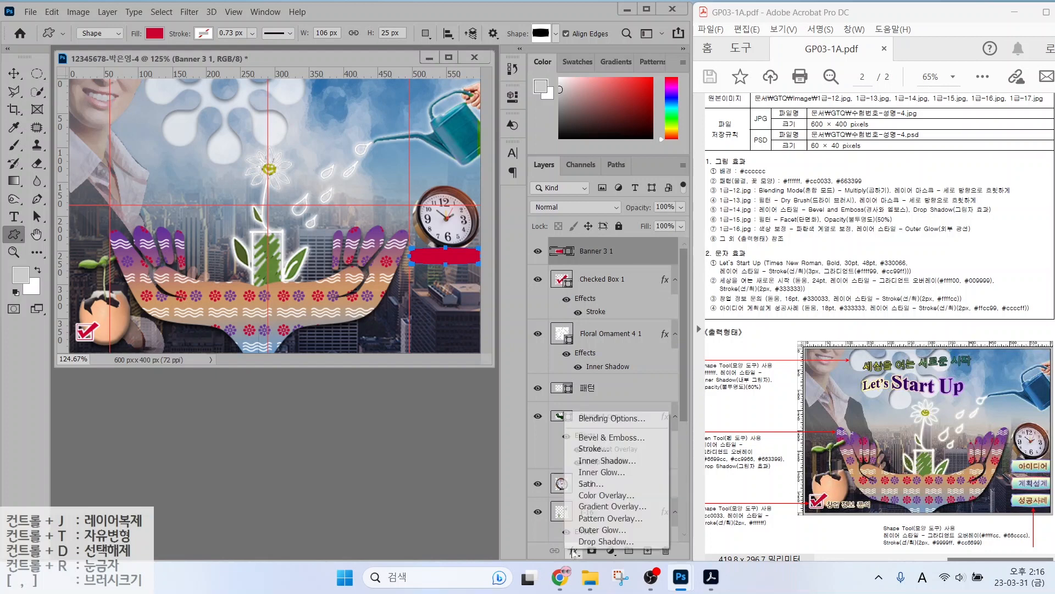
{"action": "left_click", "coordinate": [585, 513]}
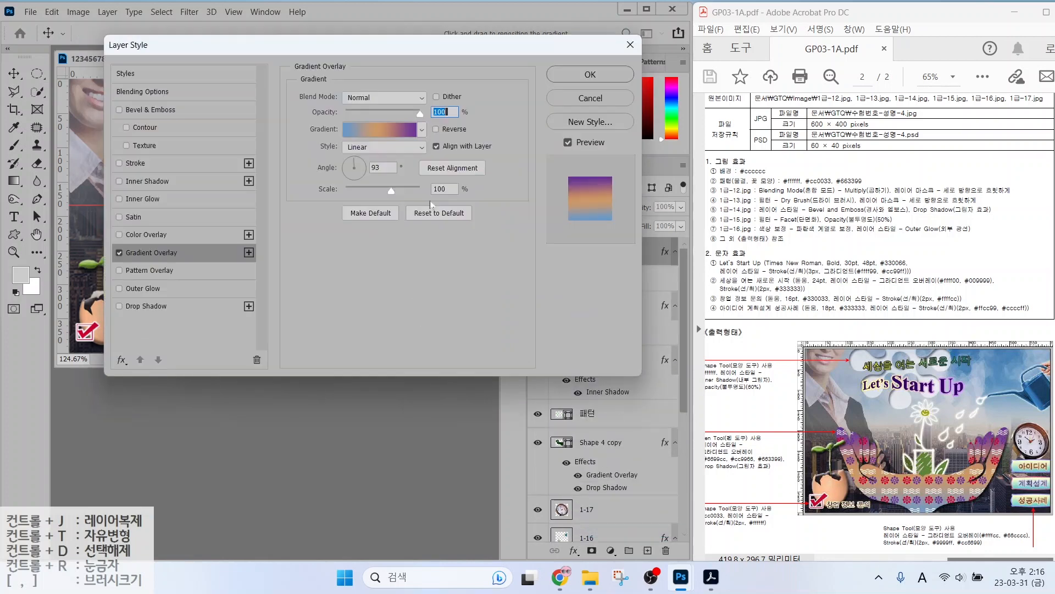
{"action": "left_click", "coordinate": [382, 130]}
{"action": "left_click_drag", "start_coordinate": [451, 357], "coordinate": [444, 393]}
{"action": "double_click", "coordinate": [322, 358]}
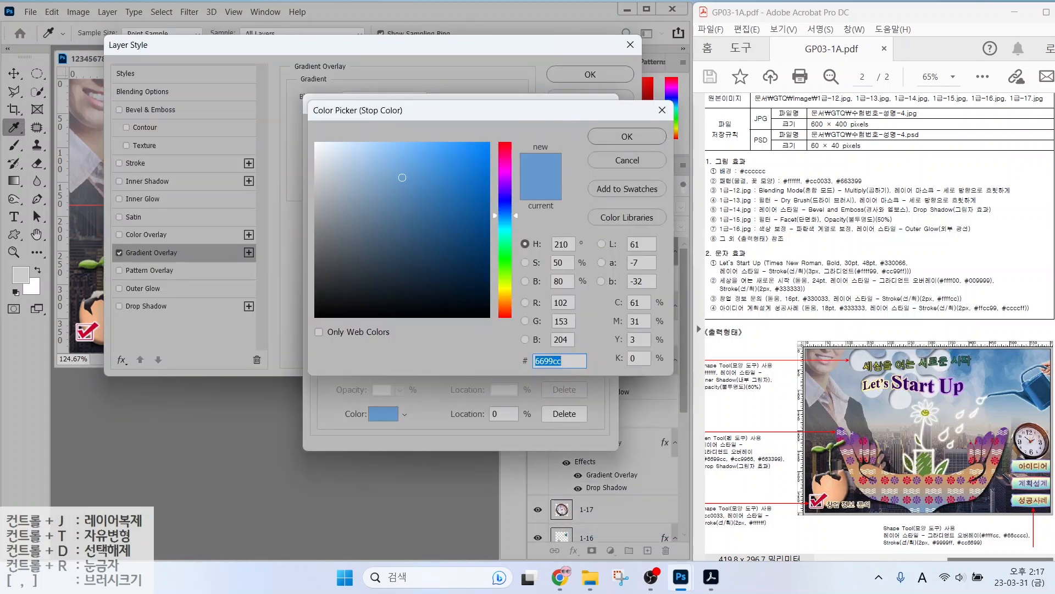
{"action": "type", "text": "ffffcc"}
{"action": "key", "text": "Return"}
{"action": "double_click", "coordinate": [599, 355]}
{"action": "type", "text": "66cccc"}
{"action": "left_click", "coordinate": [572, 137]}
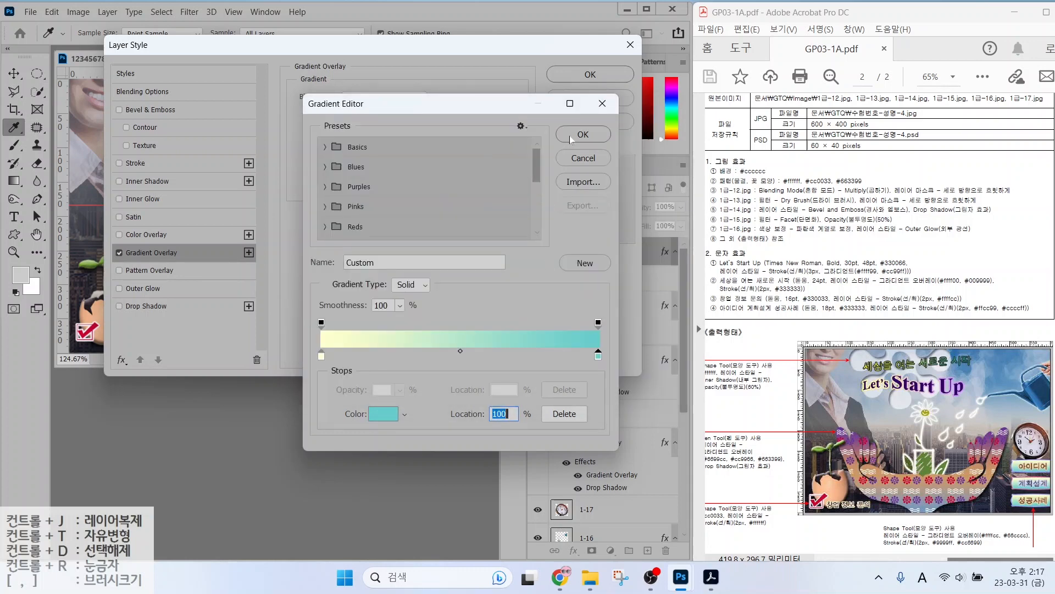
{"action": "left_click", "coordinate": [571, 137]}
Add a light purple #9999ff Stroke to the banner and apply the styles.
{"action": "left_click", "coordinate": [196, 165]}
{"action": "left_click", "coordinate": [323, 198]}
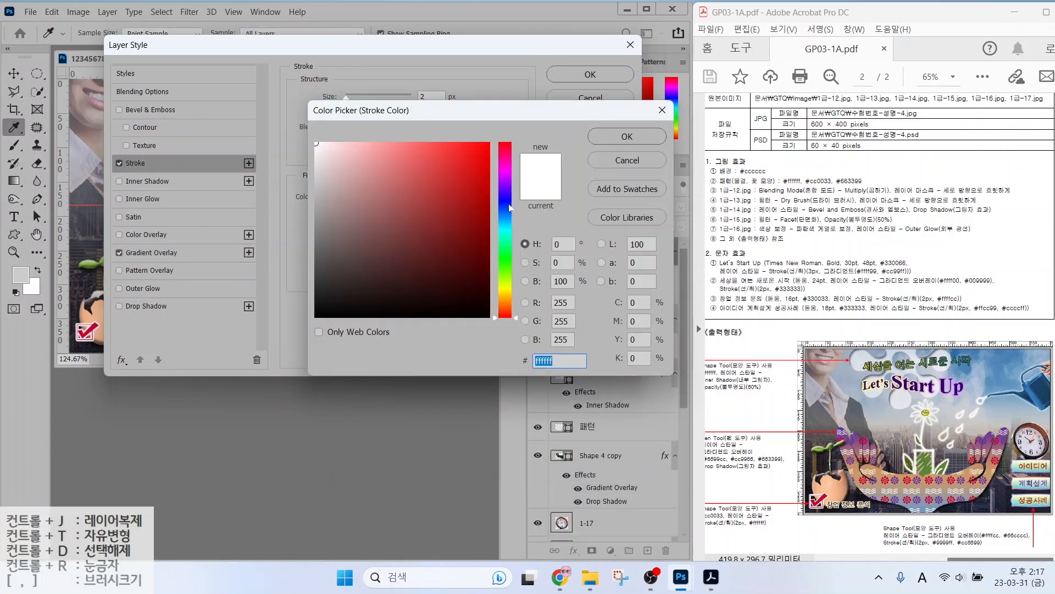
{"action": "type", "text": "9999ff"}
{"action": "key", "text": "Return"}
{"action": "left_click", "coordinate": [147, 253]}
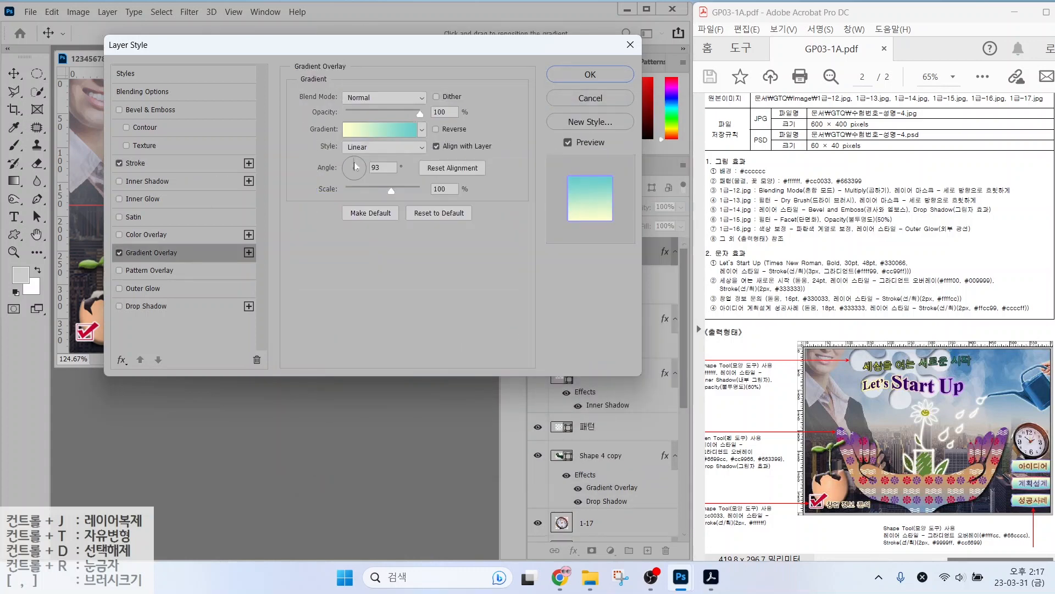
{"action": "left_click", "coordinate": [575, 77]}
Free Transform the banner to make it slightly taller.
{"action": "key", "text": "v"}
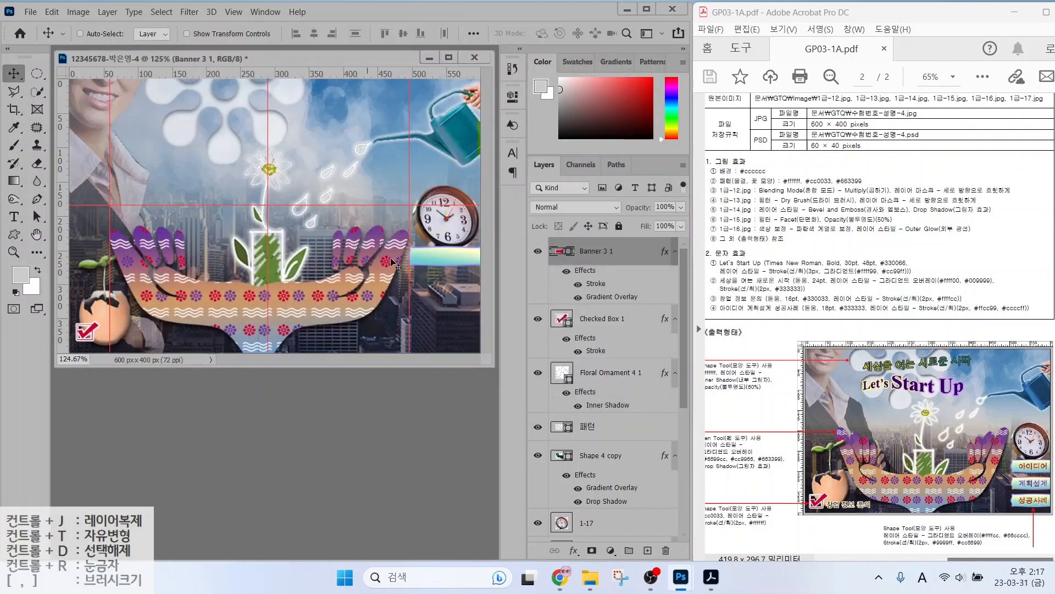
{"action": "key", "text": "ctrl+t"}
{"action": "left_click_drag", "start_coordinate": [446, 266], "coordinate": [446, 262]}
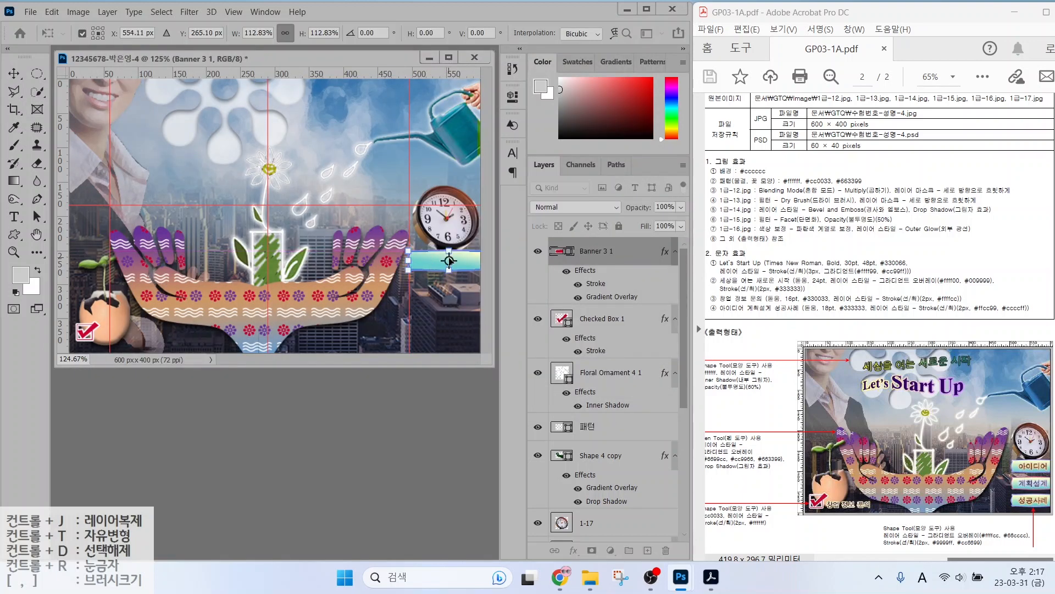
{"action": "key", "text": "Return"}
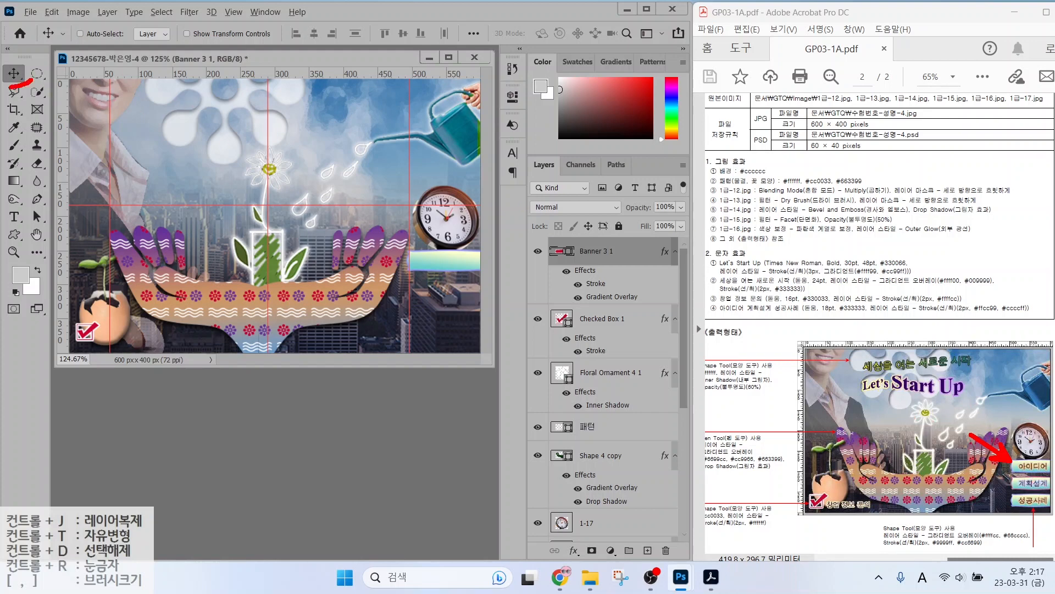
Alt-drag a copy of the Banner 3 1 layer down so it sits just below the original.
{"action": "key", "text": "Escape"}
{"action": "left_click_drag", "start_coordinate": [436, 267], "coordinate": [439, 325]}
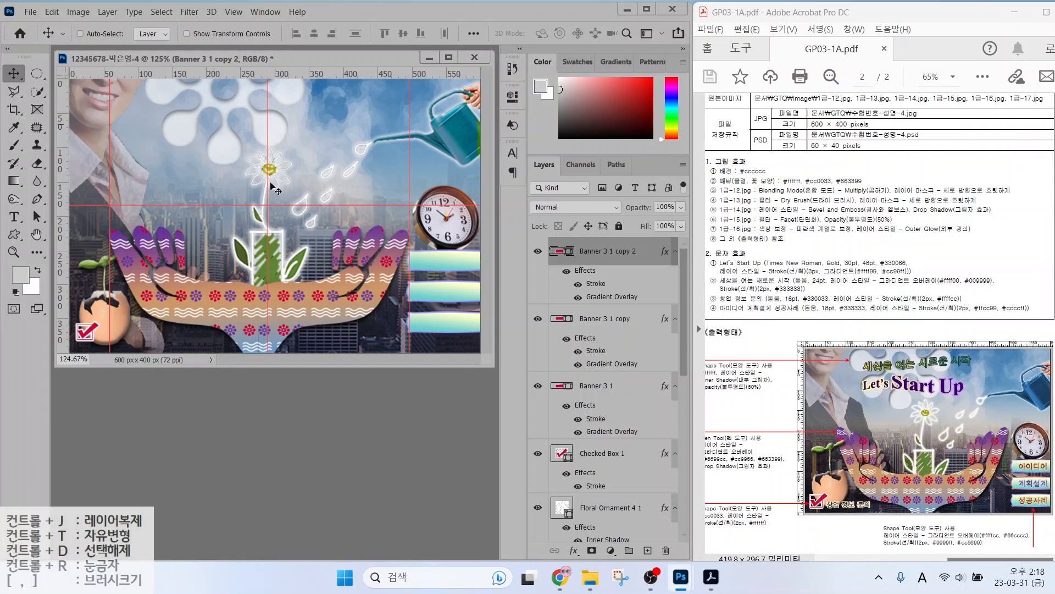
Type the title 'Let's Start Up' near the top-left of the poster.
{"action": "left_click", "coordinate": [15, 217]}
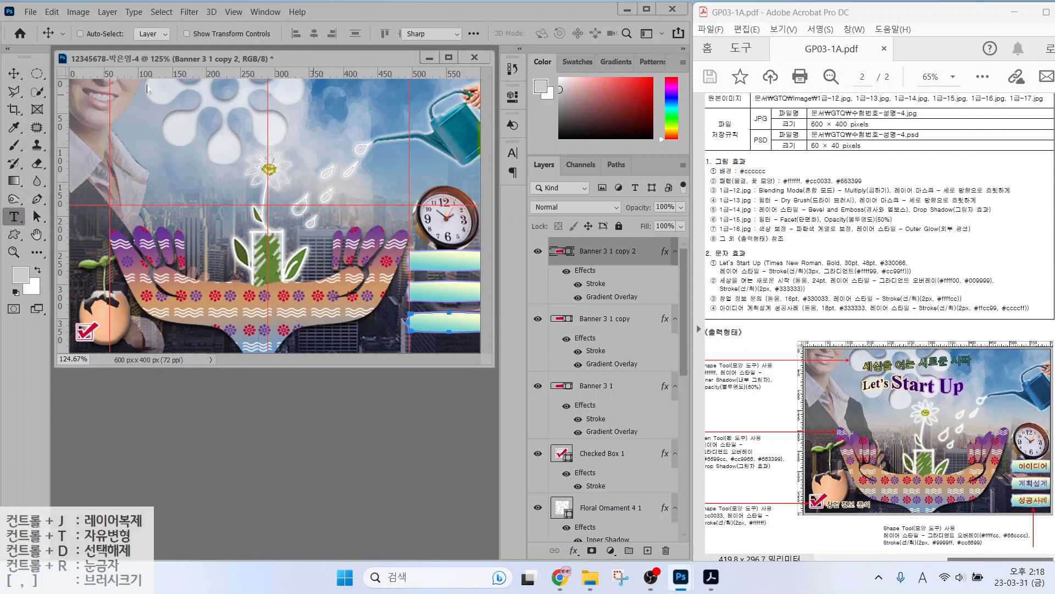
{"action": "left_click", "coordinate": [148, 142]}
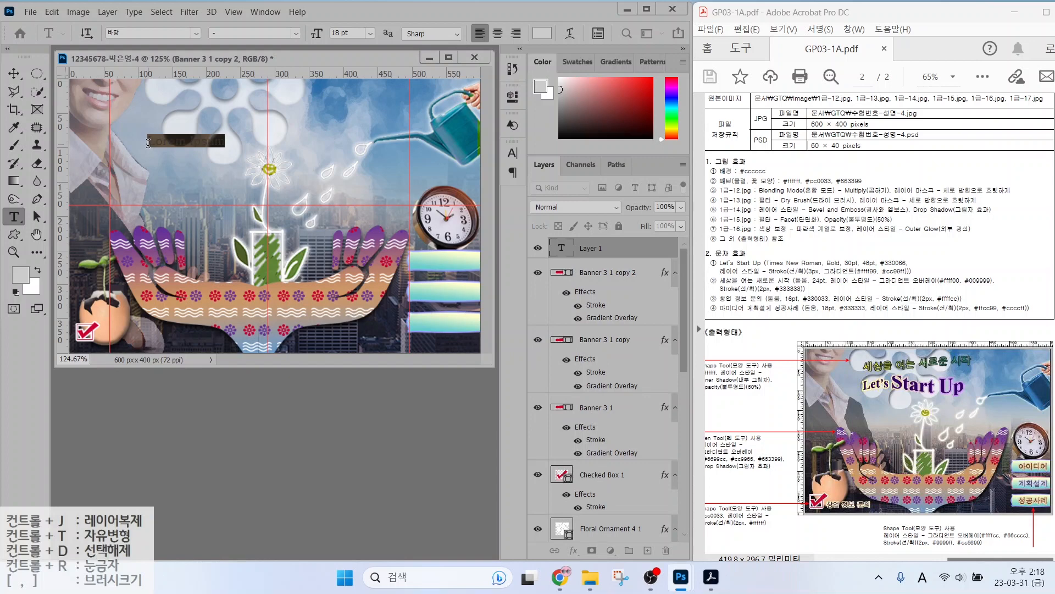
{"action": "type", "text": "Let's Start Up"}
{"action": "key", "text": "ctrl+Return"}
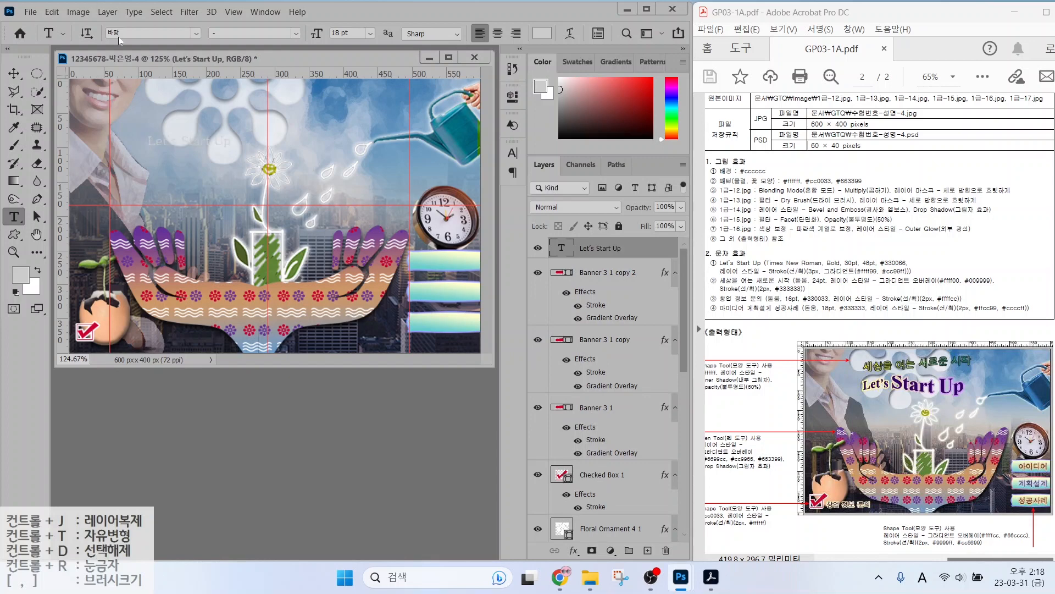
Set the title to Times New Roman Bold, 30 pt, colour #330066.
{"action": "left_click", "coordinate": [196, 33]}
{"action": "left_click", "coordinate": [164, 112]}
{"action": "left_click", "coordinate": [296, 34]}
{"action": "left_click", "coordinate": [243, 68]}
{"action": "left_click", "coordinate": [316, 34]}
{"action": "type", "text": "30"}
{"action": "key", "text": "Return"}
{"action": "left_click", "coordinate": [542, 33]}
{"action": "type", "text": "330066"}
{"action": "key", "text": "Return"}
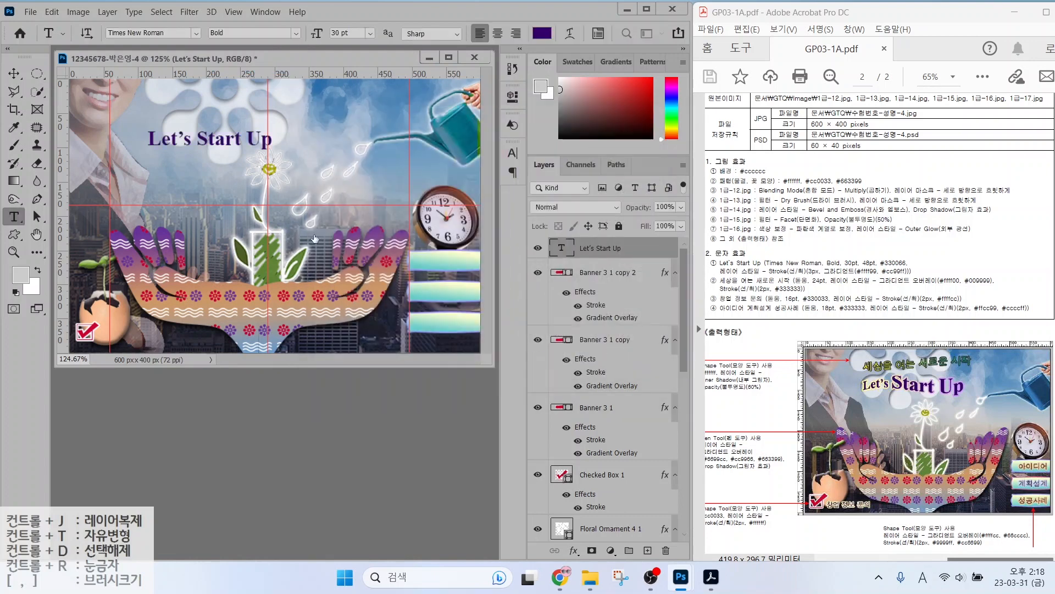
Enlarge the words 'Start Up' to 48 pt.
{"action": "left_click_drag", "start_coordinate": [197, 139], "coordinate": [296, 137]}
{"action": "left_click", "coordinate": [315, 34]}
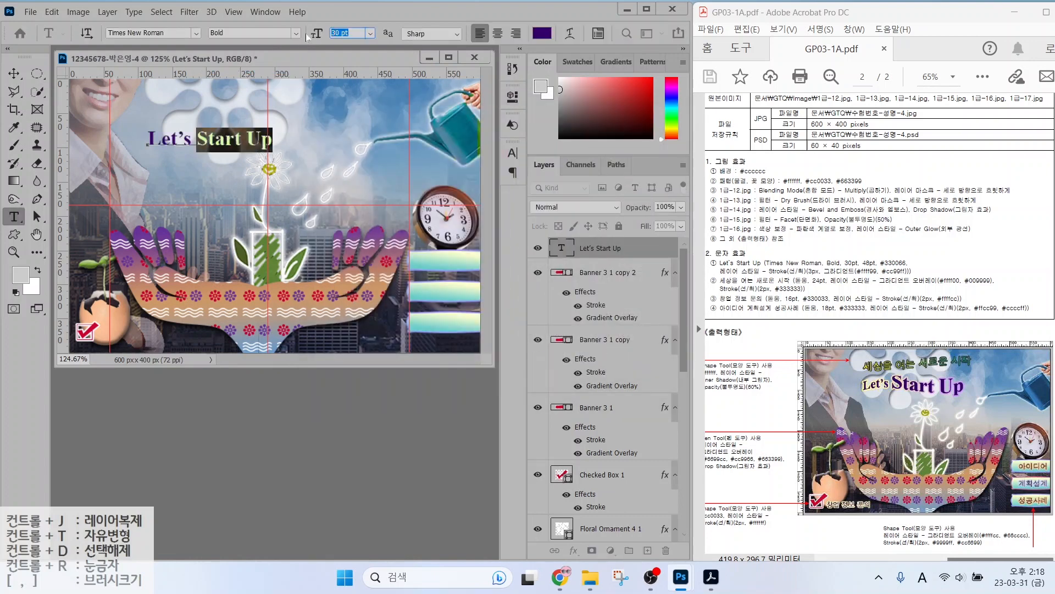
{"action": "type", "text": "48"}
{"action": "key", "text": "Return"}
{"action": "key", "text": "ctrl+Return"}
Add a Stroke effect to the title using a gradient fill.
{"action": "left_click", "coordinate": [574, 550]}
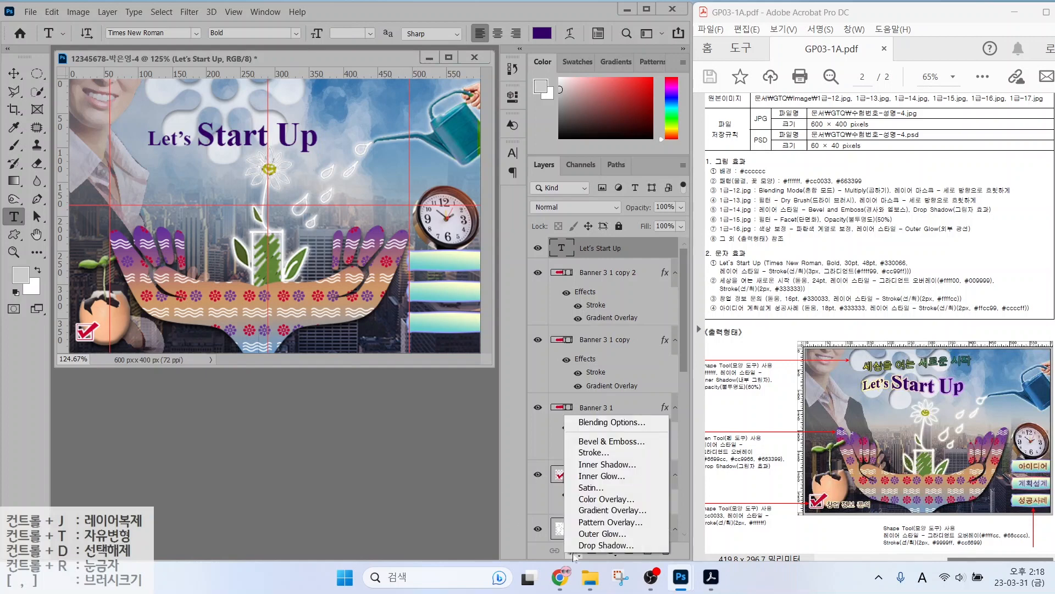
{"action": "left_click", "coordinate": [512, 173]}
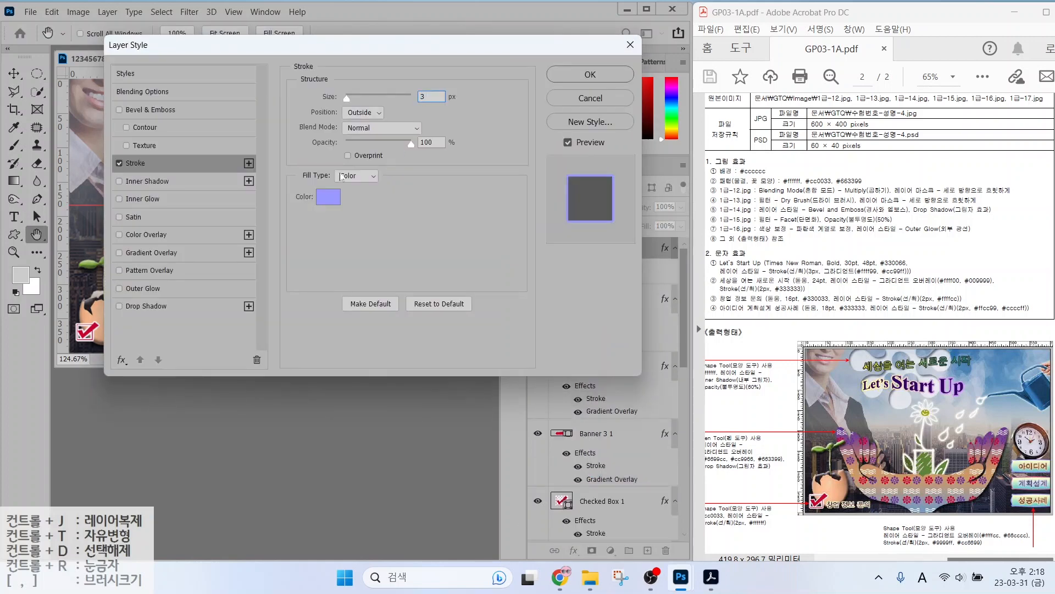
{"action": "left_click", "coordinate": [341, 176]}
{"action": "left_click", "coordinate": [348, 199]}
Make the stroke gradient run left to right from #ffff99 to #cc99ff, then apply it.
{"action": "left_click", "coordinate": [348, 199]}
{"action": "left_click", "coordinate": [325, 363]}
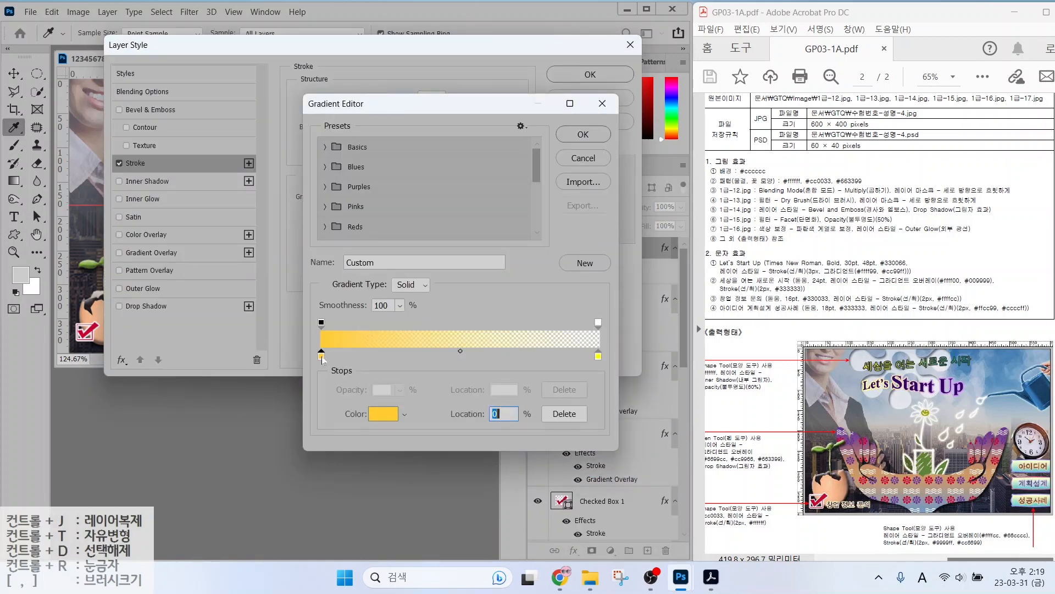
{"action": "double_click", "coordinate": [325, 364]}
{"action": "type", "text": "ffff99"}
{"action": "key", "text": "Return"}
{"action": "double_click", "coordinate": [599, 360]}
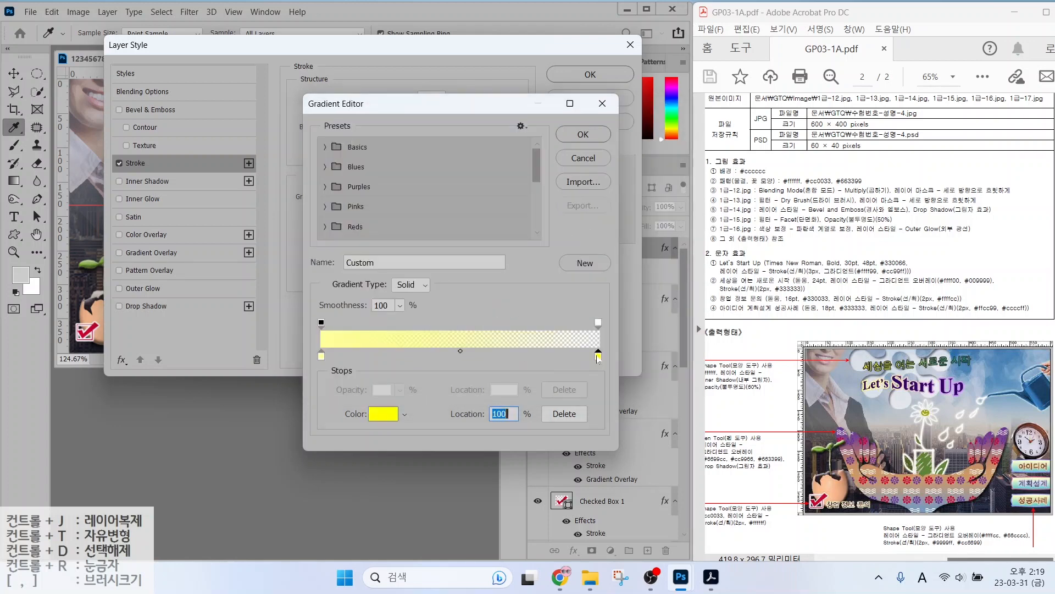
{"action": "type", "text": "cc99ff"}
{"action": "key", "text": "Return"}
{"action": "left_click", "coordinate": [598, 323]}
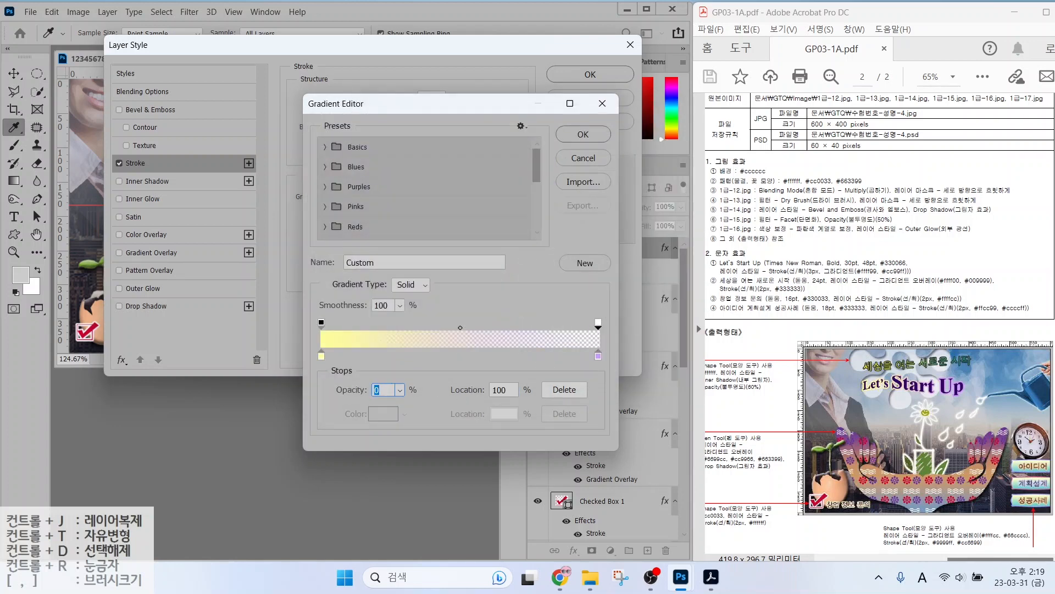
{"action": "type", "text": "100"}
{"action": "left_click", "coordinate": [583, 136]}
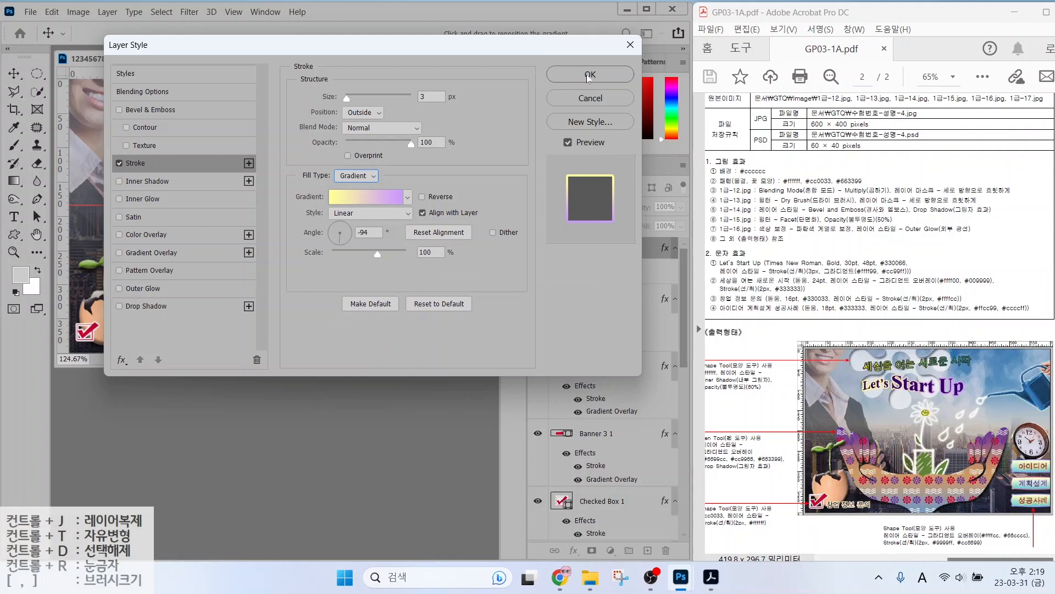
{"action": "left_click_drag", "start_coordinate": [339, 240], "coordinate": [354, 236]}
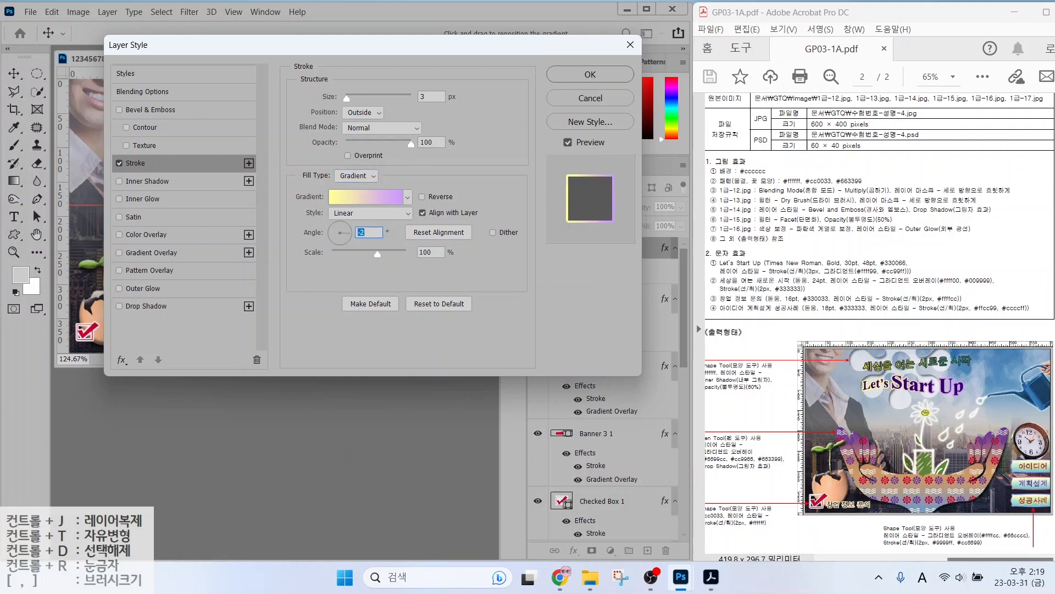
{"action": "left_click", "coordinate": [590, 74]}
Warp the title with a reduced-bend Flag style and shift it slightly right and down.
{"action": "left_click", "coordinate": [569, 34]}
{"action": "left_click", "coordinate": [507, 206]}
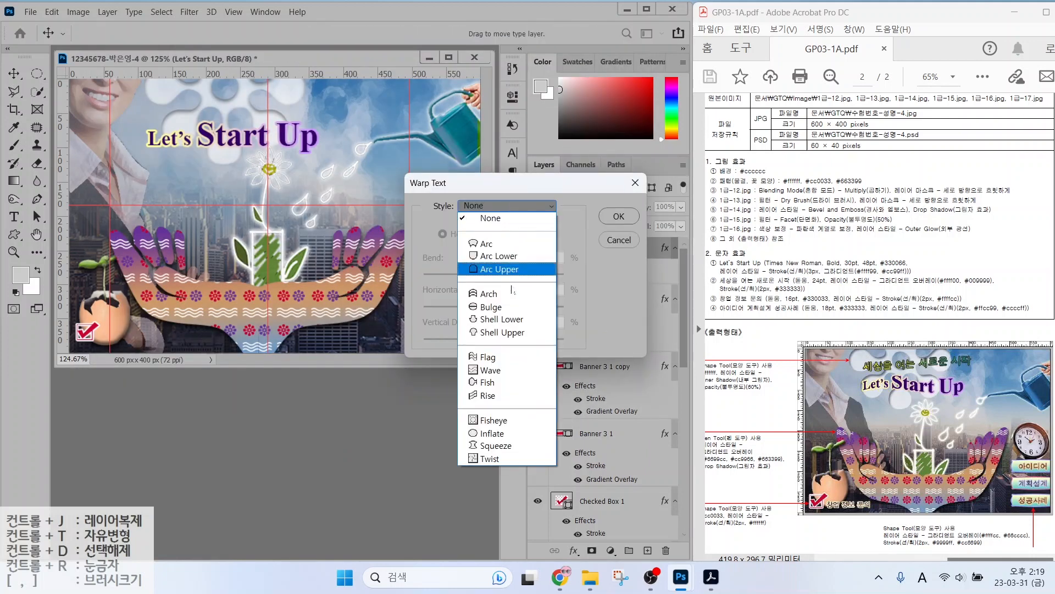
{"action": "left_click", "coordinate": [502, 357]}
{"action": "left_click_drag", "start_coordinate": [529, 276], "coordinate": [507, 276]}
{"action": "left_click", "coordinate": [619, 216]}
{"action": "left_click", "coordinate": [16, 76]}
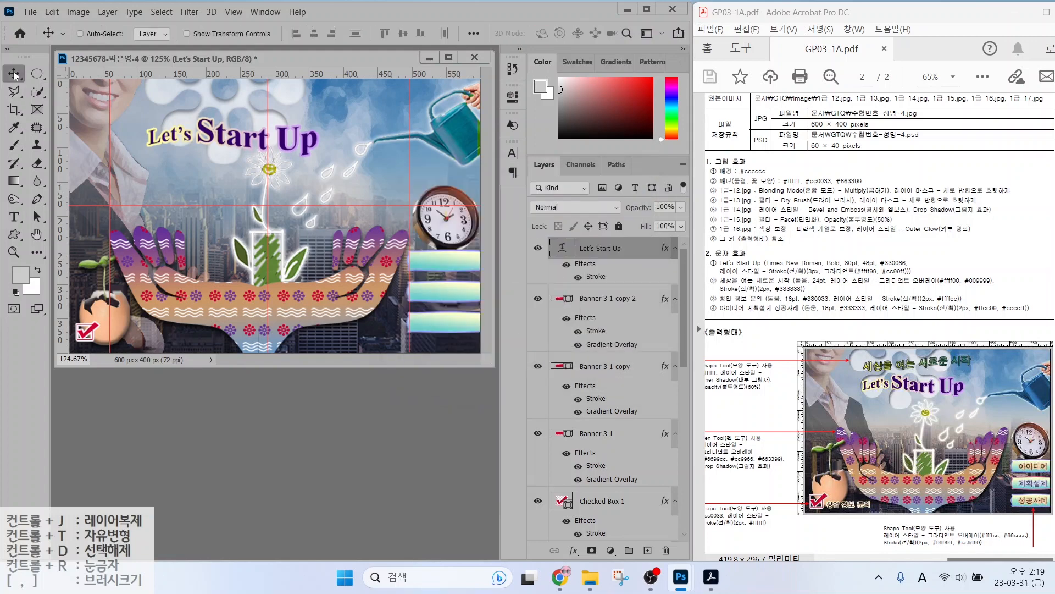
{"action": "left_click_drag", "start_coordinate": [171, 125], "coordinate": [181, 140]}
Add the Korean subtitle 세상을 여는 새로운 시작 above the title in 돋움 at 24 pt.
{"action": "key", "text": "t"}
{"action": "left_click", "coordinate": [137, 116]}
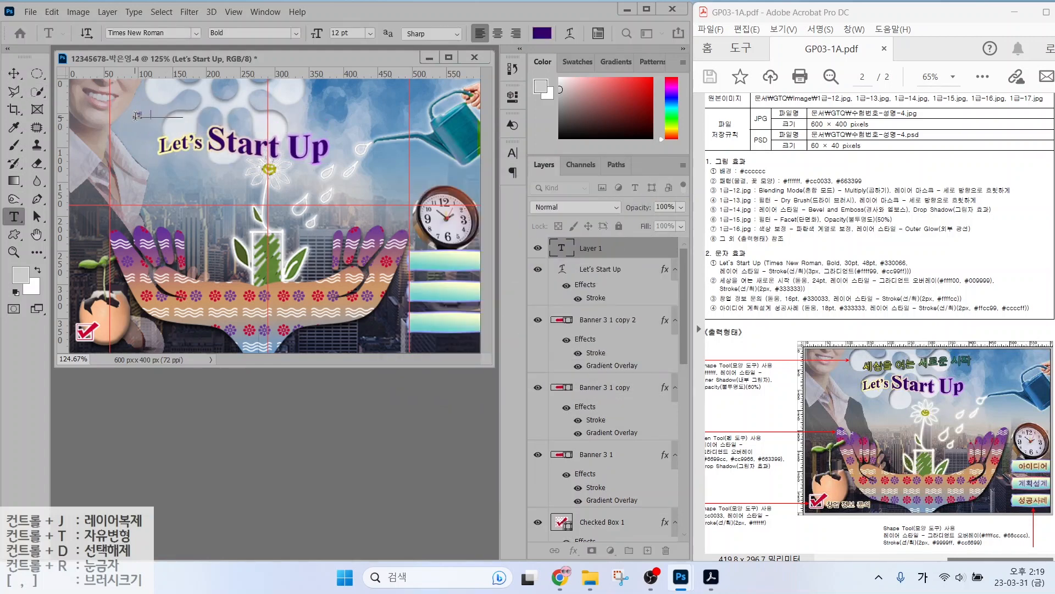
{"action": "key", "text": "ctrl+Return"}
{"action": "left_click", "coordinate": [196, 34]}
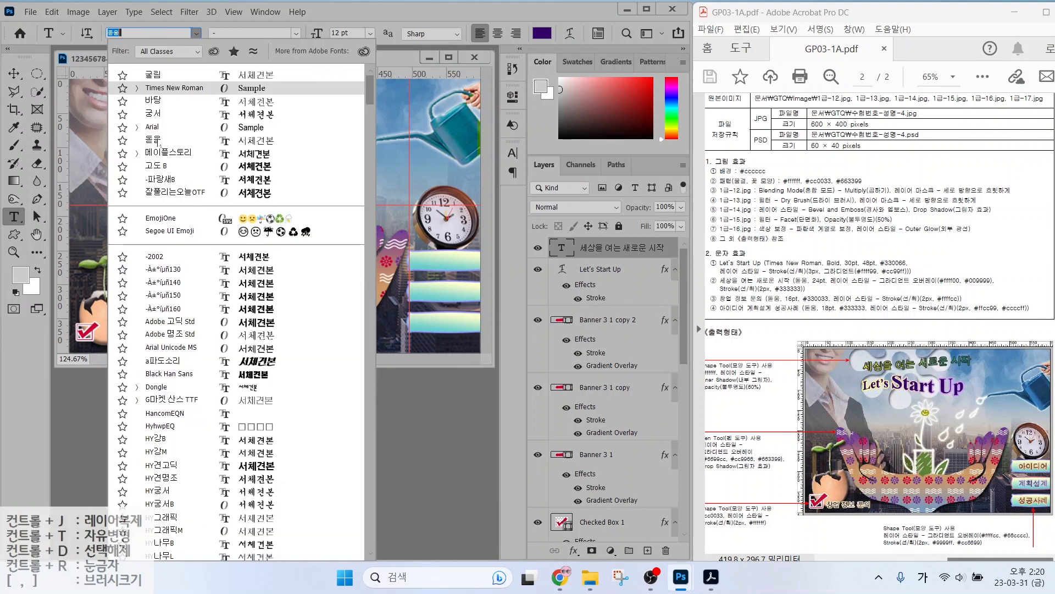
{"action": "left_click", "coordinate": [195, 73]}
{"action": "left_click_drag", "start_coordinate": [351, 33], "coordinate": [333, 33]}
{"action": "type", "text": "24"}
{"action": "key", "text": "Return"}
Give the subtitle a Gradient Overlay from #ffff00 to #009999.
{"action": "left_click", "coordinate": [574, 550]}
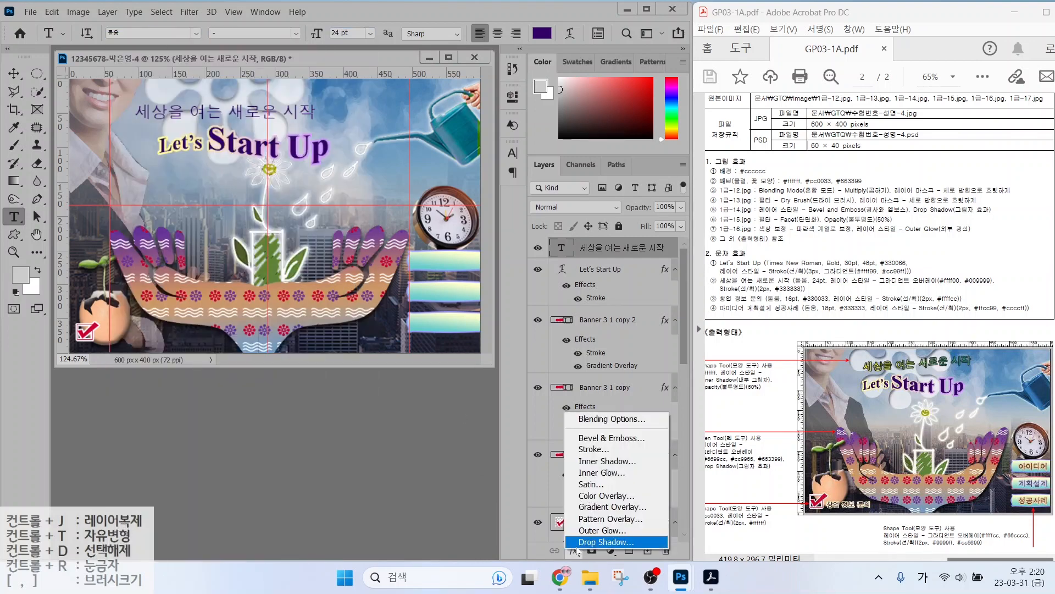
{"action": "left_click", "coordinate": [592, 505]}
{"action": "left_click", "coordinate": [363, 136]}
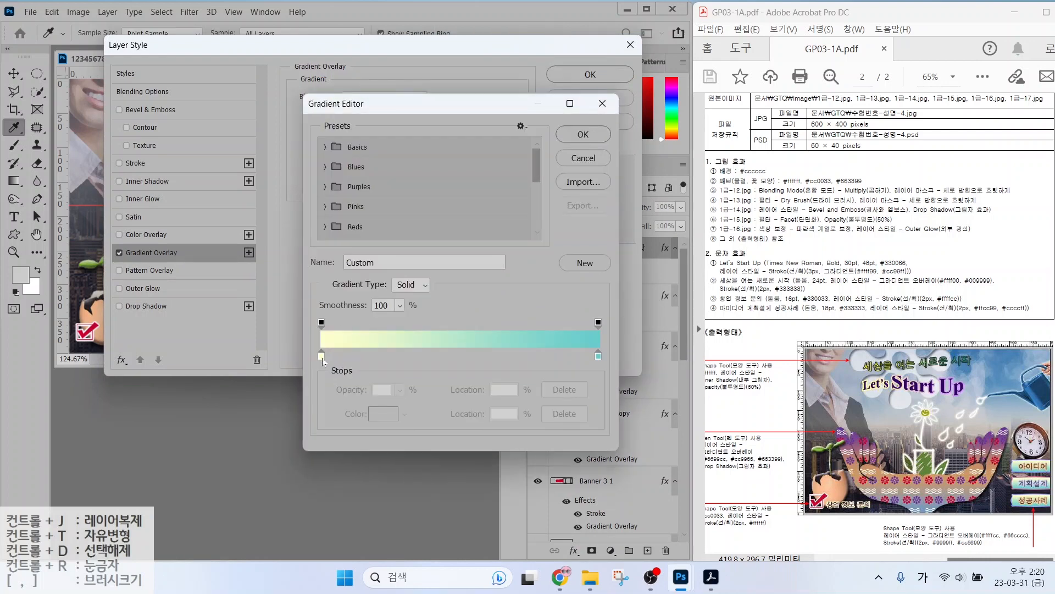
{"action": "double_click", "coordinate": [322, 357]}
{"action": "type", "text": "ffff00"}
{"action": "key", "text": "Return"}
{"action": "double_click", "coordinate": [596, 354]}
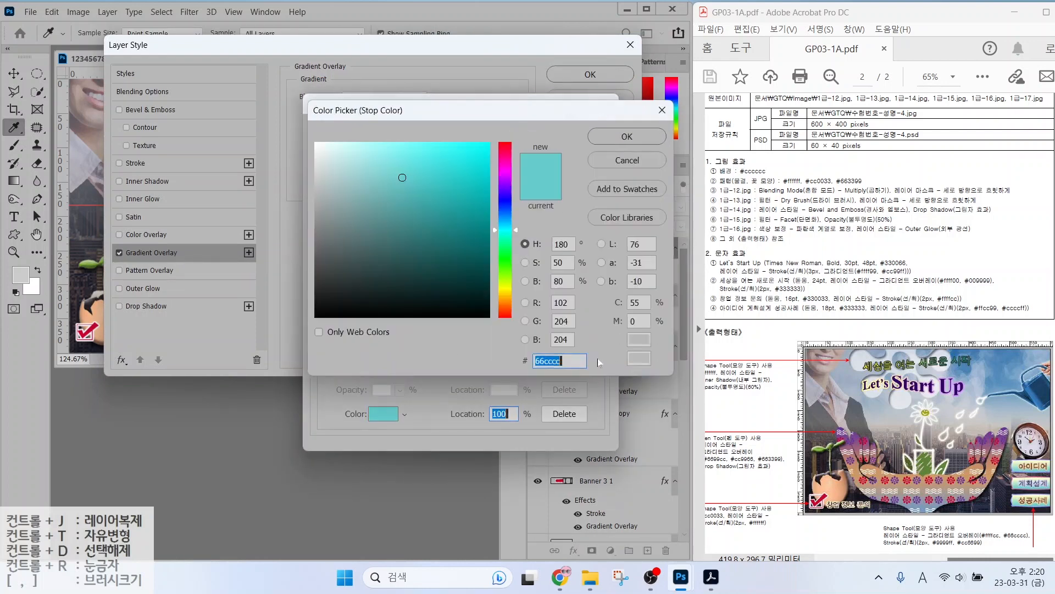
{"action": "type", "text": "009999"}
{"action": "key", "text": "Return"}
{"action": "left_click", "coordinate": [576, 134]}
Add a 2 px solid #333333 stroke to the subtitle and apply the effects.
{"action": "left_click", "coordinate": [135, 163]}
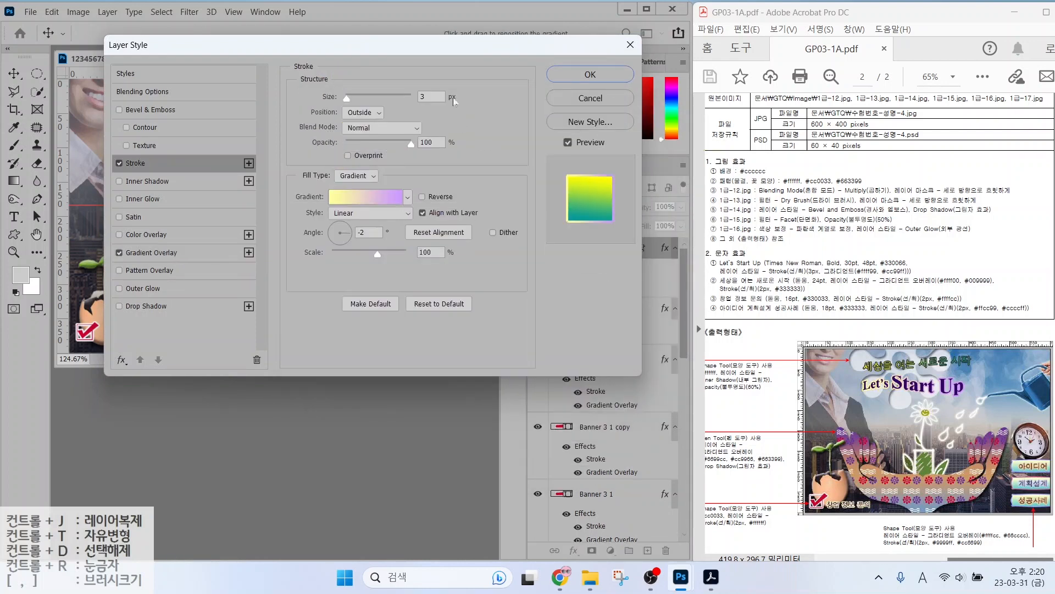
{"action": "type", "text": "2"}
{"action": "left_click", "coordinate": [356, 176]}
{"action": "left_click", "coordinate": [352, 187]}
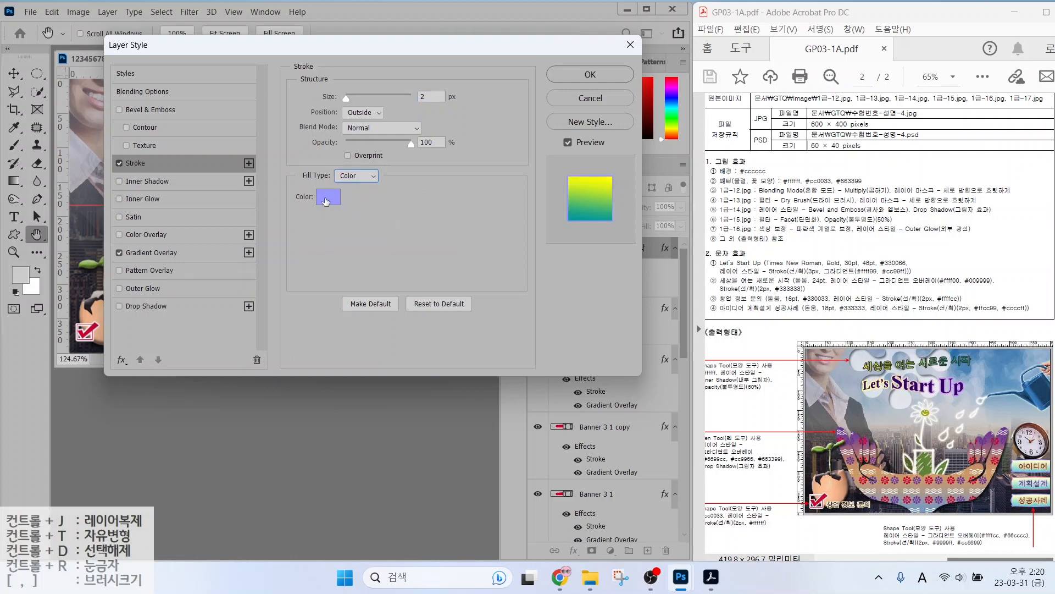
{"action": "left_click", "coordinate": [327, 197]}
{"action": "type", "text": "333333"}
{"action": "key", "text": "Return"}
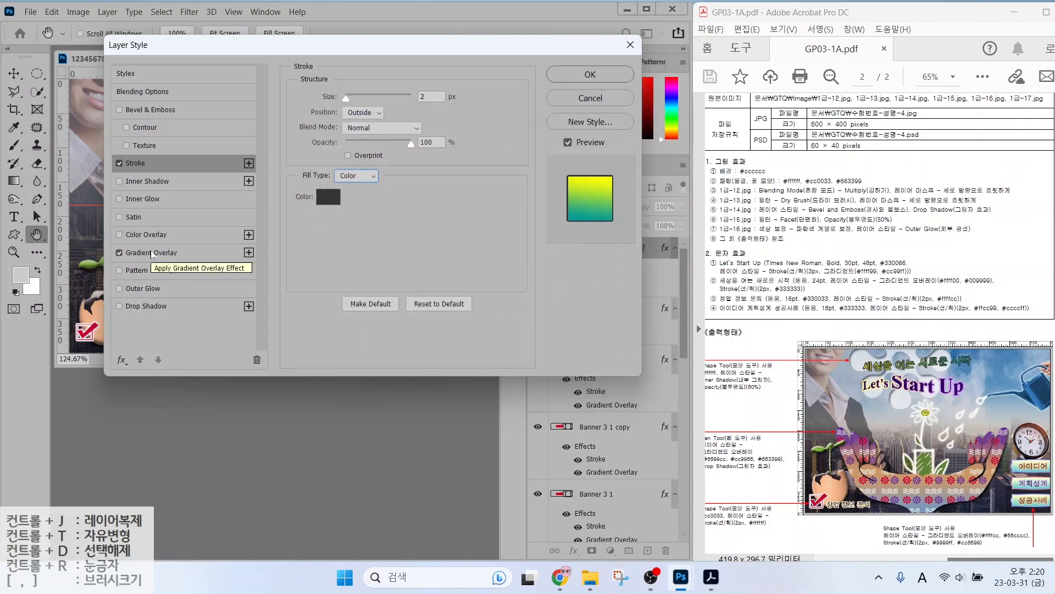
{"action": "left_click", "coordinate": [150, 253]}
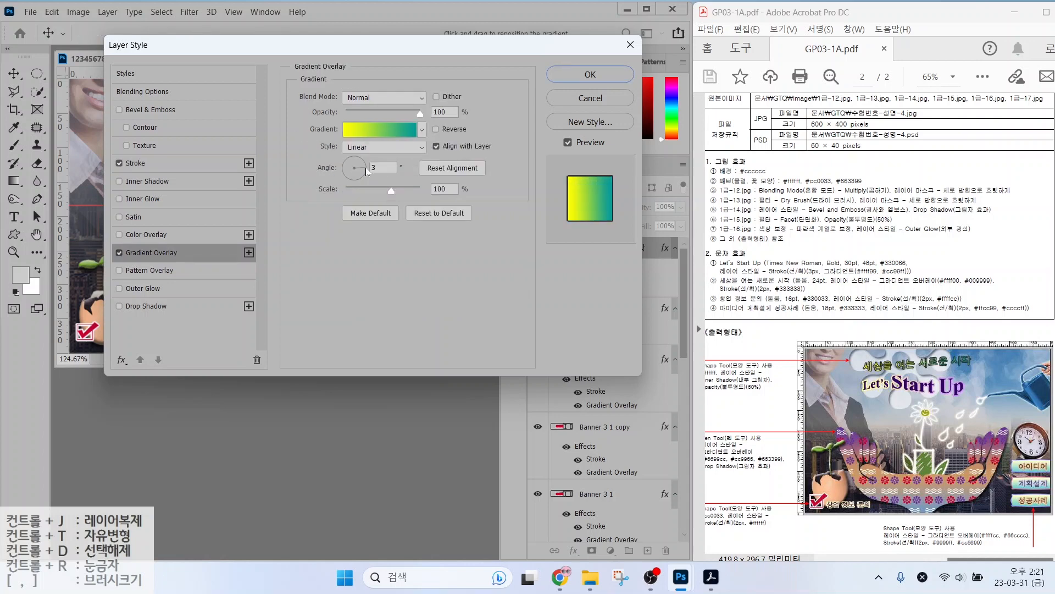
{"action": "left_click", "coordinate": [590, 74]}
Apply a Rise warp to the headline and move it up and to the right.
{"action": "left_click", "coordinate": [569, 34]}
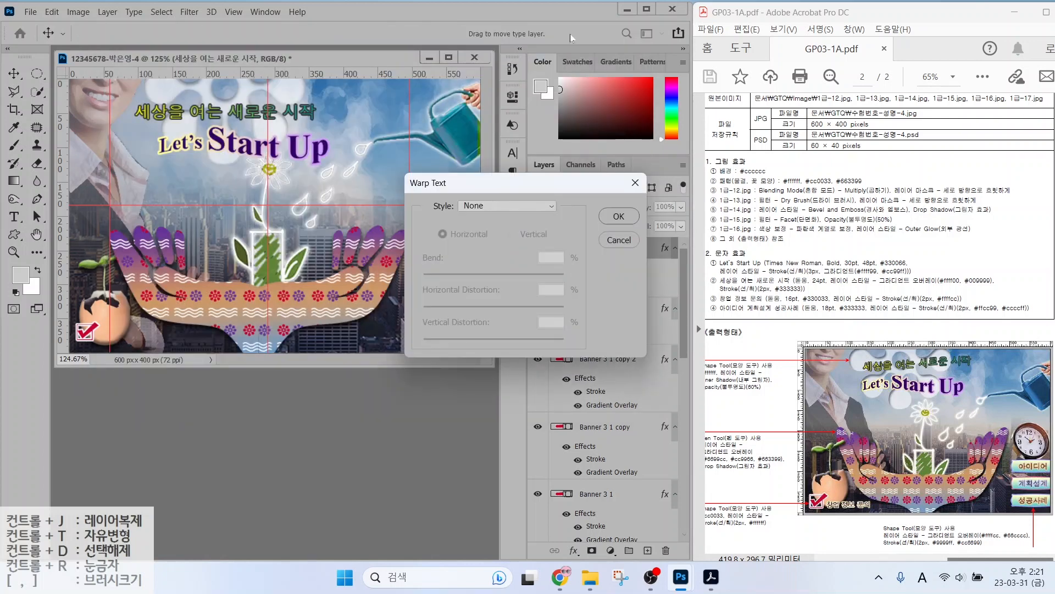
{"action": "left_click", "coordinate": [479, 207]}
{"action": "left_click", "coordinate": [489, 386]}
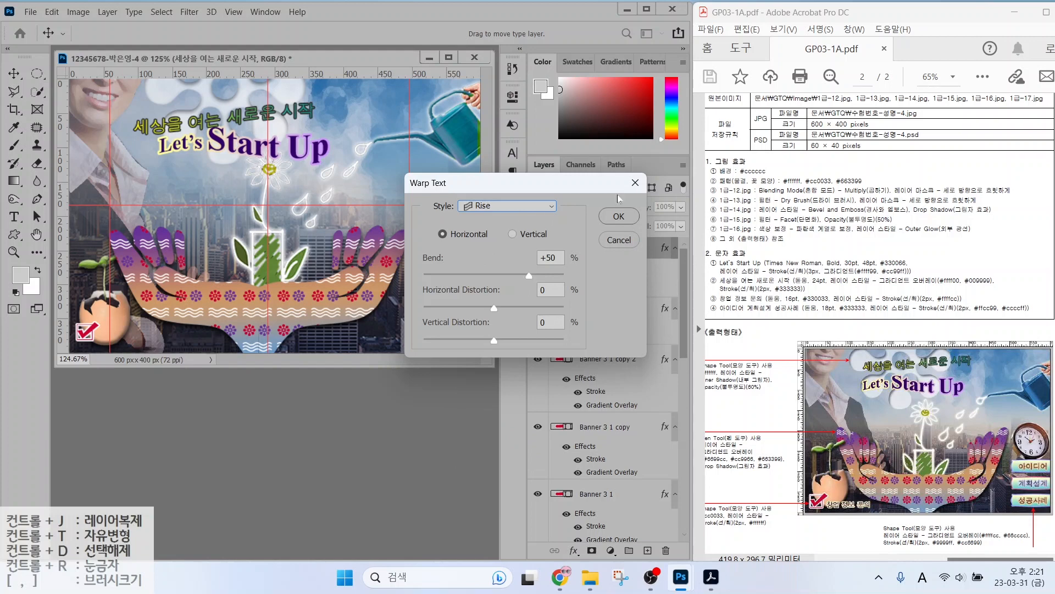
{"action": "left_click", "coordinate": [619, 216]}
{"action": "key", "text": "v"}
{"action": "left_click_drag", "start_coordinate": [210, 114], "coordinate": [229, 109]}
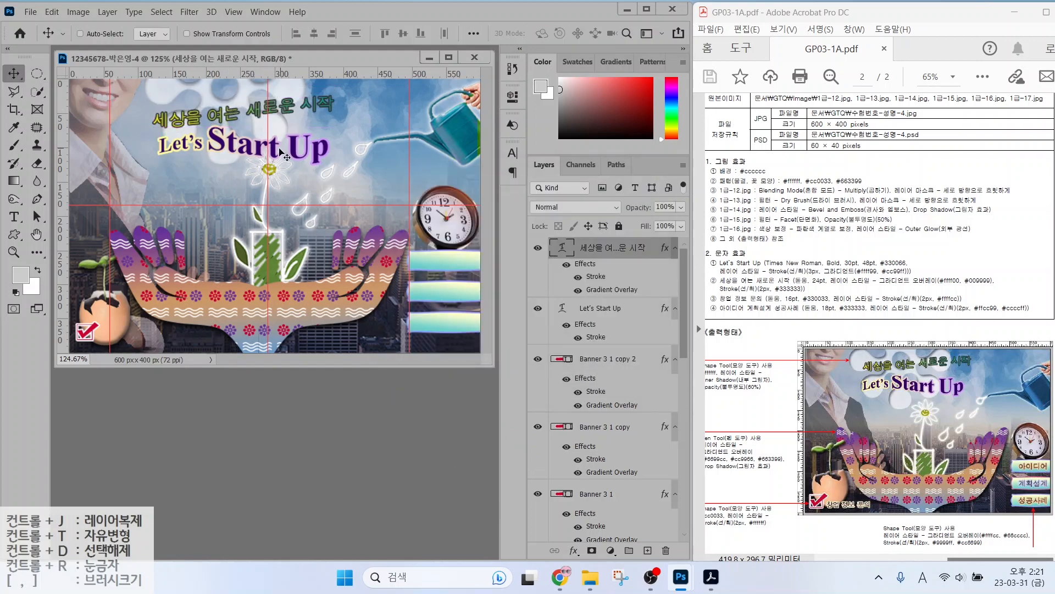
{"action": "key", "text": "Right"}
{"action": "key", "text": "Right"}
{"action": "key", "text": "shift+Up"}
Type the caption 창업 정보 문의 on the canvas.
{"action": "key", "text": "Right"}
{"action": "key", "text": "Right"}
{"action": "left_click", "coordinate": [13, 216]}
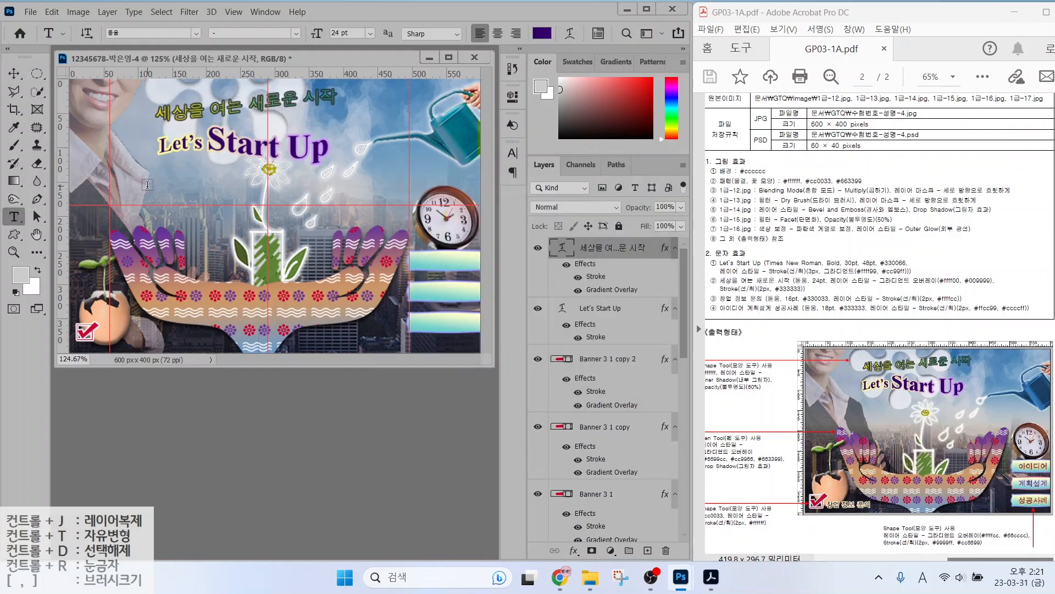
{"action": "left_click", "coordinate": [147, 185]}
{"action": "key", "text": "Hangul"}
{"action": "type", "text": "창업 정보 문의"}
{"action": "key", "text": "ctrl+Return"}
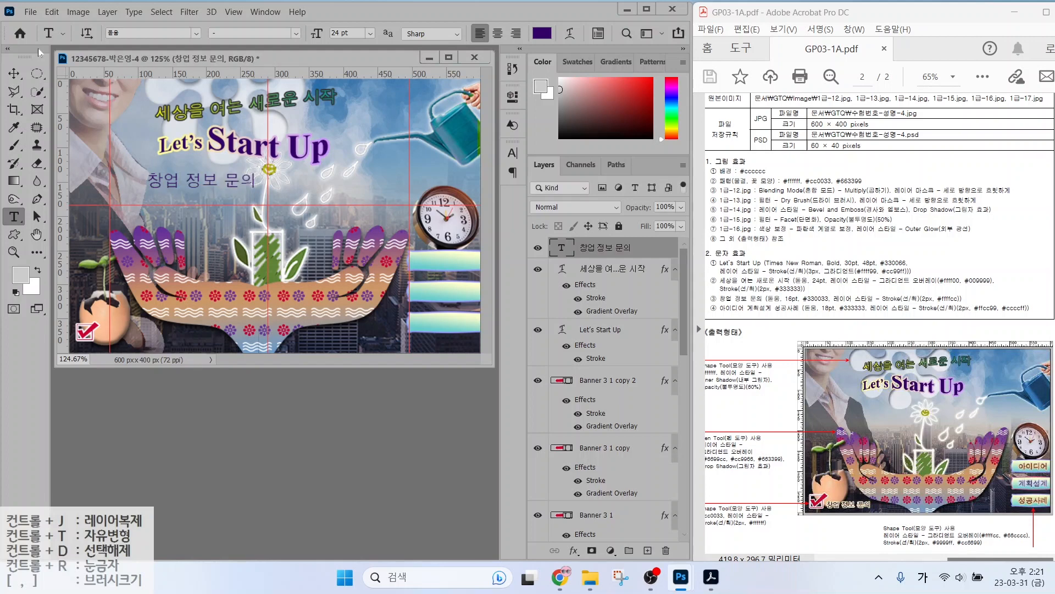
Set the caption to 16 pt with dark purple colour #330033.
{"action": "left_click", "coordinate": [339, 33]}
{"action": "type", "text": "16"}
{"action": "key", "text": "Return"}
{"action": "left_click", "coordinate": [542, 33]}
{"action": "type", "text": "330033"}
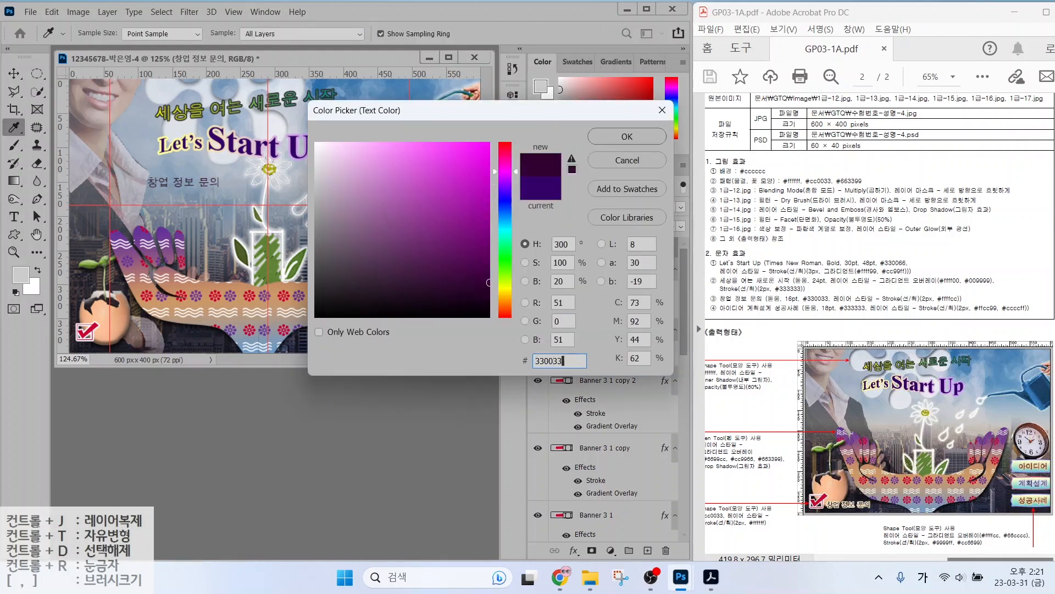
{"action": "key", "text": "Return"}
Add a light yellow #ffffcc stroke to the caption.
{"action": "left_click", "coordinate": [573, 550]}
{"action": "left_click", "coordinate": [585, 448]}
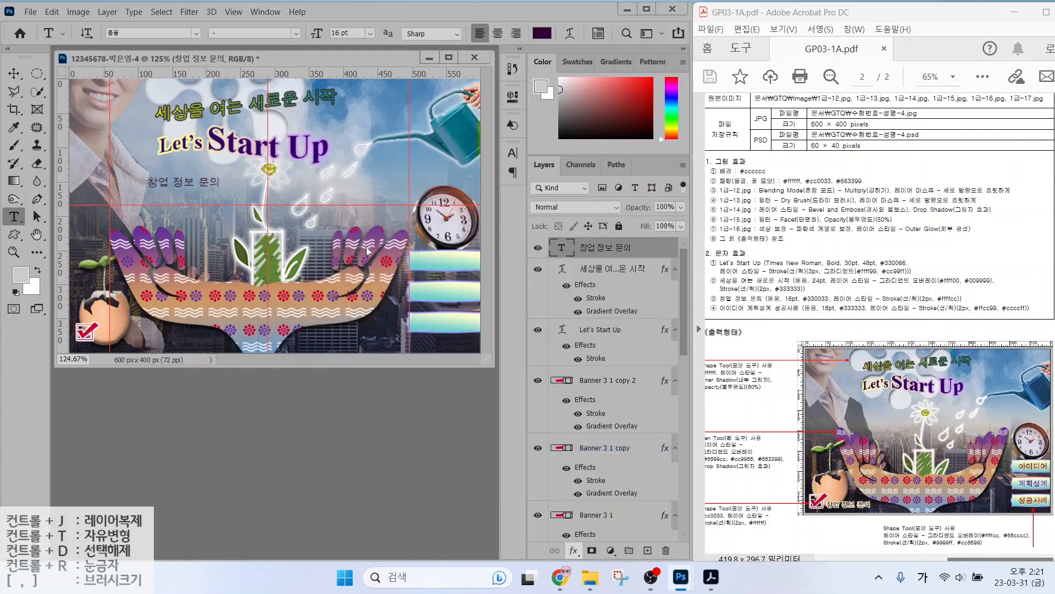
{"action": "left_click", "coordinate": [328, 197]}
{"action": "type", "text": "ffffcc"}
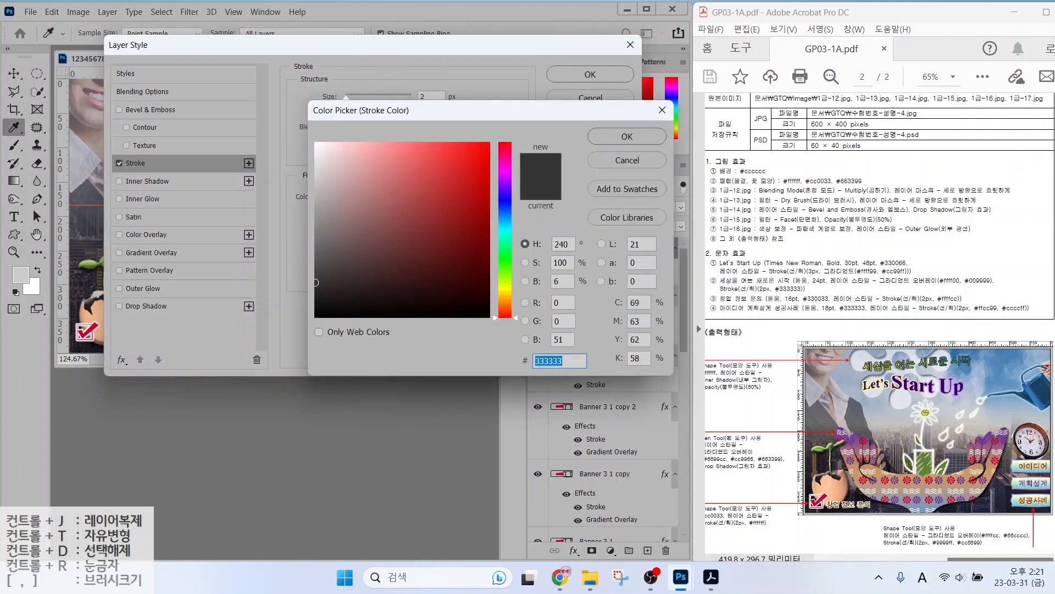
{"action": "key", "text": "Return"}
{"action": "key", "text": "Return"}
Move the caption beside the check mark at the bottom-left.
{"action": "key", "text": "v"}
{"action": "left_click_drag", "start_coordinate": [195, 132], "coordinate": [146, 284]}
{"action": "left_click", "coordinate": [365, 221]}
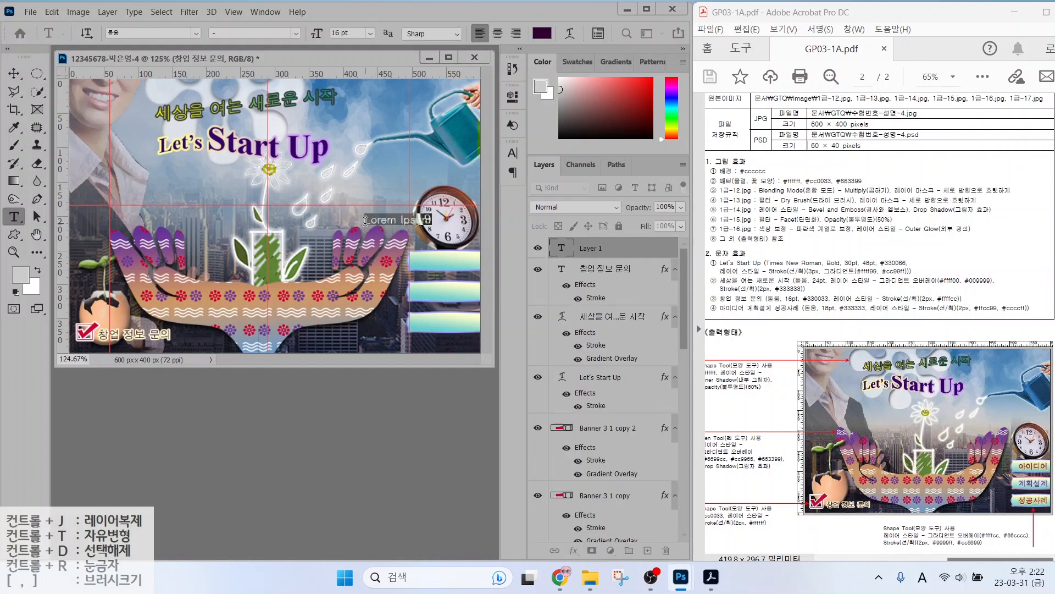
Type the label 아이디어 at 18 pt in dark grey #333333.
{"action": "type", "text": "아이디어"}
{"action": "key", "text": "ctrl+Return"}
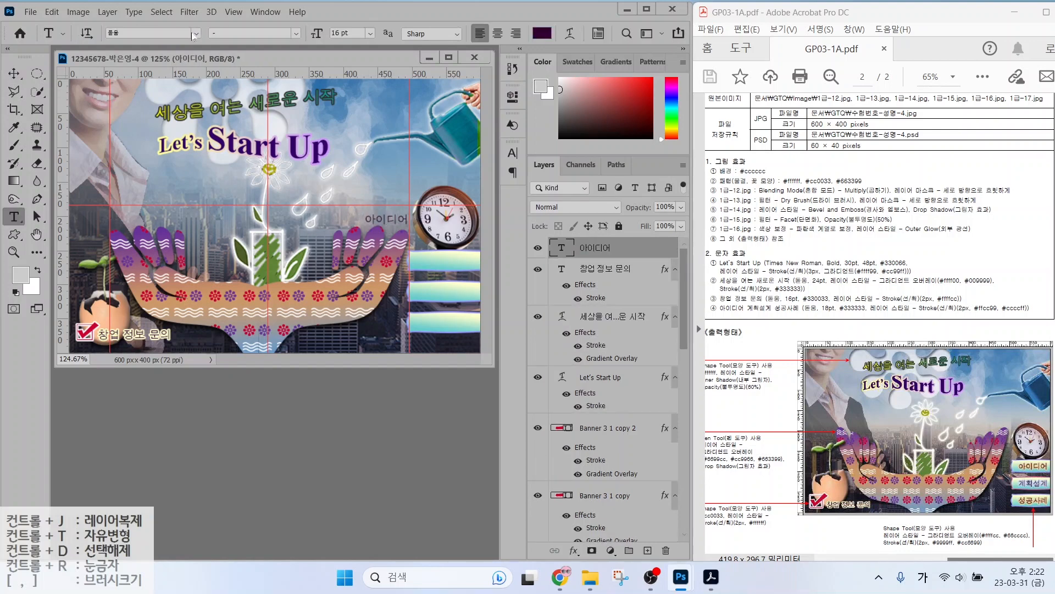
{"action": "double_click", "coordinate": [341, 34]}
{"action": "type", "text": "18"}
{"action": "key", "text": "Return"}
{"action": "left_click", "coordinate": [543, 34]}
{"action": "type", "text": "333333"}
{"action": "key", "text": "Return"}
Add a light orange #ffcc99 stroke to the 아이디어 label.
{"action": "left_click", "coordinate": [574, 549]}
{"action": "left_click", "coordinate": [589, 461]}
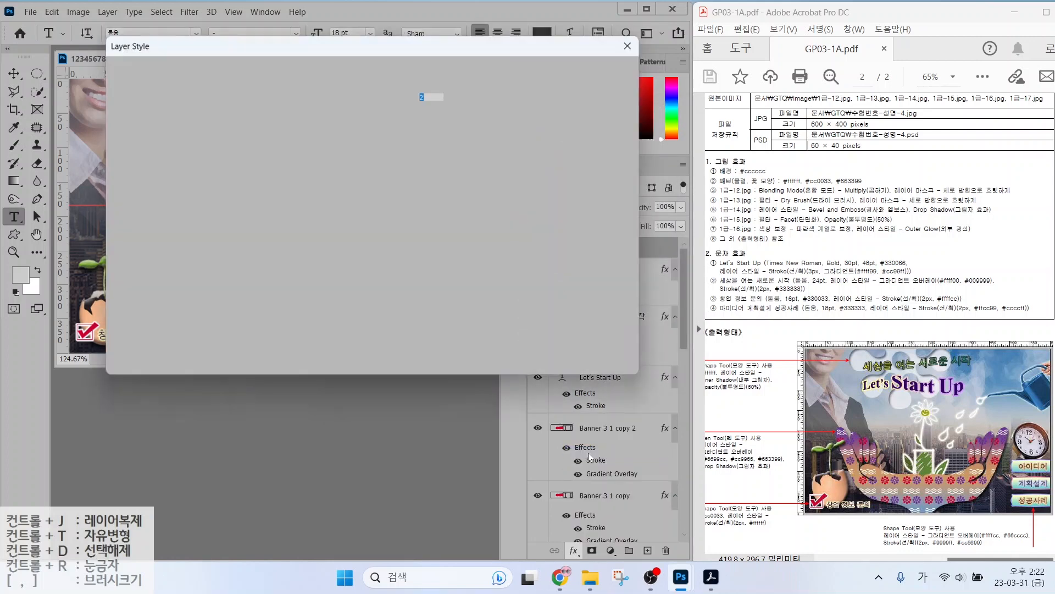
{"action": "left_click", "coordinate": [331, 201]}
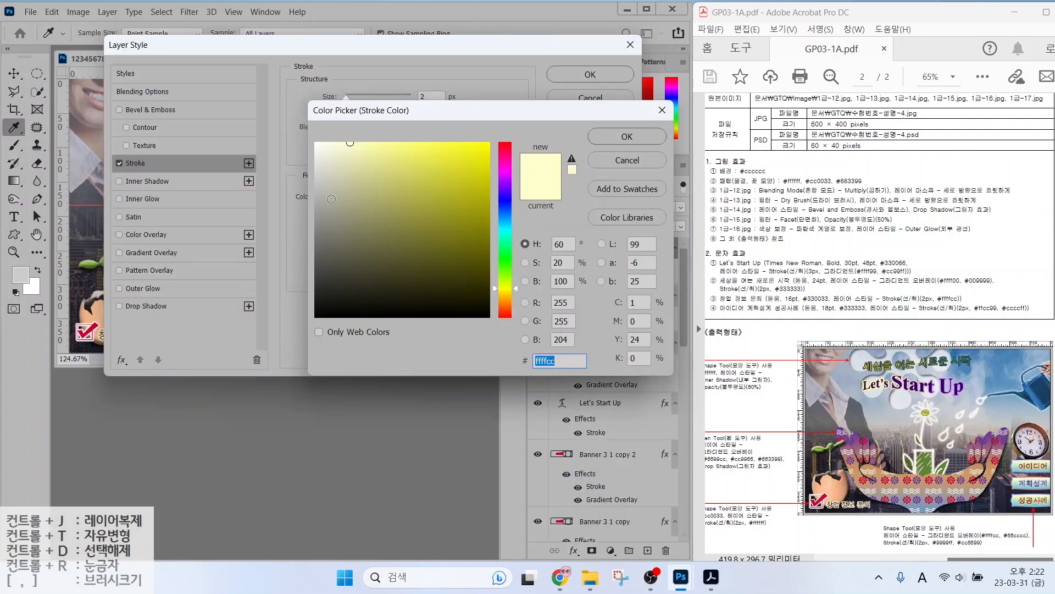
{"action": "type", "text": "ffcc99"}
{"action": "key", "text": "Return"}
{"action": "key", "text": "Return"}
Place 아이디어 on the top banner and copy it onto the lower banners.
{"action": "key", "text": "v"}
{"action": "left_click_drag", "start_coordinate": [409, 241], "coordinate": [441, 293]}
{"action": "left_click_drag", "start_coordinate": [442, 293], "coordinate": [443, 328]}
Retype the second banner's label as 계획설계 with a pale lavender #ccccff stroke.
{"action": "double_click", "coordinate": [447, 291]}
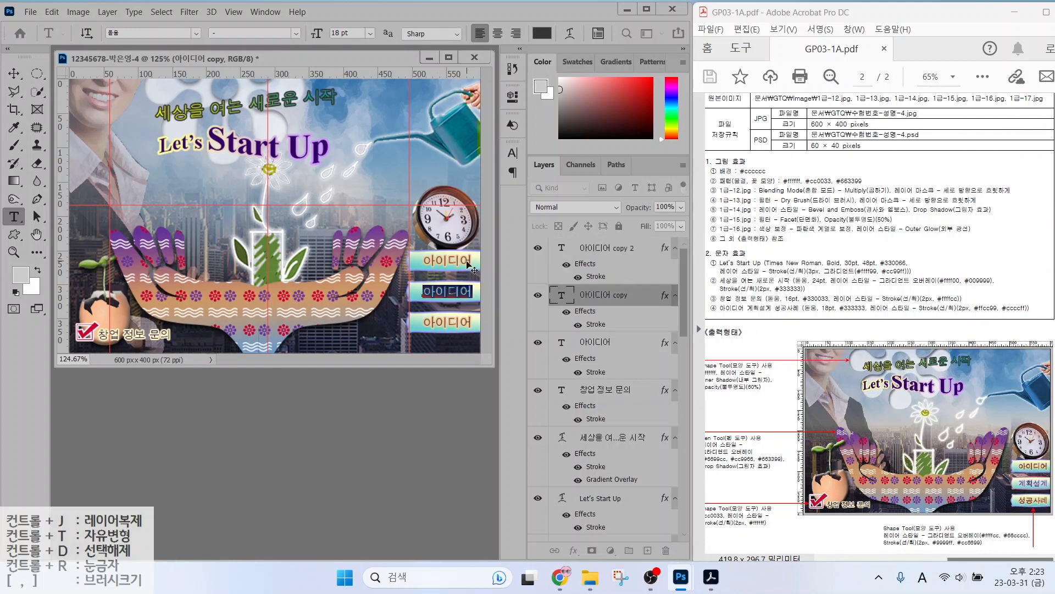
{"action": "key", "text": "Hangul"}
{"action": "type", "text": "계획설계"}
{"action": "key", "text": "ctrl+Return"}
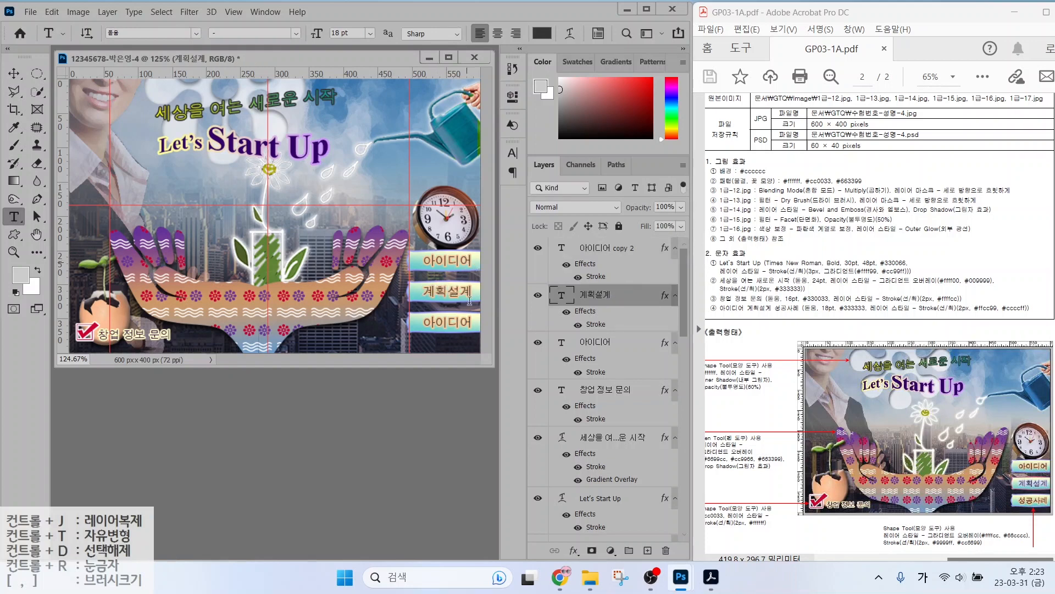
{"action": "double_click", "coordinate": [589, 324]}
{"action": "left_click", "coordinate": [332, 196]}
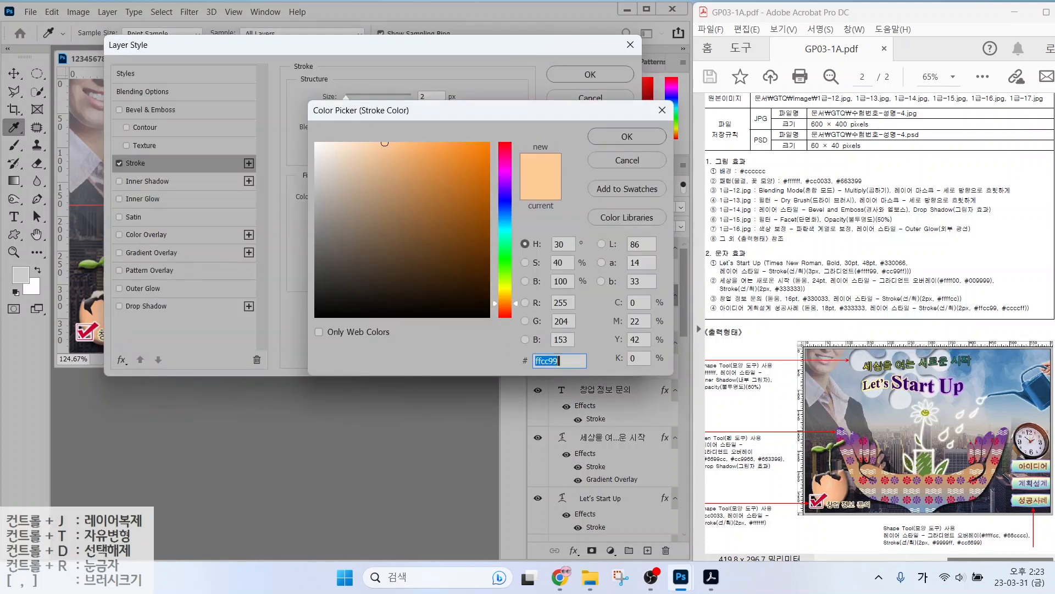
{"action": "type", "text": "ccccff"}
{"action": "key", "text": "Return"}
{"action": "left_click", "coordinate": [588, 74]}
Retype the third banner's label as 성공사례.
{"action": "double_click", "coordinate": [448, 322]}
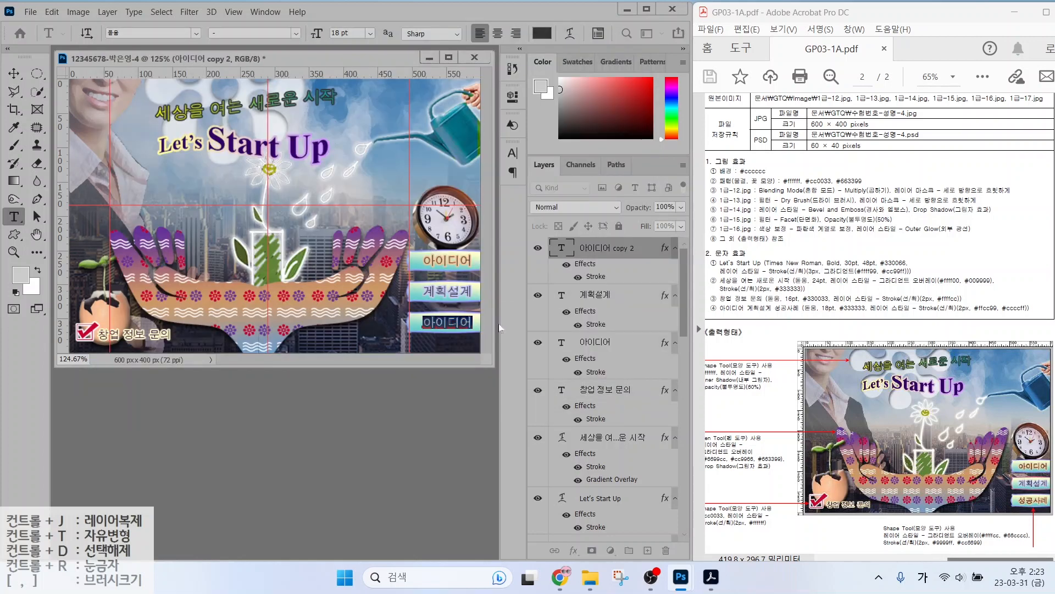
{"action": "key", "text": "Hangul"}
{"action": "type", "text": "성공ㅅㅏ례"}
{"action": "key", "text": "ctrl+Return"}
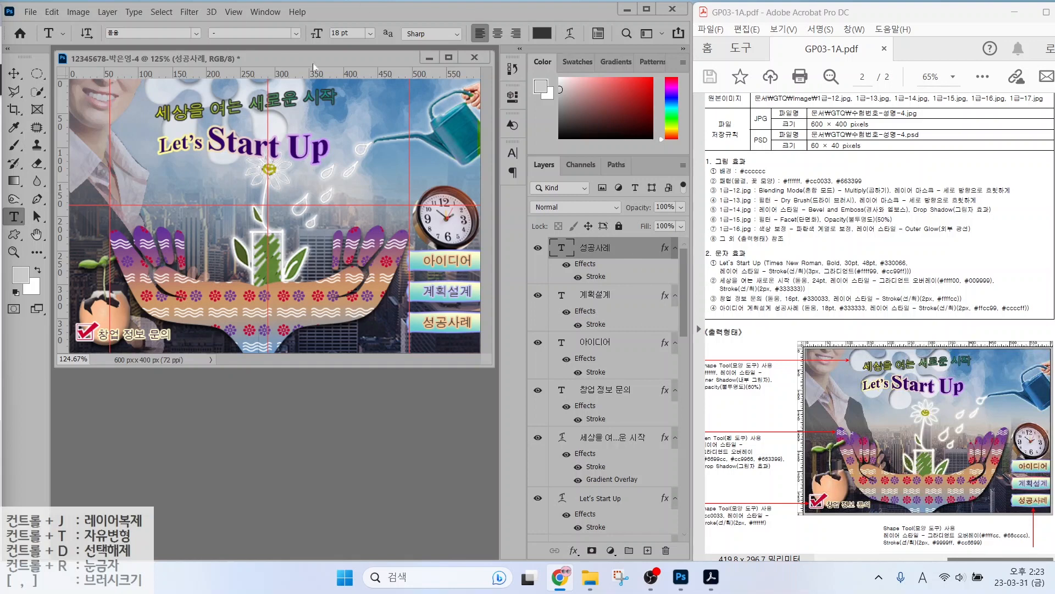
{"action": "left_click", "coordinate": [233, 12]}
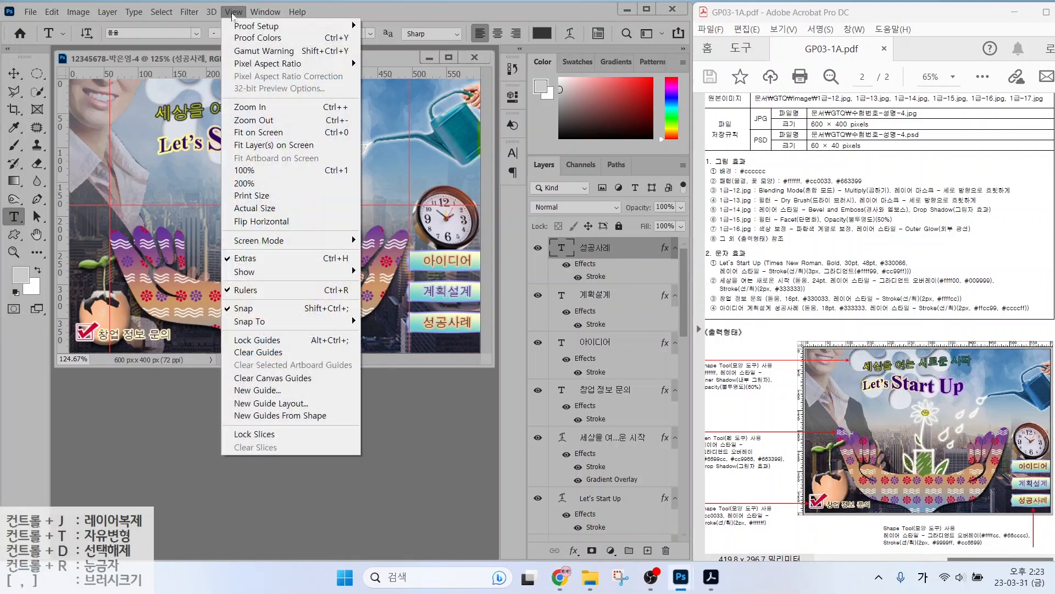
Clear all guides and save the poster as a PSD in the GTQ folder.
{"action": "left_click", "coordinate": [265, 353]}
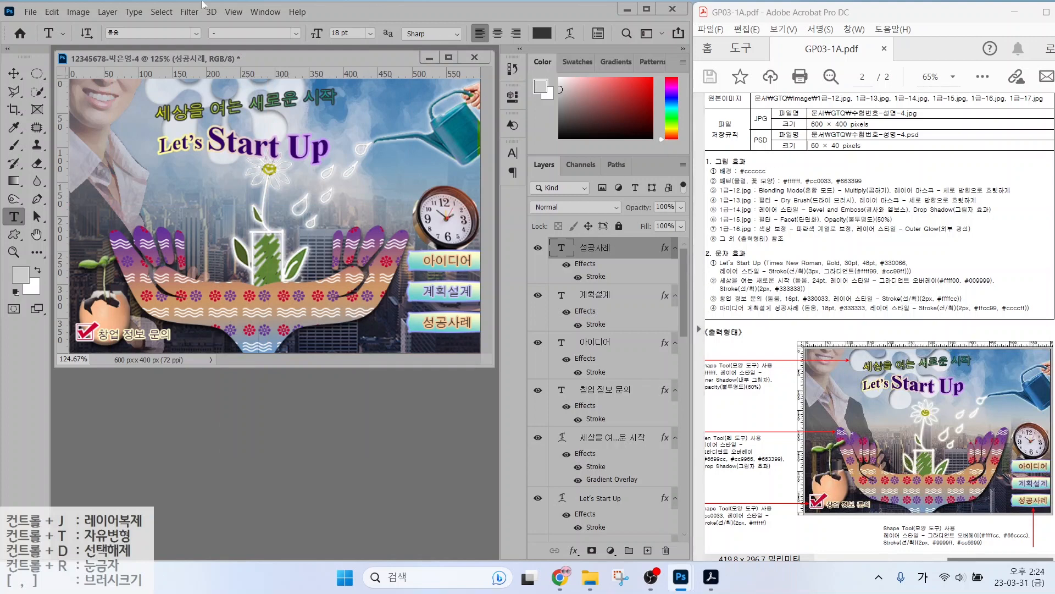
{"action": "left_click", "coordinate": [31, 12]}
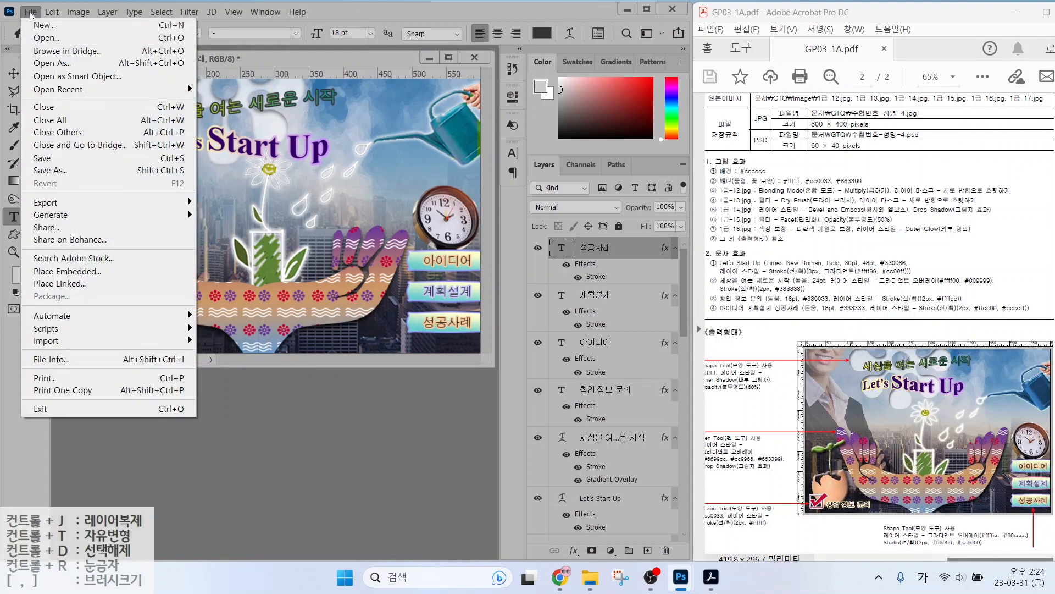
{"action": "left_click", "coordinate": [50, 170]}
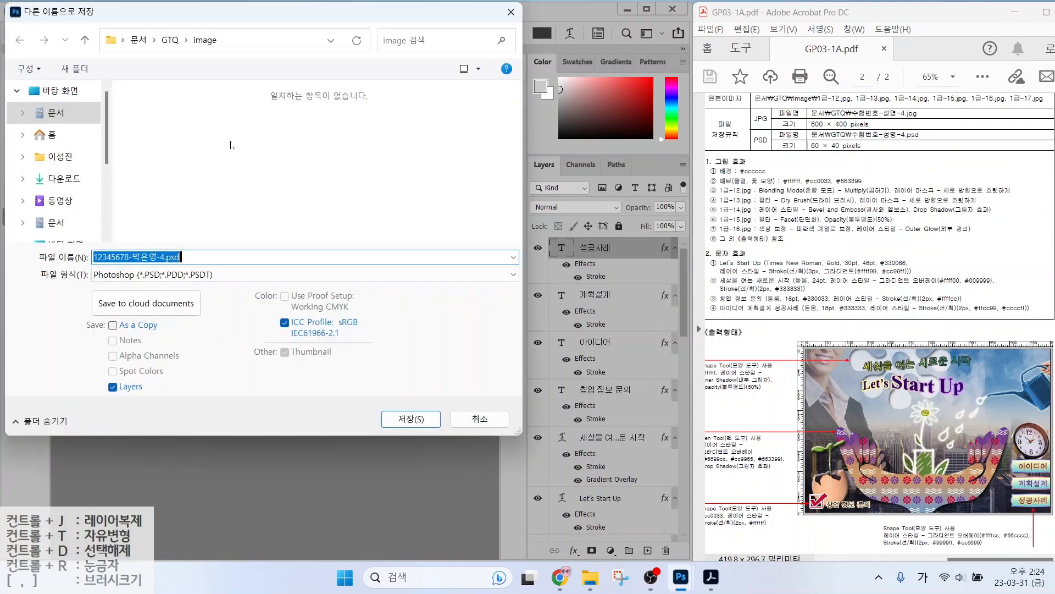
{"action": "left_click", "coordinate": [170, 39]}
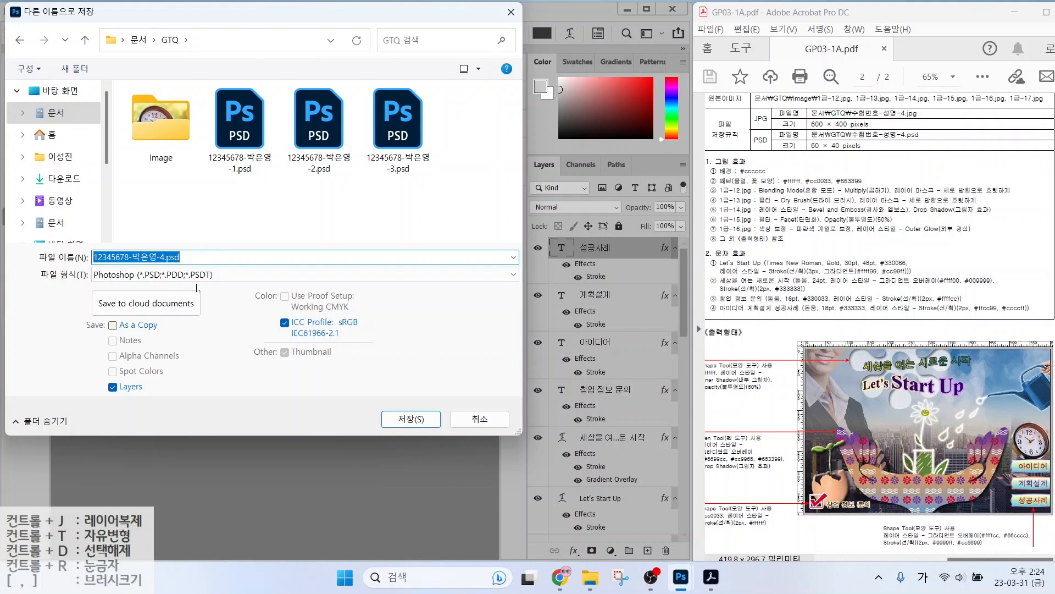
{"action": "left_click", "coordinate": [412, 419]}
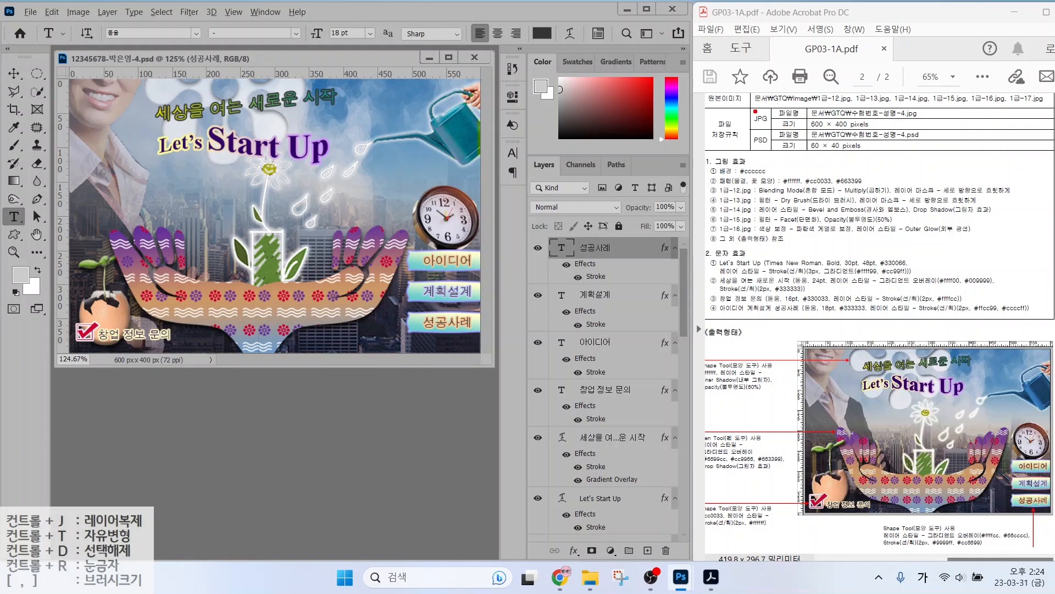
Point out the JPG and PSD save rules on the exam sheet, then clear the arrows.
{"action": "left_click_drag", "start_coordinate": [746, 105], "coordinate": [681, 64]}
{"action": "left_click_drag", "start_coordinate": [769, 158], "coordinate": [735, 182]}
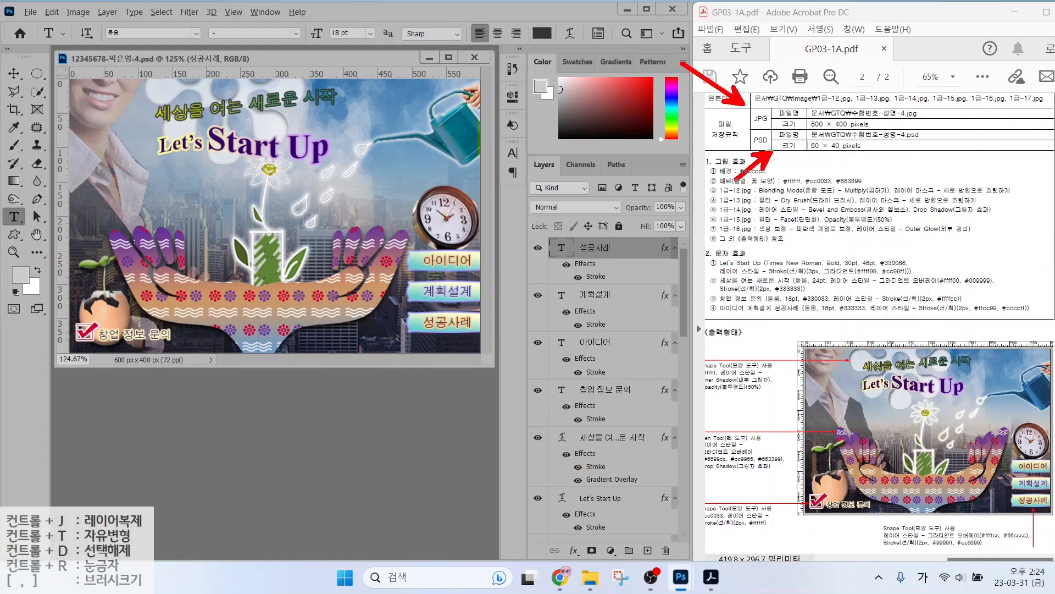
{"action": "key", "text": "Escape"}
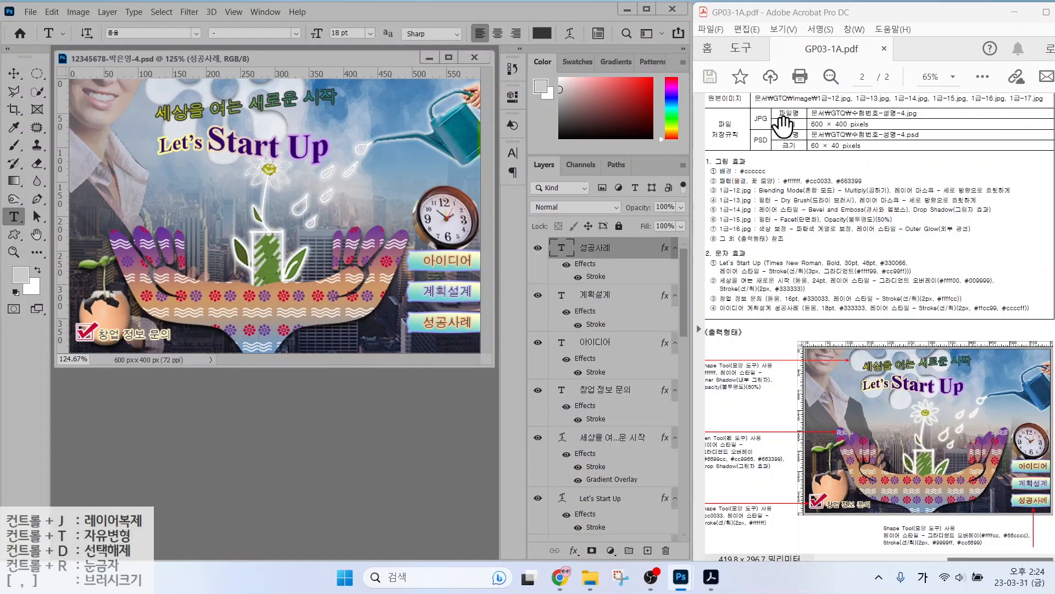
Save a JPEG copy of the poster at quality 12 (Maximum).
{"action": "left_click", "coordinate": [32, 16]}
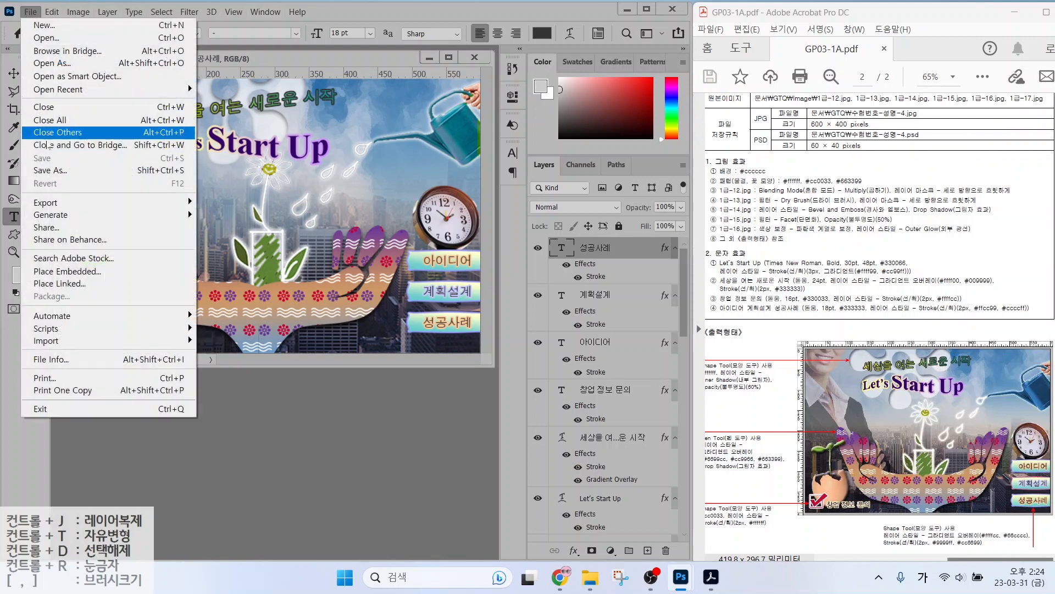
{"action": "left_click", "coordinate": [61, 169]}
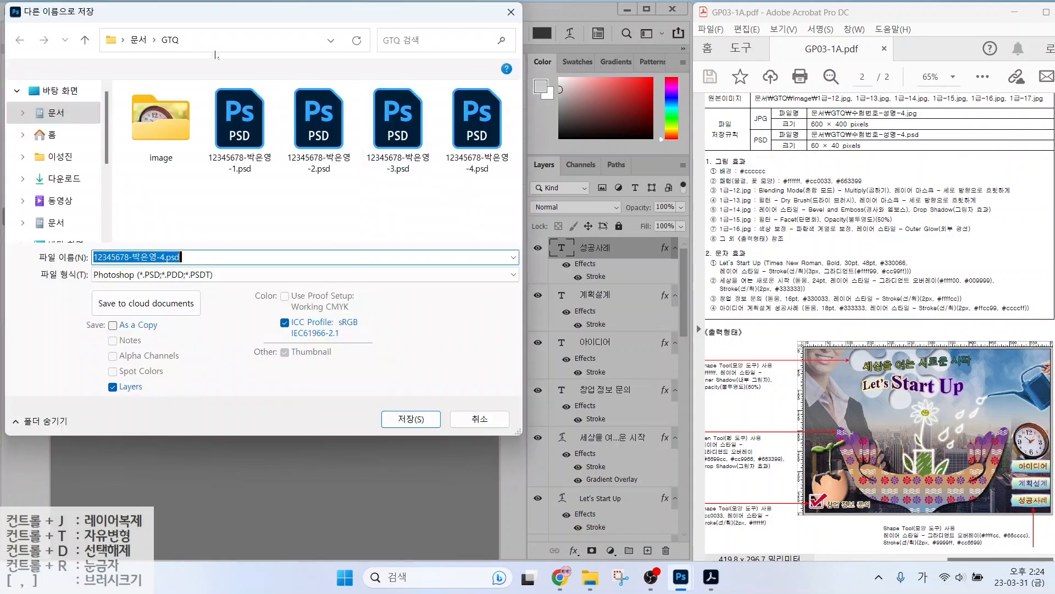
{"action": "left_click", "coordinate": [159, 275]}
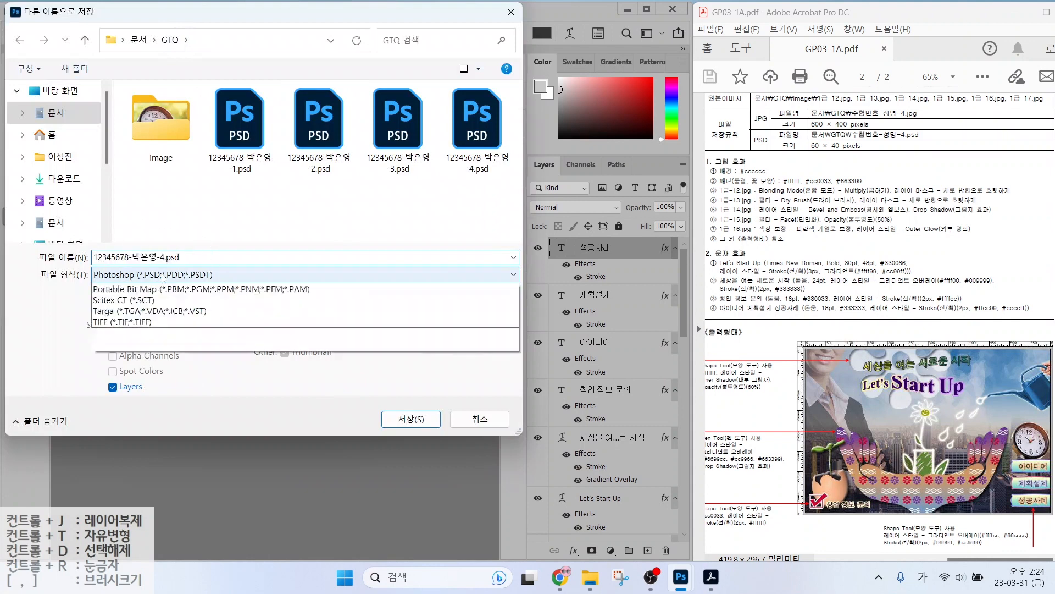
{"action": "left_click", "coordinate": [141, 391]}
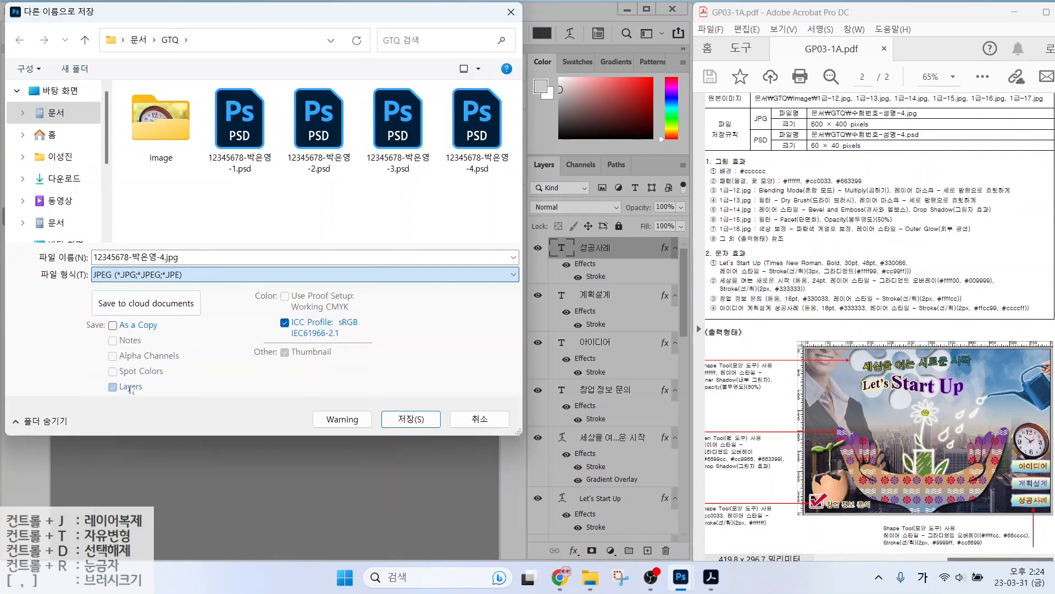
{"action": "left_click", "coordinate": [408, 421]}
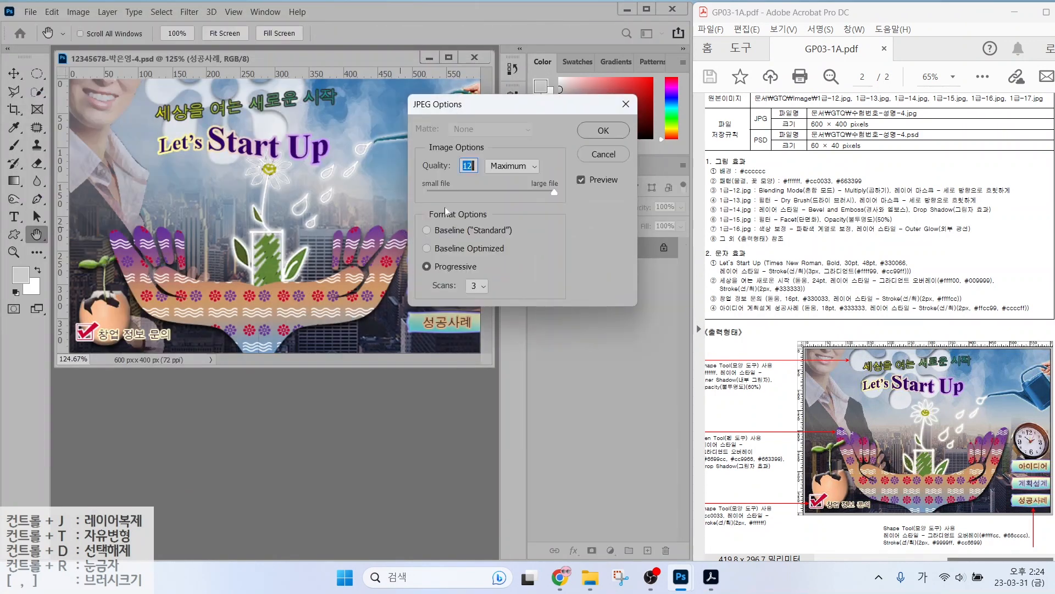
{"action": "left_click", "coordinate": [604, 125]}
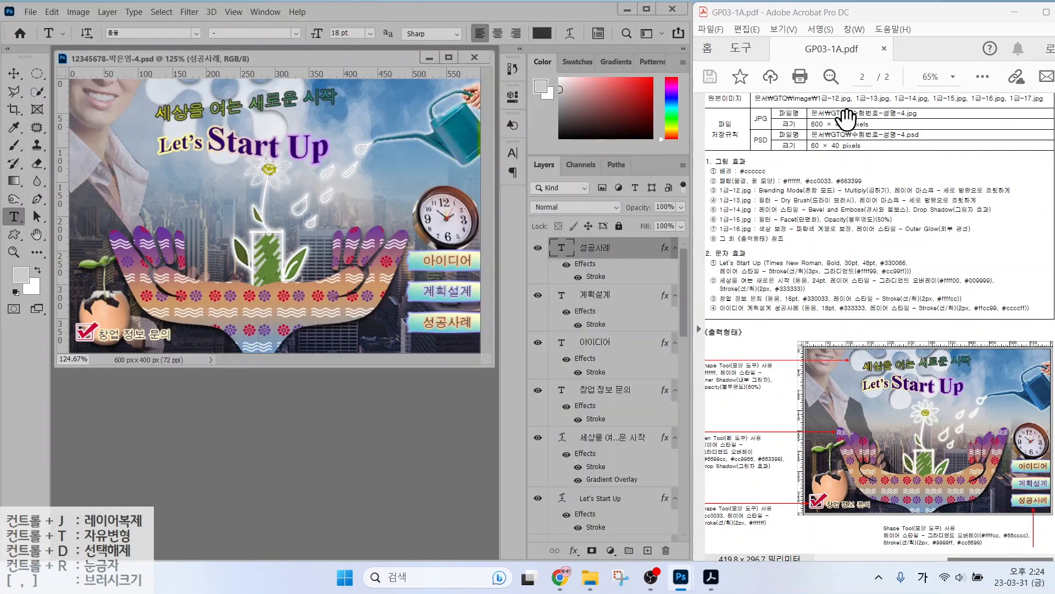
Resize the poster to 60×40 pixels with Image Size.
{"action": "left_click", "coordinate": [78, 11]}
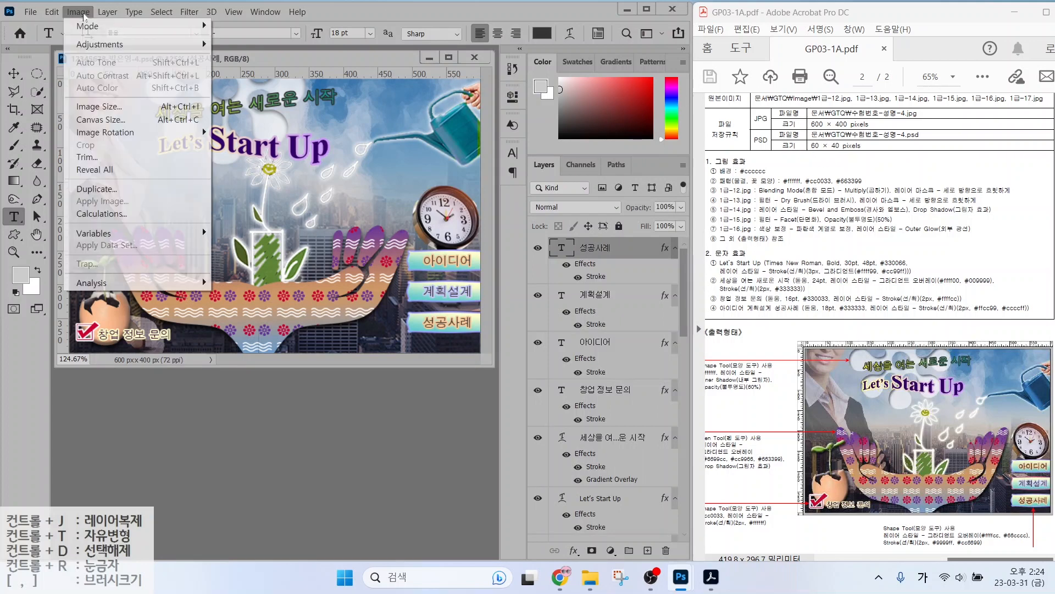
{"action": "left_click", "coordinate": [98, 107]}
{"action": "type", "text": "60"}
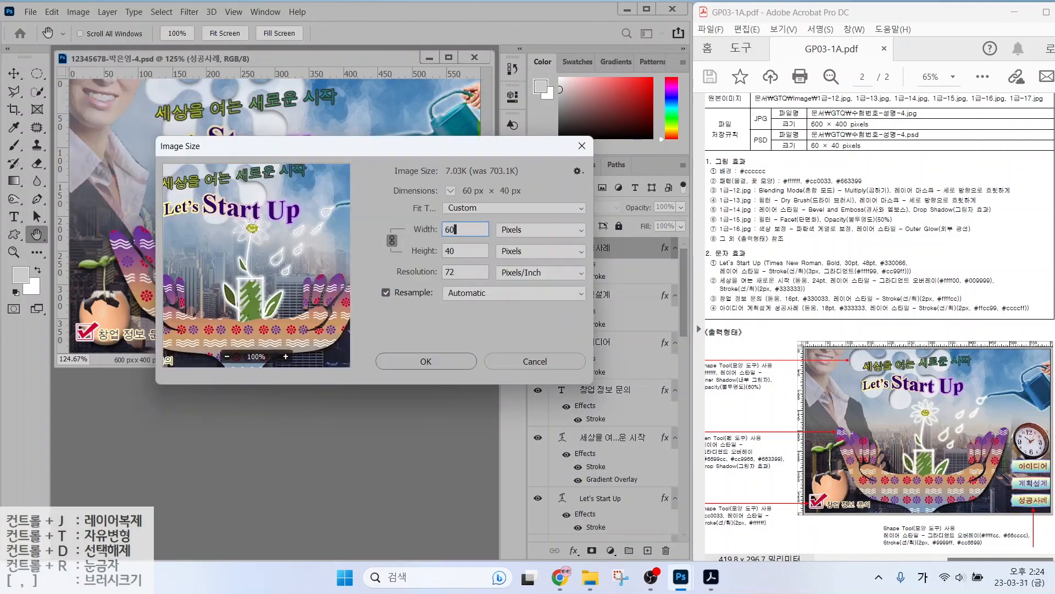
{"action": "left_click", "coordinate": [244, 355]}
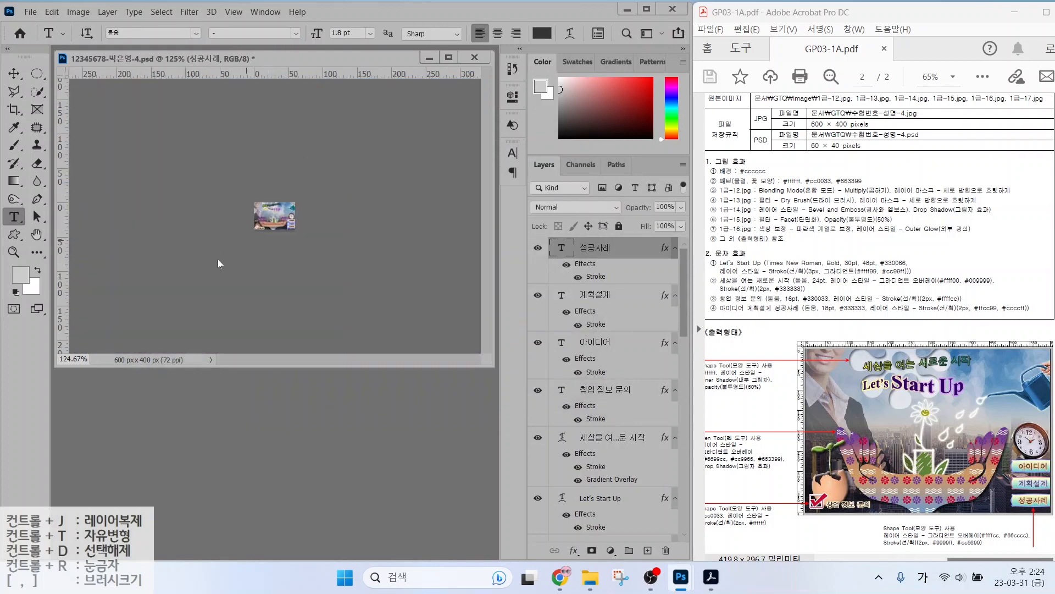
Save the 60×40 version as PSD, replacing the existing file.
{"action": "left_click", "coordinate": [30, 12]}
{"action": "left_click", "coordinate": [57, 171]}
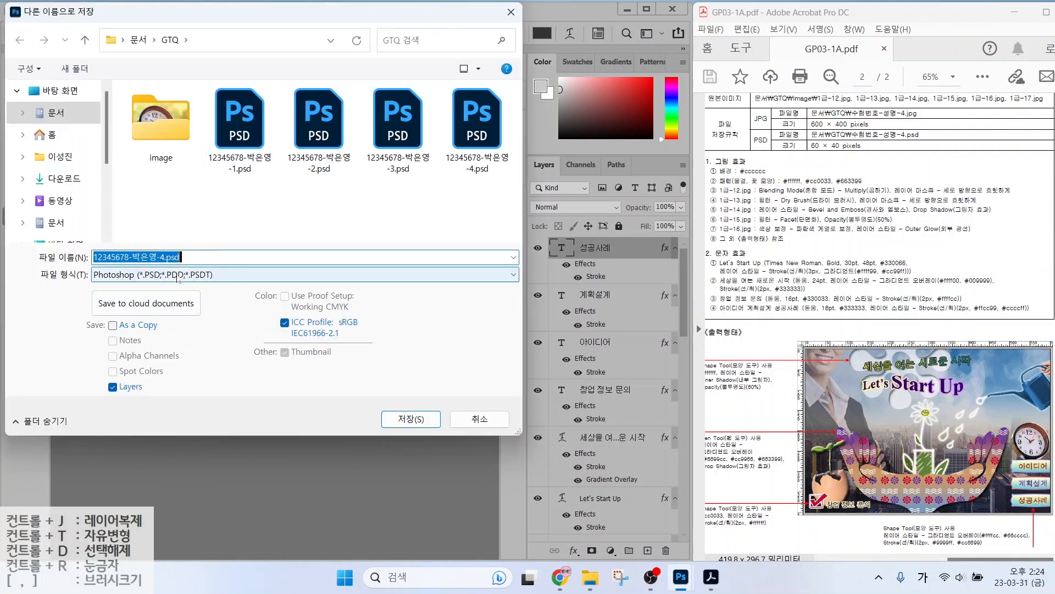
{"action": "left_click", "coordinate": [404, 420]}
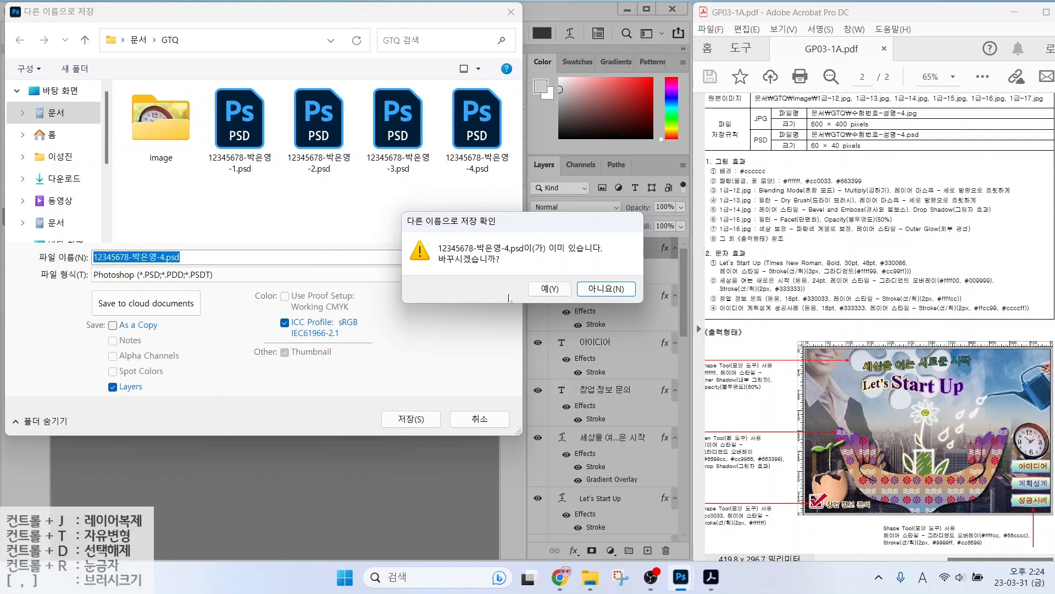
{"action": "left_click", "coordinate": [551, 290]}
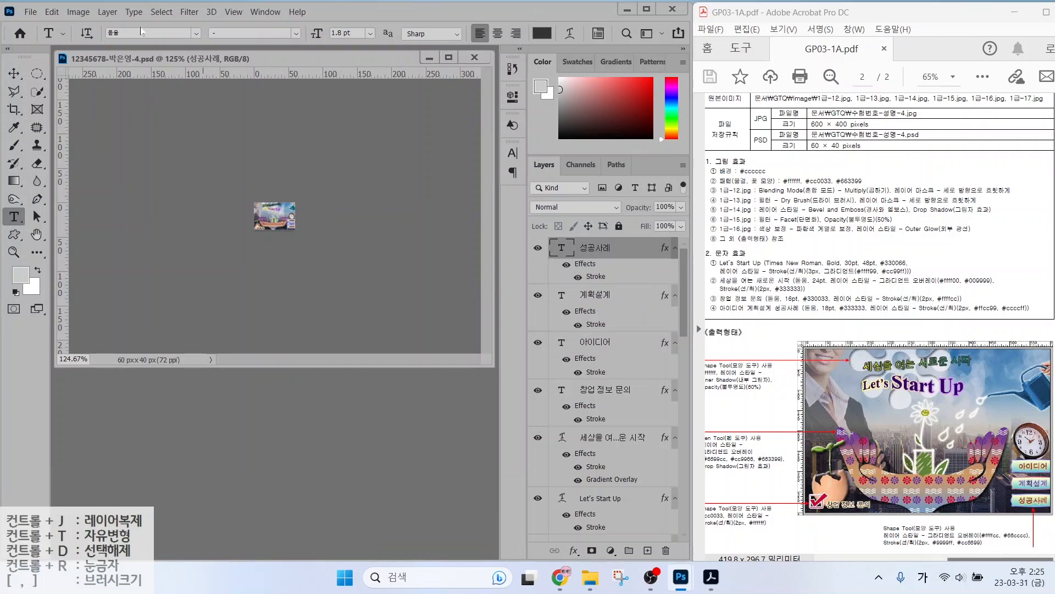
Set the image width back to 600 px, restoring the 600×400 size.
{"action": "left_click", "coordinate": [78, 12]}
{"action": "left_click", "coordinate": [85, 104]}
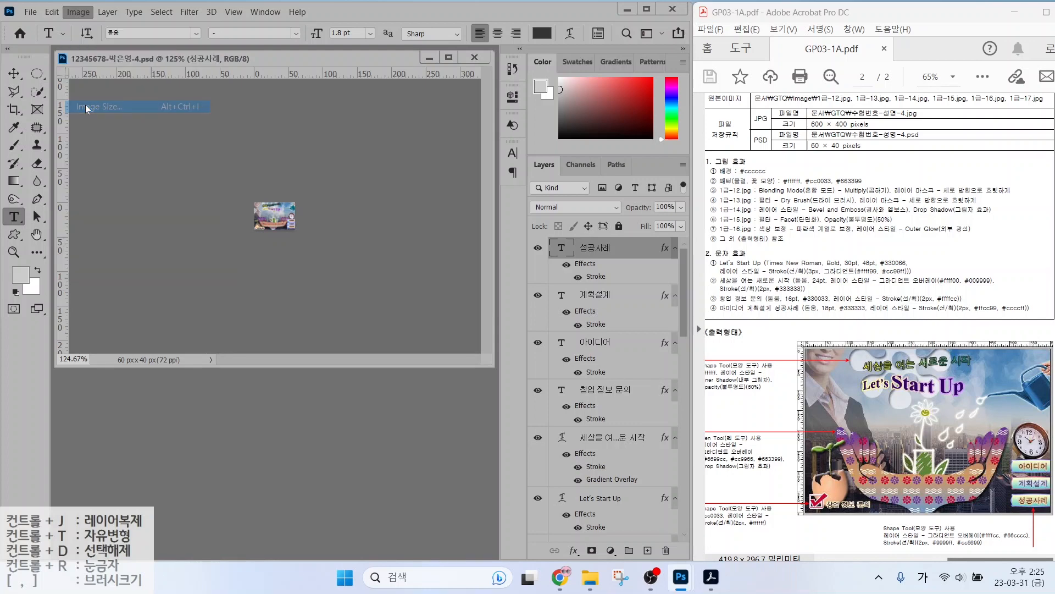
{"action": "type", "text": "600"}
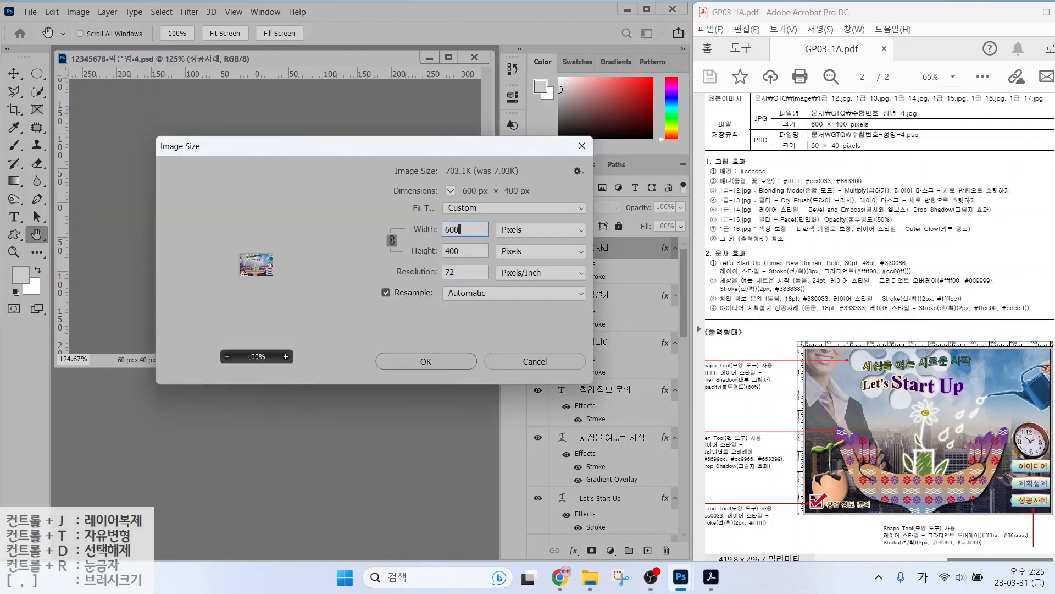
{"action": "key", "text": "Return"}
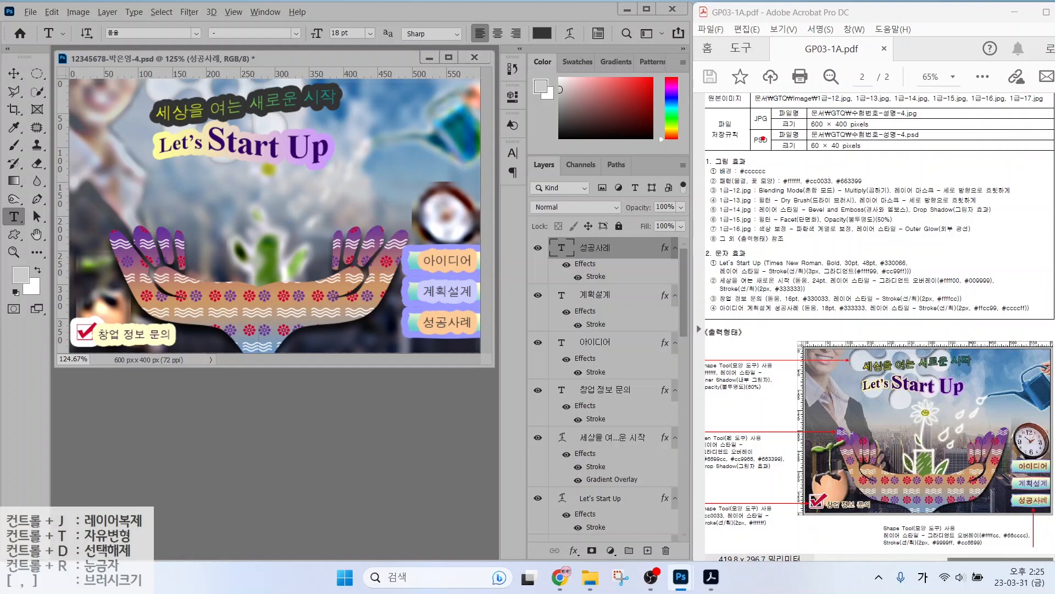
Point out the JPG and PSD requirements on the exam sheet, then clear the arrows.
{"action": "left_click_drag", "start_coordinate": [752, 118], "coordinate": [692, 79]}
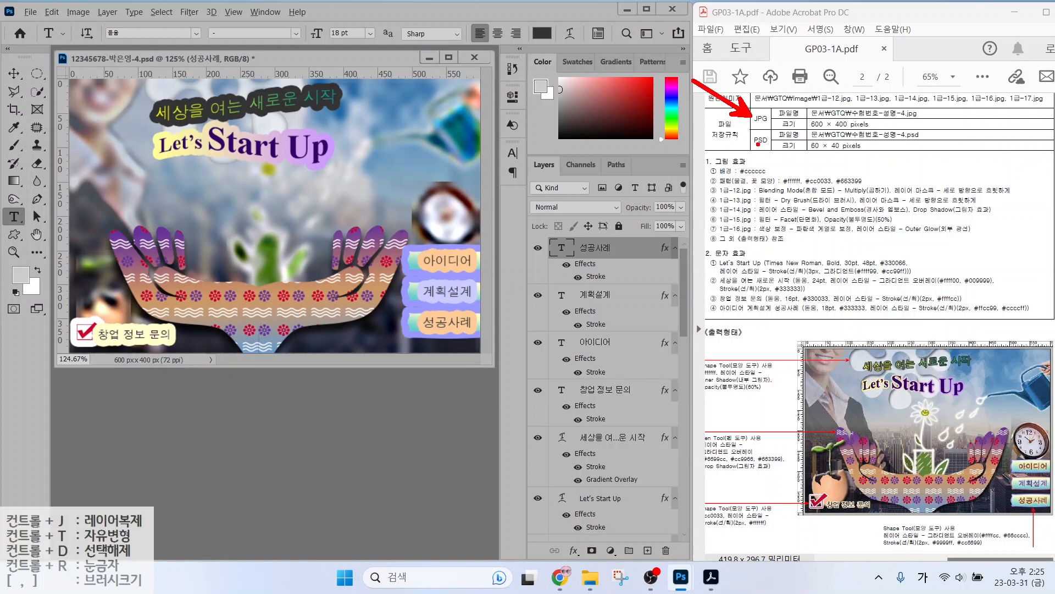
{"action": "left_click_drag", "start_coordinate": [758, 144], "coordinate": [688, 193]}
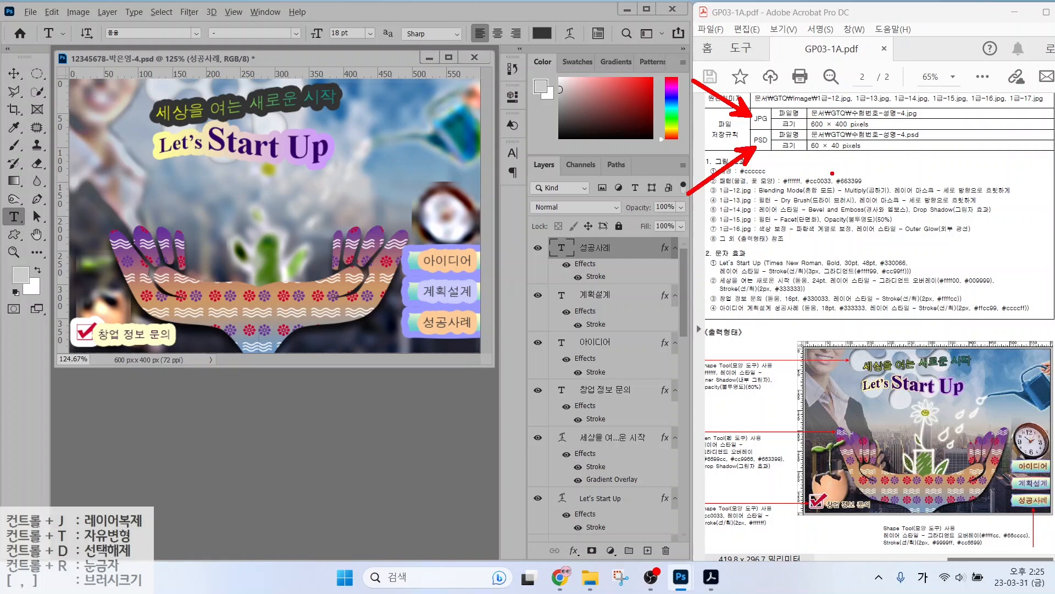
{"action": "key", "text": "Escape"}
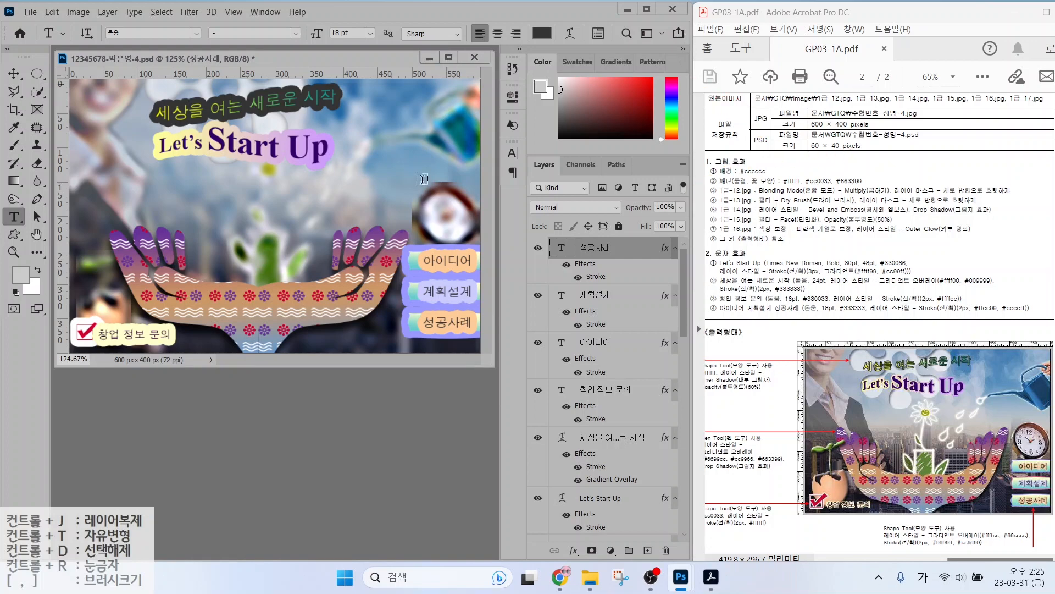